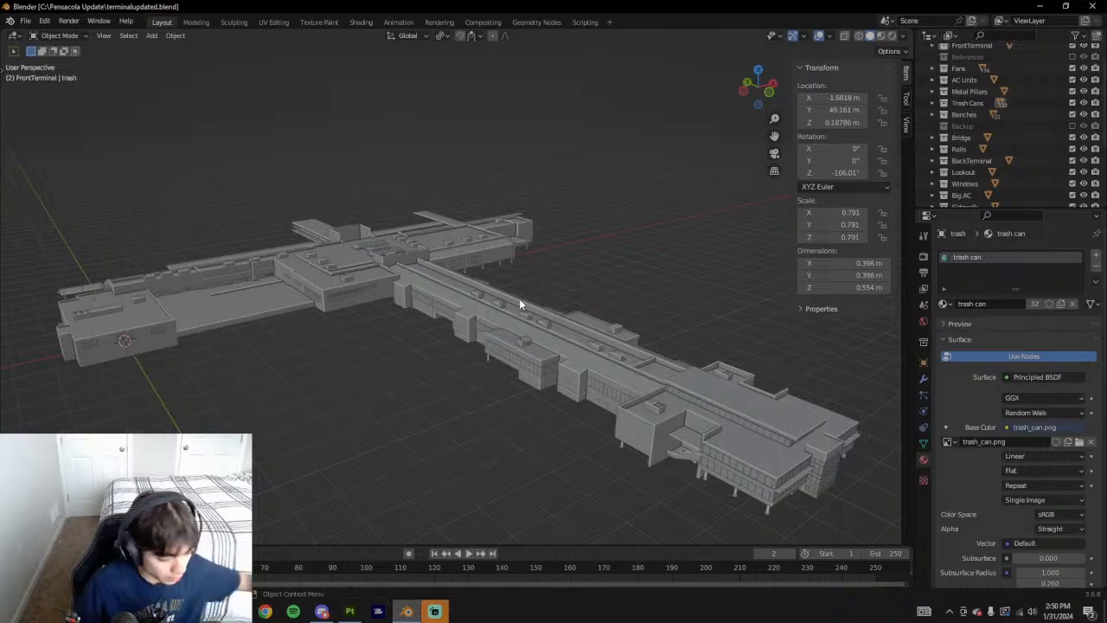
Select the FrontTerminal building object and enter Edit Mode on it
{"action": "left_click", "coordinate": [446, 611]}
{"action": "left_click", "coordinate": [436, 611]}
{"action": "middle_click_drag", "start_coordinate": [575, 276], "coordinate": [742, 308]}
{"action": "key", "text": "Tab"}
{"action": "key", "text": "Tab"}
{"action": "left_click", "coordinate": [449, 338]}
{"action": "key", "text": "Tab"}
{"action": "middle_click_drag", "start_coordinate": [452, 342], "coordinate": [510, 343]}
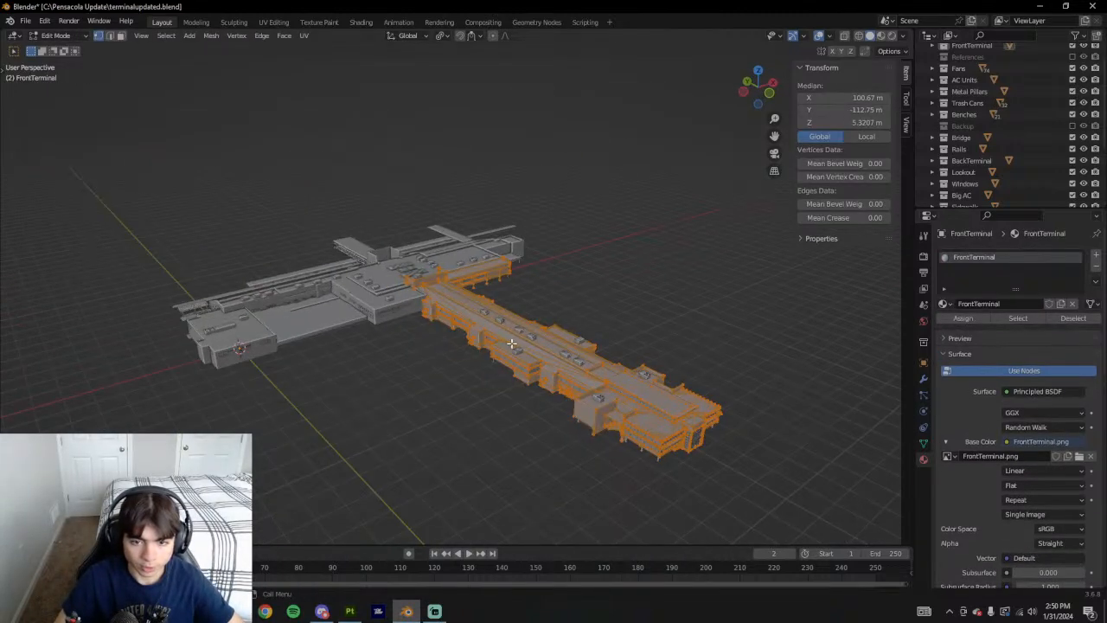
{"action": "key", "text": "Tab"}
{"action": "key", "text": "Tab"}
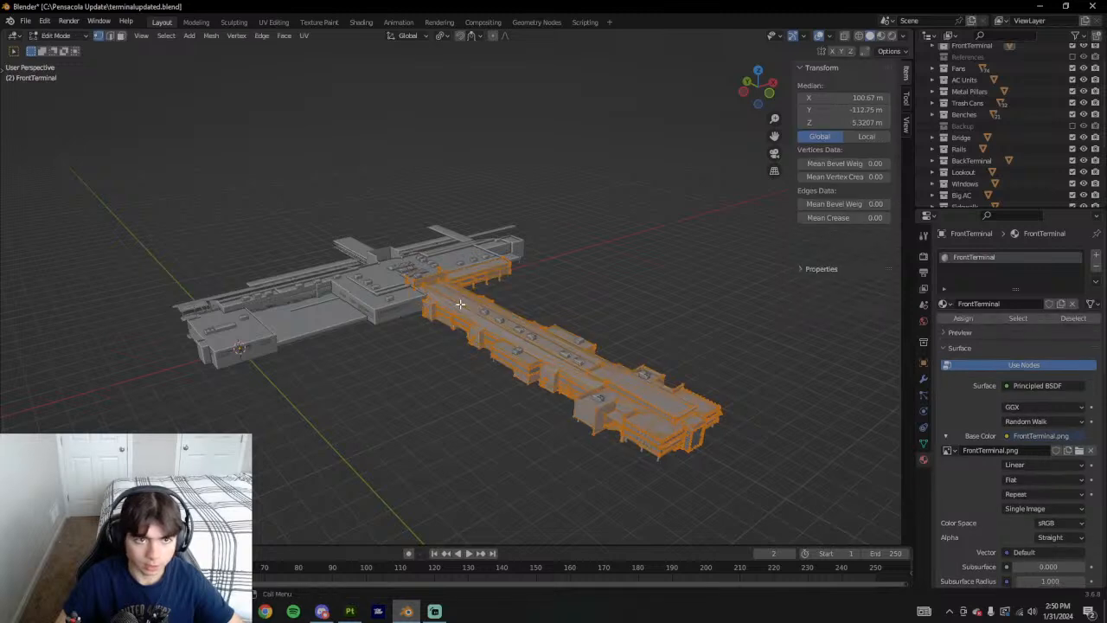
{"action": "left_click", "coordinate": [212, 36]}
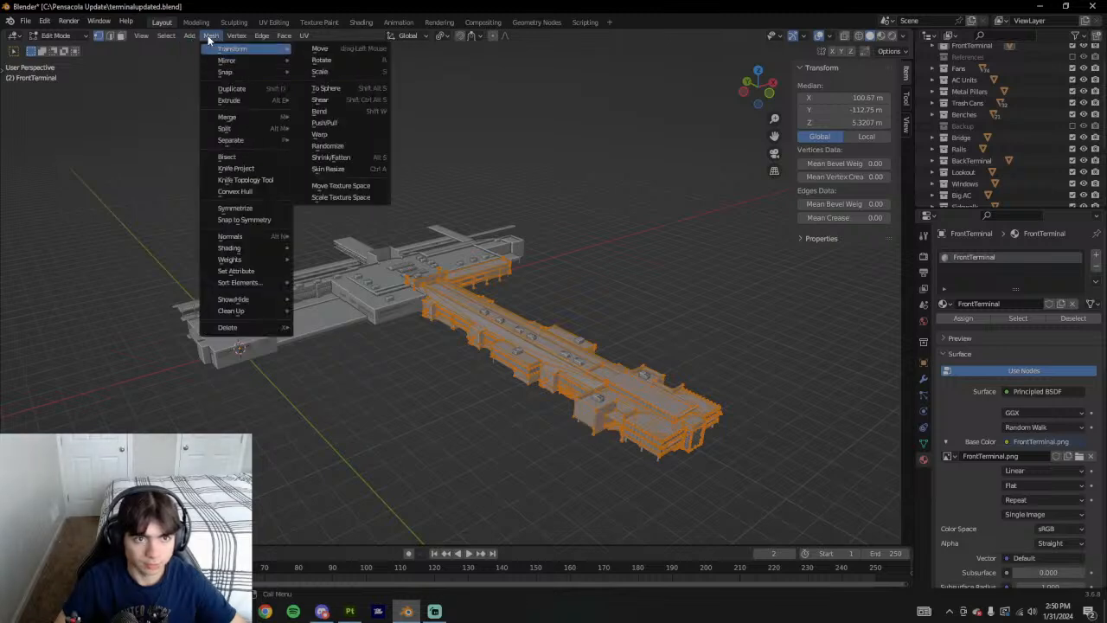
{"action": "left_click", "coordinate": [284, 35]}
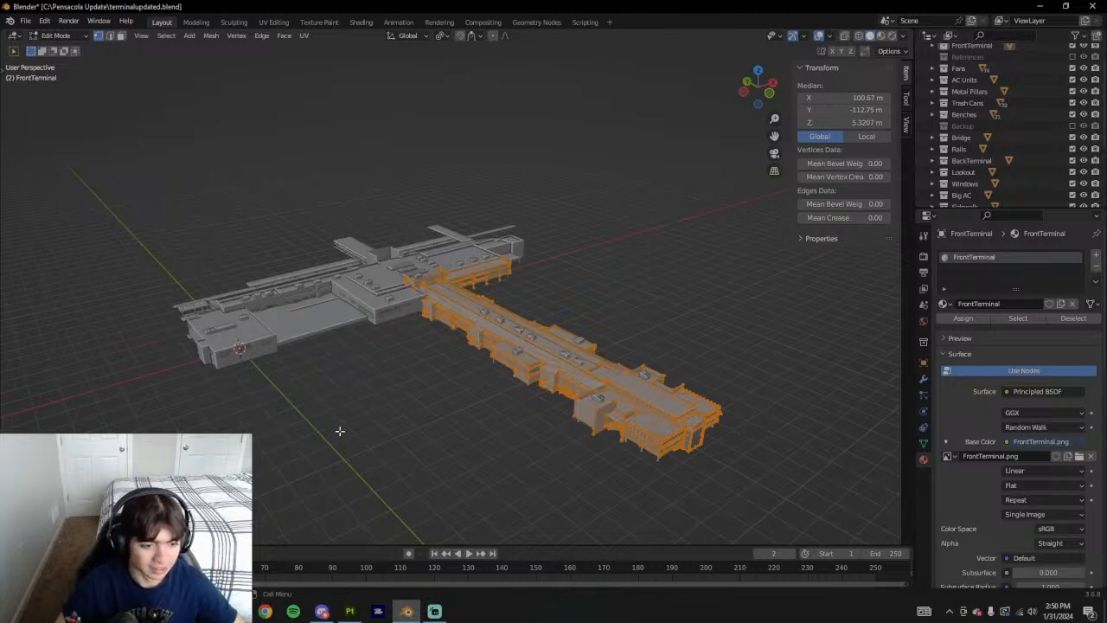
Select every object of the terminal, select all of their geometry in Edit Mode, and return to Object Mode
{"action": "key", "text": "Tab"}
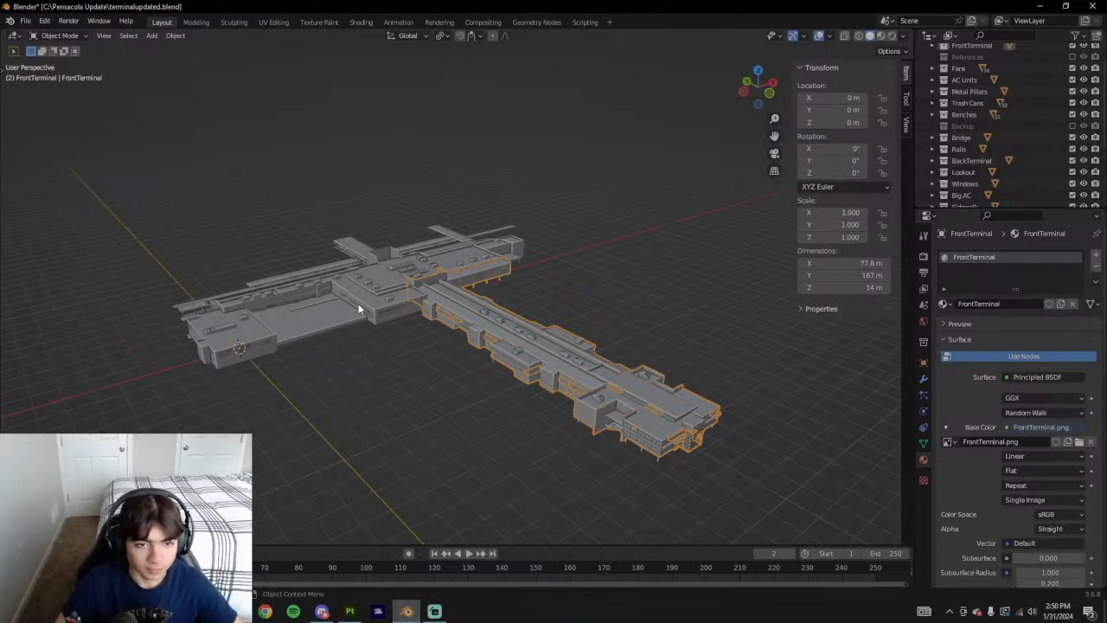
{"action": "key", "text": "a"}
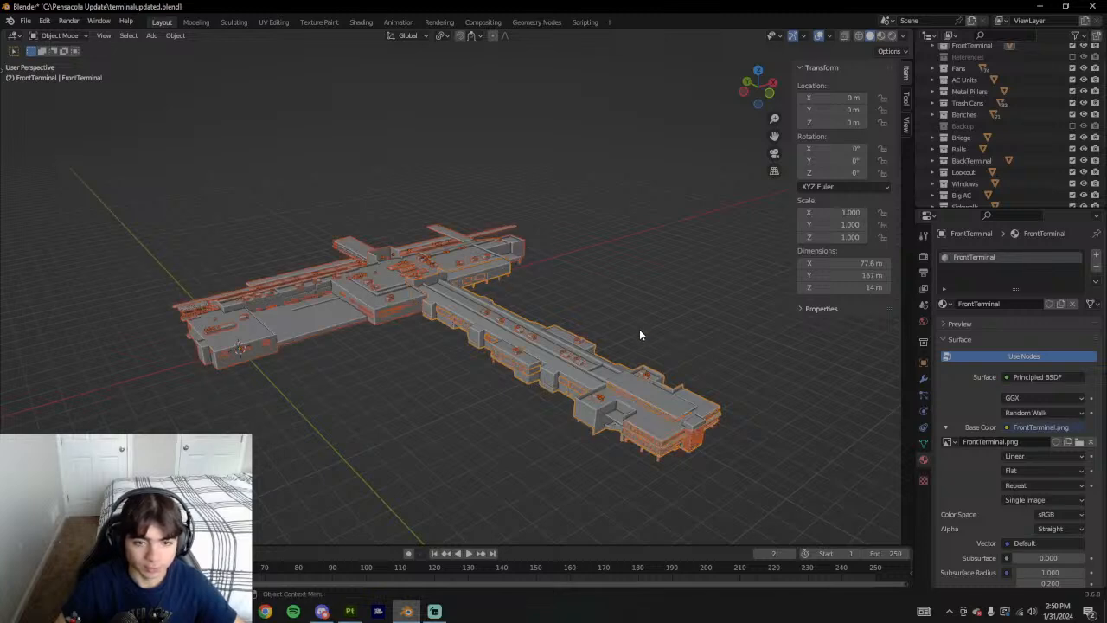
{"action": "key", "text": "Tab"}
{"action": "scroll", "coordinate": [638, 332], "scroll_direction": "up", "scroll_amount": 6}
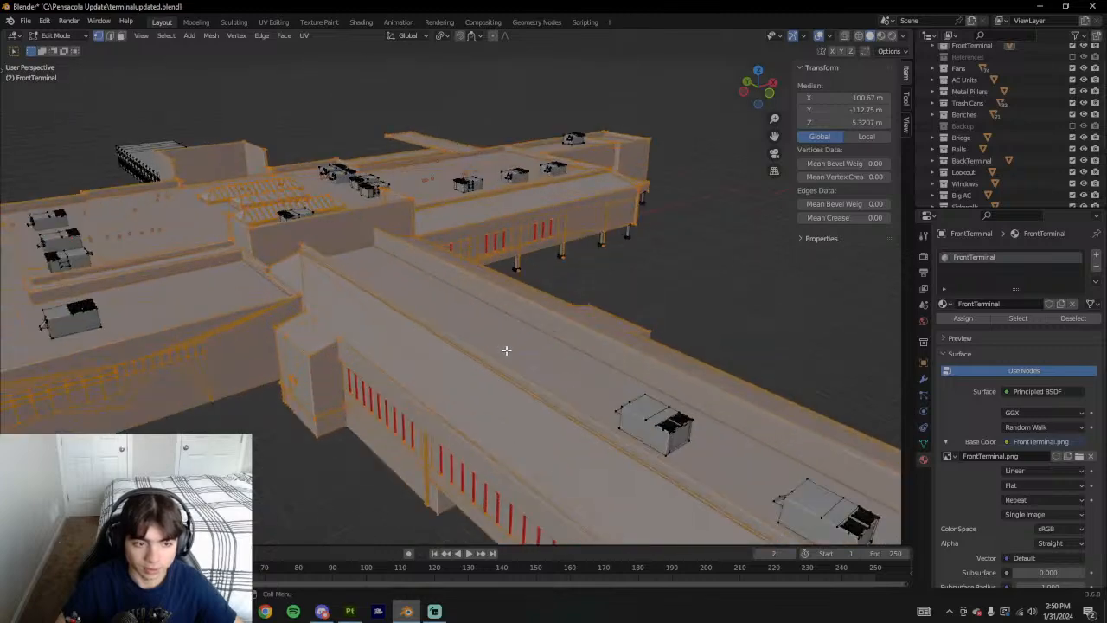
{"action": "scroll", "coordinate": [506, 350], "scroll_direction": "down", "scroll_amount": 7}
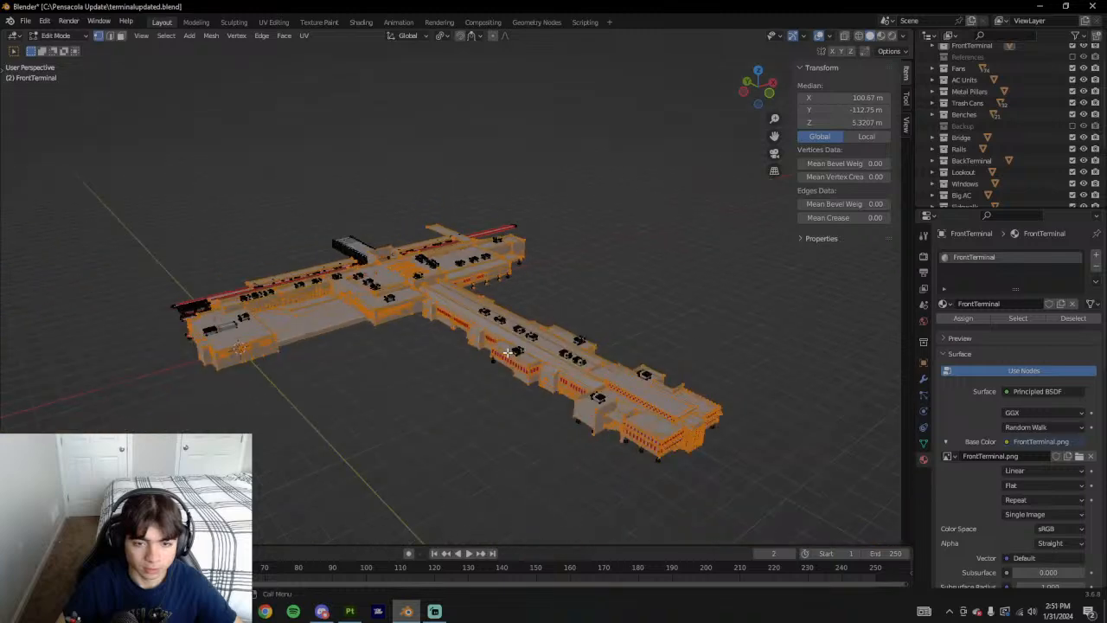
{"action": "key", "text": "a"}
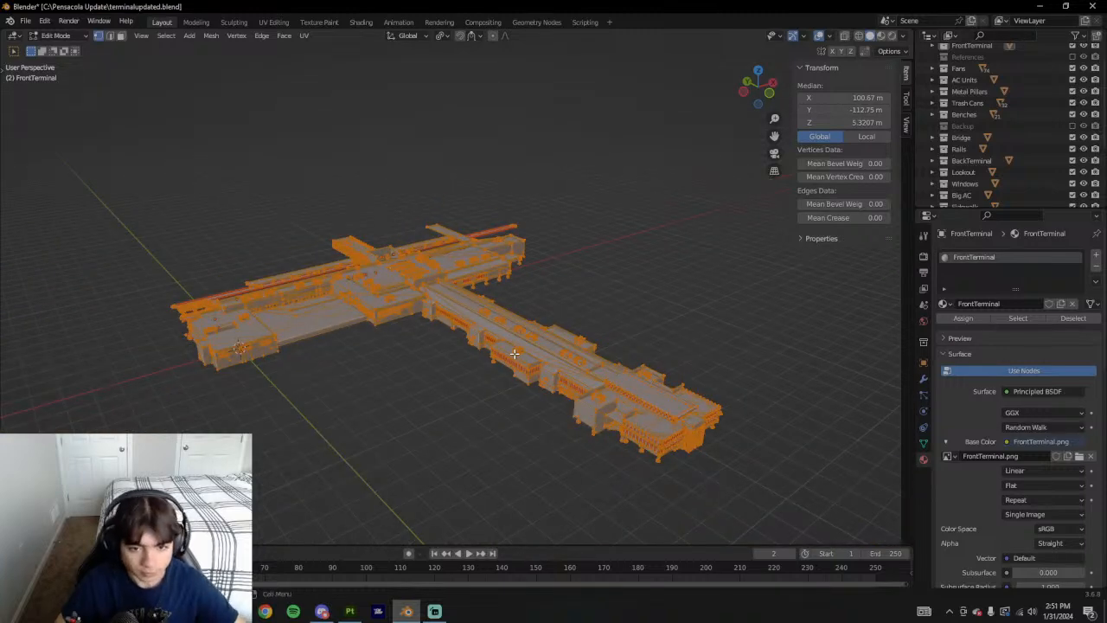
{"action": "scroll", "coordinate": [311, 298], "scroll_direction": "up", "scroll_amount": 4}
{"action": "scroll", "coordinate": [342, 305], "scroll_direction": "down", "scroll_amount": 3}
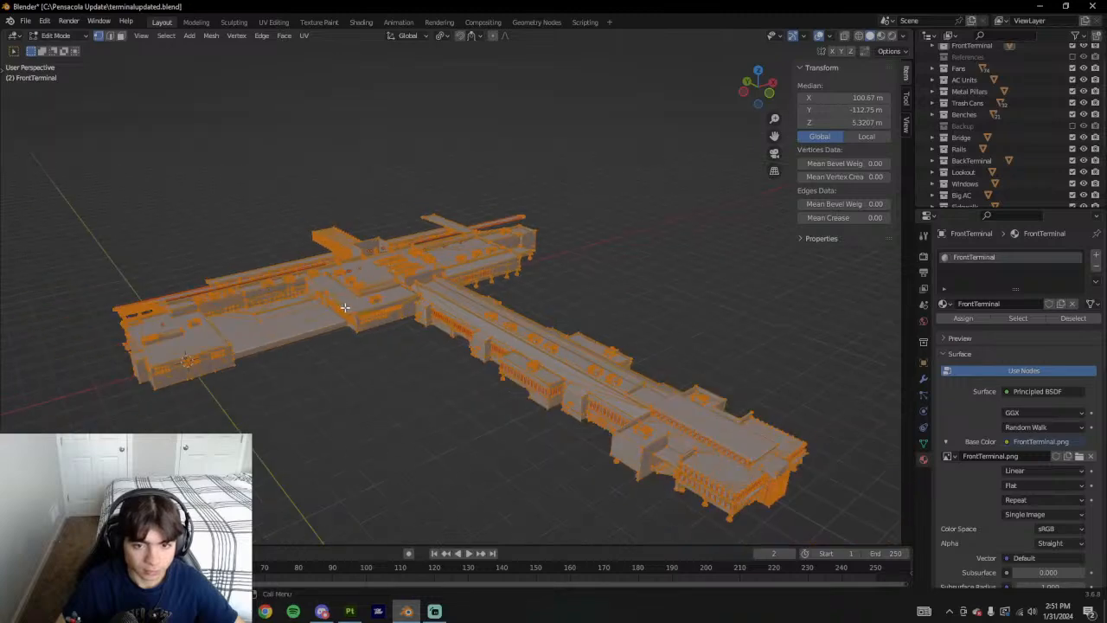
{"action": "key", "text": "Tab"}
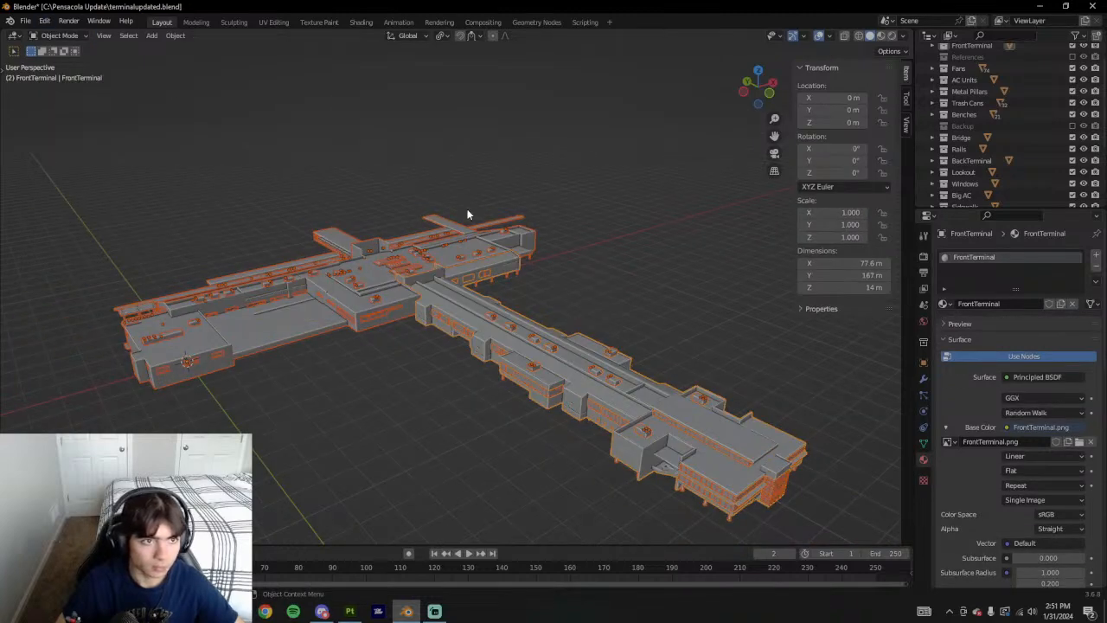
Save the Blender file and export the model as Wavefront OBJ over terminalupdated.obj in C:\Pensacola Update
{"action": "key", "text": "ctrl+s"}
{"action": "left_click", "coordinate": [34, 24]}
{"action": "mouse_move", "coordinate": [57, 191]}
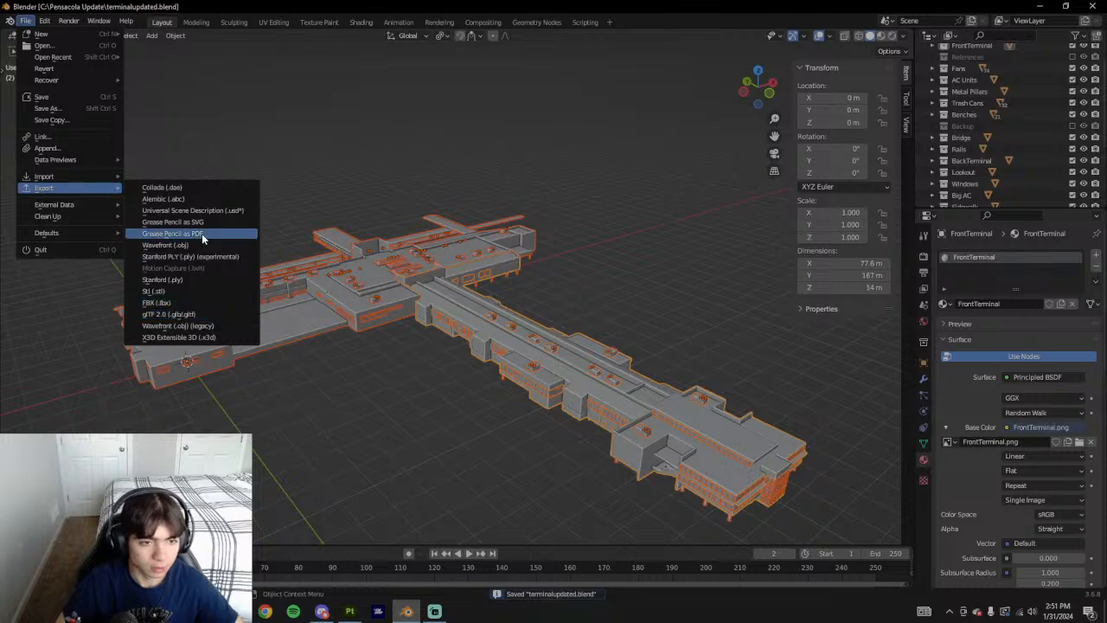
{"action": "left_click", "coordinate": [199, 244]}
{"action": "scroll", "coordinate": [822, 415], "scroll_direction": "down", "scroll_amount": 2}
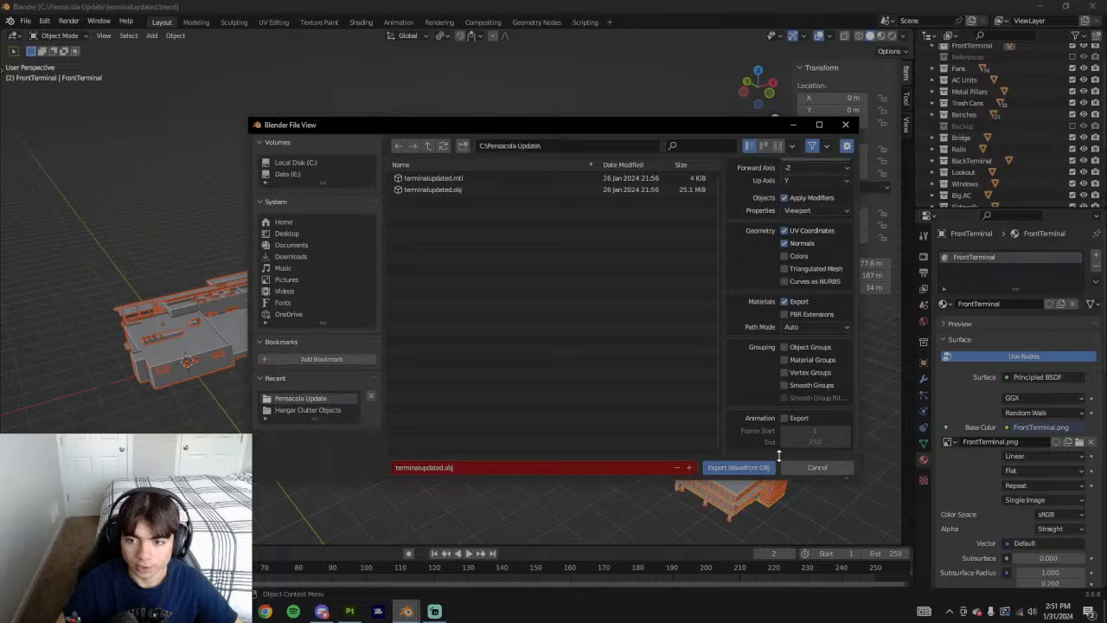
{"action": "scroll", "coordinate": [807, 341], "scroll_direction": "up", "scroll_amount": 2}
{"action": "left_click", "coordinate": [726, 467]}
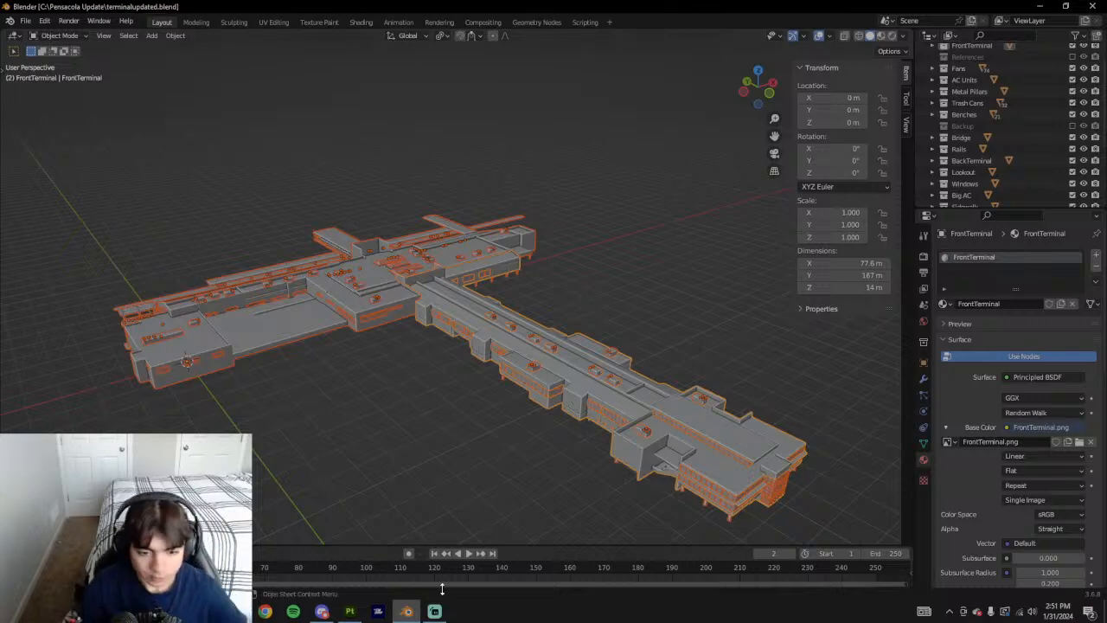
Switch to Substance 3D Painter, start a new project, and load the newly exported terminalupdated.obj as its mesh
{"action": "left_click", "coordinate": [349, 611]}
{"action": "left_click", "coordinate": [10, 19]}
{"action": "left_click", "coordinate": [35, 42]}
{"action": "left_click", "coordinate": [667, 175]}
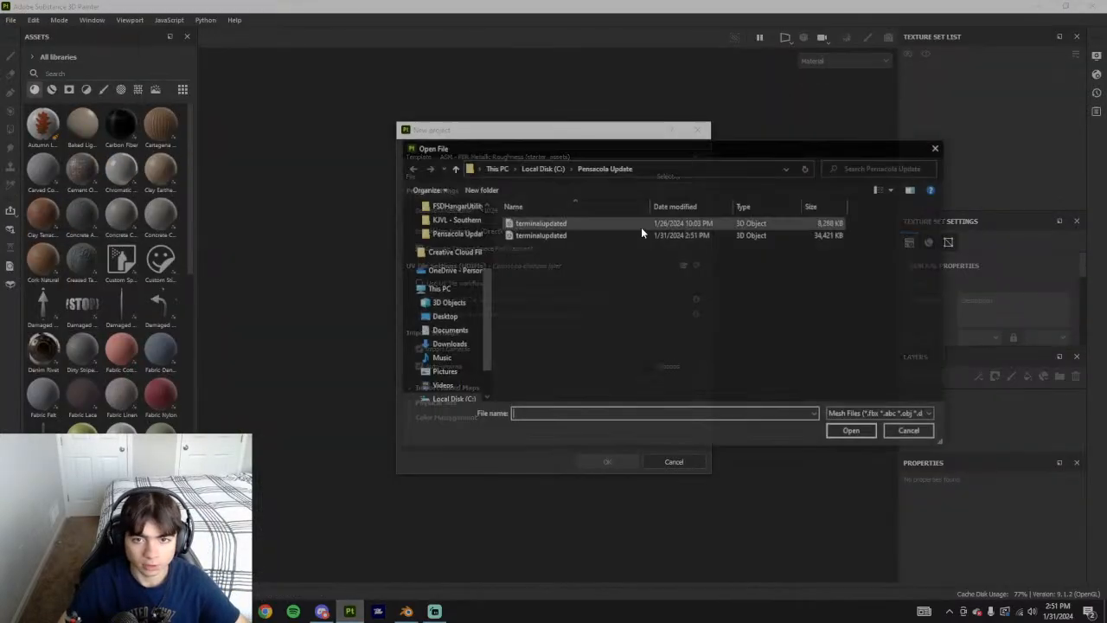
{"action": "left_click", "coordinate": [565, 239]}
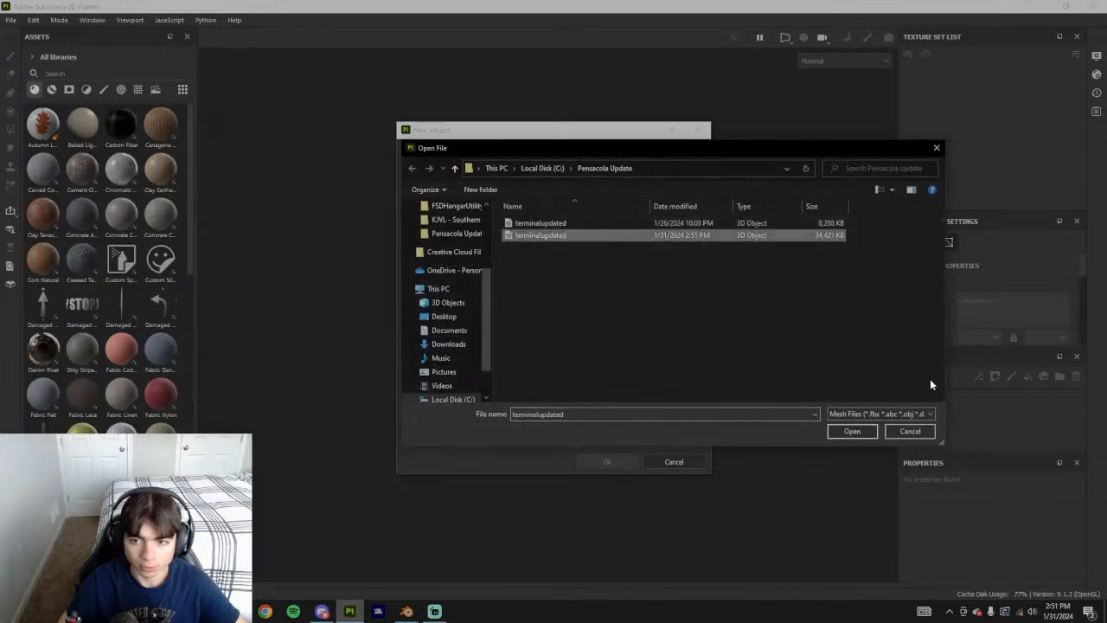
{"action": "left_click", "coordinate": [868, 433]}
Create the project with a document resolution of 4096 and the OpenGL normal map format
{"action": "left_click", "coordinate": [512, 211]}
{"action": "left_click", "coordinate": [498, 284]}
{"action": "left_click", "coordinate": [510, 233]}
{"action": "left_click", "coordinate": [506, 258]}
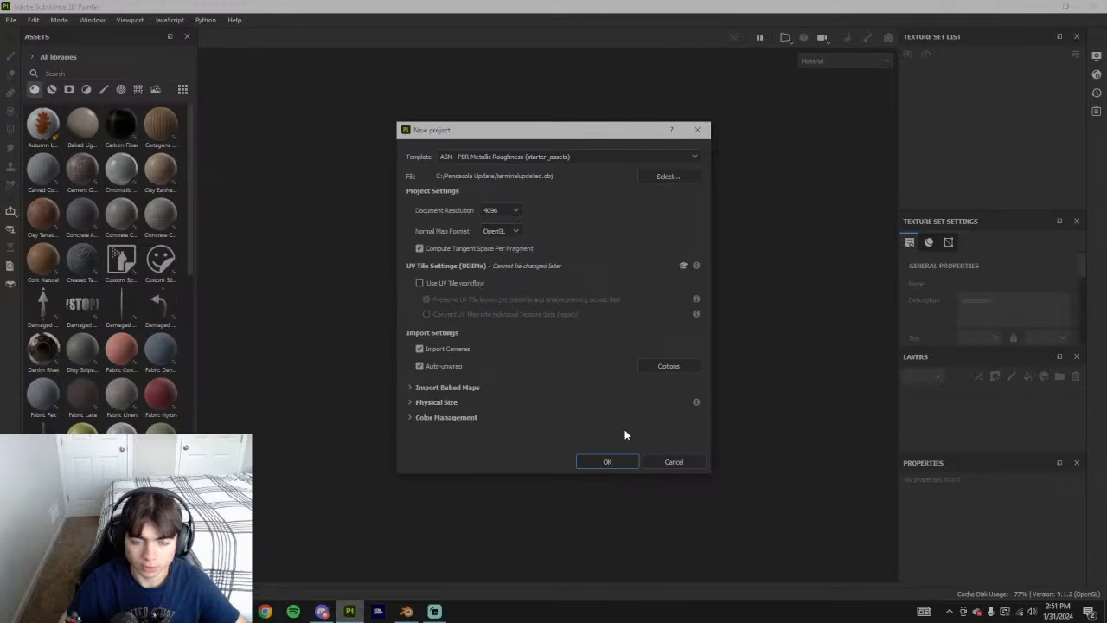
{"action": "left_click", "coordinate": [620, 466]}
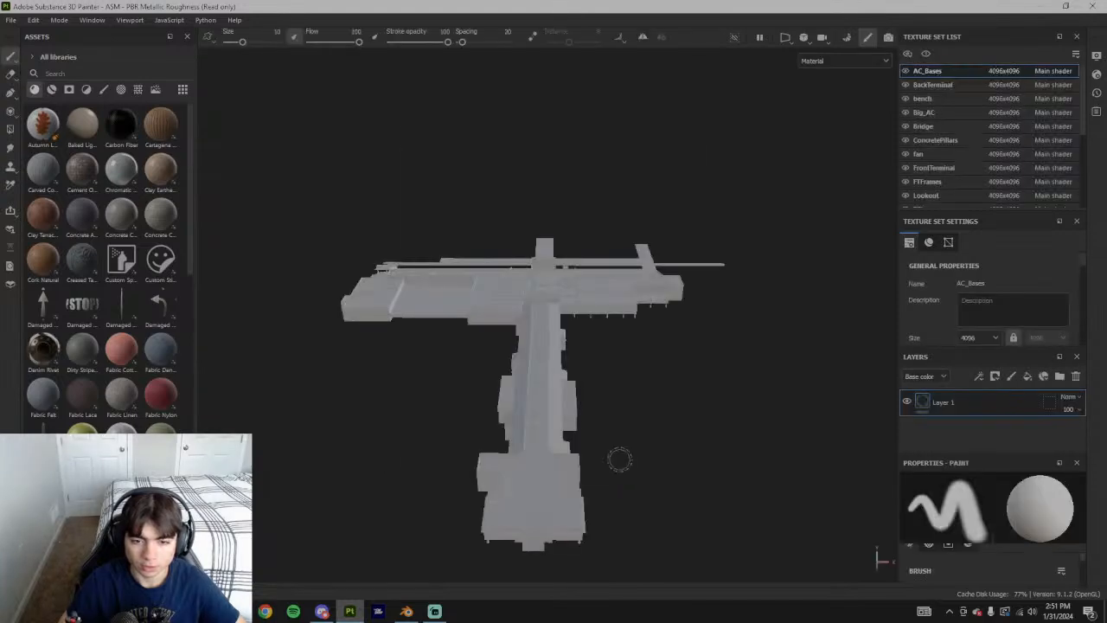
Examine the imported terminal model from several sides for correct geometry
{"action": "left_click_drag", "start_coordinate": [599, 442], "coordinate": [849, 429], "text": "alt"}
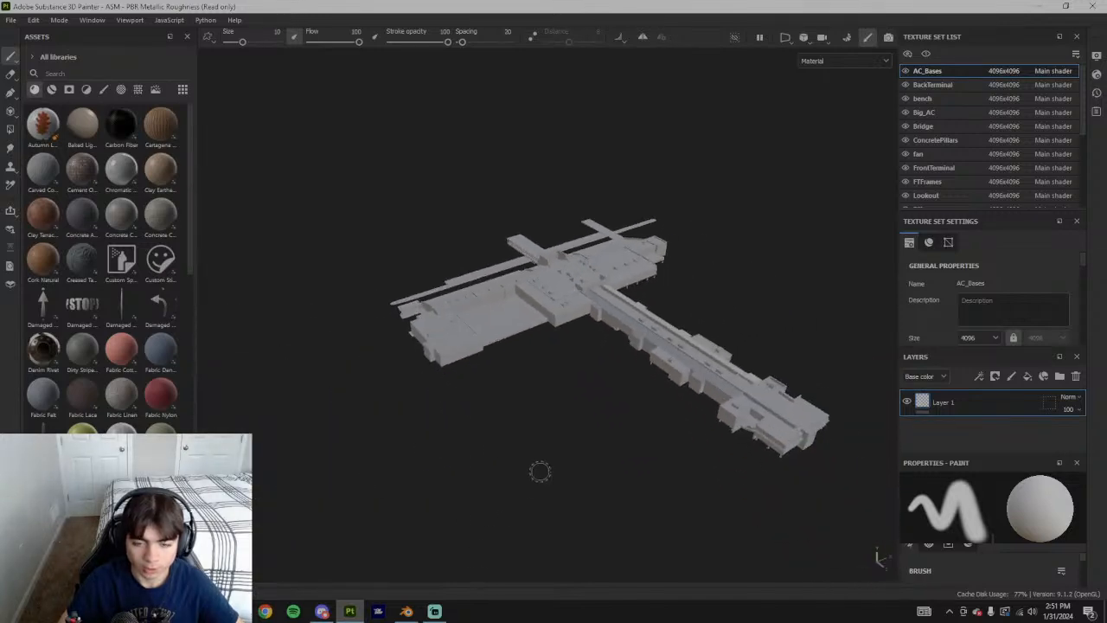
{"action": "left_click", "coordinate": [436, 617]}
{"action": "left_click", "coordinate": [436, 616]}
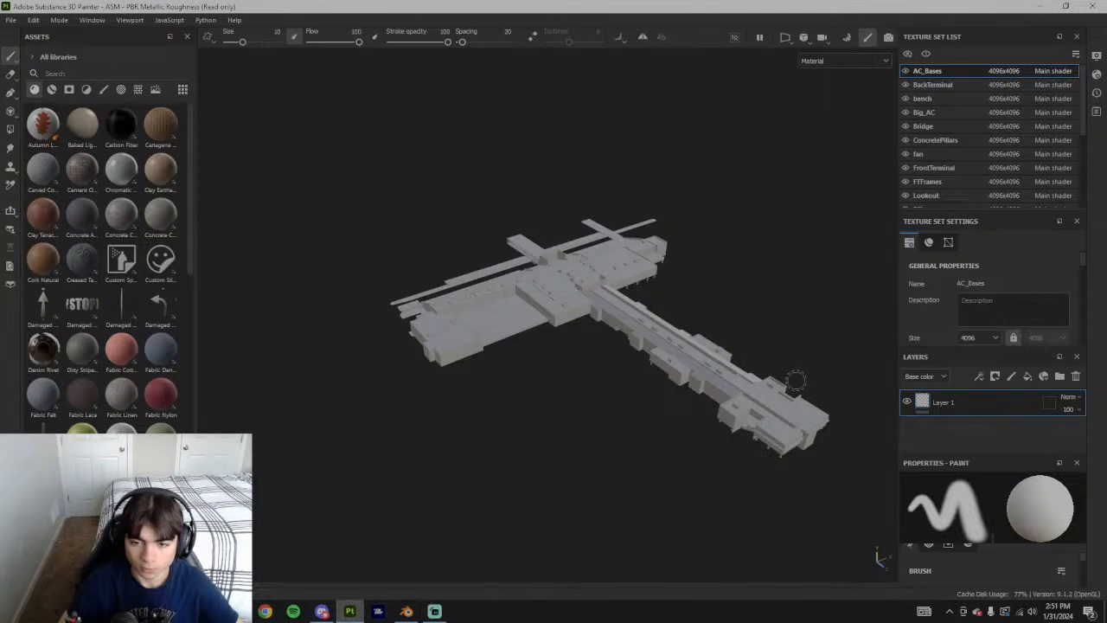
{"action": "middle_click_drag", "start_coordinate": [776, 375], "coordinate": [679, 430], "text": "alt"}
{"action": "left_click_drag", "start_coordinate": [672, 437], "coordinate": [462, 408], "text": "alt"}
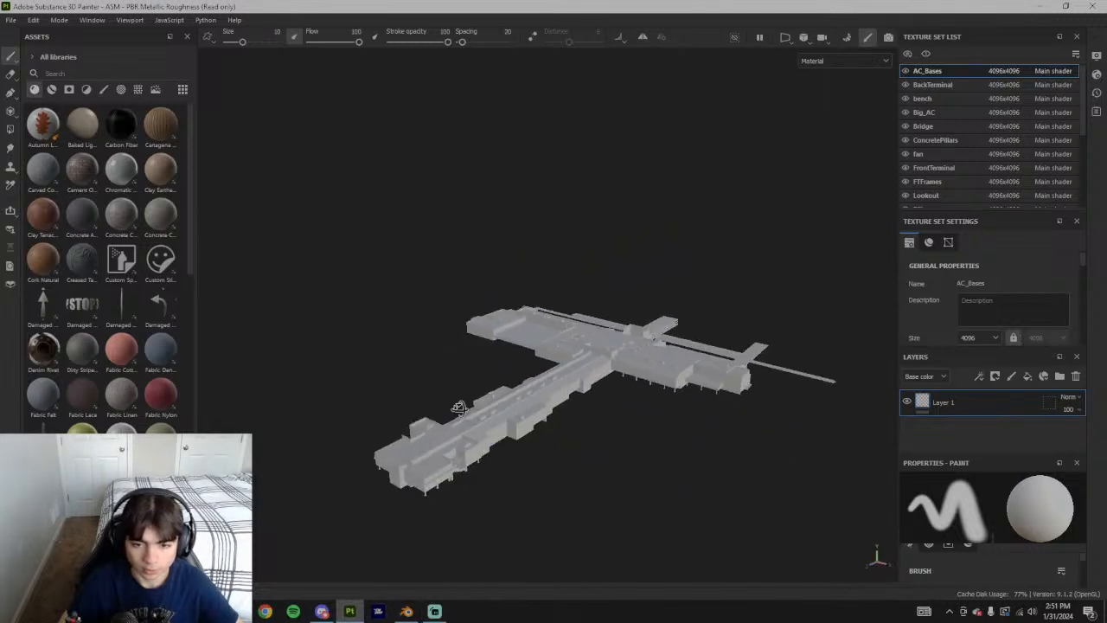
{"action": "scroll", "coordinate": [656, 407], "scroll_direction": "up", "scroll_amount": 4}
{"action": "left_click_drag", "start_coordinate": [656, 407], "coordinate": [459, 388], "text": "alt"}
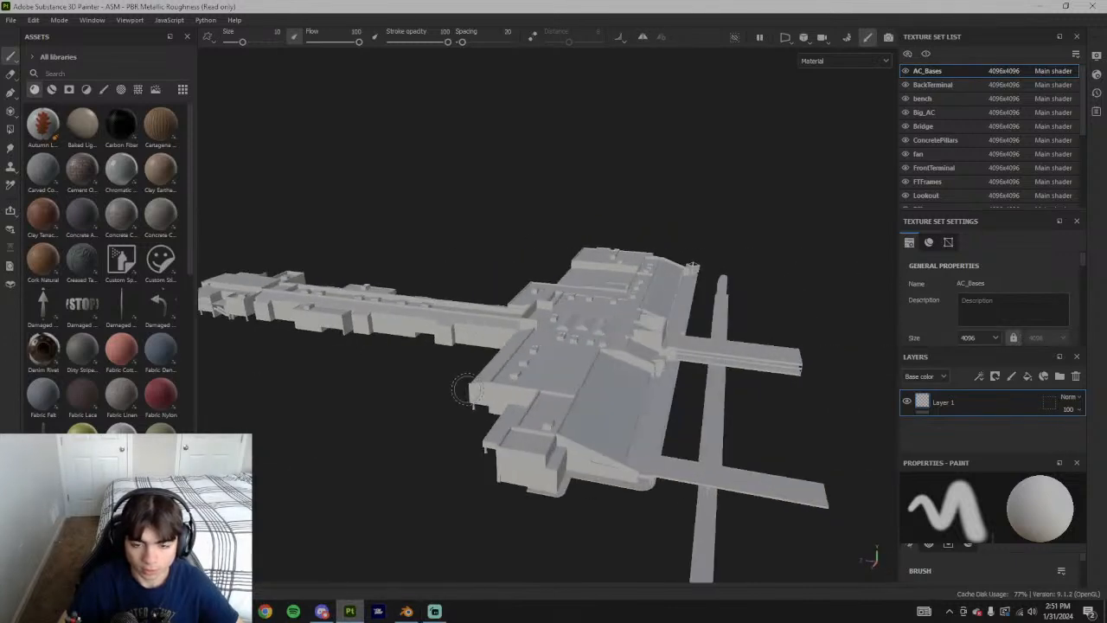
{"action": "scroll", "coordinate": [573, 378], "scroll_direction": "up", "scroll_amount": 3}
{"action": "left_click_drag", "start_coordinate": [573, 378], "coordinate": [476, 381], "text": "alt"}
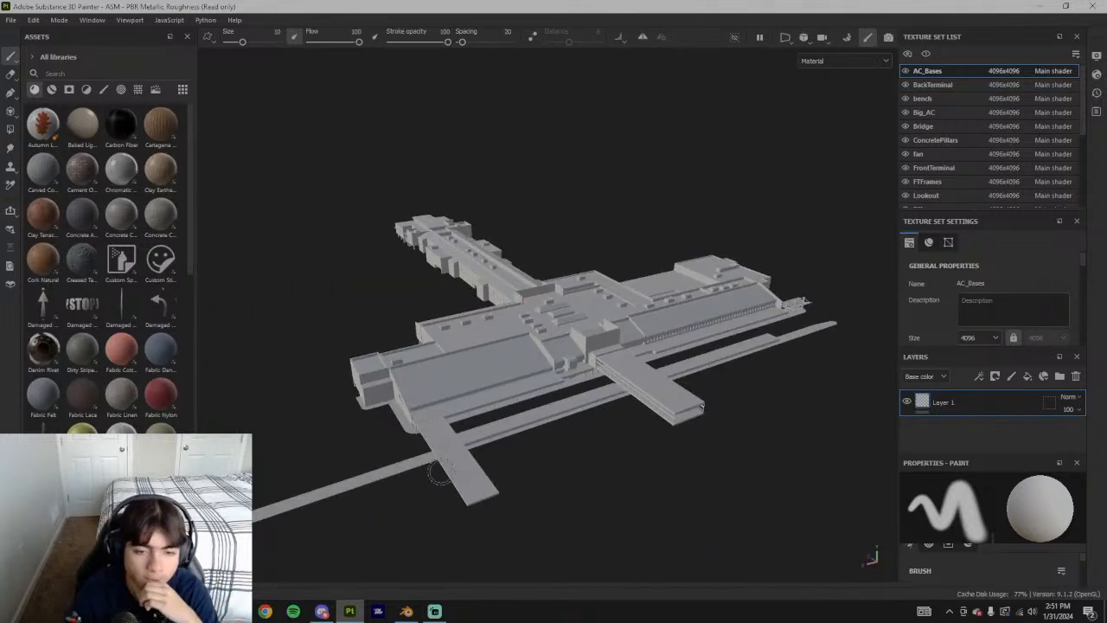
Lower the system volume, hide the Video Capture Device source in Streamlabs Desktop, and return to Substance 3D Painter
{"action": "key", "text": "XF86AudioLowerVolume"}
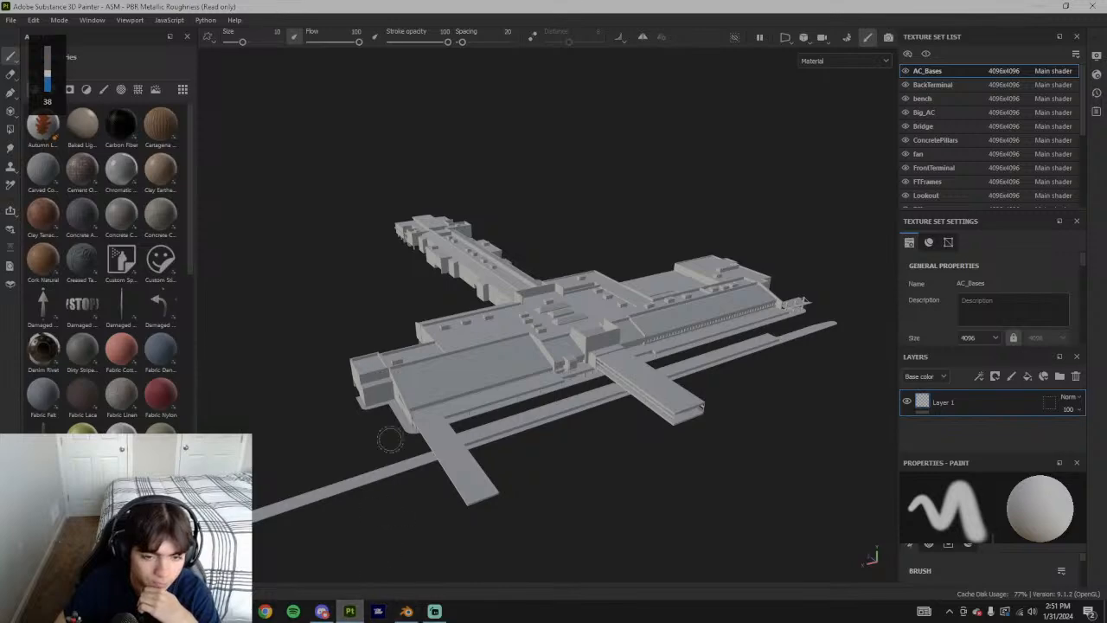
{"action": "left_click", "coordinate": [435, 611]}
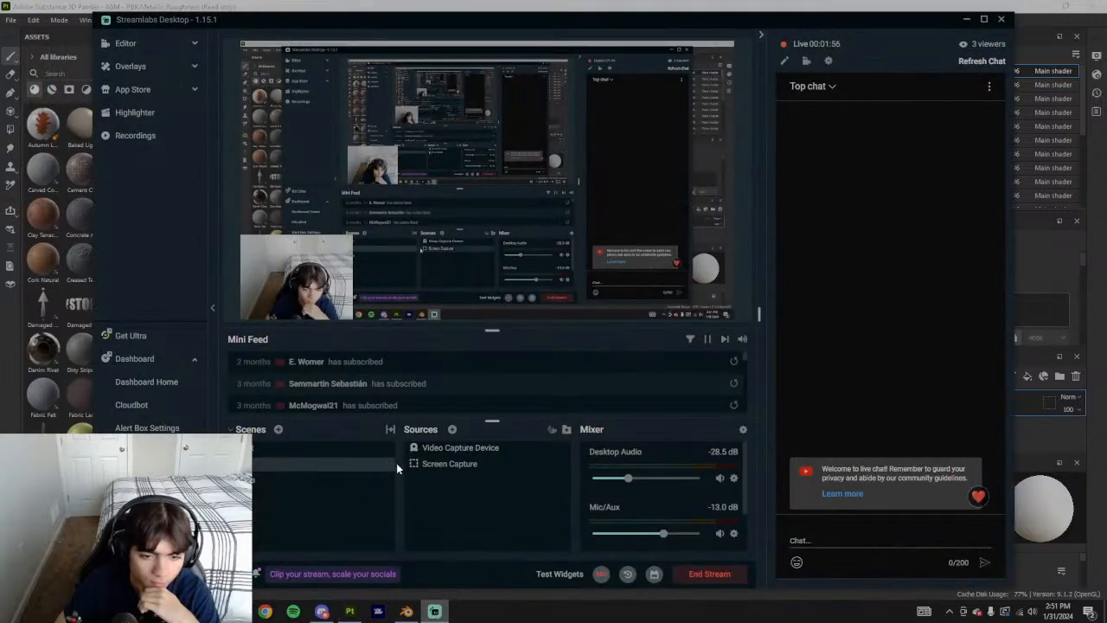
{"action": "left_click", "coordinate": [535, 447]}
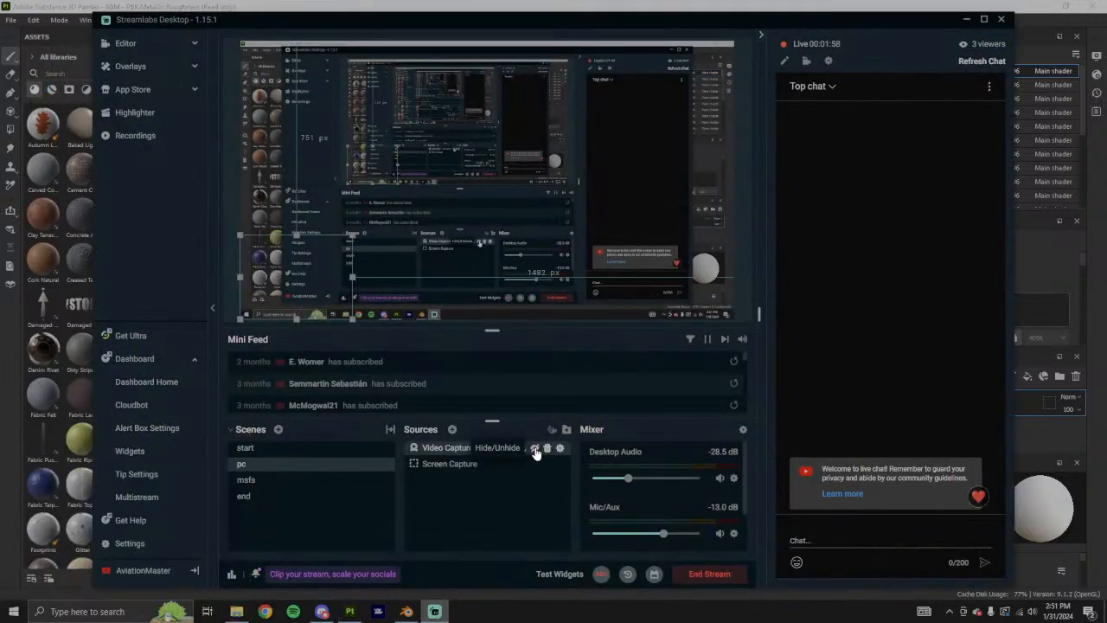
{"action": "left_click", "coordinate": [435, 611]}
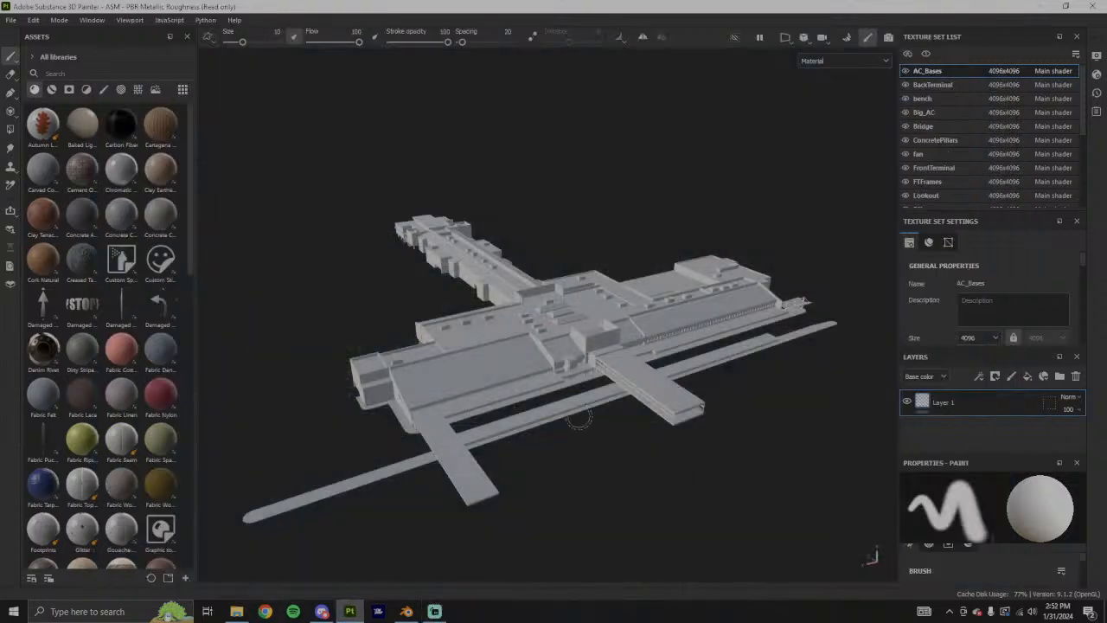
{"action": "mouse_move", "coordinate": [515, 408]}
{"action": "left_mouse_down", "text": "alt"}
{"action": "mouse_move", "coordinate": [672, 309]}
{"action": "mouse_move", "coordinate": [656, 283]}
{"action": "left_mouse_up", "text": "alt"}
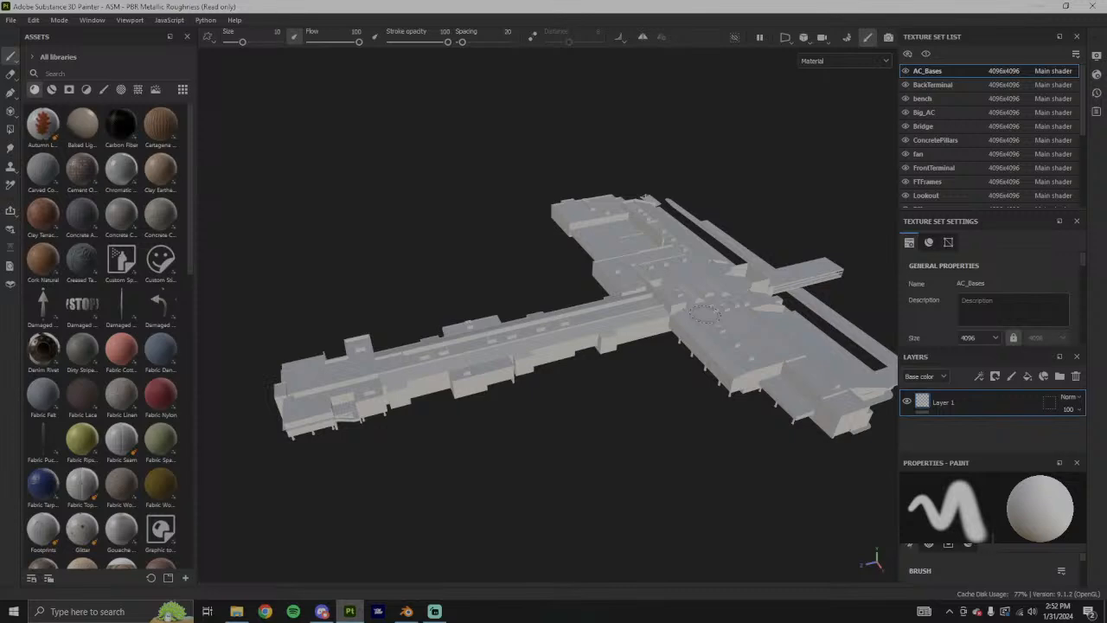
{"action": "left_click_drag", "start_coordinate": [435, 313], "coordinate": [878, 557], "text": "alt"}
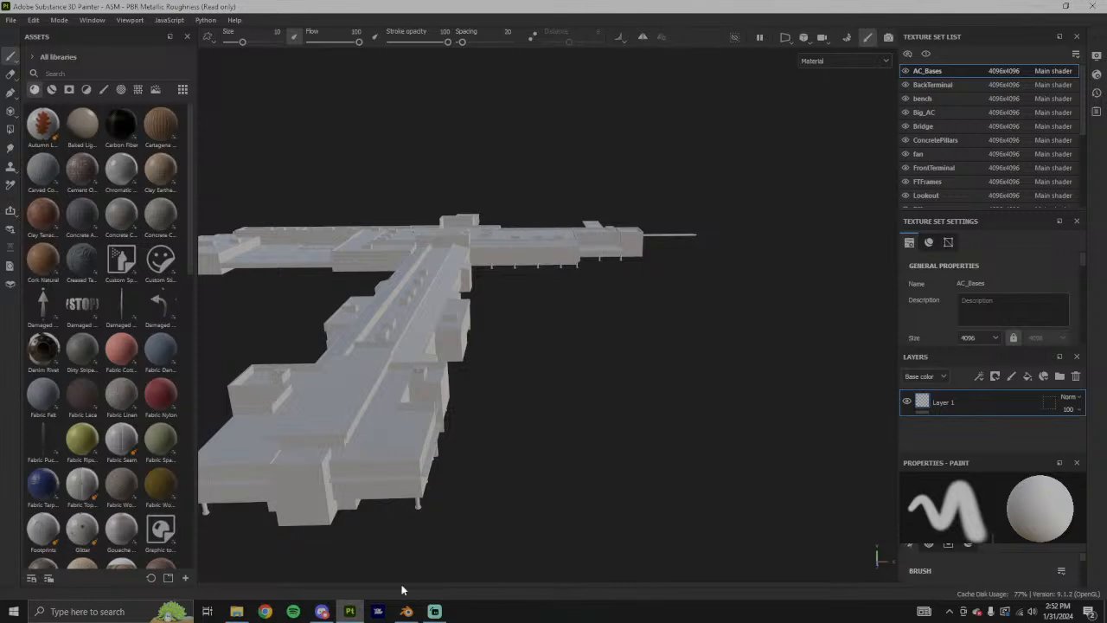
{"action": "middle_click_drag", "start_coordinate": [433, 363], "coordinate": [572, 357], "text": "alt"}
Show the Video Capture Device source again in Streamlabs Desktop, deselect it, and return to Substance 3D Painter
{"action": "left_click", "coordinate": [435, 611]}
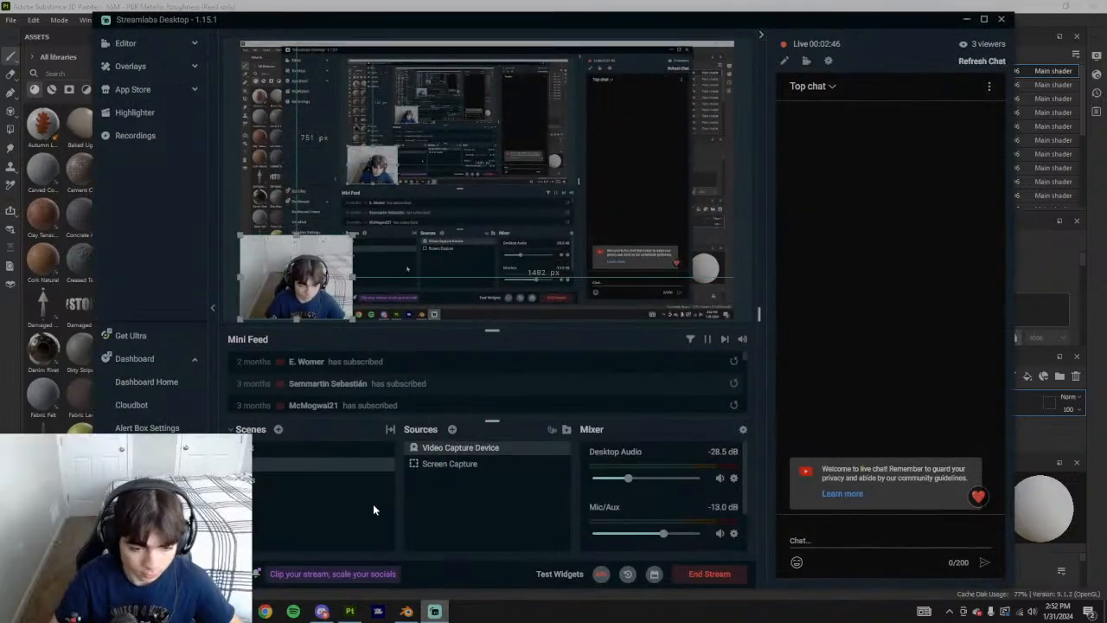
{"action": "left_click", "coordinate": [434, 611]}
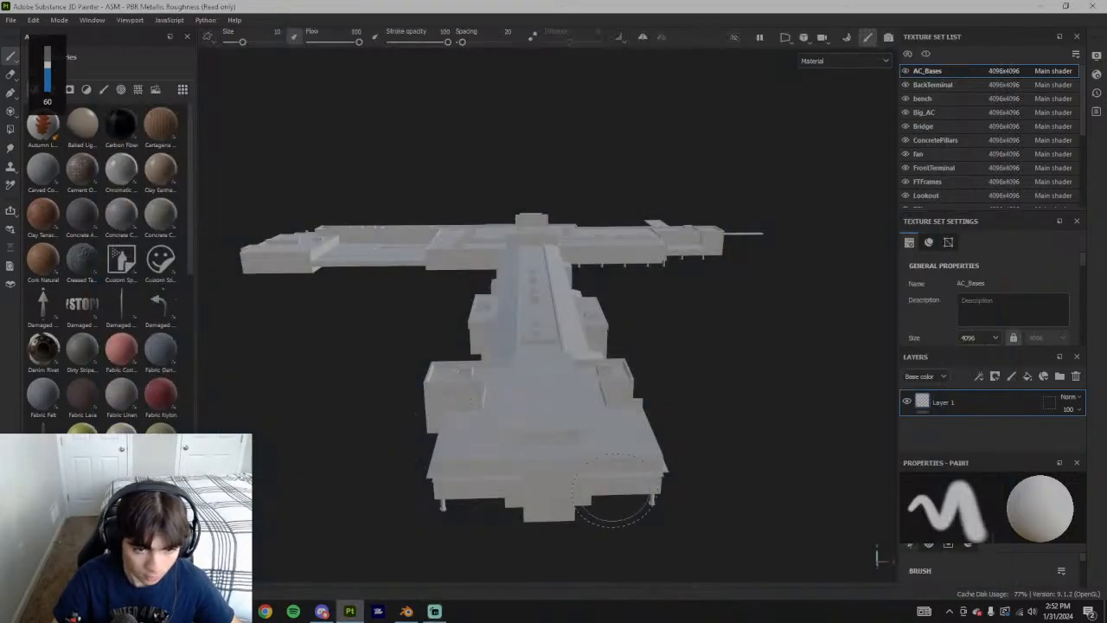
{"action": "left_click", "coordinate": [434, 610]}
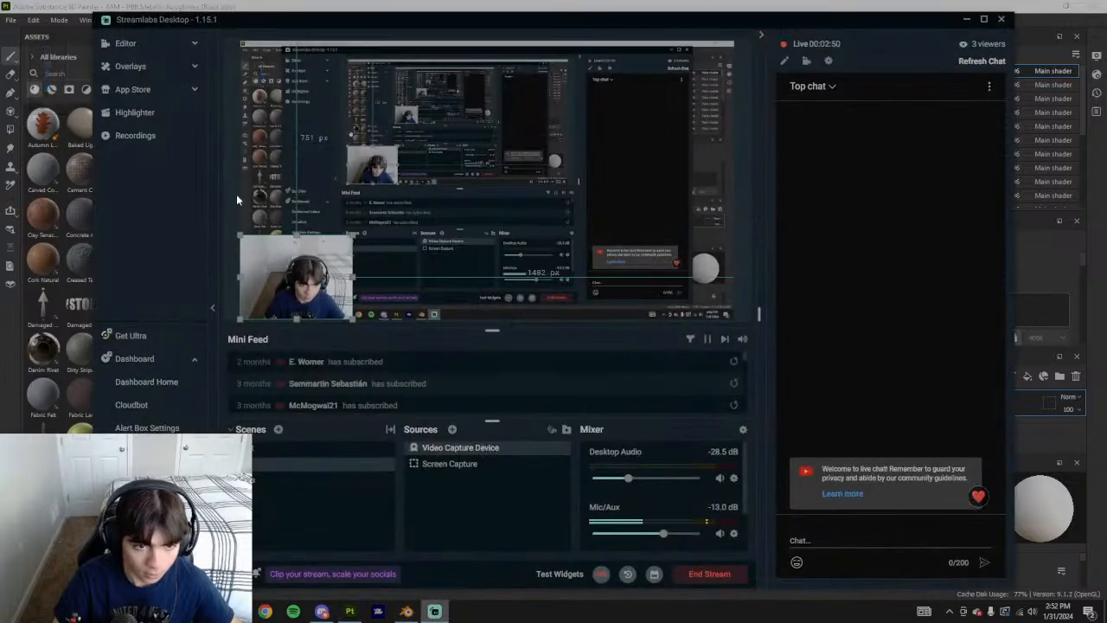
{"action": "left_click", "coordinate": [369, 234]}
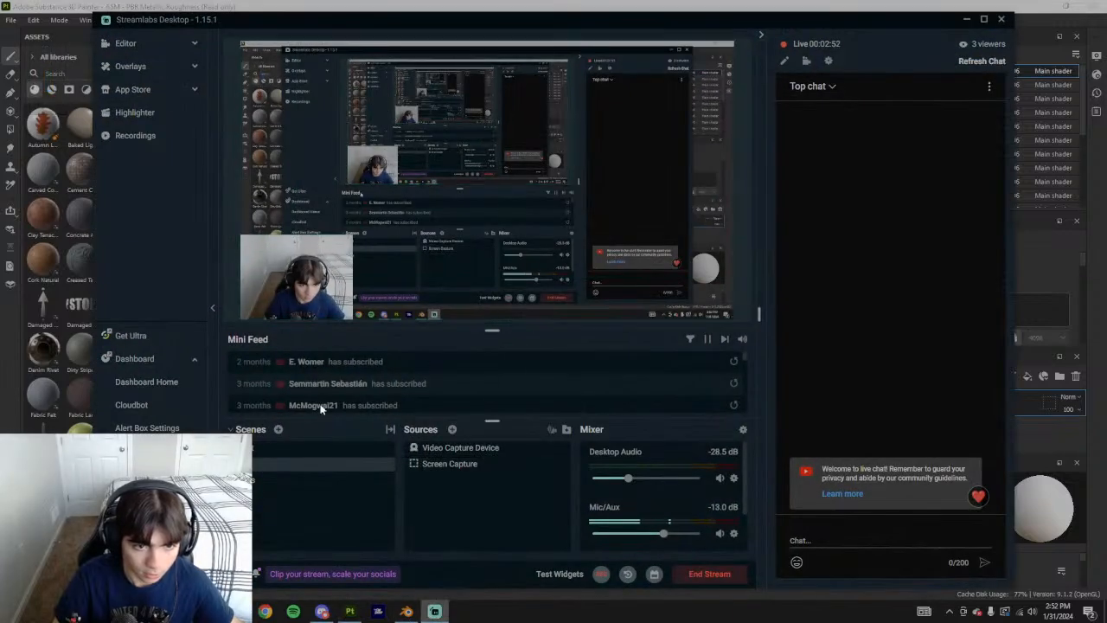
{"action": "left_click", "coordinate": [434, 610]}
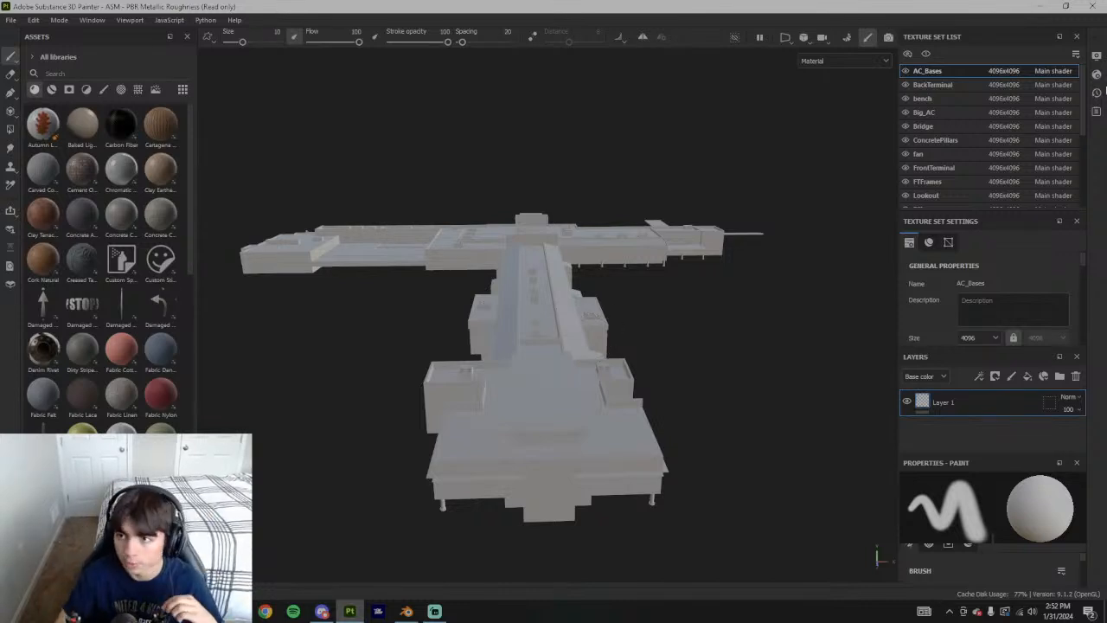
{"action": "left_click", "coordinate": [1096, 56]}
{"action": "left_click", "coordinate": [1099, 75]}
{"action": "left_click", "coordinate": [1097, 58]}
{"action": "left_click", "coordinate": [1096, 111]}
{"action": "left_click", "coordinate": [1096, 112]}
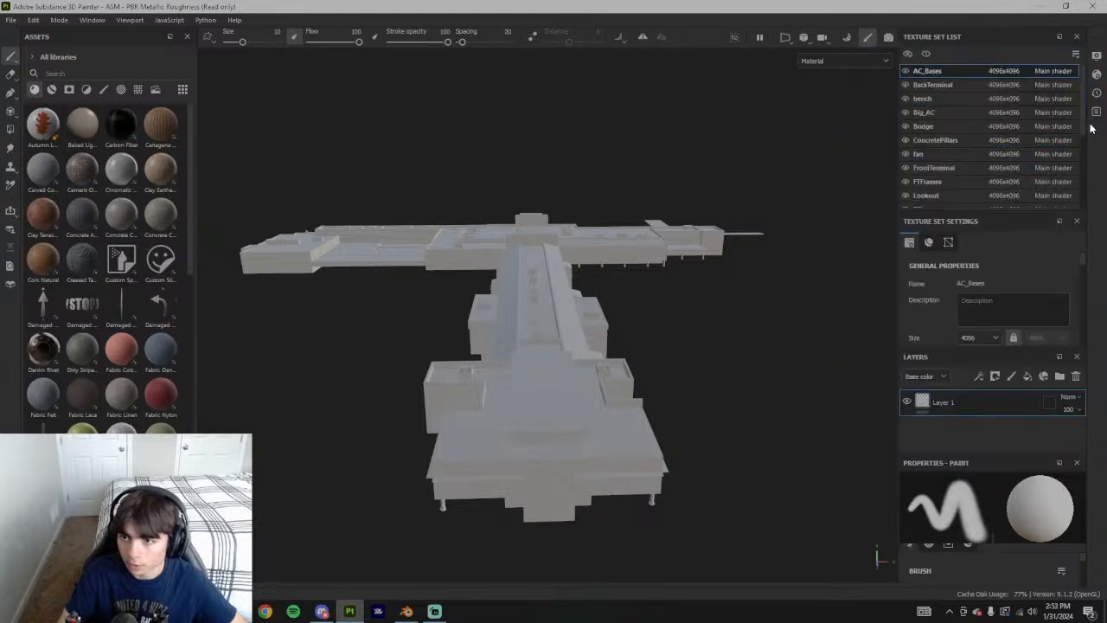
Open the mesh map baking settings and set the output size to 4096
{"action": "scroll", "coordinate": [965, 291], "scroll_direction": "down", "scroll_amount": 5}
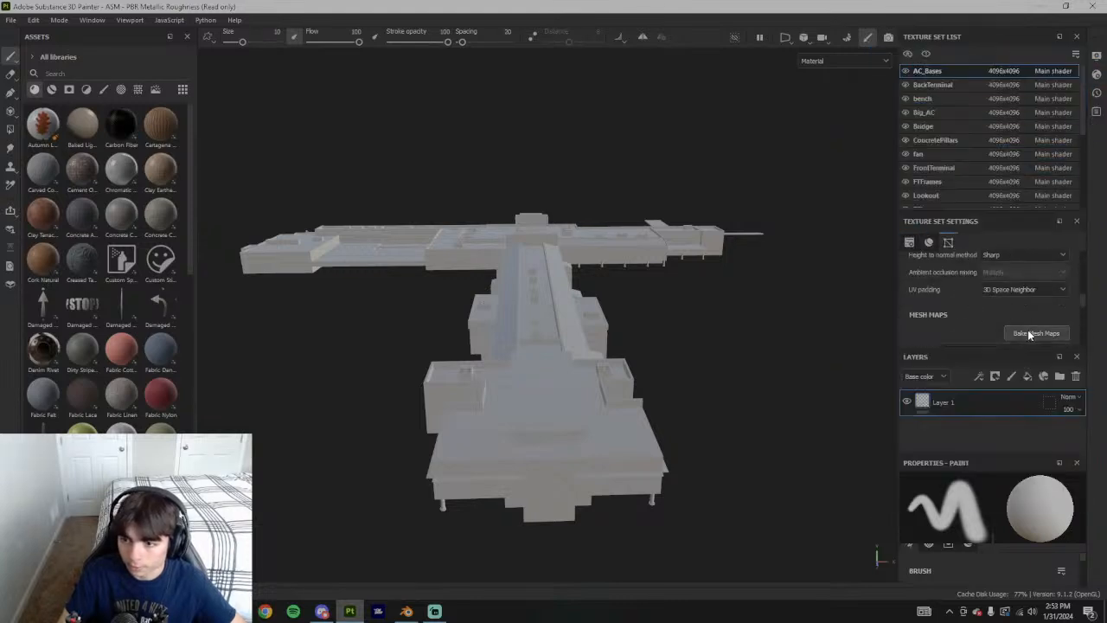
{"action": "left_click", "coordinate": [1026, 328]}
{"action": "left_click_drag", "start_coordinate": [676, 404], "coordinate": [817, 327], "text": "alt"}
{"action": "scroll", "coordinate": [719, 317], "scroll_direction": "up", "scroll_amount": 5}
{"action": "left_click", "coordinate": [259, 75]}
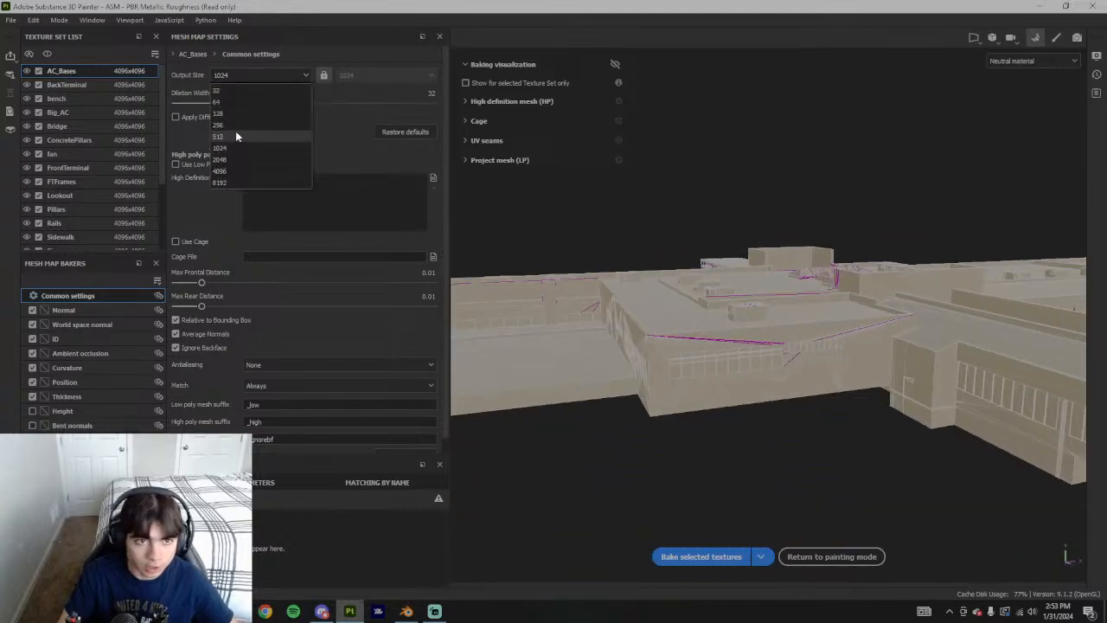
{"action": "left_click", "coordinate": [277, 172]}
Examine the terminal model in the baking viewport, from close-ups of the buildings to the whole structure
{"action": "scroll", "coordinate": [764, 339], "scroll_direction": "down", "scroll_amount": 5}
{"action": "middle_click_drag", "start_coordinate": [922, 357], "coordinate": [714, 329], "text": "alt"}
{"action": "scroll", "coordinate": [781, 334], "scroll_direction": "up", "scroll_amount": 2}
{"action": "left_click_drag", "start_coordinate": [813, 327], "coordinate": [727, 321], "text": "alt"}
{"action": "middle_click_drag", "start_coordinate": [838, 331], "coordinate": [767, 353], "text": "alt"}
{"action": "left_click_drag", "start_coordinate": [822, 335], "coordinate": [860, 331], "text": "alt"}
{"action": "middle_click_drag", "start_coordinate": [859, 332], "coordinate": [809, 315], "text": "alt"}
{"action": "scroll", "coordinate": [809, 313], "scroll_direction": "down", "scroll_amount": 3}
{"action": "left_click_drag", "start_coordinate": [809, 316], "coordinate": [798, 403], "text": "alt"}
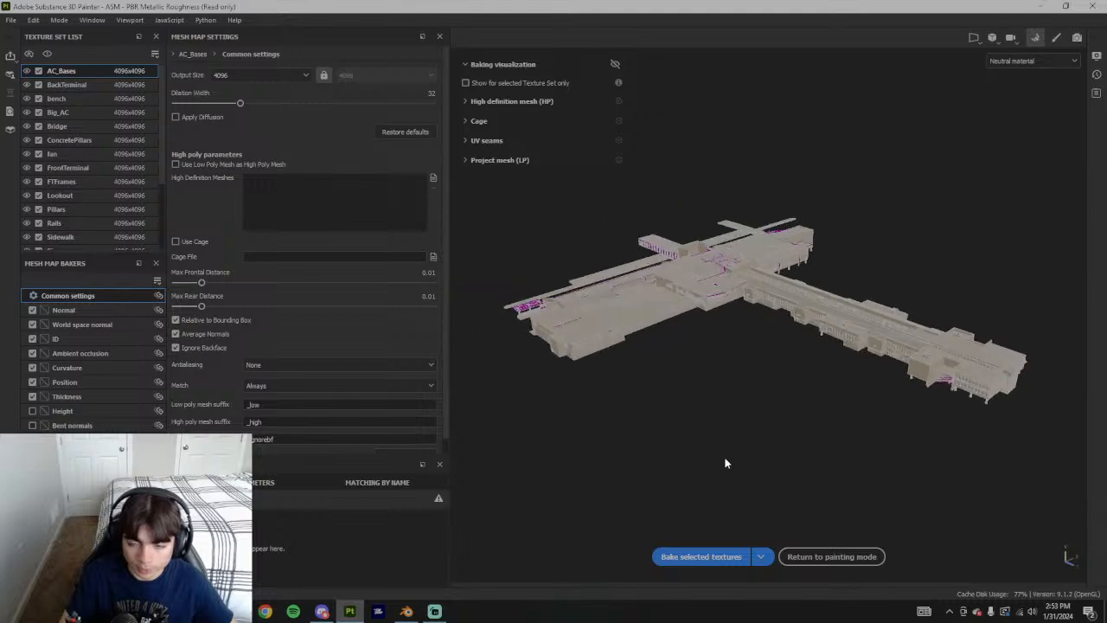
Inspect the exported terminalupdated OBJ from the Pensacola Update folder as plain text in Notepad, and close it
{"action": "left_click", "coordinate": [407, 611]}
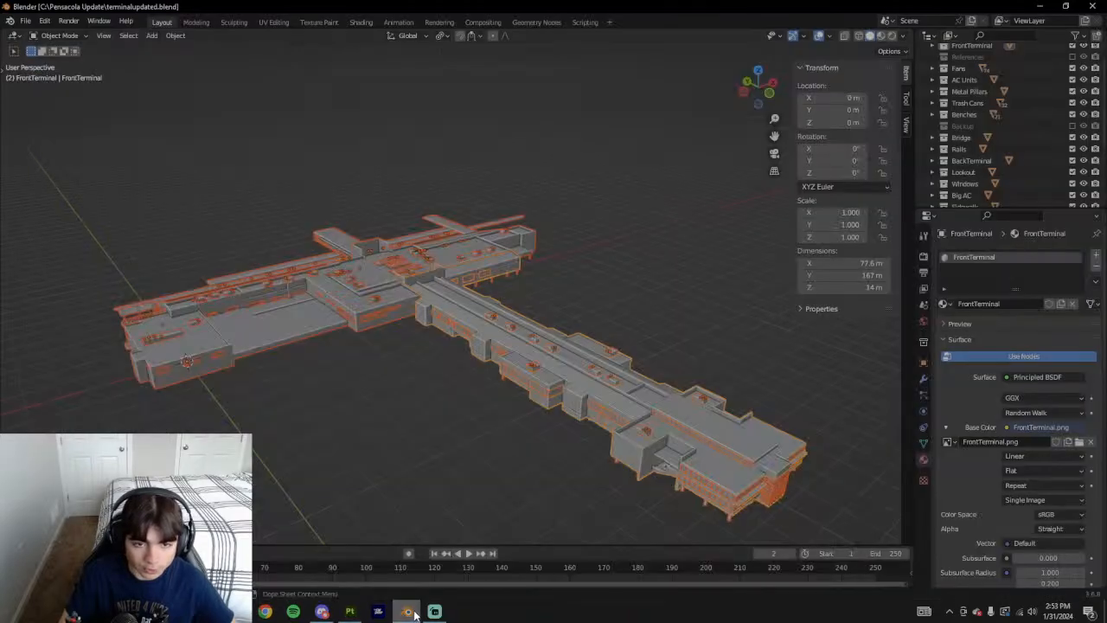
{"action": "left_click", "coordinate": [237, 611]}
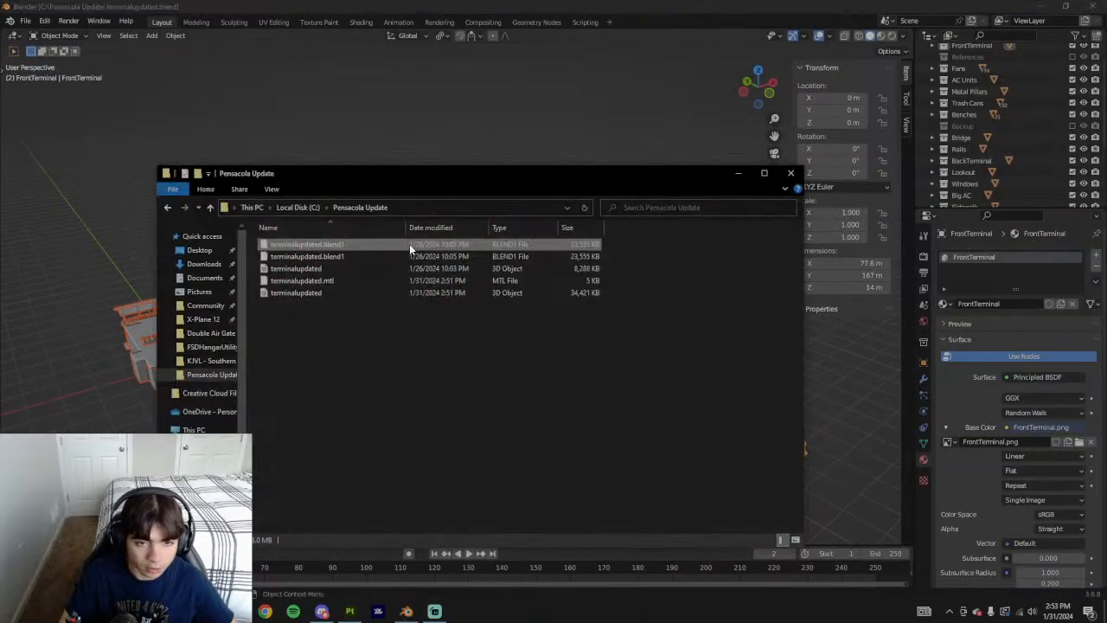
{"action": "left_click", "coordinate": [364, 292]}
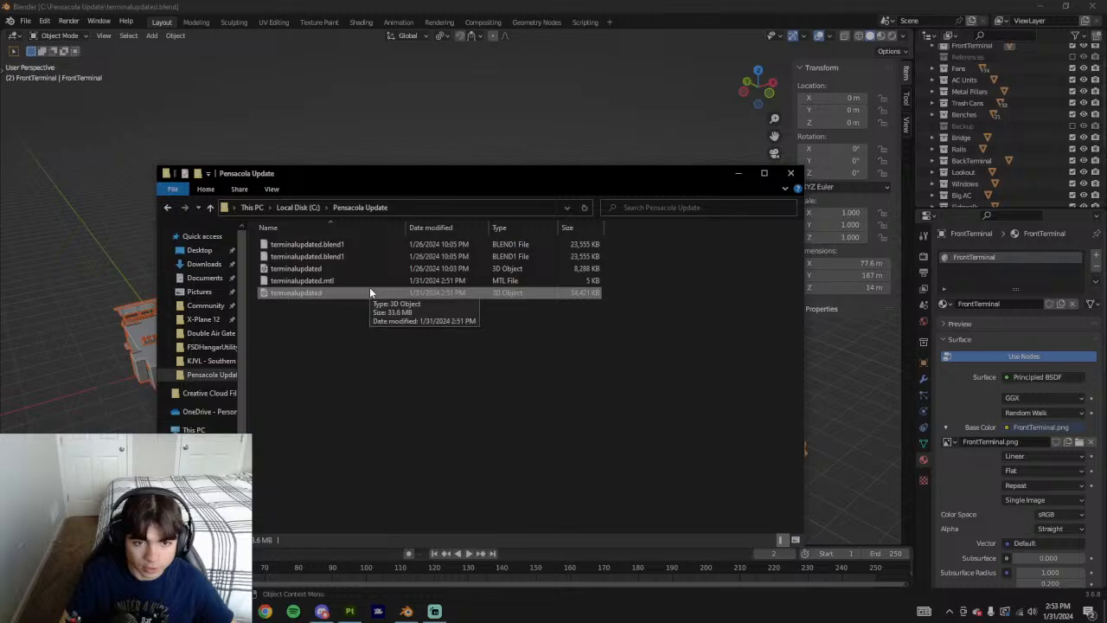
{"action": "right_click", "coordinate": [314, 292]}
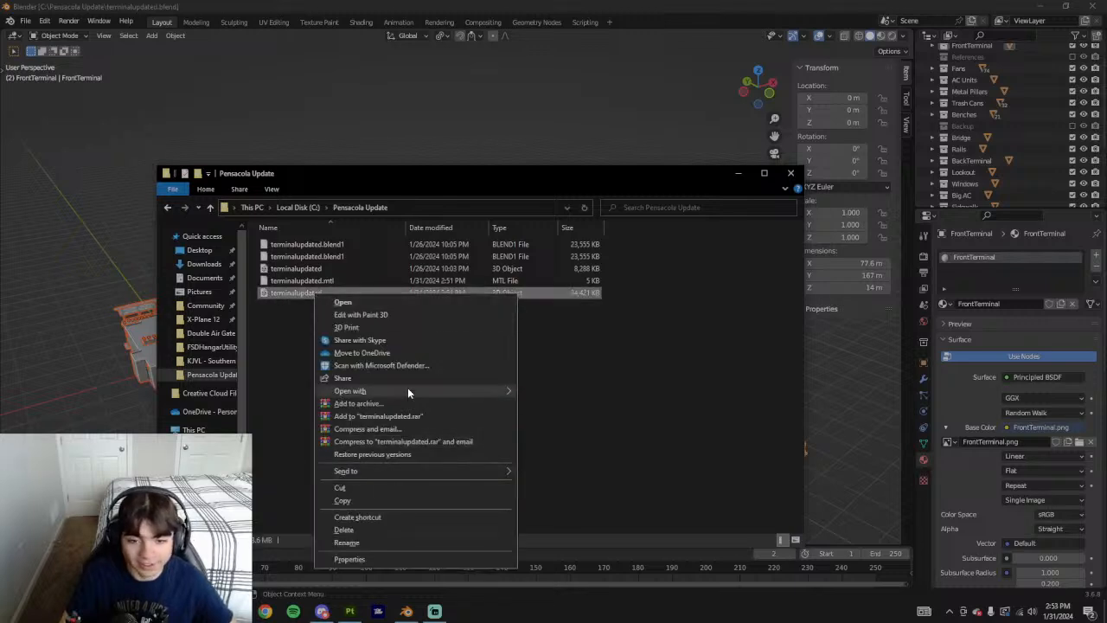
{"action": "mouse_move", "coordinate": [408, 390]}
{"action": "left_click", "coordinate": [586, 405]}
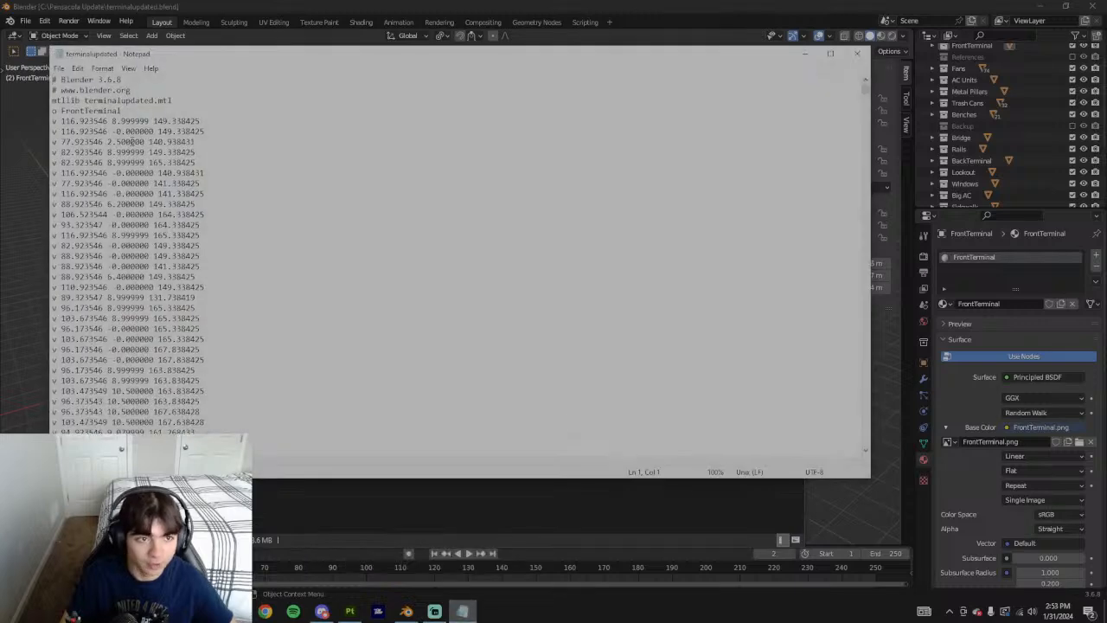
{"action": "left_click", "coordinate": [856, 54]}
Switch to Substance 3D Painter and start baking the mesh maps for all selected texture sets
{"action": "left_click", "coordinate": [350, 610]}
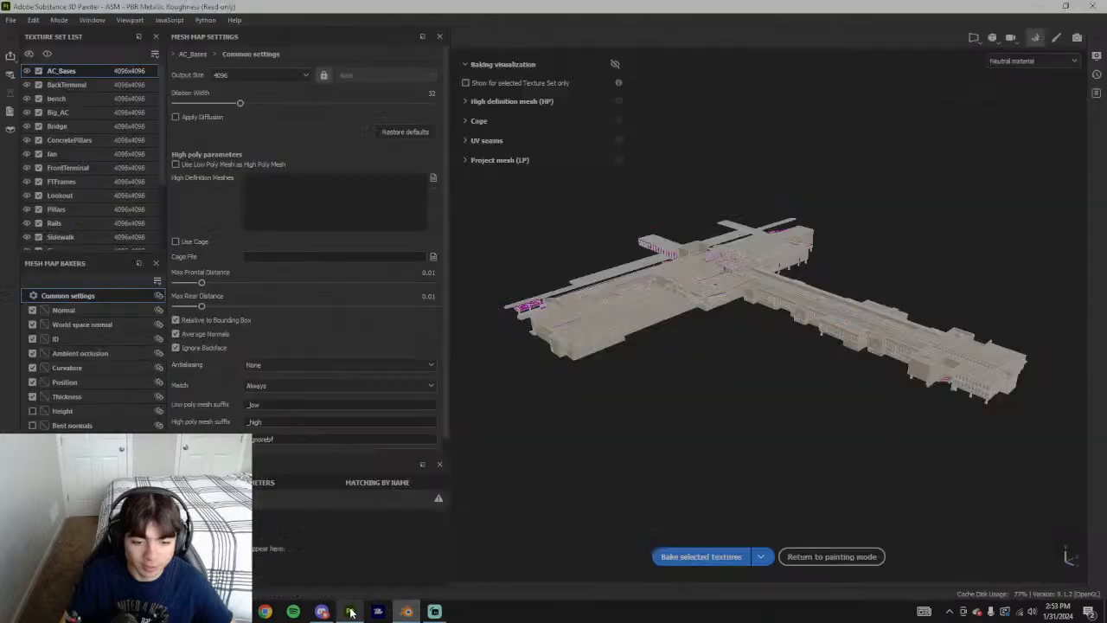
{"action": "left_click", "coordinate": [724, 560]}
Switch to Blender, toggle Edit Mode on the terminal, and review the Wavefront OBJ export options without exporting
{"action": "left_click", "coordinate": [406, 611]}
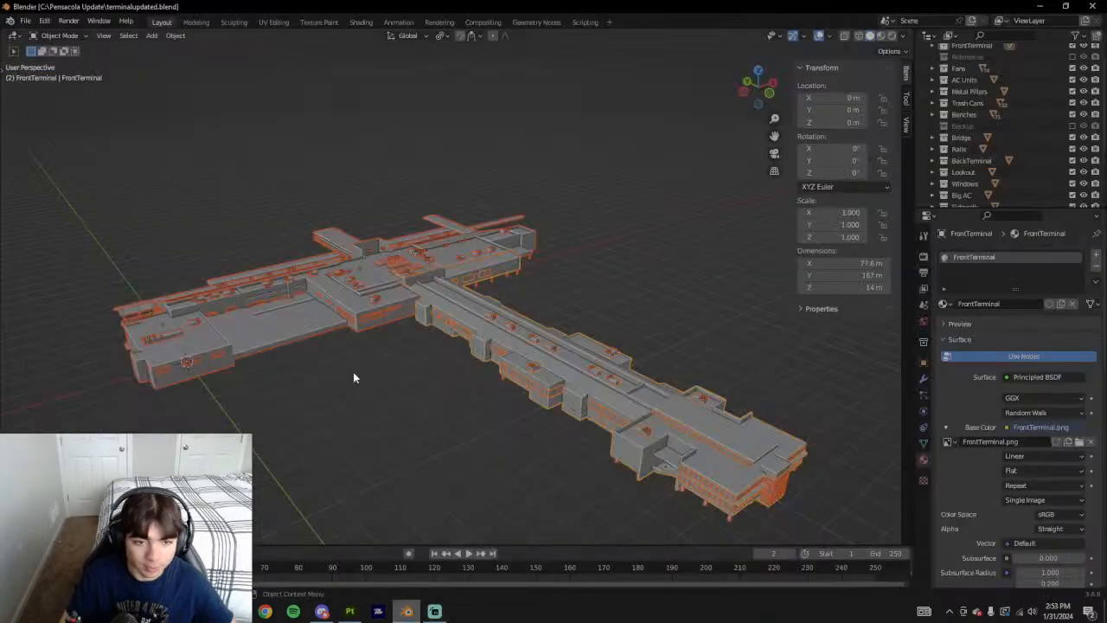
{"action": "key", "text": "Tab"}
{"action": "key", "text": "Tab"}
{"action": "key", "text": "Tab"}
{"action": "key", "text": "Tab"}
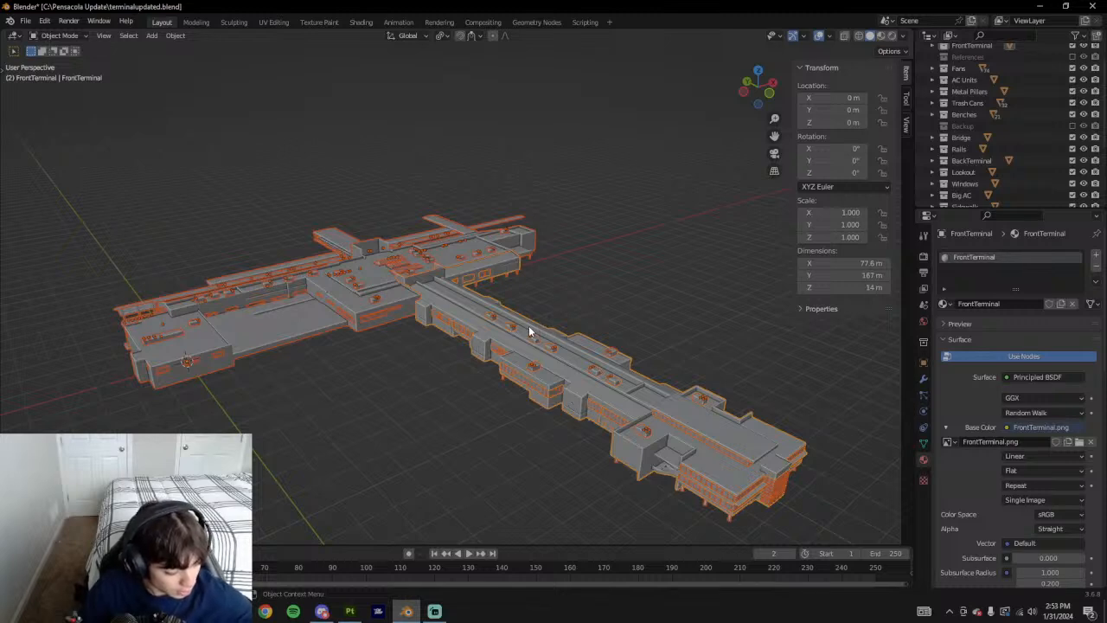
{"action": "left_click", "coordinate": [26, 20]}
{"action": "mouse_move", "coordinate": [43, 187]}
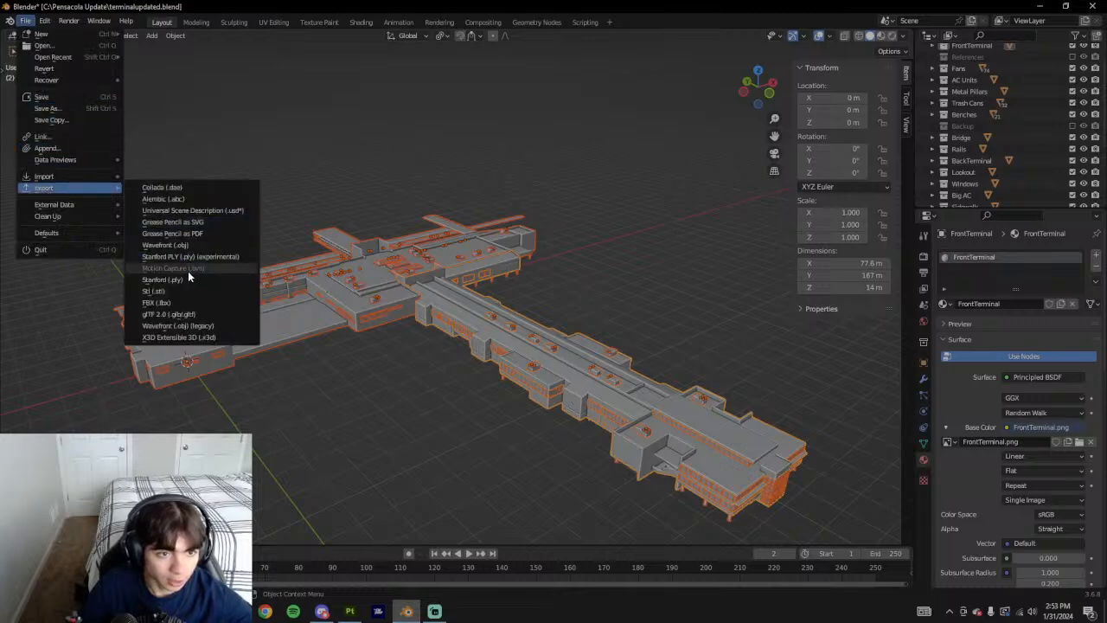
{"action": "left_click", "coordinate": [188, 243]}
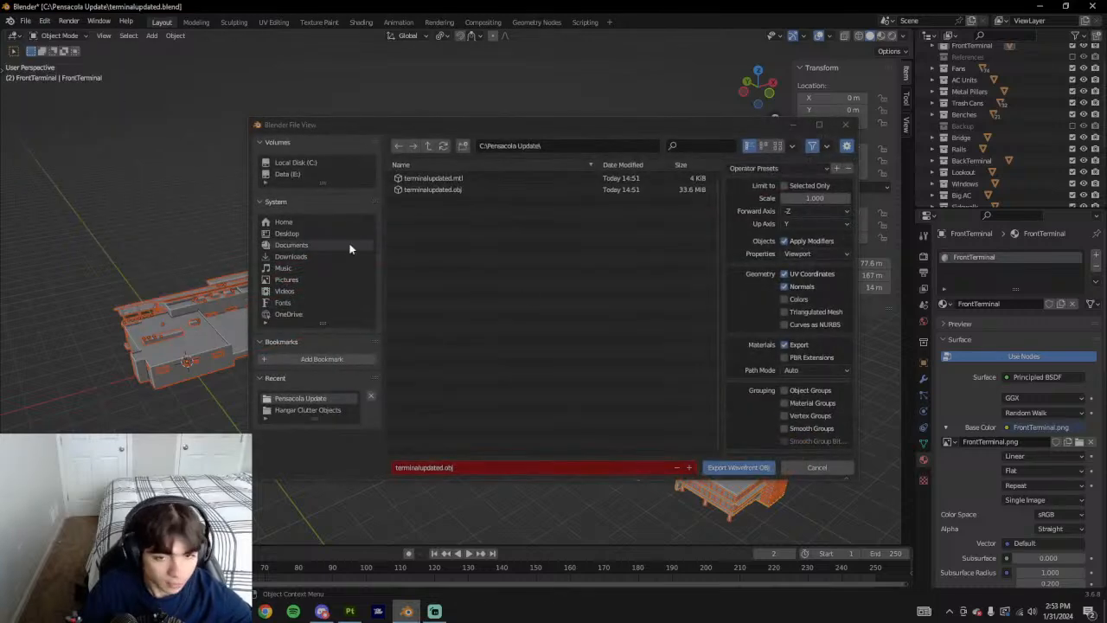
{"action": "left_click", "coordinate": [812, 313]}
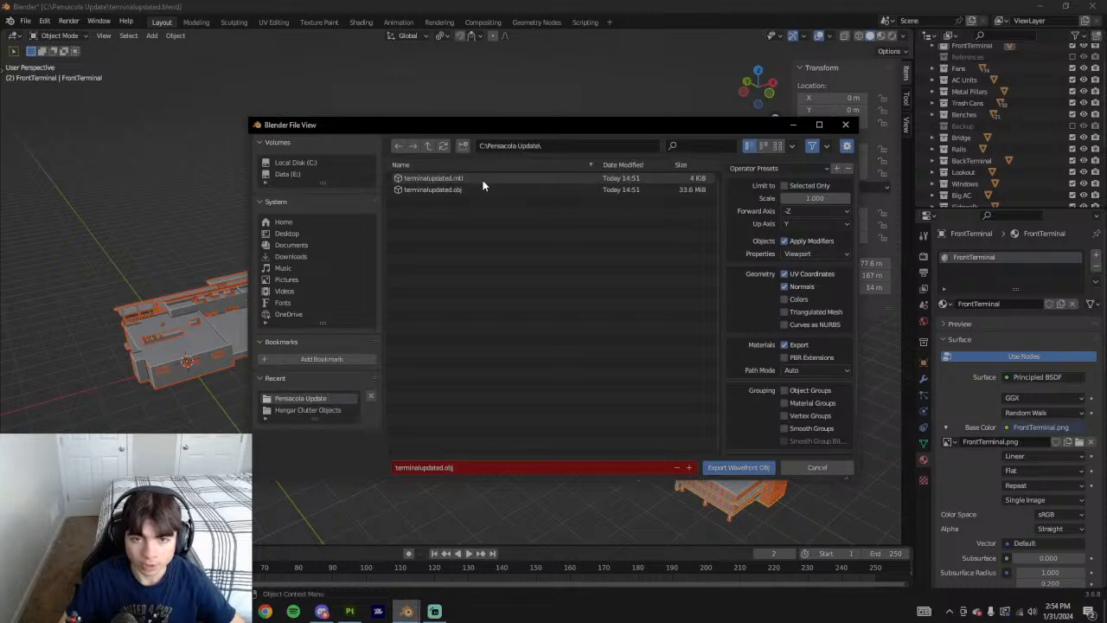
{"action": "left_click", "coordinate": [842, 467]}
Return to Substance 3D Painter and review the full list of texture sets while the bake runs
{"action": "left_click", "coordinate": [350, 611]}
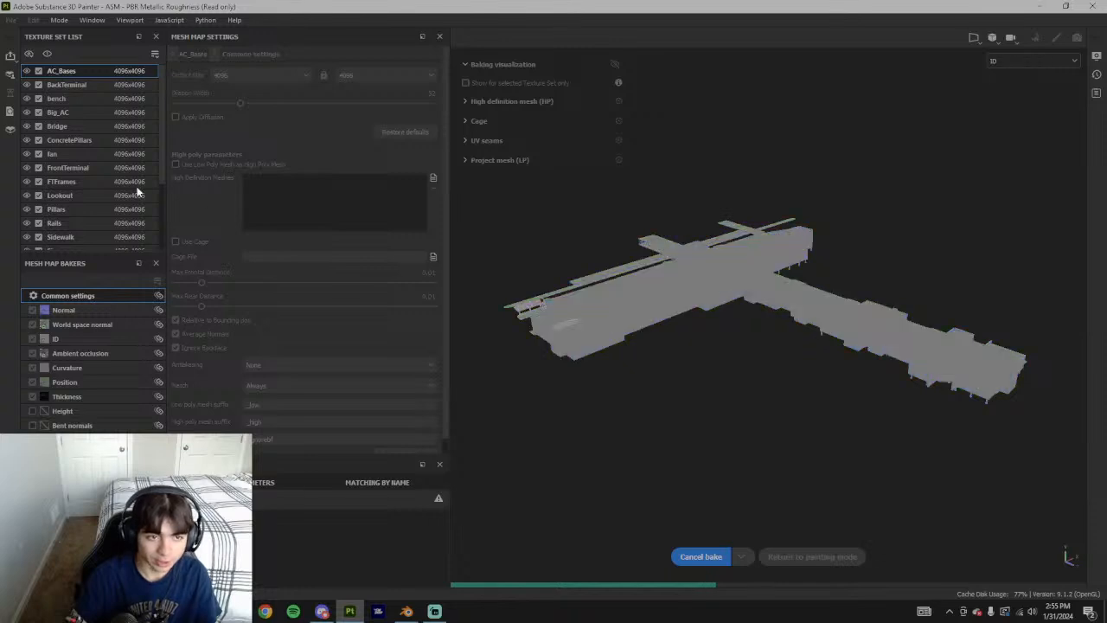
{"action": "scroll", "coordinate": [130, 198], "scroll_direction": "down", "scroll_amount": 3}
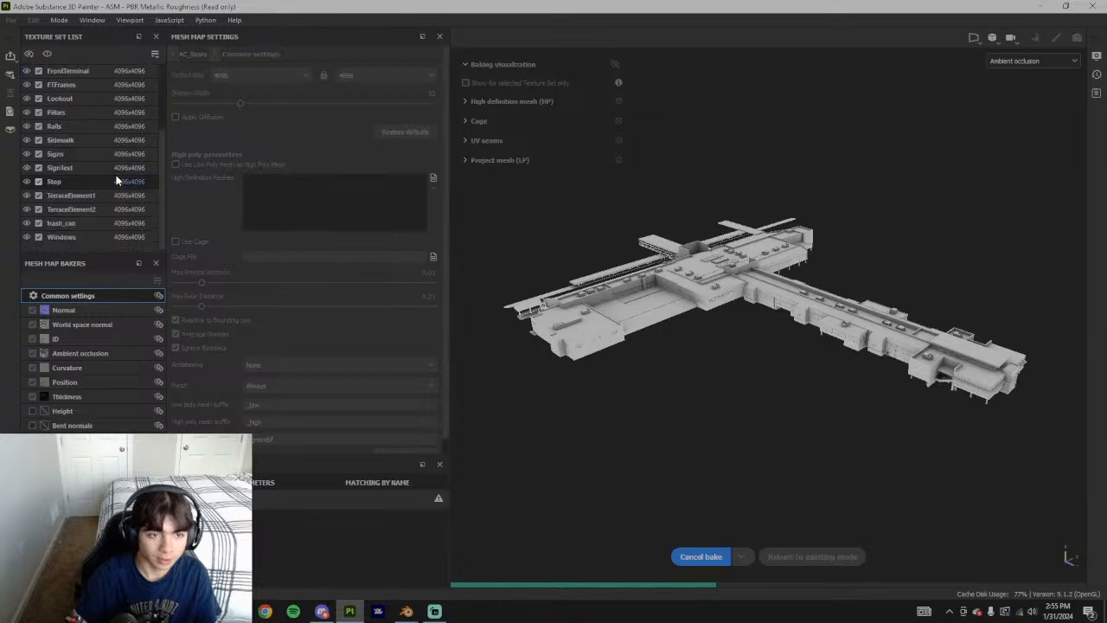
{"action": "scroll", "coordinate": [130, 199], "scroll_direction": "up", "scroll_amount": 3}
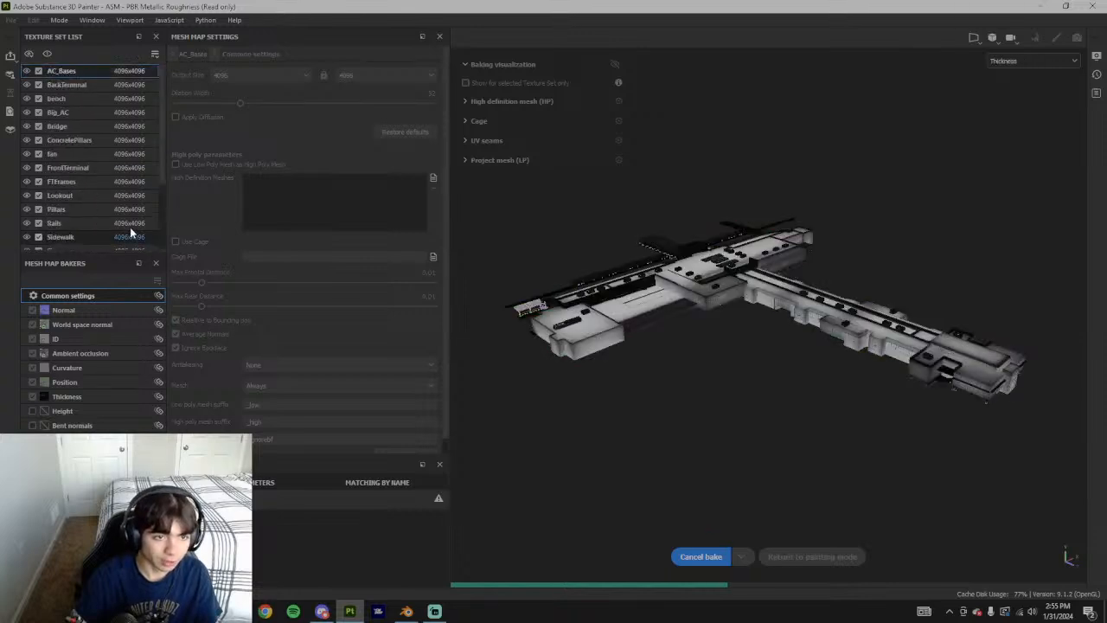
{"action": "scroll", "coordinate": [134, 208], "scroll_direction": "down", "scroll_amount": 3}
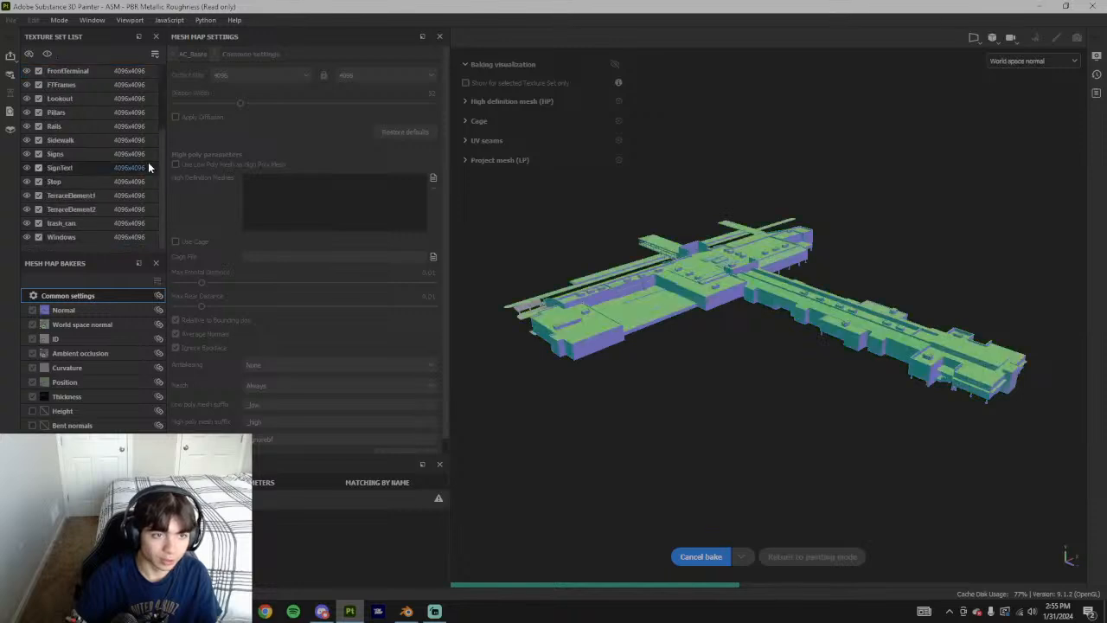
{"action": "scroll", "coordinate": [134, 223], "scroll_direction": "up", "scroll_amount": 3}
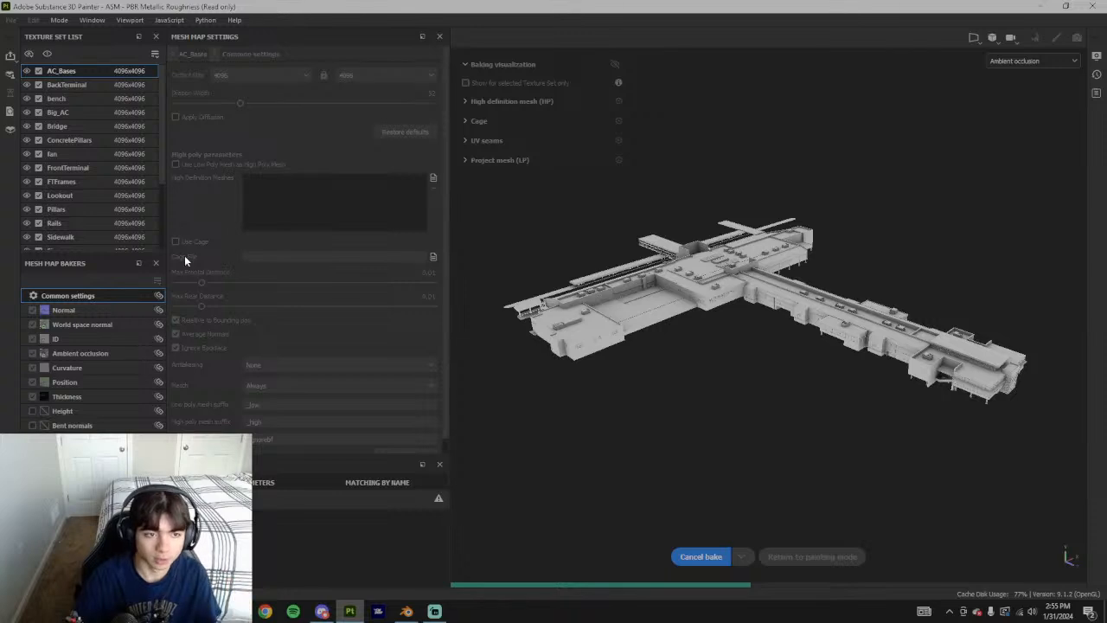
{"action": "scroll", "coordinate": [129, 199], "scroll_direction": "down", "scroll_amount": 3}
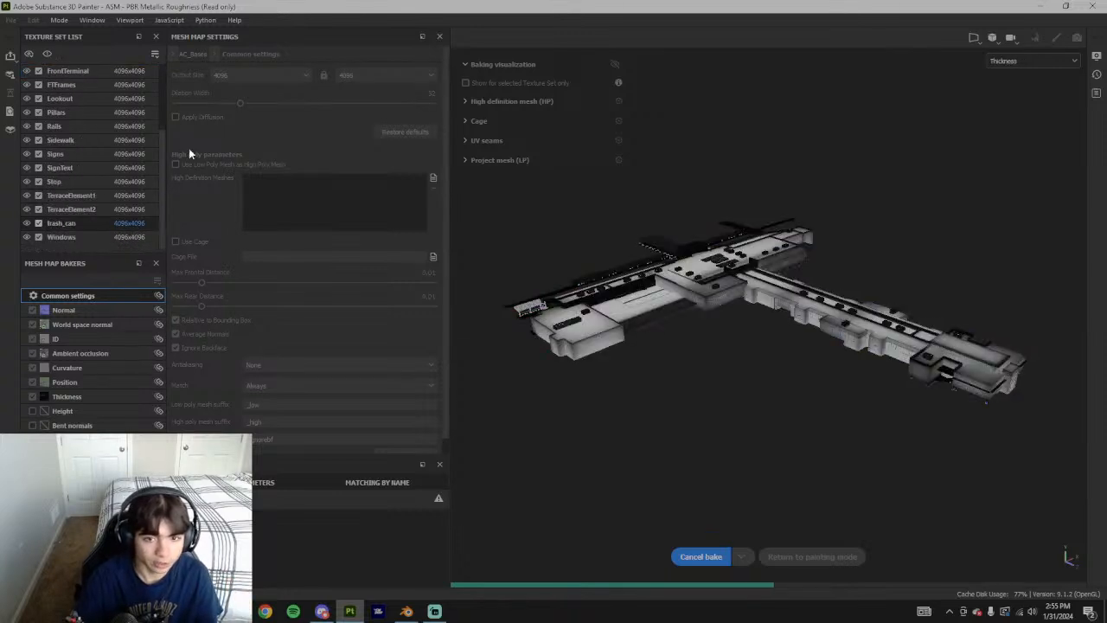
{"action": "scroll", "coordinate": [136, 158], "scroll_direction": "up", "scroll_amount": 3}
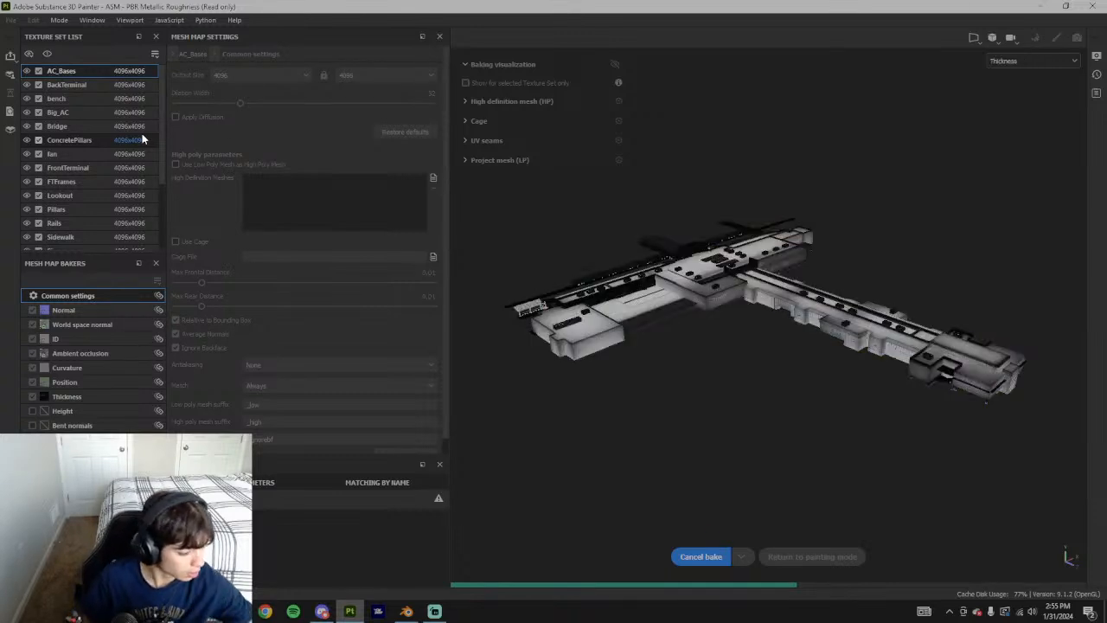
Switch to Chrome, close the What's New page, and open the bookmarked Substance 3D Assets site
{"action": "left_click", "coordinate": [265, 612]}
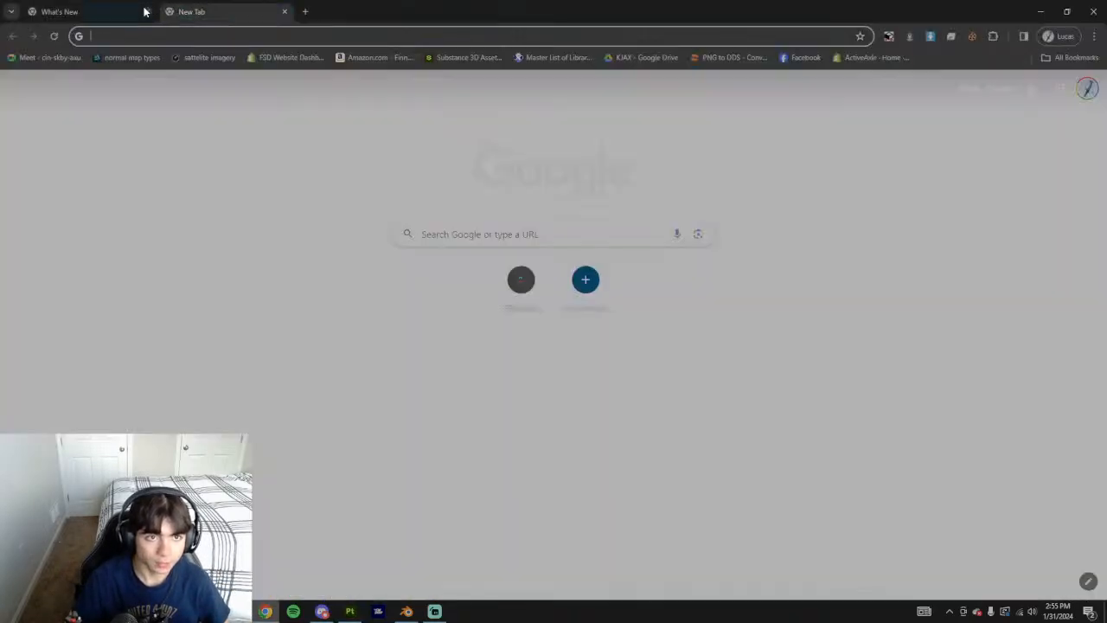
{"action": "left_click", "coordinate": [146, 11]}
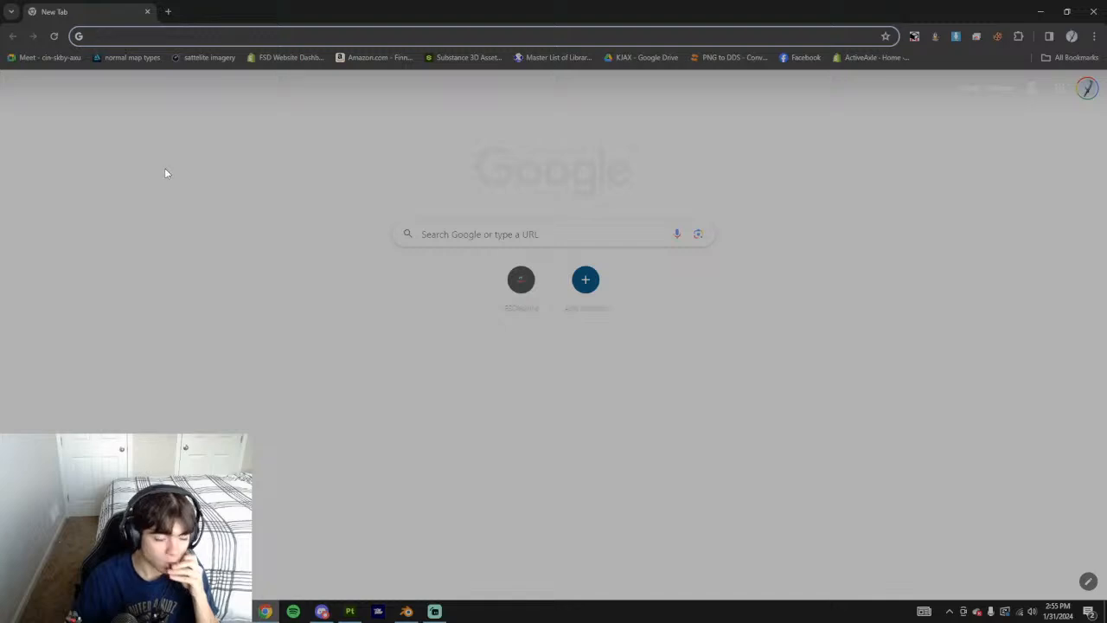
{"action": "left_click", "coordinate": [467, 57]}
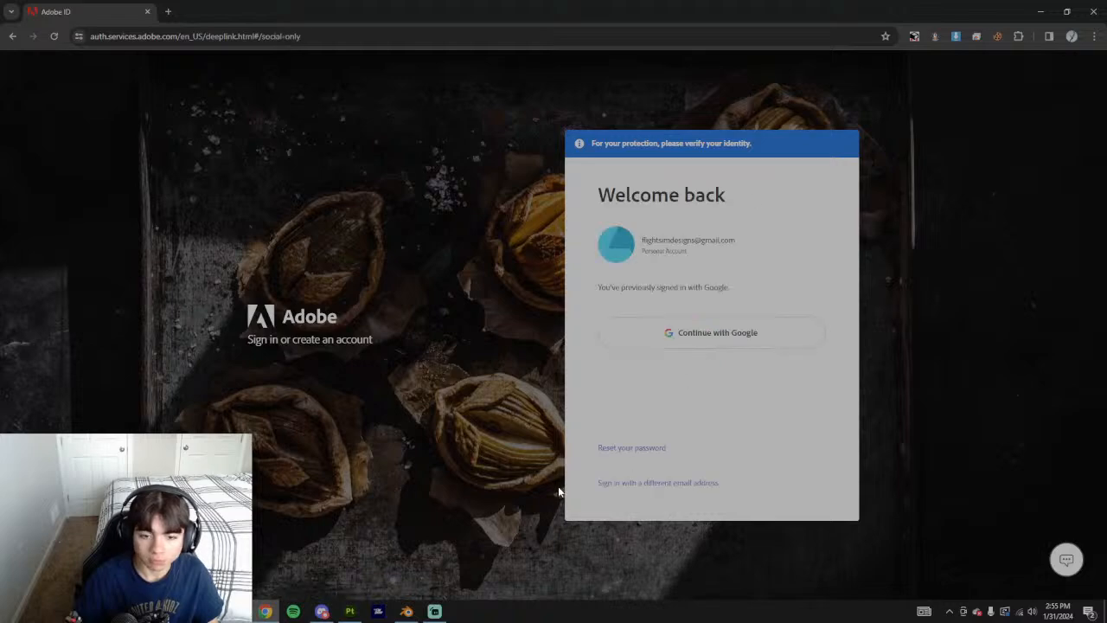
Hide the Screen Capture source in Streamlabs Desktop during the Adobe sign-in, show it again, and return to Chrome
{"action": "left_click", "coordinate": [436, 611]}
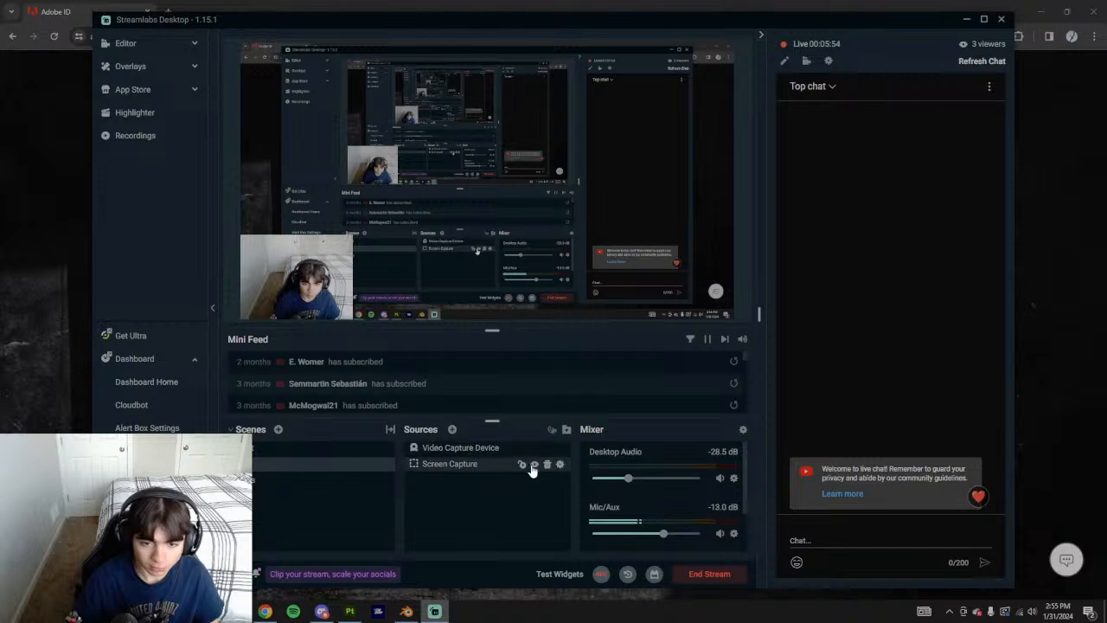
{"action": "left_click", "coordinate": [533, 465]}
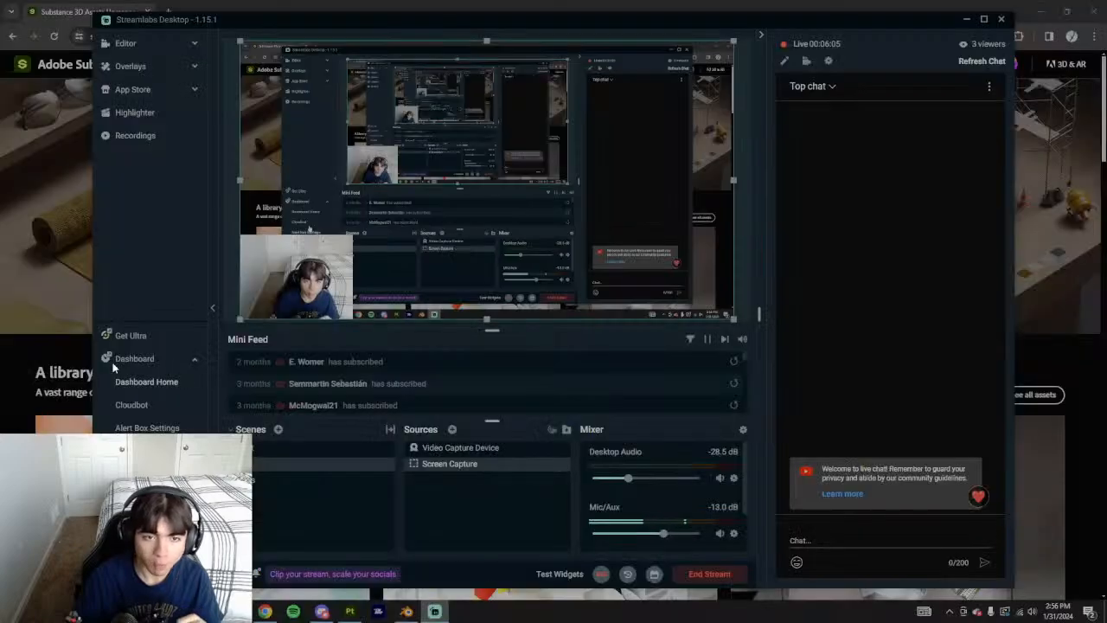
{"action": "left_click", "coordinate": [47, 297]}
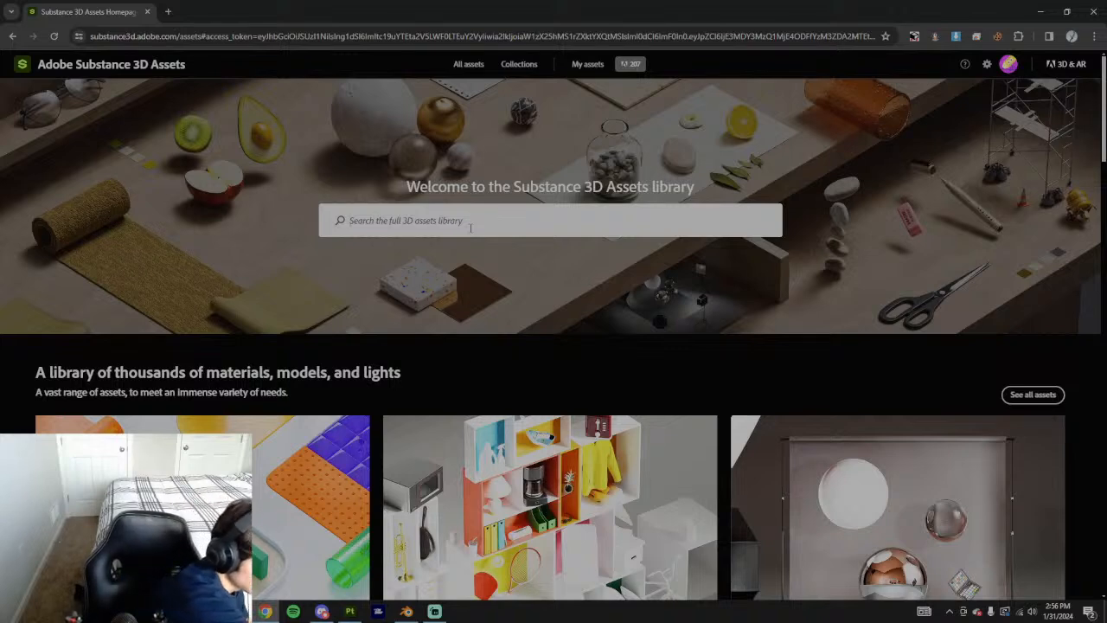
Search the Substance 3D Assets library for "concrete"
{"action": "type", "text": "concrete"}
{"action": "key", "text": "Return"}
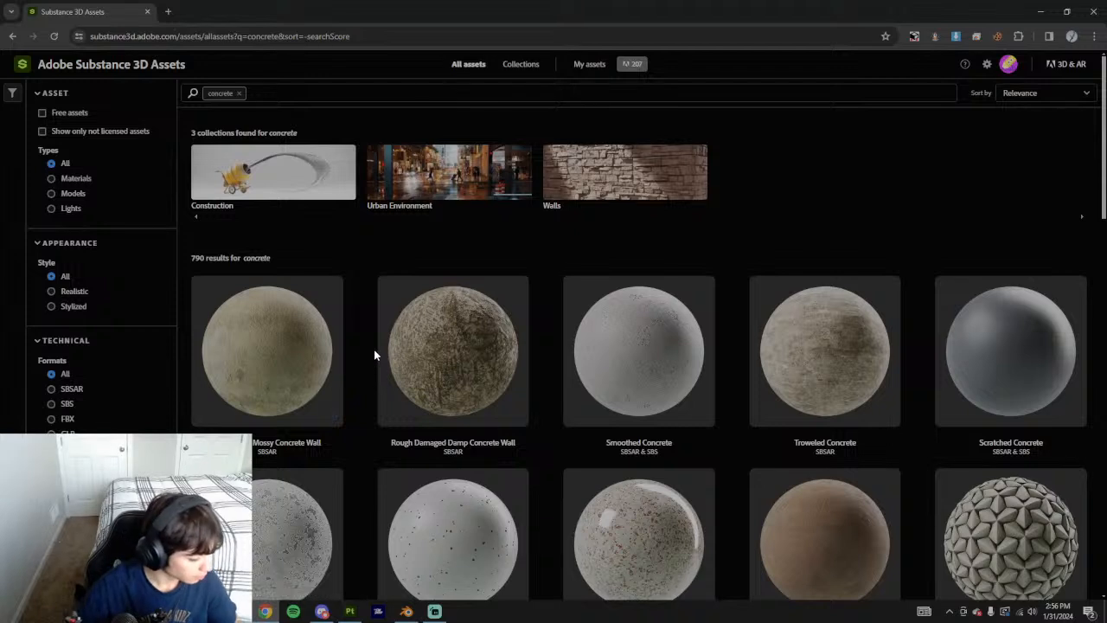
{"action": "mouse_move", "coordinate": [377, 341]}
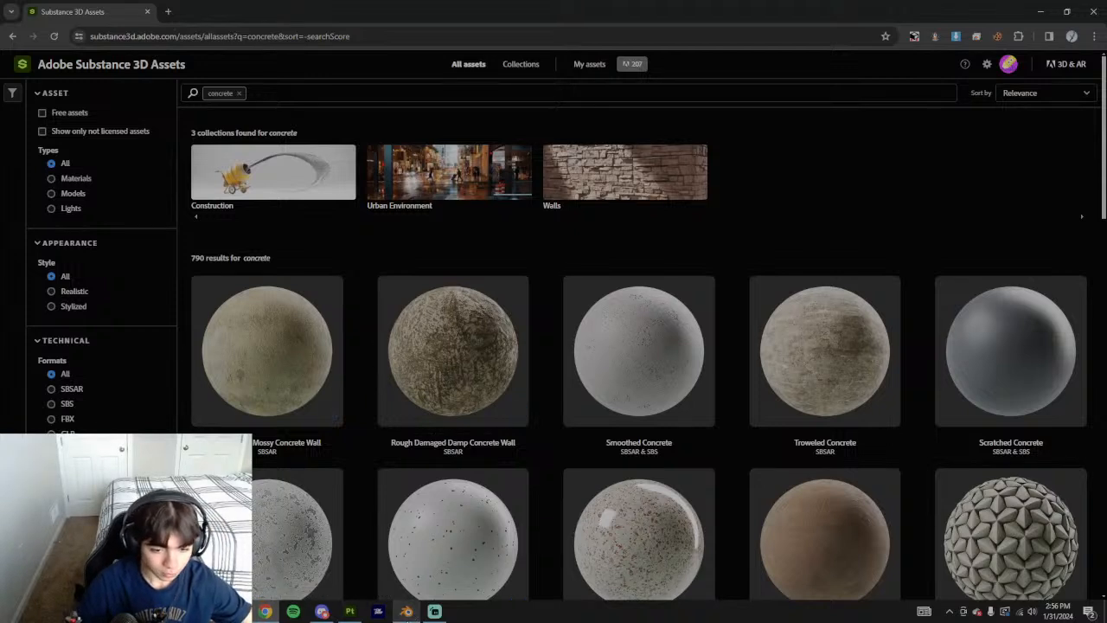
Check the bake progress in Substance 3D Painter, and return to Chrome to browse the concrete materials
{"action": "left_click", "coordinate": [350, 611]}
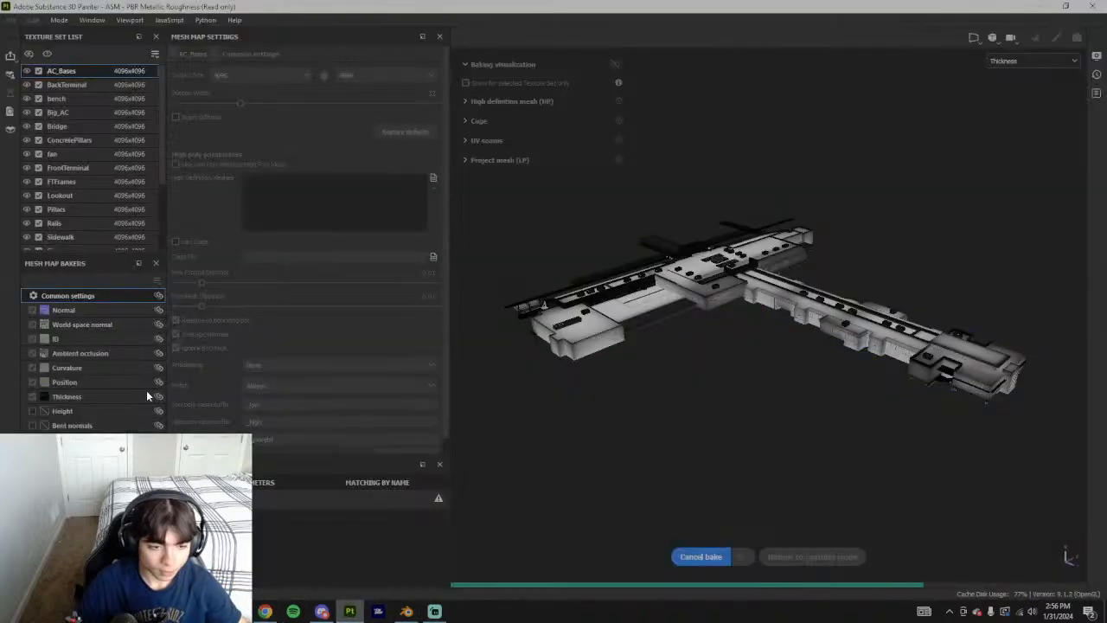
{"action": "left_click", "coordinate": [266, 610]}
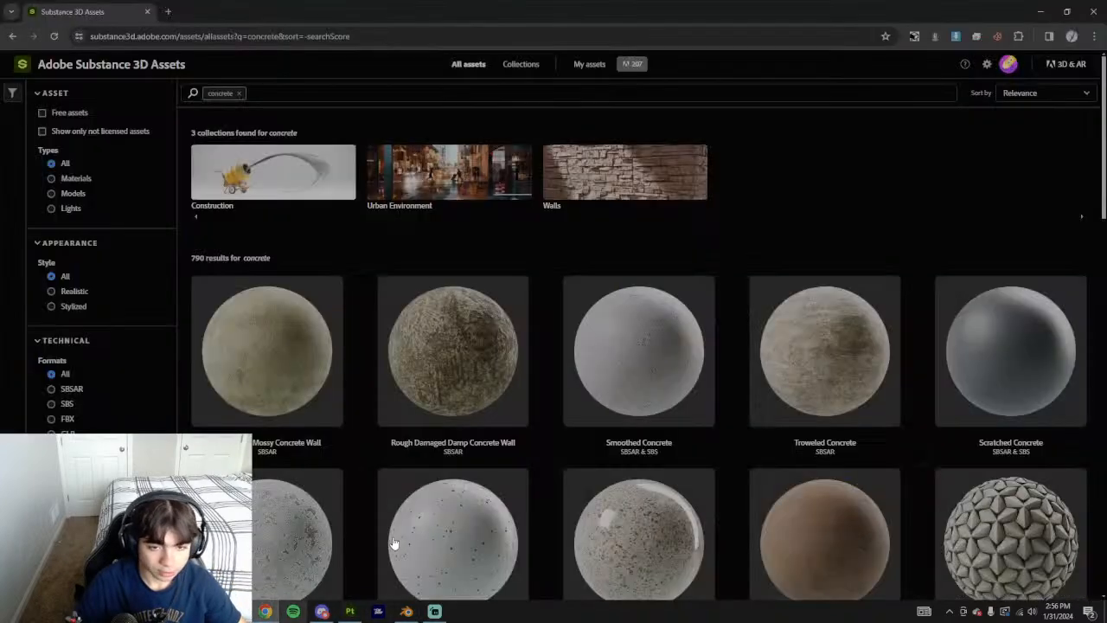
{"action": "scroll", "coordinate": [459, 481], "scroll_direction": "down", "scroll_amount": 2}
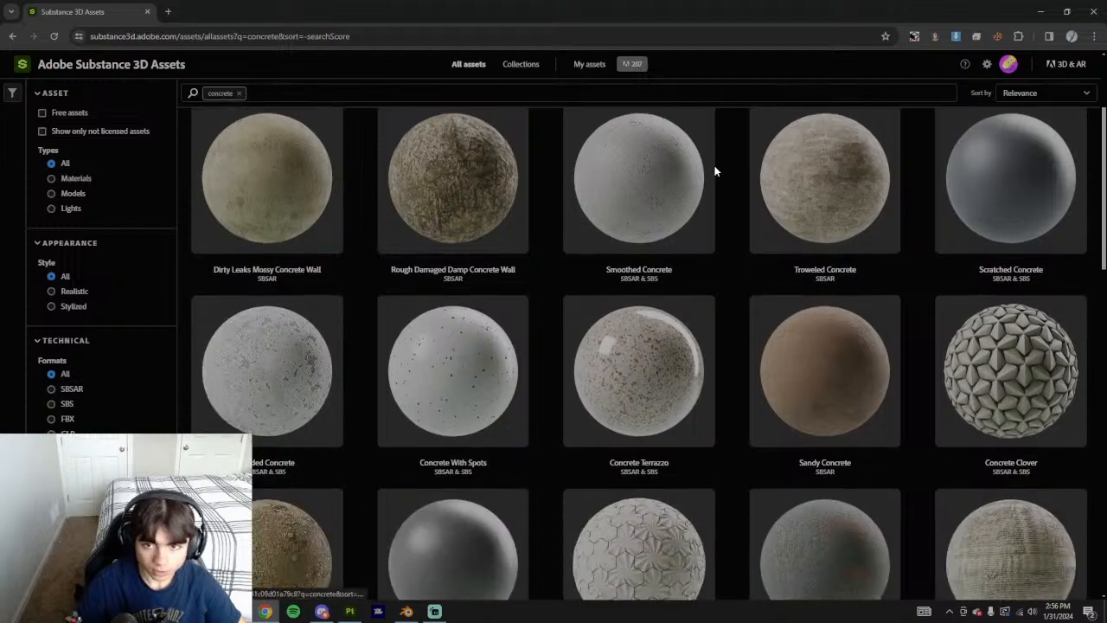
Open Google Maps in a new browser tab
{"action": "left_click", "coordinate": [170, 11]}
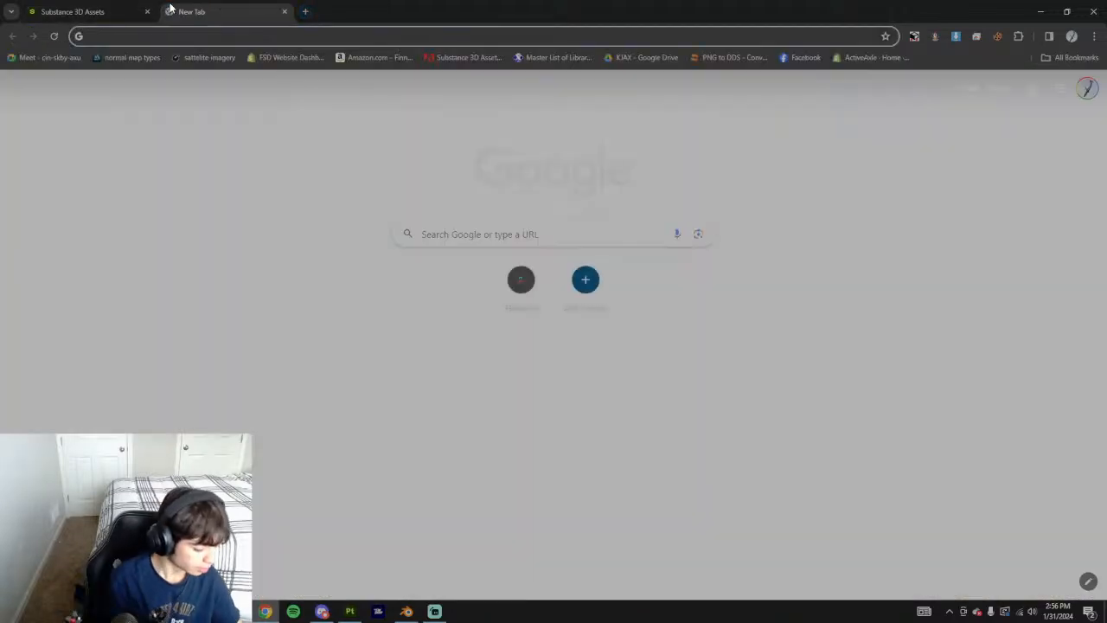
{"action": "type", "text": "maps"}
{"action": "key", "text": "Return"}
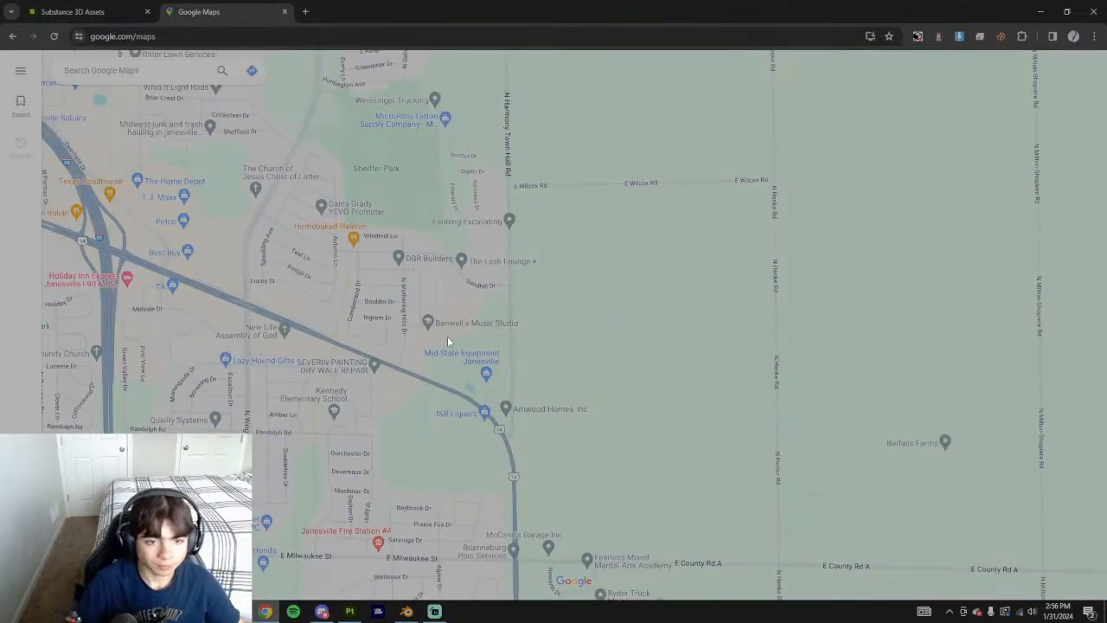
Locate the Pensacola International Airport terminal on the satellite map and frame its southwest end beside Airport Blvd
{"action": "scroll", "coordinate": [438, 447], "scroll_direction": "down", "scroll_amount": 10}
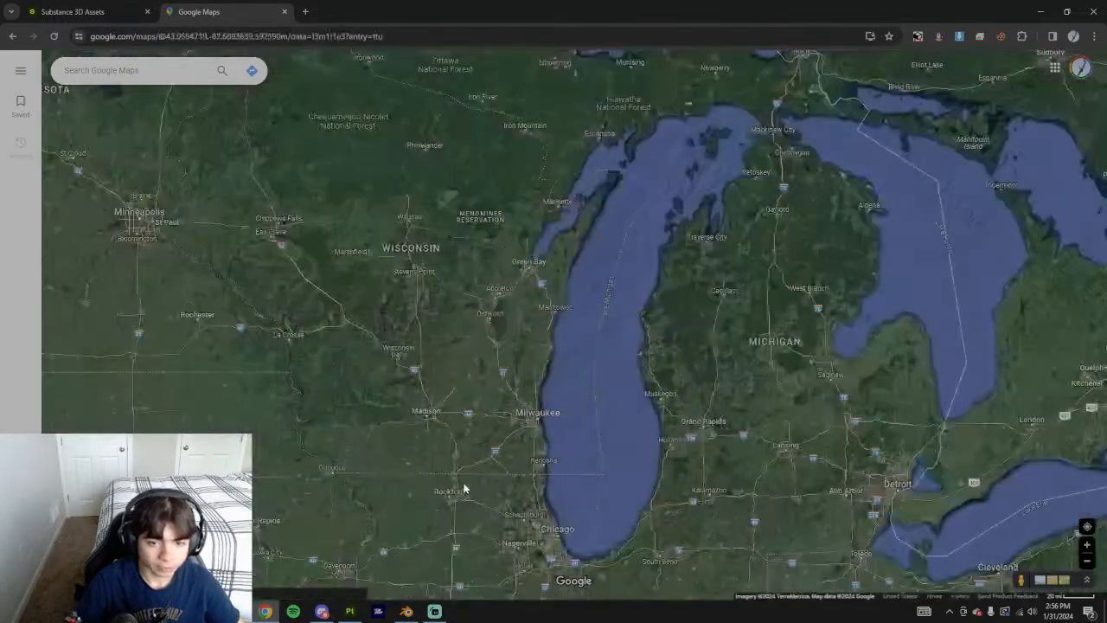
{"action": "left_click_drag", "start_coordinate": [464, 490], "coordinate": [635, 159]}
{"action": "scroll", "coordinate": [608, 355], "scroll_direction": "down", "scroll_amount": 3}
{"action": "left_click_drag", "start_coordinate": [454, 320], "coordinate": [259, 129]}
{"action": "scroll", "coordinate": [694, 323], "scroll_direction": "up", "scroll_amount": 6}
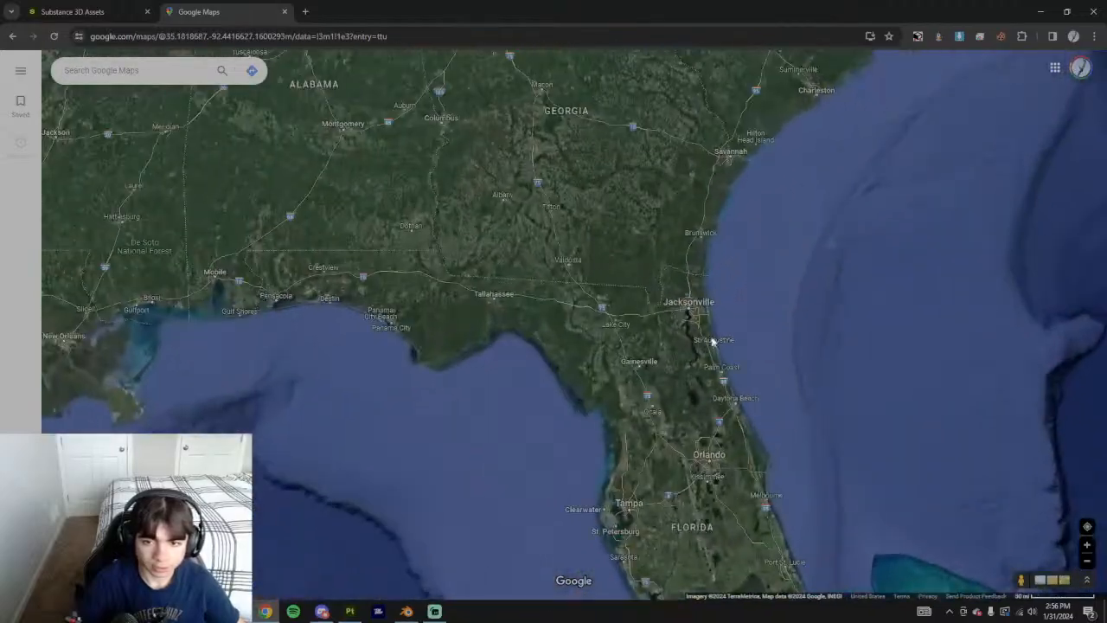
{"action": "left_click_drag", "start_coordinate": [327, 279], "coordinate": [932, 388]}
{"action": "left_click_drag", "start_coordinate": [260, 318], "coordinate": [706, 370]}
{"action": "scroll", "coordinate": [575, 413], "scroll_direction": "up", "scroll_amount": 10}
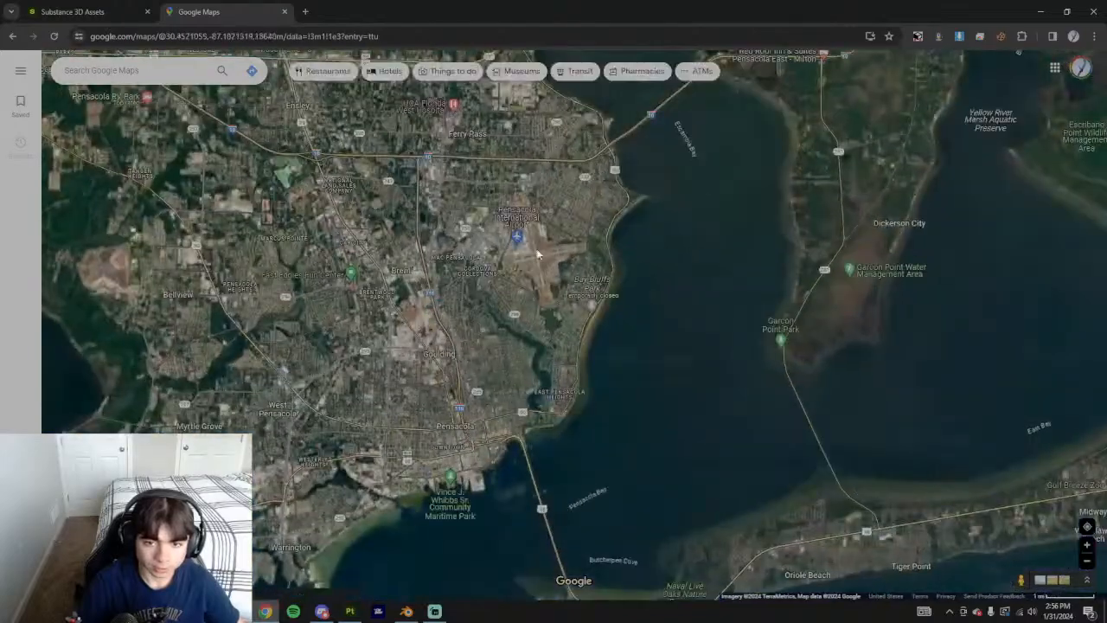
{"action": "scroll", "coordinate": [450, 320], "scroll_direction": "up", "scroll_amount": 4}
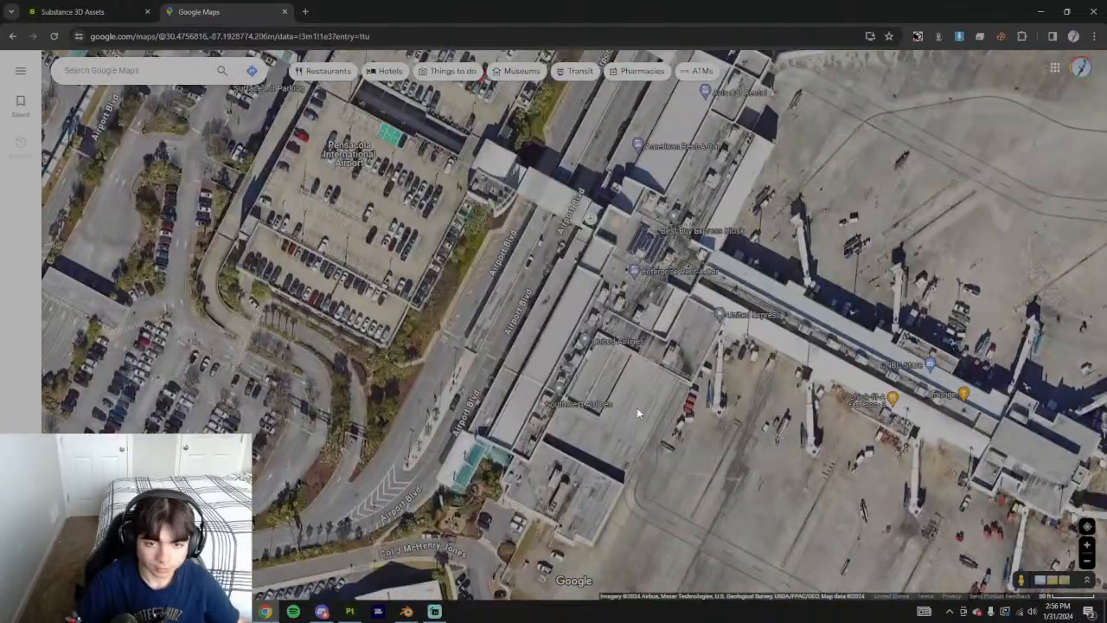
{"action": "left_click_drag", "start_coordinate": [638, 413], "coordinate": [731, 276]}
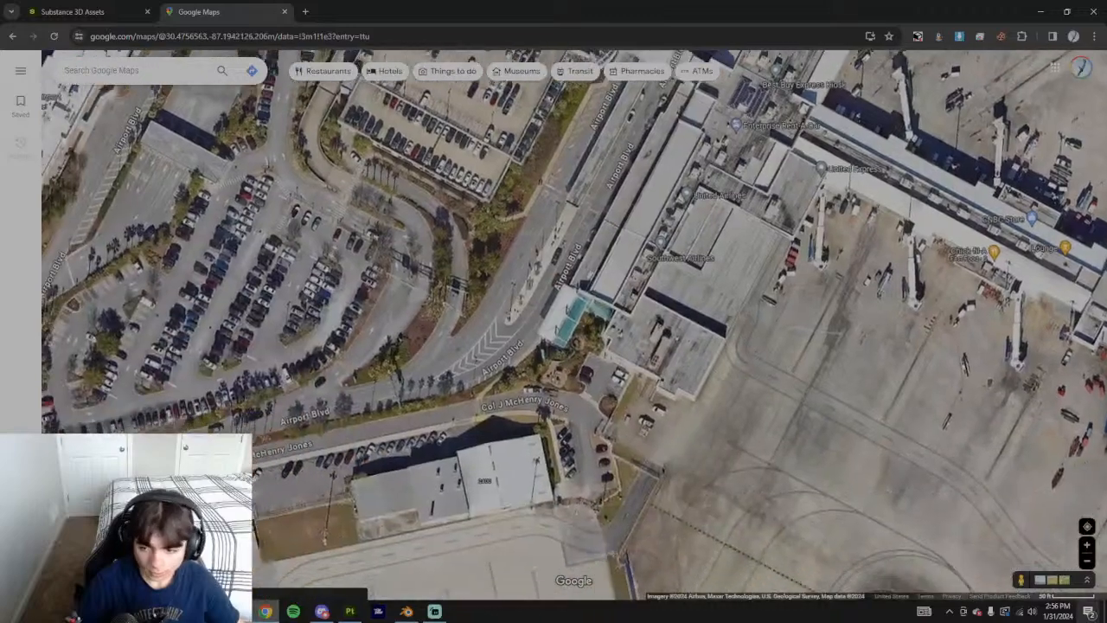
Enter Street View on Airport Blvd by the terminal and examine the building behind the United sign
{"action": "left_click_drag", "start_coordinate": [1022, 580], "coordinate": [506, 347]}
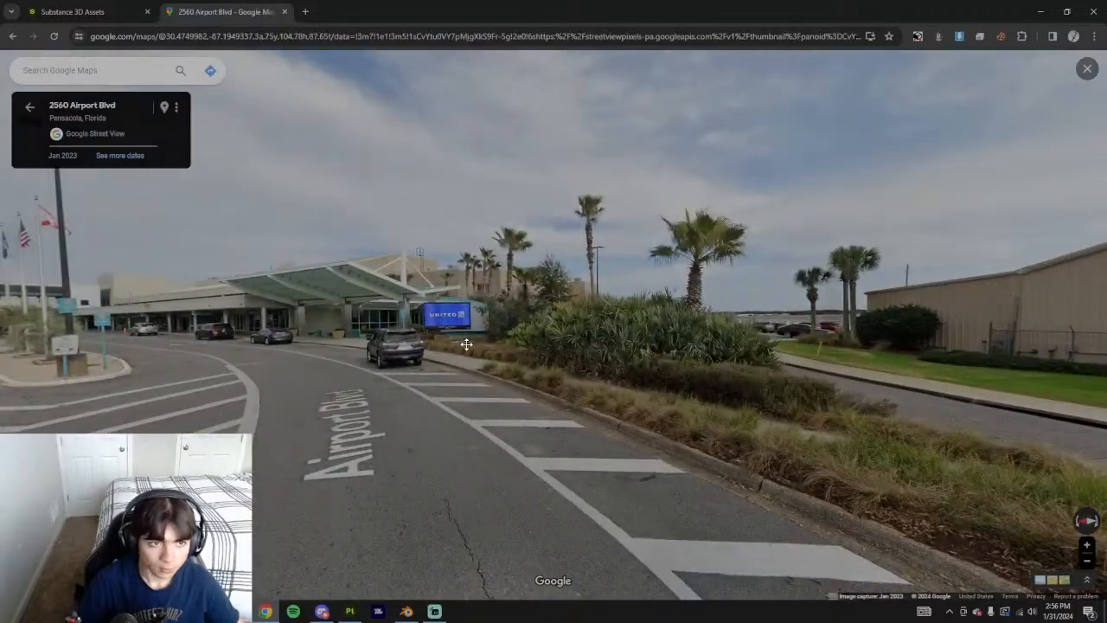
{"action": "left_click", "coordinate": [751, 368]}
{"action": "left_click_drag", "start_coordinate": [908, 286], "coordinate": [863, 257]}
{"action": "left_click_drag", "start_coordinate": [364, 303], "coordinate": [796, 346]}
{"action": "left_click", "coordinate": [808, 351]}
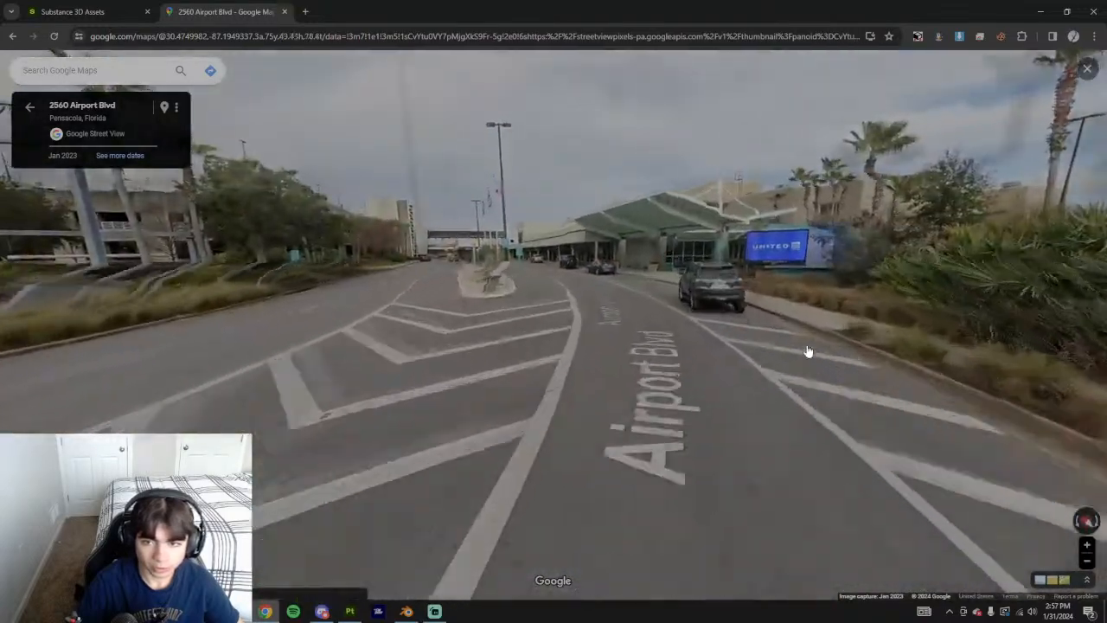
{"action": "left_click_drag", "start_coordinate": [932, 312], "coordinate": [549, 149]}
{"action": "left_click", "coordinate": [499, 175]}
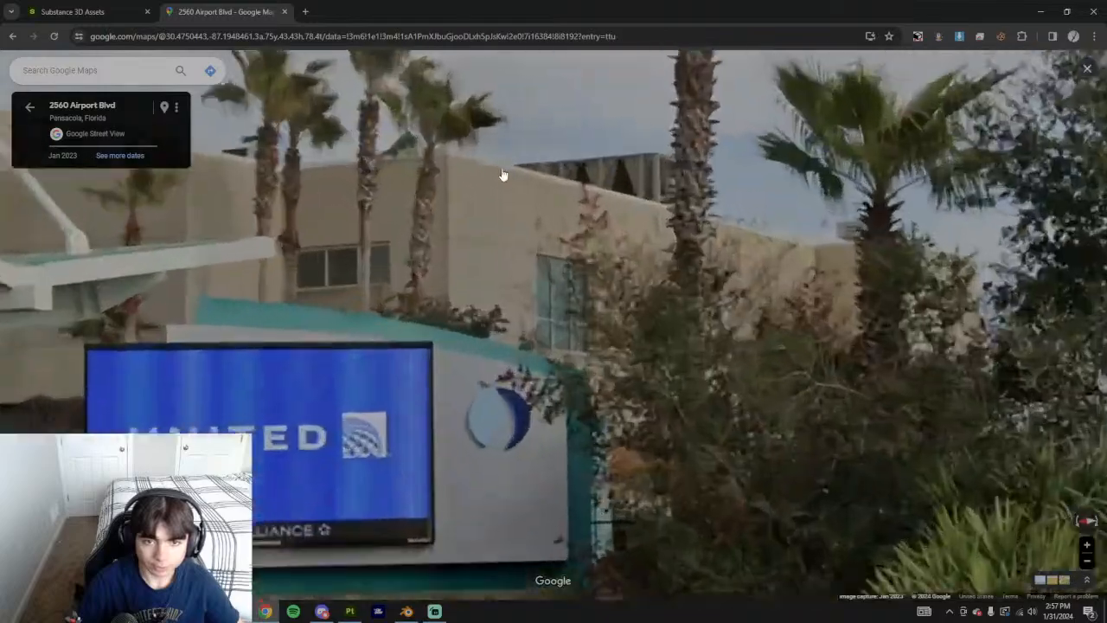
Move through Street View to the parking area facing the terminal's beige concrete side wall
{"action": "scroll", "coordinate": [666, 253], "scroll_direction": "down", "scroll_amount": 5}
{"action": "left_click_drag", "start_coordinate": [671, 254], "coordinate": [77, 175]}
{"action": "left_click_drag", "start_coordinate": [1012, 298], "coordinate": [644, 292]}
{"action": "left_click", "coordinate": [768, 378]}
{"action": "left_click_drag", "start_coordinate": [380, 303], "coordinate": [909, 259]}
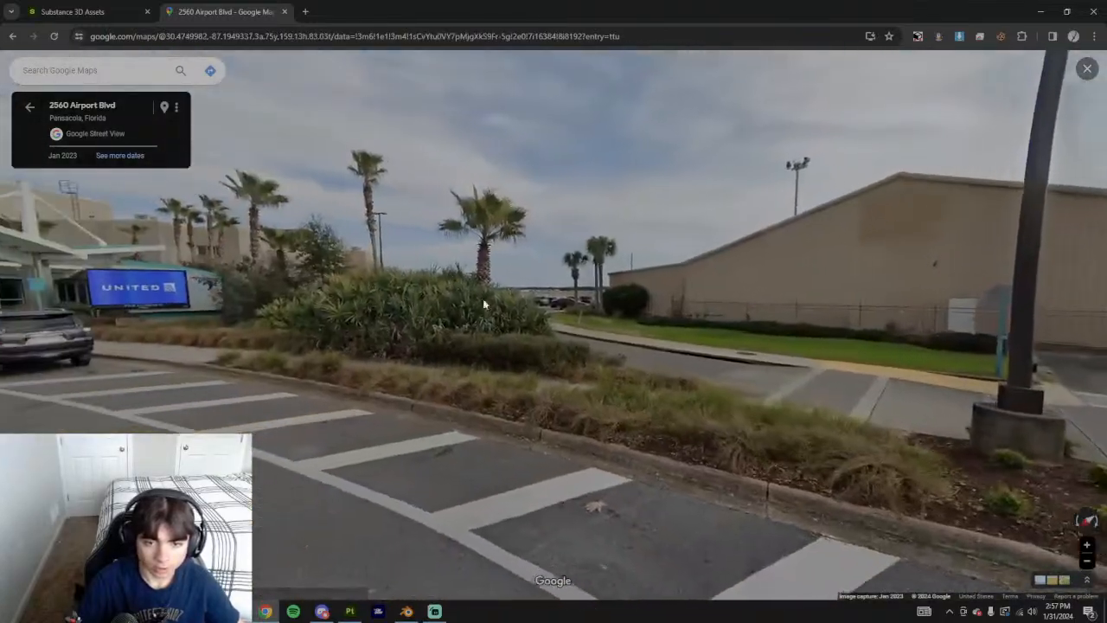
{"action": "left_click", "coordinate": [538, 319]}
{"action": "left_click_drag", "start_coordinate": [274, 317], "coordinate": [692, 299]}
{"action": "left_click_drag", "start_coordinate": [336, 272], "coordinate": [488, 289]}
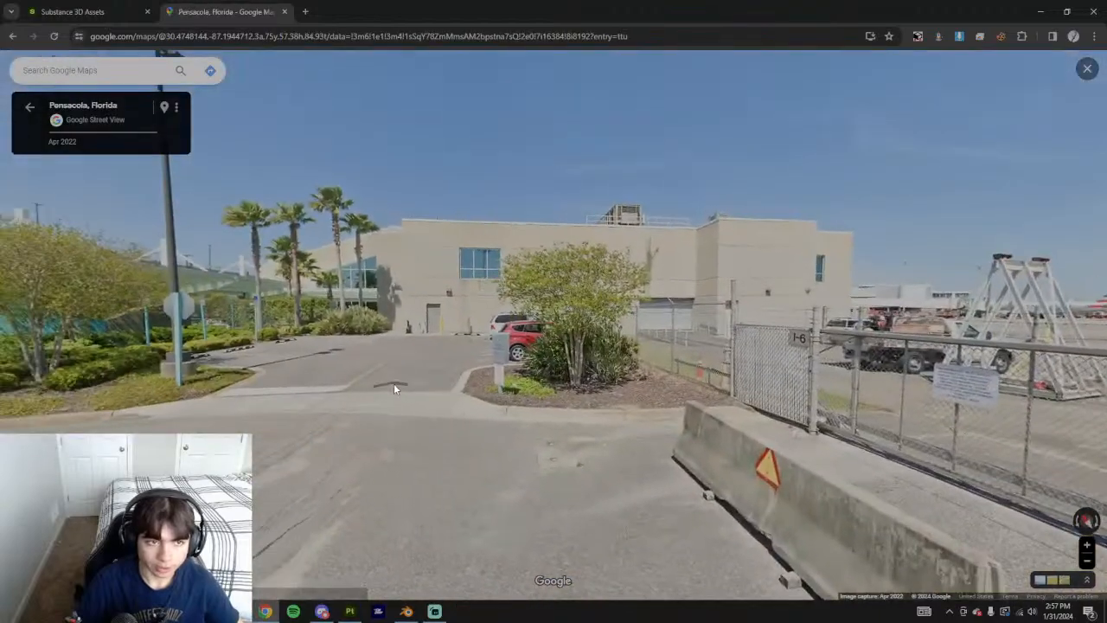
{"action": "left_click", "coordinate": [394, 388]}
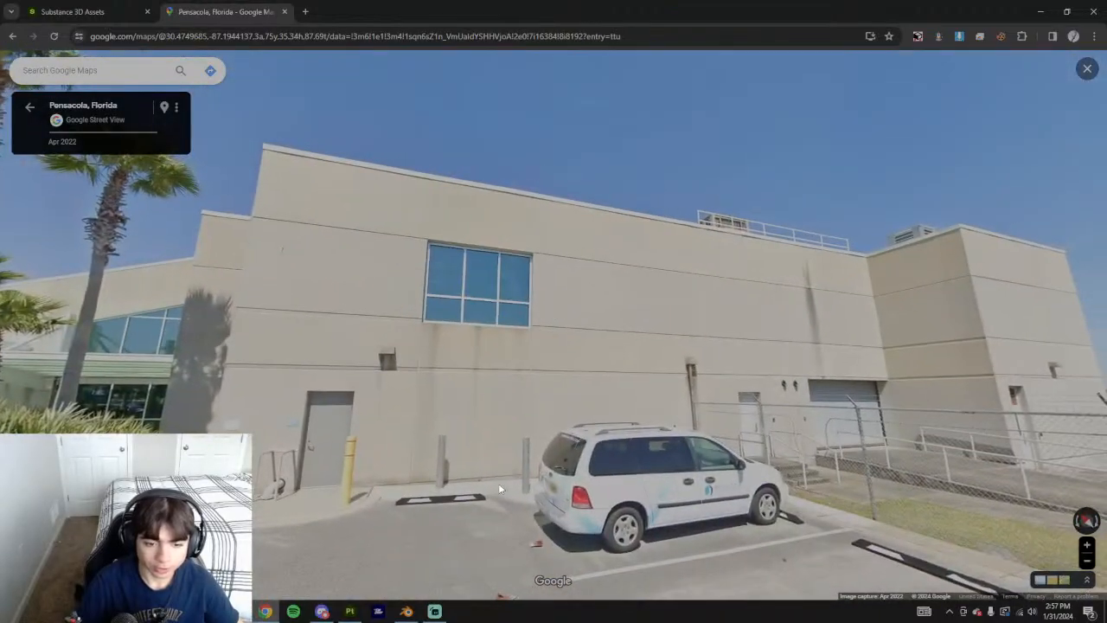
Examine the side wall's concrete panels, seams, window and weathering in Street View
{"action": "left_click", "coordinate": [551, 354]}
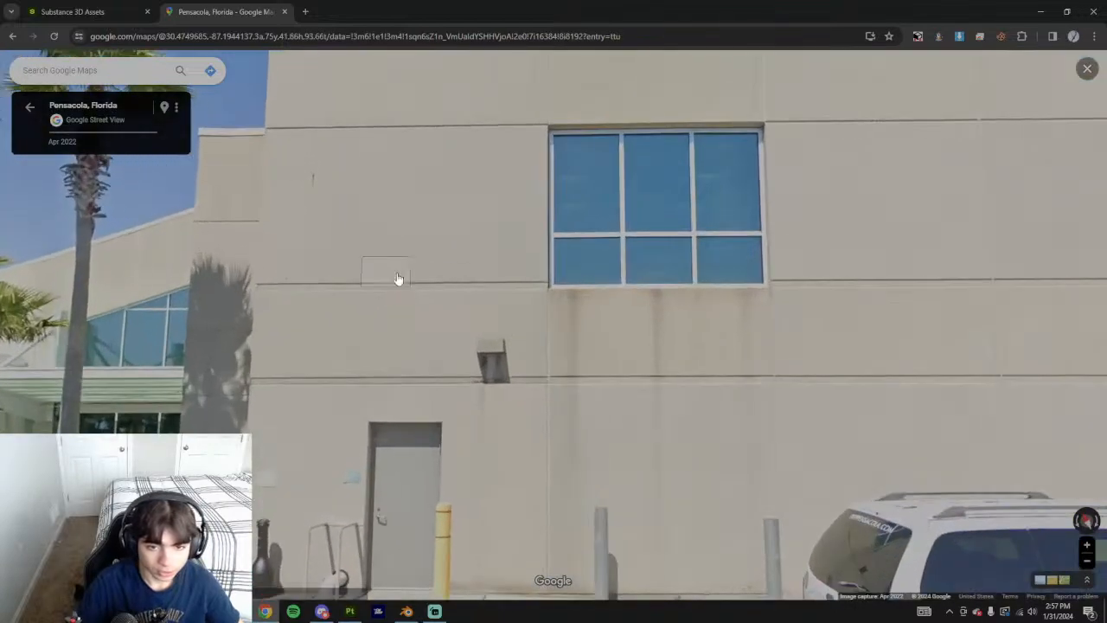
{"action": "left_click", "coordinate": [356, 272]}
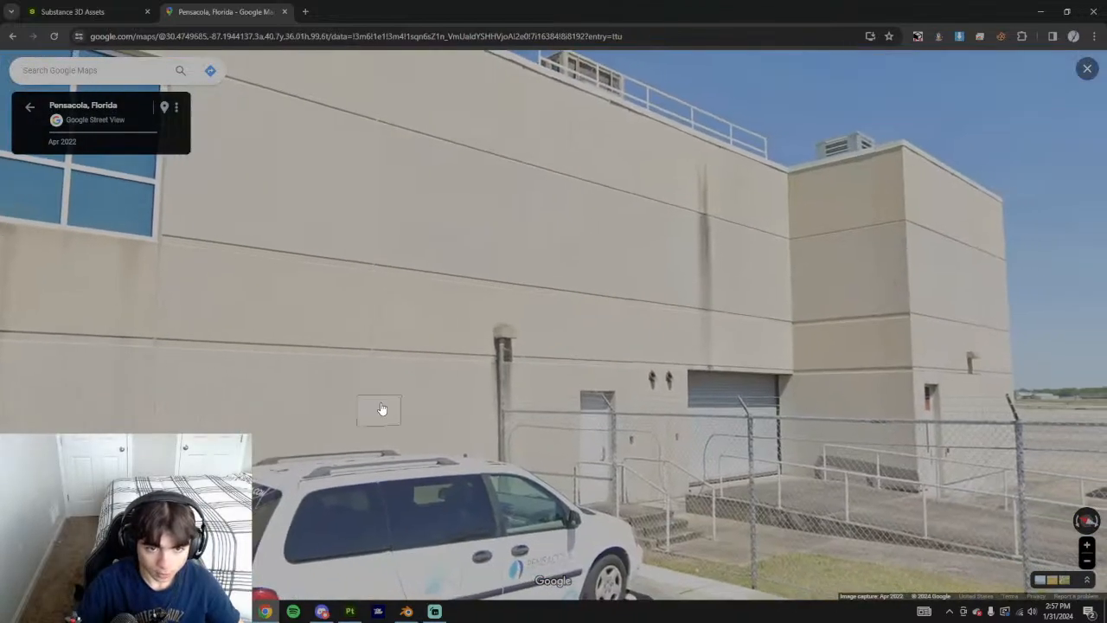
{"action": "left_click_drag", "start_coordinate": [230, 335], "coordinate": [675, 252]}
{"action": "left_click_drag", "start_coordinate": [164, 202], "coordinate": [593, 342]}
{"action": "left_click_drag", "start_coordinate": [628, 245], "coordinate": [444, 447]}
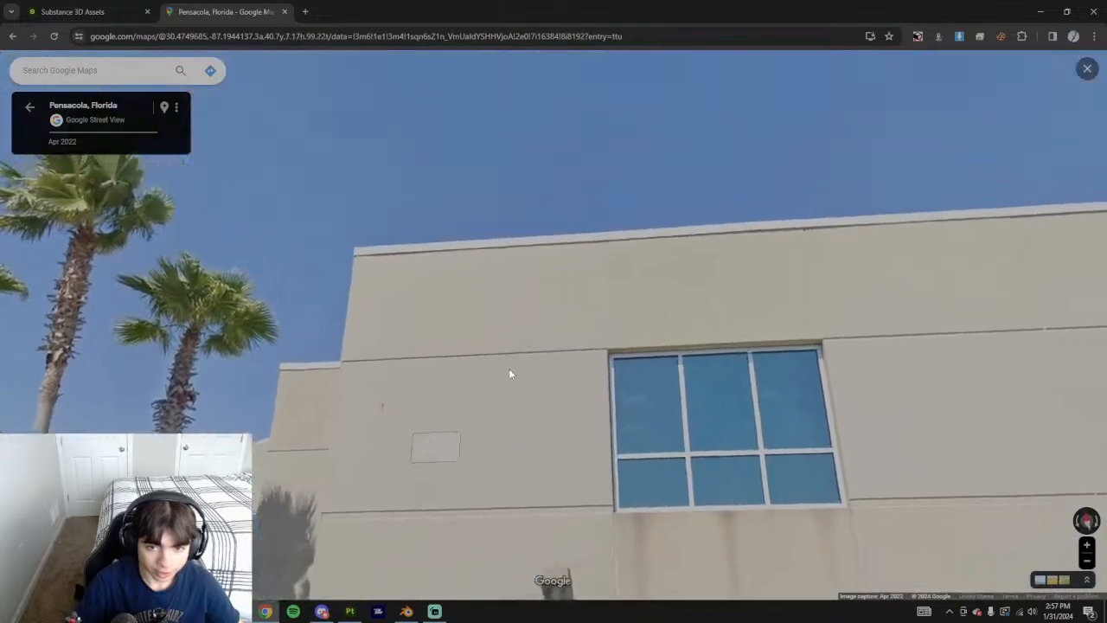
{"action": "left_click", "coordinate": [510, 402]}
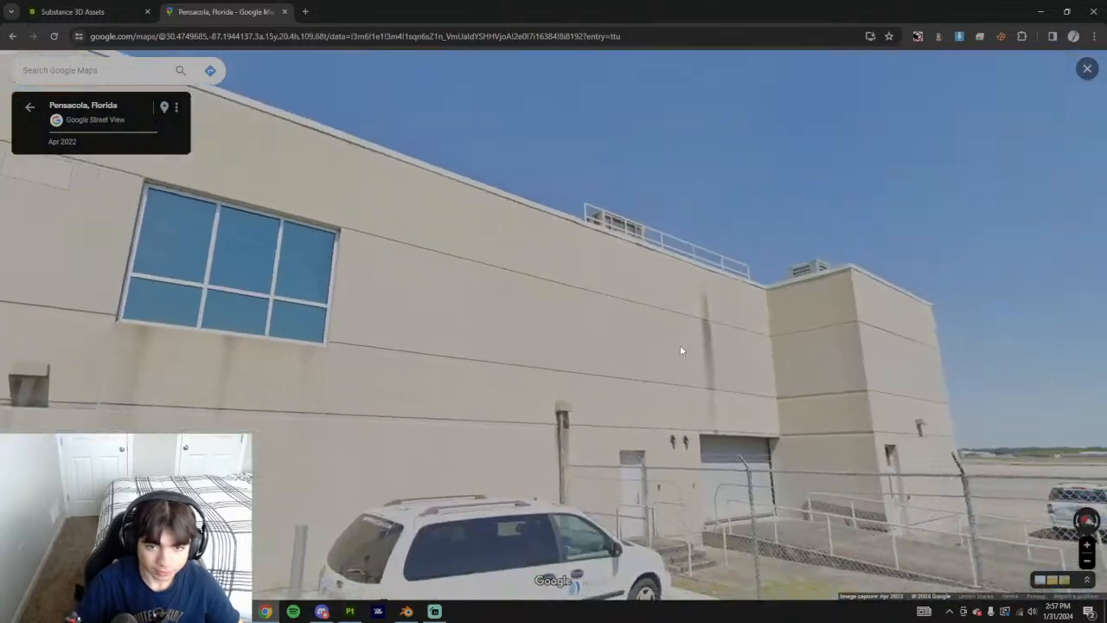
{"action": "scroll", "coordinate": [485, 311], "scroll_direction": "up", "scroll_amount": 3}
{"action": "scroll", "coordinate": [510, 385], "scroll_direction": "down", "scroll_amount": 3}
{"action": "left_click_drag", "start_coordinate": [613, 323], "coordinate": [995, 259]}
Return to Substance 3D Assets and browse the concrete materials for a match to the terminal wall
{"action": "left_click", "coordinate": [78, 11]}
{"action": "scroll", "coordinate": [495, 491], "scroll_direction": "down", "scroll_amount": 3}
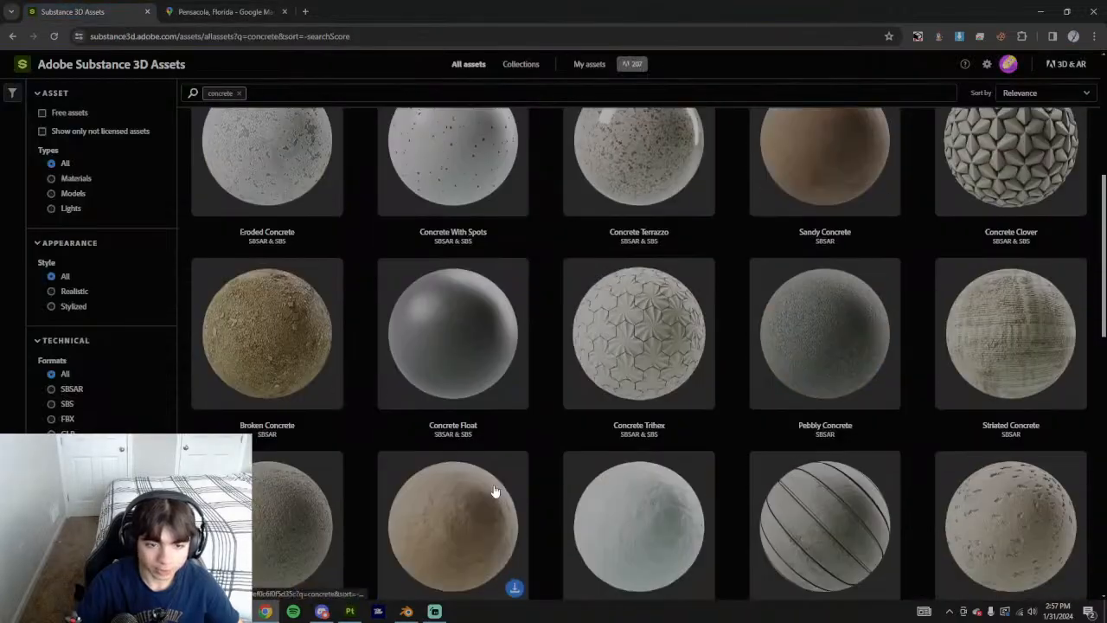
{"action": "scroll", "coordinate": [519, 458], "scroll_direction": "down", "scroll_amount": 2}
{"action": "scroll", "coordinate": [309, 340], "scroll_direction": "up", "scroll_amount": 4}
Return to Street View and examine the concrete surface around the side door and window up close
{"action": "left_click", "coordinate": [225, 11]}
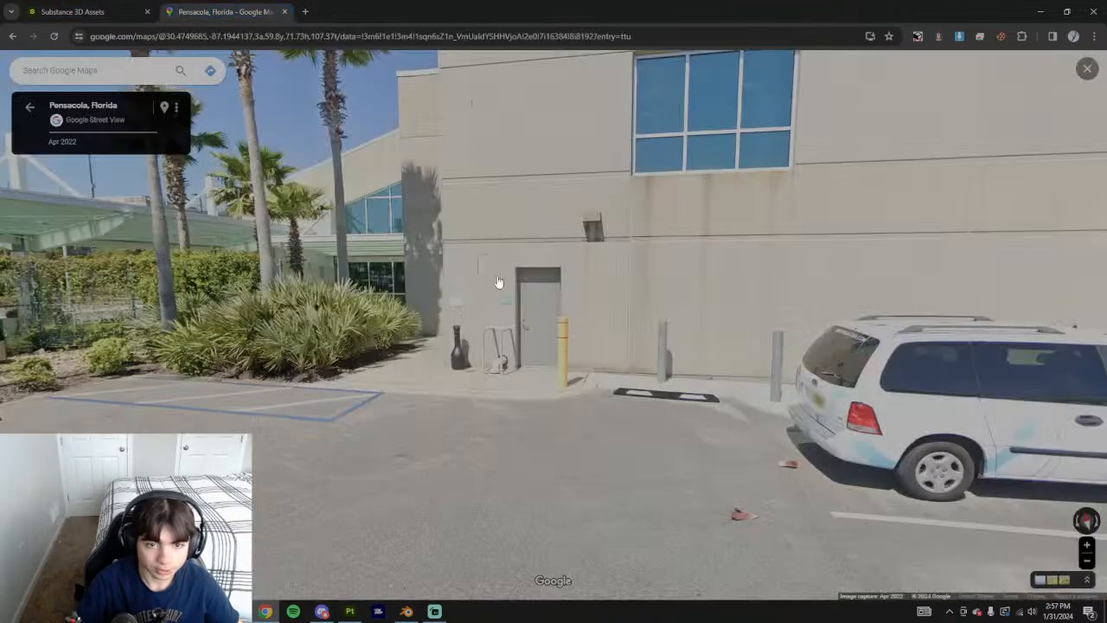
{"action": "scroll", "coordinate": [613, 343], "scroll_direction": "up", "scroll_amount": 5}
{"action": "left_click_drag", "start_coordinate": [562, 274], "coordinate": [356, 401]}
{"action": "scroll", "coordinate": [638, 355], "scroll_direction": "down", "scroll_amount": 5}
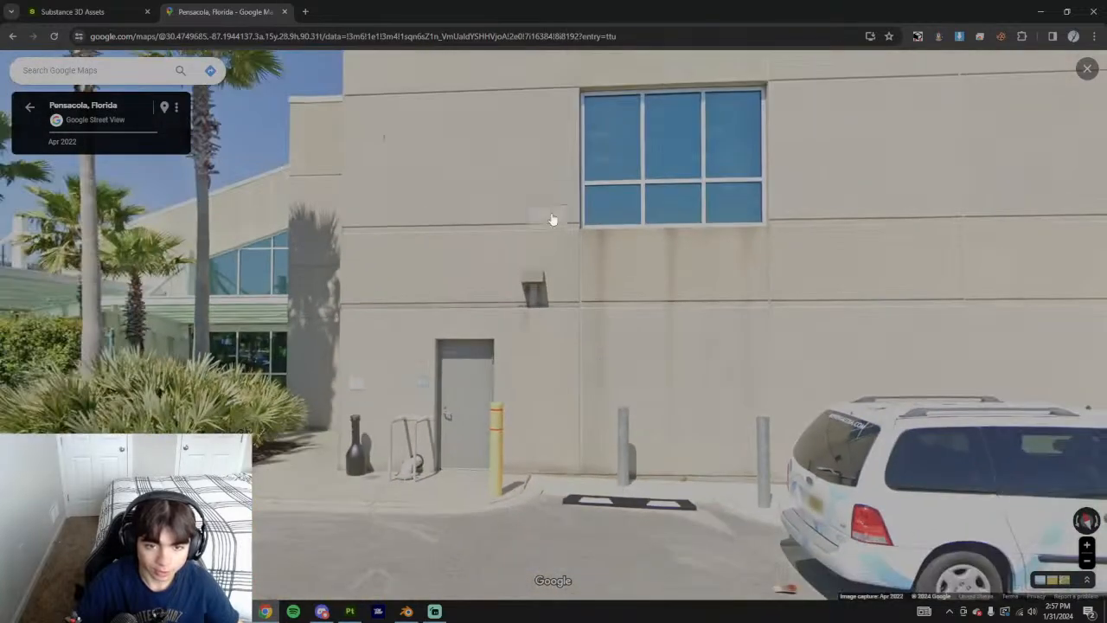
{"action": "scroll", "coordinate": [572, 279], "scroll_direction": "down", "scroll_amount": 2}
Open the Smoothed Concrete material in Substance 3D Assets and inspect its detailed image and preview
{"action": "left_click", "coordinate": [73, 11]}
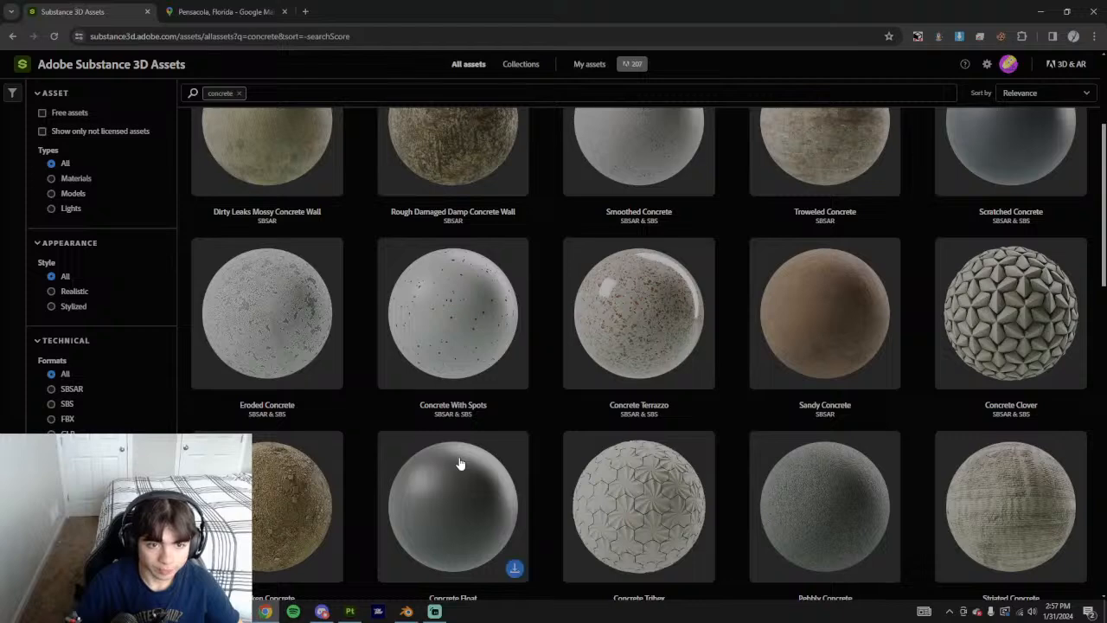
{"action": "scroll", "coordinate": [467, 464], "scroll_direction": "up", "scroll_amount": 3}
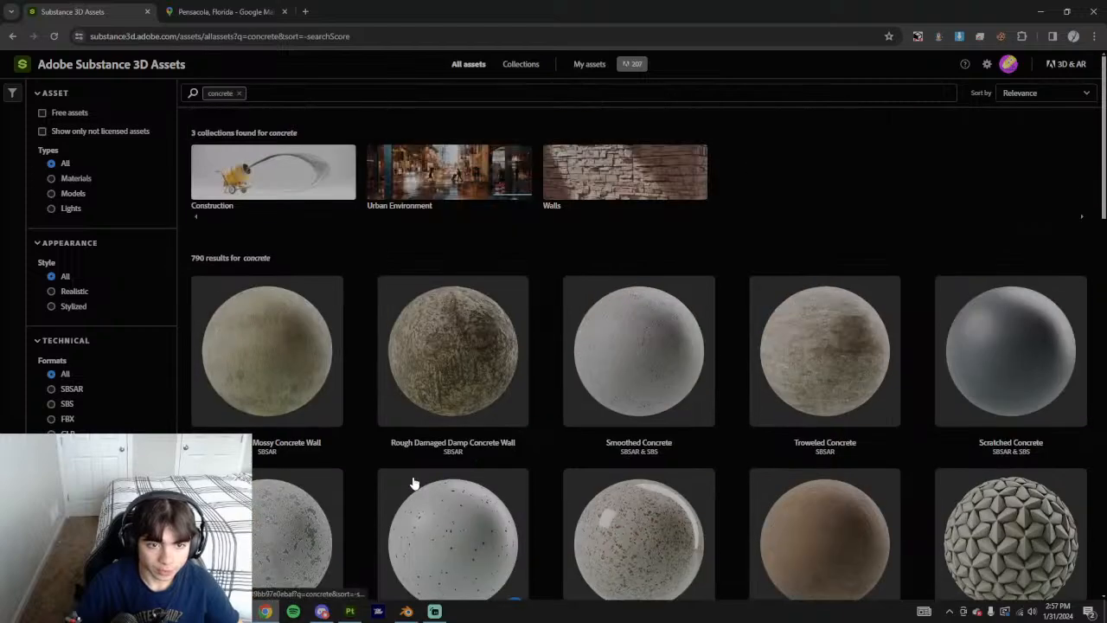
{"action": "left_click", "coordinate": [629, 338]}
{"action": "left_click", "coordinate": [461, 568]}
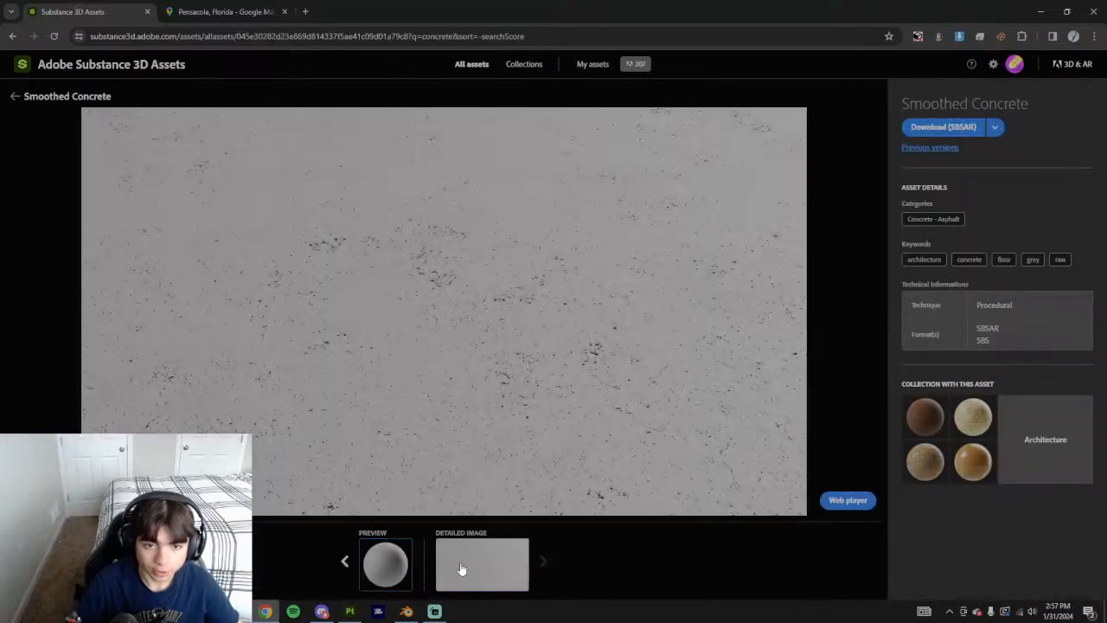
{"action": "left_click", "coordinate": [376, 564]}
Switch back to Street View and examine the dark streaks and leak stains on the terminal wall
{"action": "left_click", "coordinate": [216, 12]}
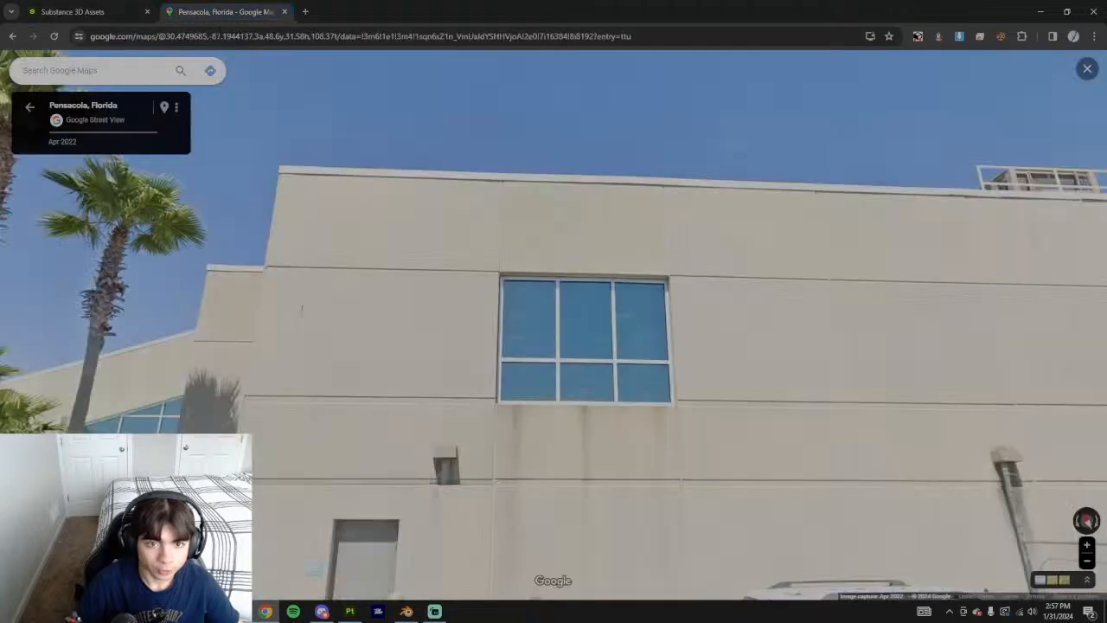
{"action": "left_click_drag", "start_coordinate": [828, 387], "coordinate": [235, 277]}
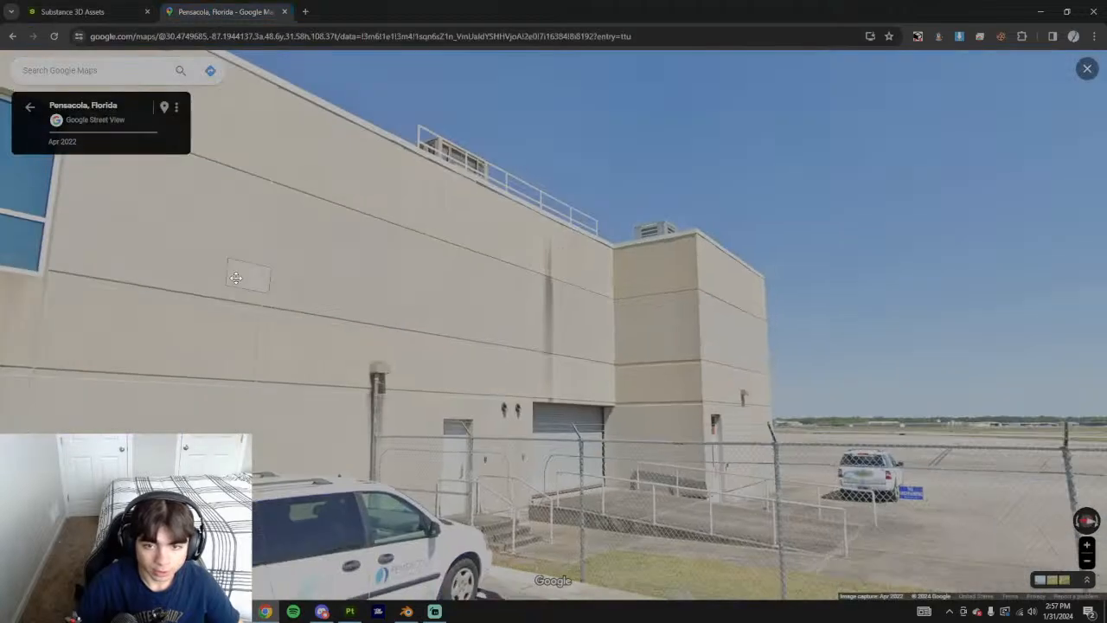
{"action": "scroll", "coordinate": [421, 288], "scroll_direction": "up", "scroll_amount": 5}
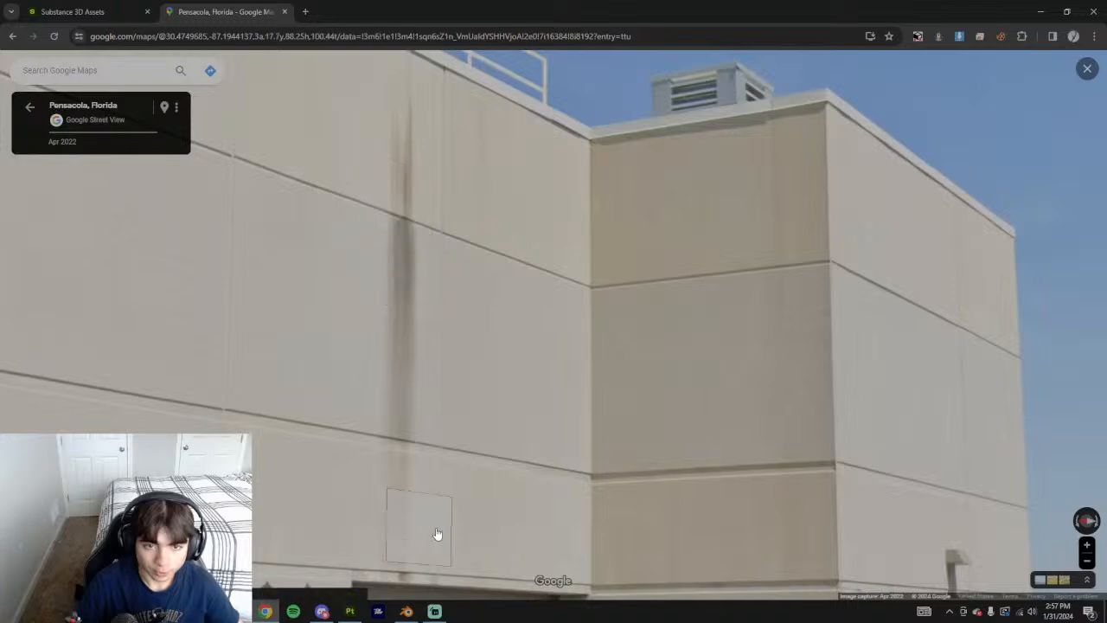
{"action": "left_click", "coordinate": [433, 534]}
{"action": "left_click", "coordinate": [411, 384]}
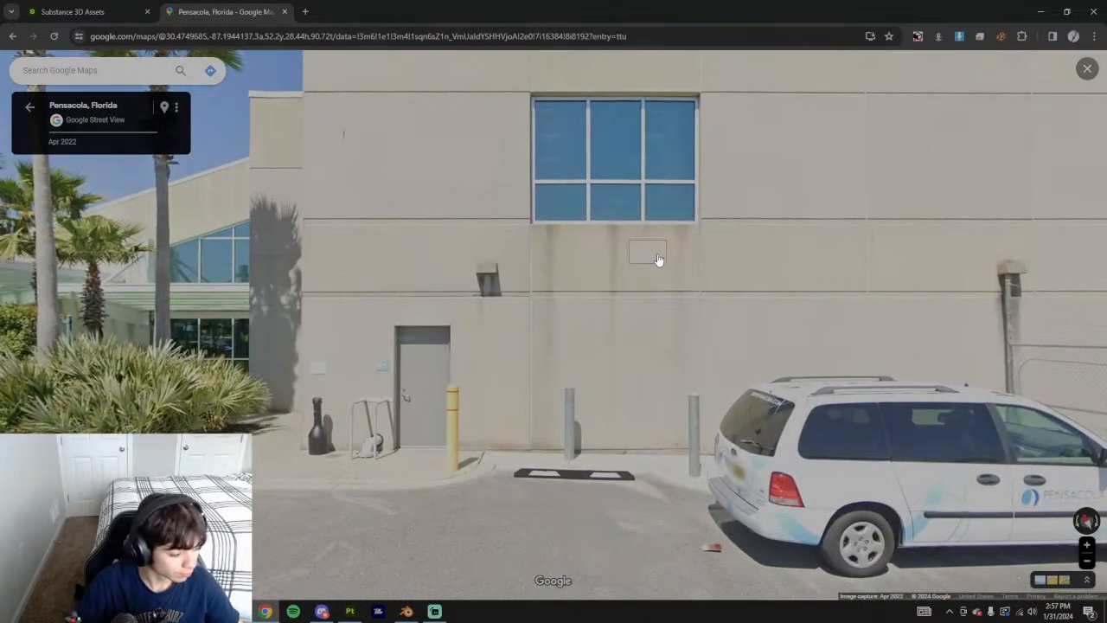
{"action": "left_click", "coordinate": [722, 324]}
Switch to Substance 3D Painter, leave baking for painting mode, and check the terminal model
{"action": "left_click", "coordinate": [340, 610]}
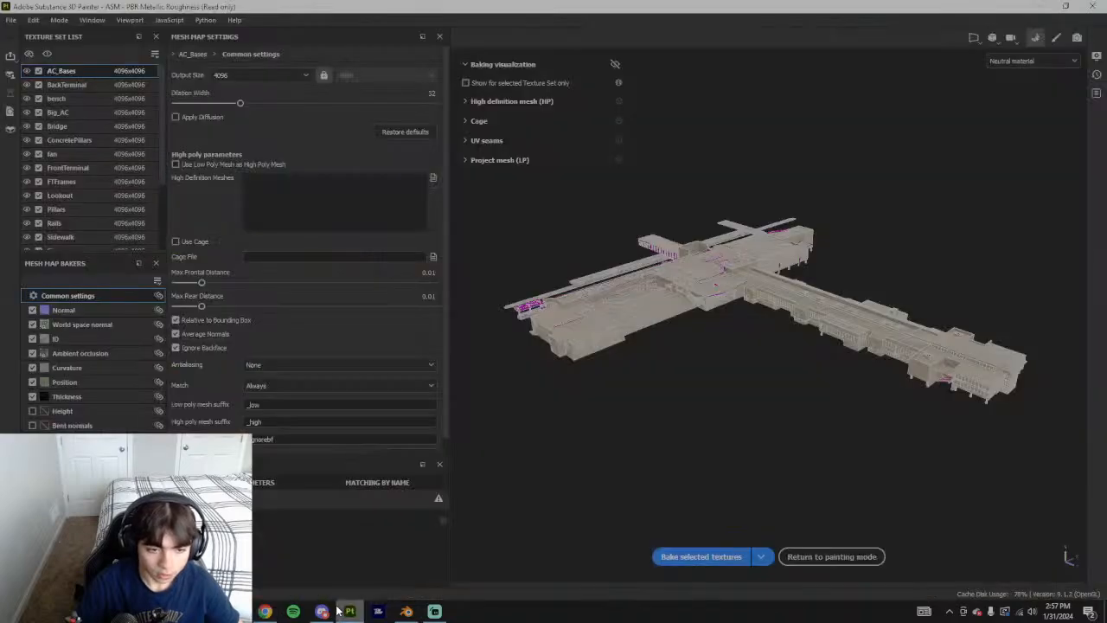
{"action": "left_click", "coordinate": [824, 557]}
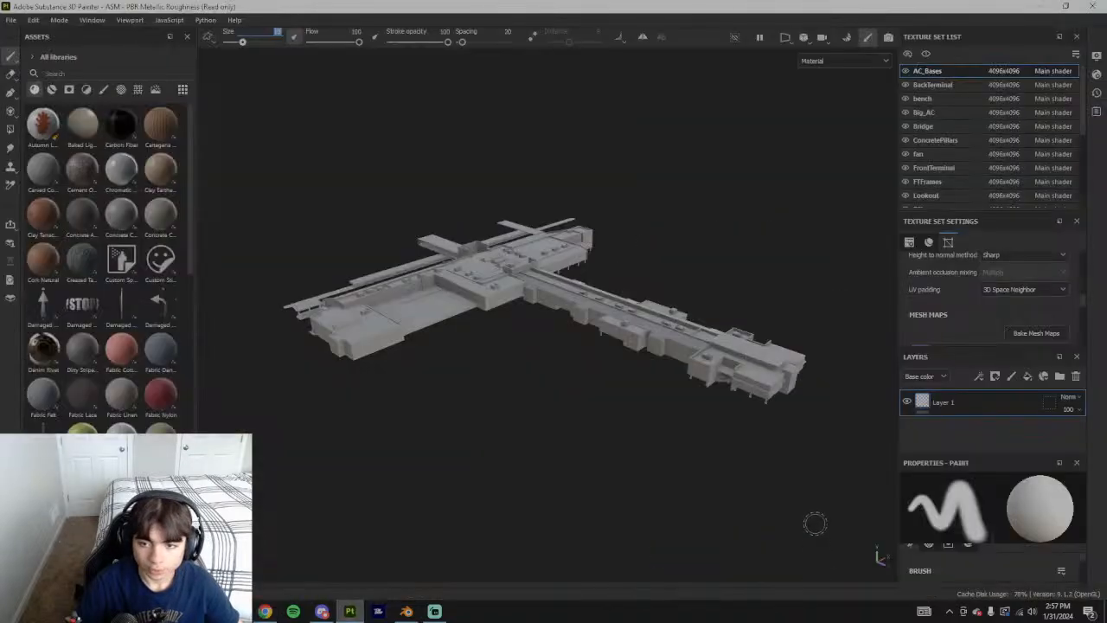
{"action": "scroll", "coordinate": [607, 259], "scroll_direction": "up", "scroll_amount": 3}
{"action": "scroll", "coordinate": [466, 518], "scroll_direction": "down", "scroll_amount": 3}
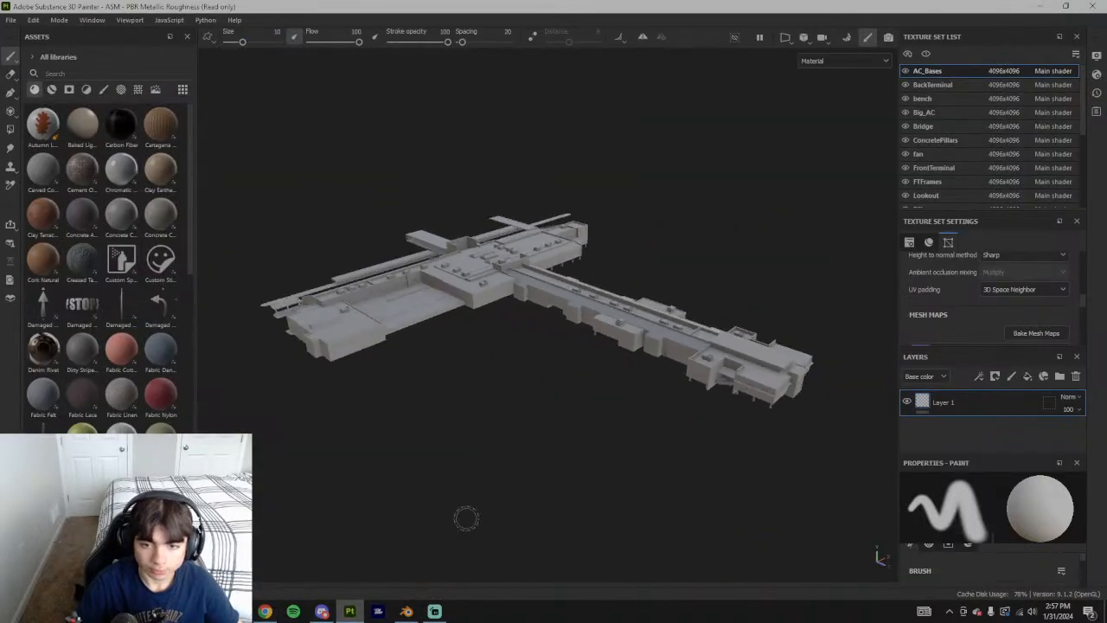
Return to Chrome and review the terminal's side wall and surroundings in Street View
{"action": "left_click", "coordinate": [265, 611]}
{"action": "left_click_drag", "start_coordinate": [502, 351], "coordinate": [464, 240]}
{"action": "left_click", "coordinate": [682, 251]}
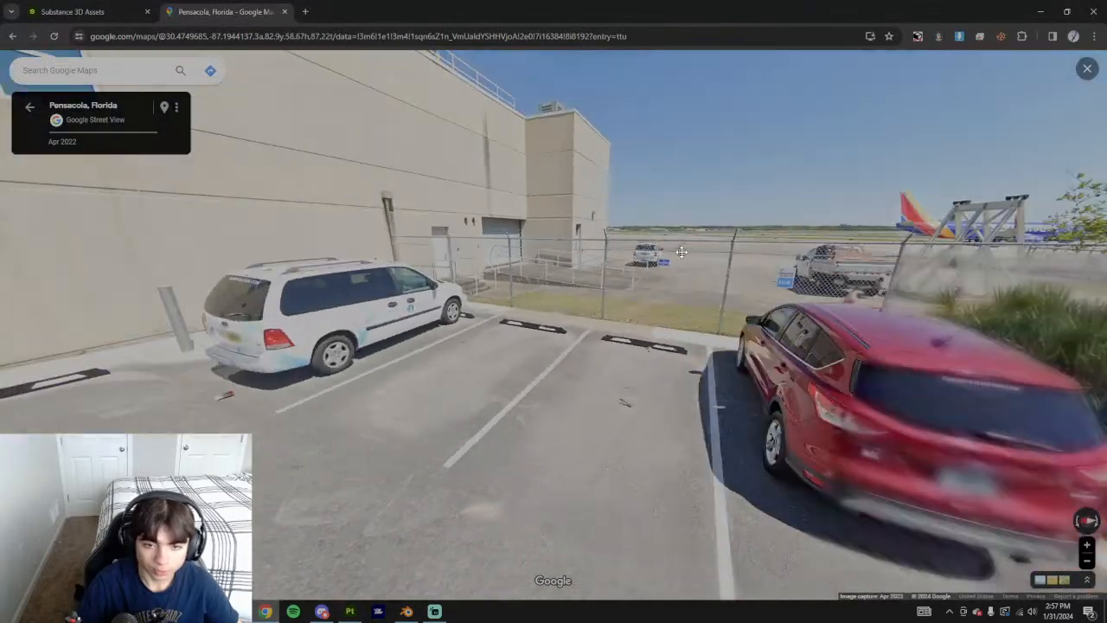
{"action": "left_click", "coordinate": [606, 259]}
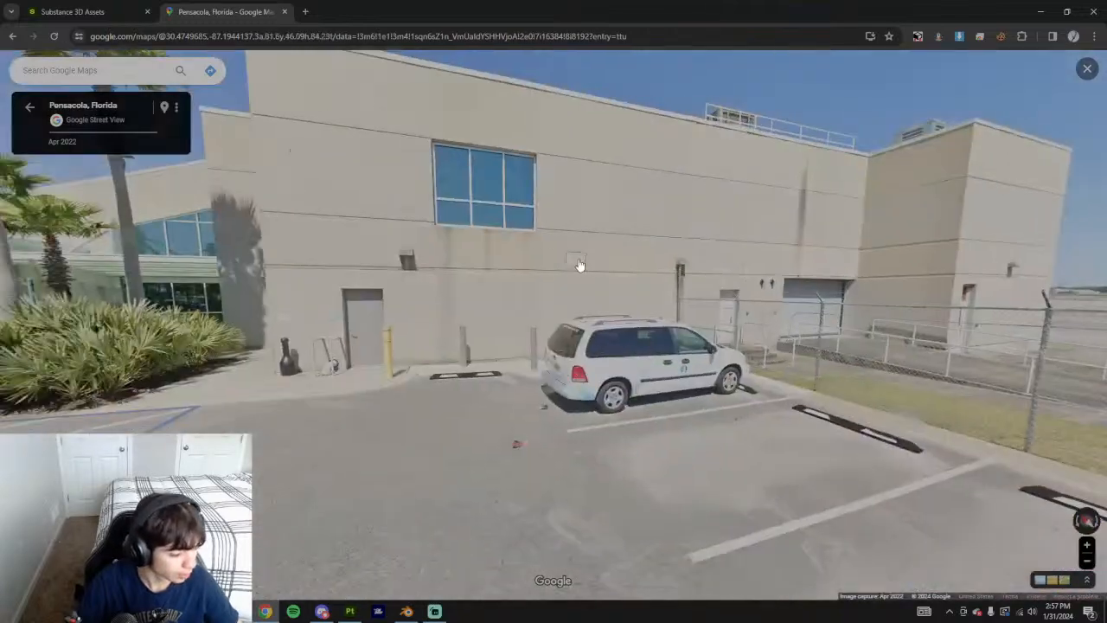
{"action": "left_click_drag", "start_coordinate": [542, 290], "coordinate": [660, 325]}
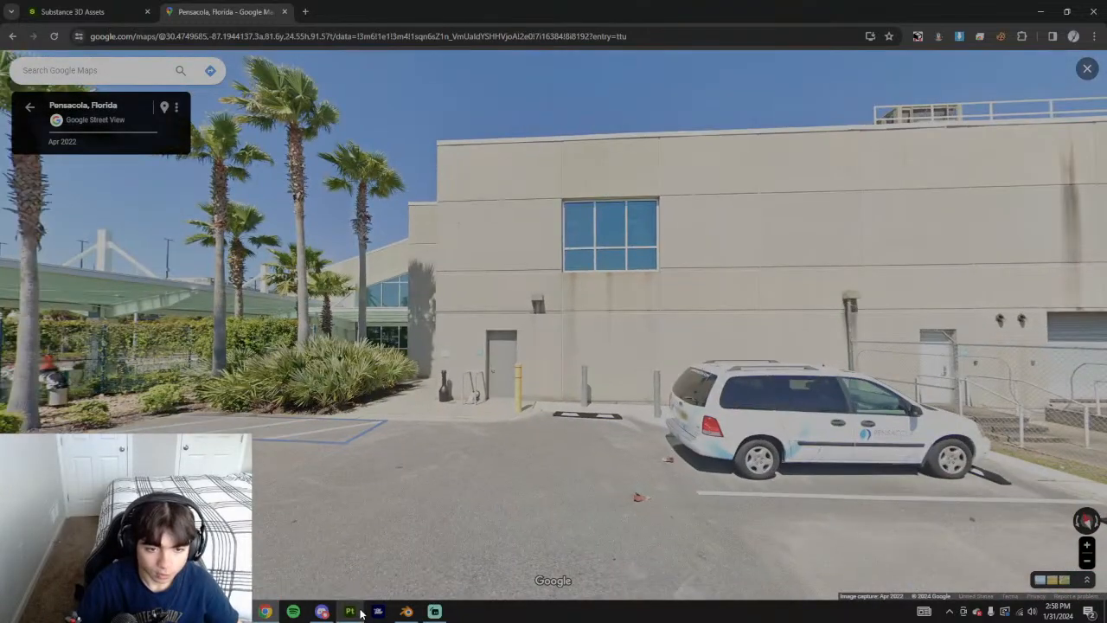
Switch to Substance 3D Painter and inspect the terminal's concourse and rooftop units up close
{"action": "left_click", "coordinate": [355, 611]}
{"action": "key", "text": "f"}
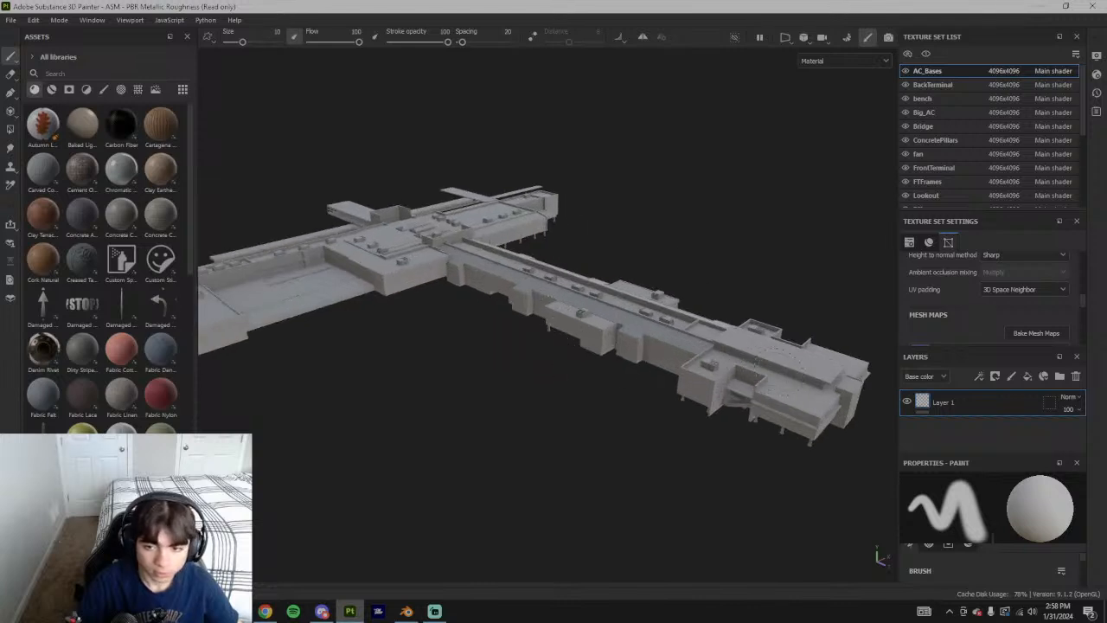
{"action": "scroll", "coordinate": [644, 339], "scroll_direction": "up", "scroll_amount": 5}
{"action": "scroll", "coordinate": [644, 339], "scroll_direction": "down", "scroll_amount": 8}
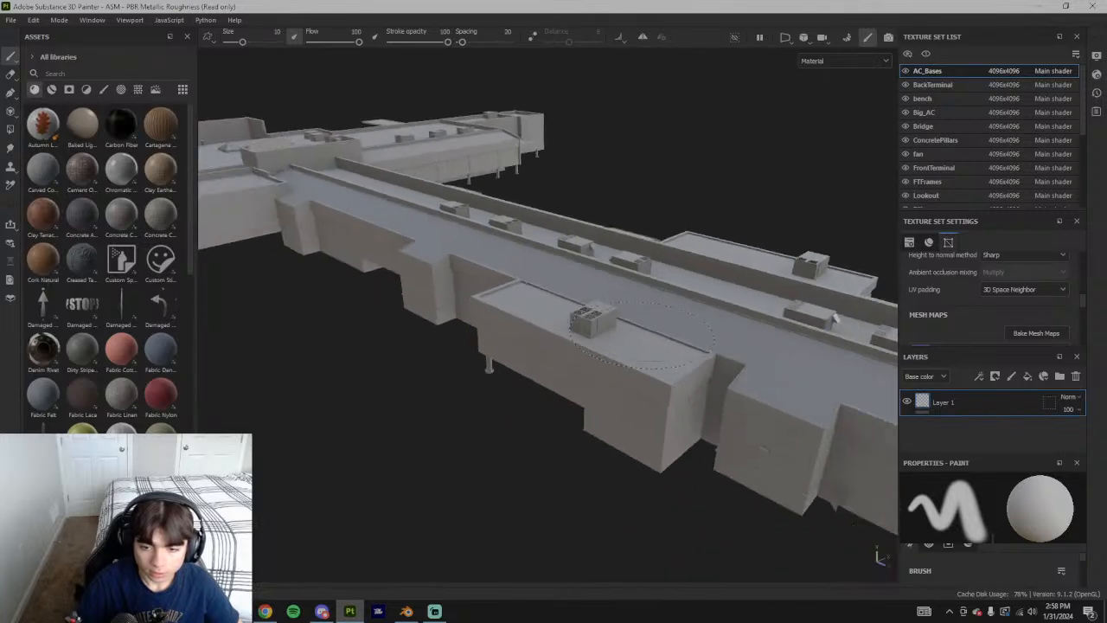
Switch to Streamlabs Desktop, hide the Video Capture Device source in the pc scene, and return to Substance 3D Painter
{"action": "scroll", "coordinate": [686, 269], "scroll_direction": "down", "scroll_amount": 6}
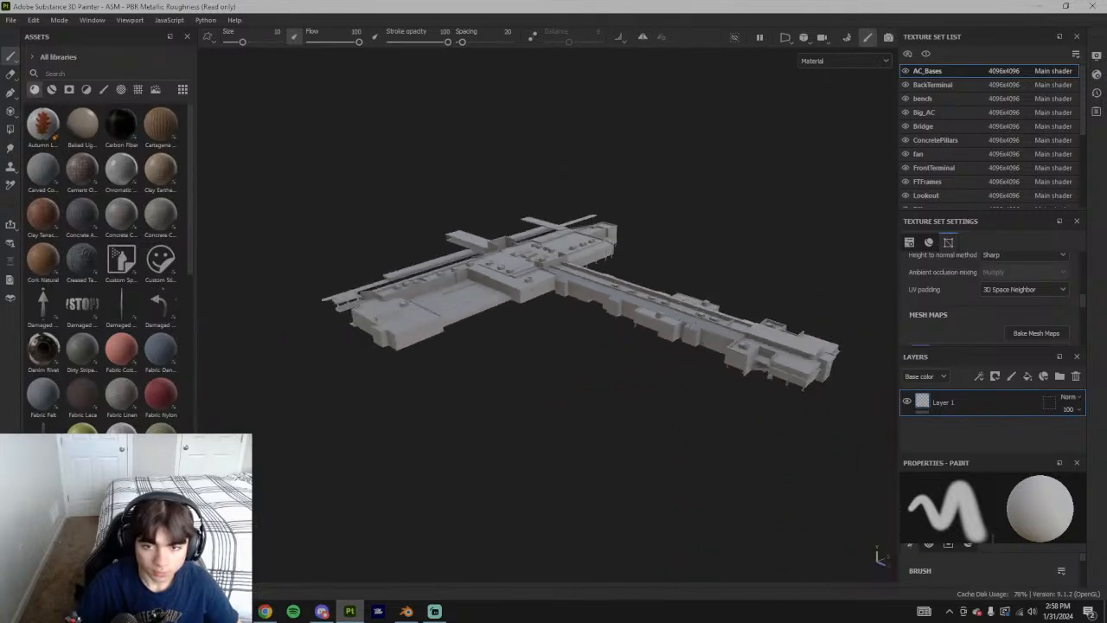
{"action": "scroll", "coordinate": [686, 268], "scroll_direction": "up", "scroll_amount": 4}
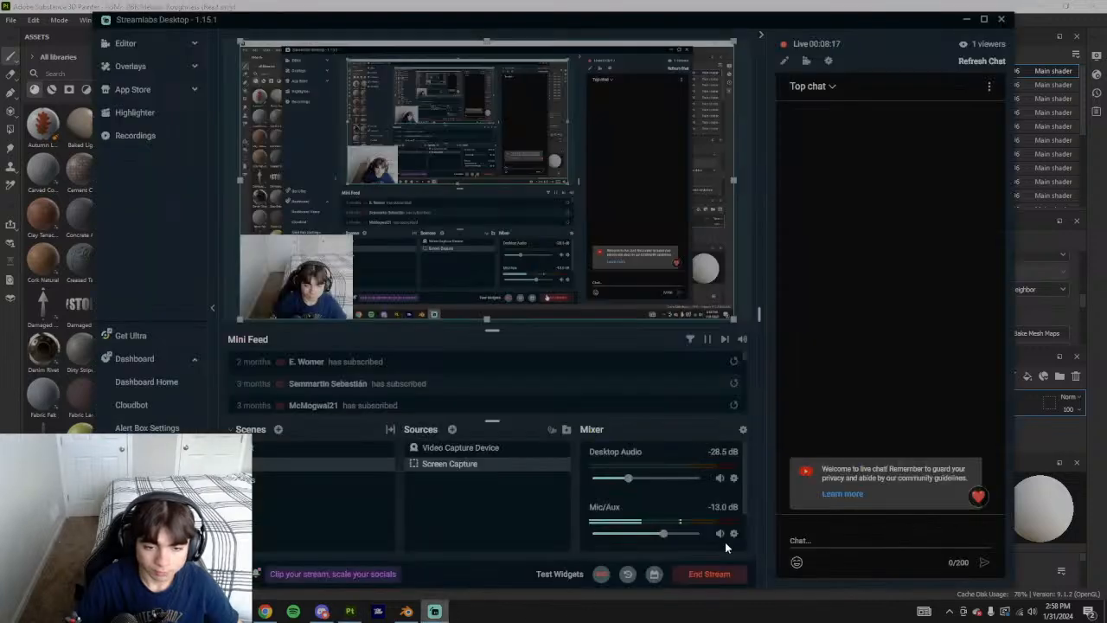
{"action": "left_click", "coordinate": [434, 612]}
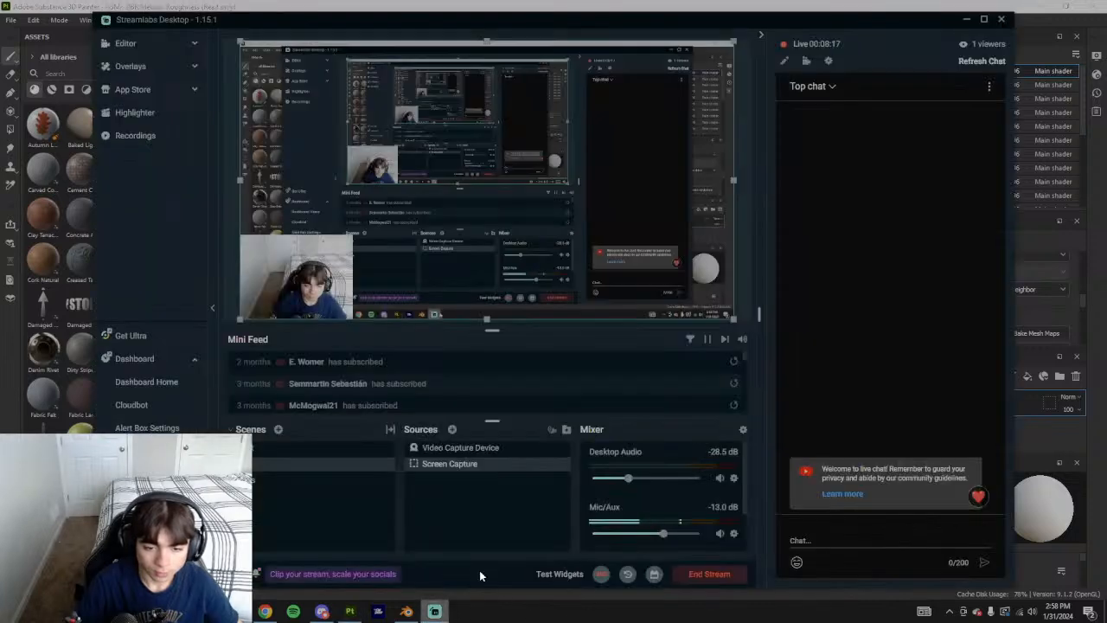
{"action": "left_click", "coordinate": [534, 465]}
{"action": "left_click", "coordinate": [534, 465]}
{"action": "left_click", "coordinate": [535, 448]}
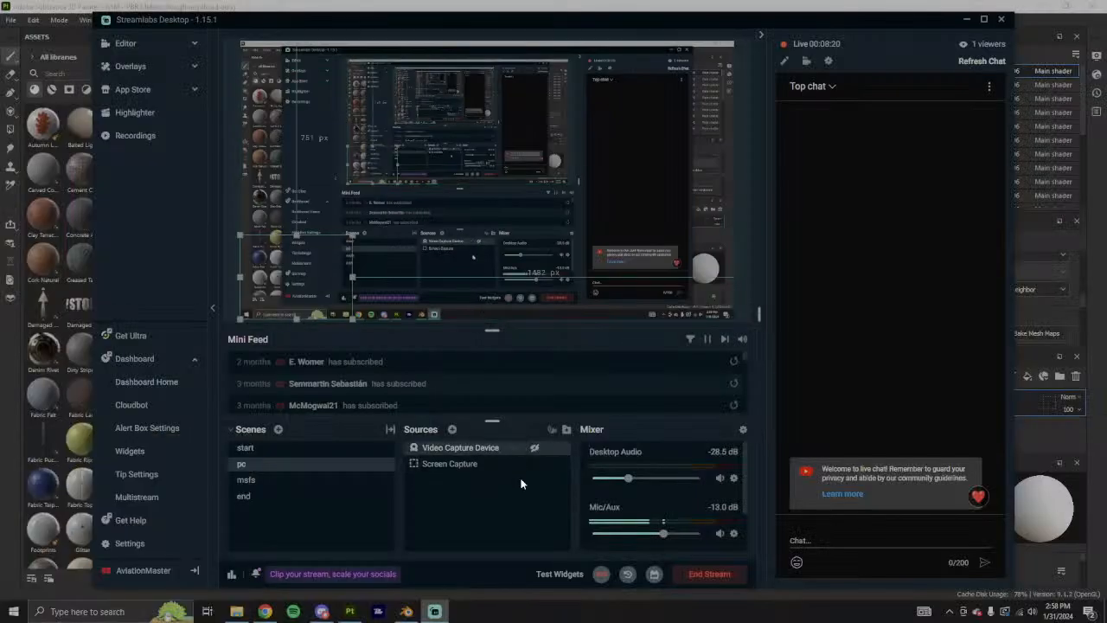
{"action": "left_click", "coordinate": [434, 611]}
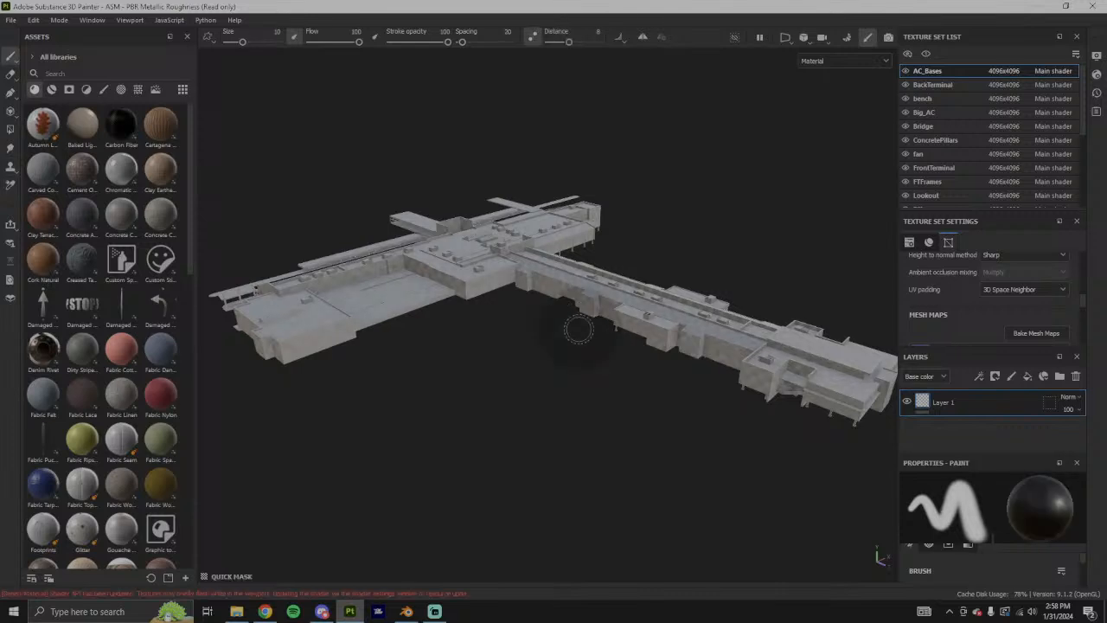
{"action": "key", "text": "3"}
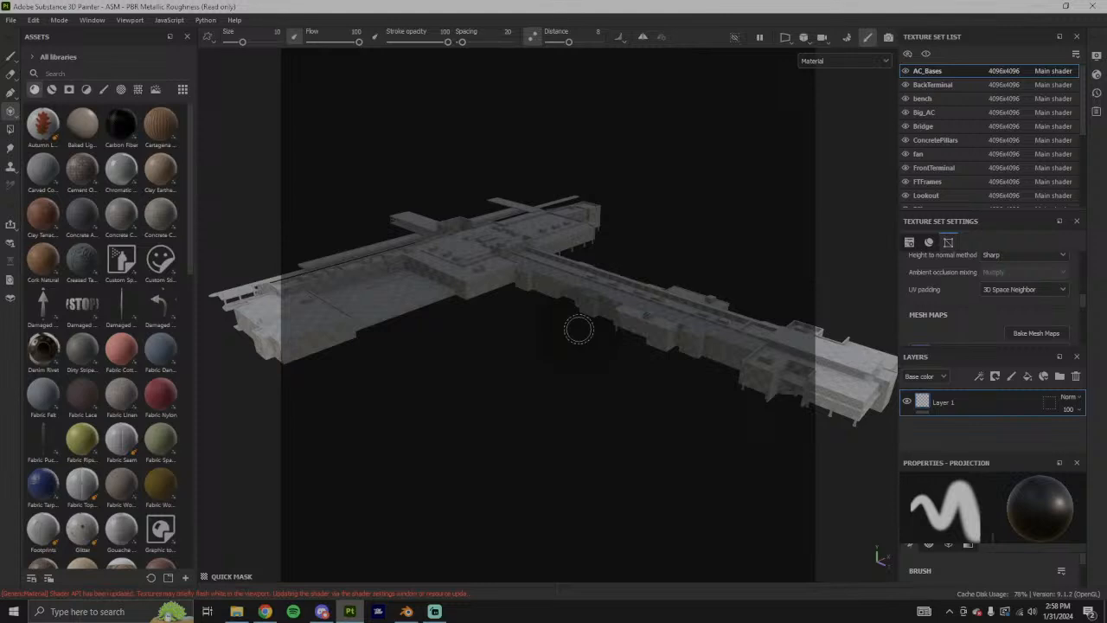
{"action": "key", "text": "6"}
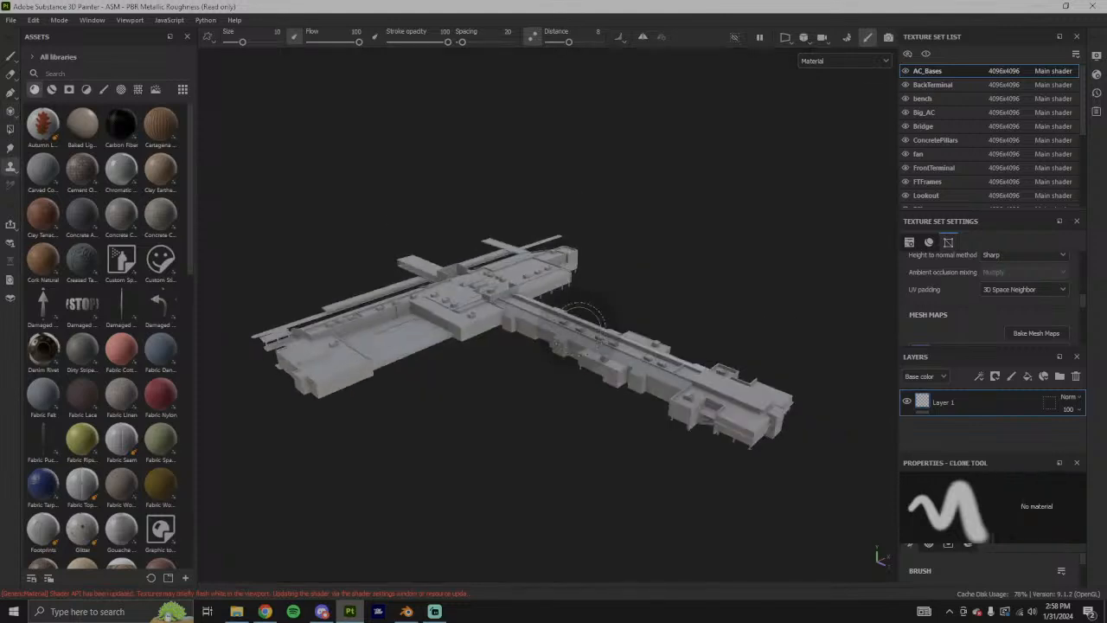
{"action": "key", "text": "c"}
{"action": "key", "text": "alt+z"}
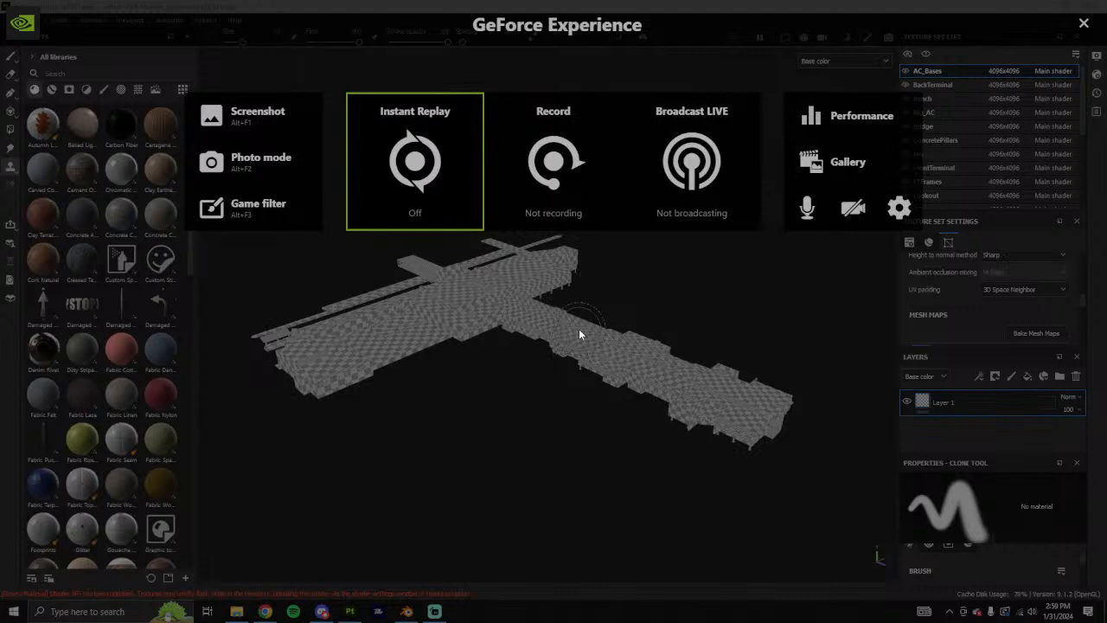
{"action": "left_click", "coordinate": [1084, 23]}
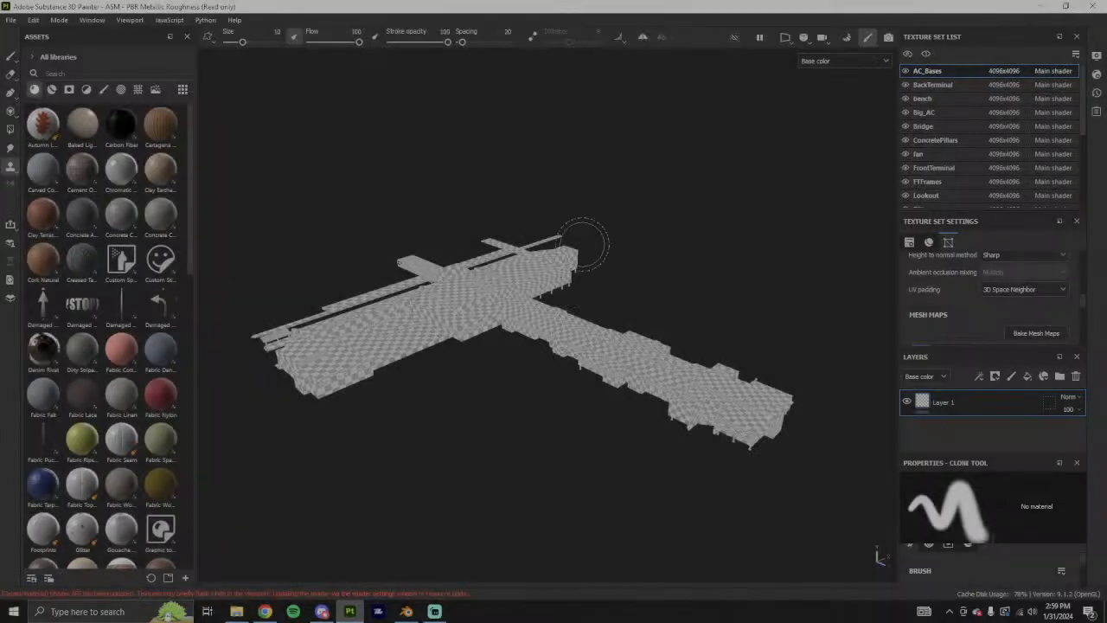
{"action": "key", "text": "ctrl"}
{"action": "key", "text": "ctrl"}
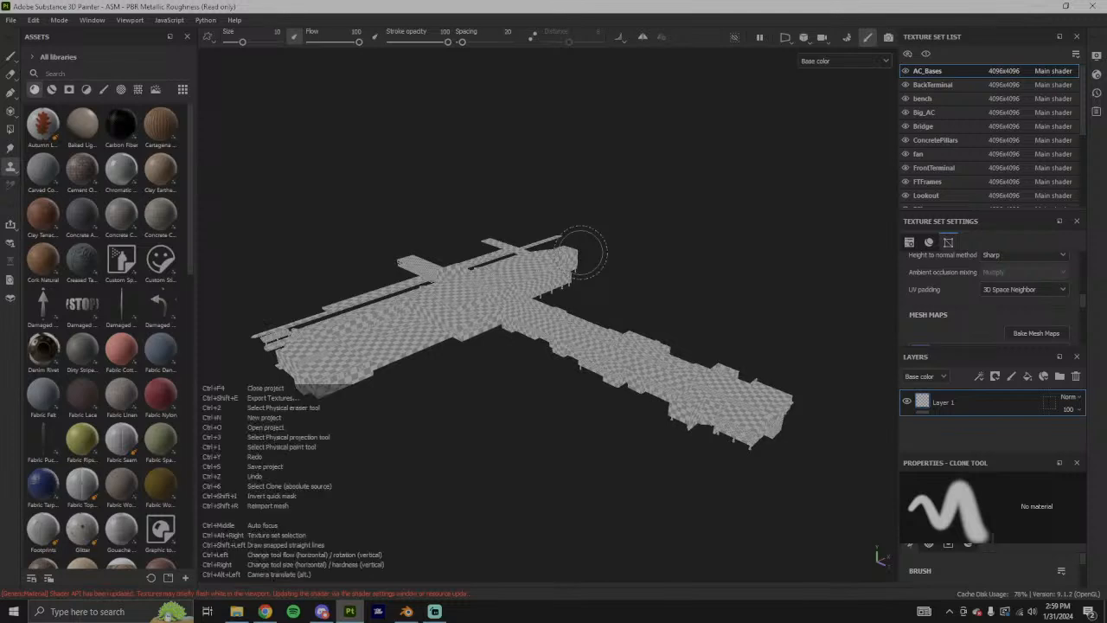
{"action": "key", "text": "F3"}
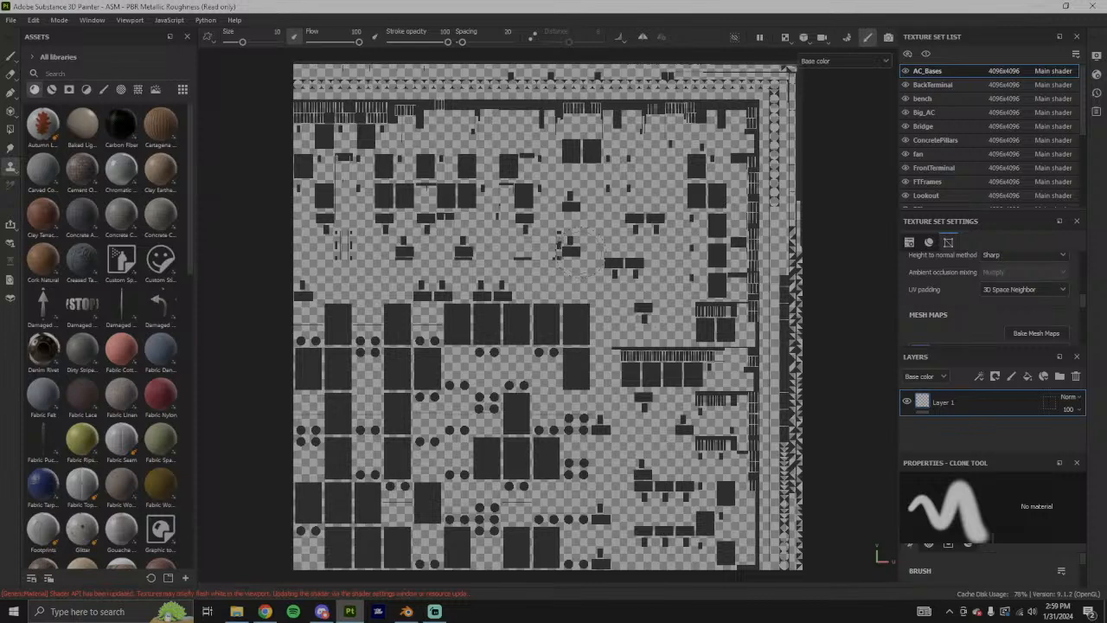
{"action": "key", "text": "F1"}
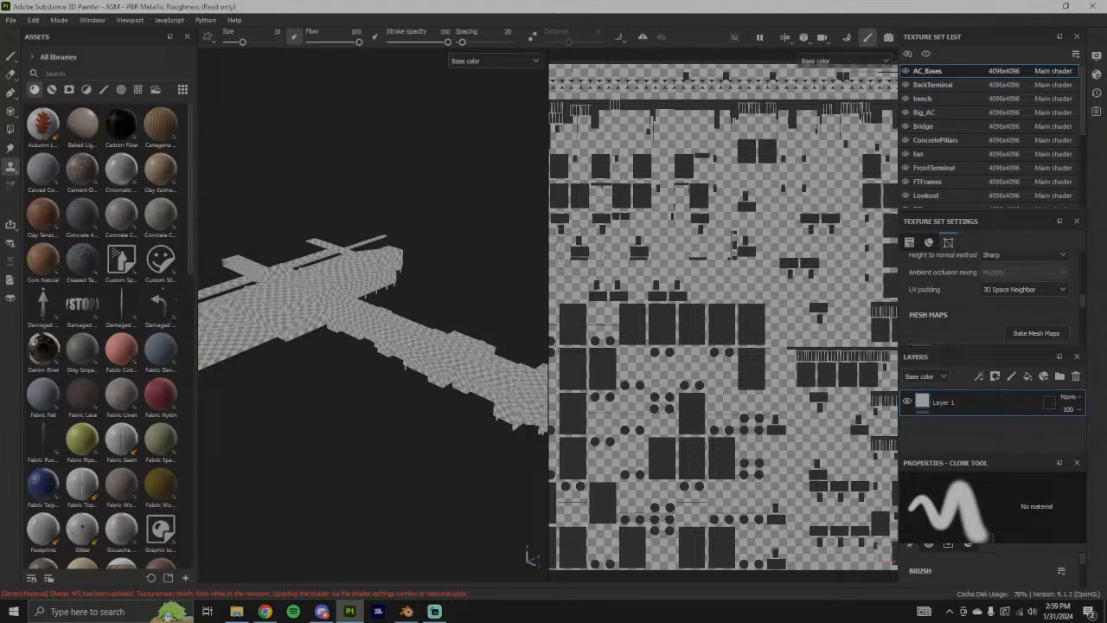
{"action": "key", "text": "super"}
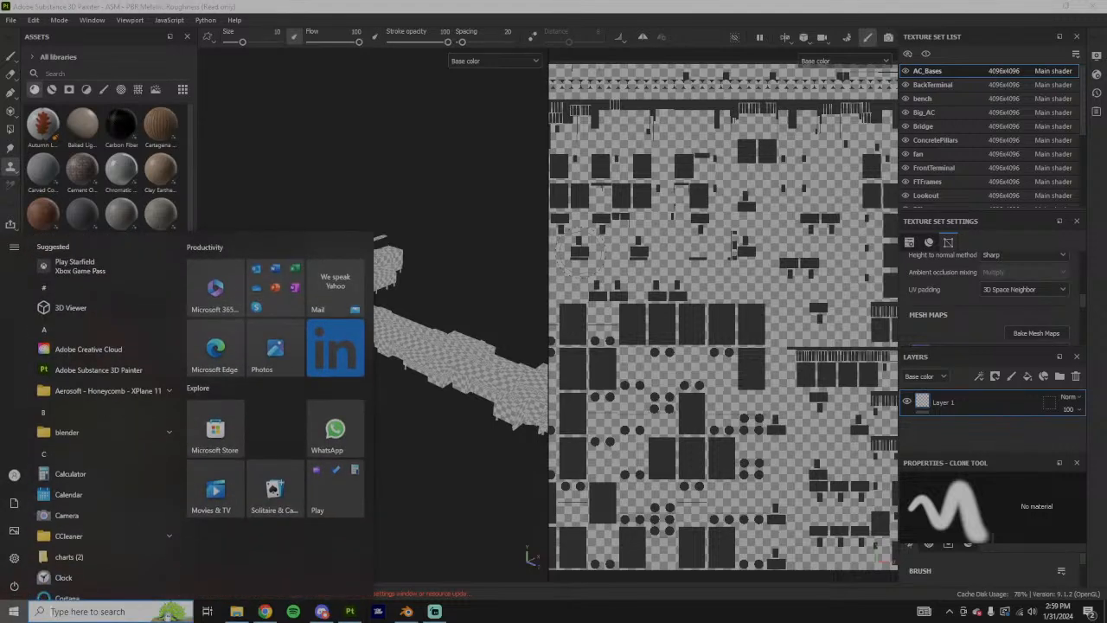
{"action": "key", "text": "super"}
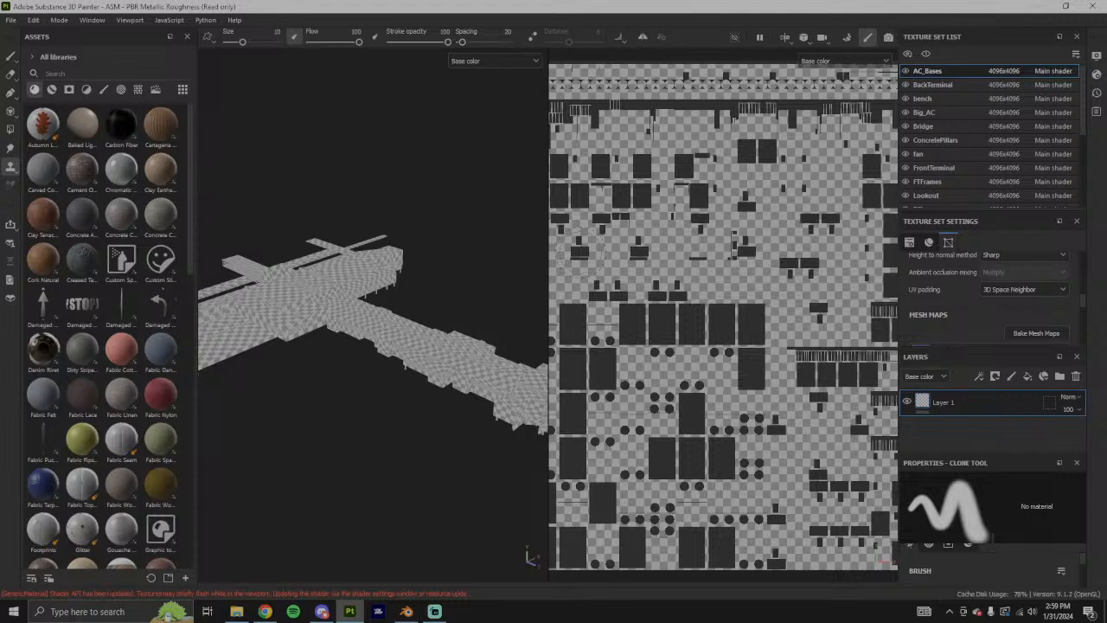
{"action": "key", "text": "F3"}
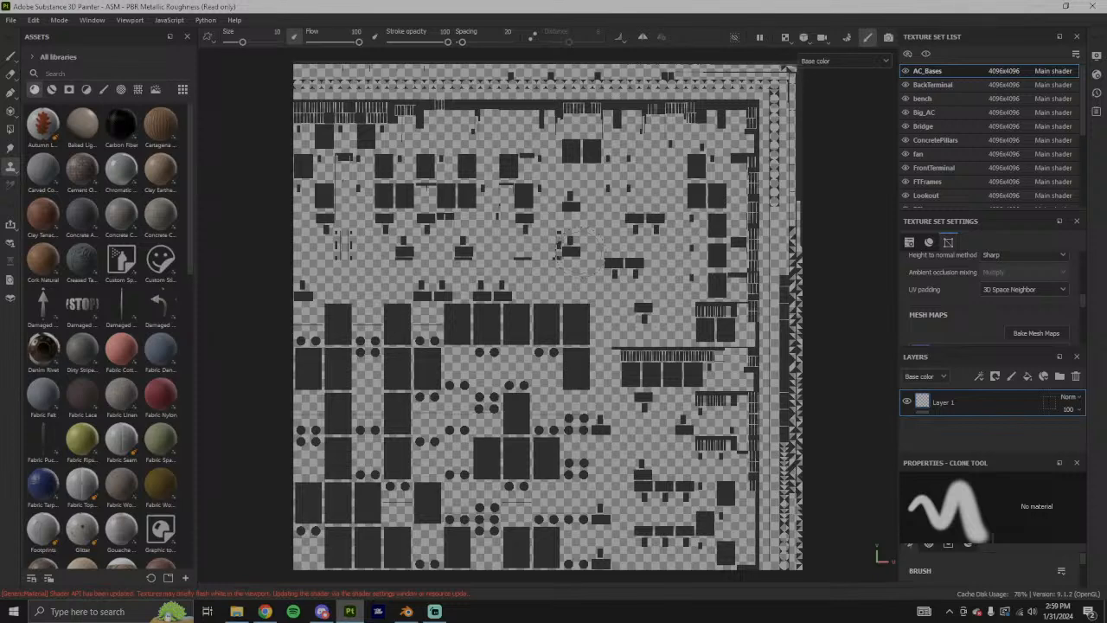
{"action": "key", "text": "F2"}
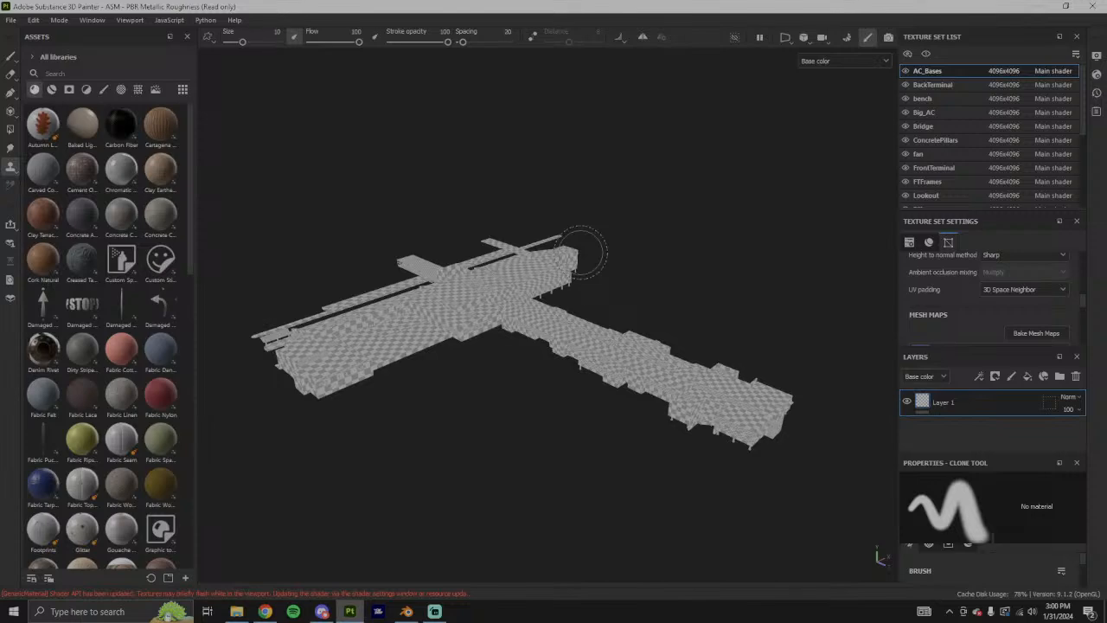
Switch to Streamlabs Desktop, show the Video Capture Device source again, collapse the navigation sidebar, and return to Substance 3D Painter
{"action": "left_click", "coordinate": [434, 611]}
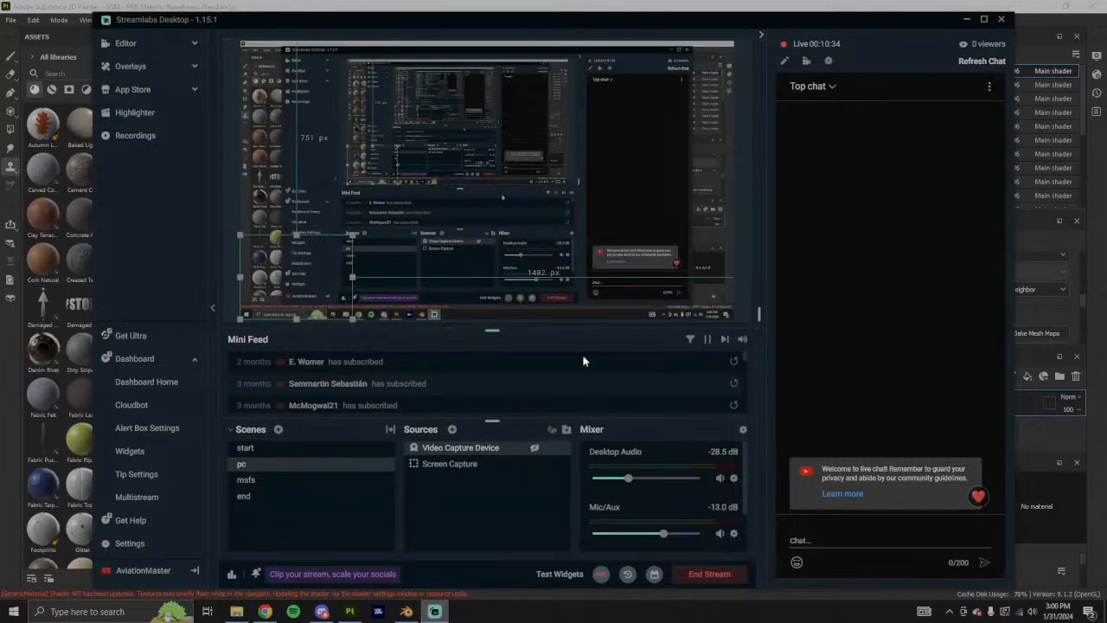
{"action": "left_click", "coordinate": [535, 448]}
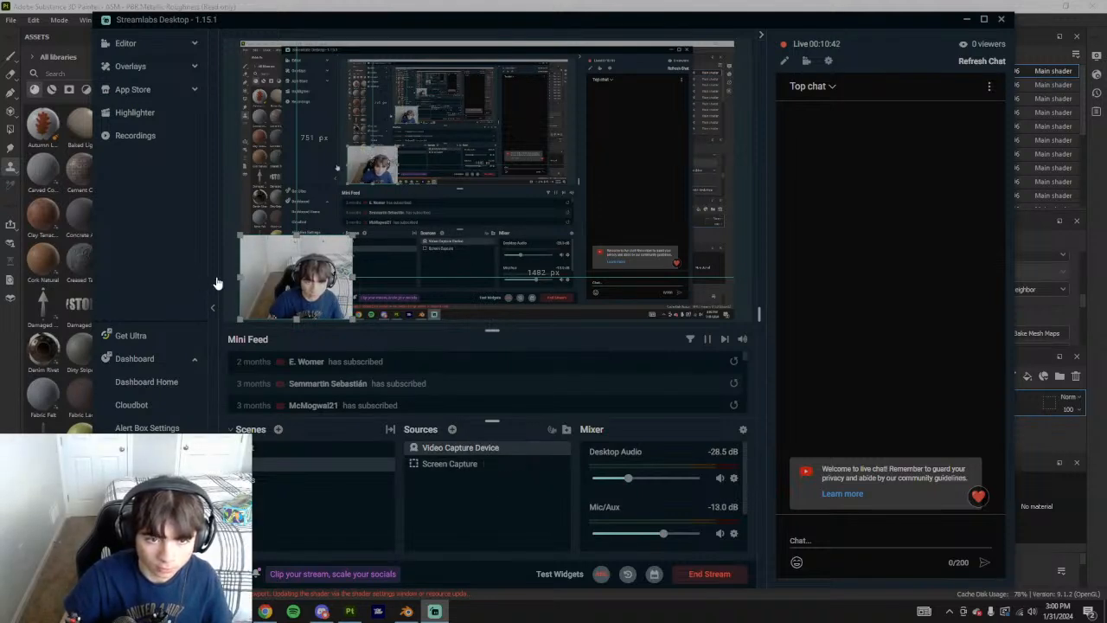
{"action": "left_click", "coordinate": [212, 307]}
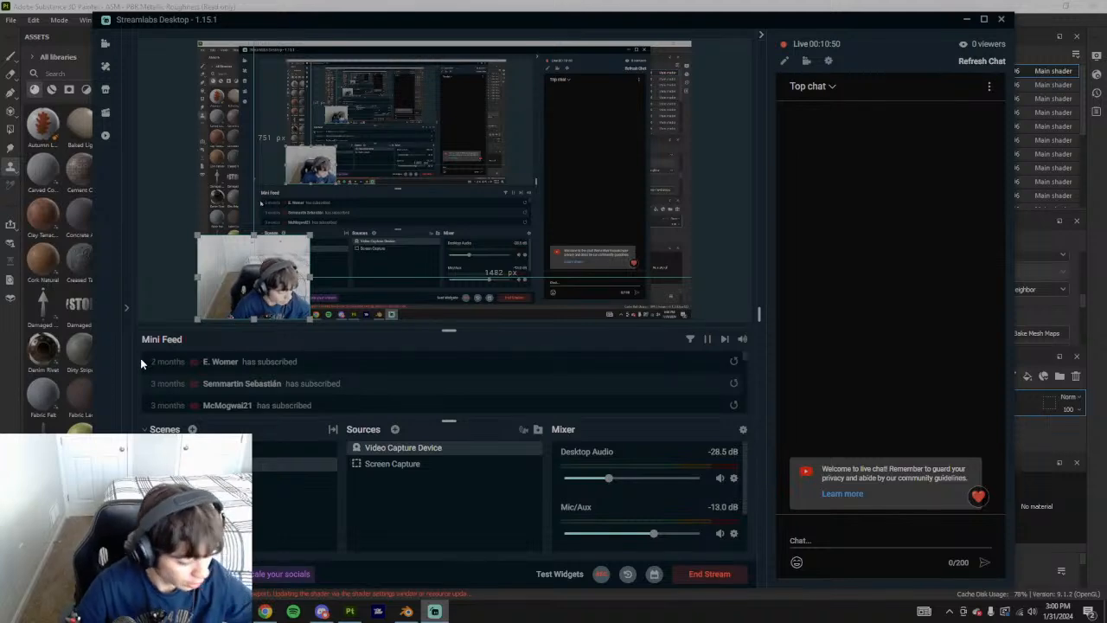
{"action": "left_click", "coordinate": [435, 612]}
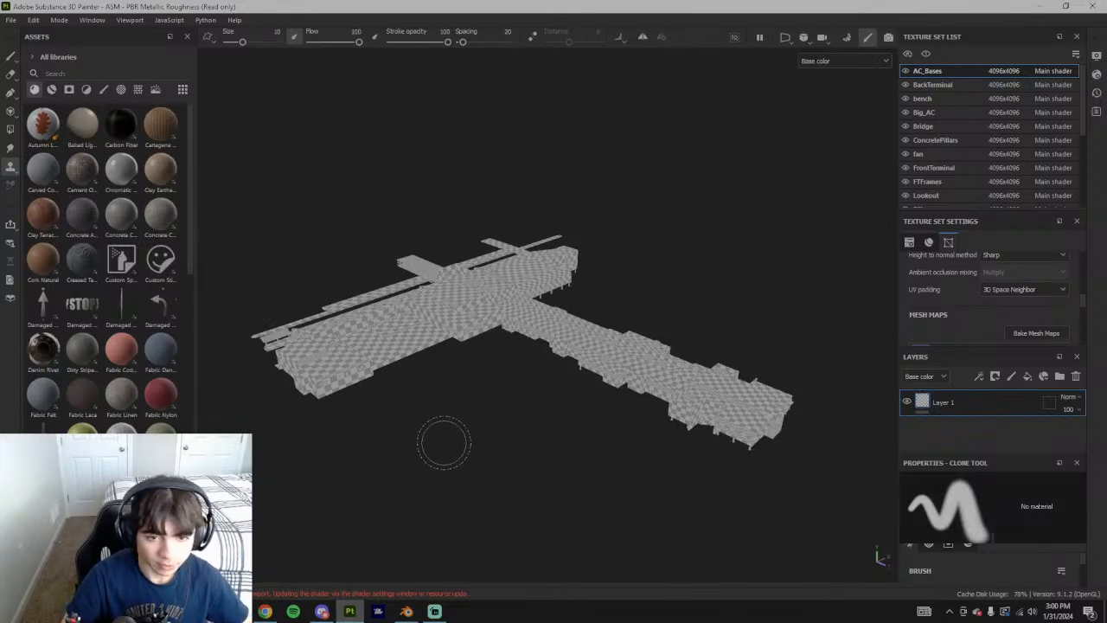
{"action": "key", "text": "ctrl"}
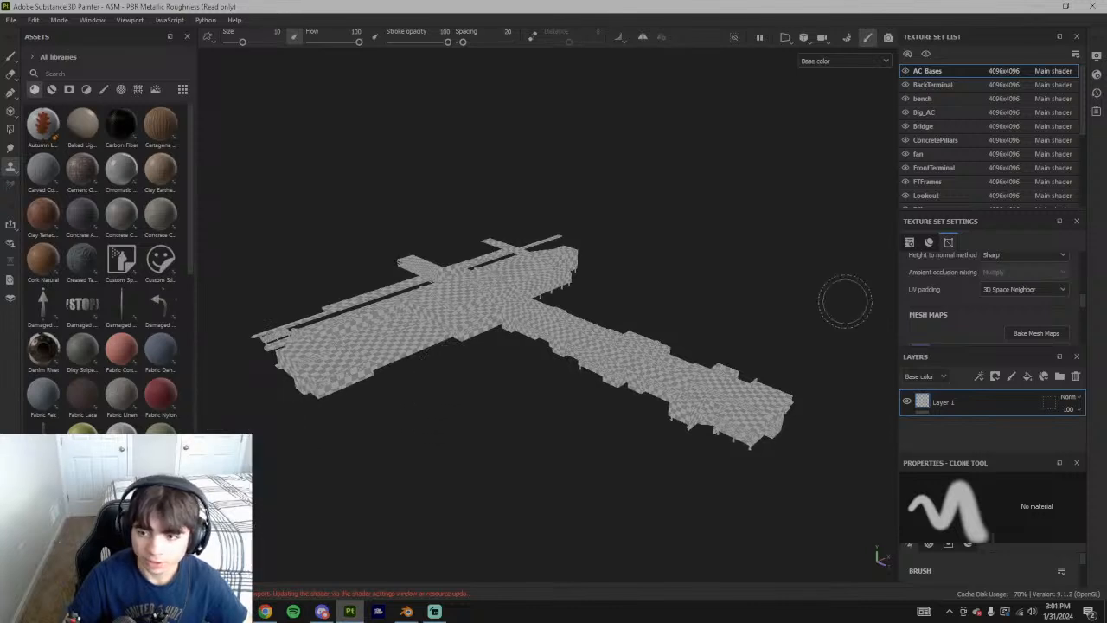
{"action": "scroll", "coordinate": [986, 155], "scroll_direction": "down", "scroll_amount": 5}
{"action": "scroll", "coordinate": [991, 155], "scroll_direction": "up", "scroll_amount": 5}
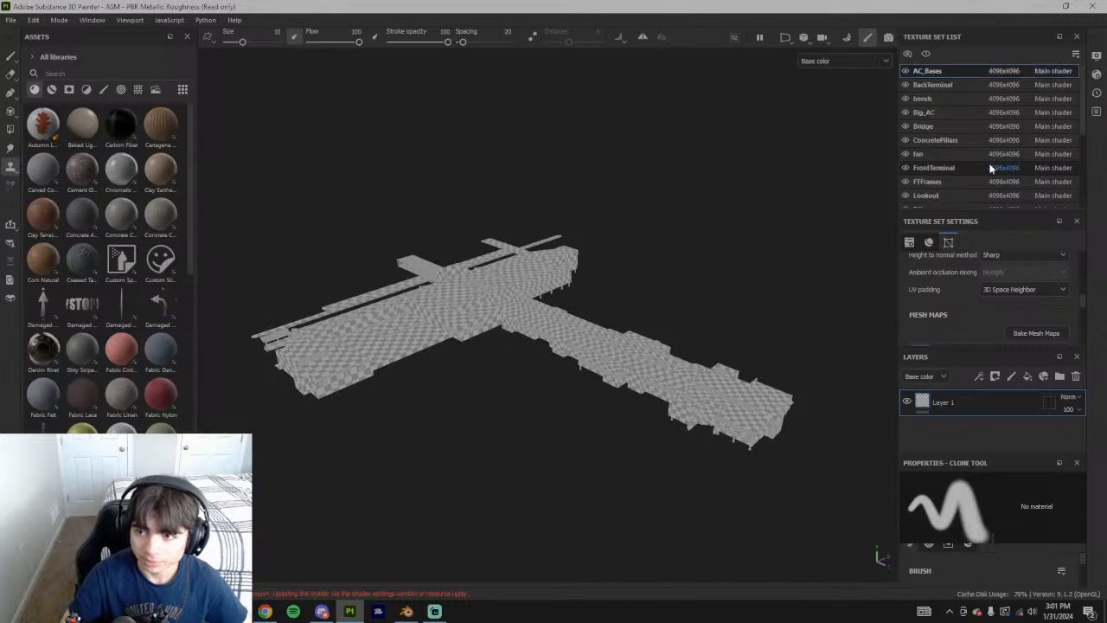
{"action": "left_click", "coordinate": [828, 61]}
{"action": "left_click", "coordinate": [523, 236]}
{"action": "left_click_drag", "start_coordinate": [570, 221], "coordinate": [519, 224], "text": "alt"}
{"action": "middle_click_drag", "start_coordinate": [745, 255], "coordinate": [511, 223], "text": "alt"}
{"action": "left_click_drag", "start_coordinate": [459, 248], "coordinate": [487, 222], "text": "alt"}
Create a new project from the newer terminalupdated.obj mesh with a 4096 document resolution, discarding the current project's changes
{"action": "left_click", "coordinate": [12, 20]}
{"action": "left_click", "coordinate": [24, 33]}
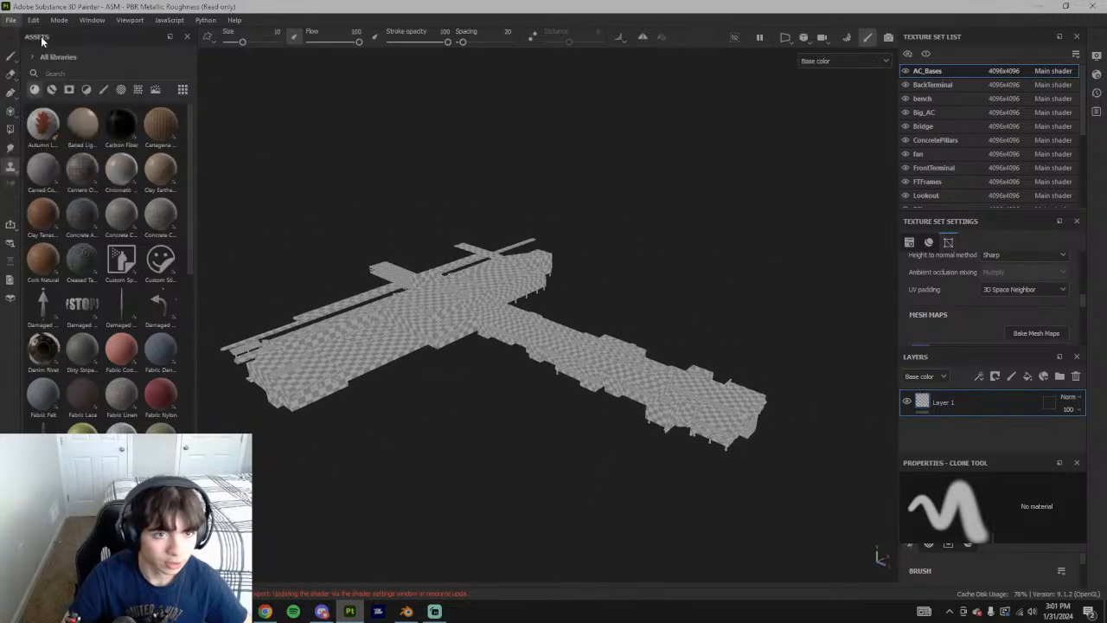
{"action": "left_click", "coordinate": [664, 176]}
{"action": "left_click", "coordinate": [540, 235]}
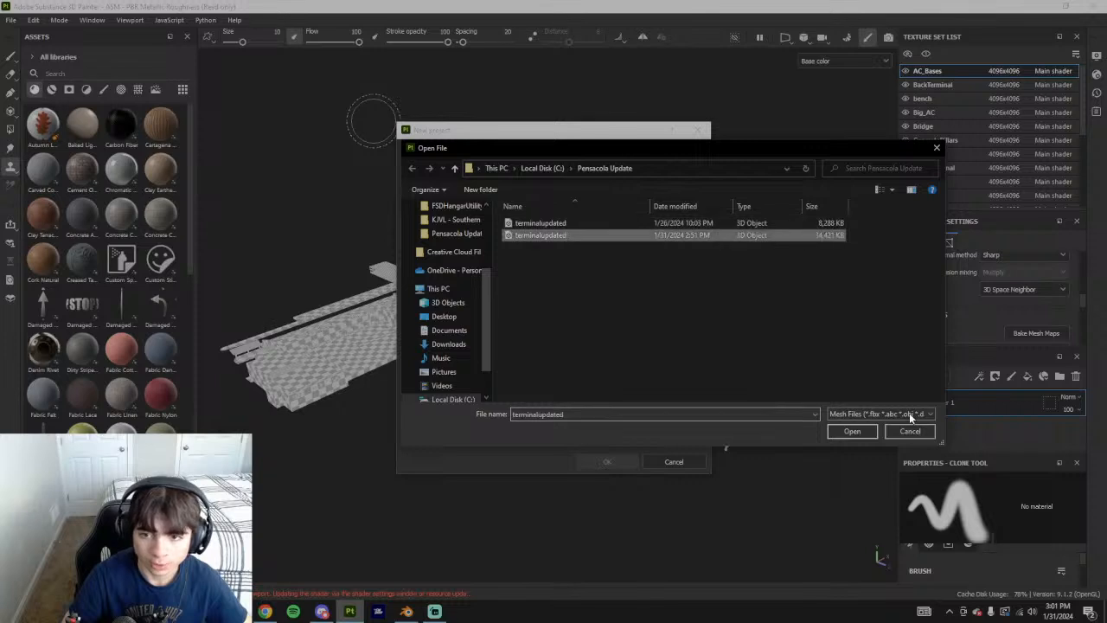
{"action": "left_click", "coordinate": [852, 431]}
{"action": "left_click", "coordinate": [505, 210]}
{"action": "left_click", "coordinate": [493, 283]}
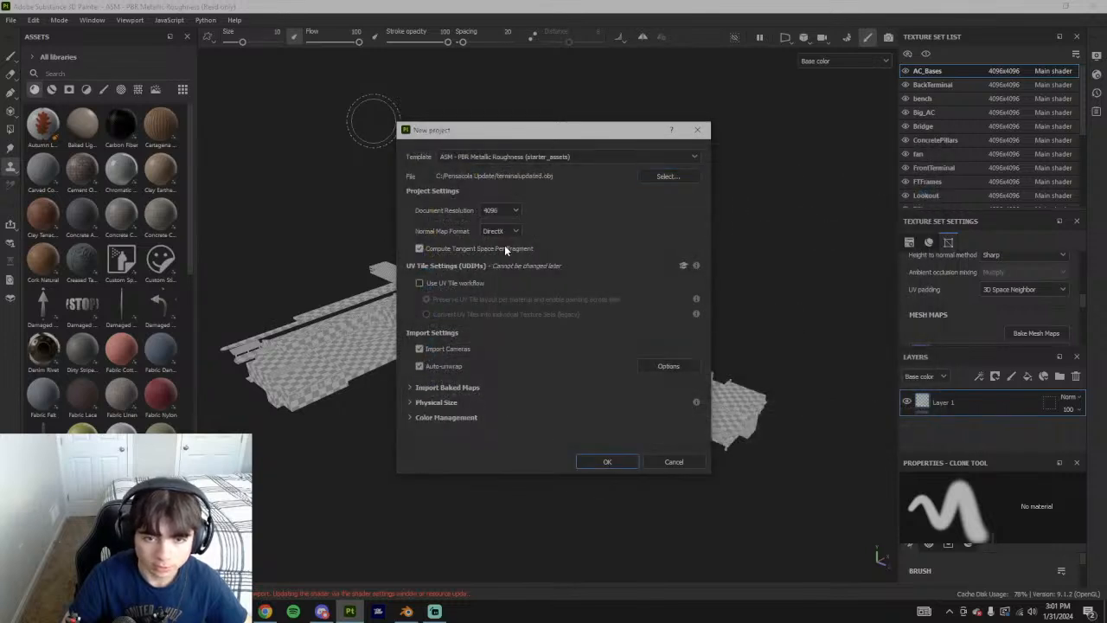
{"action": "left_click", "coordinate": [607, 462]}
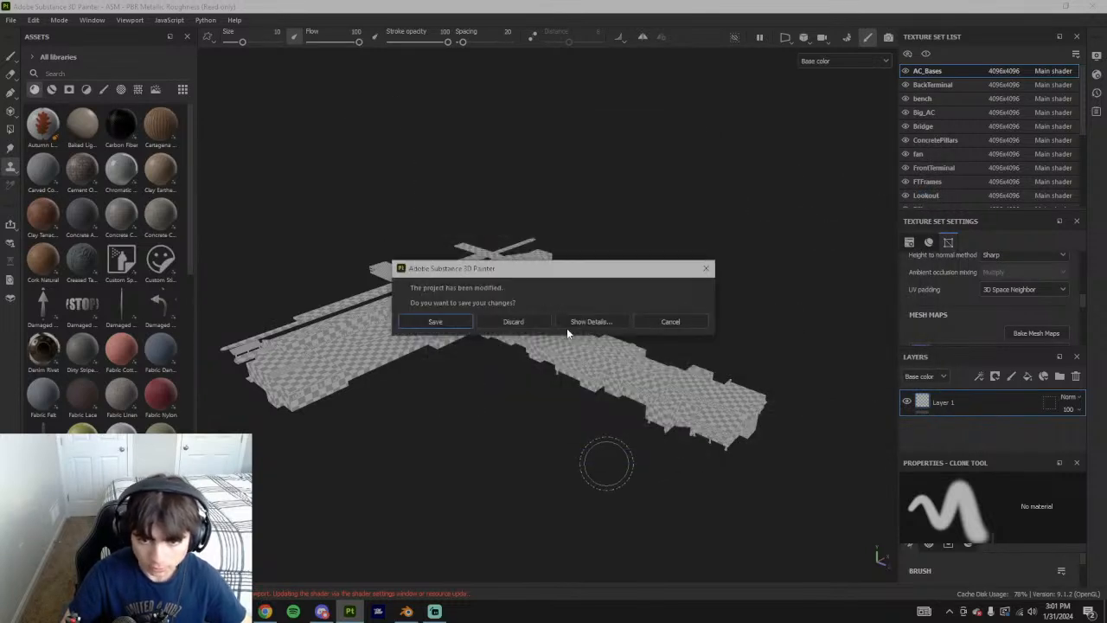
{"action": "left_click", "coordinate": [524, 323]}
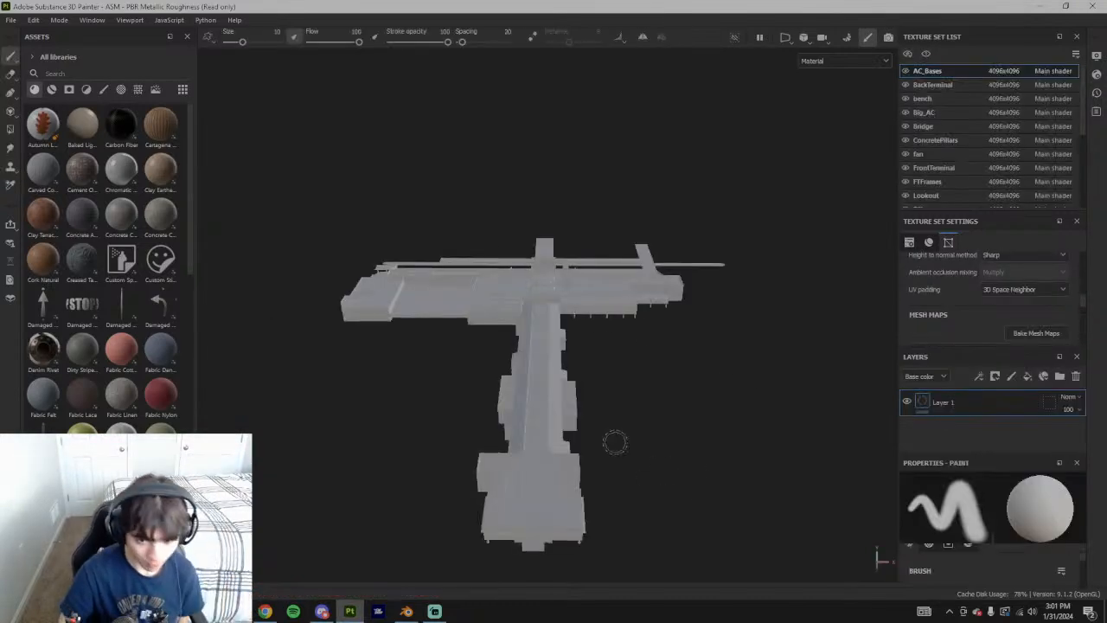
Enter baking mode, set the mesh map output size to 4096, and bake the mesh maps for the texture sets
{"action": "left_click", "coordinate": [1099, 61]}
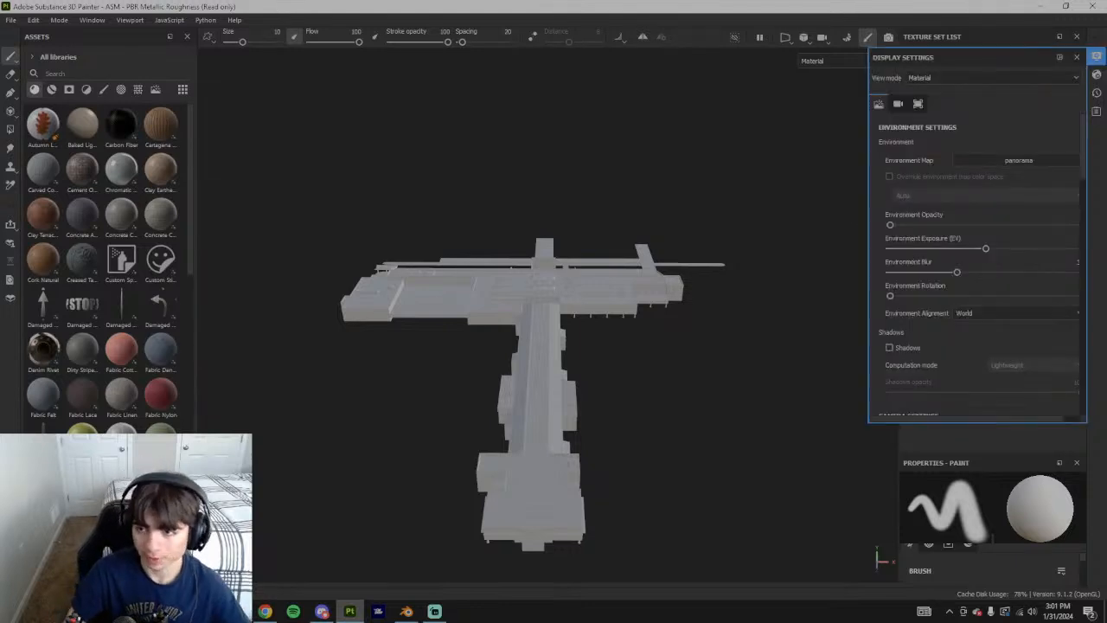
{"action": "left_click", "coordinate": [1096, 63]}
{"action": "scroll", "coordinate": [983, 321], "scroll_direction": "down", "scroll_amount": 3}
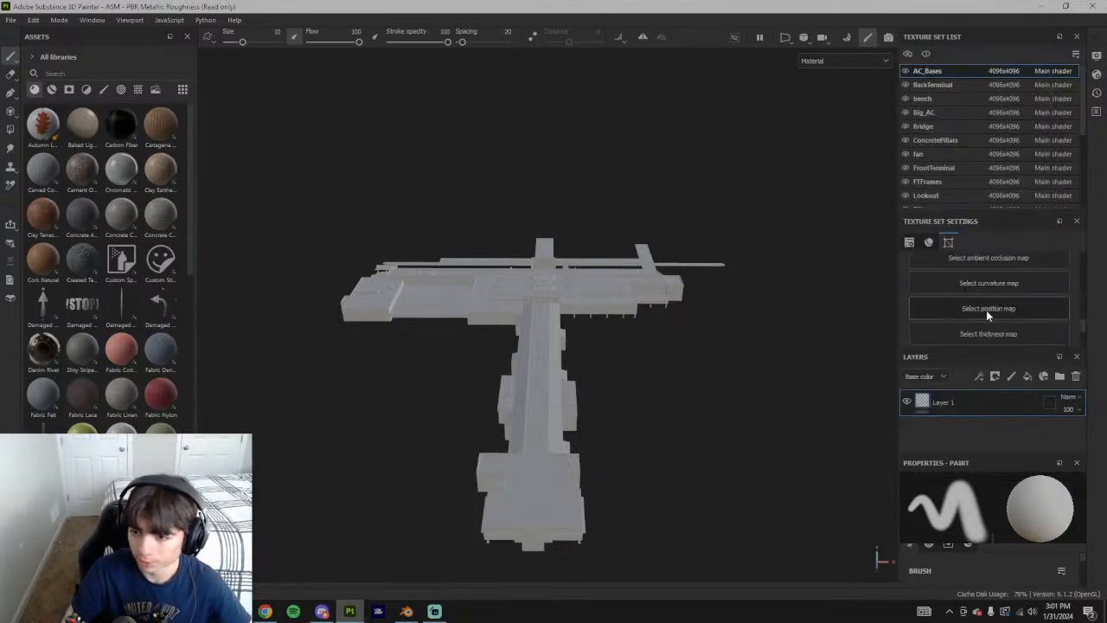
{"action": "left_click", "coordinate": [1036, 264]}
{"action": "left_click", "coordinate": [242, 74]}
{"action": "left_click", "coordinate": [238, 180]}
{"action": "left_click", "coordinate": [700, 556]}
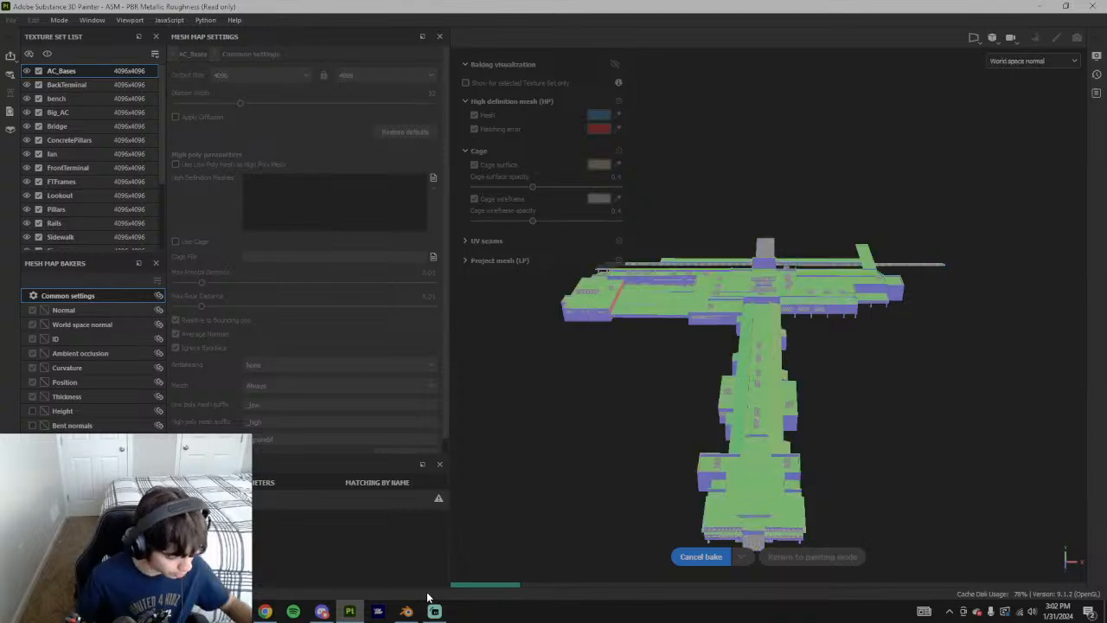
Switch to Chrome's Substance 3D Assets page and download the Smoothed Concrete material in SBSAR format
{"action": "left_click", "coordinate": [264, 611]}
{"action": "left_click", "coordinate": [92, 7]}
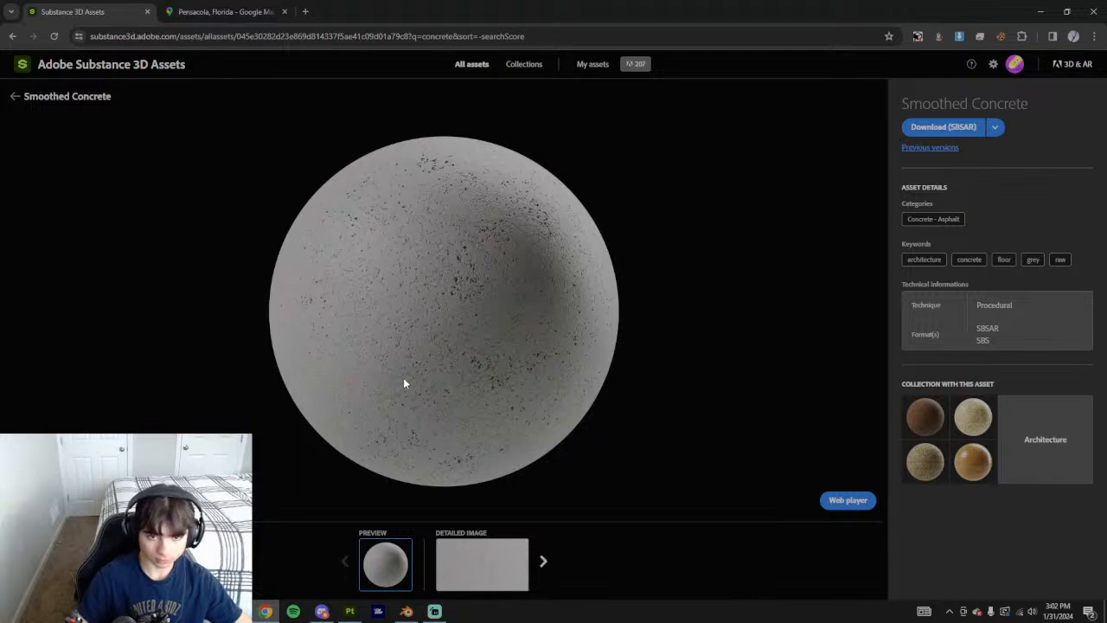
{"action": "left_click", "coordinate": [924, 129]}
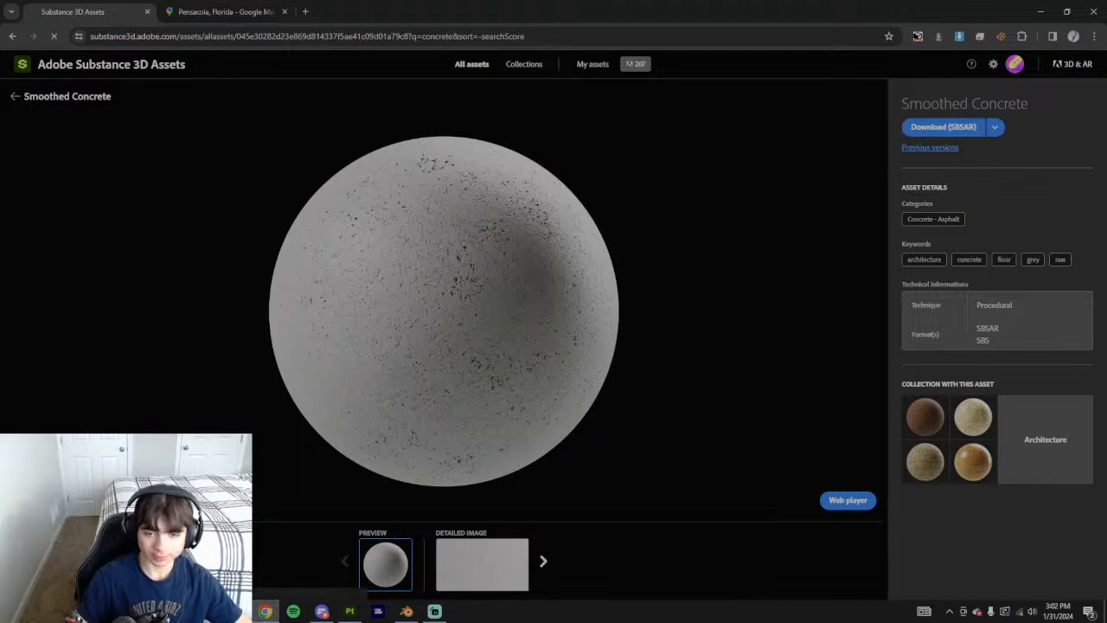
Browse the concrete search results, open the Grainy Concrete material, and preview its dark grey preset
{"action": "left_click", "coordinate": [15, 96]}
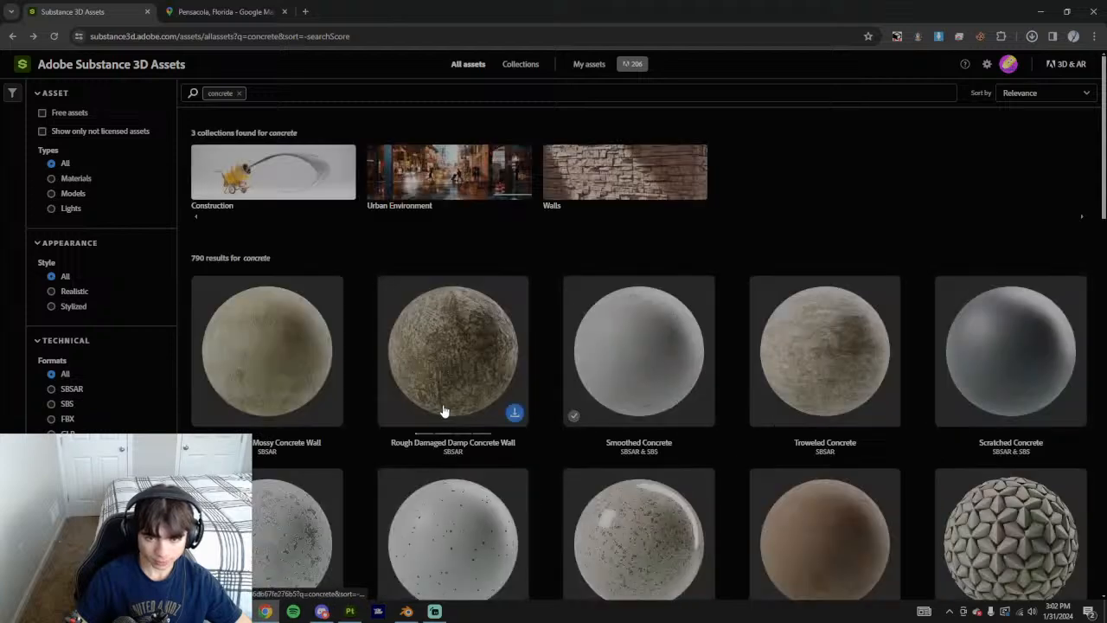
{"action": "scroll", "coordinate": [931, 351], "scroll_direction": "down", "scroll_amount": 2}
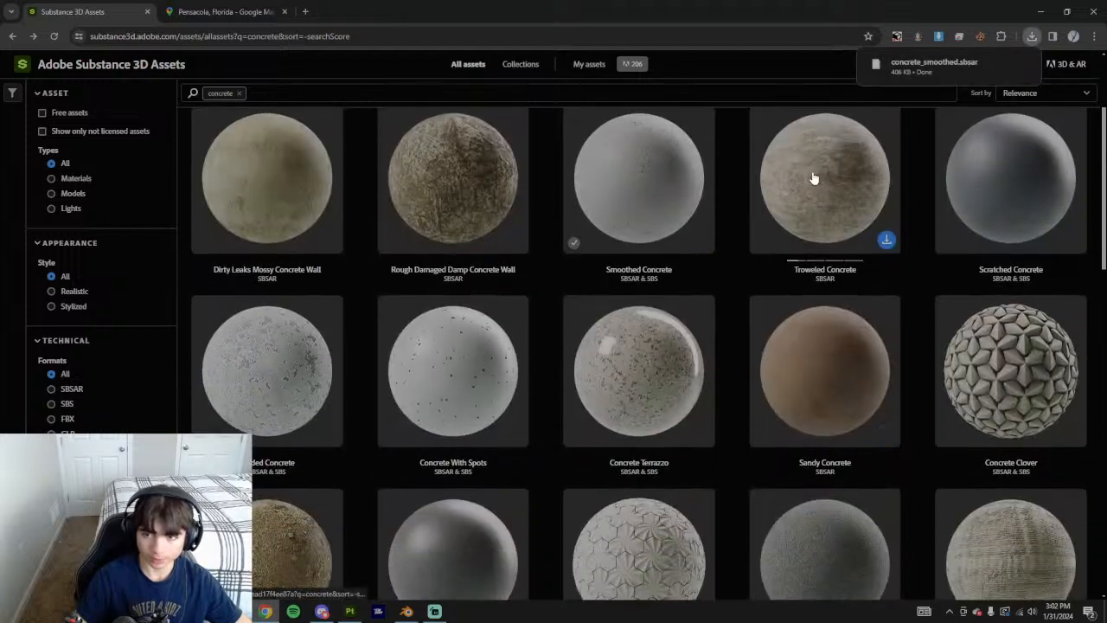
{"action": "left_click_drag", "start_coordinate": [813, 179], "coordinate": [602, 359]}
{"action": "scroll", "coordinate": [412, 477], "scroll_direction": "down", "scroll_amount": 2}
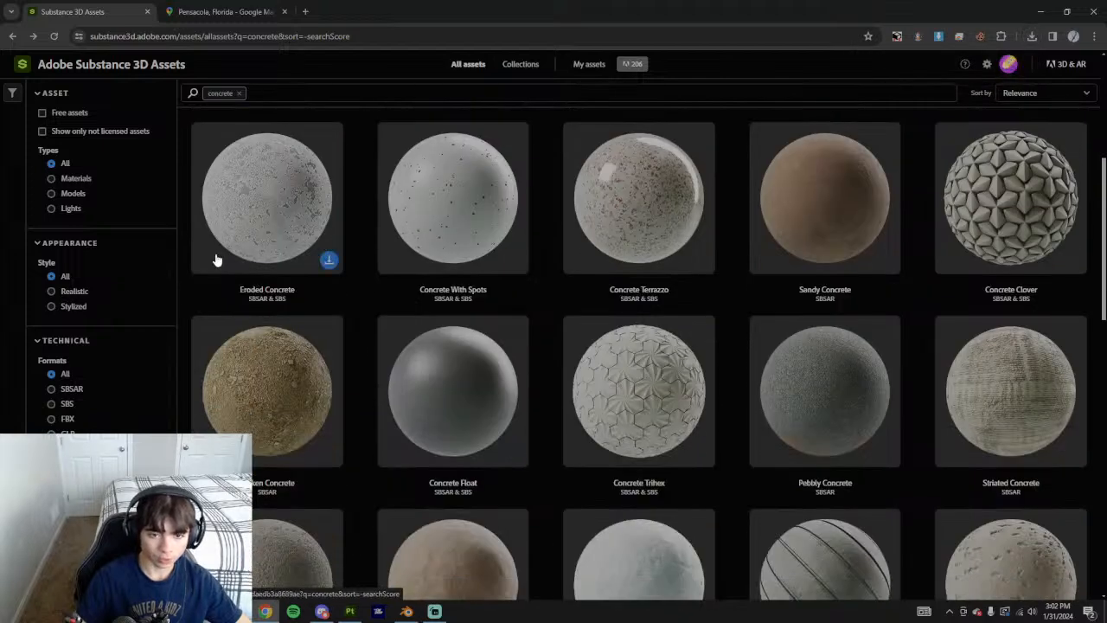
{"action": "scroll", "coordinate": [242, 285], "scroll_direction": "down", "scroll_amount": 3}
{"action": "scroll", "coordinate": [844, 535], "scroll_direction": "down", "scroll_amount": 2}
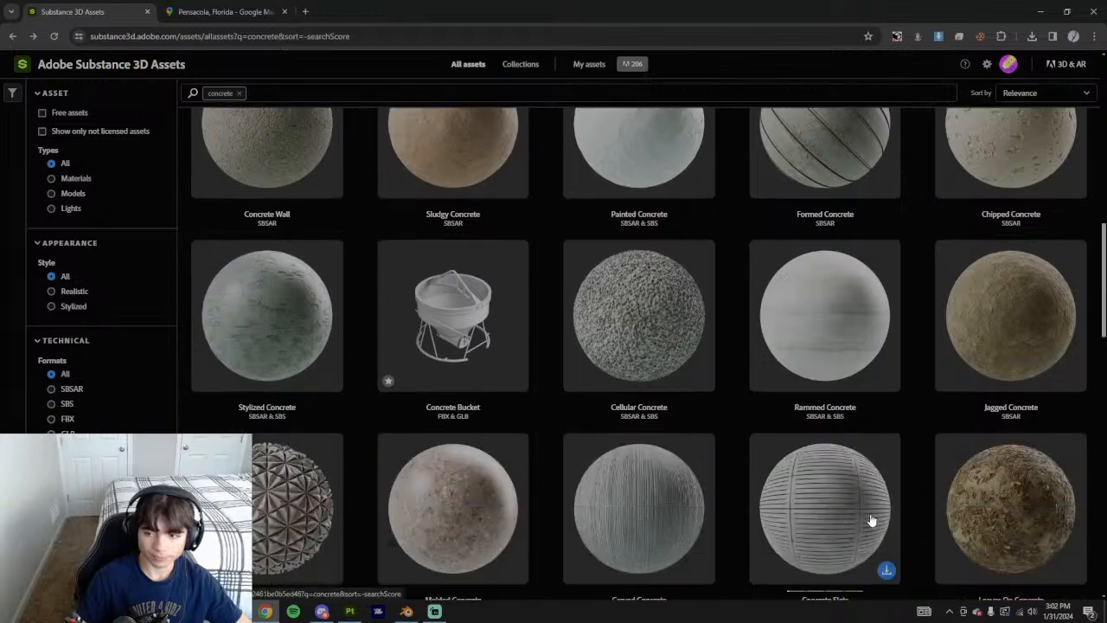
{"action": "scroll", "coordinate": [778, 545], "scroll_direction": "down", "scroll_amount": 4}
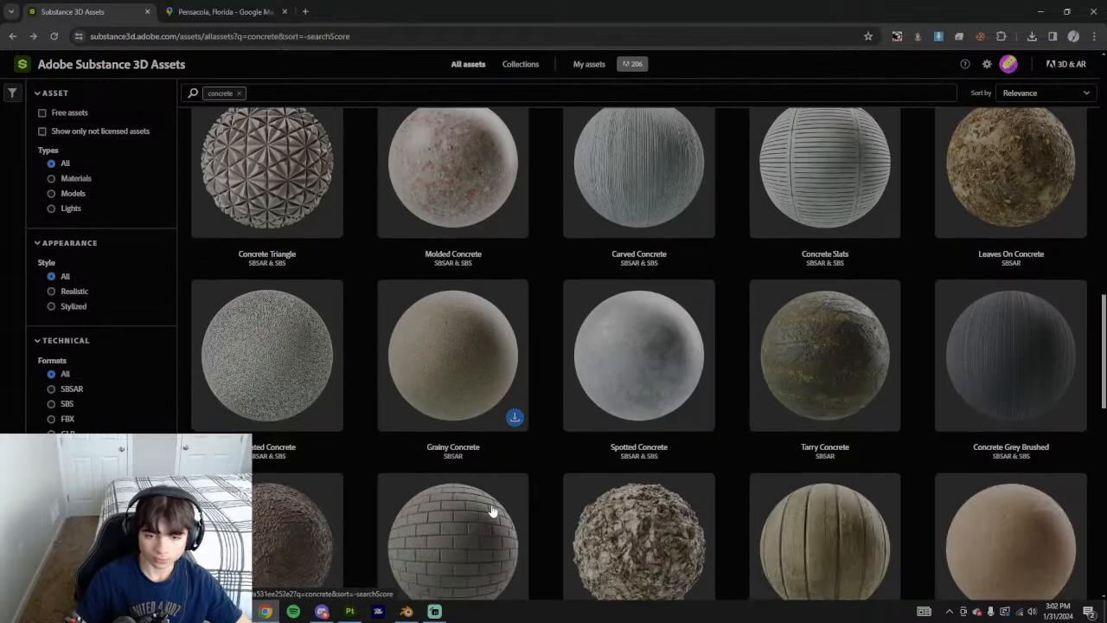
{"action": "left_click", "coordinate": [507, 376]}
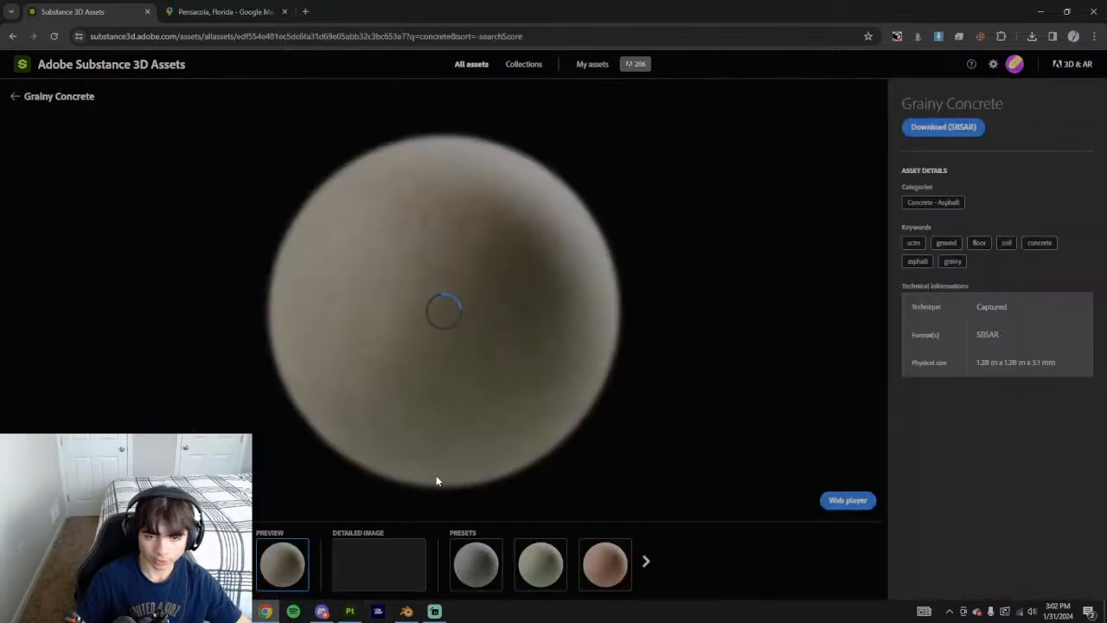
{"action": "left_click", "coordinate": [473, 566]}
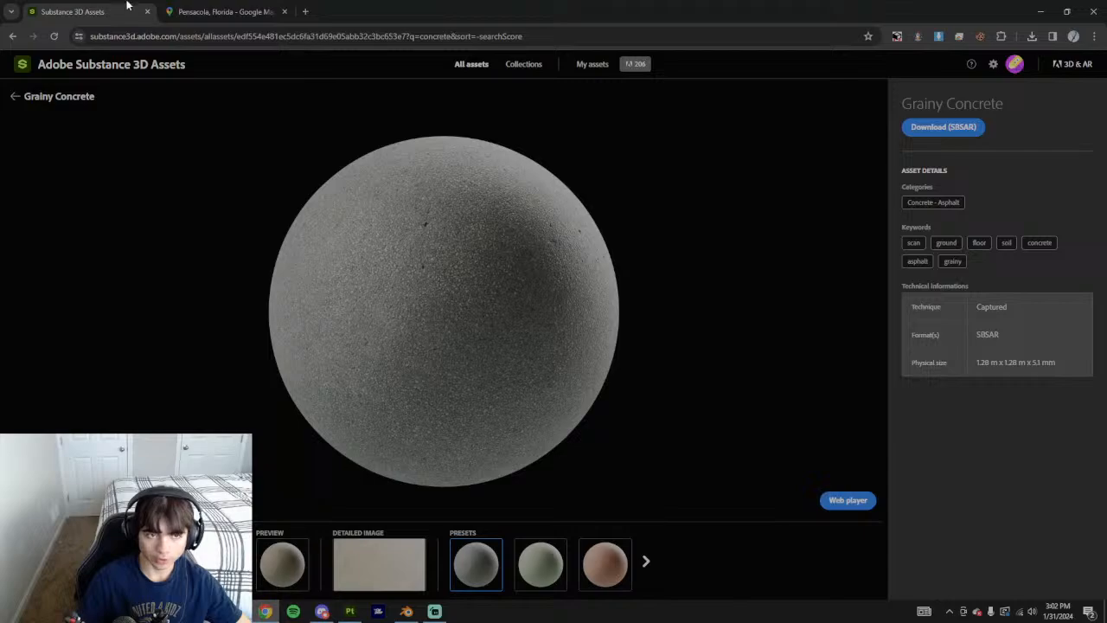
Examine the terminal's exterior wall in Street View and check the bake progress in Substance 3D Painter
{"action": "left_click", "coordinate": [202, 8]}
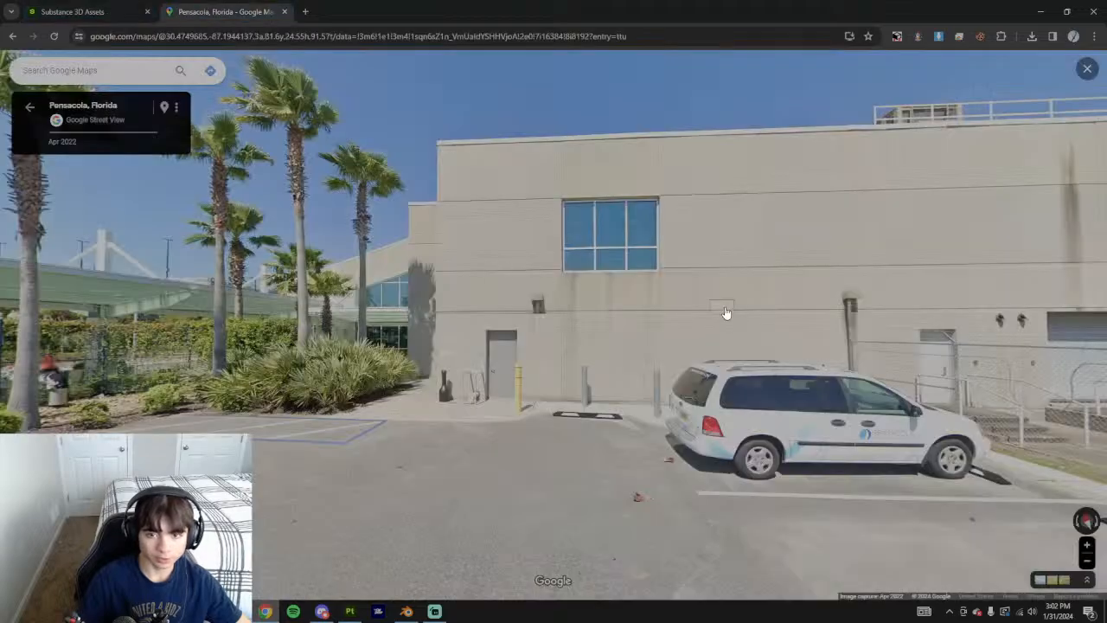
{"action": "left_click", "coordinate": [322, 611]}
{"action": "left_click", "coordinate": [321, 612]}
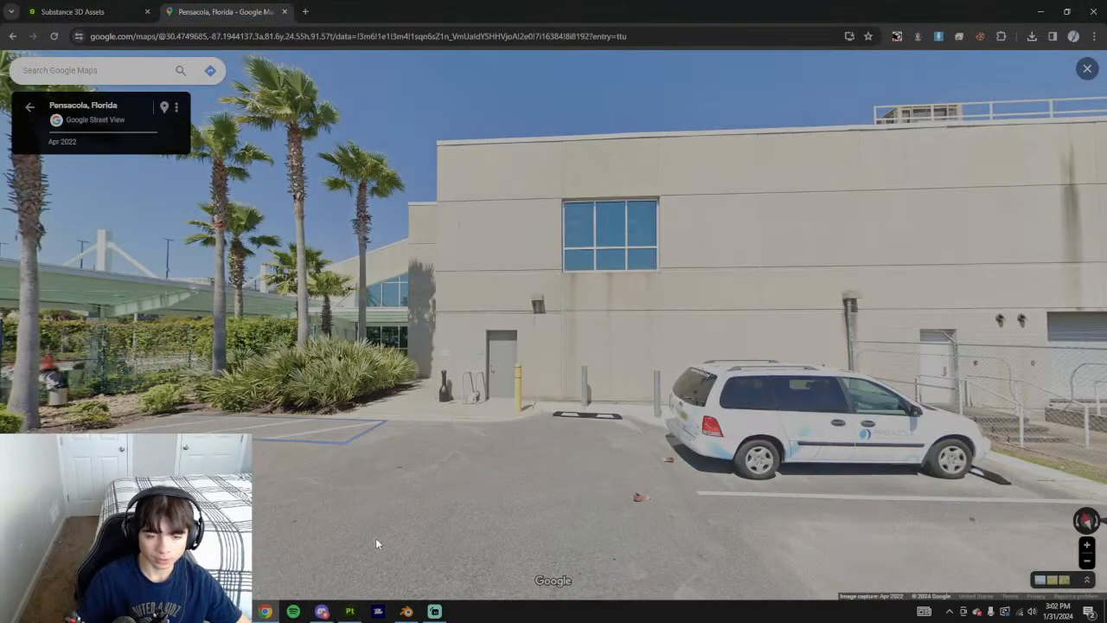
{"action": "left_click_drag", "start_coordinate": [583, 351], "coordinate": [425, 353]}
{"action": "left_click", "coordinate": [350, 612]}
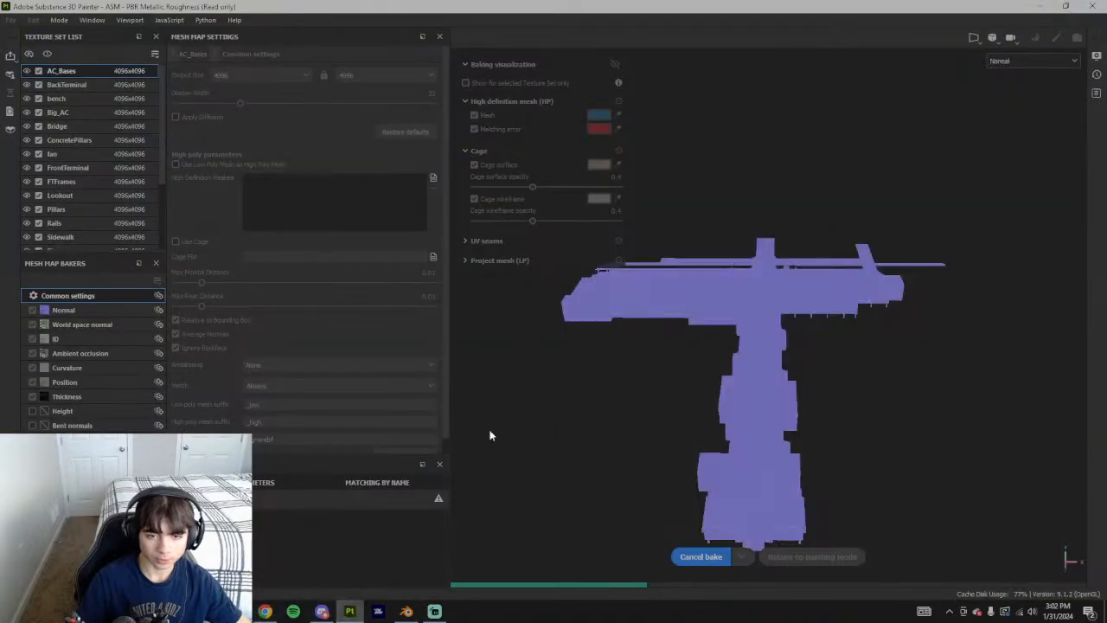
Return to Chrome and compare the terminal wall's panels and pavement in Street View with the Grainy Concrete preview
{"action": "left_click", "coordinate": [264, 612]}
{"action": "scroll", "coordinate": [428, 293], "scroll_direction": "up", "scroll_amount": 5}
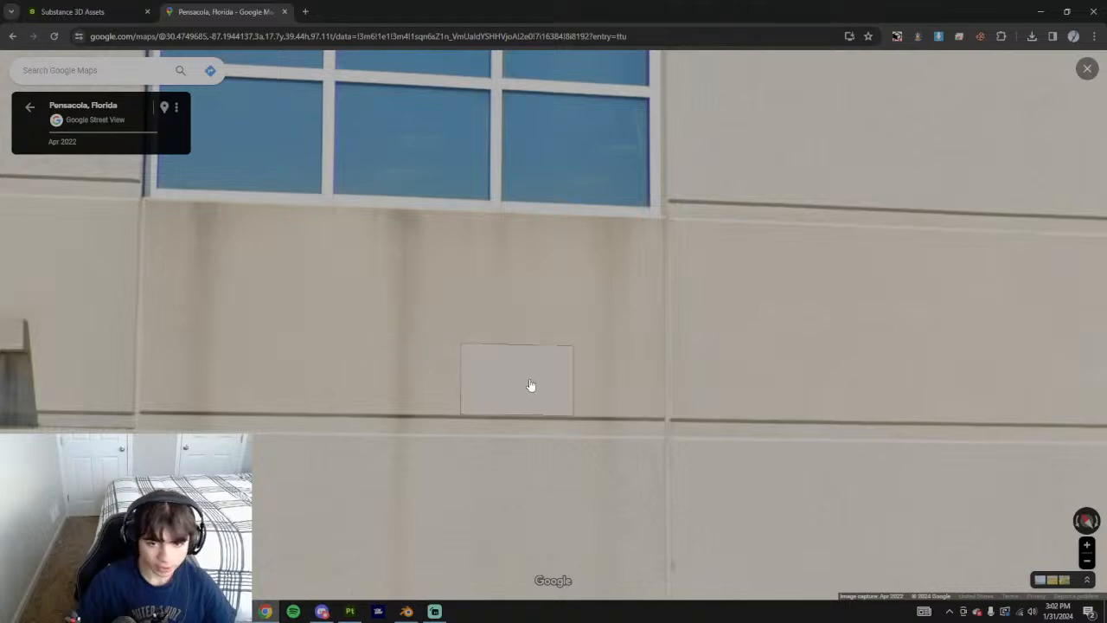
{"action": "scroll", "coordinate": [545, 511], "scroll_direction": "down", "scroll_amount": 5}
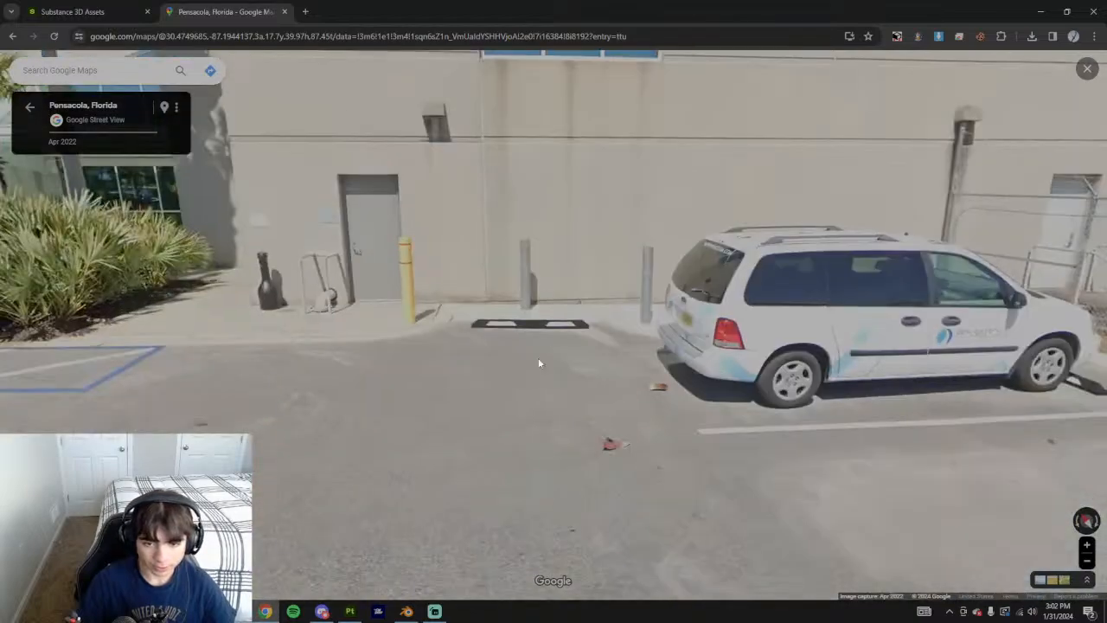
{"action": "scroll", "coordinate": [522, 450], "scroll_direction": "down", "scroll_amount": 3}
{"action": "mouse_move", "coordinate": [522, 451]}
{"action": "left_mouse_down"}
{"action": "mouse_move", "coordinate": [578, 242]}
{"action": "mouse_move", "coordinate": [562, 169]}
{"action": "mouse_move", "coordinate": [504, 448]}
{"action": "left_mouse_up"}
{"action": "left_click_drag", "start_coordinate": [400, 363], "coordinate": [495, 347]}
{"action": "left_click", "coordinate": [104, 18]}
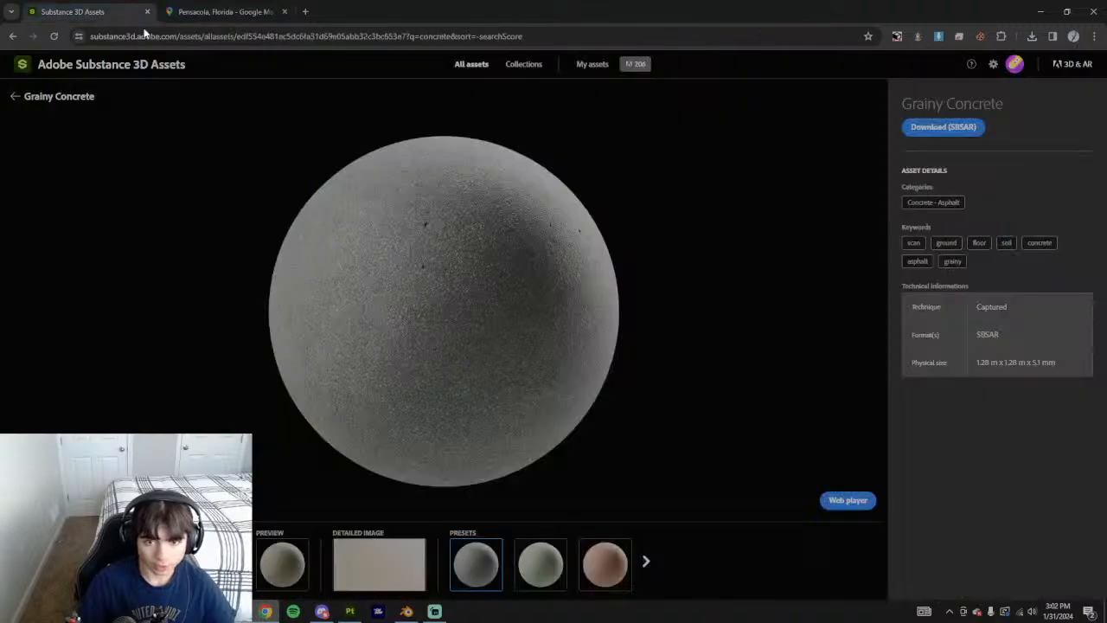
{"action": "left_click", "coordinate": [258, 6]}
{"action": "left_click_drag", "start_coordinate": [631, 216], "coordinate": [447, 452]}
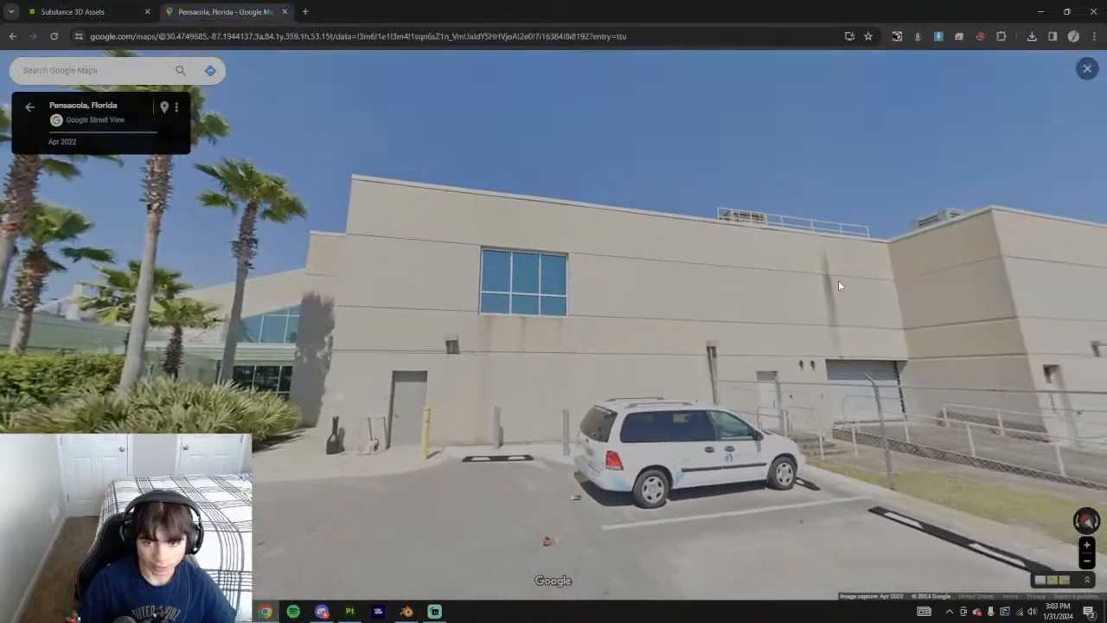
{"action": "scroll", "coordinate": [594, 265], "scroll_direction": "up", "scroll_amount": 3}
{"action": "scroll", "coordinate": [692, 235], "scroll_direction": "up", "scroll_amount": 3}
{"action": "scroll", "coordinate": [700, 302], "scroll_direction": "down", "scroll_amount": 6}
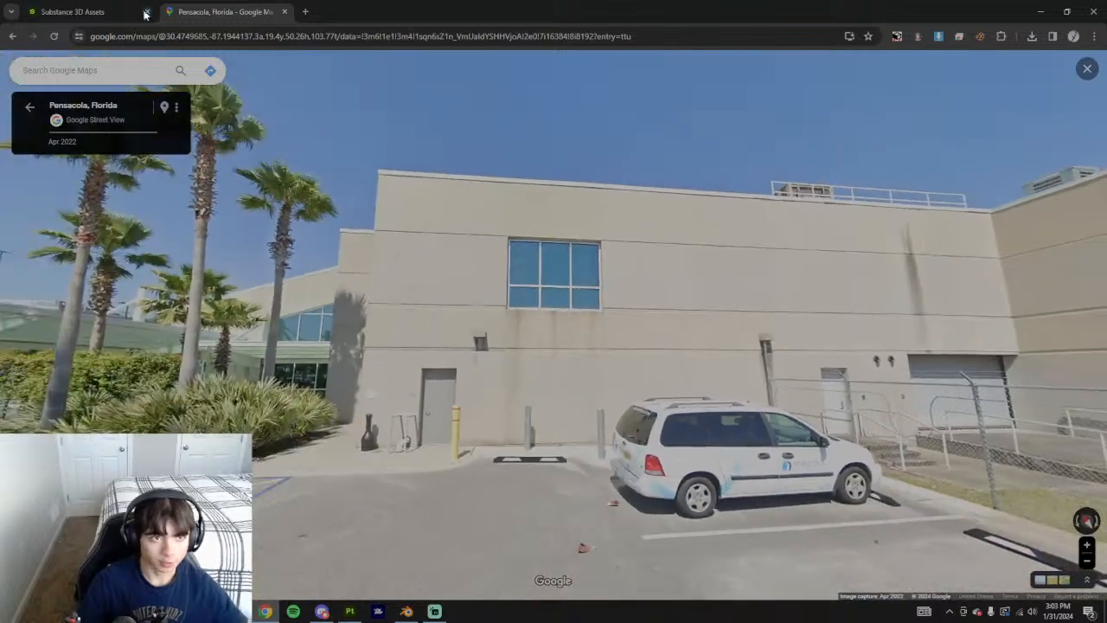
Reopen Smoothed Concrete from the concrete results, inspect the Street View window wall, and display the material's detailed image
{"action": "left_click", "coordinate": [86, 11]}
{"action": "left_click", "coordinate": [14, 96]}
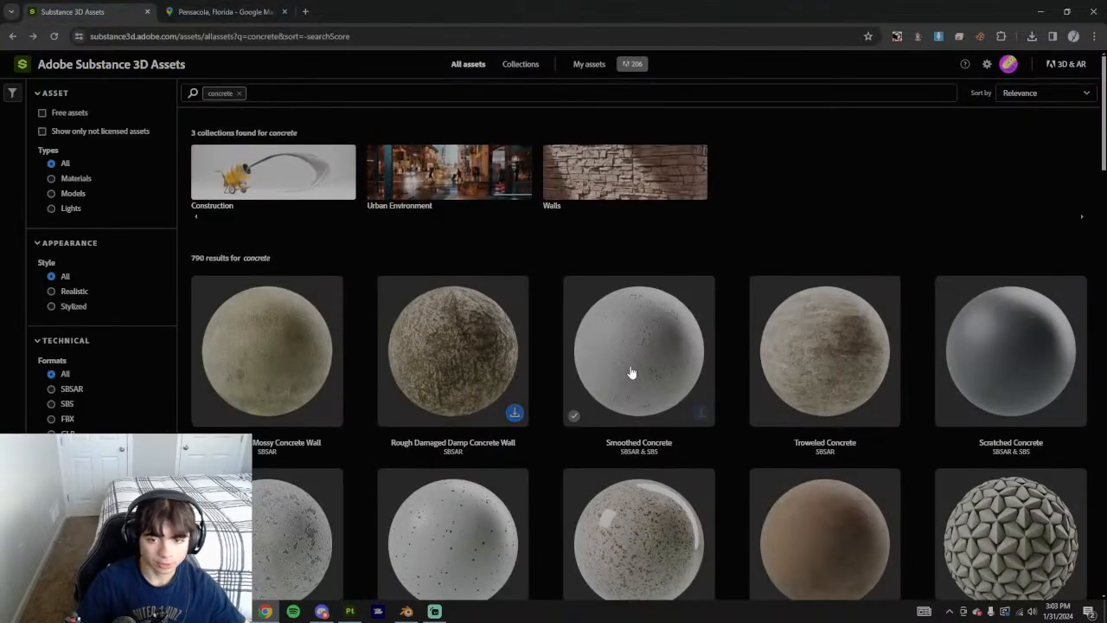
{"action": "left_click", "coordinate": [602, 389]}
{"action": "left_click", "coordinate": [224, 11]}
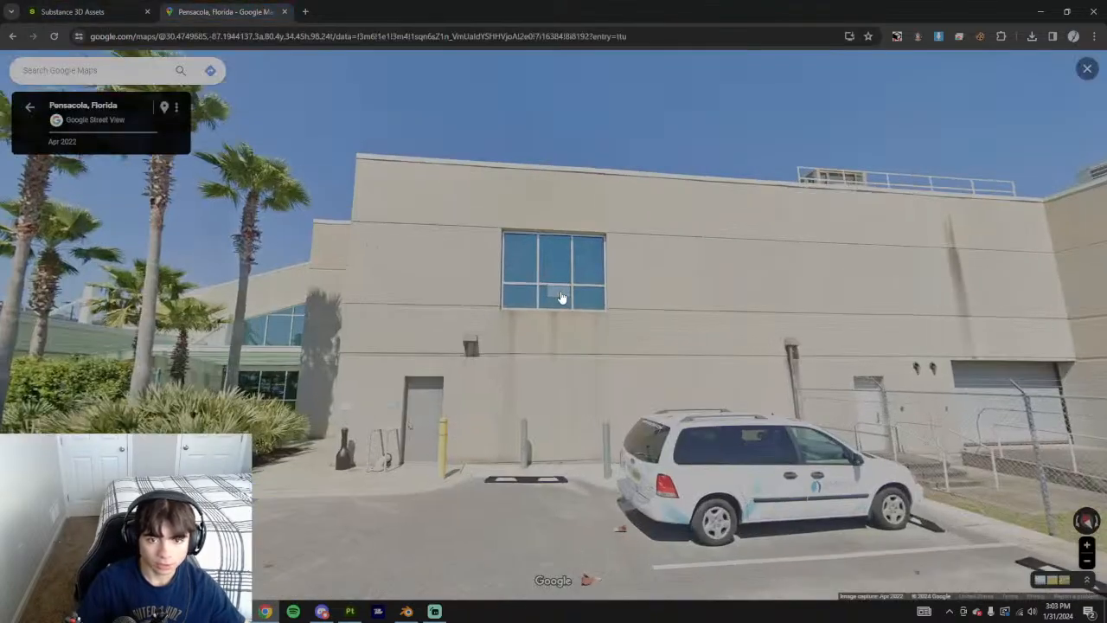
{"action": "scroll", "coordinate": [705, 216], "scroll_direction": "up", "scroll_amount": 5}
{"action": "scroll", "coordinate": [705, 216], "scroll_direction": "up", "scroll_amount": 2}
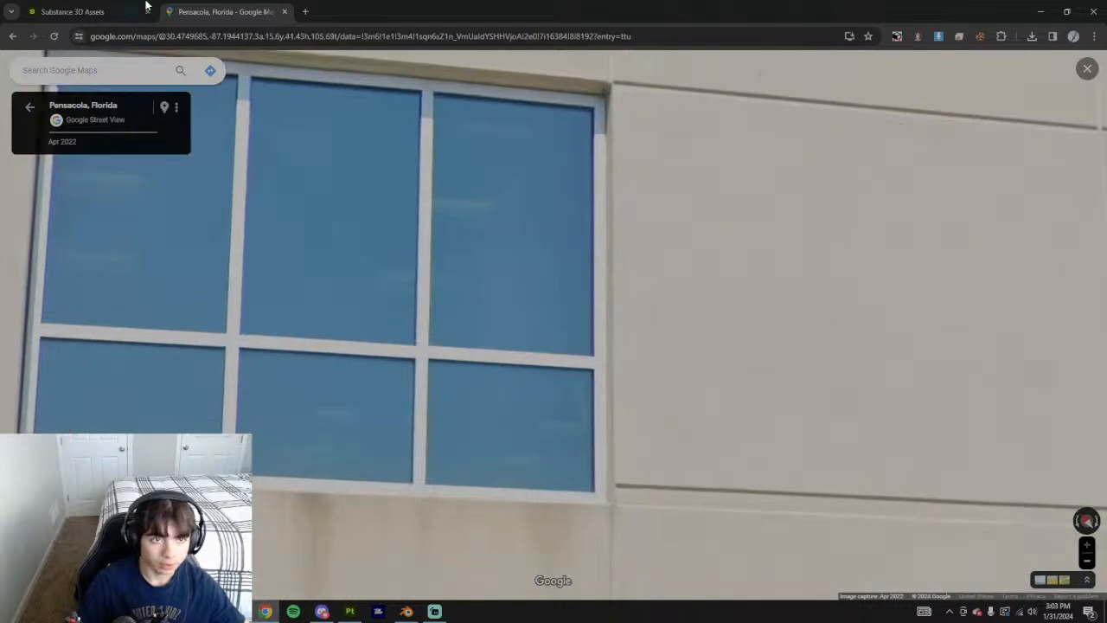
{"action": "left_click", "coordinate": [86, 12]}
{"action": "left_click", "coordinate": [500, 584]}
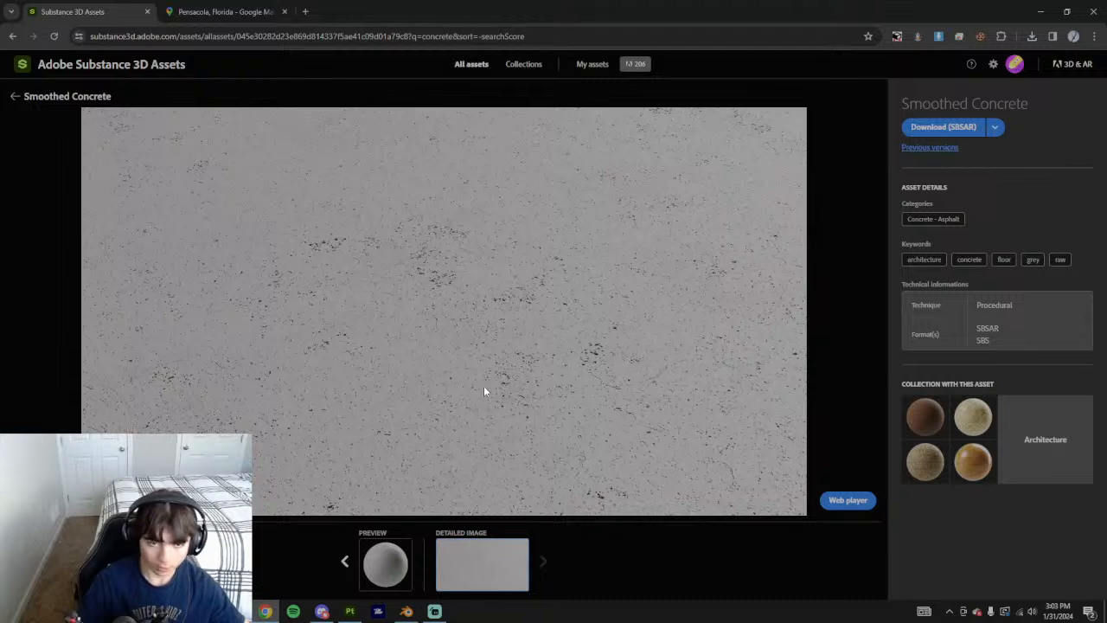
Compare the Street View wall panels up close and from afar with the detailed image of Smoothed Concrete
{"action": "left_click", "coordinate": [227, 11]}
{"action": "scroll", "coordinate": [130, 173], "scroll_direction": "up", "scroll_amount": 2}
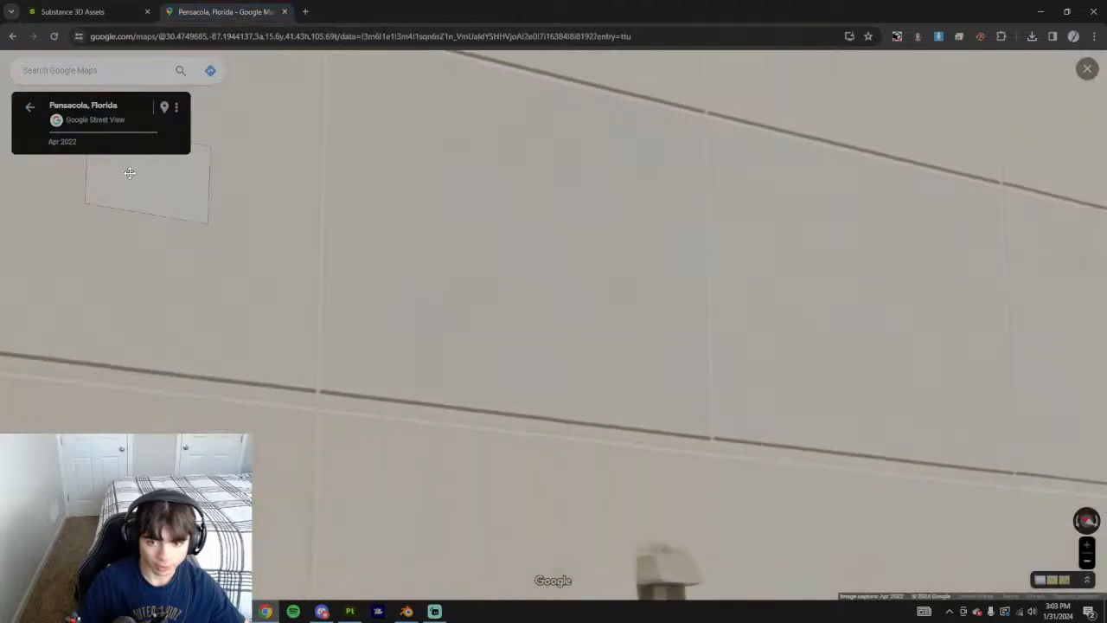
{"action": "scroll", "coordinate": [726, 423], "scroll_direction": "down", "scroll_amount": 4}
{"action": "left_click_drag", "start_coordinate": [1001, 329], "coordinate": [486, 289]}
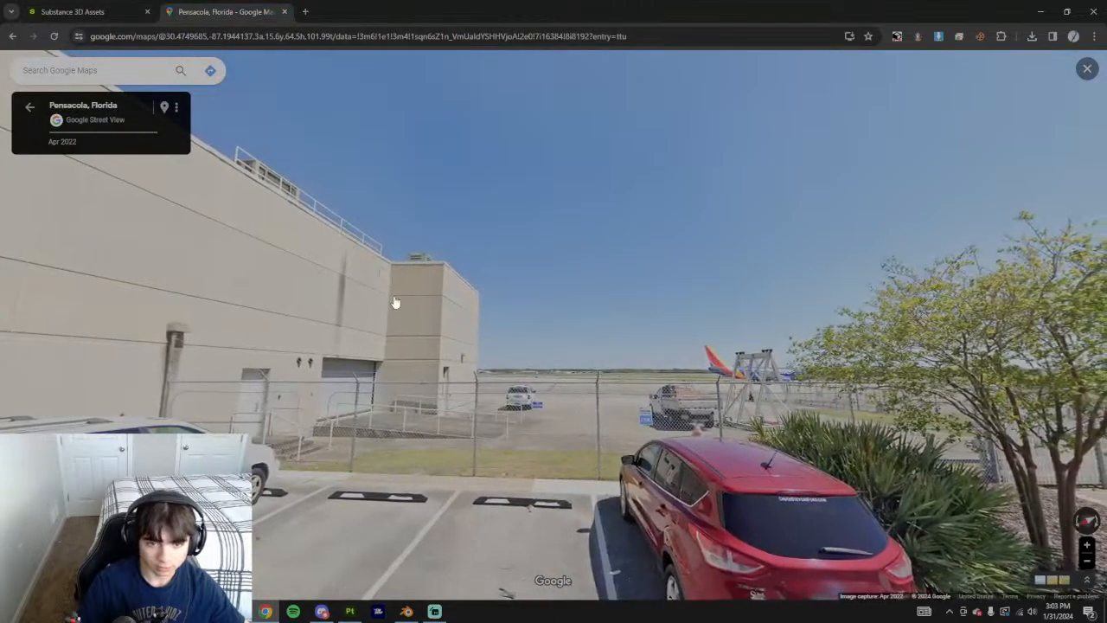
{"action": "left_click", "coordinate": [497, 450]}
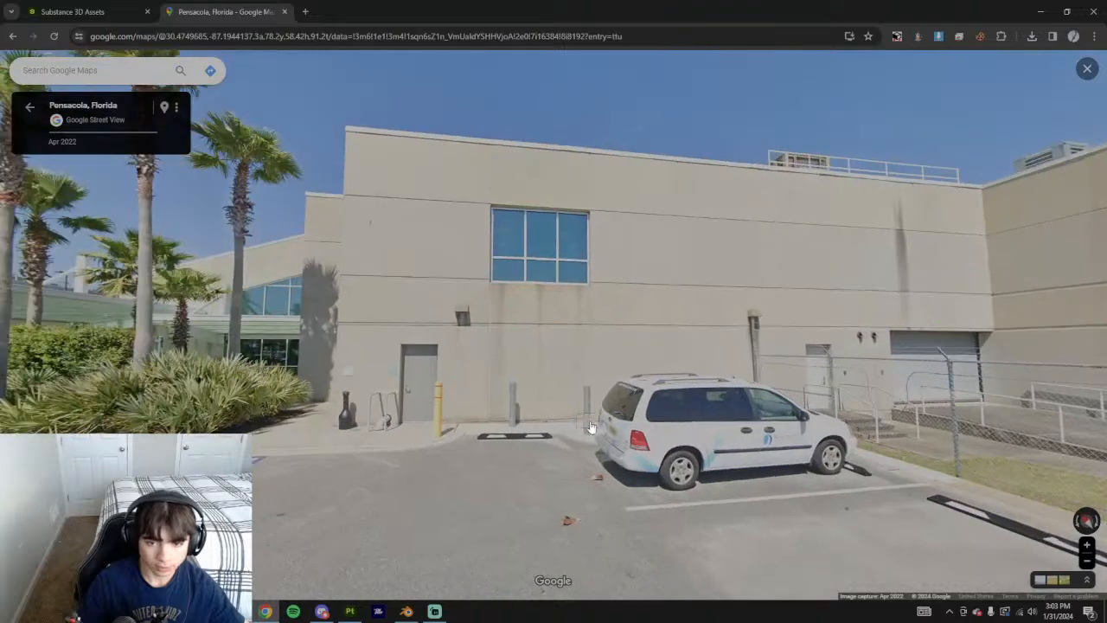
{"action": "scroll", "coordinate": [592, 427], "scroll_direction": "up", "scroll_amount": 2}
{"action": "left_click", "coordinate": [52, 9]}
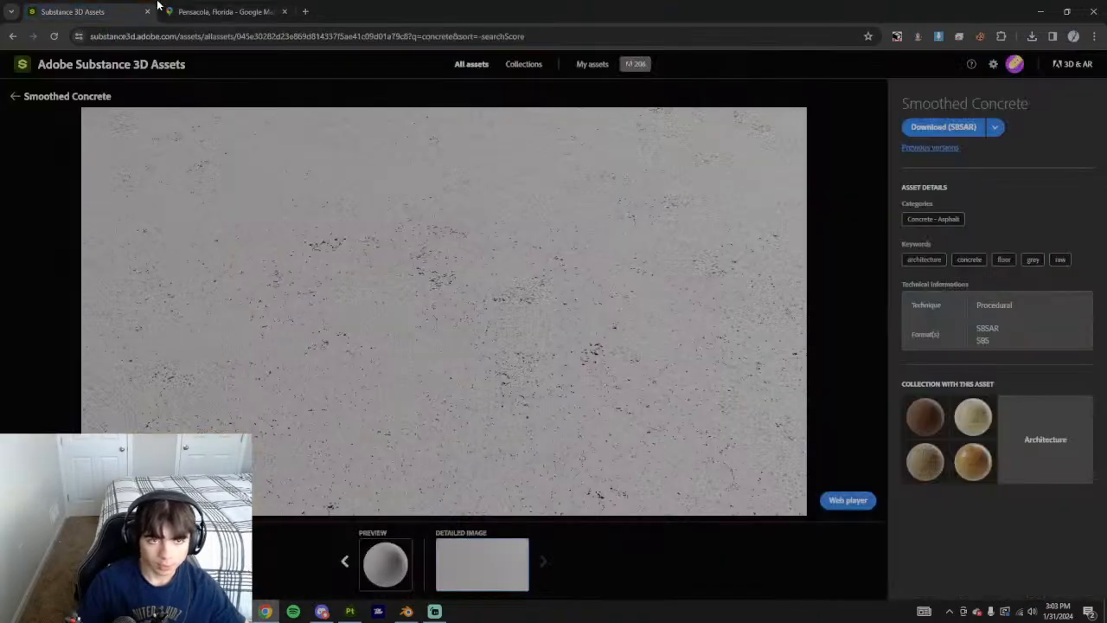
{"action": "left_click", "coordinate": [208, 11]}
{"action": "scroll", "coordinate": [395, 329], "scroll_direction": "up", "scroll_amount": 3}
{"action": "scroll", "coordinate": [533, 387], "scroll_direction": "down", "scroll_amount": 3}
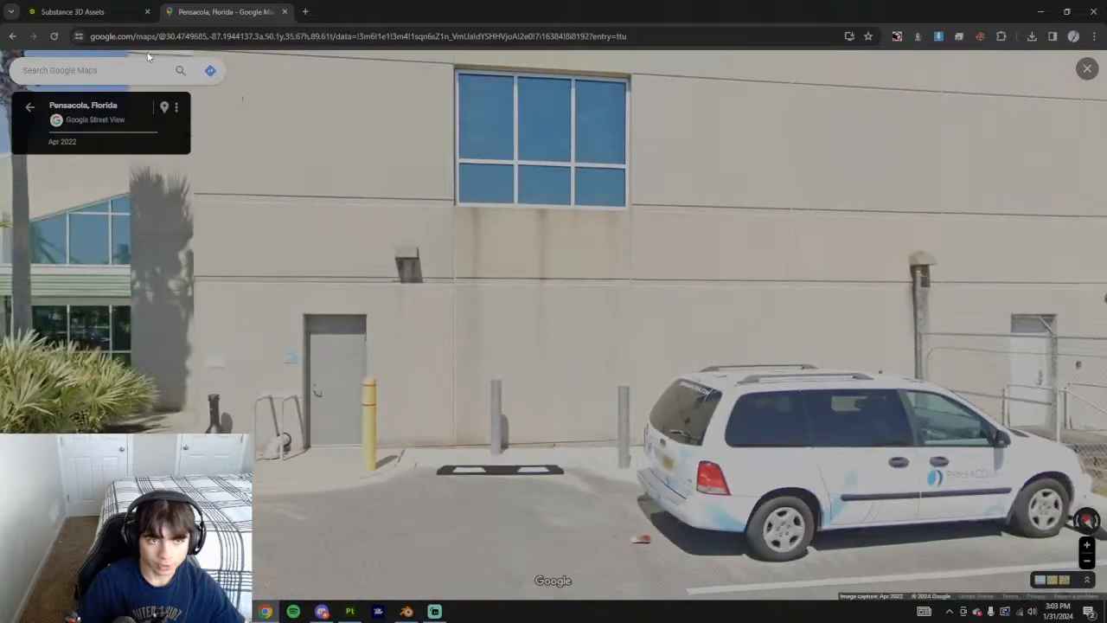
{"action": "left_click", "coordinate": [79, 15]}
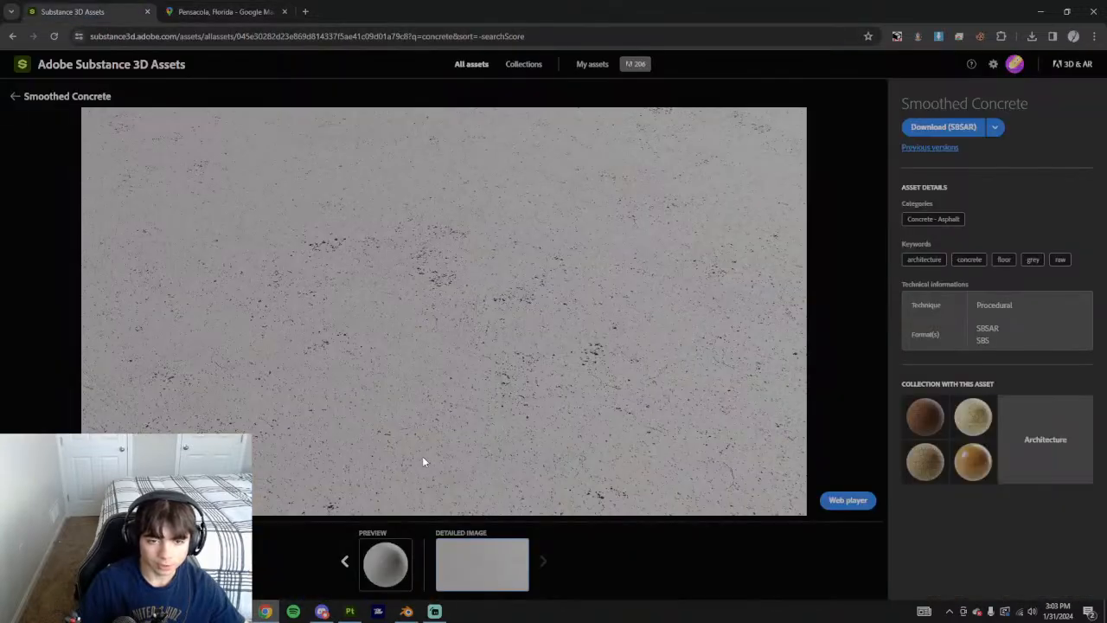
Check the mesh map baking progress in Substance 3D Painter and return to the Substance 3D Assets page in Chrome
{"action": "left_click", "coordinate": [407, 612]}
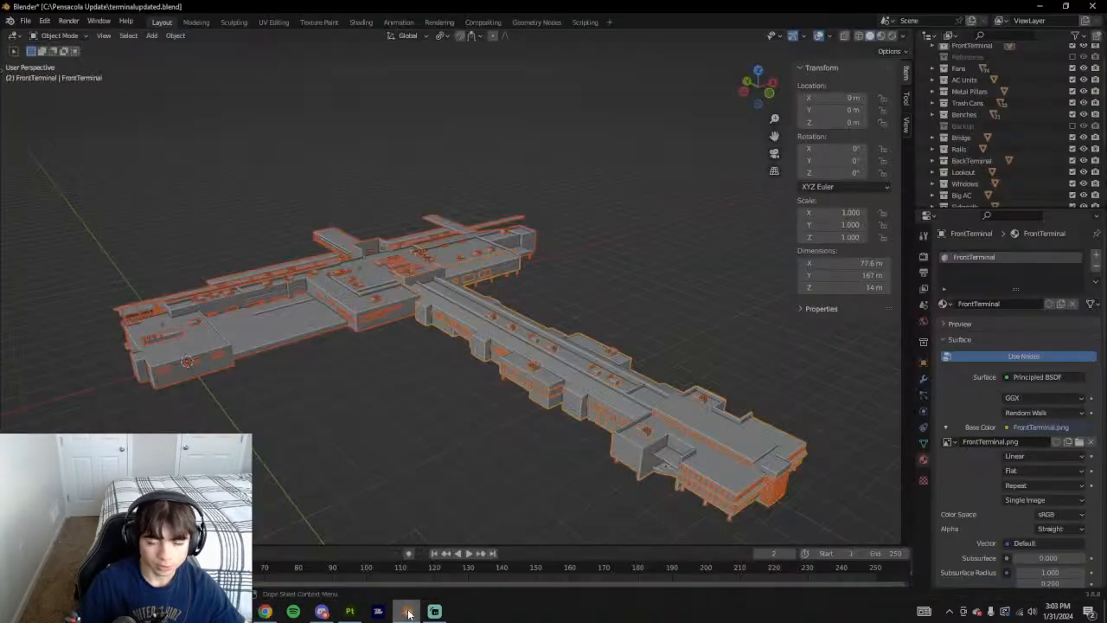
{"action": "left_click", "coordinate": [349, 612]}
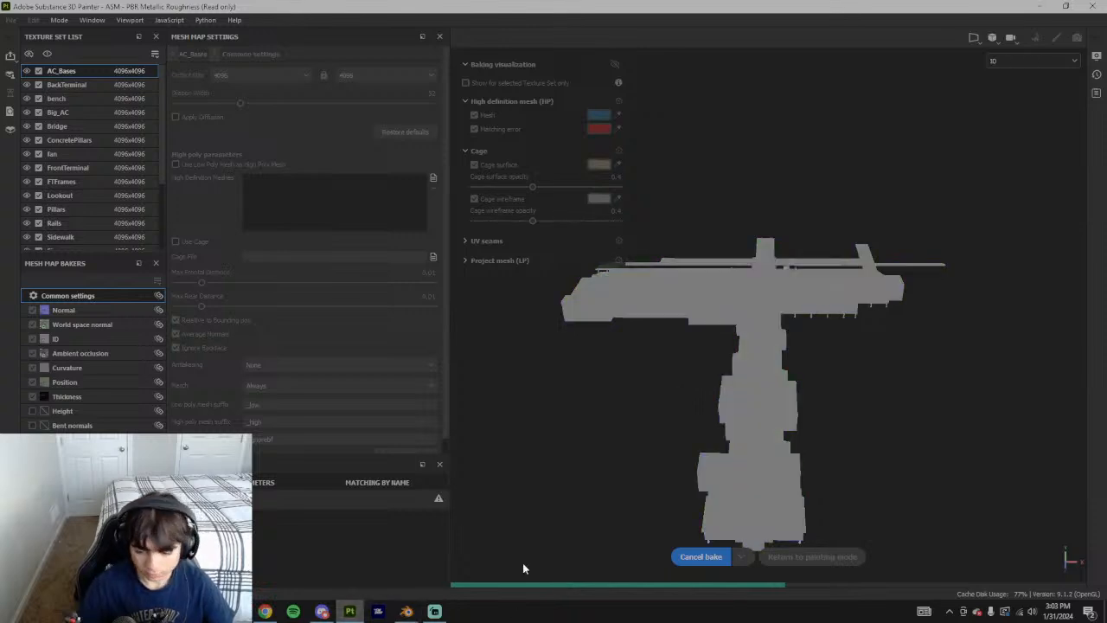
{"action": "left_click", "coordinate": [273, 612]}
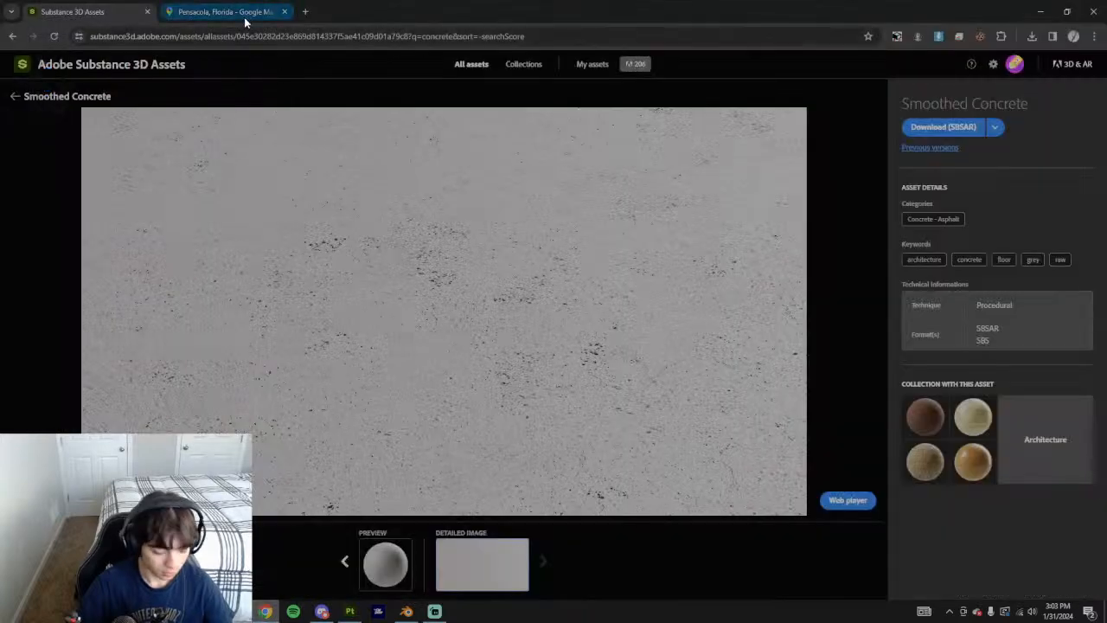
Return to the concrete search results and compare the listed materials with the terminal's window wall in Street View
{"action": "left_click", "coordinate": [14, 96]}
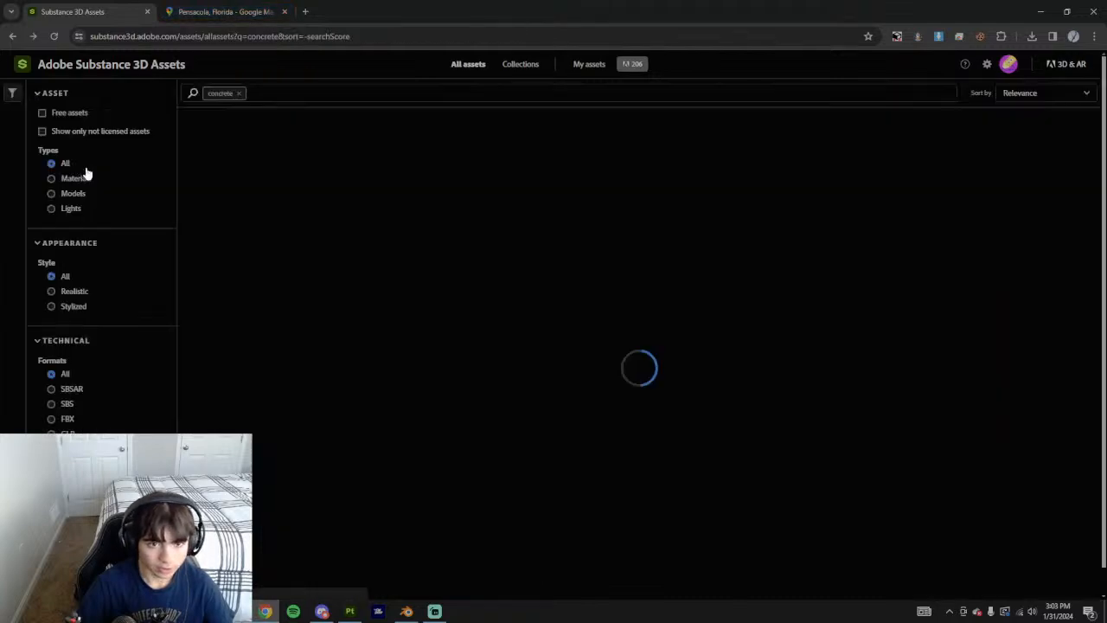
{"action": "left_click", "coordinate": [663, 383]}
{"action": "left_click", "coordinate": [13, 96]}
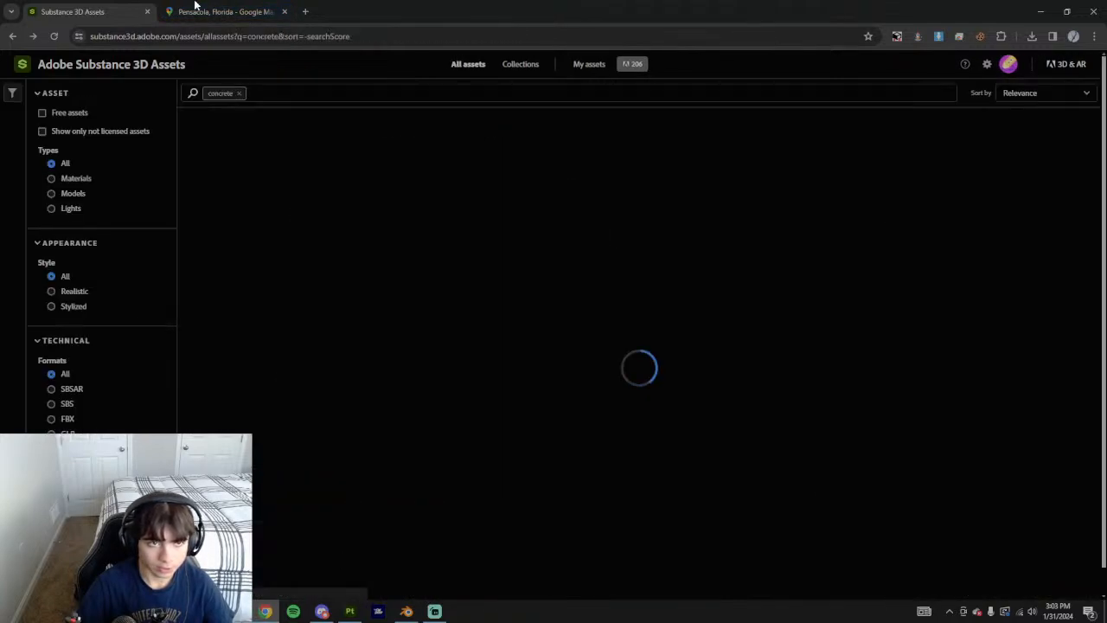
{"action": "left_click", "coordinate": [223, 11]}
{"action": "left_click_drag", "start_coordinate": [635, 226], "coordinate": [511, 432]}
{"action": "left_click", "coordinate": [90, 15]}
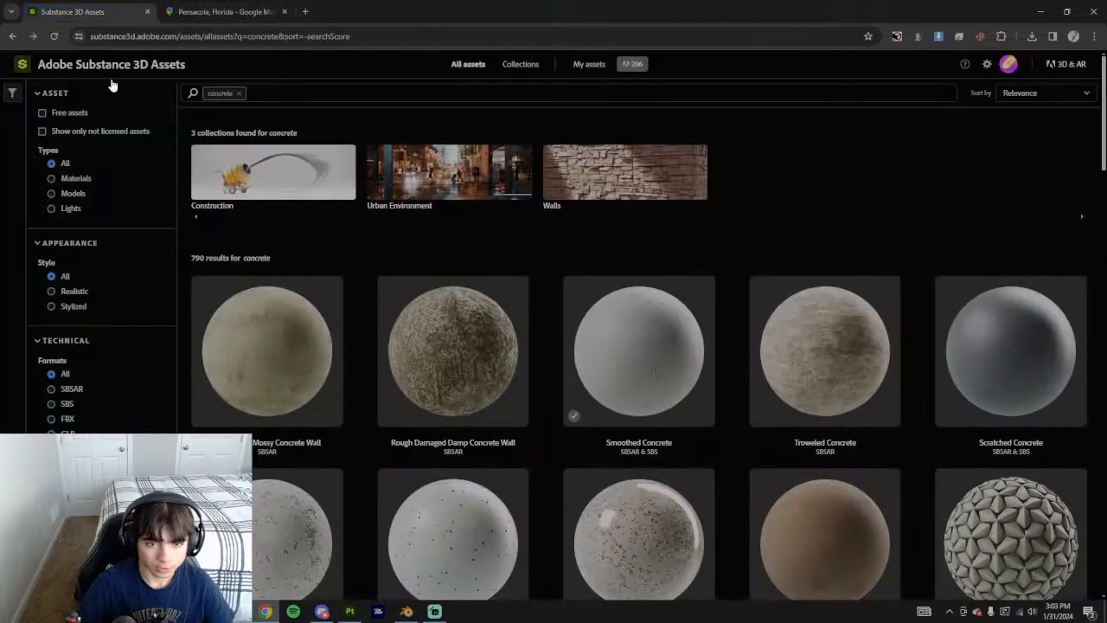
{"action": "scroll", "coordinate": [435, 455], "scroll_direction": "down", "scroll_amount": 3}
{"action": "left_click", "coordinate": [257, 10]}
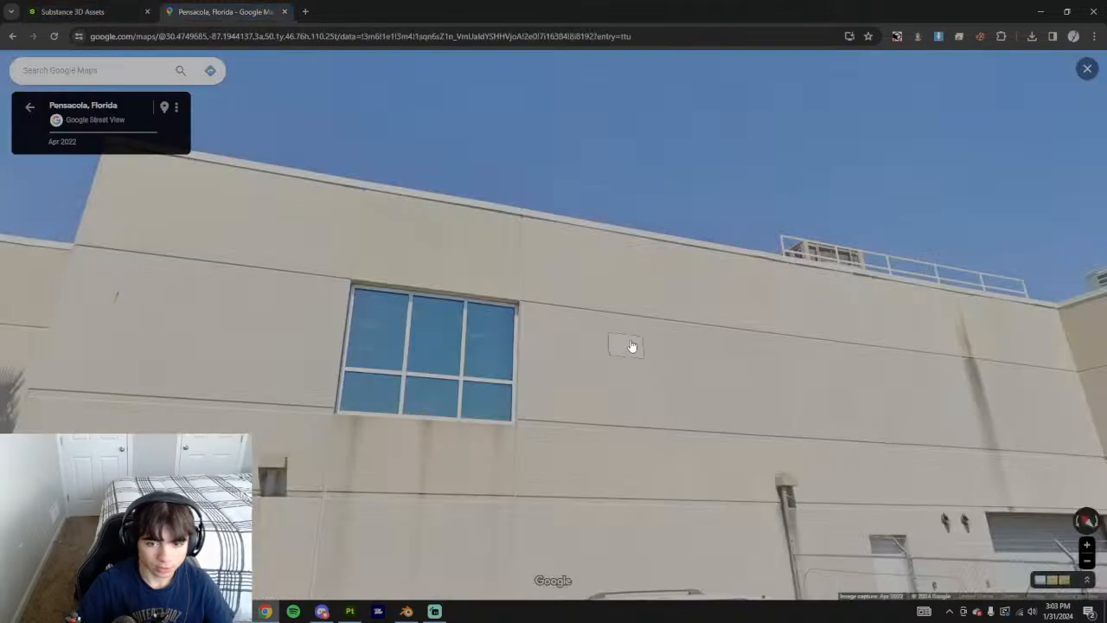
{"action": "left_click", "coordinate": [86, 11]}
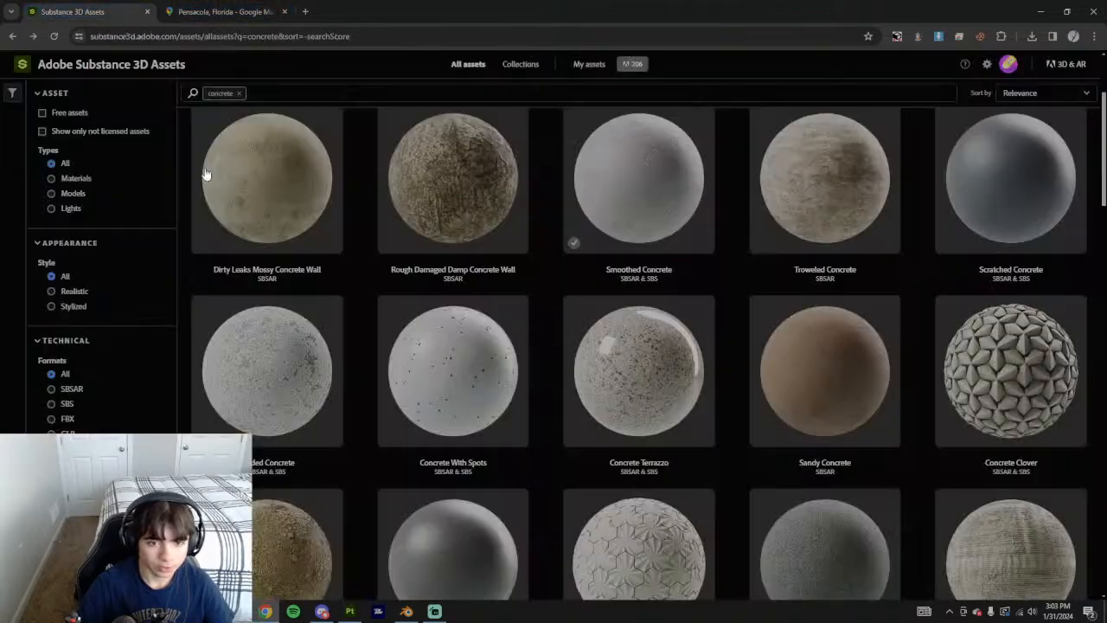
Browse further down the concrete results and open the Grainy Concrete material
{"action": "scroll", "coordinate": [813, 290], "scroll_direction": "down", "scroll_amount": 2}
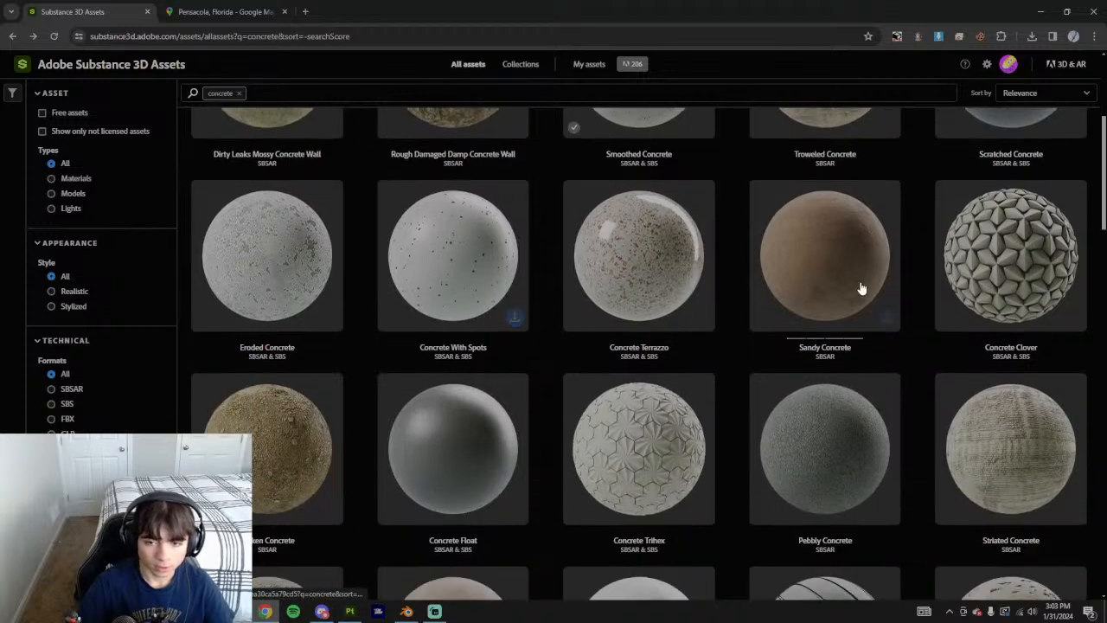
{"action": "scroll", "coordinate": [341, 254], "scroll_direction": "down", "scroll_amount": 4}
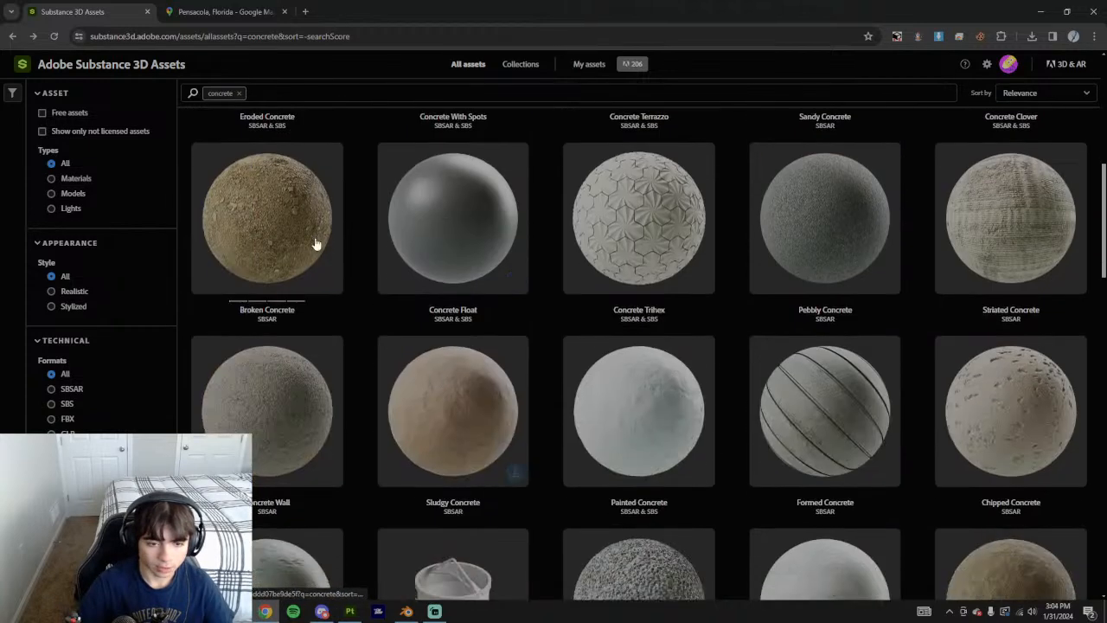
{"action": "scroll", "coordinate": [294, 441], "scroll_direction": "down", "scroll_amount": 3}
{"action": "scroll", "coordinate": [348, 435], "scroll_direction": "down", "scroll_amount": 4}
{"action": "scroll", "coordinate": [672, 449], "scroll_direction": "up", "scroll_amount": 4}
{"action": "scroll", "coordinate": [549, 416], "scroll_direction": "down", "scroll_amount": 7}
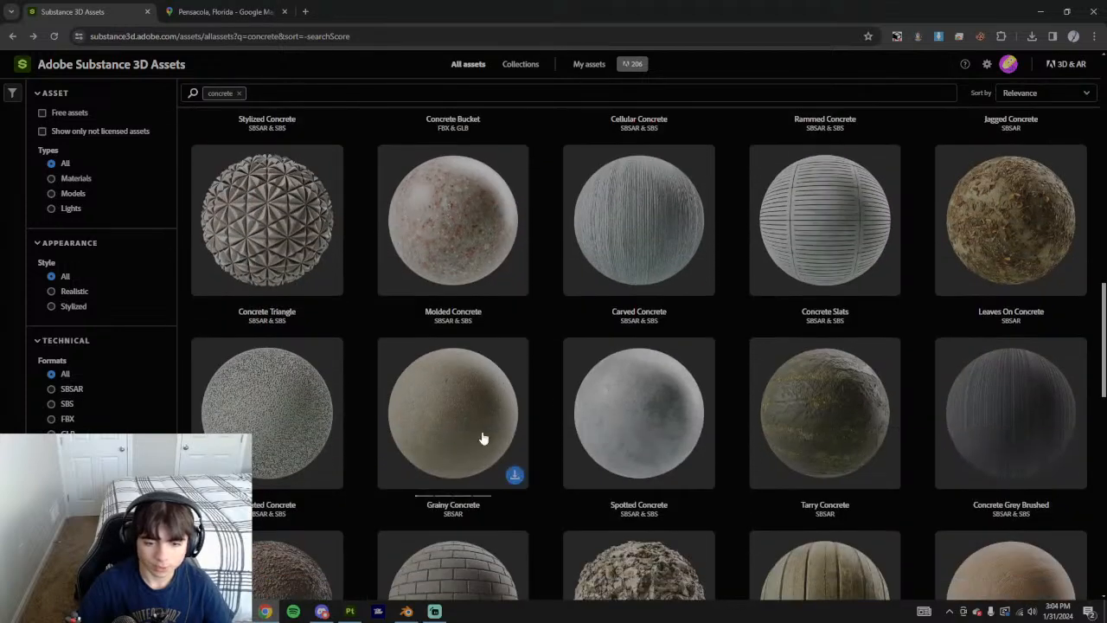
{"action": "left_click", "coordinate": [479, 419]}
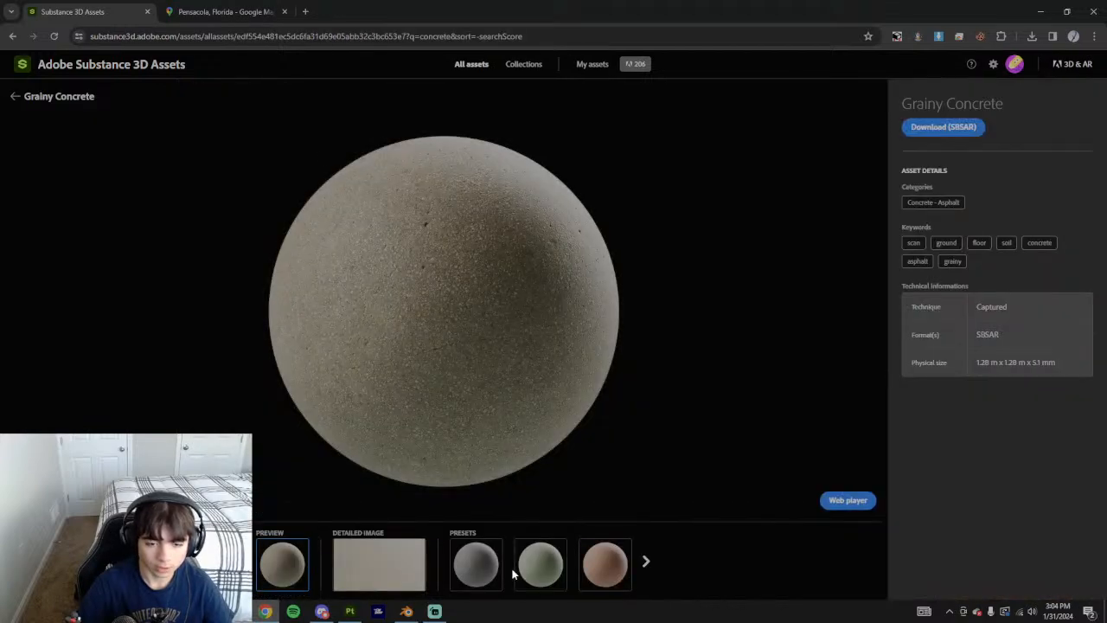
Compare the parking lot pavement in Street View with the gray preset and detailed image of Grainy Concrete
{"action": "left_click", "coordinate": [250, 10]}
{"action": "left_click_drag", "start_coordinate": [424, 303], "coordinate": [355, 12]}
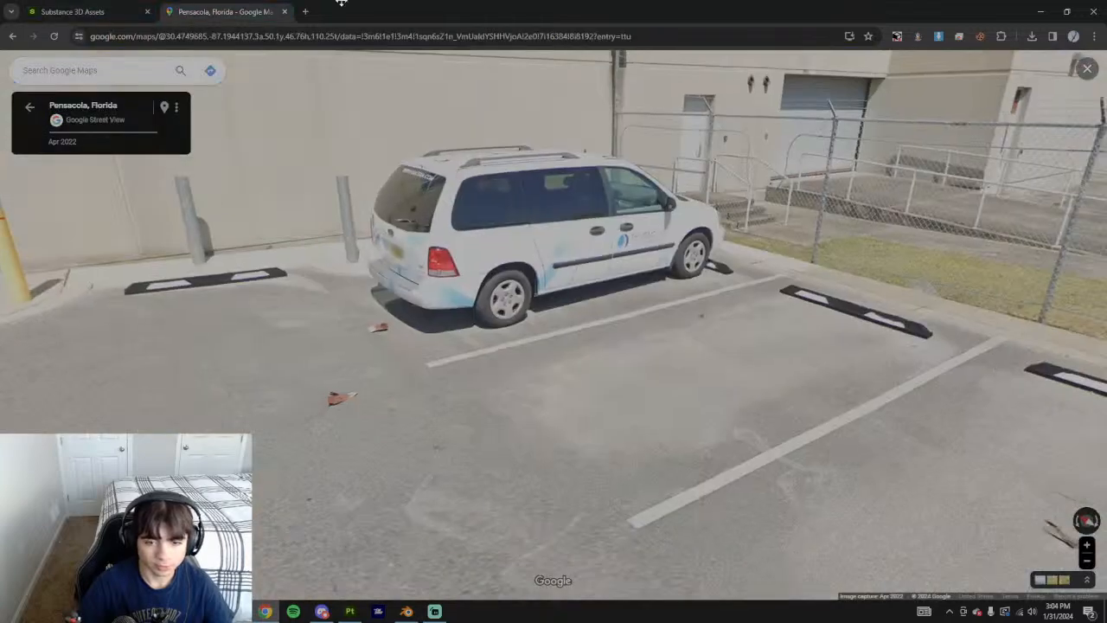
{"action": "left_click", "coordinate": [94, 12]}
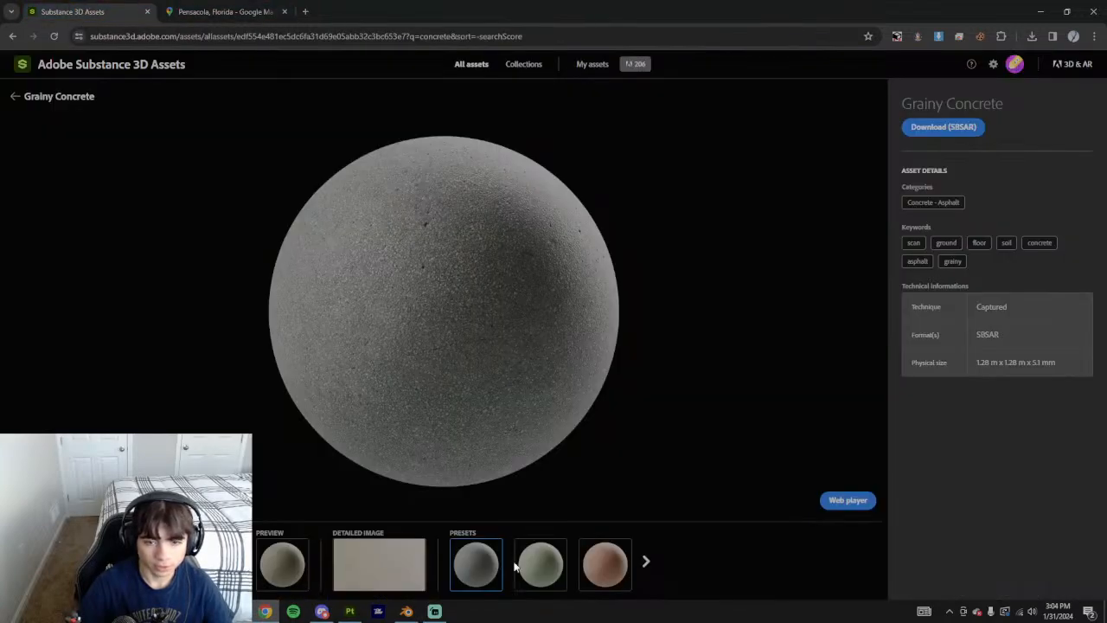
{"action": "left_click", "coordinate": [422, 558]}
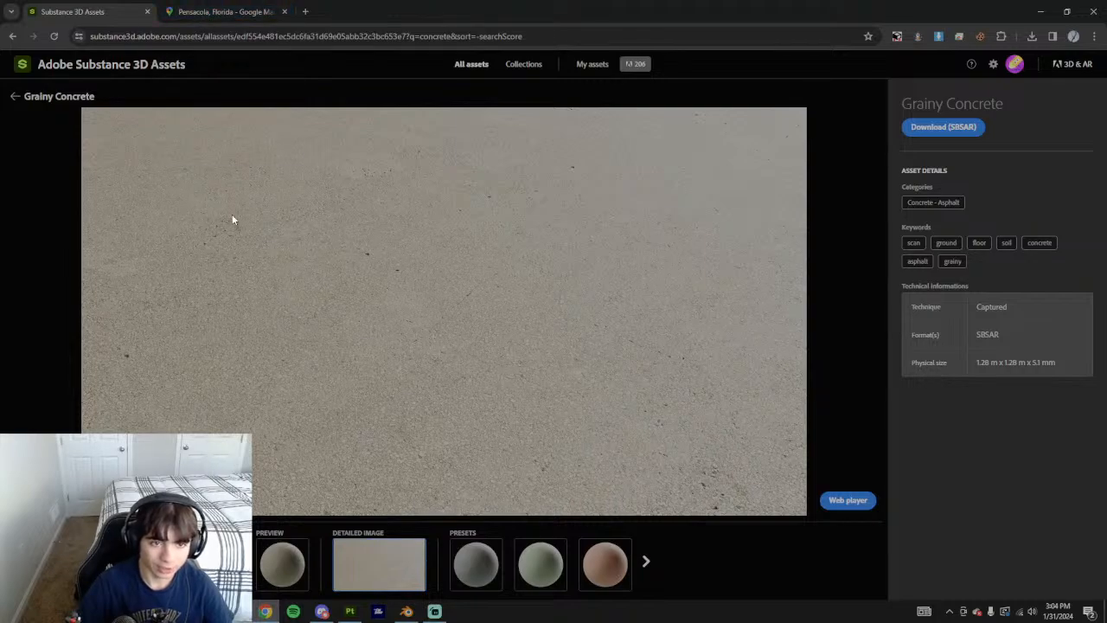
Inspect the terminal's corner block and window wall in Street View, and return to the concrete results
{"action": "left_click", "coordinate": [208, 9]}
{"action": "left_click_drag", "start_coordinate": [290, 99], "coordinate": [348, 327]}
{"action": "left_click_drag", "start_coordinate": [731, 289], "coordinate": [358, 256]}
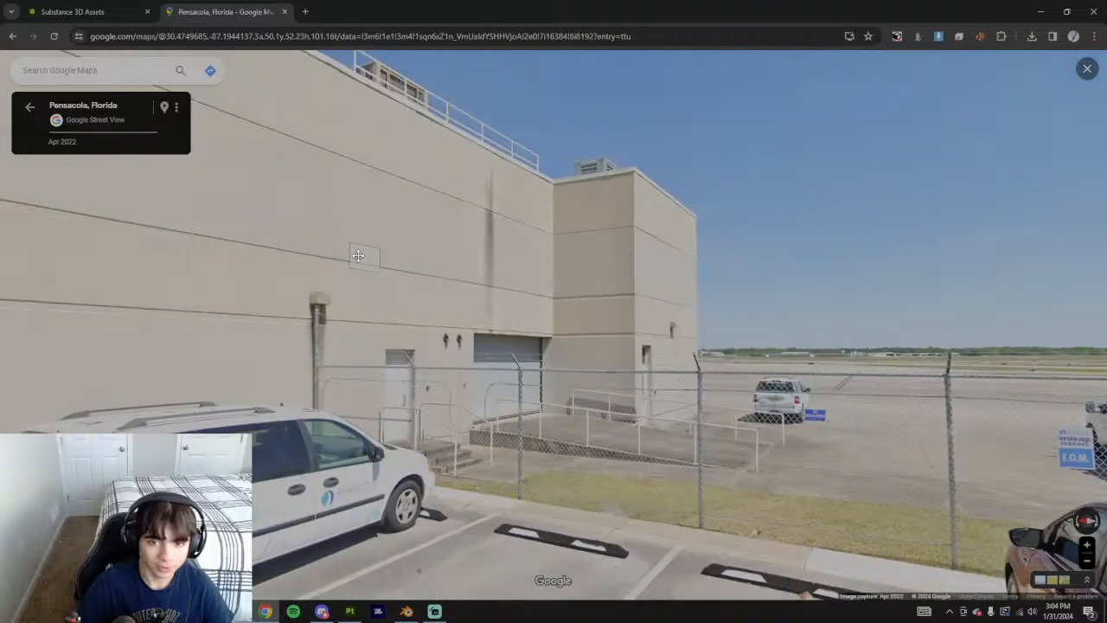
{"action": "left_click", "coordinate": [358, 256]}
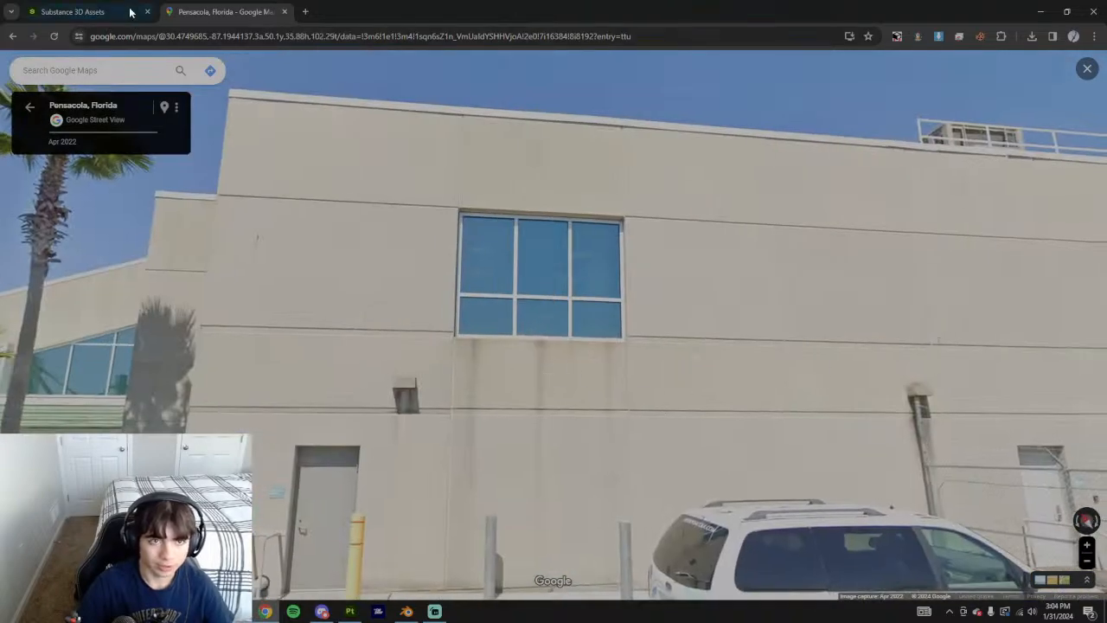
{"action": "left_click", "coordinate": [135, 12]}
{"action": "left_click", "coordinate": [15, 96]}
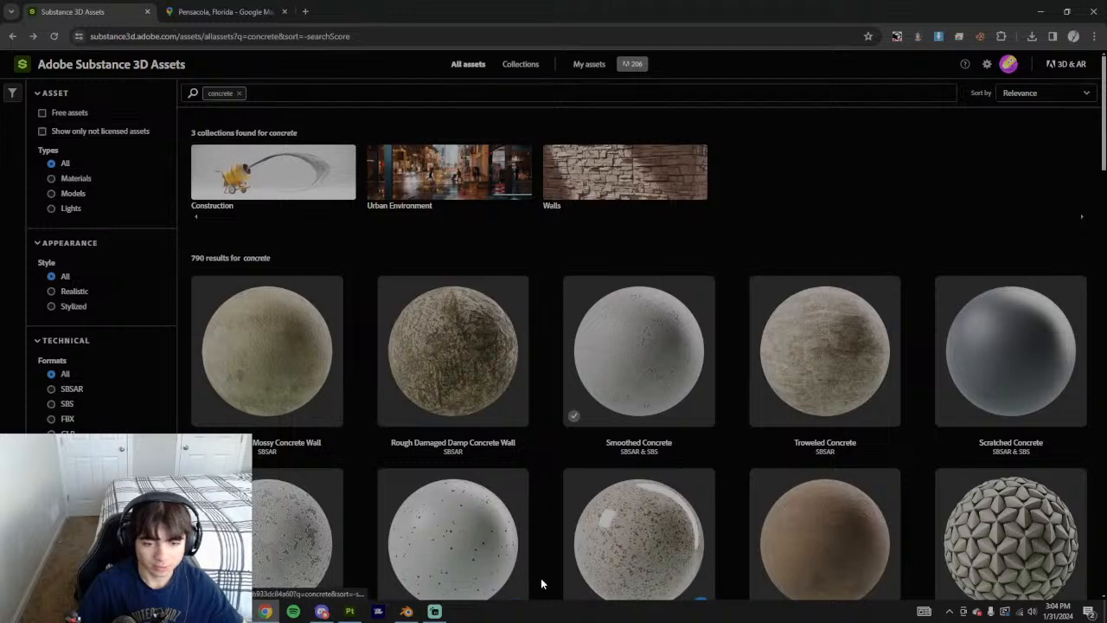
Check the mesh map baking progress in Substance 3D Painter, and look over the concrete results in Chrome again
{"action": "left_click", "coordinate": [406, 612]}
{"action": "left_click", "coordinate": [350, 612]}
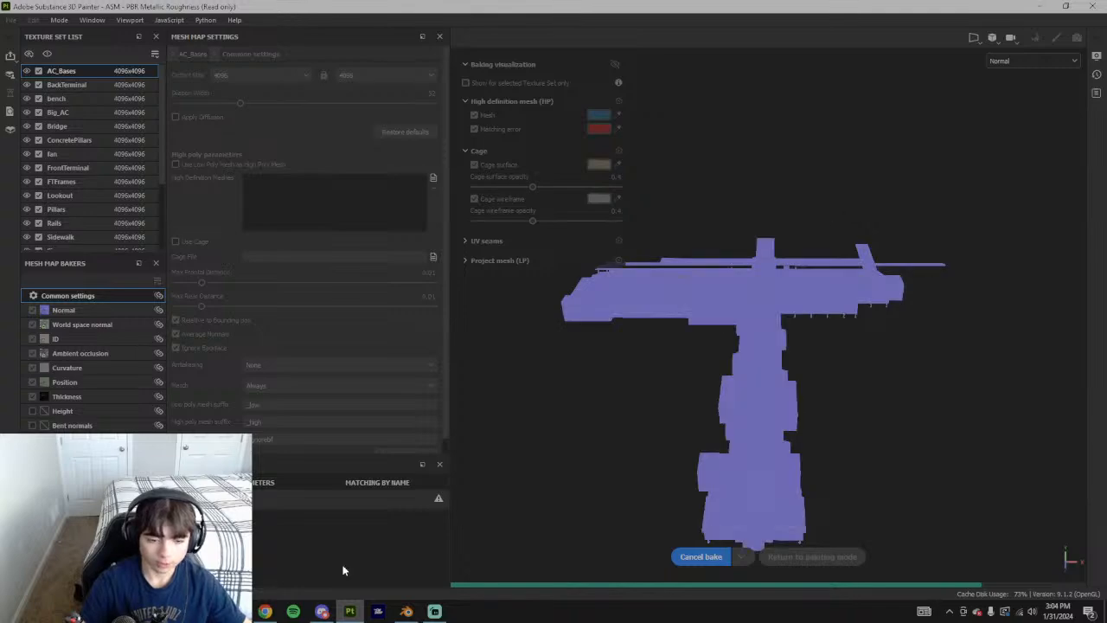
{"action": "left_click", "coordinate": [267, 612]}
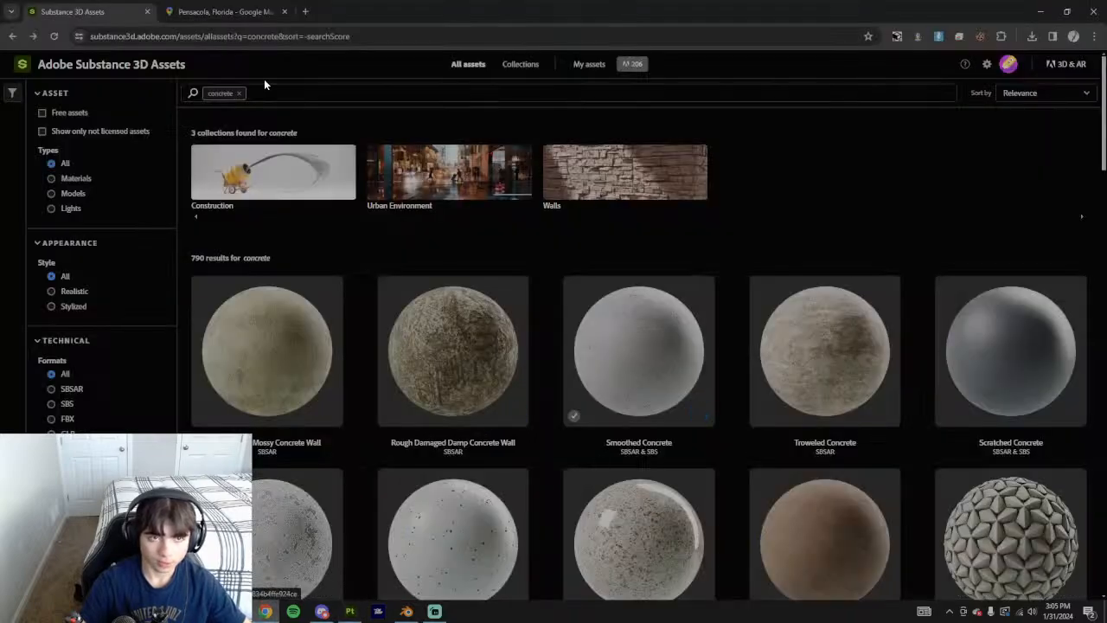
{"action": "left_click", "coordinate": [223, 11]}
{"action": "left_click", "coordinate": [91, 11]}
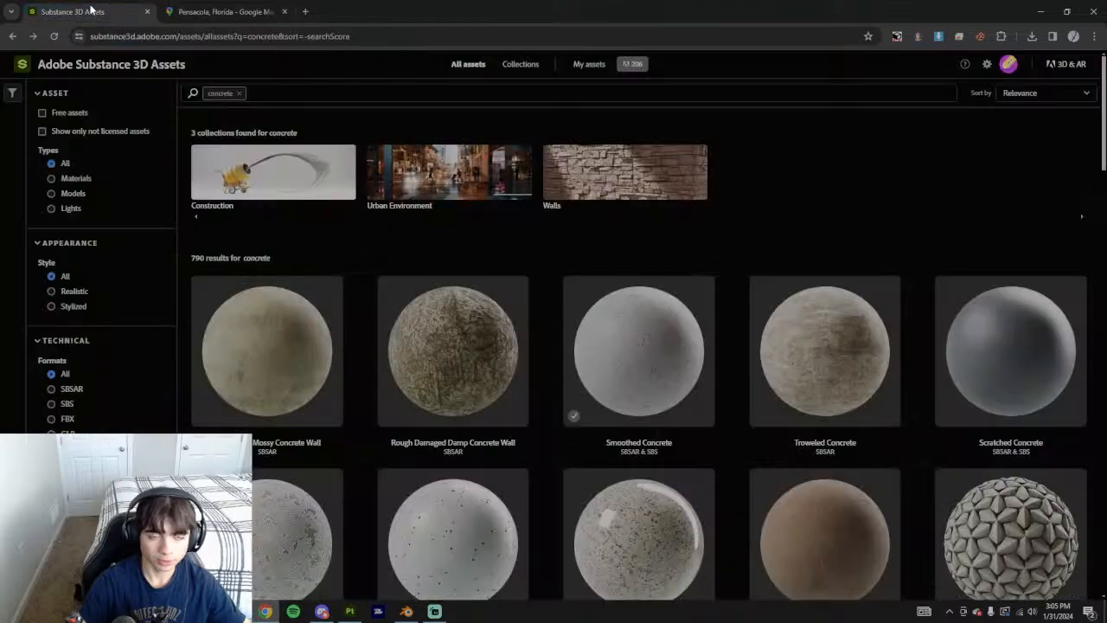
{"action": "scroll", "coordinate": [770, 246], "scroll_direction": "down", "scroll_amount": 2}
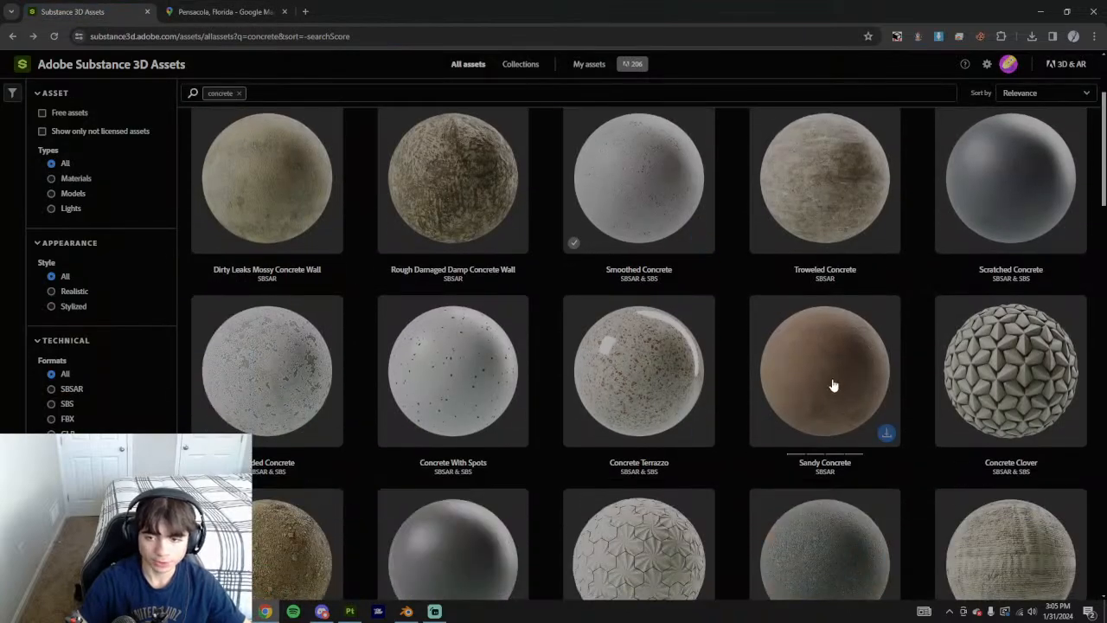
Switch to Substance 3D Painter to follow the mesh map bake and return to painting mode
{"action": "left_click", "coordinate": [350, 610]}
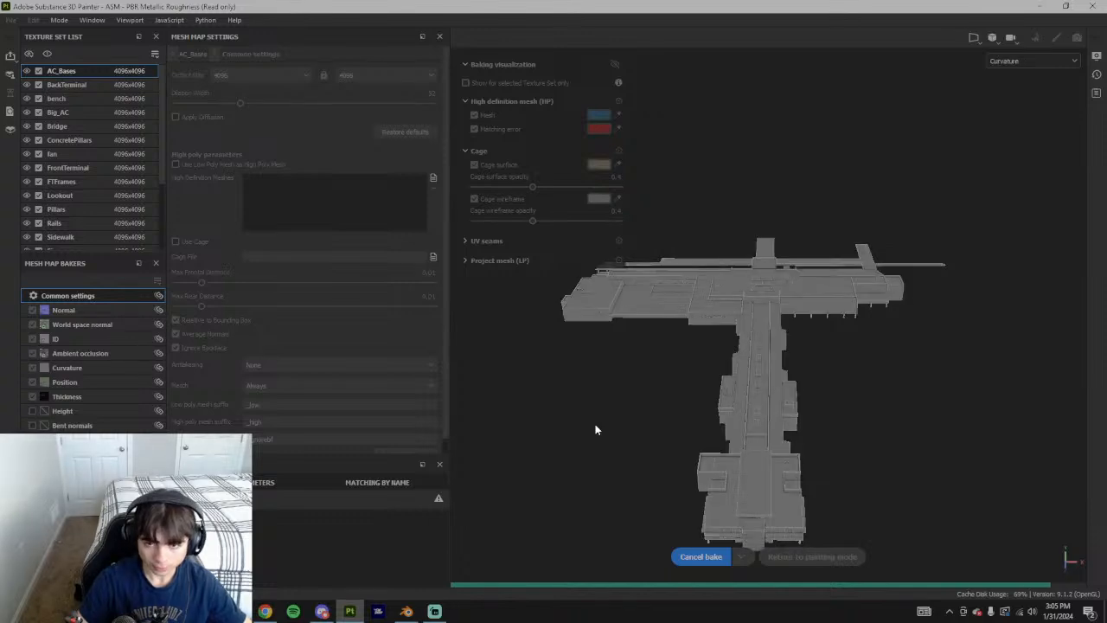
{"action": "left_click", "coordinate": [410, 611]}
{"action": "left_click", "coordinate": [349, 612]}
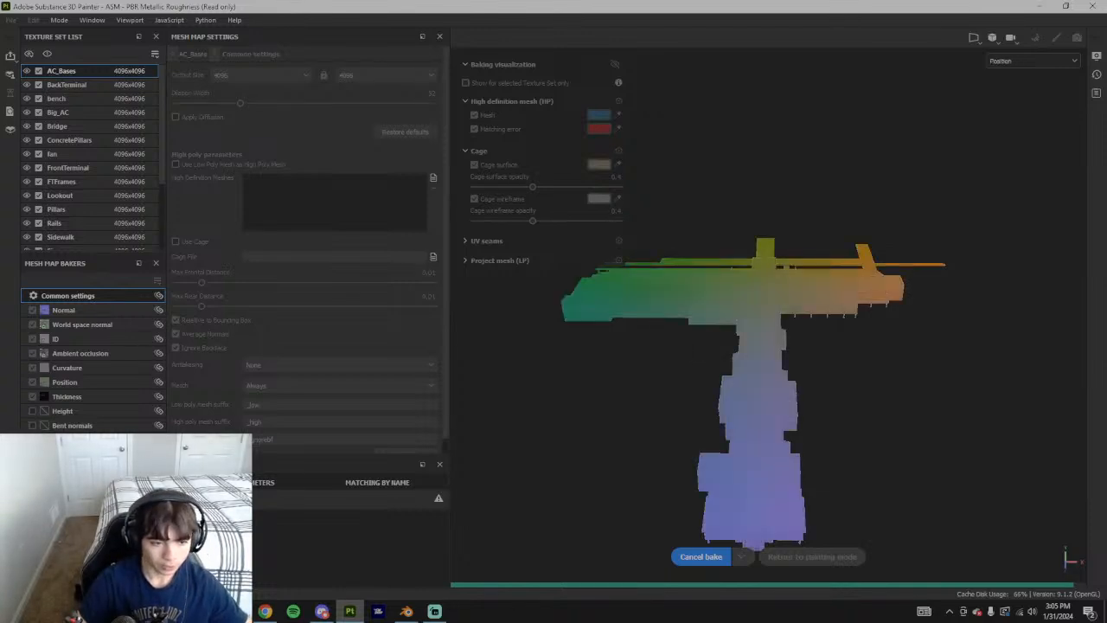
{"action": "left_click", "coordinate": [788, 556]}
Examine the baked terminal model from several sides, covering the bridge, roofs, concourse and facades
{"action": "mouse_move", "coordinate": [786, 487]}
{"action": "left_mouse_down", "text": "alt"}
{"action": "mouse_move", "coordinate": [689, 319]}
{"action": "mouse_move", "coordinate": [605, 346]}
{"action": "mouse_move", "coordinate": [617, 231]}
{"action": "mouse_move", "coordinate": [539, 264]}
{"action": "mouse_move", "coordinate": [659, 284]}
{"action": "left_mouse_up", "text": "alt"}
{"action": "scroll", "coordinate": [606, 346], "scroll_direction": "up", "scroll_amount": 5}
{"action": "scroll", "coordinate": [601, 324], "scroll_direction": "down", "scroll_amount": 3}
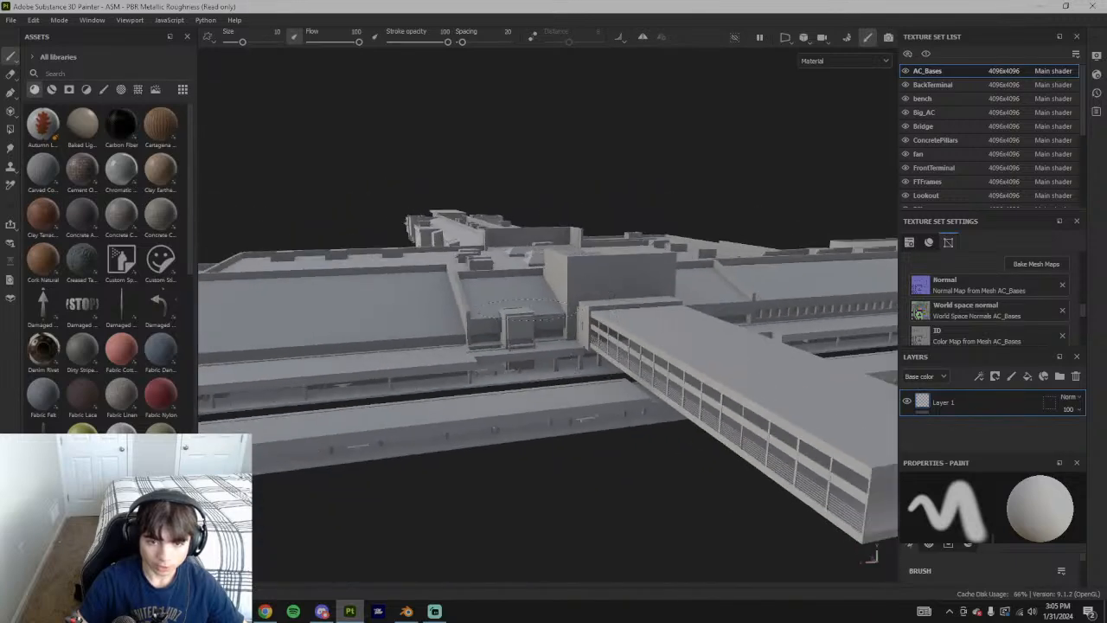
{"action": "left_click_drag", "start_coordinate": [601, 324], "coordinate": [527, 302], "text": "alt"}
{"action": "scroll", "coordinate": [487, 351], "scroll_direction": "up", "scroll_amount": 5}
{"action": "left_click_drag", "start_coordinate": [599, 372], "coordinate": [728, 460], "text": "alt"}
{"action": "scroll", "coordinate": [491, 360], "scroll_direction": "down", "scroll_amount": 5}
{"action": "scroll", "coordinate": [728, 460], "scroll_direction": "down", "scroll_amount": 4}
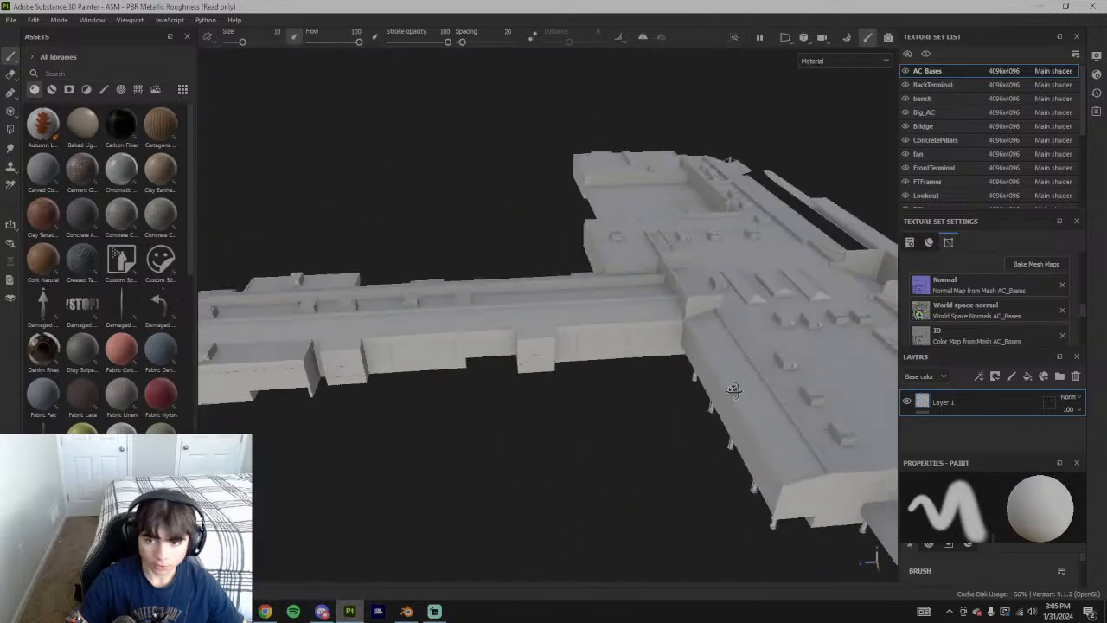
{"action": "left_click_drag", "start_coordinate": [558, 366], "coordinate": [582, 362], "text": "alt"}
{"action": "scroll", "coordinate": [536, 389], "scroll_direction": "down", "scroll_amount": 2}
{"action": "scroll", "coordinate": [566, 381], "scroll_direction": "up", "scroll_amount": 3}
{"action": "scroll", "coordinate": [571, 348], "scroll_direction": "down", "scroll_amount": 2}
{"action": "scroll", "coordinate": [582, 361], "scroll_direction": "up", "scroll_amount": 2}
{"action": "right_click_drag", "start_coordinate": [581, 363], "coordinate": [684, 347], "text": "alt"}
{"action": "scroll", "coordinate": [685, 347], "scroll_direction": "down", "scroll_amount": 3}
{"action": "left_click_drag", "start_coordinate": [684, 347], "coordinate": [484, 484], "text": "alt"}
{"action": "scroll", "coordinate": [545, 275], "scroll_direction": "down", "scroll_amount": 3}
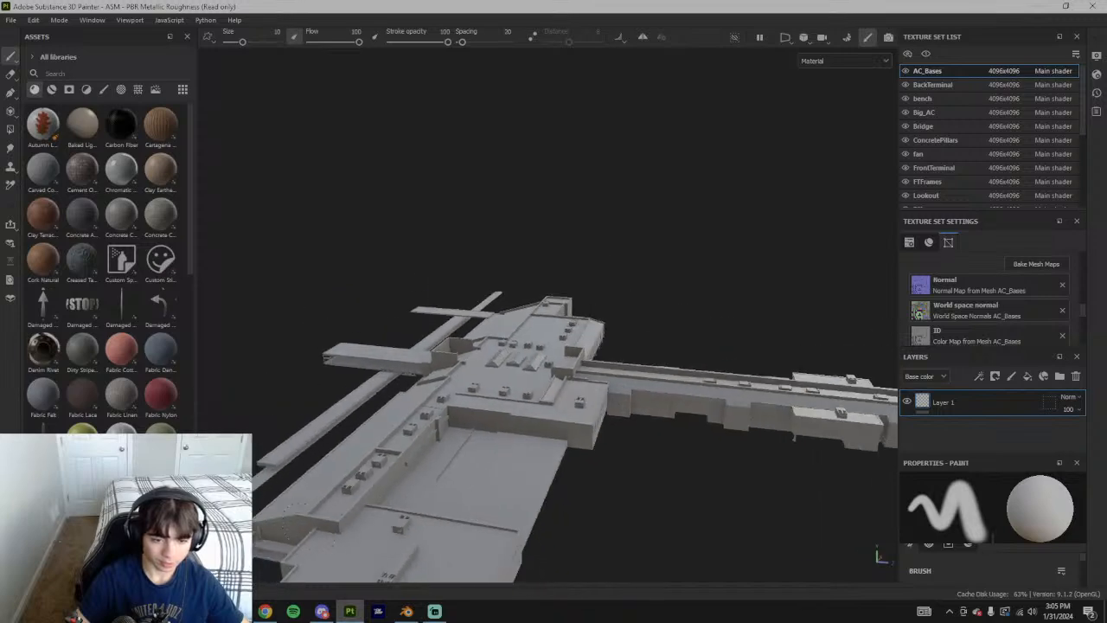
Switch to Chrome and open Google Earth in a new tab
{"action": "left_click", "coordinate": [266, 612]}
{"action": "left_click", "coordinate": [303, 8]}
{"action": "type", "text": "EA\\"}
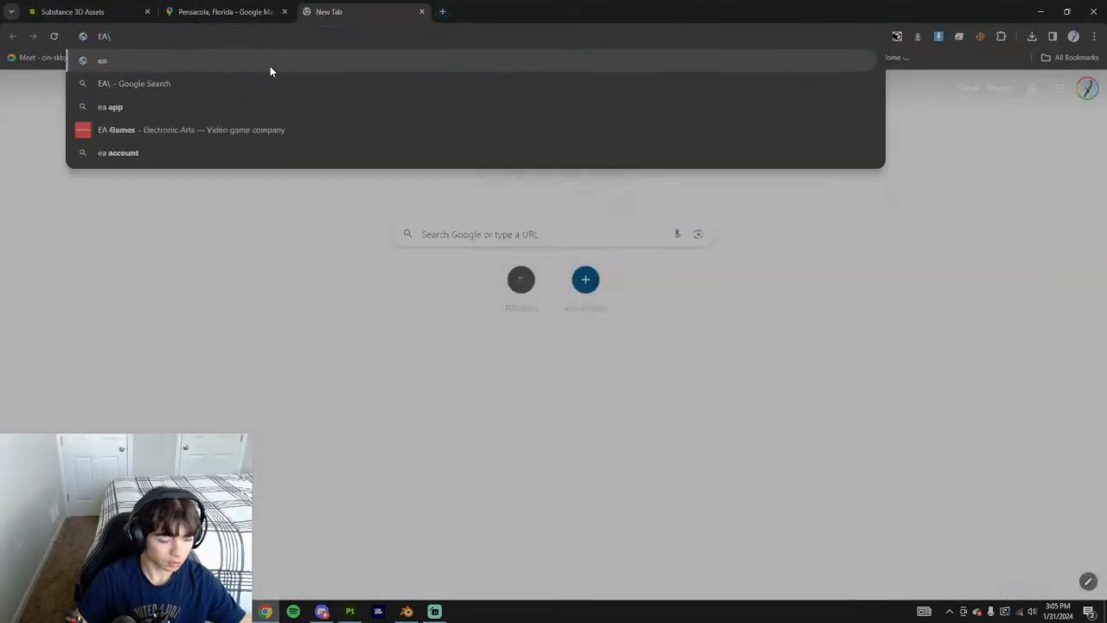
{"action": "key", "text": "BackSpace"}
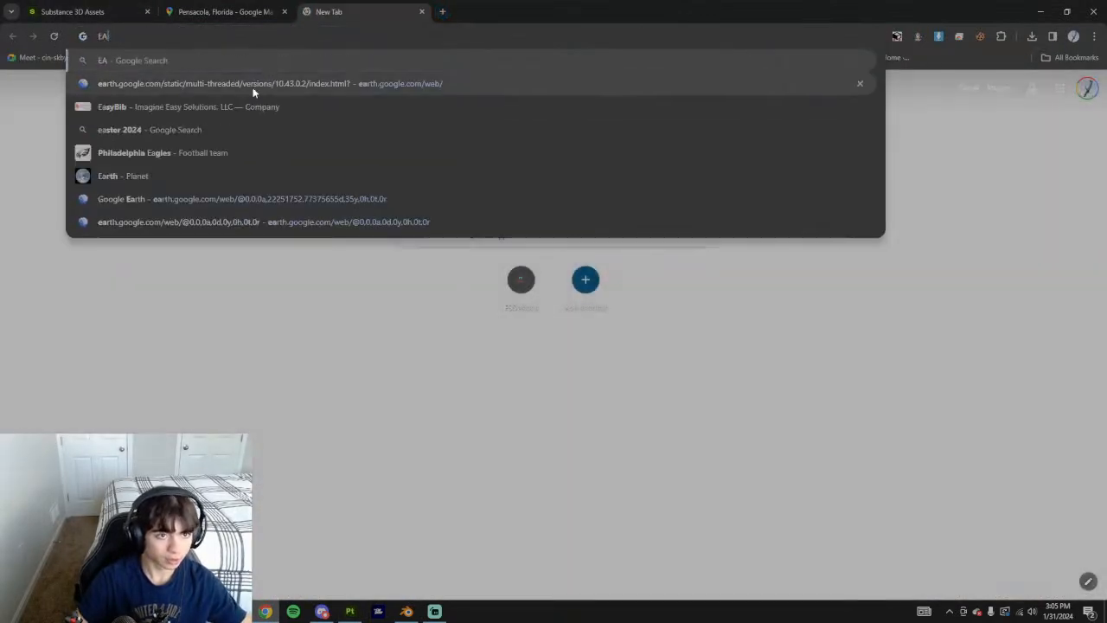
{"action": "left_click", "coordinate": [267, 199]}
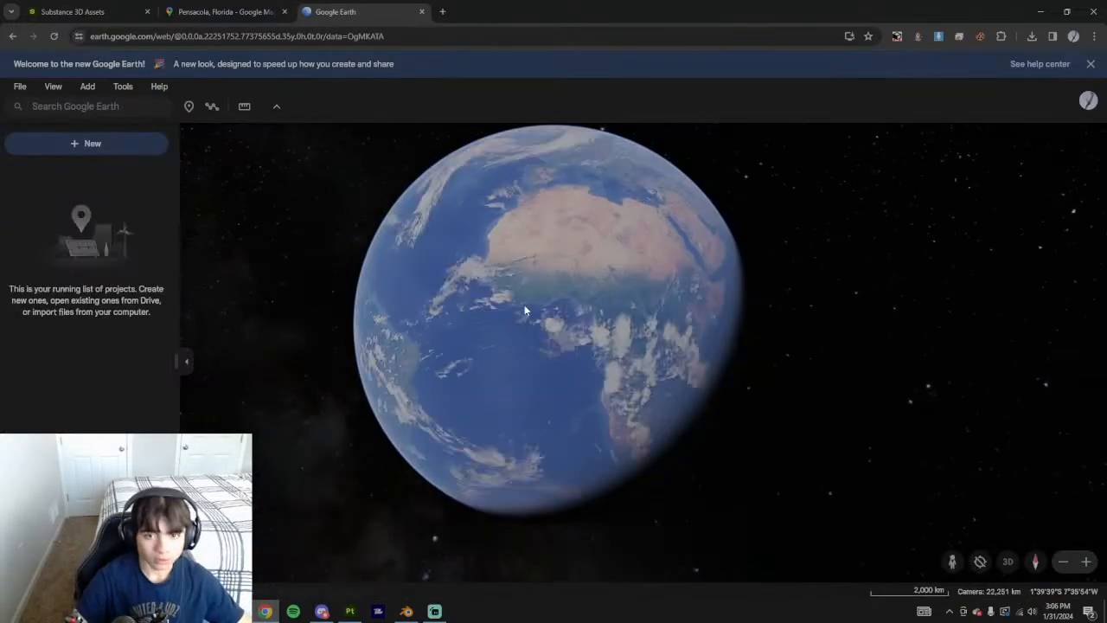
Locate the Pensacola airport terminal in Google Earth, going from the globe to Florida's Gulf coast
{"action": "scroll", "coordinate": [597, 286], "scroll_direction": "up", "scroll_amount": 10}
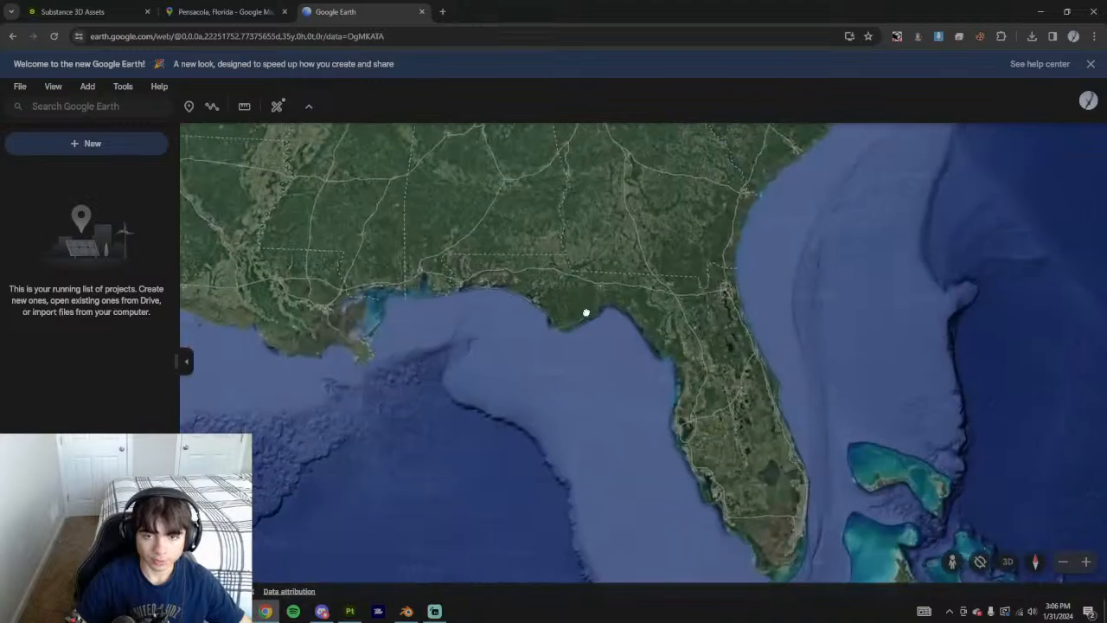
{"action": "scroll", "coordinate": [364, 271], "scroll_direction": "up", "scroll_amount": 6}
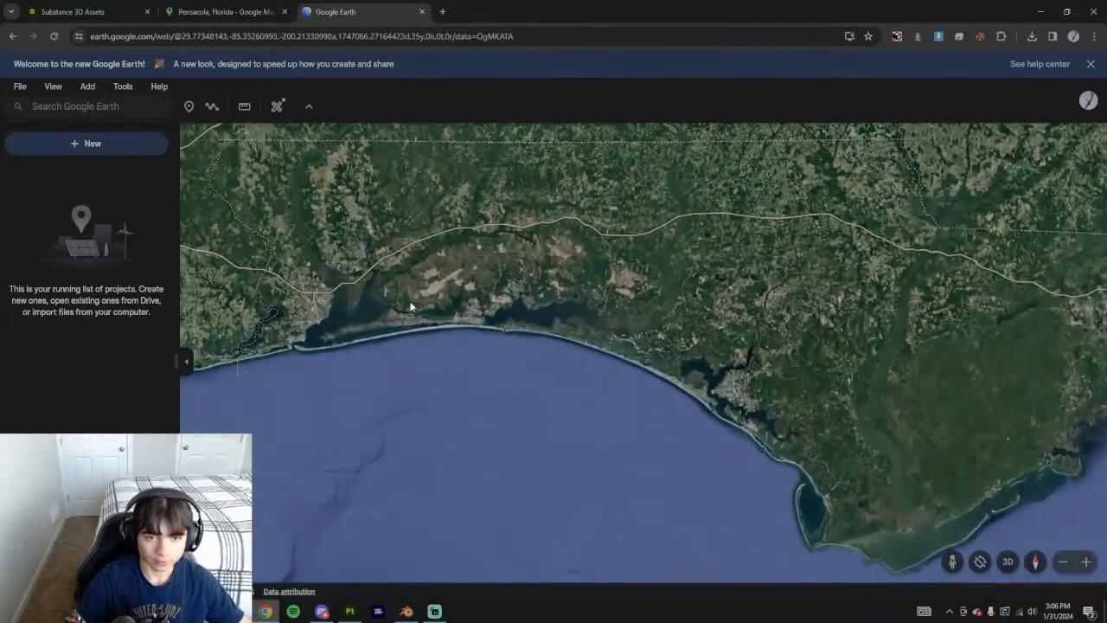
{"action": "scroll", "coordinate": [532, 320], "scroll_direction": "down", "scroll_amount": 4}
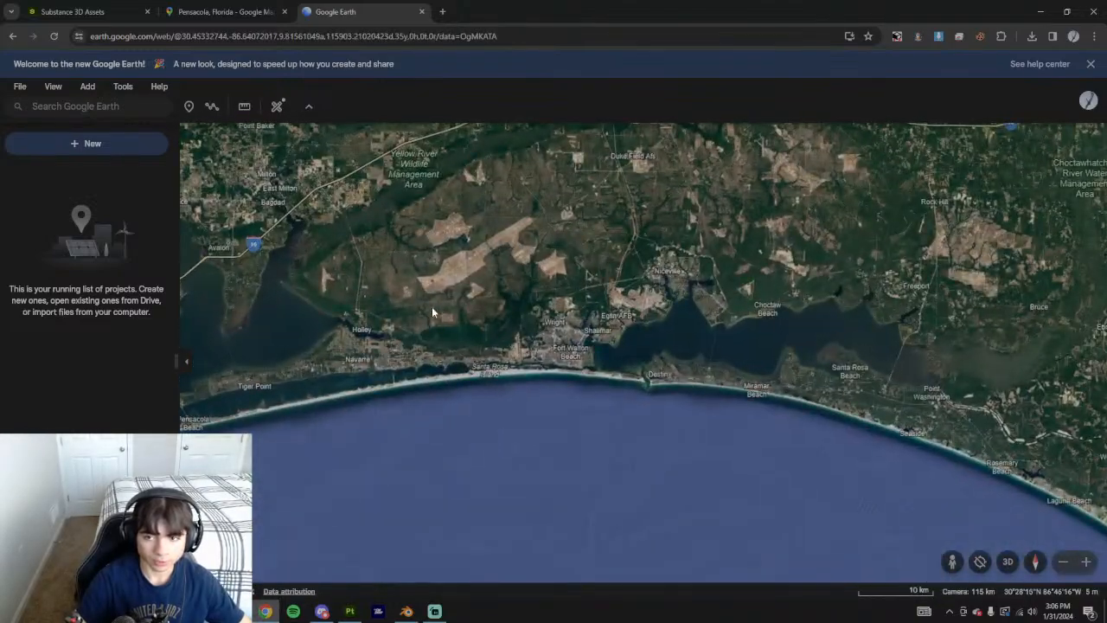
{"action": "scroll", "coordinate": [546, 353], "scroll_direction": "up", "scroll_amount": 12}
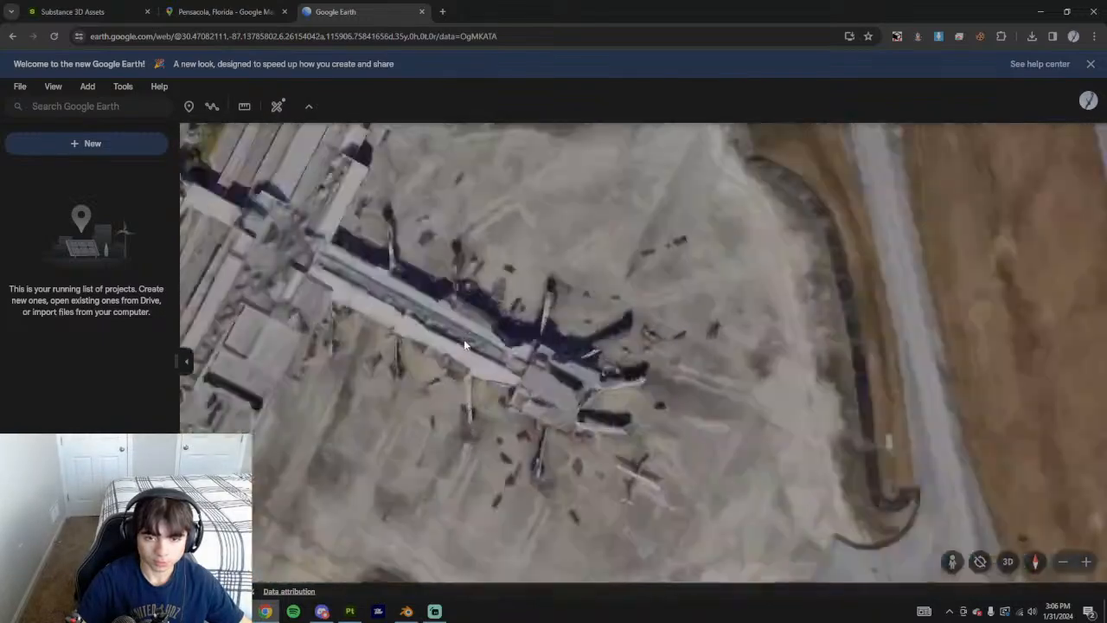
{"action": "scroll", "coordinate": [518, 372], "scroll_direction": "up", "scroll_amount": 4}
Examine the terminal in 3D in Google Earth, from the concourse and jet bridges to the block beside the parking lot
{"action": "middle_click_drag", "start_coordinate": [612, 420], "coordinate": [729, 300]}
{"action": "scroll", "coordinate": [538, 295], "scroll_direction": "down", "scroll_amount": 2}
{"action": "scroll", "coordinate": [541, 294], "scroll_direction": "up", "scroll_amount": 4}
{"action": "left_click_drag", "start_coordinate": [346, 333], "coordinate": [514, 383]}
{"action": "scroll", "coordinate": [467, 389], "scroll_direction": "down", "scroll_amount": 5}
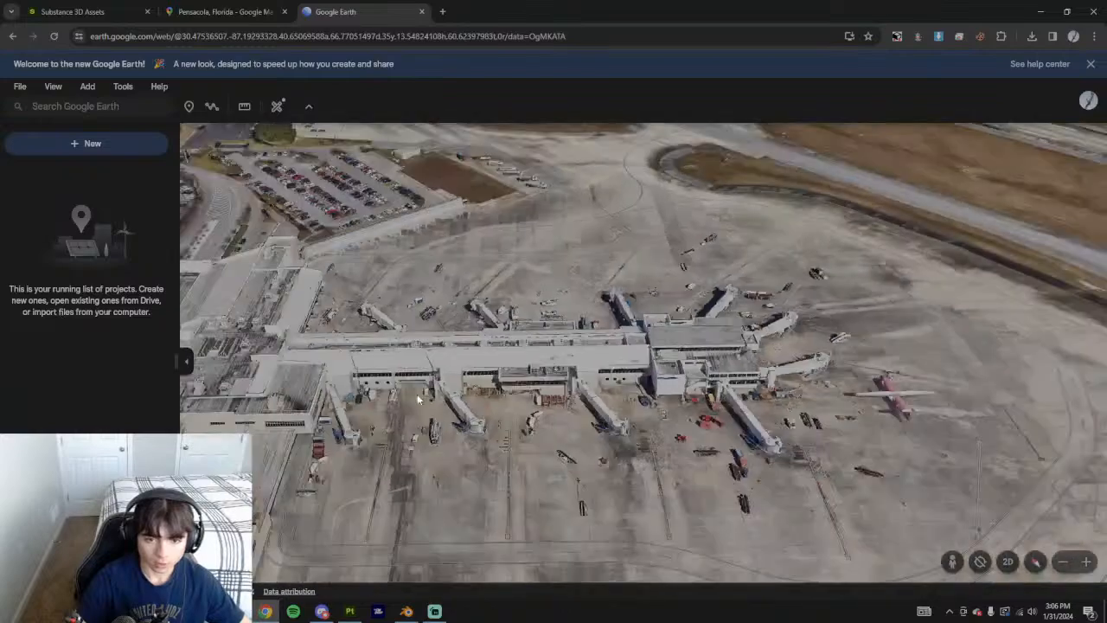
{"action": "left_click_drag", "start_coordinate": [418, 395], "coordinate": [577, 307]}
{"action": "scroll", "coordinate": [562, 302], "scroll_direction": "up", "scroll_amount": 5}
{"action": "middle_click_drag", "start_coordinate": [552, 286], "coordinate": [661, 259]}
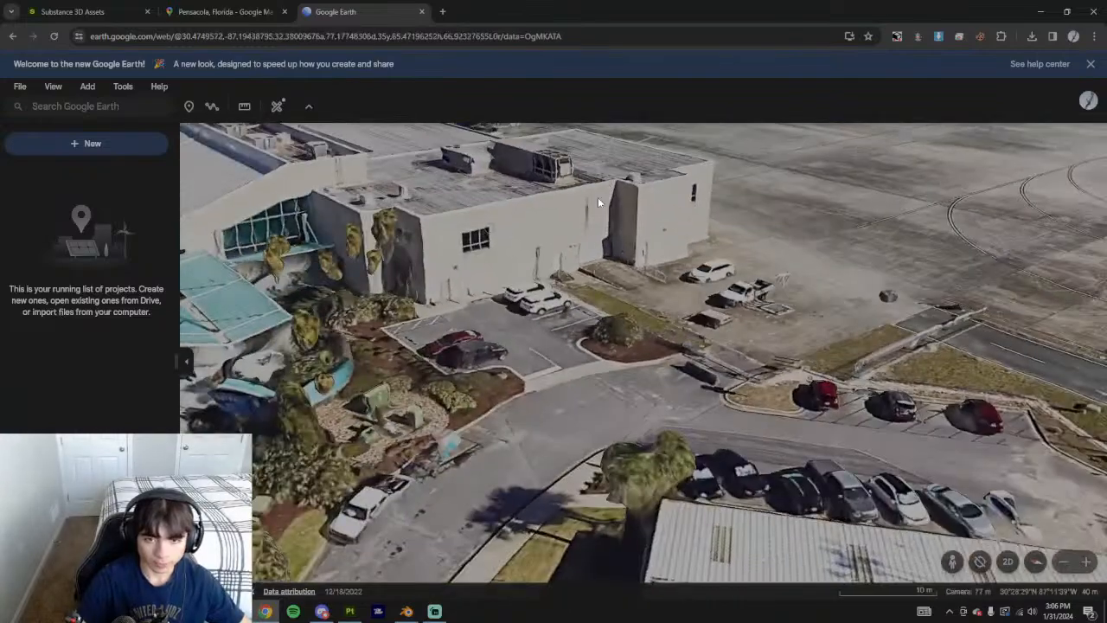
Compare the window wall and protruding corner block of the terminal in Google Earth with the same walls in Street View
{"action": "left_click_drag", "start_coordinate": [679, 167], "coordinate": [755, 288]}
{"action": "scroll", "coordinate": [755, 288], "scroll_direction": "up", "scroll_amount": 3}
{"action": "middle_click_drag", "start_coordinate": [755, 288], "coordinate": [472, 287]}
{"action": "left_click_drag", "start_coordinate": [471, 286], "coordinate": [597, 288]}
{"action": "middle_click_drag", "start_coordinate": [552, 290], "coordinate": [381, 283]}
{"action": "left_click", "coordinate": [216, 11]}
{"action": "left_click", "coordinate": [368, 10]}
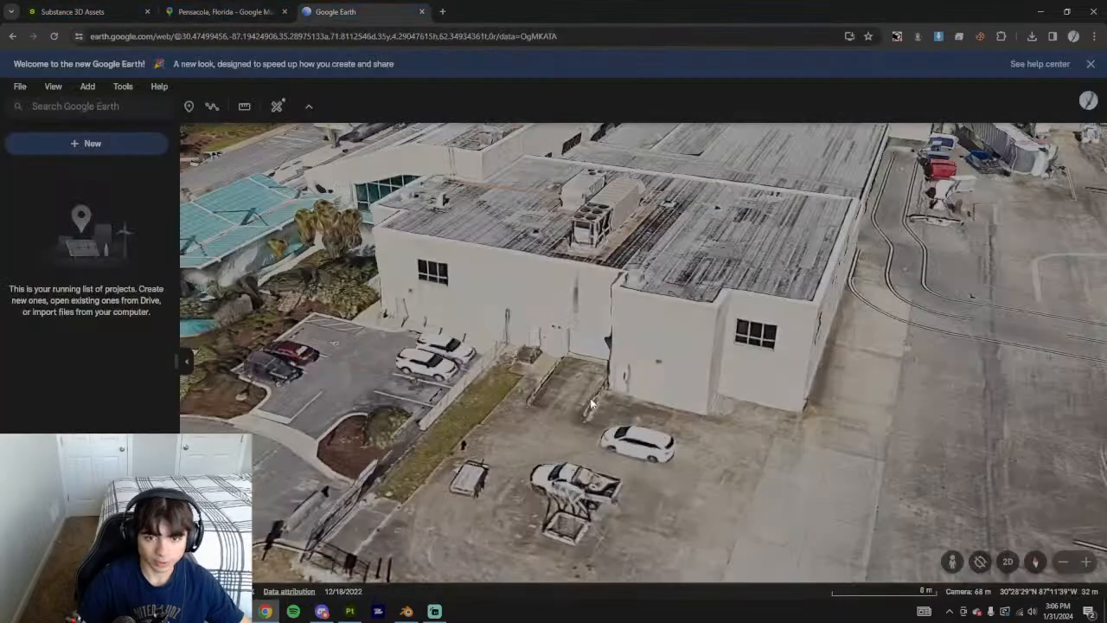
{"action": "left_click", "coordinate": [242, 12]}
{"action": "scroll", "coordinate": [801, 344], "scroll_direction": "down", "scroll_amount": 3}
{"action": "left_click_drag", "start_coordinate": [803, 346], "coordinate": [531, 309]}
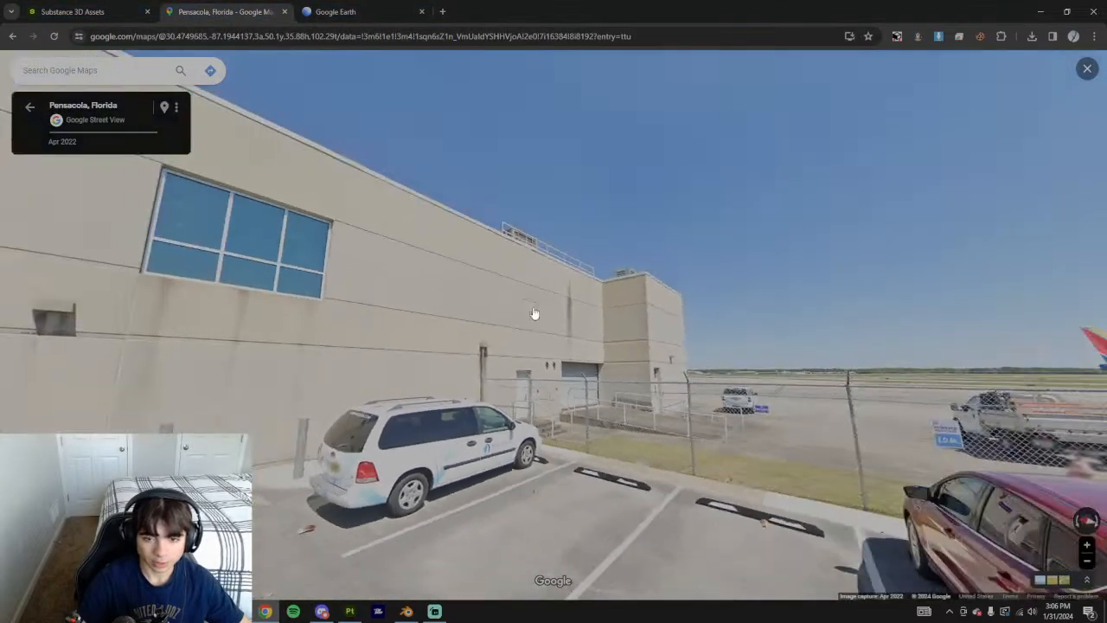
Examine the terminal's back block and concourse from the apron side in Google Earth
{"action": "left_click", "coordinate": [342, 12]}
{"action": "middle_click_drag", "start_coordinate": [545, 324], "coordinate": [451, 307]}
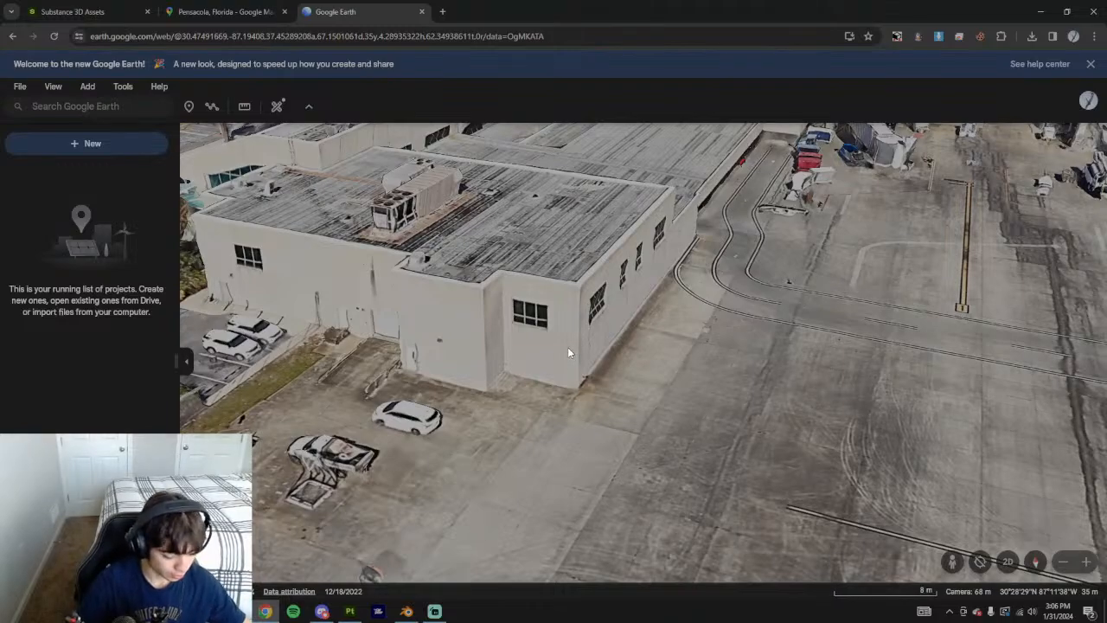
{"action": "scroll", "coordinate": [799, 490], "scroll_direction": "down", "scroll_amount": 5}
{"action": "left_click_drag", "start_coordinate": [1003, 372], "coordinate": [771, 332]}
{"action": "scroll", "coordinate": [772, 332], "scroll_direction": "down", "scroll_amount": 2}
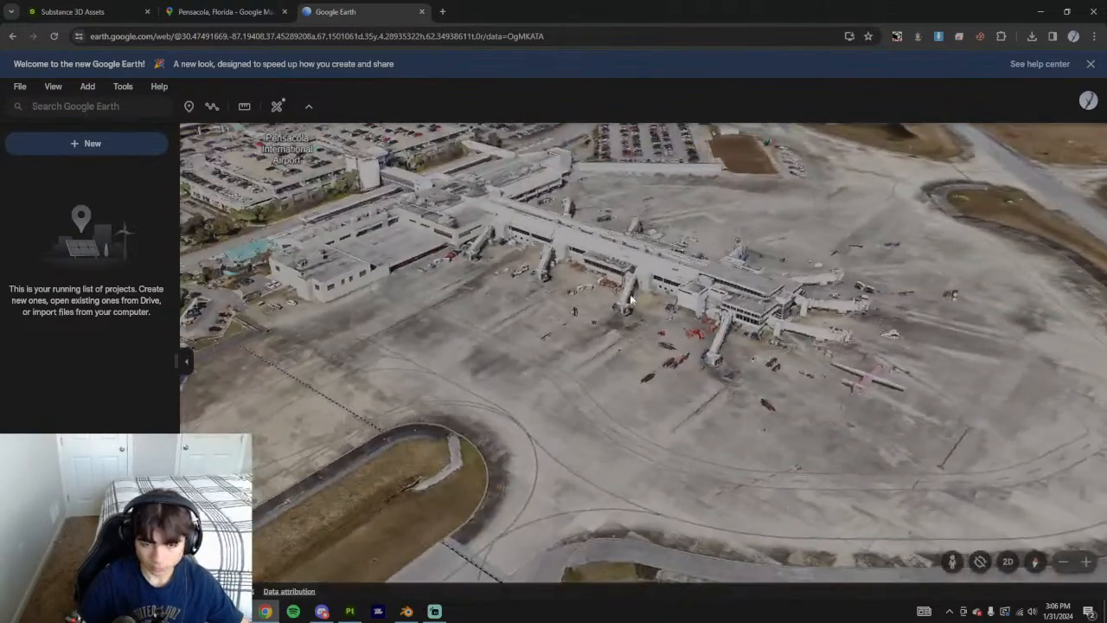
{"action": "scroll", "coordinate": [451, 387], "scroll_direction": "up", "scroll_amount": 2}
{"action": "middle_click_drag", "start_coordinate": [451, 387], "coordinate": [633, 458]}
Return to Substance 3D Painter and import concrete_smoothed.sbsar from the Downloads folder into the assets as a base material
{"action": "left_click", "coordinate": [350, 611]}
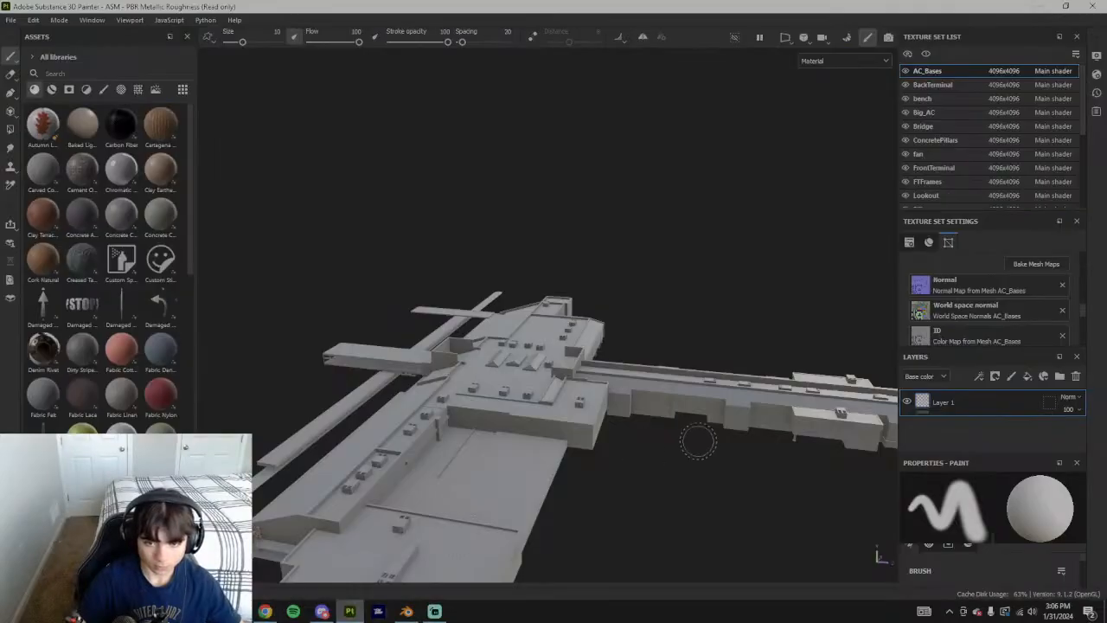
{"action": "left_click_drag", "start_coordinate": [761, 489], "coordinate": [705, 310], "text": "alt"}
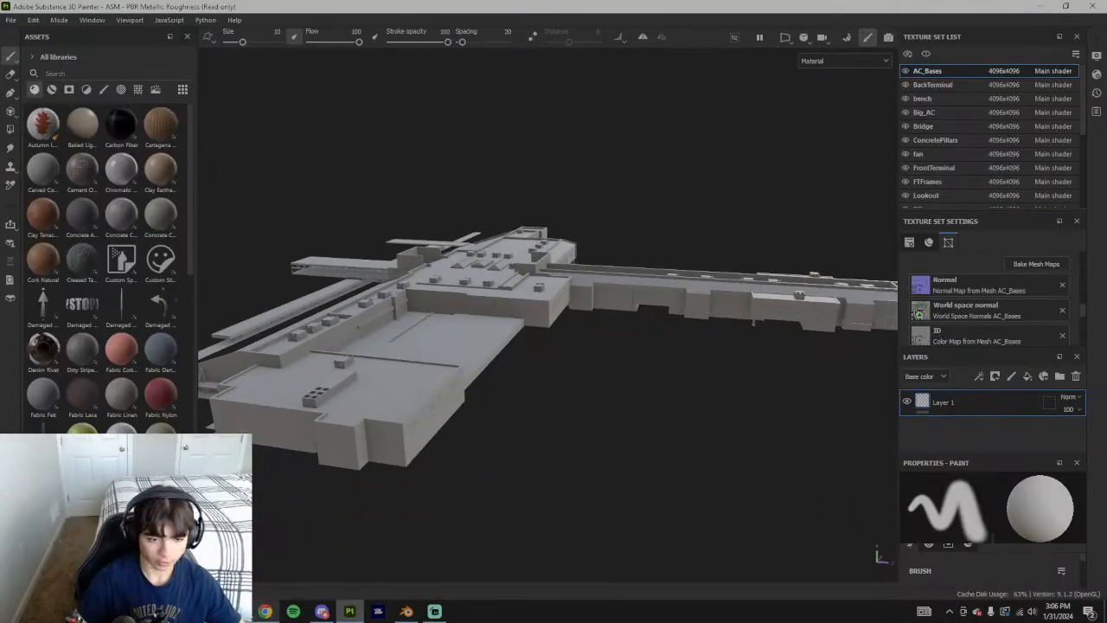
{"action": "left_click", "coordinate": [237, 611]}
{"action": "left_click", "coordinate": [212, 266]}
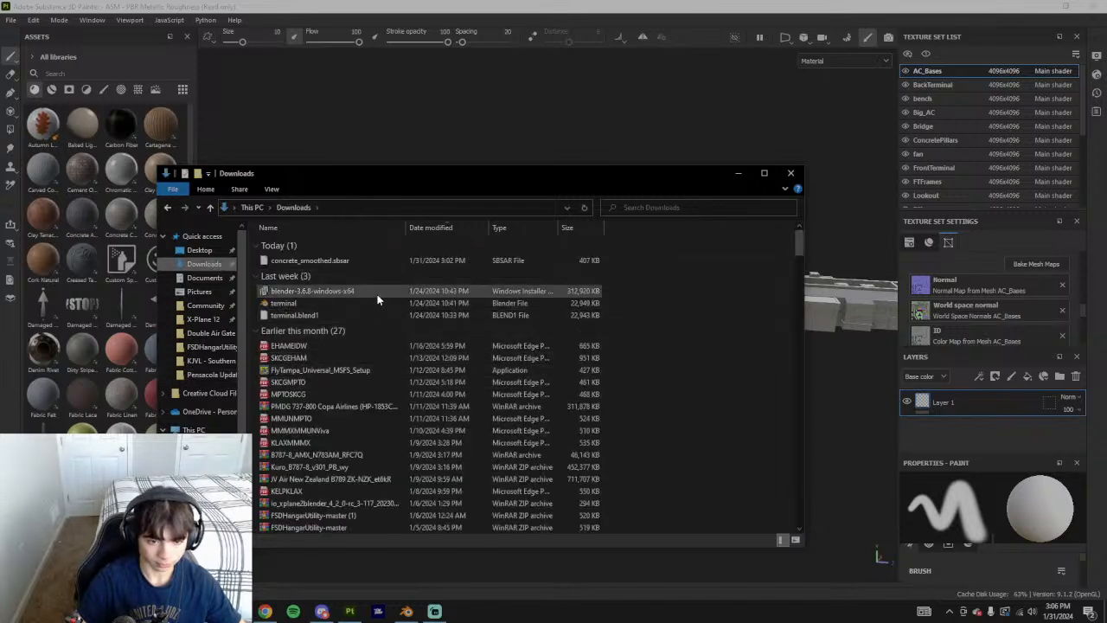
{"action": "left_click", "coordinate": [334, 260]}
{"action": "left_click_drag", "start_coordinate": [402, 260], "coordinate": [448, 131]}
{"action": "left_click", "coordinate": [663, 443]}
{"action": "left_click", "coordinate": [646, 482]}
{"action": "left_click", "coordinate": [637, 462]}
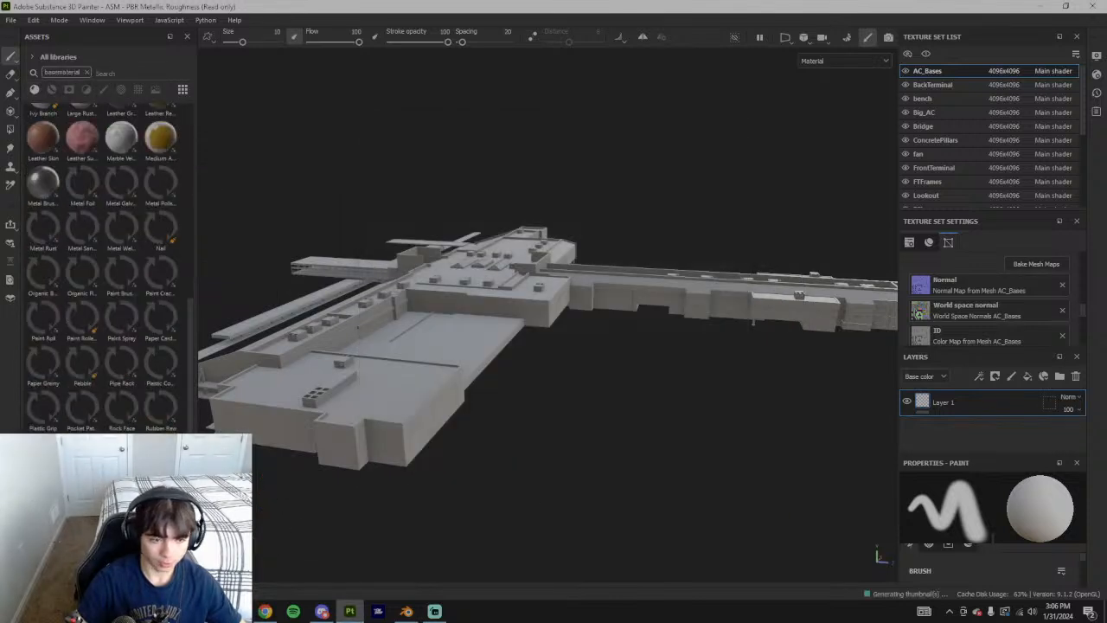
Delete Layer 1 from the AC_Bases texture set and make BackTerminal the active texture set
{"action": "left_click", "coordinate": [1076, 376]}
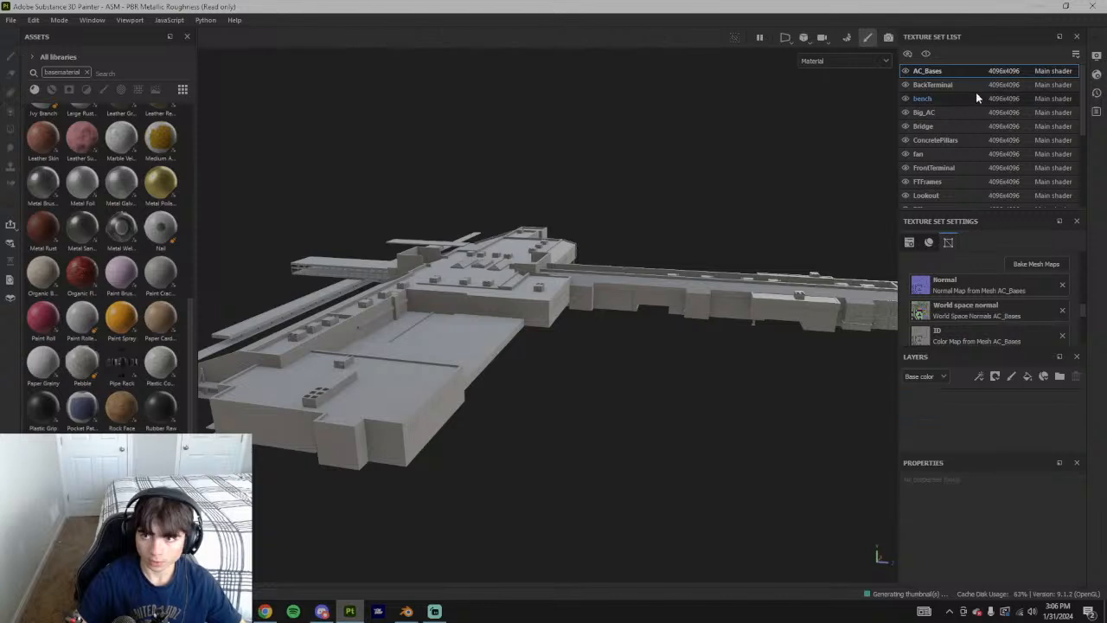
{"action": "left_click", "coordinate": [954, 84]}
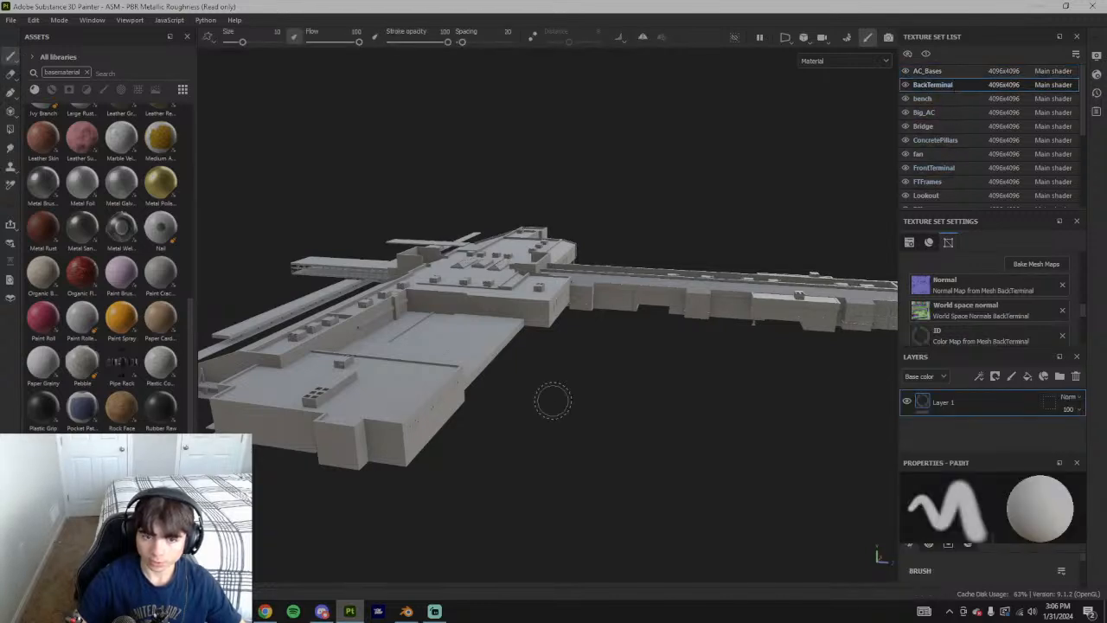
{"action": "left_click_drag", "start_coordinate": [528, 375], "coordinate": [525, 397], "text": "alt"}
{"action": "scroll", "coordinate": [525, 397], "scroll_direction": "up", "scroll_amount": 3}
{"action": "scroll", "coordinate": [525, 397], "scroll_direction": "up", "scroll_amount": 2}
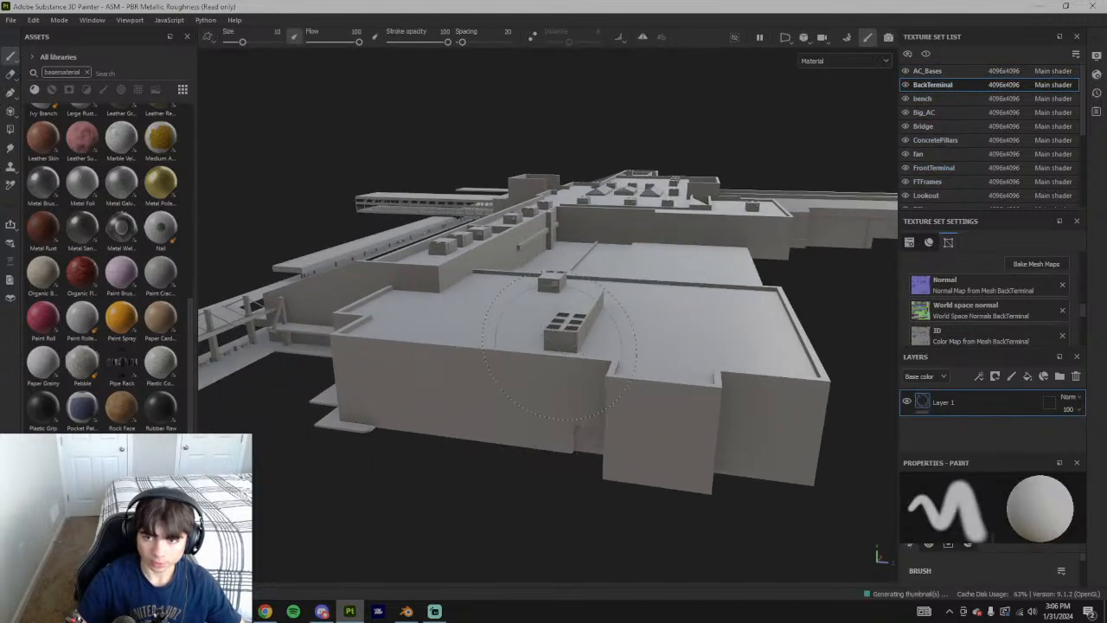
{"action": "left_click_drag", "start_coordinate": [559, 345], "coordinate": [640, 350], "text": "alt"}
Switch to Chrome and examine the terminal's back block in Google Earth
{"action": "left_click", "coordinate": [269, 612]}
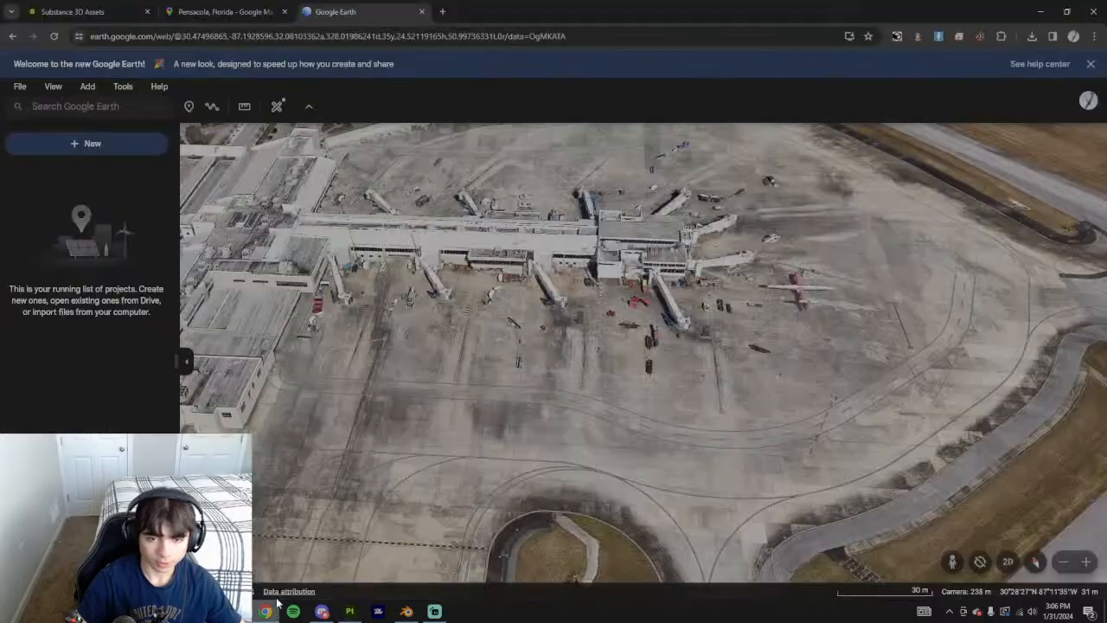
{"action": "left_click_drag", "start_coordinate": [254, 341], "coordinate": [511, 369]}
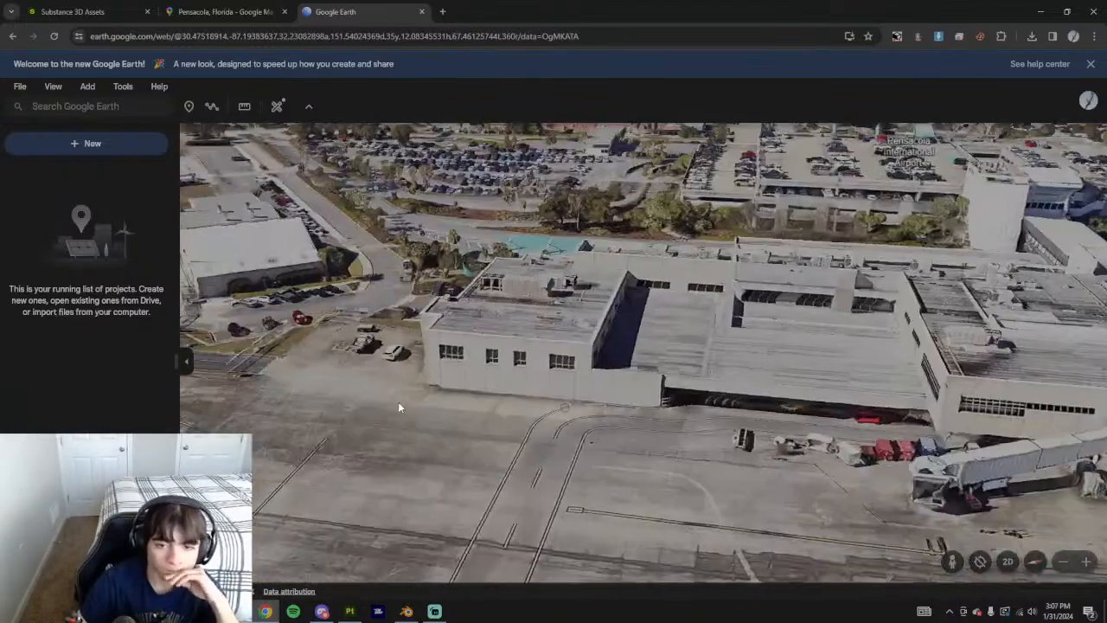
{"action": "left_click", "coordinate": [407, 612]}
Switch back to Substance 3D Painter and delete Layer 1 from the BackTerminal texture set
{"action": "left_click", "coordinate": [349, 612]}
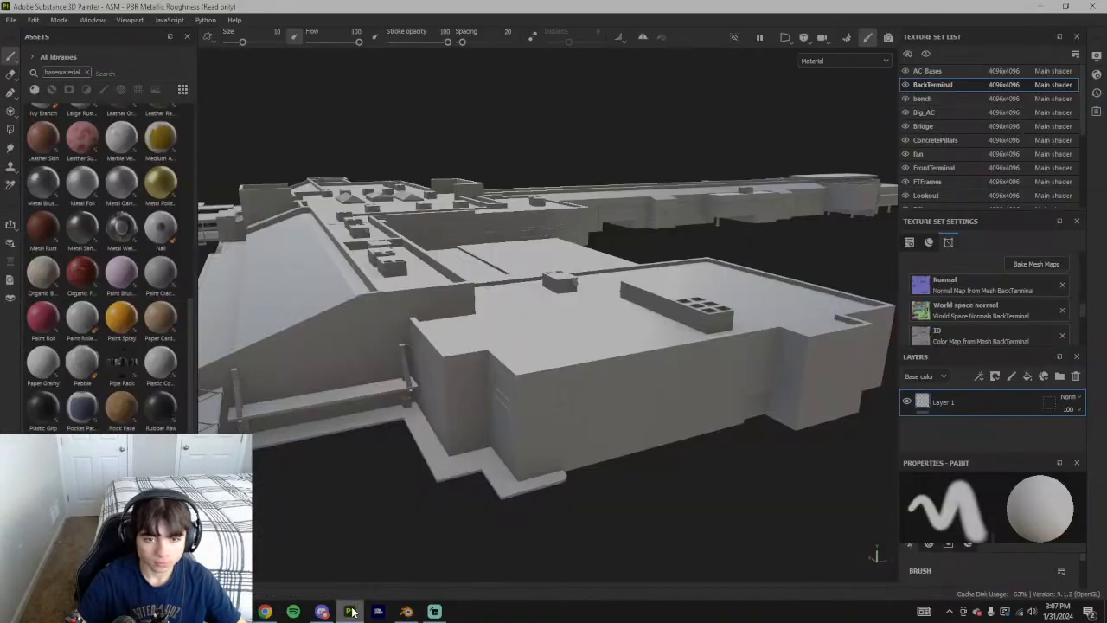
{"action": "left_click_drag", "start_coordinate": [459, 491], "coordinate": [877, 432], "text": "alt"}
{"action": "scroll", "coordinate": [523, 512], "scroll_direction": "down", "scroll_amount": 3}
{"action": "left_click_drag", "start_coordinate": [524, 511], "coordinate": [432, 389], "text": "alt"}
{"action": "scroll", "coordinate": [818, 479], "scroll_direction": "up", "scroll_amount": 2}
{"action": "middle_click_drag", "start_coordinate": [432, 389], "coordinate": [572, 413], "text": "alt"}
{"action": "left_click_drag", "start_coordinate": [572, 412], "coordinate": [497, 403], "text": "alt"}
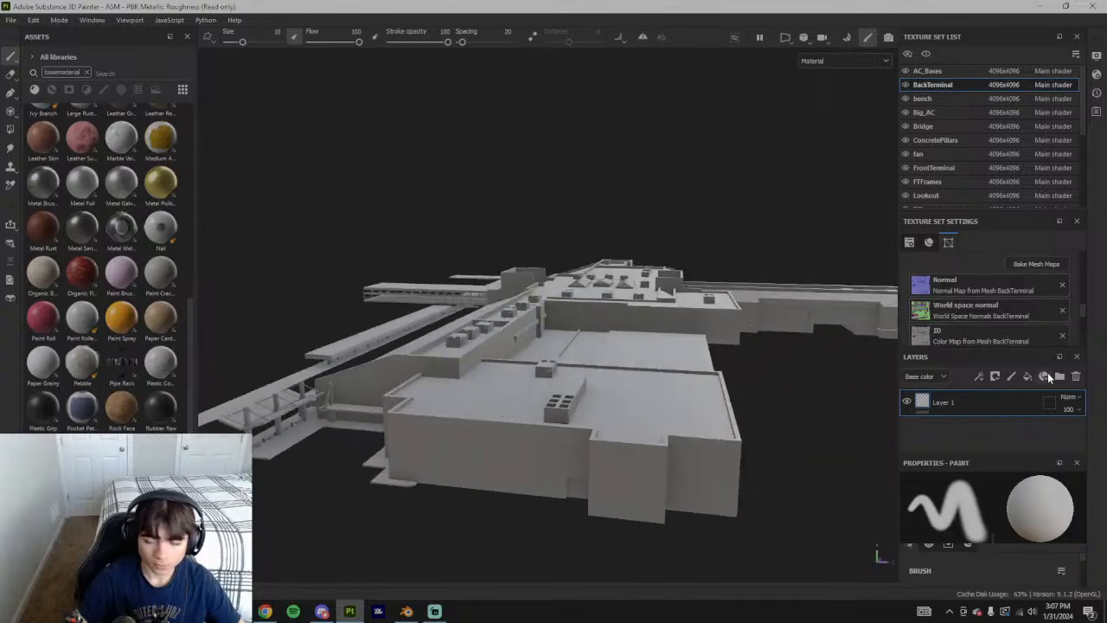
{"action": "left_click", "coordinate": [1077, 377]}
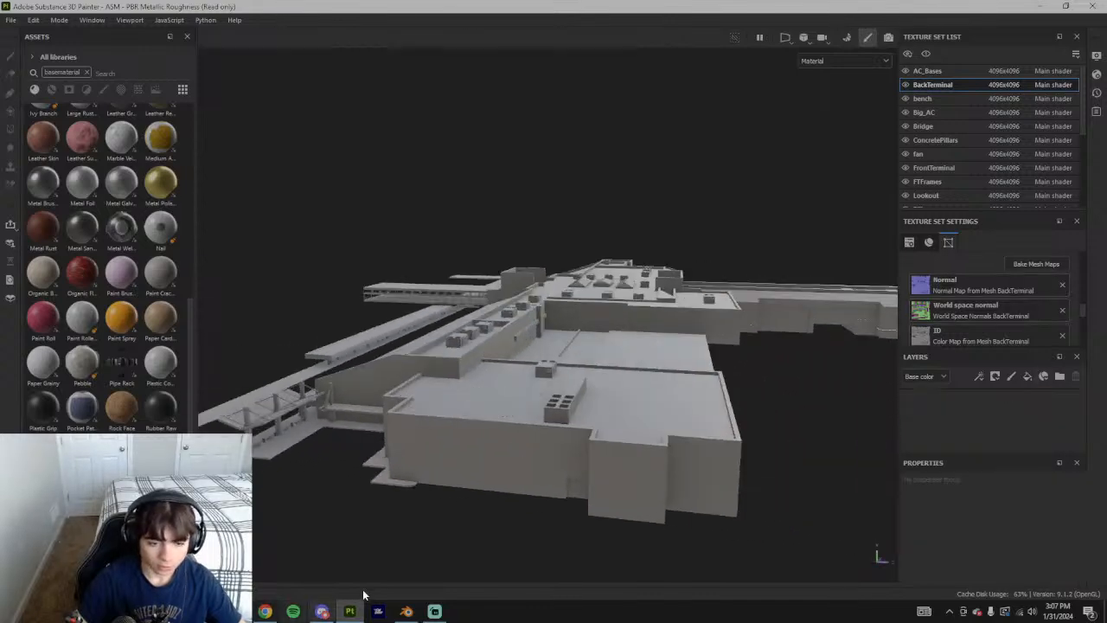
{"action": "left_click", "coordinate": [434, 612]}
{"action": "left_click", "coordinate": [437, 612]}
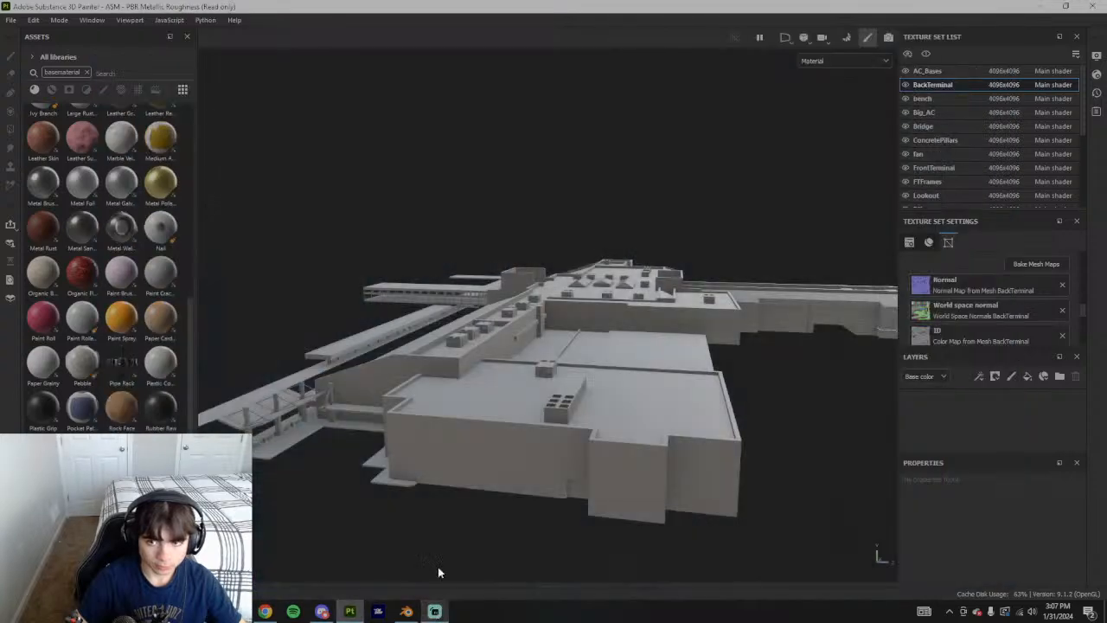
Add the Smoothed Concrete material to BackTerminal as a fill layer and set its projection to Tri-planar projection
{"action": "left_click_drag", "start_coordinate": [83, 496], "coordinate": [948, 443]}
{"action": "scroll", "coordinate": [534, 500], "scroll_direction": "up", "scroll_amount": 3}
{"action": "scroll", "coordinate": [535, 505], "scroll_direction": "up", "scroll_amount": 3}
{"action": "left_click_drag", "start_coordinate": [512, 432], "coordinate": [579, 362], "text": "alt"}
{"action": "scroll", "coordinate": [985, 527], "scroll_direction": "down", "scroll_amount": 2}
{"action": "scroll", "coordinate": [986, 533], "scroll_direction": "up", "scroll_amount": 2}
{"action": "left_click", "coordinate": [994, 526]}
{"action": "left_click", "coordinate": [969, 467]}
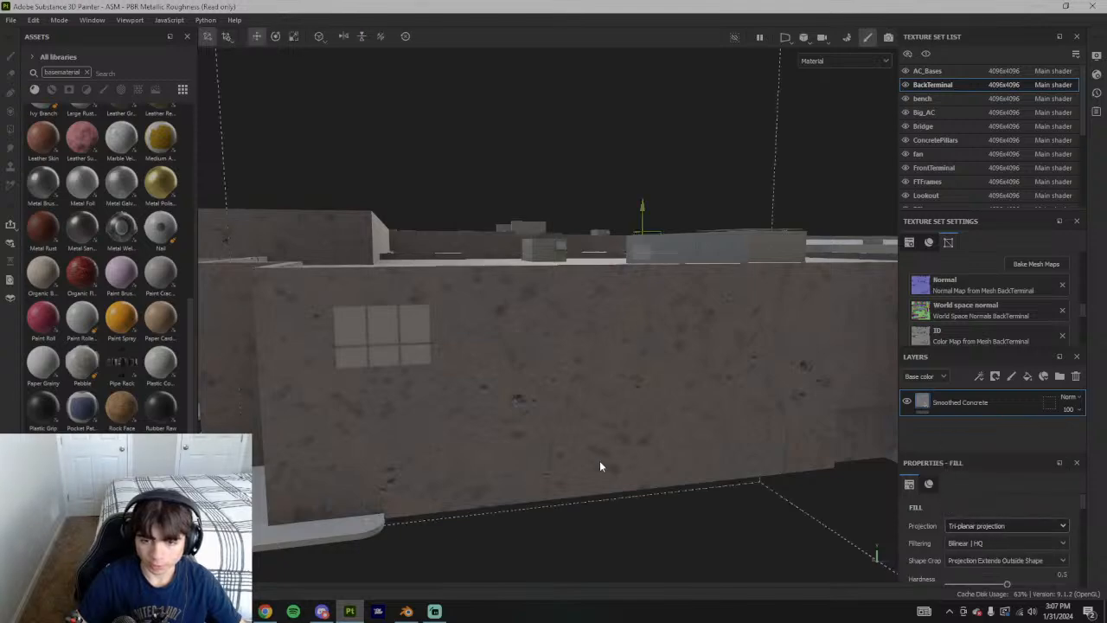
Raise the tiling of the Smoothed Concrete fill to 32
{"action": "scroll", "coordinate": [605, 484], "scroll_direction": "down", "scroll_amount": 5}
{"action": "mouse_move", "coordinate": [602, 484]}
{"action": "left_mouse_down", "text": "alt"}
{"action": "mouse_move", "coordinate": [594, 454]}
{"action": "mouse_move", "coordinate": [590, 511]}
{"action": "mouse_move", "coordinate": [590, 470]}
{"action": "left_mouse_up", "text": "alt"}
{"action": "scroll", "coordinate": [606, 478], "scroll_direction": "up", "scroll_amount": 5}
{"action": "scroll", "coordinate": [986, 550], "scroll_direction": "down", "scroll_amount": 2}
{"action": "left_click_drag", "start_coordinate": [967, 567], "coordinate": [976, 568]}
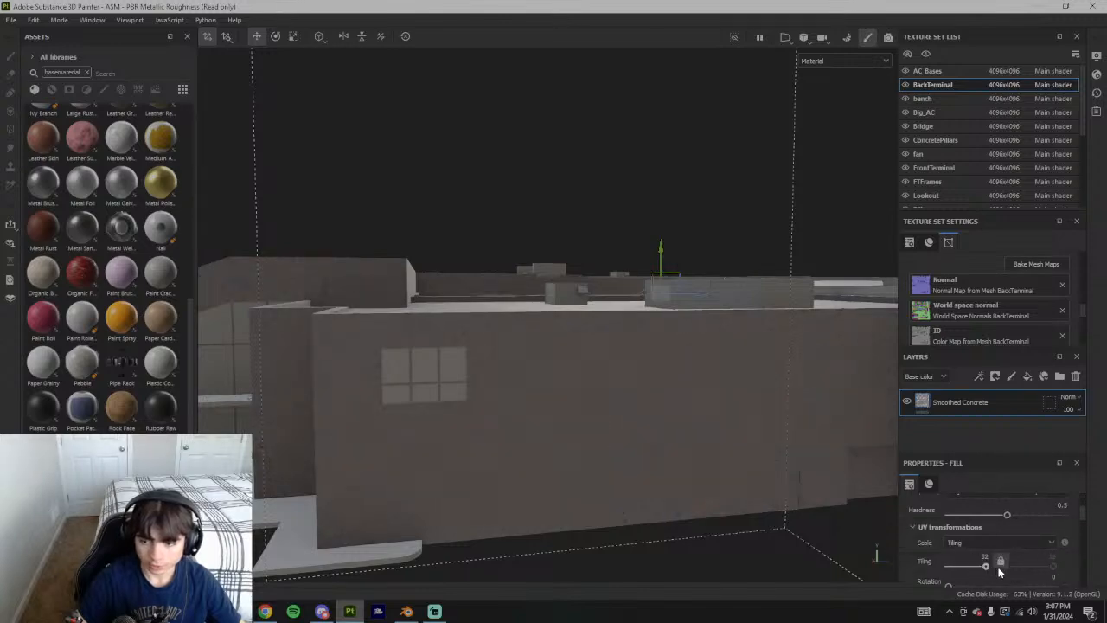
Inspect the concrete pattern on the back terminal's window wall from far and near
{"action": "scroll", "coordinate": [554, 415], "scroll_direction": "down", "scroll_amount": 3}
{"action": "mouse_move", "coordinate": [549, 415]}
{"action": "left_mouse_down", "text": "alt"}
{"action": "mouse_move", "coordinate": [712, 401]}
{"action": "mouse_move", "coordinate": [738, 410]}
{"action": "mouse_move", "coordinate": [562, 409]}
{"action": "left_mouse_up", "text": "alt"}
{"action": "scroll", "coordinate": [562, 409], "scroll_direction": "up", "scroll_amount": 4}
{"action": "scroll", "coordinate": [562, 410], "scroll_direction": "up", "scroll_amount": 2}
{"action": "scroll", "coordinate": [689, 363], "scroll_direction": "down", "scroll_amount": 5}
{"action": "left_click_drag", "start_coordinate": [689, 363], "coordinate": [739, 349], "text": "alt"}
{"action": "scroll", "coordinate": [553, 398], "scroll_direction": "up", "scroll_amount": 4}
{"action": "scroll", "coordinate": [556, 398], "scroll_direction": "up", "scroll_amount": 1}
{"action": "scroll", "coordinate": [519, 433], "scroll_direction": "down", "scroll_amount": 1}
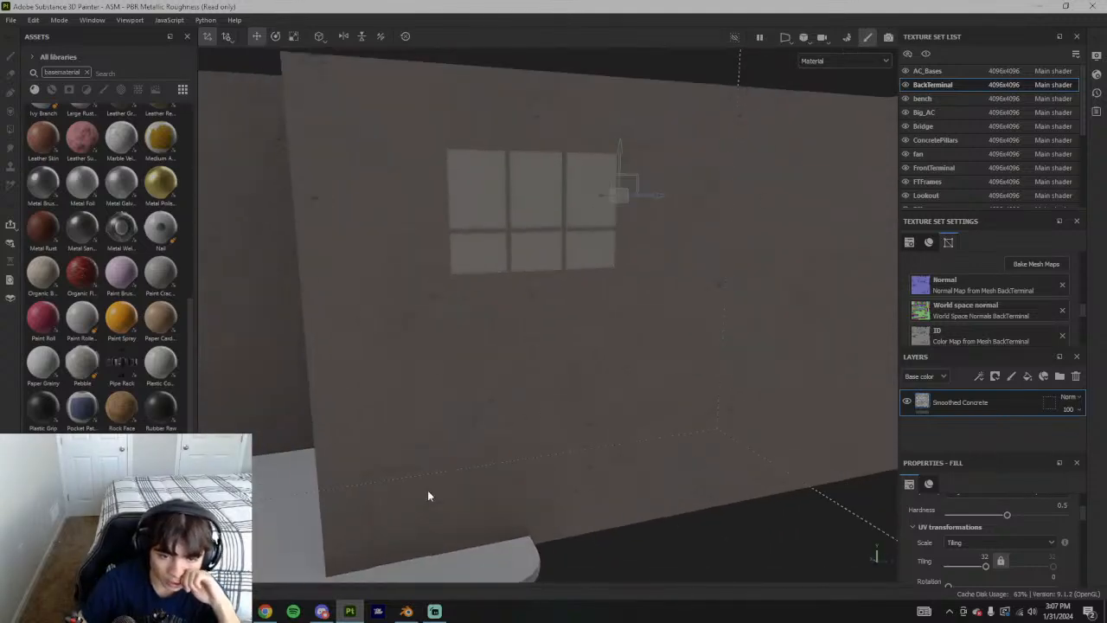
Check the terminal wall's concrete surface around the door and window in Google Street View
{"action": "left_click", "coordinate": [264, 611]}
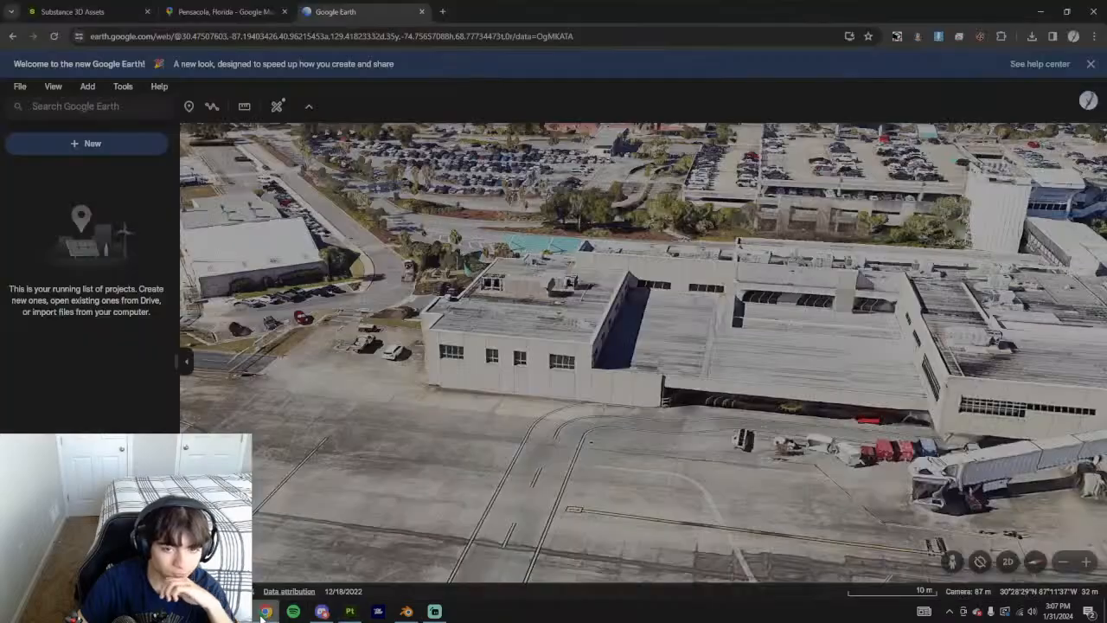
{"action": "middle_click_drag", "start_coordinate": [545, 416], "coordinate": [651, 349]}
{"action": "left_click", "coordinate": [220, 12]}
{"action": "left_click_drag", "start_coordinate": [212, 323], "coordinate": [426, 411]}
{"action": "scroll", "coordinate": [440, 356], "scroll_direction": "up", "scroll_amount": 3}
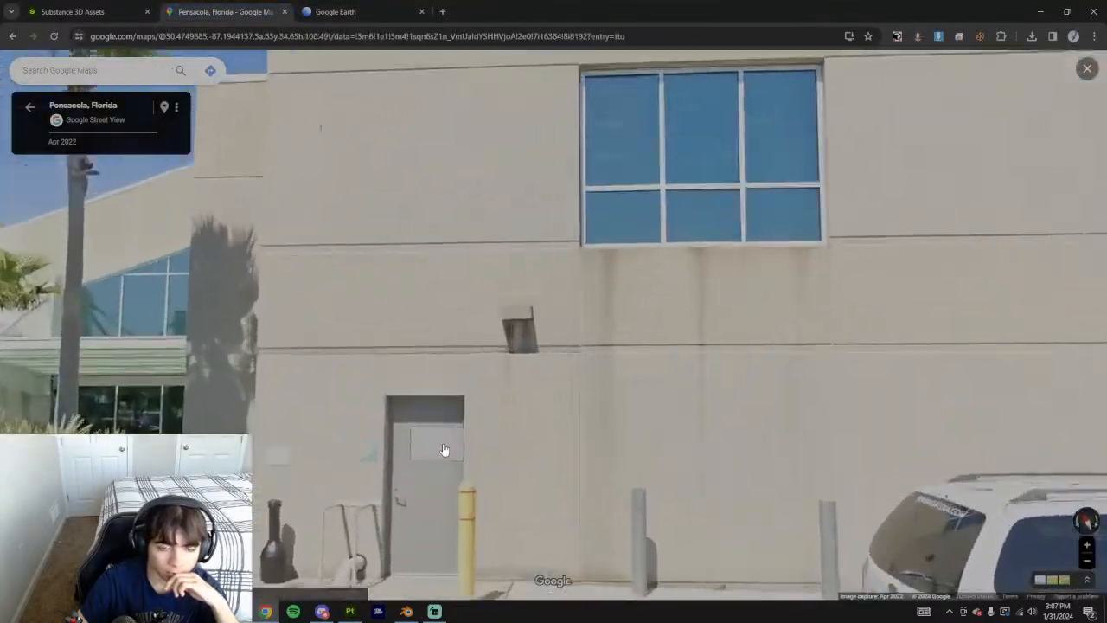
{"action": "scroll", "coordinate": [445, 359], "scroll_direction": "up", "scroll_amount": 5}
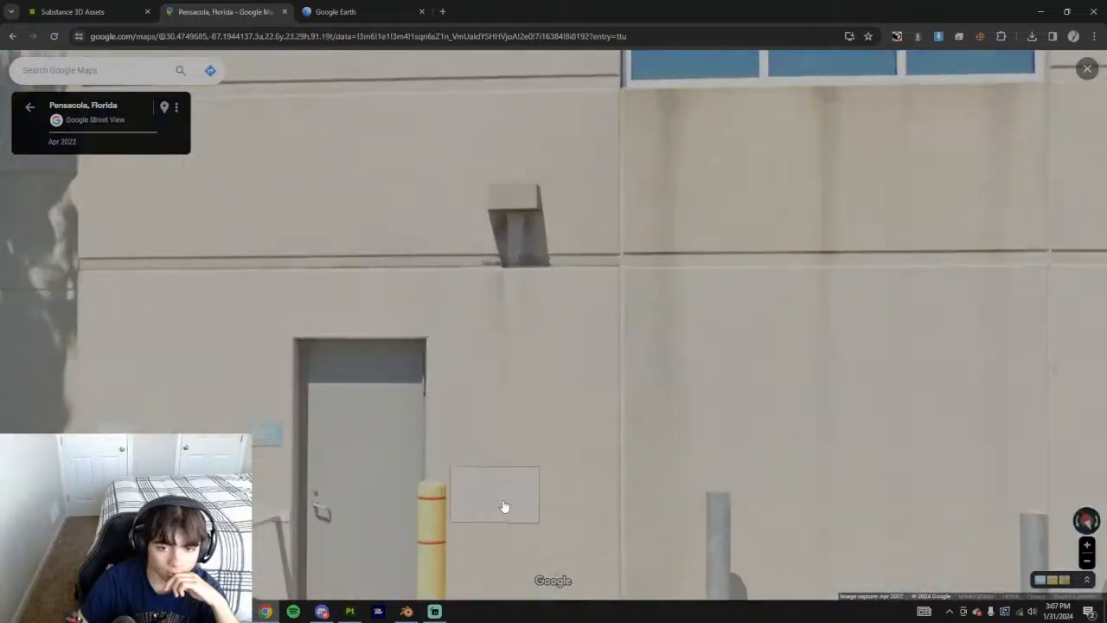
Back in Substance 3D Painter, try Smoothed Concrete tilings of 128 and 16.42, and delete the layer
{"action": "left_click", "coordinate": [351, 611]}
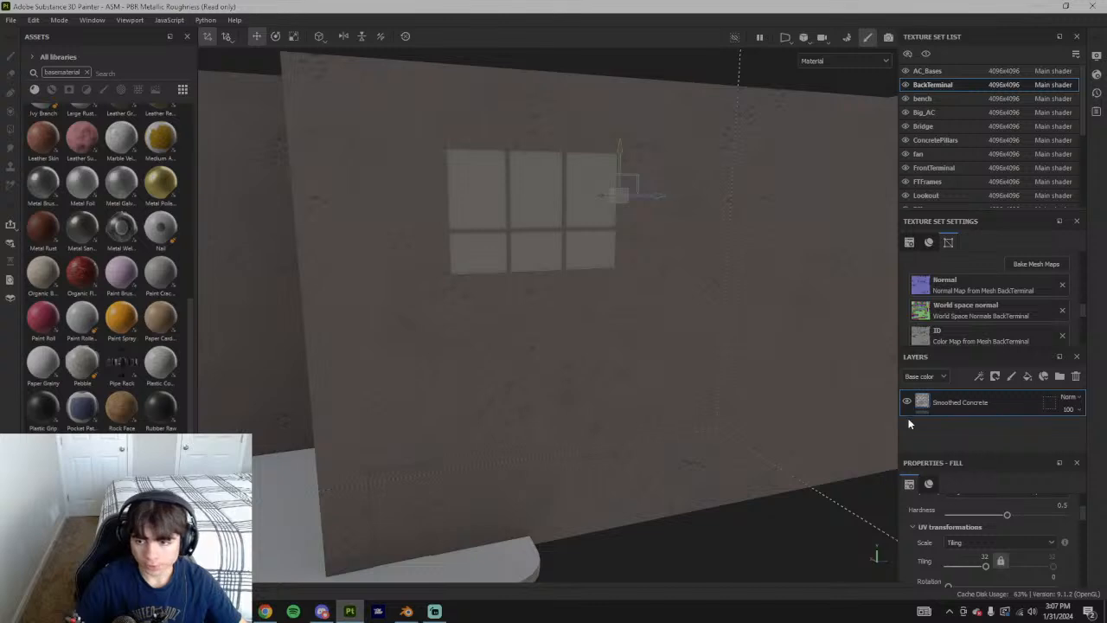
{"action": "scroll", "coordinate": [1008, 544], "scroll_direction": "down", "scroll_amount": 5}
{"action": "scroll", "coordinate": [1002, 554], "scroll_direction": "up", "scroll_amount": 4}
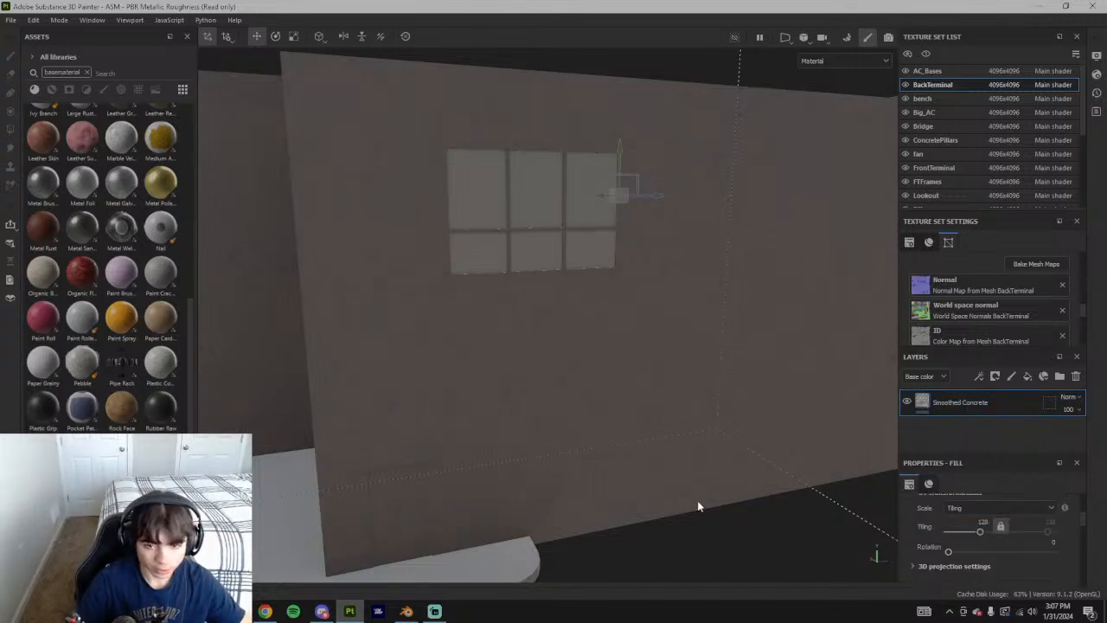
{"action": "left_click_drag", "start_coordinate": [573, 459], "coordinate": [609, 425], "text": "alt"}
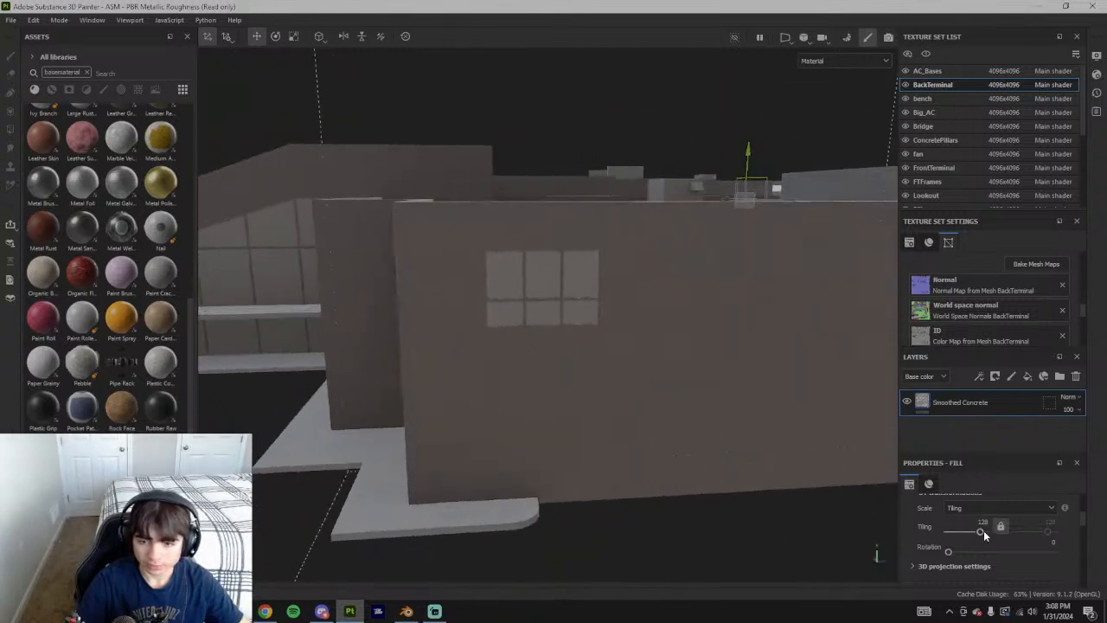
{"action": "mouse_move", "coordinate": [986, 531]}
{"action": "left_mouse_down"}
{"action": "mouse_move", "coordinate": [939, 538]}
{"action": "mouse_move", "coordinate": [970, 532]}
{"action": "left_mouse_up"}
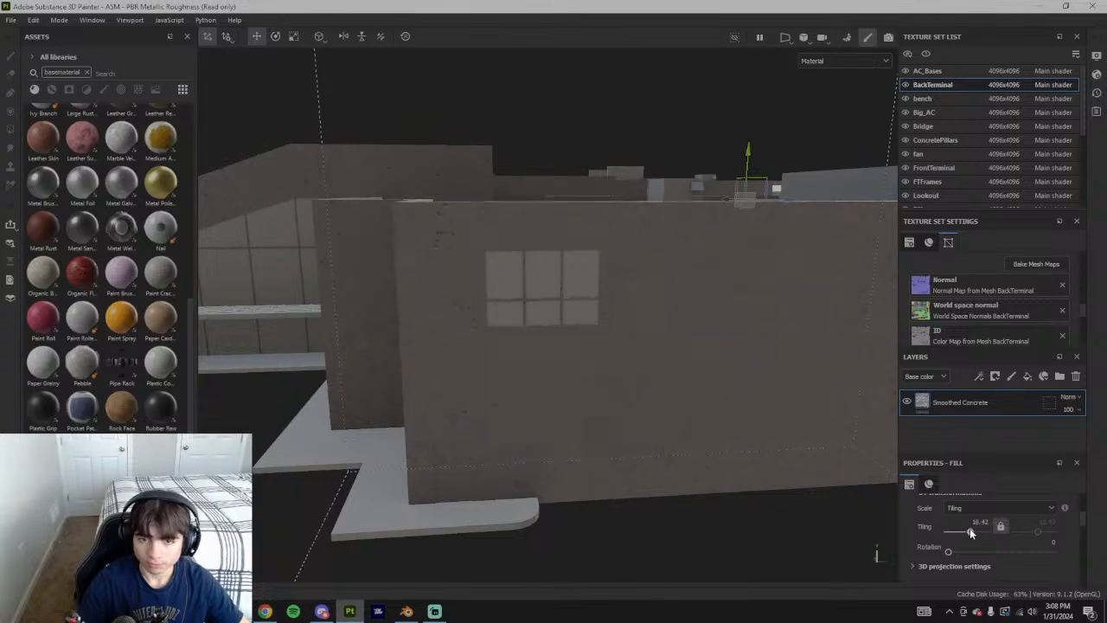
{"action": "key", "text": "Delete"}
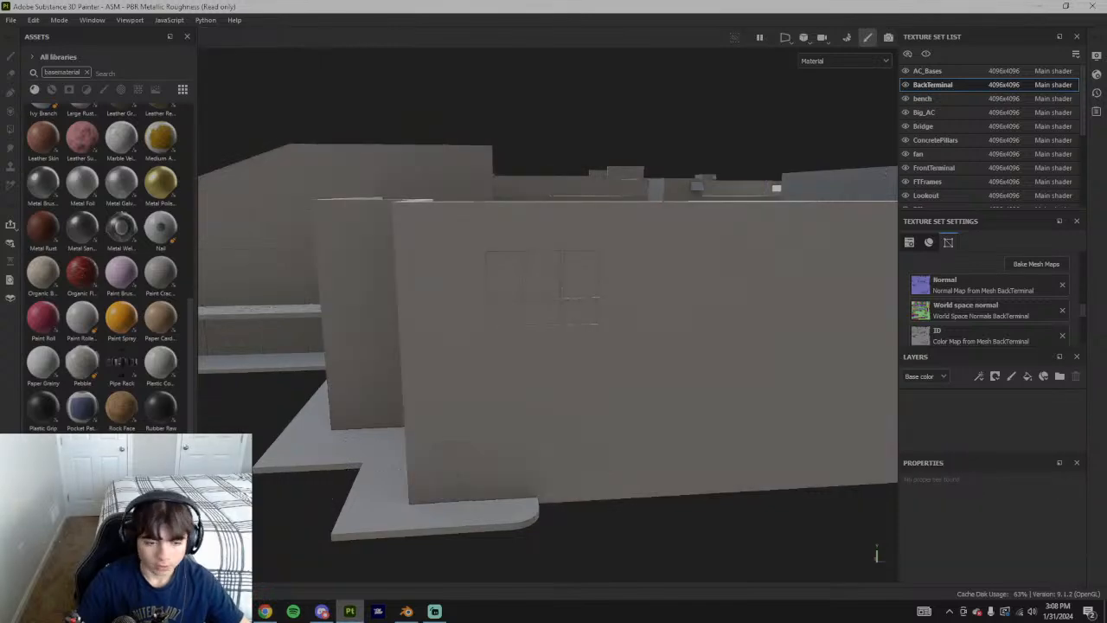
Find Grainy Concrete in the concrete results on Substance 3D Assets in Chrome and download it as SBSAR
{"action": "left_click", "coordinate": [265, 612]}
{"action": "left_click", "coordinate": [61, 12]}
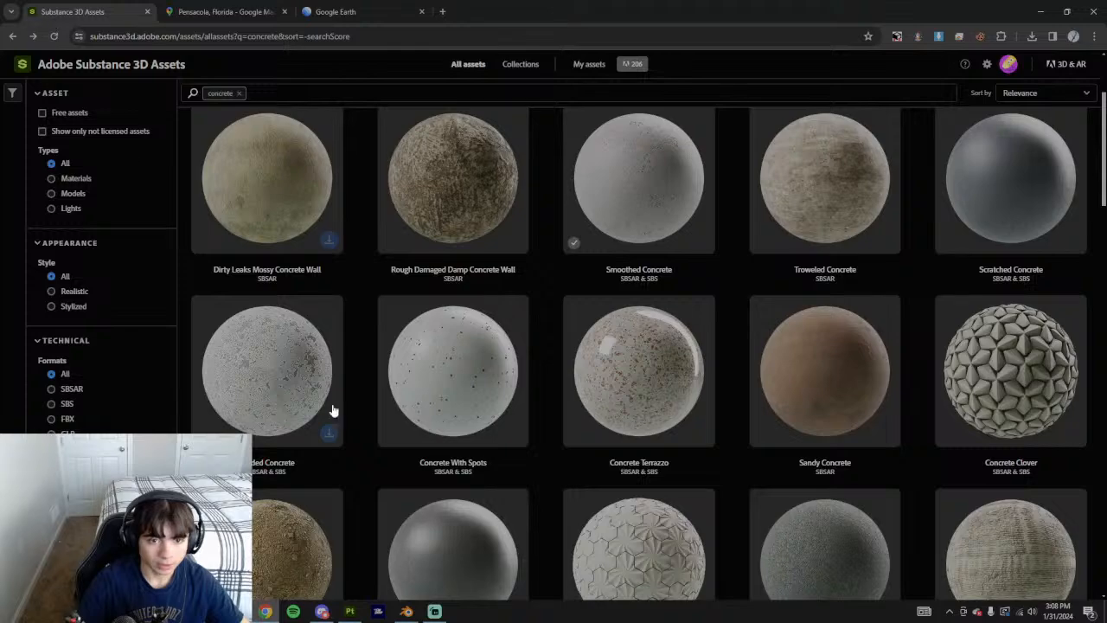
{"action": "scroll", "coordinate": [340, 383], "scroll_direction": "down", "scroll_amount": 10}
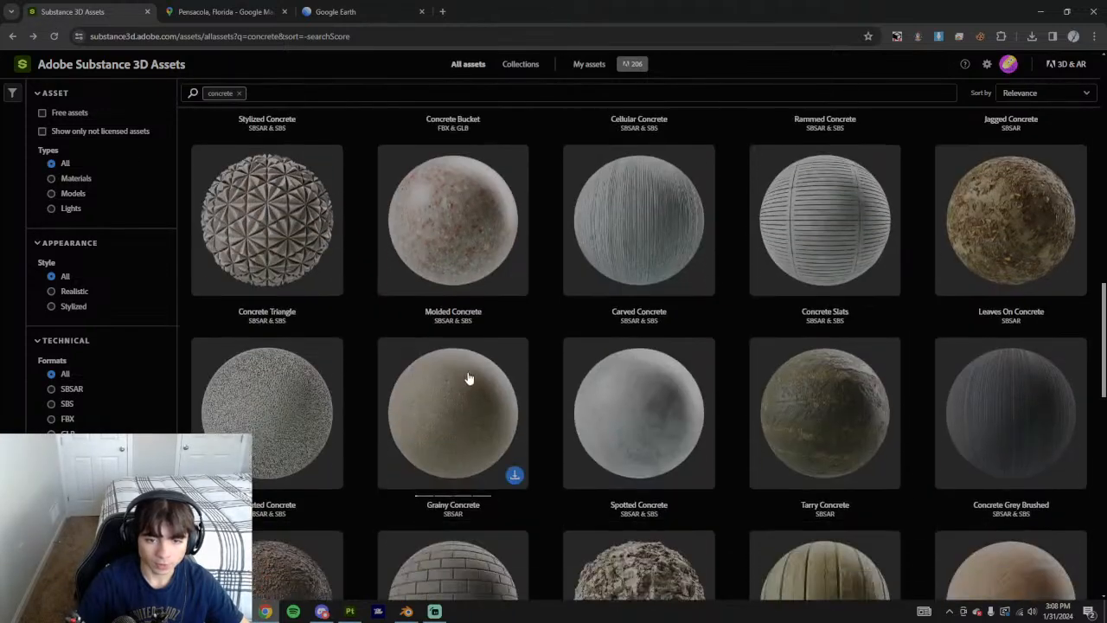
{"action": "left_click", "coordinate": [468, 378]}
{"action": "left_click", "coordinate": [944, 127]}
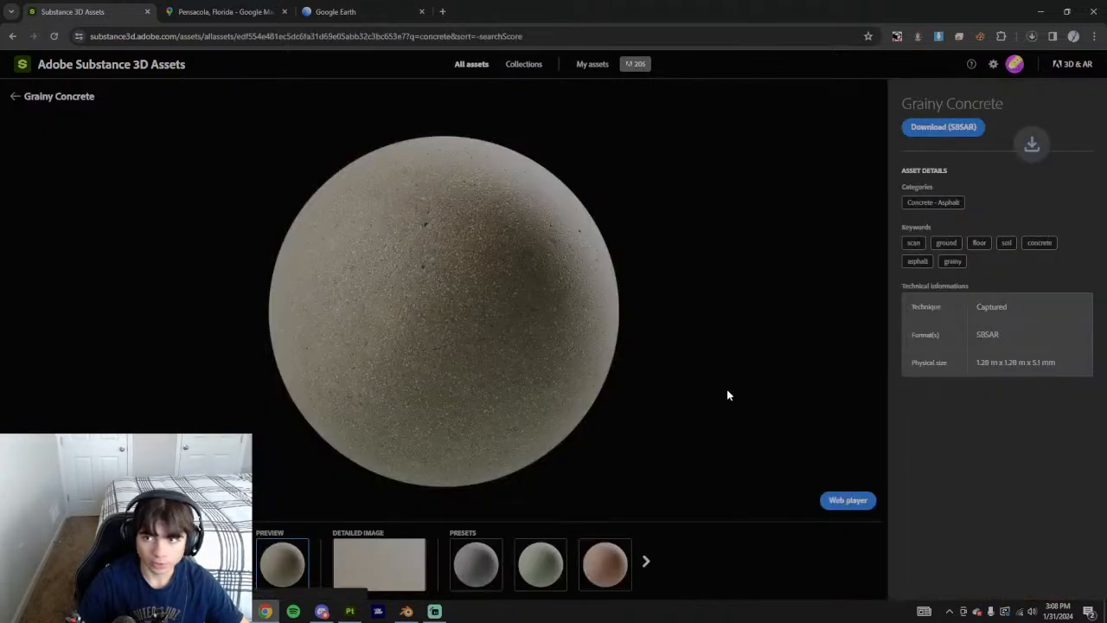
{"action": "left_click", "coordinate": [1030, 41]}
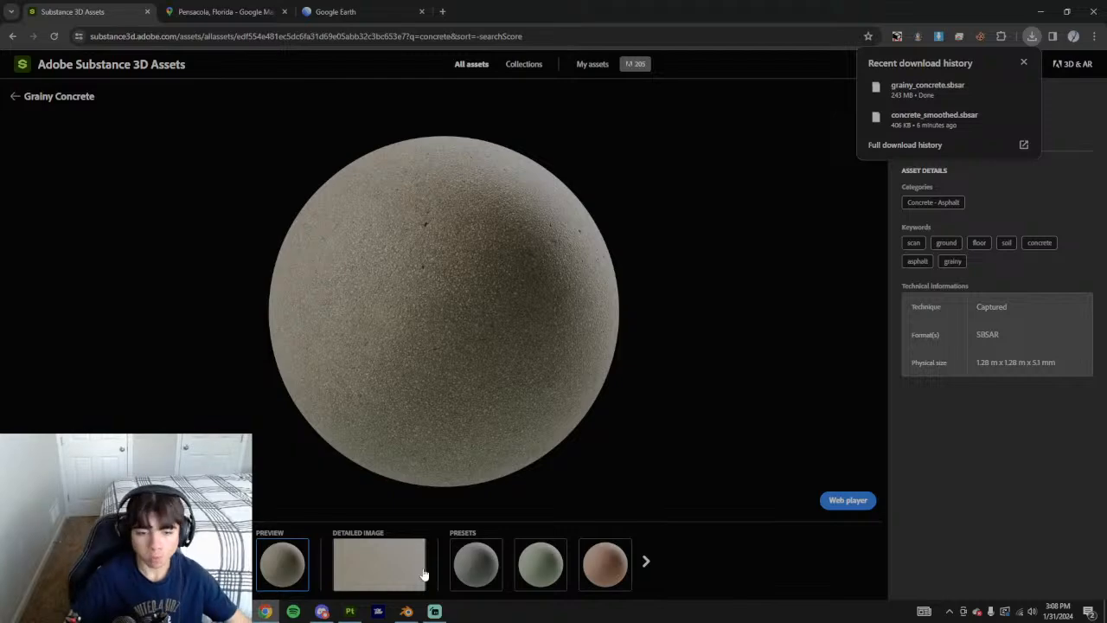
Switch to Substance 3D Painter and import grainy_concrete.sbsar from the Downloads folder into the assets as a base material
{"action": "left_click", "coordinate": [351, 612]}
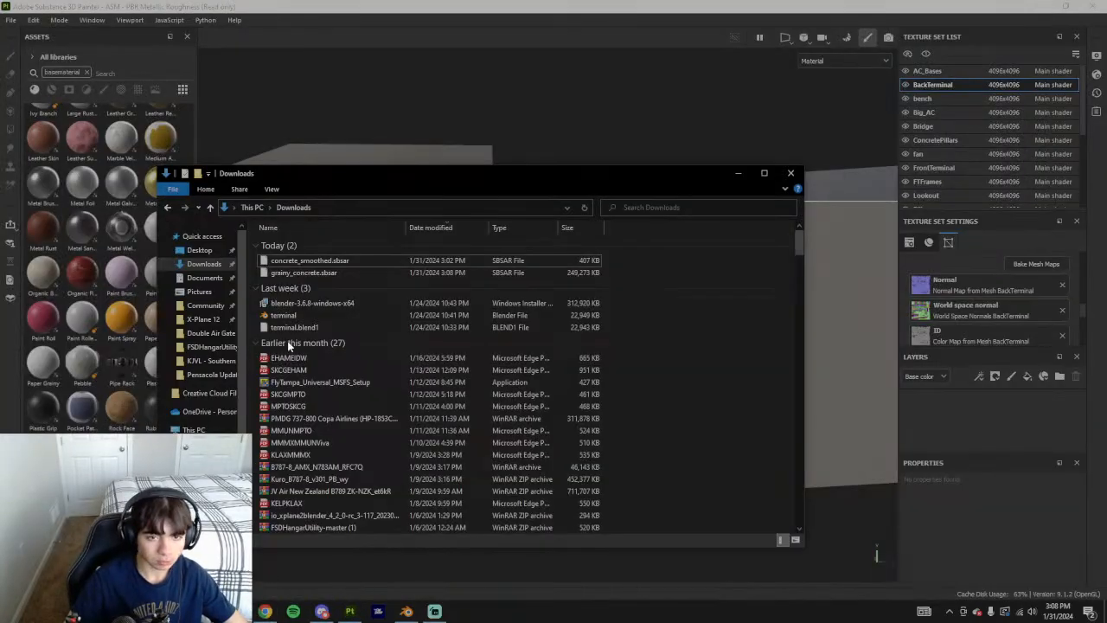
{"action": "left_click", "coordinate": [309, 261]}
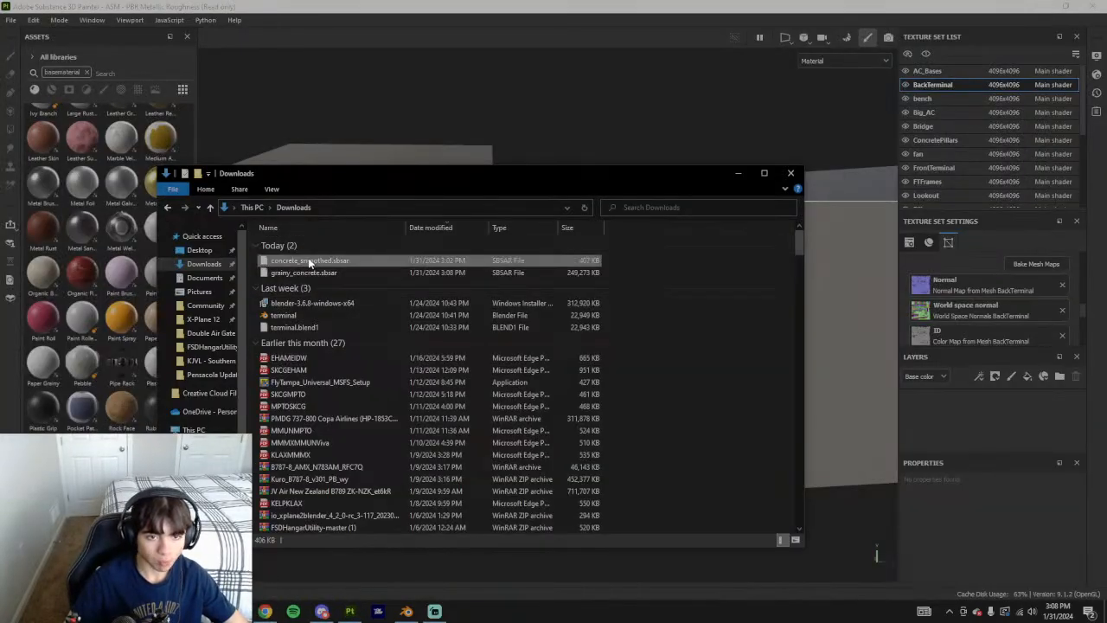
{"action": "left_click", "coordinate": [360, 272]}
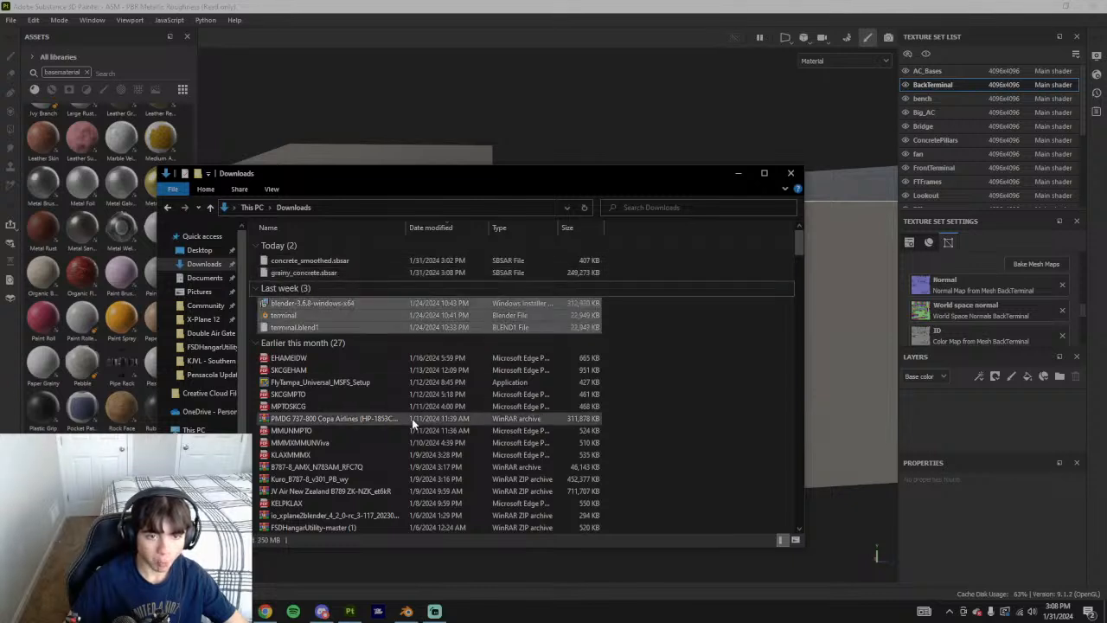
{"action": "mouse_move", "coordinate": [360, 273]}
{"action": "left_mouse_down"}
{"action": "mouse_move", "coordinate": [72, 314]}
{"action": "mouse_move", "coordinate": [110, 347]}
{"action": "left_mouse_up"}
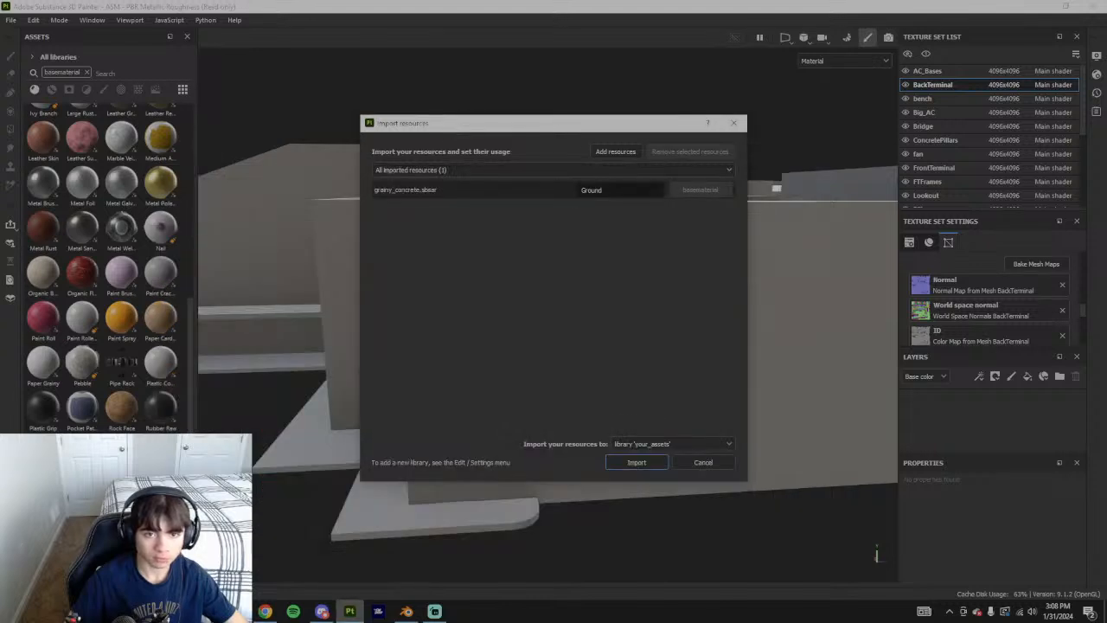
{"action": "left_click", "coordinate": [651, 444]}
{"action": "left_click", "coordinate": [643, 484]}
{"action": "left_click", "coordinate": [643, 448]}
{"action": "left_click", "coordinate": [643, 467]}
{"action": "left_click", "coordinate": [636, 461]}
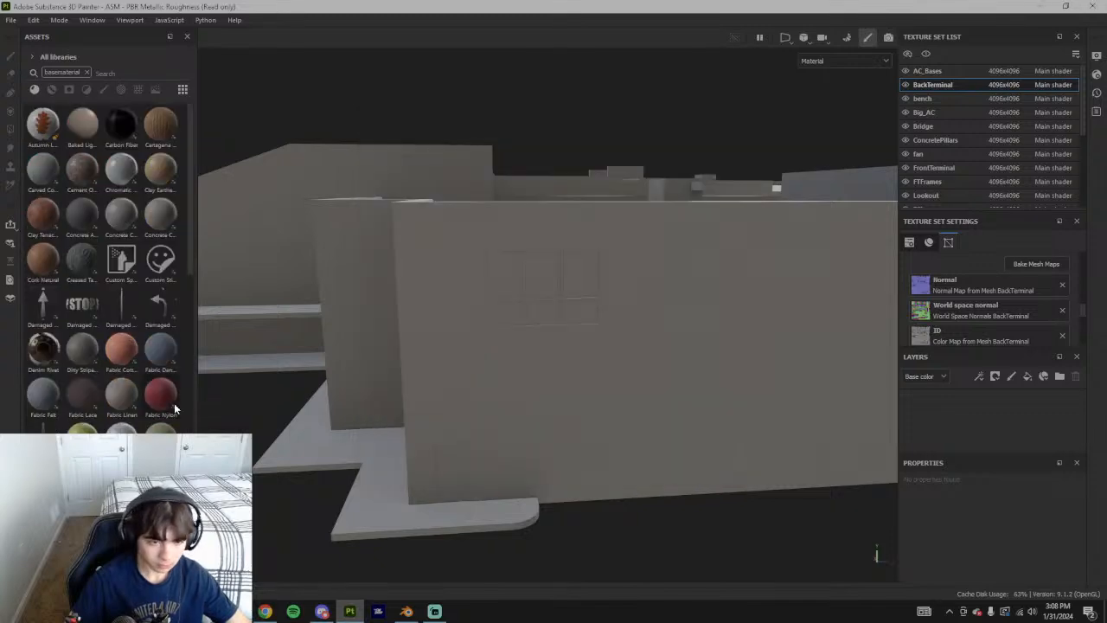
Apply the Grainy Concrete material to BackTerminal as a fill layer and set its tiling to 22
{"action": "left_click_drag", "start_coordinate": [121, 476], "coordinate": [969, 405]}
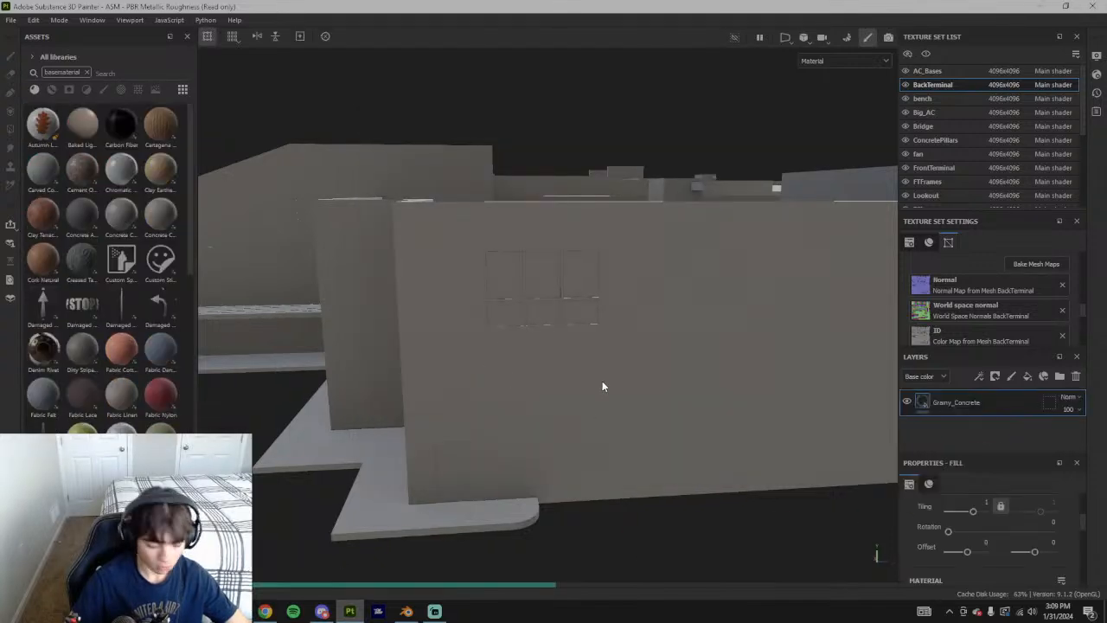
{"action": "left_click_drag", "start_coordinate": [602, 386], "coordinate": [778, 430], "text": "alt"}
{"action": "left_click_drag", "start_coordinate": [972, 511], "coordinate": [982, 512]}
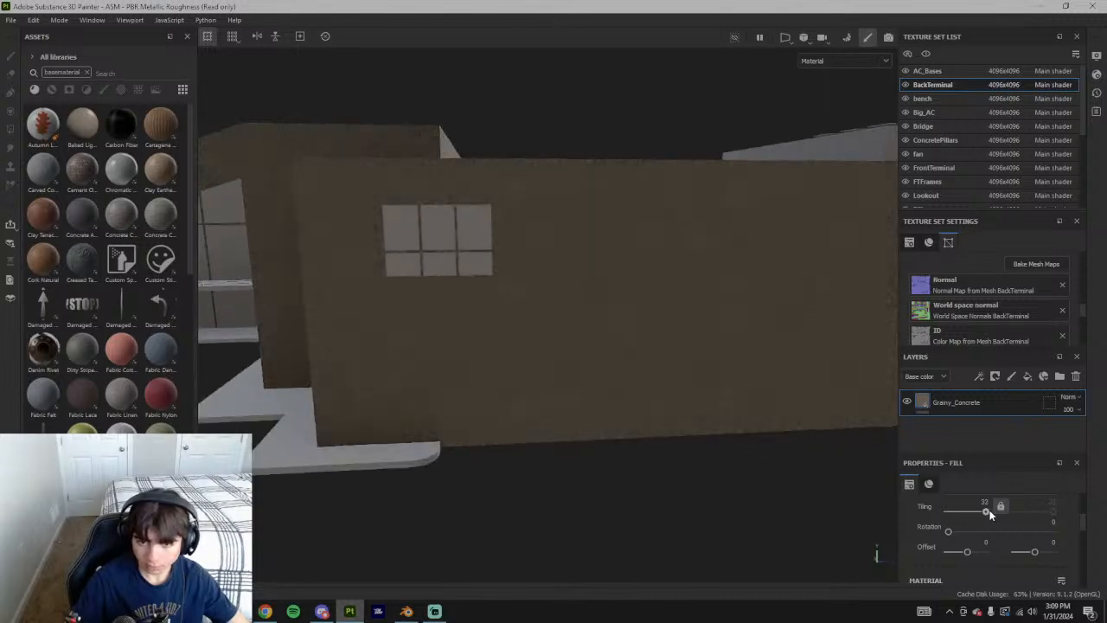
{"action": "scroll", "coordinate": [432, 371], "scroll_direction": "up", "scroll_amount": 6}
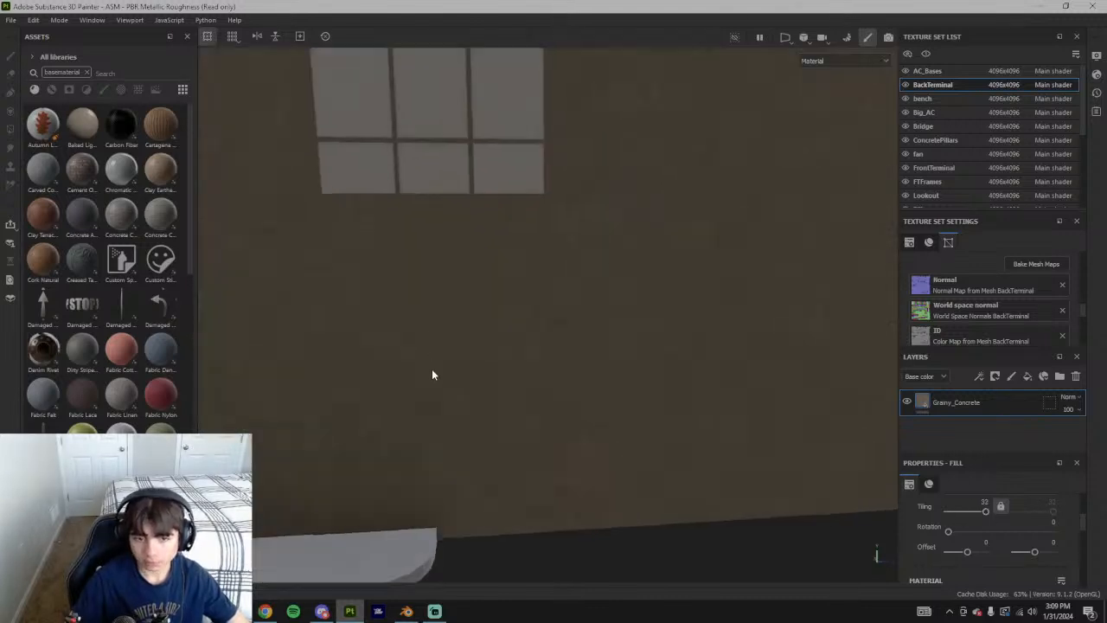
{"action": "left_click_drag", "start_coordinate": [447, 441], "coordinate": [576, 321], "text": "alt"}
{"action": "scroll", "coordinate": [572, 424], "scroll_direction": "down", "scroll_amount": 7}
Switch to Chrome and examine the terminal's concrete wall colour in Google Street View
{"action": "left_click", "coordinate": [348, 613]}
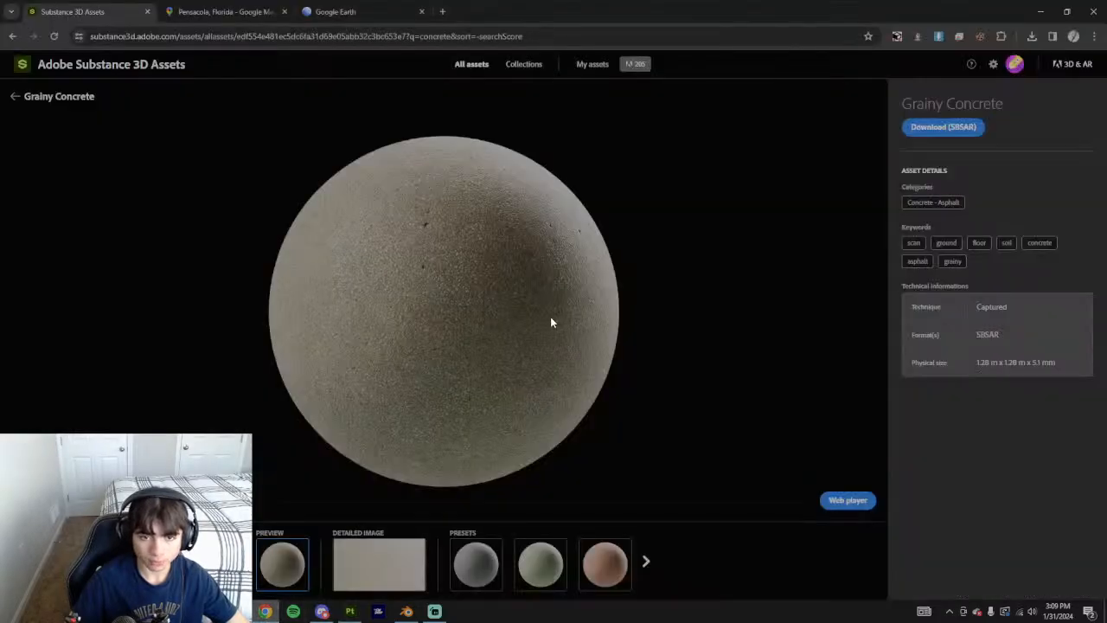
{"action": "left_click", "coordinate": [231, 11]}
{"action": "scroll", "coordinate": [614, 369], "scroll_direction": "down", "scroll_amount": 2}
{"action": "scroll", "coordinate": [613, 369], "scroll_direction": "down", "scroll_amount": 3}
{"action": "left_click_drag", "start_coordinate": [613, 369], "coordinate": [549, 355]}
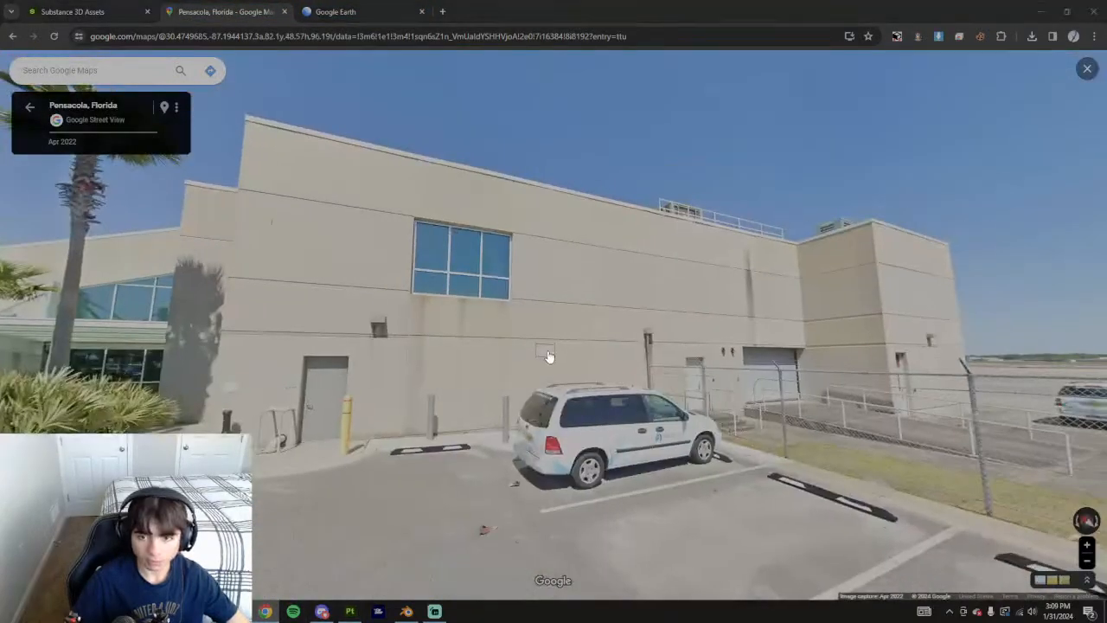
Back in Substance 3D Painter, sample the Grainy Concrete colour from the terminal wall in the Street View window behind it
{"action": "key", "text": "alt+Tab"}
{"action": "scroll", "coordinate": [672, 440], "scroll_direction": "up", "scroll_amount": 5}
{"action": "middle_click_drag", "start_coordinate": [460, 379], "coordinate": [730, 360], "text": "alt"}
{"action": "scroll", "coordinate": [730, 360], "scroll_direction": "up", "scroll_amount": 2}
{"action": "scroll", "coordinate": [1016, 540], "scroll_direction": "down", "scroll_amount": 4}
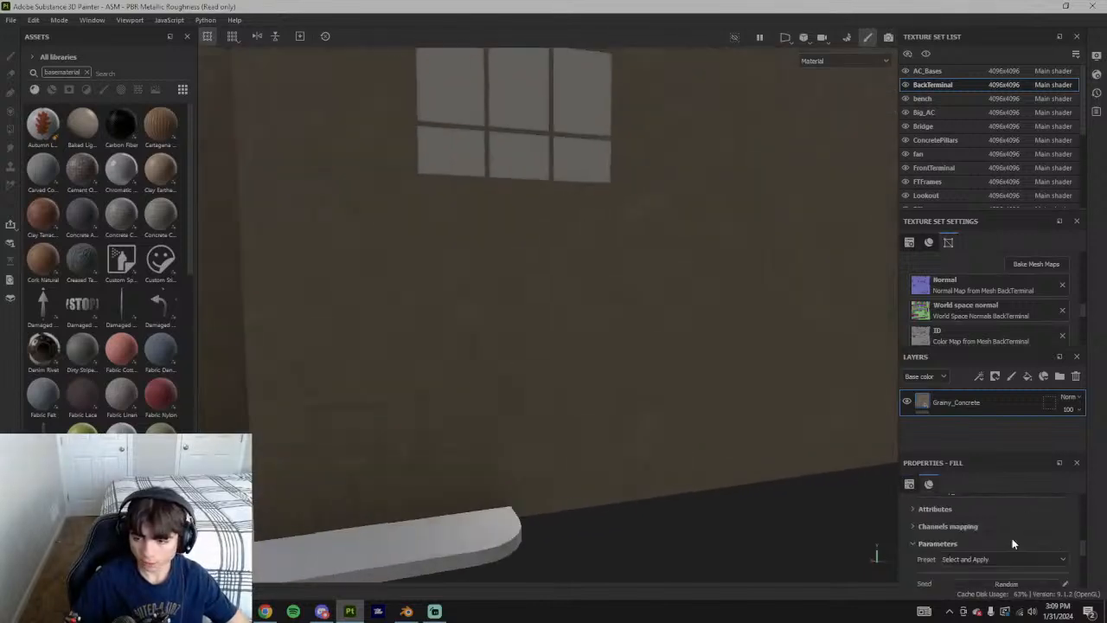
{"action": "scroll", "coordinate": [984, 545], "scroll_direction": "up", "scroll_amount": 1}
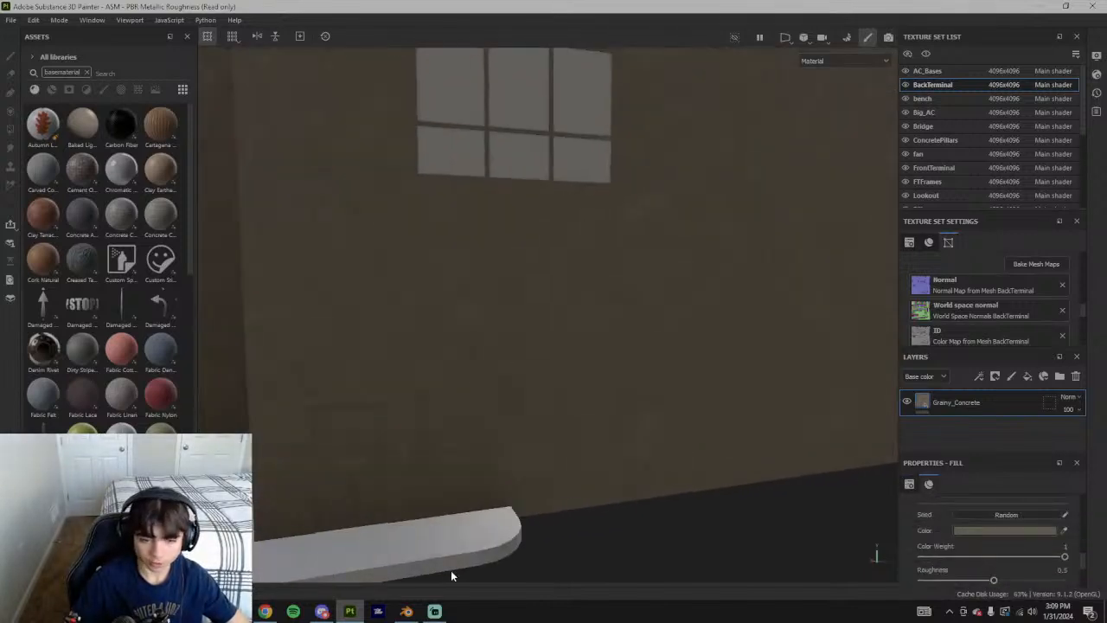
{"action": "double_click", "coordinate": [338, 9]}
{"action": "left_click_drag", "start_coordinate": [584, 72], "coordinate": [476, 67]}
{"action": "scroll", "coordinate": [1063, 595], "scroll_direction": "up", "scroll_amount": 2}
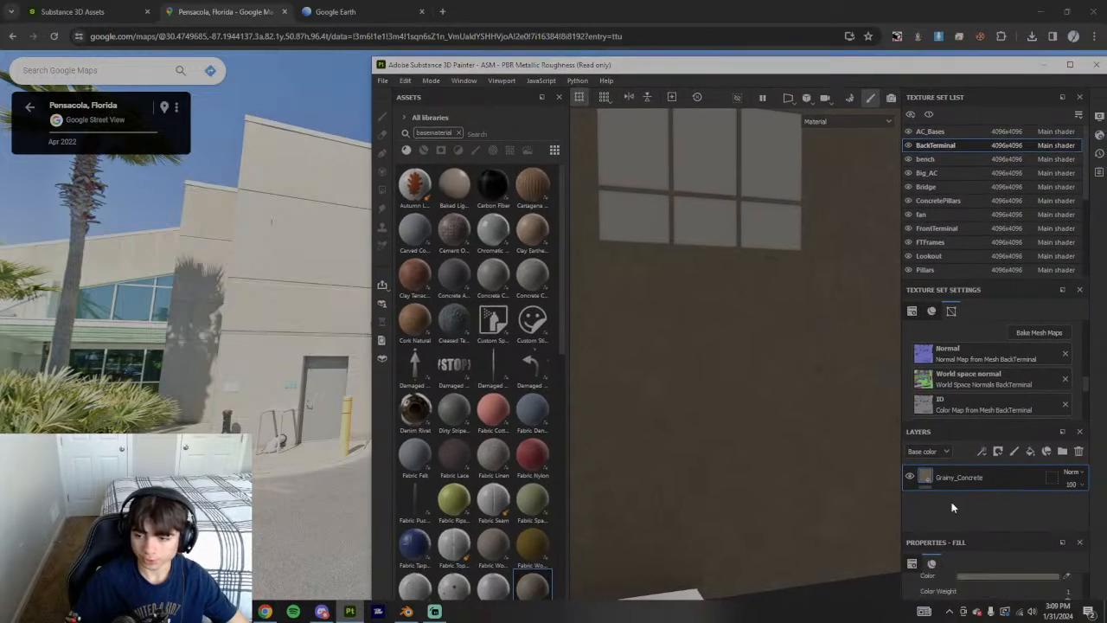
{"action": "left_click", "coordinate": [320, 300]}
{"action": "double_click", "coordinate": [645, 68]}
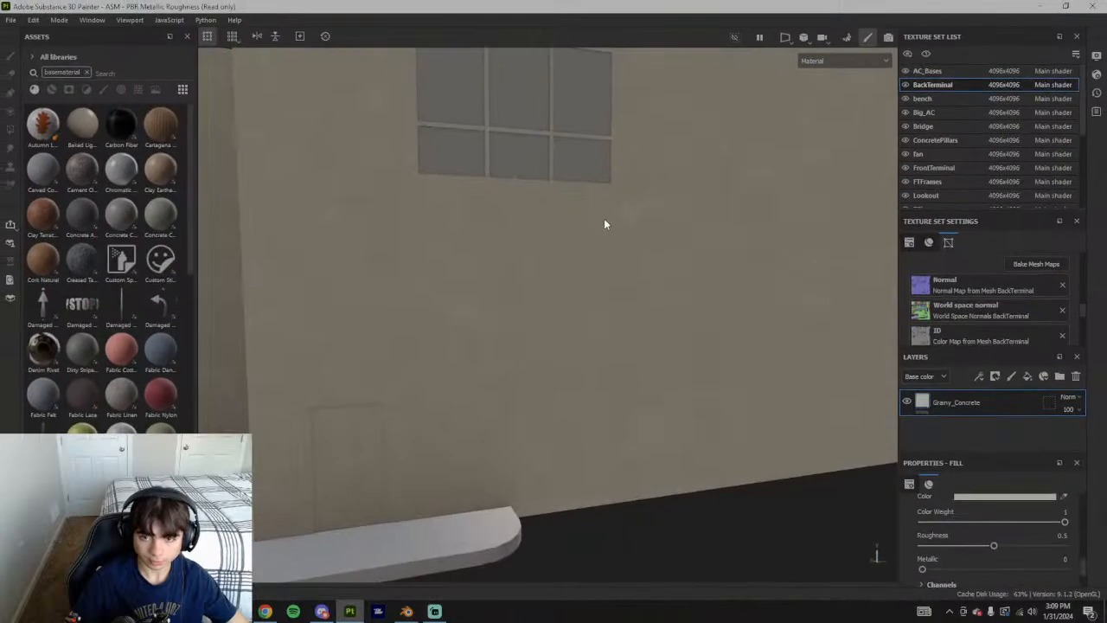
Open the Grainy Concrete colour for editing and set its saturation to 0.134 and value to 0.692
{"action": "scroll", "coordinate": [586, 460], "scroll_direction": "down", "scroll_amount": 6}
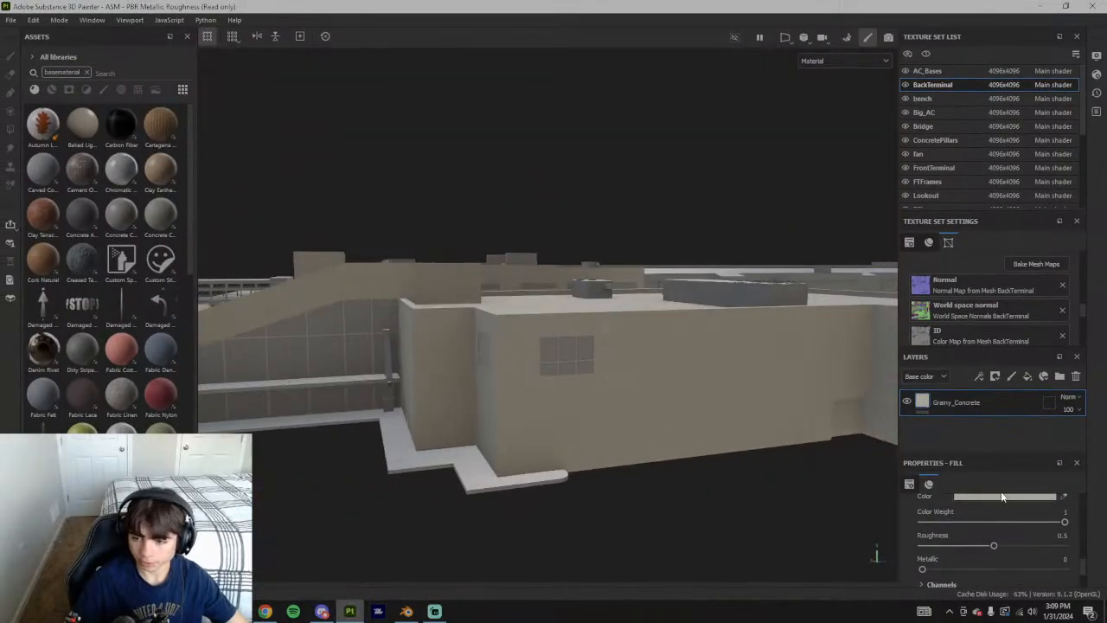
{"action": "left_click", "coordinate": [1003, 497]}
{"action": "left_click_drag", "start_coordinate": [965, 379], "coordinate": [932, 202]}
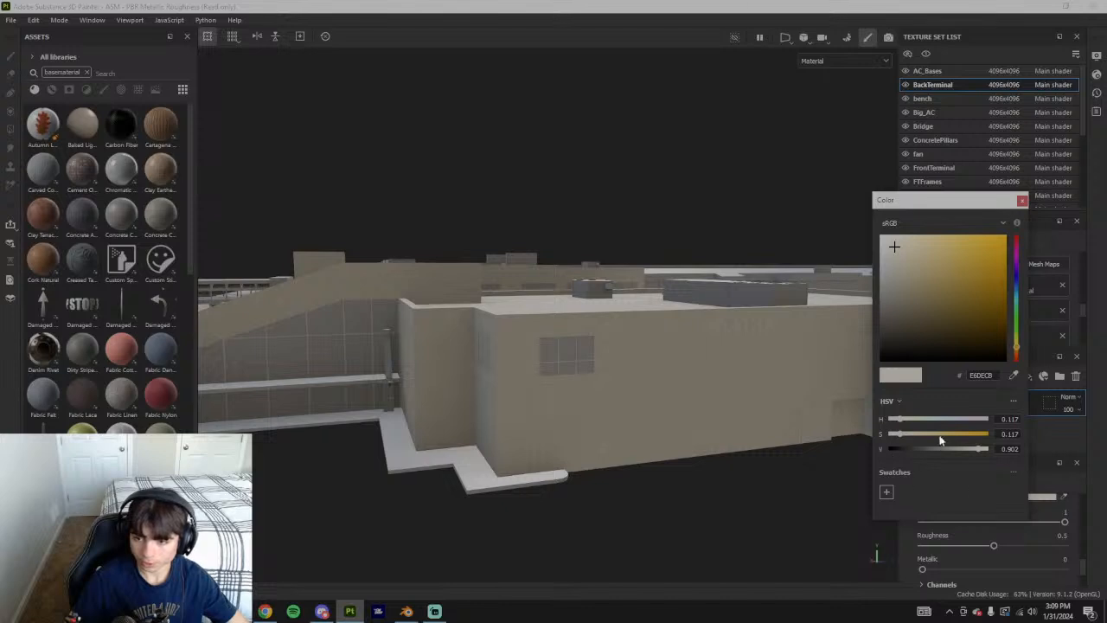
{"action": "left_click_drag", "start_coordinate": [976, 450], "coordinate": [963, 444]}
{"action": "left_click_drag", "start_coordinate": [856, 424], "coordinate": [724, 404], "text": "alt"}
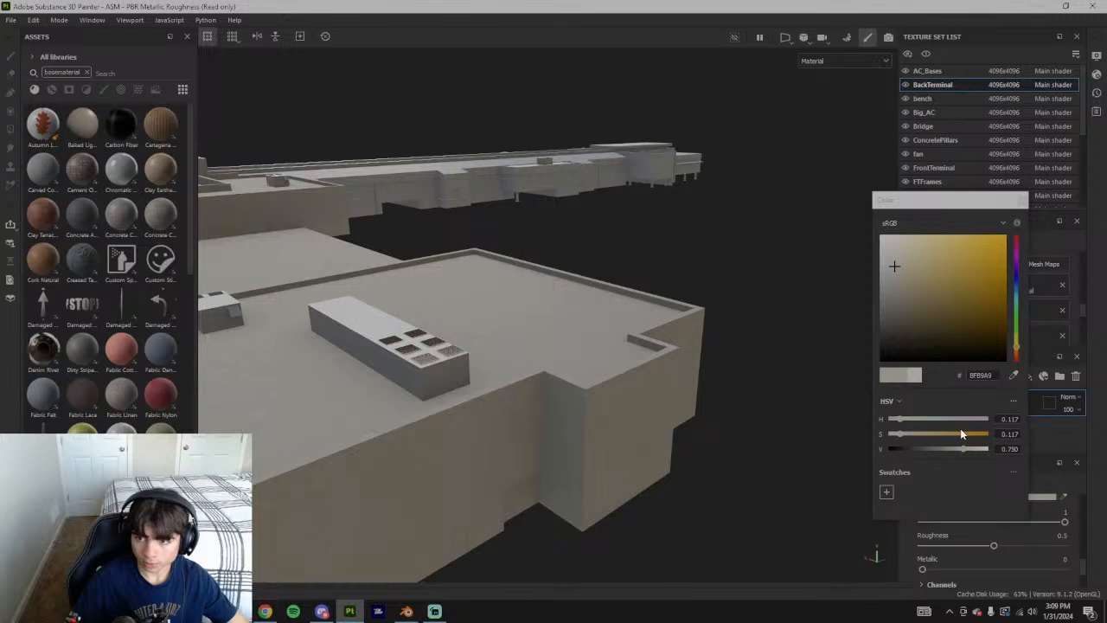
{"action": "left_click_drag", "start_coordinate": [901, 434], "coordinate": [905, 437]}
{"action": "left_click_drag", "start_coordinate": [635, 427], "coordinate": [702, 358], "text": "alt"}
{"action": "left_click_drag", "start_coordinate": [900, 435], "coordinate": [905, 435]}
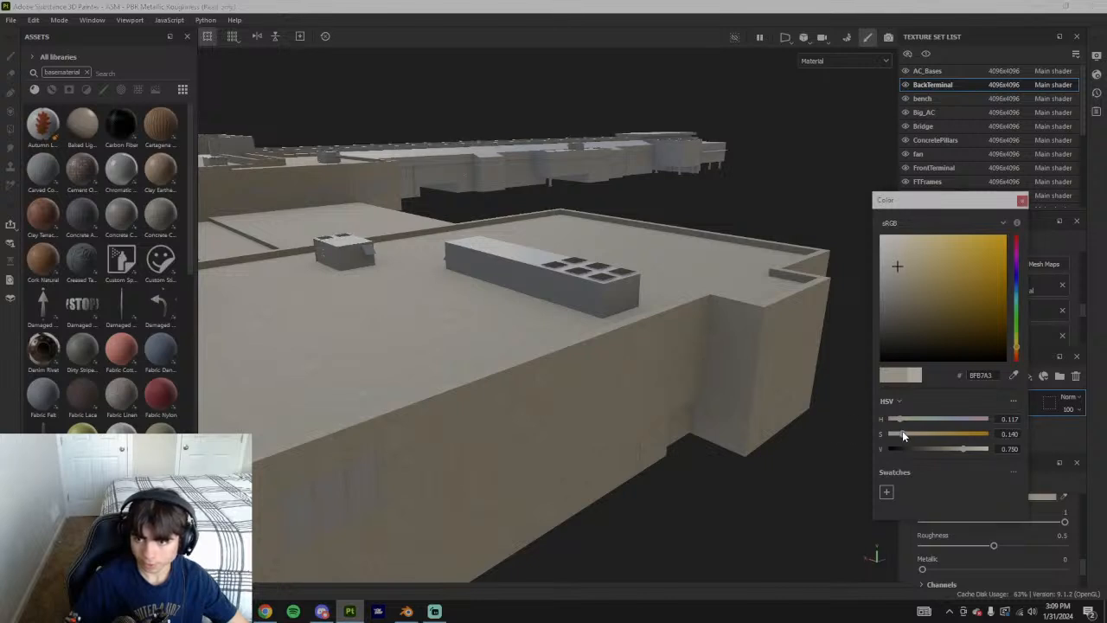
{"action": "left_click_drag", "start_coordinate": [973, 449], "coordinate": [957, 448]}
{"action": "scroll", "coordinate": [765, 453], "scroll_direction": "down", "scroll_amount": 3}
{"action": "left_click", "coordinate": [902, 433]}
{"action": "scroll", "coordinate": [697, 468], "scroll_direction": "down", "scroll_amount": 3}
{"action": "left_click_drag", "start_coordinate": [696, 469], "coordinate": [489, 448], "text": "alt"}
After a look at Street View, set the Grainy Concrete colour to hue 0.105, saturation 0.151 and value 0.628
{"action": "key", "text": "alt+Tab"}
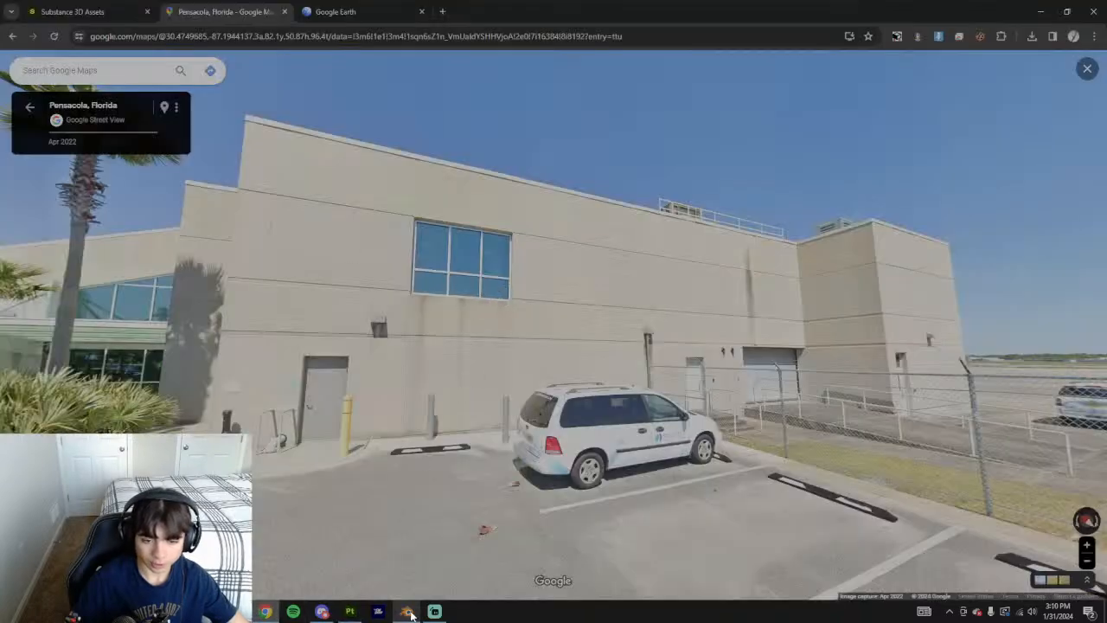
{"action": "left_click", "coordinate": [351, 612]}
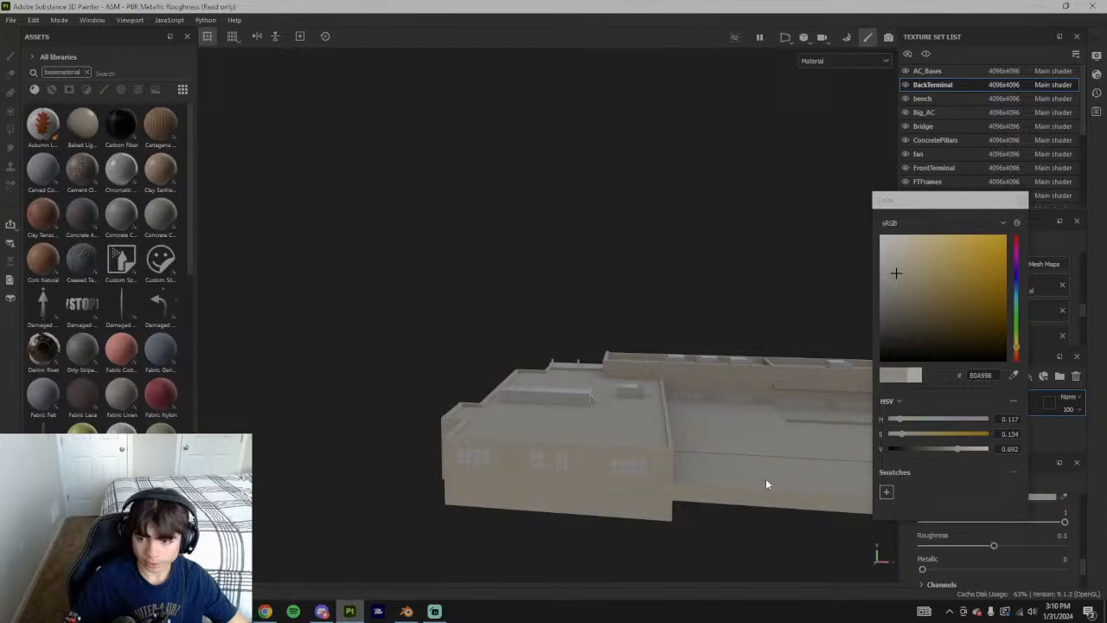
{"action": "scroll", "coordinate": [826, 467], "scroll_direction": "up", "scroll_amount": 5}
{"action": "left_click_drag", "start_coordinate": [898, 418], "coordinate": [899, 419]}
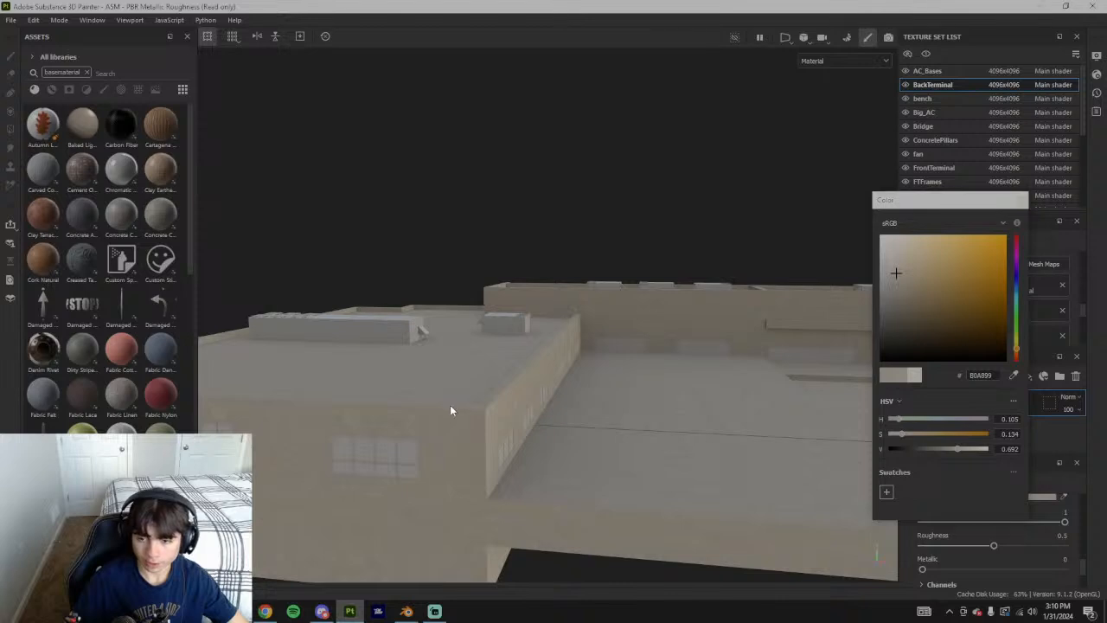
{"action": "left_click_drag", "start_coordinate": [451, 405], "coordinate": [605, 410], "text": "alt"}
{"action": "left_click_drag", "start_coordinate": [895, 436], "coordinate": [907, 434]}
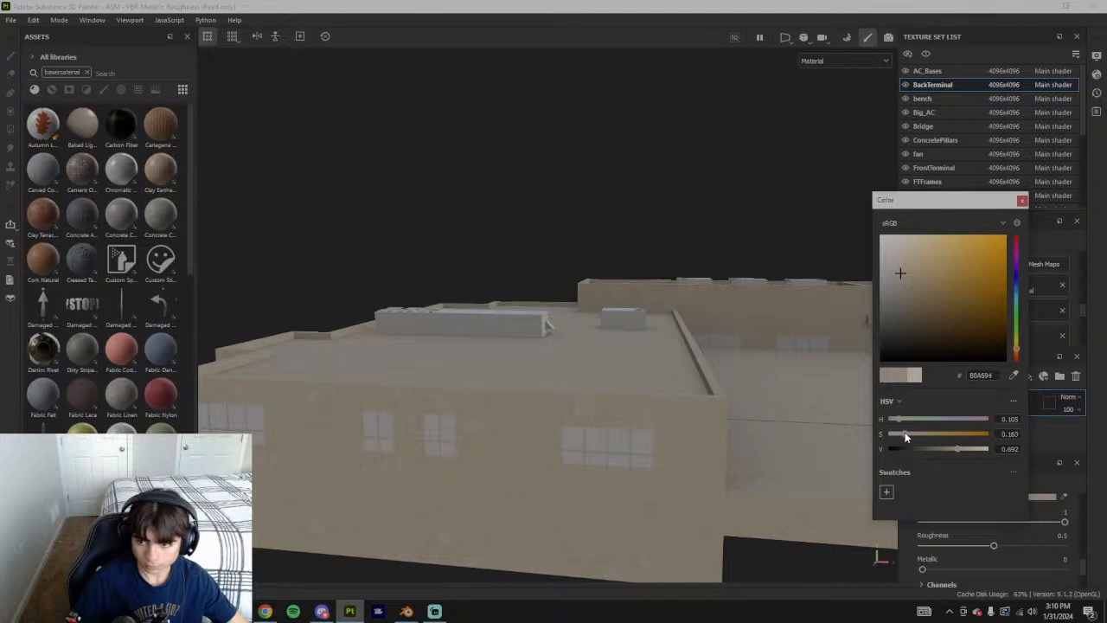
{"action": "left_click_drag", "start_coordinate": [947, 442], "coordinate": [951, 446]}
{"action": "scroll", "coordinate": [415, 442], "scroll_direction": "down", "scroll_amount": 3}
{"action": "left_click_drag", "start_coordinate": [347, 429], "coordinate": [585, 420], "text": "alt"}
{"action": "middle_click_drag", "start_coordinate": [586, 420], "coordinate": [701, 418], "text": "alt"}
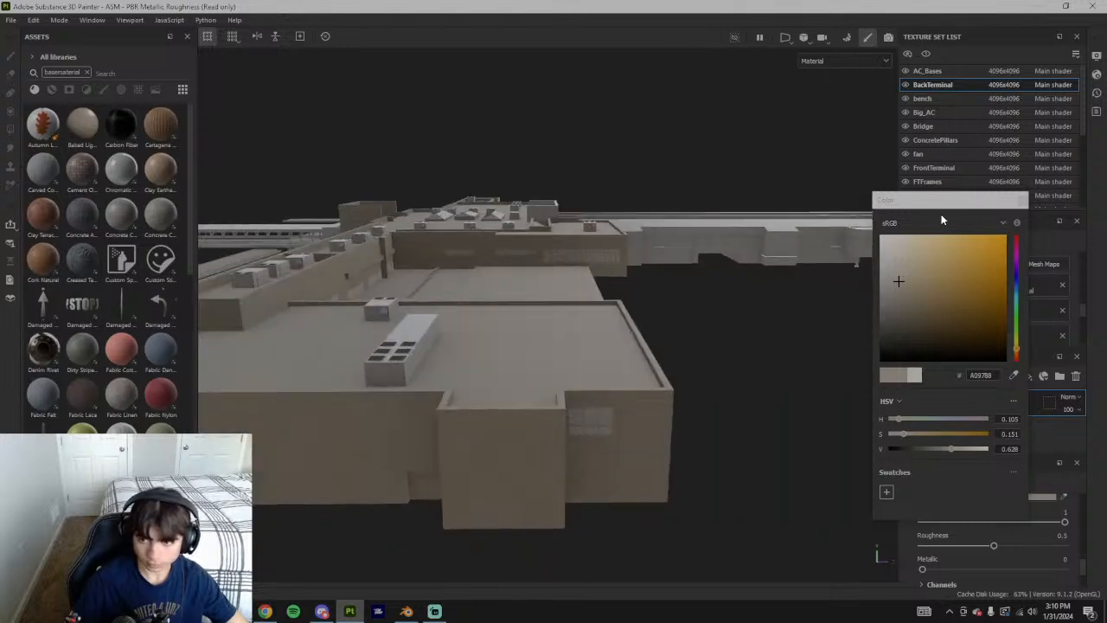
Move the colour dialog aside and compare the terminal walls with the real building in Street View in Chrome
{"action": "left_click_drag", "start_coordinate": [917, 203], "coordinate": [789, 157]}
{"action": "middle_click_drag", "start_coordinate": [421, 405], "coordinate": [604, 322], "text": "alt"}
{"action": "middle_click_drag", "start_coordinate": [478, 356], "coordinate": [494, 410], "text": "alt"}
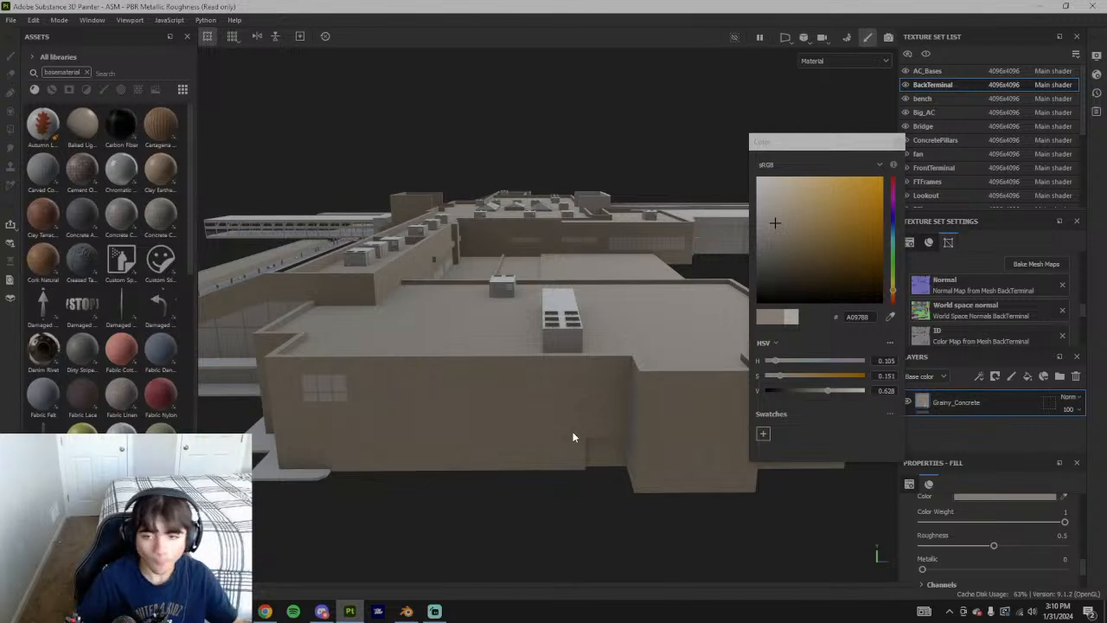
{"action": "left_click_drag", "start_coordinate": [632, 395], "coordinate": [308, 577], "text": "alt"}
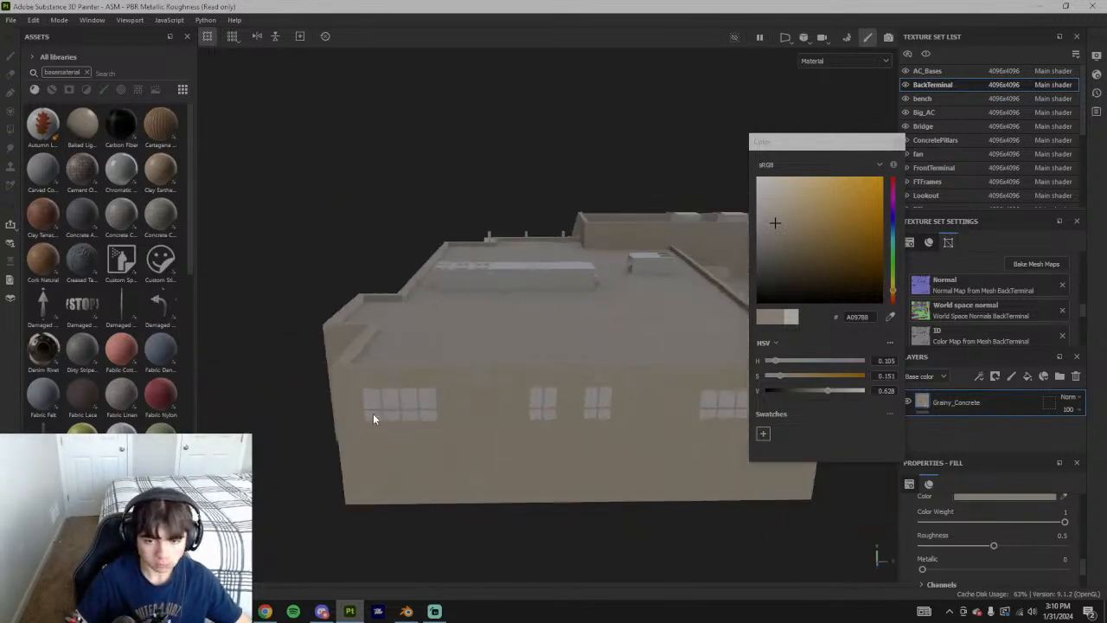
{"action": "left_click", "coordinate": [265, 610]}
{"action": "left_click_drag", "start_coordinate": [607, 306], "coordinate": [501, 309]}
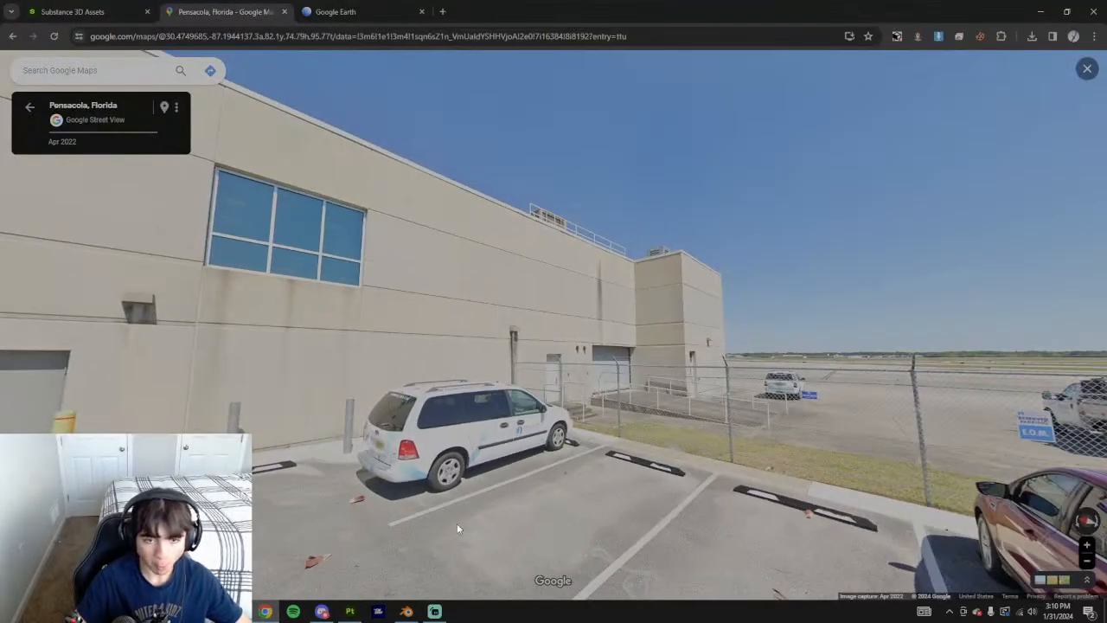
In Substance 3D Painter, fine-tune the Grainy Concrete colour's value to 0.622, using Google Earth in Chrome as reference
{"action": "key", "text": "alt+Tab"}
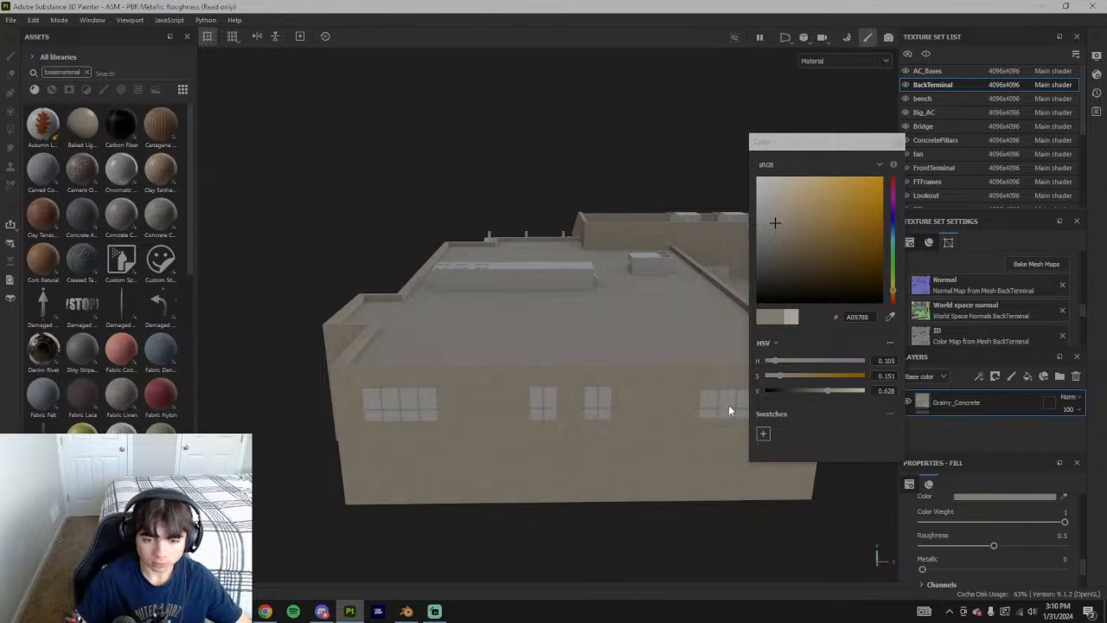
{"action": "left_click_drag", "start_coordinate": [824, 389], "coordinate": [821, 390]}
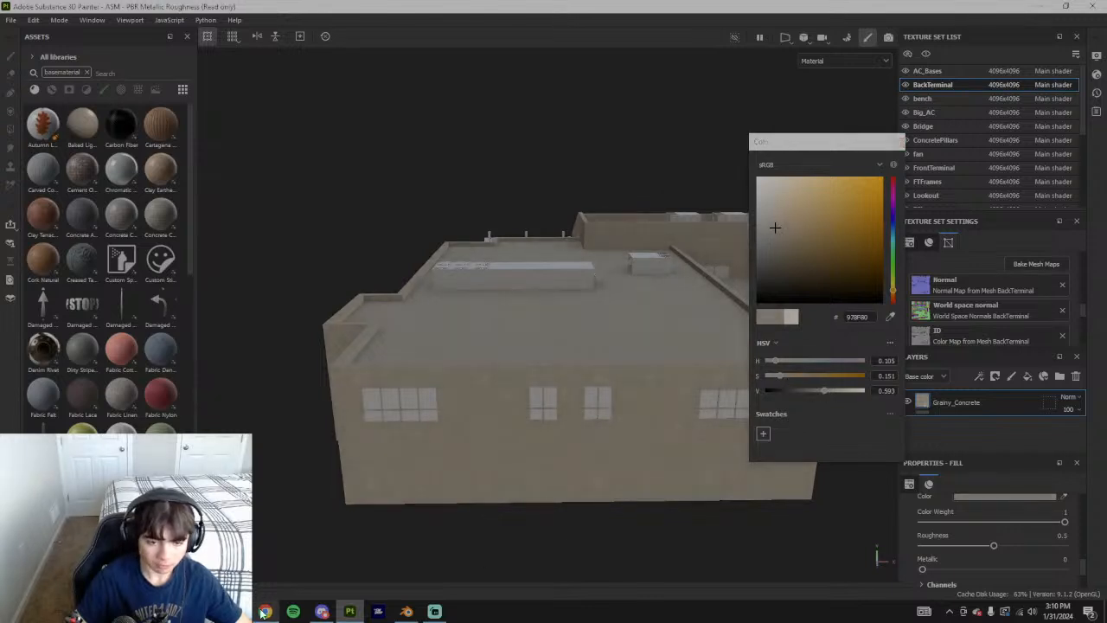
{"action": "left_click", "coordinate": [265, 611]}
{"action": "left_click", "coordinate": [333, 12]}
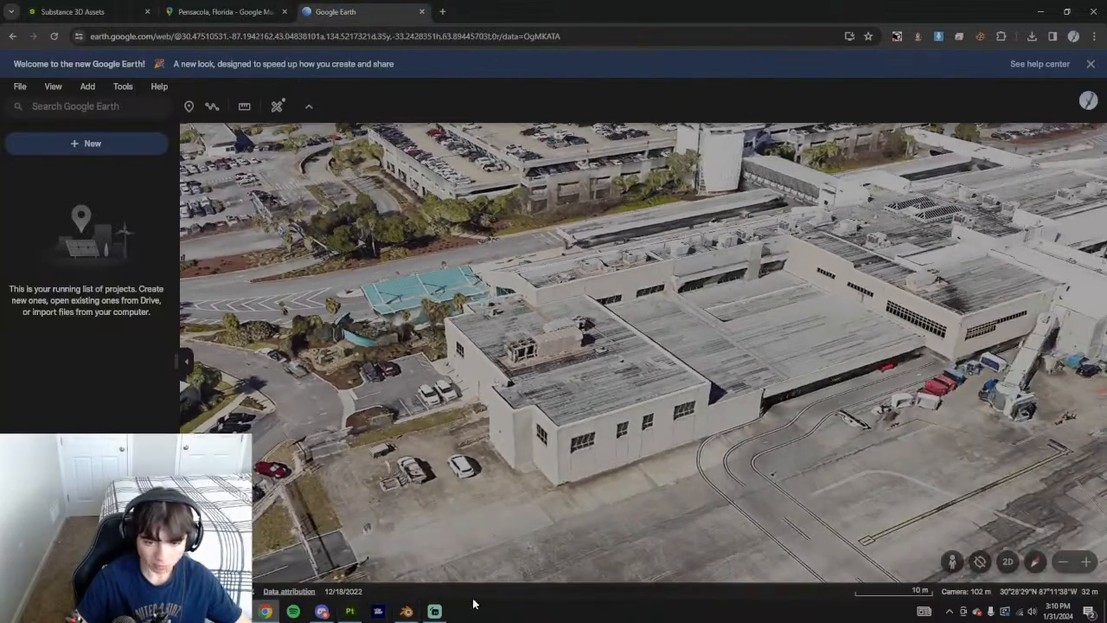
{"action": "left_click", "coordinate": [350, 611]}
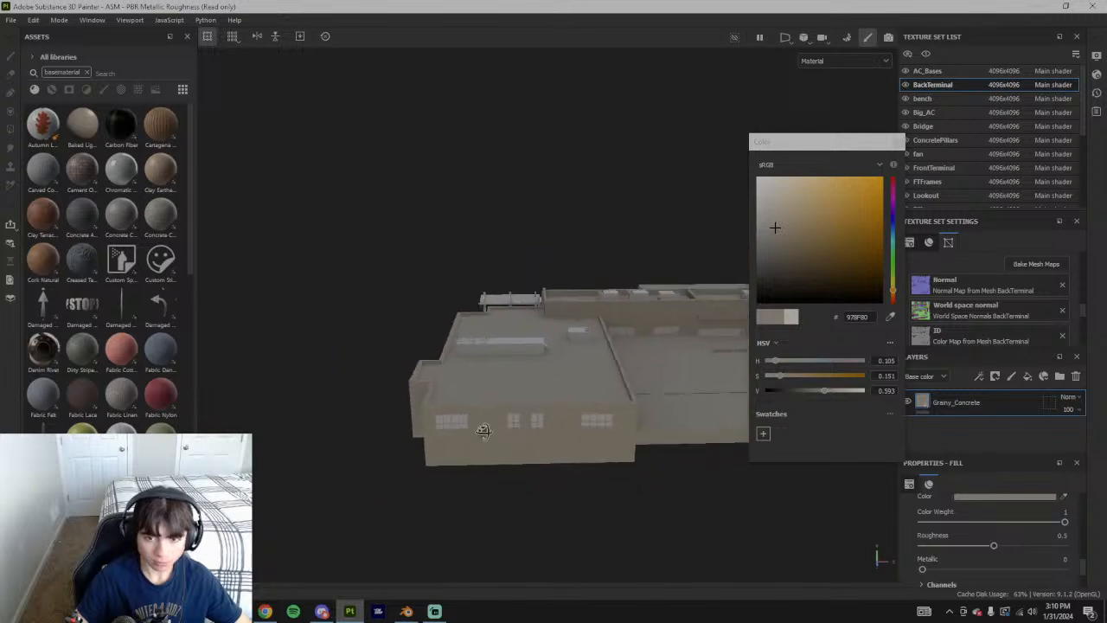
{"action": "left_click_drag", "start_coordinate": [476, 429], "coordinate": [567, 430], "text": "alt"}
{"action": "scroll", "coordinate": [470, 438], "scroll_direction": "up", "scroll_amount": 4}
{"action": "left_click_drag", "start_coordinate": [828, 393], "coordinate": [826, 391]}
{"action": "left_click", "coordinate": [629, 442]}
{"action": "scroll", "coordinate": [629, 442], "scroll_direction": "down", "scroll_amount": 3}
{"action": "left_click_drag", "start_coordinate": [628, 442], "coordinate": [544, 420], "text": "alt"}
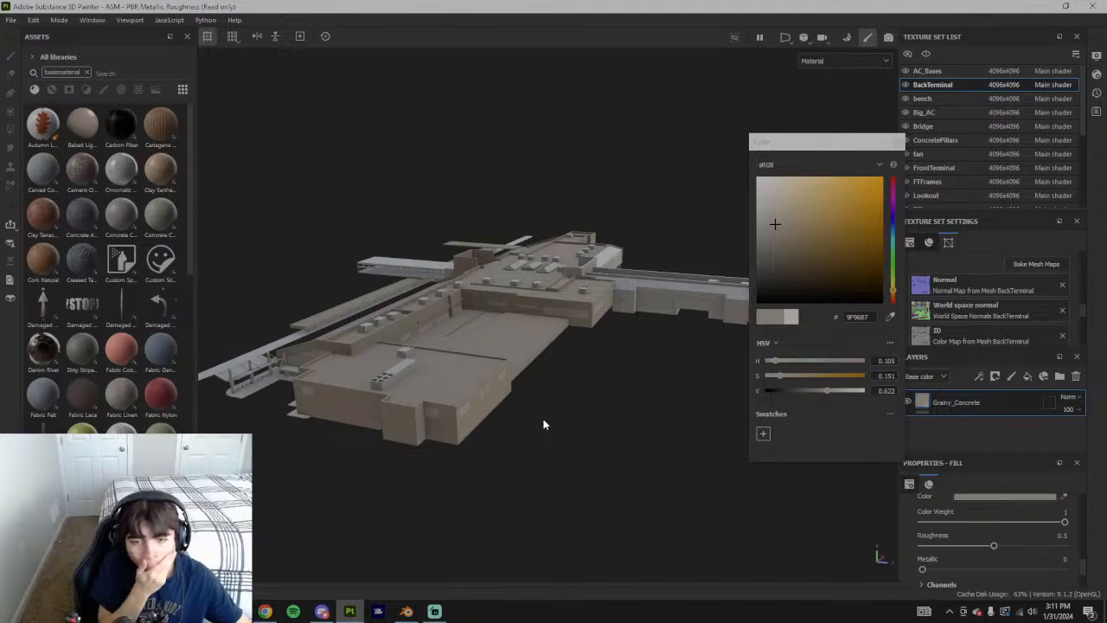
Switch to Chrome and examine the terminal's walls and roof in Google Earth from afar and close up
{"action": "left_click", "coordinate": [266, 612]}
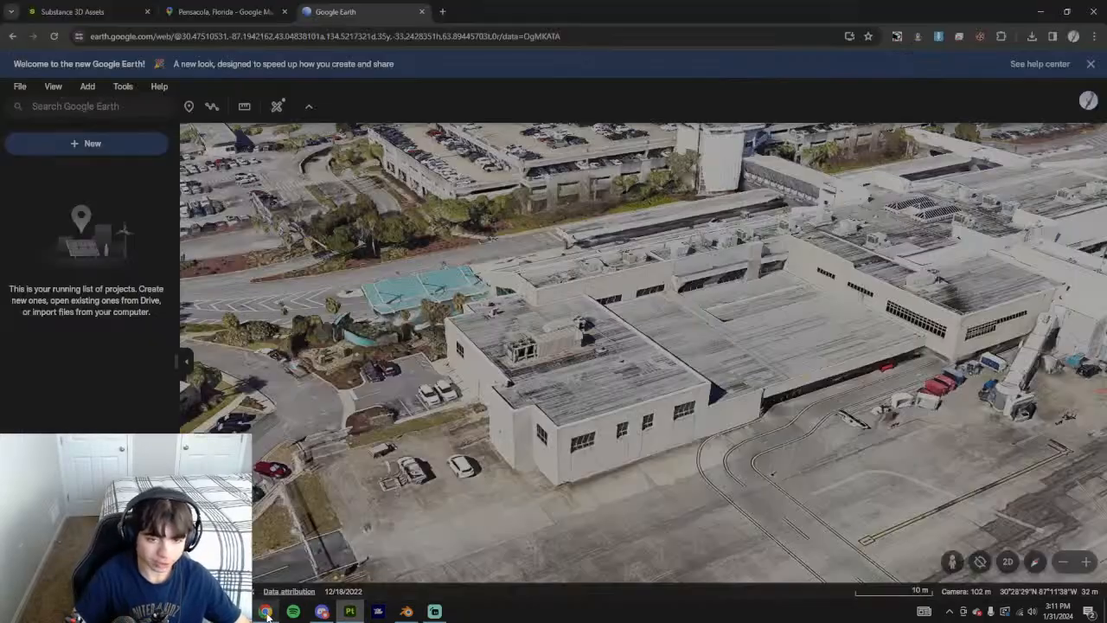
{"action": "scroll", "coordinate": [603, 439], "scroll_direction": "up", "scroll_amount": 1}
{"action": "scroll", "coordinate": [604, 439], "scroll_direction": "down", "scroll_amount": 5}
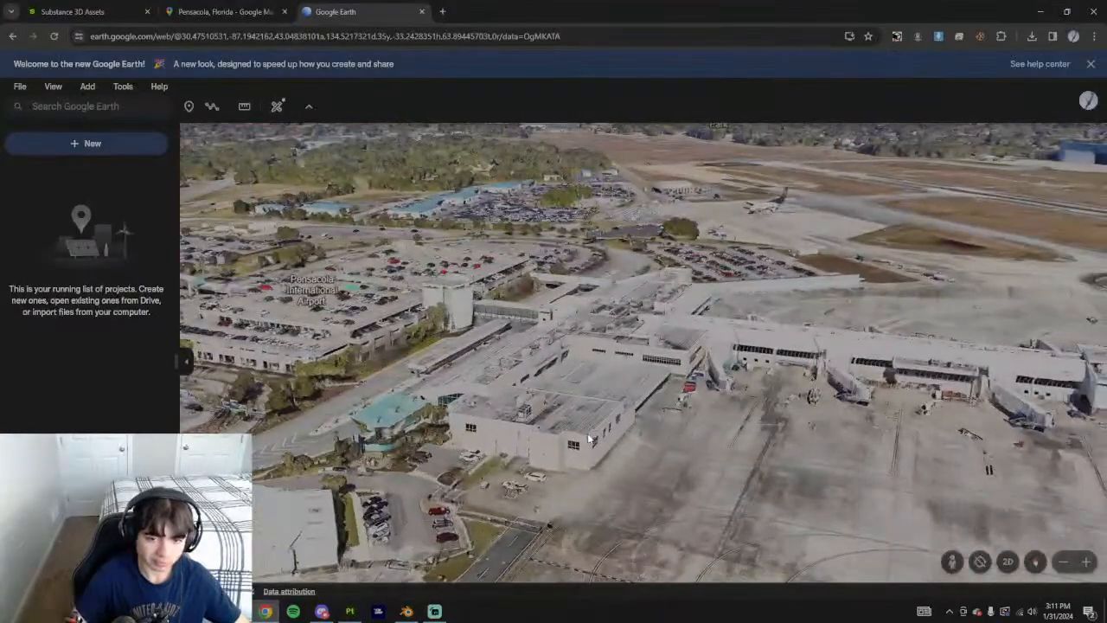
{"action": "scroll", "coordinate": [556, 447], "scroll_direction": "up", "scroll_amount": 5}
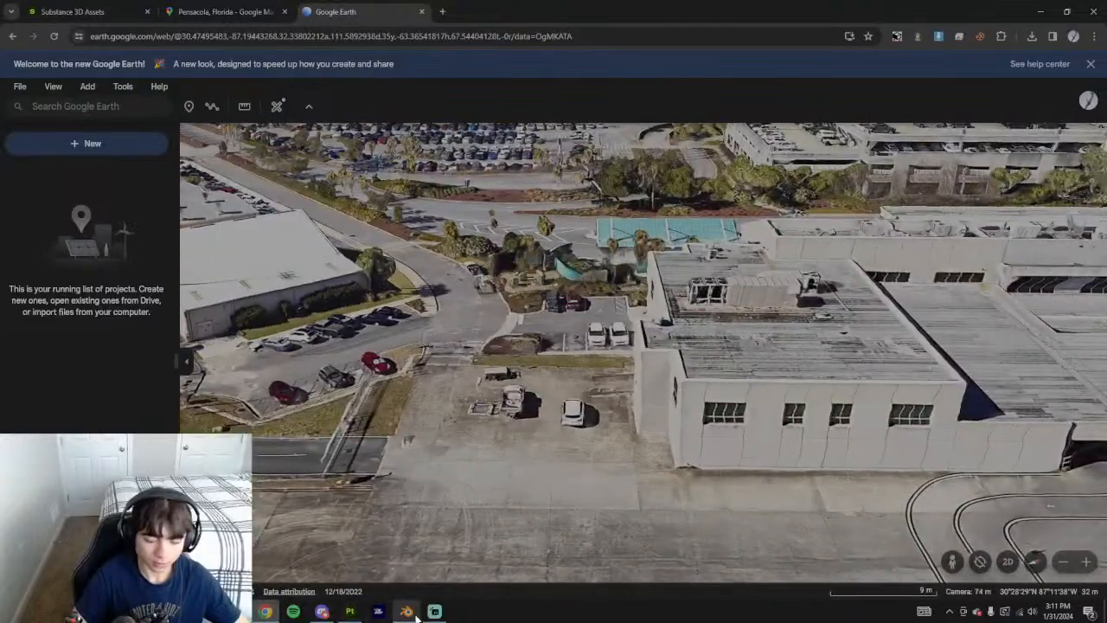
Open YouTube in a new browser tab
{"action": "left_click", "coordinate": [442, 11]}
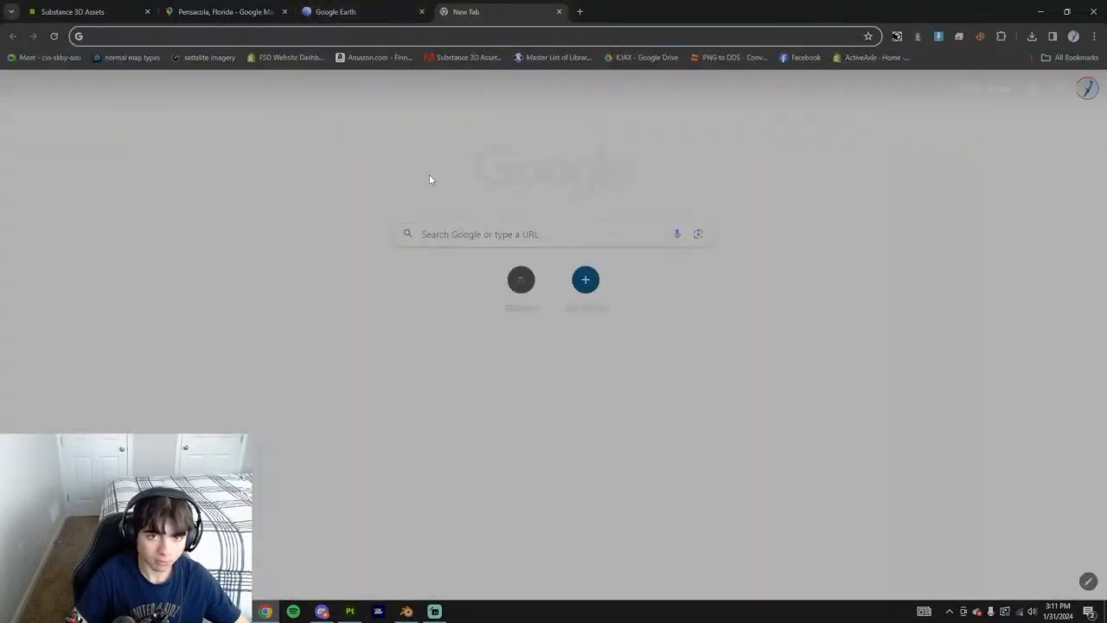
{"action": "type", "text": "yo"}
{"action": "key", "text": "Return"}
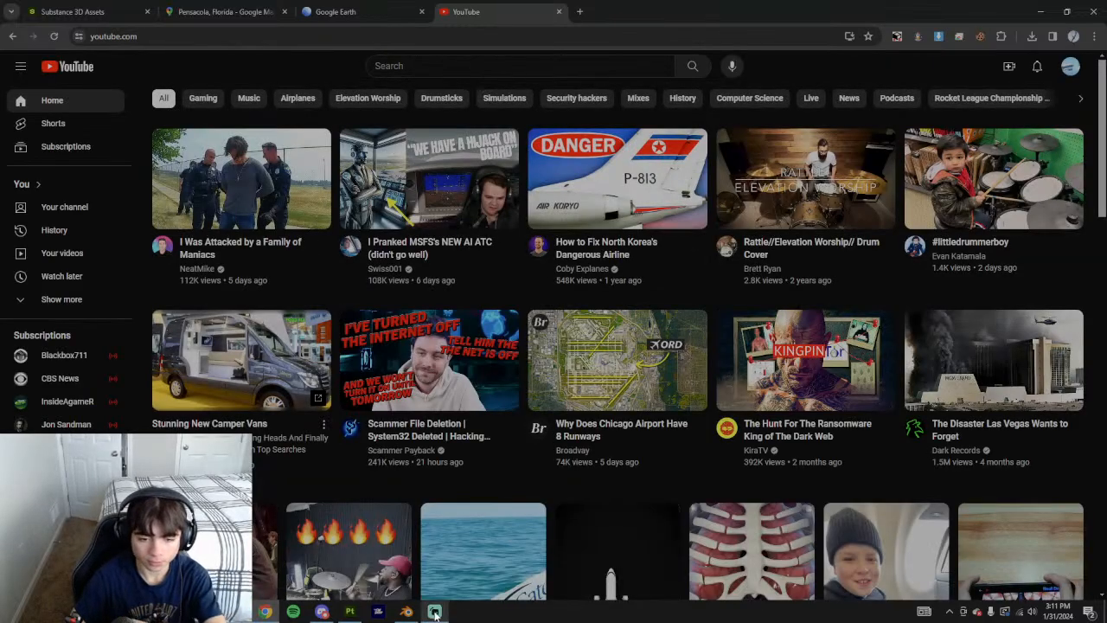
Switch to Streamlabs Desktop, hide the Video Capture Device source in the pc scene, and return to Chrome
{"action": "left_click", "coordinate": [435, 612]}
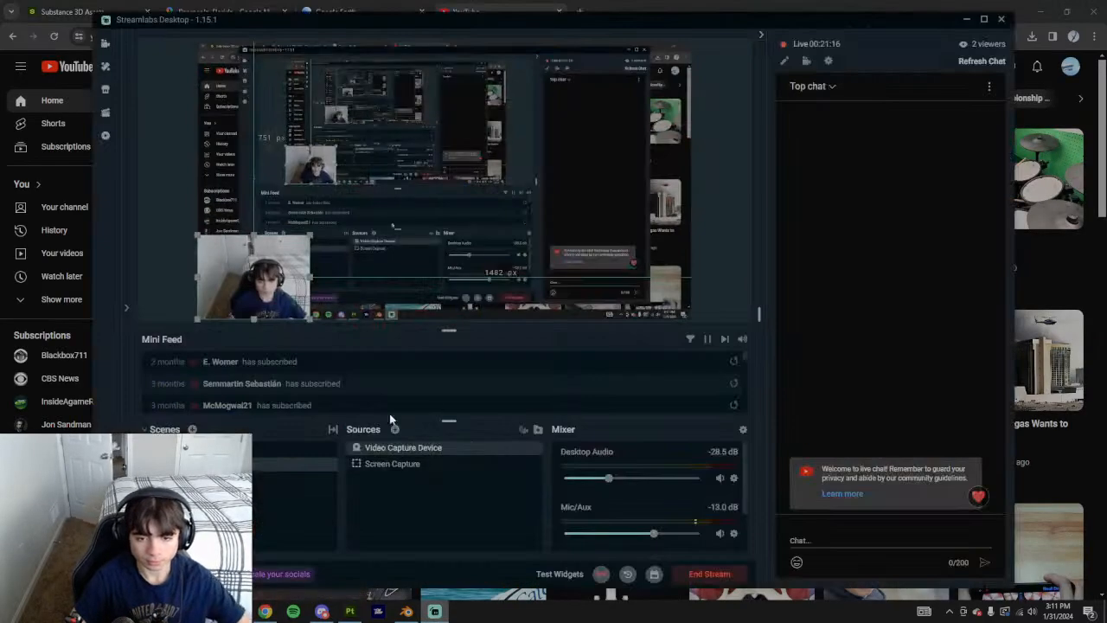
{"action": "left_click", "coordinate": [506, 448]}
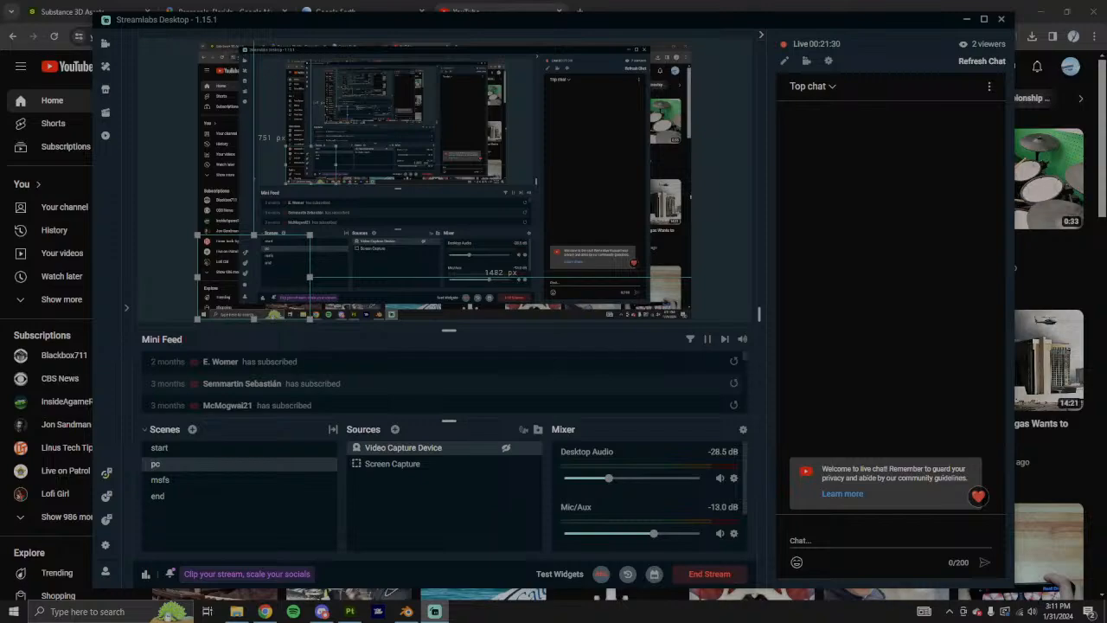
{"action": "left_click", "coordinate": [1104, 350]}
Search YouTube for "pensacola", and refine the search to "pensacola airport"
{"action": "scroll", "coordinate": [617, 275], "scroll_direction": "up", "scroll_amount": 8}
{"action": "left_click", "coordinate": [444, 64]}
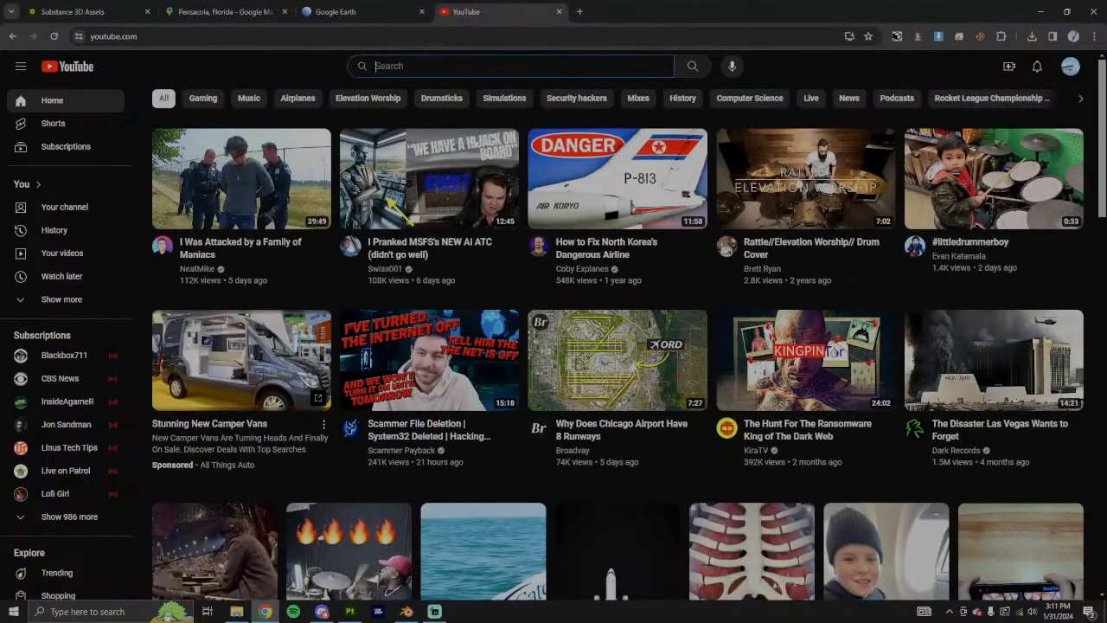
{"action": "type", "text": "pensacola"}
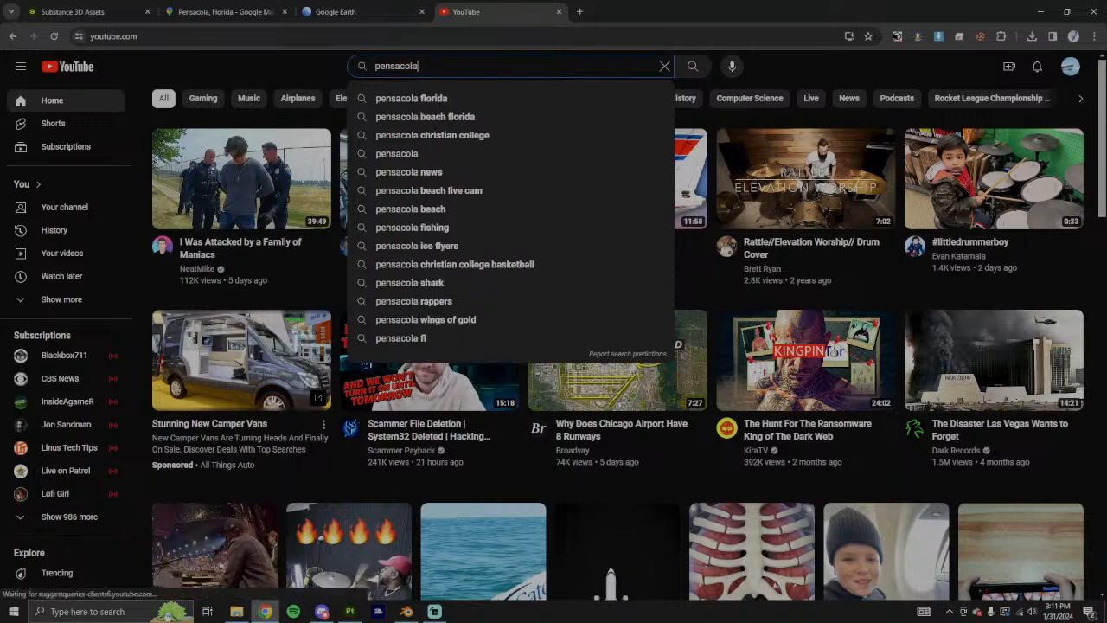
{"action": "key", "text": "Return"}
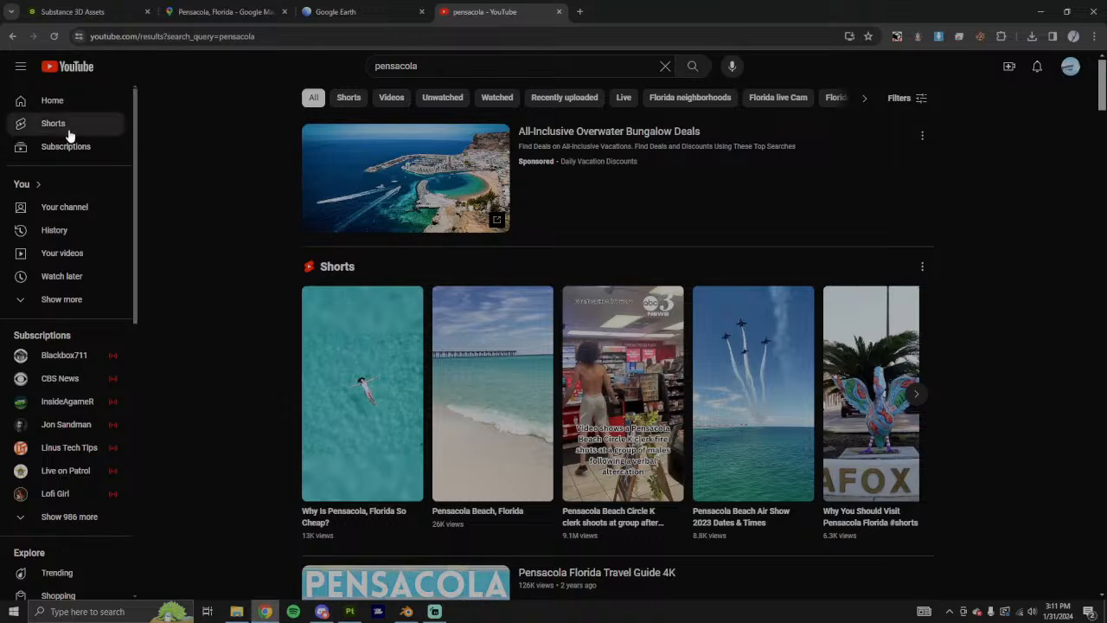
{"action": "scroll", "coordinate": [334, 393], "scroll_direction": "down", "scroll_amount": 3}
{"action": "left_click", "coordinate": [477, 67]}
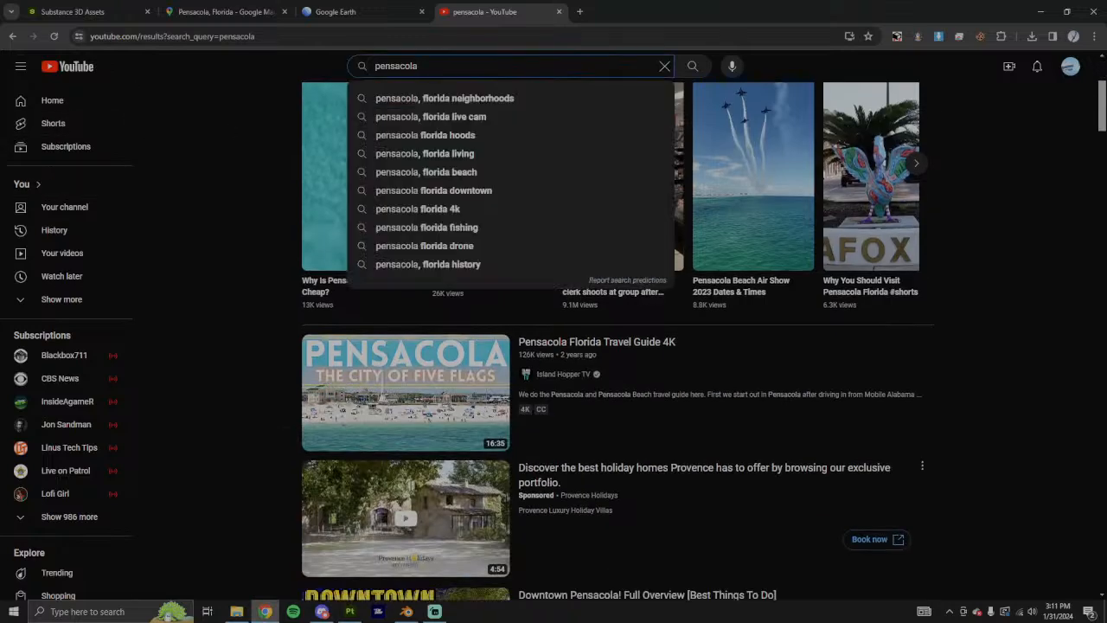
{"action": "type", "text": "airport"}
{"action": "key", "text": "Return"}
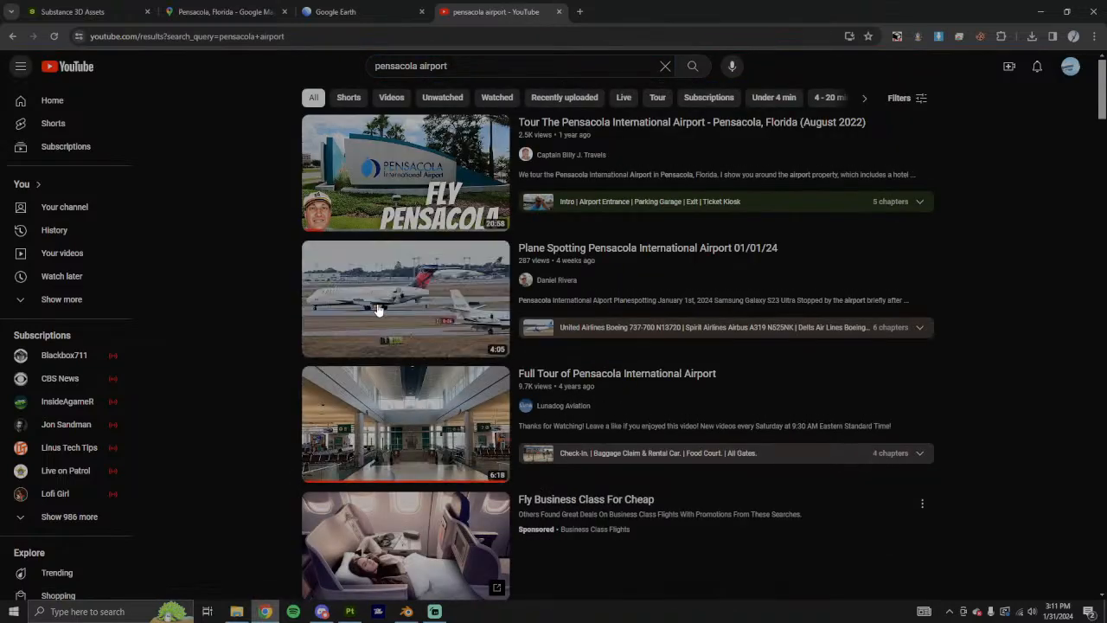
Open the video "Plane Spotting Pensacola International Airport 01/01/24", skip the ad, and pause at 0:28 where the terminal is in view
{"action": "left_click", "coordinate": [377, 312]}
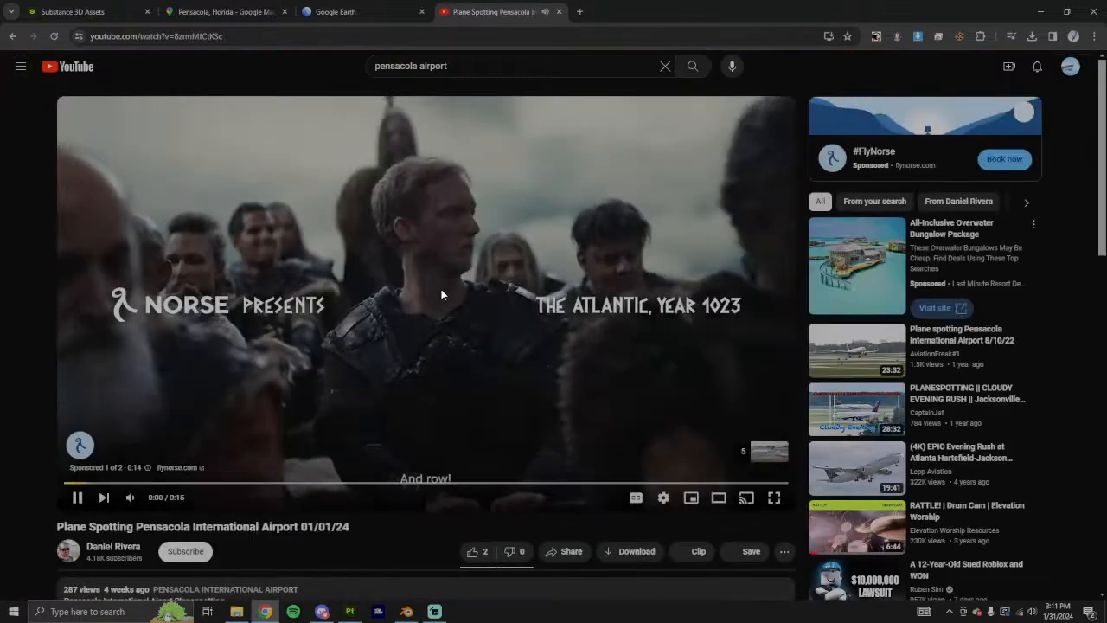
{"action": "left_click", "coordinate": [470, 453]}
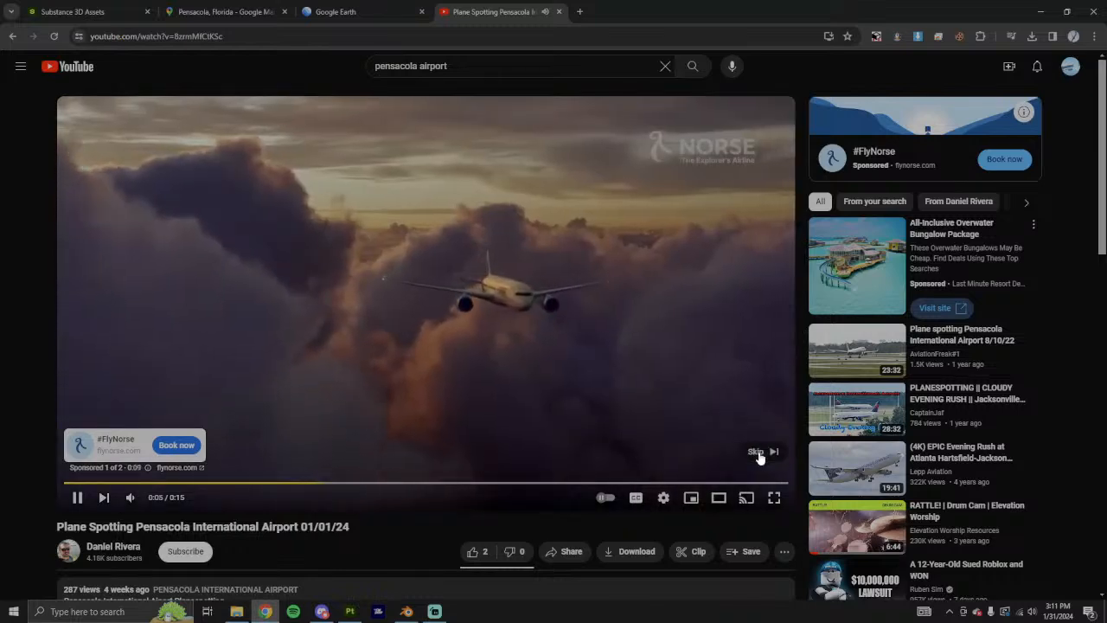
{"action": "left_click", "coordinate": [762, 453]}
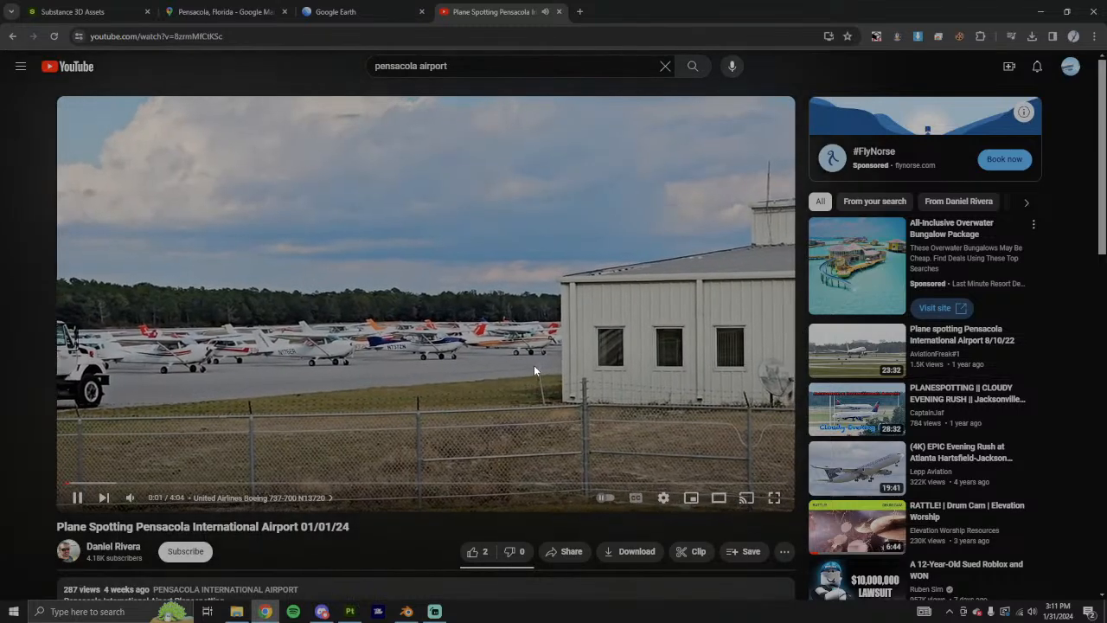
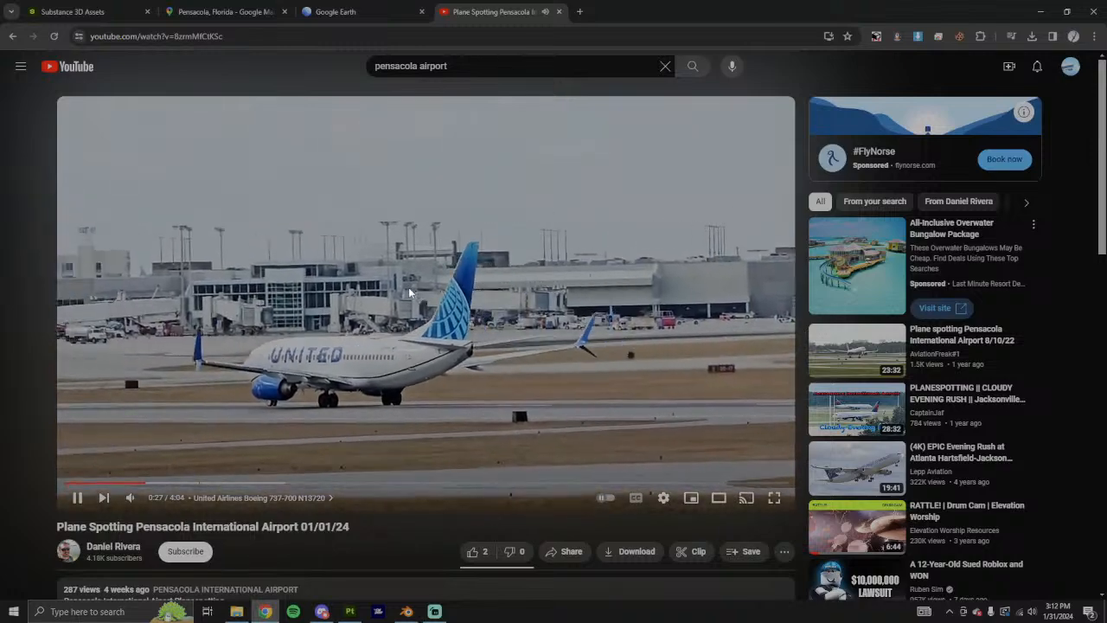
{"action": "left_click", "coordinate": [146, 487]}
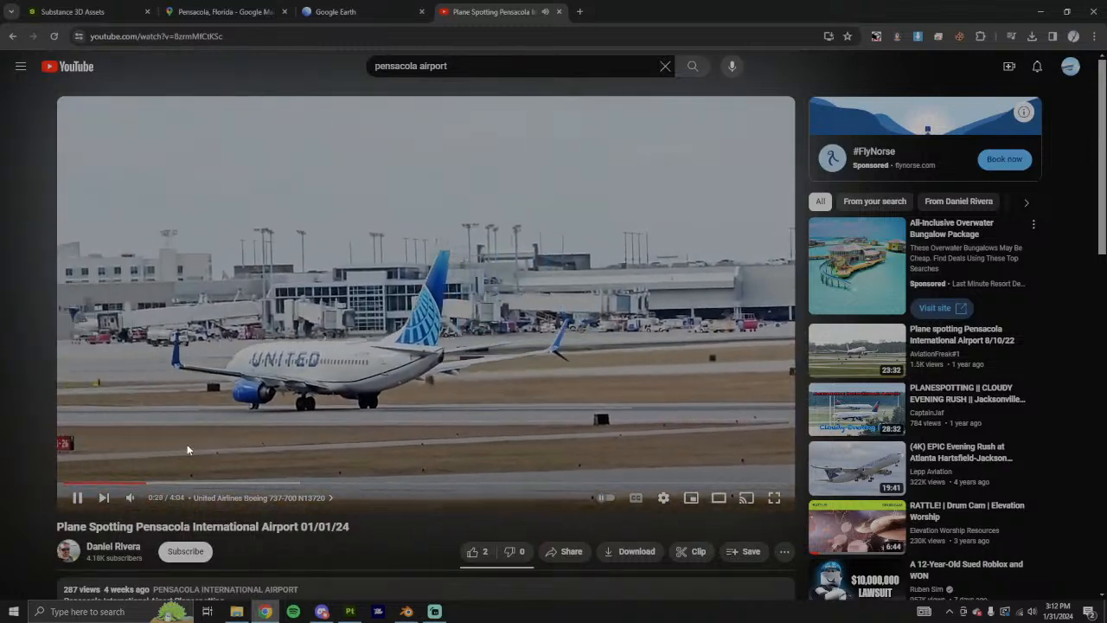
{"action": "left_click", "coordinate": [254, 447]}
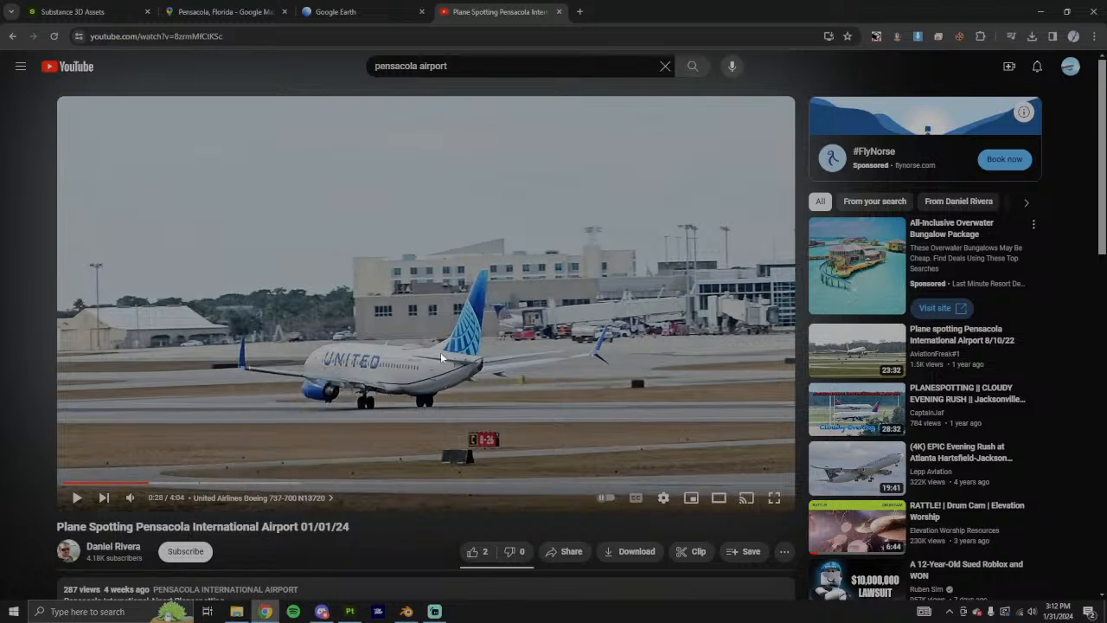
Switch to Streamlabs Desktop, show the Video Capture Device source in the pc scene again, and return to Chrome
{"action": "left_click", "coordinate": [435, 612]}
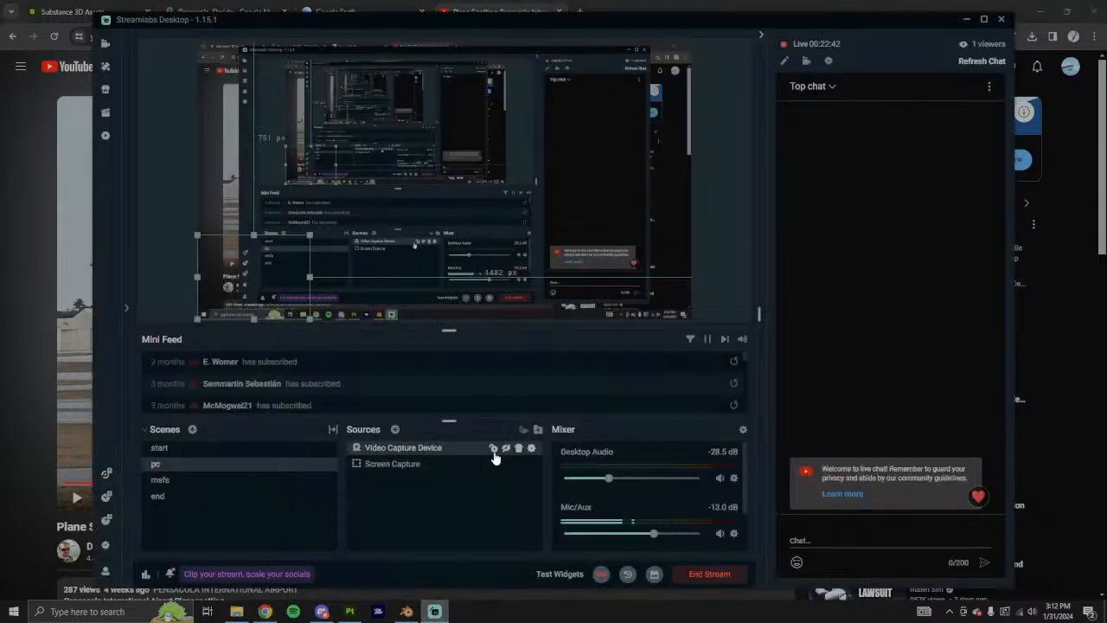
{"action": "left_click", "coordinate": [493, 448]}
{"action": "left_click", "coordinate": [141, 296]}
{"action": "left_click", "coordinate": [2, 388]}
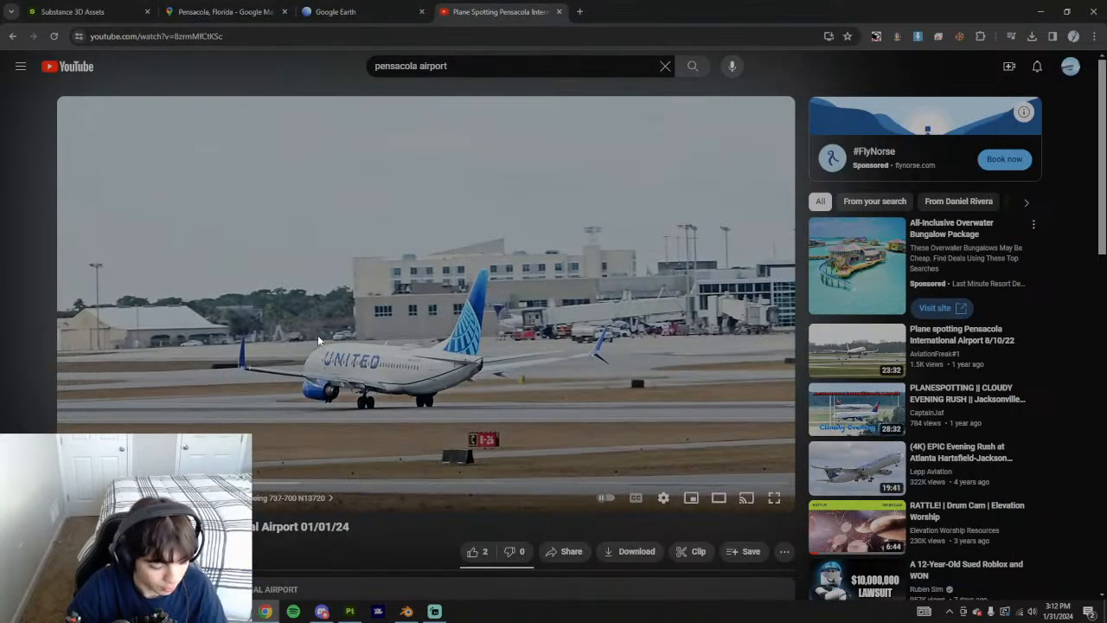
Skip back and forth in the paused video to examine the terminal behind the United plane
{"action": "key", "text": "Left"}
{"action": "key", "text": "Right"}
{"action": "key", "text": "Right"}
{"action": "key", "text": "Left"}
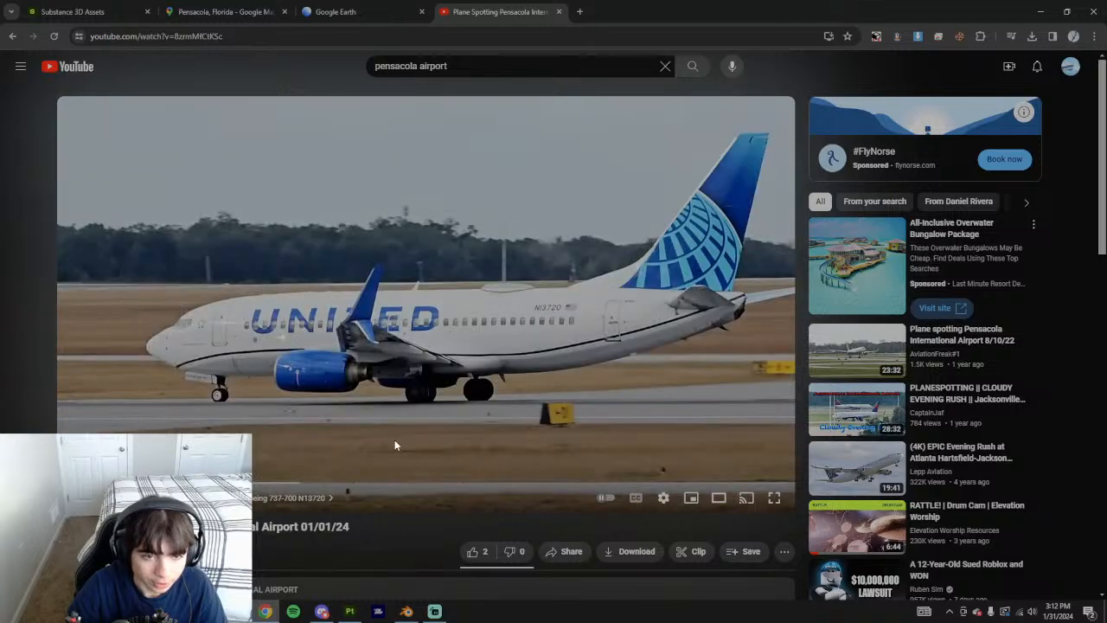
{"action": "key", "text": "Right"}
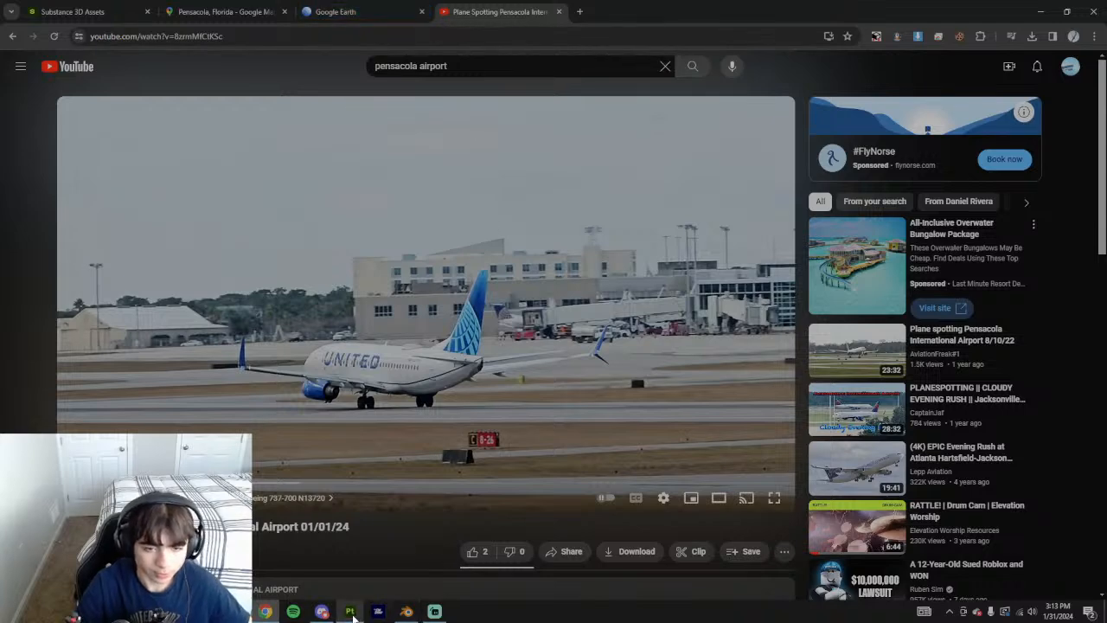
Switch to Substance 3D Painter, restore its window to a smaller size, and place it beside the paused video
{"action": "mouse_move", "coordinate": [441, 611]}
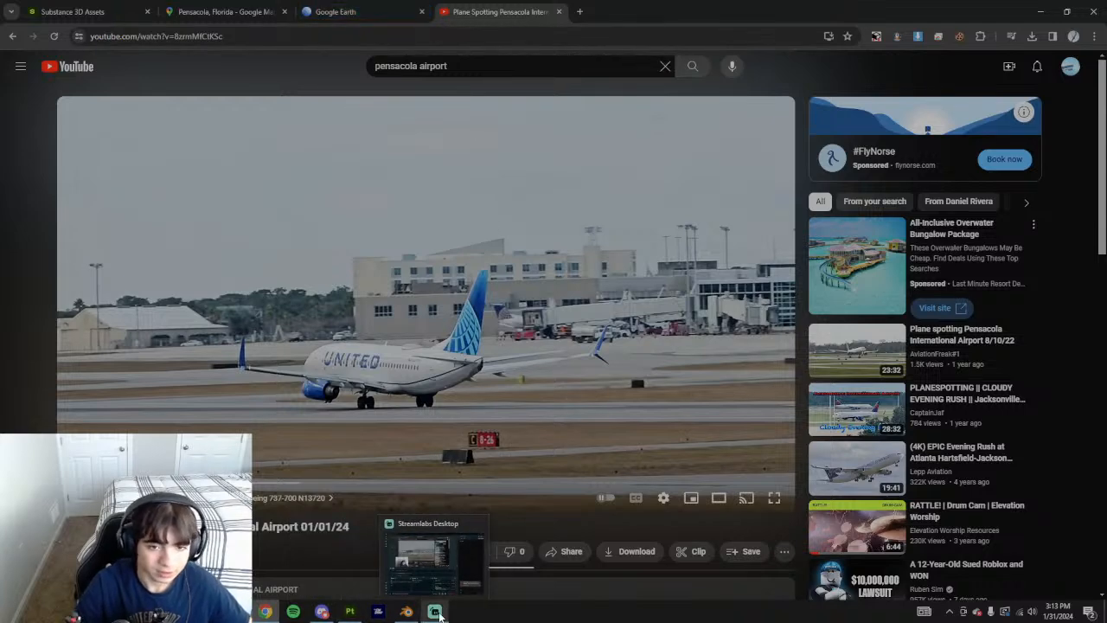
{"action": "left_click", "coordinate": [406, 612]}
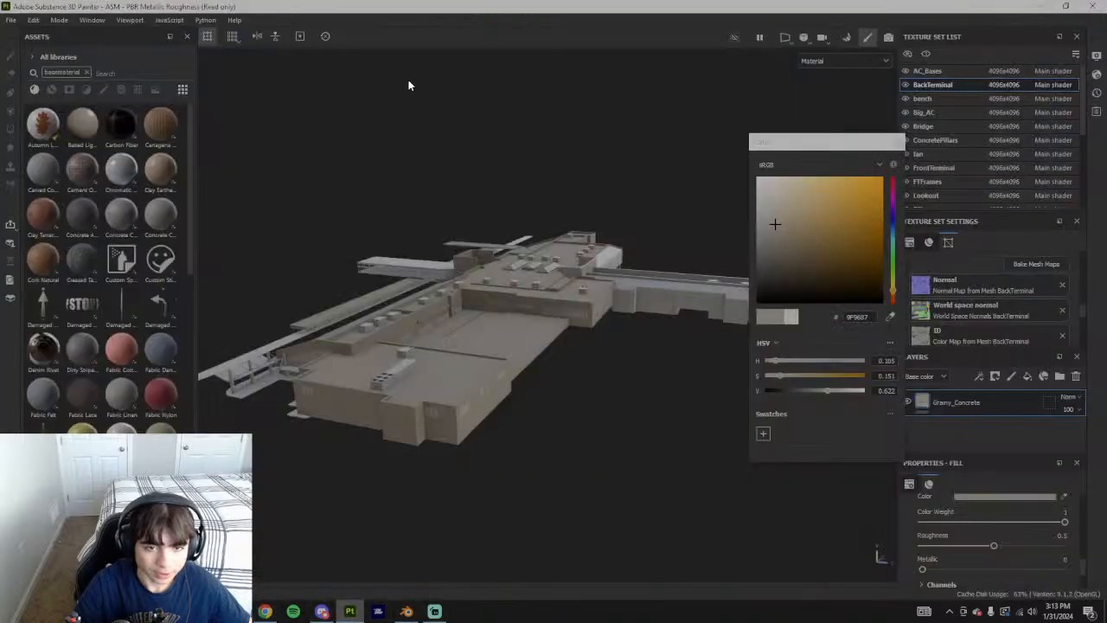
{"action": "double_click", "coordinate": [327, 11]}
{"action": "left_click", "coordinate": [890, 314]}
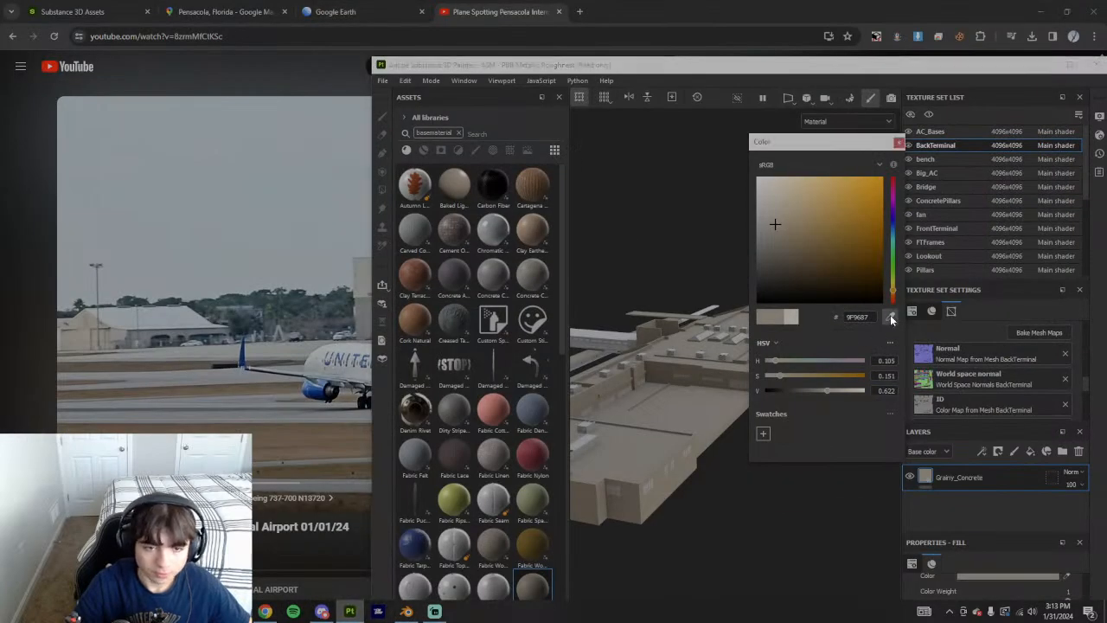
{"action": "left_click", "coordinate": [882, 320]}
{"action": "left_click_drag", "start_coordinate": [516, 67], "coordinate": [729, 68]}
Try to sample the Grainy Concrete colour from the terminal wall in the paused video with the eyedropper
{"action": "left_click", "coordinate": [890, 316]}
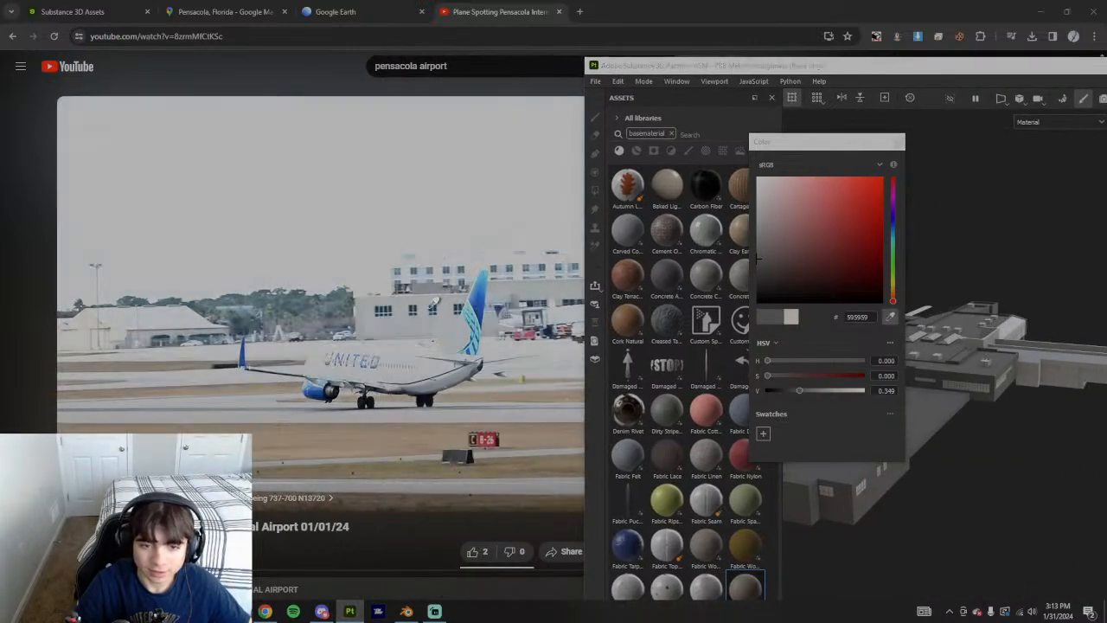
{"action": "left_click", "coordinate": [427, 323]}
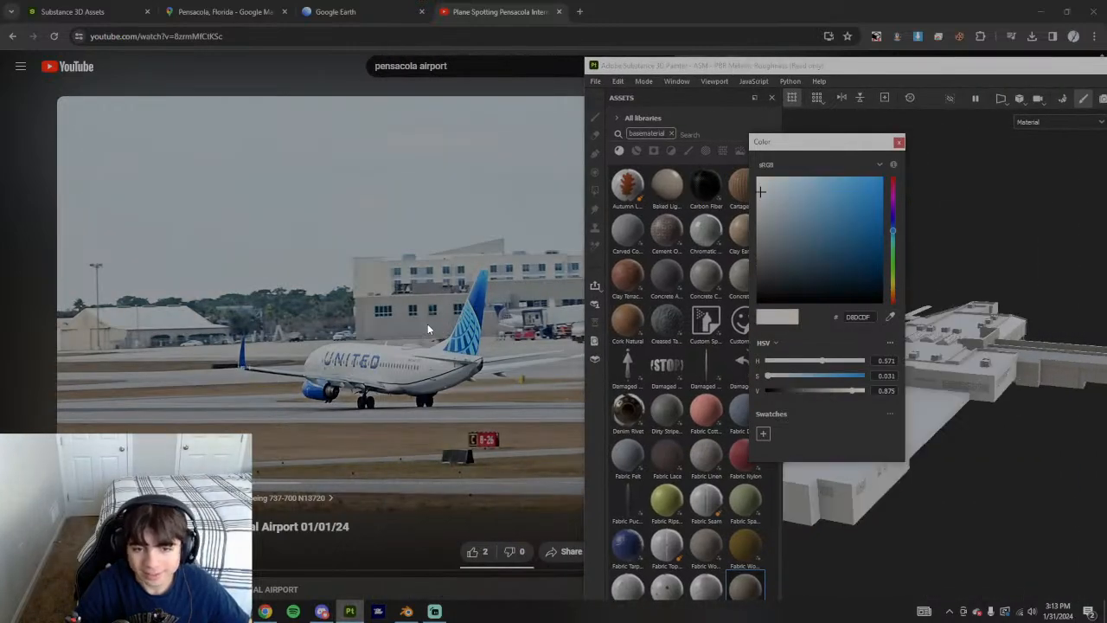
{"action": "left_click", "coordinate": [894, 319]}
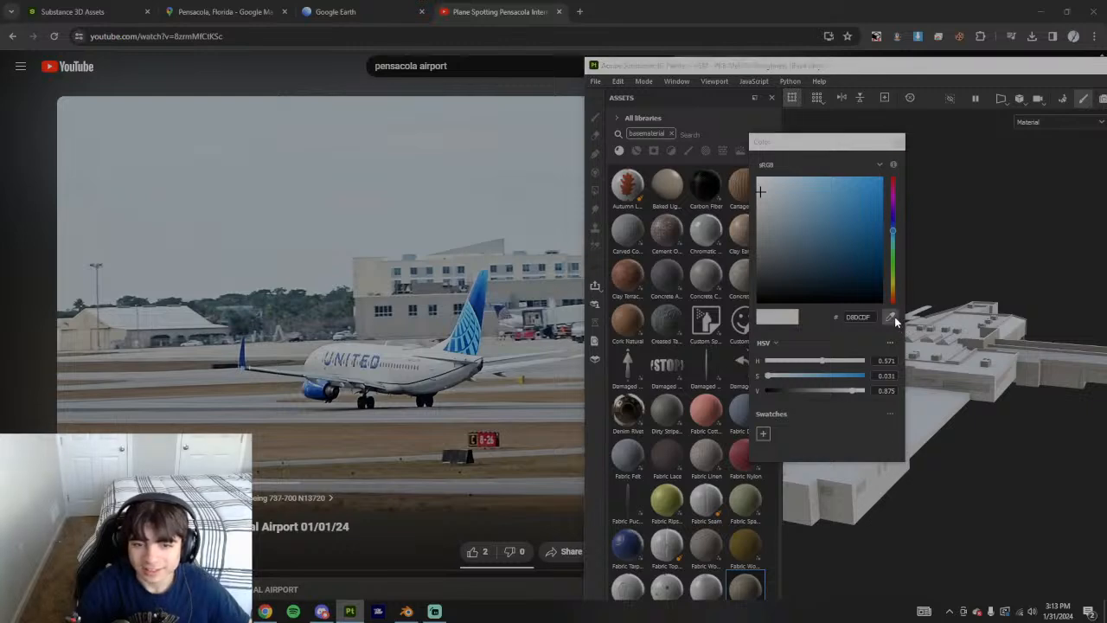
{"action": "left_click", "coordinate": [894, 320]}
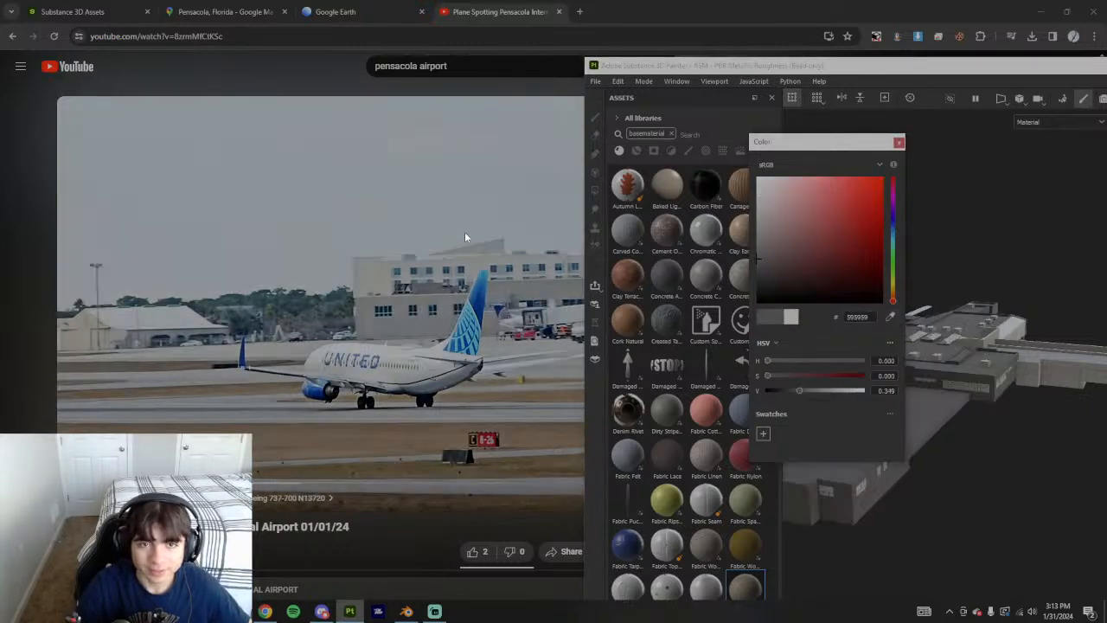
Switch to Chrome and take a screen snip of the terminal and United plane in the paused video
{"action": "left_click", "coordinate": [390, 542]}
{"action": "key", "text": "super+shift+s"}
{"action": "left_click_drag", "start_coordinate": [297, 254], "coordinate": [579, 377]}
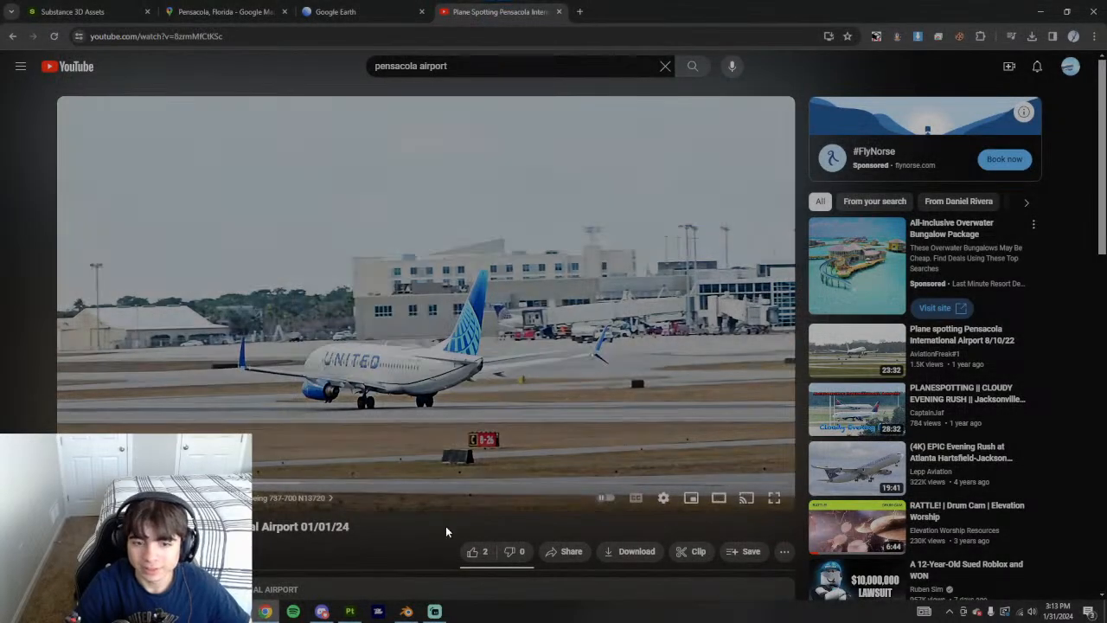
{"action": "left_click", "coordinate": [1085, 544]}
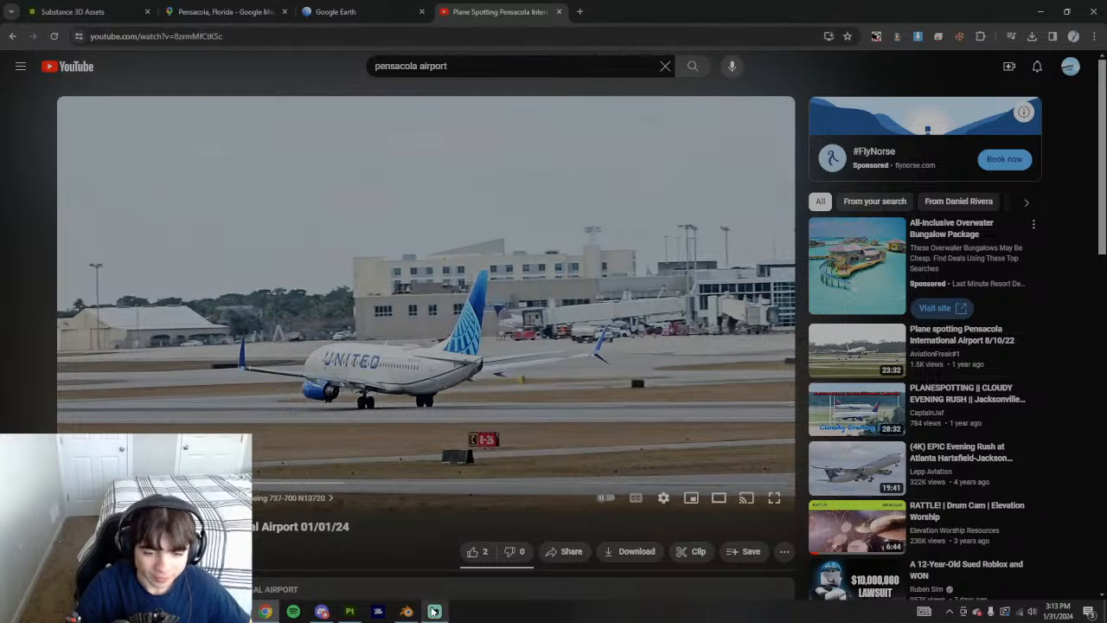
Switch to Substance 3D Painter and adjust the Grainy Concrete colour to hue 0.087, saturation 0.145 and value 0.506
{"action": "left_click", "coordinate": [348, 611]}
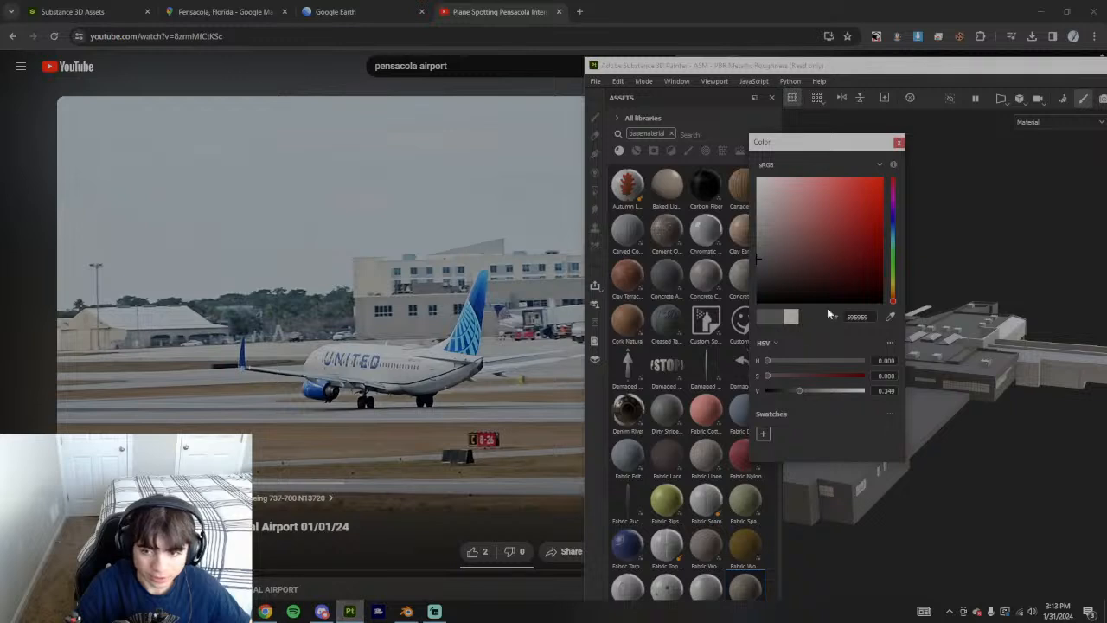
{"action": "left_click_drag", "start_coordinate": [769, 362], "coordinate": [774, 363]}
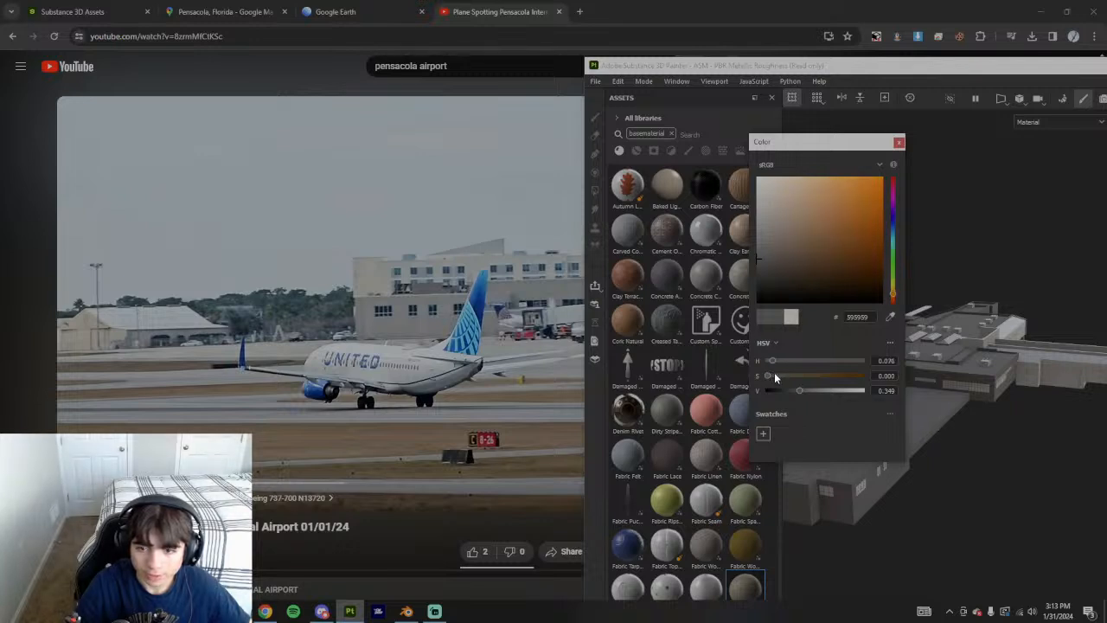
{"action": "left_click_drag", "start_coordinate": [771, 378], "coordinate": [819, 390]}
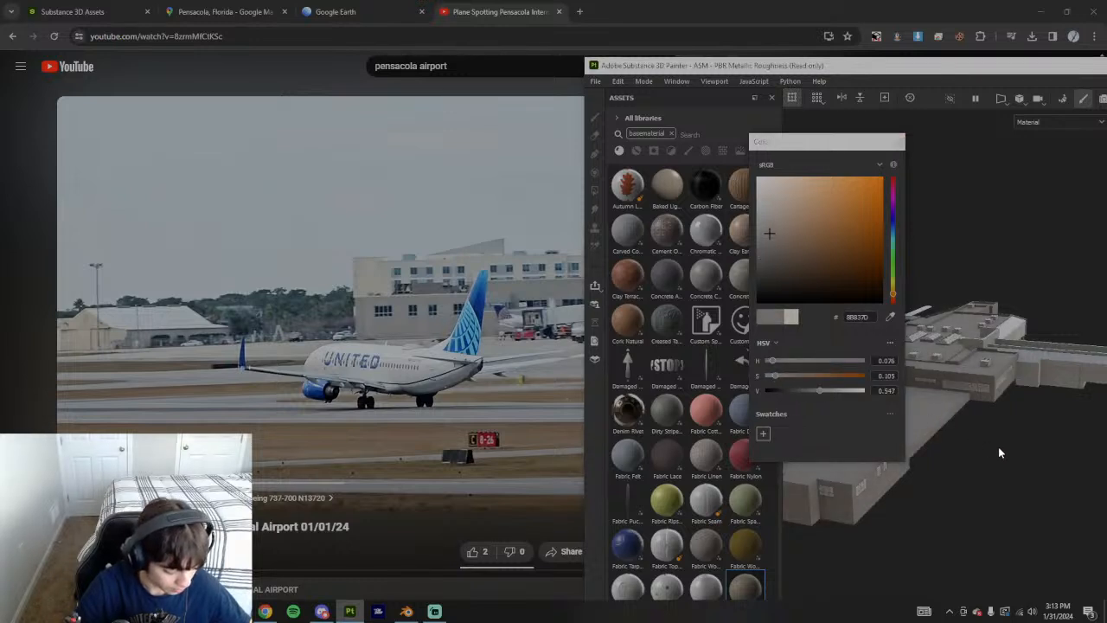
{"action": "left_click_drag", "start_coordinate": [996, 488], "coordinate": [912, 511], "text": "alt"}
{"action": "scroll", "coordinate": [912, 512], "scroll_direction": "up", "scroll_amount": 4}
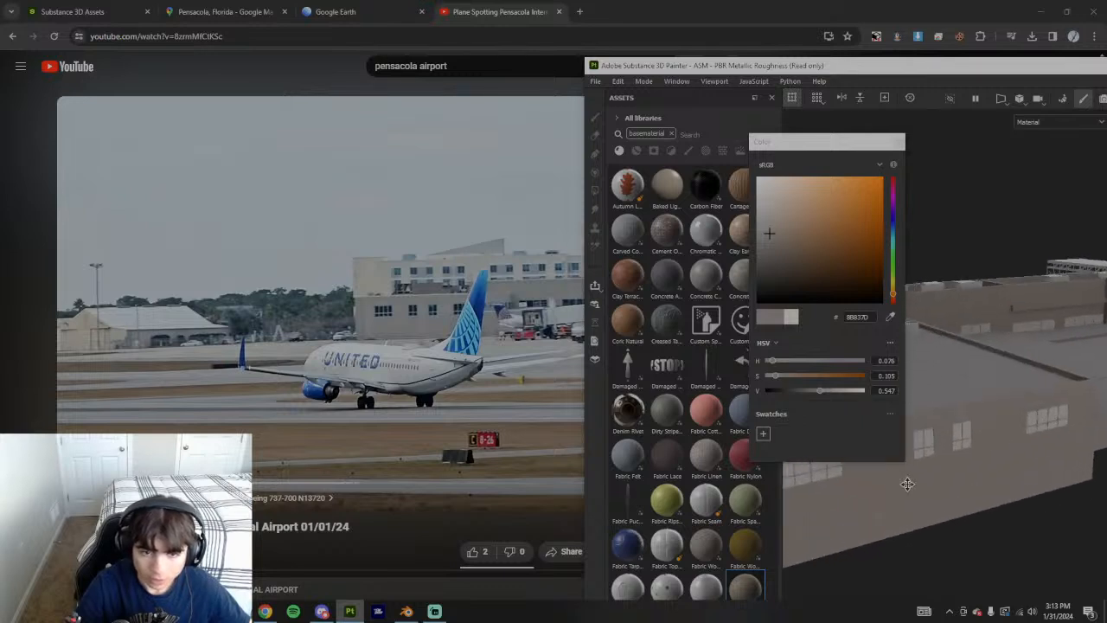
{"action": "middle_click_drag", "start_coordinate": [900, 482], "coordinate": [983, 492], "text": "alt"}
{"action": "left_click_drag", "start_coordinate": [991, 476], "coordinate": [971, 467], "text": "alt"}
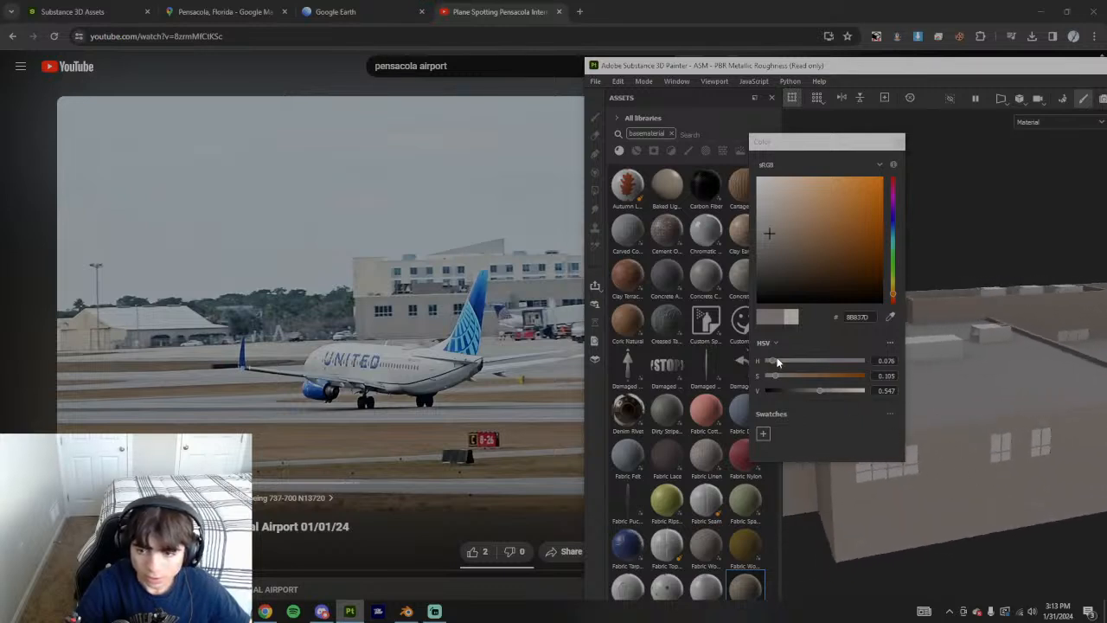
{"action": "left_click", "coordinate": [893, 295]}
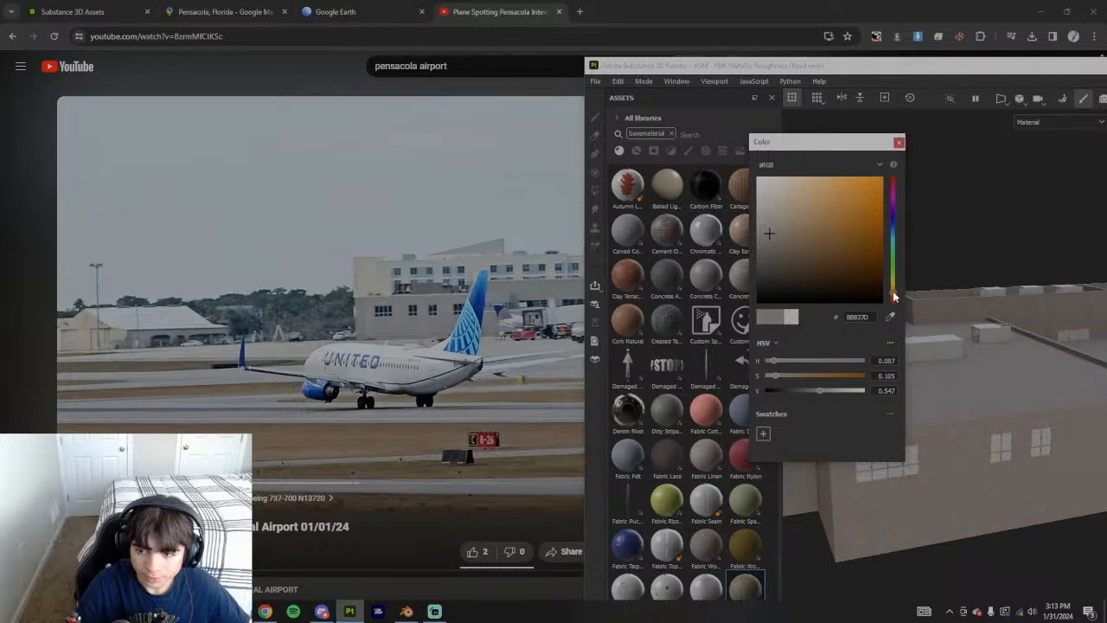
{"action": "mouse_move", "coordinate": [777, 376]}
{"action": "left_mouse_down"}
{"action": "mouse_move", "coordinate": [816, 389]}
{"action": "mouse_move", "coordinate": [779, 377]}
{"action": "left_mouse_up"}
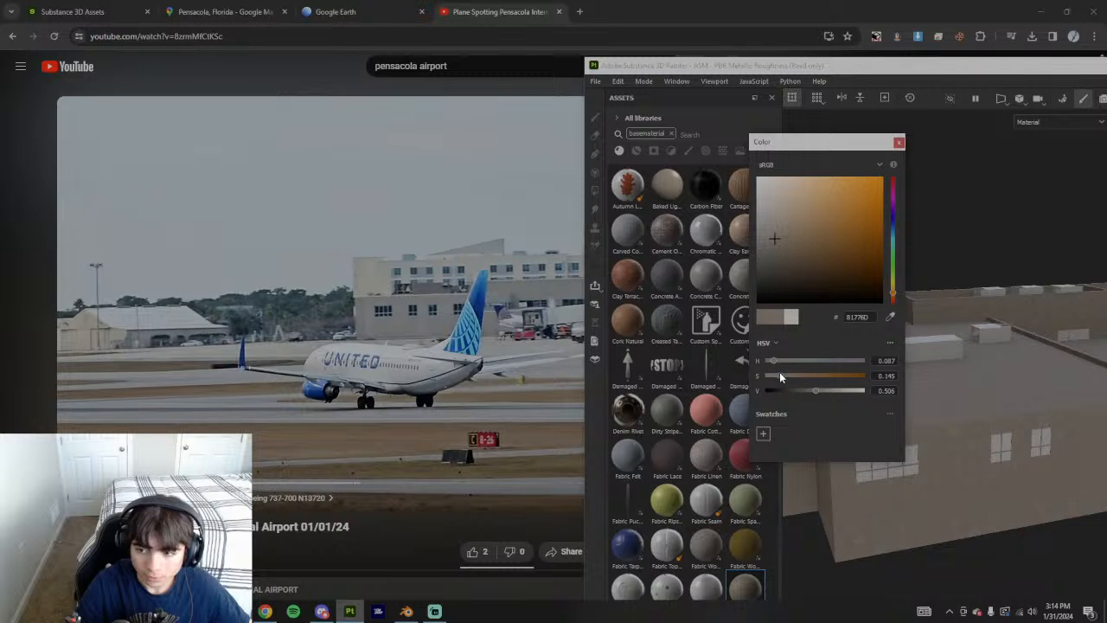
Raise the Grainy Concrete colour's value to 0.651, check the terminal from near and far, and close the colour picker
{"action": "scroll", "coordinate": [978, 554], "scroll_direction": "down", "scroll_amount": 5}
{"action": "mouse_move", "coordinate": [984, 559]}
{"action": "left_mouse_down", "text": "alt"}
{"action": "mouse_move", "coordinate": [988, 535]}
{"action": "mouse_move", "coordinate": [967, 489]}
{"action": "mouse_move", "coordinate": [1014, 483]}
{"action": "left_mouse_up", "text": "alt"}
{"action": "left_click_drag", "start_coordinate": [805, 390], "coordinate": [826, 392]}
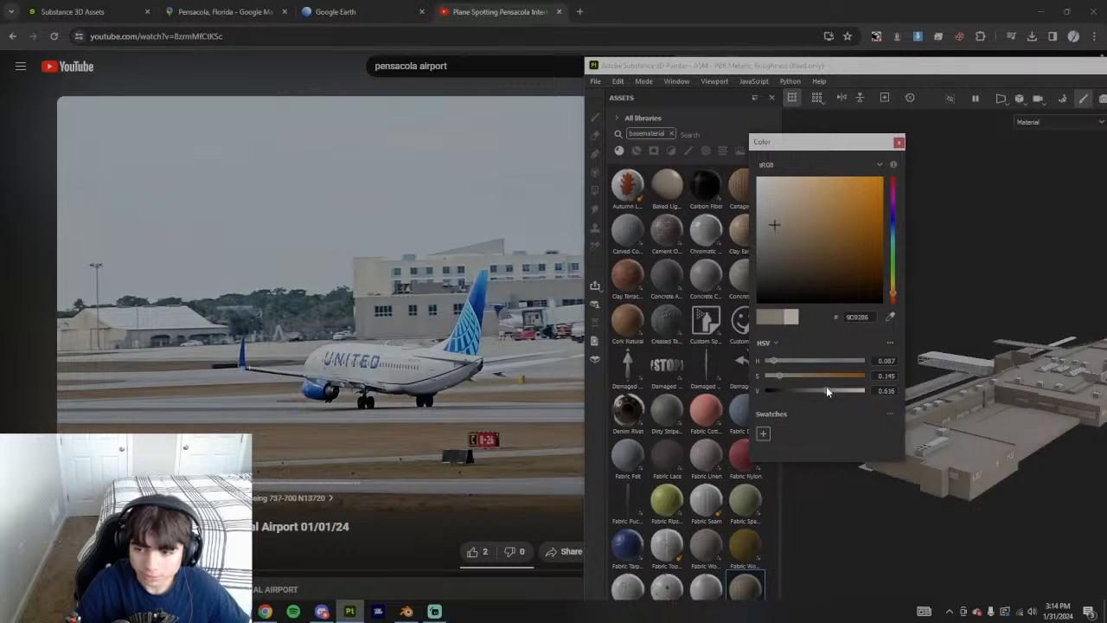
{"action": "scroll", "coordinate": [1008, 487], "scroll_direction": "up", "scroll_amount": 5}
{"action": "scroll", "coordinate": [1009, 495], "scroll_direction": "down", "scroll_amount": 5}
{"action": "left_click_drag", "start_coordinate": [828, 391], "coordinate": [830, 394]}
{"action": "scroll", "coordinate": [987, 512], "scroll_direction": "up", "scroll_amount": 5}
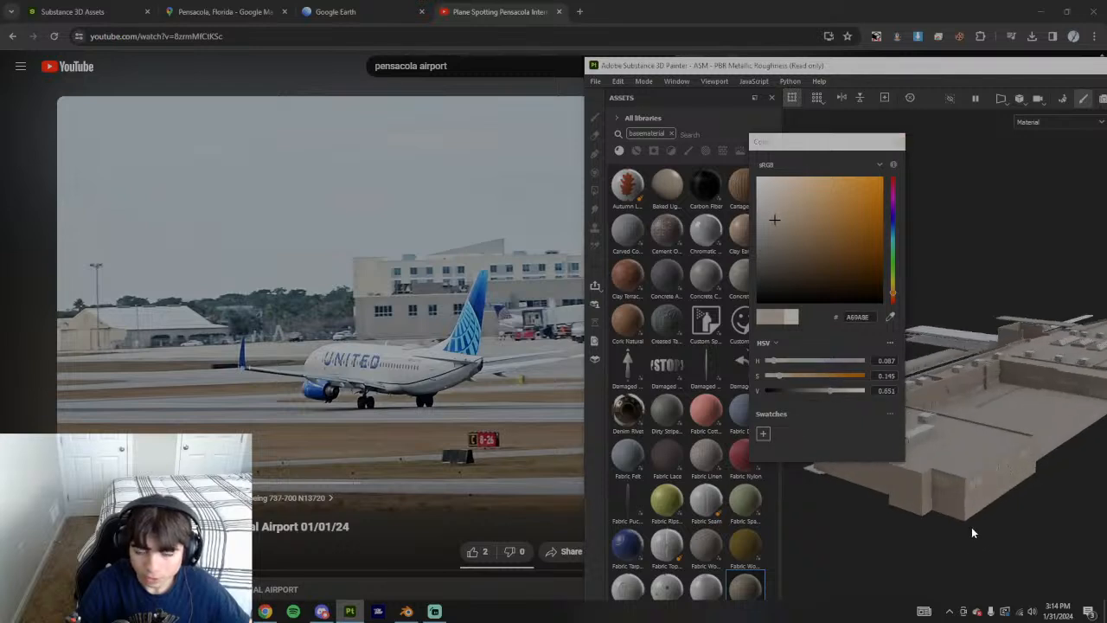
{"action": "left_click_drag", "start_coordinate": [987, 512], "coordinate": [1028, 502], "text": "alt"}
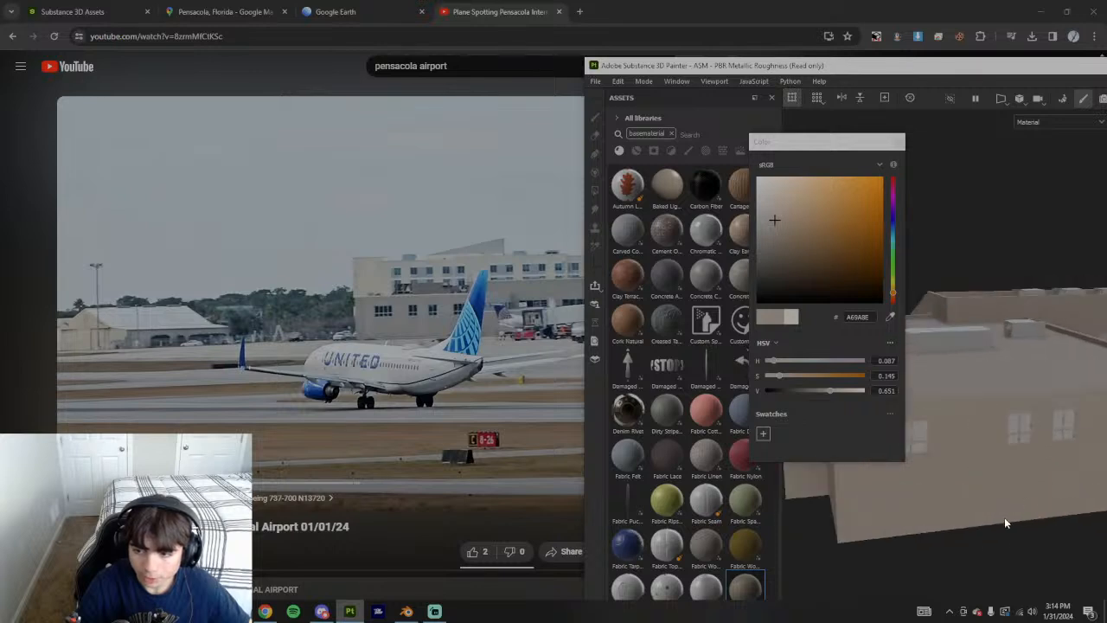
{"action": "scroll", "coordinate": [1021, 510], "scroll_direction": "down", "scroll_amount": 5}
{"action": "mouse_move", "coordinate": [987, 550]}
{"action": "left_mouse_down", "text": "alt"}
{"action": "mouse_move", "coordinate": [1103, 509]}
{"action": "mouse_move", "coordinate": [980, 514]}
{"action": "mouse_move", "coordinate": [915, 289]}
{"action": "left_mouse_up", "text": "alt"}
{"action": "left_click", "coordinate": [903, 141]}
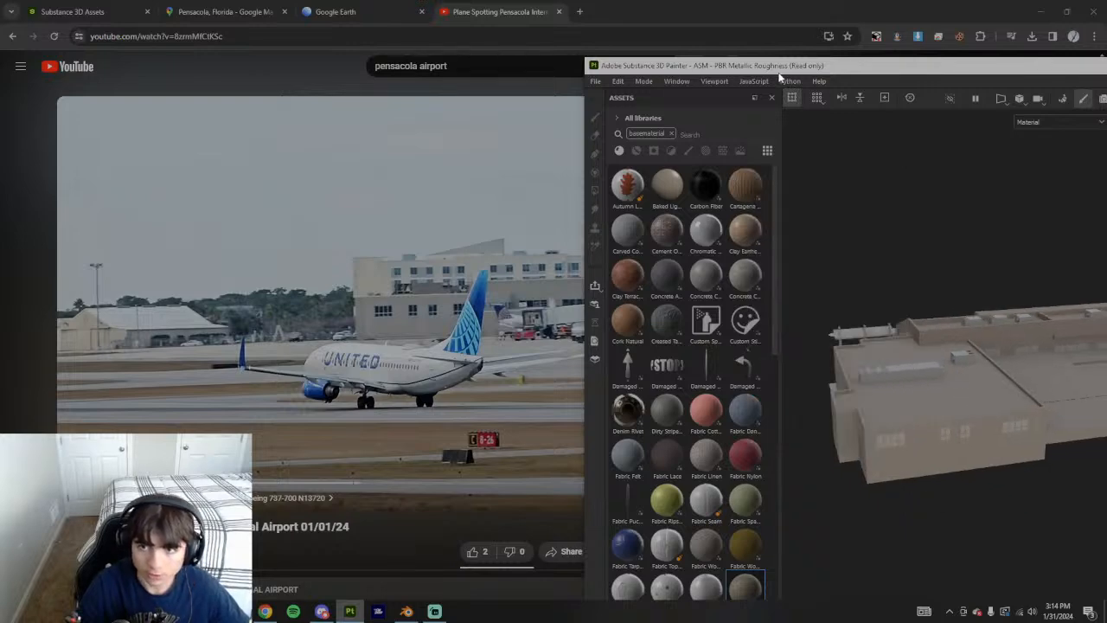
Maximize the Substance 3D Painter window and examine the BackTerminal walls and roof from several angles
{"action": "double_click", "coordinate": [776, 67]}
{"action": "left_click_drag", "start_coordinate": [488, 288], "coordinate": [639, 317], "text": "alt"}
{"action": "scroll", "coordinate": [605, 410], "scroll_direction": "up", "scroll_amount": 5}
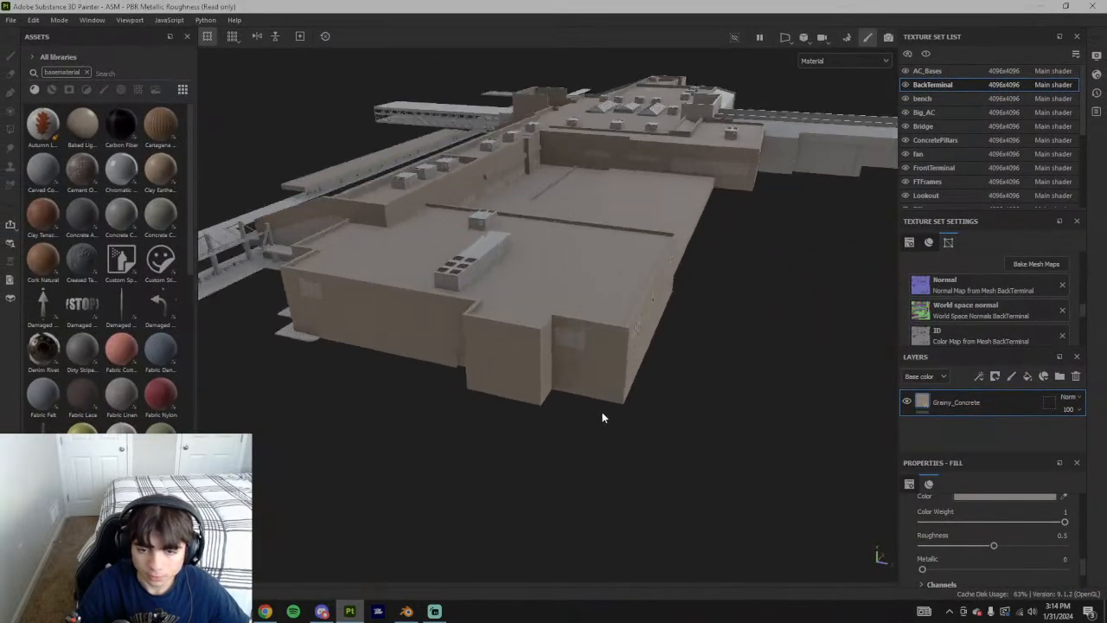
{"action": "left_click_drag", "start_coordinate": [468, 341], "coordinate": [664, 418], "text": "alt"}
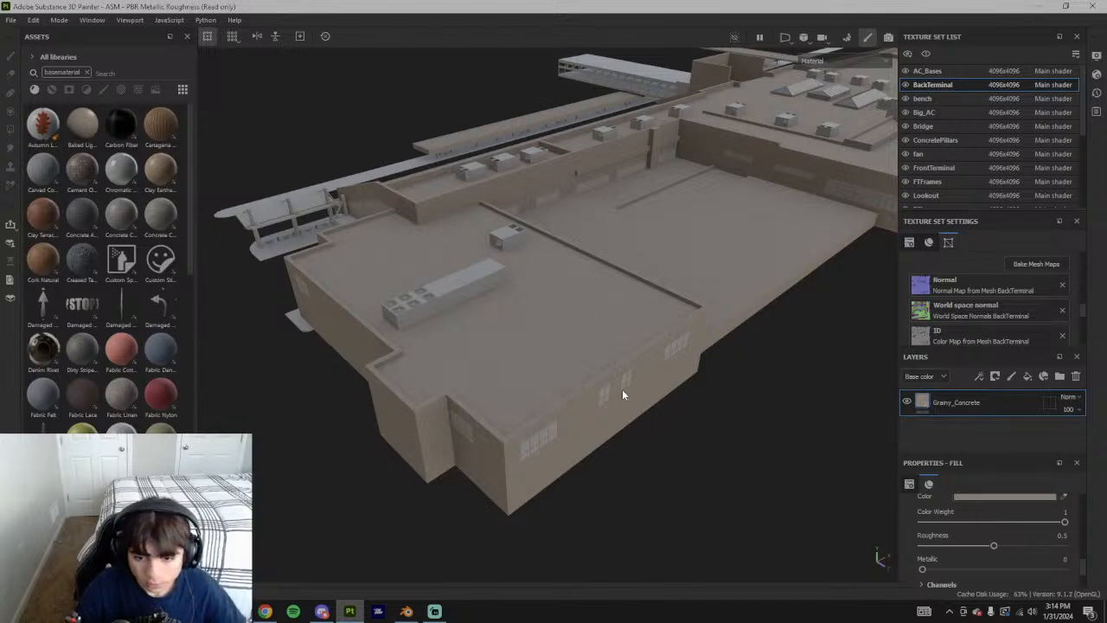
{"action": "left_click_drag", "start_coordinate": [586, 439], "coordinate": [612, 485], "text": "alt"}
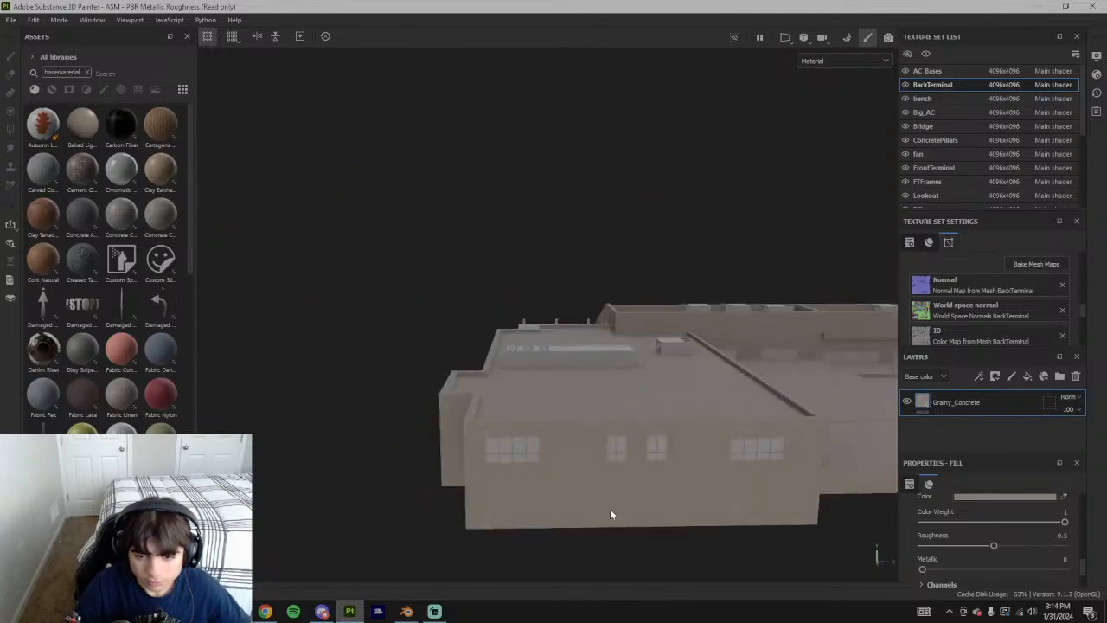
Switch to Chrome and search YouTube for "pensacola airport"
{"action": "left_click", "coordinate": [265, 611]}
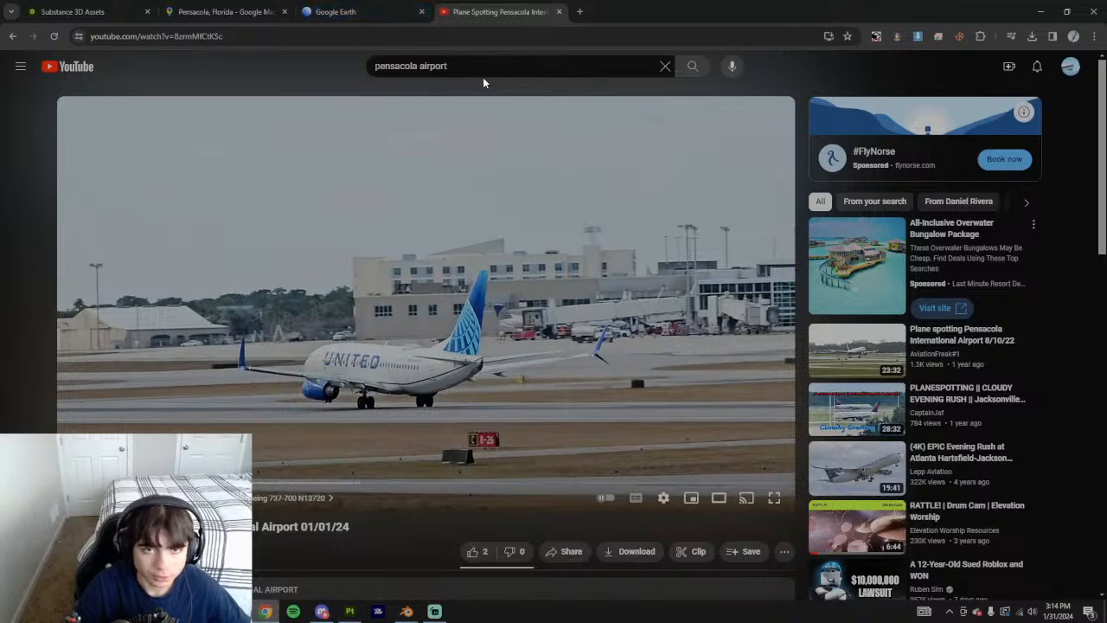
{"action": "left_click", "coordinate": [441, 66]}
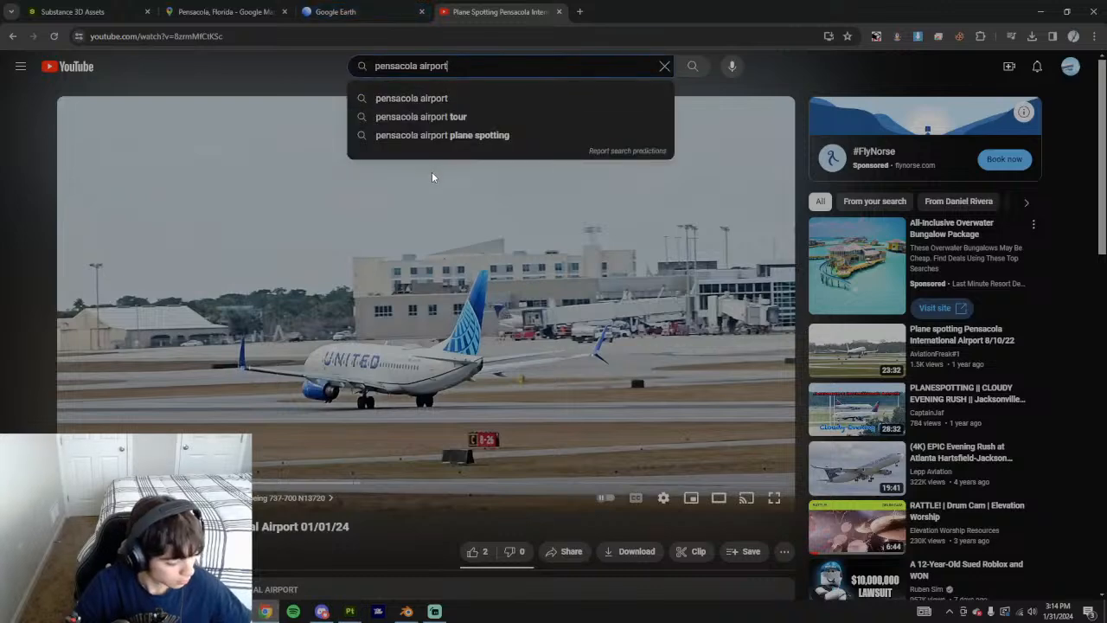
{"action": "left_click", "coordinate": [463, 55]}
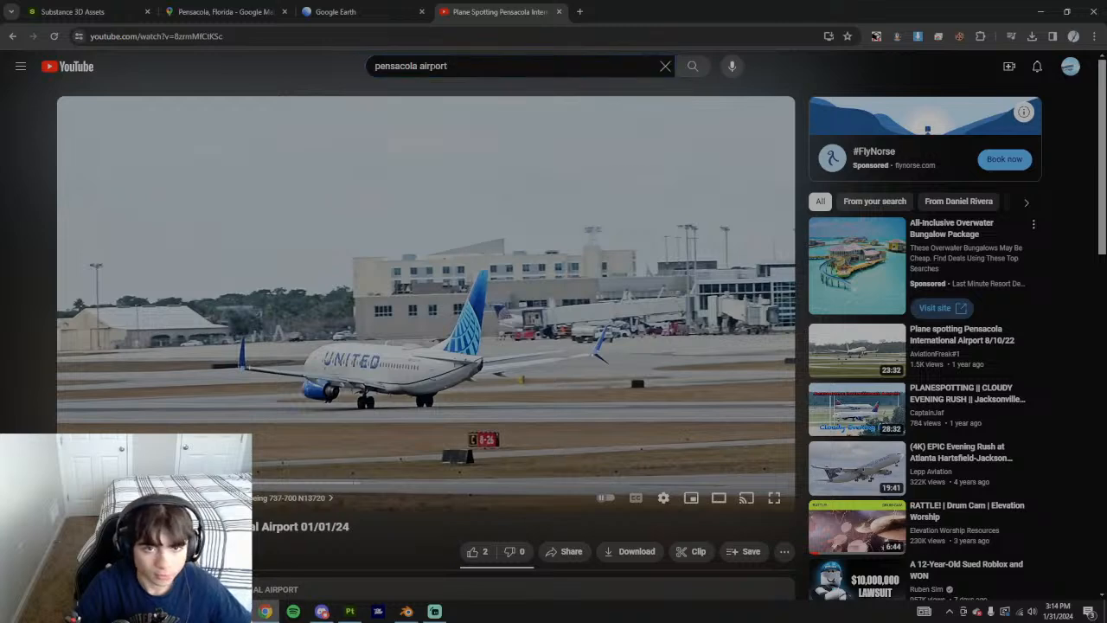
{"action": "left_click", "coordinate": [683, 67]}
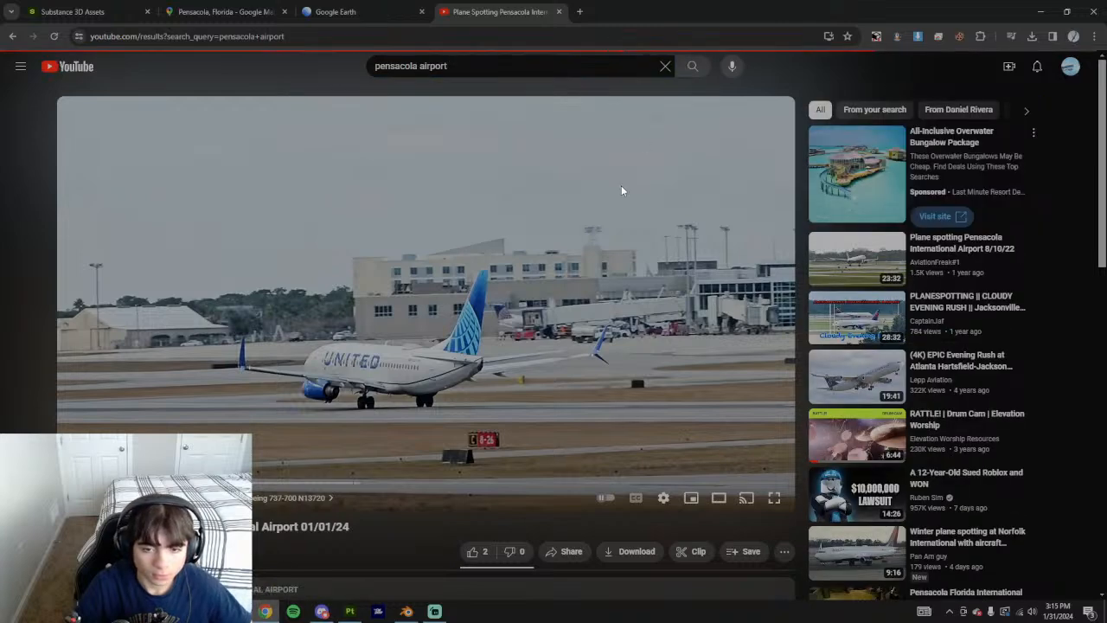
Look through the search results and open the United Airlines A319 Pensacola to Chicago trip report video
{"action": "scroll", "coordinate": [302, 477], "scroll_direction": "down", "scroll_amount": 2}
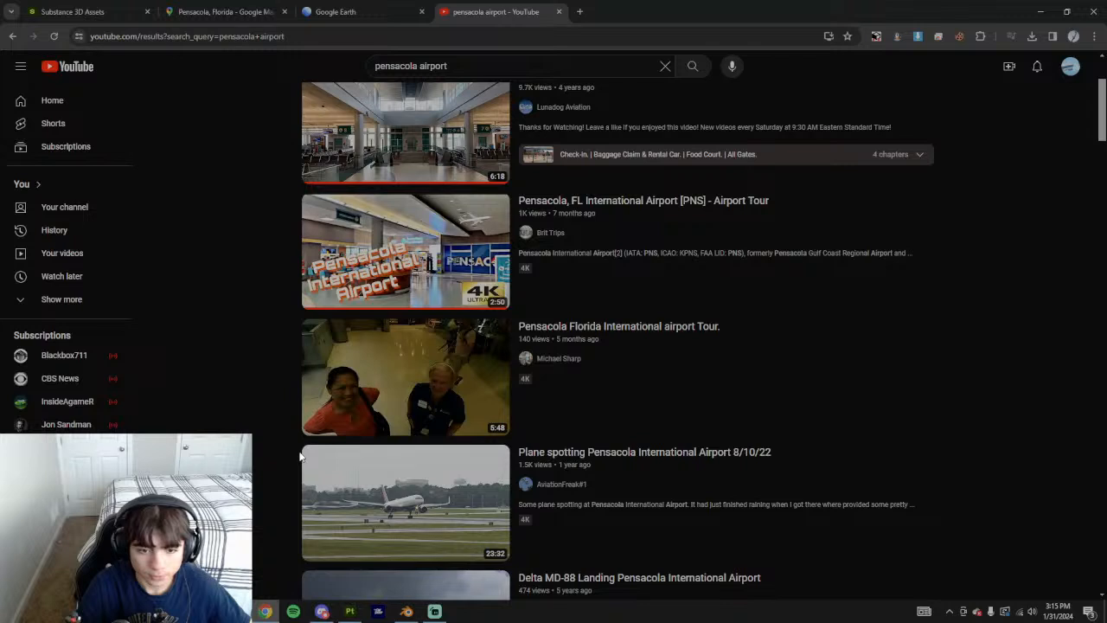
{"action": "scroll", "coordinate": [299, 449], "scroll_direction": "down", "scroll_amount": 2}
{"action": "scroll", "coordinate": [299, 447], "scroll_direction": "down", "scroll_amount": 1}
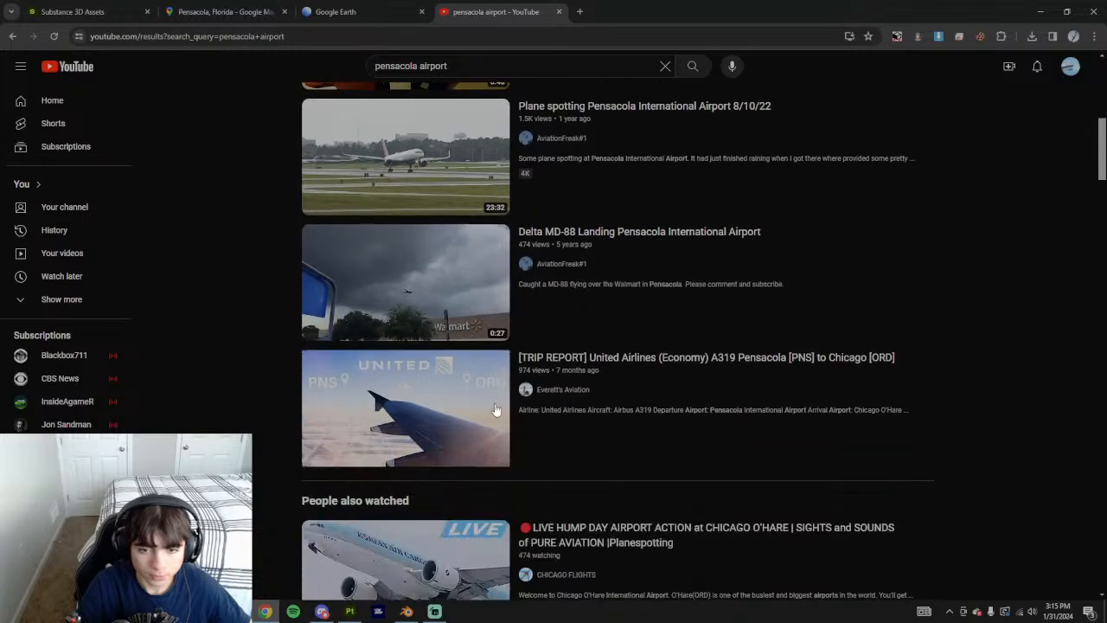
{"action": "mouse_move", "coordinate": [493, 408]}
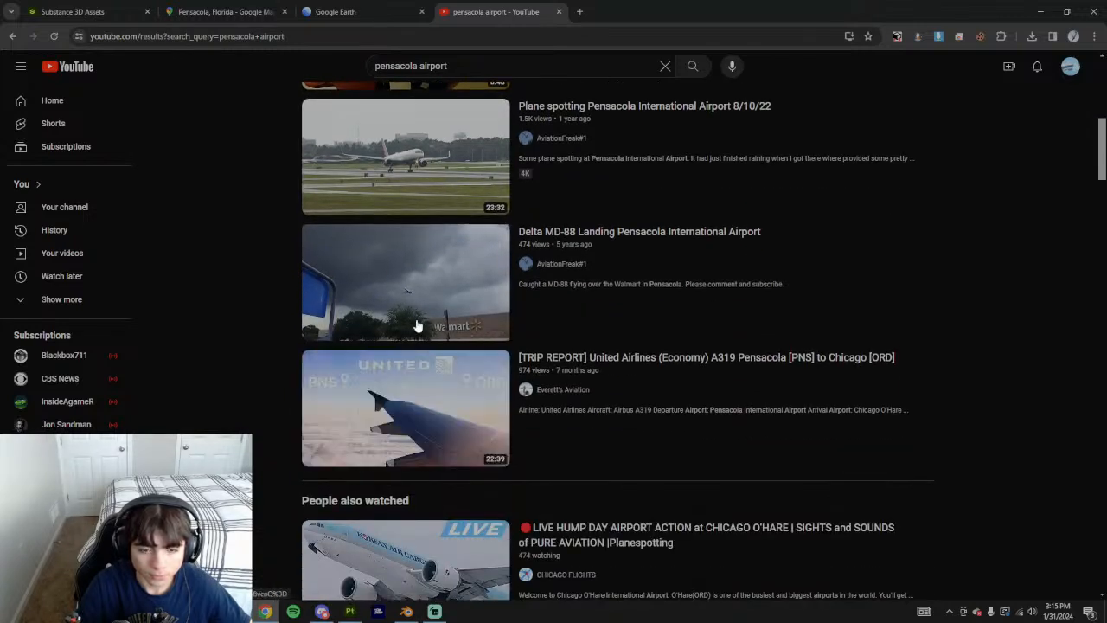
{"action": "left_click", "coordinate": [391, 428]}
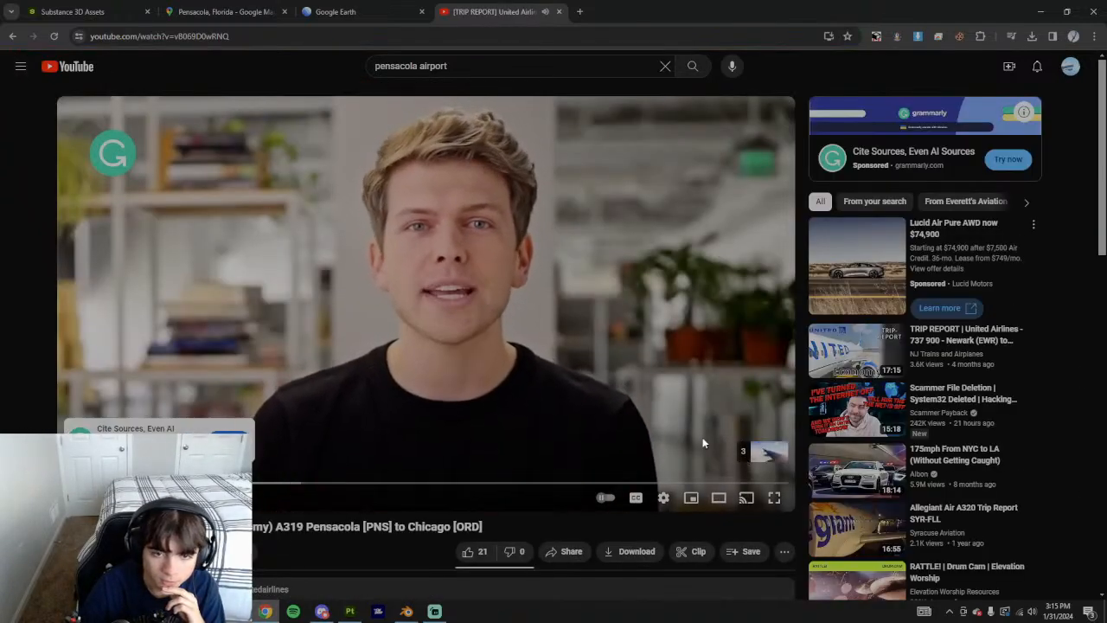
Check the audio mixer in Streamlabs Desktop, return to Chrome and pause the trip report video at 1:38 on the terminal view
{"action": "left_click", "coordinate": [753, 469]}
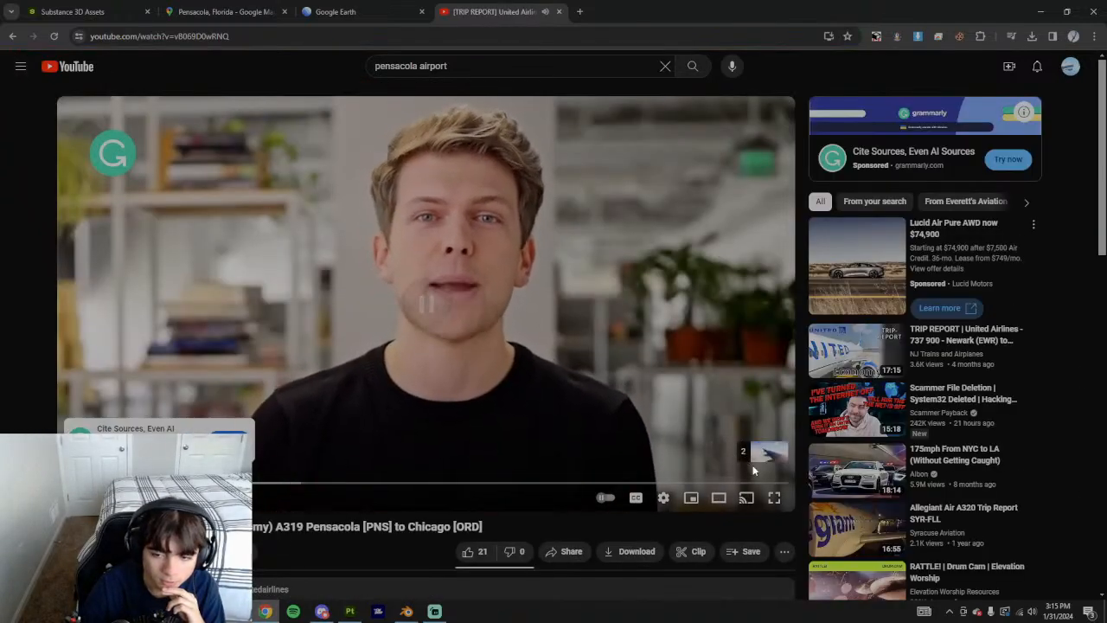
{"action": "left_click", "coordinate": [434, 611]}
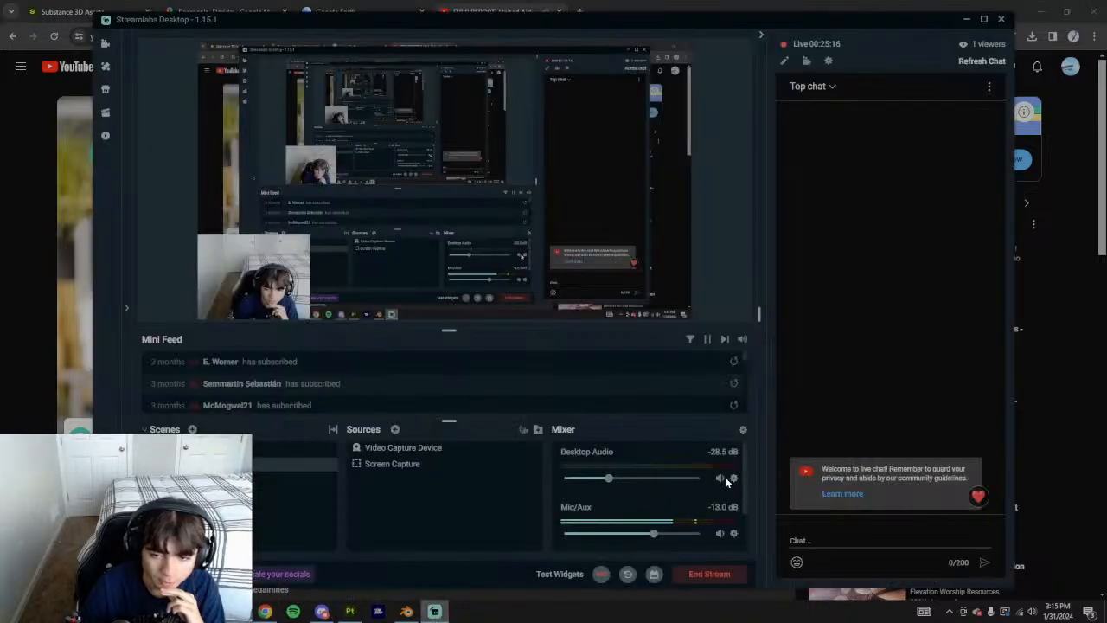
{"action": "key", "text": "alt+Tab"}
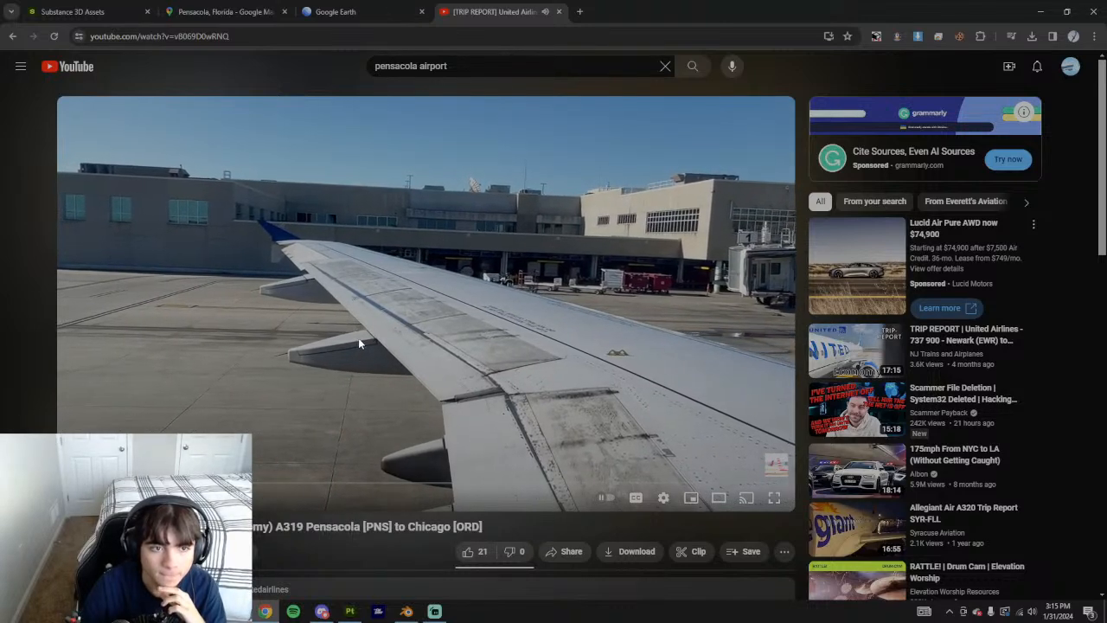
{"action": "left_click", "coordinate": [401, 383]}
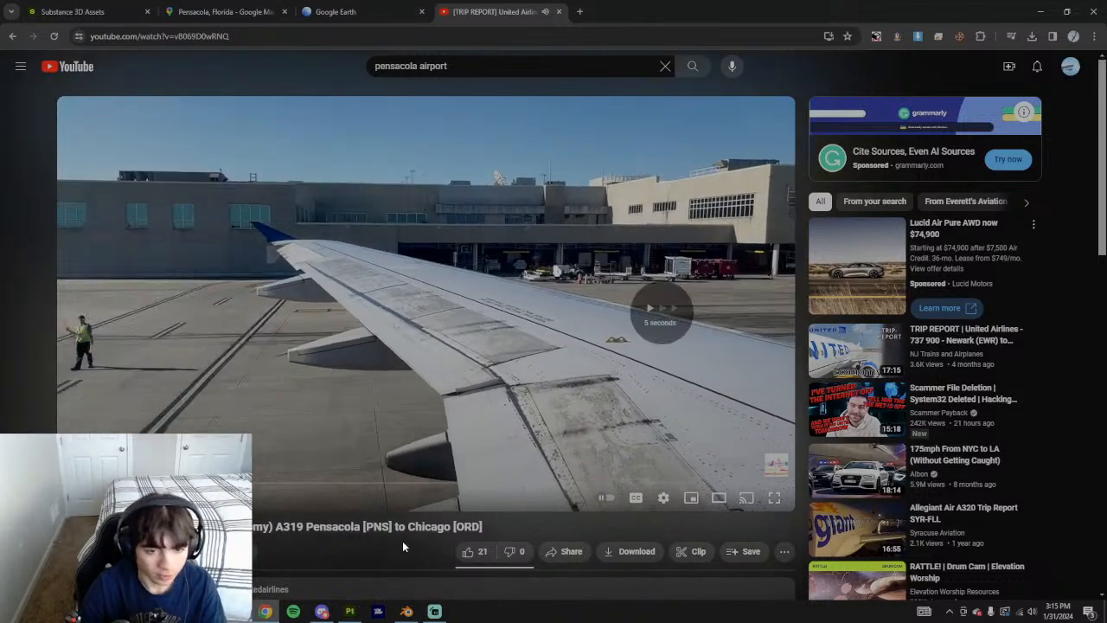
{"action": "scroll", "coordinate": [366, 538], "scroll_direction": "down", "scroll_amount": 2}
{"action": "scroll", "coordinate": [352, 529], "scroll_direction": "down", "scroll_amount": 2}
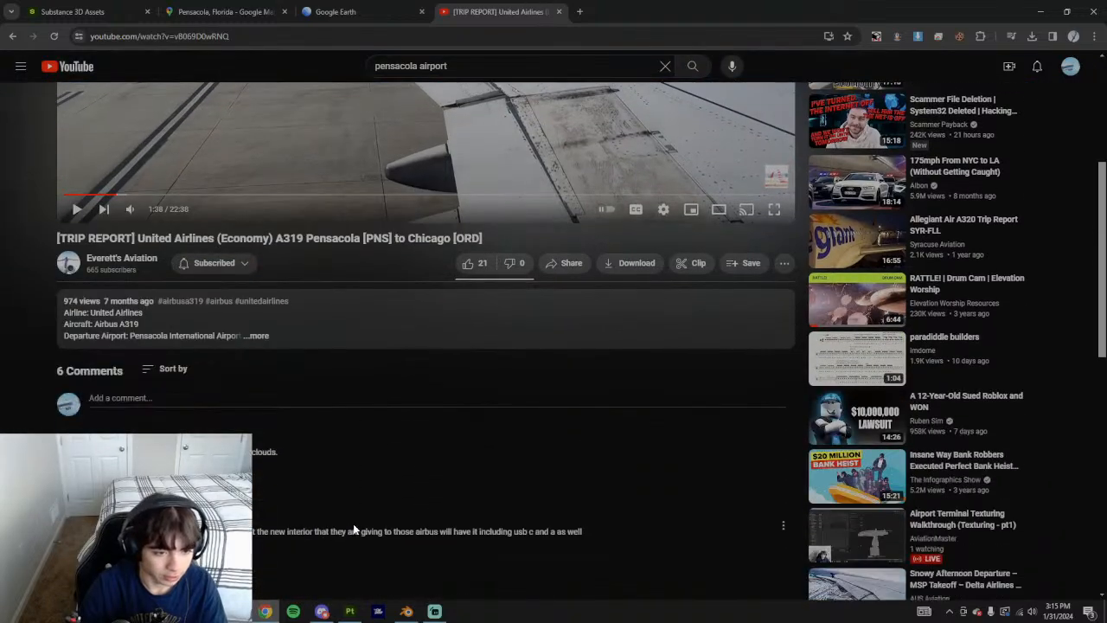
{"action": "scroll", "coordinate": [352, 529], "scroll_direction": "up", "scroll_amount": 3}
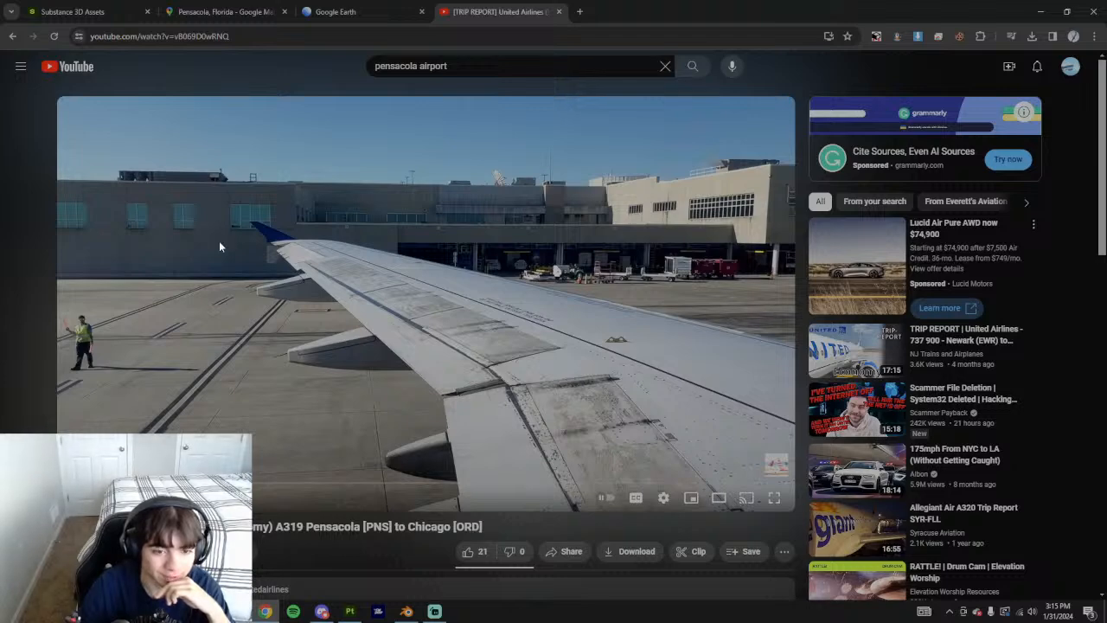
Switch to Substance 3D Painter, place its window beside the paused video and resample Grainy Concrete's colour from its own swatch with the eyedropper
{"action": "left_click", "coordinate": [350, 611]}
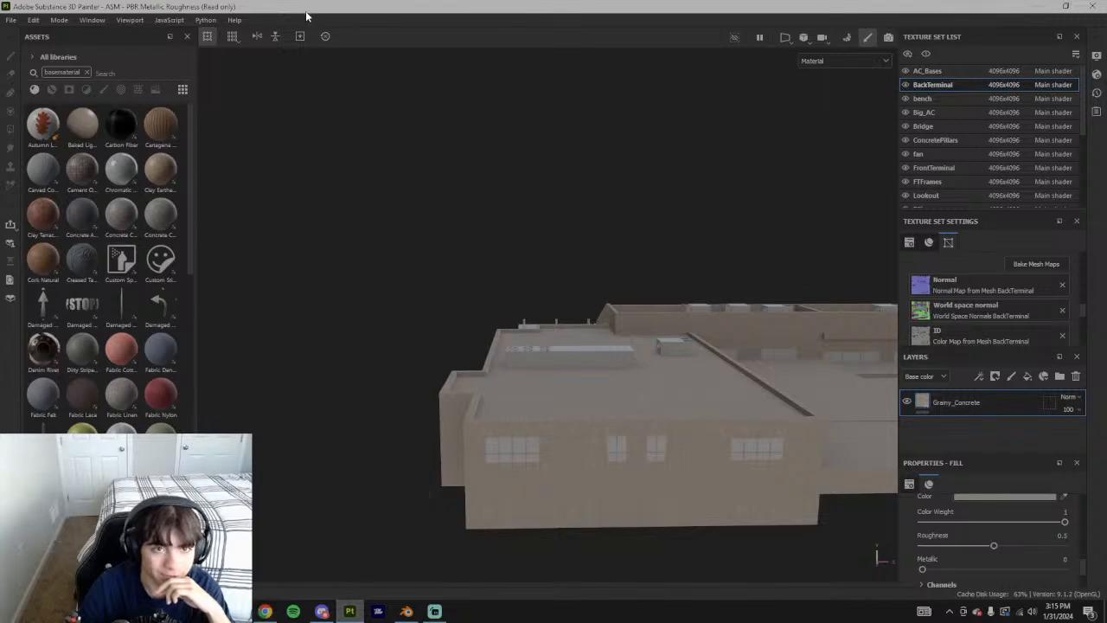
{"action": "double_click", "coordinate": [305, 11]}
{"action": "left_click_drag", "start_coordinate": [716, 69], "coordinate": [553, 48]}
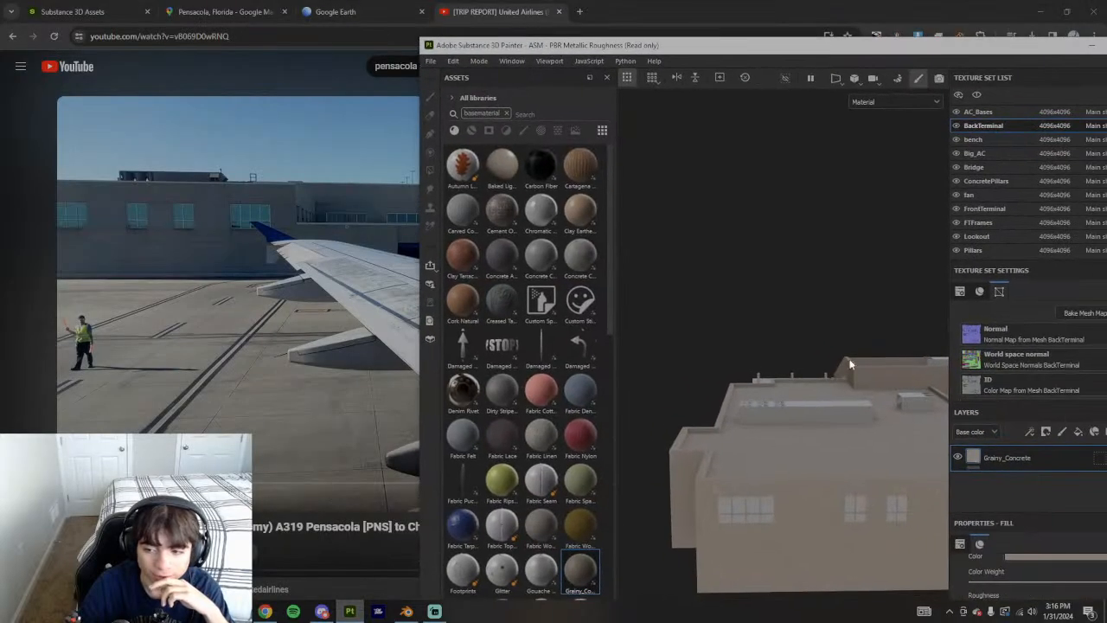
{"action": "left_click", "coordinate": [1042, 559]}
{"action": "left_click", "coordinate": [890, 317]}
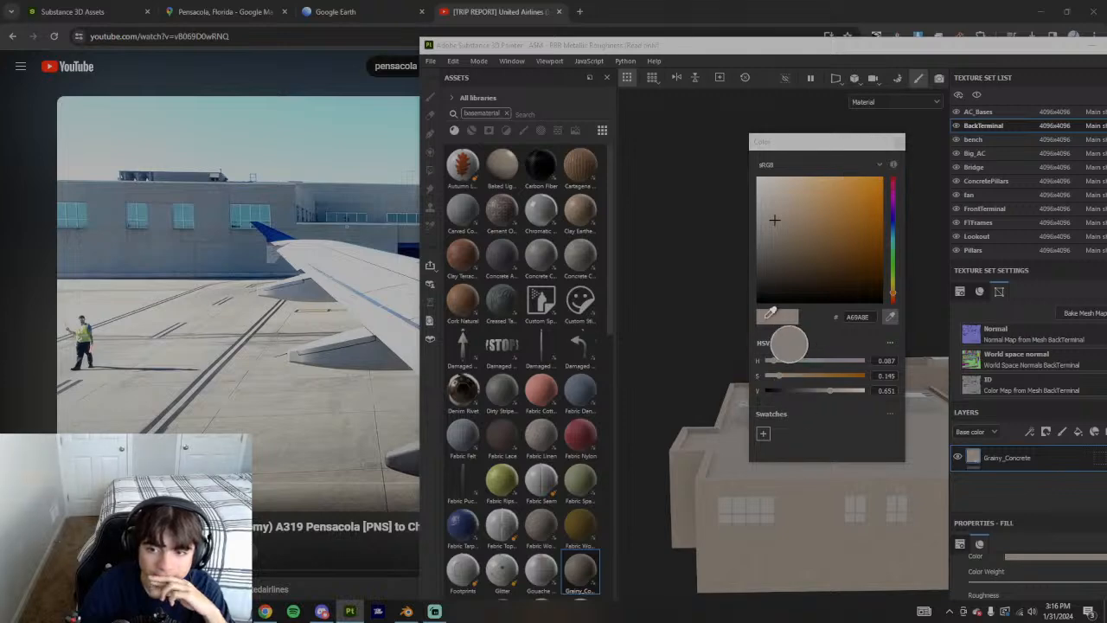
{"action": "left_click", "coordinate": [774, 317]}
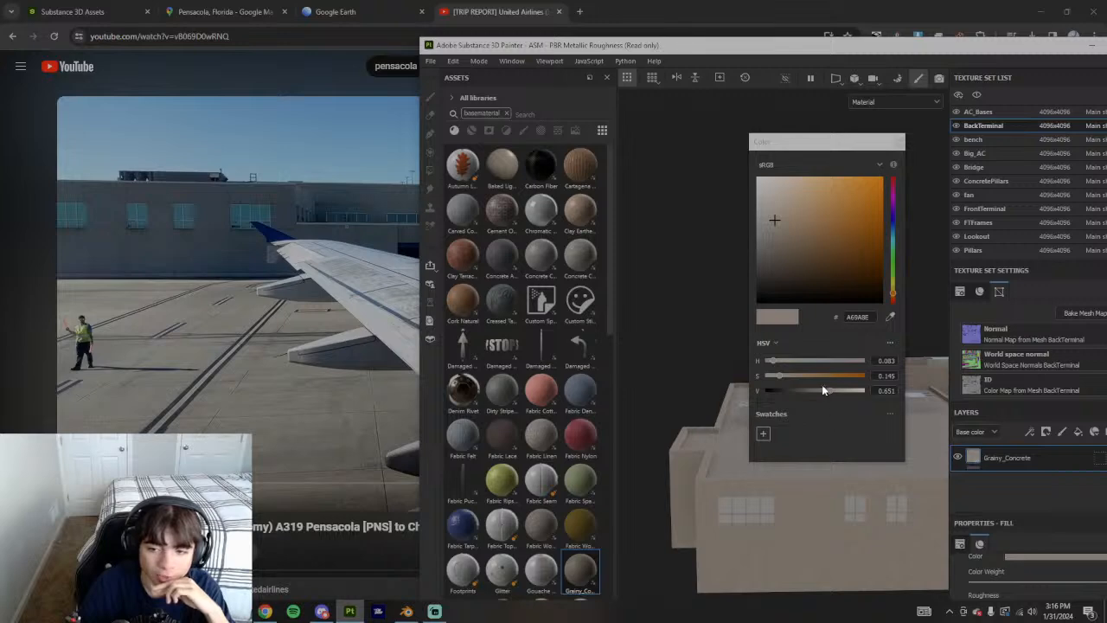
{"action": "left_click", "coordinate": [2, 355]}
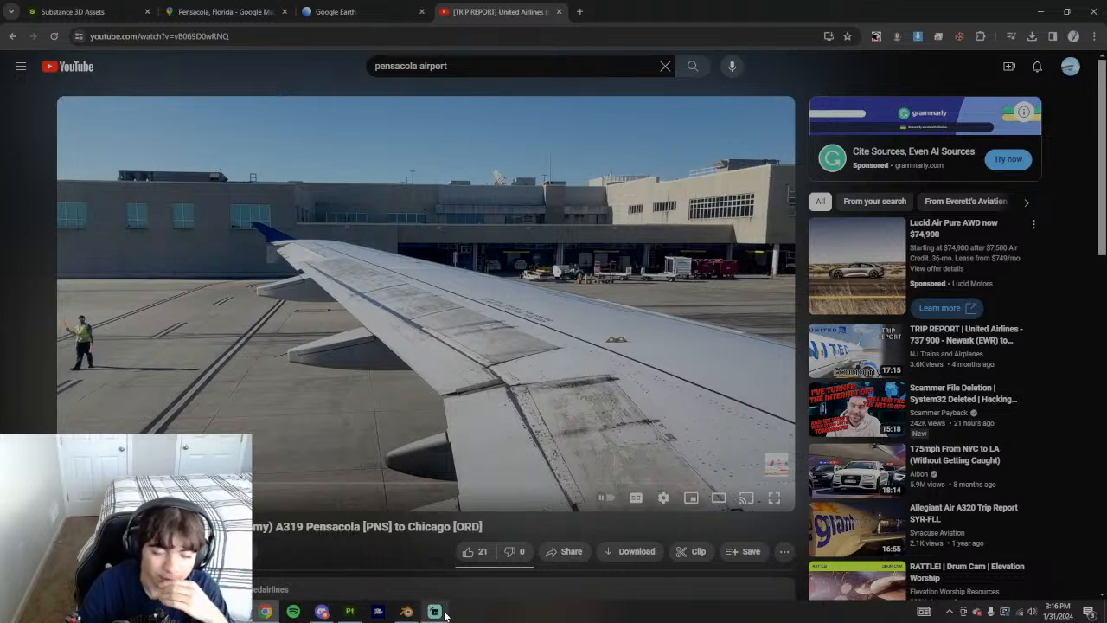
{"action": "mouse_move", "coordinate": [435, 611]}
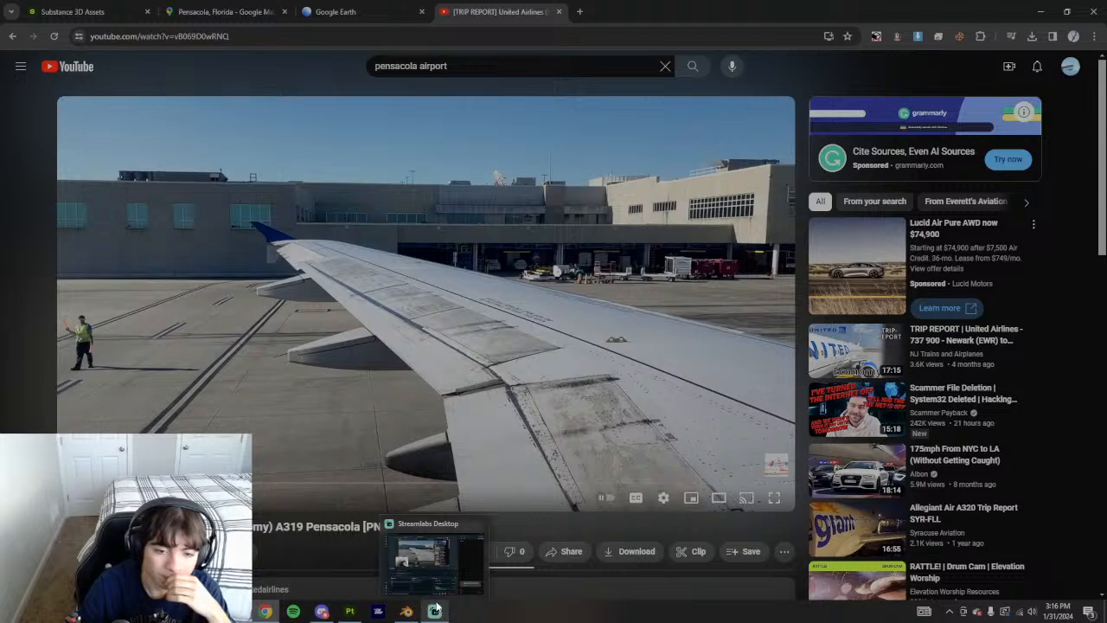
{"action": "mouse_move", "coordinate": [400, 614]}
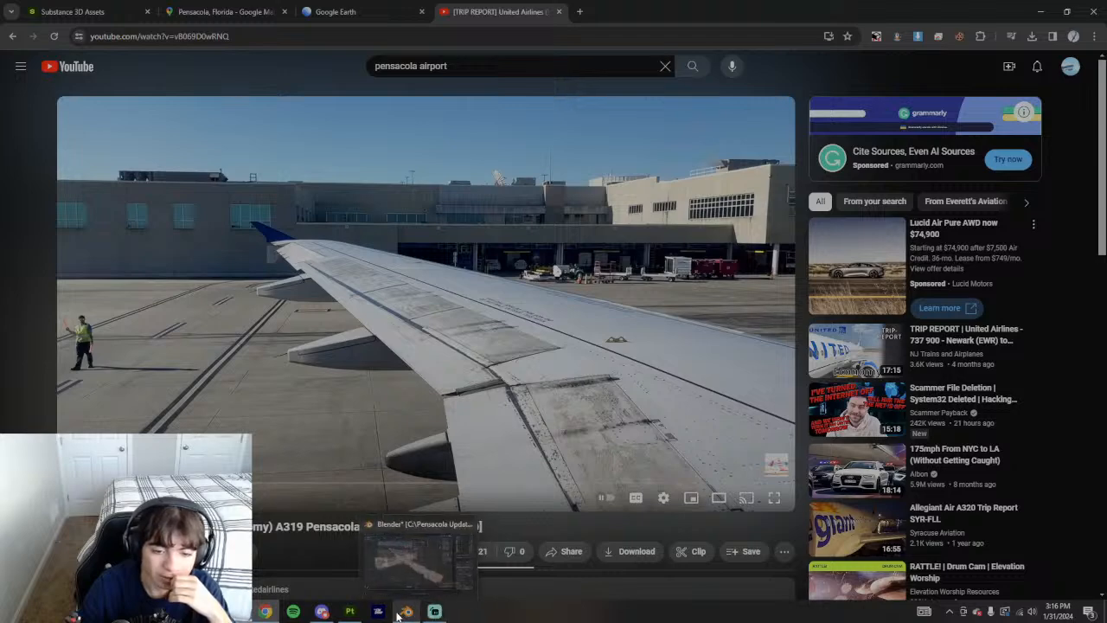
Return to Substance 3D Painter, set the Grainy Concrete colour's value to 0.581, and inspect the terminal walls in the maximized window
{"action": "left_click", "coordinate": [349, 612]}
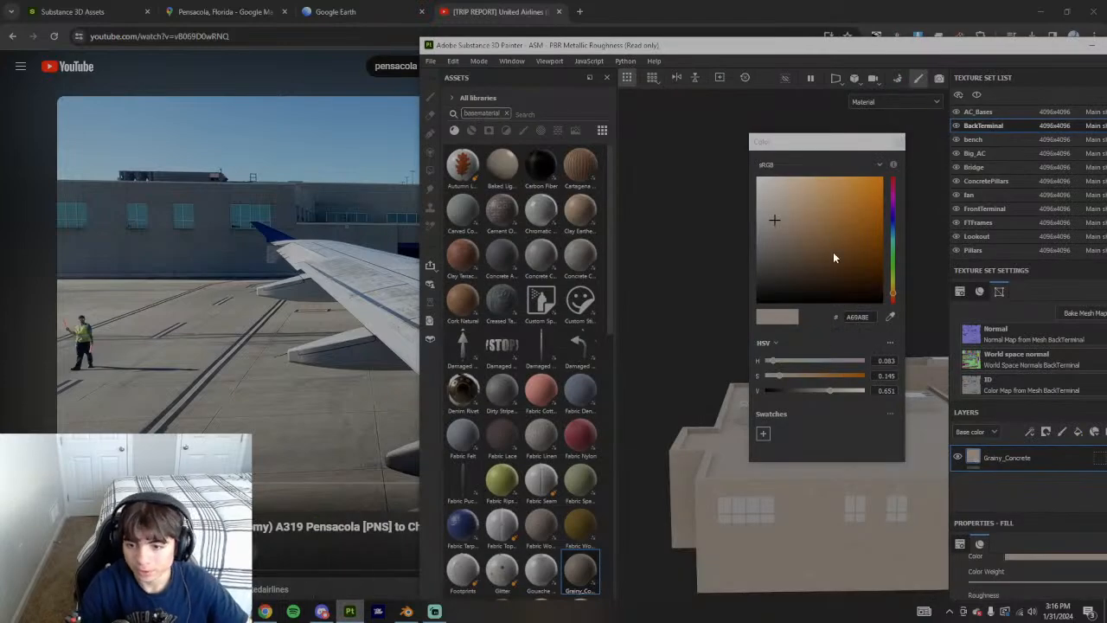
{"action": "left_click_drag", "start_coordinate": [827, 394], "coordinate": [823, 389]}
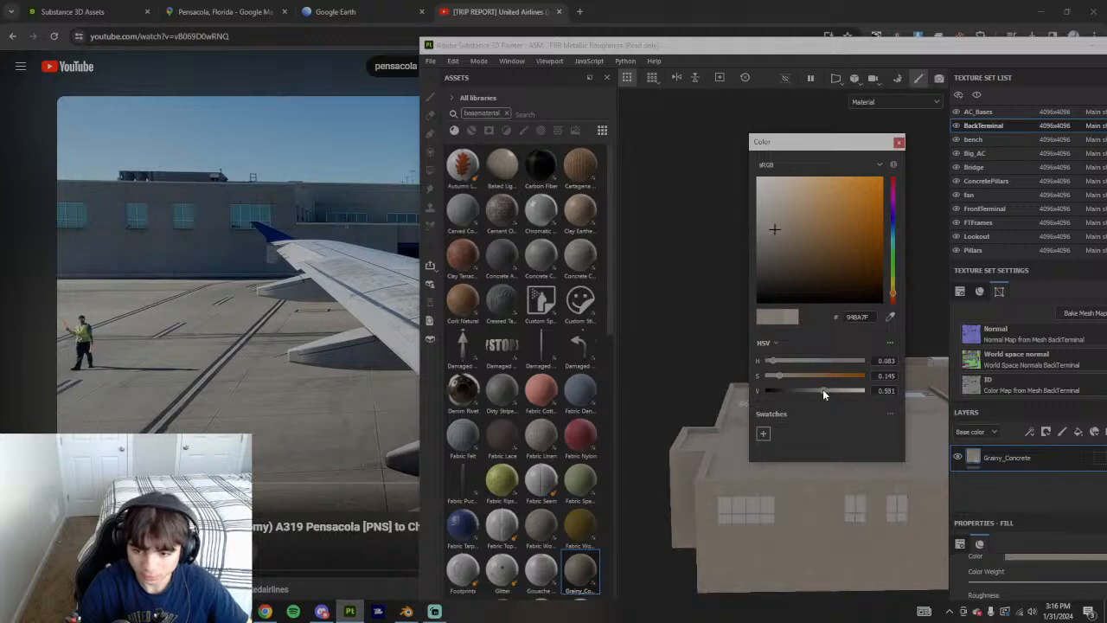
{"action": "left_click", "coordinate": [898, 141]}
{"action": "double_click", "coordinate": [722, 48]}
{"action": "left_click_drag", "start_coordinate": [749, 437], "coordinate": [629, 424], "text": "alt"}
{"action": "left_click_drag", "start_coordinate": [620, 368], "coordinate": [556, 434], "text": "alt"}
{"action": "scroll", "coordinate": [386, 451], "scroll_direction": "up", "scroll_amount": 5}
{"action": "left_click_drag", "start_coordinate": [381, 471], "coordinate": [515, 391], "text": "alt"}
{"action": "middle_click_drag", "start_coordinate": [670, 430], "coordinate": [553, 406], "text": "alt"}
Set the Grainy Concrete layer's tiling to 48 and check the terminal from near and far
{"action": "scroll", "coordinate": [992, 546], "scroll_direction": "down", "scroll_amount": 5}
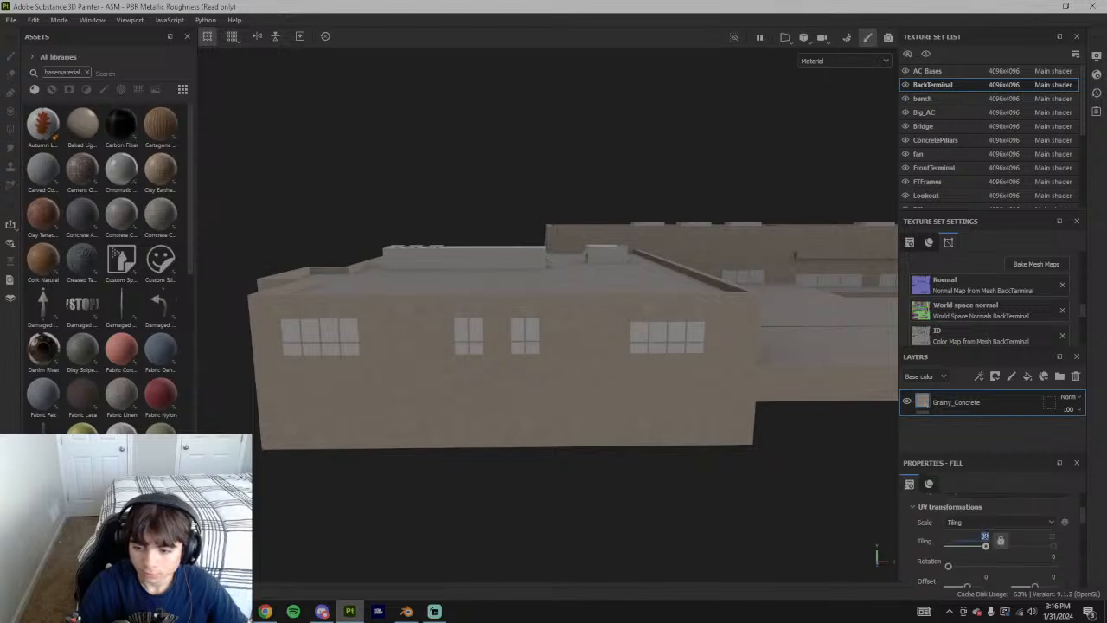
{"action": "type", "text": "48"}
{"action": "key", "text": "Return"}
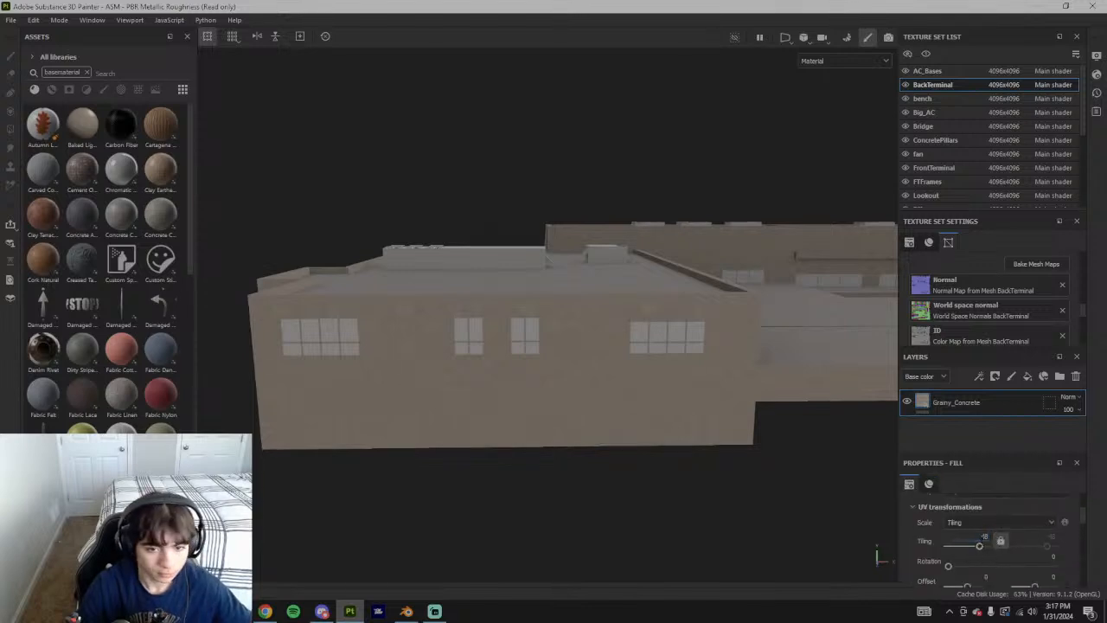
{"action": "left_click_drag", "start_coordinate": [319, 355], "coordinate": [680, 399], "text": "alt"}
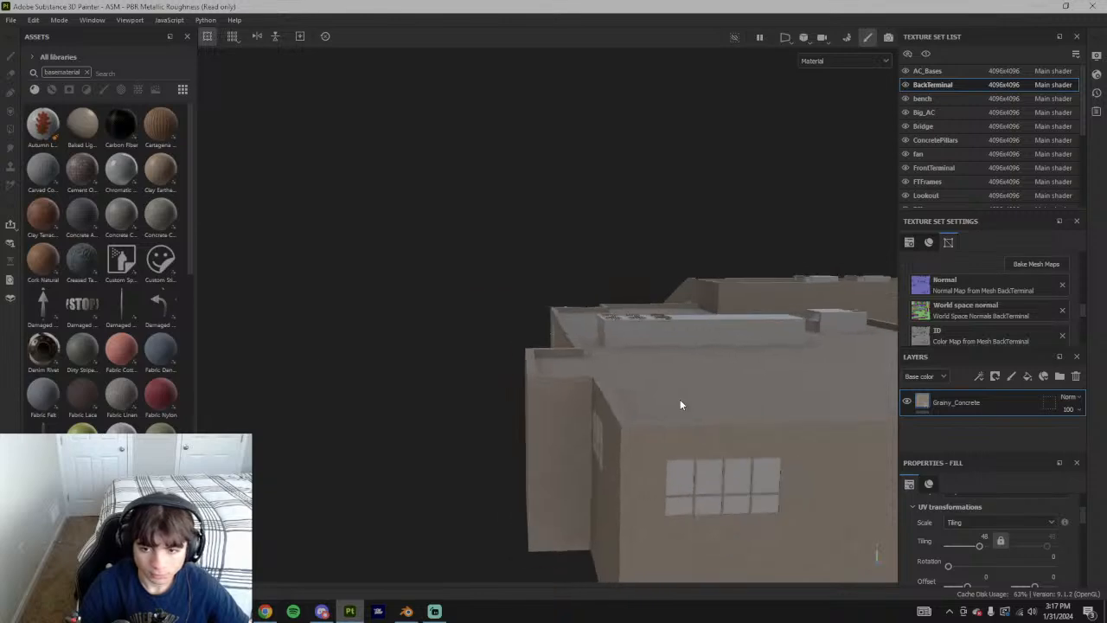
{"action": "scroll", "coordinate": [681, 398], "scroll_direction": "down", "scroll_amount": 5}
{"action": "left_click_drag", "start_coordinate": [778, 421], "coordinate": [450, 372], "text": "alt"}
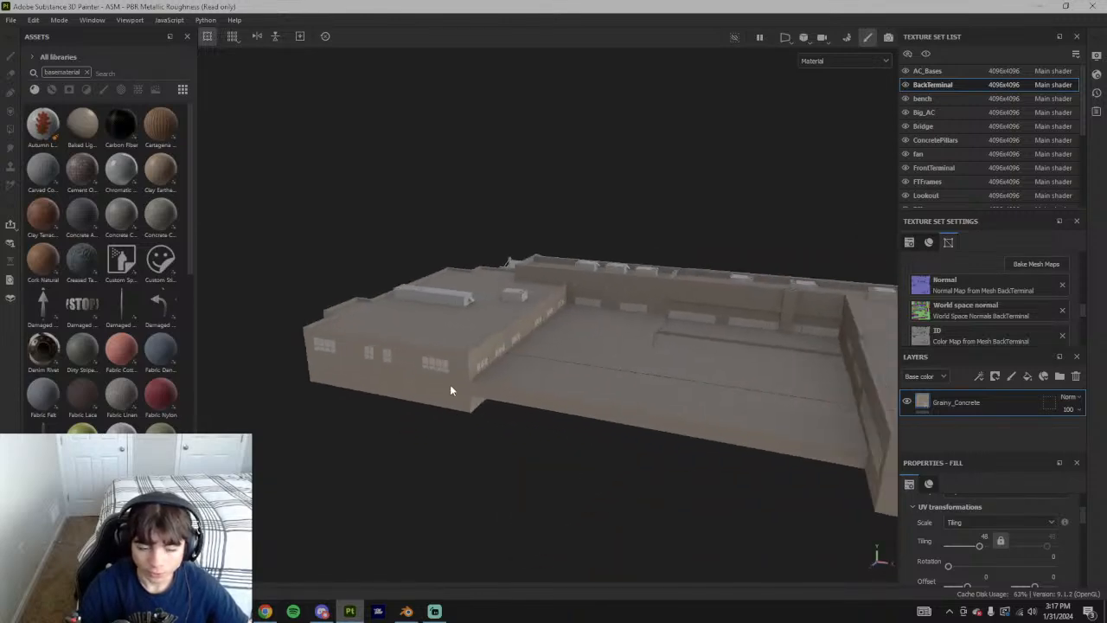
{"action": "left_click", "coordinate": [262, 612]}
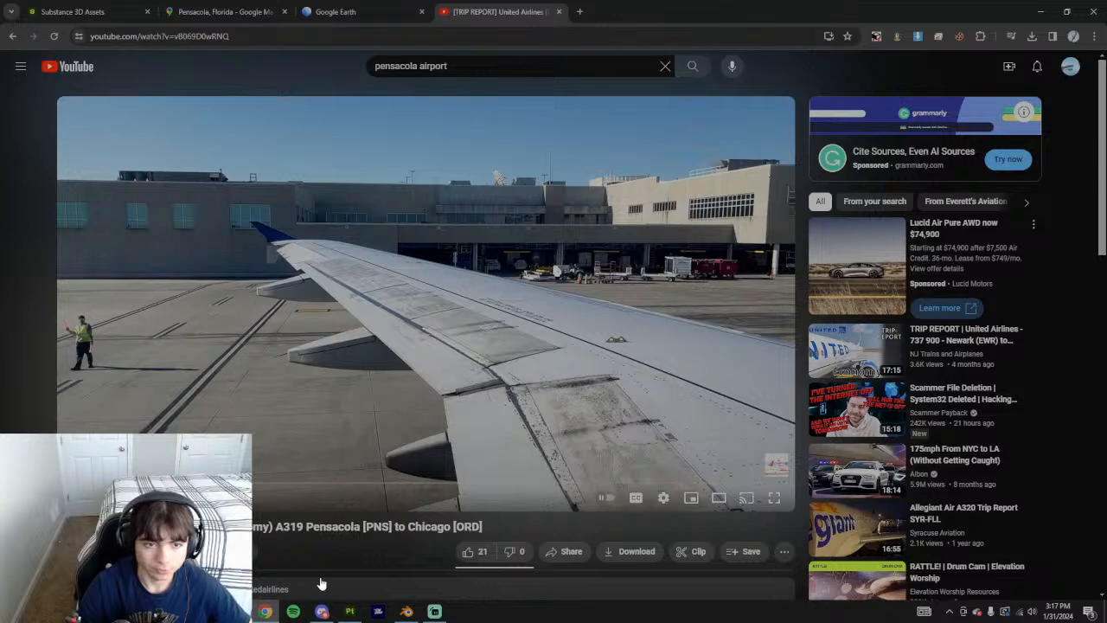
{"action": "key", "text": "super+shift+s"}
{"action": "left_click", "coordinate": [609, 13]}
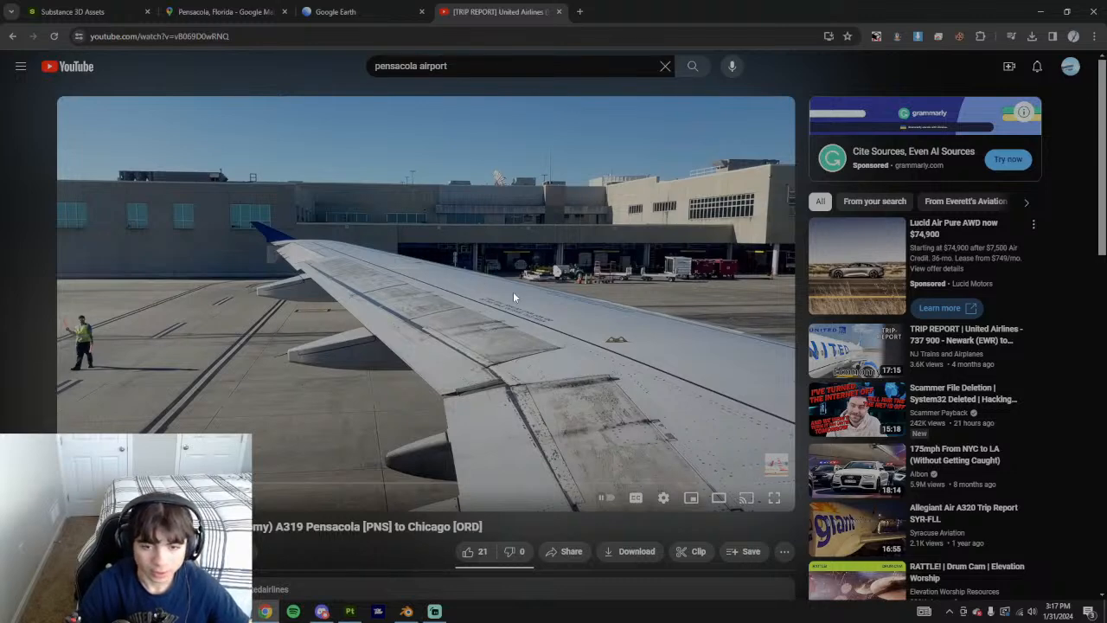
{"action": "key", "text": "super+shift+s"}
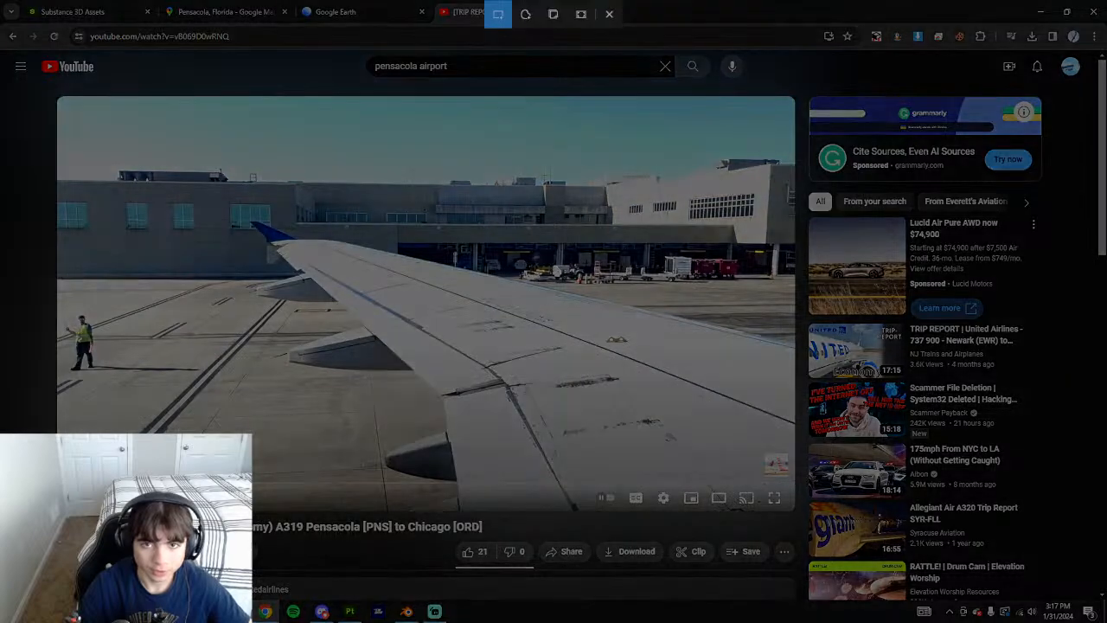
{"action": "left_click", "coordinate": [609, 14]}
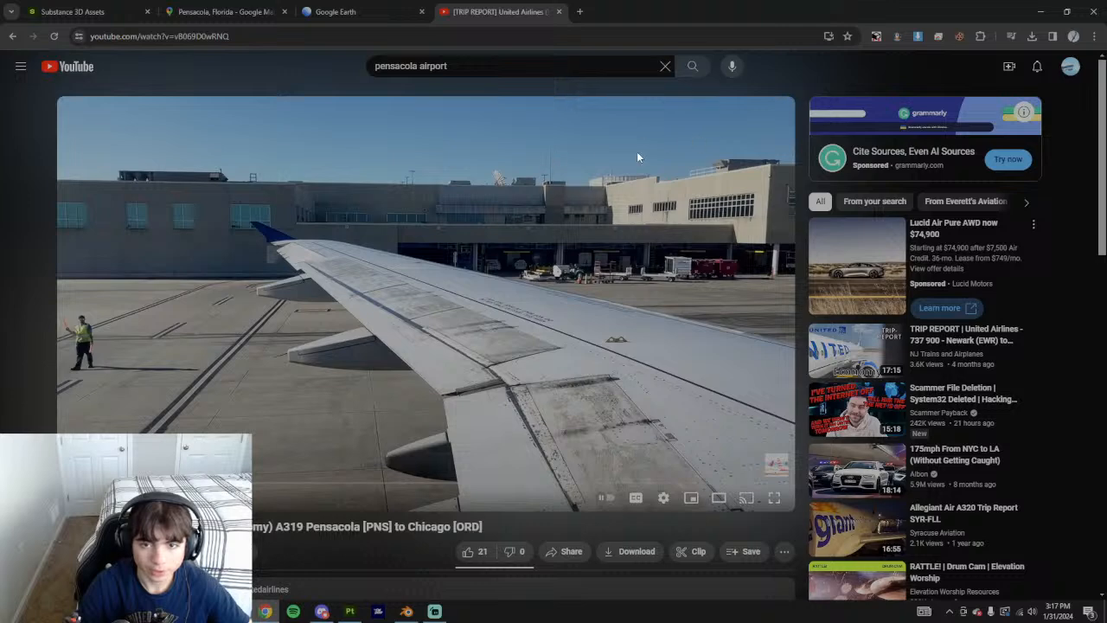
View the terminal model in Blender, check the paused trip report video in Chrome, and return to Substance 3D Painter
{"action": "left_click", "coordinate": [406, 611]}
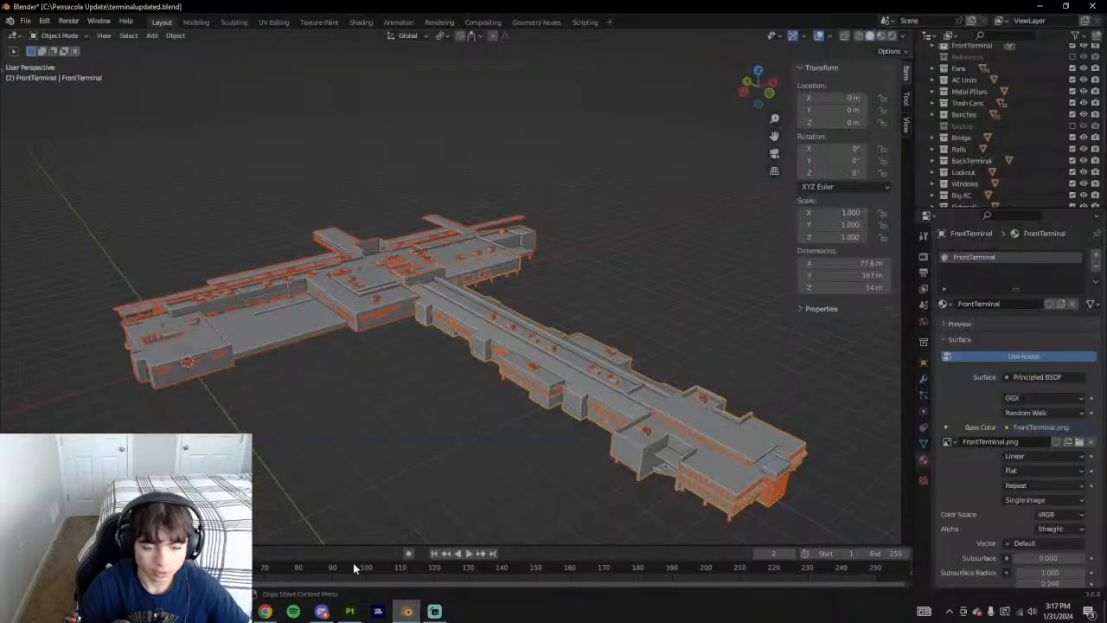
{"action": "left_click", "coordinate": [265, 613]}
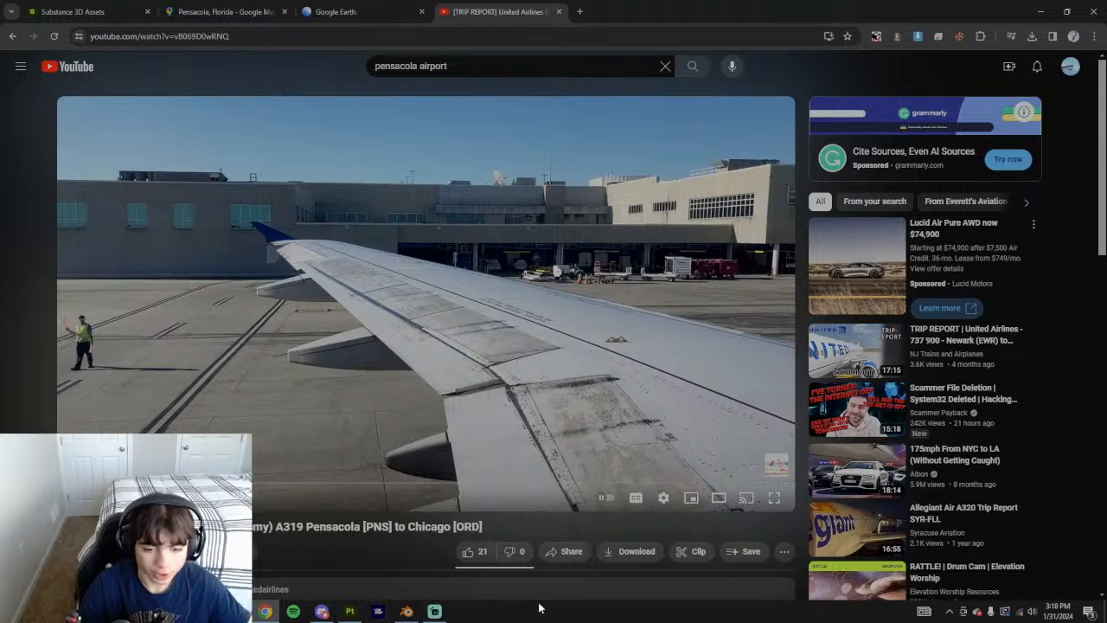
{"action": "left_click", "coordinate": [349, 611]}
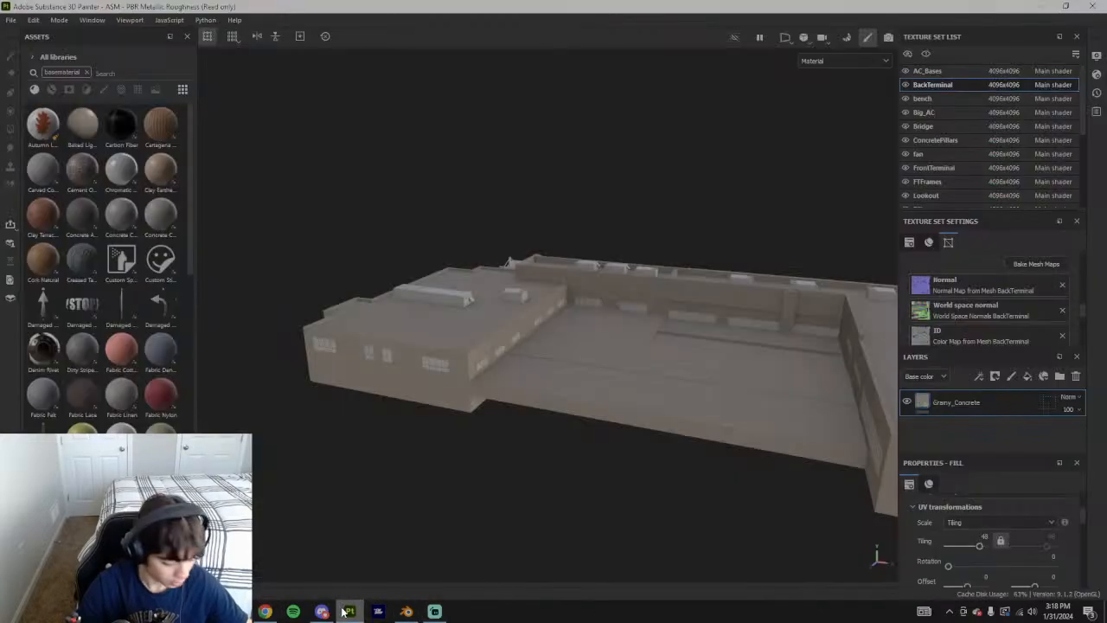
Set the Grainy_Concrete layer colour's value to 0.529 and judge it on the terminal walls
{"action": "left_click_drag", "start_coordinate": [523, 321], "coordinate": [781, 405], "text": "alt"}
{"action": "scroll", "coordinate": [955, 548], "scroll_direction": "down", "scroll_amount": 6}
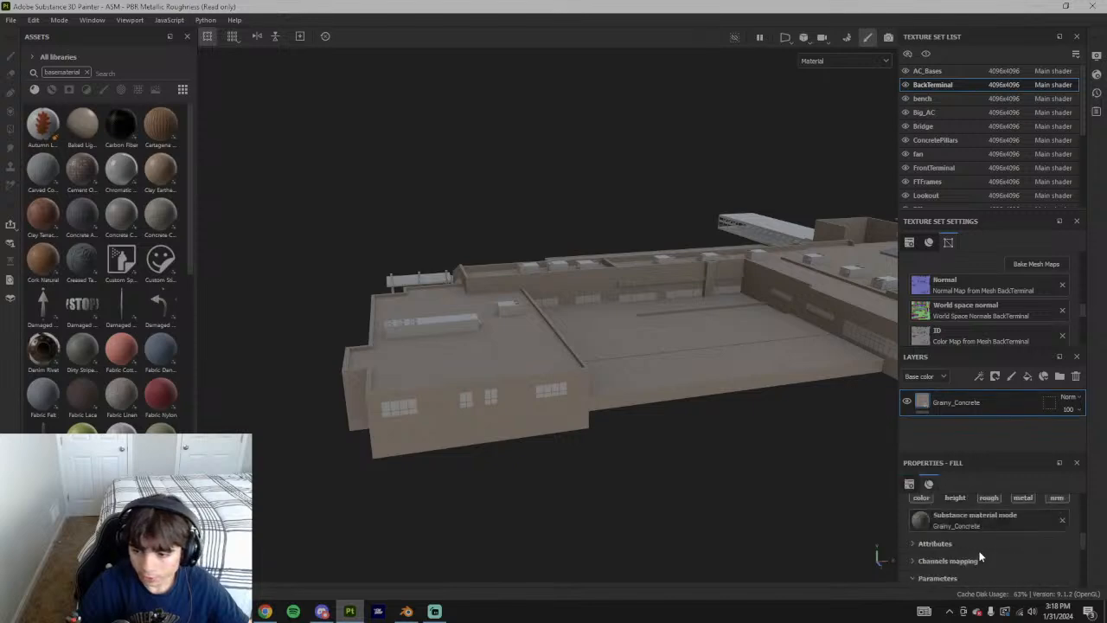
{"action": "left_click", "coordinate": [981, 530]}
{"action": "left_click_drag", "start_coordinate": [815, 391], "coordinate": [819, 391]}
{"action": "left_click_drag", "start_coordinate": [534, 309], "coordinate": [559, 471], "text": "alt"}
{"action": "left_click_drag", "start_coordinate": [818, 391], "coordinate": [818, 391]}
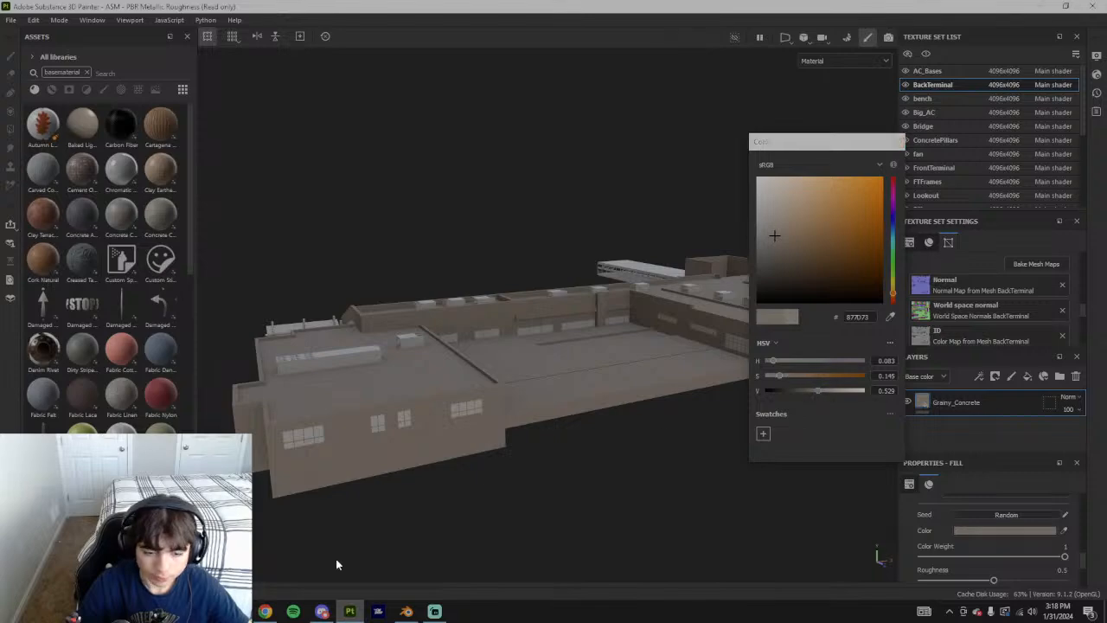
Compare with the paused video in Chrome, return to Substance 3D Painter and set the Grainy_Concrete colour's value to 0.550
{"action": "left_click", "coordinate": [264, 612]}
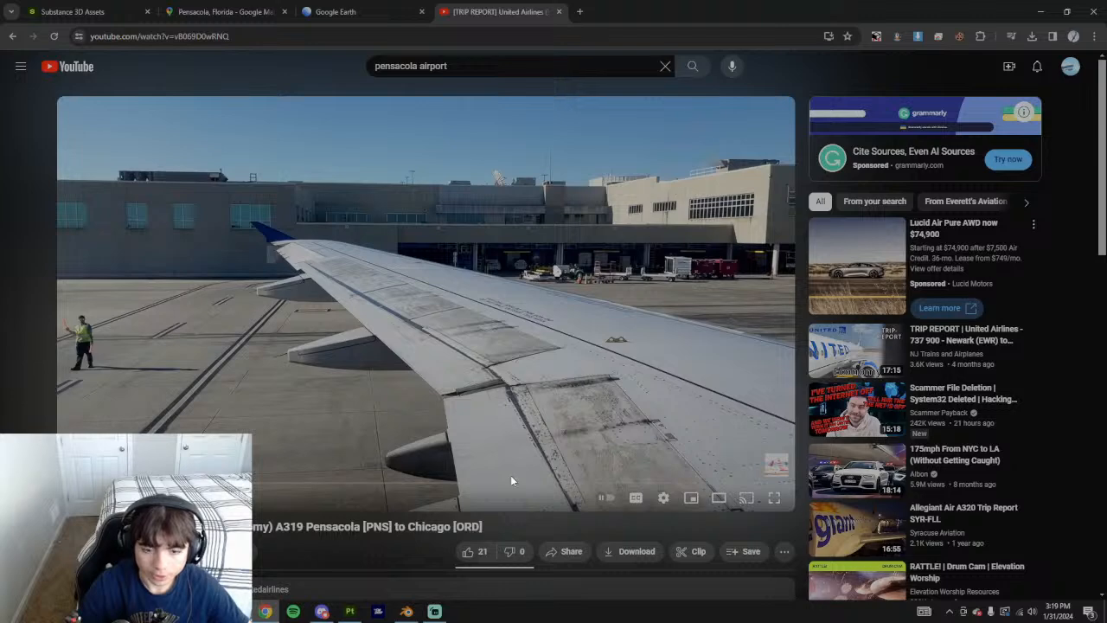
{"action": "left_click", "coordinate": [349, 612]}
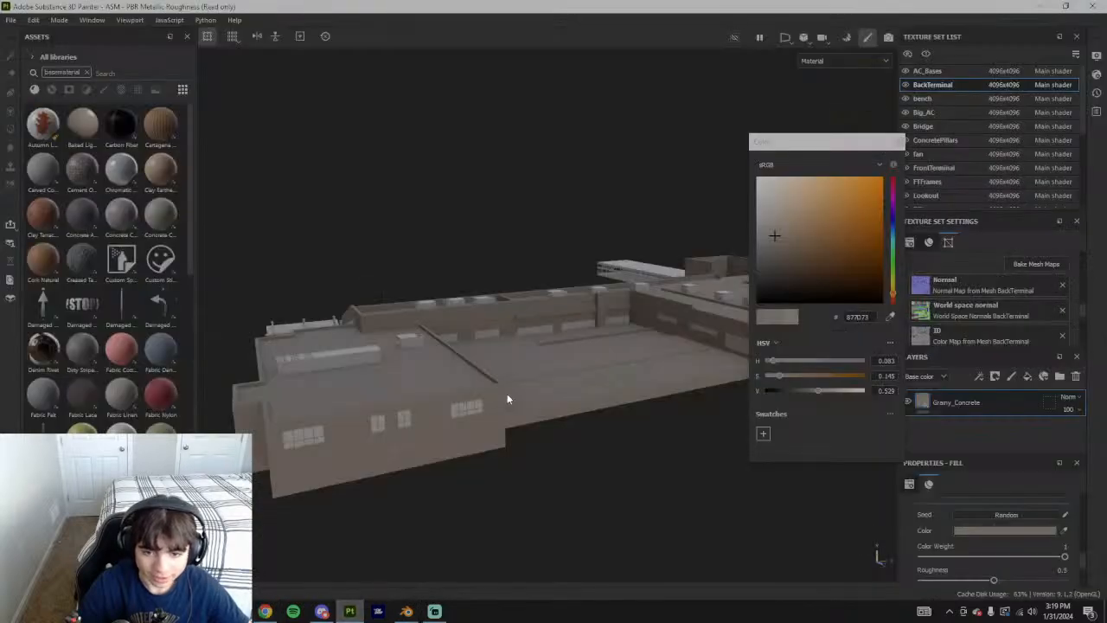
{"action": "left_click_drag", "start_coordinate": [675, 316], "coordinate": [596, 419], "text": "alt"}
{"action": "left_click_drag", "start_coordinate": [818, 389], "coordinate": [820, 390]}
{"action": "left_click_drag", "start_coordinate": [744, 423], "coordinate": [596, 423], "text": "alt"}
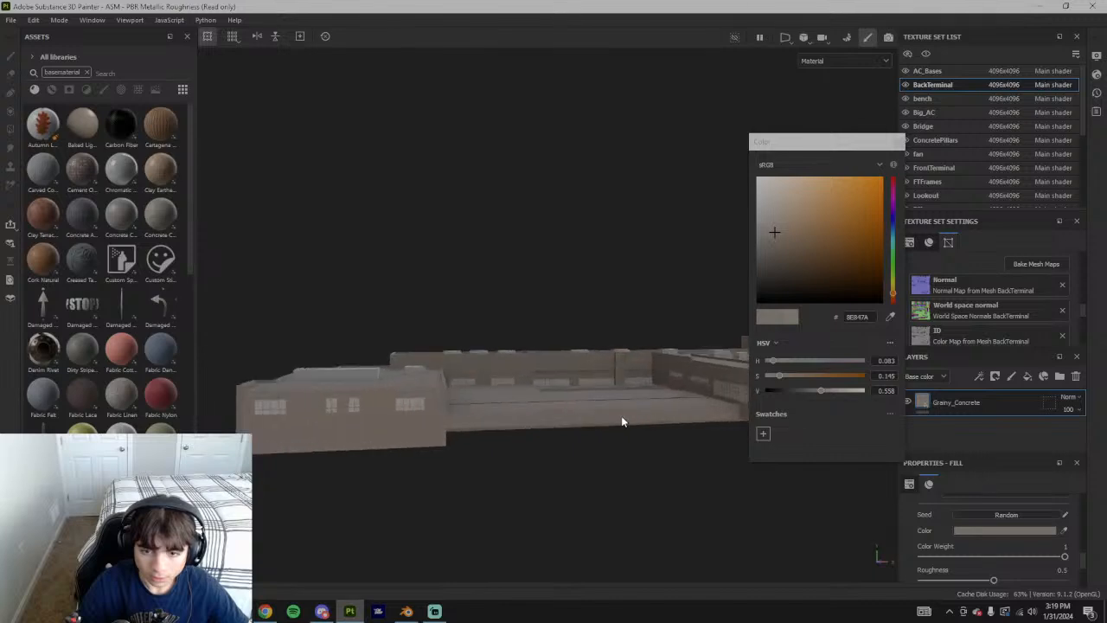
{"action": "left_click_drag", "start_coordinate": [820, 389], "coordinate": [820, 388]}
{"action": "left_click", "coordinate": [892, 391]}
{"action": "key", "text": "BackSpace"}
{"action": "left_click", "coordinate": [620, 345]}
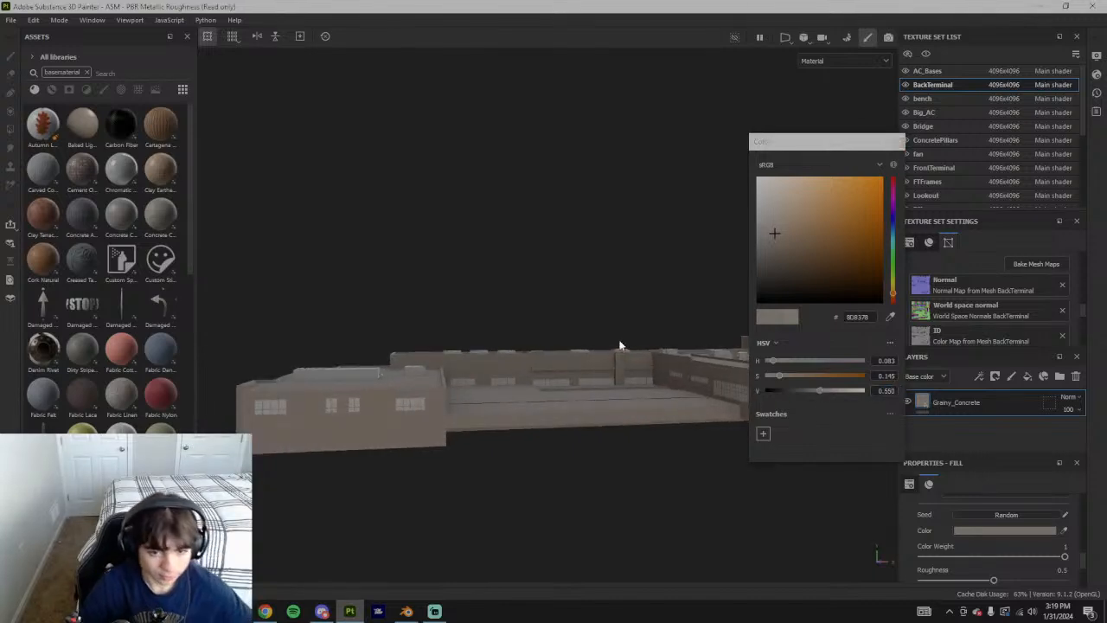
{"action": "left_click_drag", "start_coordinate": [611, 291], "coordinate": [701, 298], "text": "alt"}
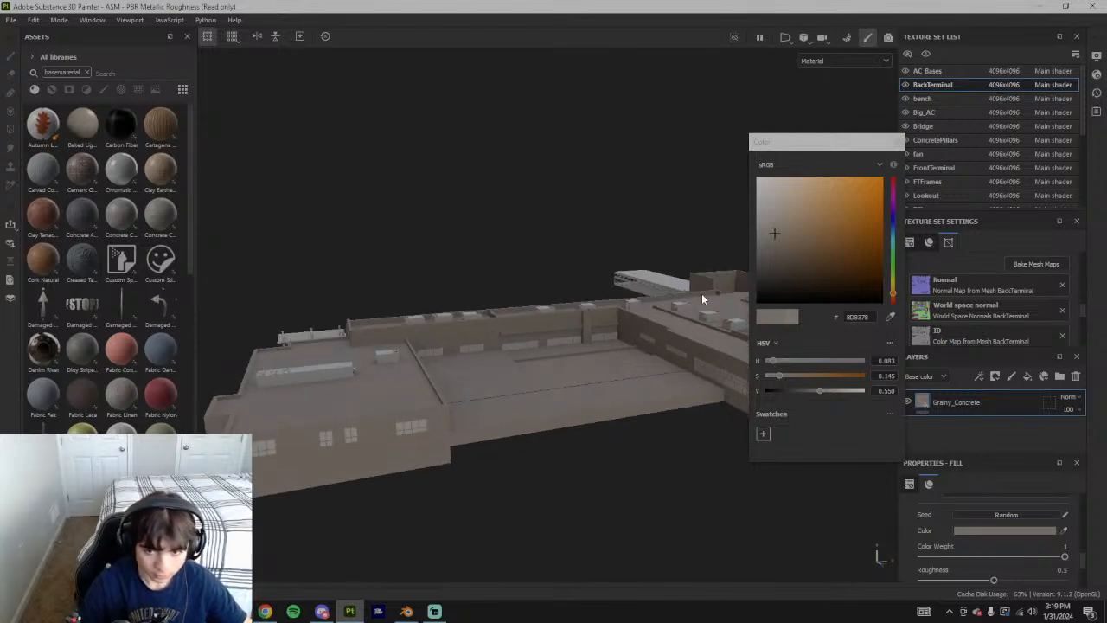
{"action": "left_click", "coordinate": [898, 139]}
{"action": "mouse_move", "coordinate": [669, 403]}
{"action": "left_mouse_down", "text": "alt"}
{"action": "mouse_move", "coordinate": [662, 375]}
{"action": "mouse_move", "coordinate": [660, 410]}
{"action": "mouse_move", "coordinate": [595, 373]}
{"action": "mouse_move", "coordinate": [674, 365]}
{"action": "mouse_move", "coordinate": [670, 387]}
{"action": "mouse_move", "coordinate": [697, 378]}
{"action": "mouse_move", "coordinate": [682, 541]}
{"action": "mouse_move", "coordinate": [559, 514]}
{"action": "mouse_move", "coordinate": [700, 401]}
{"action": "mouse_move", "coordinate": [610, 403]}
{"action": "mouse_move", "coordinate": [658, 407]}
{"action": "left_mouse_up", "text": "alt"}
Rename the Grainy_Concrete layer as wall1
{"action": "double_click", "coordinate": [958, 402]}
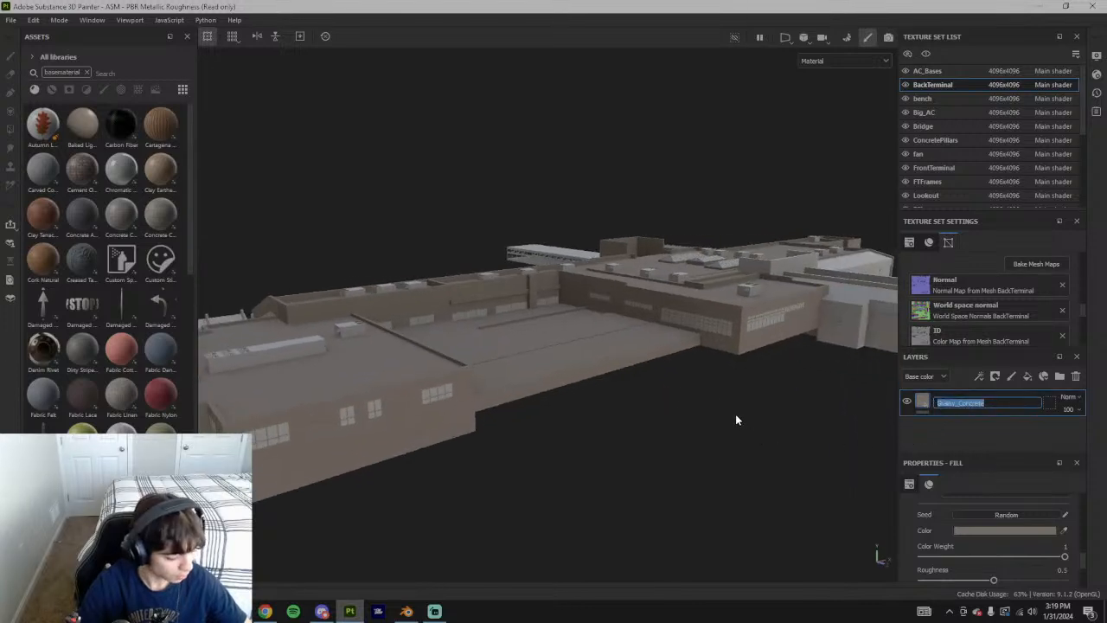
{"action": "type", "text": "wall"}
{"action": "key", "text": "Return"}
{"action": "double_click", "coordinate": [944, 405]}
{"action": "left_click", "coordinate": [952, 404]}
{"action": "type", "text": "1"}
{"action": "key", "text": "Return"}
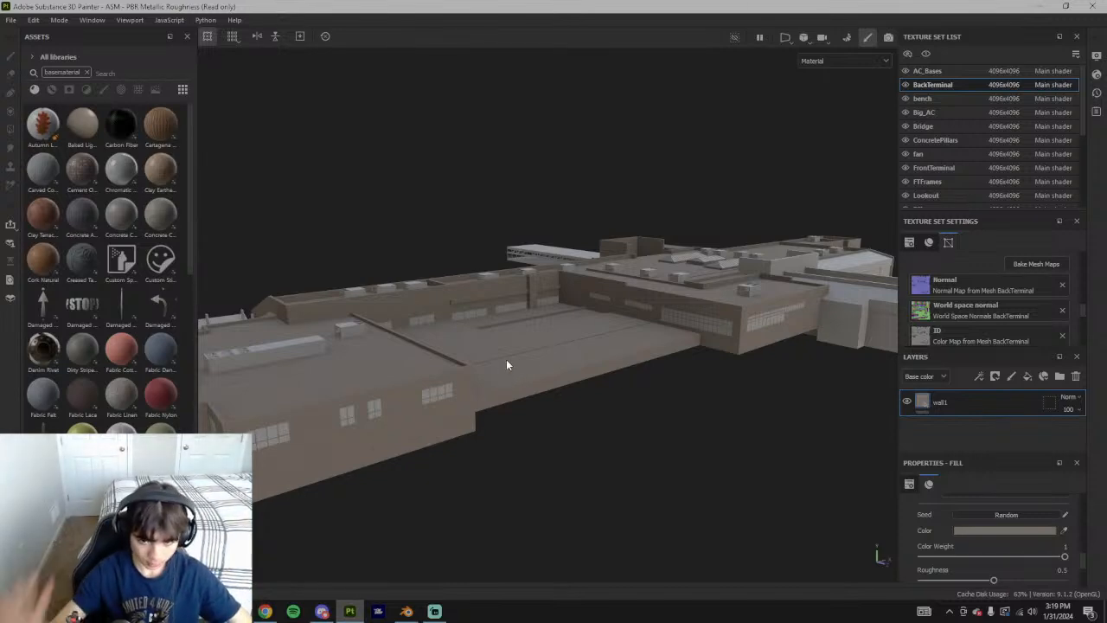
Try switching the wall1 layer's metal, rough and color channels off and on to compare their effect on the building's end wall
{"action": "left_click_drag", "start_coordinate": [507, 365], "coordinate": [667, 361], "text": "alt"}
{"action": "scroll", "coordinate": [509, 358], "scroll_direction": "up", "scroll_amount": 8}
{"action": "left_click_drag", "start_coordinate": [571, 287], "coordinate": [537, 280], "text": "alt"}
{"action": "scroll", "coordinate": [537, 280], "scroll_direction": "down", "scroll_amount": 5}
{"action": "scroll", "coordinate": [969, 537], "scroll_direction": "up", "scroll_amount": 5}
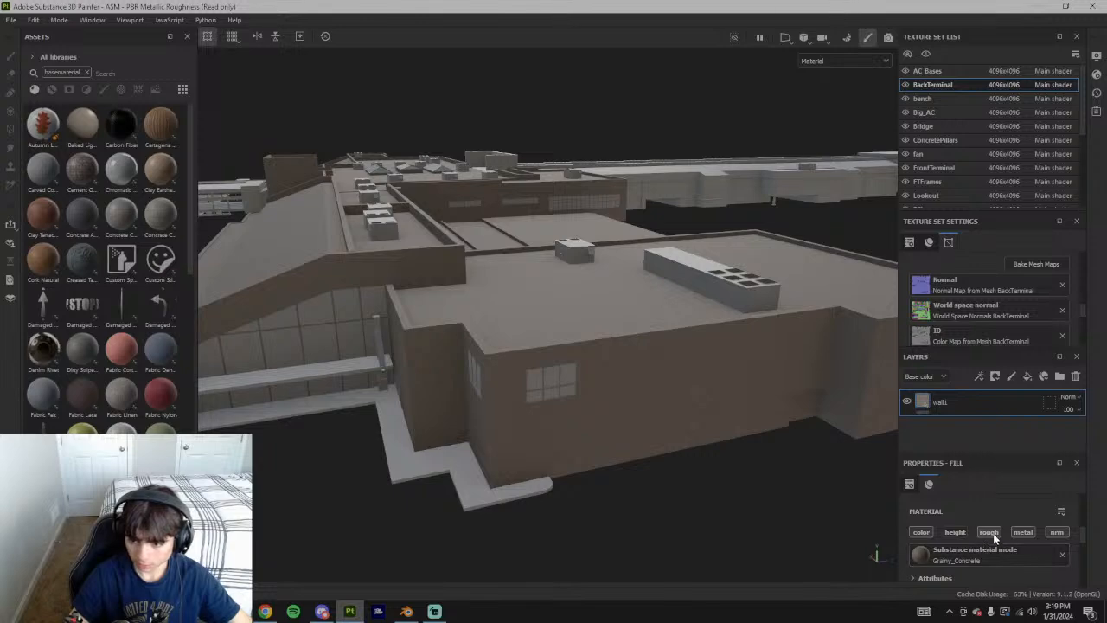
{"action": "left_click", "coordinate": [1022, 533]}
{"action": "left_click_drag", "start_coordinate": [558, 463], "coordinate": [593, 449], "text": "alt"}
{"action": "left_click", "coordinate": [987, 532]}
{"action": "left_click", "coordinate": [926, 533]}
{"action": "left_click", "coordinate": [927, 533]}
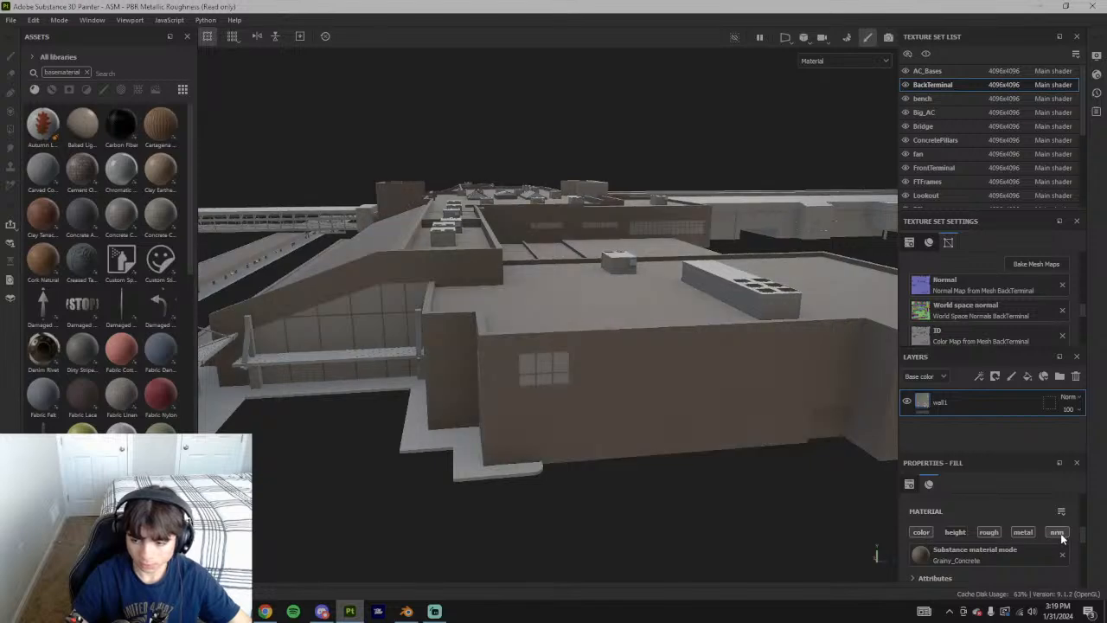
Turn off the wall1 layer's nrm and metal channels and check the end wall and roof up close
{"action": "left_click", "coordinate": [1062, 534]}
{"action": "left_click", "coordinate": [1025, 533]}
{"action": "left_click", "coordinate": [992, 532]}
{"action": "left_click", "coordinate": [989, 531]}
{"action": "left_click_drag", "start_coordinate": [732, 352], "coordinate": [699, 360], "text": "alt"}
{"action": "scroll", "coordinate": [637, 292], "scroll_direction": "up", "scroll_amount": 4}
{"action": "scroll", "coordinate": [635, 305], "scroll_direction": "down", "scroll_amount": 1}
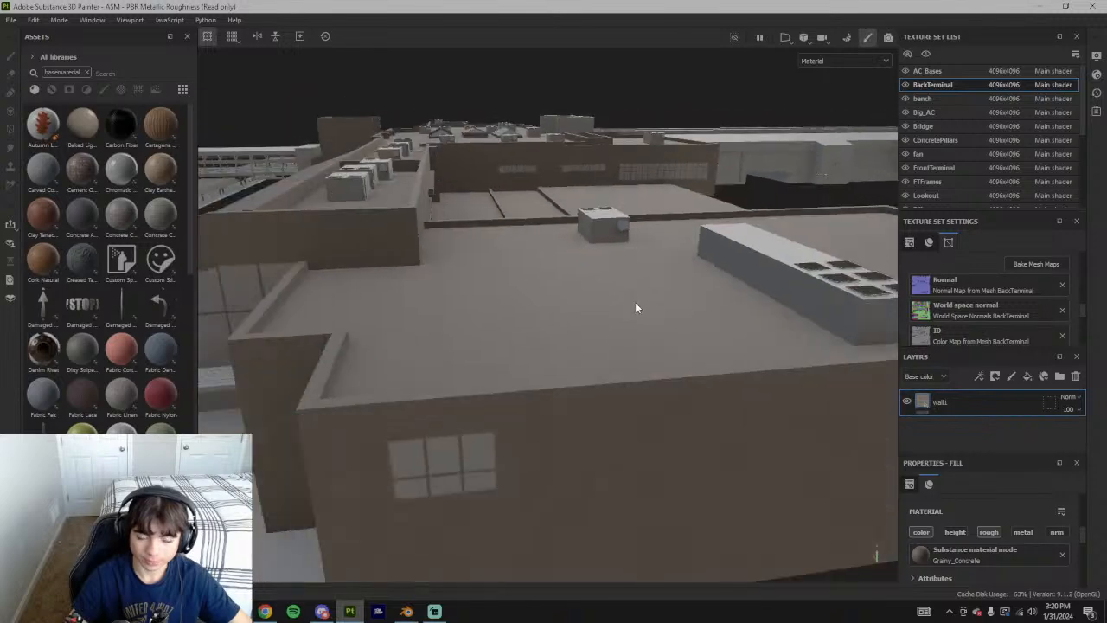
{"action": "scroll", "coordinate": [635, 304], "scroll_direction": "down", "scroll_amount": 3}
{"action": "left_click_drag", "start_coordinate": [696, 404], "coordinate": [679, 373], "text": "alt"}
{"action": "scroll", "coordinate": [573, 391], "scroll_direction": "up", "scroll_amount": 5}
{"action": "scroll", "coordinate": [699, 426], "scroll_direction": "down", "scroll_amount": 2}
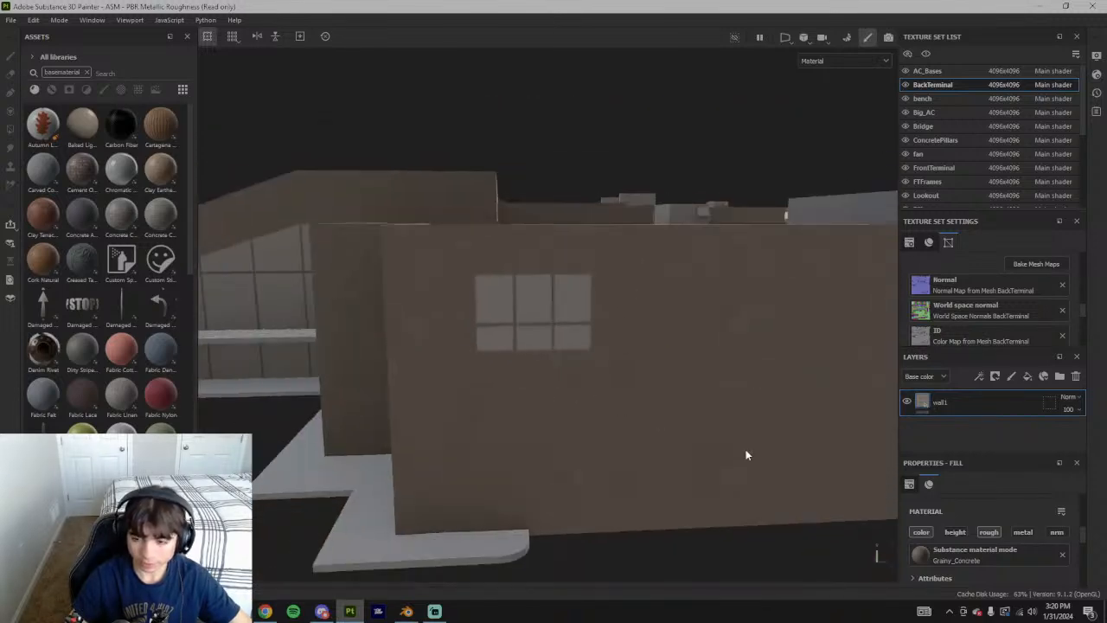
Set the wall1 layer's tiling to 64 while viewing the end wall up close
{"action": "scroll", "coordinate": [969, 561], "scroll_direction": "up", "scroll_amount": 3}
{"action": "left_click_drag", "start_coordinate": [987, 497], "coordinate": [985, 493]}
{"action": "left_click_drag", "start_coordinate": [726, 436], "coordinate": [683, 415], "text": "alt"}
{"action": "double_click", "coordinate": [983, 502]}
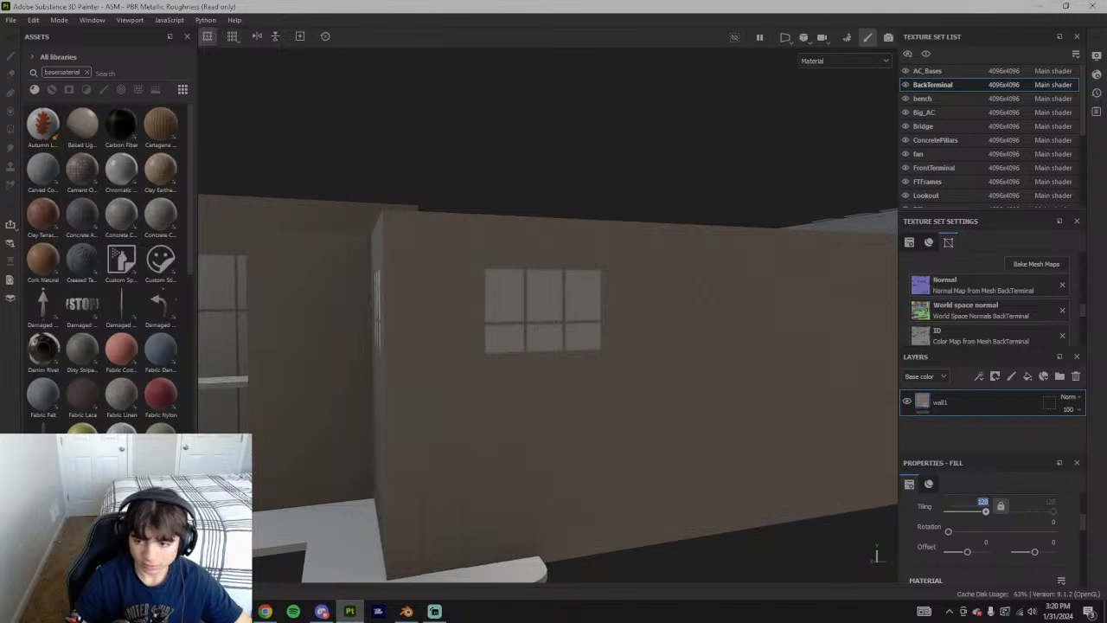
{"action": "key", "text": "Return"}
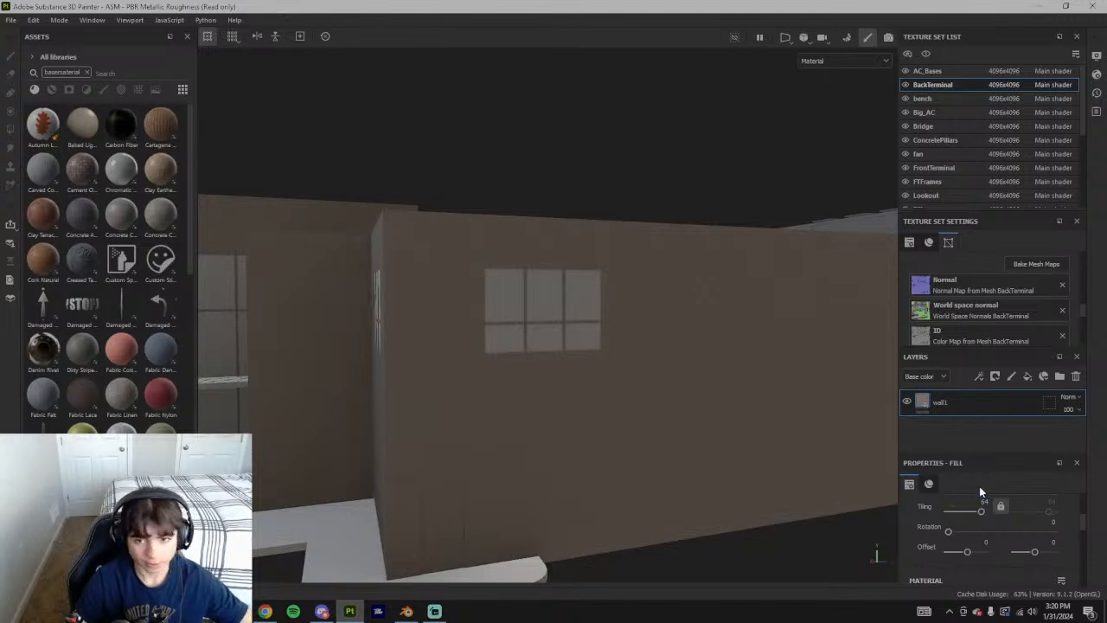
Inspect the walls from several distances, compare them with the paused video in Chrome, and return to Substance 3D Painter
{"action": "scroll", "coordinate": [656, 414], "scroll_direction": "down", "scroll_amount": 10}
{"action": "left_click_drag", "start_coordinate": [674, 427], "coordinate": [454, 430], "text": "alt"}
{"action": "left_click_drag", "start_coordinate": [651, 443], "coordinate": [564, 365], "text": "alt"}
{"action": "scroll", "coordinate": [564, 365], "scroll_direction": "up", "scroll_amount": 5}
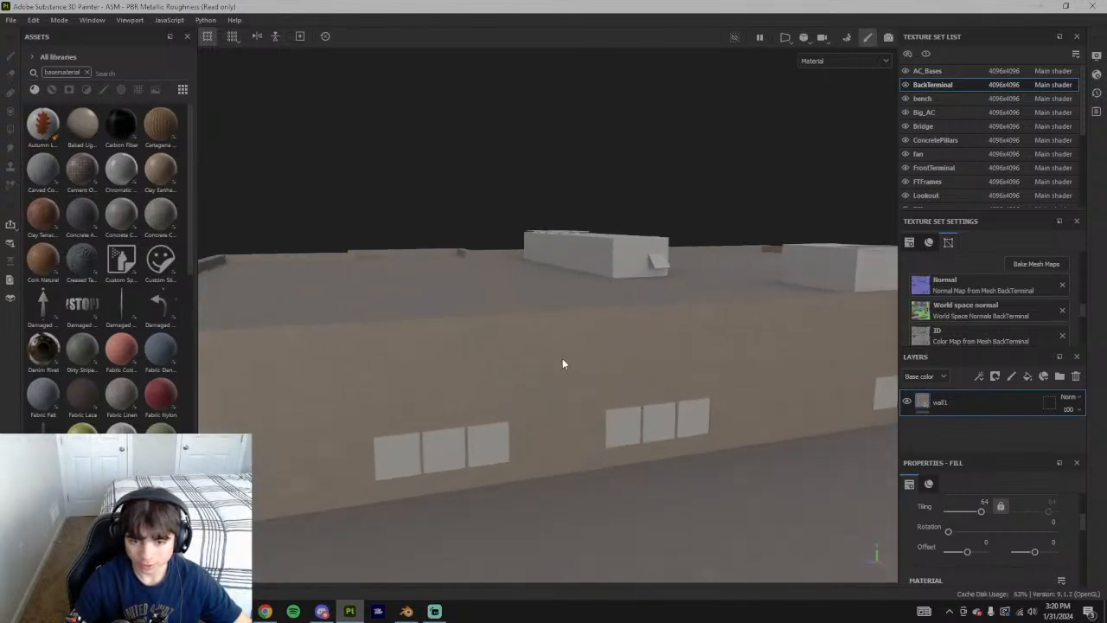
{"action": "scroll", "coordinate": [563, 365], "scroll_direction": "down", "scroll_amount": 6}
{"action": "left_click_drag", "start_coordinate": [731, 404], "coordinate": [482, 427], "text": "alt"}
{"action": "left_click", "coordinate": [264, 611]}
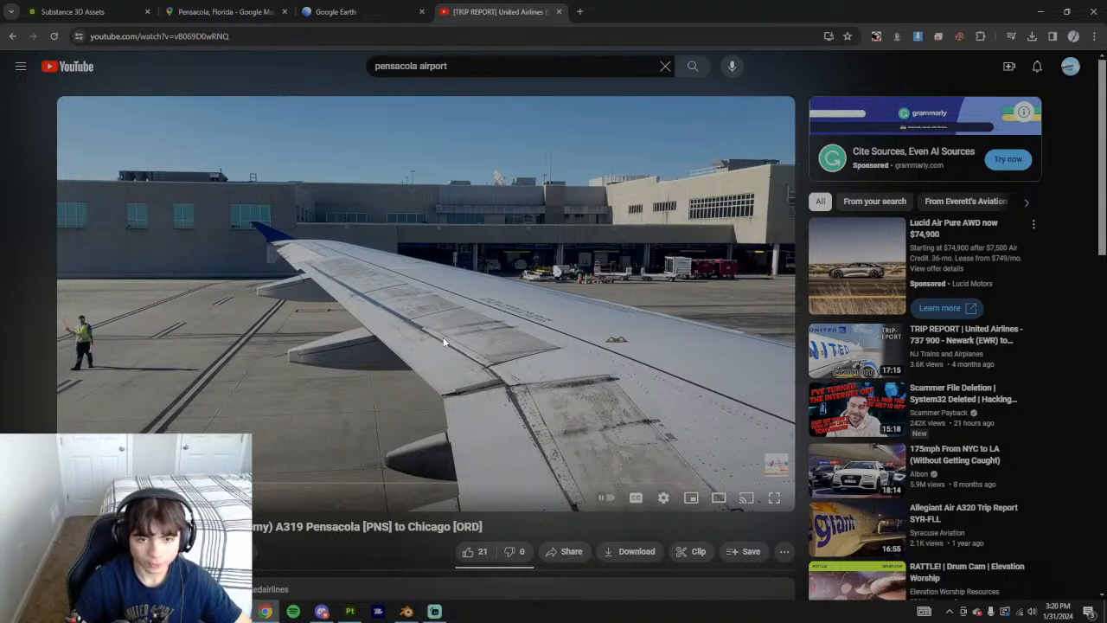
{"action": "left_click", "coordinate": [349, 612]}
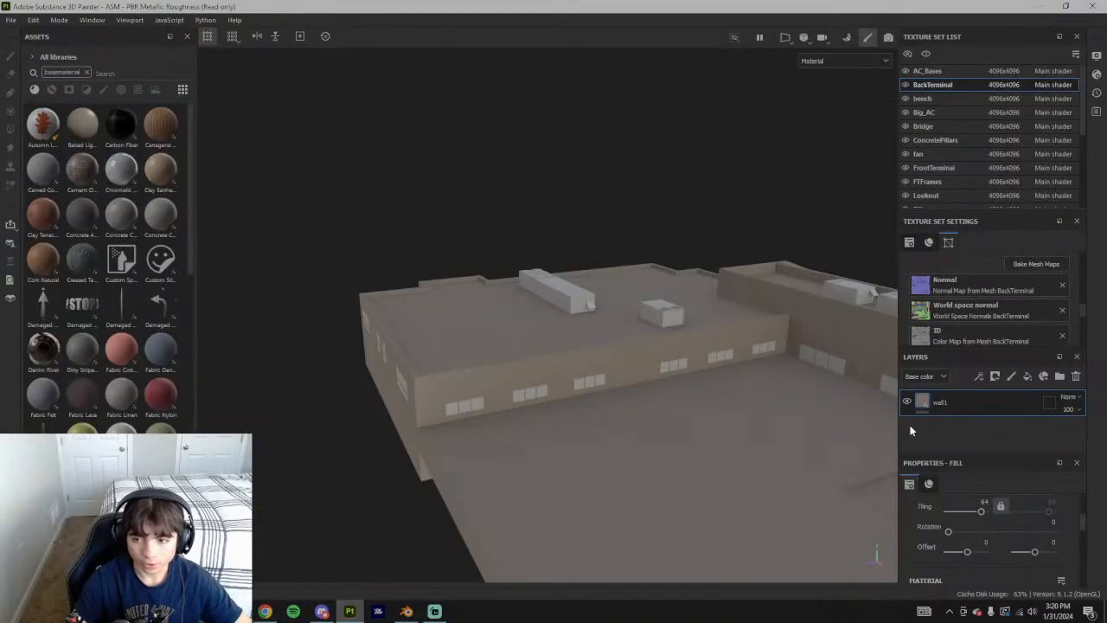
Add a fill layer to BackTerminal and sample its base color from the wall1 layer's thumbnail
{"action": "left_click", "coordinate": [1027, 377]}
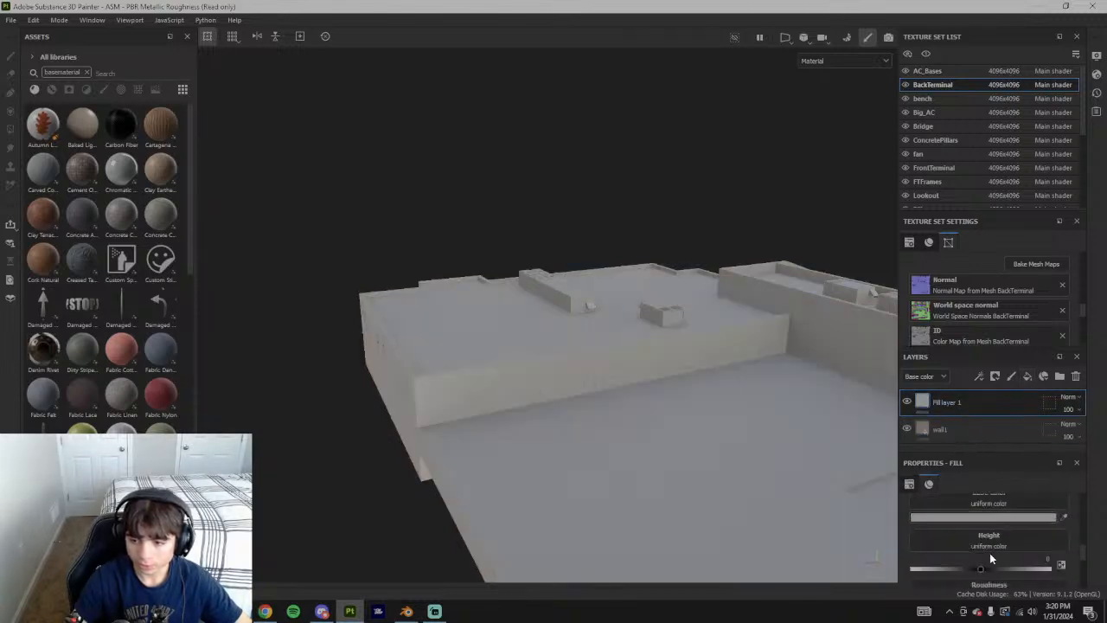
{"action": "left_click", "coordinate": [1064, 551]}
{"action": "left_click", "coordinate": [931, 424]}
{"action": "left_click_drag", "start_coordinate": [553, 372], "coordinate": [655, 346], "text": "alt"}
Move the new fill layer below wall1 and rename it as base
{"action": "left_click_drag", "start_coordinate": [978, 400], "coordinate": [960, 430]}
{"action": "double_click", "coordinate": [951, 430]}
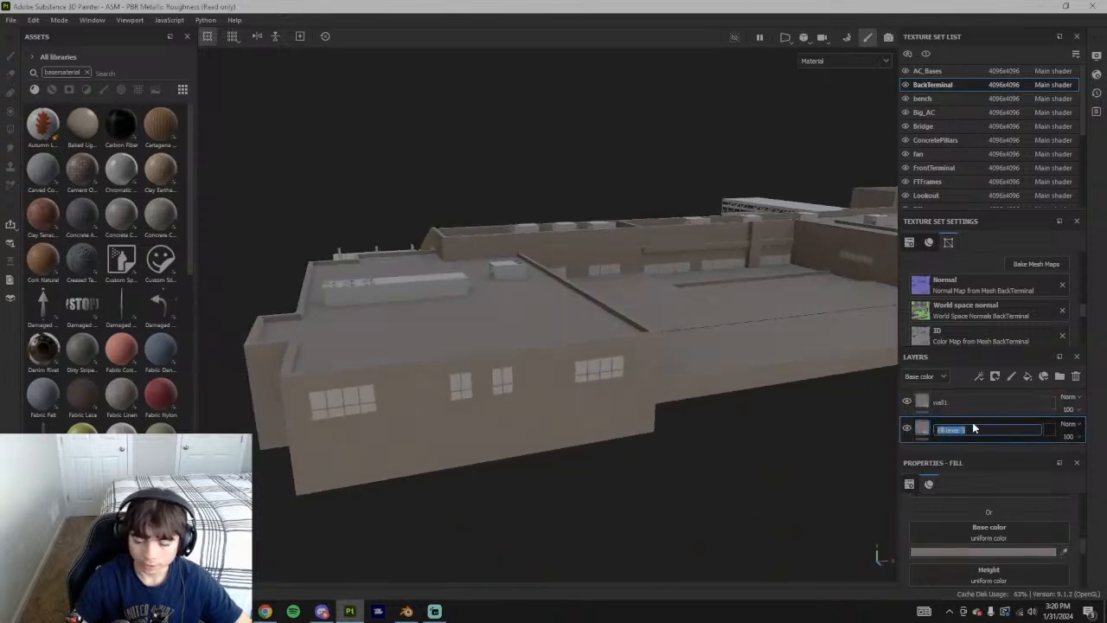
{"action": "type", "text": "base"}
{"action": "key", "text": "Return"}
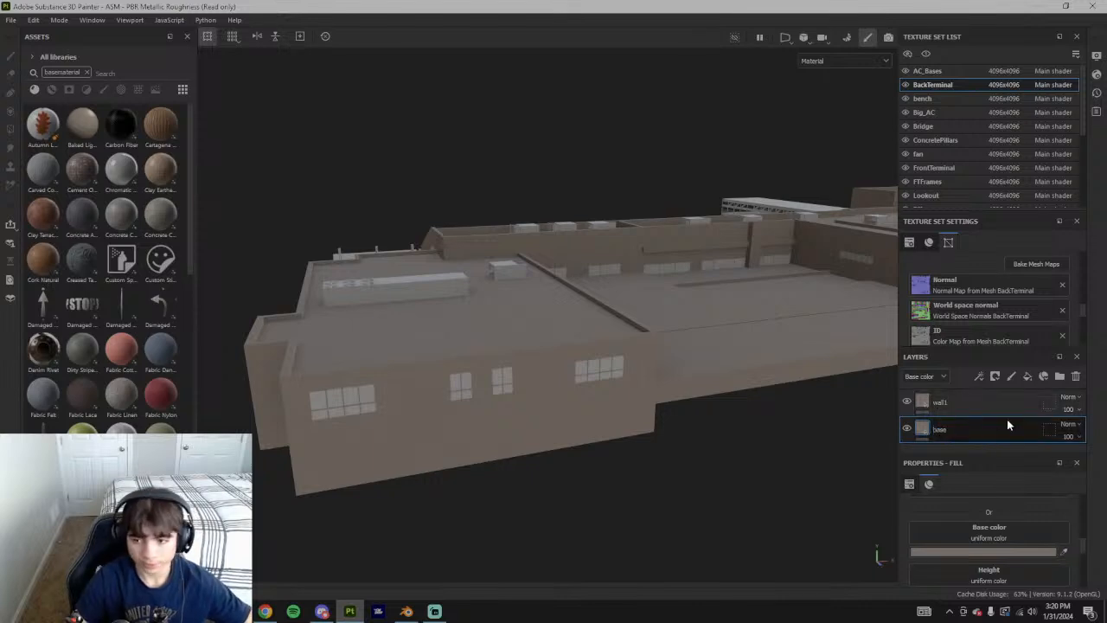
Group the wall1 and base layers into a folder named wall1, and rename the concrete layer inside it as mat
{"action": "left_click", "coordinate": [966, 403]}
{"action": "left_click", "coordinate": [973, 430], "text": "shift"}
{"action": "key", "text": "ctrl+g"}
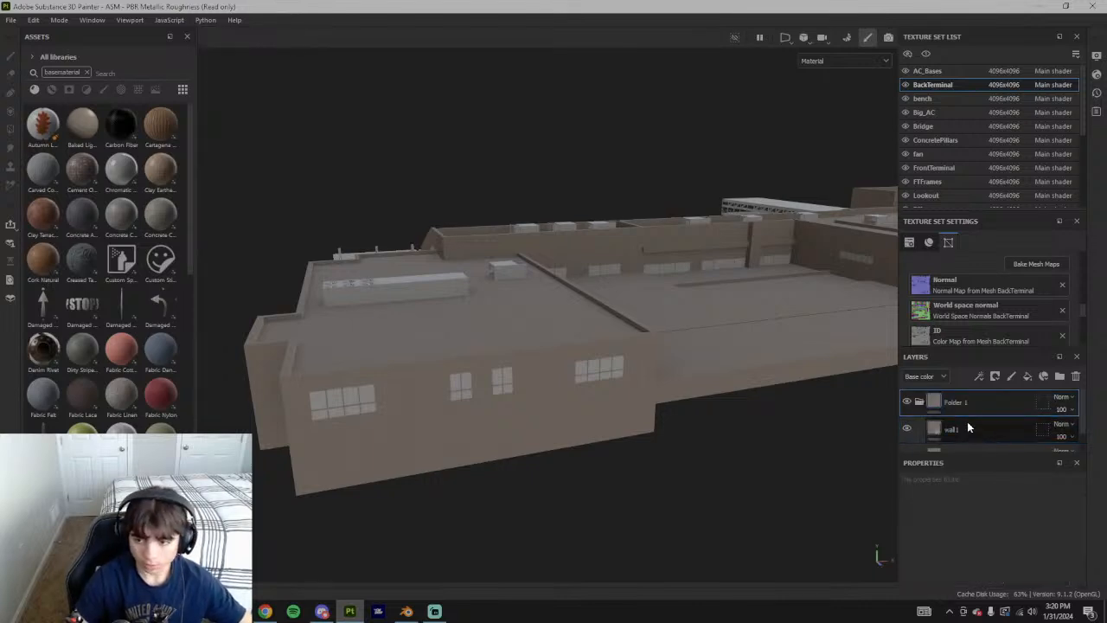
{"action": "double_click", "coordinate": [956, 430]}
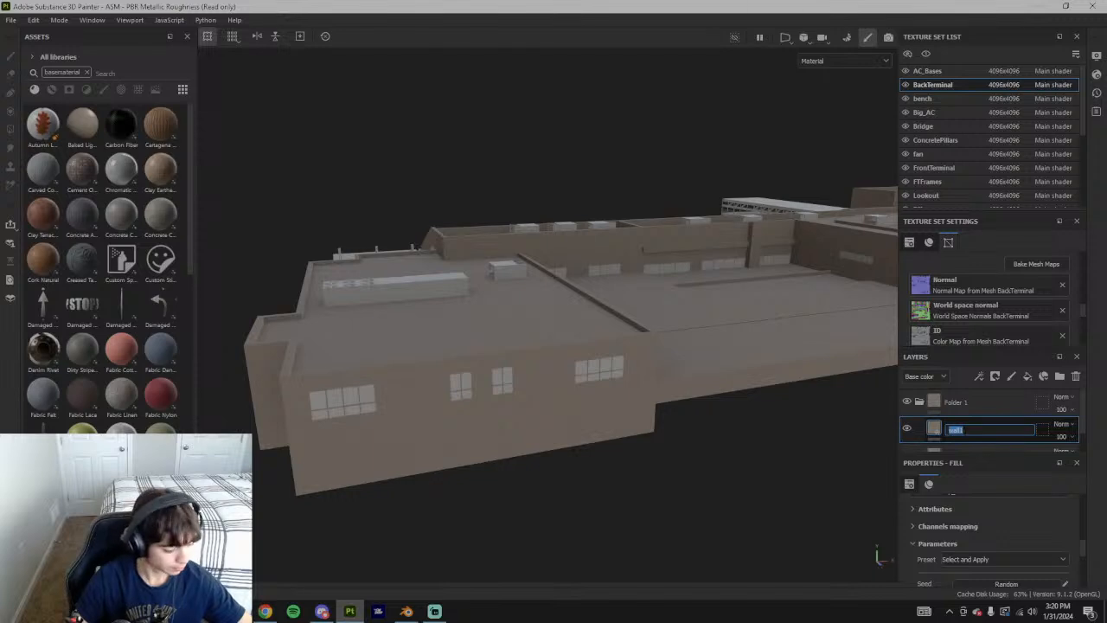
{"action": "double_click", "coordinate": [976, 404]}
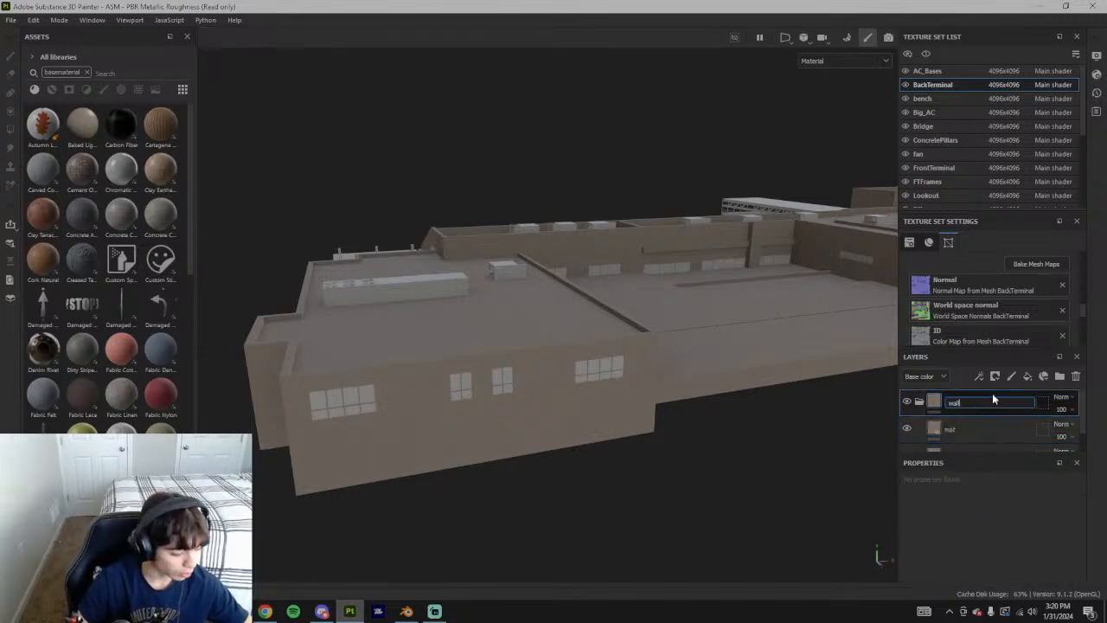
{"action": "key", "text": "Return"}
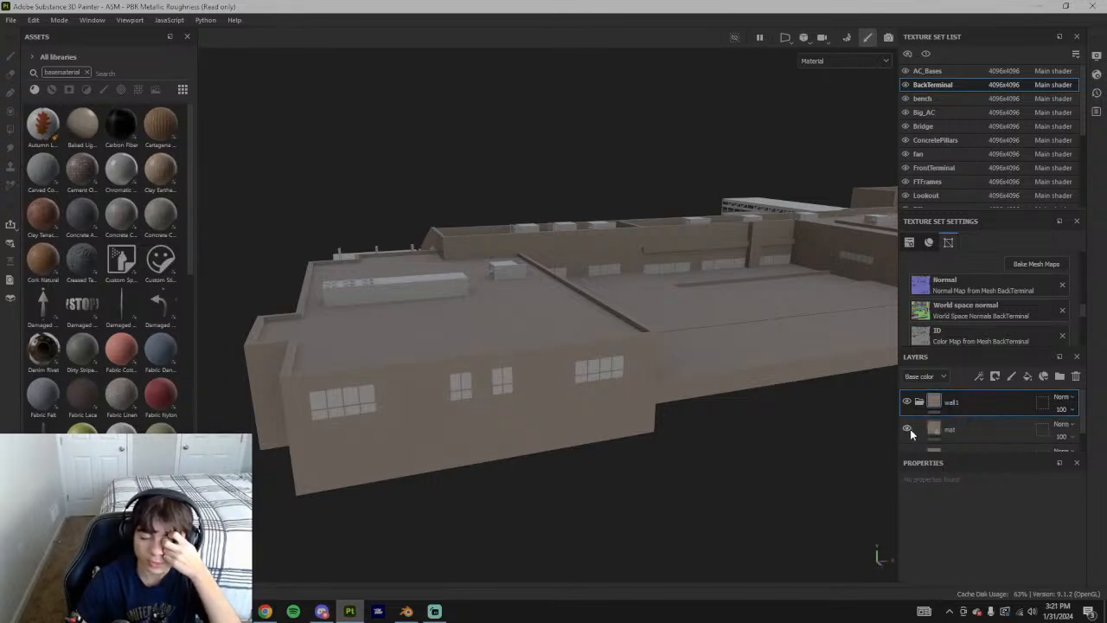
Select the mat layer and look through its material parameters with the end wall in close view
{"action": "left_click", "coordinate": [992, 437]}
{"action": "middle_click_drag", "start_coordinate": [491, 399], "coordinate": [516, 373]}
{"action": "scroll", "coordinate": [516, 372], "scroll_direction": "up", "scroll_amount": 3}
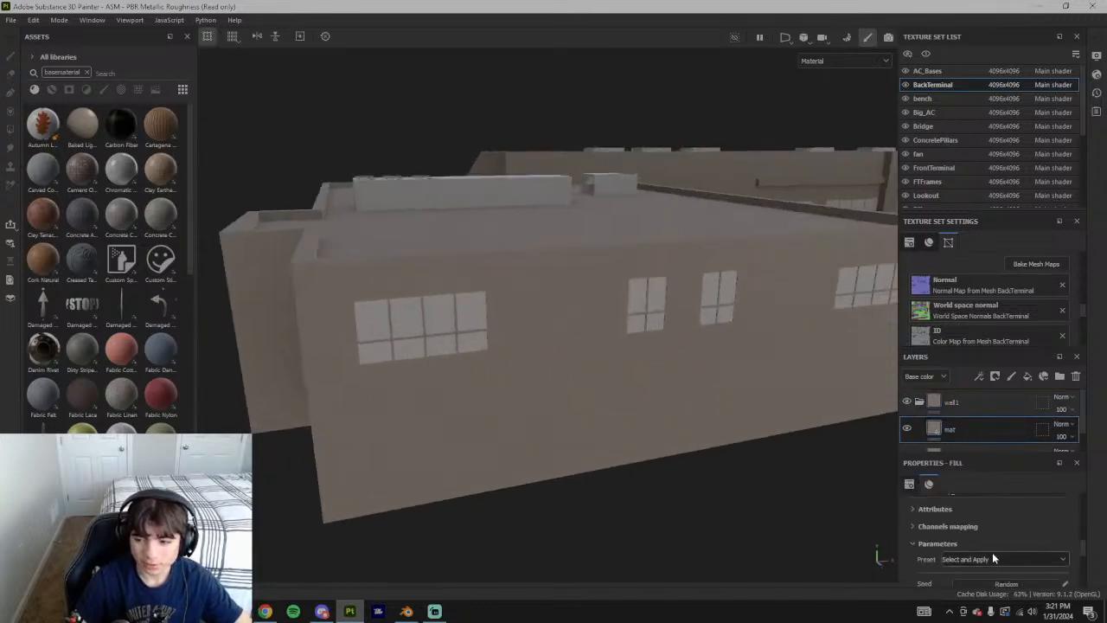
{"action": "scroll", "coordinate": [995, 558], "scroll_direction": "down", "scroll_amount": 3}
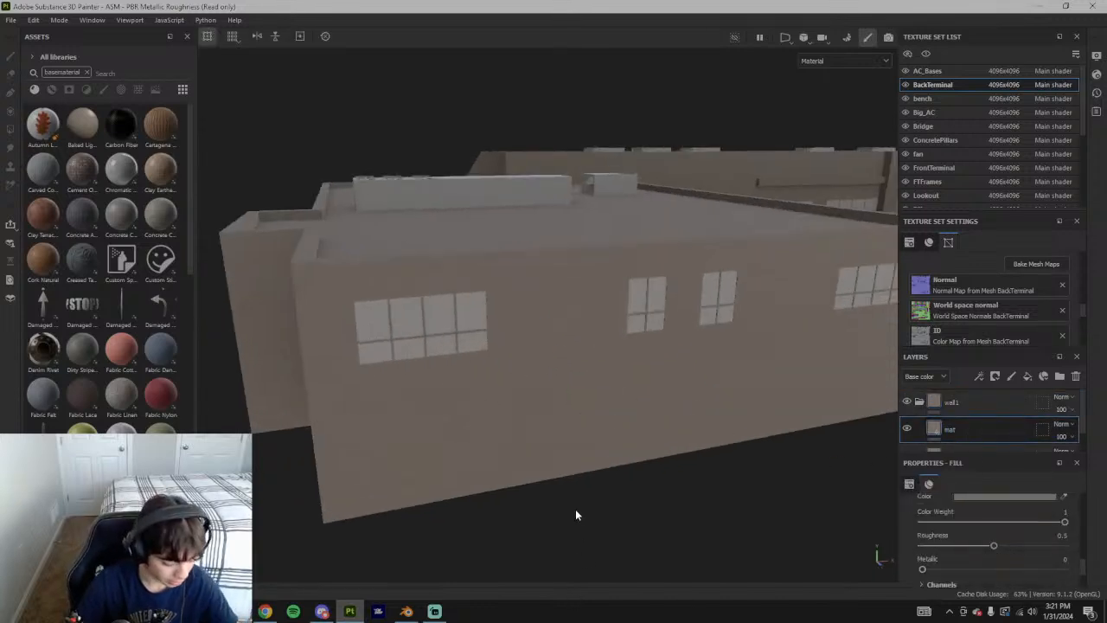
{"action": "scroll", "coordinate": [989, 549], "scroll_direction": "up", "scroll_amount": 3}
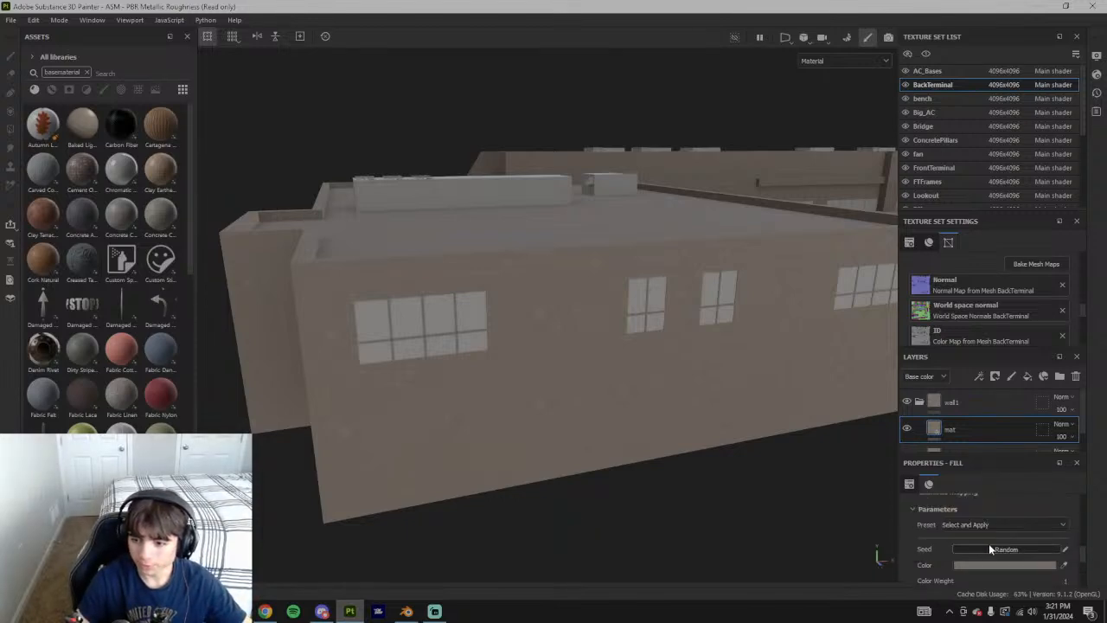
Lower the base colour opacity of the mat layer to 50
{"action": "left_click", "coordinate": [1061, 435]}
{"action": "left_click_drag", "start_coordinate": [1101, 458], "coordinate": [1081, 461]}
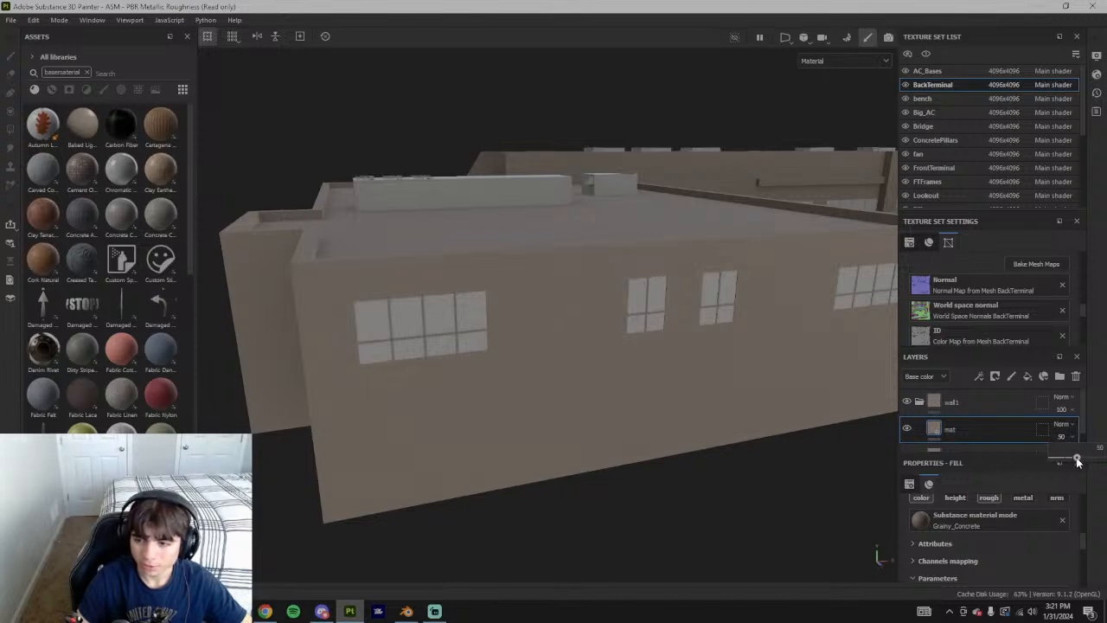
{"action": "left_click_drag", "start_coordinate": [657, 381], "coordinate": [771, 399], "text": "alt"}
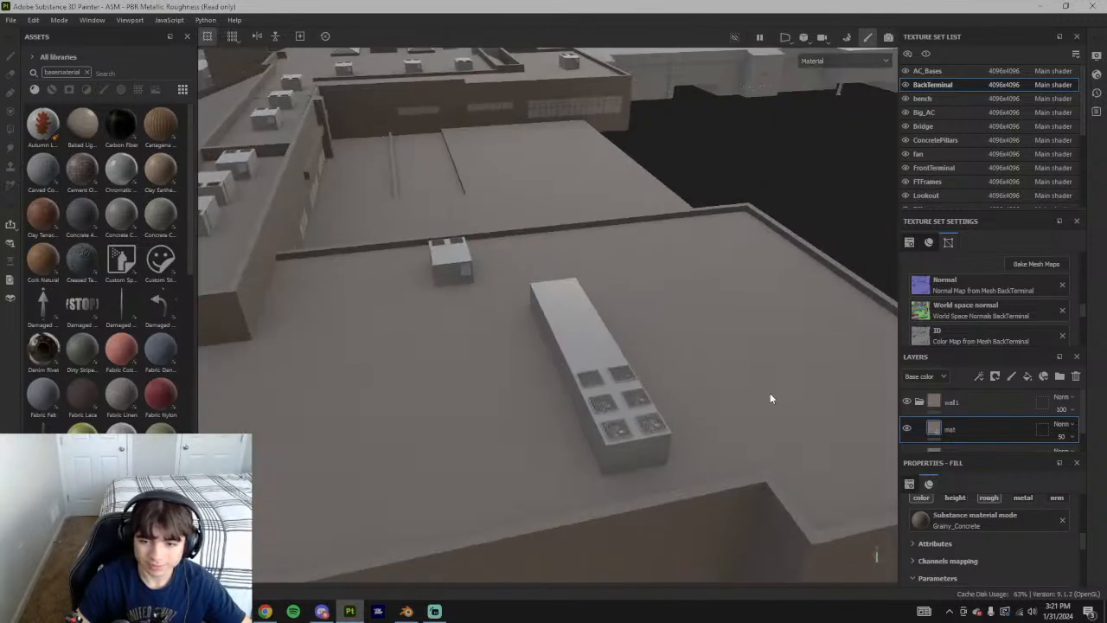
{"action": "left_click_drag", "start_coordinate": [740, 280], "coordinate": [502, 345], "text": "alt"}
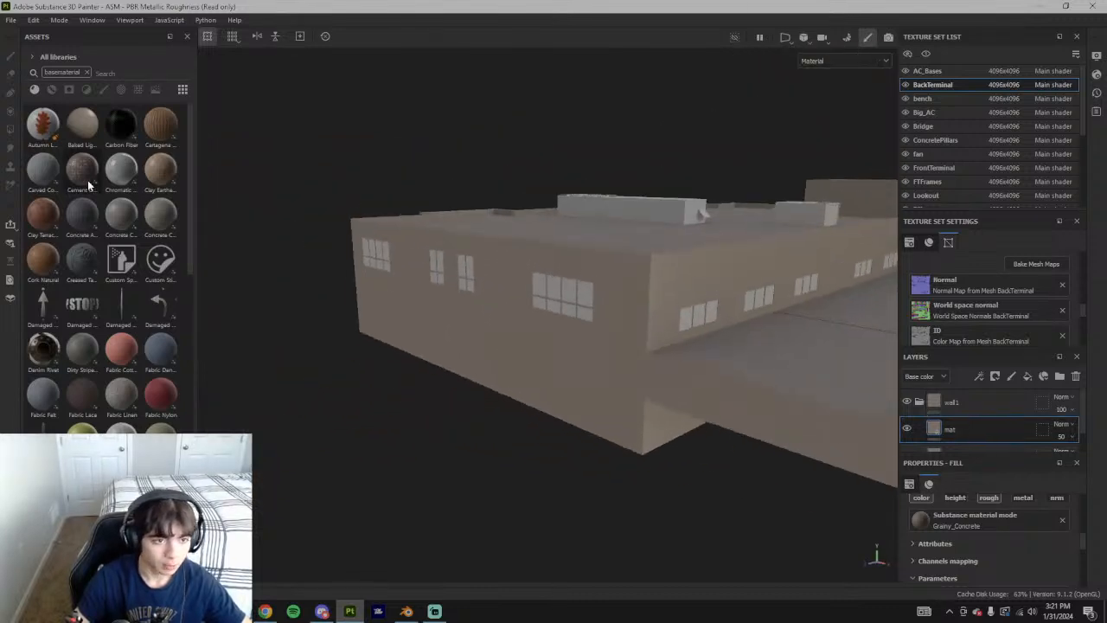
Add the Smoothed Concrete base material as a new layer above mat and rename it mat2
{"action": "scroll", "coordinate": [109, 268], "scroll_direction": "down", "scroll_amount": 3}
{"action": "scroll", "coordinate": [89, 347], "scroll_direction": "down", "scroll_amount": 5}
{"action": "scroll", "coordinate": [84, 279], "scroll_direction": "down", "scroll_amount": 5}
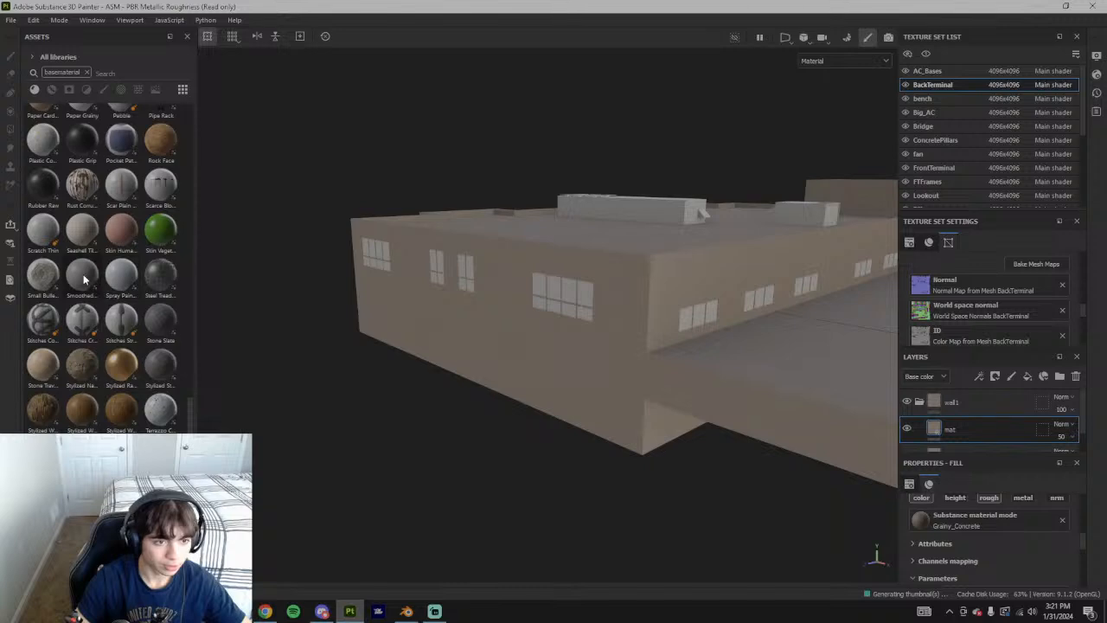
{"action": "left_click_drag", "start_coordinate": [83, 273], "coordinate": [989, 422]}
{"action": "double_click", "coordinate": [975, 429]}
{"action": "type", "text": "mat2"}
{"action": "key", "text": "Return"}
{"action": "scroll", "coordinate": [980, 431], "scroll_direction": "down", "scroll_amount": 1}
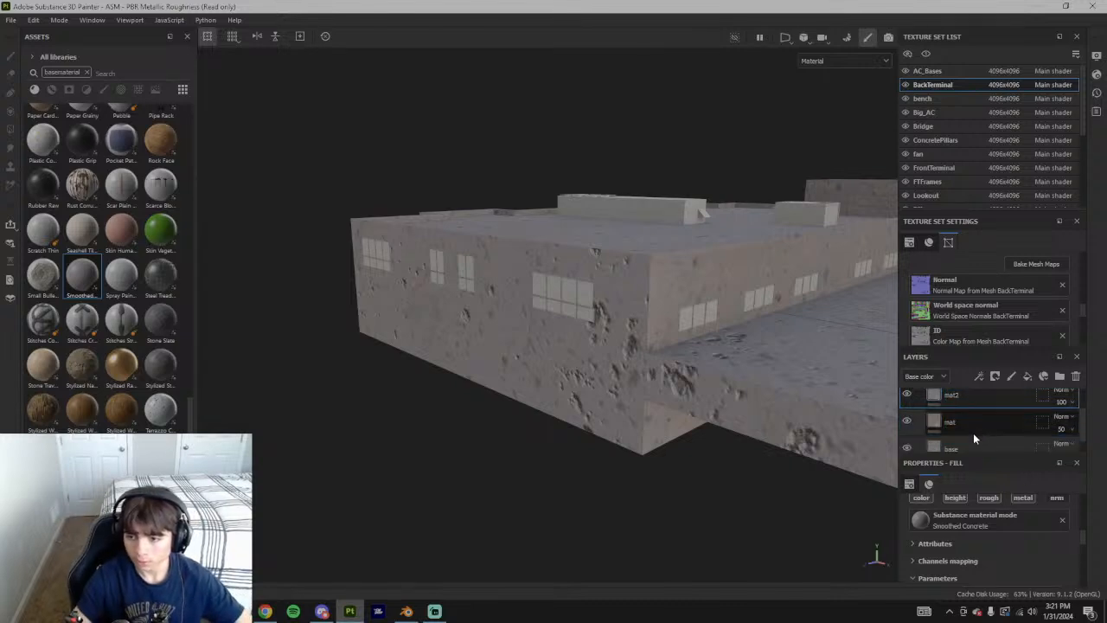
Match the mat2 material's main colour to the mat layer's brown and set its tiling to 32
{"action": "scroll", "coordinate": [995, 519], "scroll_direction": "down", "scroll_amount": 1}
{"action": "left_click", "coordinate": [1064, 571]}
{"action": "left_click", "coordinate": [941, 417]}
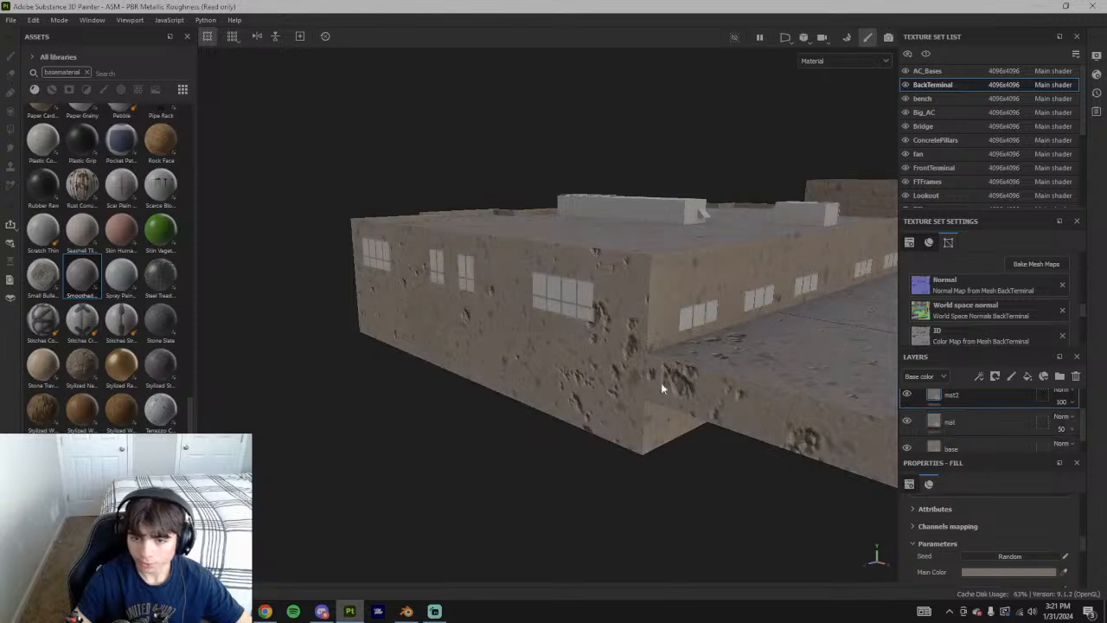
{"action": "left_click_drag", "start_coordinate": [666, 287], "coordinate": [814, 354], "text": "alt"}
{"action": "scroll", "coordinate": [990, 555], "scroll_direction": "up", "scroll_amount": 4}
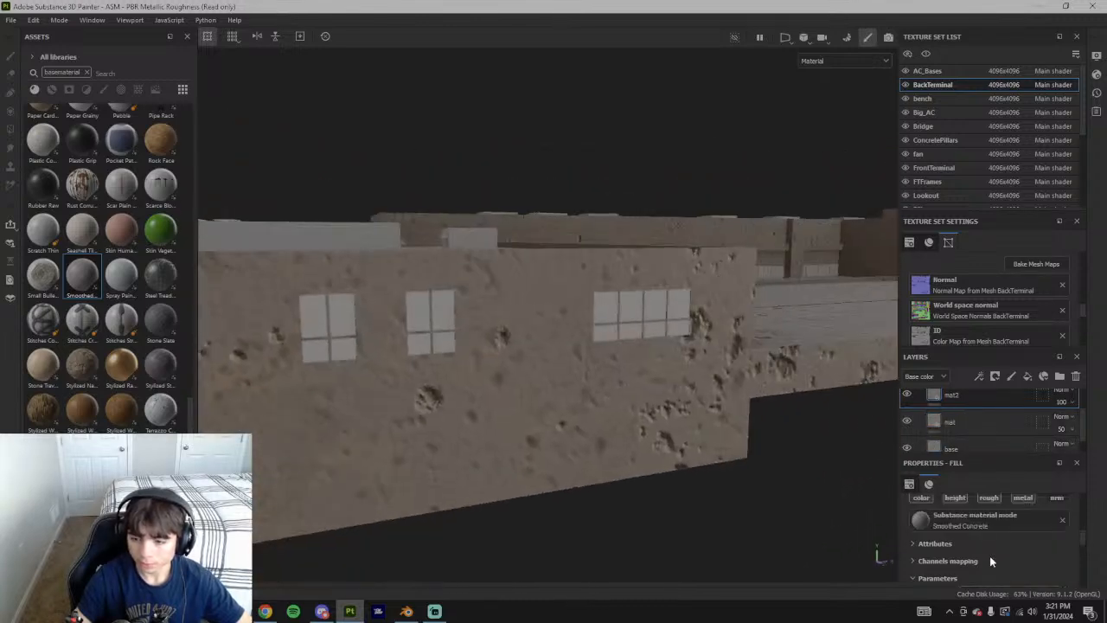
{"action": "scroll", "coordinate": [982, 546], "scroll_direction": "up", "scroll_amount": 2}
{"action": "left_click_drag", "start_coordinate": [974, 508], "coordinate": [985, 510]}
{"action": "mouse_move", "coordinate": [727, 415]}
{"action": "left_mouse_down", "text": "alt"}
{"action": "mouse_move", "coordinate": [748, 424]}
{"action": "mouse_move", "coordinate": [768, 395]}
{"action": "mouse_move", "coordinate": [781, 433]}
{"action": "mouse_move", "coordinate": [776, 402]}
{"action": "mouse_move", "coordinate": [514, 445]}
{"action": "mouse_move", "coordinate": [709, 413]}
{"action": "left_mouse_up", "text": "alt"}
{"action": "scroll", "coordinate": [1003, 522], "scroll_direction": "up", "scroll_amount": 2}
{"action": "left_click", "coordinate": [1061, 401]}
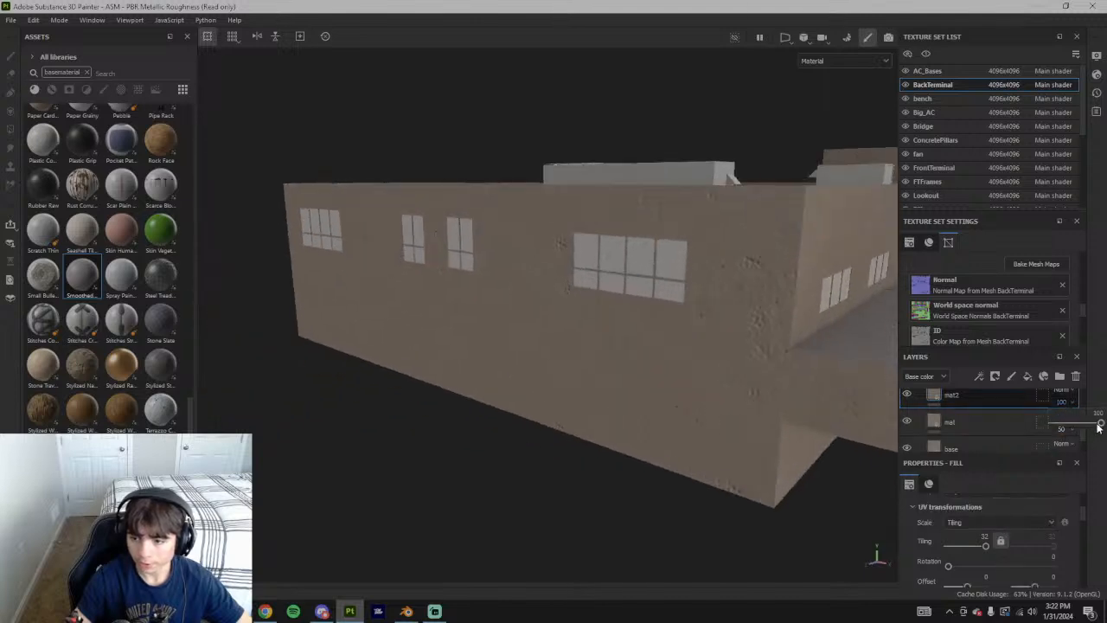
{"action": "left_click_drag", "start_coordinate": [1102, 426], "coordinate": [1084, 425]}
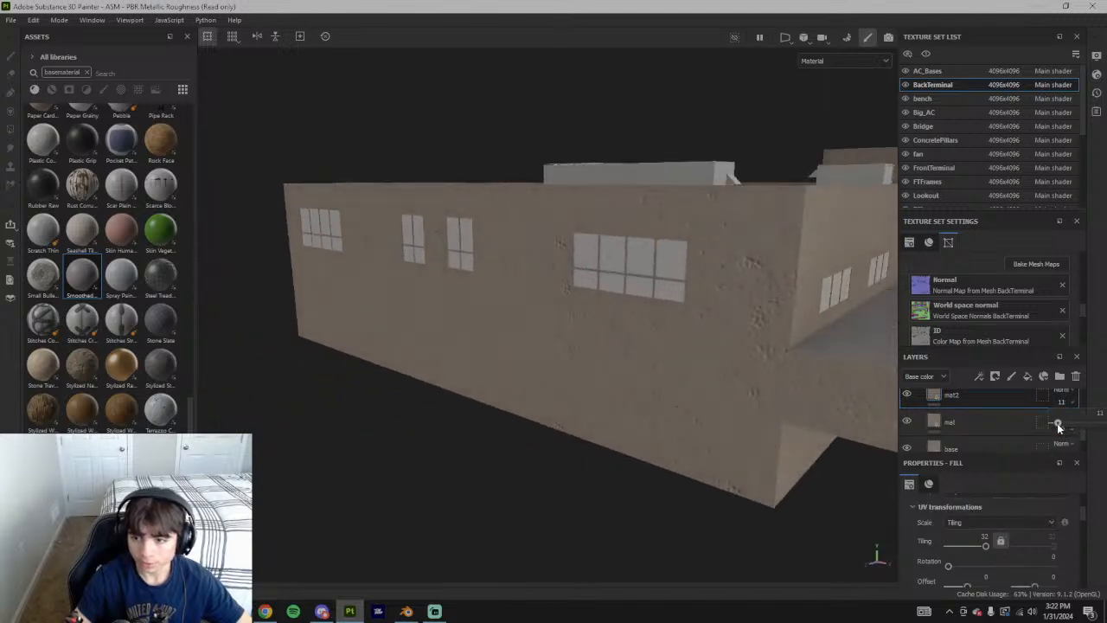
{"action": "left_click_drag", "start_coordinate": [1057, 423], "coordinate": [1100, 422]}
Switch the layer stack to the Height channel and lower the mat2 layer's height opacity to 14
{"action": "scroll", "coordinate": [978, 553], "scroll_direction": "up", "scroll_amount": 3}
{"action": "left_click", "coordinate": [942, 377]}
{"action": "left_click", "coordinate": [931, 403]}
{"action": "left_click", "coordinate": [1061, 401]}
{"action": "left_click_drag", "start_coordinate": [1100, 422], "coordinate": [1061, 429]}
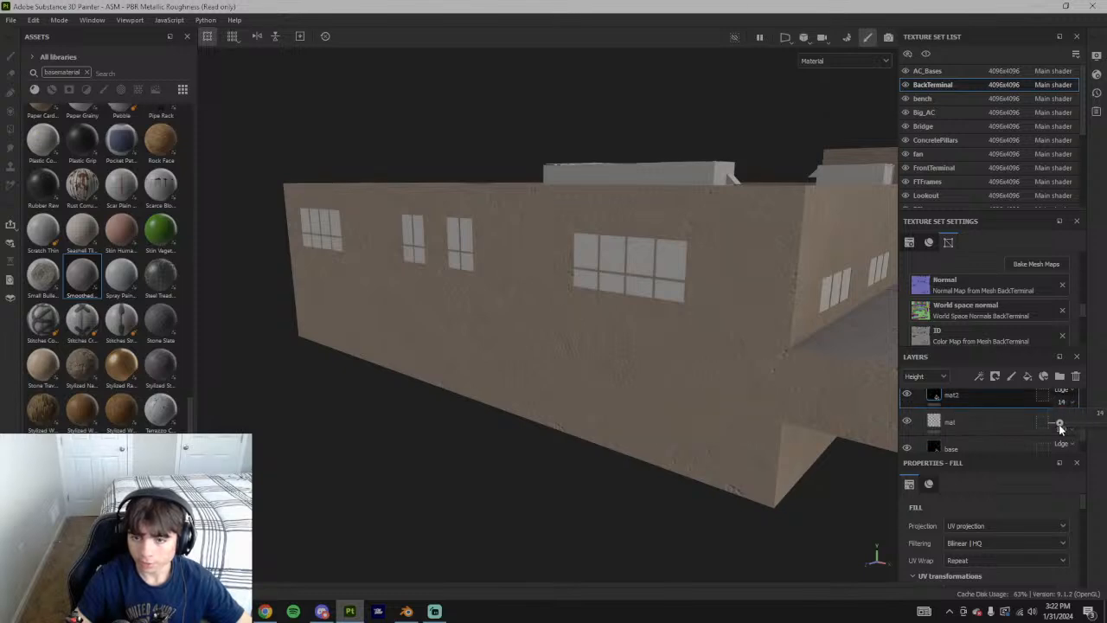
Raise the mat2 layer's height opacity to 100 and set its tiling to 12.1
{"action": "left_click_drag", "start_coordinate": [761, 397], "coordinate": [742, 413], "text": "alt"}
{"action": "scroll", "coordinate": [940, 430], "scroll_direction": "up", "scroll_amount": 1}
{"action": "scroll", "coordinate": [958, 432], "scroll_direction": "down", "scroll_amount": 1}
{"action": "scroll", "coordinate": [980, 518], "scroll_direction": "down", "scroll_amount": 2}
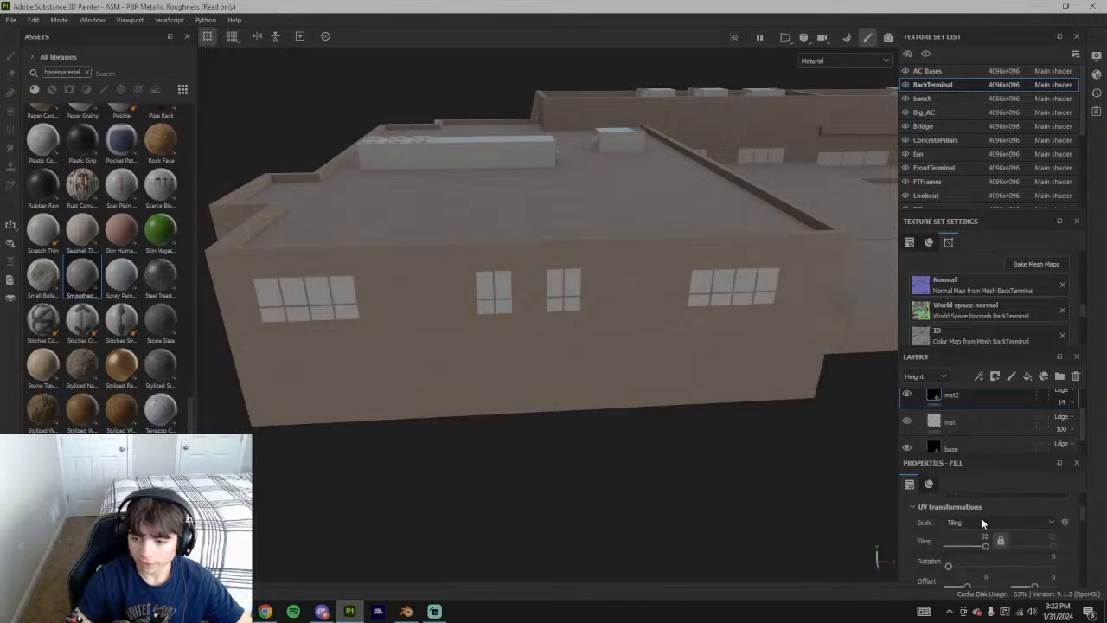
{"action": "left_click_drag", "start_coordinate": [1059, 410], "coordinate": [1102, 443]}
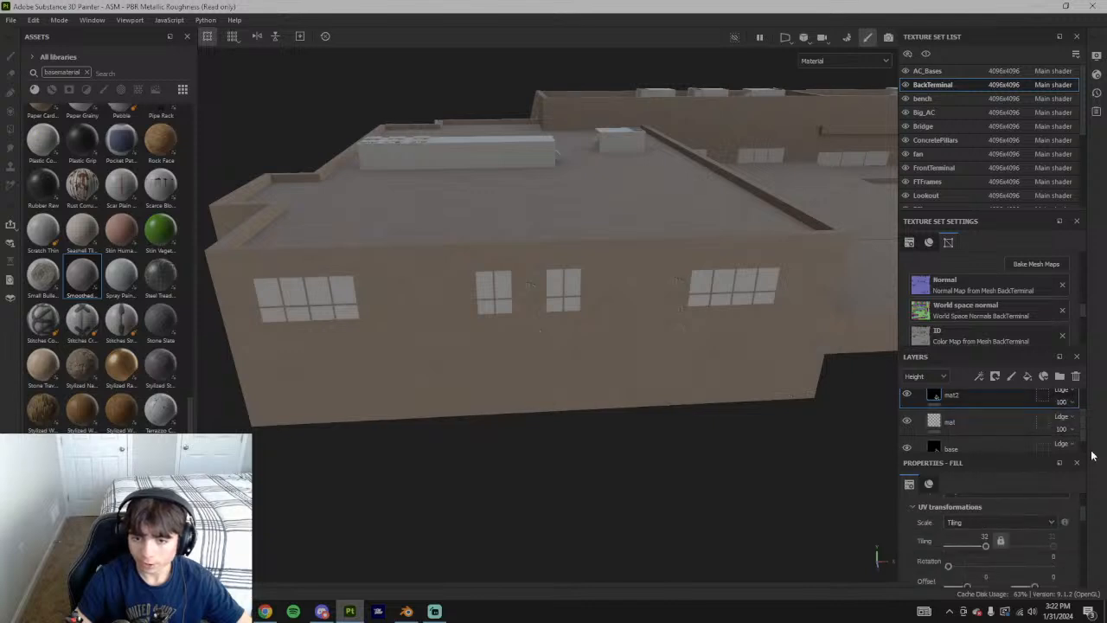
{"action": "left_click_drag", "start_coordinate": [988, 545], "coordinate": [981, 548]}
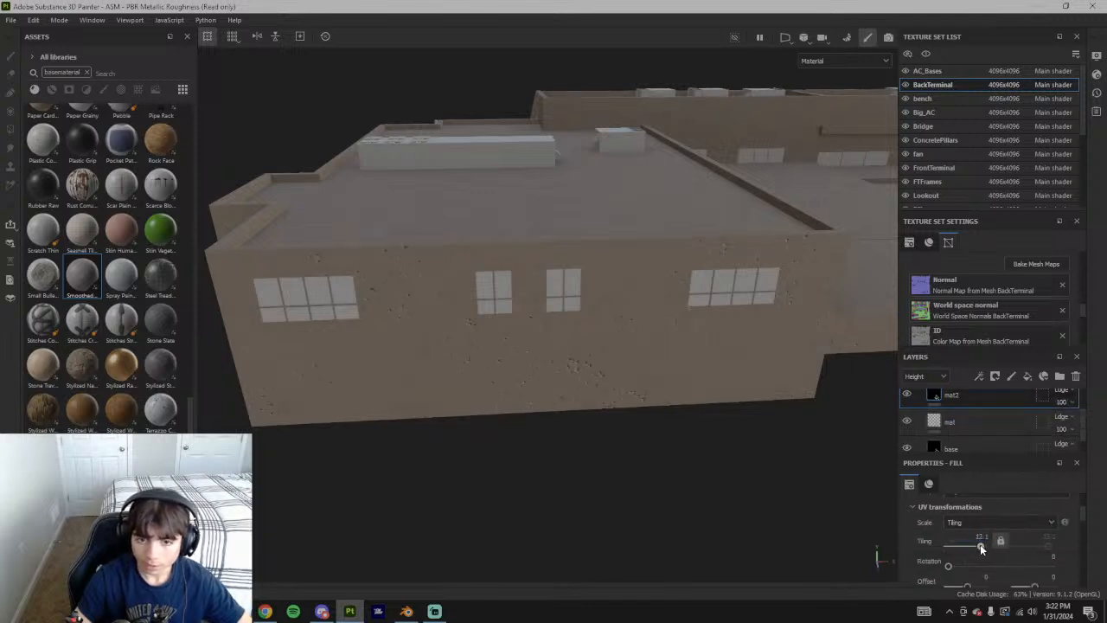
{"action": "left_click_drag", "start_coordinate": [672, 370], "coordinate": [506, 290], "text": "alt"}
{"action": "scroll", "coordinate": [508, 291], "scroll_direction": "up", "scroll_amount": 4}
{"action": "left_click_drag", "start_coordinate": [538, 335], "coordinate": [668, 406], "text": "alt"}
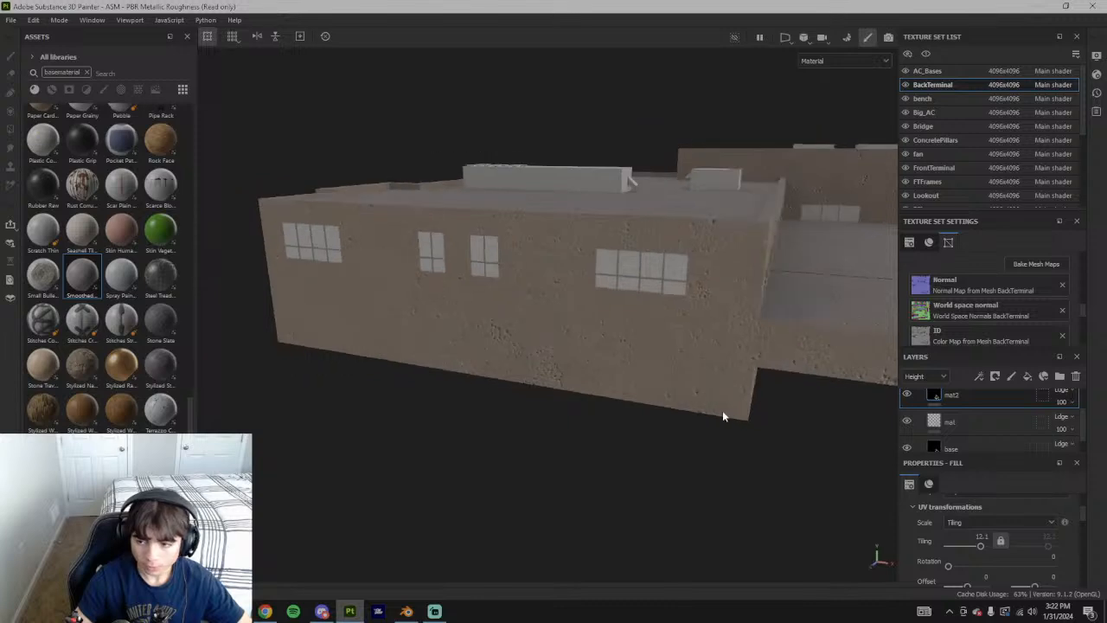
Lower the mat2 layer's height opacity to 17 and check the effect on the outer walls
{"action": "left_click", "coordinate": [1063, 403]}
{"action": "left_click_drag", "start_coordinate": [1098, 423], "coordinate": [1061, 426]}
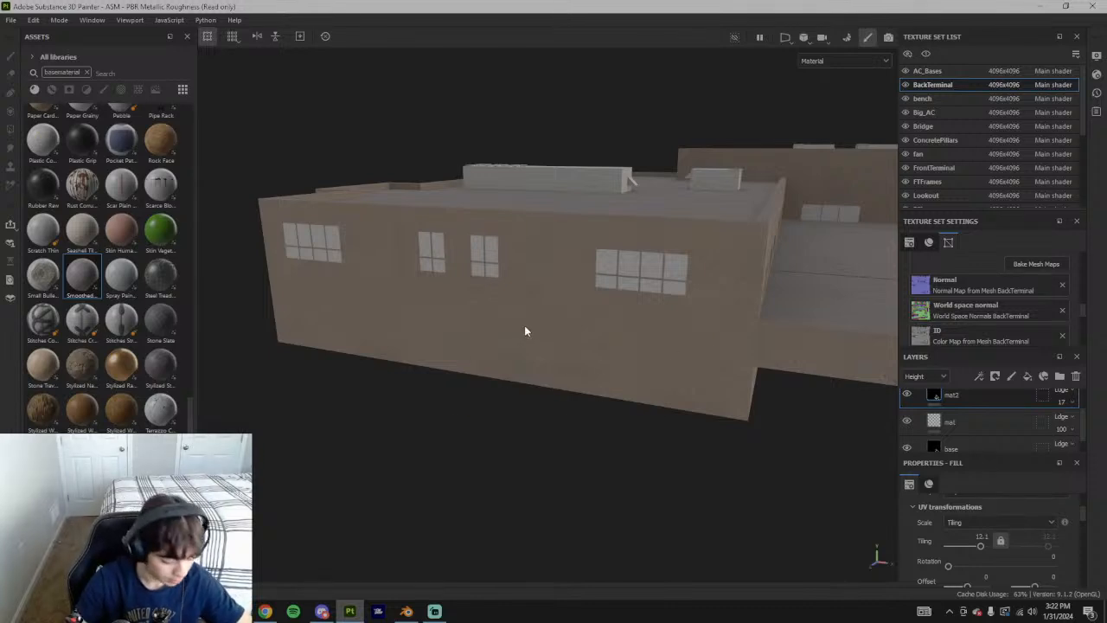
{"action": "left_click_drag", "start_coordinate": [658, 340], "coordinate": [620, 306], "text": "alt"}
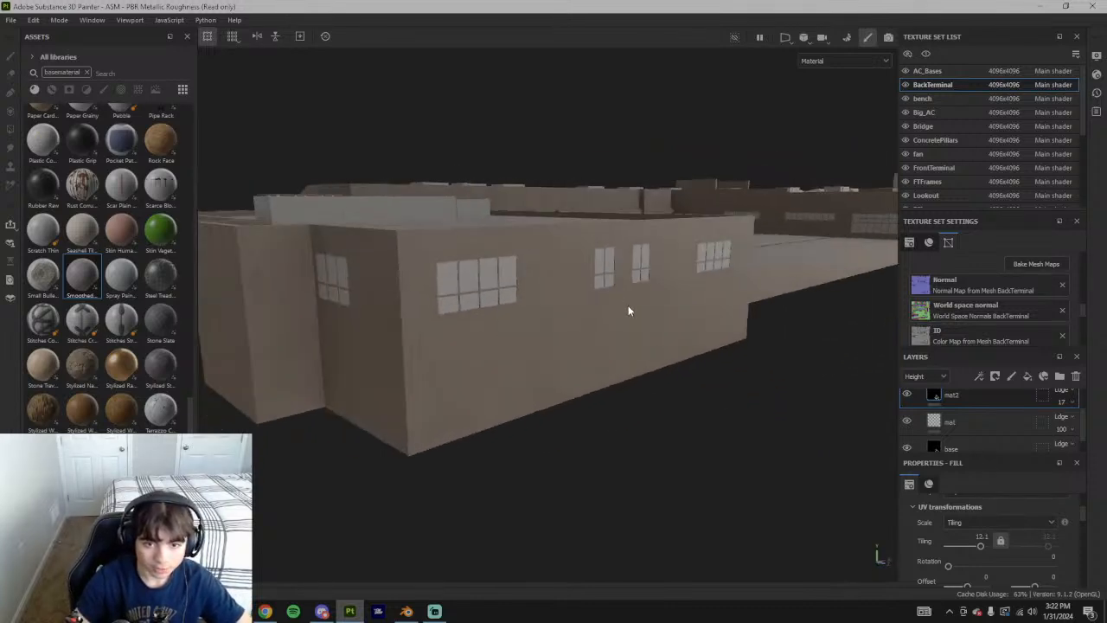
{"action": "left_click_drag", "start_coordinate": [759, 338], "coordinate": [742, 351], "text": "alt"}
{"action": "scroll", "coordinate": [1003, 562], "scroll_direction": "up", "scroll_amount": 1}
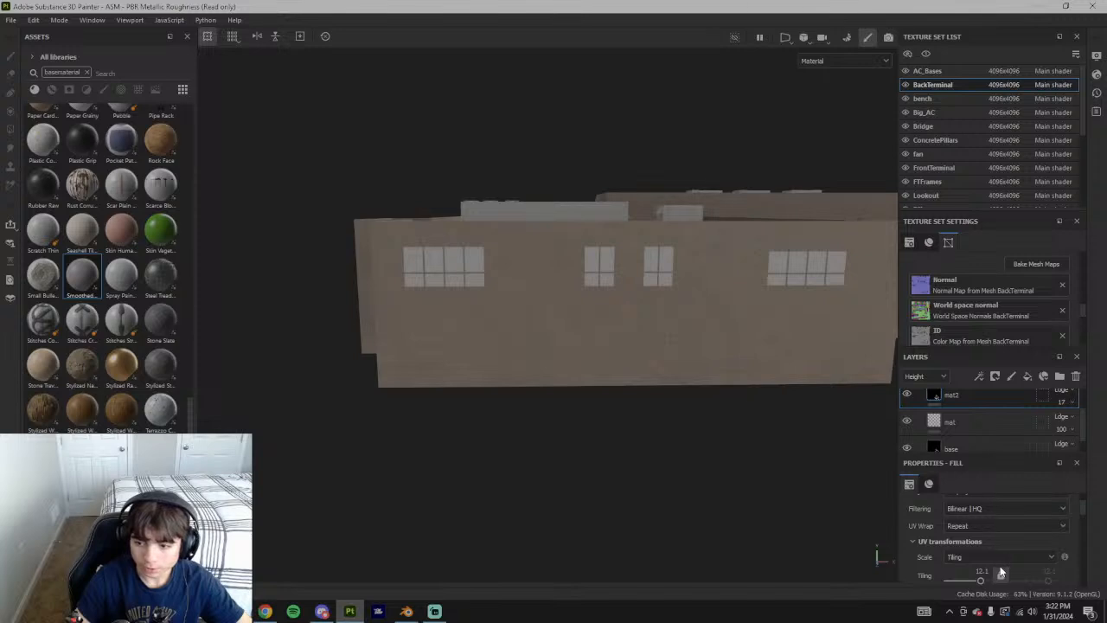
Set the mat2 layer's tiling to 37
{"action": "scroll", "coordinate": [995, 564], "scroll_direction": "down", "scroll_amount": 1}
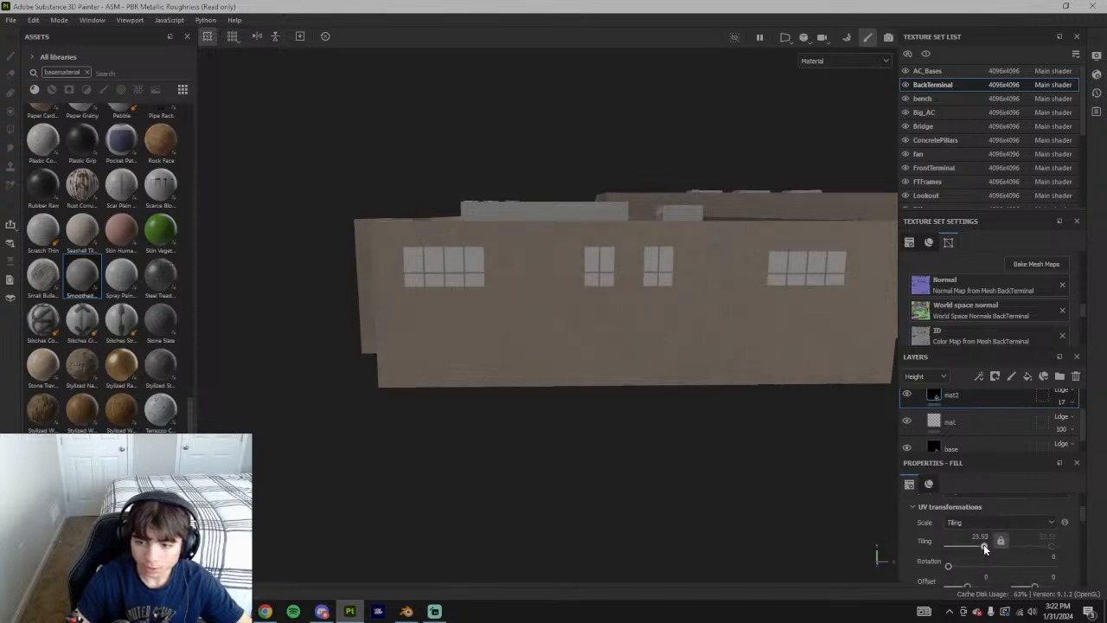
{"action": "left_click_drag", "start_coordinate": [984, 544], "coordinate": [986, 546]}
{"action": "scroll", "coordinate": [730, 327], "scroll_direction": "up", "scroll_amount": 2}
{"action": "key", "text": "shift"}
{"action": "left_click_drag", "start_coordinate": [987, 545], "coordinate": [983, 545]}
{"action": "left_click_drag", "start_coordinate": [674, 441], "coordinate": [760, 365], "text": "alt"}
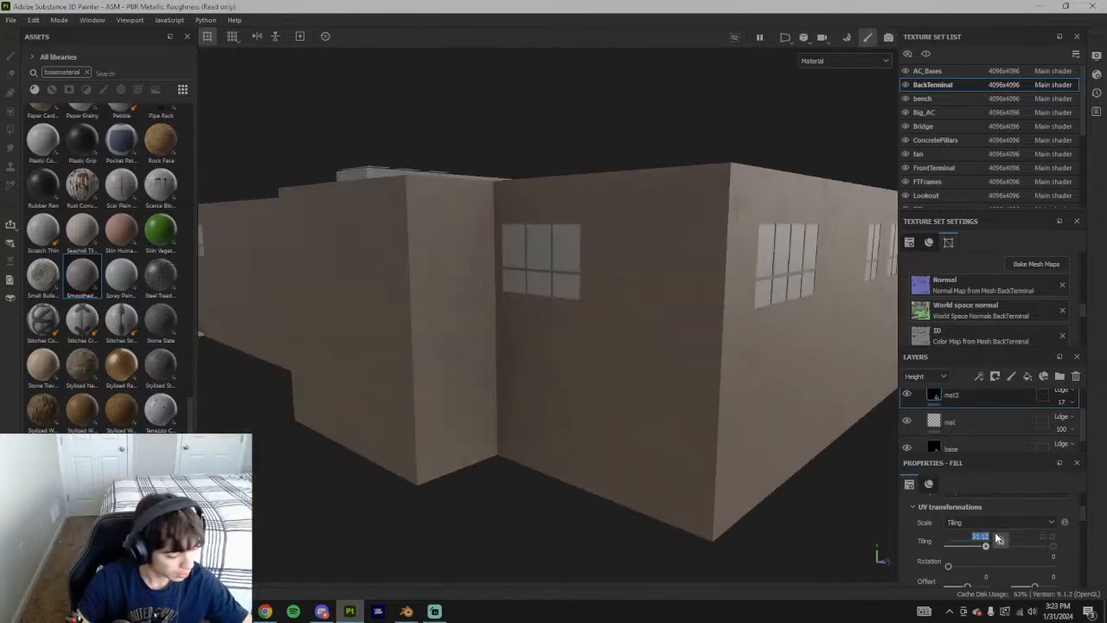
{"action": "type", "text": "37"}
{"action": "key", "text": "Return"}
Turn off the roughness channel of the mat2 layer's Smoothed Concrete material
{"action": "left_click_drag", "start_coordinate": [623, 375], "coordinate": [711, 335], "text": "alt"}
{"action": "scroll", "coordinate": [1033, 534], "scroll_direction": "up", "scroll_amount": 2}
{"action": "scroll", "coordinate": [1031, 535], "scroll_direction": "down", "scroll_amount": 2}
{"action": "scroll", "coordinate": [1020, 528], "scroll_direction": "down", "scroll_amount": 2}
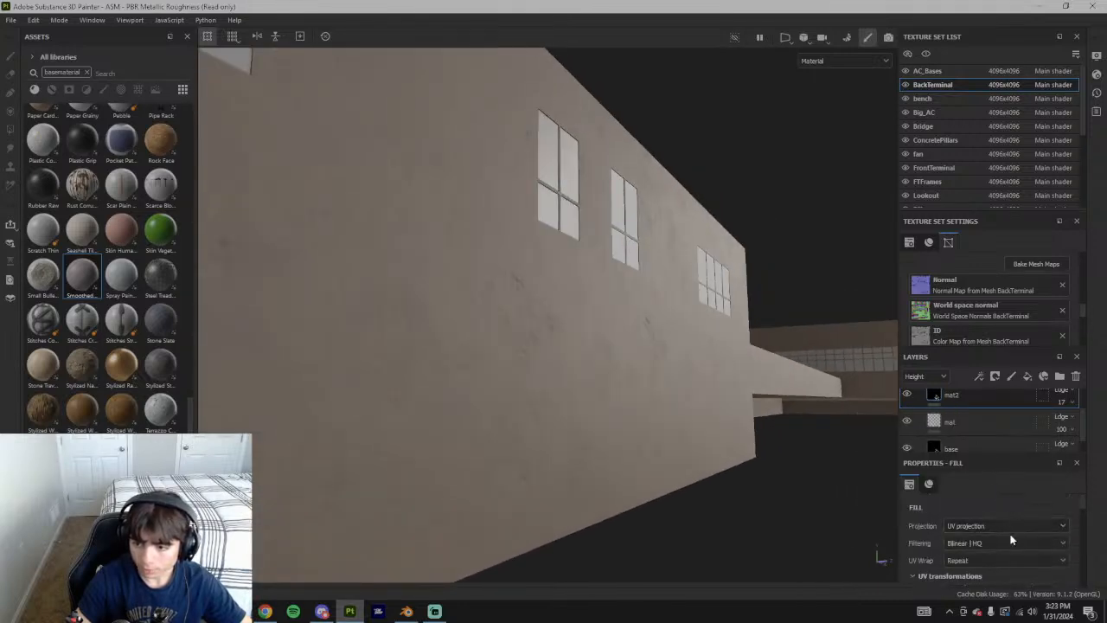
{"action": "scroll", "coordinate": [985, 536], "scroll_direction": "up", "scroll_amount": 2}
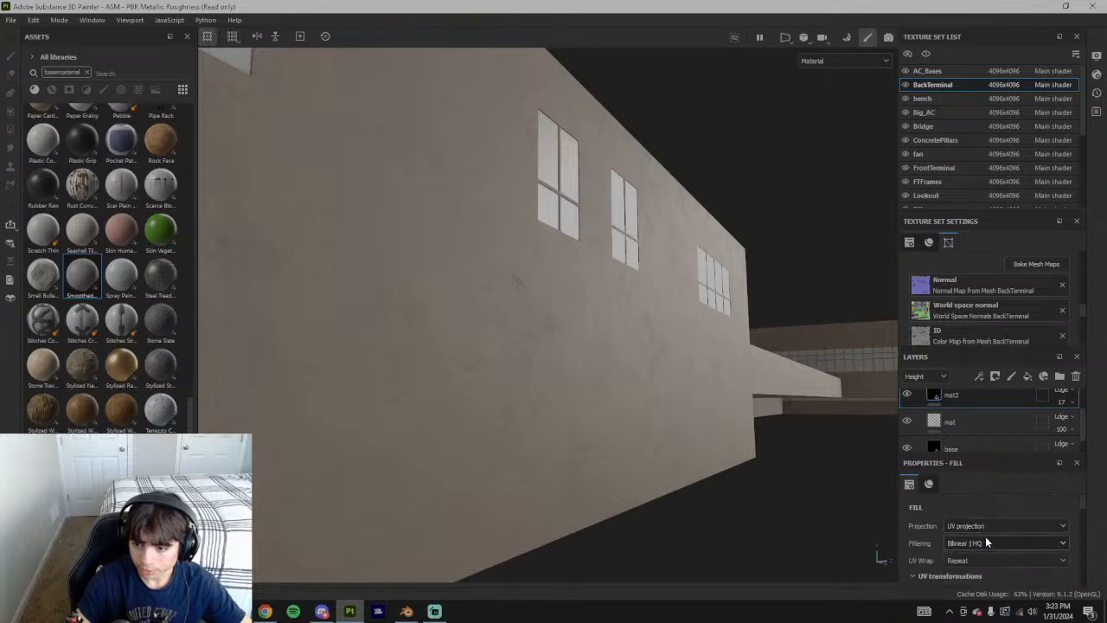
{"action": "scroll", "coordinate": [987, 536], "scroll_direction": "down", "scroll_amount": 4}
{"action": "left_click_drag", "start_coordinate": [877, 522], "coordinate": [765, 419], "text": "alt"}
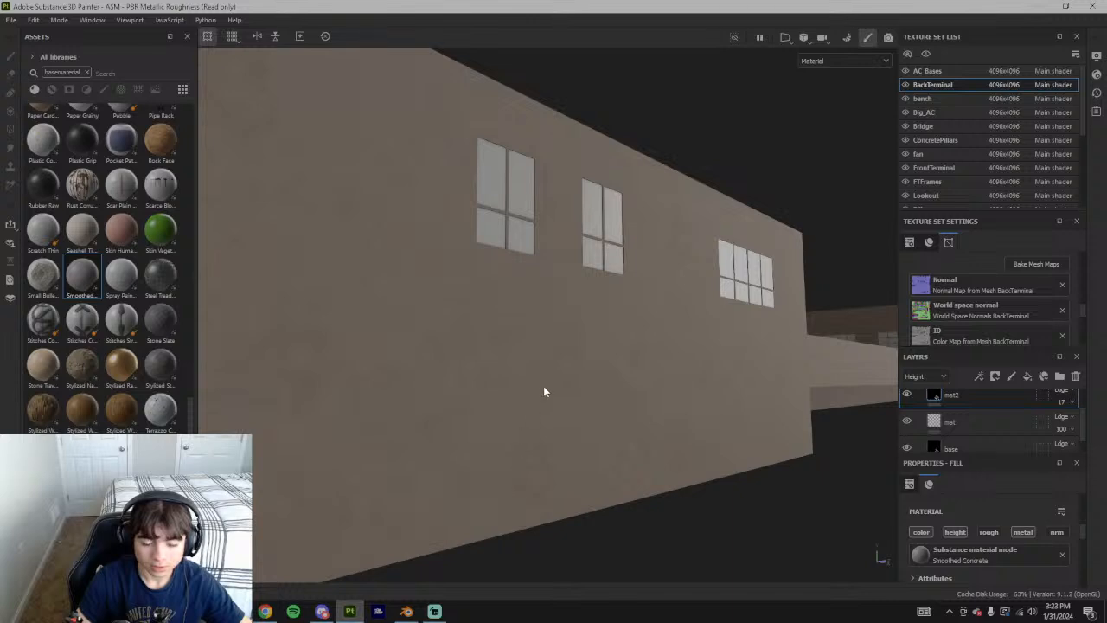
{"action": "left_click_drag", "start_coordinate": [683, 469], "coordinate": [479, 401], "text": "alt"}
{"action": "scroll", "coordinate": [974, 534], "scroll_direction": "down", "scroll_amount": 2}
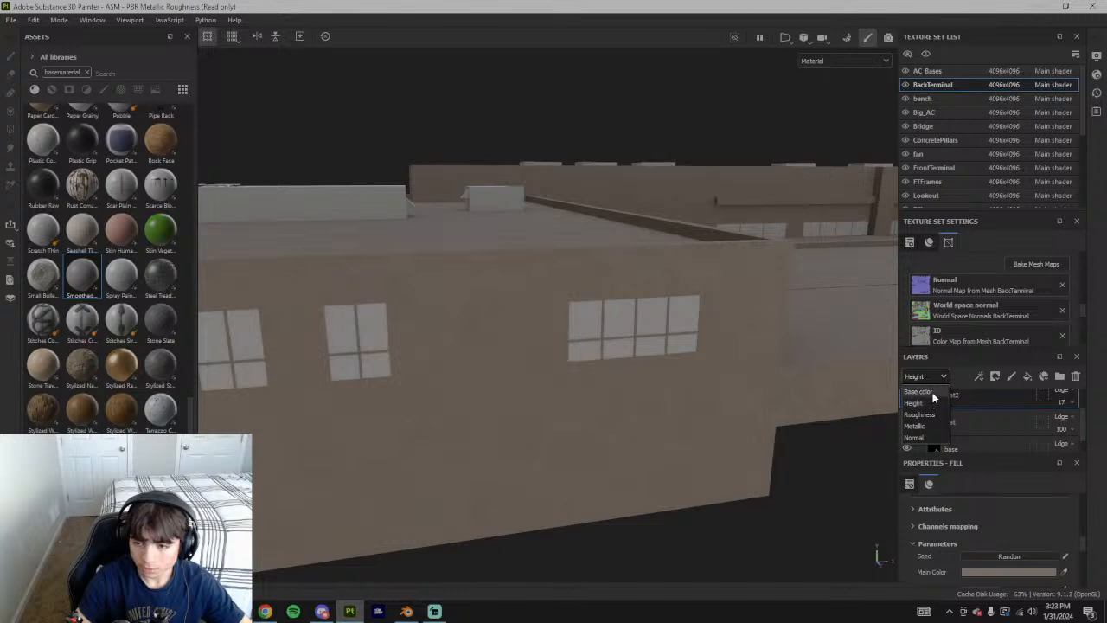
Switch the layer stack to the Base color channel and set the mat2 layer's tiling to about 53.65
{"action": "left_click", "coordinate": [919, 392]}
{"action": "scroll", "coordinate": [973, 557], "scroll_direction": "down", "scroll_amount": 2}
{"action": "scroll", "coordinate": [973, 557], "scroll_direction": "up", "scroll_amount": 4}
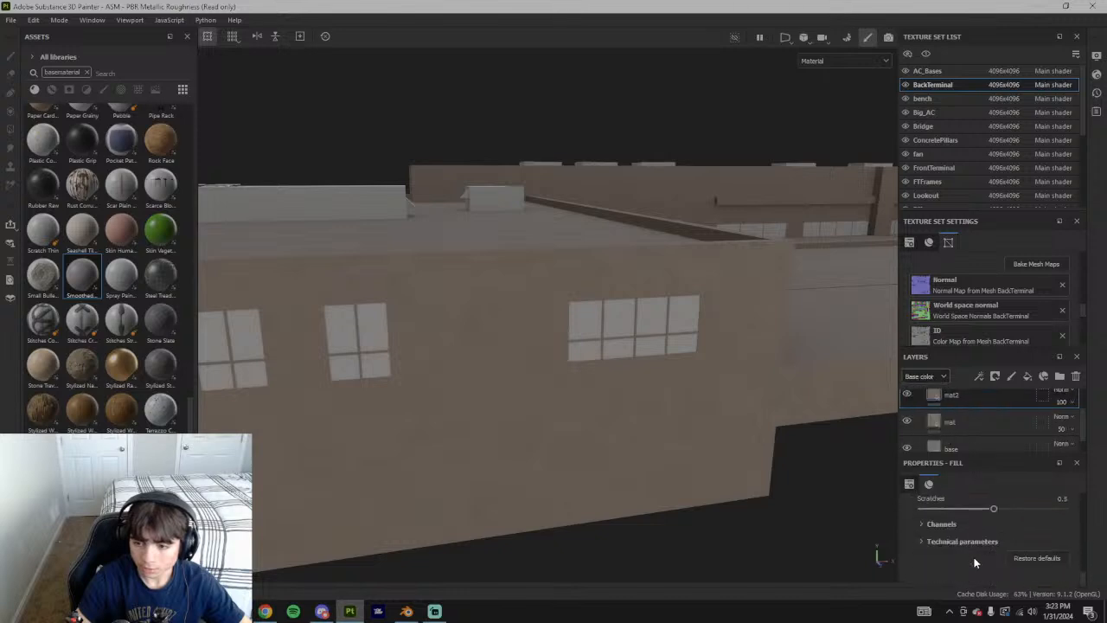
{"action": "scroll", "coordinate": [975, 561], "scroll_direction": "down", "scroll_amount": 4}
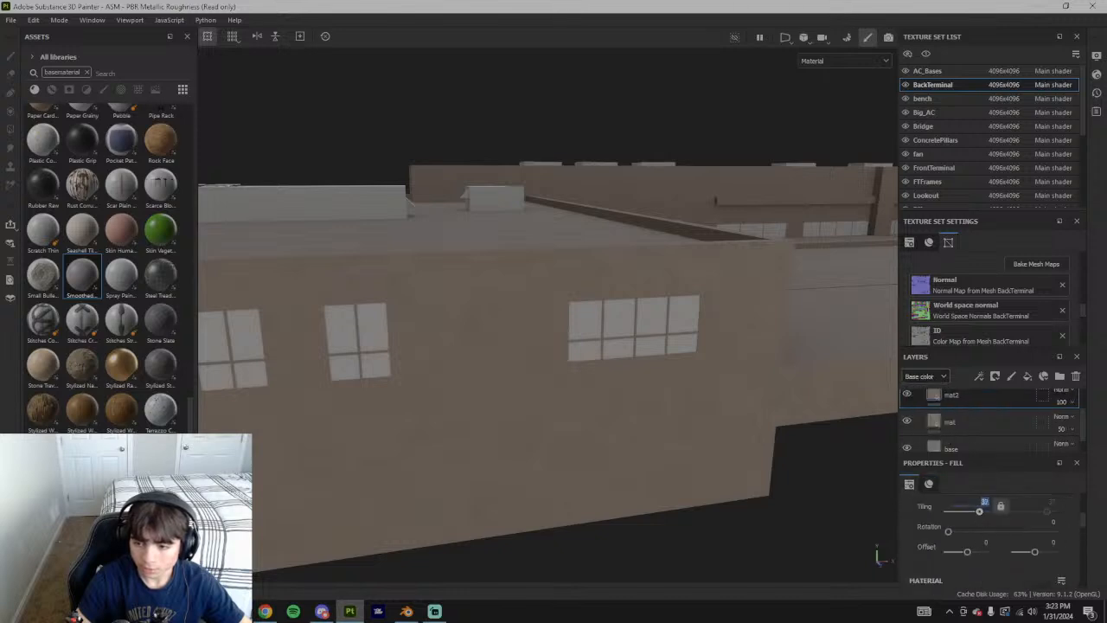
{"action": "left_click_drag", "start_coordinate": [980, 511], "coordinate": [976, 511]}
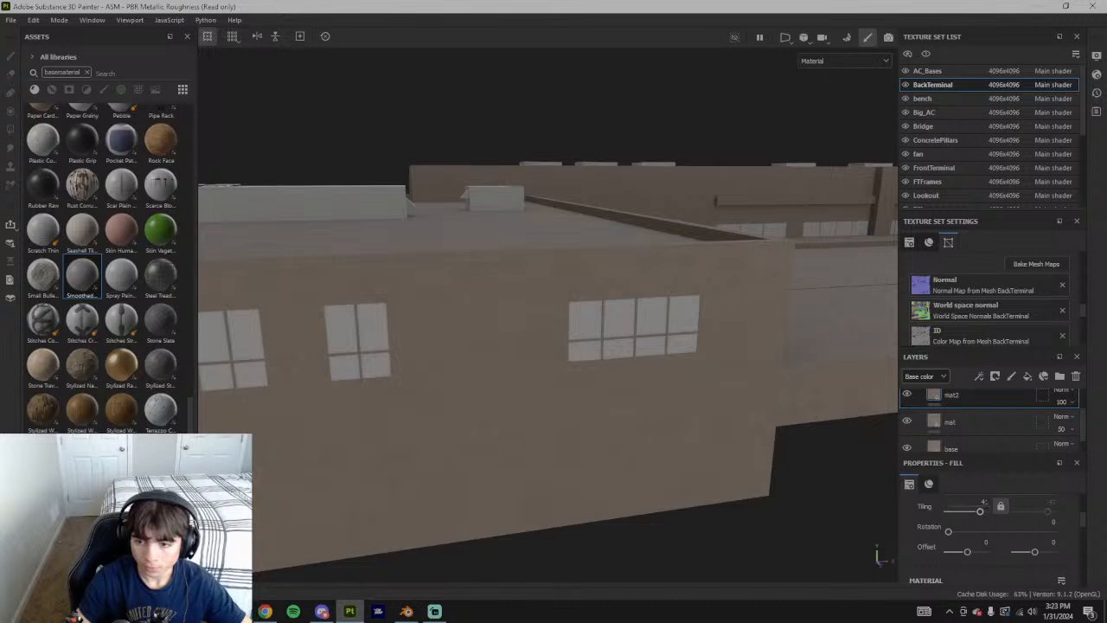
{"action": "left_click", "coordinate": [935, 374]}
{"action": "left_click", "coordinate": [934, 374]}
{"action": "left_click_drag", "start_coordinate": [980, 511], "coordinate": [984, 511]}
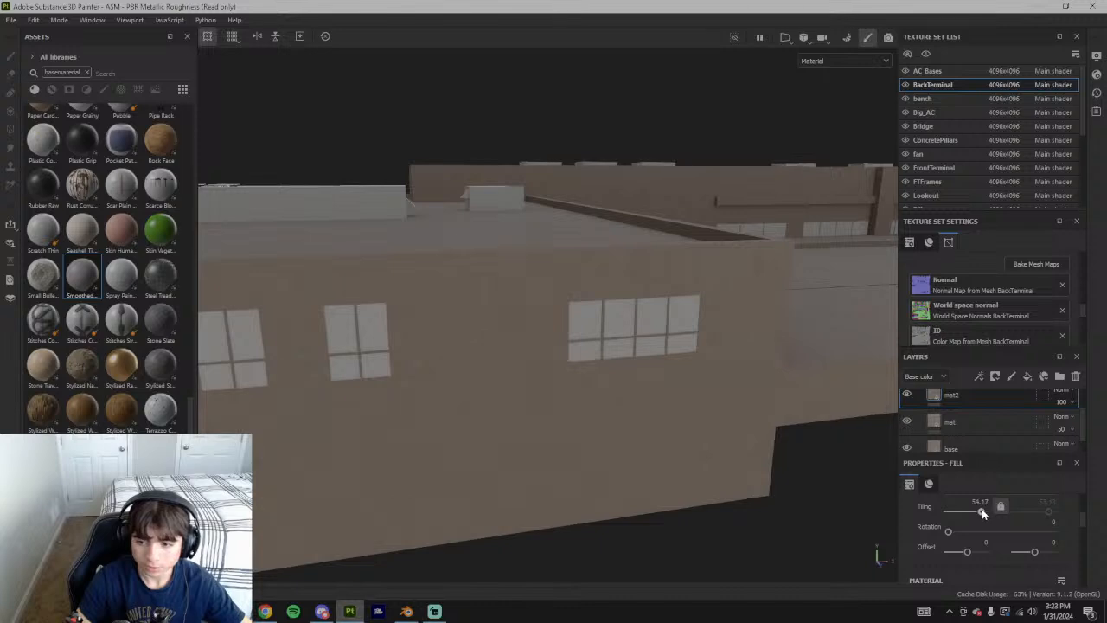
Turn off the metallic channel of the mat2 layer's Smoothed Concrete material
{"action": "scroll", "coordinate": [732, 480], "scroll_direction": "down", "scroll_amount": 3}
{"action": "left_click_drag", "start_coordinate": [674, 425], "coordinate": [570, 438], "text": "alt"}
{"action": "mouse_move", "coordinate": [737, 427]}
{"action": "left_mouse_down", "text": "alt"}
{"action": "mouse_move", "coordinate": [375, 459]}
{"action": "mouse_move", "coordinate": [329, 531]}
{"action": "mouse_move", "coordinate": [717, 487]}
{"action": "mouse_move", "coordinate": [597, 481]}
{"action": "mouse_move", "coordinate": [694, 354]}
{"action": "mouse_move", "coordinate": [543, 450]}
{"action": "mouse_move", "coordinate": [640, 438]}
{"action": "mouse_move", "coordinate": [492, 458]}
{"action": "left_mouse_up", "text": "alt"}
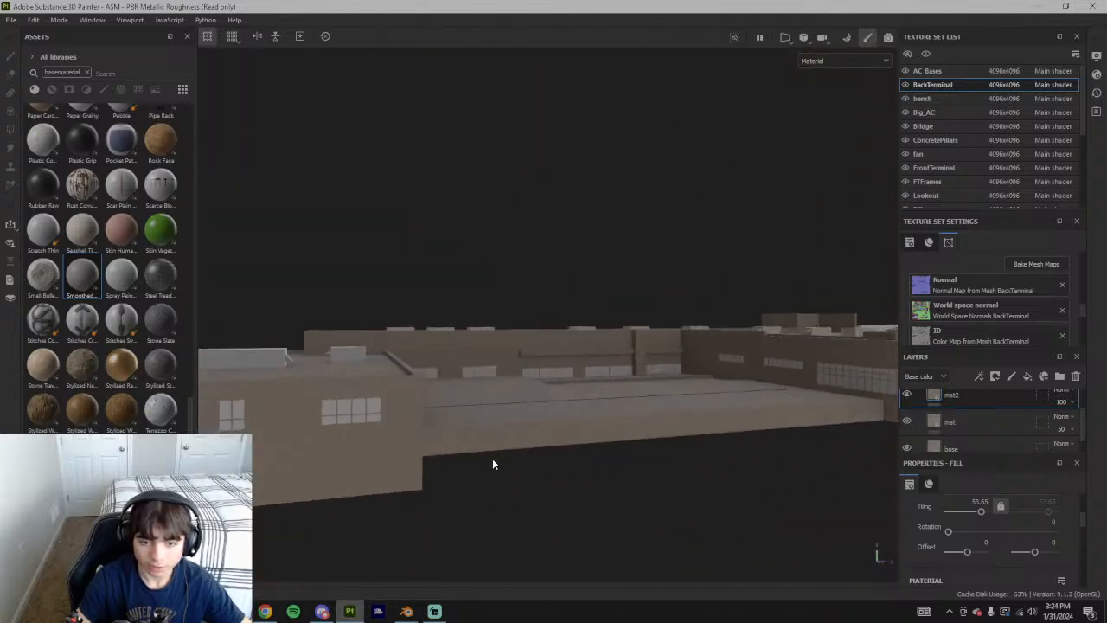
{"action": "left_click", "coordinate": [597, 447]}
{"action": "mouse_move", "coordinate": [596, 447]}
{"action": "left_mouse_down", "text": "alt"}
{"action": "mouse_move", "coordinate": [525, 398]}
{"action": "mouse_move", "coordinate": [600, 407]}
{"action": "mouse_move", "coordinate": [524, 455]}
{"action": "mouse_move", "coordinate": [643, 415]}
{"action": "mouse_move", "coordinate": [666, 393]}
{"action": "left_mouse_up", "text": "alt"}
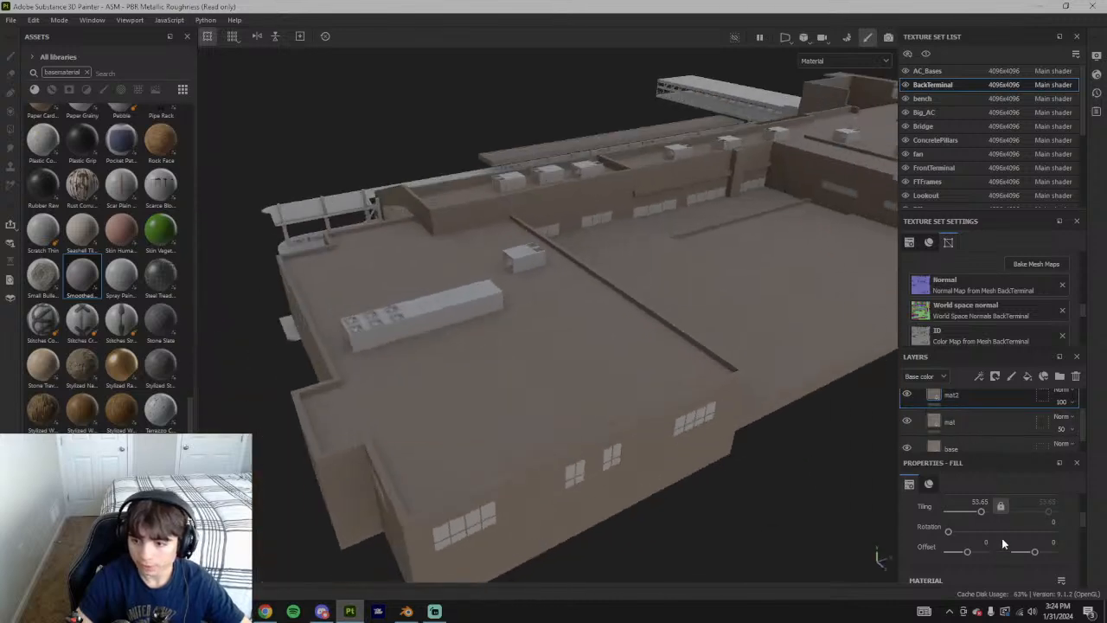
{"action": "scroll", "coordinate": [1003, 538], "scroll_direction": "down", "scroll_amount": 1}
{"action": "left_click", "coordinate": [1029, 538]}
{"action": "left_click_drag", "start_coordinate": [725, 471], "coordinate": [778, 482], "text": "alt"}
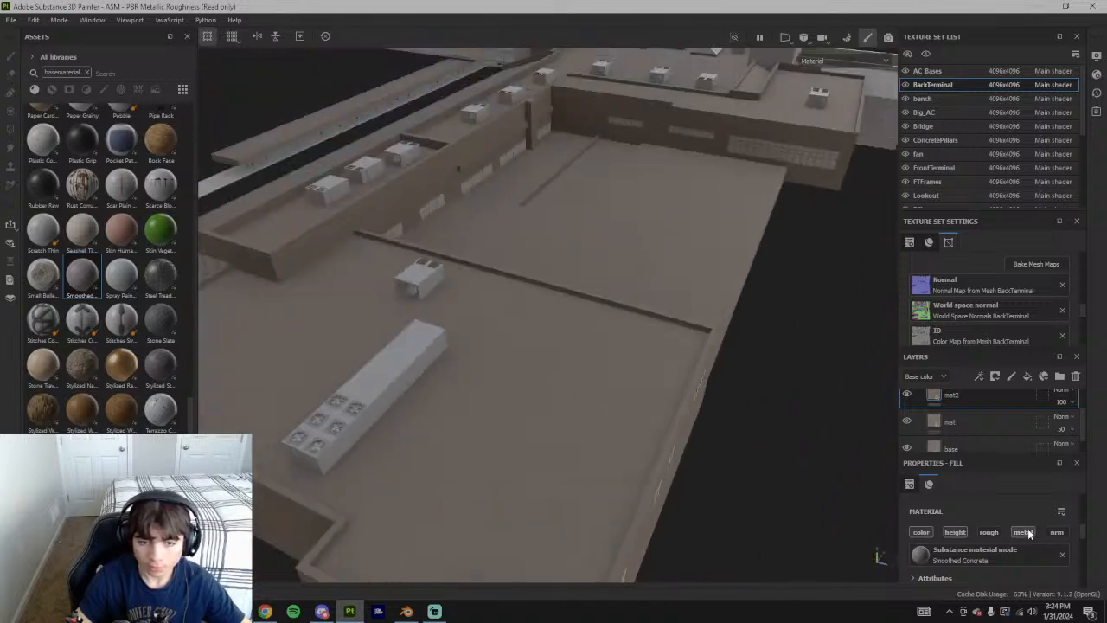
Turn off the base layer's height, roughness, metallic and normal channels, leaving only colour active
{"action": "left_click", "coordinate": [939, 424]}
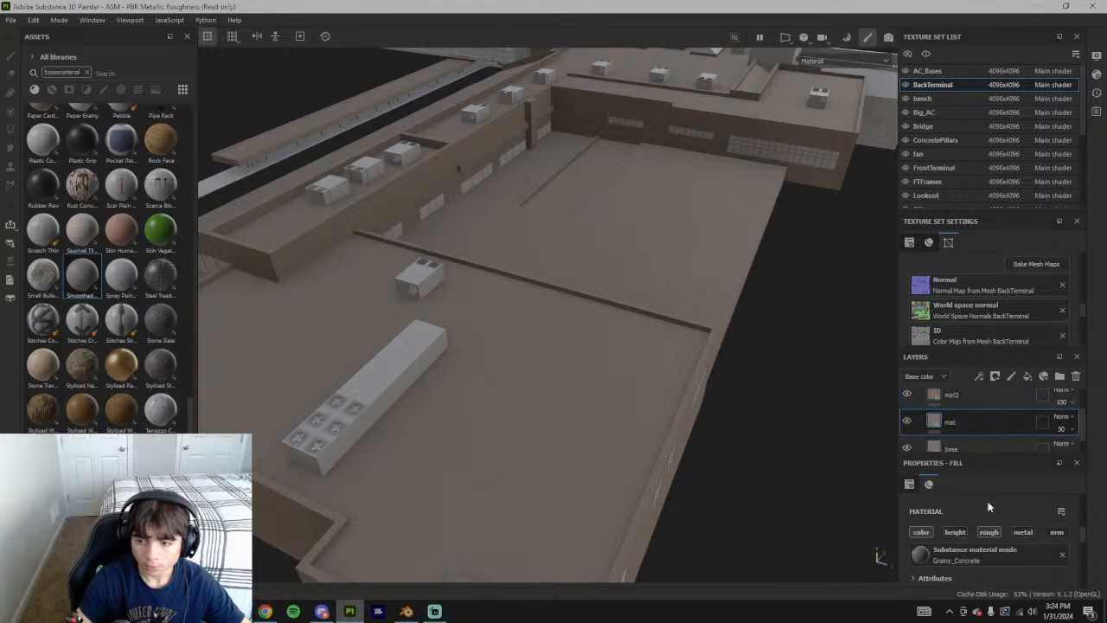
{"action": "left_click", "coordinate": [996, 531]}
{"action": "left_click", "coordinate": [995, 531]}
{"action": "left_click", "coordinate": [931, 439]}
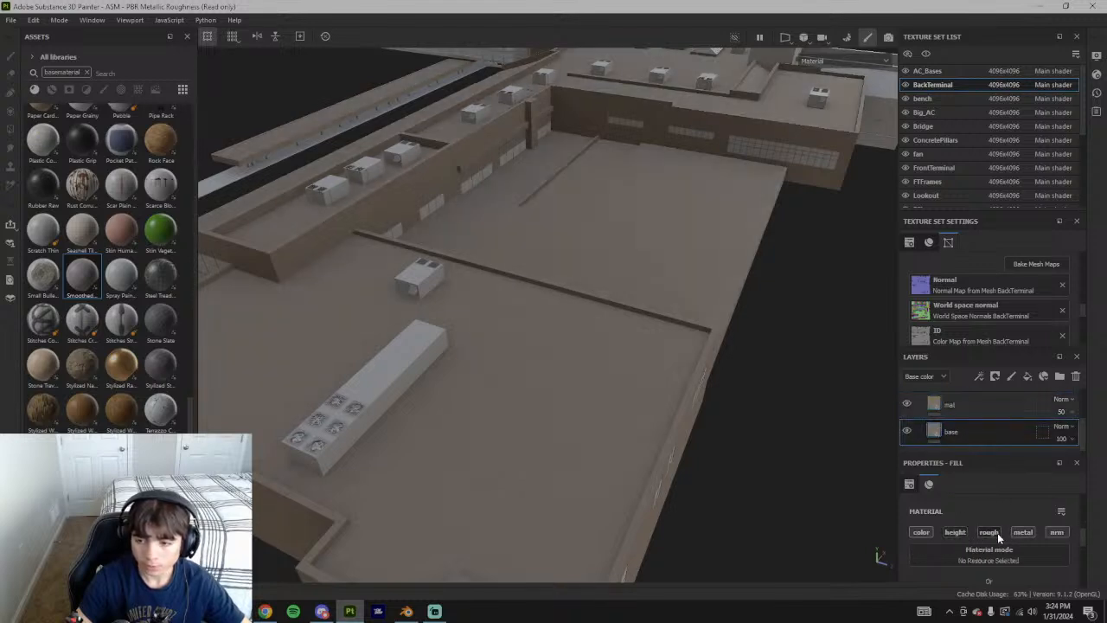
Examine the layered concrete on the terminal's walls and roof, toggling the base layer's visibility for comparison
{"action": "left_click_drag", "start_coordinate": [873, 484], "coordinate": [596, 392], "text": "alt"}
{"action": "scroll", "coordinate": [593, 391], "scroll_direction": "up", "scroll_amount": 5}
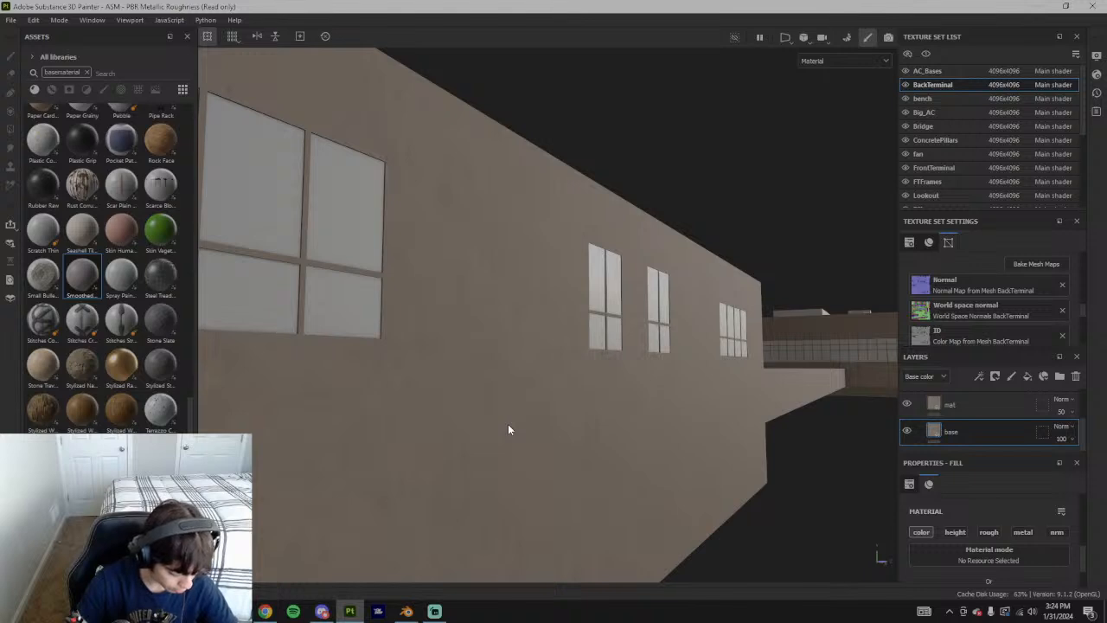
{"action": "scroll", "coordinate": [503, 433], "scroll_direction": "down", "scroll_amount": 3}
{"action": "left_click_drag", "start_coordinate": [761, 420], "coordinate": [593, 408], "text": "alt"}
{"action": "scroll", "coordinate": [664, 422], "scroll_direction": "up", "scroll_amount": 3}
{"action": "left_click_drag", "start_coordinate": [664, 422], "coordinate": [723, 370], "text": "alt"}
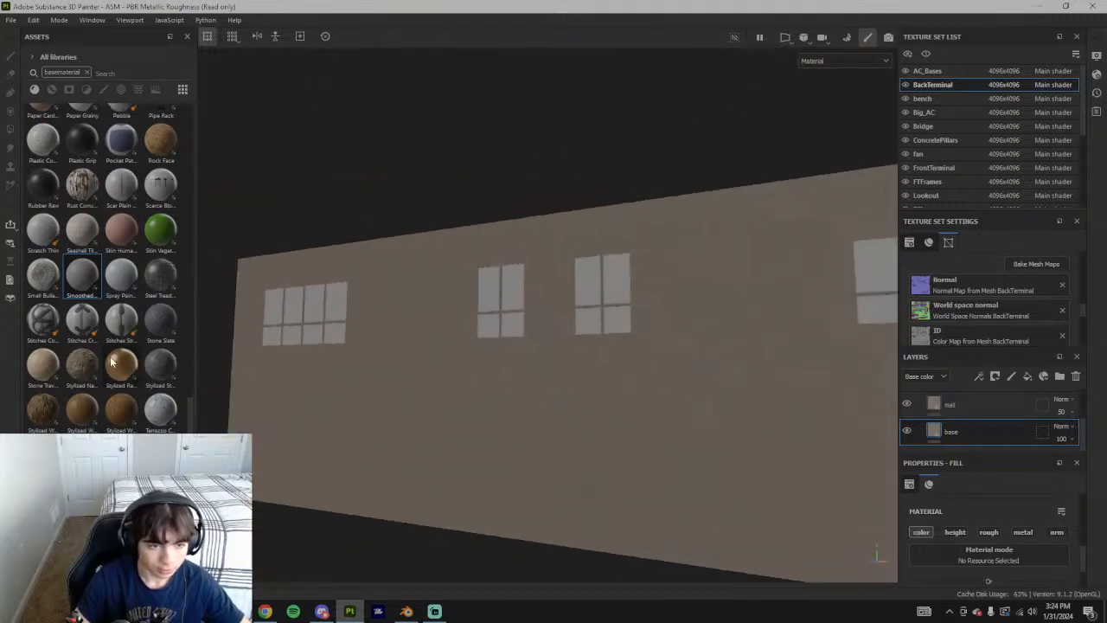
{"action": "left_click_drag", "start_coordinate": [489, 370], "coordinate": [779, 410], "text": "alt"}
{"action": "scroll", "coordinate": [1030, 432], "scroll_direction": "up", "scroll_amount": 3}
{"action": "left_click_drag", "start_coordinate": [883, 422], "coordinate": [605, 491], "text": "alt"}
{"action": "scroll", "coordinate": [606, 490], "scroll_direction": "down", "scroll_amount": 3}
{"action": "middle_click_drag", "start_coordinate": [606, 490], "coordinate": [634, 437], "text": "alt"}
{"action": "scroll", "coordinate": [633, 437], "scroll_direction": "up", "scroll_amount": 4}
{"action": "left_click", "coordinate": [906, 428]}
{"action": "scroll", "coordinate": [912, 406], "scroll_direction": "down", "scroll_amount": 2}
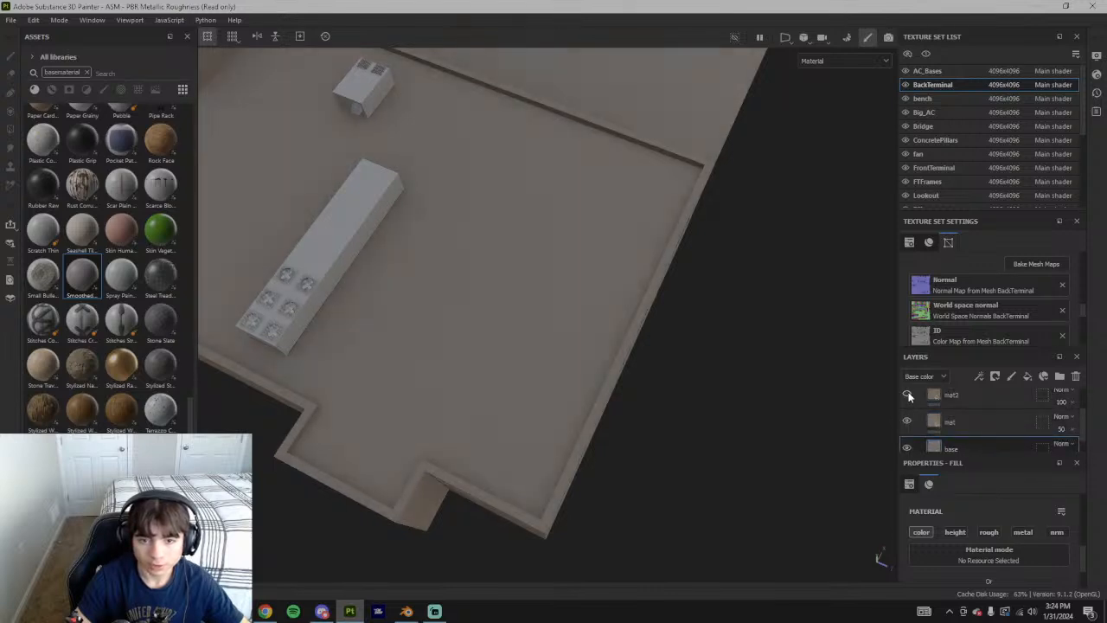
Select the mat layer and lower its base color opacity to 40, checking the effect on the roof and walls
{"action": "scroll", "coordinate": [942, 427], "scroll_direction": "down", "scroll_amount": 1}
{"action": "left_click", "coordinate": [1071, 412]}
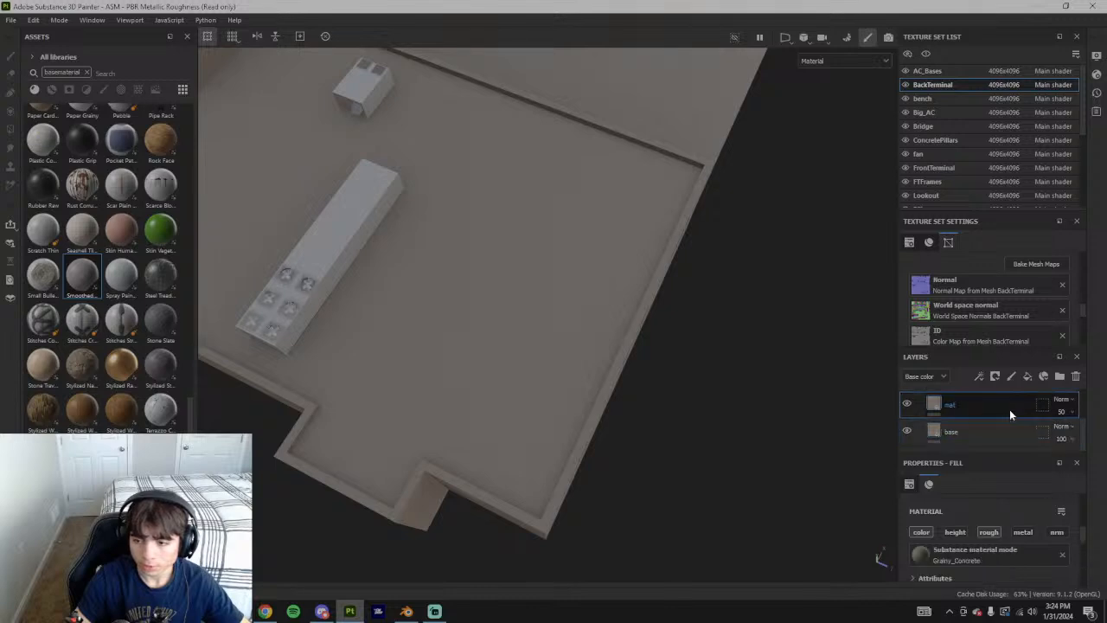
{"action": "left_click_drag", "start_coordinate": [1076, 434], "coordinate": [1072, 434]}
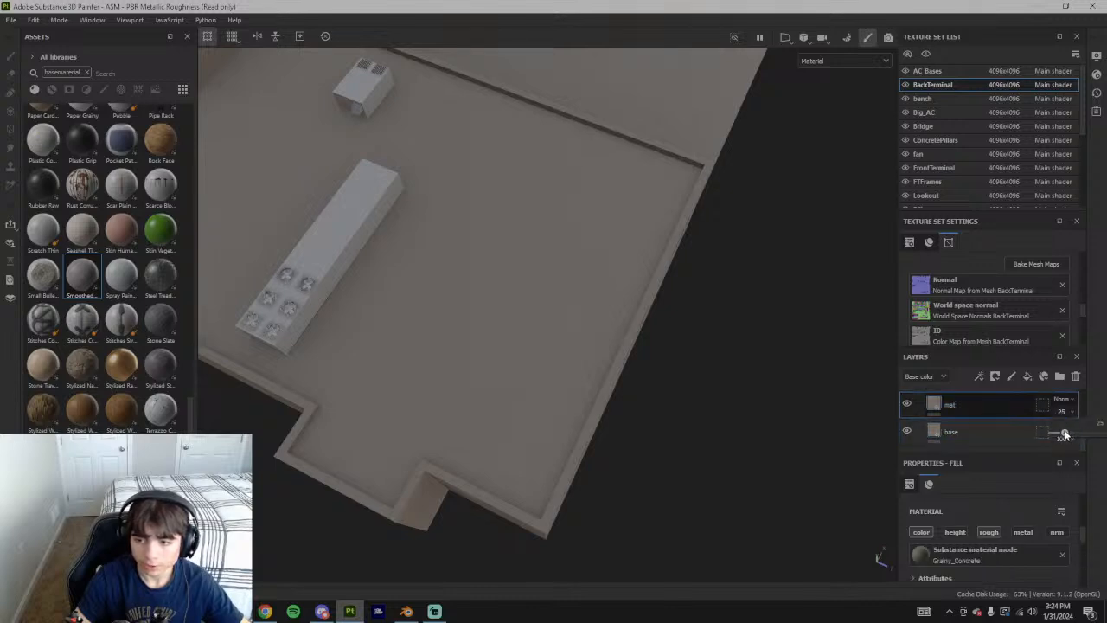
{"action": "left_click_drag", "start_coordinate": [729, 395], "coordinate": [689, 346], "text": "alt"}
{"action": "left_click", "coordinate": [1061, 412]}
{"action": "left_click_drag", "start_coordinate": [1068, 437], "coordinate": [1070, 436]}
{"action": "left_click_drag", "start_coordinate": [561, 415], "coordinate": [730, 398], "text": "alt"}
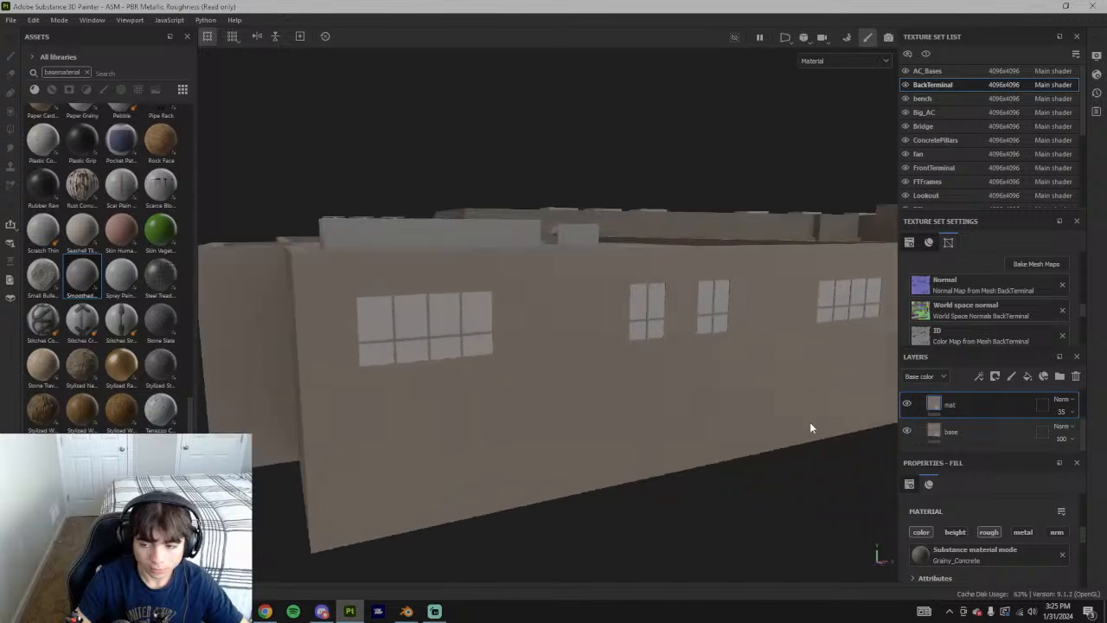
{"action": "left_click_drag", "start_coordinate": [1063, 411], "coordinate": [1067, 411]}
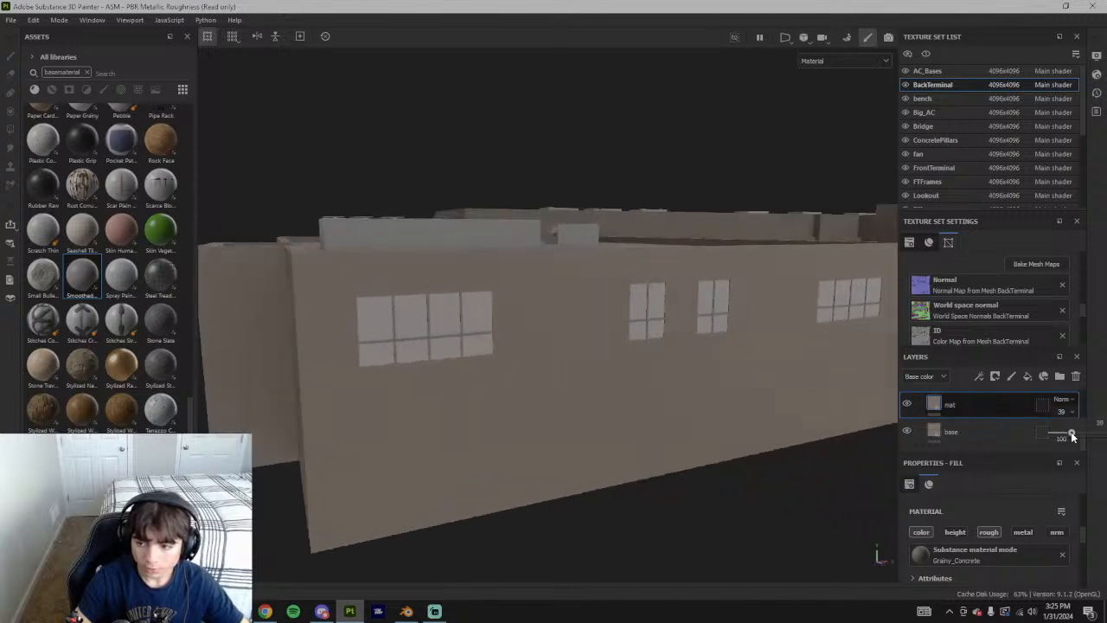
Select the mat2 layer, reduce its base color opacity to 70 and inspect the outer wall
{"action": "left_click_drag", "start_coordinate": [739, 424], "coordinate": [653, 315], "text": "alt"}
{"action": "scroll", "coordinate": [950, 410], "scroll_direction": "up", "scroll_amount": 2}
{"action": "left_click", "coordinate": [942, 415]}
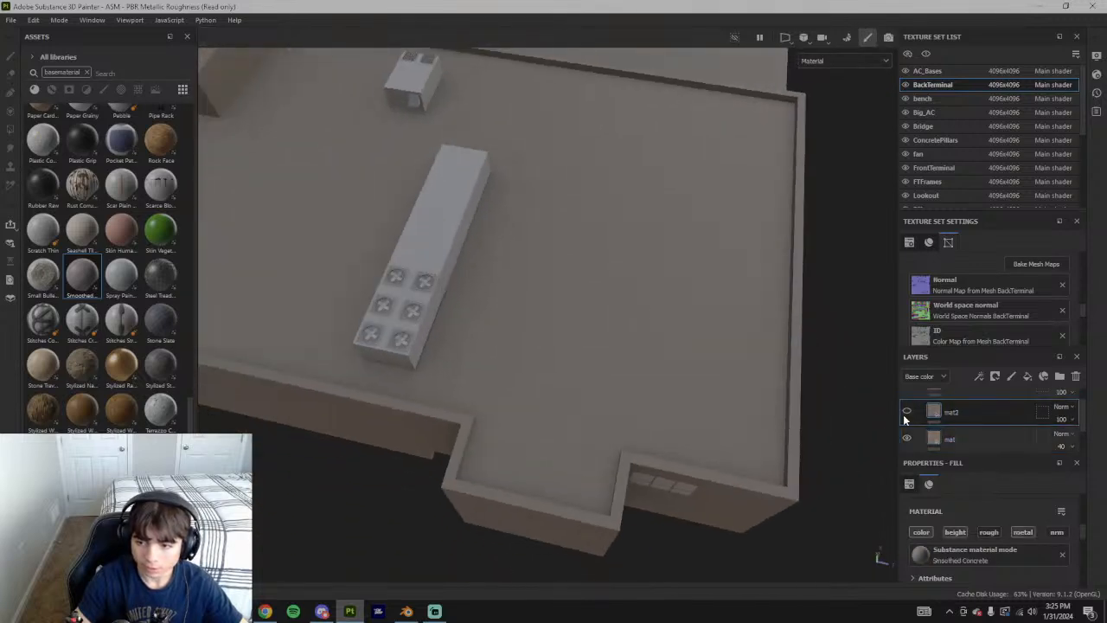
{"action": "left_click_drag", "start_coordinate": [1062, 421], "coordinate": [1098, 442]}
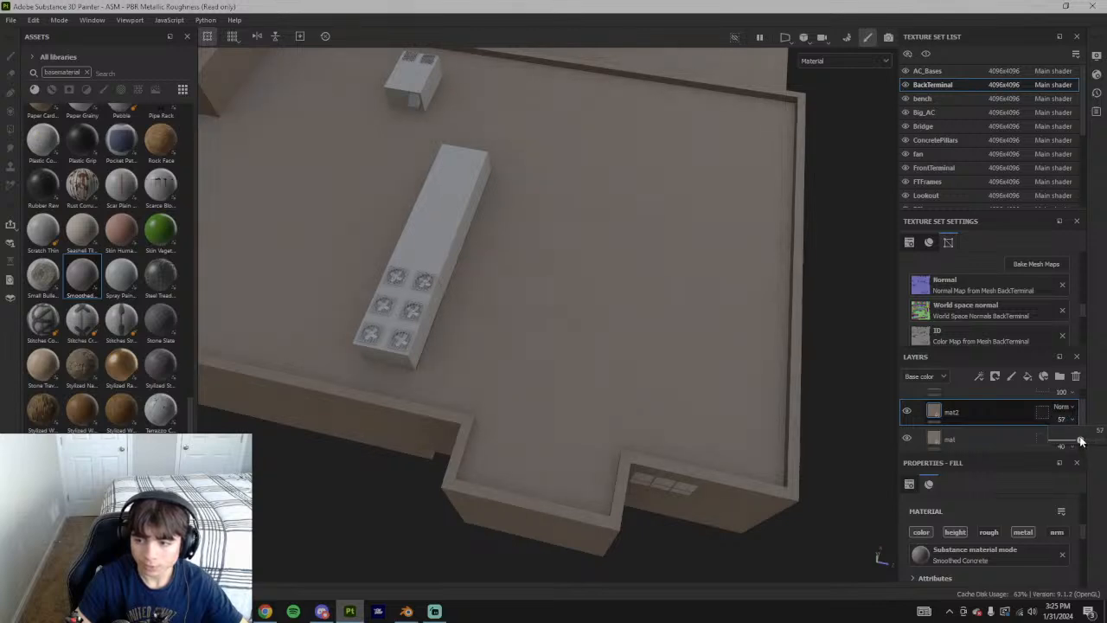
{"action": "left_click_drag", "start_coordinate": [1088, 442], "coordinate": [1088, 442]}
{"action": "left_click_drag", "start_coordinate": [755, 387], "coordinate": [407, 321], "text": "alt"}
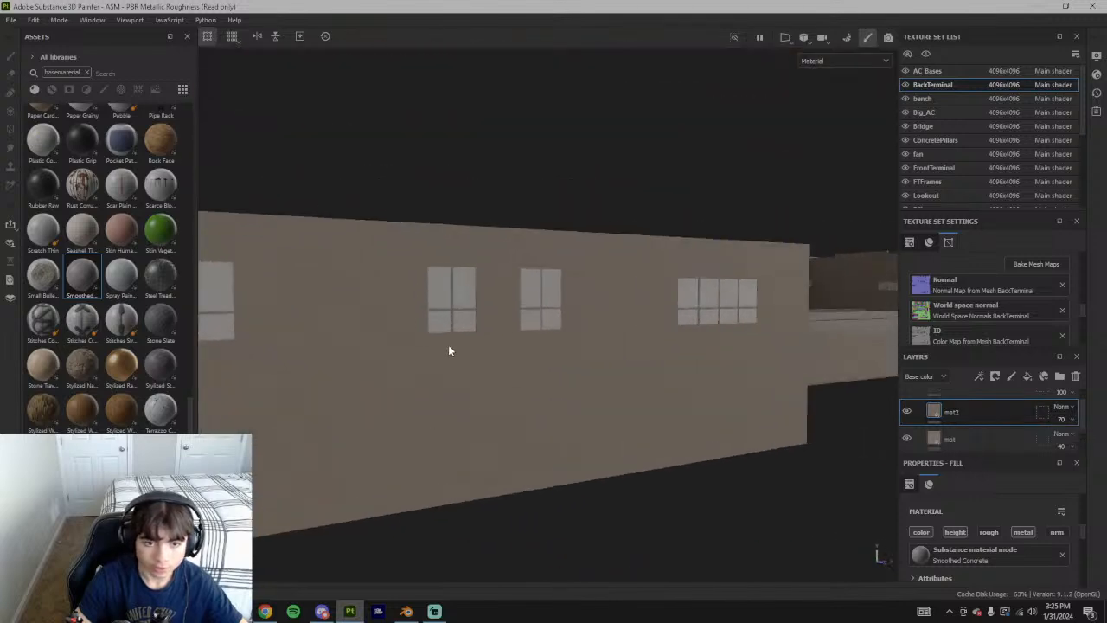
Try the mat2 layer's base color opacity at 0 and compare the look on the wall and roof
{"action": "left_click_drag", "start_coordinate": [1062, 420], "coordinate": [1078, 442]}
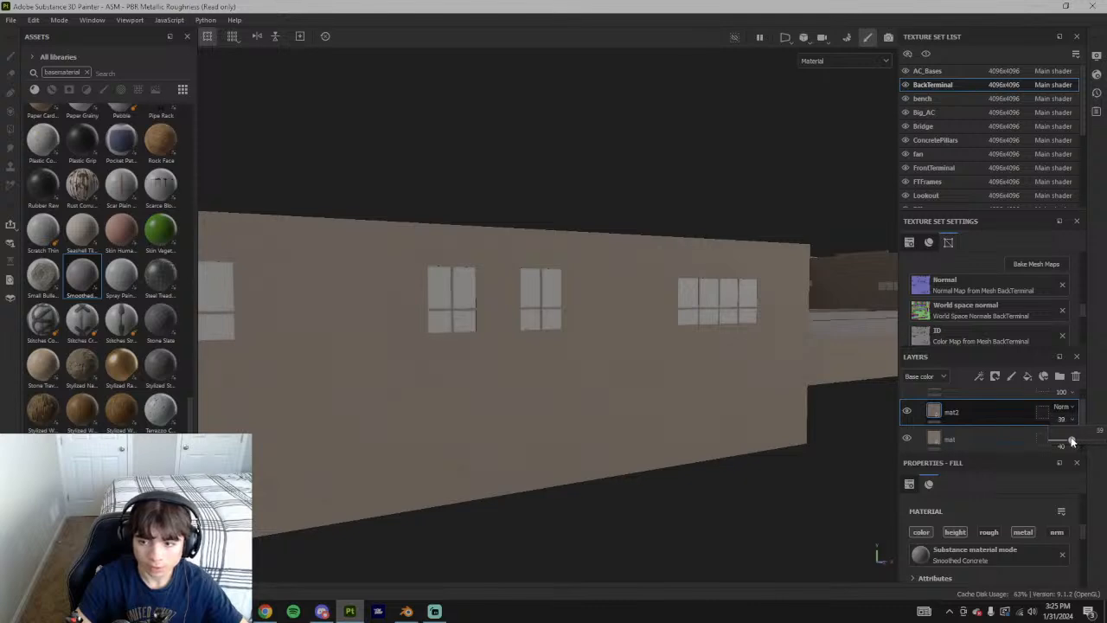
{"action": "left_click_drag", "start_coordinate": [1069, 442], "coordinate": [987, 442]}
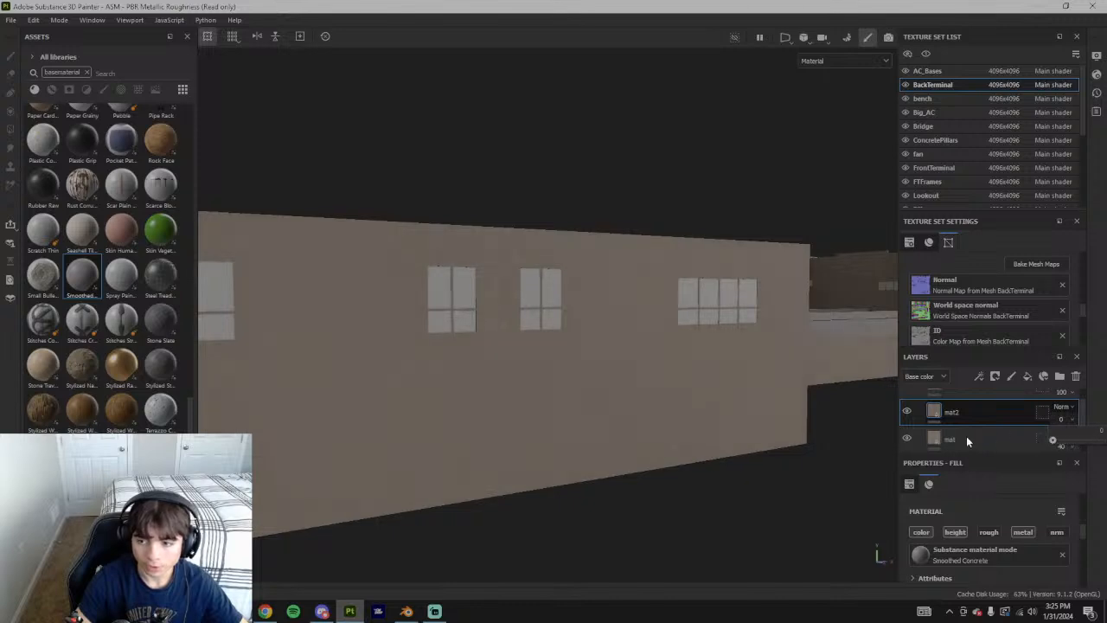
{"action": "scroll", "coordinate": [585, 435], "scroll_direction": "down", "scroll_amount": 4}
{"action": "left_click_drag", "start_coordinate": [585, 435], "coordinate": [567, 477], "text": "alt"}
{"action": "left_click", "coordinate": [1072, 419]}
{"action": "left_click_drag", "start_coordinate": [1054, 440], "coordinate": [935, 440]}
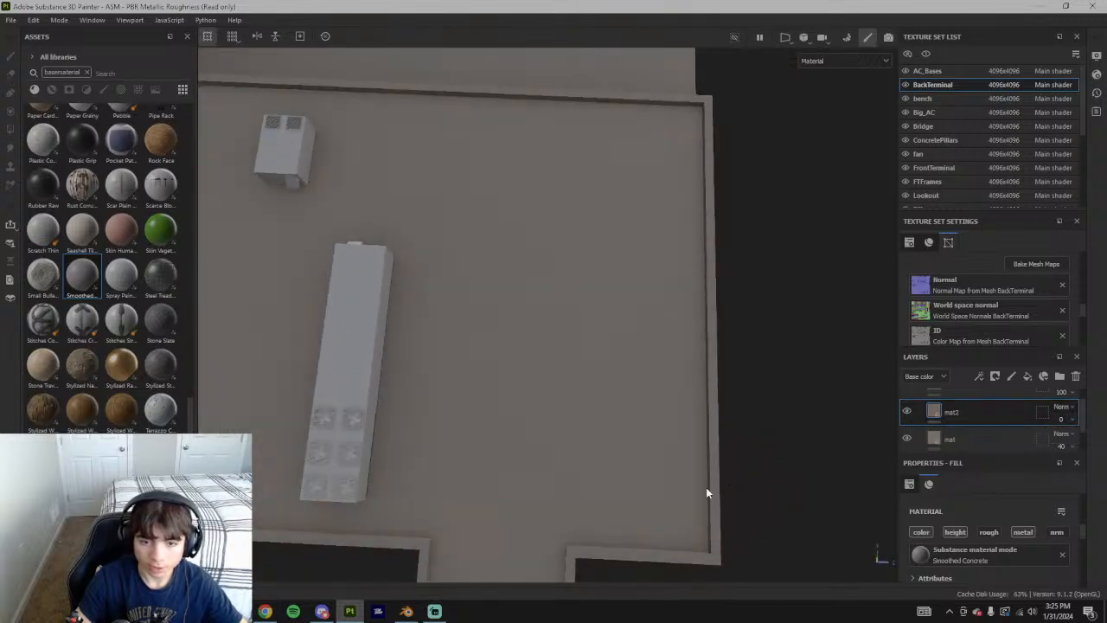
Set the mat2 layer's base color opacity to 10 and inspect the result along the windowed wall
{"action": "scroll", "coordinate": [713, 481], "scroll_direction": "down", "scroll_amount": 3}
{"action": "left_click_drag", "start_coordinate": [753, 487], "coordinate": [723, 459], "text": "alt"}
{"action": "scroll", "coordinate": [739, 467], "scroll_direction": "up", "scroll_amount": 3}
{"action": "left_click", "coordinate": [1073, 420]}
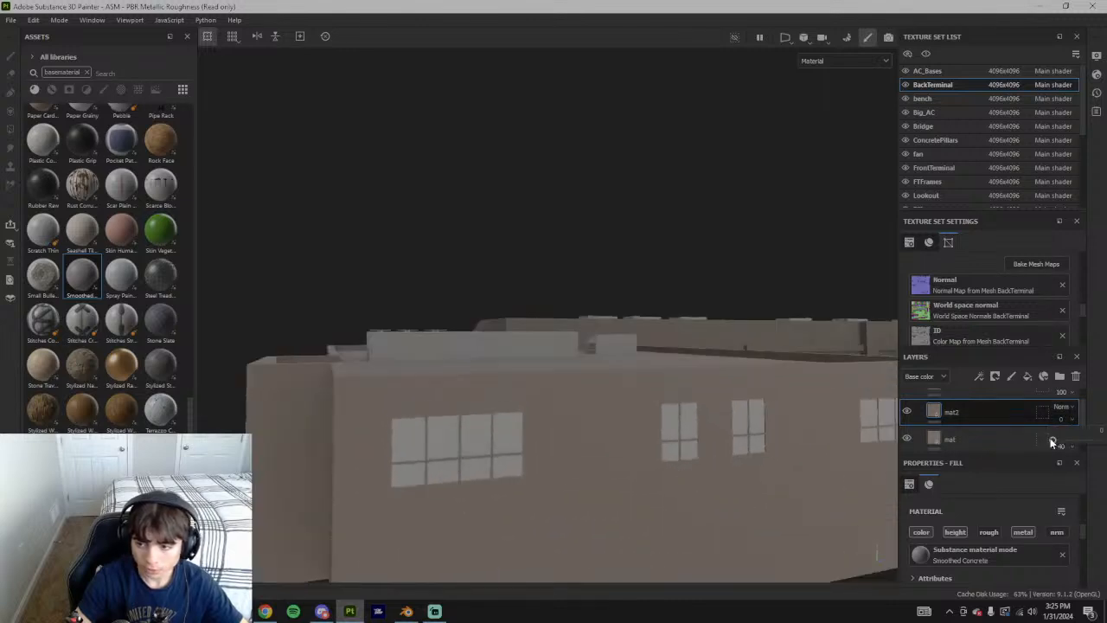
{"action": "left_click_drag", "start_coordinate": [346, 249], "coordinate": [487, 363], "text": "alt"}
{"action": "scroll", "coordinate": [539, 430], "scroll_direction": "down", "scroll_amount": 3}
{"action": "left_click_drag", "start_coordinate": [612, 388], "coordinate": [687, 364], "text": "alt"}
{"action": "scroll", "coordinate": [1003, 435], "scroll_direction": "up", "scroll_amount": 1}
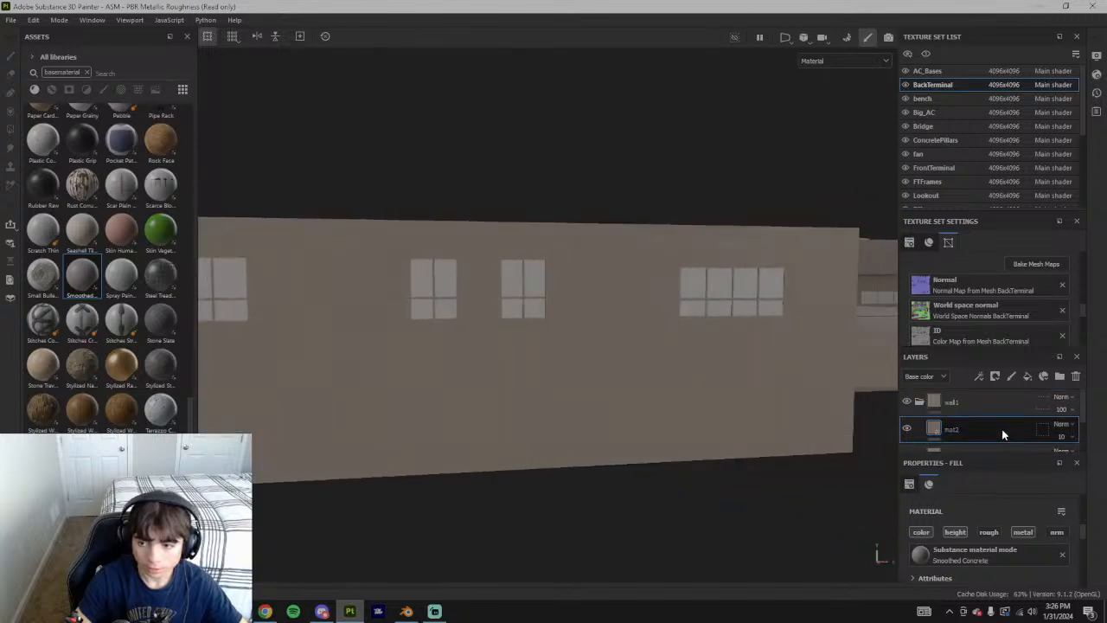
Check the layer stack in the Roughness channel, switch it to Height and set the mat2 layer's opacity to 17
{"action": "left_click", "coordinate": [921, 376]}
{"action": "left_click", "coordinate": [930, 415]}
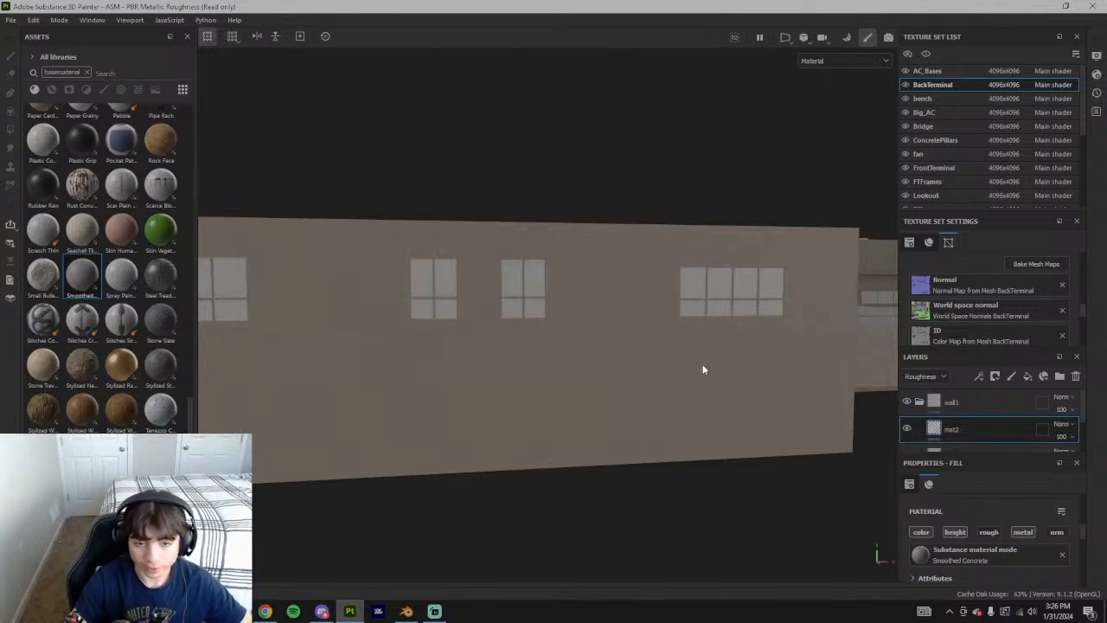
{"action": "left_click_drag", "start_coordinate": [729, 354], "coordinate": [584, 375], "text": "alt"}
{"action": "left_click_drag", "start_coordinate": [652, 445], "coordinate": [950, 452], "text": "alt"}
{"action": "left_click", "coordinate": [923, 376]}
{"action": "left_click", "coordinate": [927, 403]}
{"action": "left_click_drag", "start_coordinate": [1062, 436], "coordinate": [1064, 464]}
Try the Overlay blending mode on the mat2 layer's height channel and restore Linear dodge (Add)
{"action": "left_click", "coordinate": [1064, 425]}
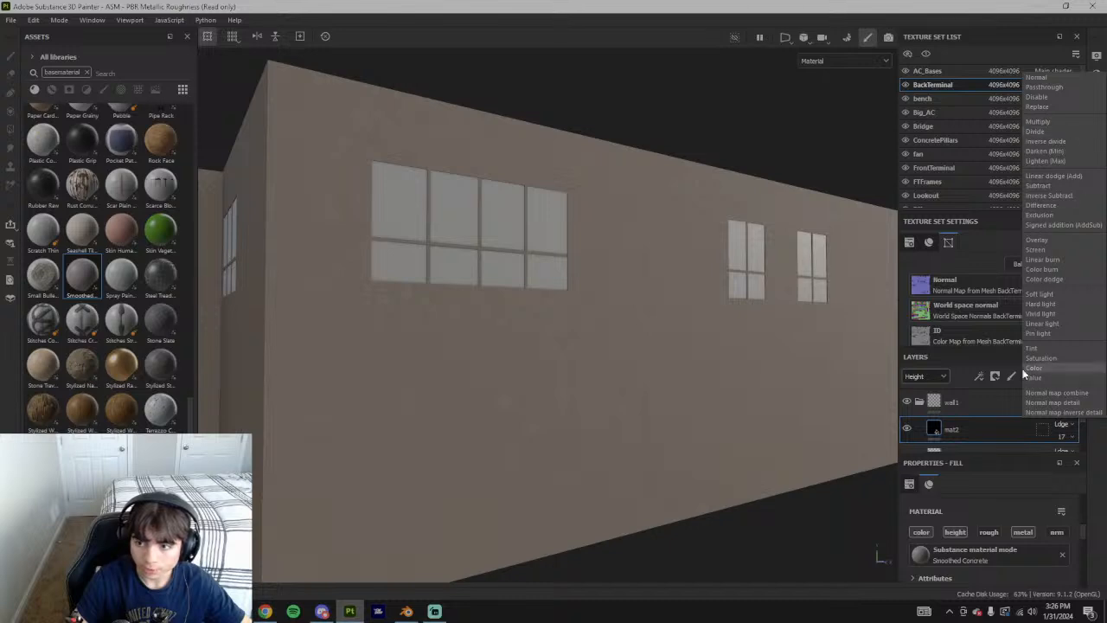
{"action": "left_click", "coordinate": [1062, 238]}
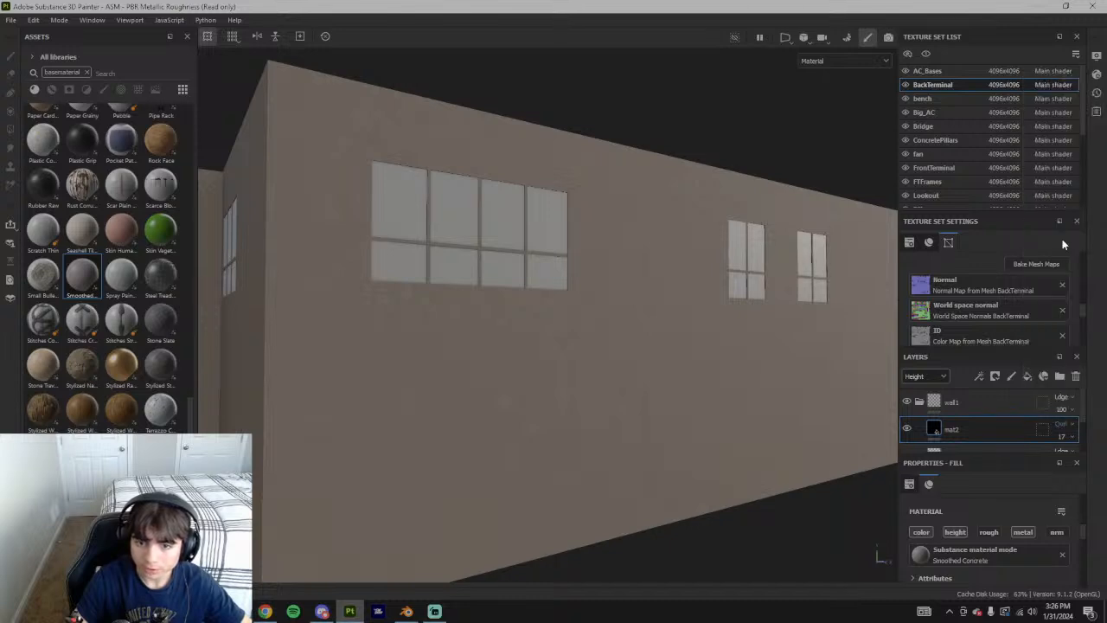
{"action": "left_click", "coordinate": [1069, 424]}
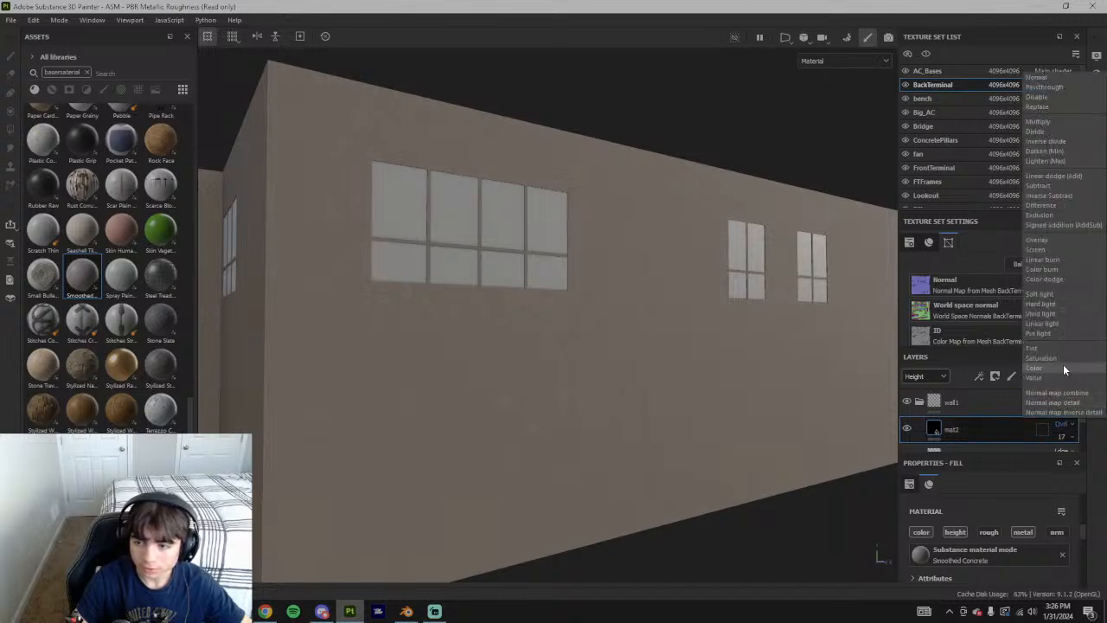
{"action": "left_click", "coordinate": [1058, 240]}
{"action": "left_click", "coordinate": [1064, 429]}
{"action": "left_click", "coordinate": [1067, 177]}
{"action": "left_click", "coordinate": [1064, 425]}
{"action": "left_click", "coordinate": [1065, 424]}
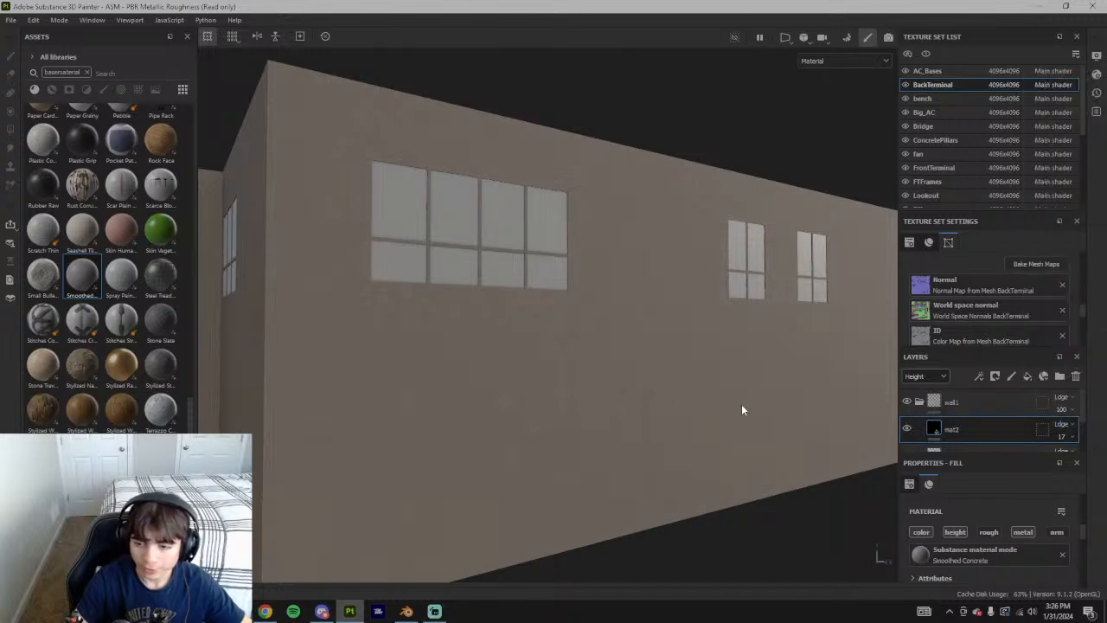
Switch the layer stack back to the Base color channel and view the building's outer walls
{"action": "left_click_drag", "start_coordinate": [830, 432], "coordinate": [608, 330], "text": "alt"}
{"action": "left_click", "coordinate": [910, 377]}
{"action": "left_click", "coordinate": [922, 391]}
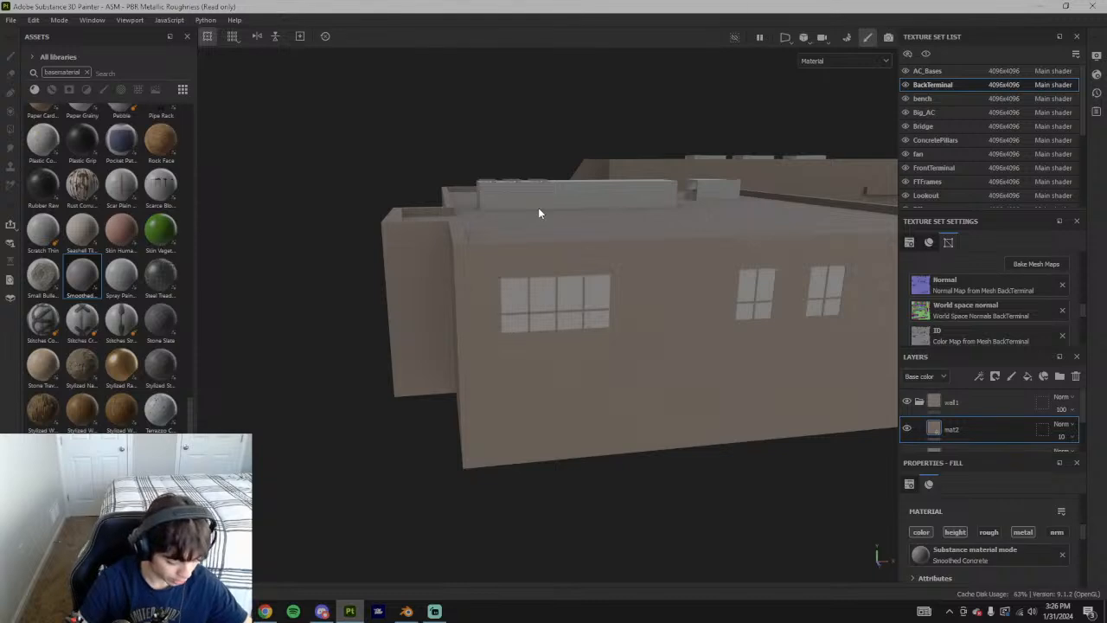
Remove the basematerial filter from the asset library and search for "concret", limiting the results to materials
{"action": "left_click", "coordinate": [88, 70]}
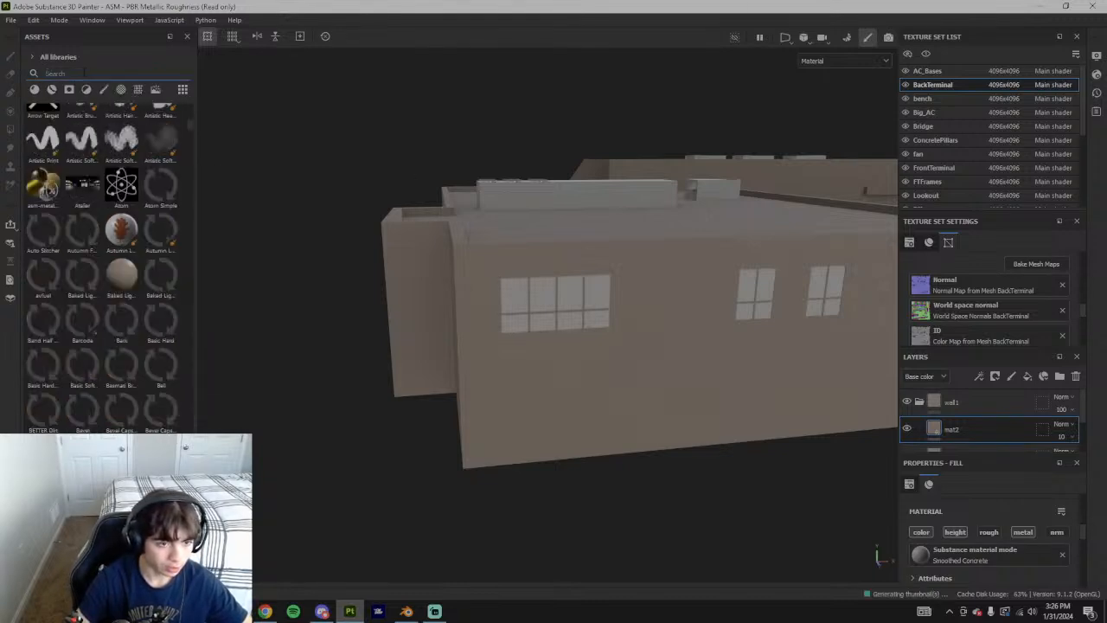
{"action": "type", "text": "con"}
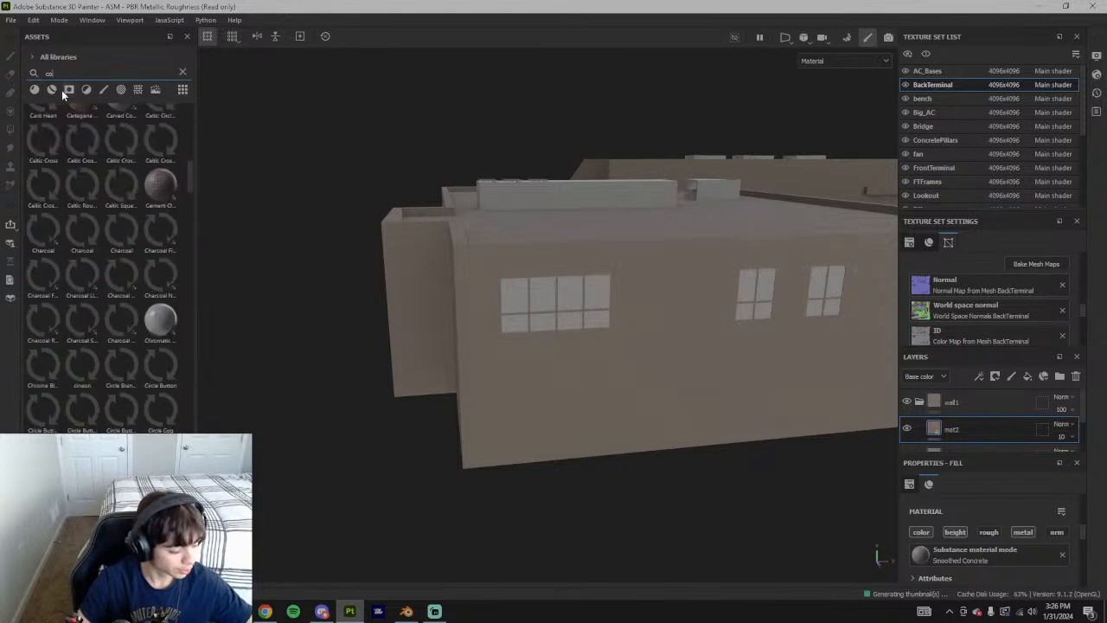
{"action": "type", "text": "cre"}
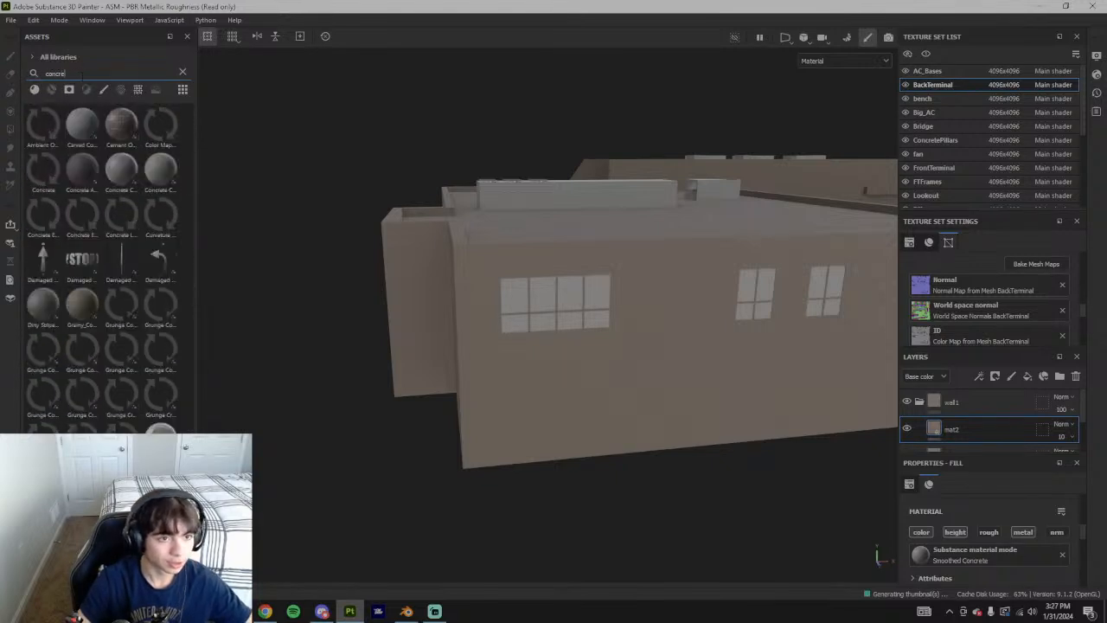
{"action": "type", "text": "t"}
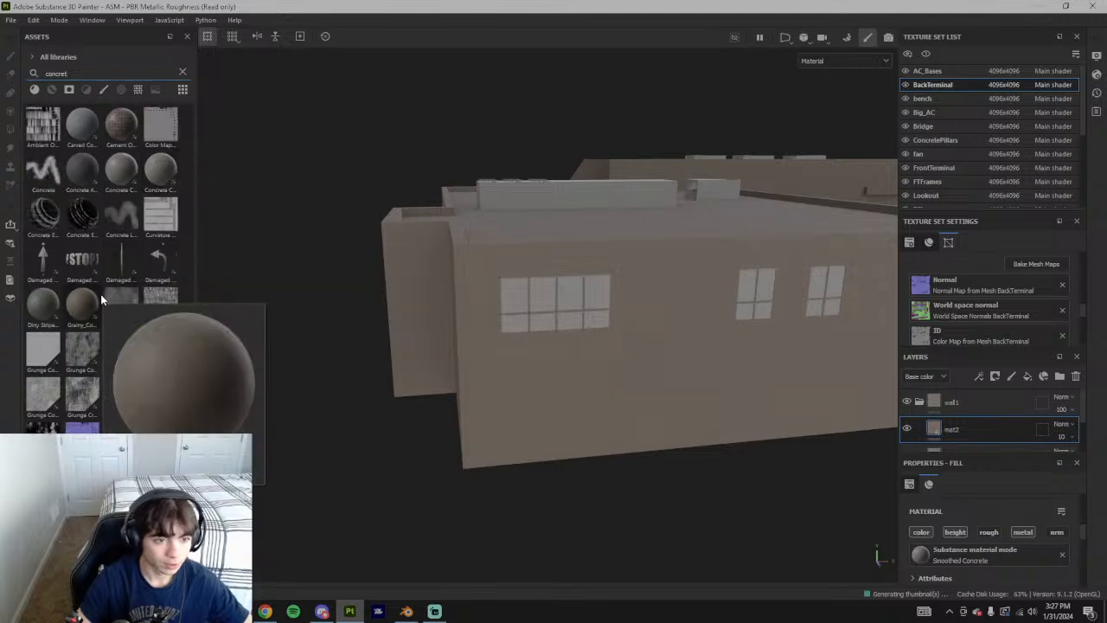
{"action": "left_click", "coordinate": [35, 89]}
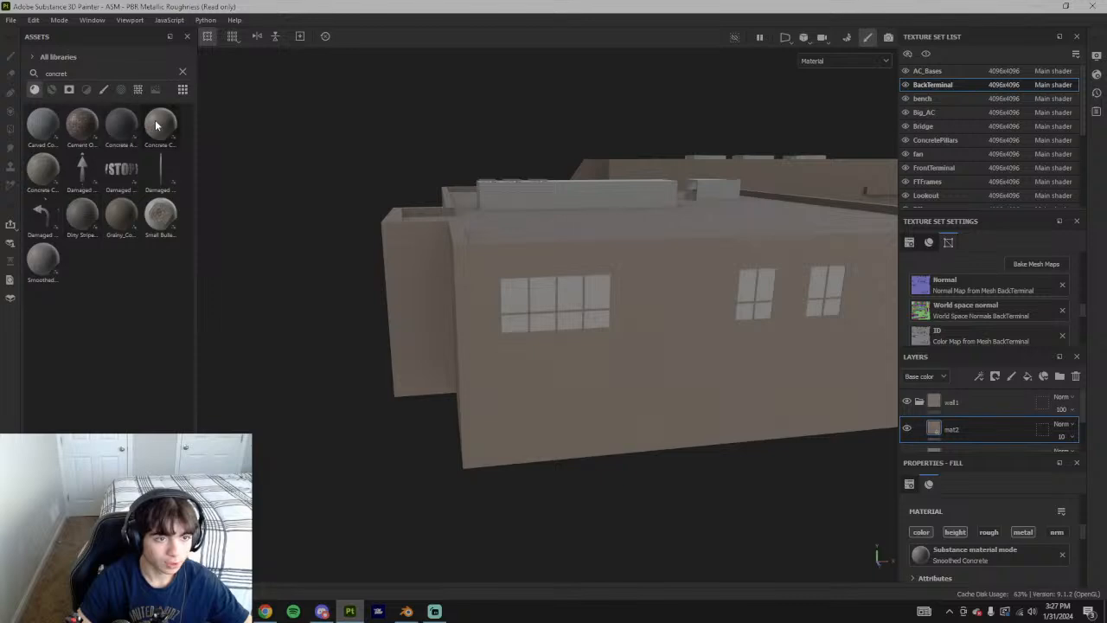
Preview the concrete materials and add Concrete Coarse as a layer above mat2 inside the wall1 folder
{"action": "mouse_move", "coordinate": [173, 117]}
{"action": "mouse_move", "coordinate": [112, 125]}
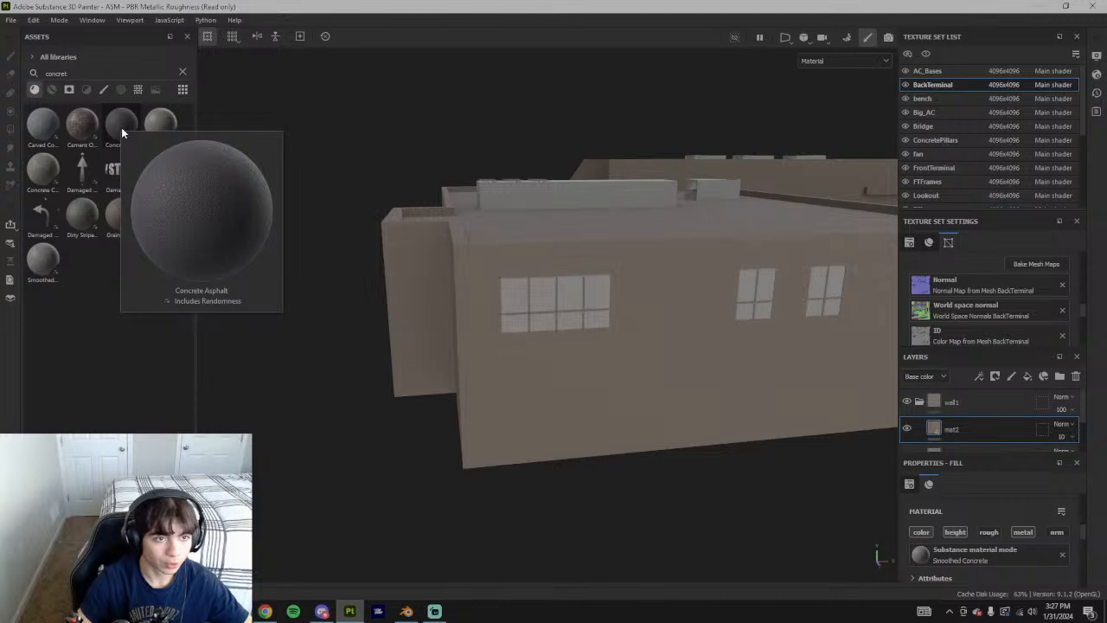
{"action": "mouse_move", "coordinate": [47, 130]}
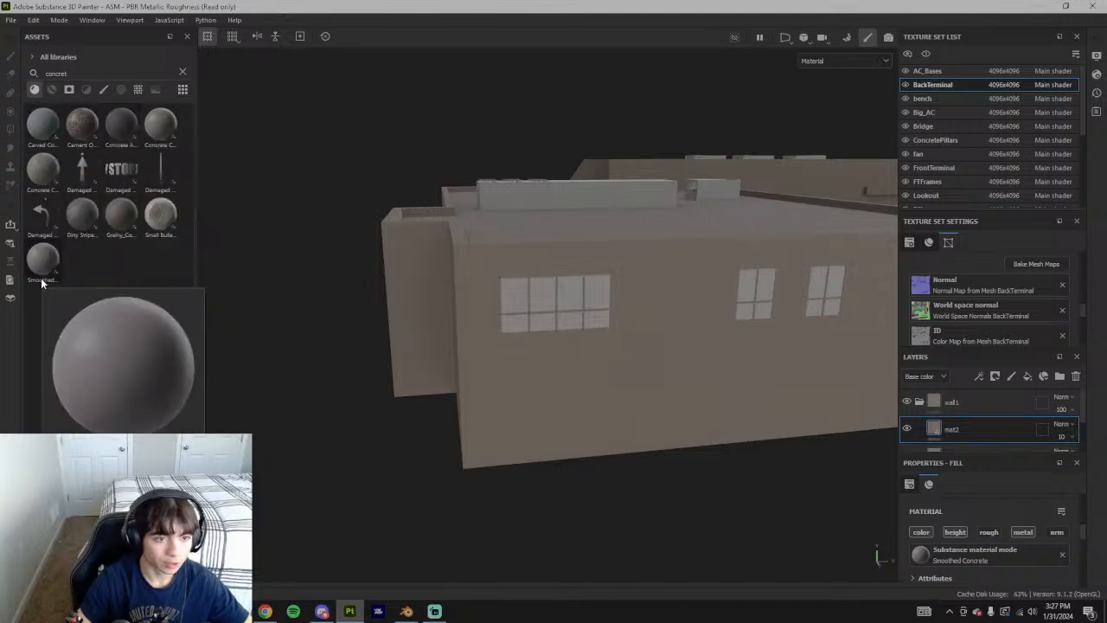
{"action": "mouse_move", "coordinate": [72, 228]}
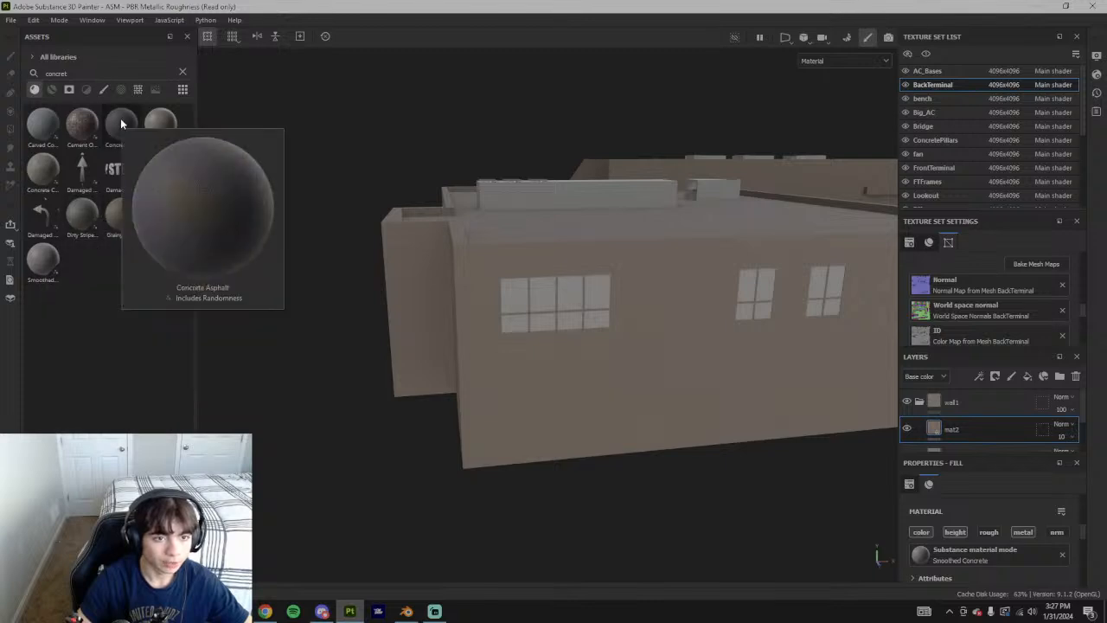
{"action": "mouse_move", "coordinate": [36, 270]}
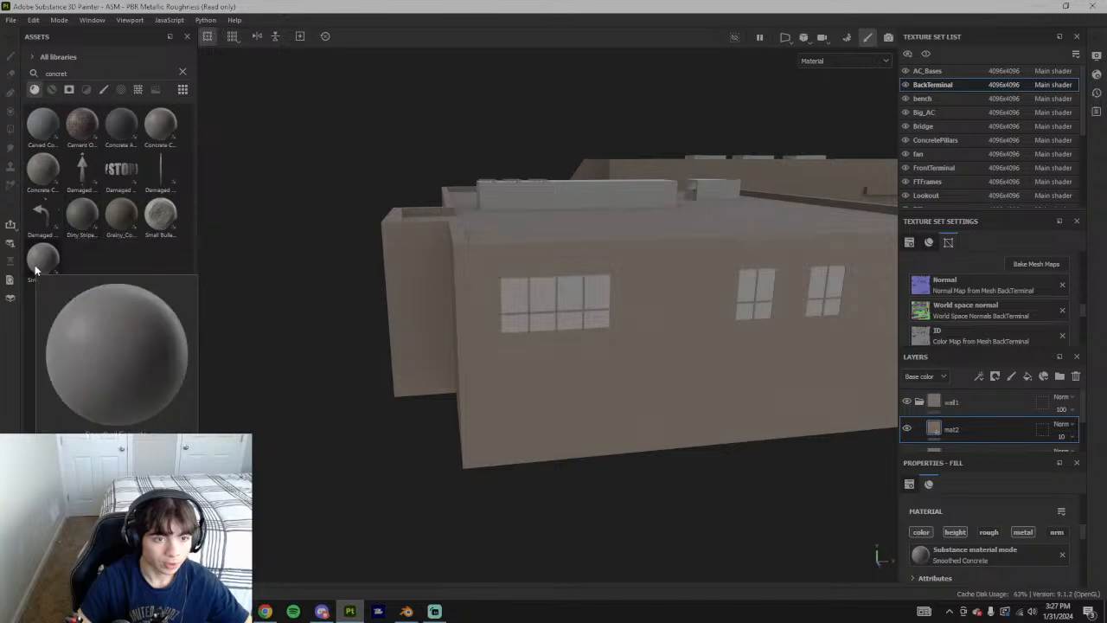
{"action": "mouse_move", "coordinate": [40, 157]}
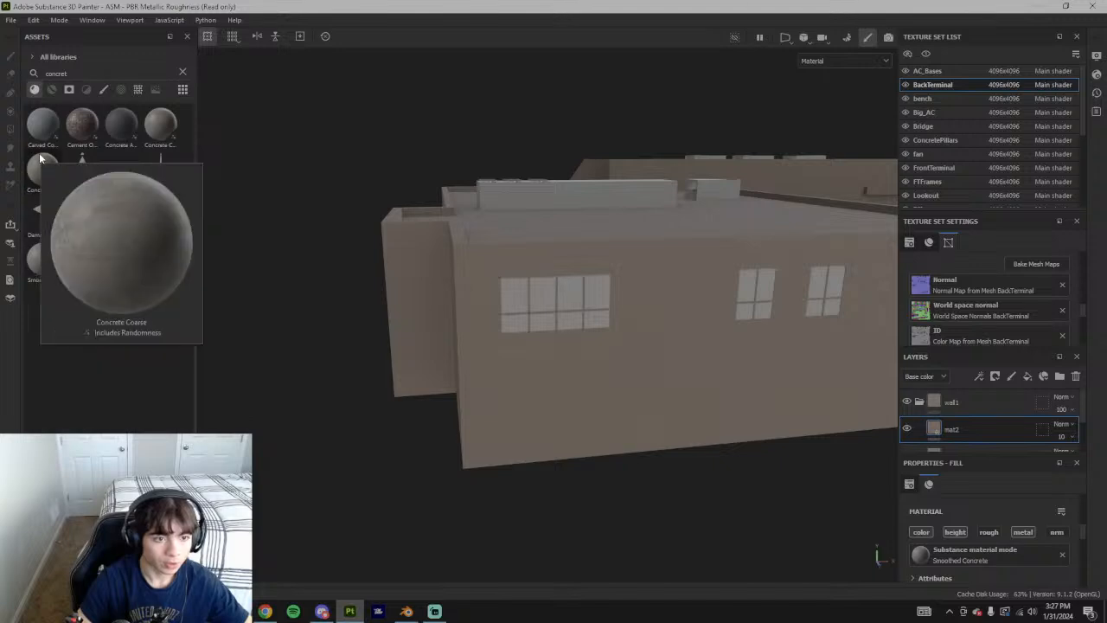
{"action": "left_click_drag", "start_coordinate": [40, 157], "coordinate": [1002, 420]}
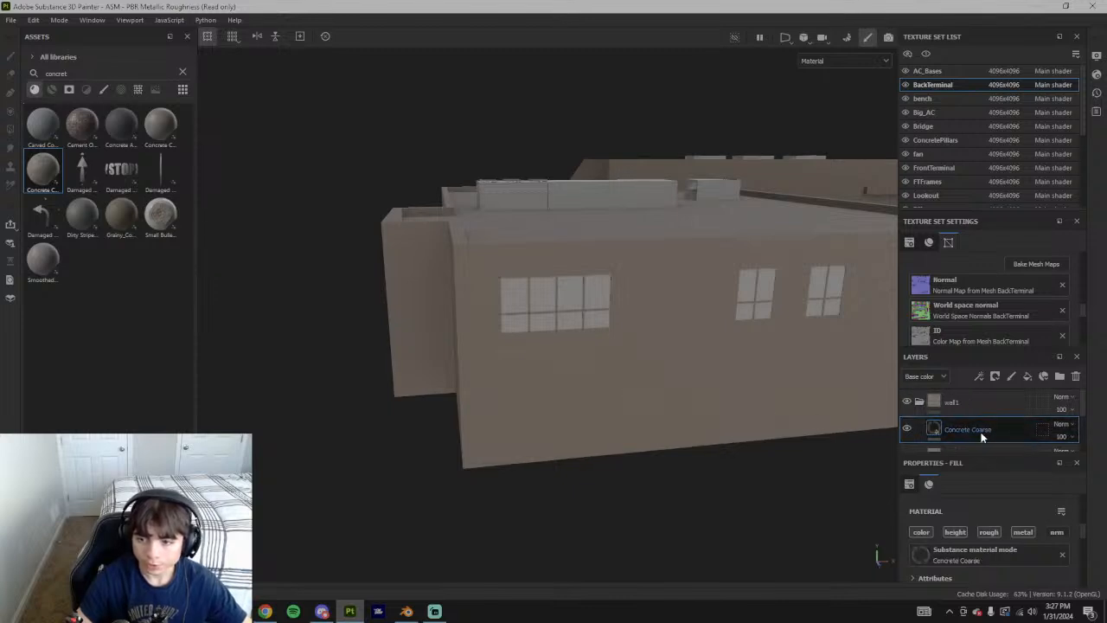
Rename the new Concrete Coarse layer to mat3
{"action": "double_click", "coordinate": [981, 430]}
{"action": "type", "text": "mat"}
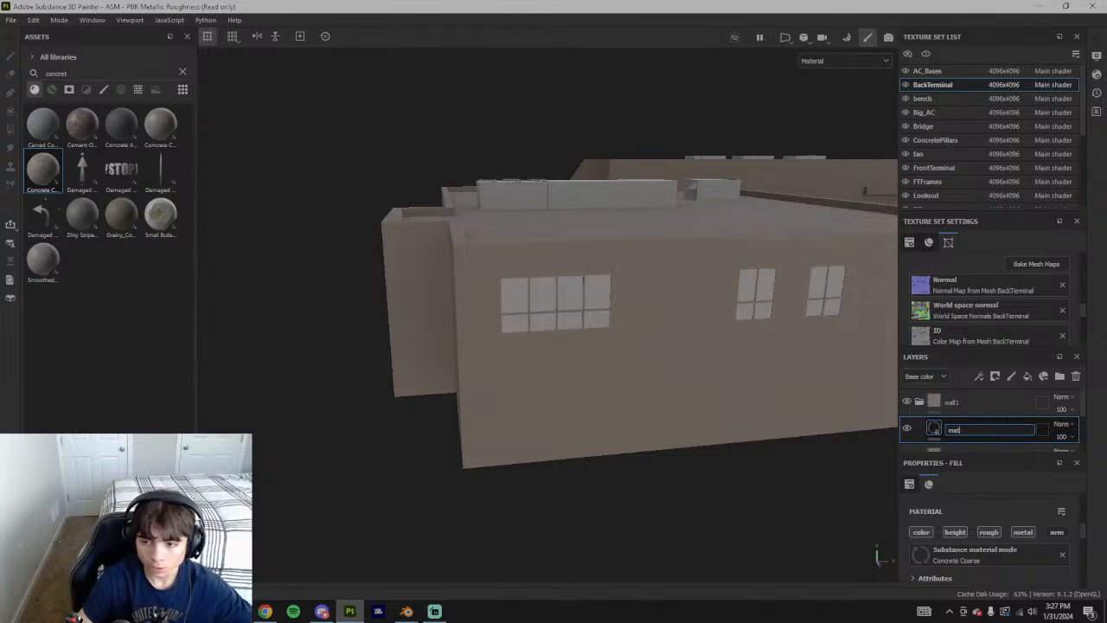
{"action": "type", "text": "4"}
{"action": "key", "text": "BackSpace"}
{"action": "type", "text": "3"}
{"action": "key", "text": "Return"}
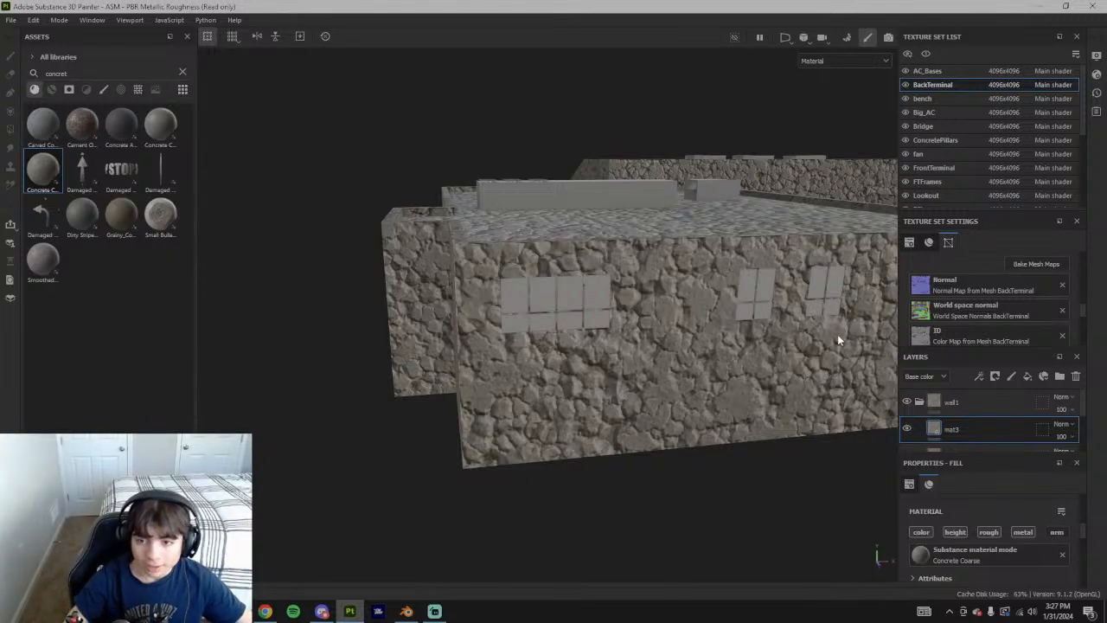
Set the tiling of the mat3 layer to 32 to shrink its rock pattern on the walls
{"action": "left_click_drag", "start_coordinate": [598, 315], "coordinate": [745, 361], "text": "alt"}
{"action": "left_click_drag", "start_coordinate": [706, 259], "coordinate": [883, 267], "text": "alt"}
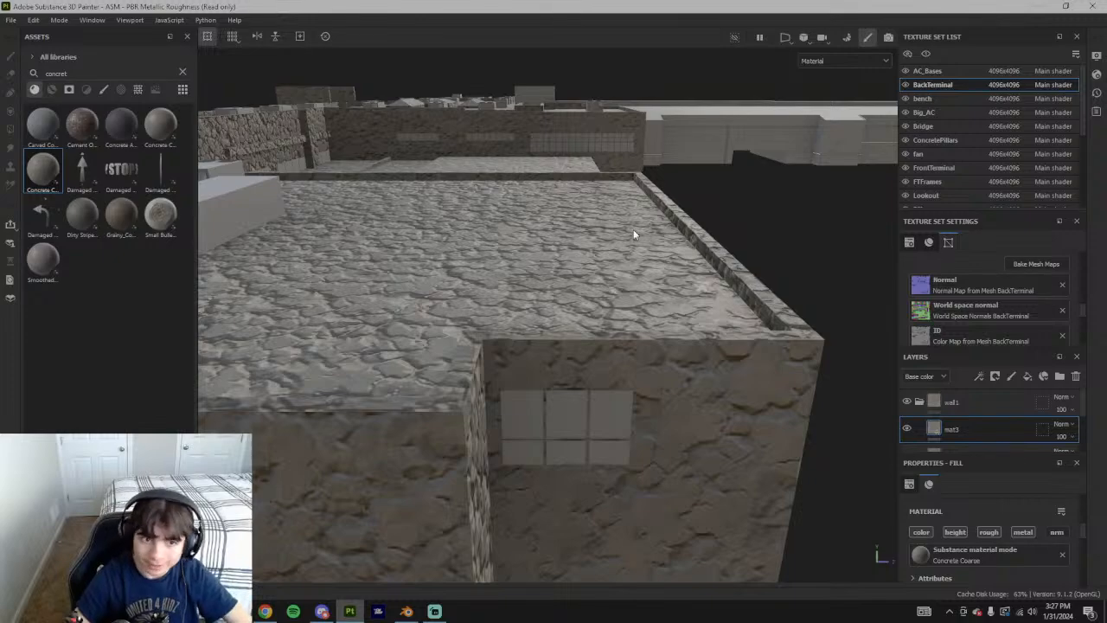
{"action": "mouse_move", "coordinate": [824, 317]}
{"action": "left_mouse_down", "text": "alt"}
{"action": "mouse_move", "coordinate": [639, 302]}
{"action": "mouse_move", "coordinate": [821, 338]}
{"action": "left_mouse_up", "text": "alt"}
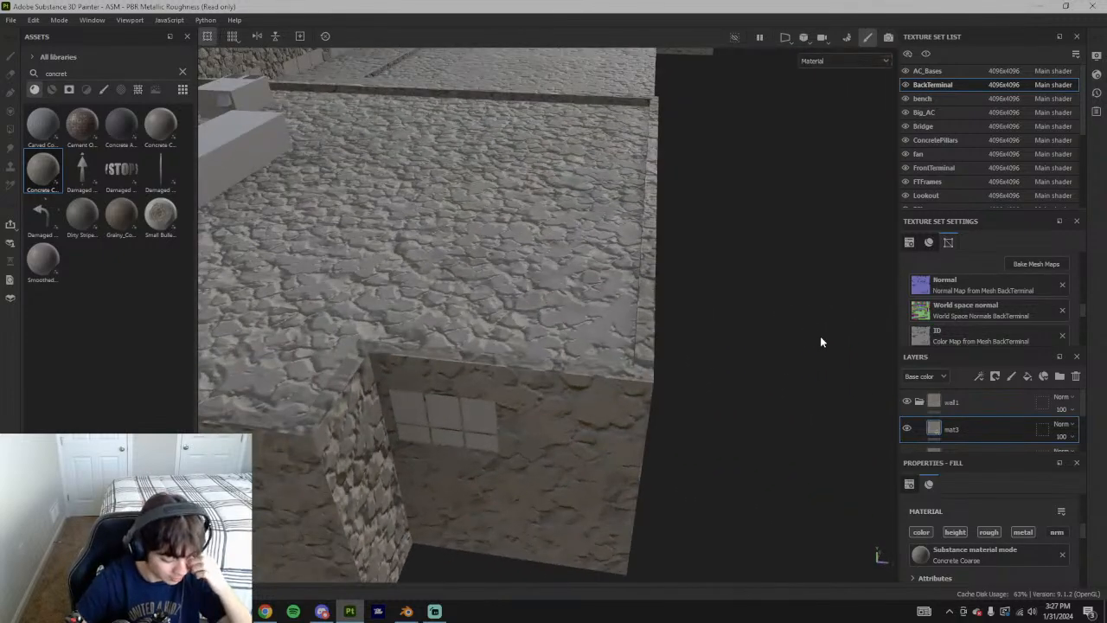
{"action": "left_click_drag", "start_coordinate": [821, 342], "coordinate": [765, 357], "text": "alt"}
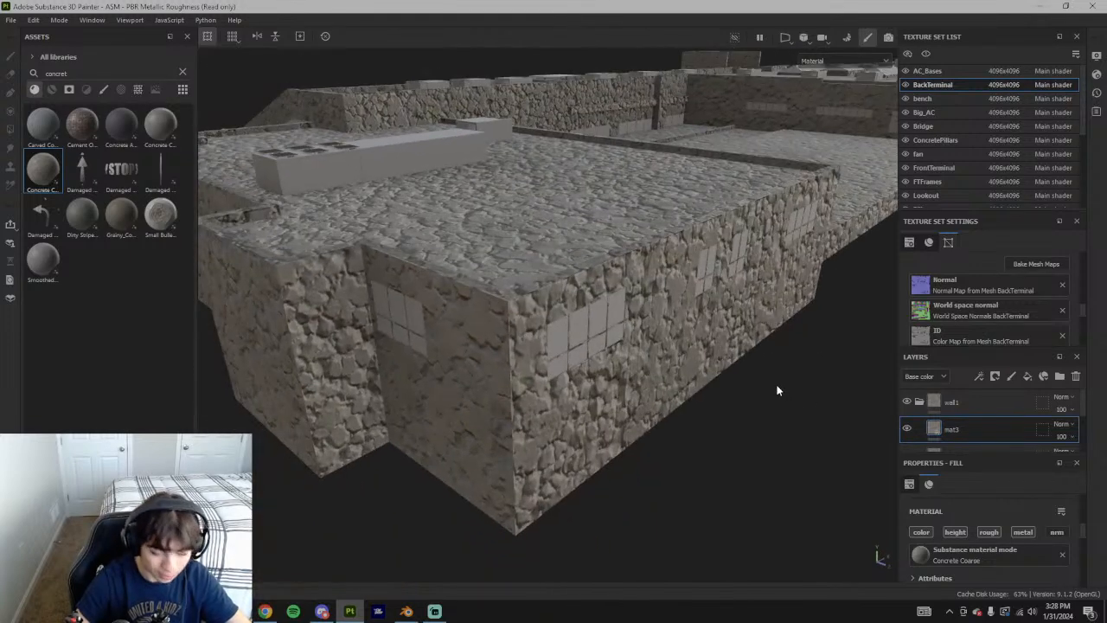
{"action": "left_click_drag", "start_coordinate": [784, 391], "coordinate": [848, 381], "text": "alt"}
{"action": "scroll", "coordinate": [979, 549], "scroll_direction": "down", "scroll_amount": 2}
{"action": "scroll", "coordinate": [981, 555], "scroll_direction": "down", "scroll_amount": 2}
{"action": "scroll", "coordinate": [1012, 541], "scroll_direction": "down", "scroll_amount": 3}
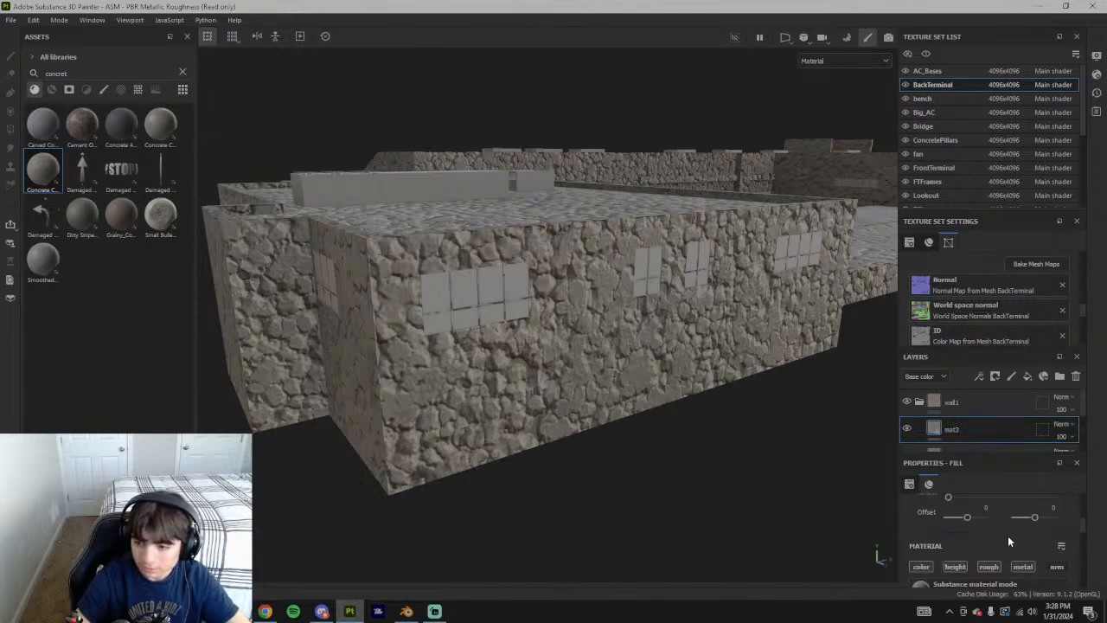
{"action": "left_click_drag", "start_coordinate": [975, 545], "coordinate": [993, 547]}
{"action": "left_click_drag", "start_coordinate": [658, 346], "coordinate": [752, 351], "text": "alt"}
{"action": "scroll", "coordinate": [1013, 533], "scroll_direction": "up", "scroll_amount": 3}
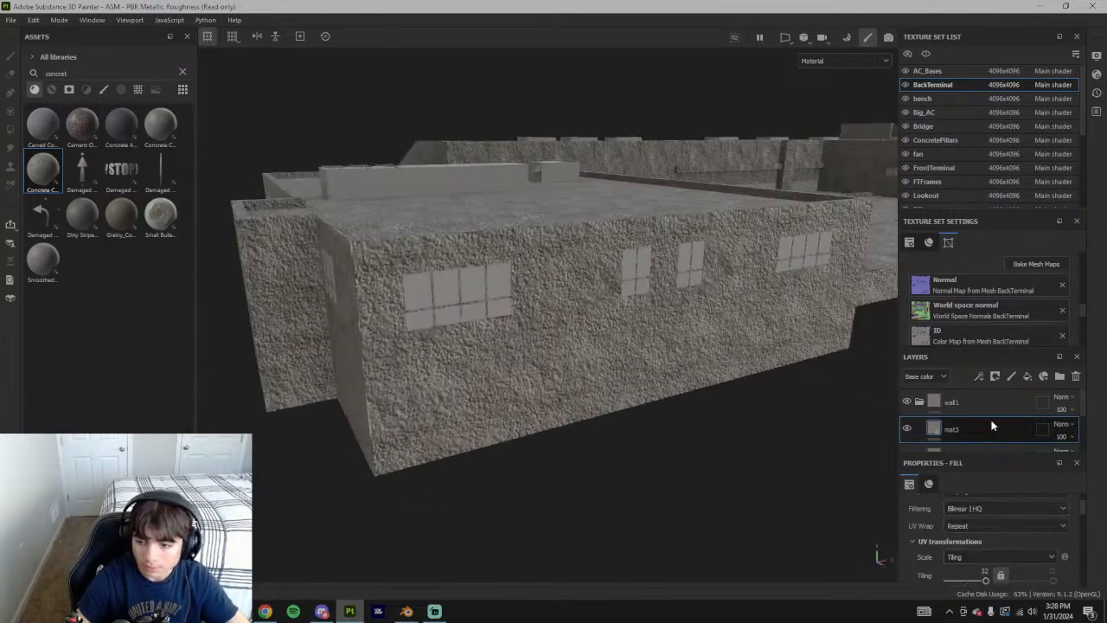
Lower the mat3 layer's opacity in the Normal channel and return the layer stack to the Base color channel
{"action": "left_click", "coordinate": [931, 378]}
{"action": "left_click", "coordinate": [932, 438]}
{"action": "left_click", "coordinate": [1067, 438]}
{"action": "left_click_drag", "start_coordinate": [1101, 458], "coordinate": [1061, 460]}
{"action": "left_click", "coordinate": [925, 377]}
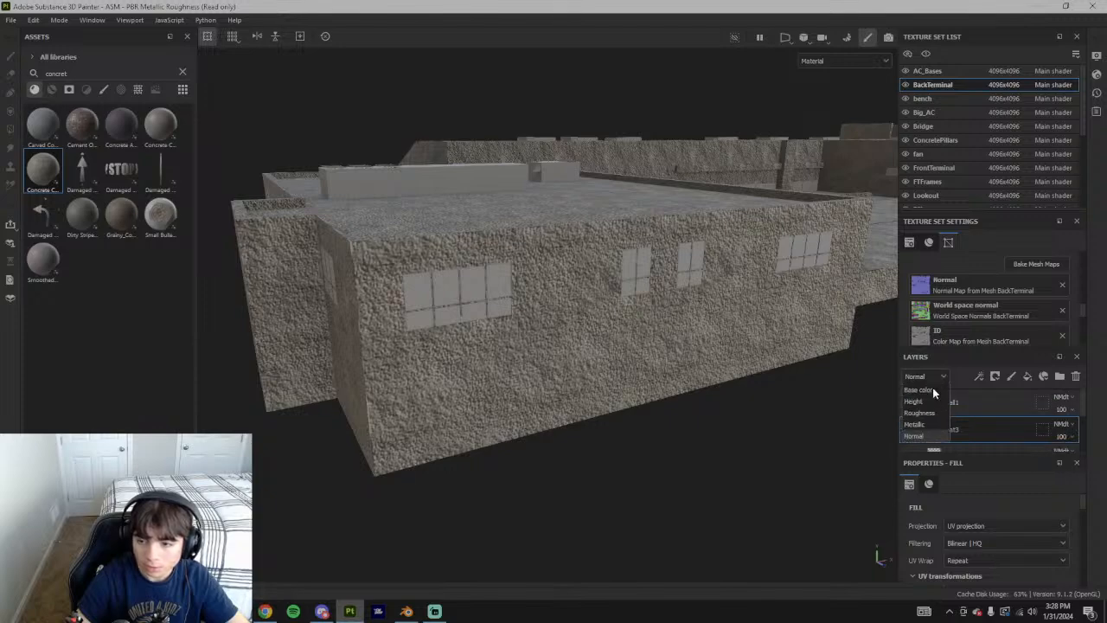
{"action": "left_click", "coordinate": [931, 401]}
{"action": "scroll", "coordinate": [973, 540], "scroll_direction": "down", "scroll_amount": 4}
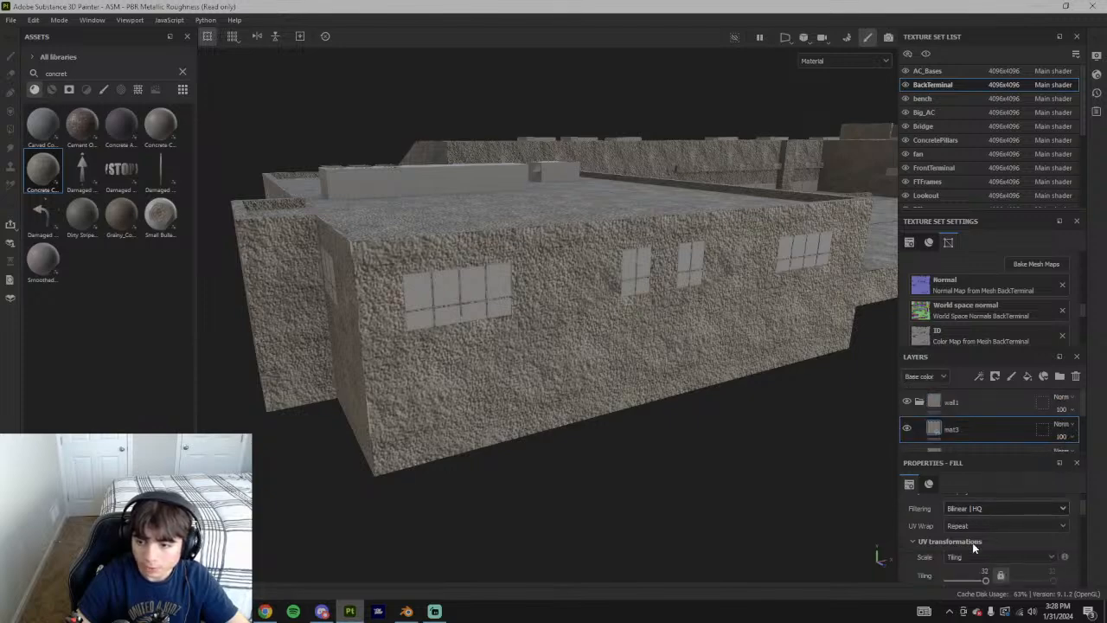
Disable the color channel in the mat3 layer's Concrete Coarse material
{"action": "scroll", "coordinate": [974, 538], "scroll_direction": "up", "scroll_amount": 4}
{"action": "left_click_drag", "start_coordinate": [683, 424], "coordinate": [692, 381], "text": "alt"}
{"action": "scroll", "coordinate": [943, 432], "scroll_direction": "down", "scroll_amount": 1}
{"action": "scroll", "coordinate": [1011, 535], "scroll_direction": "down", "scroll_amount": 8}
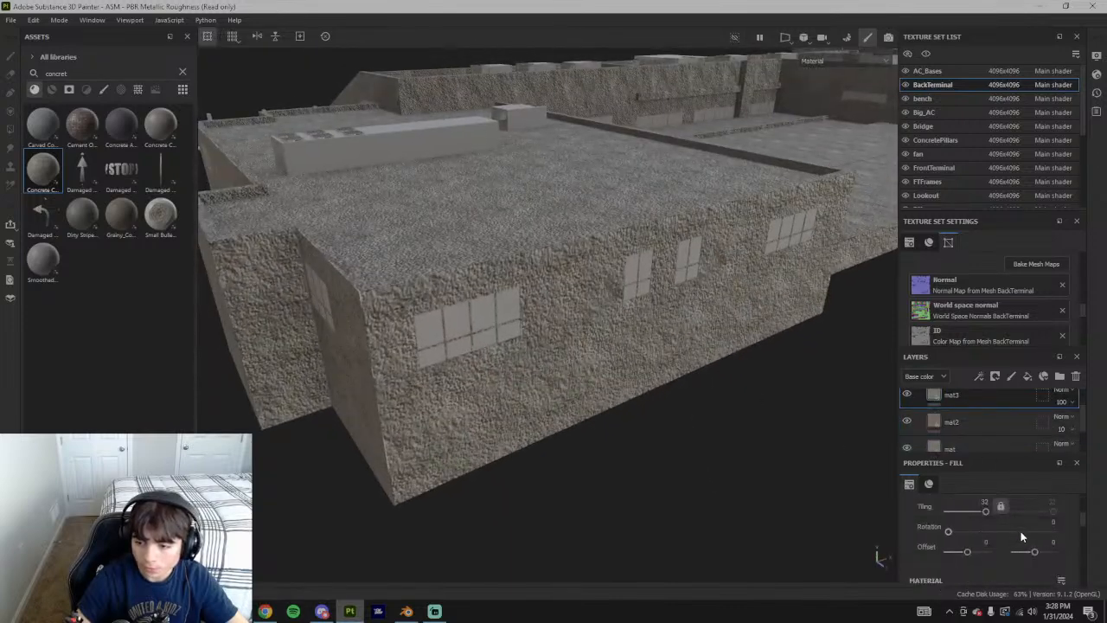
{"action": "left_click", "coordinate": [934, 422]}
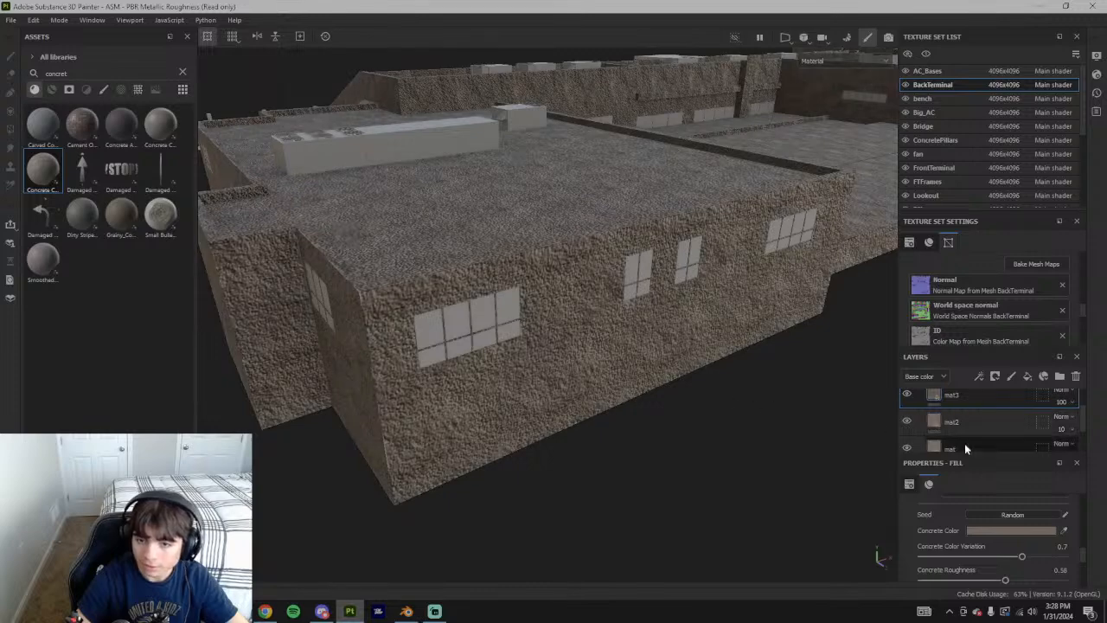
{"action": "scroll", "coordinate": [1000, 516], "scroll_direction": "up", "scroll_amount": 6}
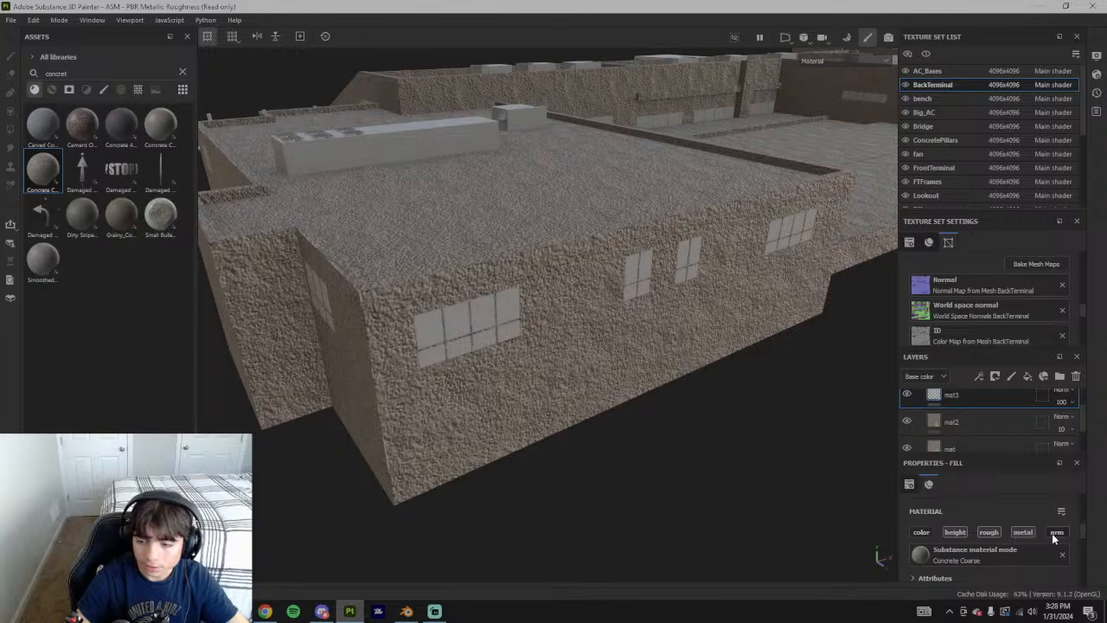
Switch the layer stack to the Height channel and set the mat3 layer's opacity to 12
{"action": "left_click", "coordinate": [967, 531]}
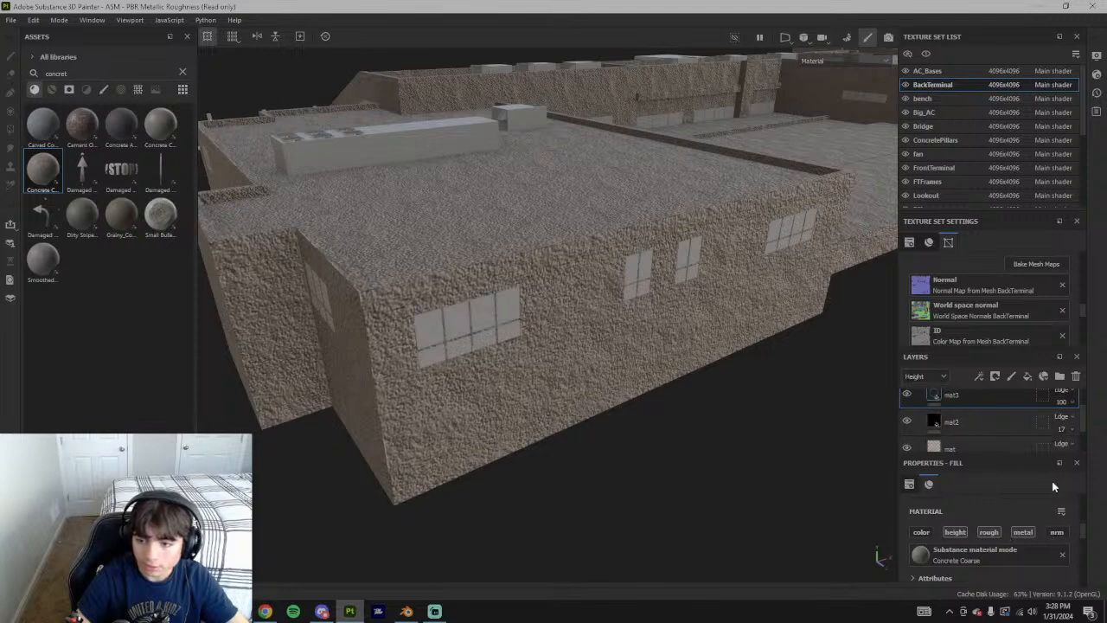
{"action": "left_click", "coordinate": [1066, 403]}
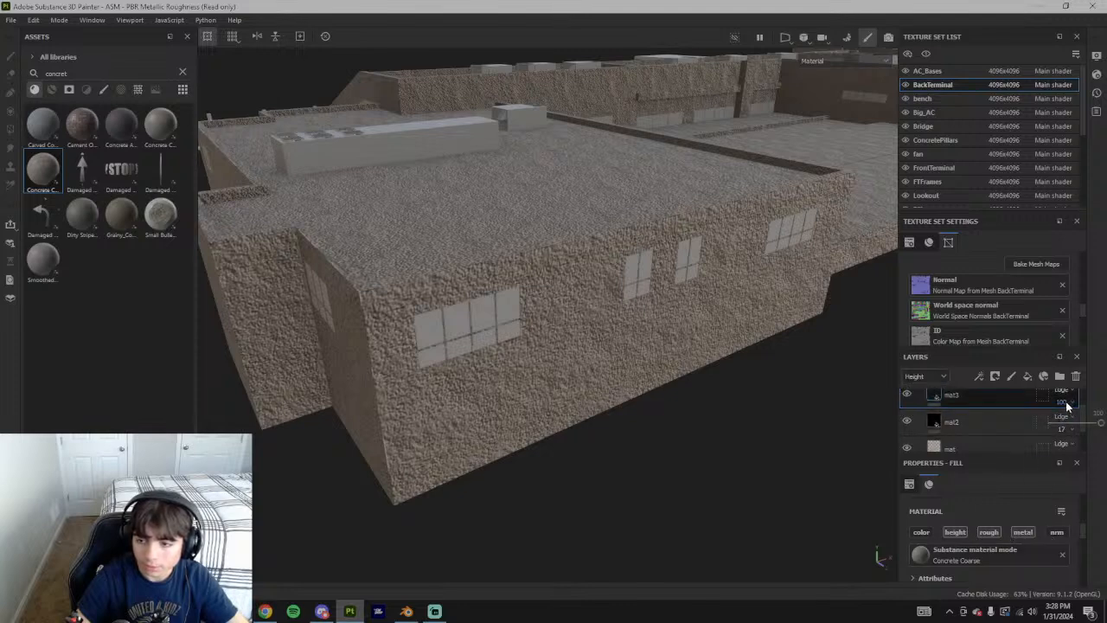
{"action": "left_click_drag", "start_coordinate": [1095, 423], "coordinate": [1060, 423]}
Set the tiling of the mat3 layer to 64 and view the walls from a low angle
{"action": "scroll", "coordinate": [998, 539], "scroll_direction": "down", "scroll_amount": 5}
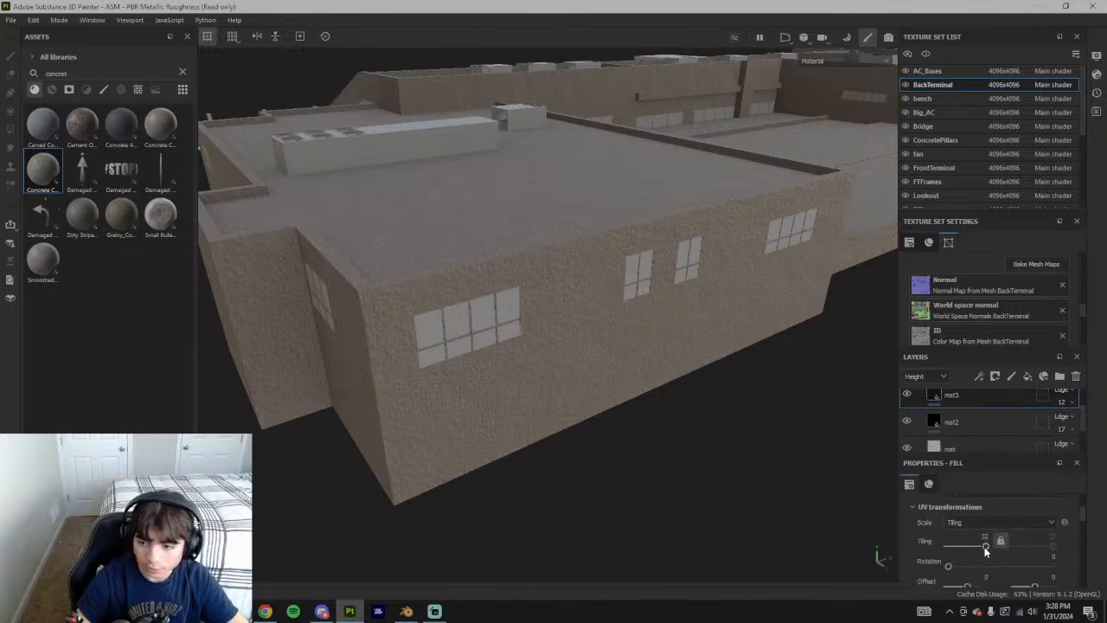
{"action": "left_click", "coordinate": [987, 536]}
{"action": "type", "text": "64"}
{"action": "key", "text": "Return"}
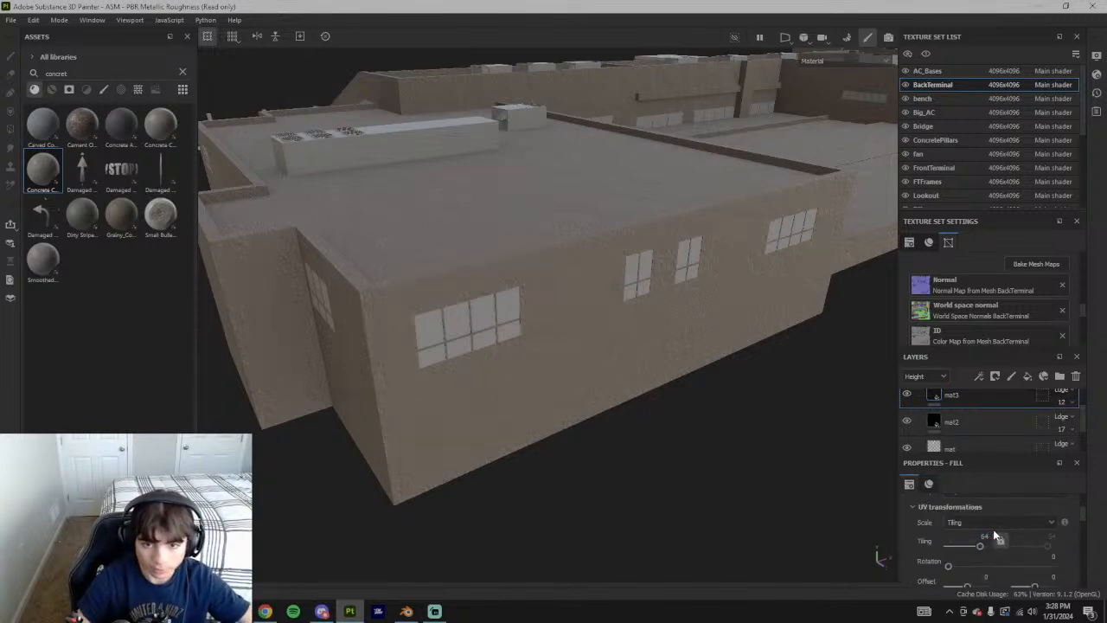
{"action": "left_click_drag", "start_coordinate": [745, 467], "coordinate": [804, 396], "text": "alt"}
Disable the roughness channel of mat3 and toggle its height channel off and on to compare the wall relief
{"action": "scroll", "coordinate": [986, 534], "scroll_direction": "down", "scroll_amount": 2}
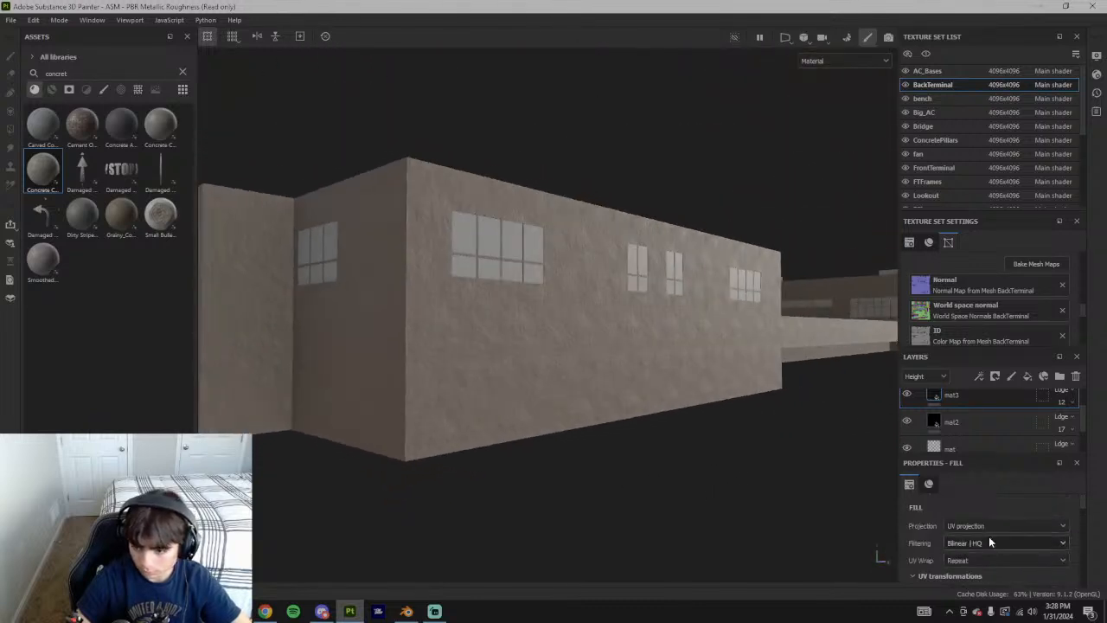
{"action": "scroll", "coordinate": [1006, 556], "scroll_direction": "down", "scroll_amount": 1}
{"action": "scroll", "coordinate": [1006, 554], "scroll_direction": "down", "scroll_amount": 1}
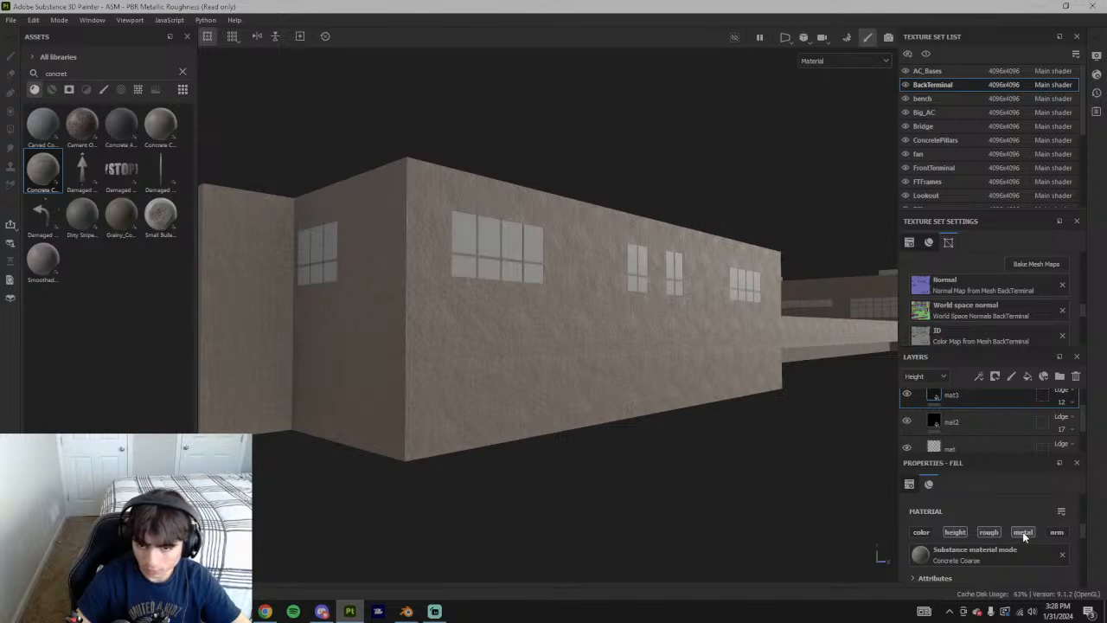
{"action": "left_click", "coordinate": [997, 533]}
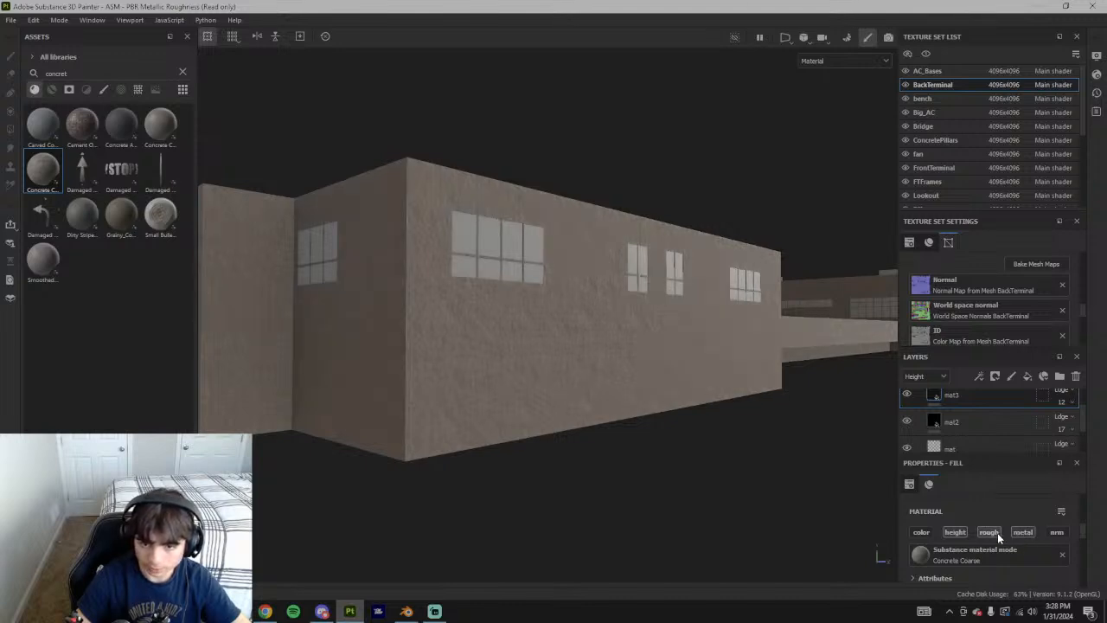
{"action": "mouse_move", "coordinate": [613, 416]}
{"action": "left_mouse_down", "text": "alt"}
{"action": "mouse_move", "coordinate": [611, 384]}
{"action": "mouse_move", "coordinate": [660, 383]}
{"action": "mouse_move", "coordinate": [492, 392]}
{"action": "mouse_move", "coordinate": [450, 433]}
{"action": "left_mouse_up", "text": "alt"}
{"action": "left_click", "coordinate": [957, 532]}
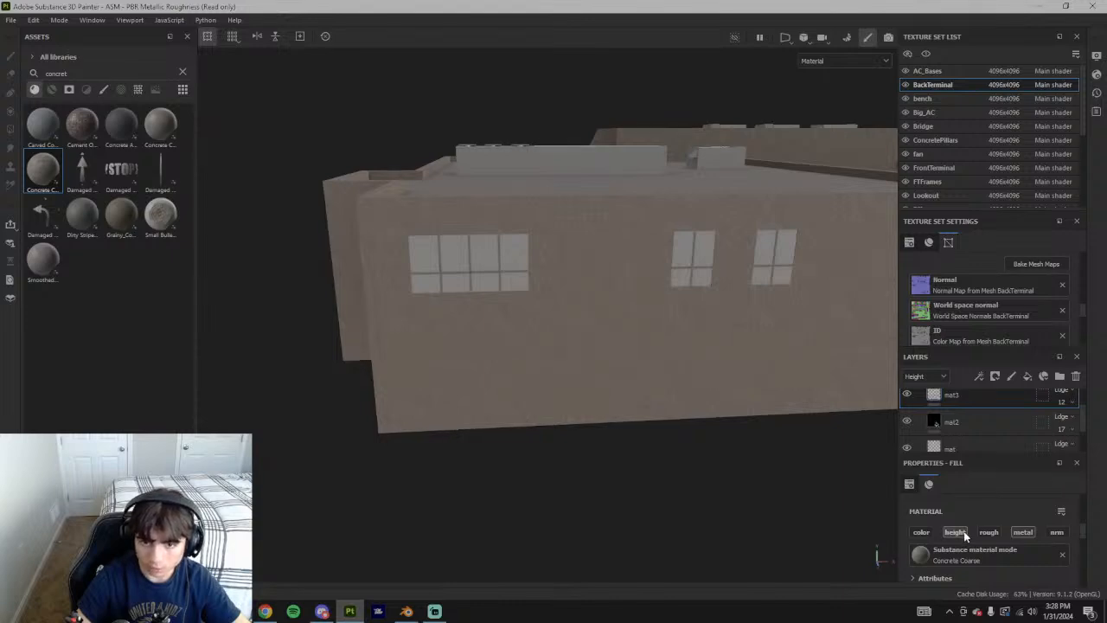
{"action": "left_click_drag", "start_coordinate": [577, 298], "coordinate": [647, 350], "text": "alt"}
Reduce the tiling of the mat3 layer so its bumps appear much larger on the walls
{"action": "scroll", "coordinate": [987, 551], "scroll_direction": "up", "scroll_amount": 3}
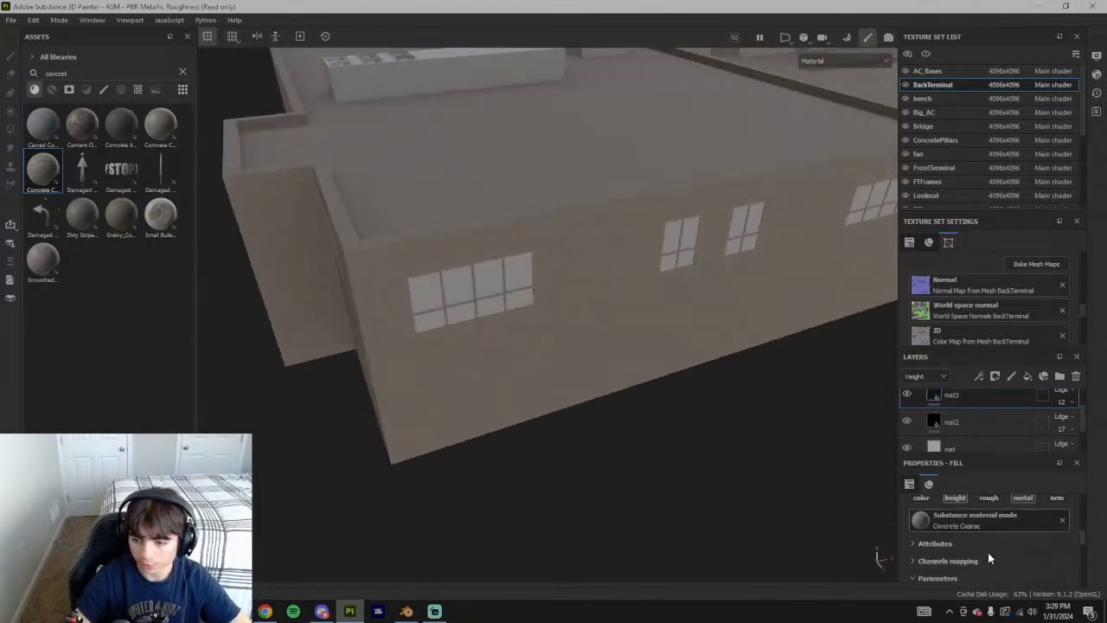
{"action": "left_click_drag", "start_coordinate": [980, 511], "coordinate": [968, 512]}
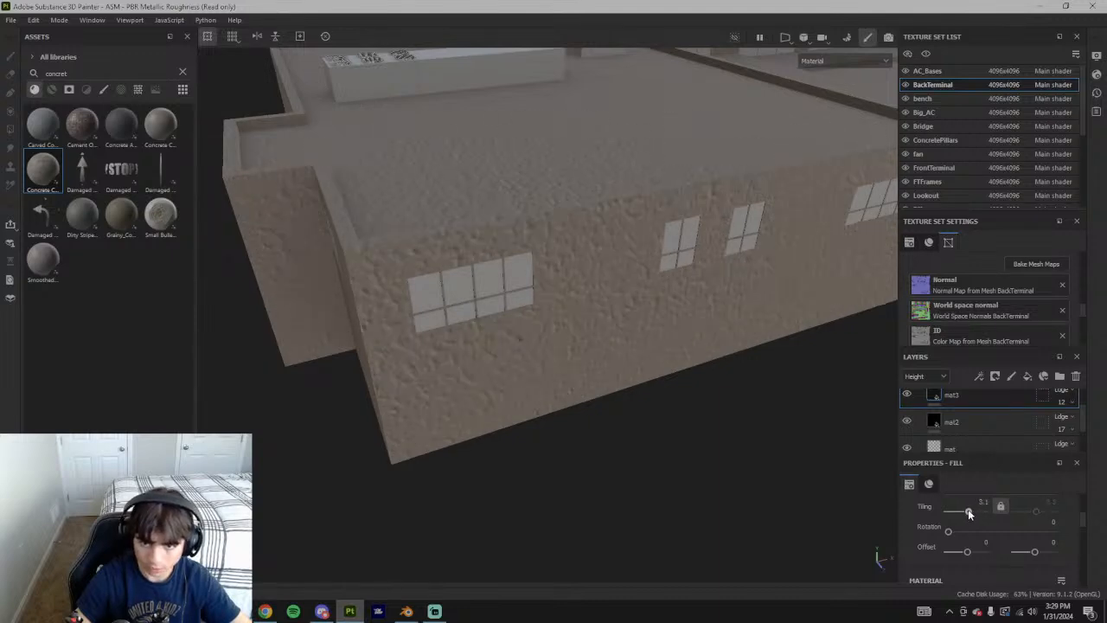
{"action": "left_click_drag", "start_coordinate": [772, 363], "coordinate": [1043, 474], "text": "alt"}
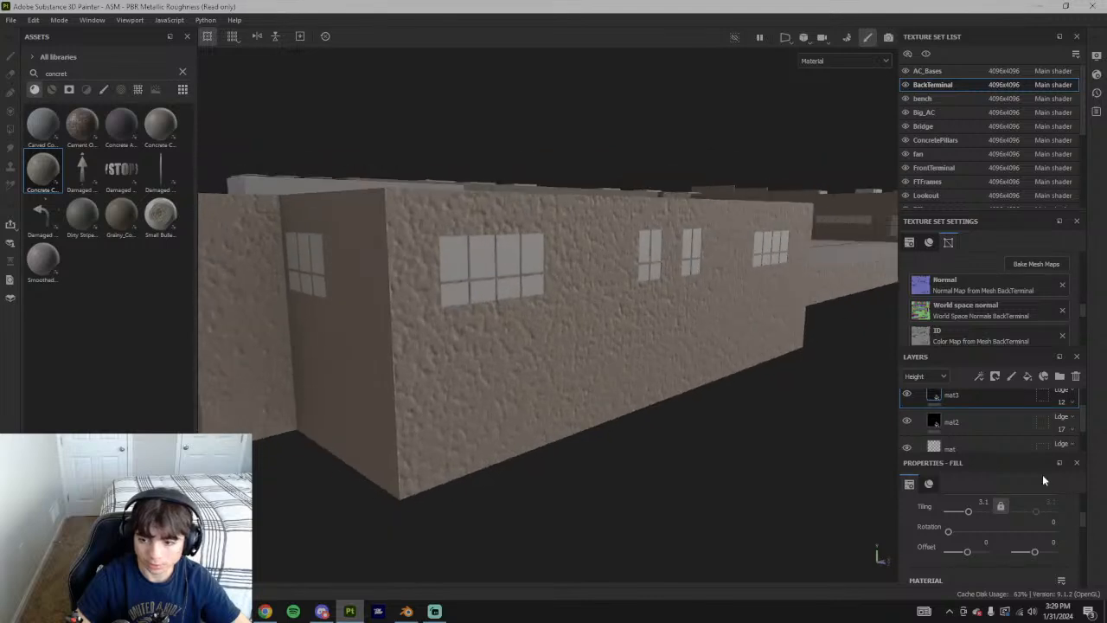
Lower the mat3 layer's Height opacity to 1 and inspect the walls
{"action": "left_click", "coordinate": [1071, 403]}
{"action": "left_click_drag", "start_coordinate": [1058, 422], "coordinate": [1054, 424]}
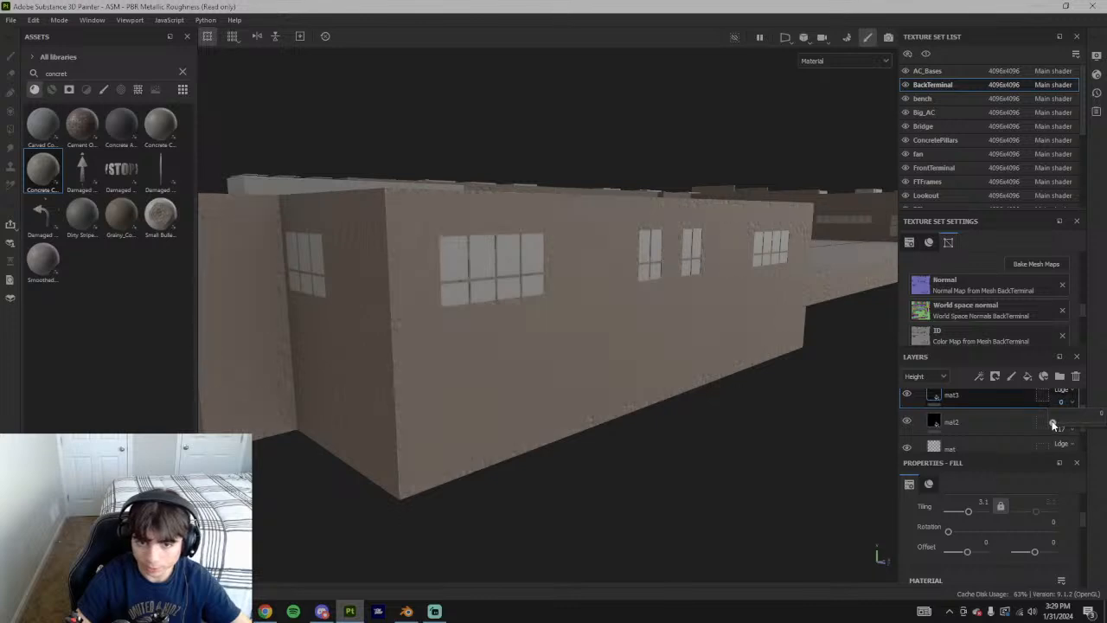
{"action": "mouse_move", "coordinate": [726, 417]}
{"action": "left_mouse_down", "text": "alt"}
{"action": "mouse_move", "coordinate": [484, 401]}
{"action": "mouse_move", "coordinate": [531, 378]}
{"action": "mouse_move", "coordinate": [685, 351]}
{"action": "mouse_move", "coordinate": [683, 403]}
{"action": "mouse_move", "coordinate": [726, 422]}
{"action": "left_mouse_up", "text": "alt"}
{"action": "left_click_drag", "start_coordinate": [477, 383], "coordinate": [757, 424], "text": "alt"}
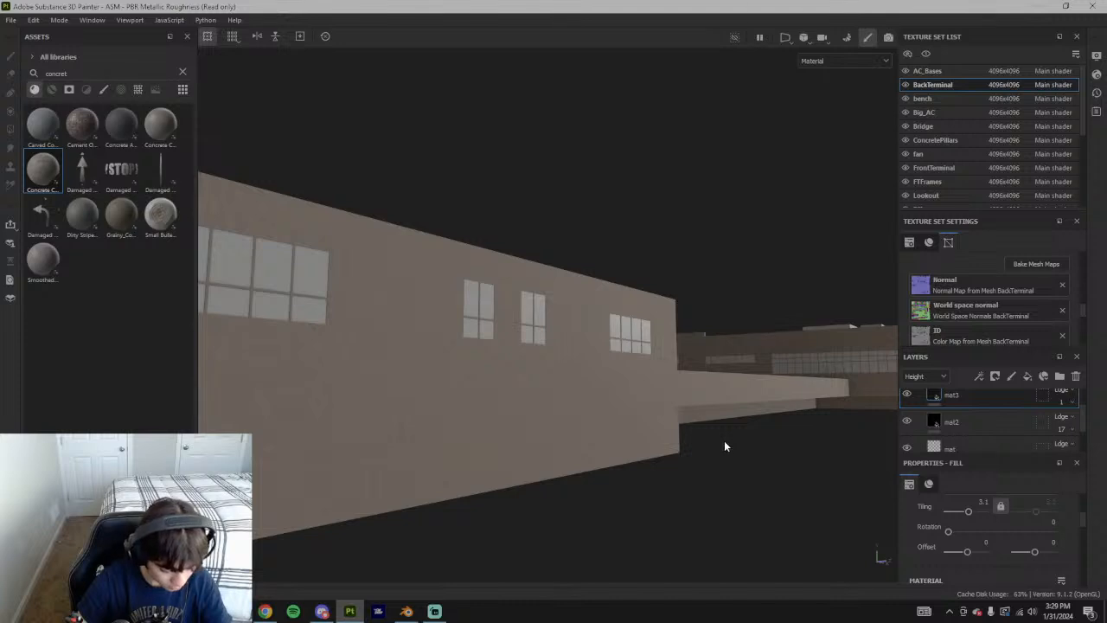
{"action": "left_click_drag", "start_coordinate": [660, 423], "coordinate": [769, 425], "text": "alt"}
Delete the mat3 layer and switch the layer stack back to the Base color channel
{"action": "left_click", "coordinate": [1076, 376]}
{"action": "left_click", "coordinate": [925, 377]}
{"action": "left_click", "coordinate": [928, 389]}
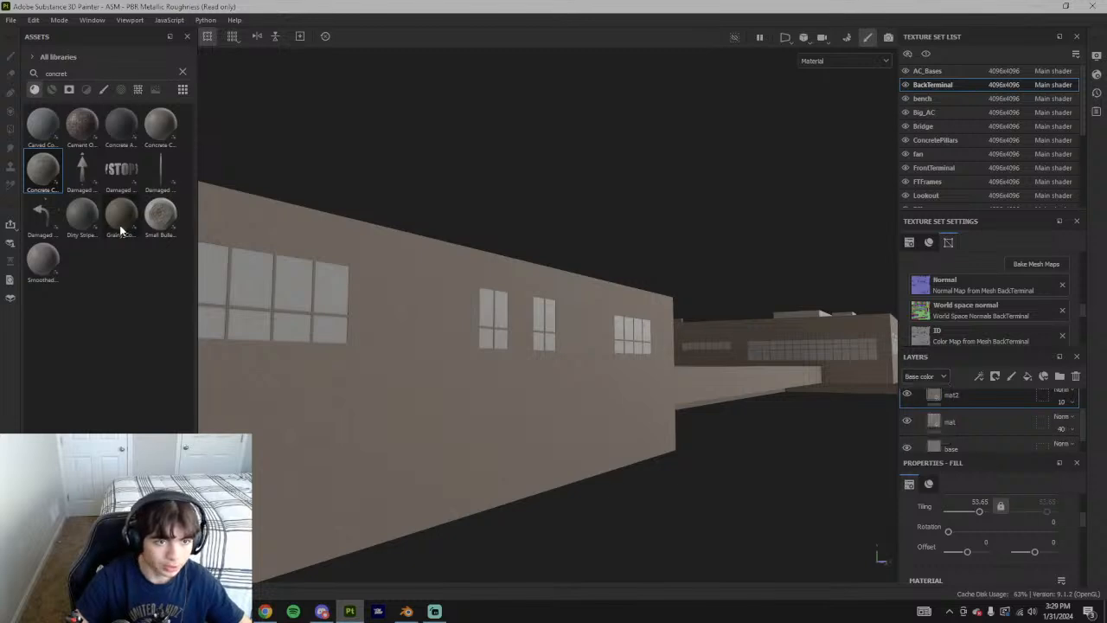
Add the Concrete Cast material as a layer above mat2 inside the wall1 folder
{"action": "mouse_move", "coordinate": [156, 130]}
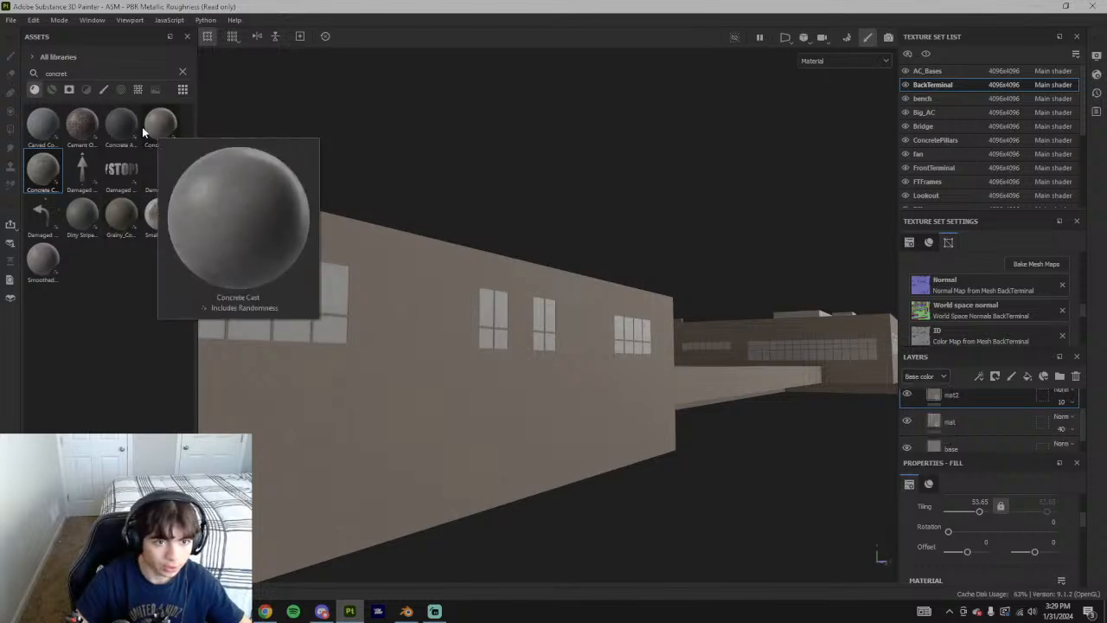
{"action": "scroll", "coordinate": [920, 413], "scroll_direction": "up", "scroll_amount": 1}
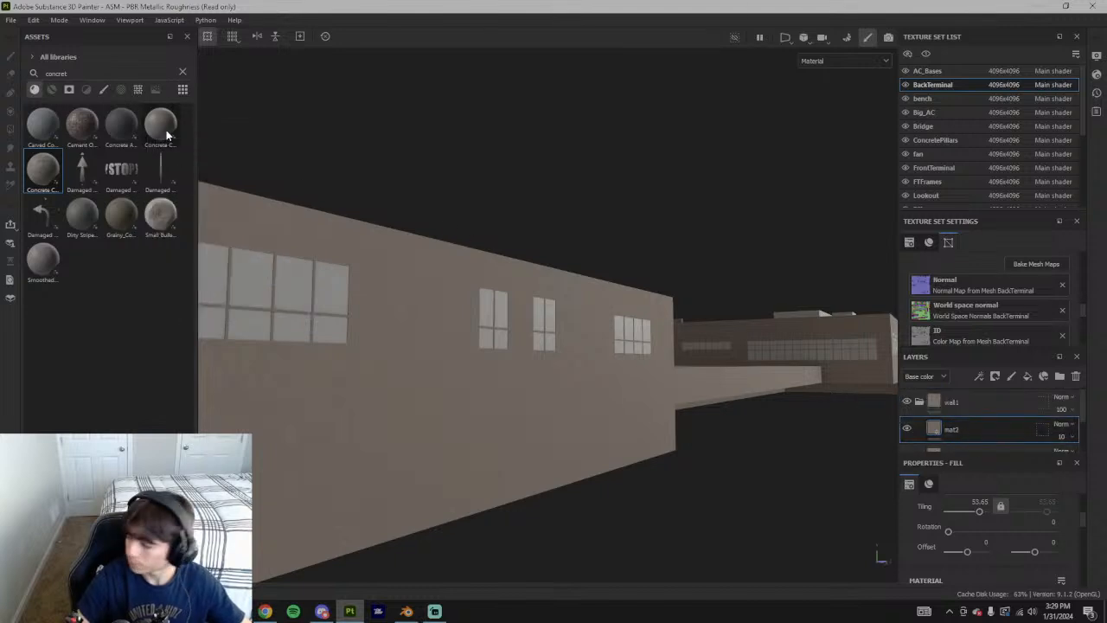
{"action": "left_click_drag", "start_coordinate": [174, 124], "coordinate": [995, 411]}
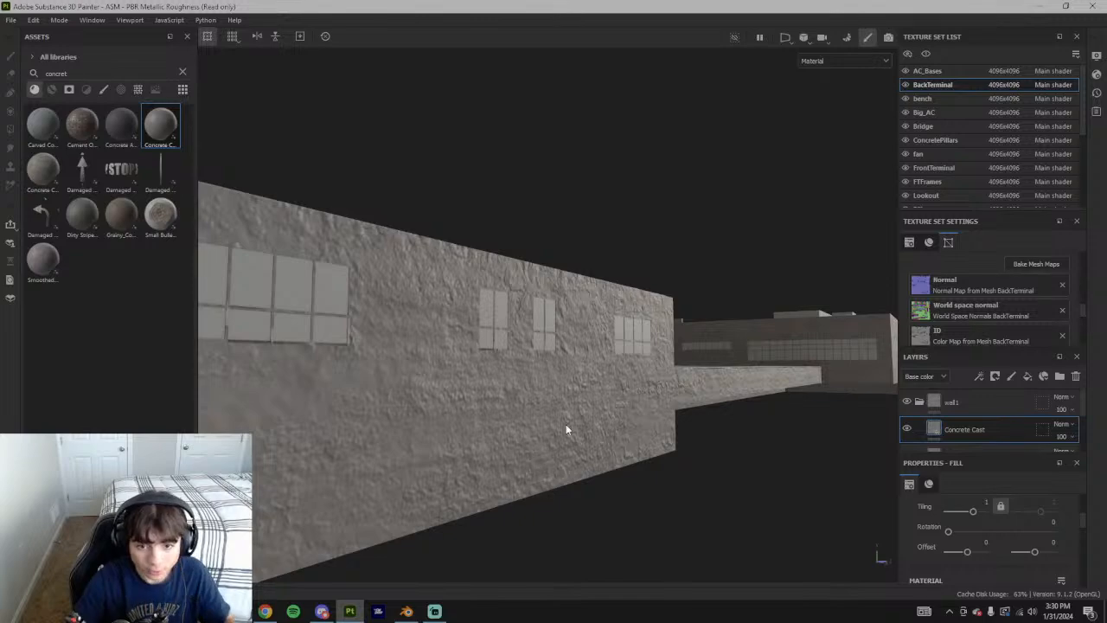
Switch to the browser, close the YouTube trip report and bring up the Google Earth view of the airport terminal
{"action": "mouse_move", "coordinate": [756, 401]}
{"action": "left_mouse_down", "text": "alt"}
{"action": "mouse_move", "coordinate": [640, 401]}
{"action": "mouse_move", "coordinate": [613, 437]}
{"action": "mouse_move", "coordinate": [690, 376]}
{"action": "mouse_move", "coordinate": [628, 539]}
{"action": "mouse_move", "coordinate": [517, 343]}
{"action": "mouse_move", "coordinate": [541, 175]}
{"action": "mouse_move", "coordinate": [578, 285]}
{"action": "mouse_move", "coordinate": [553, 344]}
{"action": "mouse_move", "coordinate": [663, 348]}
{"action": "mouse_move", "coordinate": [539, 365]}
{"action": "mouse_move", "coordinate": [628, 377]}
{"action": "left_mouse_up", "text": "alt"}
{"action": "key", "text": "alt+Tab"}
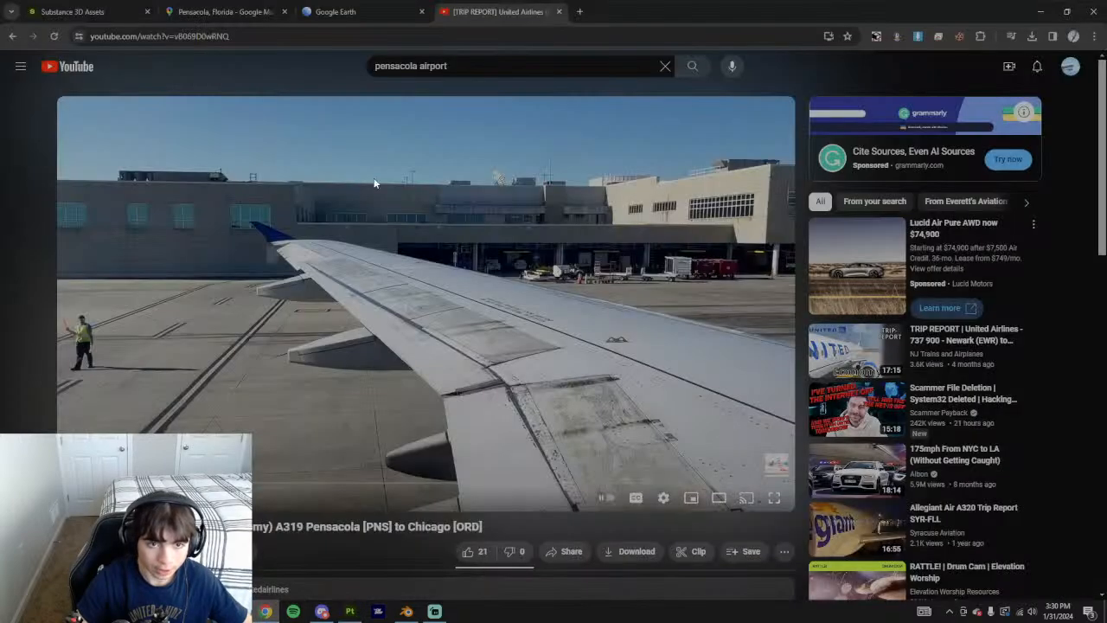
{"action": "left_click", "coordinate": [366, 6]}
{"action": "left_click", "coordinate": [559, 12]}
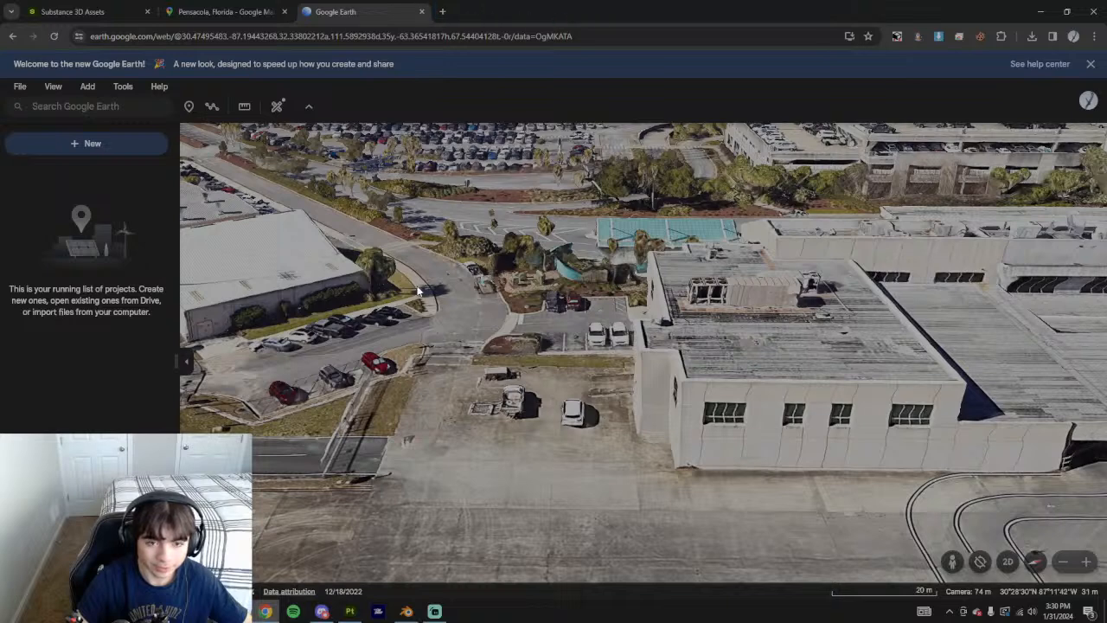
Examine the concrete wall panels, seams and stains of the Pensacola terminal in Google Maps Street View
{"action": "left_click", "coordinate": [219, 9]}
{"action": "left_click_drag", "start_coordinate": [227, 190], "coordinate": [397, 232]}
{"action": "scroll", "coordinate": [381, 274], "scroll_direction": "up", "scroll_amount": 3}
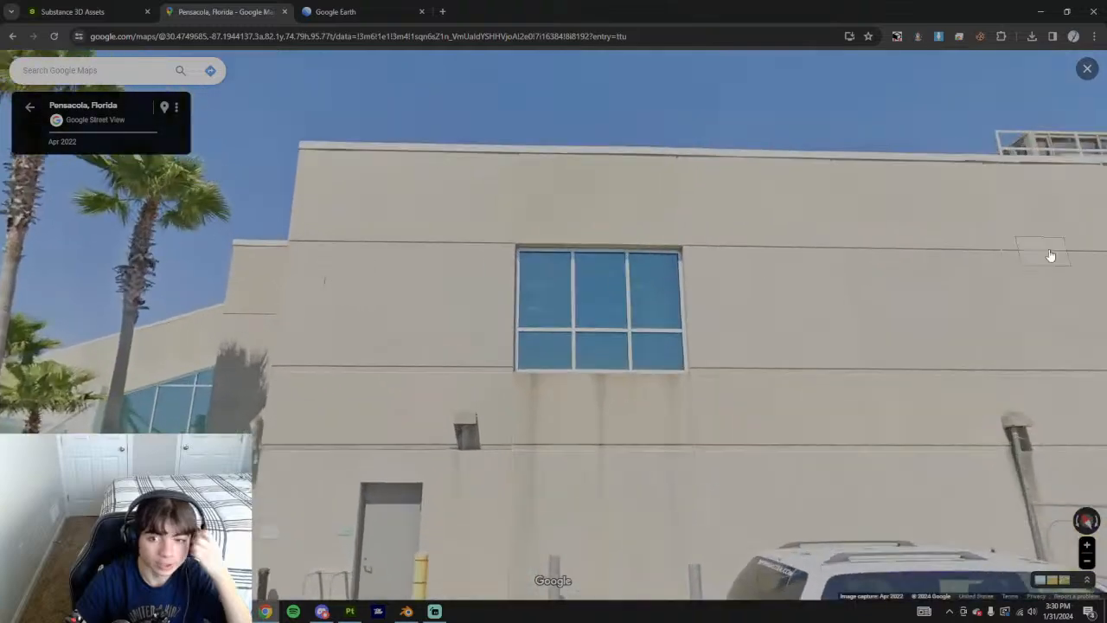
{"action": "left_click", "coordinate": [1082, 485]}
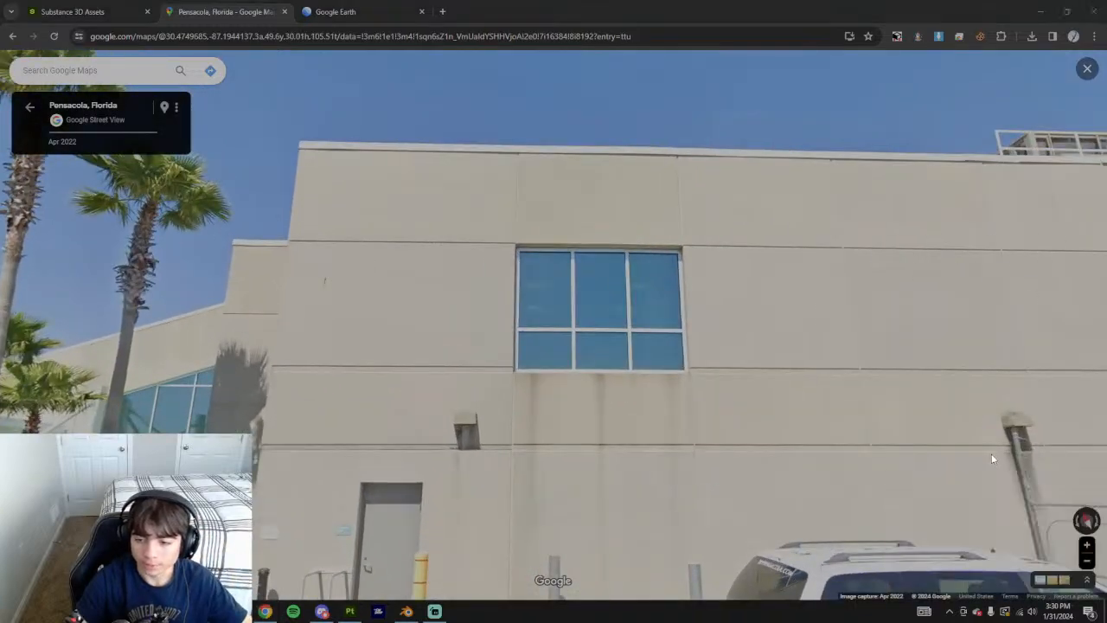
{"action": "left_click_drag", "start_coordinate": [831, 260], "coordinate": [291, 148]}
{"action": "scroll", "coordinate": [721, 313], "scroll_direction": "up", "scroll_amount": 3}
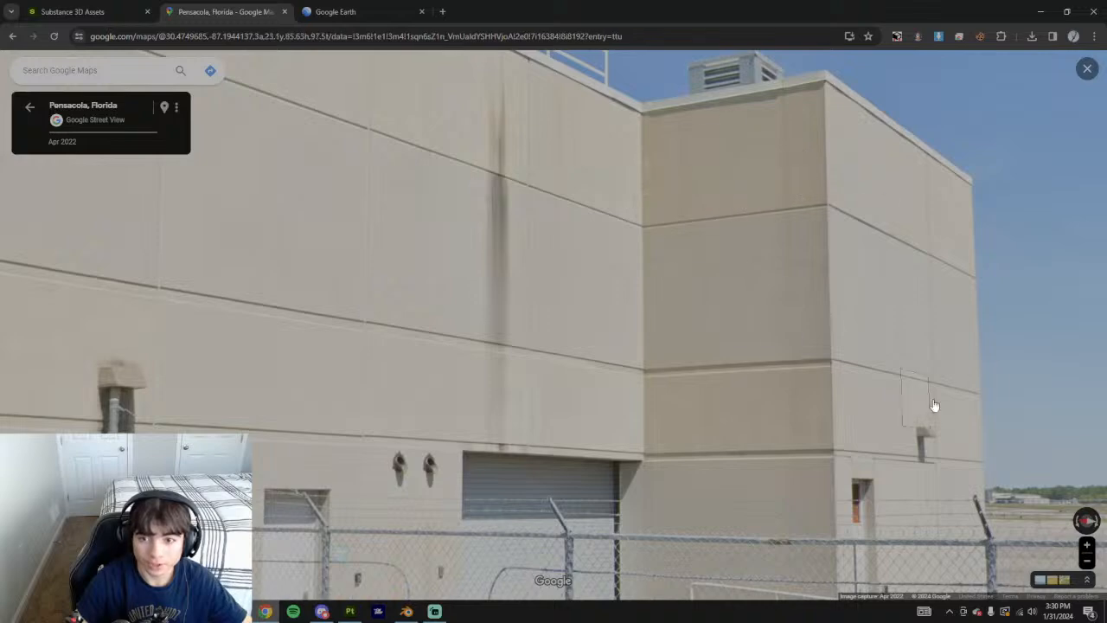
{"action": "left_click_drag", "start_coordinate": [240, 272], "coordinate": [662, 227]}
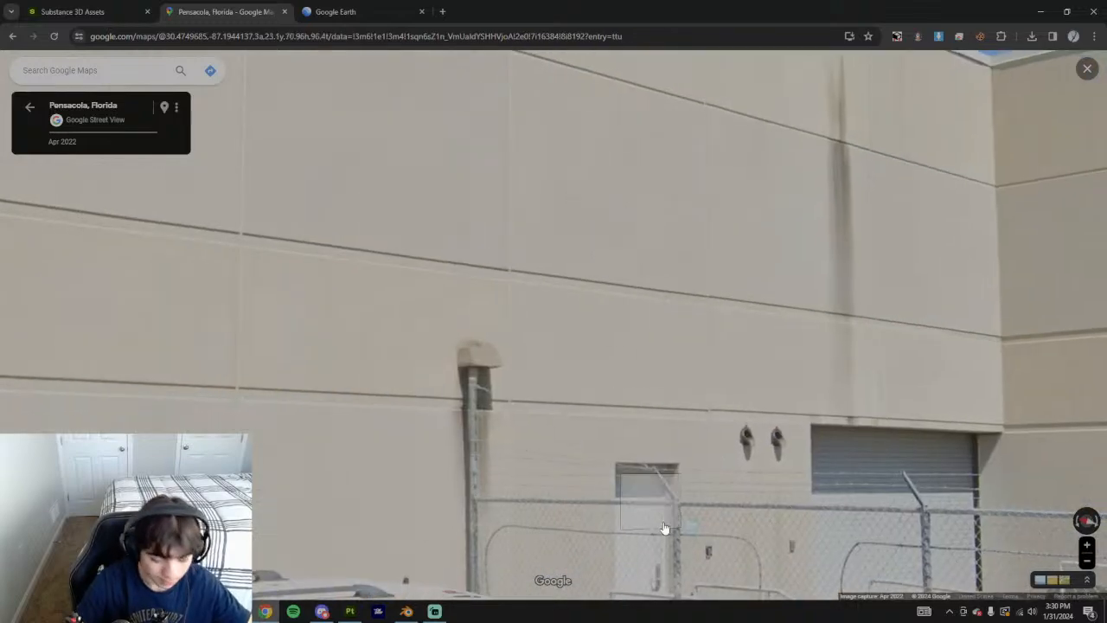
Switch to Substance 3D Painter and disable the height, roughness and normal channels of the Concrete Cast layer
{"action": "left_click", "coordinate": [350, 610]}
{"action": "left_click_drag", "start_coordinate": [624, 335], "coordinate": [534, 382], "text": "alt"}
{"action": "left_click_drag", "start_coordinate": [742, 463], "coordinate": [644, 448], "text": "alt"}
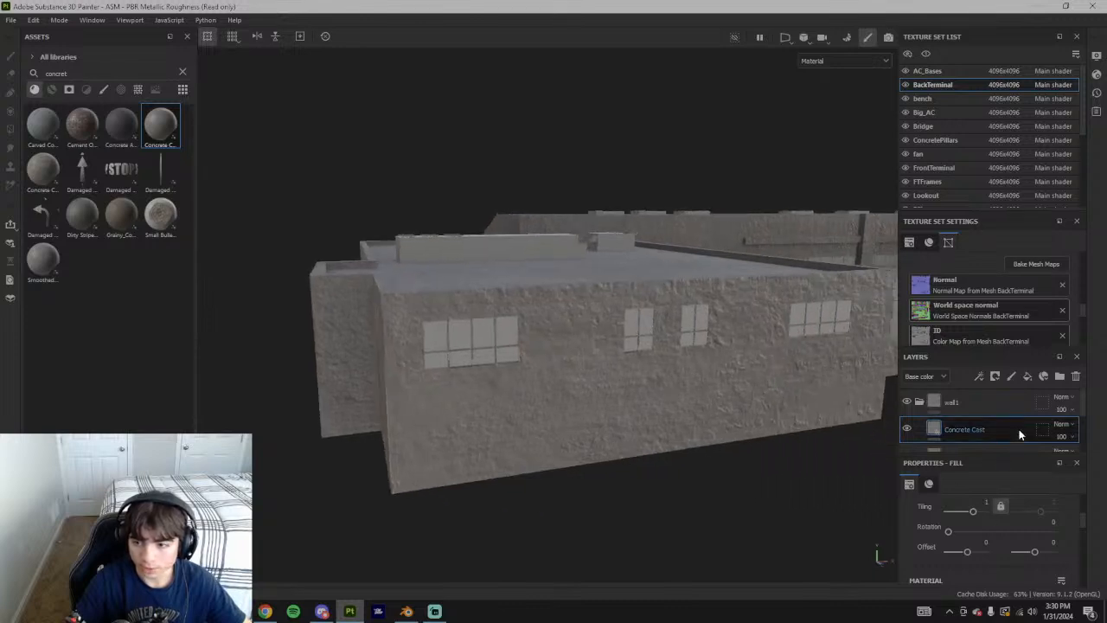
{"action": "left_click", "coordinate": [1063, 437]}
{"action": "mouse_move", "coordinate": [1096, 458]}
{"action": "left_mouse_down"}
{"action": "mouse_move", "coordinate": [1051, 462]}
{"action": "mouse_move", "coordinate": [1106, 460]}
{"action": "left_mouse_up"}
{"action": "scroll", "coordinate": [1017, 538], "scroll_direction": "down", "scroll_amount": 2}
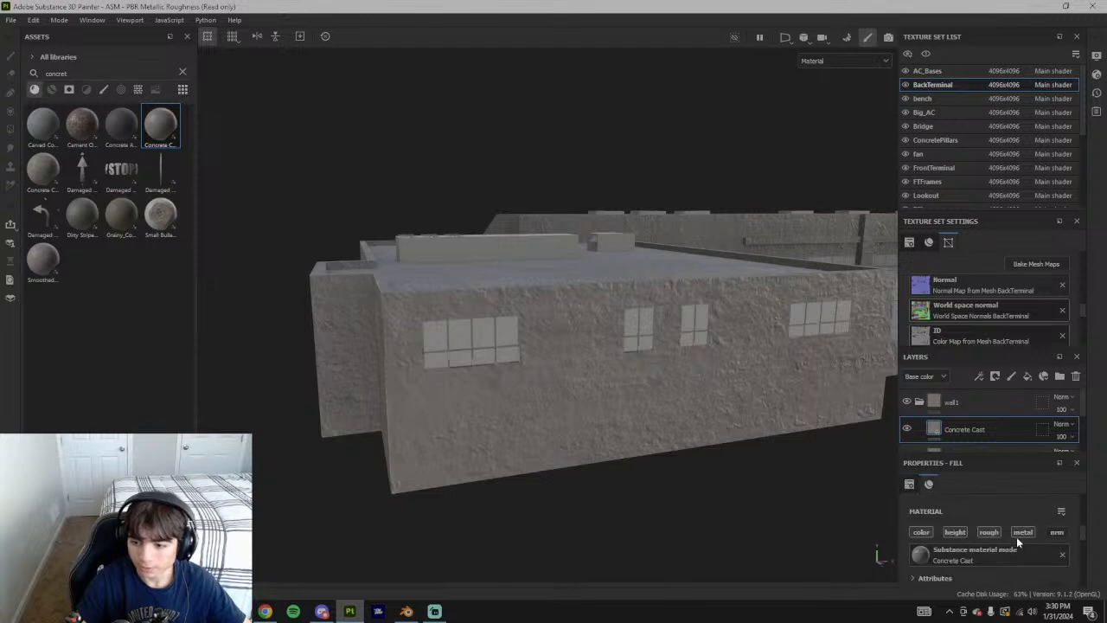
{"action": "left_click", "coordinate": [951, 533]}
{"action": "left_click", "coordinate": [955, 536]}
{"action": "left_click_drag", "start_coordinate": [279, 313], "coordinate": [827, 465], "text": "alt"}
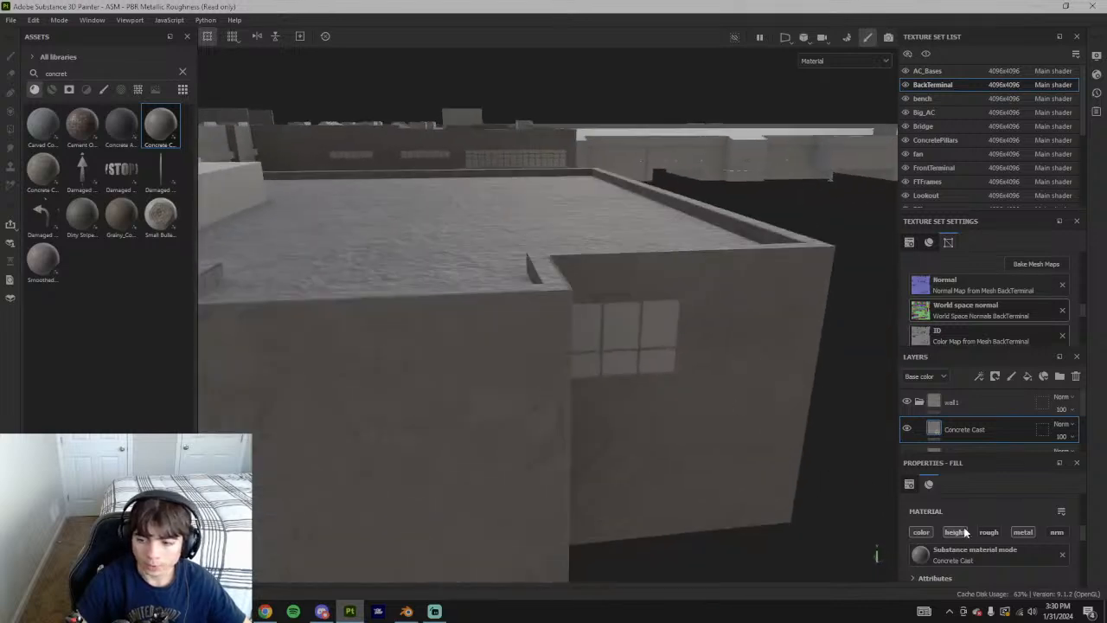
Give the Concrete Cast layer a beige-brown Concrete Color and lower its base color opacity to 50
{"action": "scroll", "coordinate": [994, 420], "scroll_direction": "down", "scroll_amount": 1}
{"action": "scroll", "coordinate": [1003, 553], "scroll_direction": "down", "scroll_amount": 2}
{"action": "scroll", "coordinate": [1020, 575], "scroll_direction": "down", "scroll_amount": 2}
{"action": "scroll", "coordinate": [1050, 534], "scroll_direction": "down", "scroll_amount": 2}
{"action": "scroll", "coordinate": [1069, 531], "scroll_direction": "up", "scroll_amount": 2}
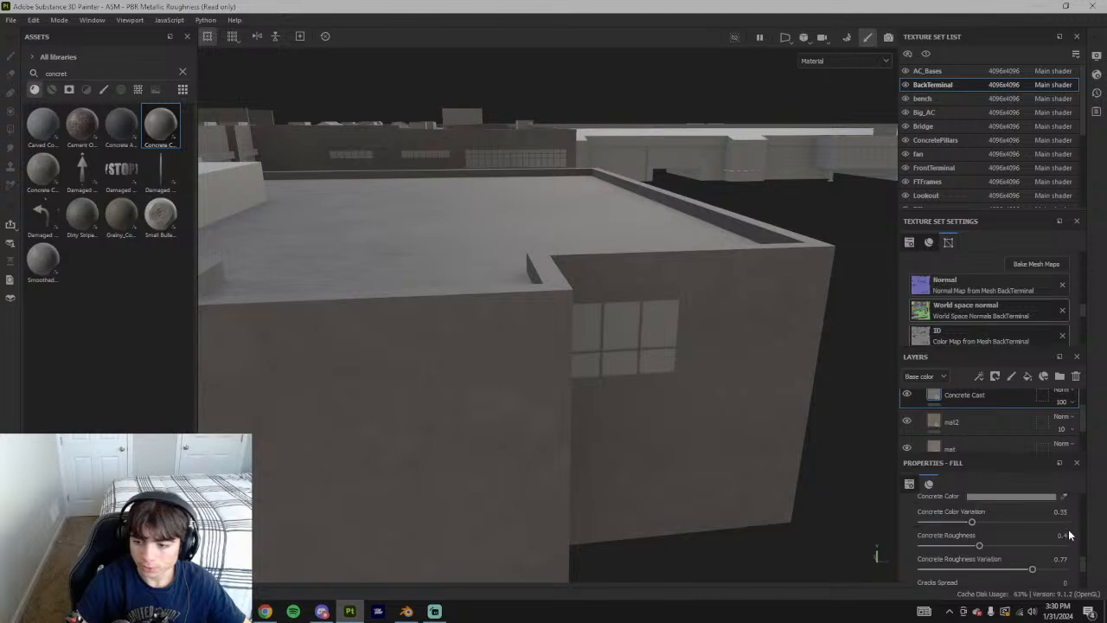
{"action": "left_click_drag", "start_coordinate": [863, 440], "coordinate": [585, 324], "text": "alt"}
{"action": "left_click_drag", "start_coordinate": [453, 391], "coordinate": [510, 386], "text": "alt"}
{"action": "left_click", "coordinate": [1066, 406]}
{"action": "left_click_drag", "start_coordinate": [1095, 423], "coordinate": [1073, 426]}
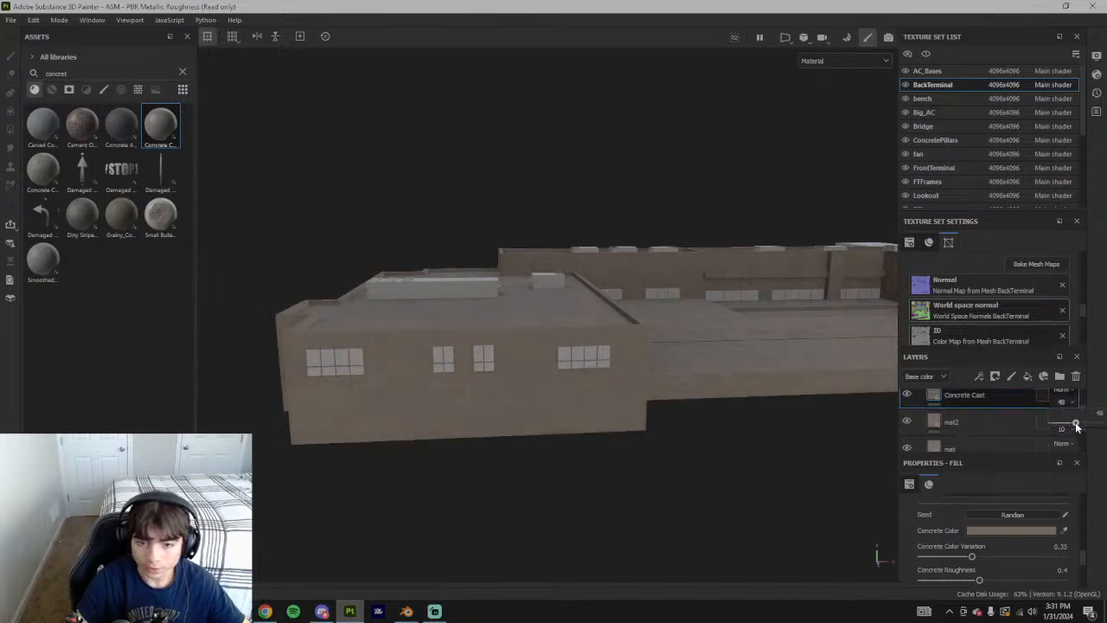
Inspect the blended concrete on the terminal walls up close and from several sides
{"action": "left_click_drag", "start_coordinate": [835, 383], "coordinate": [786, 425], "text": "alt"}
{"action": "middle_click_drag", "start_coordinate": [786, 425], "coordinate": [588, 449], "text": "alt"}
{"action": "scroll", "coordinate": [588, 449], "scroll_direction": "up", "scroll_amount": 3}
{"action": "left_click_drag", "start_coordinate": [587, 448], "coordinate": [554, 453], "text": "alt"}
{"action": "scroll", "coordinate": [611, 456], "scroll_direction": "down", "scroll_amount": 3}
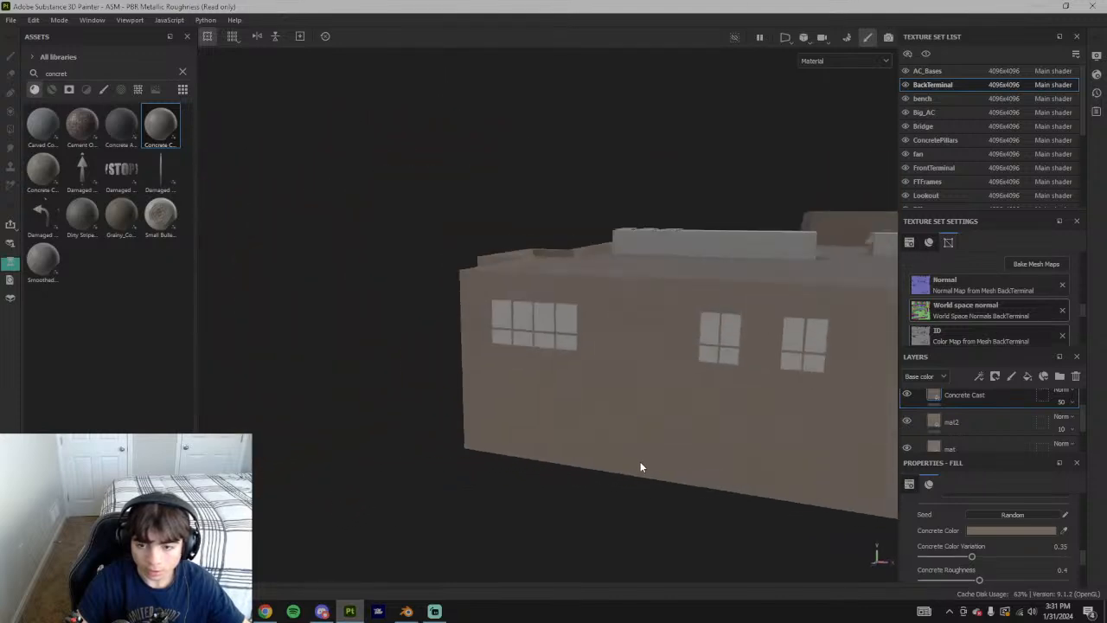
{"action": "left_click_drag", "start_coordinate": [790, 459], "coordinate": [927, 394], "text": "alt"}
{"action": "scroll", "coordinate": [992, 439], "scroll_direction": "up", "scroll_amount": 1}
{"action": "scroll", "coordinate": [991, 433], "scroll_direction": "down", "scroll_amount": 1}
Switch the layer stack to the Height channel, set mat2's height opacity to 12 and save the project
{"action": "left_click", "coordinate": [1013, 432]}
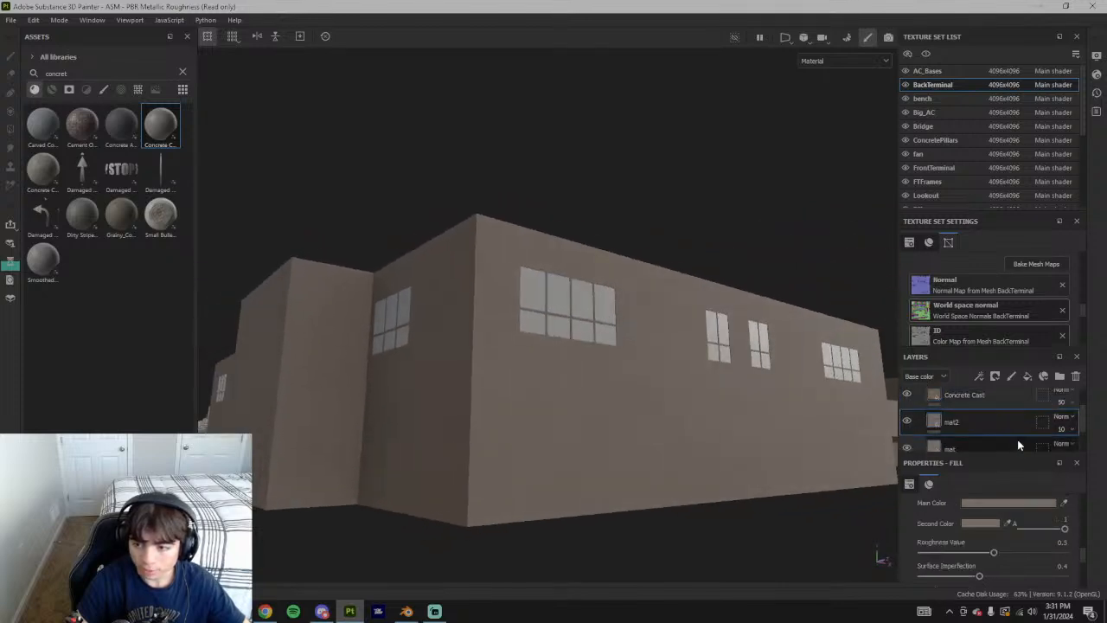
{"action": "left_click_drag", "start_coordinate": [1054, 450], "coordinate": [1057, 450]}
{"action": "left_click", "coordinate": [936, 375]}
{"action": "left_click", "coordinate": [931, 400]}
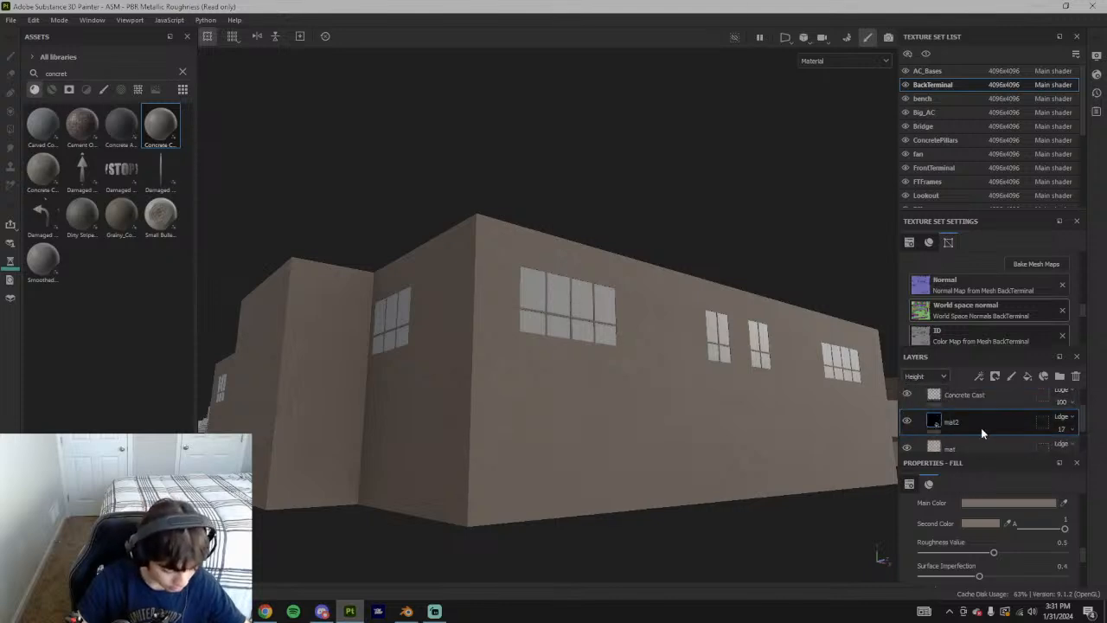
{"action": "left_click", "coordinate": [1061, 428]}
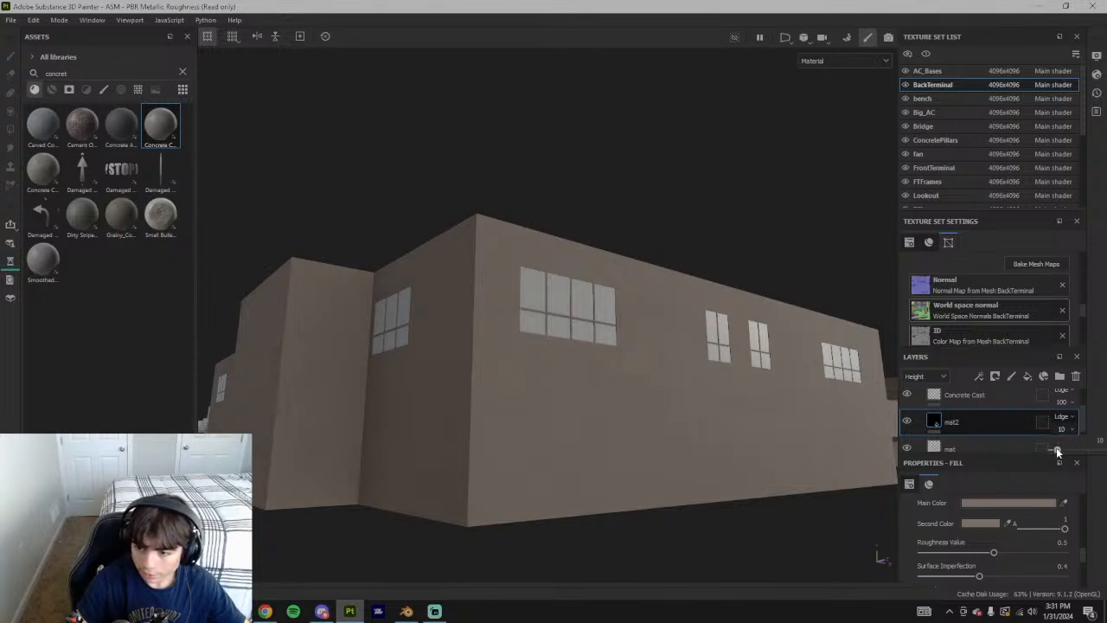
{"action": "left_click_drag", "start_coordinate": [1056, 448], "coordinate": [1055, 448]}
{"action": "key", "text": "ctrl+s"}
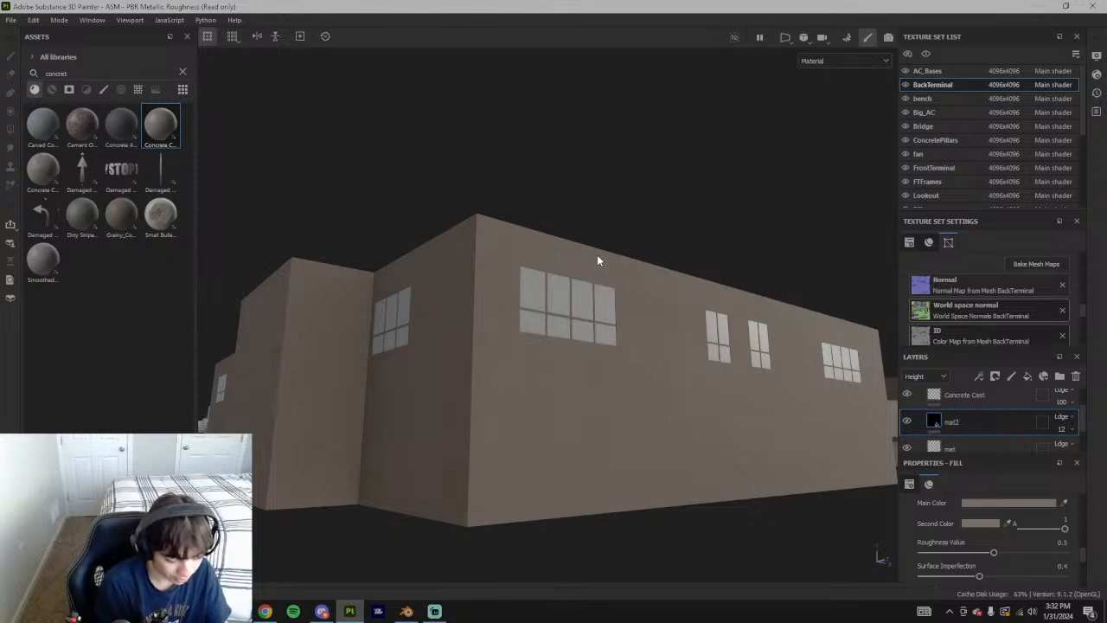
Lower mat2's height opacity to 7 while checking the relief on the windowed wall
{"action": "right_click_drag", "start_coordinate": [618, 242], "coordinate": [658, 443], "text": "alt"}
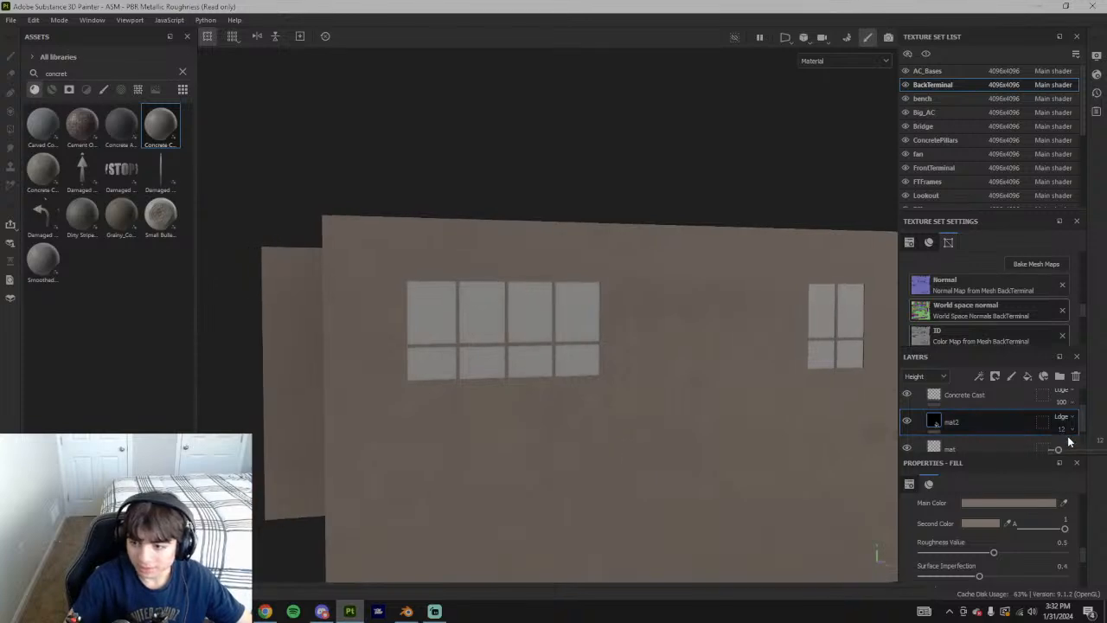
{"action": "left_click_drag", "start_coordinate": [1061, 453], "coordinate": [1055, 450]}
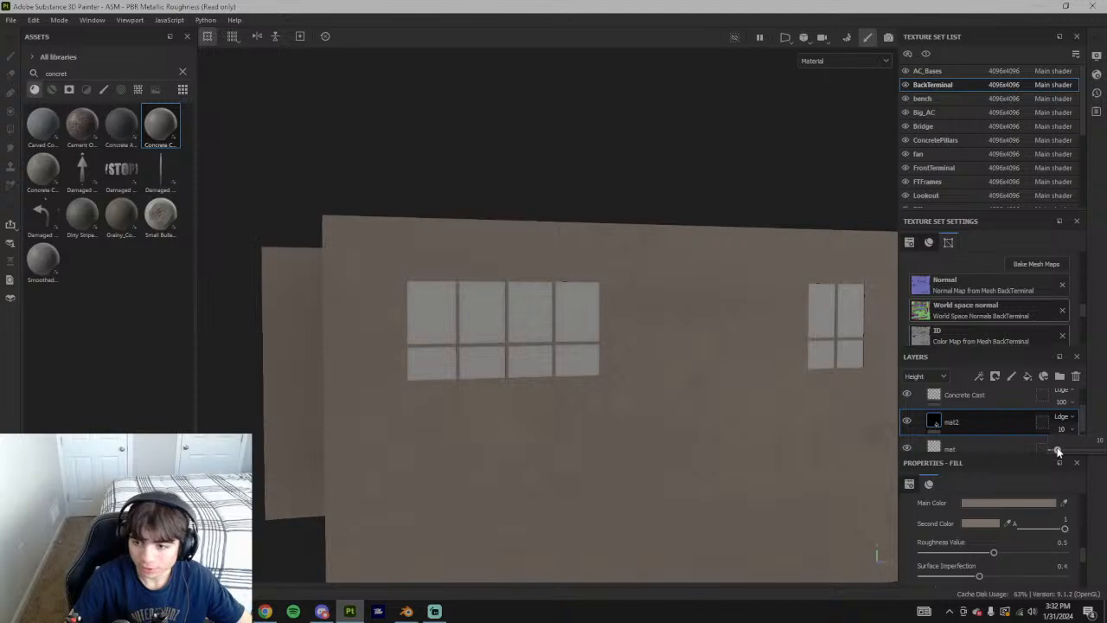
{"action": "left_click_drag", "start_coordinate": [710, 407], "coordinate": [598, 366], "text": "alt"}
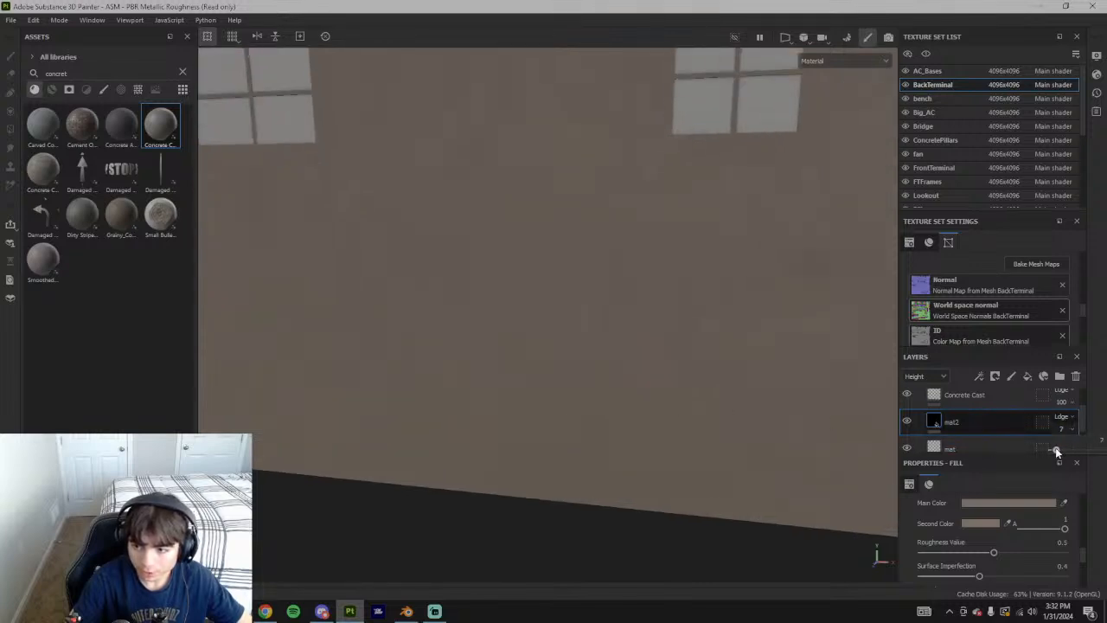
{"action": "left_click_drag", "start_coordinate": [863, 435], "coordinate": [729, 346], "text": "alt"}
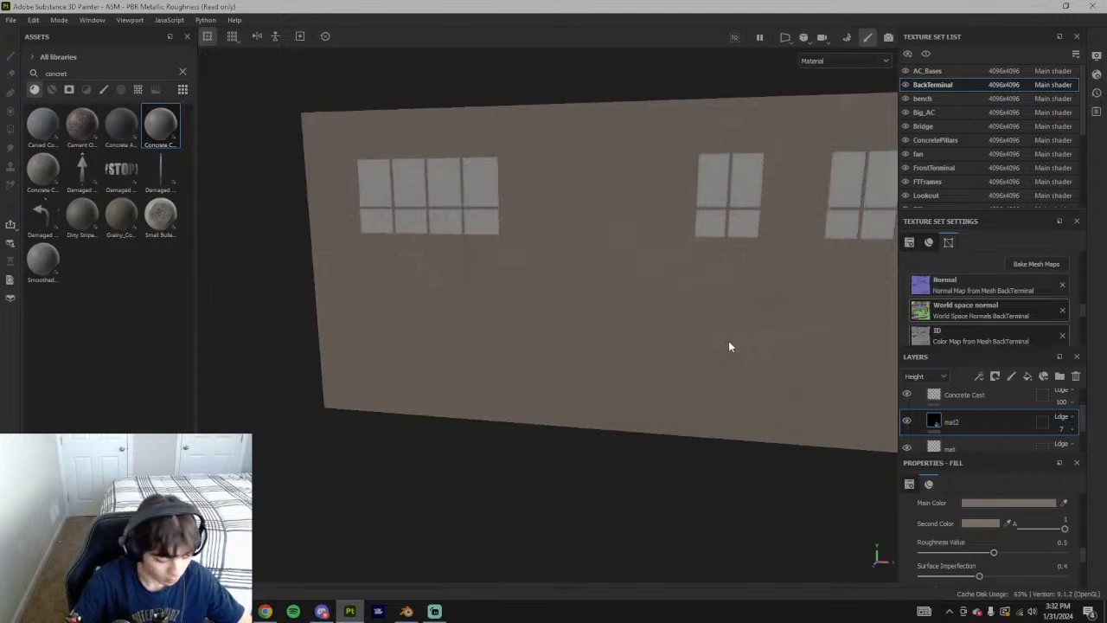
{"action": "left_click_drag", "start_coordinate": [615, 299], "coordinate": [848, 389], "text": "alt"}
{"action": "scroll", "coordinate": [991, 420], "scroll_direction": "up", "scroll_amount": 2}
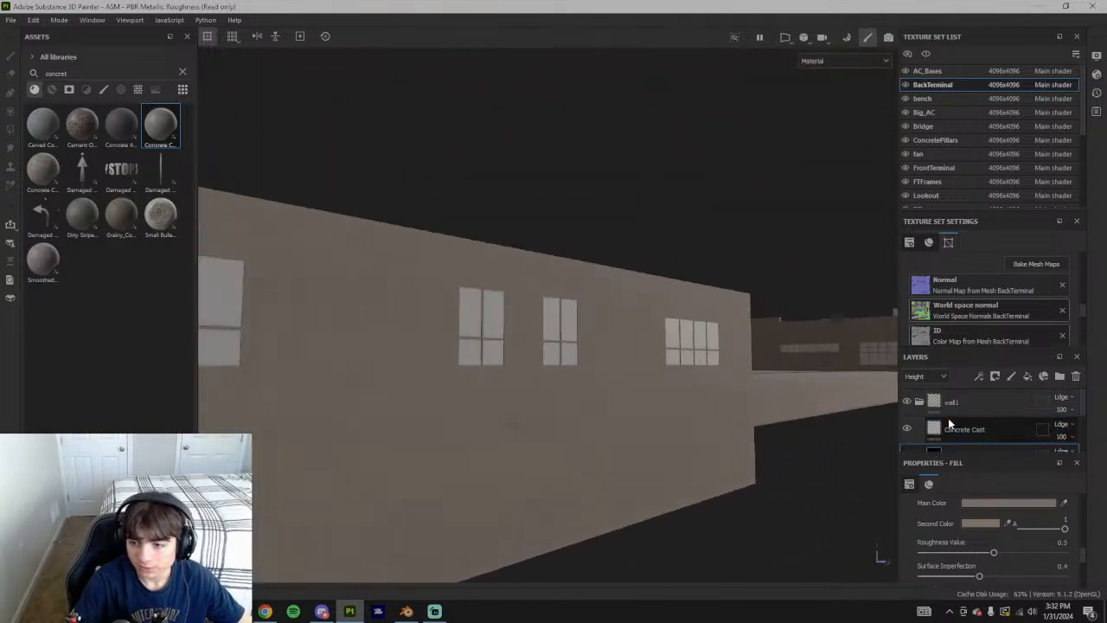
Try the roughness channel on the Concrete Cast layer, turn it off again and check the walls
{"action": "left_click", "coordinate": [952, 425]}
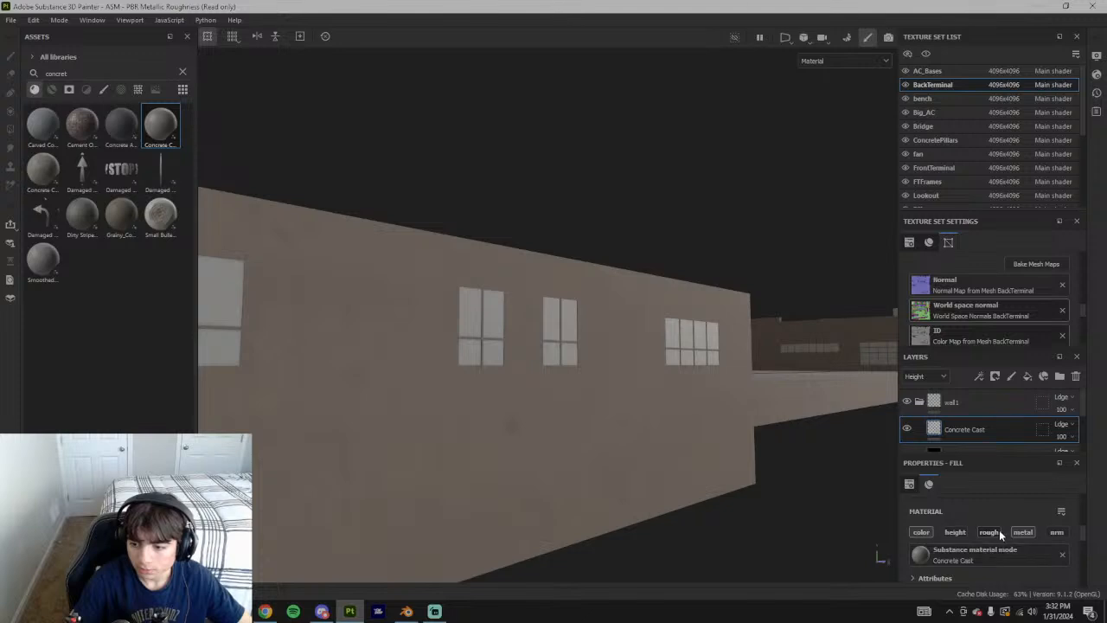
{"action": "left_click_drag", "start_coordinate": [563, 432], "coordinate": [643, 380], "text": "alt"}
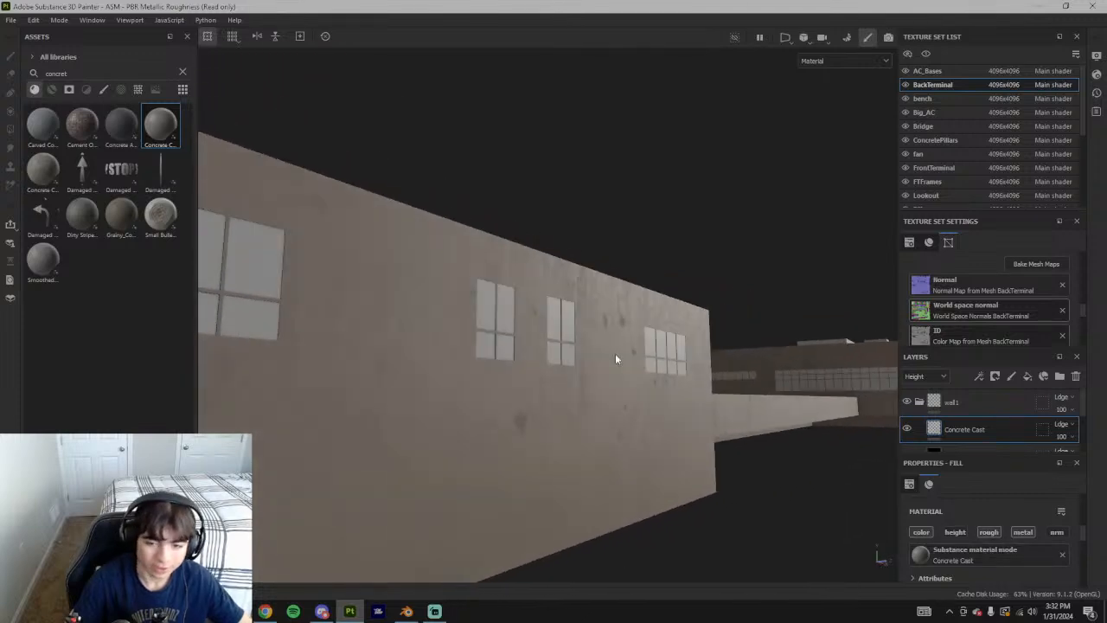
{"action": "left_click", "coordinate": [987, 534]}
{"action": "left_click_drag", "start_coordinate": [782, 373], "coordinate": [616, 334], "text": "alt"}
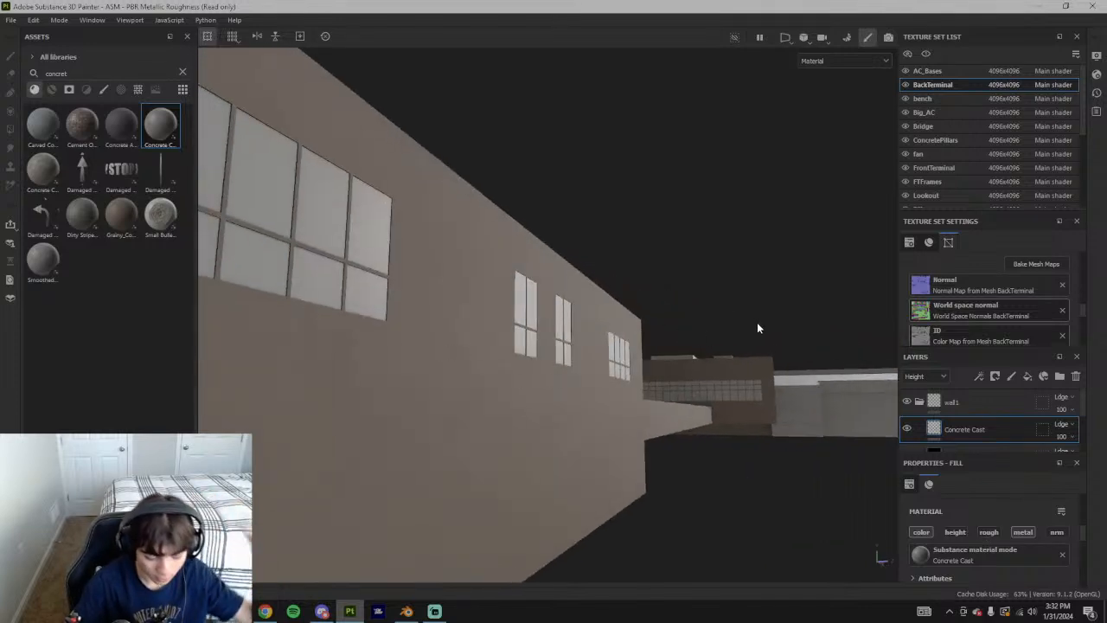
{"action": "left_click_drag", "start_coordinate": [670, 354], "coordinate": [568, 341], "text": "alt"}
{"action": "scroll", "coordinate": [601, 312], "scroll_direction": "down", "scroll_amount": 3}
{"action": "left_click_drag", "start_coordinate": [493, 302], "coordinate": [702, 239], "text": "alt"}
{"action": "scroll", "coordinate": [626, 255], "scroll_direction": "down", "scroll_amount": 4}
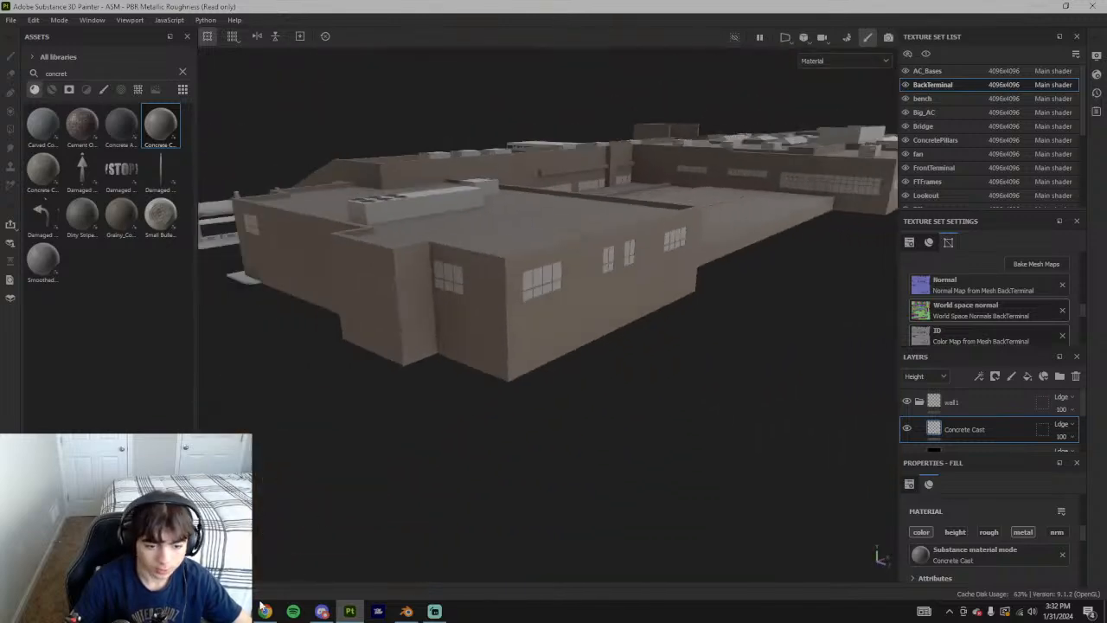
Switch to the browser and examine the lower concrete wall around the door and bollards in Street View
{"action": "left_click", "coordinate": [264, 610]}
{"action": "left_click_drag", "start_coordinate": [408, 424], "coordinate": [494, 353]}
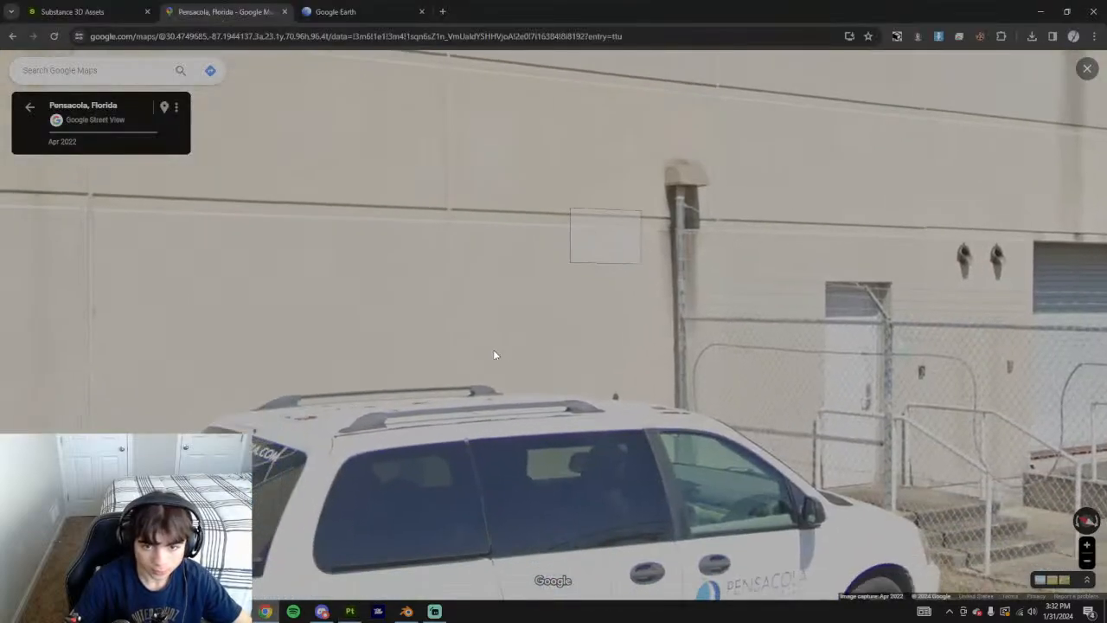
{"action": "scroll", "coordinate": [551, 382], "scroll_direction": "down", "scroll_amount": 3}
{"action": "left_click_drag", "start_coordinate": [416, 409], "coordinate": [580, 326]}
{"action": "scroll", "coordinate": [445, 305], "scroll_direction": "up", "scroll_amount": 3}
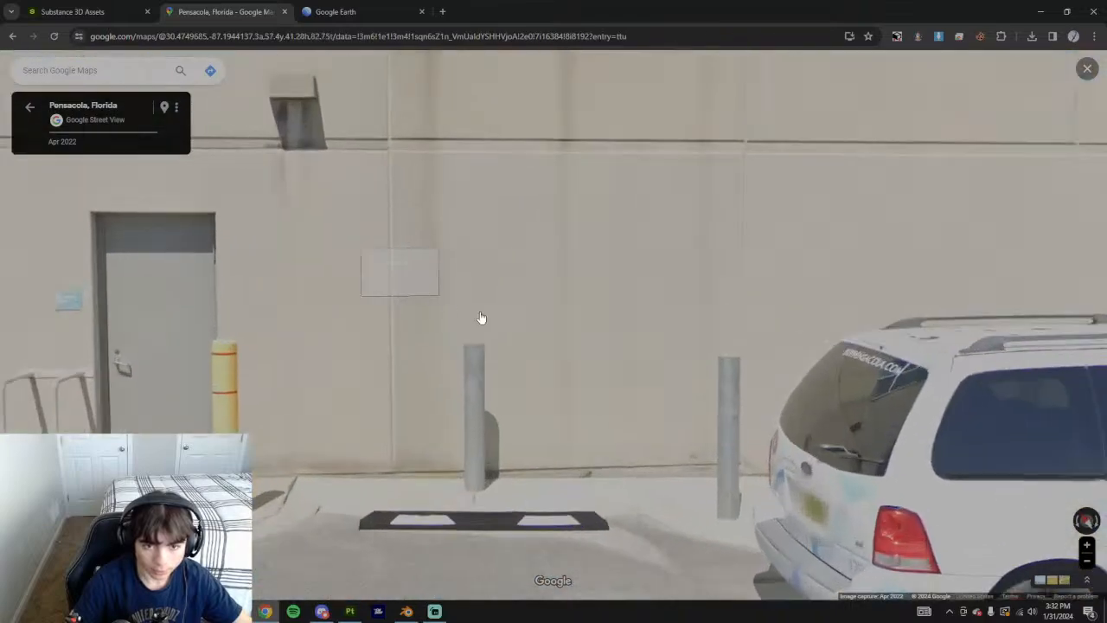
{"action": "scroll", "coordinate": [646, 279], "scroll_direction": "up", "scroll_amount": 1}
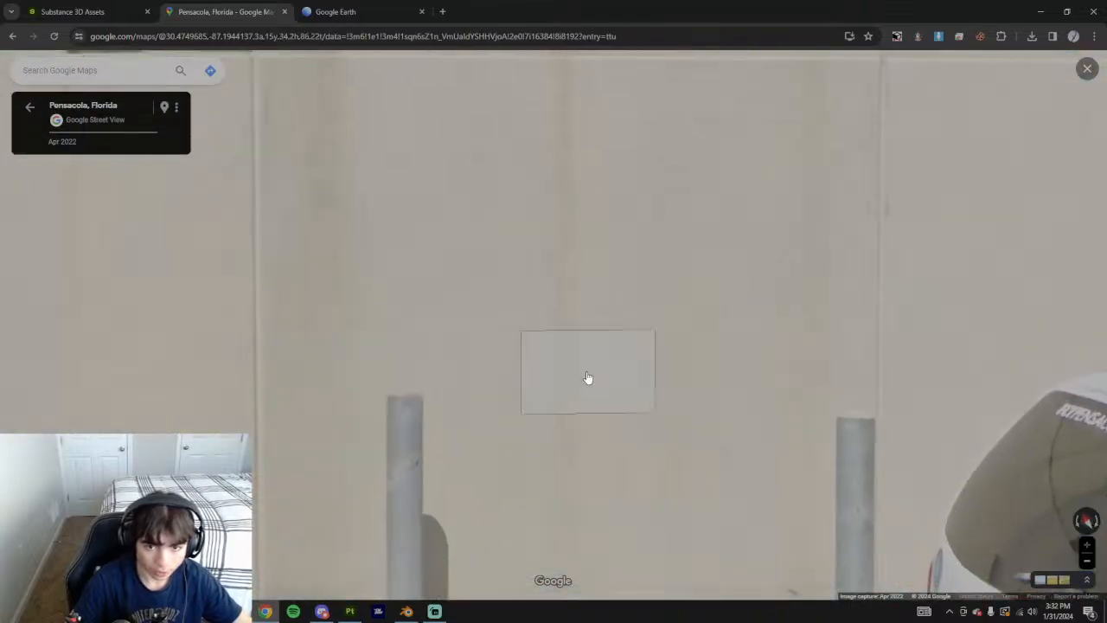
{"action": "left_click_drag", "start_coordinate": [372, 226], "coordinate": [791, 269]}
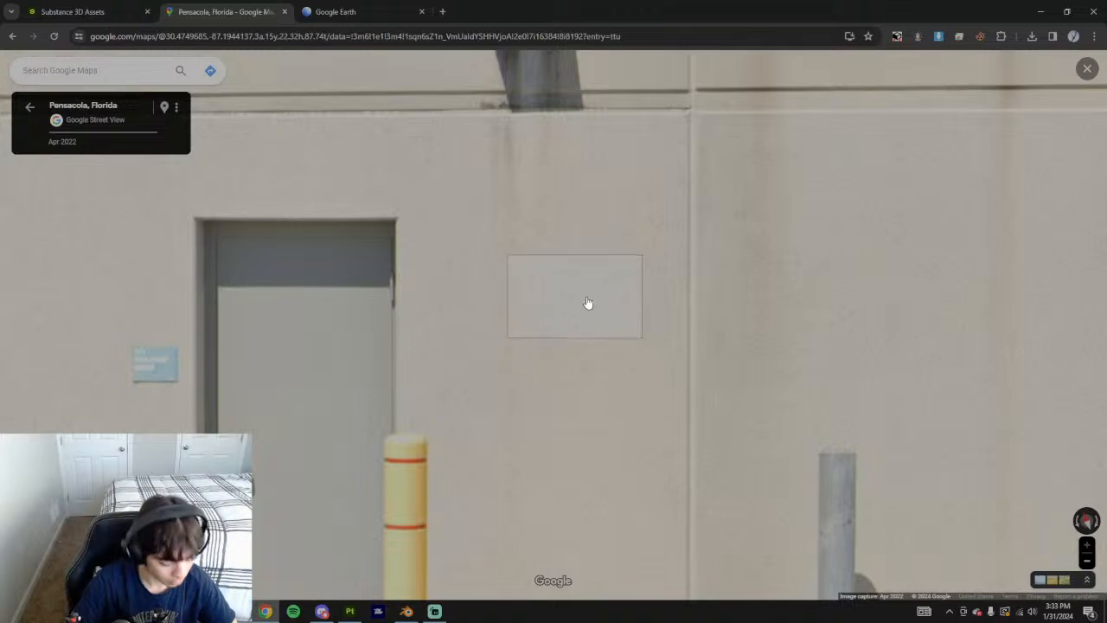
{"action": "left_click", "coordinate": [732, 353]}
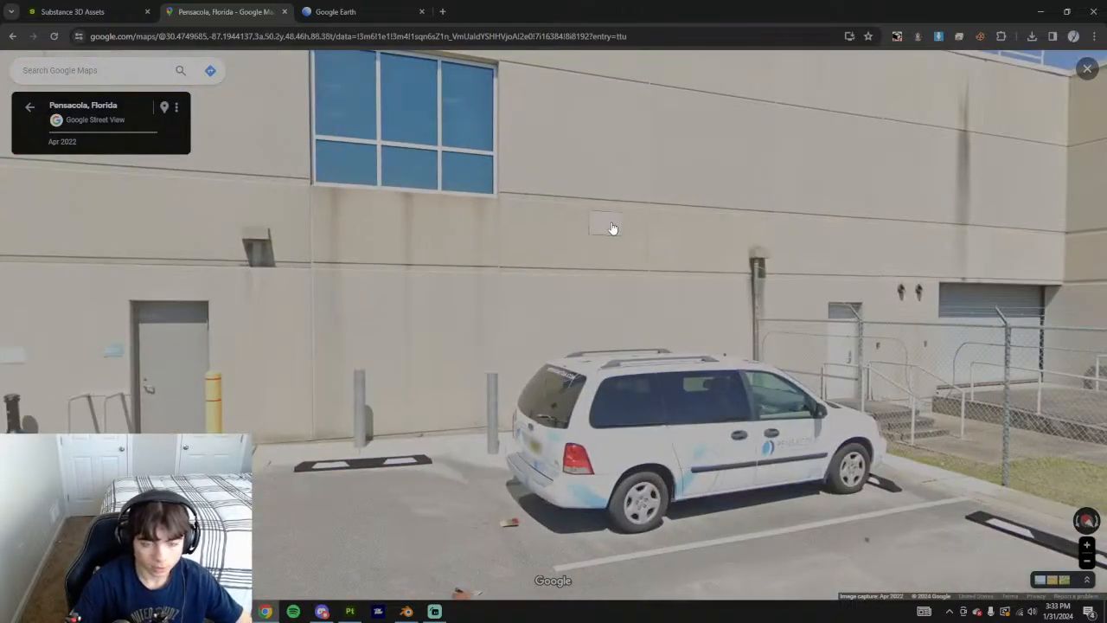
Examine the upper wall panels, seams and stains around the blue window in Street View
{"action": "left_click_drag", "start_coordinate": [594, 275], "coordinate": [440, 382]}
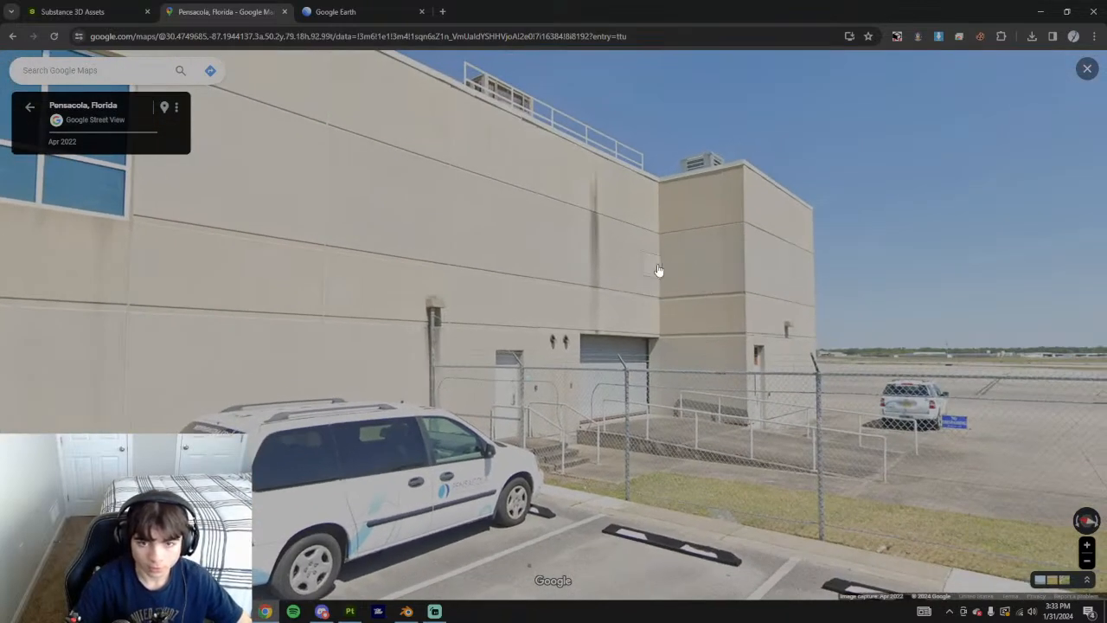
{"action": "left_click", "coordinate": [663, 277]}
{"action": "left_click_drag", "start_coordinate": [378, 202], "coordinate": [652, 365]}
{"action": "left_click_drag", "start_coordinate": [354, 292], "coordinate": [657, 443]}
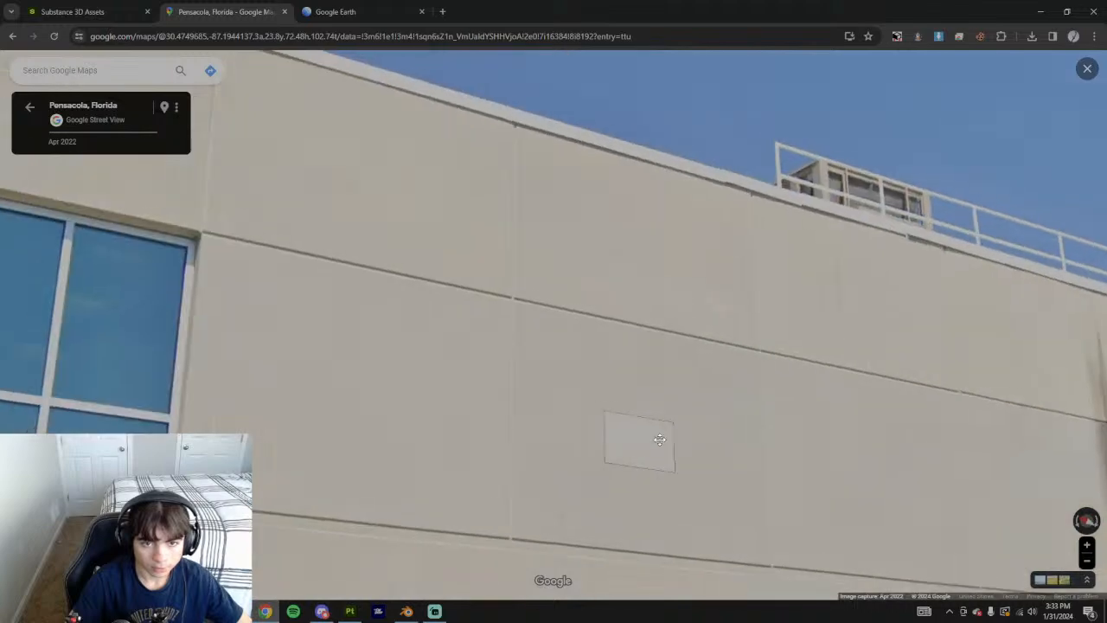
{"action": "scroll", "coordinate": [364, 232], "scroll_direction": "up", "scroll_amount": 2}
{"action": "scroll", "coordinate": [697, 338], "scroll_direction": "down", "scroll_amount": 5}
{"action": "left_click_drag", "start_coordinate": [424, 308], "coordinate": [560, 275]}
{"action": "left_click_drag", "start_coordinate": [679, 533], "coordinate": [552, 502]}
{"action": "scroll", "coordinate": [655, 372], "scroll_direction": "up", "scroll_amount": 3}
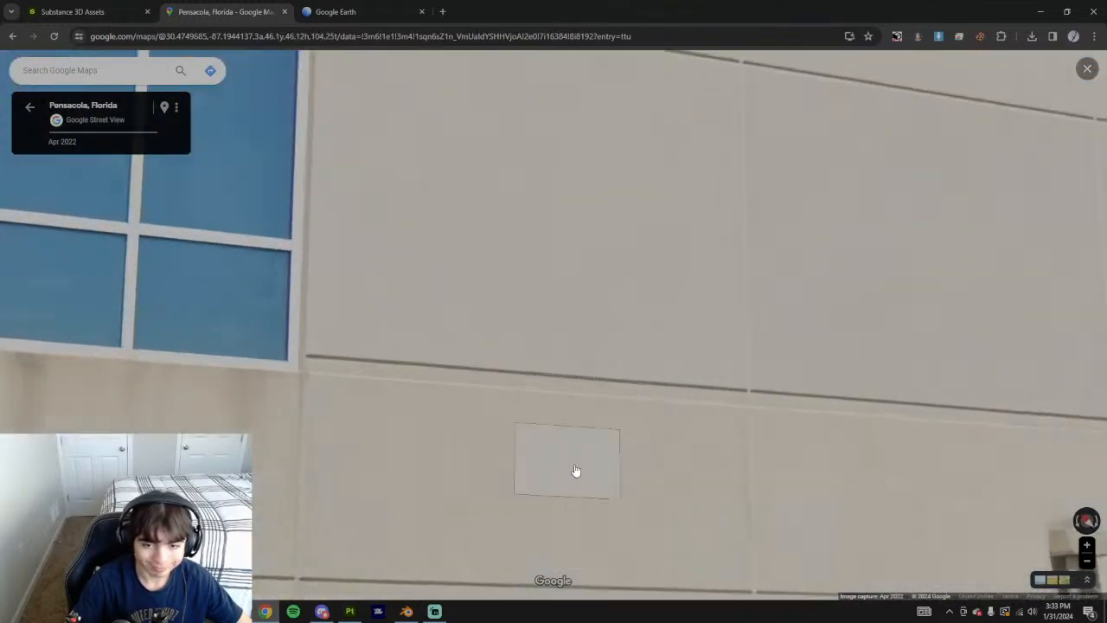
{"action": "left_click_drag", "start_coordinate": [630, 229], "coordinate": [586, 475]}
{"action": "left_click_drag", "start_coordinate": [757, 387], "coordinate": [717, 205]}
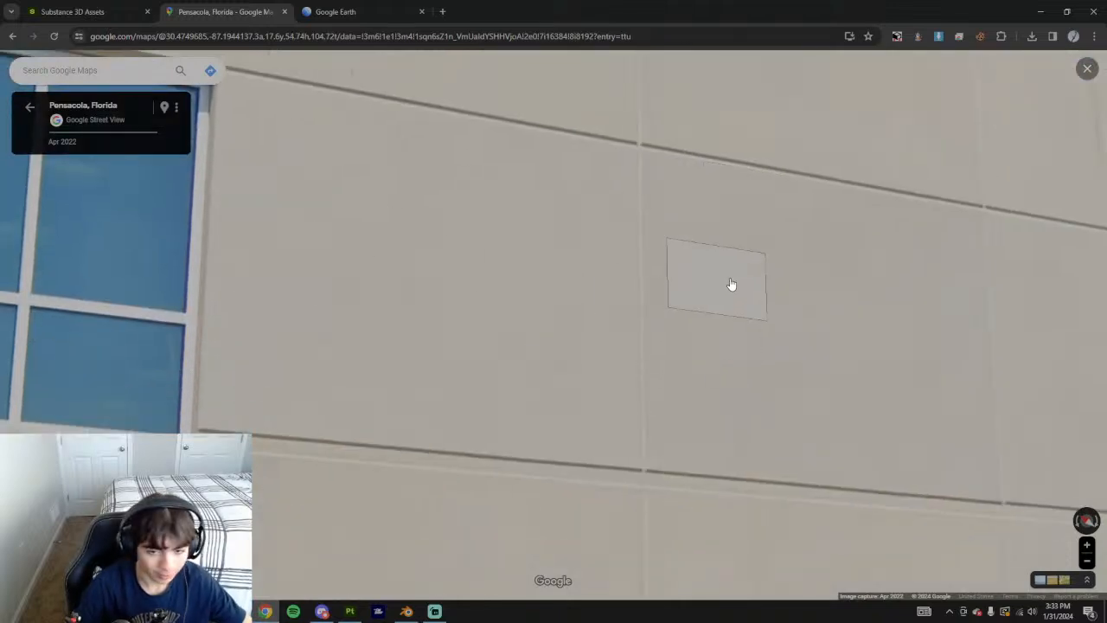
{"action": "scroll", "coordinate": [727, 283], "scroll_direction": "down", "scroll_amount": 5}
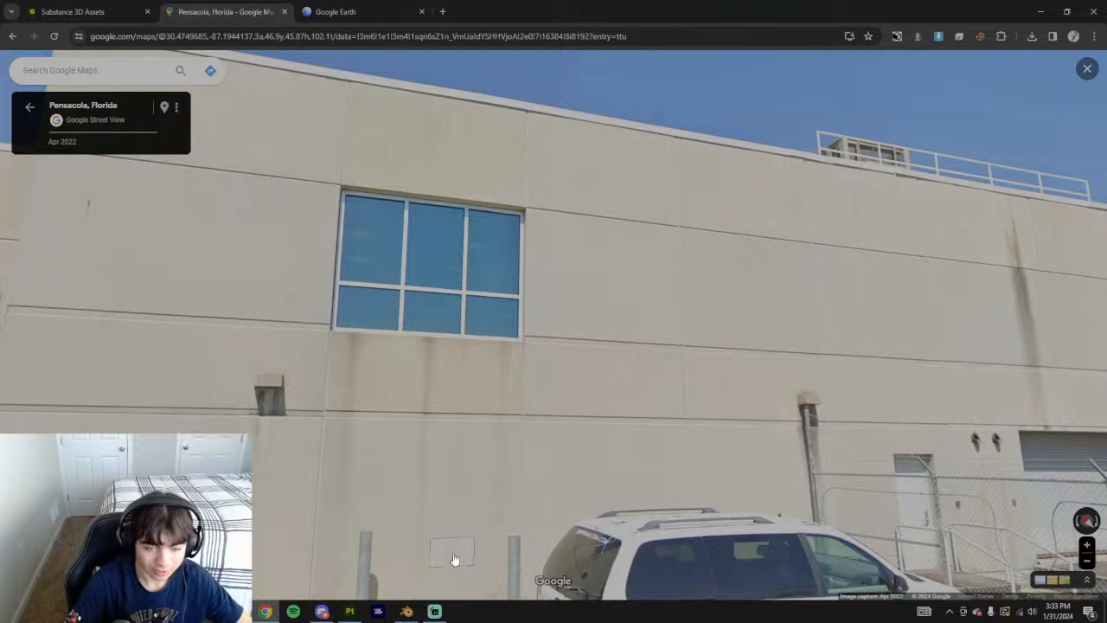
Return to Substance 3D Painter, compare the terminal wall and set the layer stack back to the Base color channel
{"action": "left_click", "coordinate": [349, 611]}
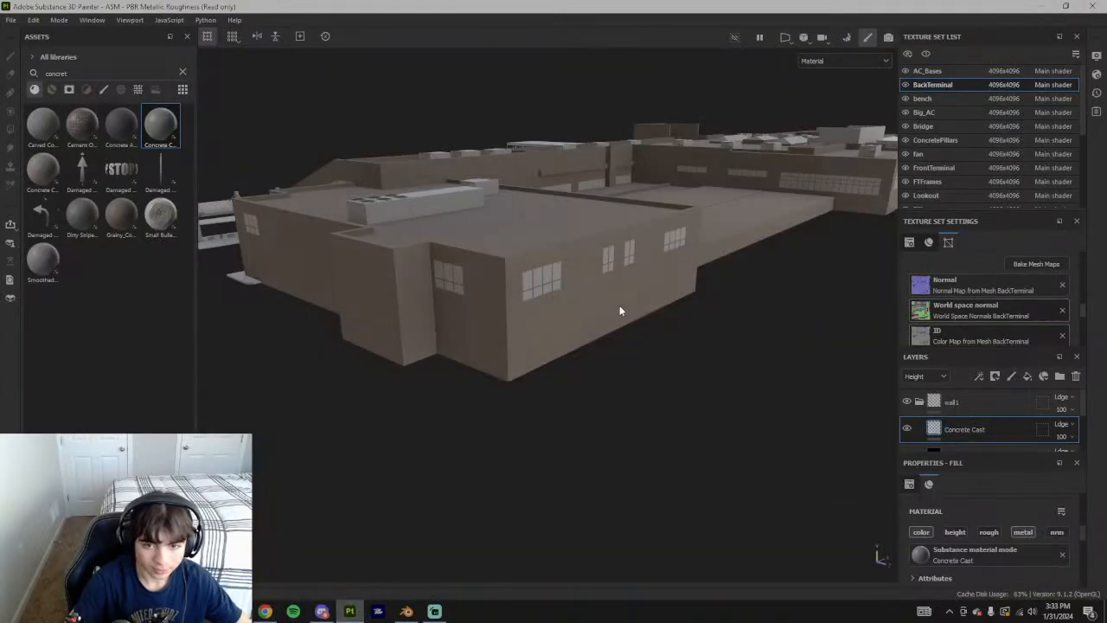
{"action": "left_click_drag", "start_coordinate": [627, 311], "coordinate": [586, 291], "text": "alt"}
{"action": "scroll", "coordinate": [585, 291], "scroll_direction": "up", "scroll_amount": 3}
{"action": "middle_click_drag", "start_coordinate": [662, 299], "coordinate": [524, 358], "text": "alt"}
{"action": "scroll", "coordinate": [1018, 435], "scroll_direction": "down", "scroll_amount": 3}
{"action": "scroll", "coordinate": [1016, 429], "scroll_direction": "up", "scroll_amount": 3}
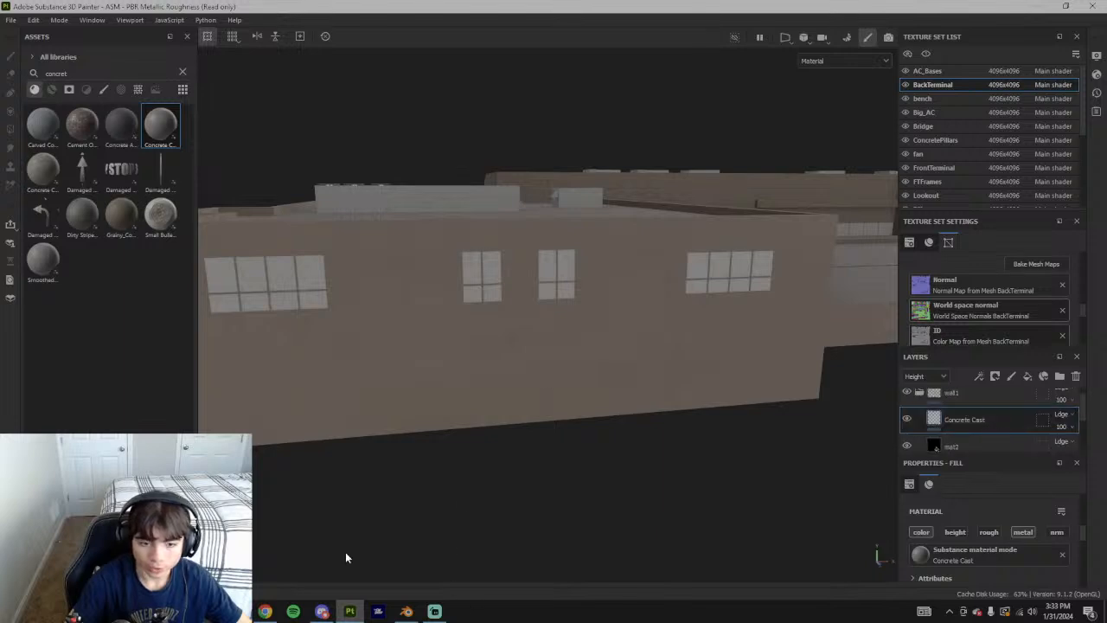
{"action": "scroll", "coordinate": [976, 422], "scroll_direction": "down", "scroll_amount": 3}
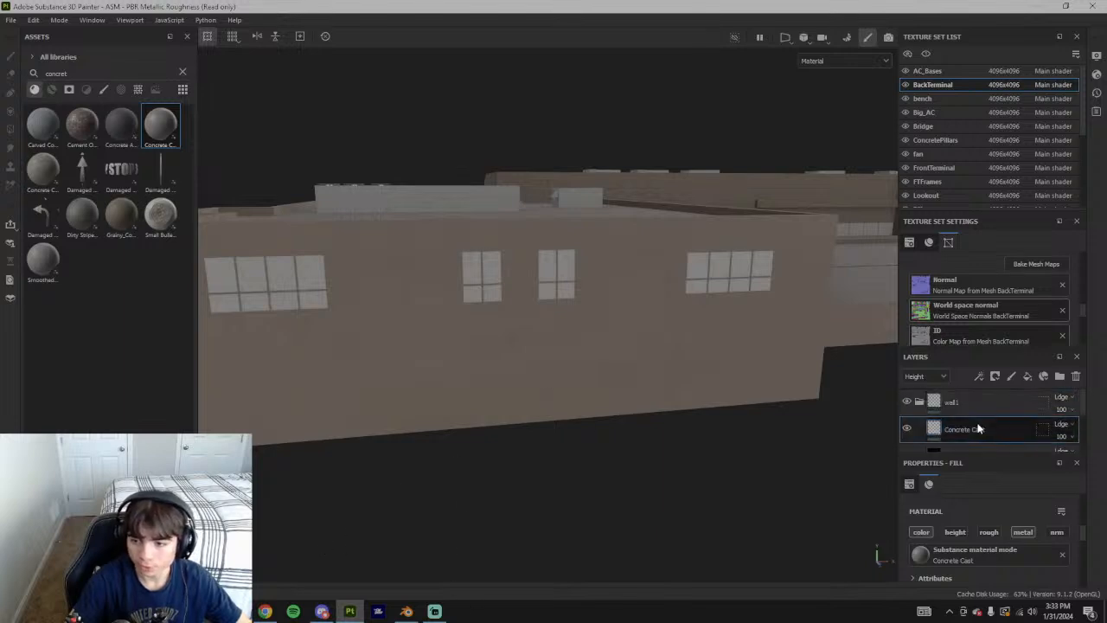
{"action": "scroll", "coordinate": [941, 412], "scroll_direction": "up", "scroll_amount": 1}
{"action": "left_click", "coordinate": [926, 376]}
{"action": "left_click", "coordinate": [924, 392]}
Fine-tune the saturation of the mat layer's concrete color in its fill parameters
{"action": "scroll", "coordinate": [948, 422], "scroll_direction": "down", "scroll_amount": 3}
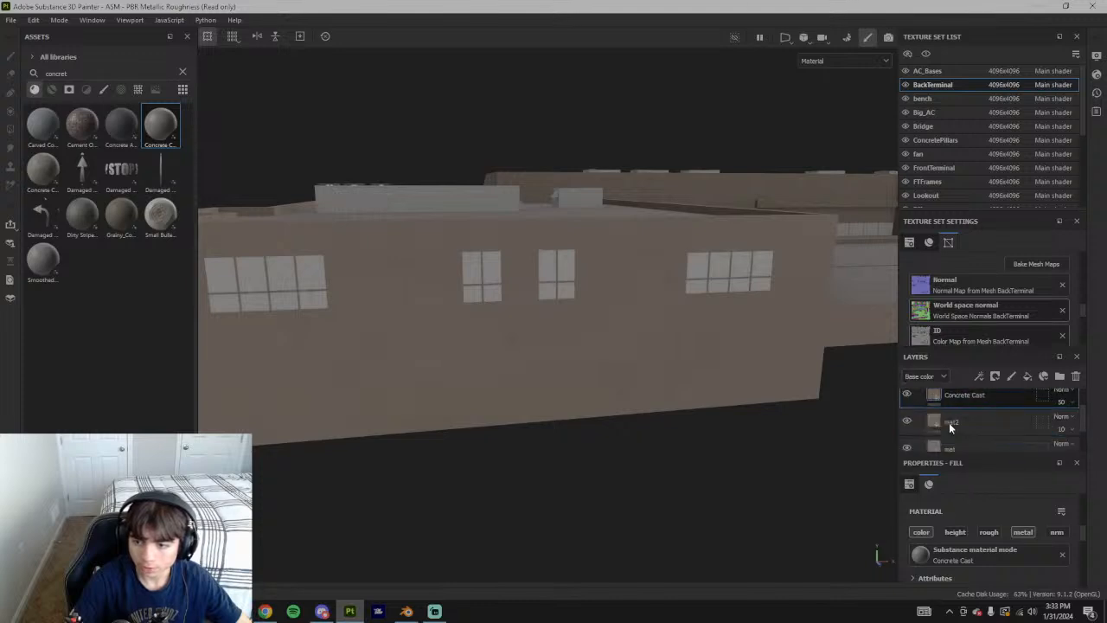
{"action": "left_click", "coordinate": [937, 422]}
{"action": "scroll", "coordinate": [985, 565], "scroll_direction": "down", "scroll_amount": 5}
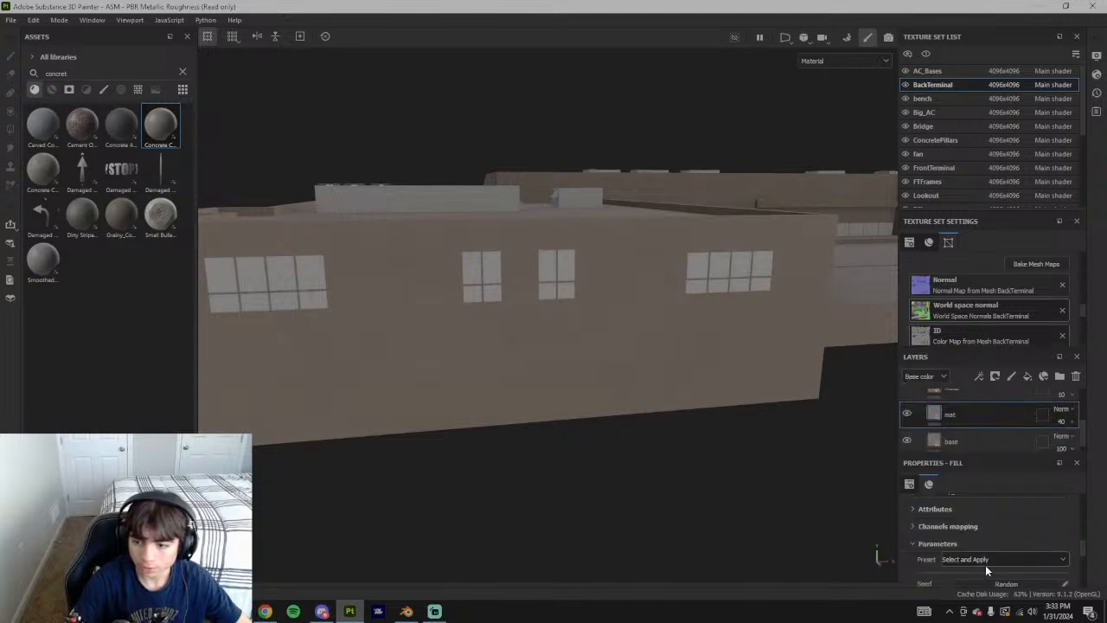
{"action": "left_click", "coordinate": [960, 564]}
{"action": "left_click", "coordinate": [817, 391]}
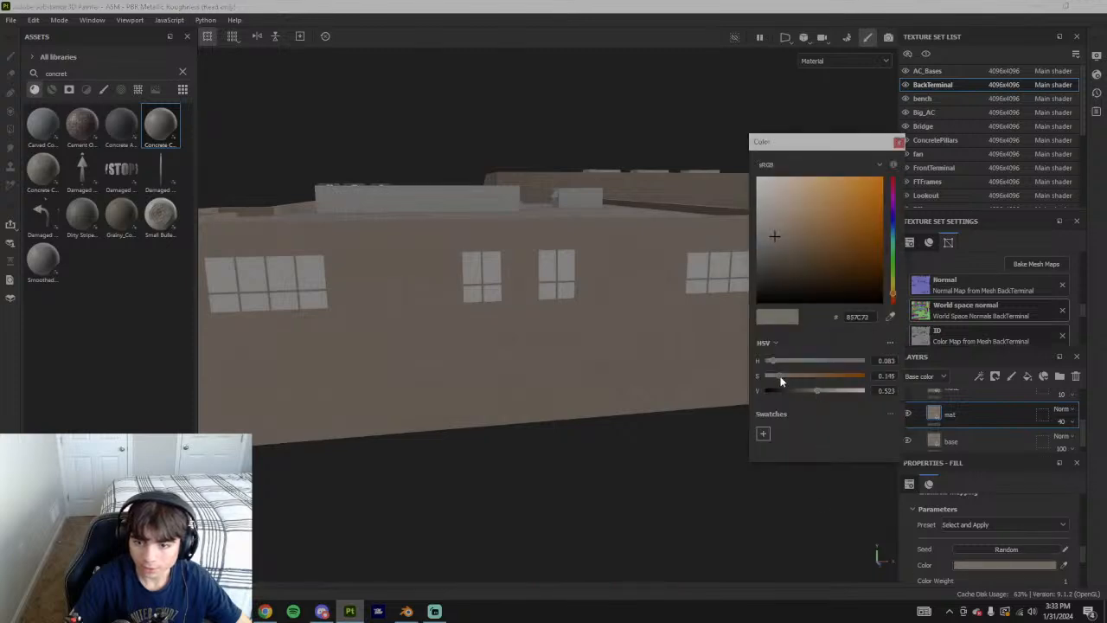
{"action": "left_click_drag", "start_coordinate": [780, 377], "coordinate": [778, 377]}
{"action": "left_click", "coordinate": [781, 377]}
{"action": "left_click", "coordinate": [781, 375]}
{"action": "left_click", "coordinate": [898, 143]}
{"action": "scroll", "coordinate": [1011, 432], "scroll_direction": "up", "scroll_amount": 1}
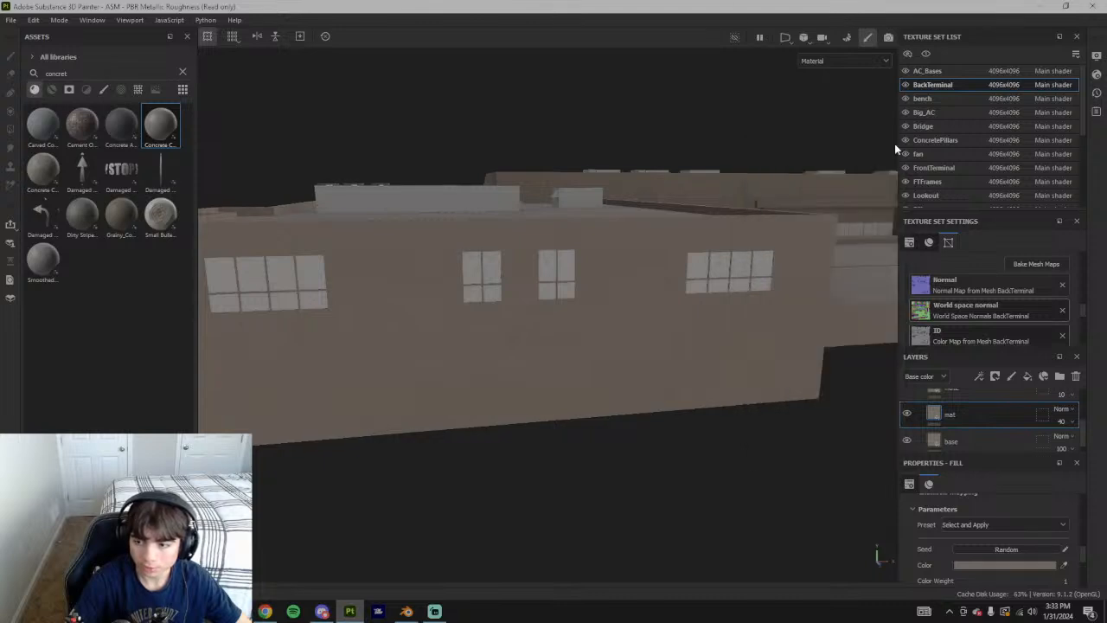
Try sampling a new color for the mat layer from a layer thumbnail and undo it
{"action": "left_click", "coordinate": [1064, 565]}
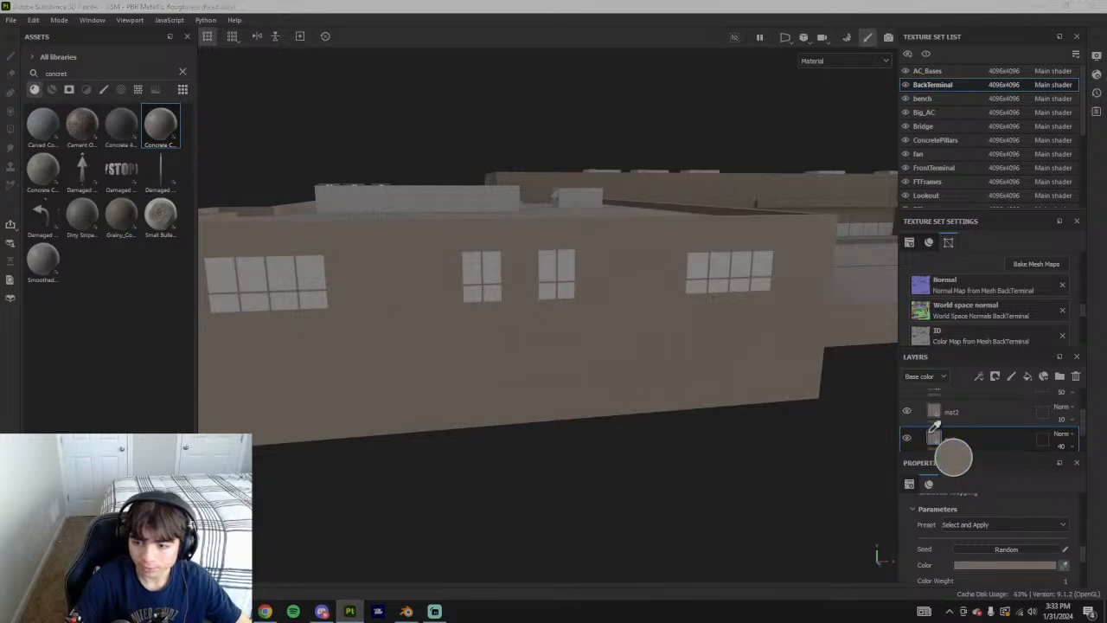
{"action": "left_click", "coordinate": [1065, 569]}
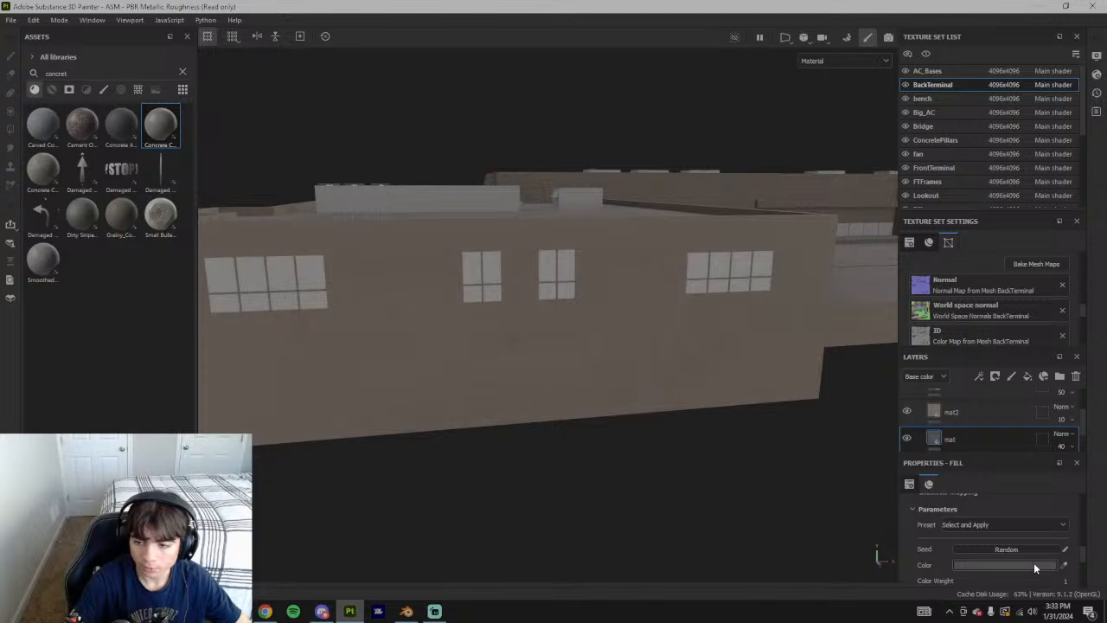
{"action": "key", "text": "ctrl+z"}
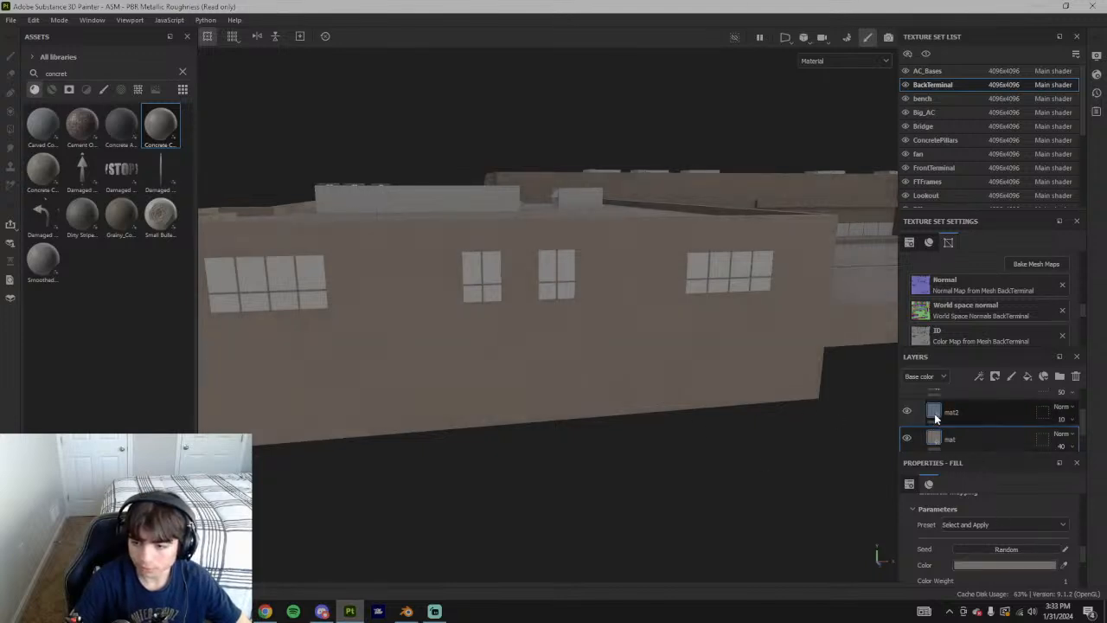
Match the mat2 layer's Main Color by sampling the thumbnails of its neighbouring layers
{"action": "left_click", "coordinate": [934, 415]}
{"action": "left_click", "coordinate": [1064, 537]}
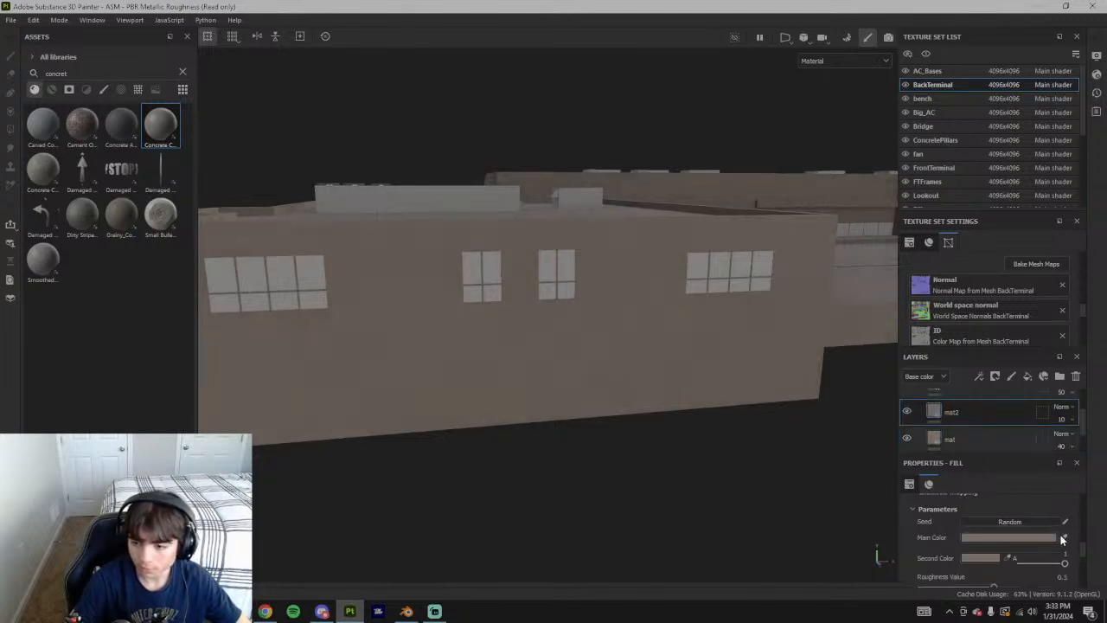
{"action": "left_click", "coordinate": [941, 438]}
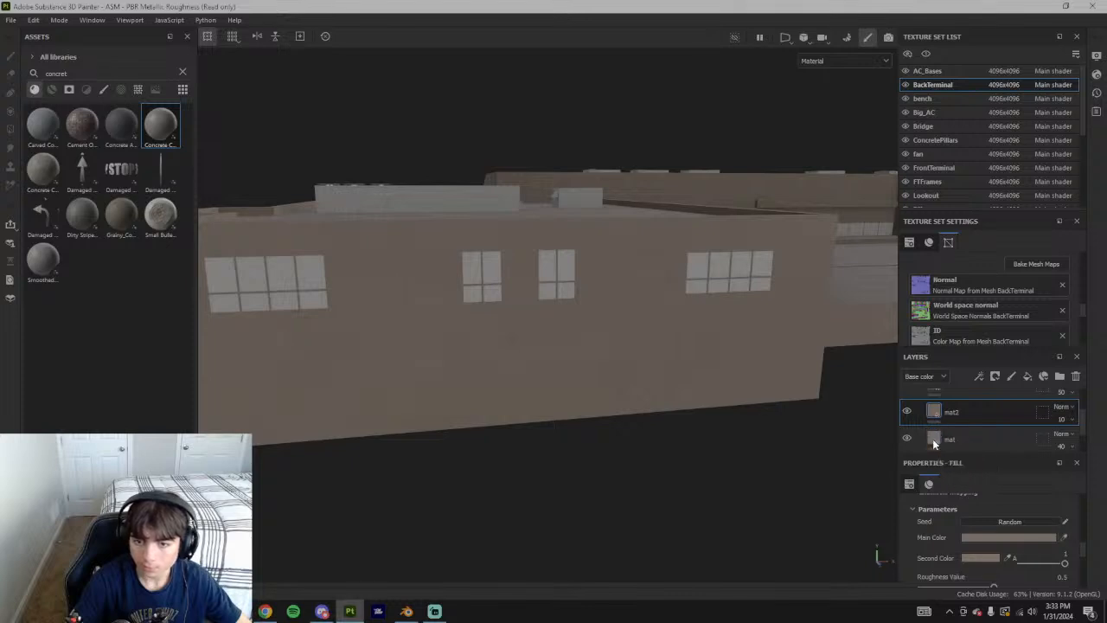
{"action": "scroll", "coordinate": [951, 435], "scroll_direction": "up", "scroll_amount": 1}
{"action": "left_click", "coordinate": [1064, 537]}
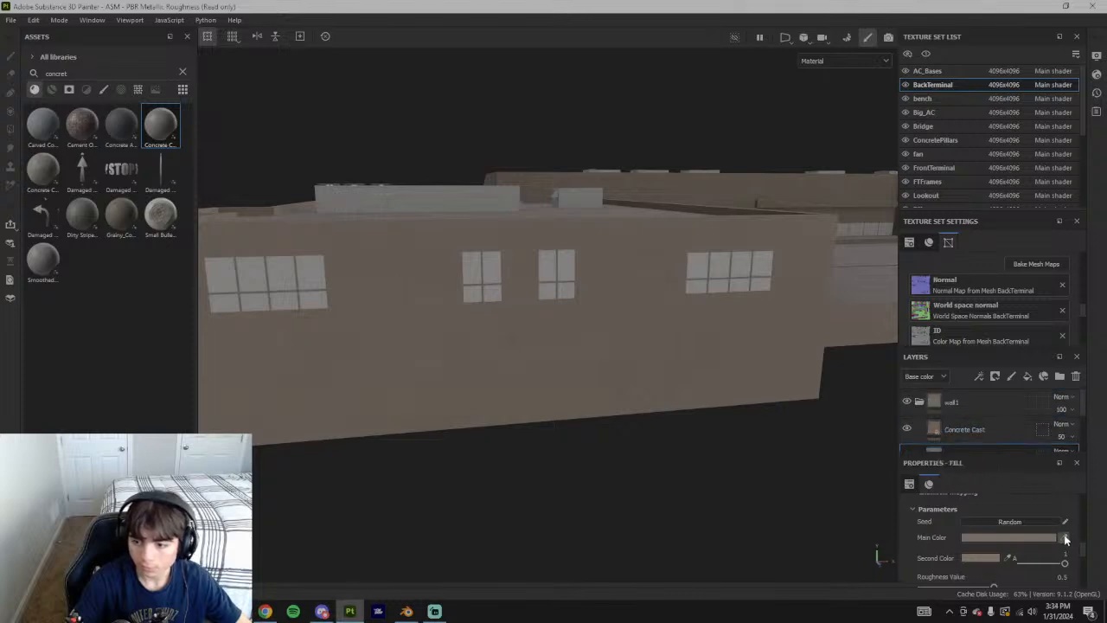
{"action": "left_click", "coordinate": [933, 429]}
Set the Concrete Cast layer's Concrete Color by sampling the mat layer's thumbnail
{"action": "left_click", "coordinate": [984, 433]}
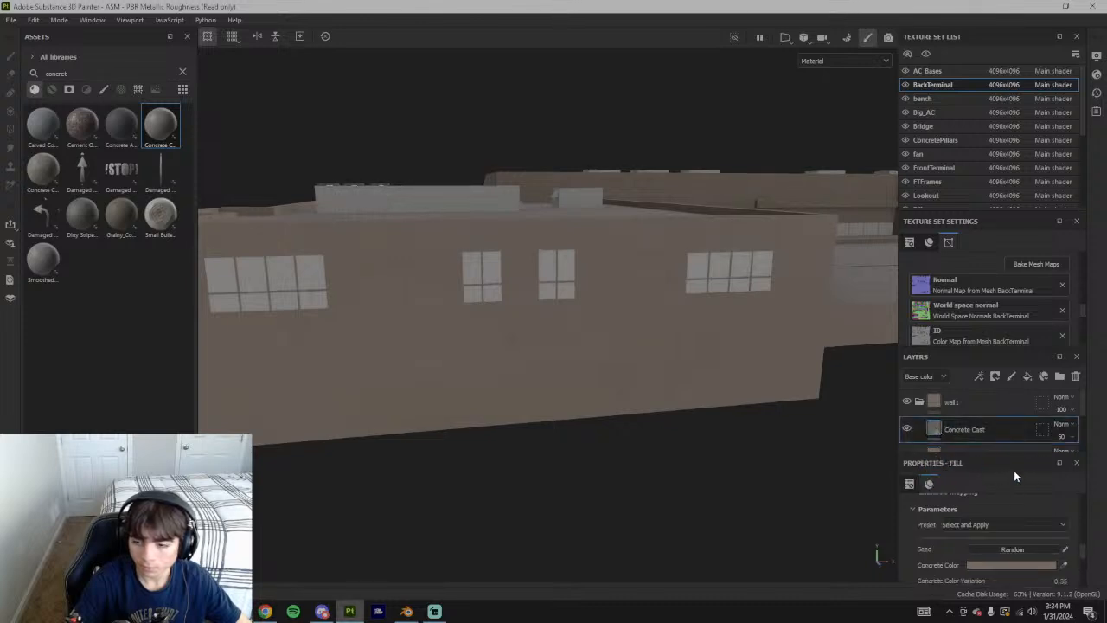
{"action": "left_click", "coordinate": [1064, 565]}
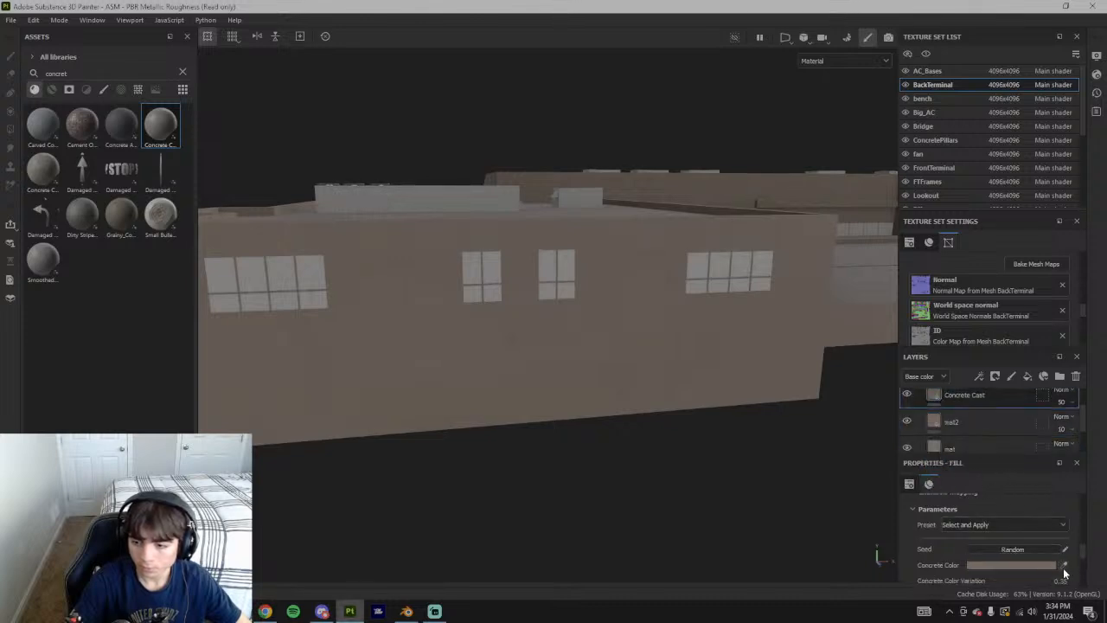
{"action": "left_click", "coordinate": [933, 447]}
{"action": "scroll", "coordinate": [604, 381], "scroll_direction": "down", "scroll_amount": 3}
Rename the Concrete Cast layer to mat3 and lower its base color opacity to 35
{"action": "left_click_drag", "start_coordinate": [603, 370], "coordinate": [582, 392], "text": "alt"}
{"action": "scroll", "coordinate": [581, 392], "scroll_direction": "down", "scroll_amount": 3}
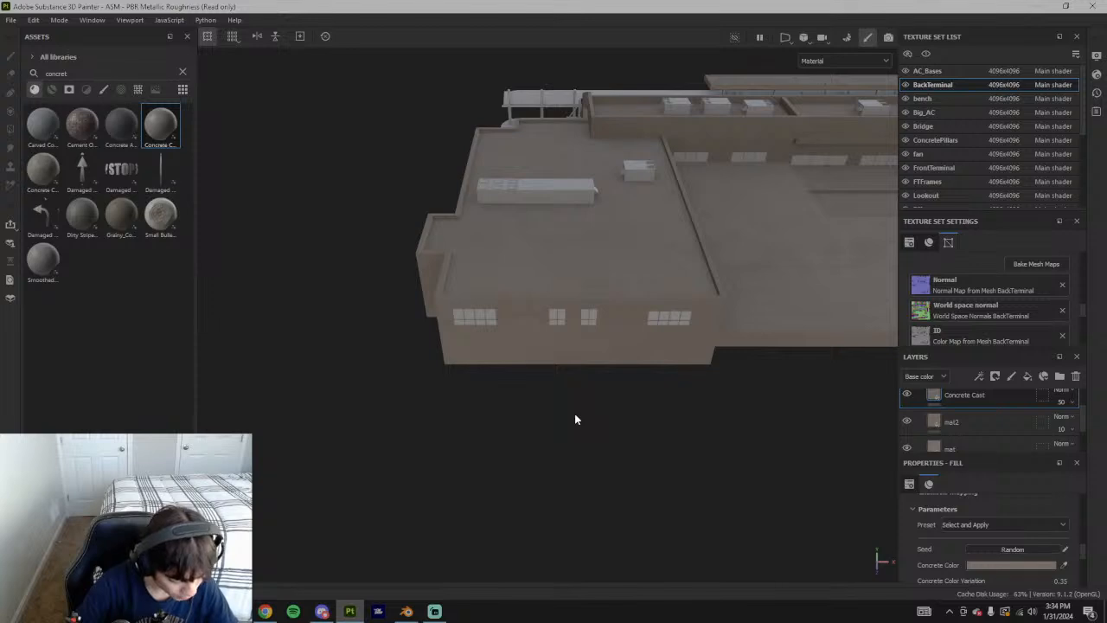
{"action": "left_click_drag", "start_coordinate": [576, 418], "coordinate": [481, 357], "text": "alt"}
{"action": "left_click_drag", "start_coordinate": [768, 339], "coordinate": [482, 331], "text": "alt"}
{"action": "left_click_drag", "start_coordinate": [579, 400], "coordinate": [457, 339], "text": "alt"}
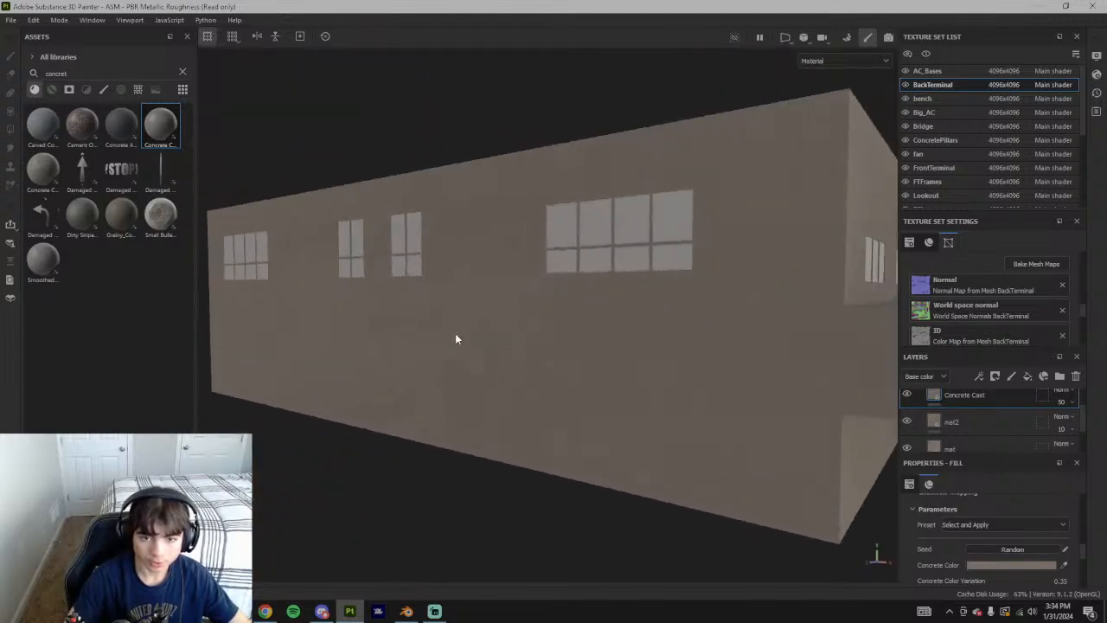
{"action": "scroll", "coordinate": [985, 429], "scroll_direction": "up", "scroll_amount": 1}
{"action": "double_click", "coordinate": [978, 429]}
{"action": "type", "text": "mat3"}
{"action": "key", "text": "Return"}
{"action": "left_click_drag", "start_coordinate": [1069, 465], "coordinate": [1067, 461]}
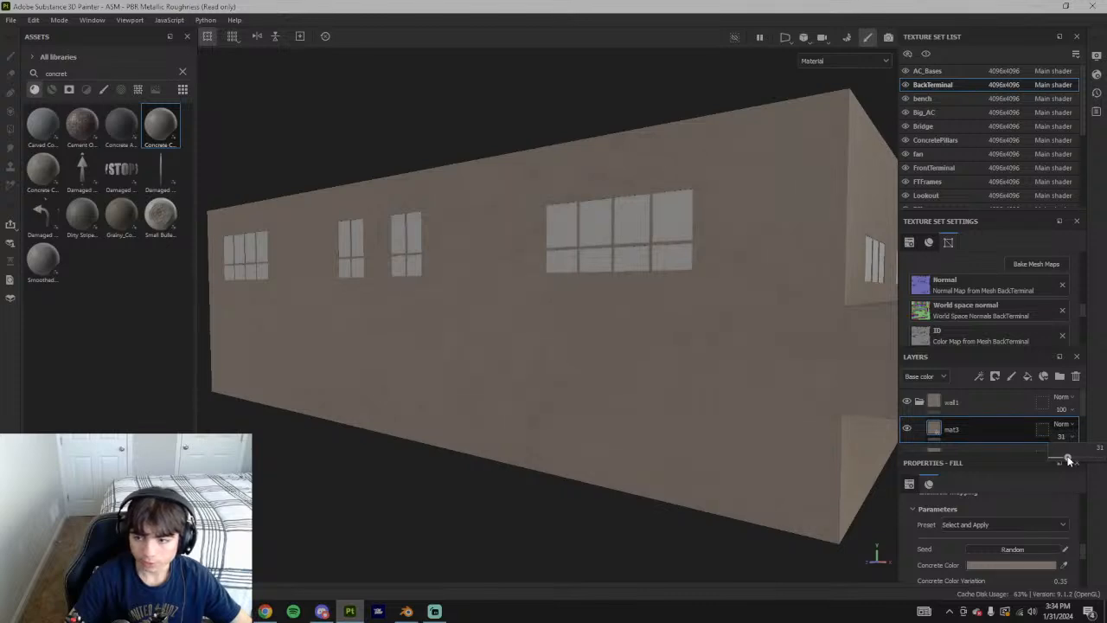
Check the wall variation from several sides and set the mat3 layer's opacity to 45
{"action": "left_click_drag", "start_coordinate": [634, 321], "coordinate": [698, 353], "text": "alt"}
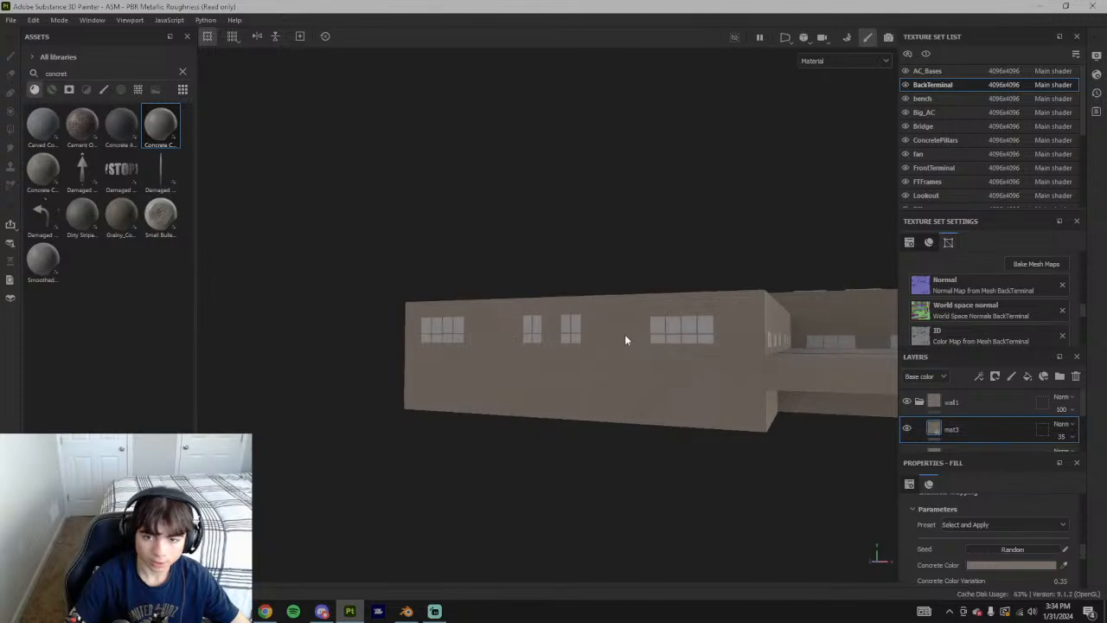
{"action": "scroll", "coordinate": [553, 238], "scroll_direction": "up", "scroll_amount": 3}
{"action": "left_click_drag", "start_coordinate": [618, 440], "coordinate": [668, 461], "text": "alt"}
{"action": "left_click_drag", "start_coordinate": [537, 362], "coordinate": [393, 344], "text": "alt"}
{"action": "left_click_drag", "start_coordinate": [533, 374], "coordinate": [804, 419], "text": "alt"}
{"action": "scroll", "coordinate": [973, 426], "scroll_direction": "down", "scroll_amount": 1}
{"action": "left_click", "coordinate": [1020, 419]}
{"action": "left_click", "coordinate": [989, 400]}
{"action": "left_click", "coordinate": [1072, 403]}
{"action": "left_click_drag", "start_coordinate": [1070, 424], "coordinate": [1075, 425]}
Examine the concrete tone on the terminal's walls and roof from overhead and at wall level
{"action": "left_click_drag", "start_coordinate": [489, 384], "coordinate": [669, 468], "text": "alt"}
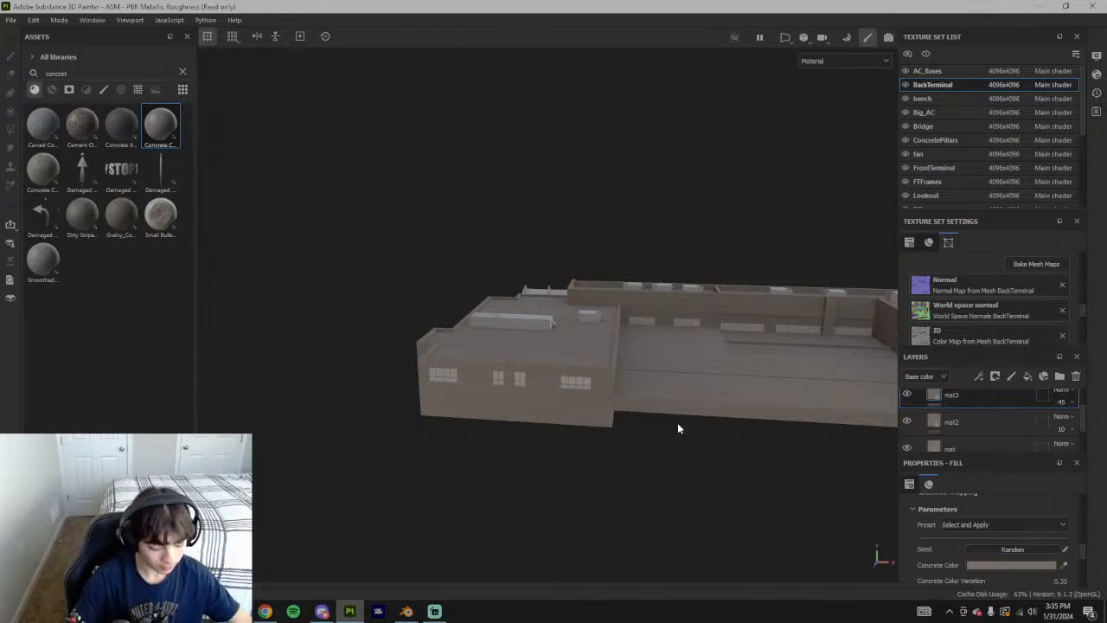
{"action": "left_click_drag", "start_coordinate": [676, 422], "coordinate": [643, 375], "text": "alt"}
{"action": "middle_click_drag", "start_coordinate": [807, 306], "coordinate": [606, 343], "text": "alt"}
{"action": "left_click_drag", "start_coordinate": [606, 343], "coordinate": [647, 376], "text": "alt"}
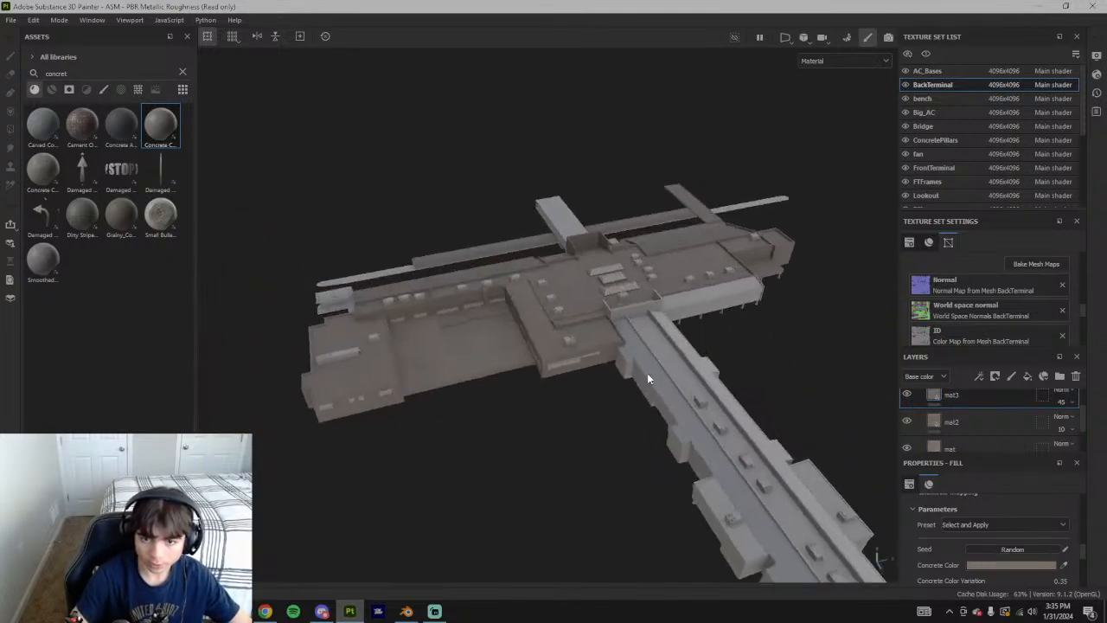
{"action": "scroll", "coordinate": [373, 321], "scroll_direction": "up", "scroll_amount": 4}
{"action": "left_click_drag", "start_coordinate": [373, 320], "coordinate": [505, 336], "text": "alt"}
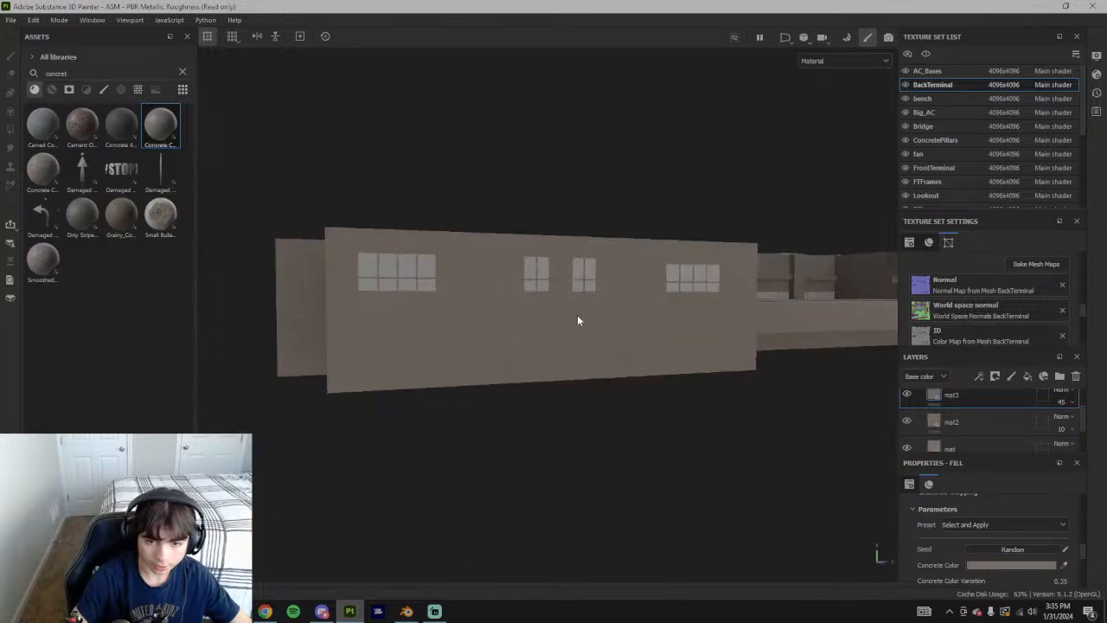
{"action": "left_click_drag", "start_coordinate": [702, 306], "coordinate": [663, 342], "text": "alt"}
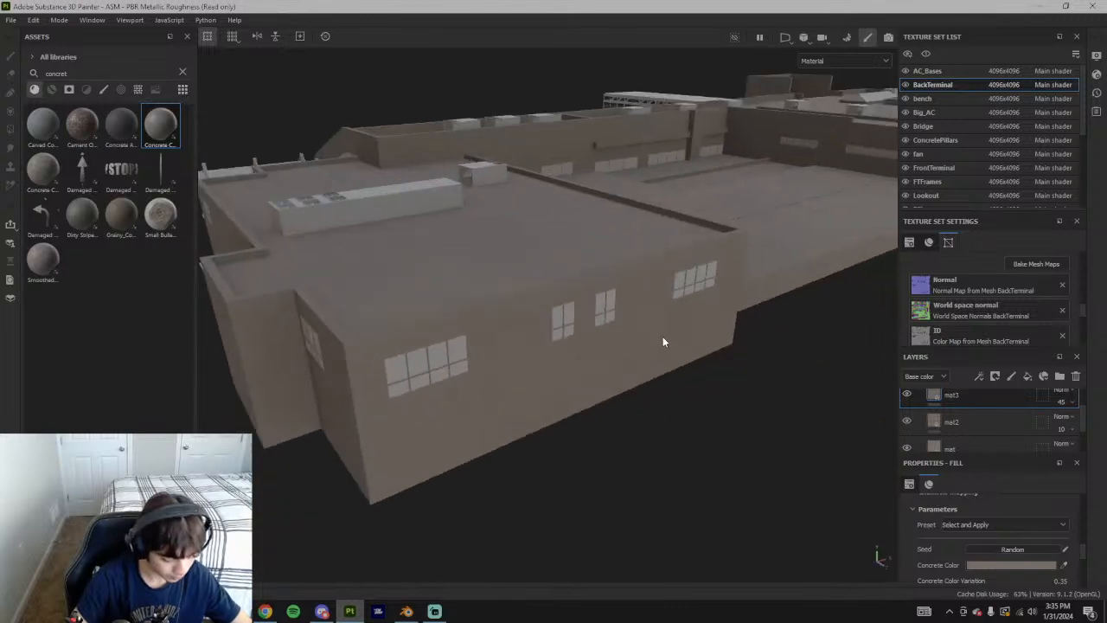
{"action": "left_click_drag", "start_coordinate": [739, 365], "coordinate": [555, 344], "text": "alt"}
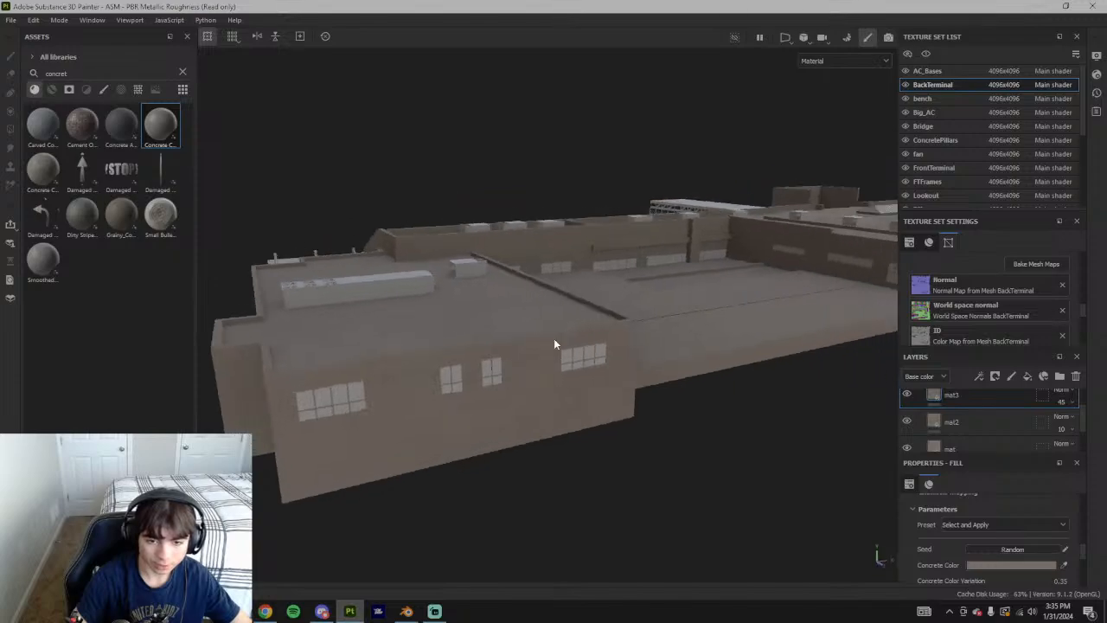
Switch to the browser and view the blue-window wall in Street View and the back terminal in Google Earth
{"action": "left_click", "coordinate": [265, 611]}
{"action": "scroll", "coordinate": [440, 323], "scroll_direction": "down", "scroll_amount": 3}
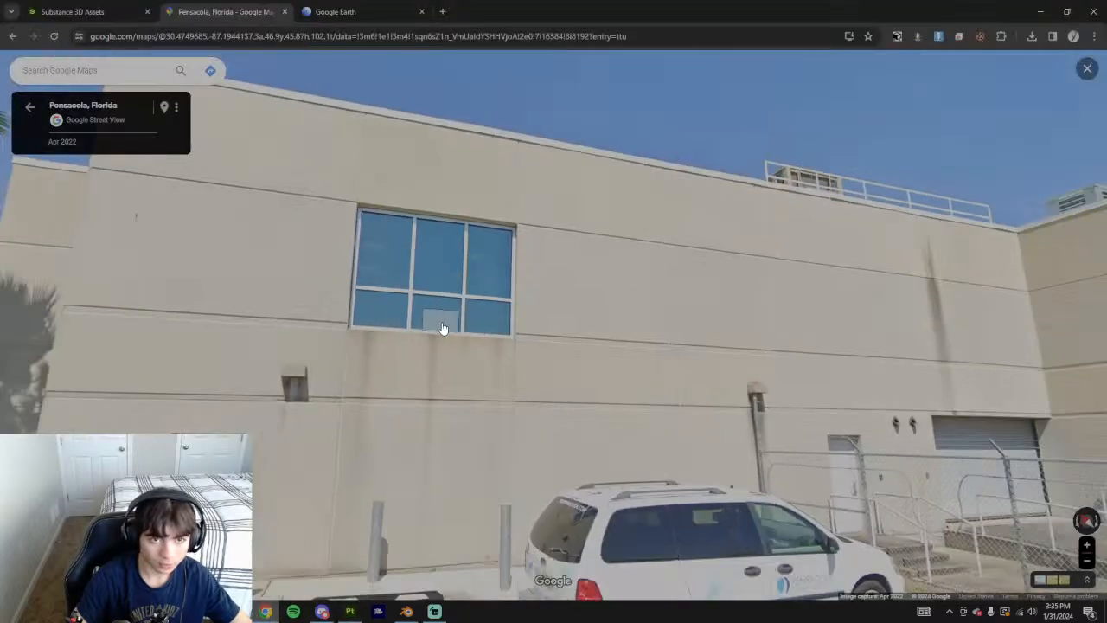
{"action": "left_click", "coordinate": [351, 11]}
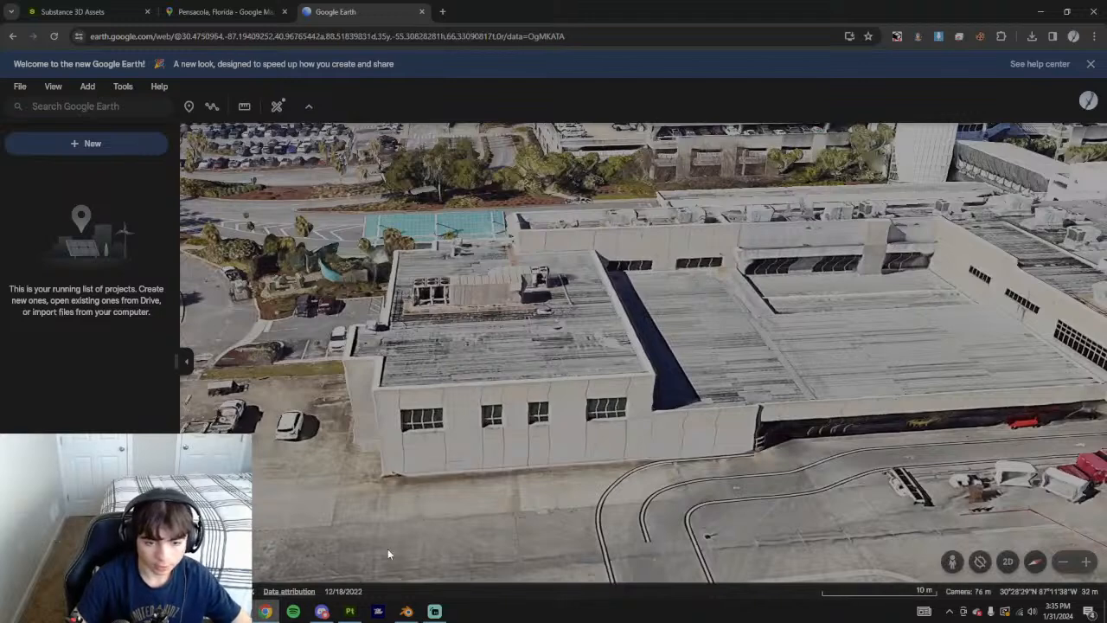
Return to Substance 3D Painter and compare the terminal's corner walls with the wall1 folder's layers
{"action": "left_click", "coordinate": [349, 612]}
{"action": "left_click_drag", "start_coordinate": [307, 337], "coordinate": [668, 377], "text": "alt"}
{"action": "scroll", "coordinate": [458, 386], "scroll_direction": "up", "scroll_amount": 3}
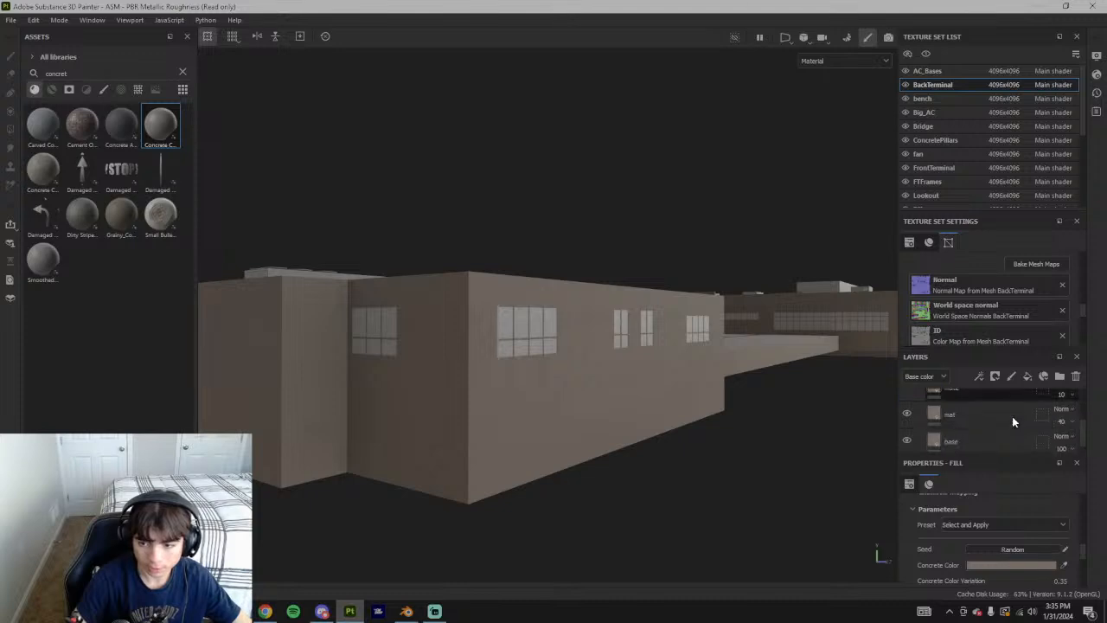
{"action": "scroll", "coordinate": [935, 436], "scroll_direction": "down", "scroll_amount": 1}
{"action": "scroll", "coordinate": [973, 424], "scroll_direction": "up", "scroll_amount": 3}
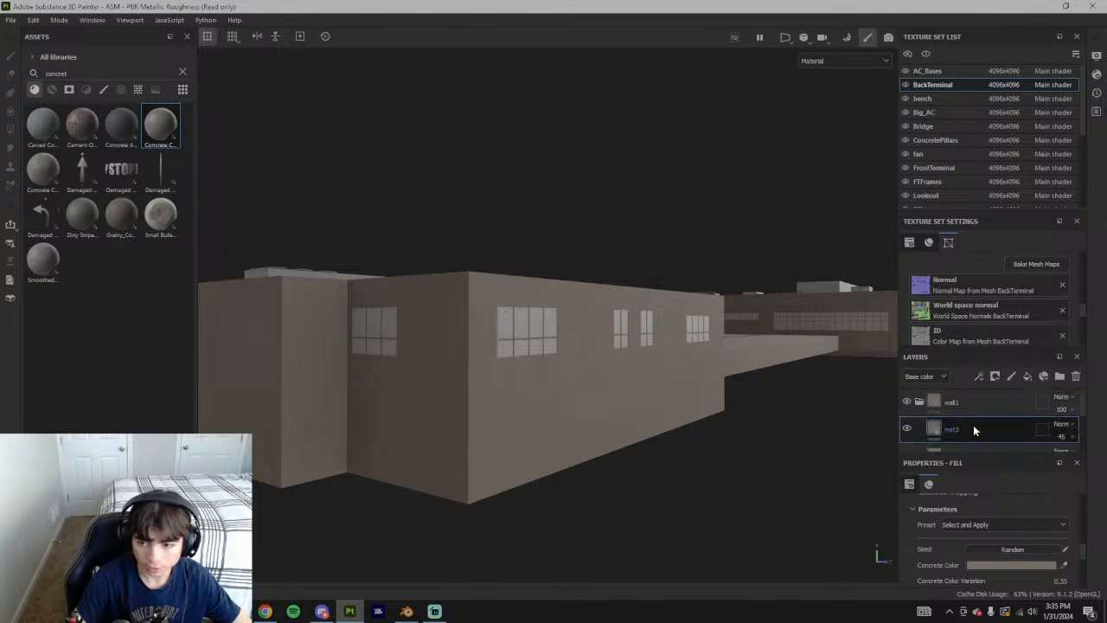
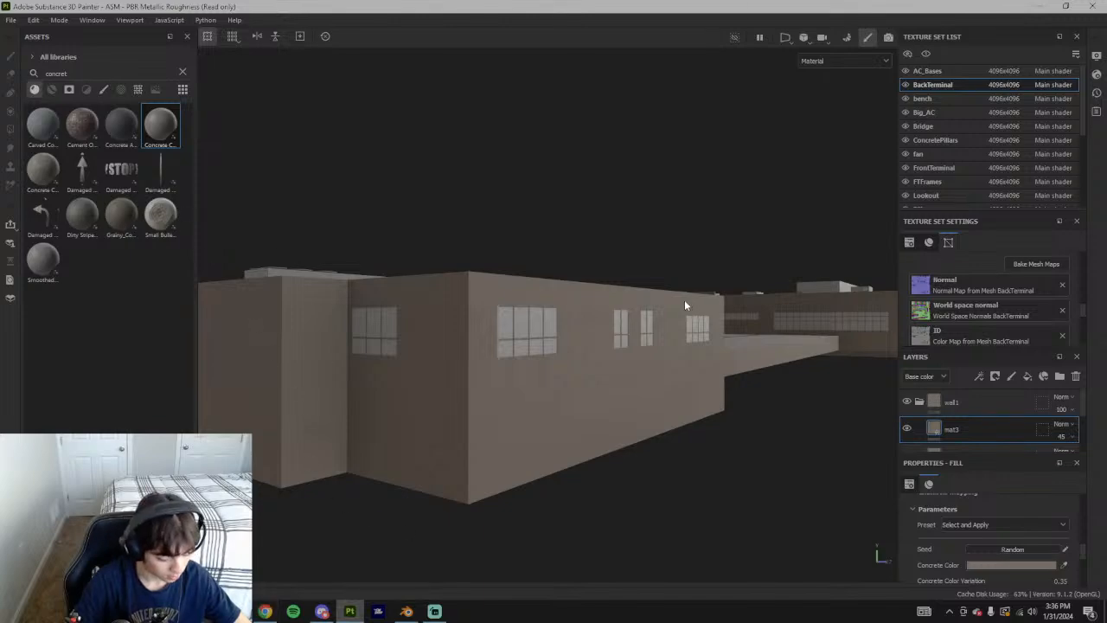
Switch to the browser, examine the back terminal's corner in Google Earth and reopen the concrete results on Substance 3D Assets
{"action": "left_click", "coordinate": [266, 610]}
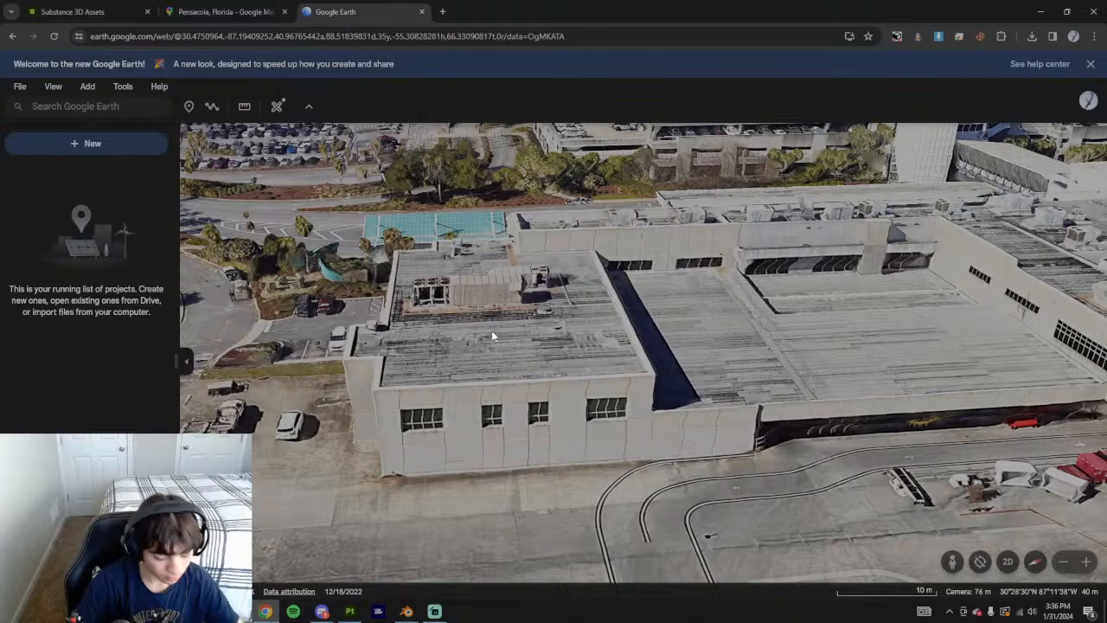
{"action": "left_click_drag", "start_coordinate": [583, 402], "coordinate": [666, 406]}
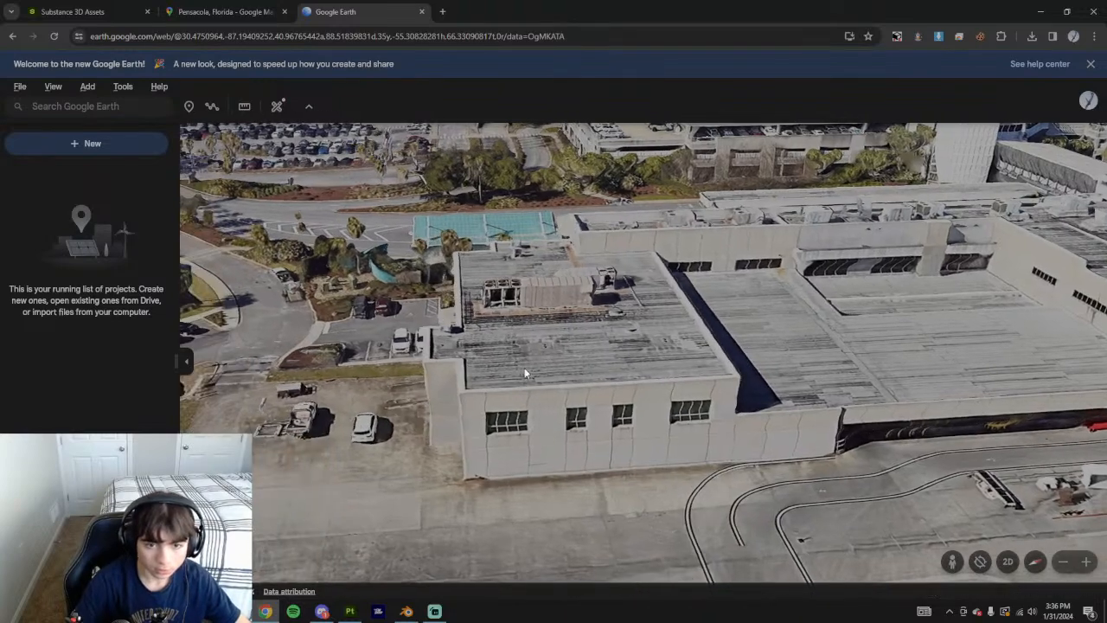
{"action": "middle_click_drag", "start_coordinate": [556, 407], "coordinate": [586, 429]}
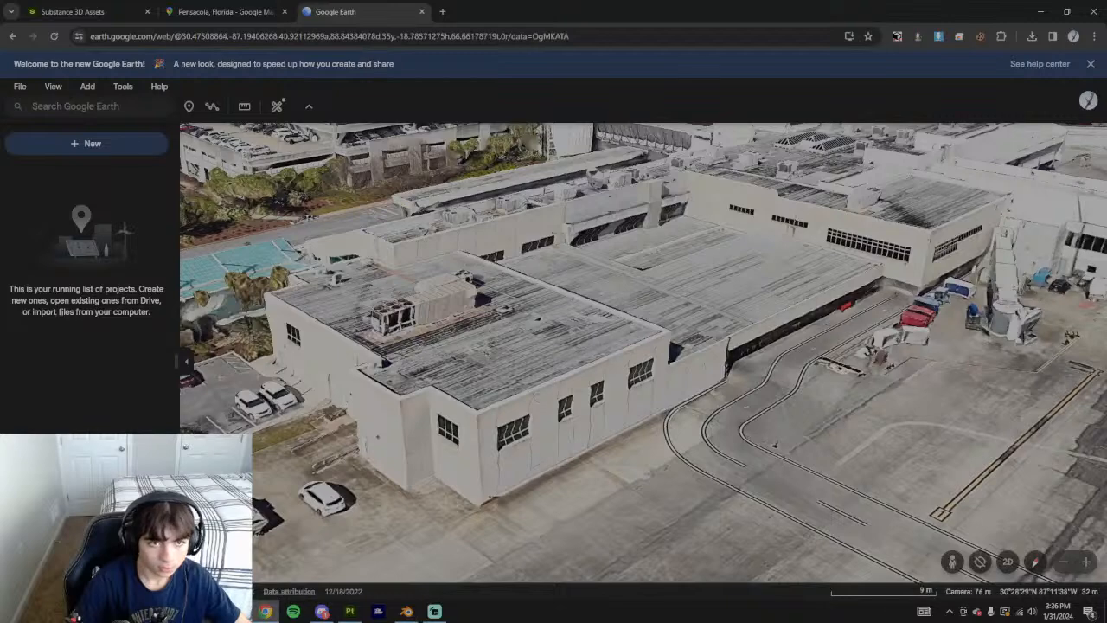
{"action": "left_click", "coordinate": [78, 12]}
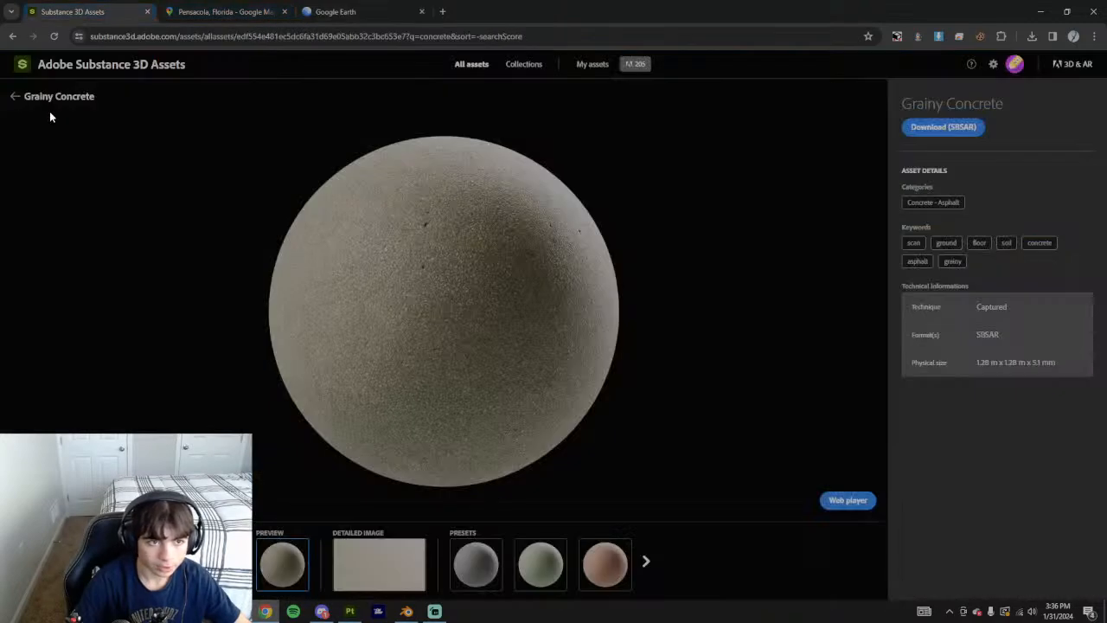
{"action": "left_click", "coordinate": [15, 96]}
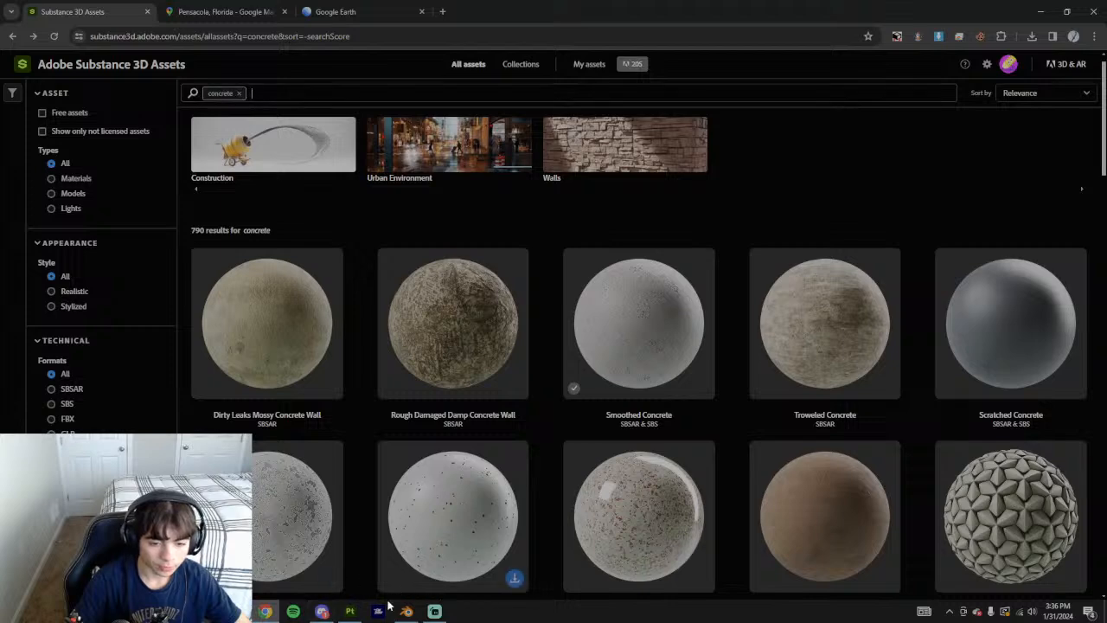
Return to Substance 3D Painter, search the asset library's materials for "wall" and clear the search
{"action": "left_click", "coordinate": [350, 611]}
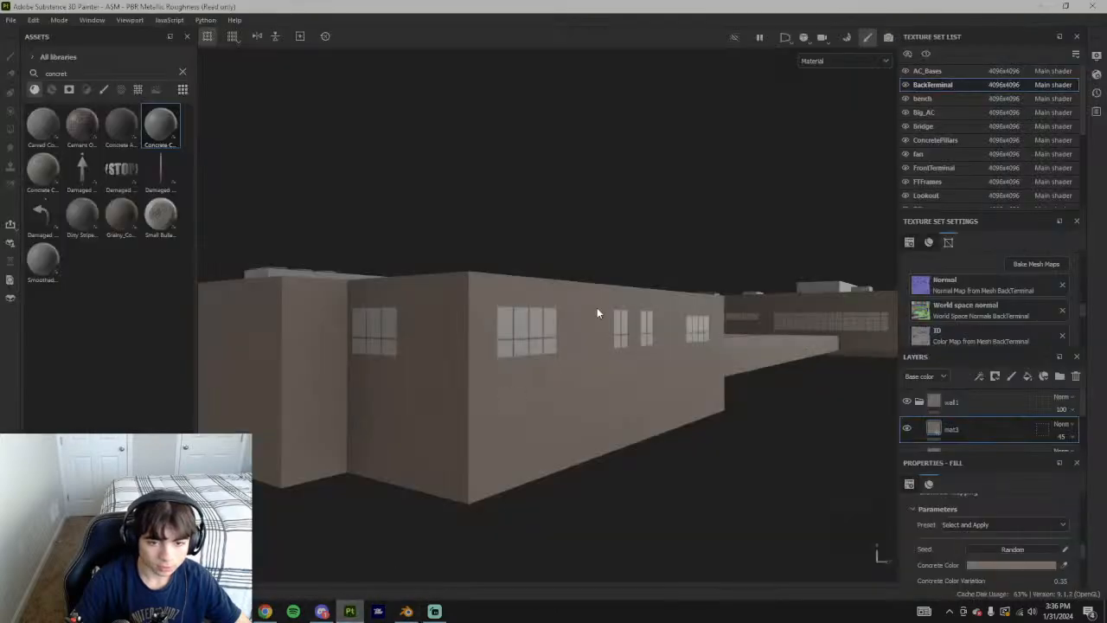
{"action": "left_click_drag", "start_coordinate": [591, 314], "coordinate": [479, 396], "text": "alt"}
{"action": "left_click", "coordinate": [181, 72]}
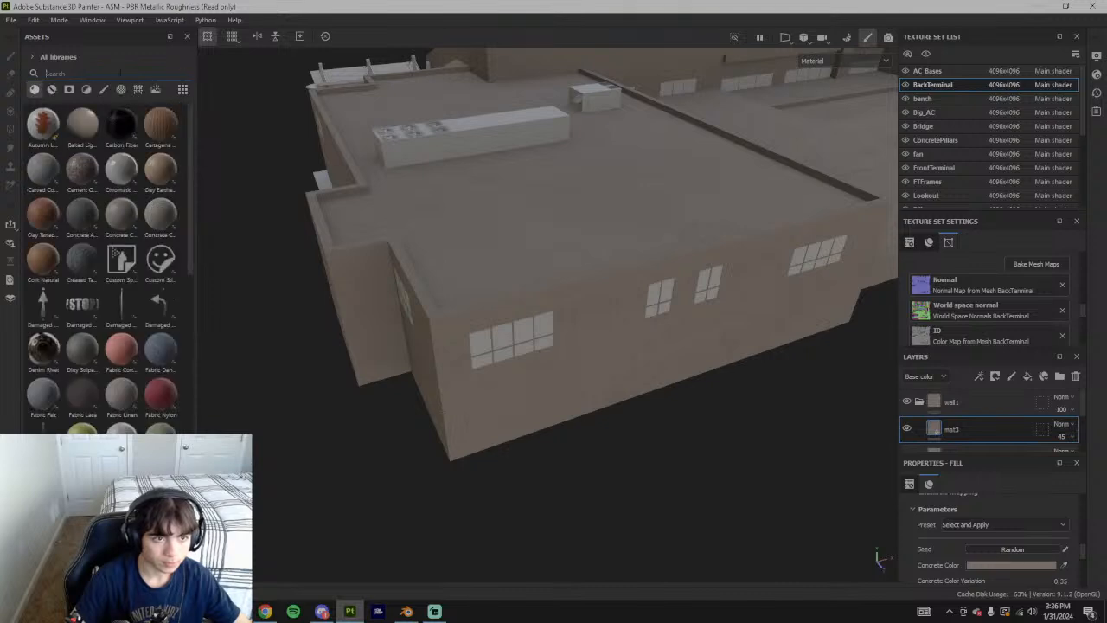
{"action": "type", "text": "wall"}
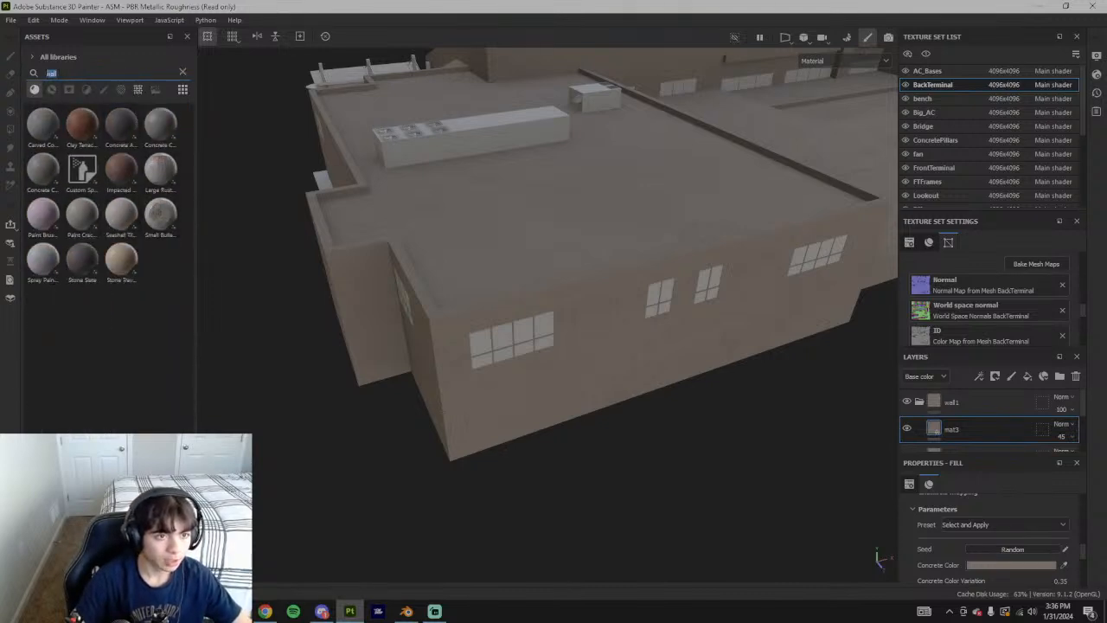
{"action": "key", "text": "BackSpace"}
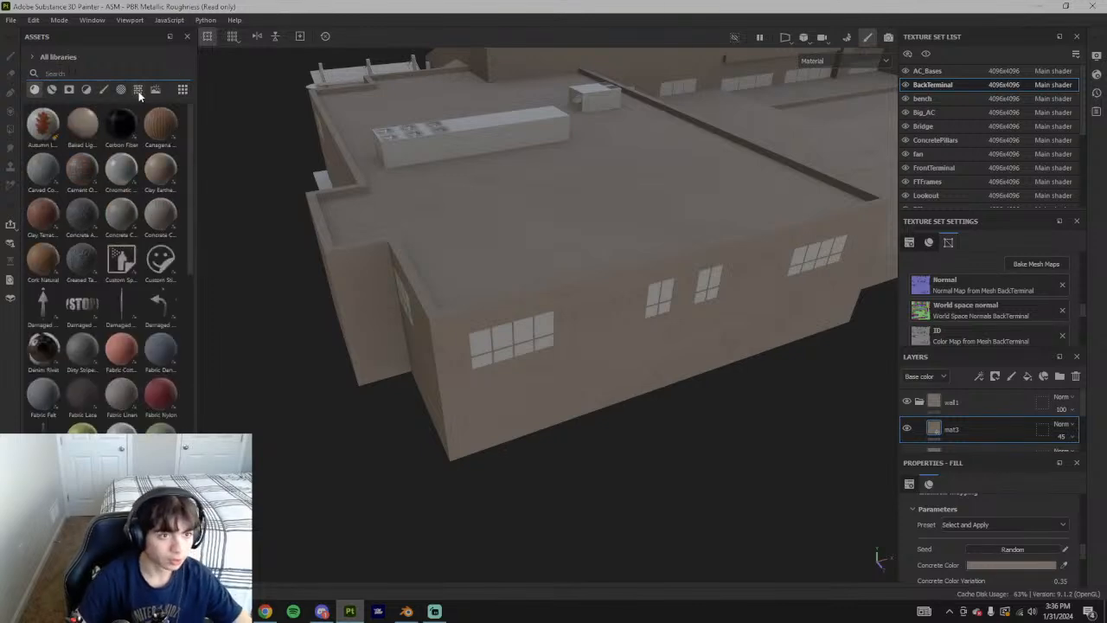
Add the Seashell Tiles material from the asset library as a layer above mat3 in the wall1 folder
{"action": "scroll", "coordinate": [151, 415], "scroll_direction": "down", "scroll_amount": 5}
{"action": "scroll", "coordinate": [151, 424], "scroll_direction": "down", "scroll_amount": 5}
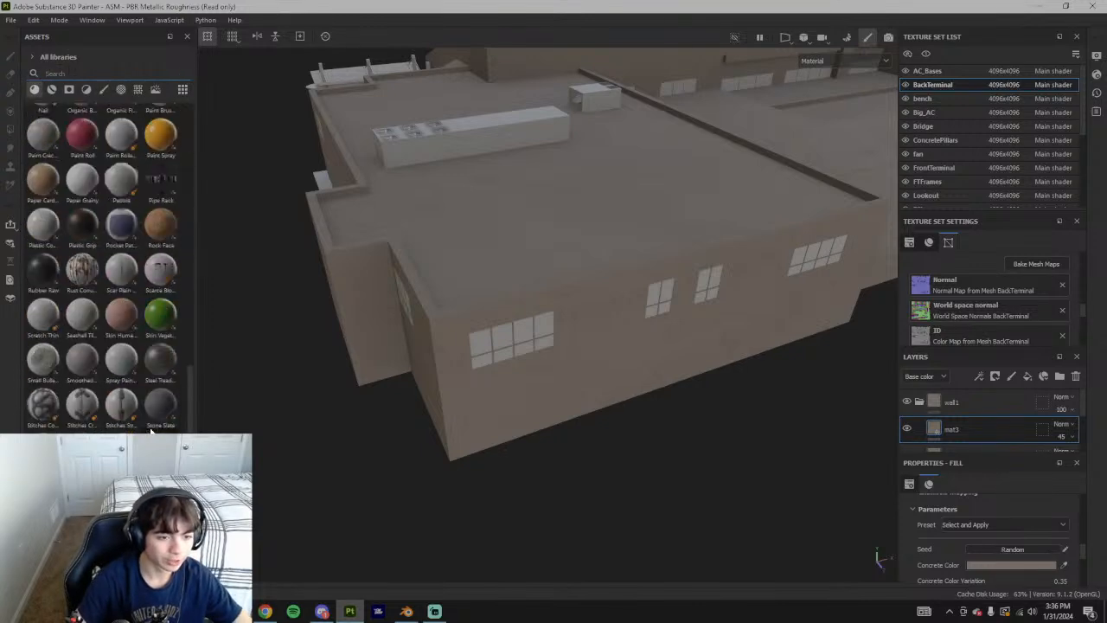
{"action": "mouse_move", "coordinate": [88, 318]}
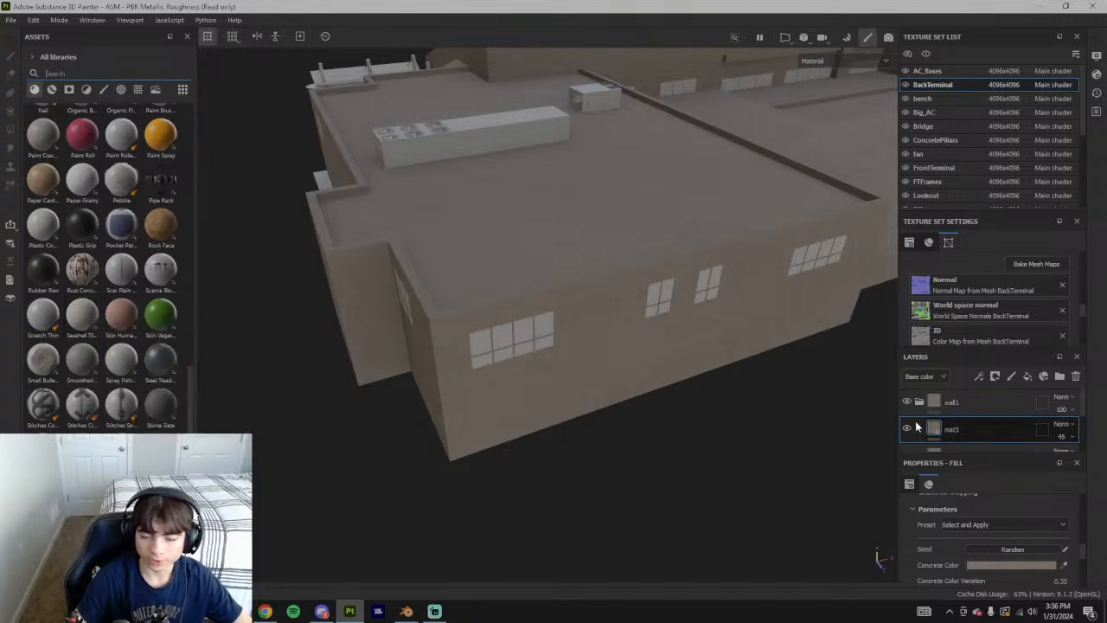
{"action": "left_click_drag", "start_coordinate": [81, 316], "coordinate": [970, 416]}
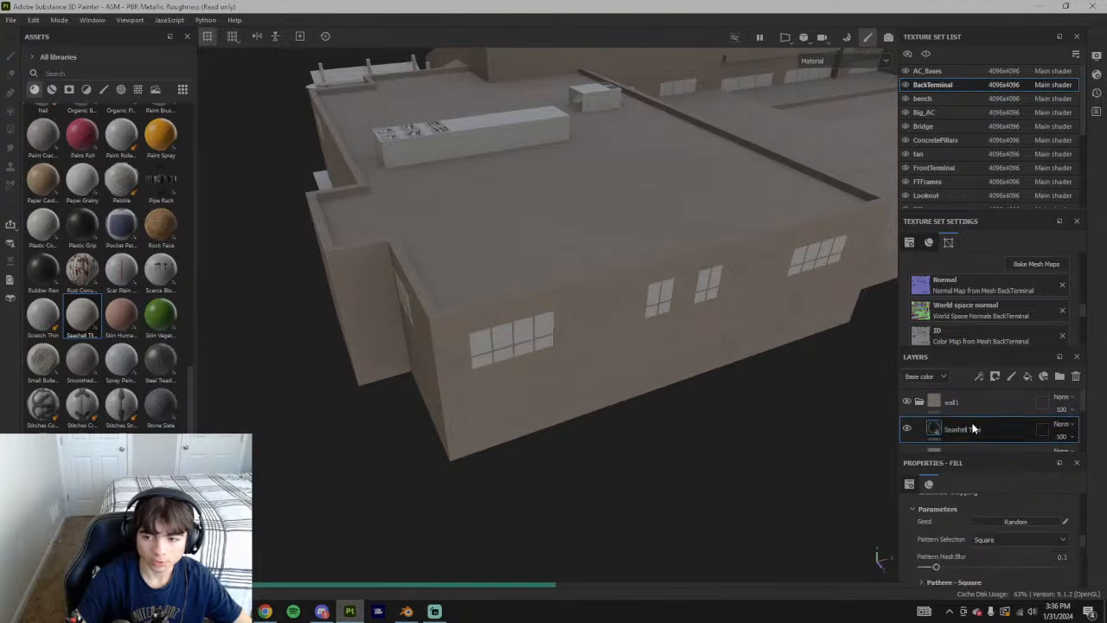
{"action": "scroll", "coordinate": [999, 523], "scroll_direction": "up", "scroll_amount": 10}
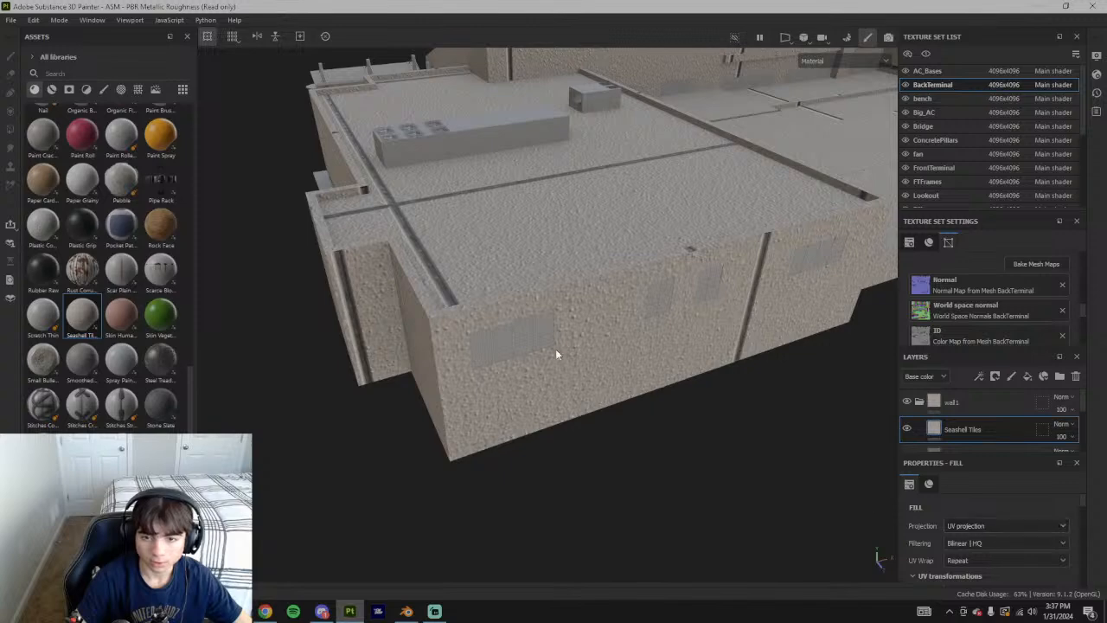
{"action": "scroll", "coordinate": [664, 367], "scroll_direction": "up", "scroll_amount": 5}
{"action": "scroll", "coordinate": [645, 311], "scroll_direction": "down", "scroll_amount": 3}
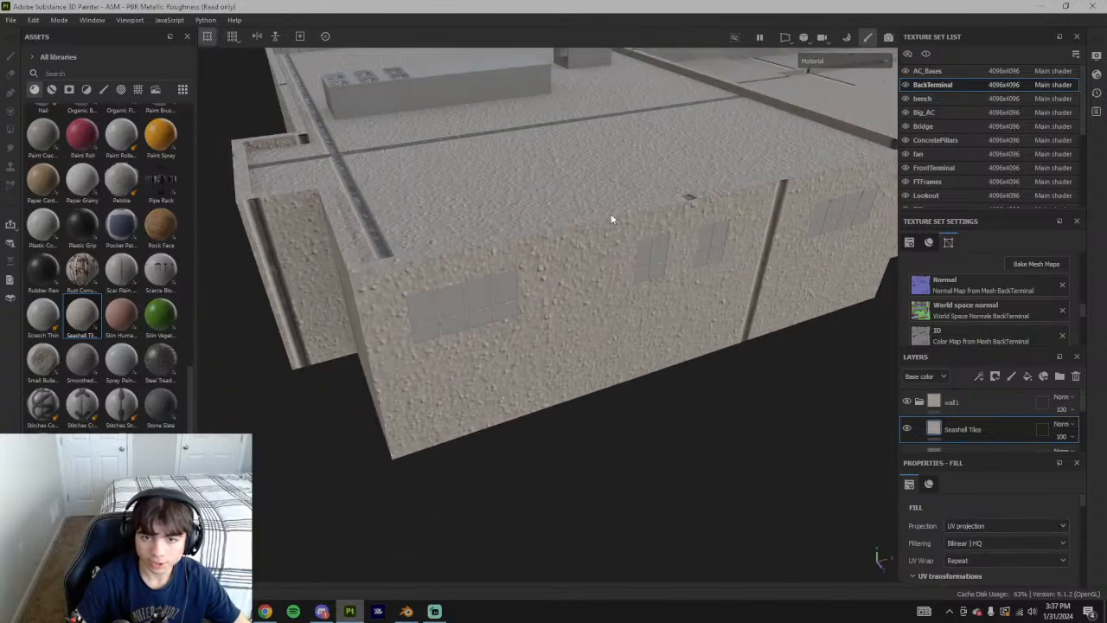
Switch the Seashell Tiles layer to Tri-planar projection and adjust its tiling to form large wall panels
{"action": "left_click", "coordinate": [980, 525]}
{"action": "left_click", "coordinate": [972, 455]}
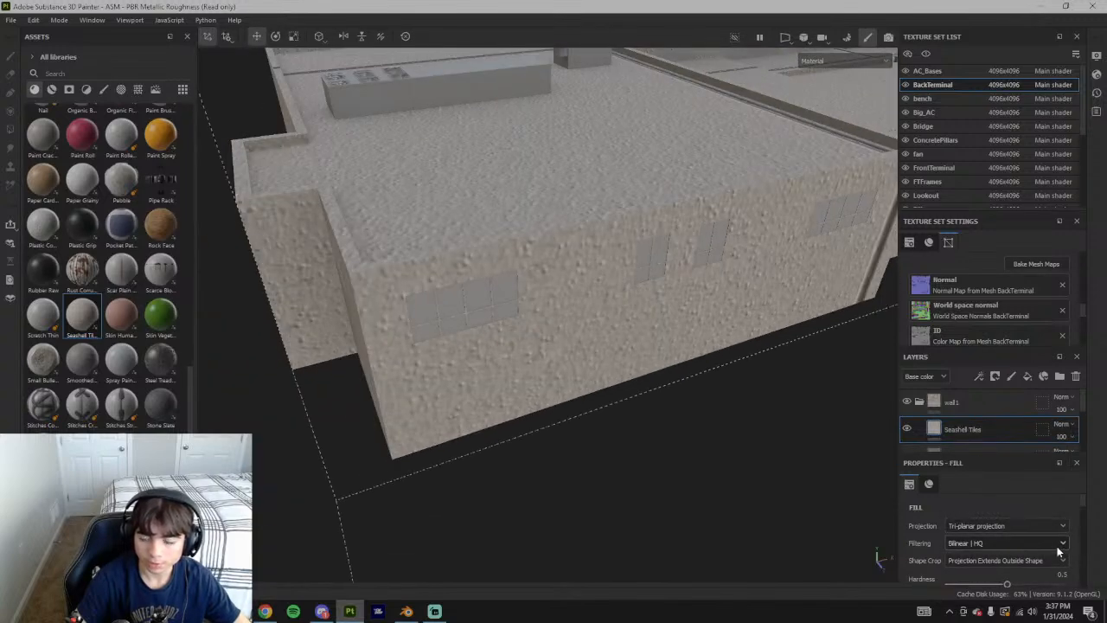
{"action": "scroll", "coordinate": [982, 557], "scroll_direction": "down", "scroll_amount": 2}
{"action": "left_click_drag", "start_coordinate": [974, 564], "coordinate": [979, 568]}
Leave only the height channel enabled on the Seashell Tiles layer and check the panel lines around the building
{"action": "scroll", "coordinate": [995, 560], "scroll_direction": "up", "scroll_amount": 5}
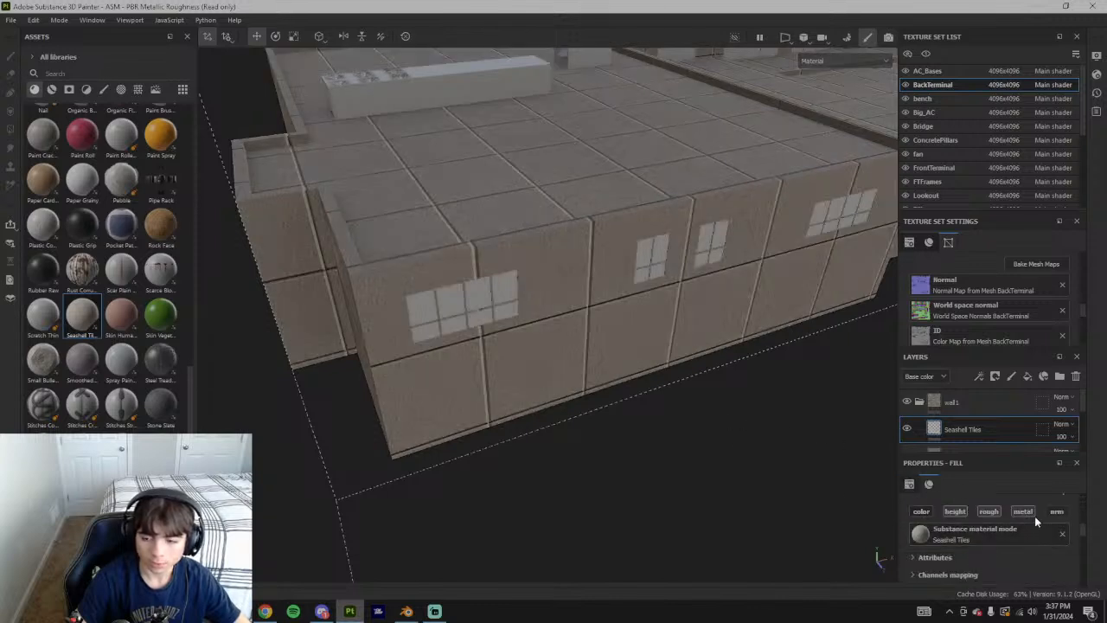
{"action": "left_click", "coordinate": [989, 511]}
{"action": "left_click_drag", "start_coordinate": [655, 338], "coordinate": [680, 280], "text": "alt"}
{"action": "left_click_drag", "start_coordinate": [785, 274], "coordinate": [683, 303], "text": "alt"}
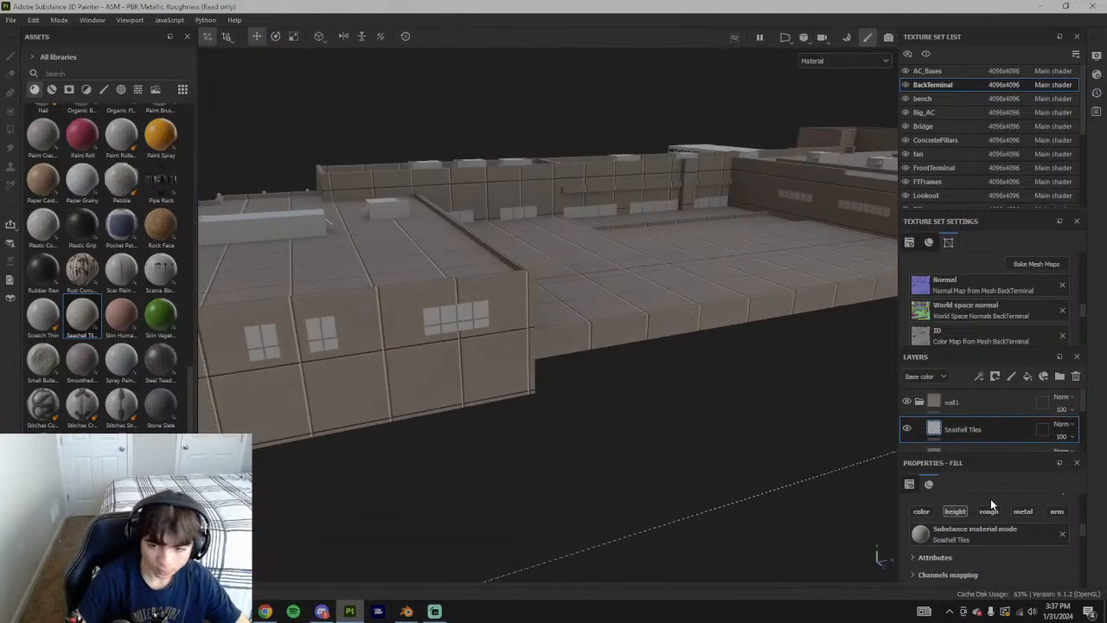
{"action": "left_click_drag", "start_coordinate": [427, 319], "coordinate": [605, 402], "text": "alt"}
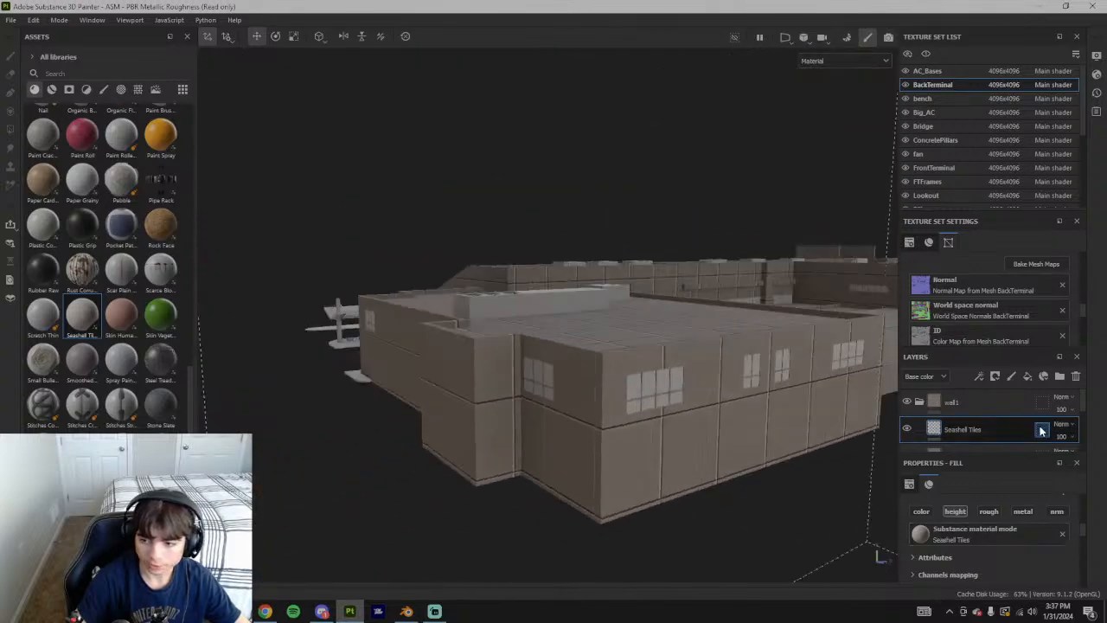
Show the layers' Height channel and set the Seashell Tiles layer's height opacity to 6
{"action": "left_click", "coordinate": [923, 376]}
{"action": "left_click", "coordinate": [921, 408]}
{"action": "left_click_drag", "start_coordinate": [1098, 456], "coordinate": [1055, 457]}
{"action": "left_click_drag", "start_coordinate": [687, 425], "coordinate": [334, 560], "text": "alt"}
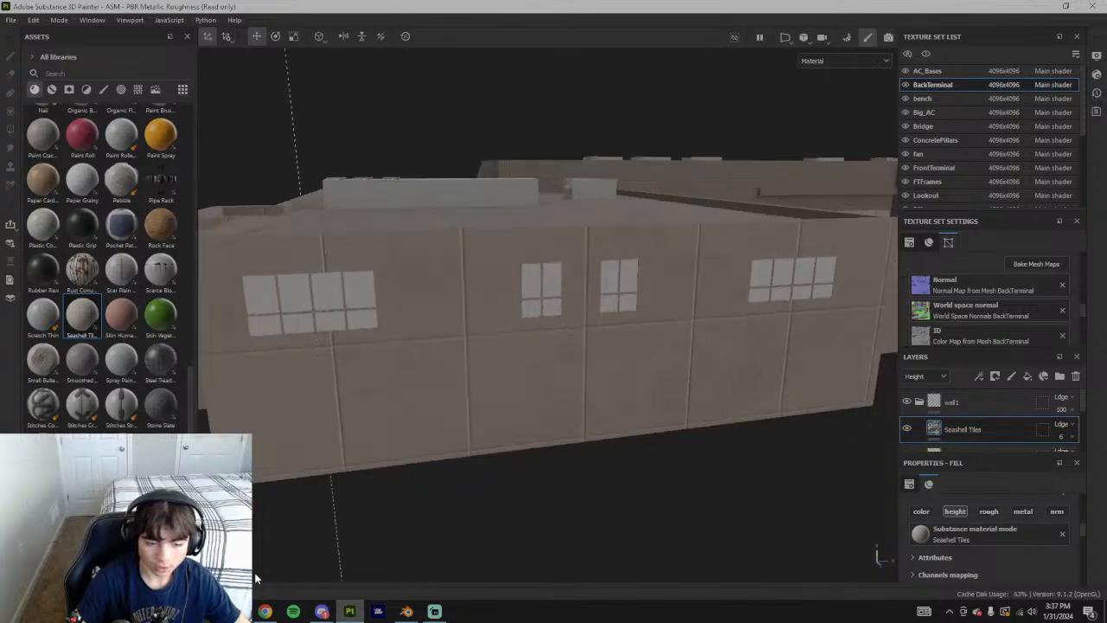
Switch to the browser and examine the panel seams on the terminal's outer walls in Street View
{"action": "left_click", "coordinate": [264, 611]}
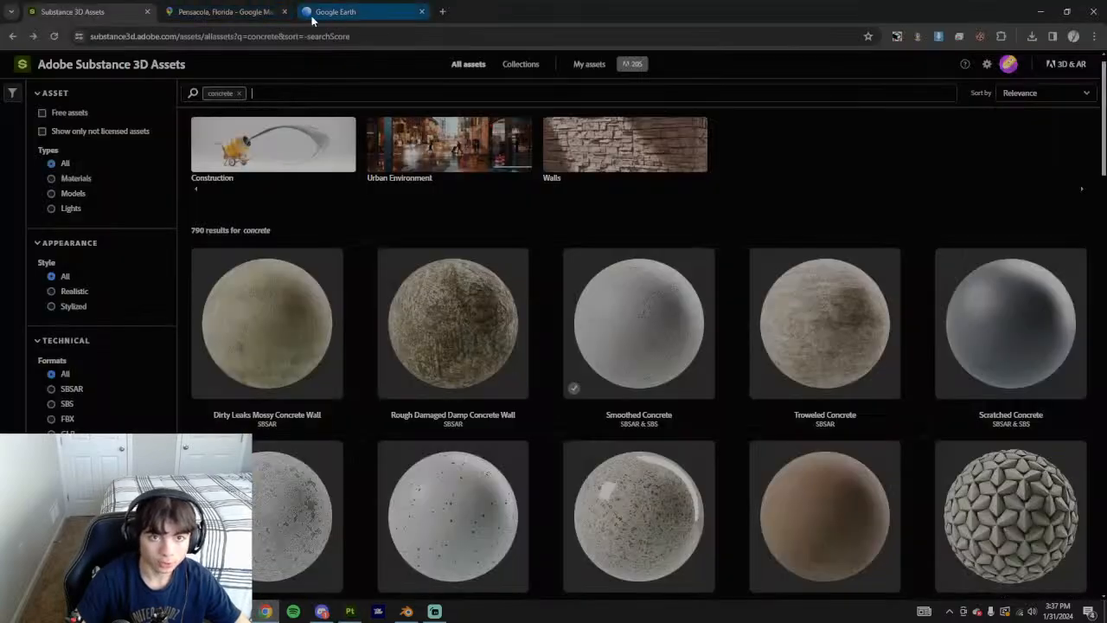
{"action": "left_click", "coordinate": [229, 13]}
{"action": "scroll", "coordinate": [585, 361], "scroll_direction": "up", "scroll_amount": 5}
{"action": "left_click_drag", "start_coordinate": [534, 326], "coordinate": [812, 354]}
{"action": "left_click_drag", "start_coordinate": [442, 410], "coordinate": [460, 364]}
{"action": "left_click_drag", "start_coordinate": [820, 398], "coordinate": [346, 440]}
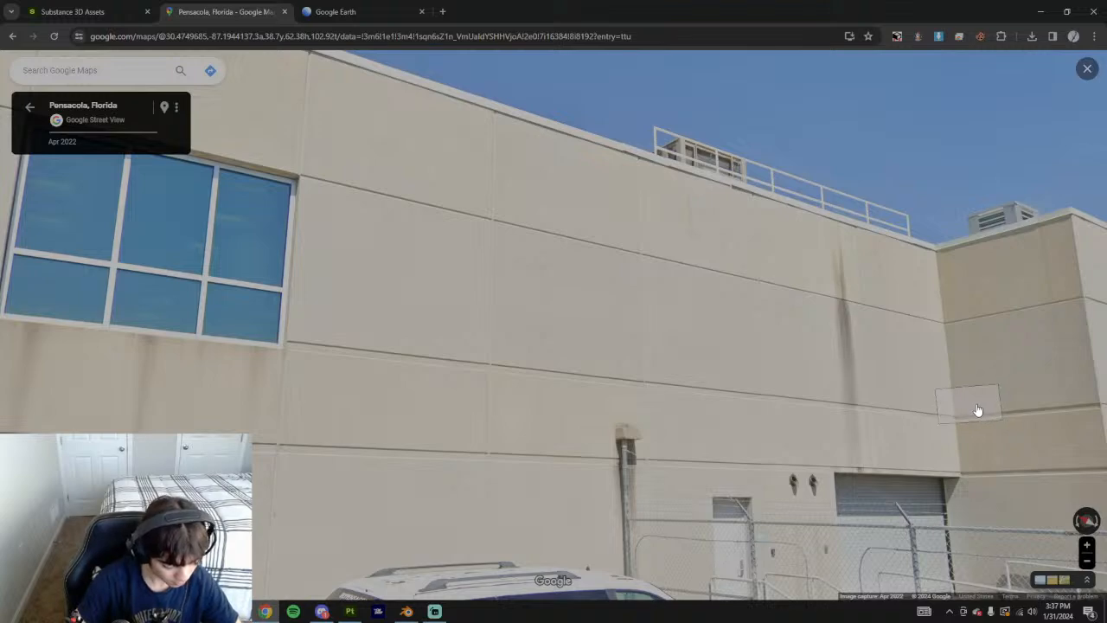
{"action": "left_click", "coordinate": [813, 351]}
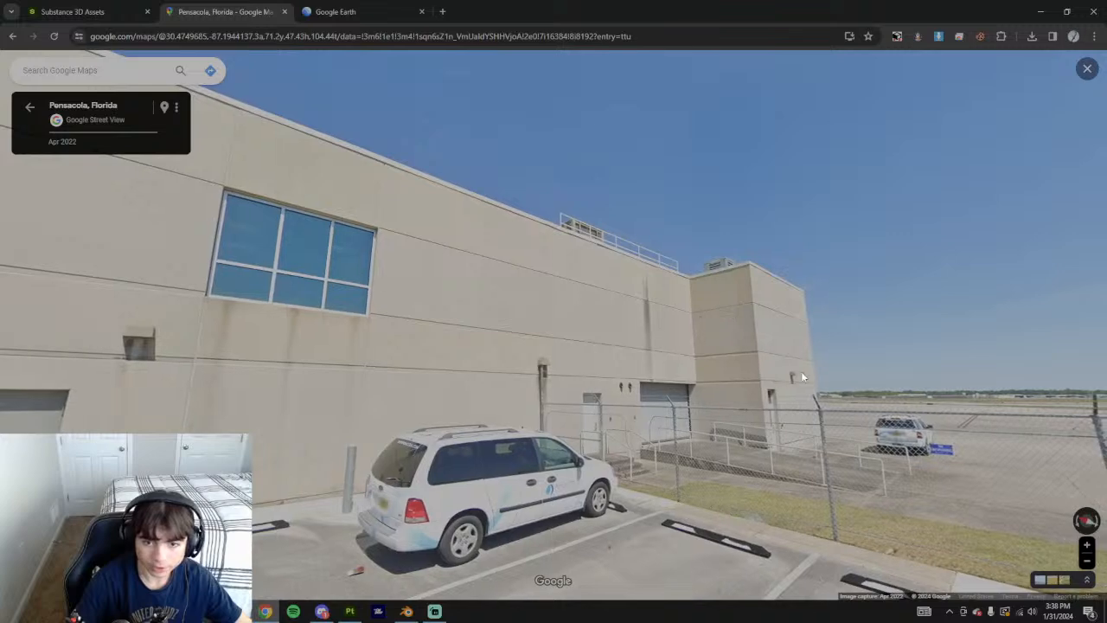
{"action": "left_click", "coordinate": [856, 391]}
{"action": "left_click", "coordinate": [705, 329]}
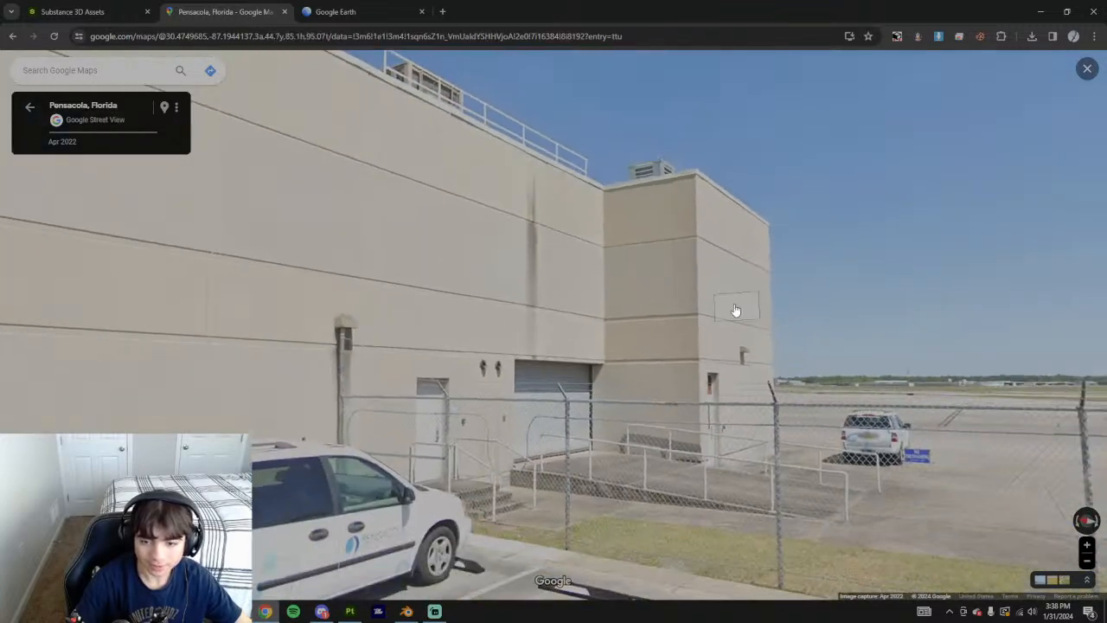
{"action": "left_click_drag", "start_coordinate": [736, 310], "coordinate": [777, 301]}
{"action": "left_click_drag", "start_coordinate": [433, 265], "coordinate": [663, 271]}
{"action": "left_click_drag", "start_coordinate": [544, 243], "coordinate": [764, 302]}
{"action": "left_click", "coordinate": [519, 247]}
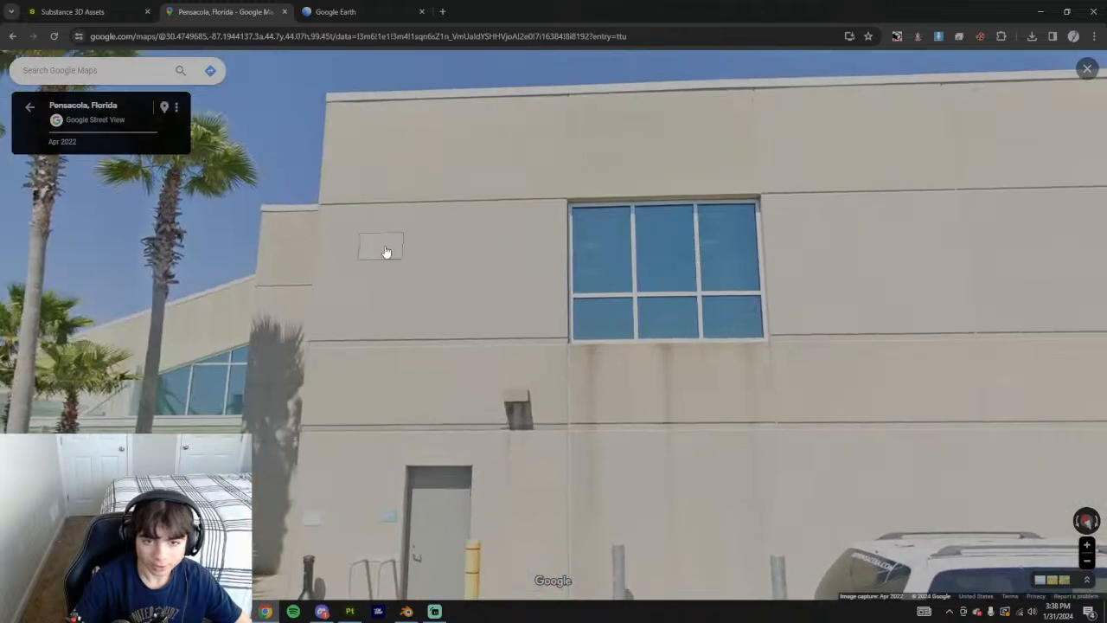
Return to Substance 3D Painter and compare the model's wall panel lines with the Street View wall
{"action": "left_click", "coordinate": [414, 612]}
{"action": "left_click", "coordinate": [349, 612]}
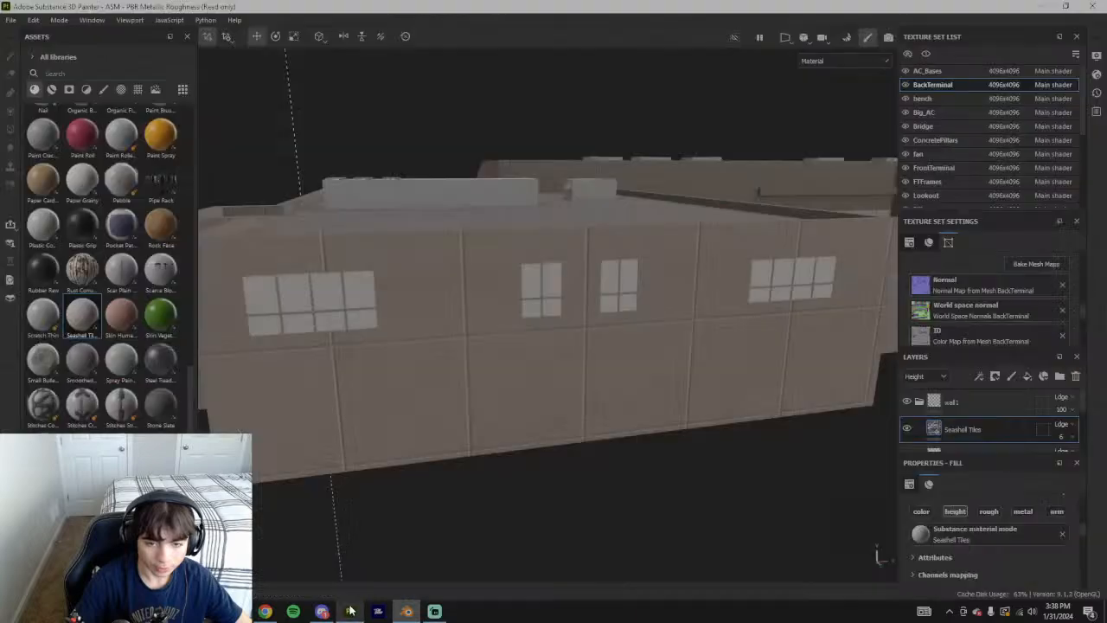
{"action": "left_click_drag", "start_coordinate": [521, 344], "coordinate": [631, 334], "text": "alt"}
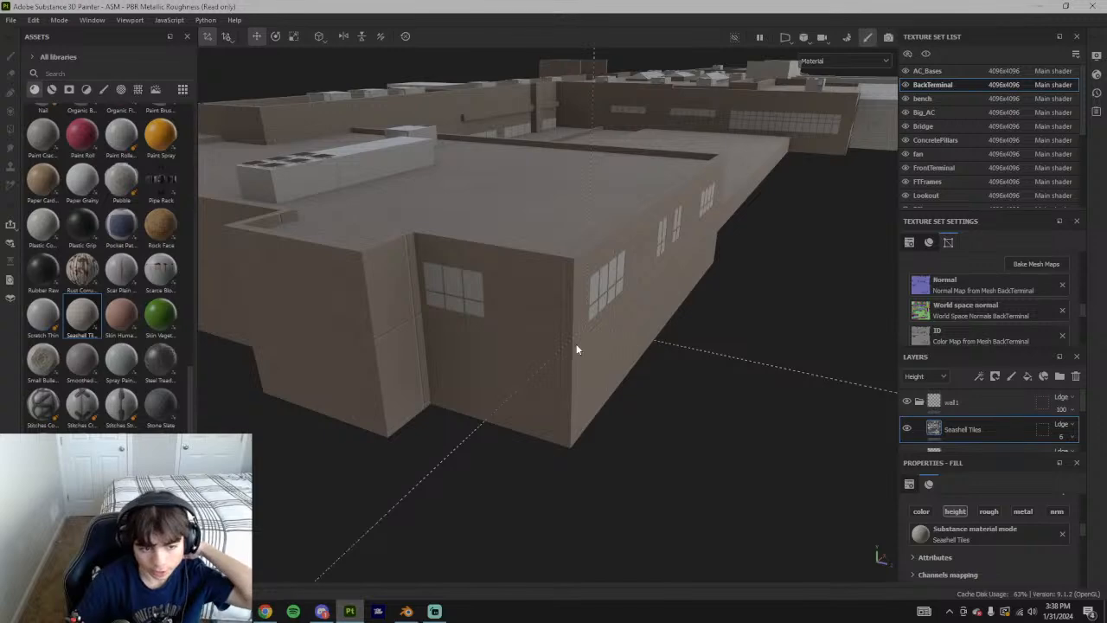
{"action": "left_click_drag", "start_coordinate": [680, 314], "coordinate": [694, 286], "text": "alt"}
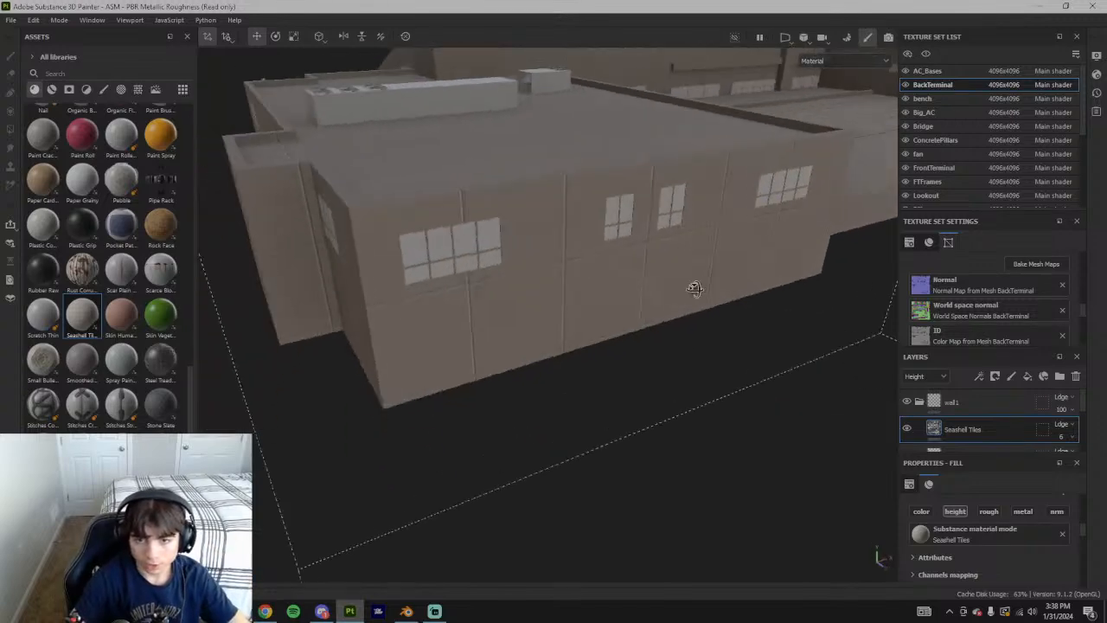
{"action": "left_click", "coordinate": [264, 611]}
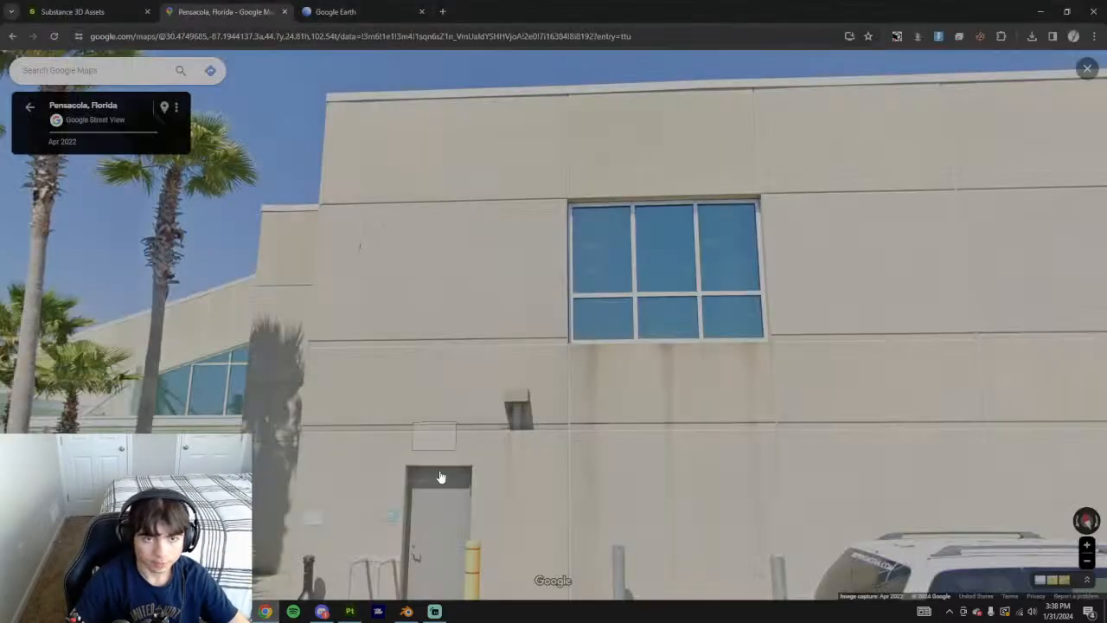
{"action": "left_click", "coordinate": [350, 612]}
{"action": "left_click_drag", "start_coordinate": [655, 295], "coordinate": [794, 463], "text": "alt"}
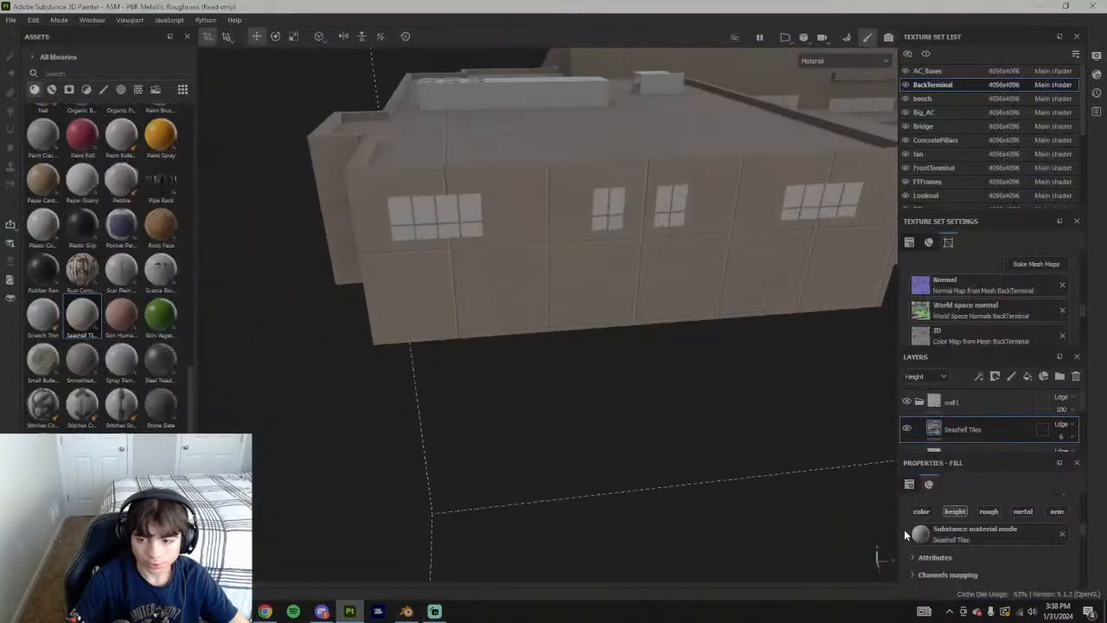
Set the Seashell Tiles square pattern's Square Tiling Y to 12 and Square Tiling X to 10
{"action": "scroll", "coordinate": [1017, 562], "scroll_direction": "down", "scroll_amount": 5}
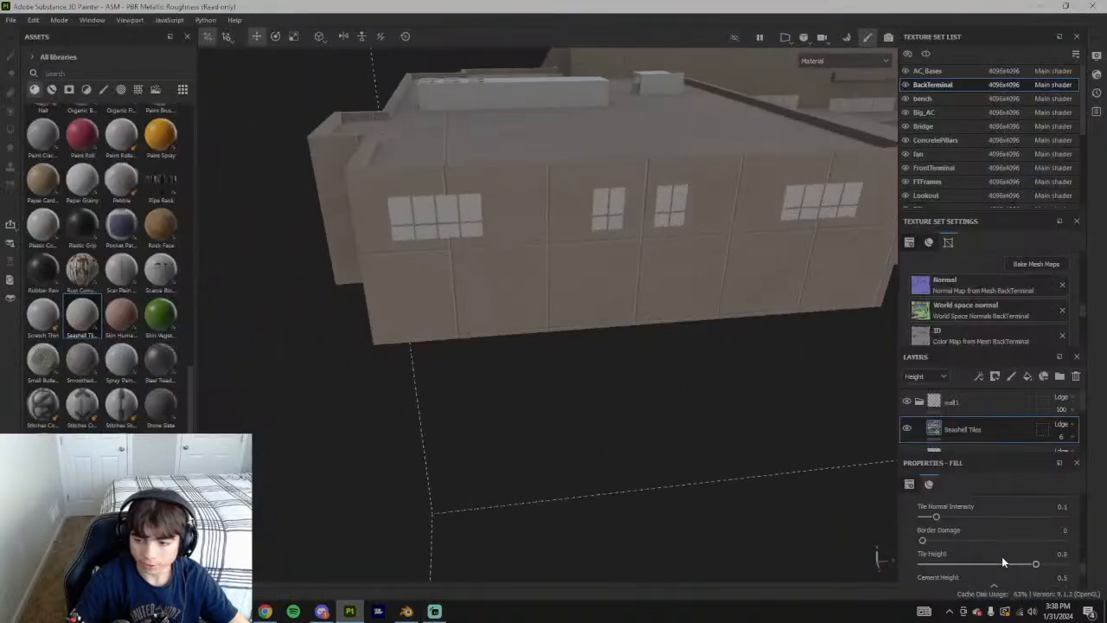
{"action": "scroll", "coordinate": [982, 538], "scroll_direction": "up", "scroll_amount": 5}
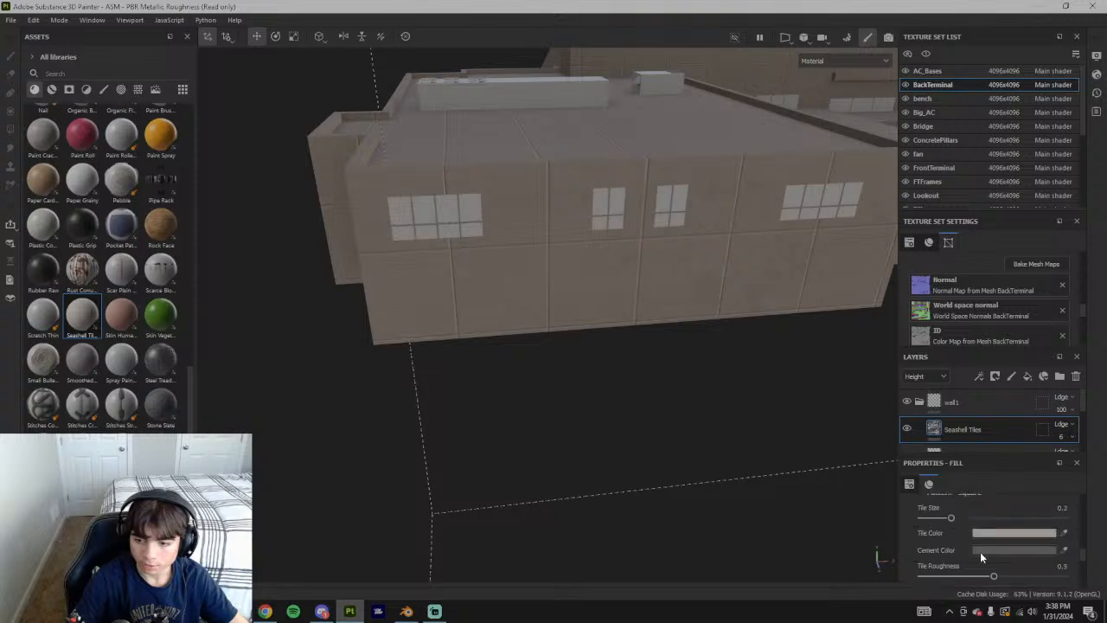
{"action": "scroll", "coordinate": [948, 562], "scroll_direction": "down", "scroll_amount": 1}
{"action": "left_click", "coordinate": [931, 529]}
{"action": "scroll", "coordinate": [960, 536], "scroll_direction": "down", "scroll_amount": 2}
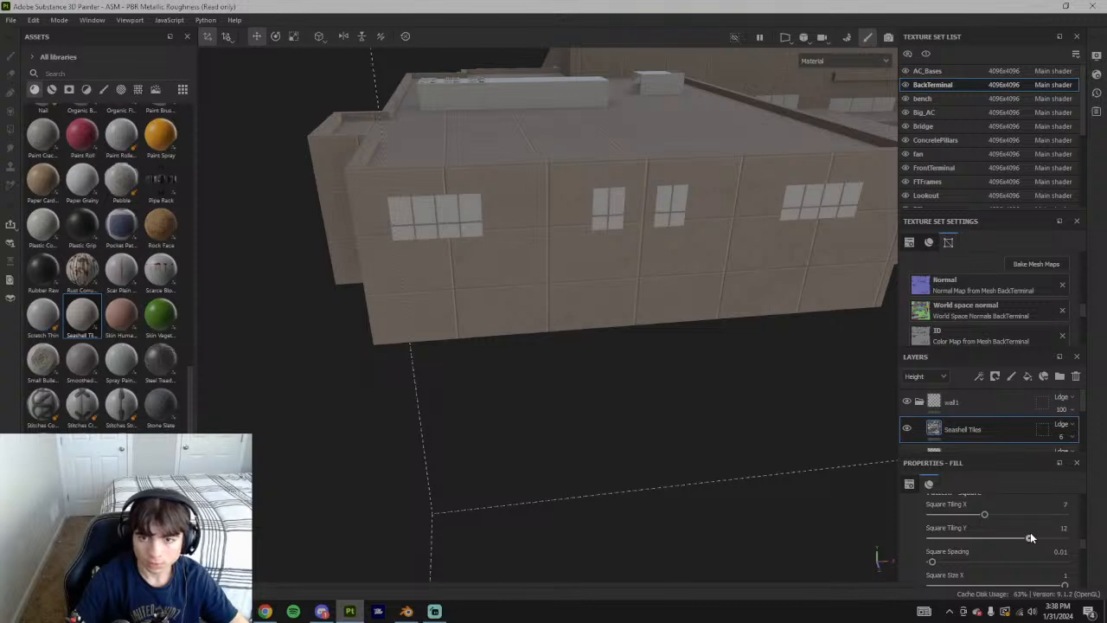
{"action": "left_click_drag", "start_coordinate": [991, 513], "coordinate": [1020, 516]}
Set the Seashell Tiles layer's UV tiling to 8.03 and inspect the panel lines around the windows
{"action": "scroll", "coordinate": [985, 533], "scroll_direction": "up", "scroll_amount": 5}
{"action": "scroll", "coordinate": [975, 532], "scroll_direction": "down", "scroll_amount": 5}
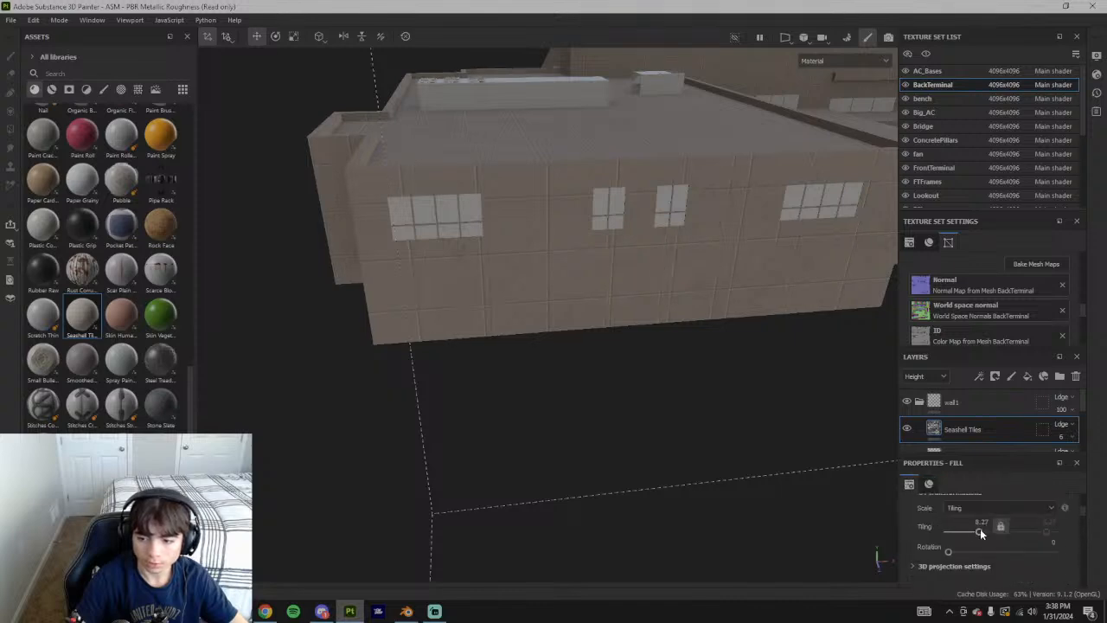
{"action": "left_click_drag", "start_coordinate": [978, 534], "coordinate": [980, 533]}
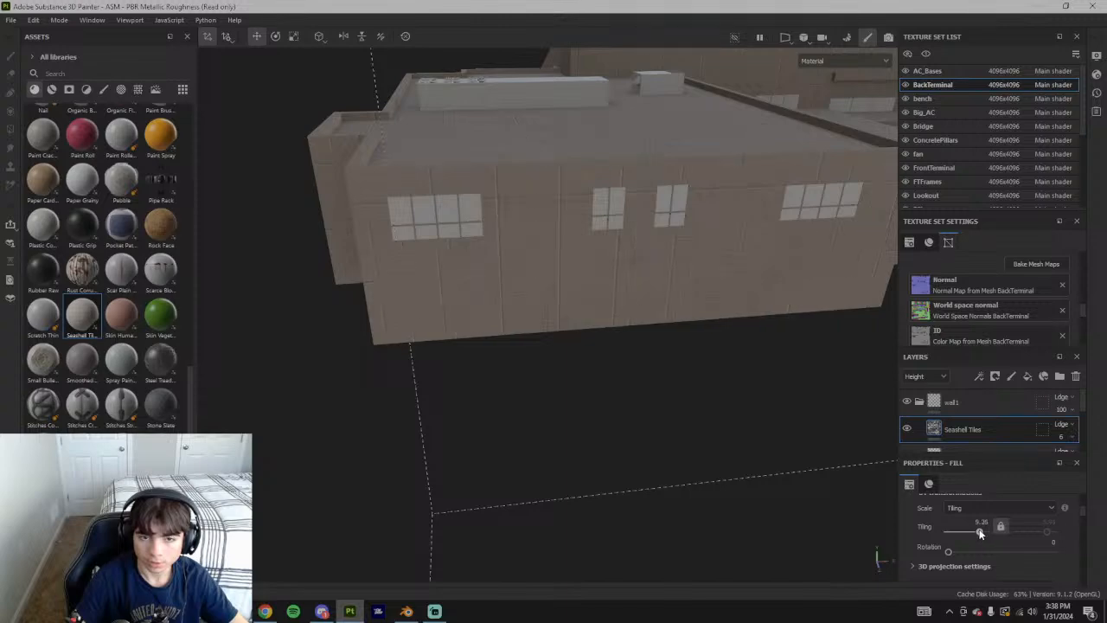
{"action": "scroll", "coordinate": [538, 431], "scroll_direction": "down", "scroll_amount": 3}
{"action": "left_click_drag", "start_coordinate": [538, 432], "coordinate": [516, 312], "text": "alt"}
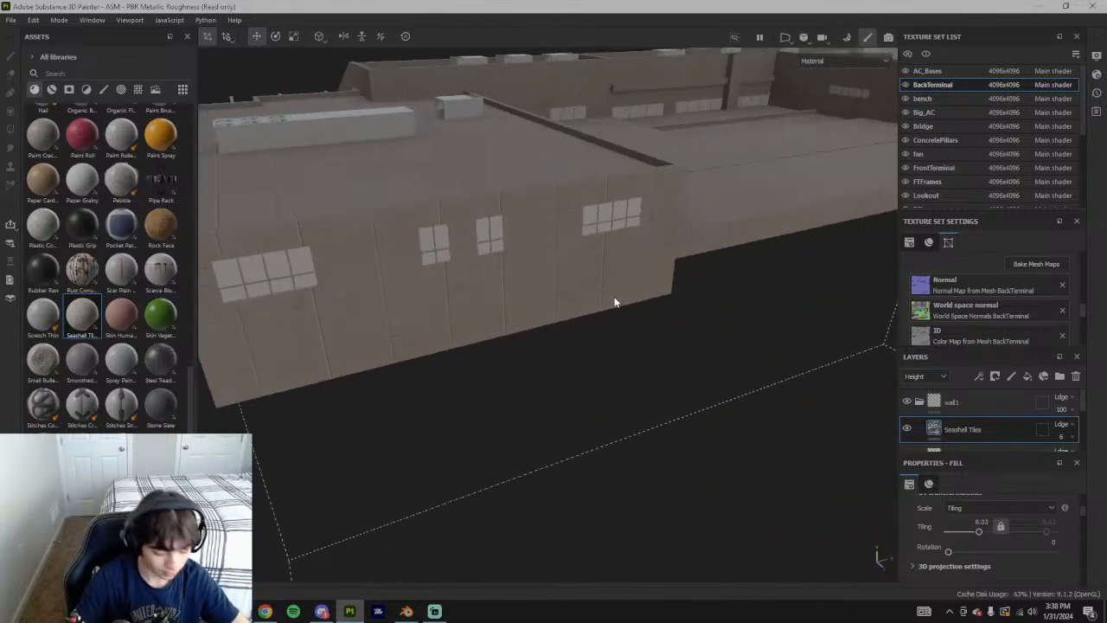
{"action": "scroll", "coordinate": [479, 248], "scroll_direction": "up", "scroll_amount": 6}
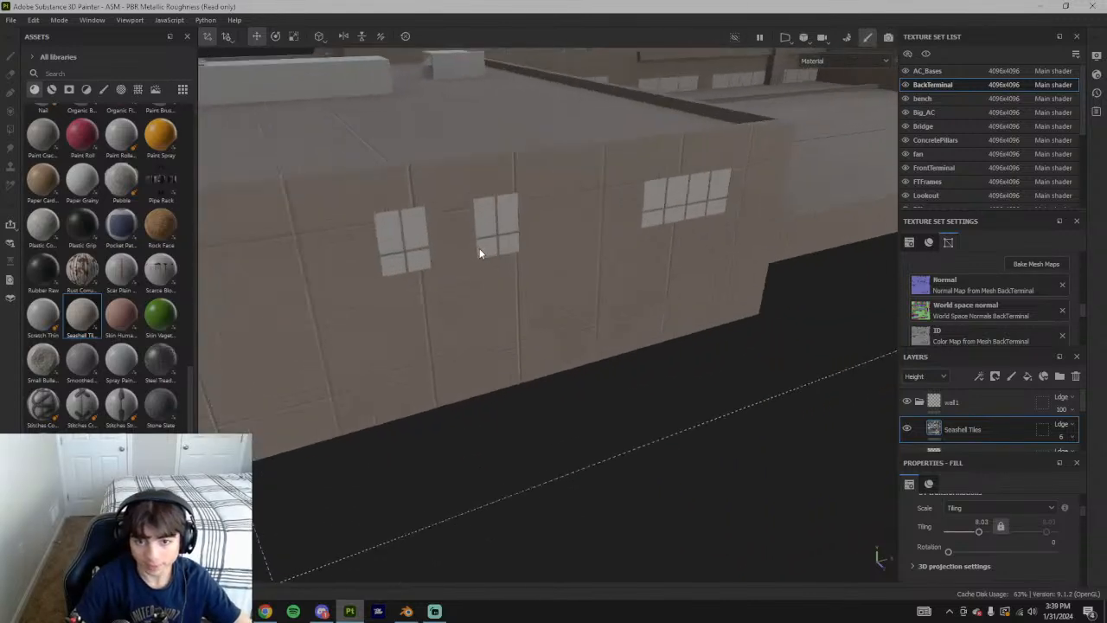
{"action": "scroll", "coordinate": [556, 327], "scroll_direction": "up", "scroll_amount": 2}
{"action": "scroll", "coordinate": [557, 332], "scroll_direction": "down", "scroll_amount": 7}
{"action": "left_click_drag", "start_coordinate": [557, 332], "coordinate": [530, 313], "text": "alt"}
Switch to the browser and examine the back terminal's window wall and its vertical panel seams in Google Earth
{"action": "left_click", "coordinate": [265, 611]}
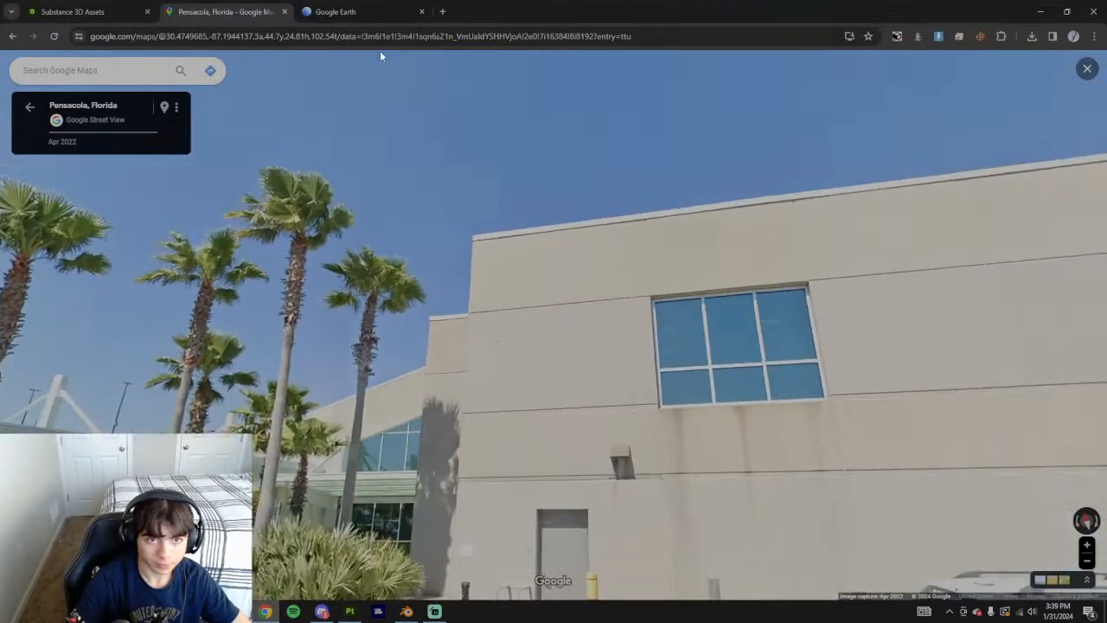
{"action": "left_click", "coordinate": [359, 11]}
{"action": "middle_click_drag", "start_coordinate": [671, 426], "coordinate": [499, 416]}
{"action": "scroll", "coordinate": [536, 396], "scroll_direction": "up", "scroll_amount": 3}
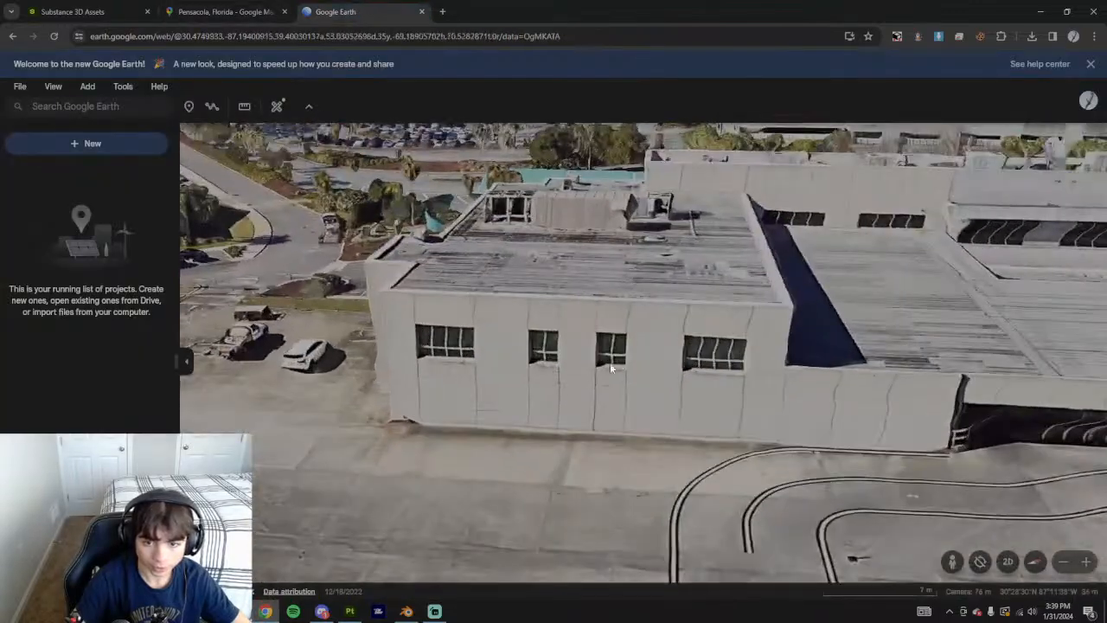
{"action": "middle_click_drag", "start_coordinate": [608, 367], "coordinate": [628, 365]}
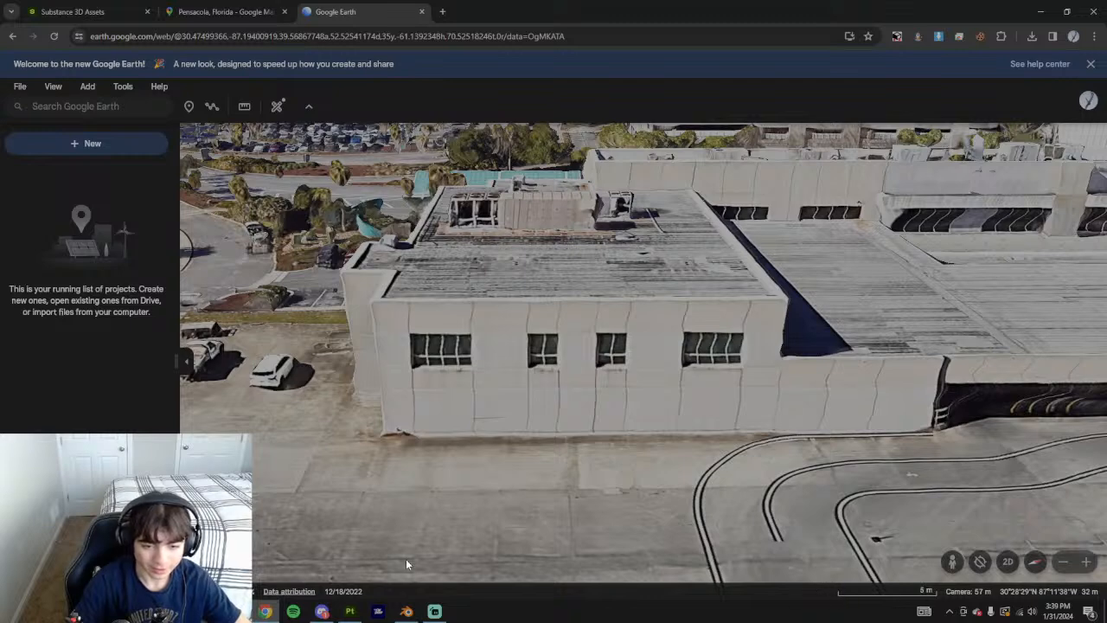
Return to Substance 3D Painter and set the Seashell Tiles layer's UV tiling to 6.91
{"action": "left_click", "coordinate": [351, 612]}
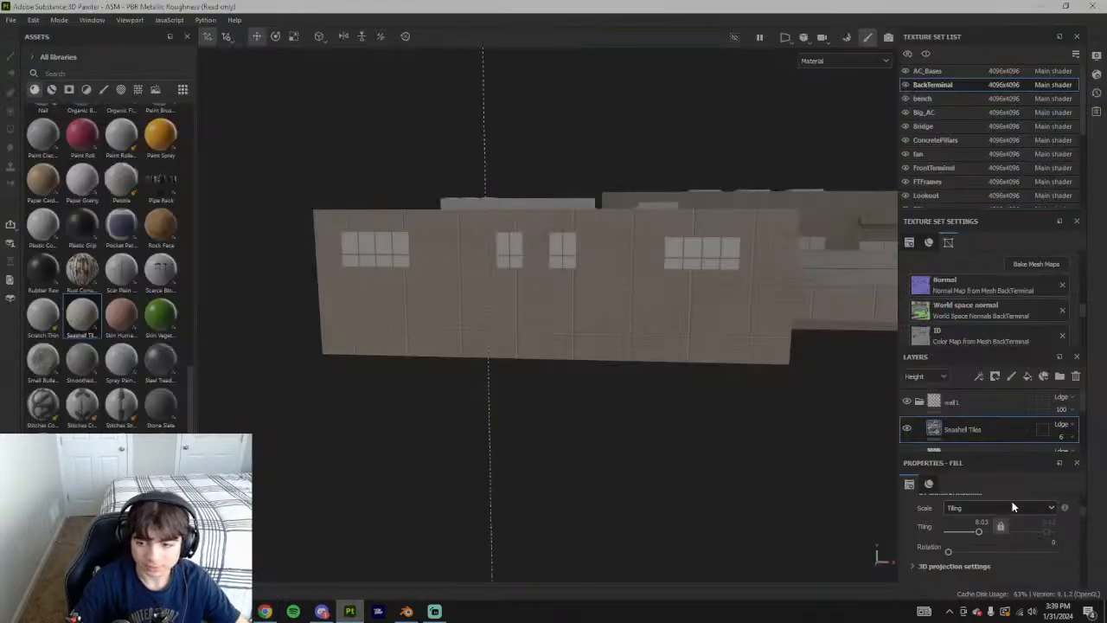
{"action": "left_click_drag", "start_coordinate": [981, 532], "coordinate": [978, 532]}
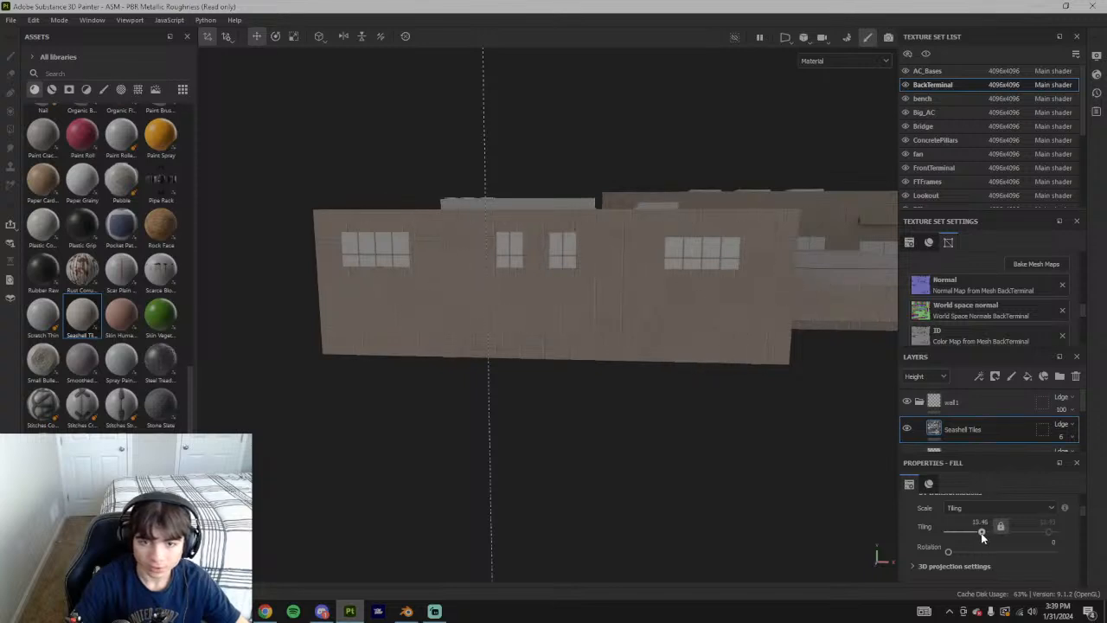
{"action": "left_click_drag", "start_coordinate": [981, 535], "coordinate": [980, 540]}
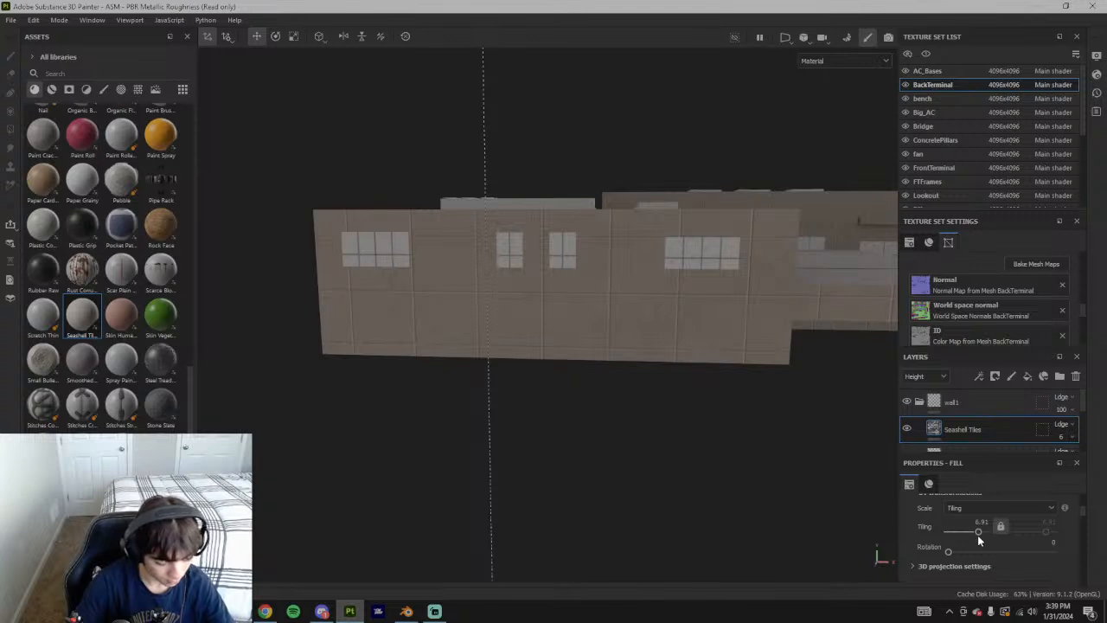
Try other square pattern tilings on the Seashell Tiles layer, ending with Square Tiling X and Y both at 12
{"action": "scroll", "coordinate": [986, 527], "scroll_direction": "down", "scroll_amount": 5}
{"action": "scroll", "coordinate": [988, 540], "scroll_direction": "down", "scroll_amount": 2}
{"action": "left_click_drag", "start_coordinate": [1031, 537], "coordinate": [1039, 540]}
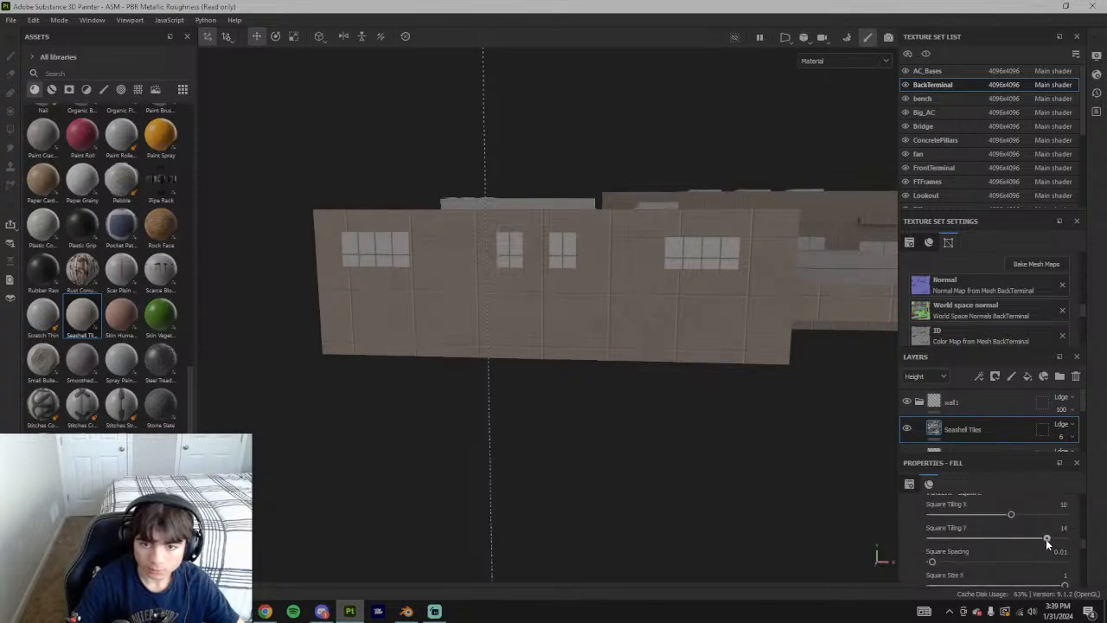
{"action": "left_click_drag", "start_coordinate": [1014, 516], "coordinate": [1022, 516]}
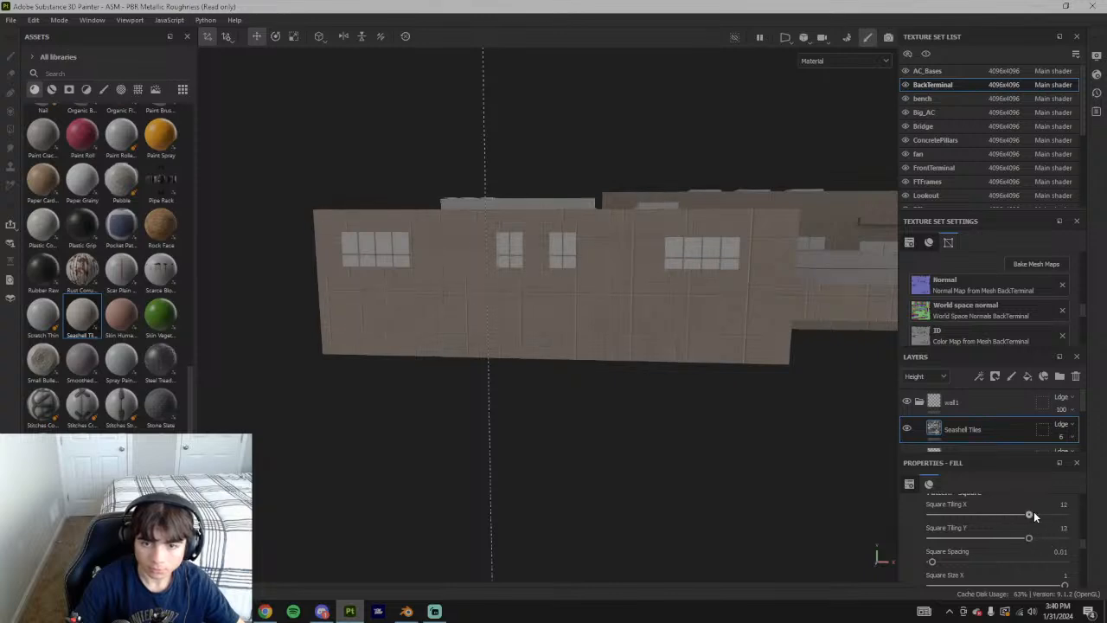
Try Square Tiling X at 13 and Y at 8 on the Seashell Tiles layer, comparing the seams with the terminal in Google Earth
{"action": "left_click_drag", "start_coordinate": [1028, 516], "coordinate": [1038, 515]}
{"action": "left_click", "coordinate": [265, 612]}
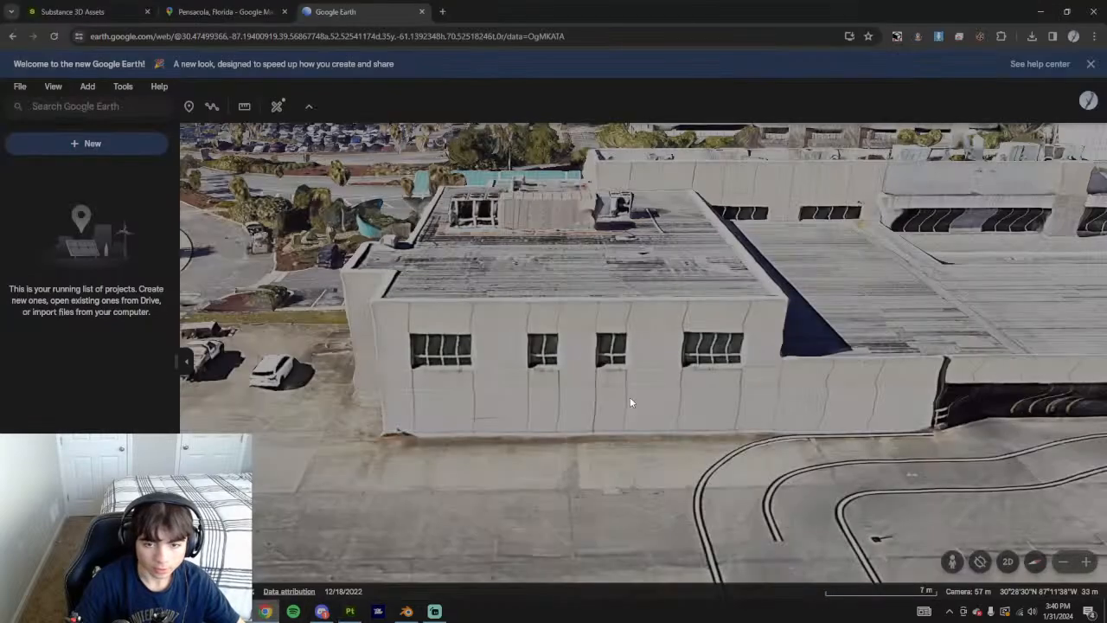
{"action": "left_click", "coordinate": [349, 612]}
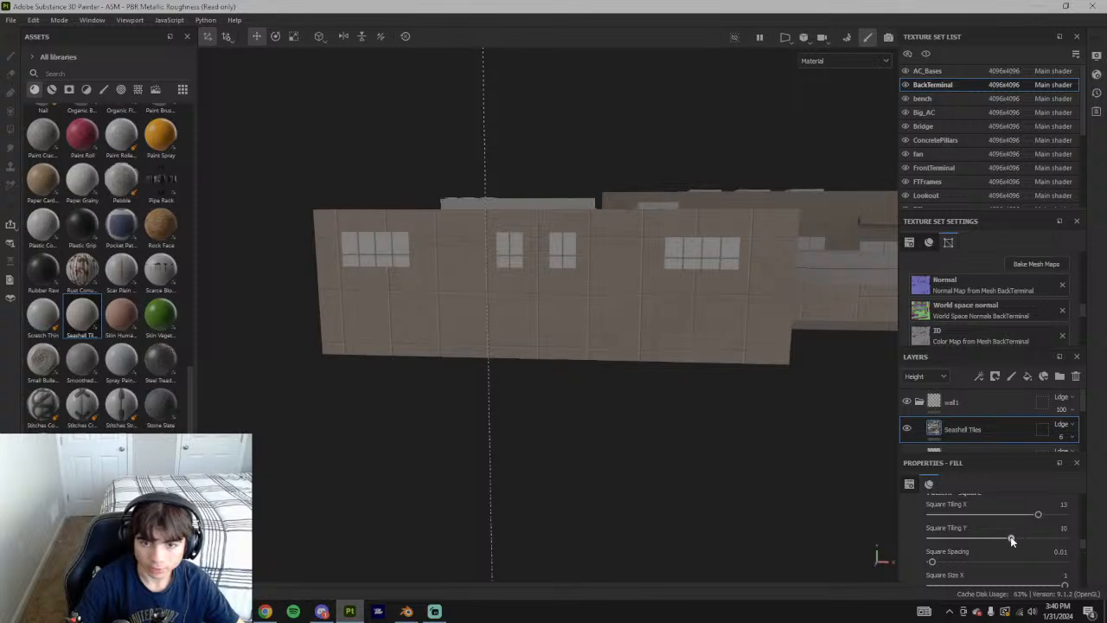
{"action": "left_click_drag", "start_coordinate": [1010, 541], "coordinate": [1018, 541]}
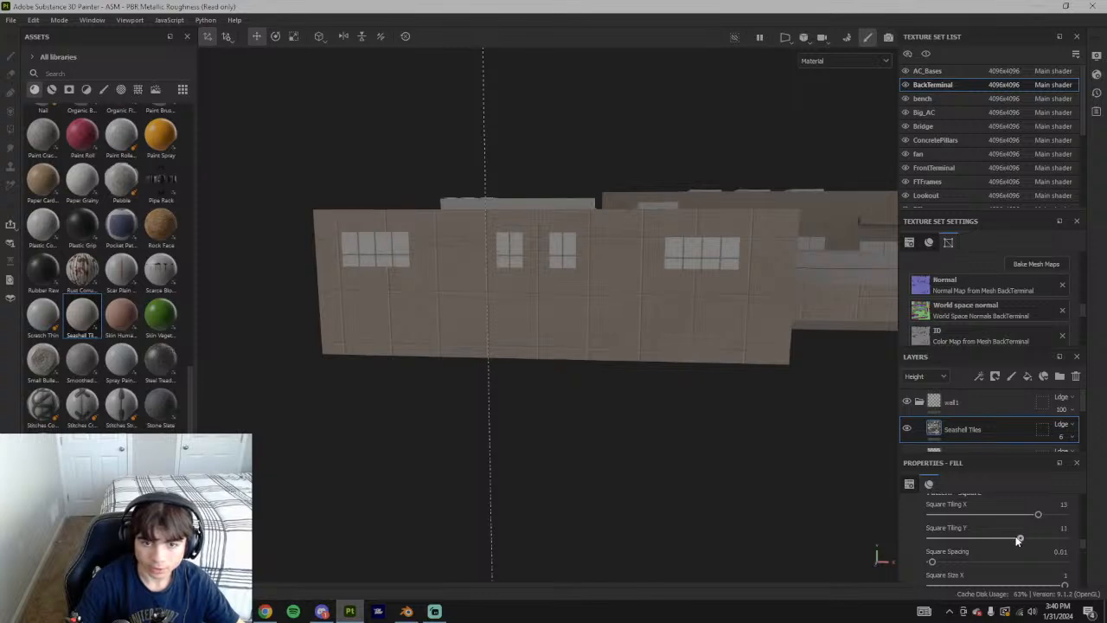
{"action": "left_click_drag", "start_coordinate": [1014, 540], "coordinate": [987, 540]}
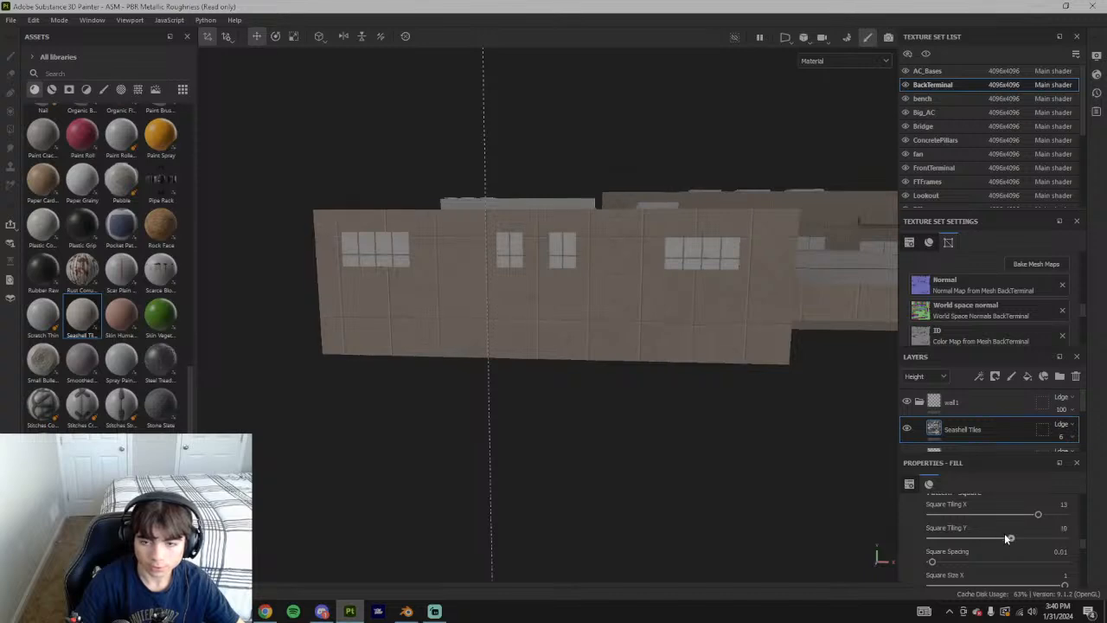
{"action": "left_click_drag", "start_coordinate": [999, 536], "coordinate": [993, 535]}
Inspect the back terminal's side wall, then switch to the browser and examine the real wall's panel seams in Google Maps Street View
{"action": "left_click_drag", "start_coordinate": [442, 342], "coordinate": [784, 334], "text": "alt"}
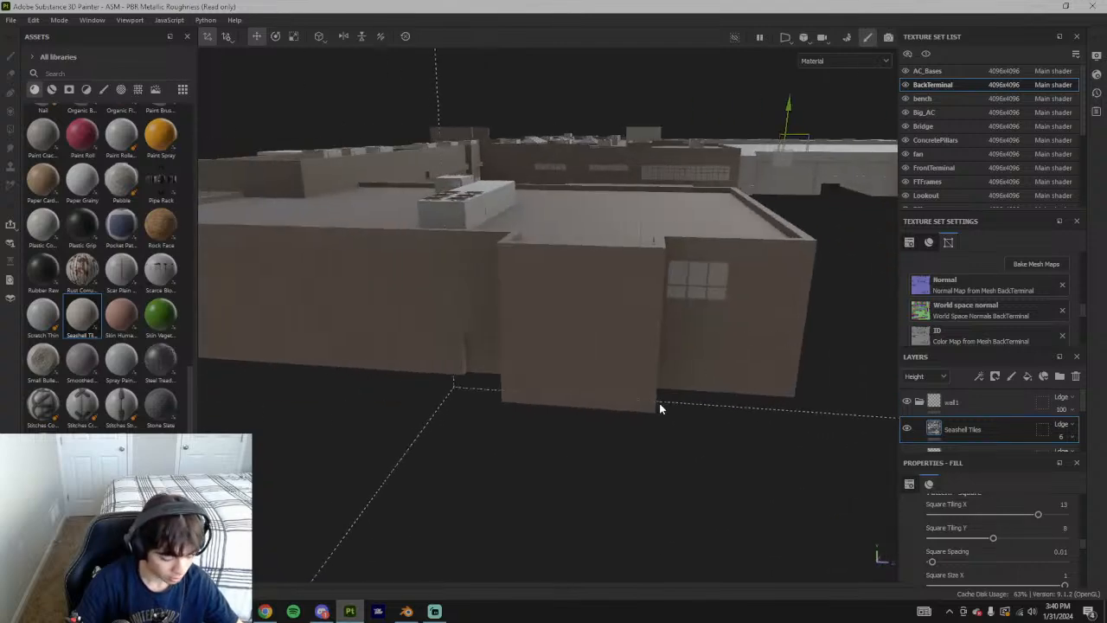
{"action": "left_click", "coordinate": [267, 610]}
{"action": "mouse_move", "coordinate": [441, 432]}
{"action": "middle_mouse_down"}
{"action": "mouse_move", "coordinate": [649, 351]}
{"action": "mouse_move", "coordinate": [700, 377]}
{"action": "mouse_move", "coordinate": [753, 382]}
{"action": "mouse_move", "coordinate": [501, 358]}
{"action": "middle_mouse_up"}
{"action": "left_click", "coordinate": [219, 7]}
{"action": "left_click_drag", "start_coordinate": [889, 283], "coordinate": [615, 322]}
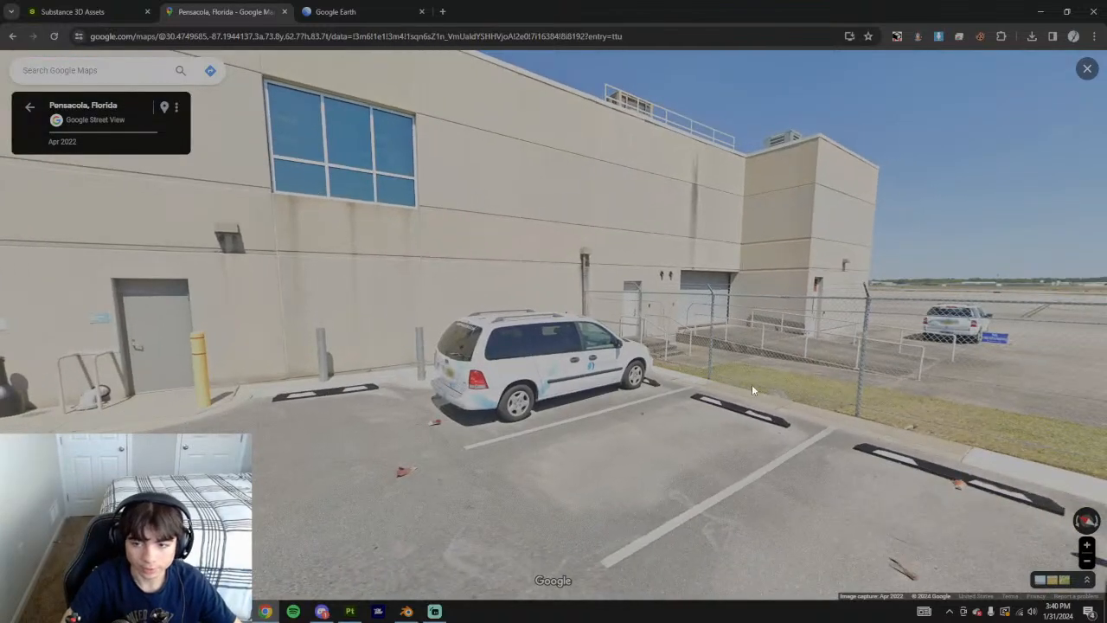
Return to Substance 3D Painter and set the Seashell Tiles layer's Square Tiling X to 8 and Square Tiling Y to 12
{"action": "left_click", "coordinate": [349, 611]}
{"action": "mouse_move", "coordinate": [751, 410]}
{"action": "left_mouse_down", "text": "alt"}
{"action": "mouse_move", "coordinate": [652, 408]}
{"action": "mouse_move", "coordinate": [774, 493]}
{"action": "left_mouse_up", "text": "alt"}
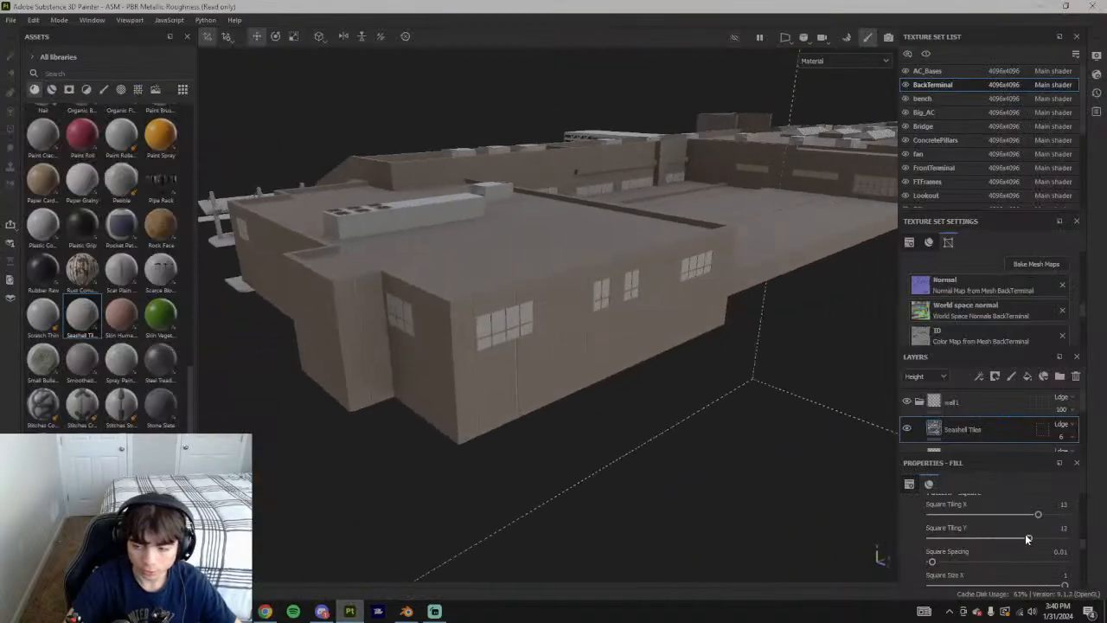
{"action": "left_click_drag", "start_coordinate": [1037, 516], "coordinate": [991, 516]}
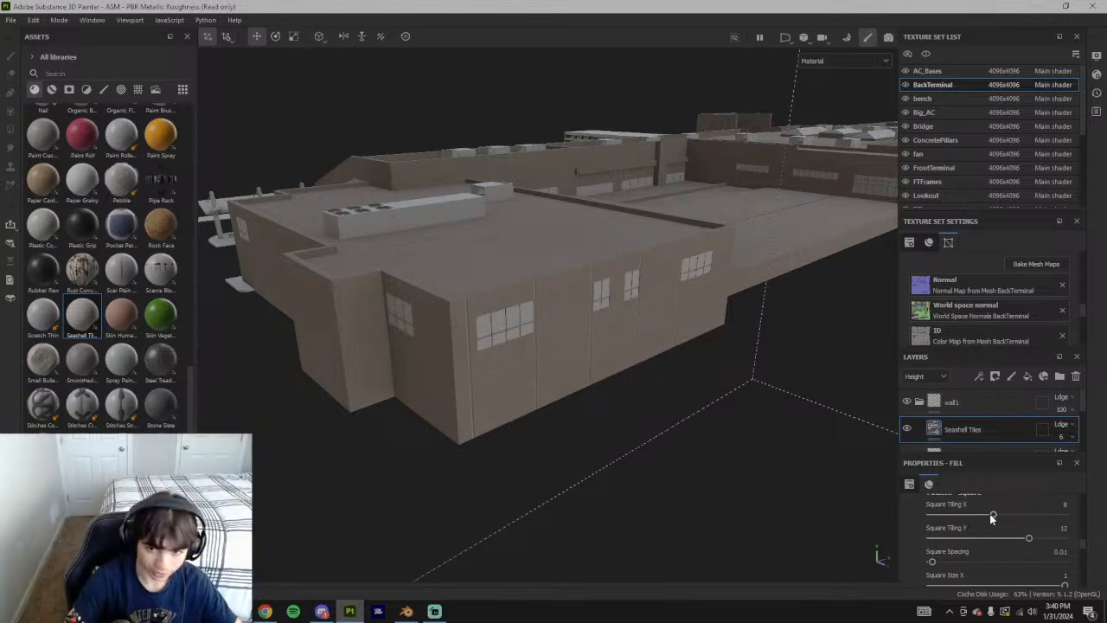
{"action": "left_click_drag", "start_coordinate": [707, 504], "coordinate": [789, 468], "text": "alt"}
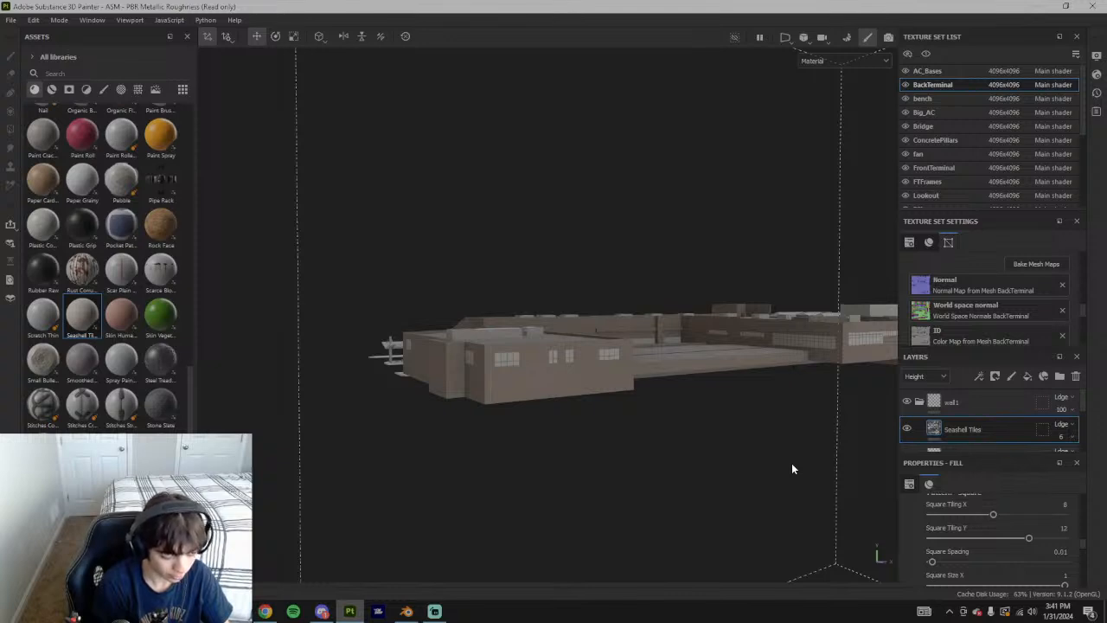
{"action": "left_click_drag", "start_coordinate": [791, 468], "coordinate": [553, 421], "text": "alt"}
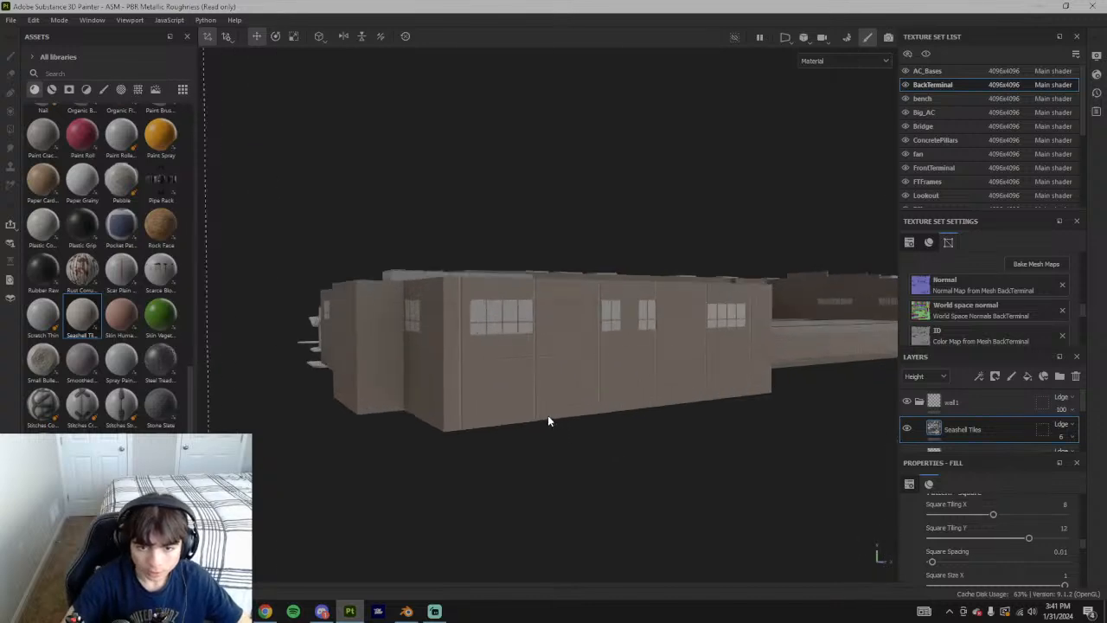
Switch to the browser and look along the parking-lot facade in Street View to recheck its panel proportions
{"action": "left_click", "coordinate": [264, 611]}
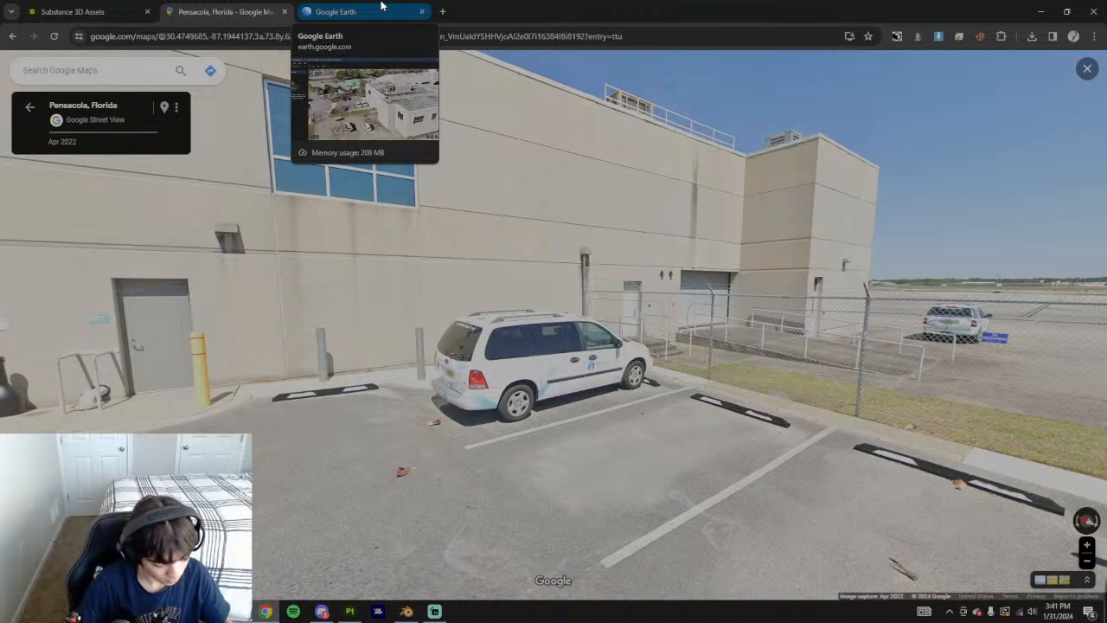
{"action": "scroll", "coordinate": [525, 421], "scroll_direction": "down", "scroll_amount": 3}
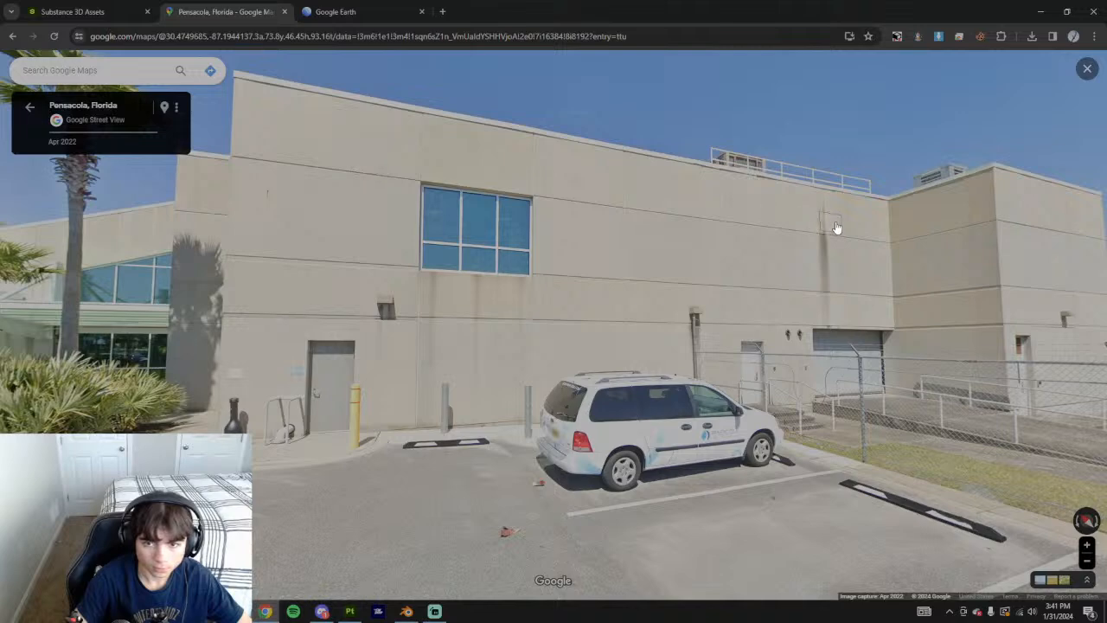
{"action": "left_click_drag", "start_coordinate": [835, 226], "coordinate": [387, 181]}
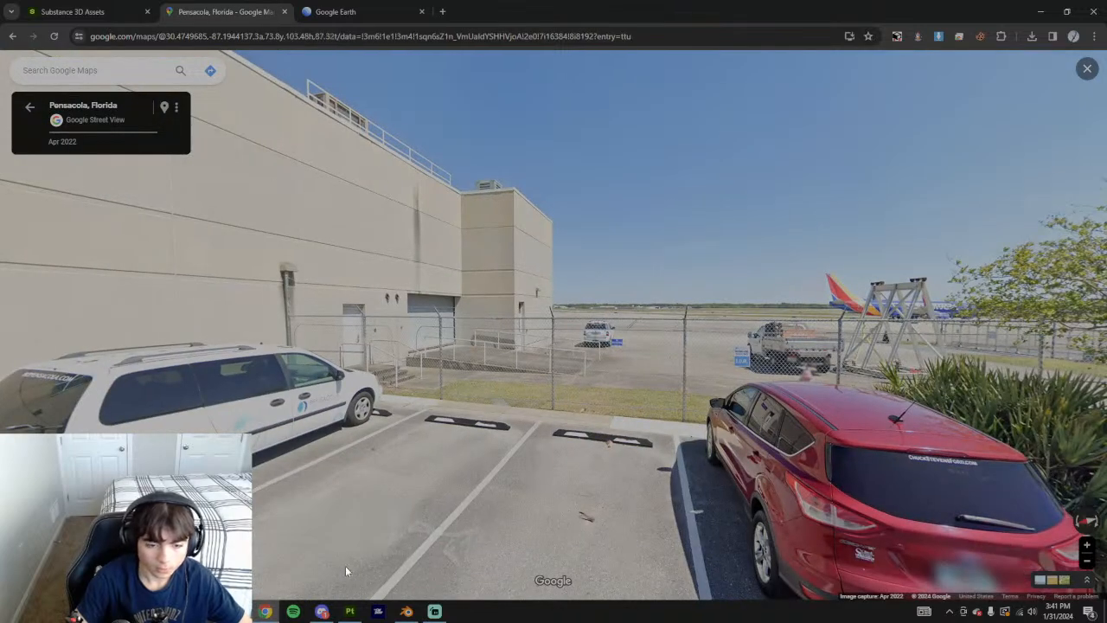
Return to Substance 3D Painter and set the Seashell Tiles layer's UV tiling to 5.08
{"action": "left_click", "coordinate": [349, 611]}
{"action": "mouse_move", "coordinate": [643, 424]}
{"action": "left_mouse_down", "text": "alt"}
{"action": "mouse_move", "coordinate": [712, 420]}
{"action": "mouse_move", "coordinate": [783, 361]}
{"action": "left_mouse_up", "text": "alt"}
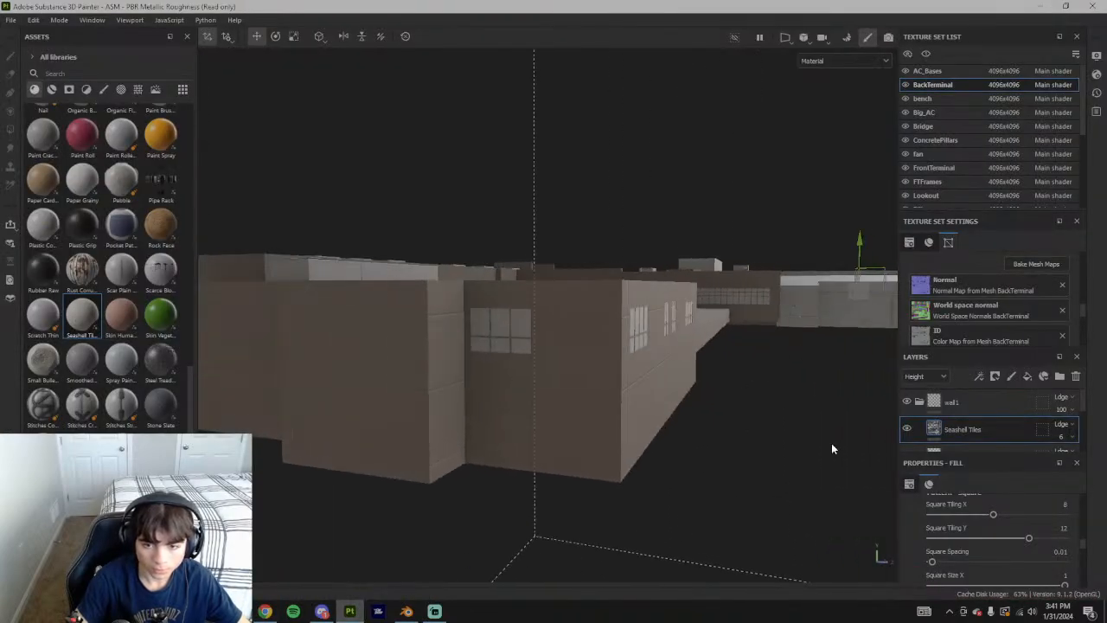
{"action": "left_click", "coordinate": [736, 474]}
{"action": "scroll", "coordinate": [1006, 524], "scroll_direction": "up", "scroll_amount": 14}
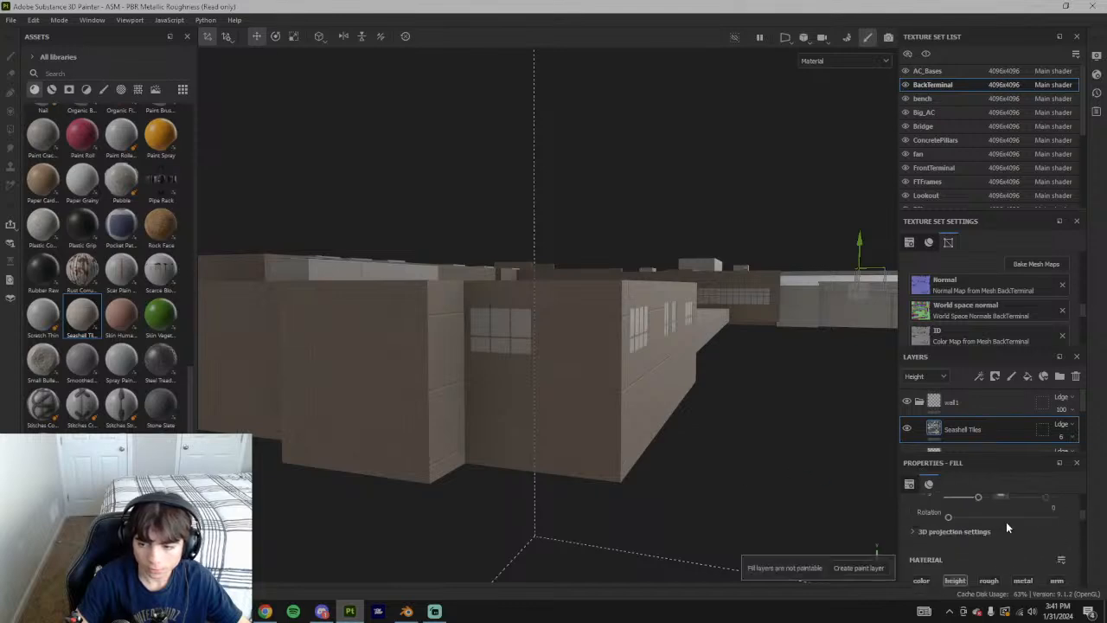
{"action": "left_click_drag", "start_coordinate": [741, 487], "coordinate": [789, 496], "text": "alt"}
{"action": "scroll", "coordinate": [993, 527], "scroll_direction": "down", "scroll_amount": 1}
{"action": "left_click_drag", "start_coordinate": [692, 420], "coordinate": [891, 509], "text": "alt"}
{"action": "left_click_drag", "start_coordinate": [976, 566], "coordinate": [951, 571]}
{"action": "left_click_drag", "start_coordinate": [682, 491], "coordinate": [531, 452], "text": "alt"}
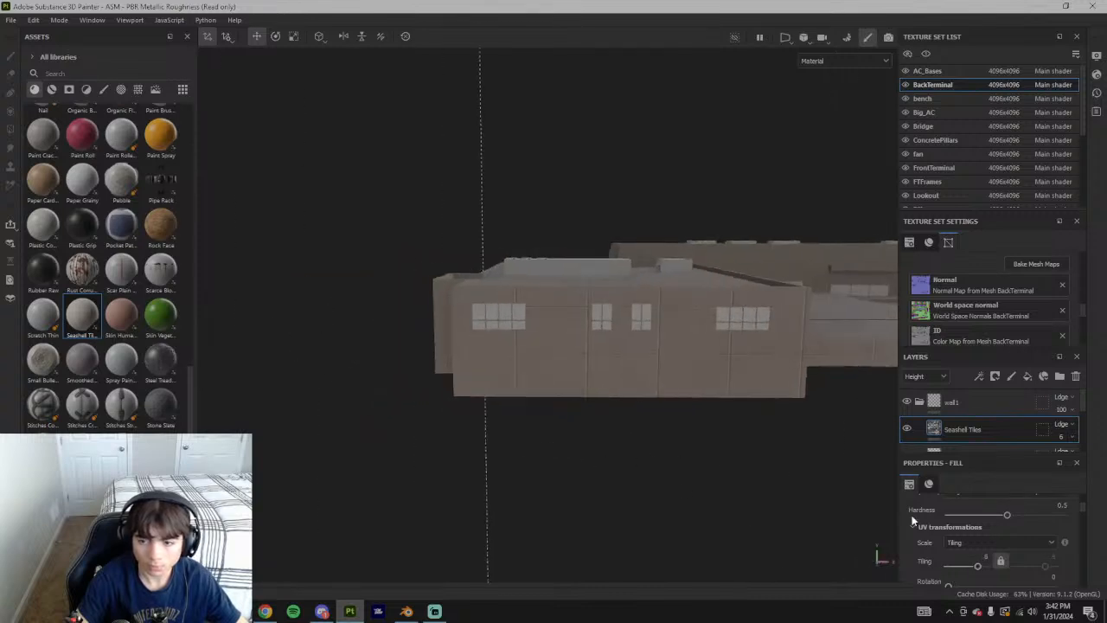
{"action": "left_click_drag", "start_coordinate": [977, 566], "coordinate": [968, 570]}
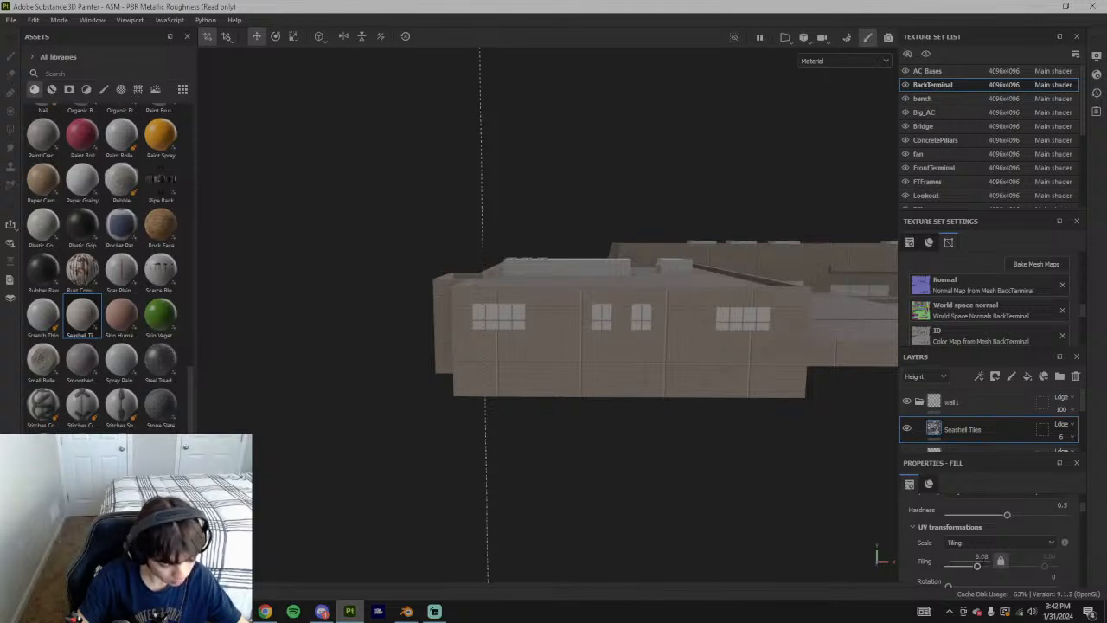
Inspect the tile seams across the back terminal's roof and enlarge the texture set list to look through its remaining sets
{"action": "mouse_move", "coordinate": [778, 399]}
{"action": "left_mouse_down", "text": "alt"}
{"action": "mouse_move", "coordinate": [682, 388]}
{"action": "mouse_move", "coordinate": [765, 394]}
{"action": "left_mouse_up", "text": "alt"}
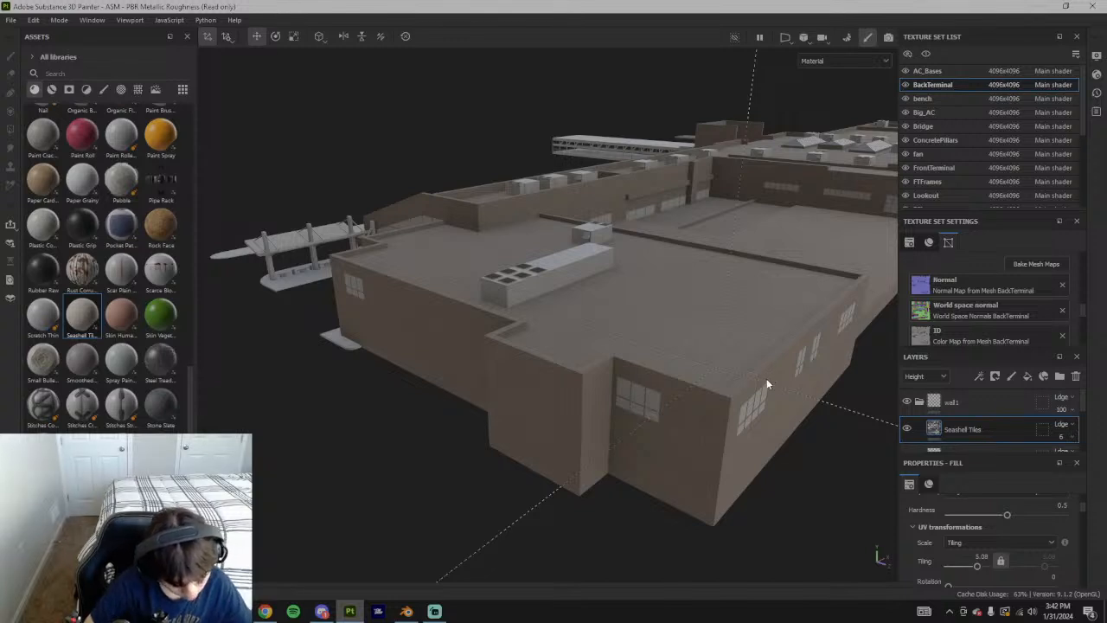
{"action": "left_click_drag", "start_coordinate": [772, 386], "coordinate": [603, 381], "text": "alt"}
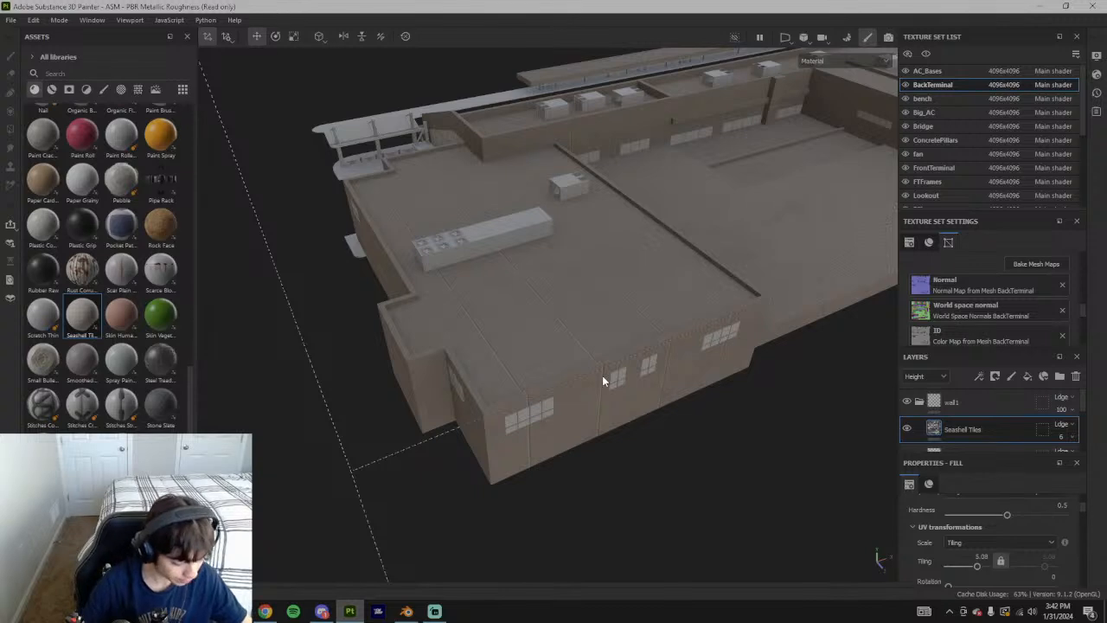
{"action": "left_click_drag", "start_coordinate": [609, 316], "coordinate": [631, 377], "text": "alt"}
{"action": "middle_click_drag", "start_coordinate": [631, 378], "coordinate": [629, 427], "text": "alt"}
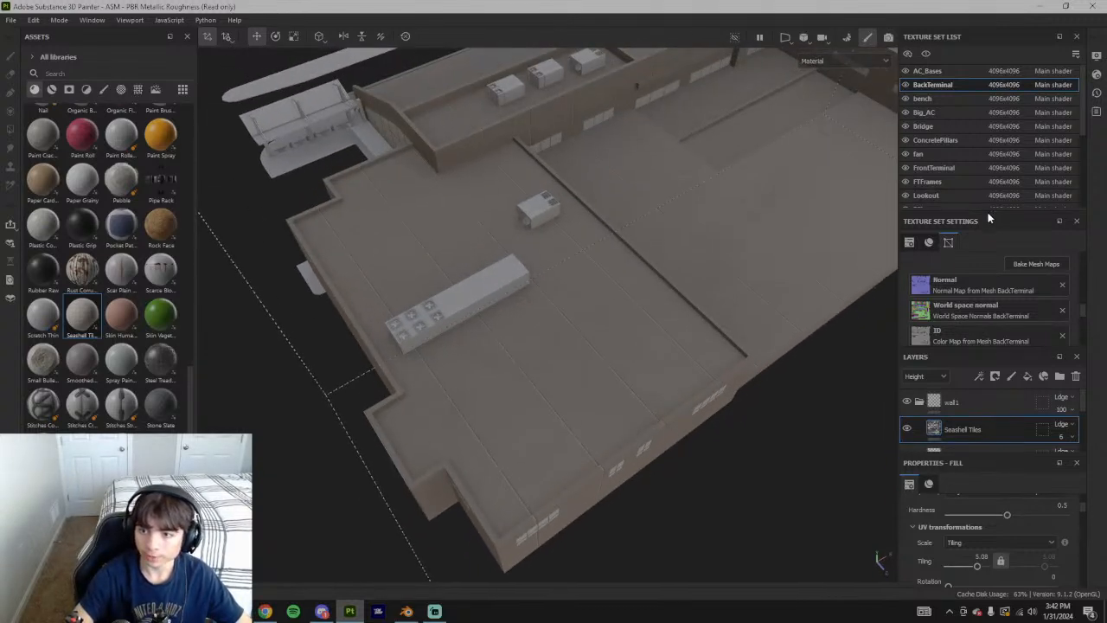
{"action": "left_click_drag", "start_coordinate": [987, 210], "coordinate": [986, 244]}
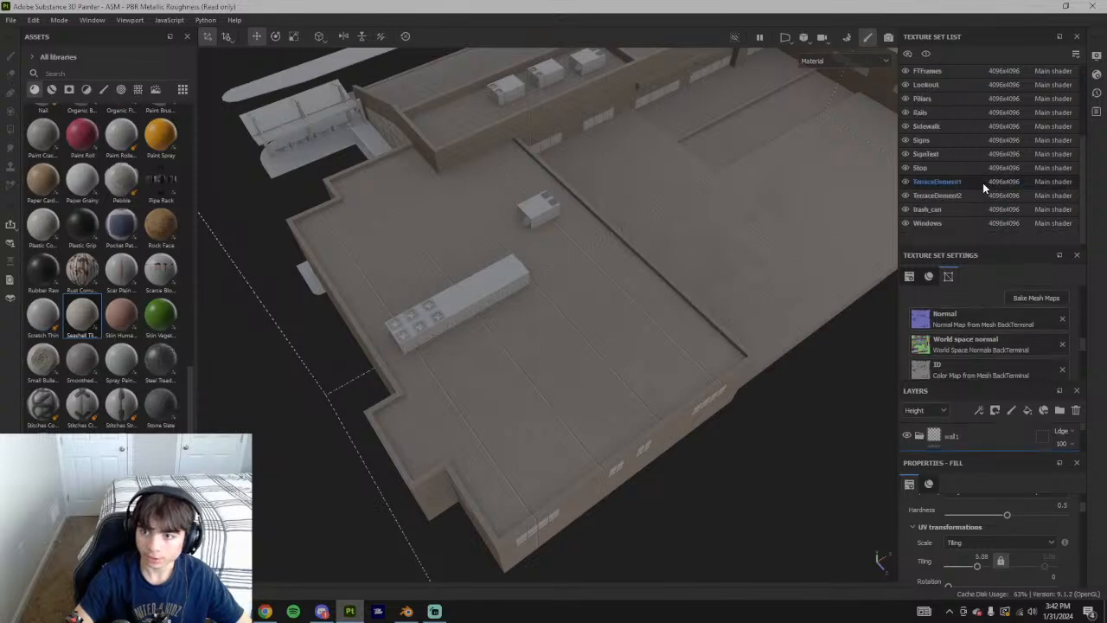
{"action": "scroll", "coordinate": [990, 186], "scroll_direction": "down", "scroll_amount": 3}
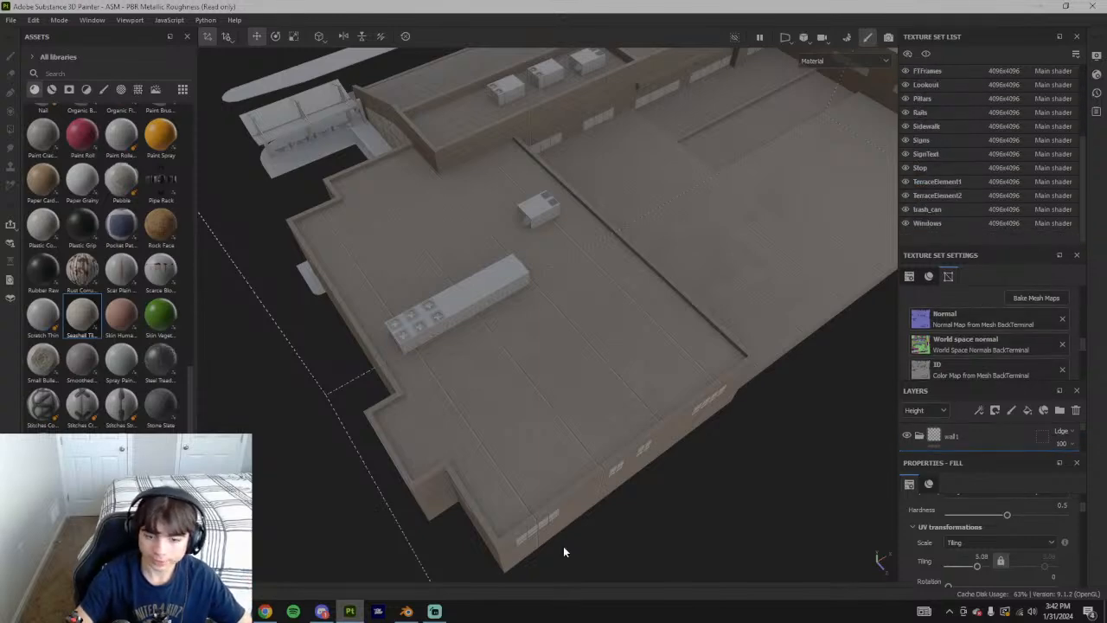
Switch to Blender and examine which parts of the airport belong to the ac bases, BackTerminal and FrontTerminal objects
{"action": "left_click", "coordinate": [418, 612]}
{"action": "mouse_move", "coordinate": [554, 331]}
{"action": "middle_mouse_down"}
{"action": "mouse_move", "coordinate": [634, 387]}
{"action": "mouse_move", "coordinate": [560, 428]}
{"action": "middle_mouse_up"}
{"action": "scroll", "coordinate": [561, 428], "scroll_direction": "up", "scroll_amount": 3}
{"action": "scroll", "coordinate": [956, 131], "scroll_direction": "down", "scroll_amount": 4}
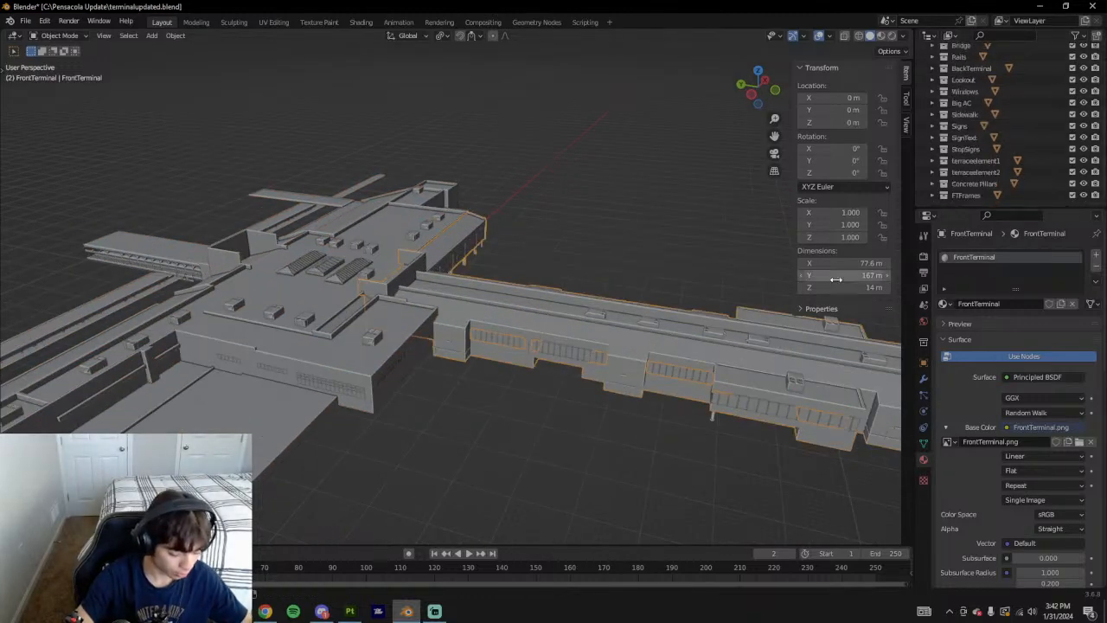
{"action": "middle_click_drag", "start_coordinate": [633, 477], "coordinate": [583, 421]}
{"action": "left_click", "coordinate": [315, 329]}
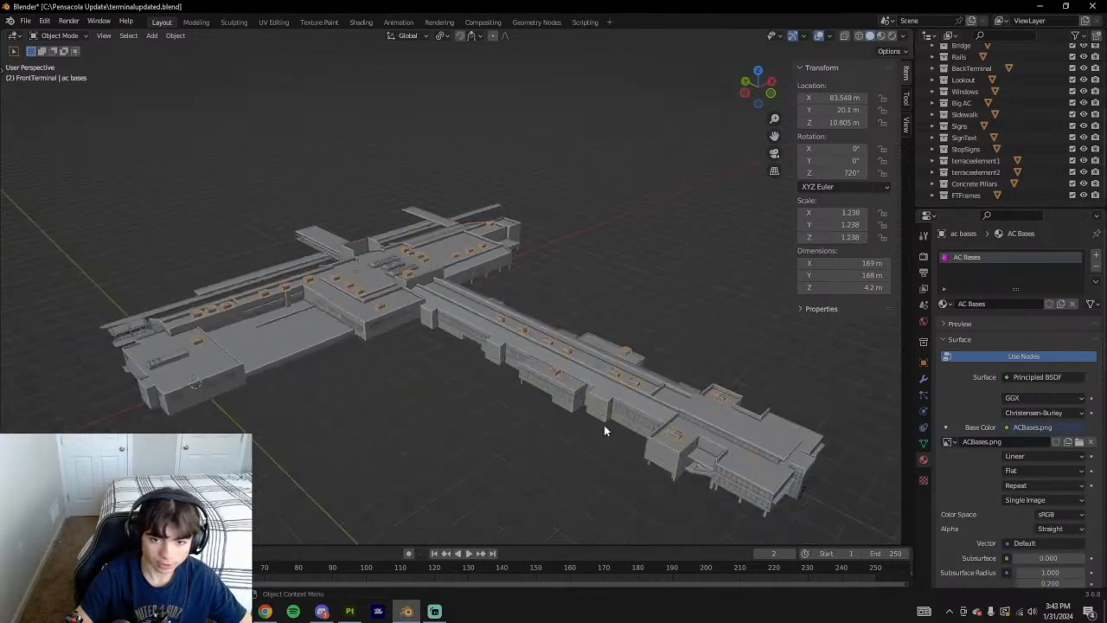
{"action": "left_click", "coordinate": [536, 361]}
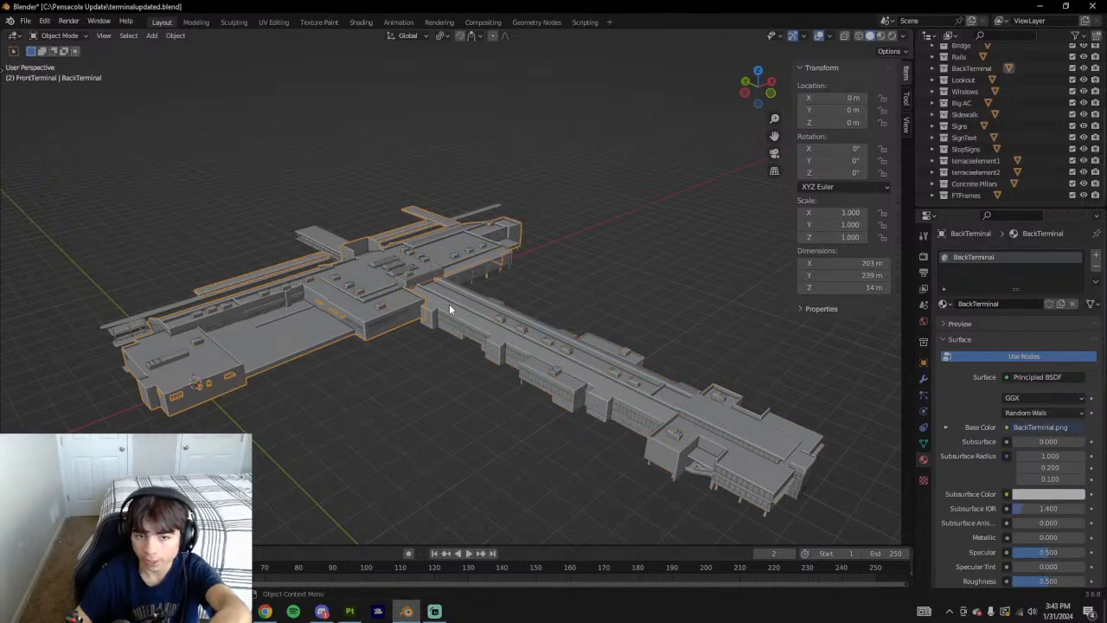
{"action": "left_click", "coordinate": [509, 318]}
{"action": "left_click", "coordinate": [491, 424]}
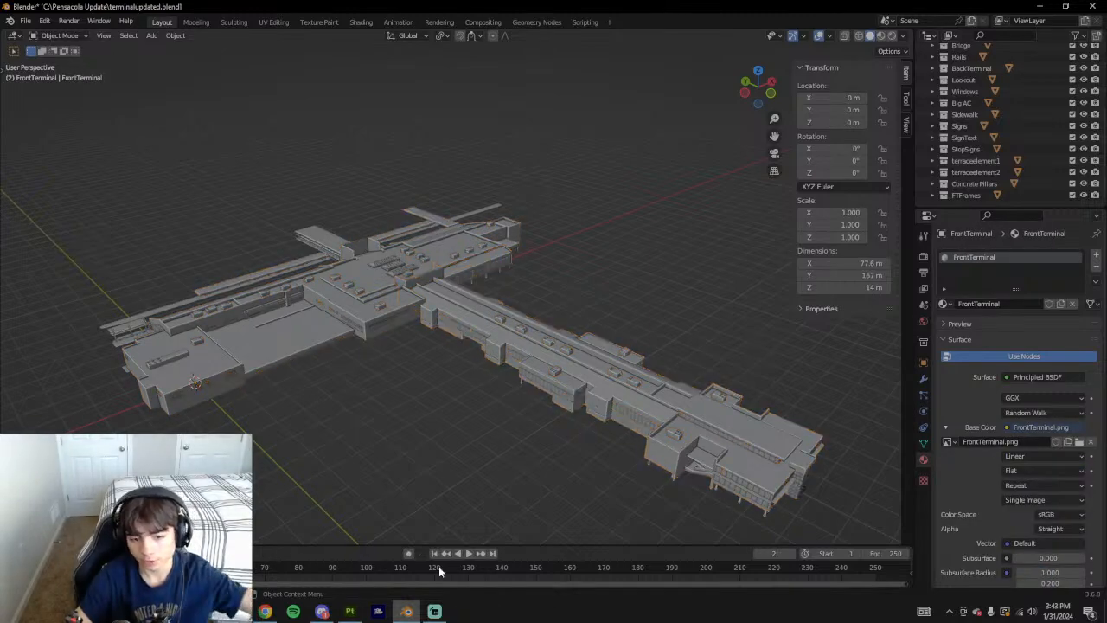
Return to Substance 3D Painter and review the mesh map baking settings and texture sets, then go back to painting mode
{"action": "left_click", "coordinate": [351, 611]}
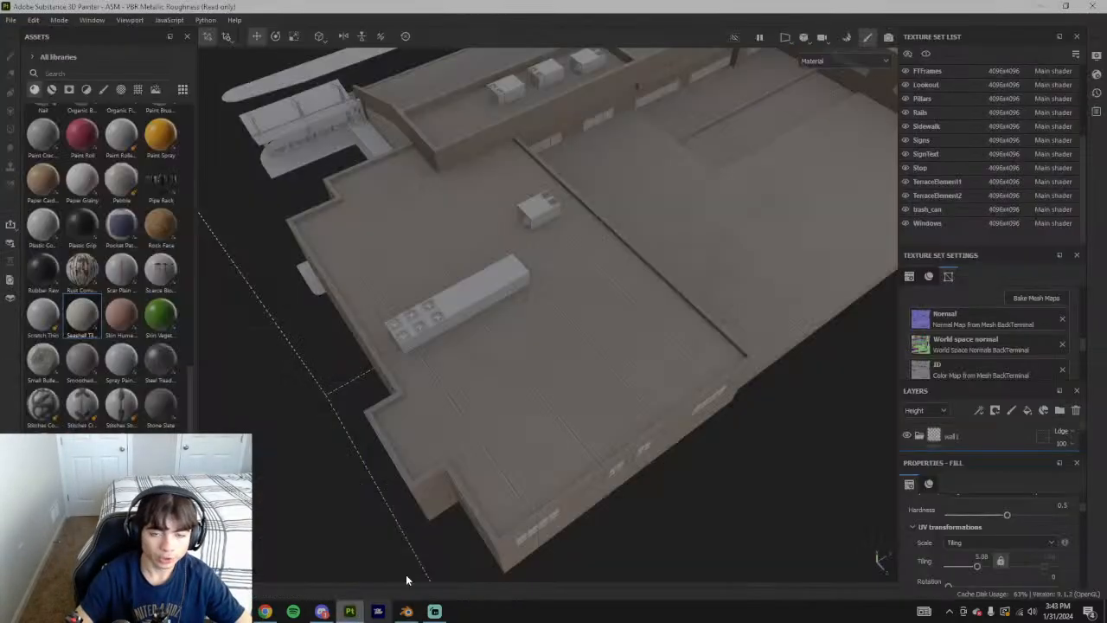
{"action": "left_click", "coordinate": [1096, 56]}
{"action": "left_click", "coordinate": [1098, 75]}
{"action": "left_click", "coordinate": [1099, 57]}
{"action": "left_click", "coordinate": [1099, 57]}
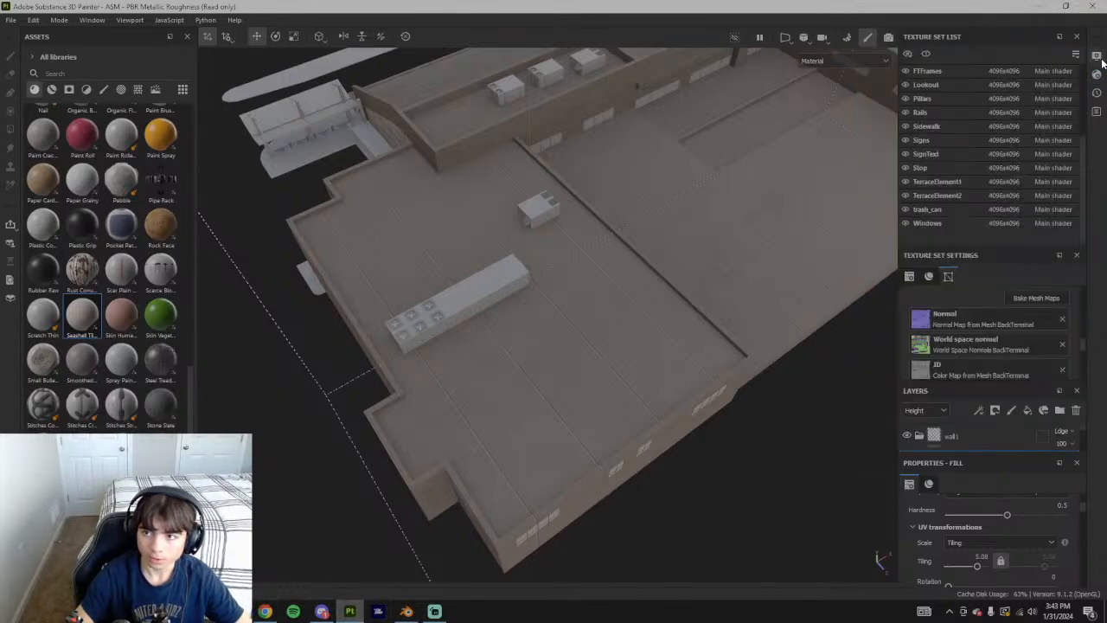
{"action": "left_click", "coordinate": [1036, 298]}
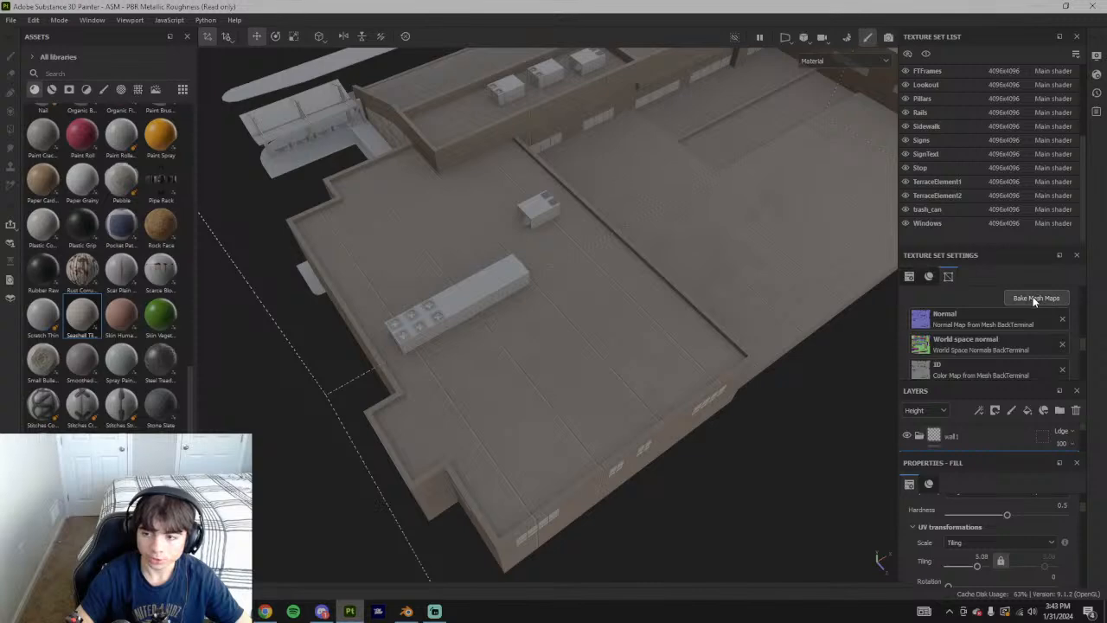
{"action": "scroll", "coordinate": [104, 130], "scroll_direction": "up", "scroll_amount": 4}
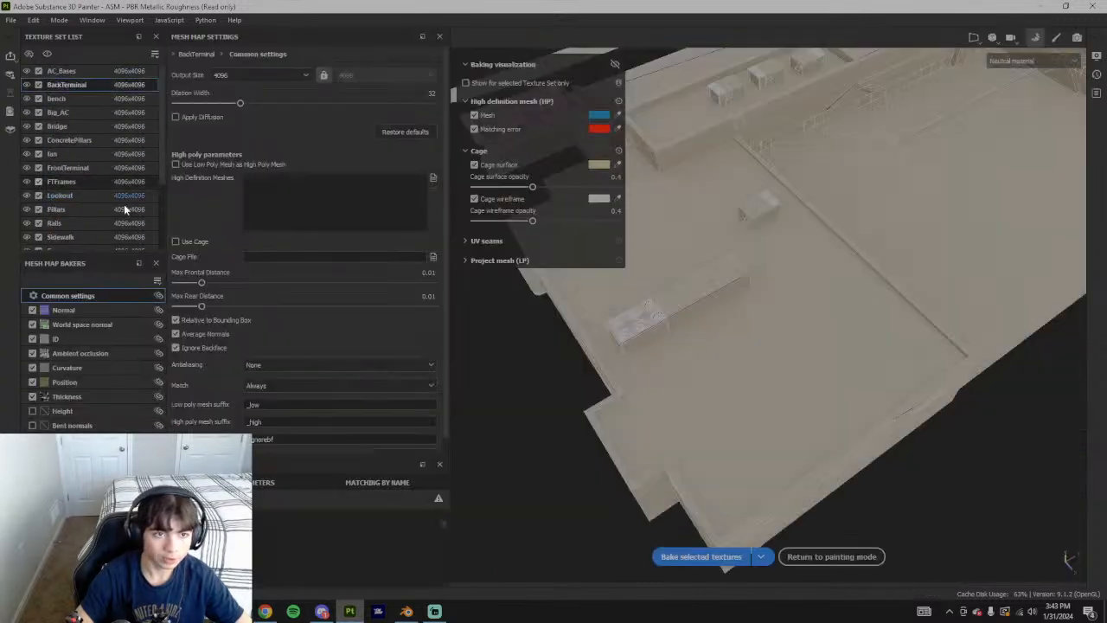
{"action": "left_click", "coordinate": [834, 556]}
Review the texture export settings for the AC_Bases set and close them without exporting
{"action": "left_click", "coordinate": [12, 20]}
{"action": "left_click", "coordinate": [48, 190]}
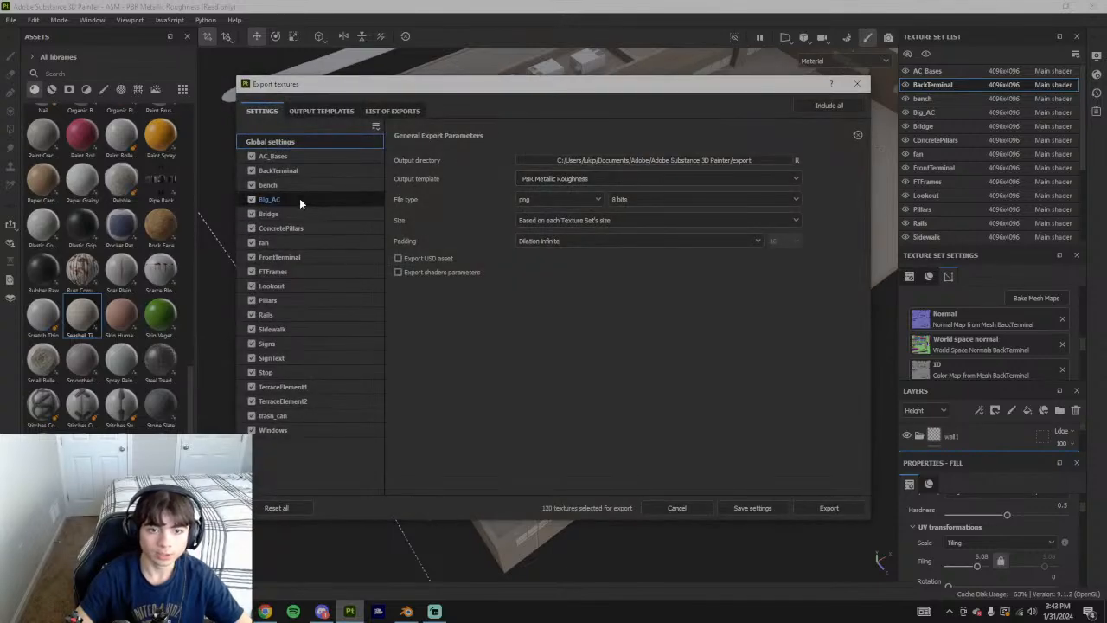
{"action": "left_click", "coordinate": [288, 158]}
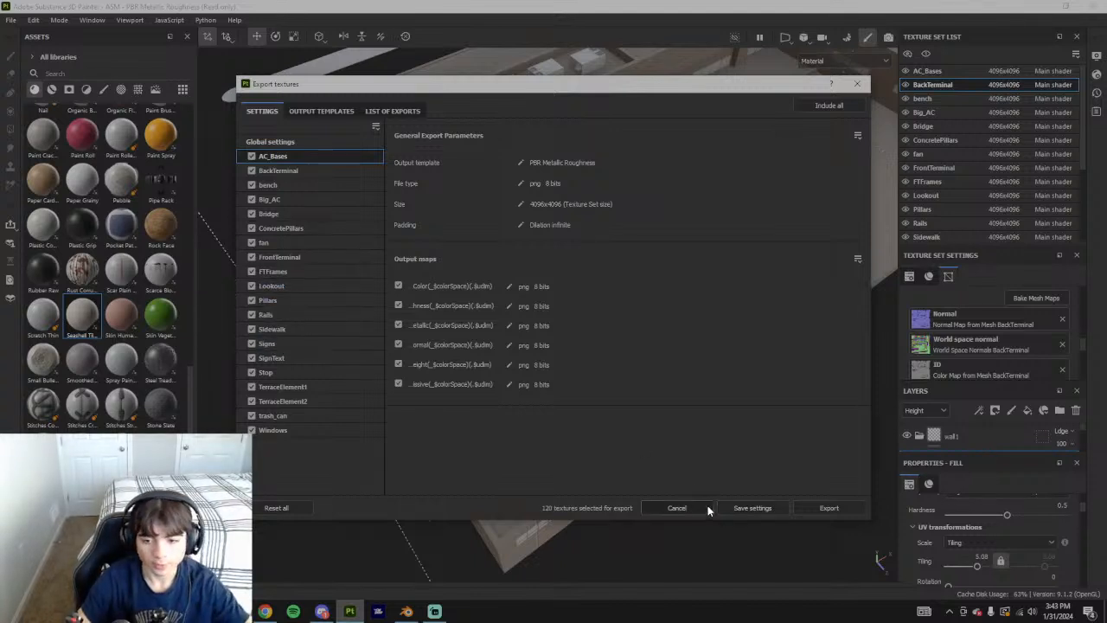
{"action": "left_click", "coordinate": [649, 507]}
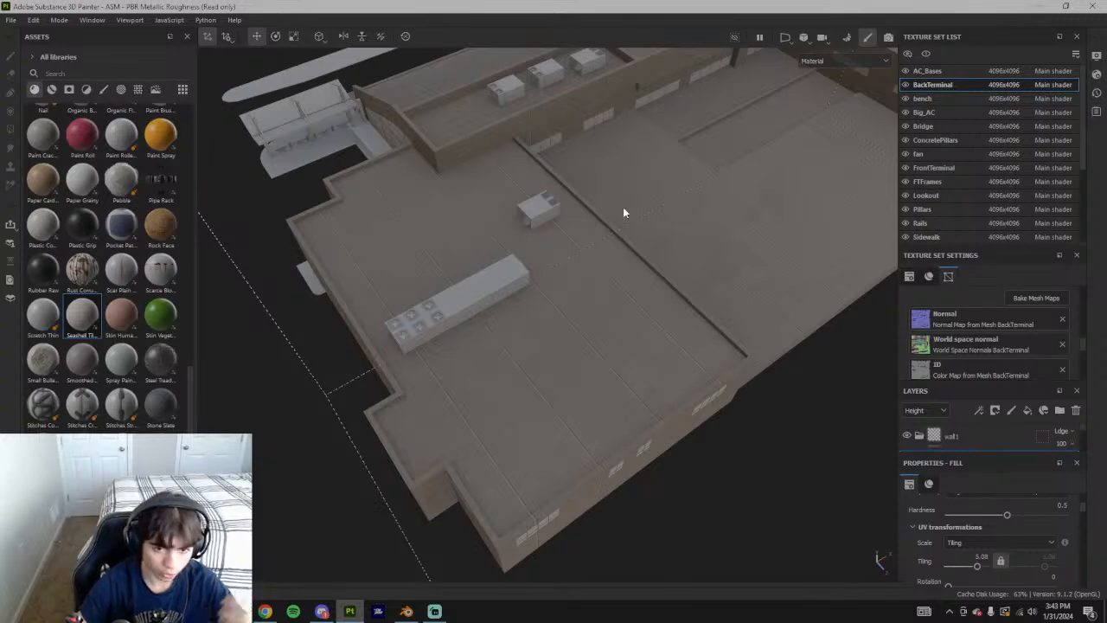
Try UV tiling values of 9.93, 10.62 and 8.27 on the Seashell Tiles fill while checking the back terminal's side wall
{"action": "left_click_drag", "start_coordinate": [714, 332], "coordinate": [619, 367], "text": "alt"}
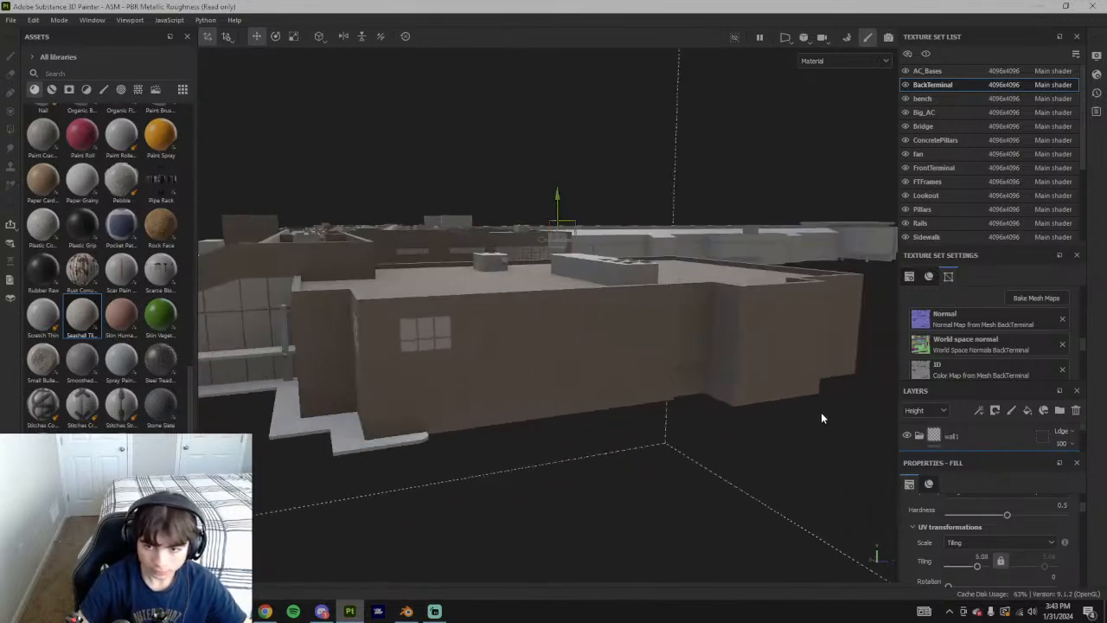
{"action": "scroll", "coordinate": [991, 512], "scroll_direction": "down", "scroll_amount": 2}
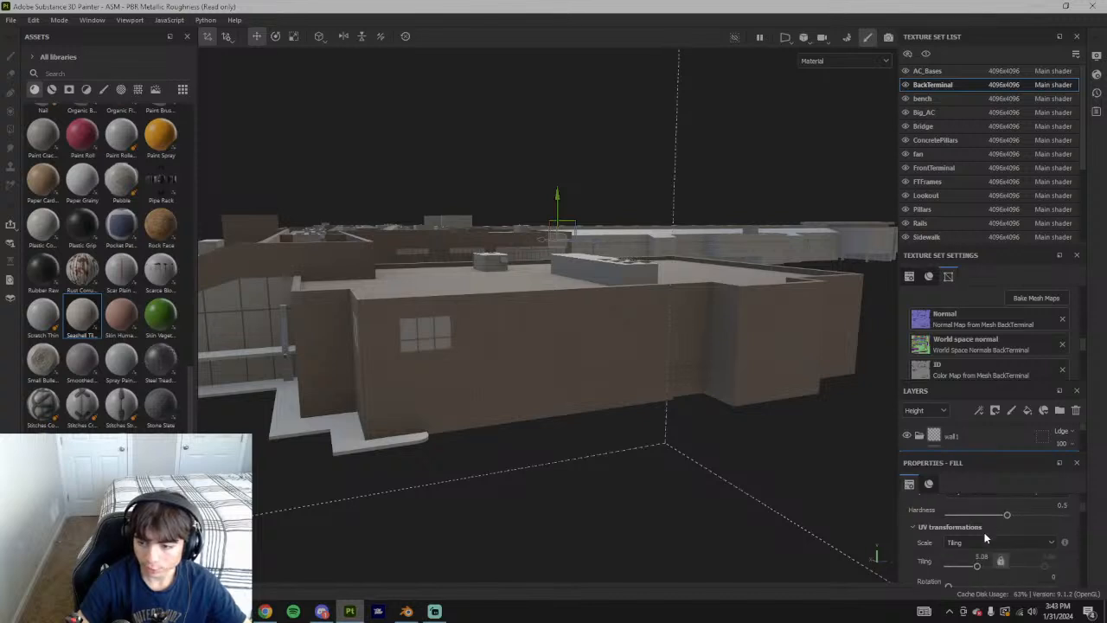
{"action": "left_click_drag", "start_coordinate": [976, 536], "coordinate": [978, 531]}
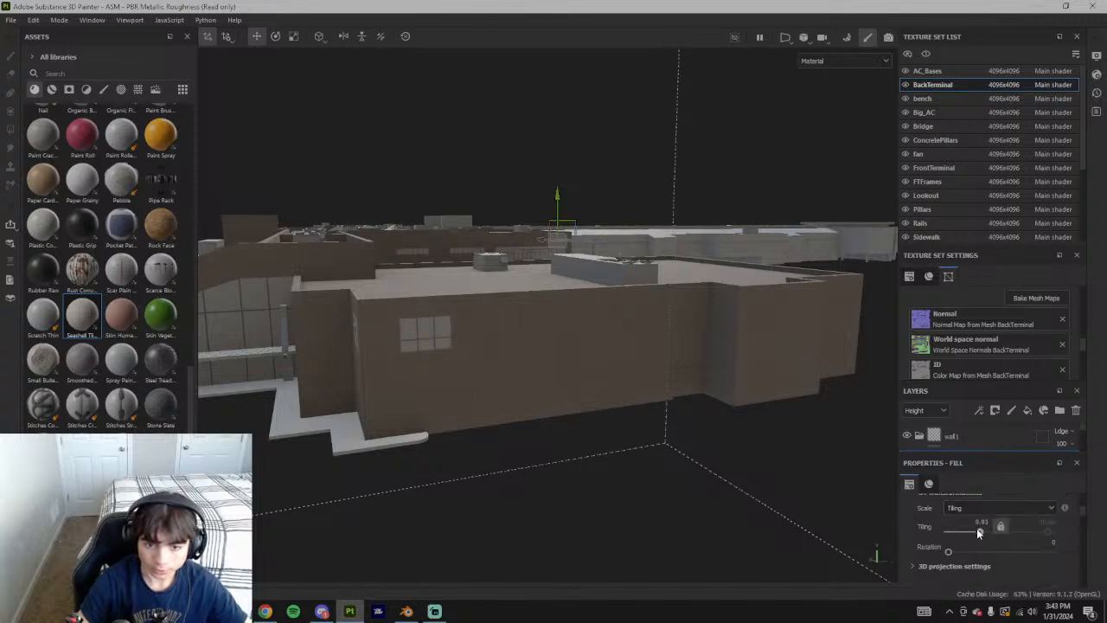
{"action": "scroll", "coordinate": [605, 448], "scroll_direction": "up", "scroll_amount": 3}
{"action": "scroll", "coordinate": [607, 448], "scroll_direction": "up", "scroll_amount": 1}
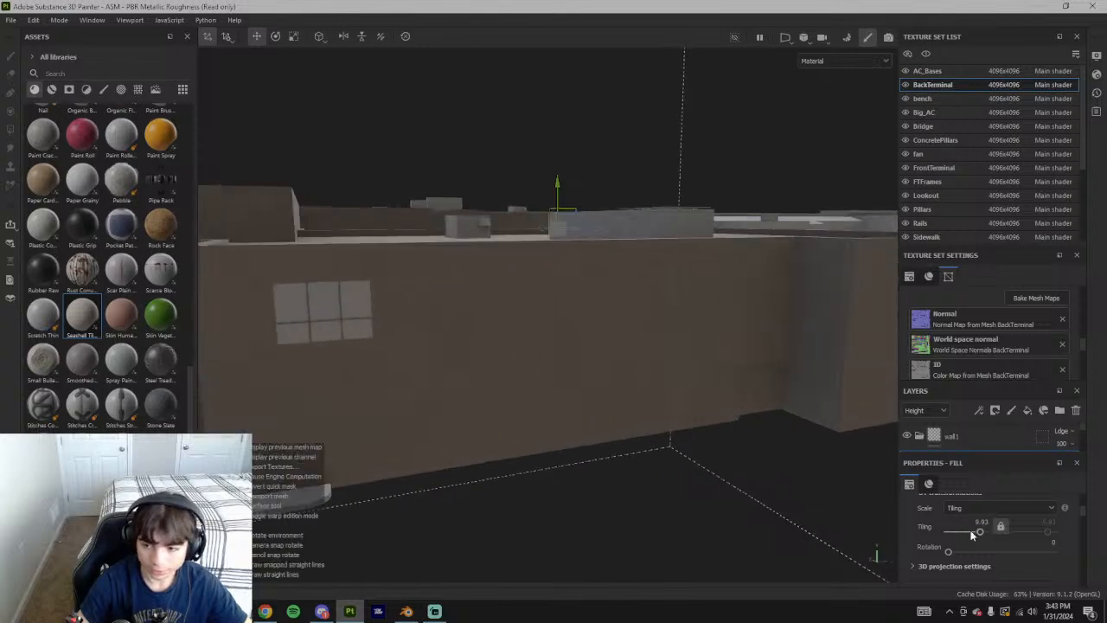
{"action": "left_click_drag", "start_coordinate": [982, 535], "coordinate": [984, 532]}
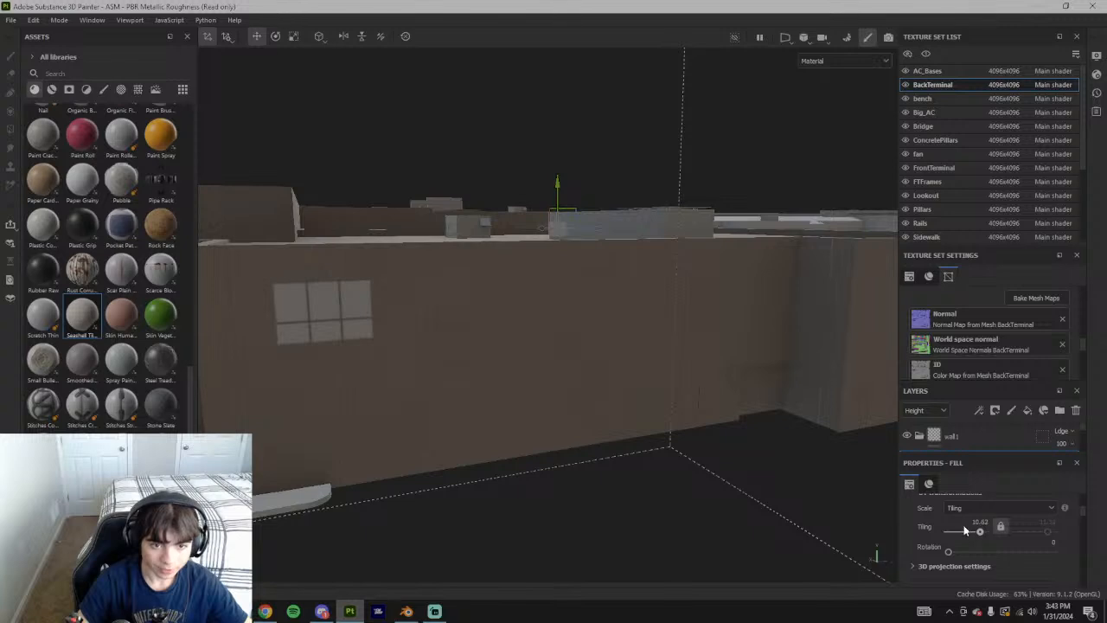
{"action": "left_click_drag", "start_coordinate": [961, 523], "coordinate": [960, 528]}
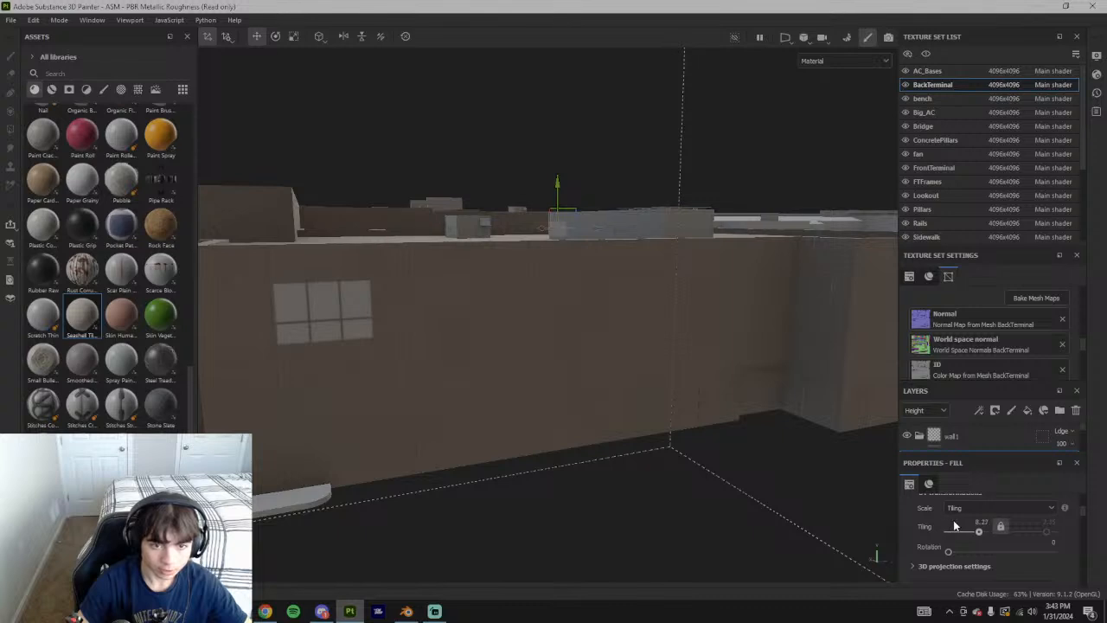
{"action": "left_click_drag", "start_coordinate": [955, 525], "coordinate": [953, 525]}
Fine-tune the Seashell Tiles tiling by trying 9.93, 9.94, 9.95, 9.9 and 9.96 on the wall with the six-pane window
{"action": "left_click", "coordinate": [961, 519]}
{"action": "type", "text": "9.93"}
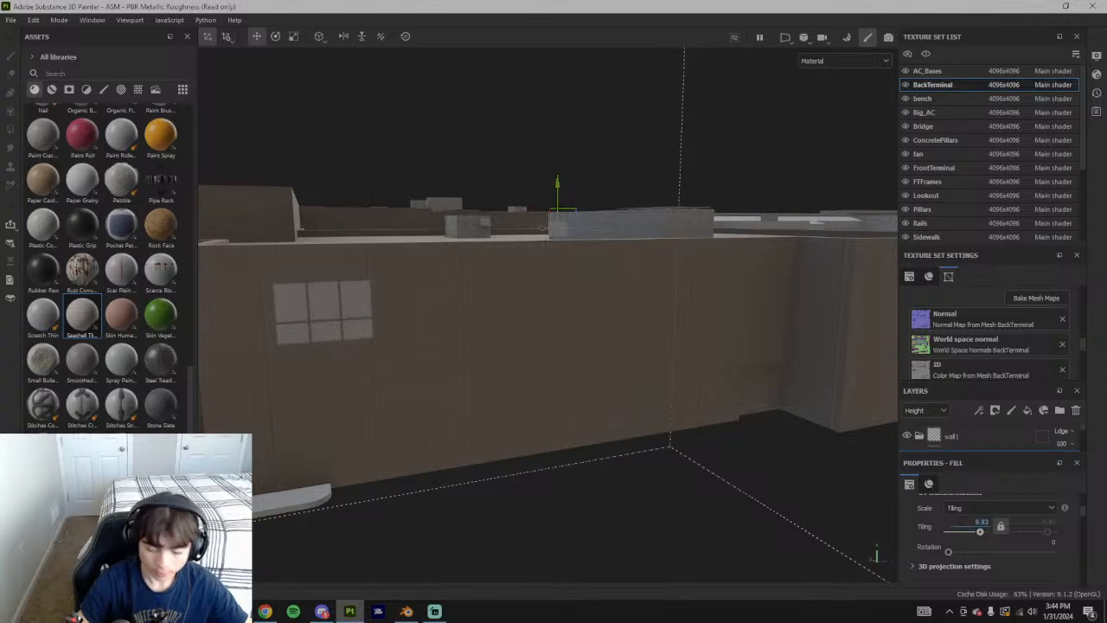
{"action": "type", "text": "4"}
{"action": "key", "text": "Return"}
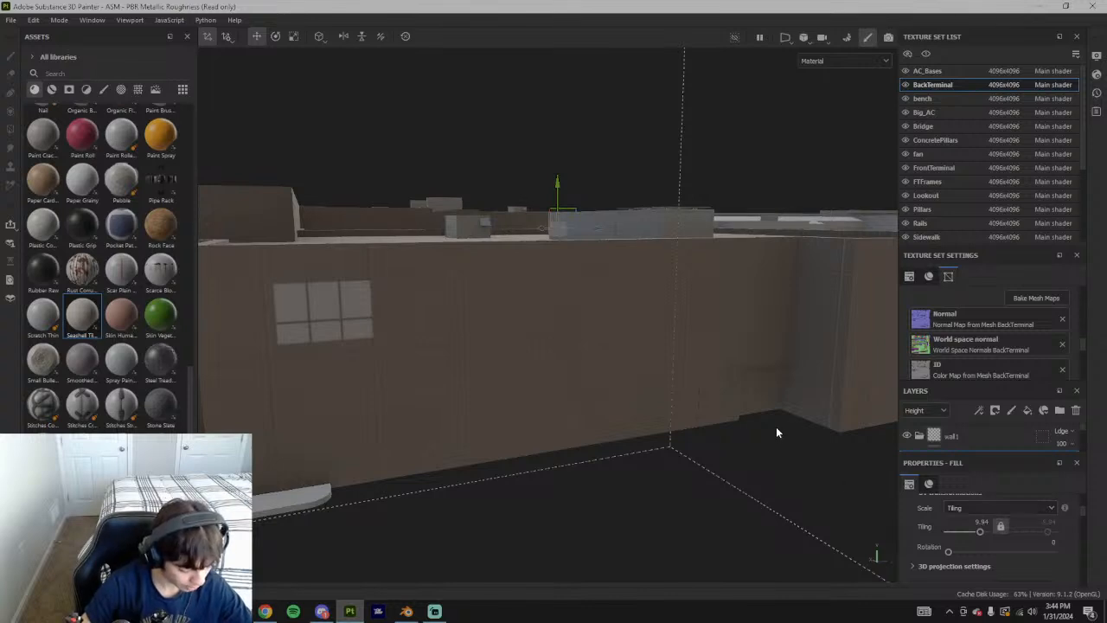
{"action": "type", "text": "9.9"}
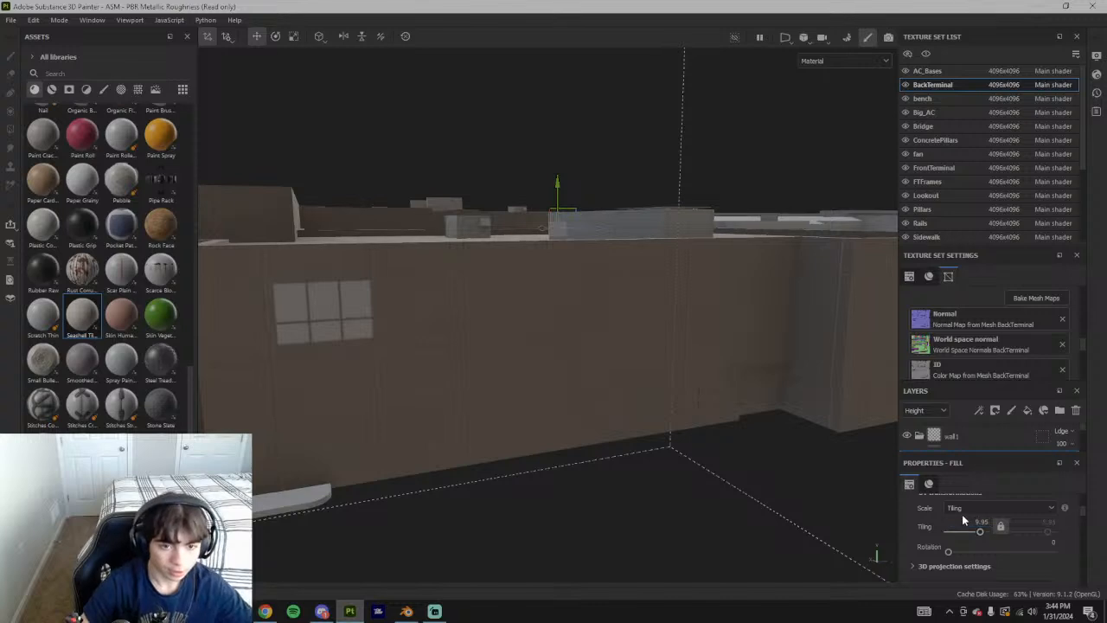
{"action": "left_click", "coordinate": [982, 523]}
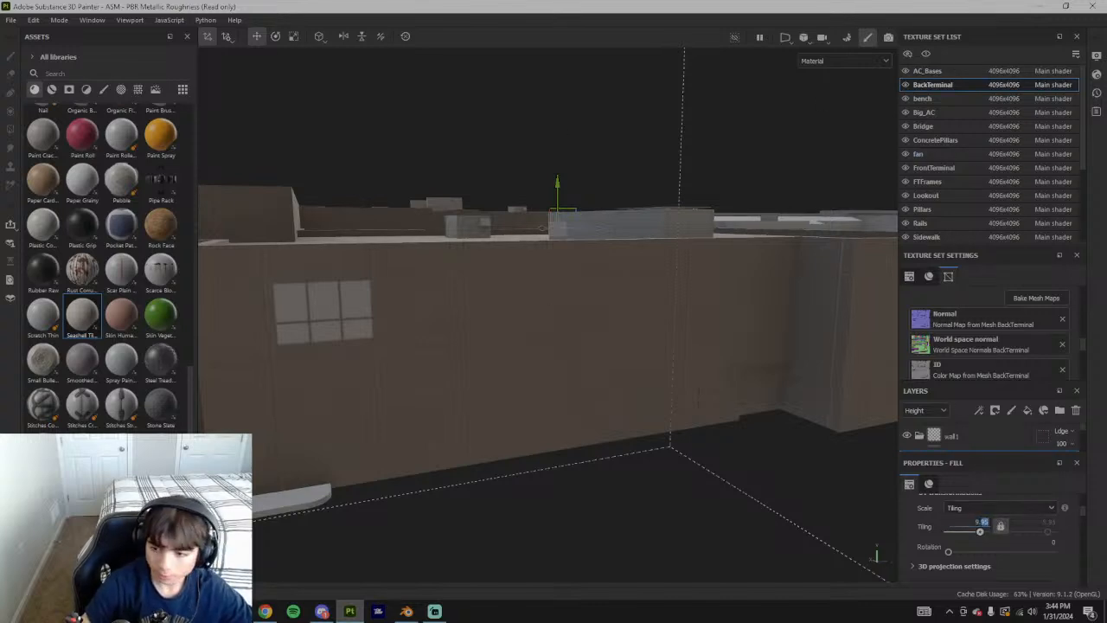
{"action": "type", "text": "7"}
{"action": "key", "text": "Return"}
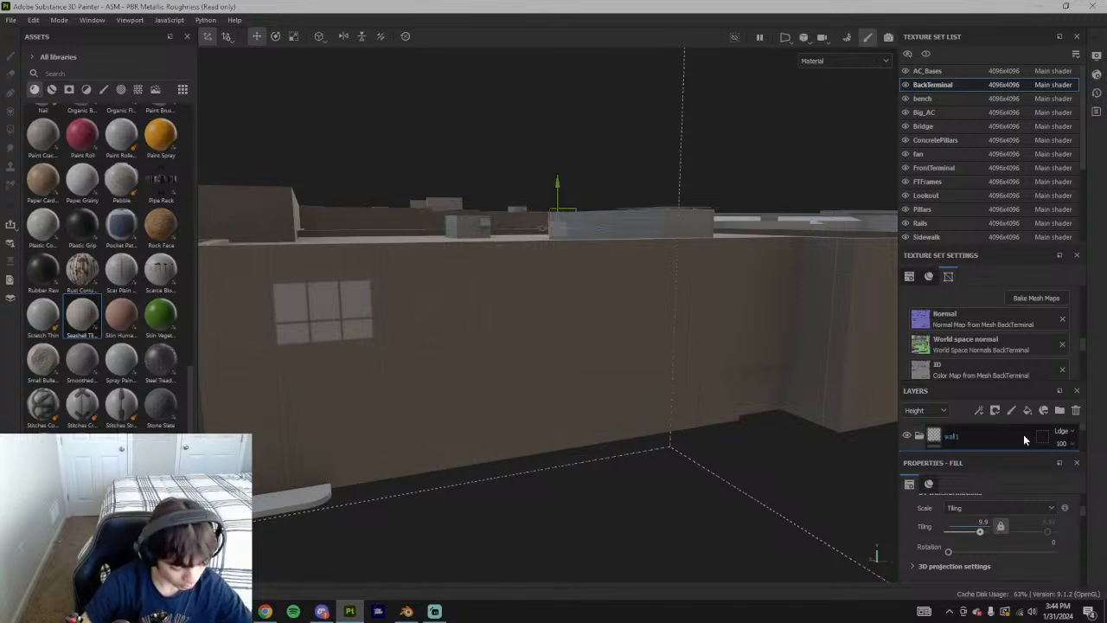
{"action": "type", "text": "6"}
{"action": "key", "text": "Return"}
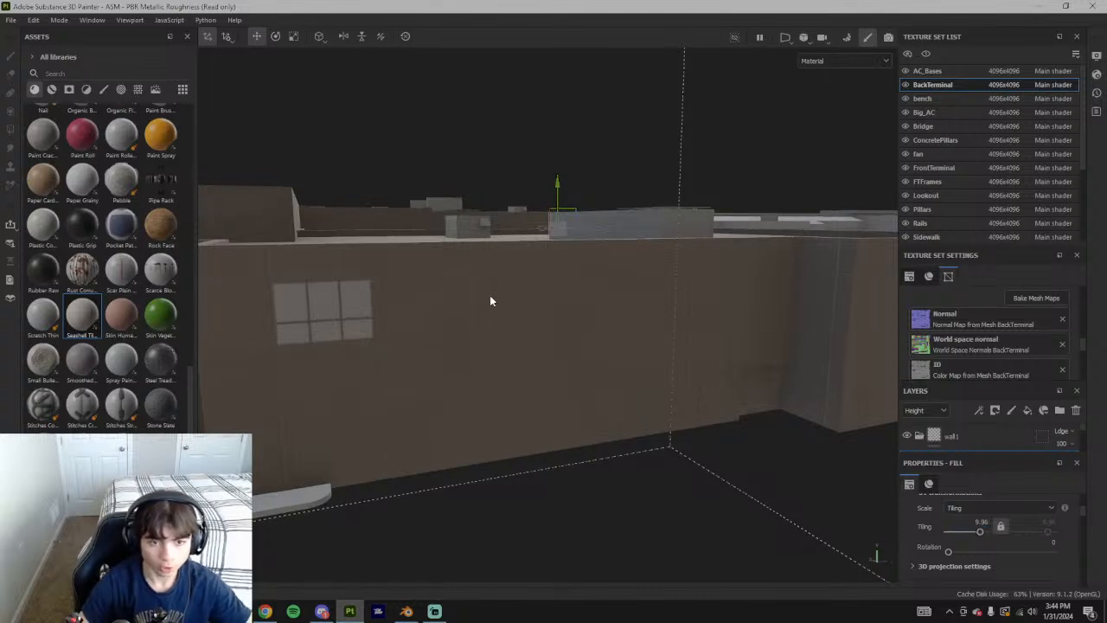
Test a Square Size X of 0.63 and Square Size Y of 0.91 in the Seashell Tiles parameters, then restore both to 1
{"action": "scroll", "coordinate": [959, 528], "scroll_direction": "down", "scroll_amount": 2}
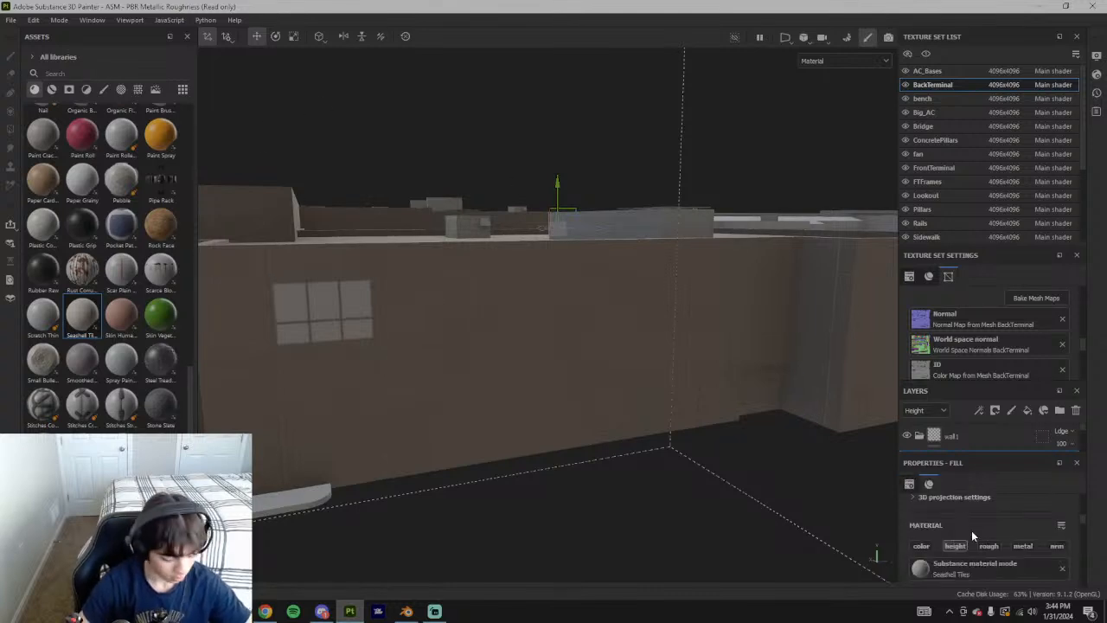
{"action": "scroll", "coordinate": [1041, 547], "scroll_direction": "down", "scroll_amount": 5}
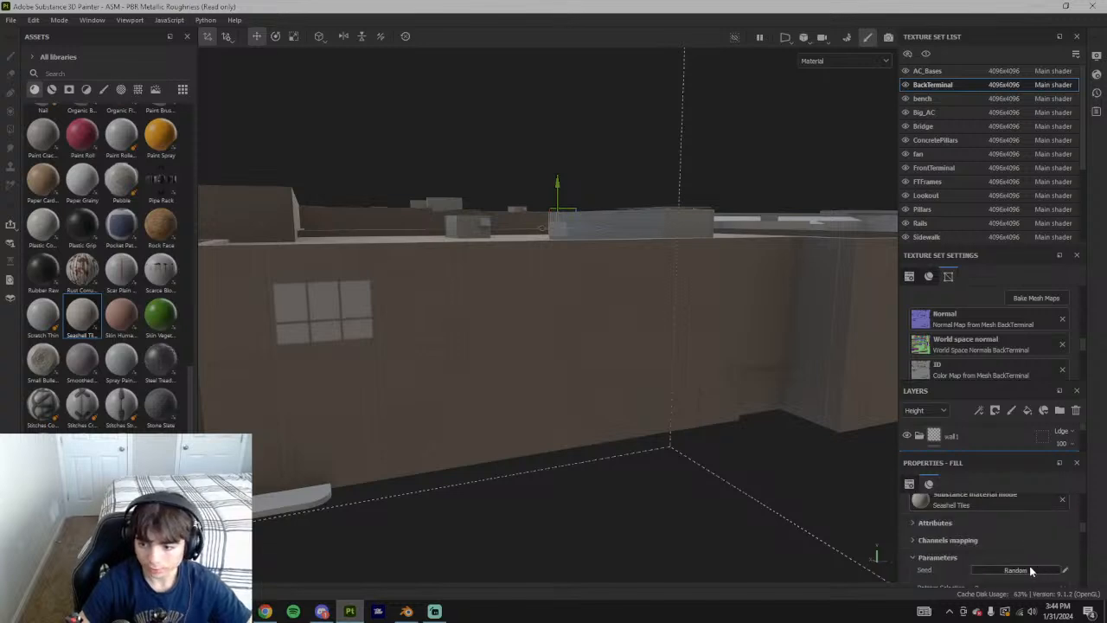
{"action": "scroll", "coordinate": [991, 550], "scroll_direction": "down", "scroll_amount": 1}
{"action": "scroll", "coordinate": [1027, 557], "scroll_direction": "down", "scroll_amount": 1}
{"action": "left_click_drag", "start_coordinate": [1065, 516], "coordinate": [956, 518]}
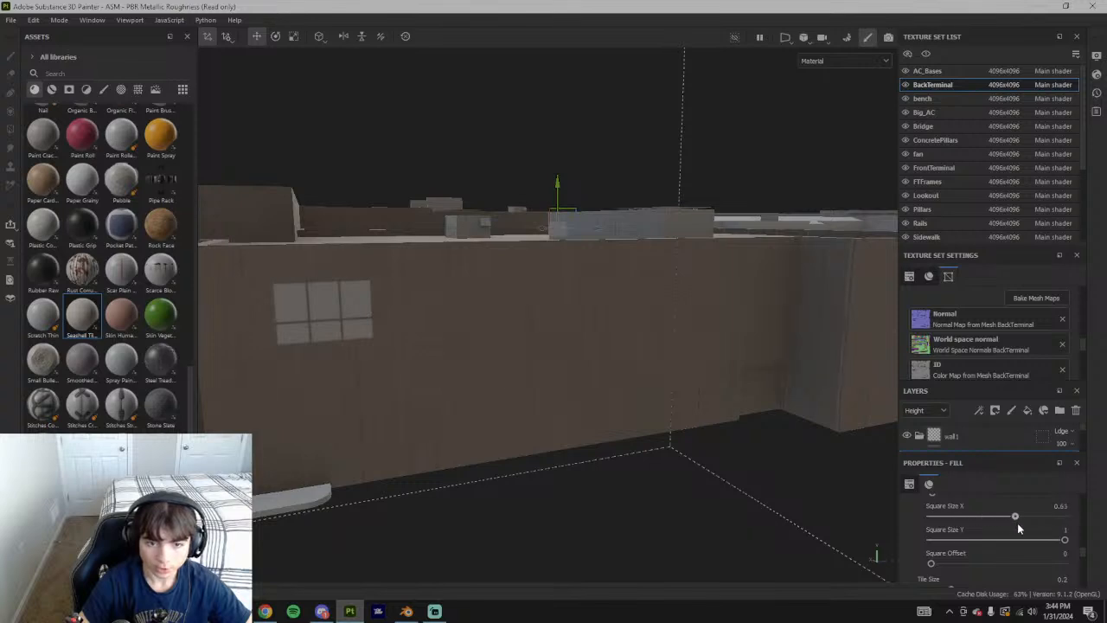
{"action": "left_click_drag", "start_coordinate": [1045, 532], "coordinate": [1086, 536]}
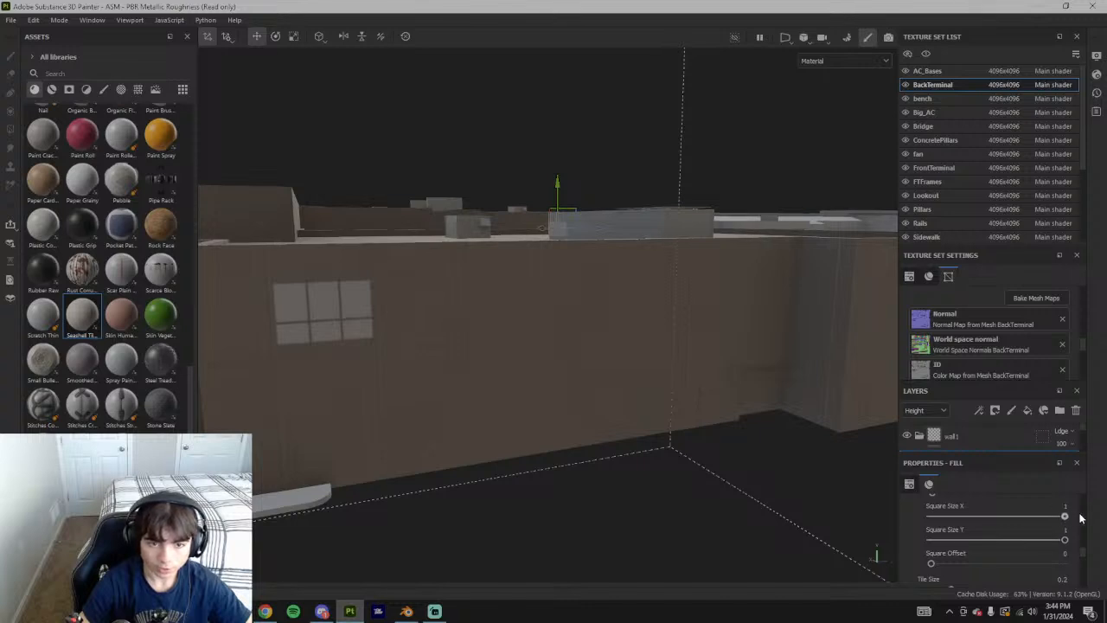
{"action": "left_click_drag", "start_coordinate": [1065, 542], "coordinate": [1056, 540]}
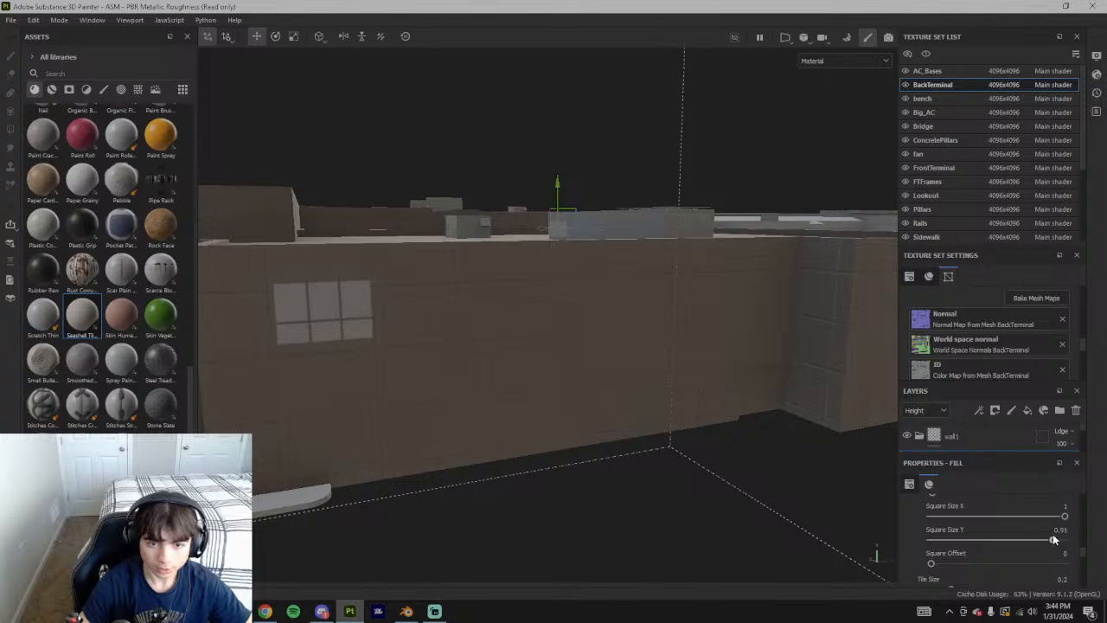
{"action": "left_click_drag", "start_coordinate": [1052, 539], "coordinate": [1102, 542]}
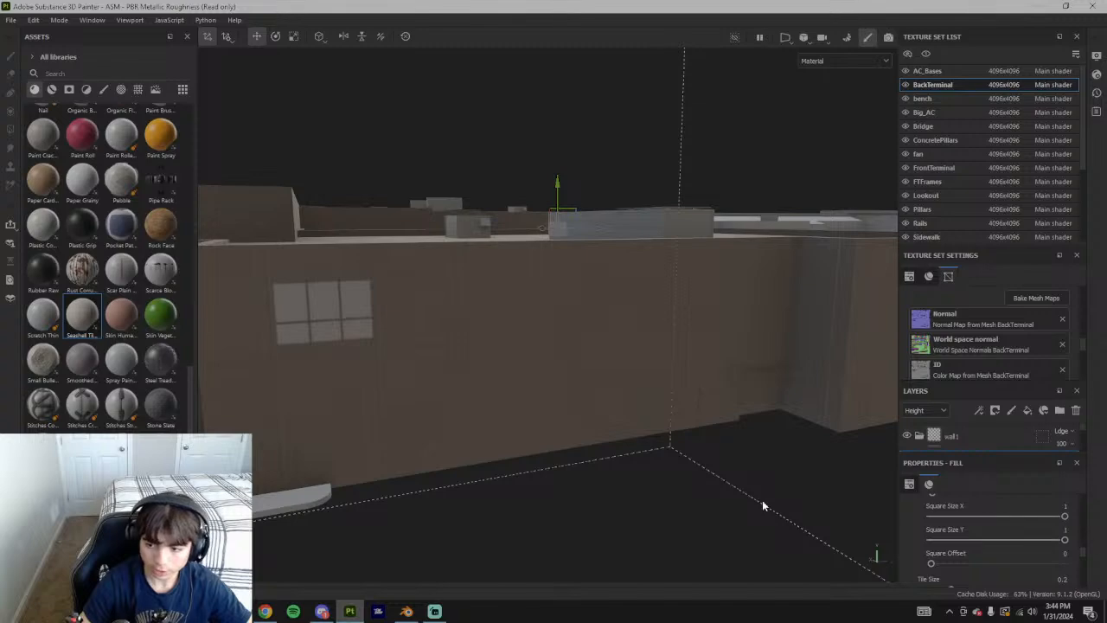
Inspect the seams on the terminal's end wall with the four windows and set the Seashell Tiles tiling to 8.15
{"action": "left_click_drag", "start_coordinate": [650, 366], "coordinate": [395, 351], "text": "alt"}
{"action": "scroll", "coordinate": [693, 411], "scroll_direction": "down", "scroll_amount": 4}
{"action": "left_click_drag", "start_coordinate": [612, 380], "coordinate": [517, 372], "text": "alt"}
{"action": "scroll", "coordinate": [594, 391], "scroll_direction": "down", "scroll_amount": 3}
{"action": "left_click_drag", "start_coordinate": [594, 391], "coordinate": [667, 407], "text": "alt"}
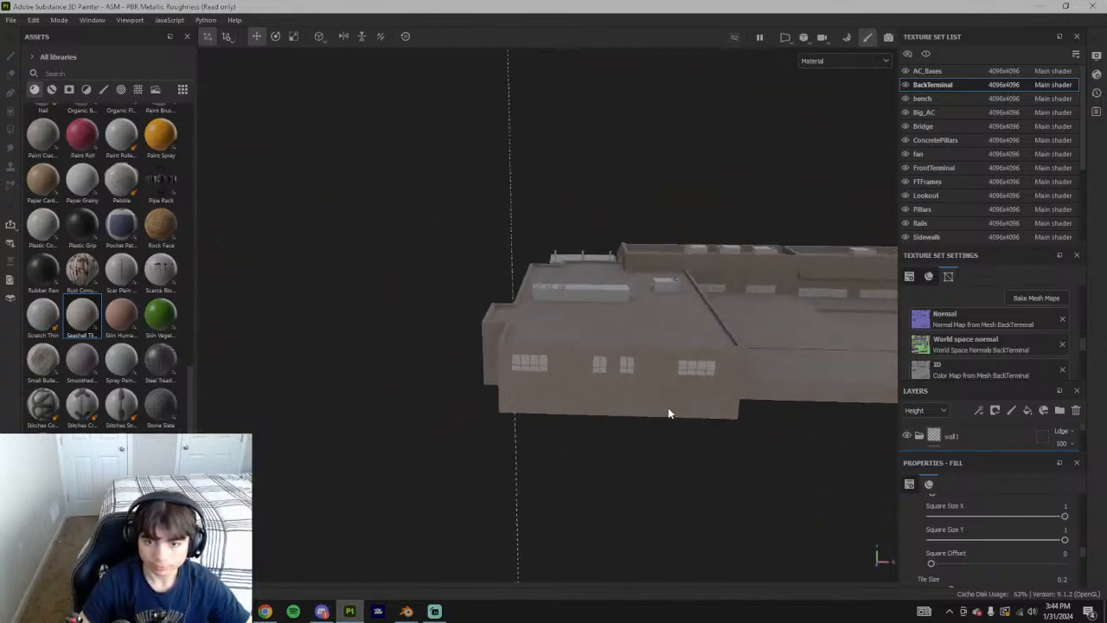
{"action": "scroll", "coordinate": [604, 371], "scroll_direction": "up", "scroll_amount": 3}
{"action": "scroll", "coordinate": [995, 532], "scroll_direction": "up", "scroll_amount": 6}
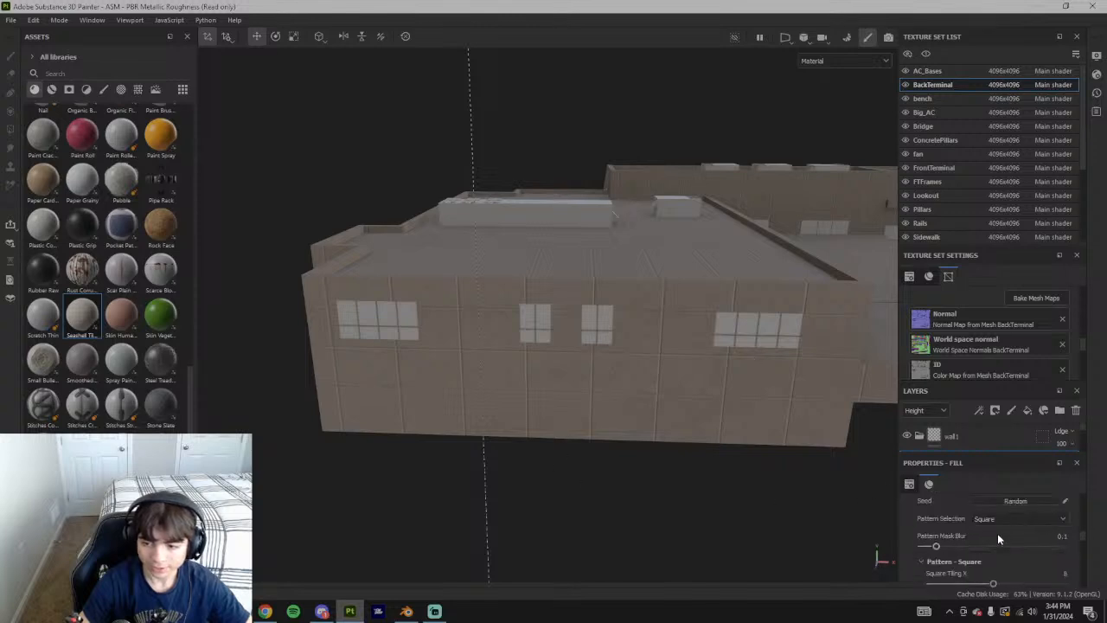
{"action": "scroll", "coordinate": [1001, 537], "scroll_direction": "up", "scroll_amount": 3}
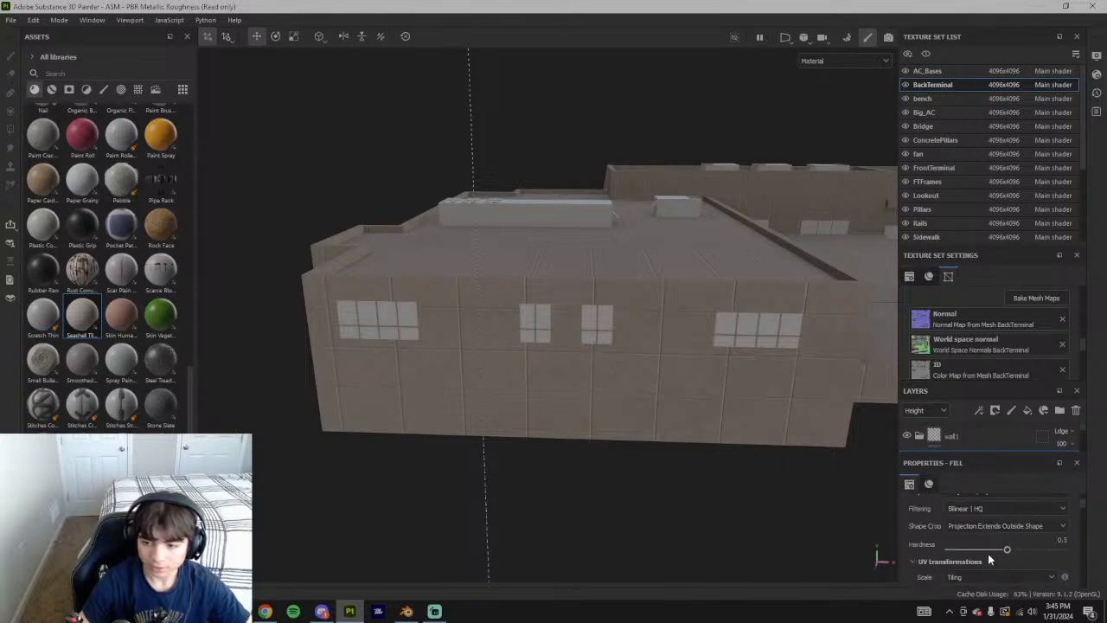
{"action": "left_click_drag", "start_coordinate": [980, 532], "coordinate": [976, 530]}
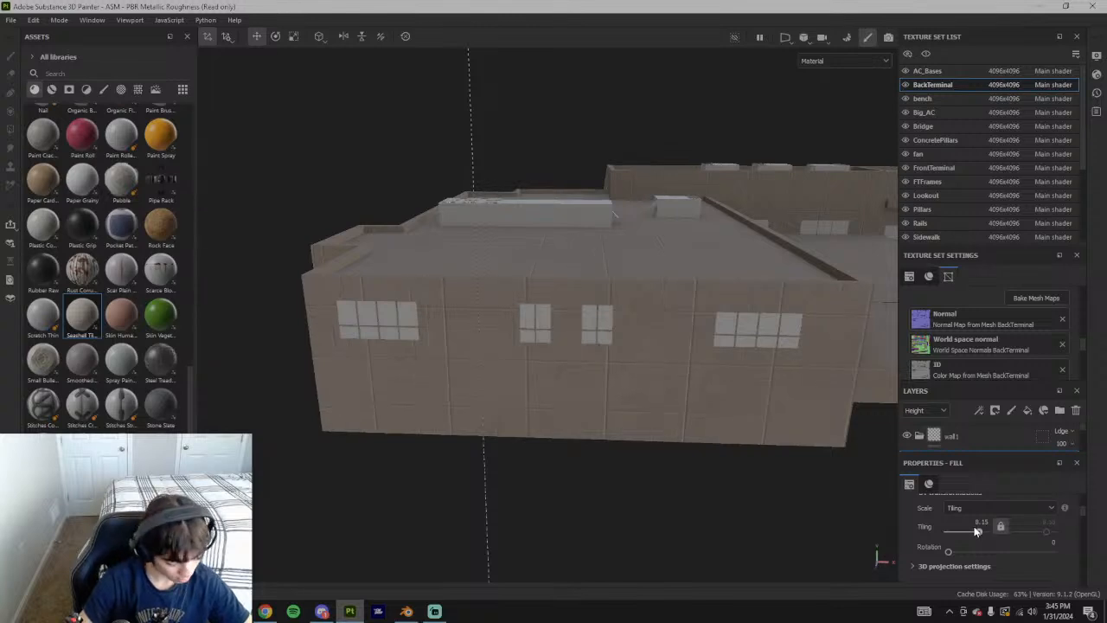
Compare the wall seams with the terminal's Street View photo in Chrome, then set the tiling to 6.29 in Substance 3D Painter
{"action": "scroll", "coordinate": [625, 376], "scroll_direction": "down", "scroll_amount": 4}
{"action": "left_click_drag", "start_coordinate": [626, 376], "coordinate": [528, 333], "text": "alt"}
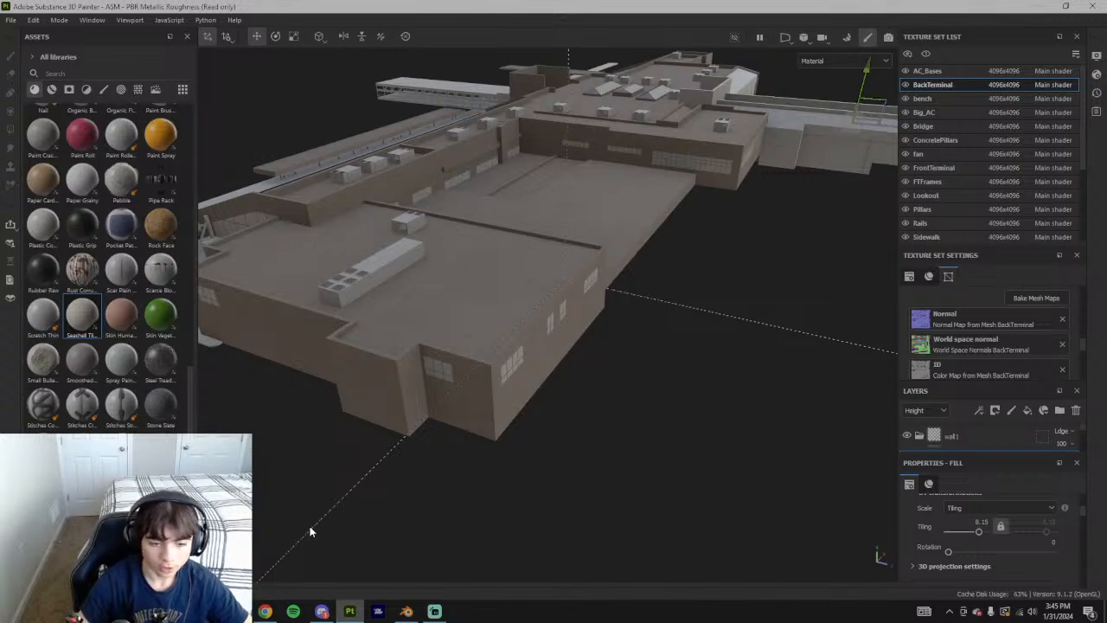
{"action": "key", "text": "alt+Tab"}
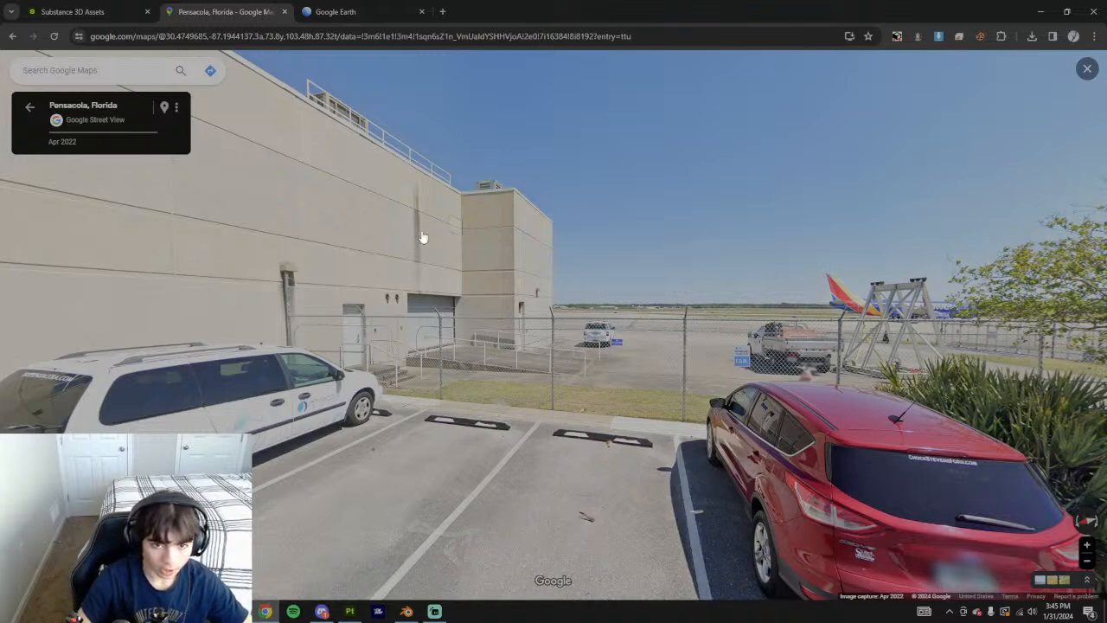
{"action": "left_click", "coordinate": [349, 612]}
{"action": "left_click_drag", "start_coordinate": [631, 231], "coordinate": [657, 259], "text": "alt"}
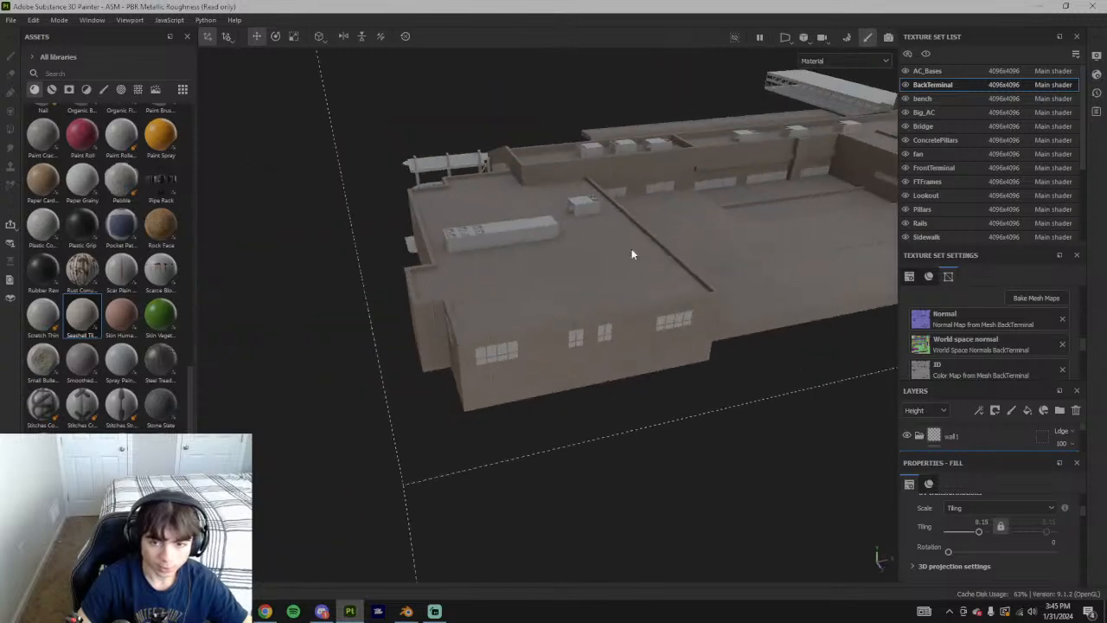
{"action": "scroll", "coordinate": [692, 308], "scroll_direction": "up", "scroll_amount": 5}
{"action": "left_click_drag", "start_coordinate": [676, 383], "coordinate": [858, 464], "text": "alt"}
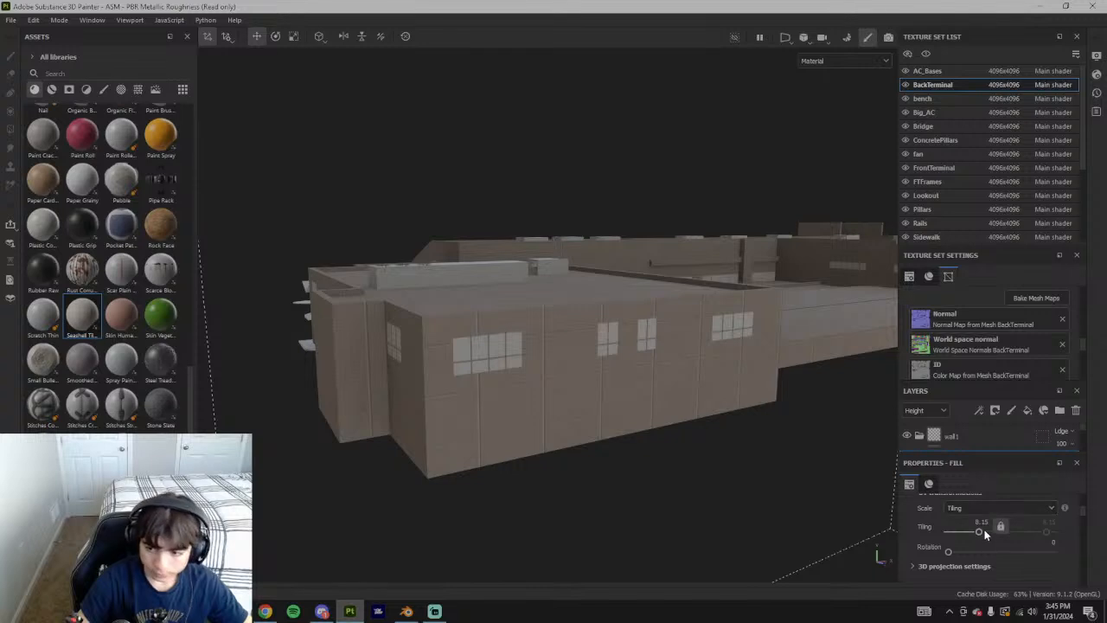
{"action": "left_click_drag", "start_coordinate": [977, 529], "coordinate": [985, 530]}
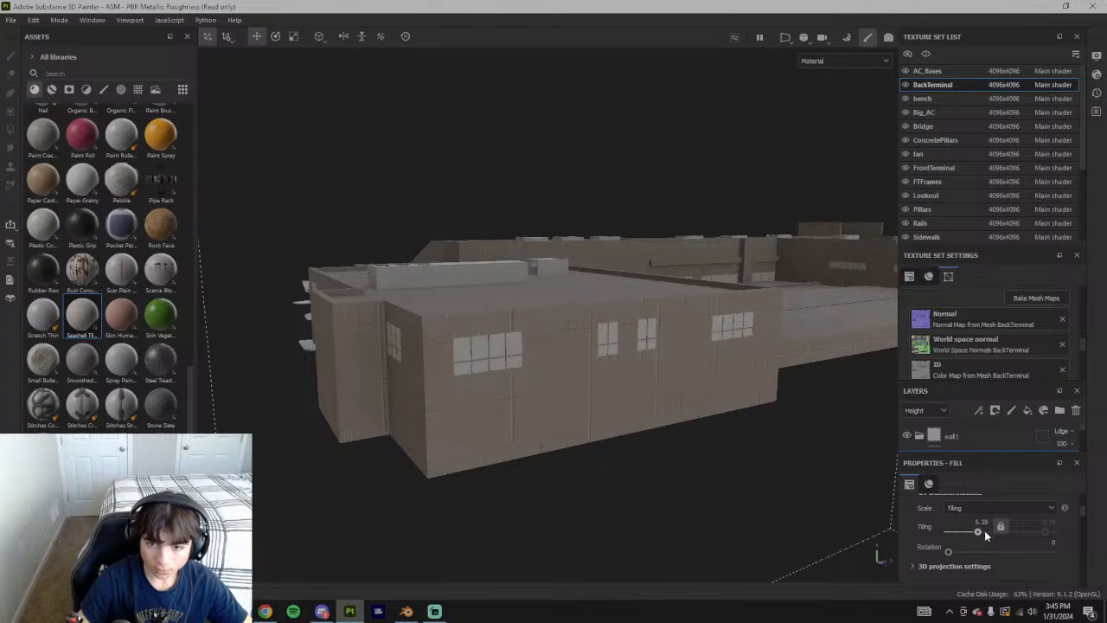
Switch to Google Street View and examine the panel seams on the real terminal's projecting corner block and long side wall
{"action": "left_click_drag", "start_coordinate": [658, 450], "coordinate": [632, 419], "text": "alt"}
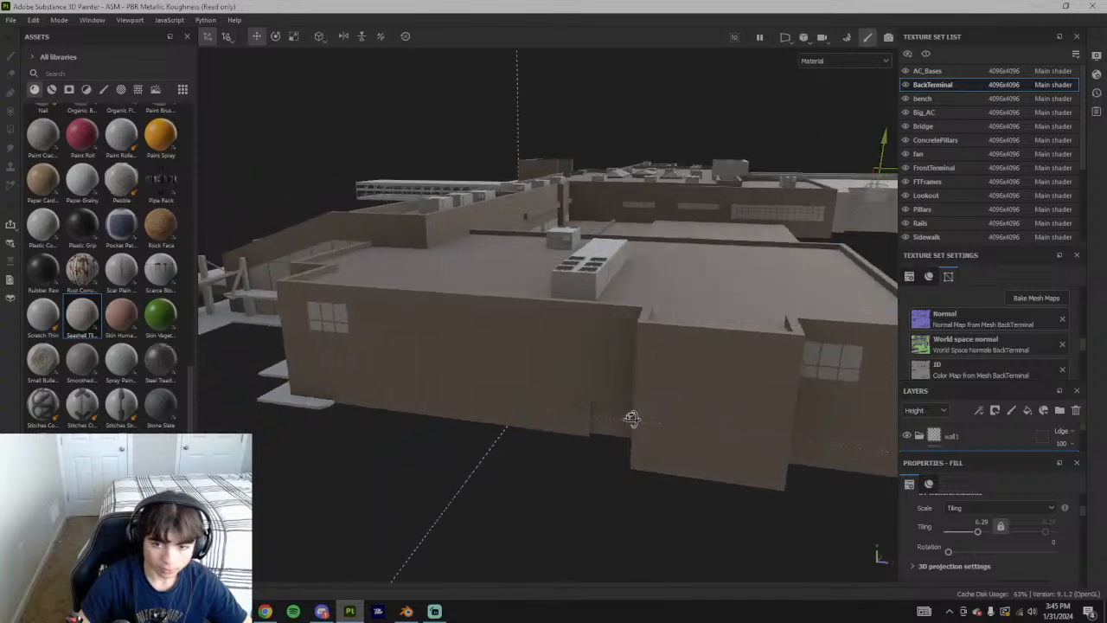
{"action": "left_click", "coordinate": [265, 612]}
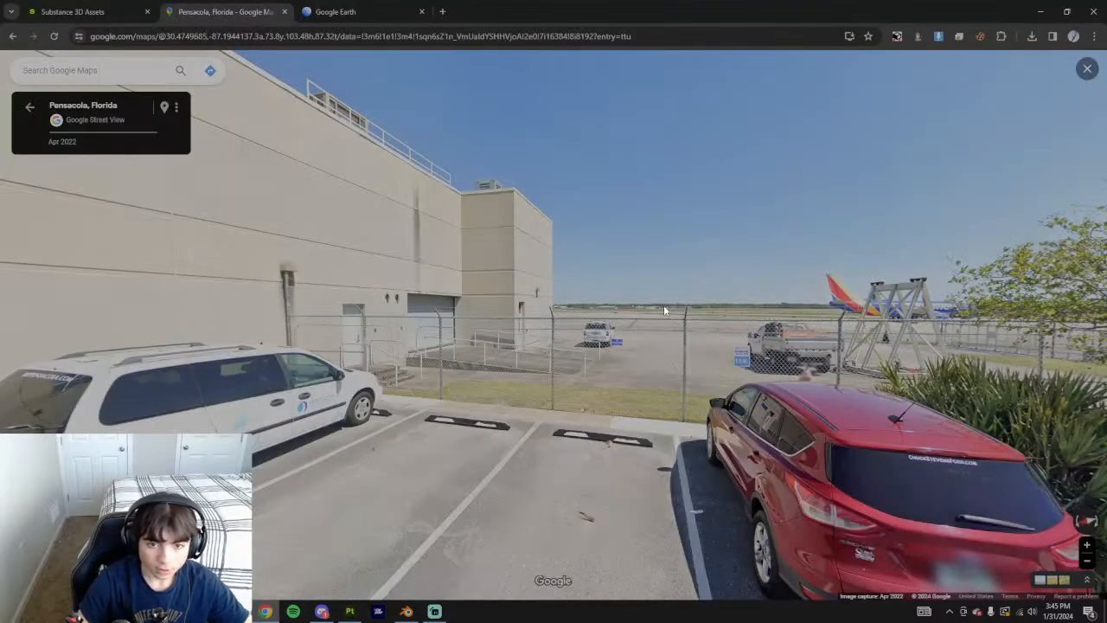
{"action": "scroll", "coordinate": [536, 208], "scroll_direction": "up", "scroll_amount": 4}
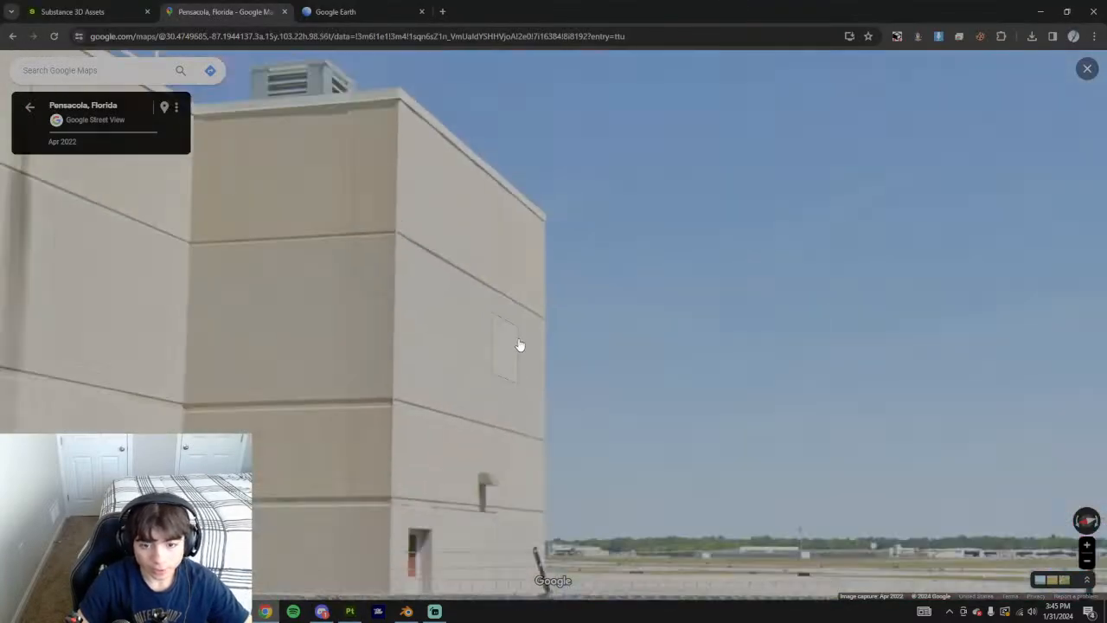
{"action": "scroll", "coordinate": [585, 354], "scroll_direction": "down", "scroll_amount": 4}
{"action": "left_click_drag", "start_coordinate": [960, 342], "coordinate": [519, 259]}
{"action": "left_click", "coordinate": [485, 292]}
{"action": "left_click_drag", "start_coordinate": [486, 292], "coordinate": [806, 321]}
{"action": "left_click_drag", "start_coordinate": [994, 485], "coordinate": [758, 297]}
{"action": "scroll", "coordinate": [757, 297], "scroll_direction": "up", "scroll_amount": 2}
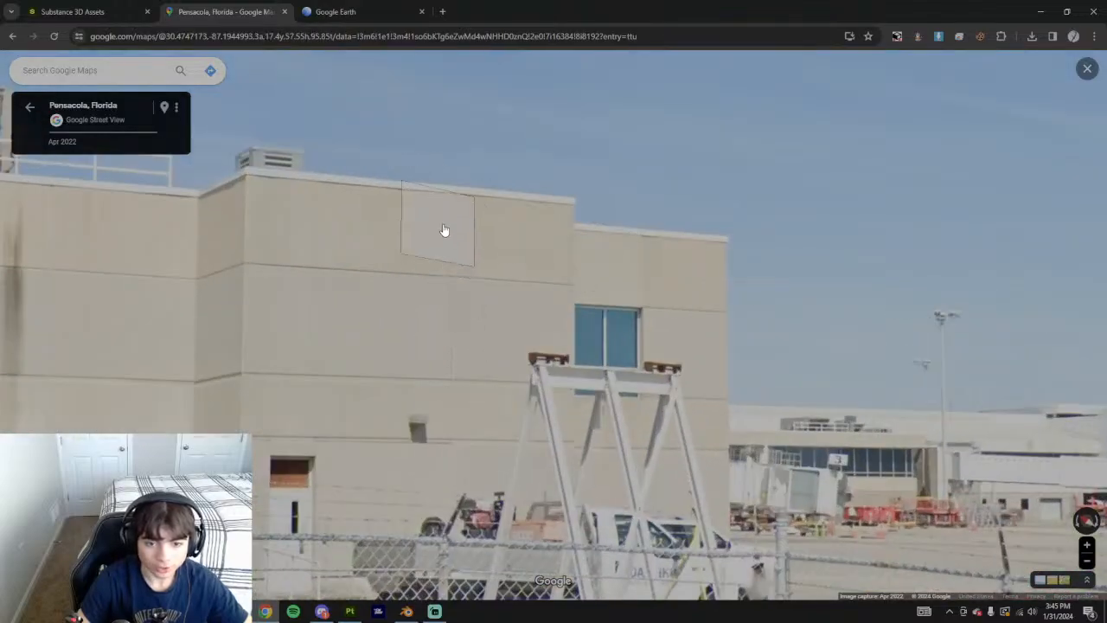
{"action": "scroll", "coordinate": [445, 233], "scroll_direction": "down", "scroll_amount": 4}
{"action": "left_click_drag", "start_coordinate": [324, 262], "coordinate": [672, 279]}
{"action": "scroll", "coordinate": [521, 191], "scroll_direction": "up", "scroll_amount": 3}
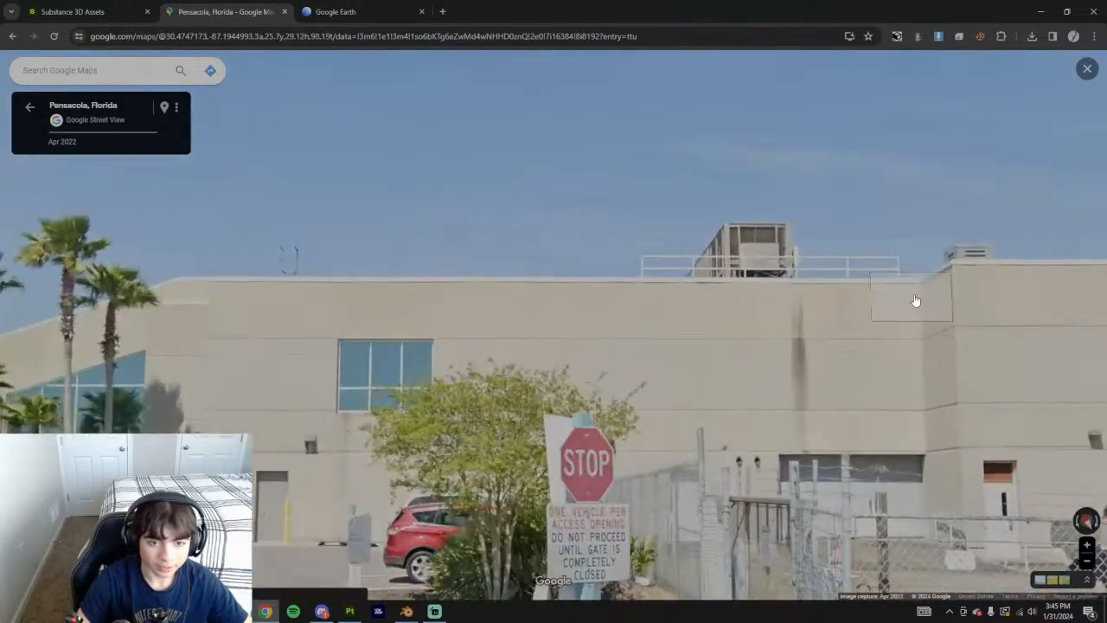
{"action": "left_click_drag", "start_coordinate": [911, 306], "coordinate": [629, 204]}
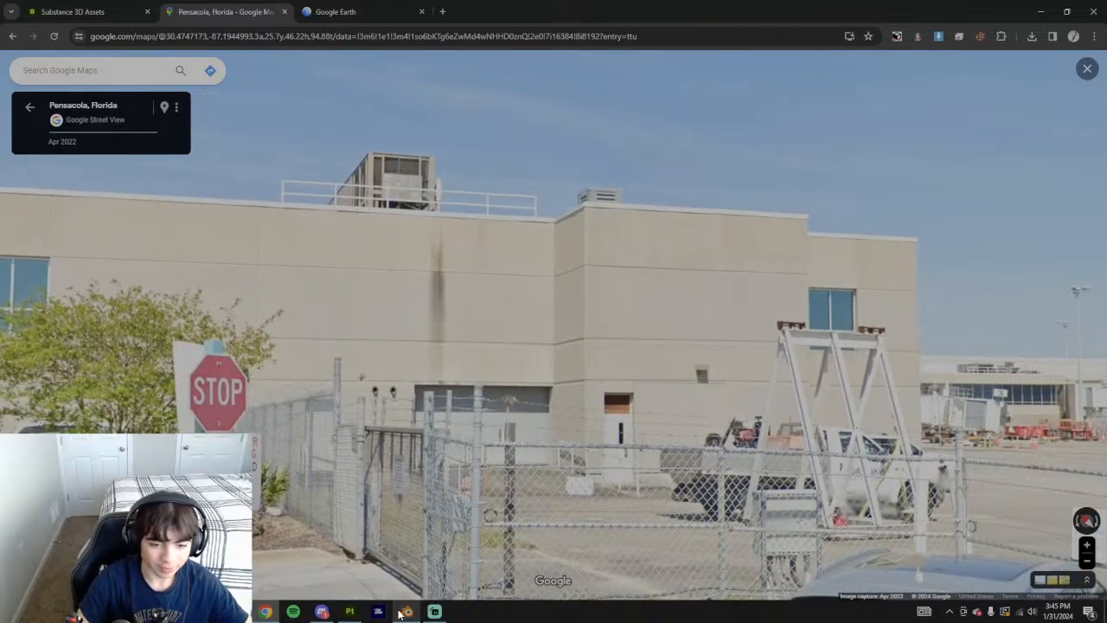
Return to Substance 3D Painter and set the Seashell Tiles tiling to 5.62, judging the seams on the long side wall
{"action": "left_click", "coordinate": [350, 612]}
{"action": "mouse_move", "coordinate": [626, 363]}
{"action": "left_mouse_down", "text": "alt"}
{"action": "mouse_move", "coordinate": [667, 358]}
{"action": "mouse_move", "coordinate": [691, 375]}
{"action": "left_mouse_up", "text": "alt"}
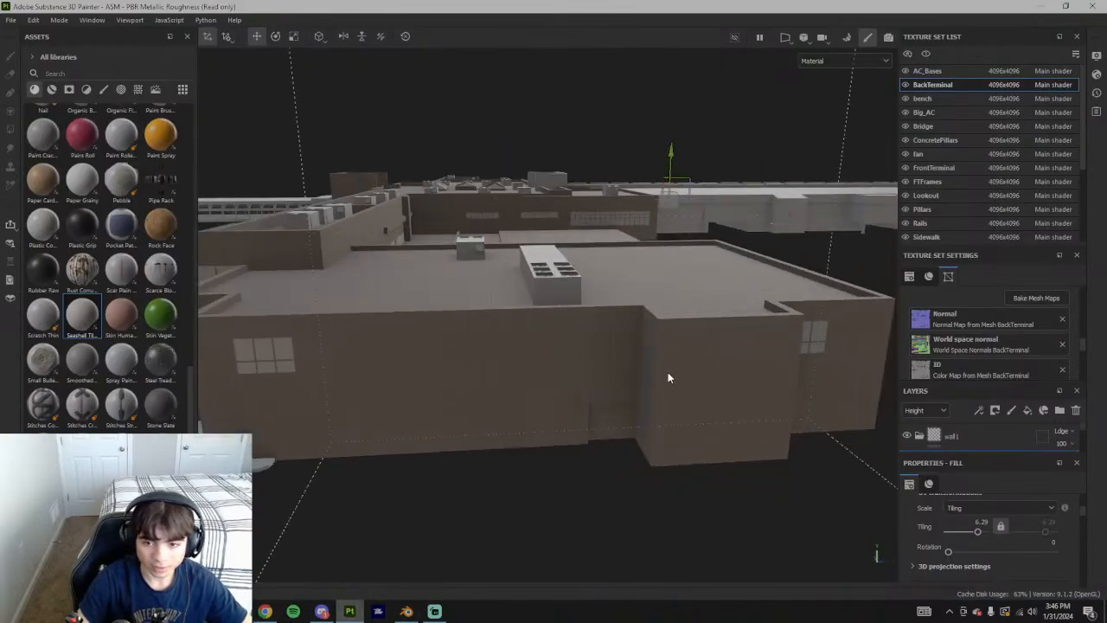
{"action": "left_click_drag", "start_coordinate": [976, 530], "coordinate": [973, 531]}
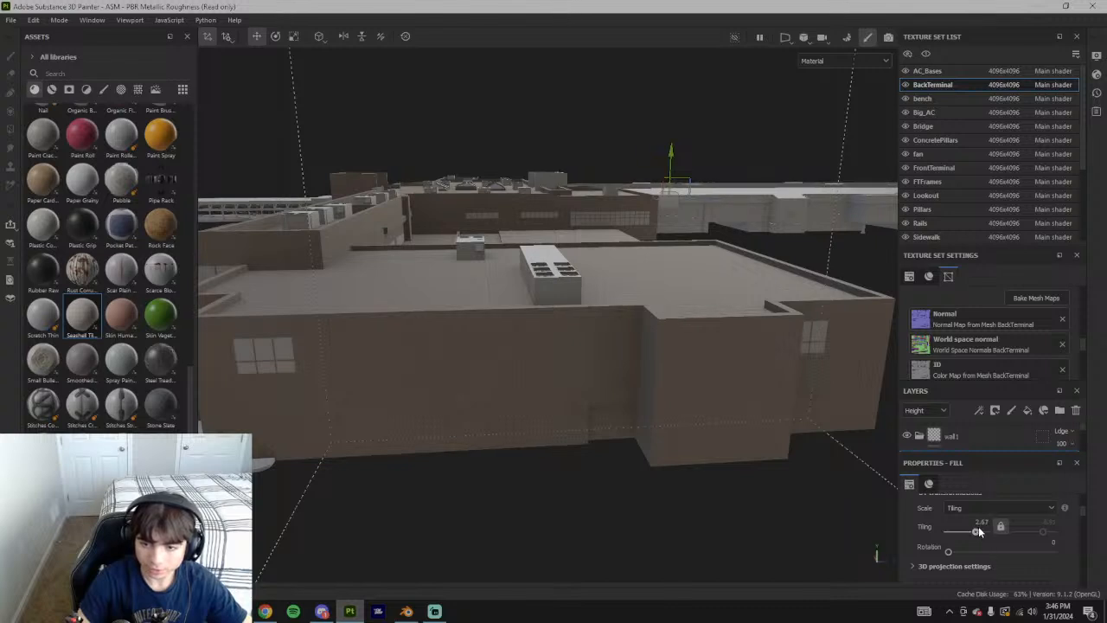
{"action": "left_click_drag", "start_coordinate": [981, 531], "coordinate": [977, 535]}
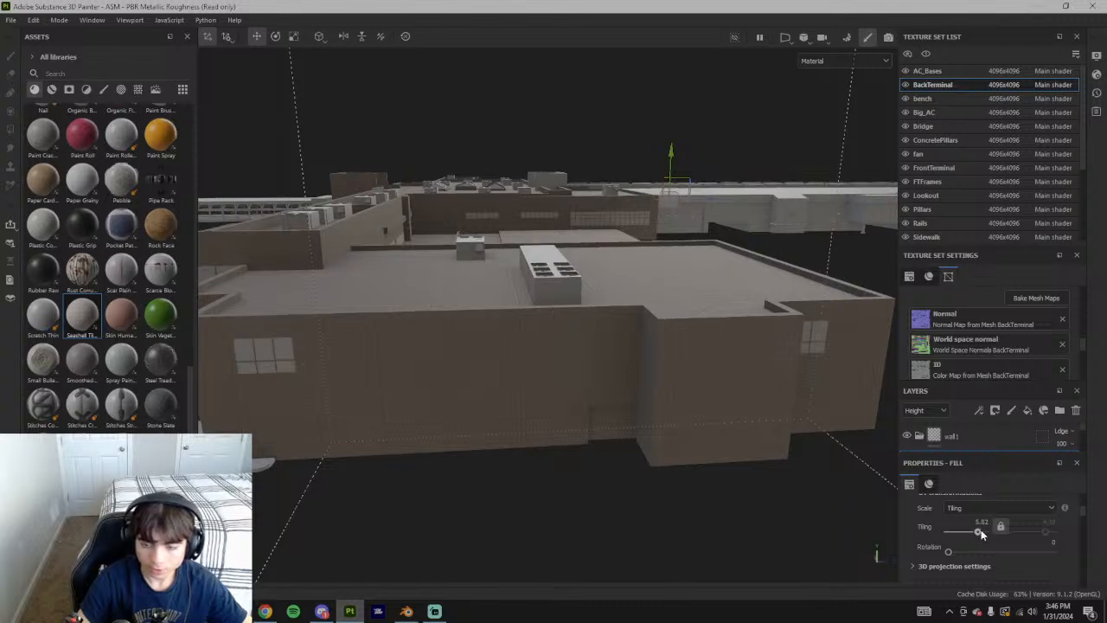
{"action": "key", "text": "alt"}
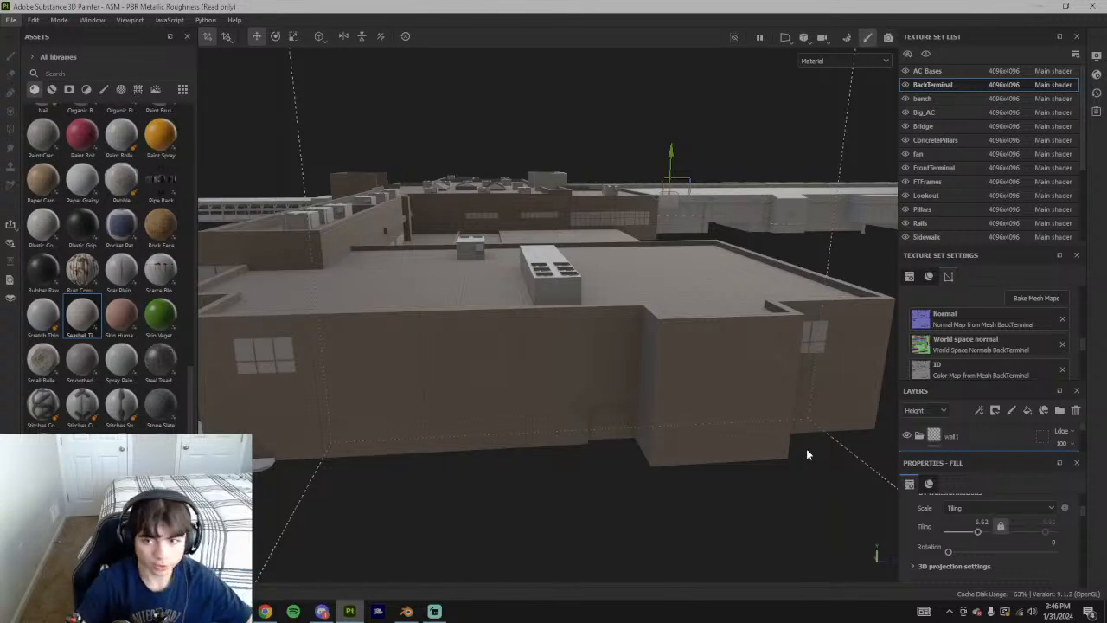
Switch to Blender, select the rooftop AC bases and show their UV layout in the UV Editing workspace
{"action": "left_click", "coordinate": [405, 611]}
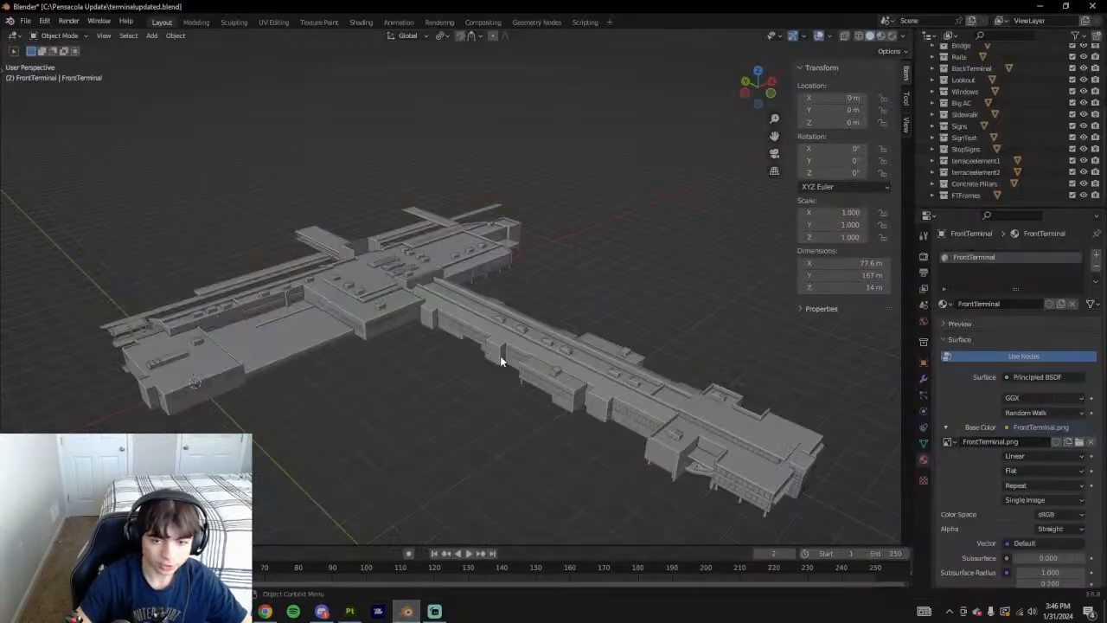
{"action": "left_click", "coordinate": [559, 371]}
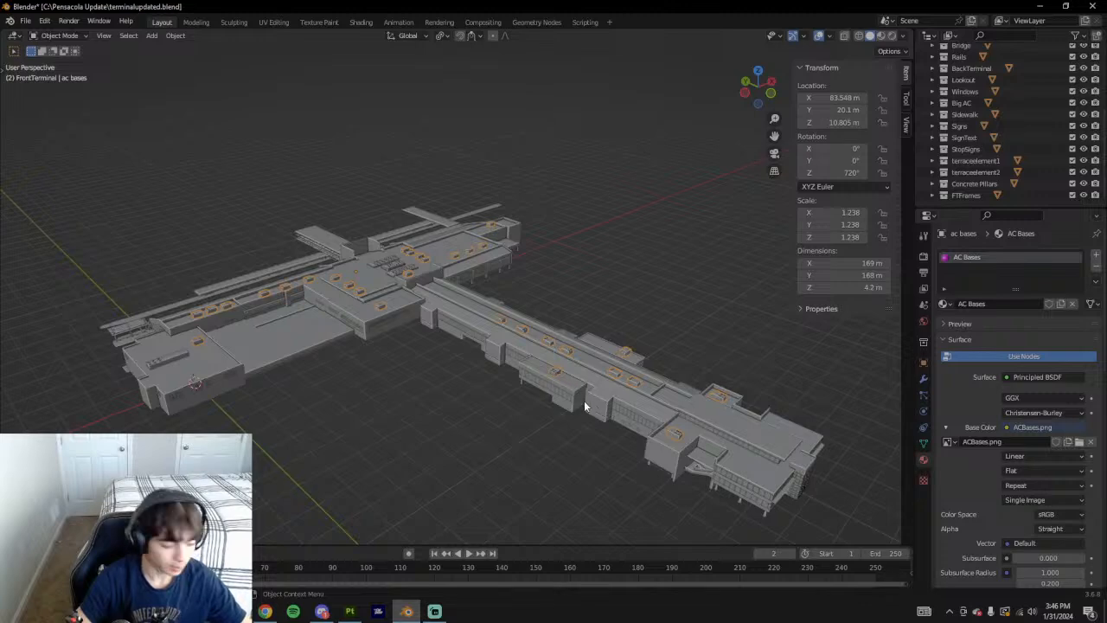
{"action": "scroll", "coordinate": [601, 393], "scroll_direction": "up", "scroll_amount": 3}
{"action": "key", "text": "Tab"}
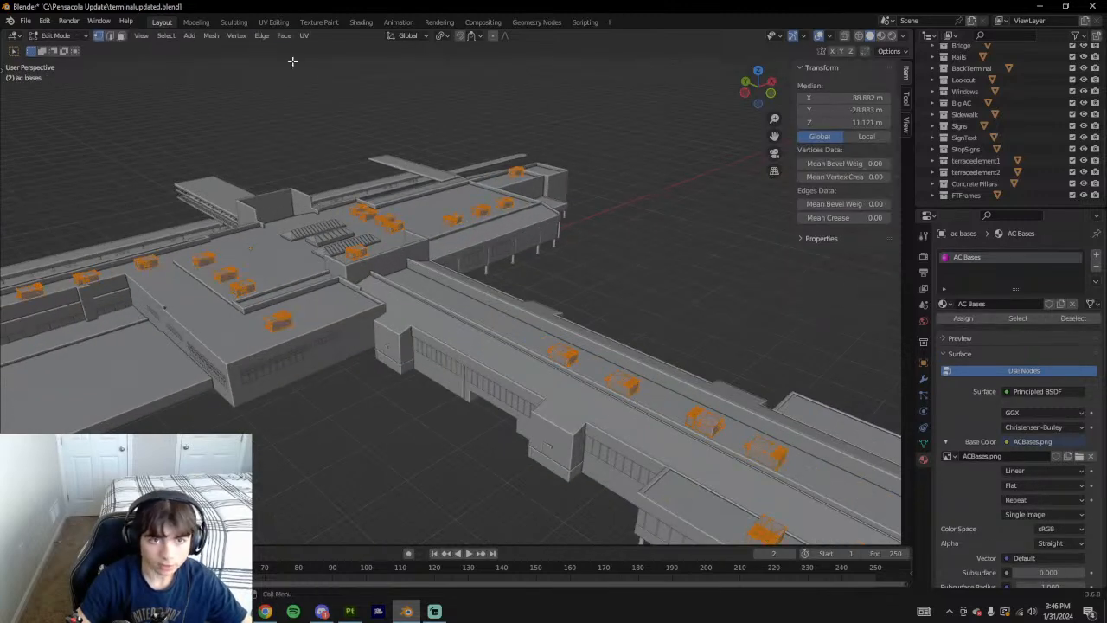
{"action": "left_click", "coordinate": [273, 21]}
{"action": "scroll", "coordinate": [277, 328], "scroll_direction": "up", "scroll_amount": 4}
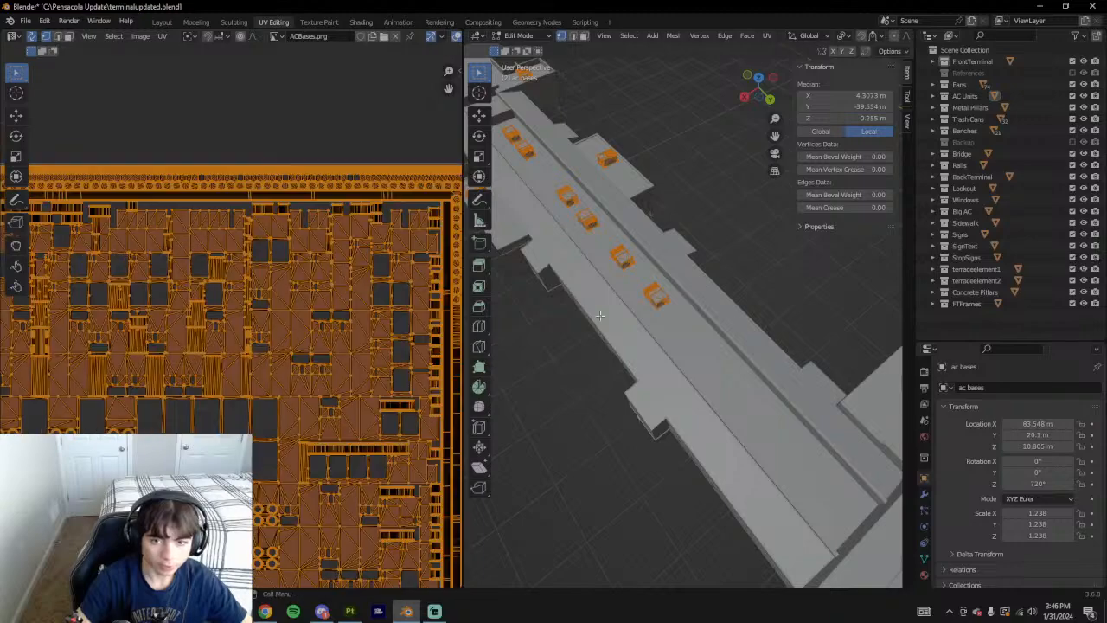
Make the FrontTerminal mesh the edited object in place of the AC bases to show its UV layout
{"action": "scroll", "coordinate": [309, 432], "scroll_direction": "down", "scroll_amount": 5}
{"action": "key", "text": "Tab"}
{"action": "left_click", "coordinate": [635, 376]}
{"action": "key", "text": "Tab"}
{"action": "scroll", "coordinate": [253, 374], "scroll_direction": "up", "scroll_amount": 5}
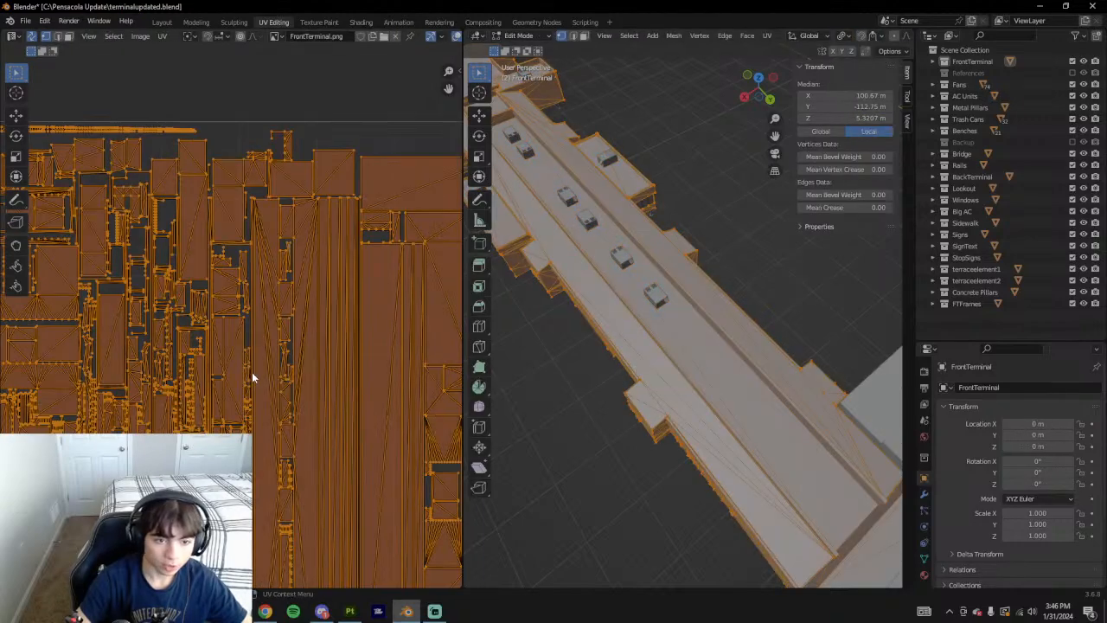
Examine the sizes and arrangement of FrontTerminal's UV islands, then view the building as a whole
{"action": "scroll", "coordinate": [626, 318], "scroll_direction": "down", "scroll_amount": 5}
{"action": "scroll", "coordinate": [252, 322], "scroll_direction": "up", "scroll_amount": 3}
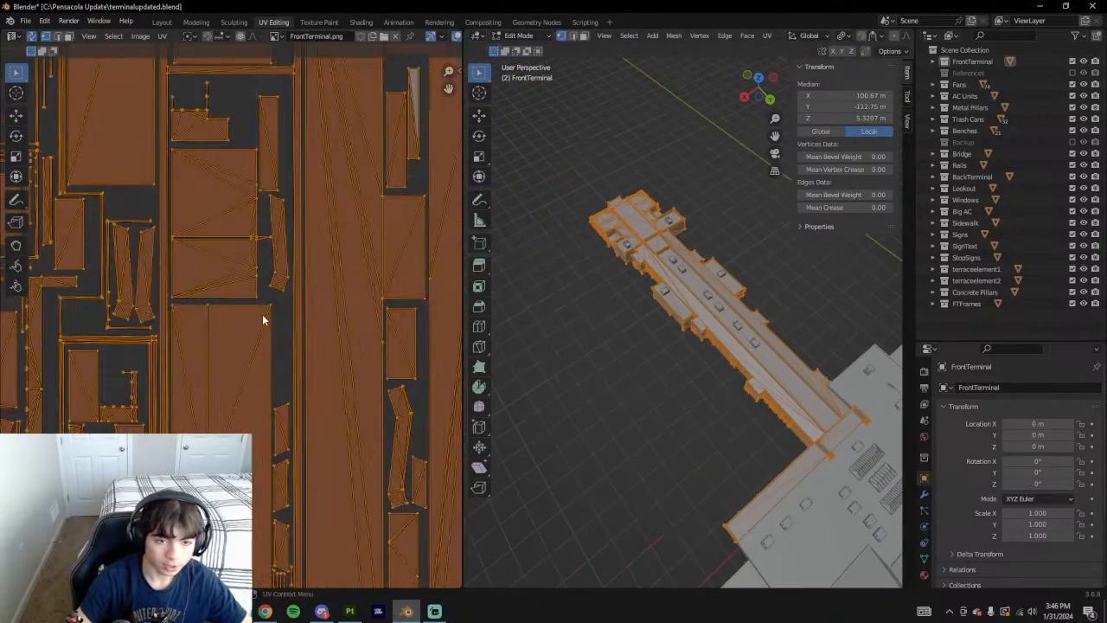
{"action": "scroll", "coordinate": [309, 264], "scroll_direction": "down", "scroll_amount": 2}
{"action": "scroll", "coordinate": [309, 265], "scroll_direction": "down", "scroll_amount": 3}
{"action": "key", "text": "alt+a"}
{"action": "key", "text": "a"}
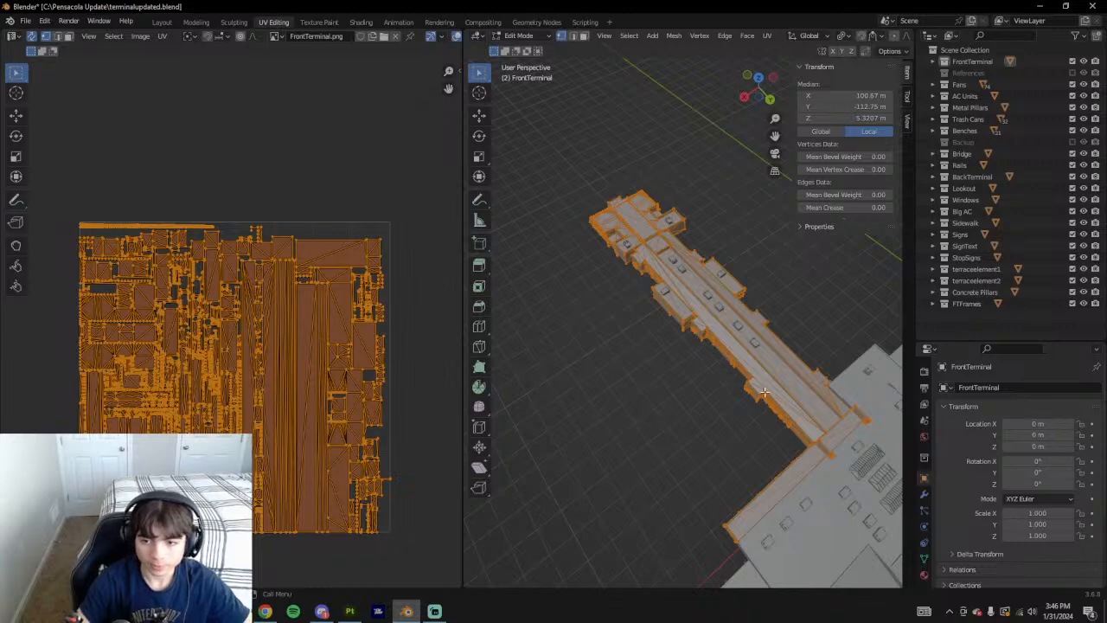
{"action": "key", "text": "alt+a"}
{"action": "key", "text": "a"}
{"action": "scroll", "coordinate": [719, 366], "scroll_direction": "up", "scroll_amount": 2}
{"action": "scroll", "coordinate": [275, 280], "scroll_direction": "up", "scroll_amount": 3}
{"action": "scroll", "coordinate": [289, 472], "scroll_direction": "down", "scroll_amount": 4}
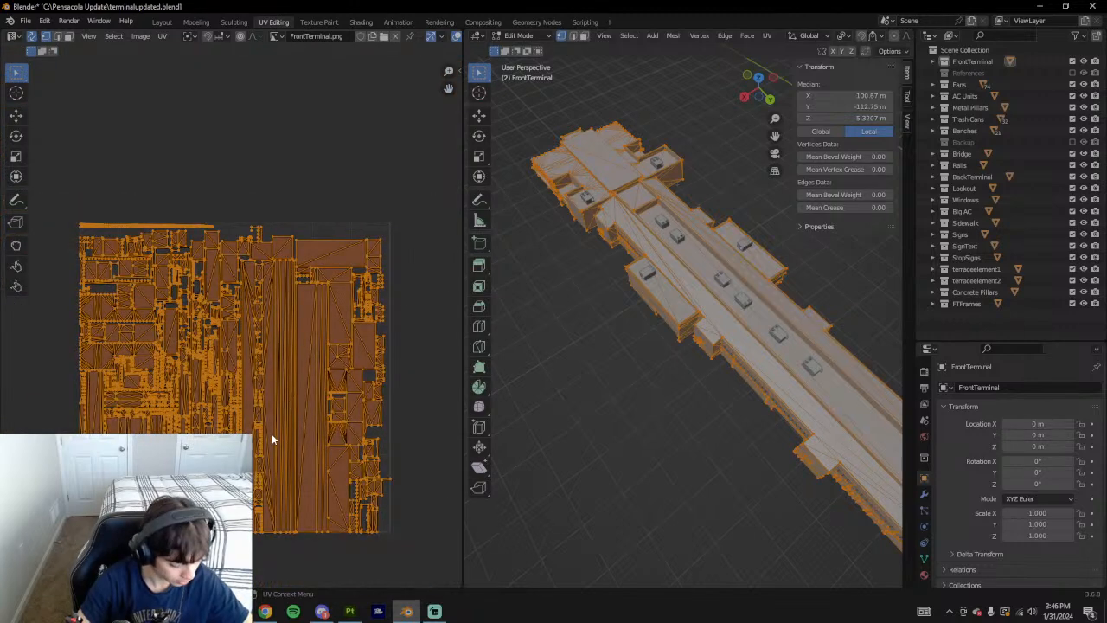
{"action": "key", "text": "Tab"}
{"action": "key", "text": "Tab"}
{"action": "scroll", "coordinate": [347, 386], "scroll_direction": "up", "scroll_amount": 5}
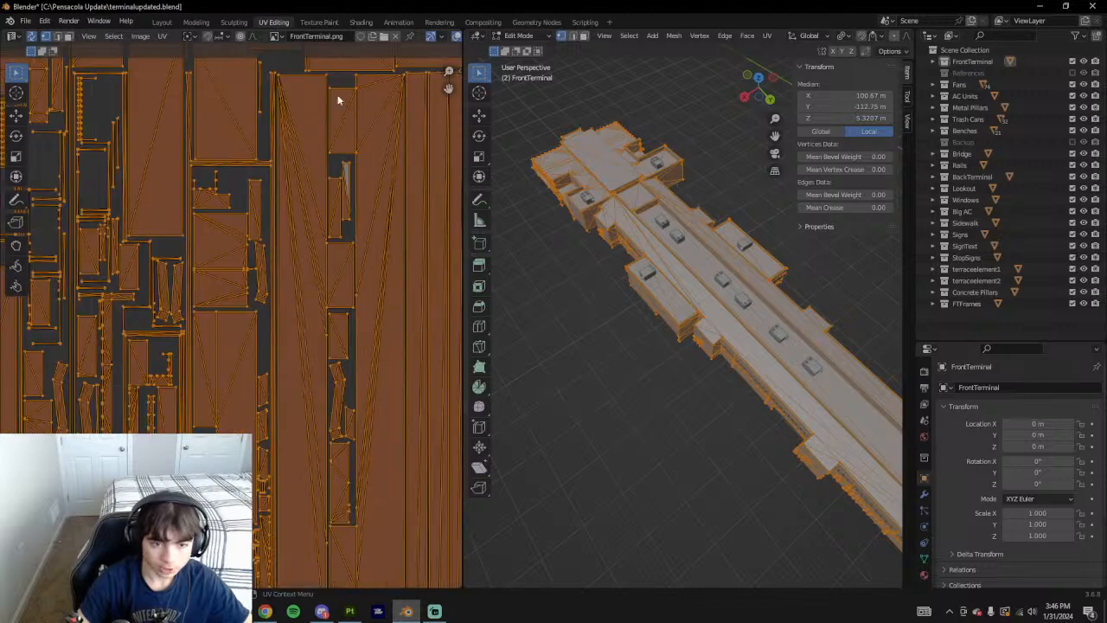
{"action": "scroll", "coordinate": [348, 386], "scroll_direction": "down", "scroll_amount": 9}
{"action": "key", "text": "Tab"}
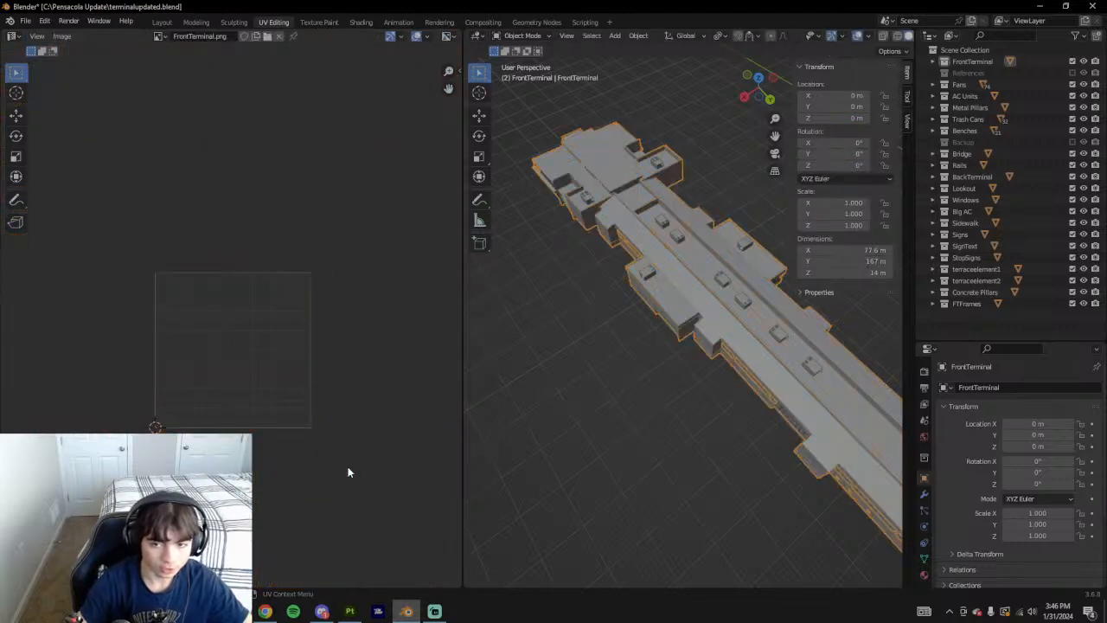
{"action": "middle_click_drag", "start_coordinate": [609, 383], "coordinate": [646, 308]}
{"action": "scroll", "coordinate": [665, 351], "scroll_direction": "down", "scroll_amount": 5}
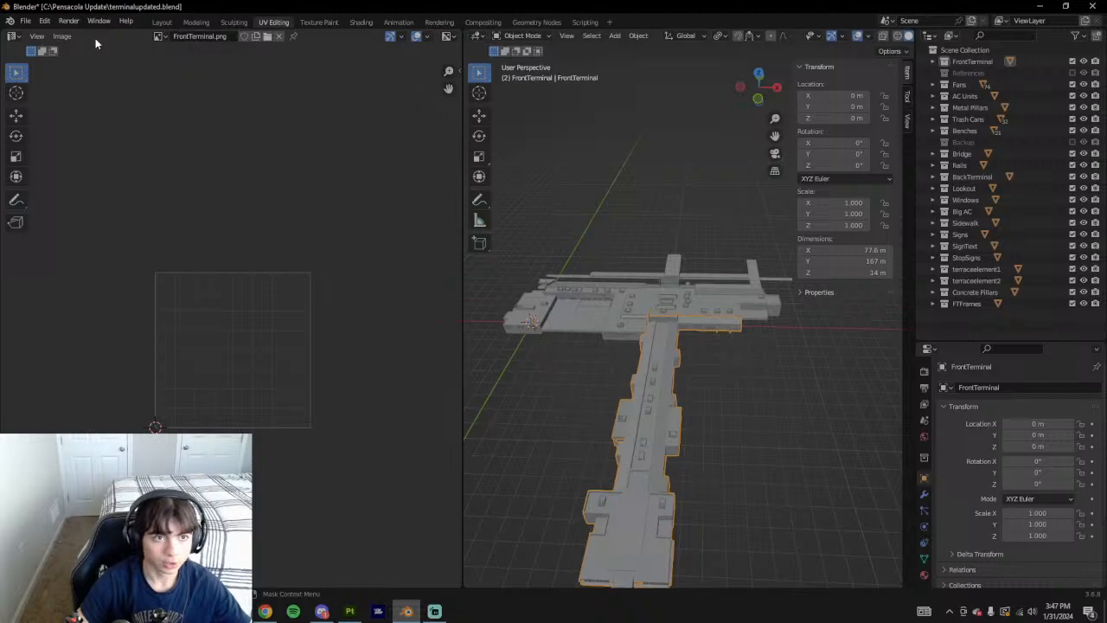
Apply Average Islands Scale to FrontTerminal's UVs and return to the Layout workspace in Object Mode
{"action": "key", "text": "Tab"}
{"action": "left_click", "coordinate": [161, 35]}
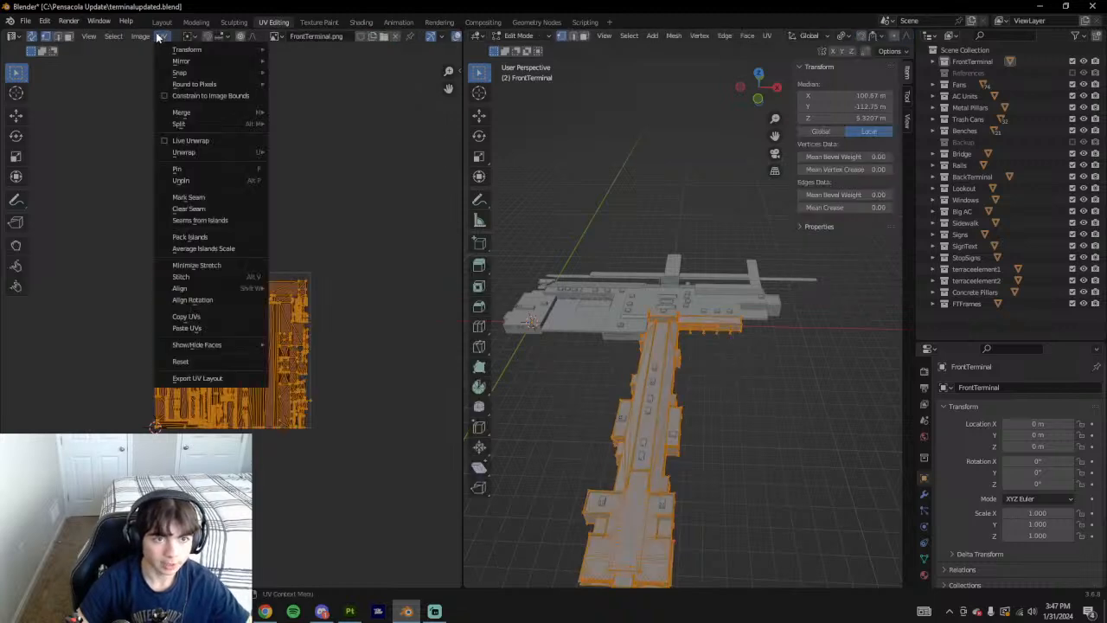
{"action": "left_click", "coordinate": [195, 248]}
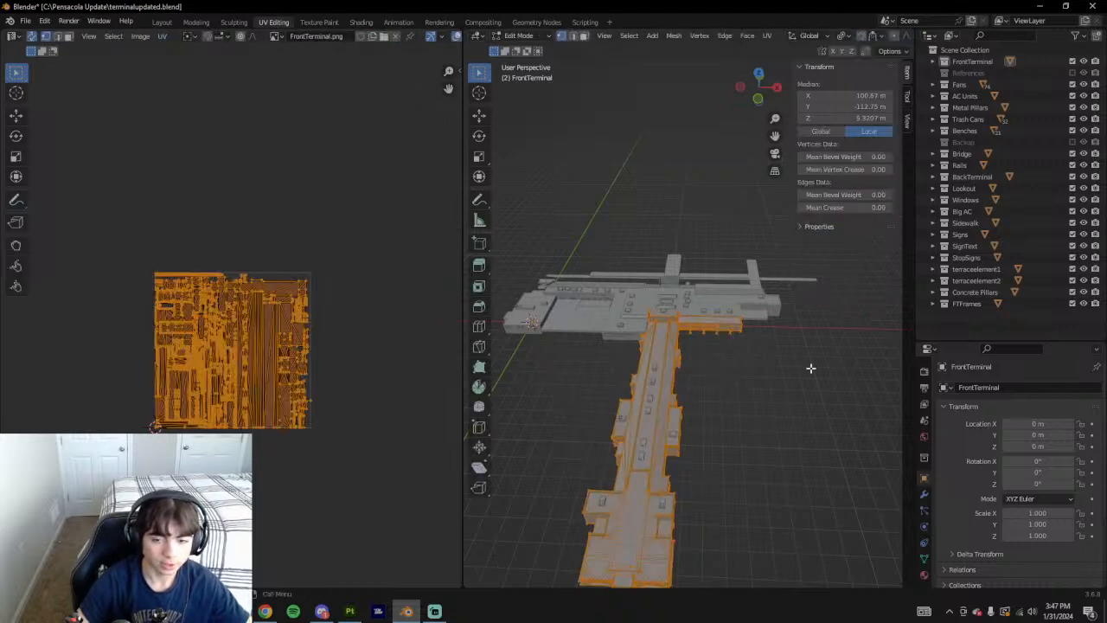
{"action": "key", "text": "alt+a"}
{"action": "key", "text": "Tab"}
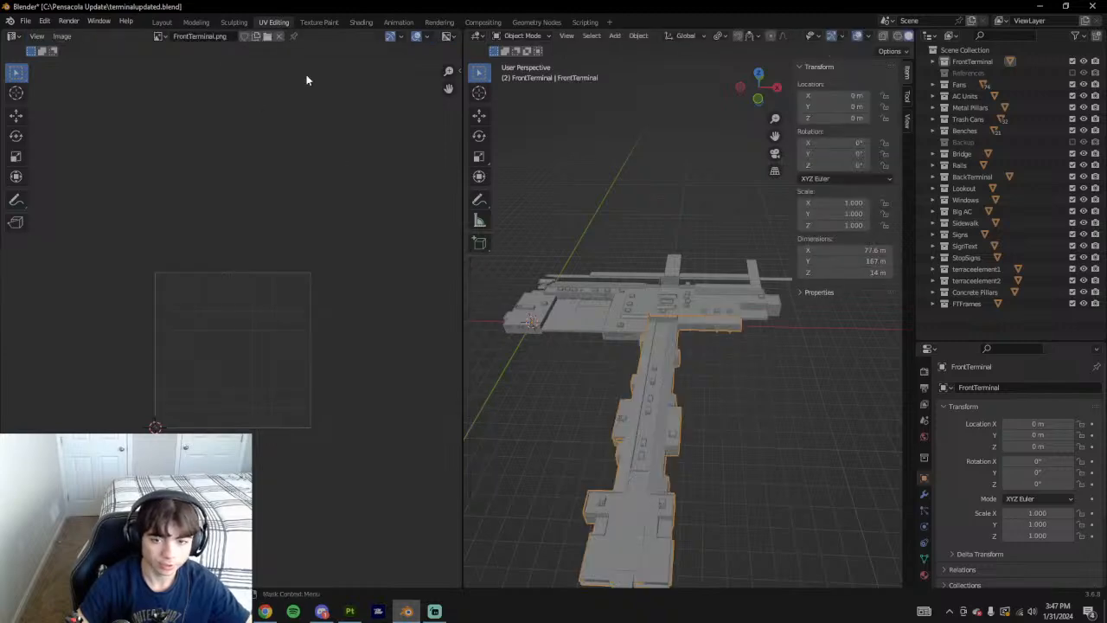
{"action": "left_click", "coordinate": [162, 22]}
{"action": "scroll", "coordinate": [760, 381], "scroll_direction": "down", "scroll_amount": 5}
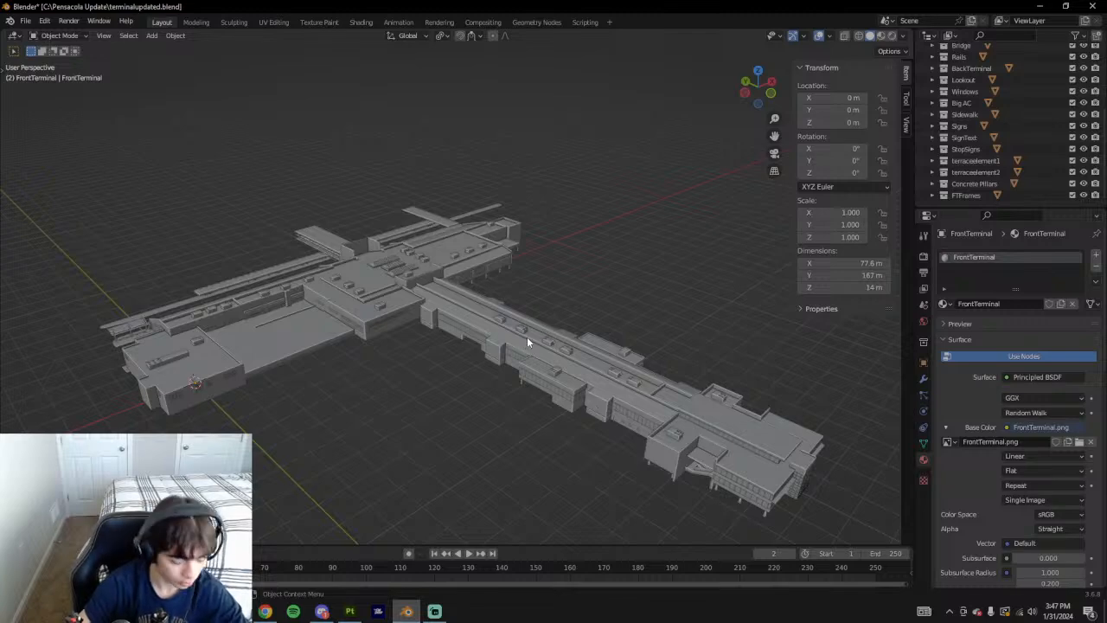
Switch to Substance 3D Painter and inspect the seams on the terminal's roof, corner block, windowed end wall and long side wall
{"action": "left_click", "coordinate": [349, 611]}
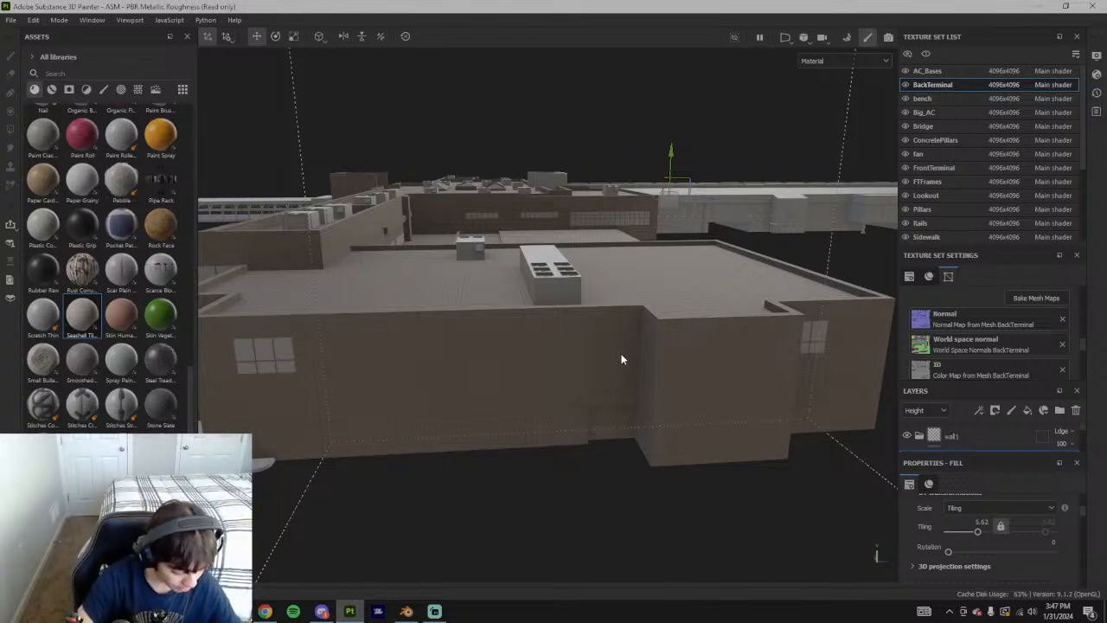
{"action": "left_click_drag", "start_coordinate": [715, 415], "coordinate": [451, 373], "text": "alt"}
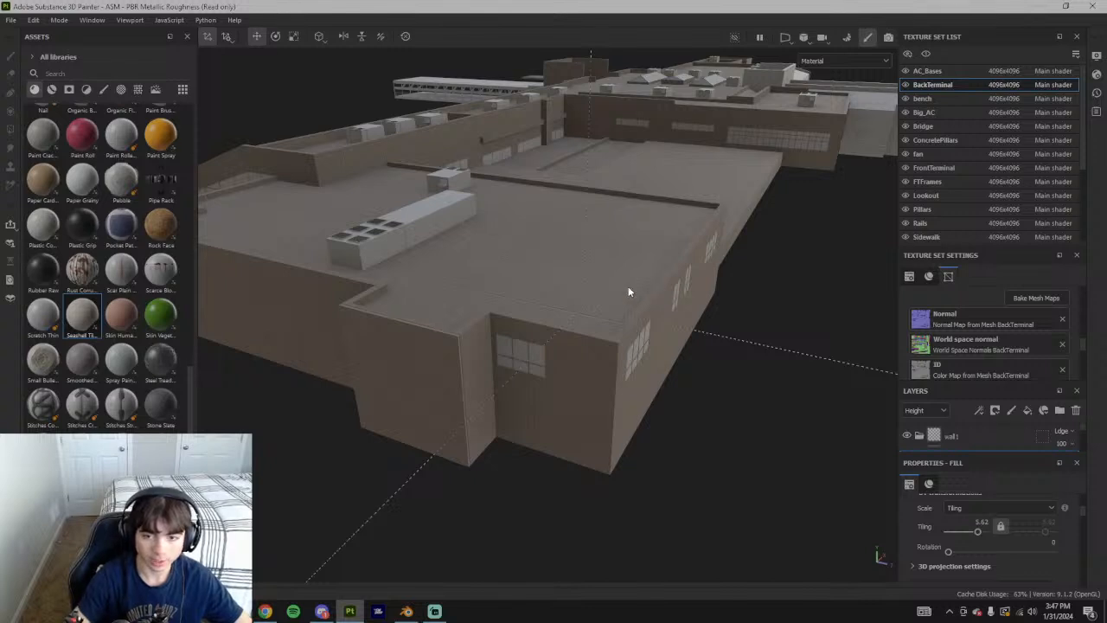
{"action": "left_click_drag", "start_coordinate": [674, 430], "coordinate": [522, 416], "text": "alt"}
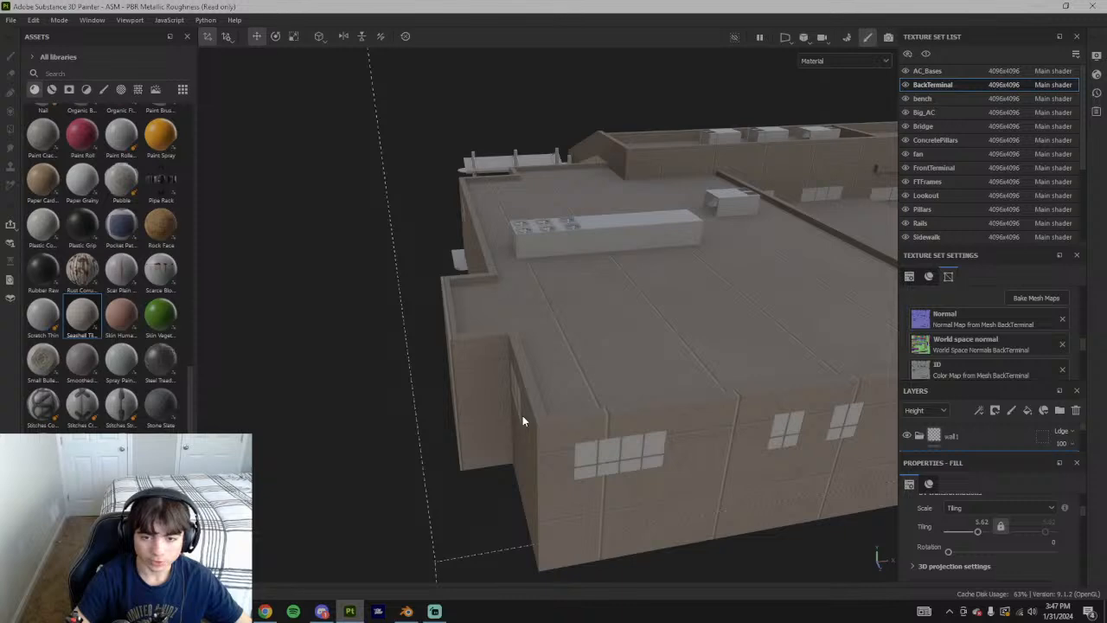
{"action": "left_click_drag", "start_coordinate": [396, 392], "coordinate": [524, 404], "text": "alt"}
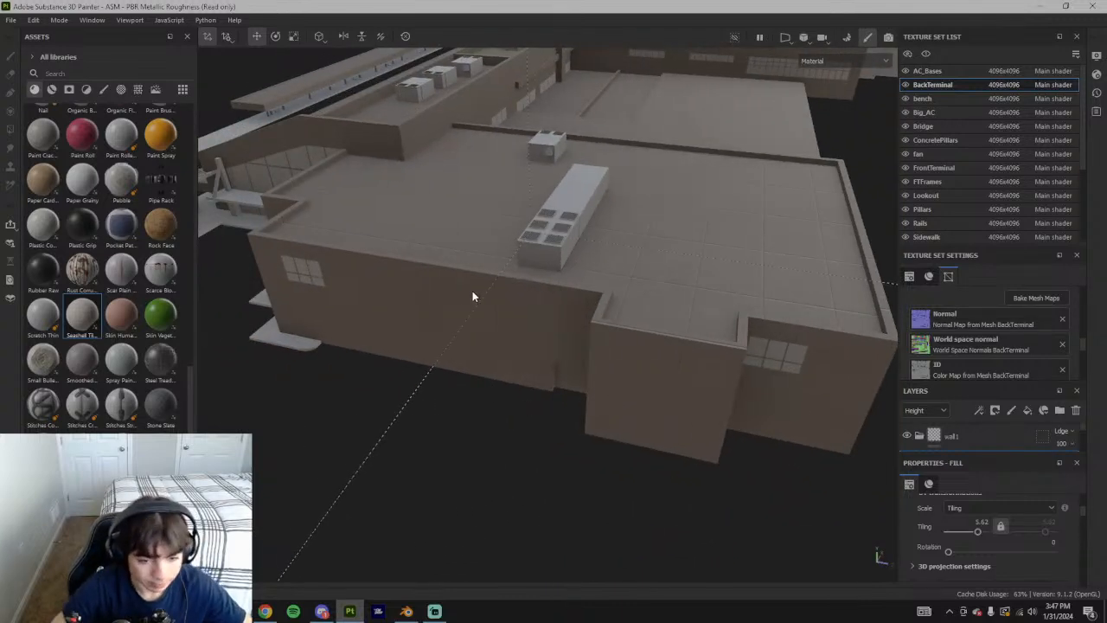
{"action": "left_click_drag", "start_coordinate": [512, 346], "coordinate": [674, 364], "text": "alt"}
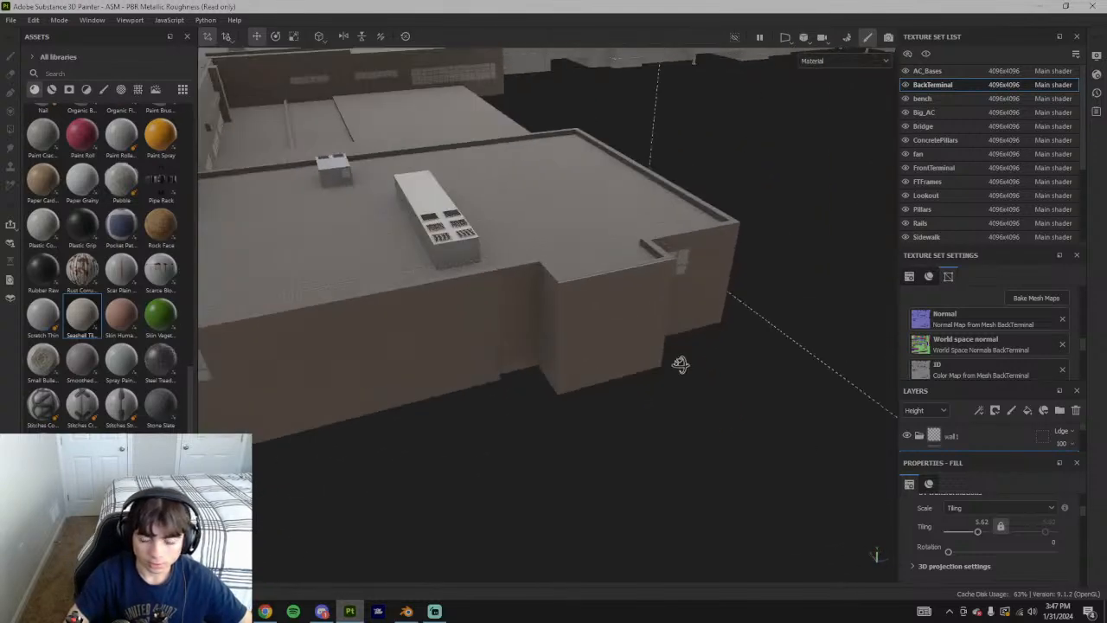
Try a Seashell Tiles tiling of 8 and inspect the seams on the side wall and corner block
{"action": "left_click_drag", "start_coordinate": [977, 531], "coordinate": [980, 533]}
{"action": "left_click_drag", "start_coordinate": [694, 443], "coordinate": [569, 416], "text": "alt"}
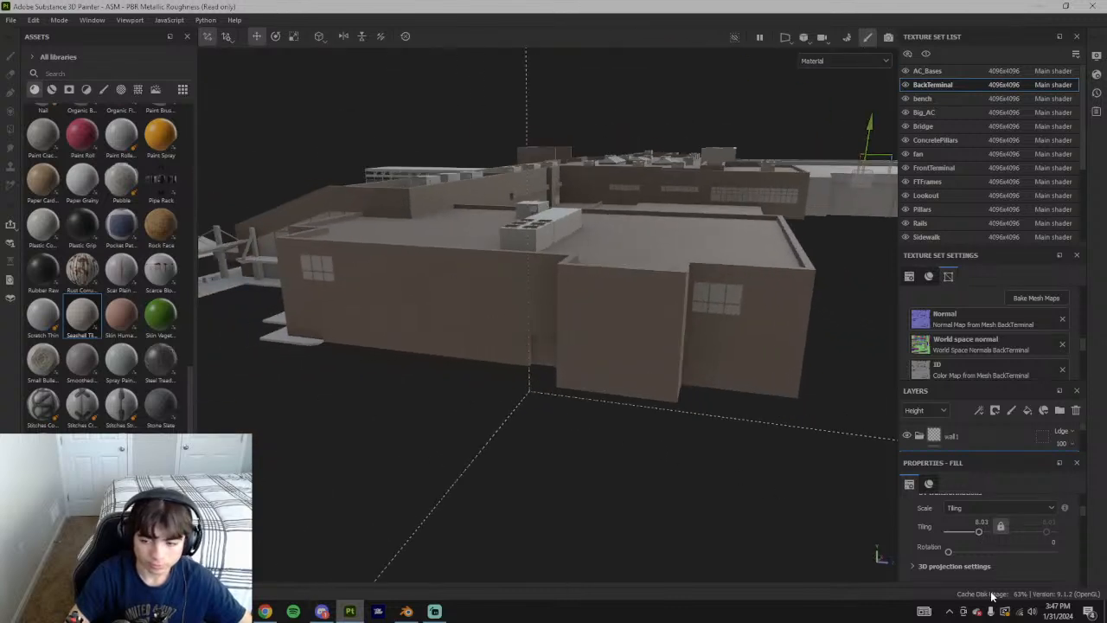
{"action": "double_click", "coordinate": [982, 522]}
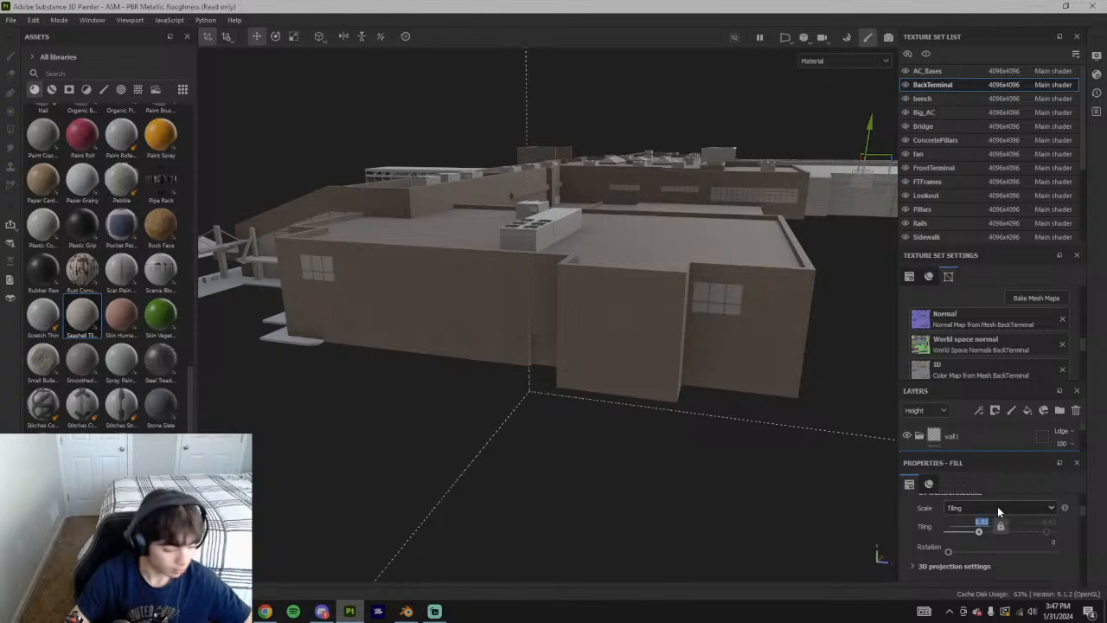
{"action": "type", "text": "8"}
{"action": "key", "text": "Return"}
{"action": "left_click_drag", "start_coordinate": [674, 385], "coordinate": [600, 359], "text": "alt"}
{"action": "left_click_drag", "start_coordinate": [676, 344], "coordinate": [699, 366], "text": "alt"}
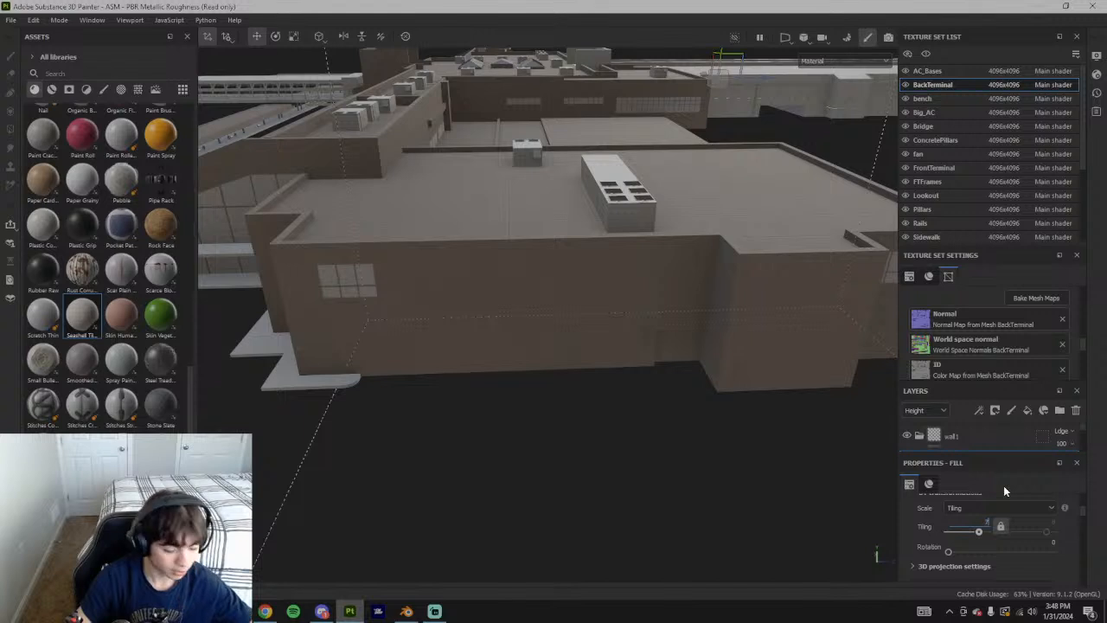
Try Seashell Tiles tilings of 5 and 8.5, comparing the seam spacing around the corner block and windowed end wall
{"action": "left_click_drag", "start_coordinate": [979, 530], "coordinate": [976, 530]}
{"action": "left_click_drag", "start_coordinate": [836, 480], "coordinate": [726, 388], "text": "alt"}
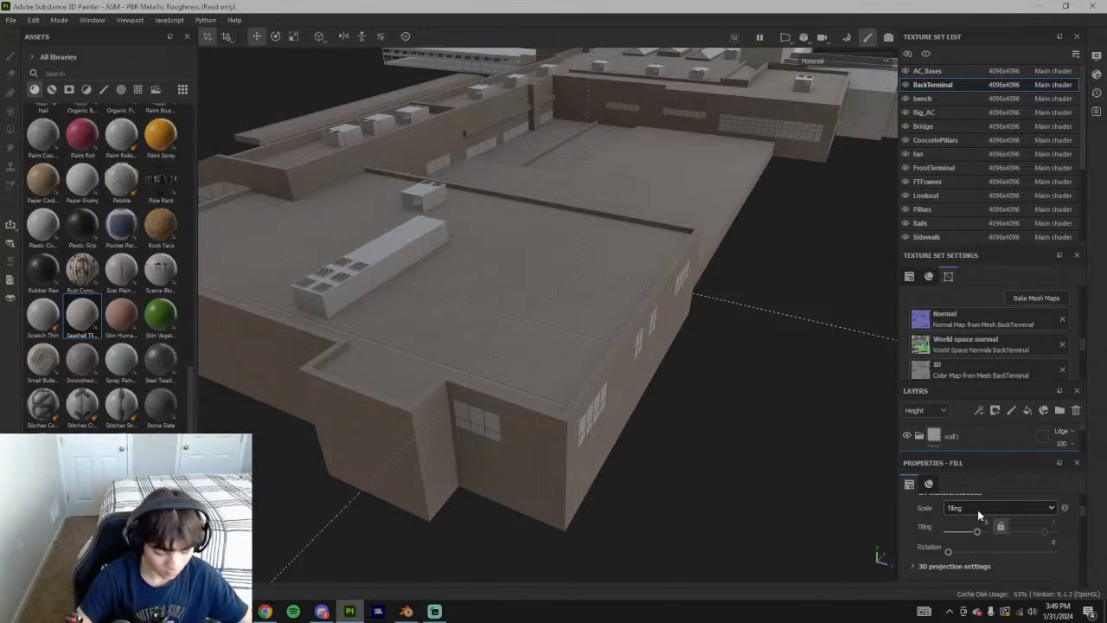
{"action": "left_click_drag", "start_coordinate": [697, 460], "coordinate": [1035, 536], "text": "alt"}
{"action": "left_click", "coordinate": [985, 523]}
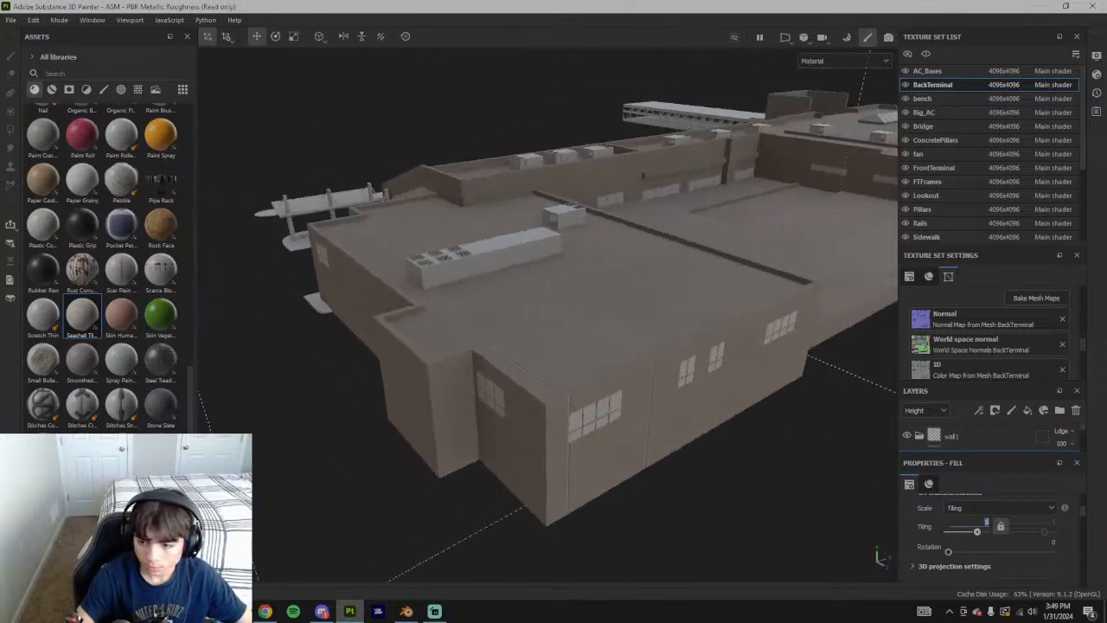
{"action": "type", "text": "8.5"}
{"action": "key", "text": "Return"}
{"action": "left_click_drag", "start_coordinate": [756, 438], "coordinate": [866, 477], "text": "alt"}
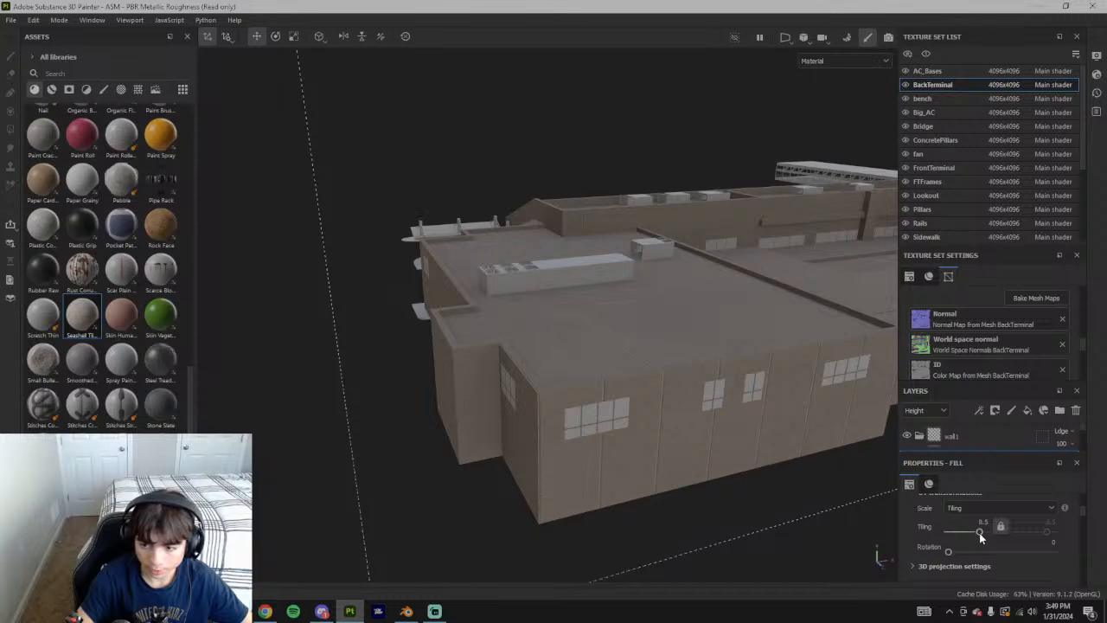
Set the Seashell Tiles tiling to 6.91 and check the seams on the end wall with the four windows
{"action": "left_click_drag", "start_coordinate": [979, 532], "coordinate": [977, 532]}
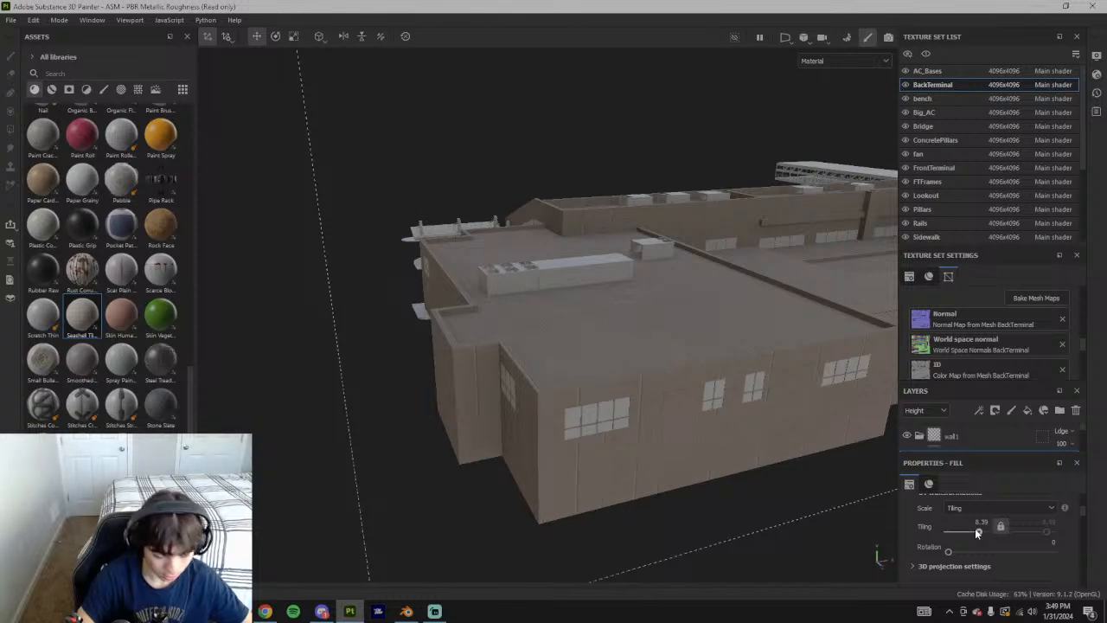
{"action": "left_click_drag", "start_coordinate": [972, 528], "coordinate": [972, 528]}
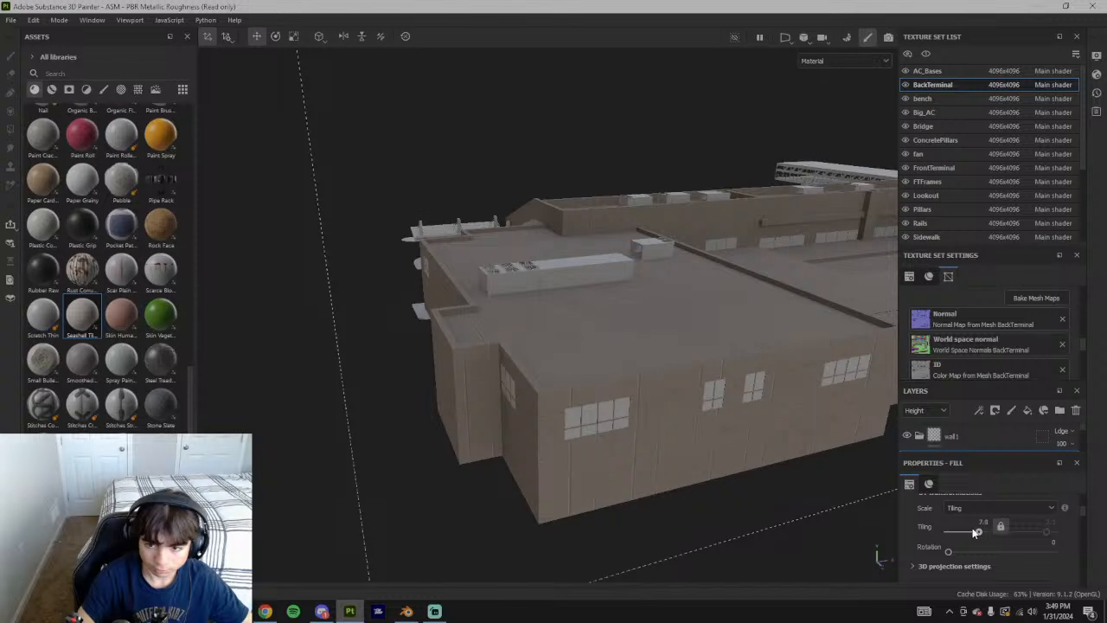
{"action": "left_click_drag", "start_coordinate": [971, 530], "coordinate": [971, 531]}
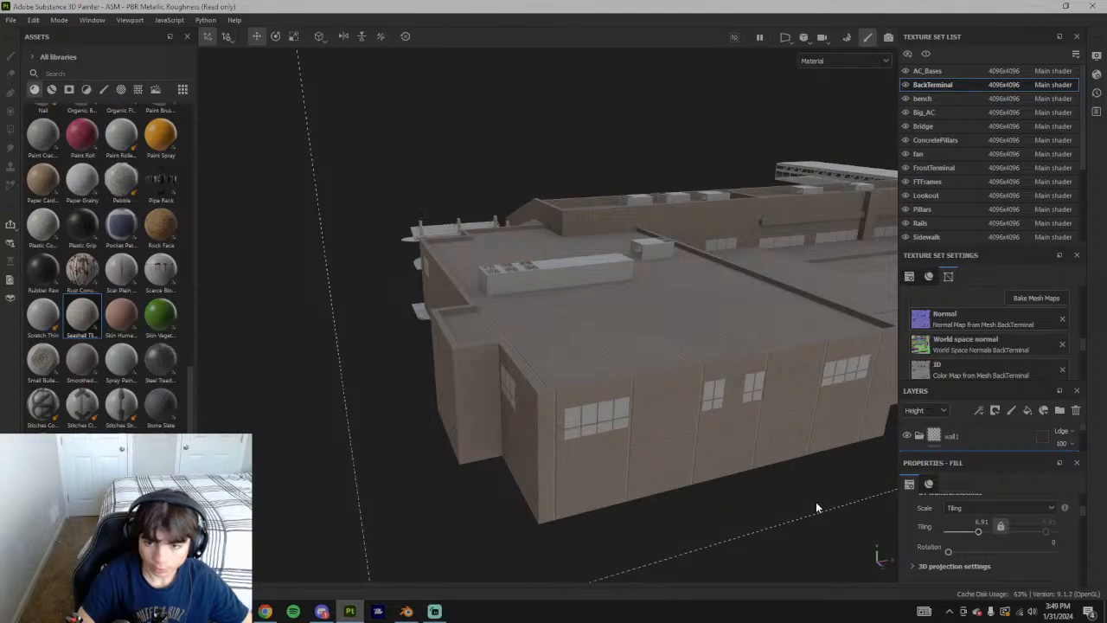
{"action": "left_click_drag", "start_coordinate": [509, 426], "coordinate": [761, 406], "text": "alt"}
Examine the Seashell Tiles square pattern parameters for tiling, spacing, size and offset against the end wall with four windows
{"action": "scroll", "coordinate": [1022, 544], "scroll_direction": "up", "scroll_amount": 3}
{"action": "scroll", "coordinate": [1022, 543], "scroll_direction": "down", "scroll_amount": 2}
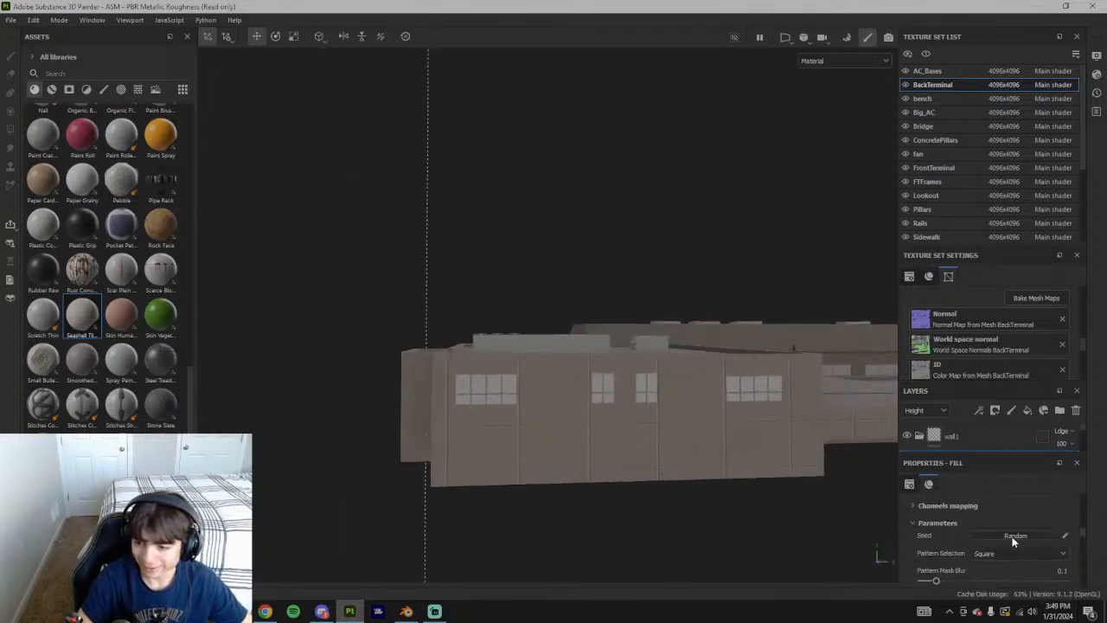
{"action": "scroll", "coordinate": [951, 549], "scroll_direction": "down", "scroll_amount": 4}
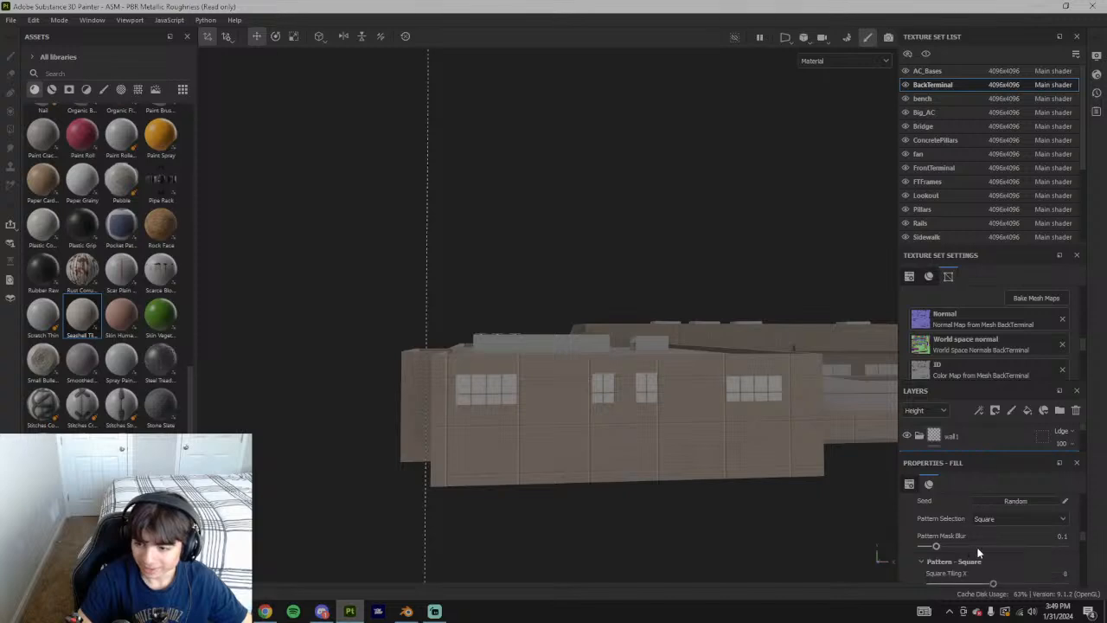
{"action": "scroll", "coordinate": [982, 548], "scroll_direction": "down", "scroll_amount": 5}
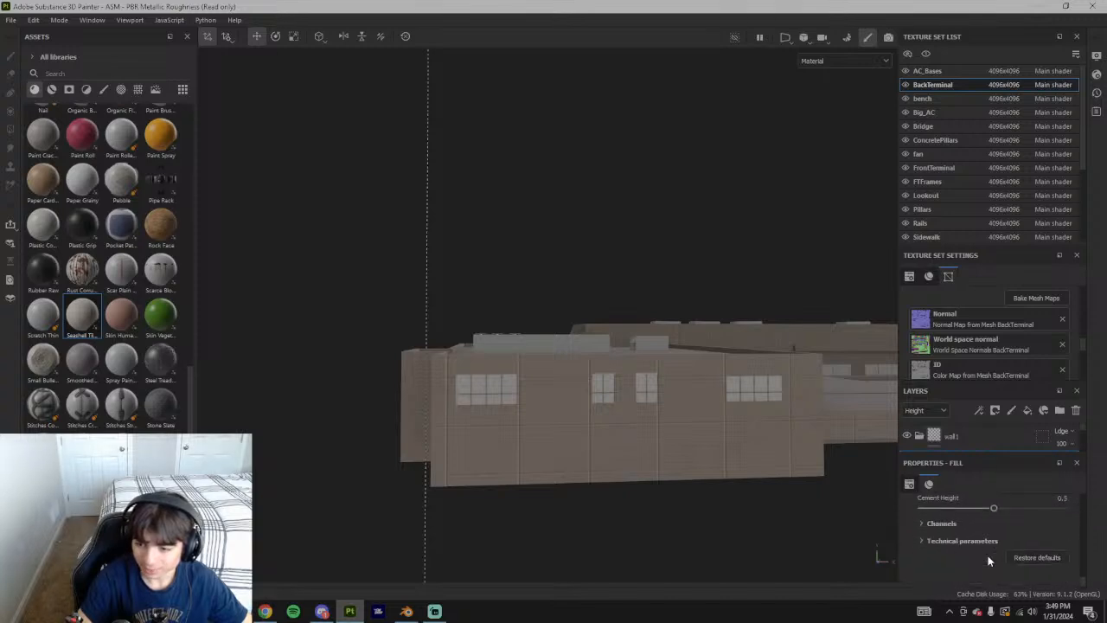
{"action": "scroll", "coordinate": [988, 540], "scroll_direction": "up", "scroll_amount": 4}
{"action": "scroll", "coordinate": [981, 435], "scroll_direction": "up", "scroll_amount": 1}
{"action": "scroll", "coordinate": [979, 440], "scroll_direction": "down", "scroll_amount": 1}
{"action": "scroll", "coordinate": [978, 441], "scroll_direction": "up", "scroll_amount": 1}
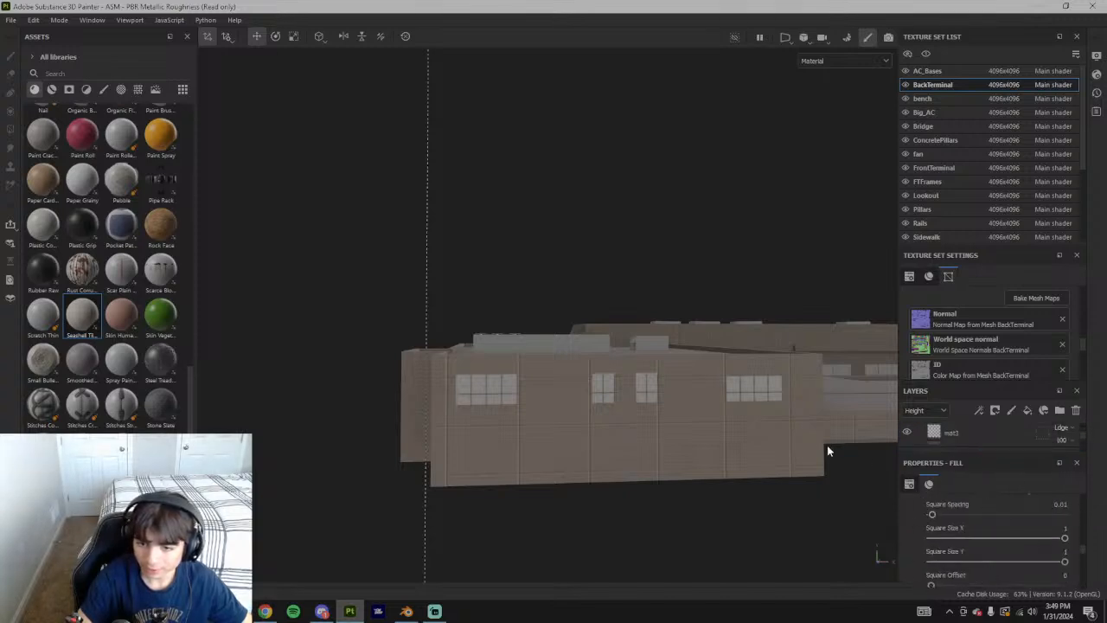
{"action": "scroll", "coordinate": [1022, 549], "scroll_direction": "down", "scroll_amount": 1}
{"action": "left_click_drag", "start_coordinate": [932, 550], "coordinate": [784, 552]}
{"action": "scroll", "coordinate": [975, 534], "scroll_direction": "up", "scroll_amount": 3}
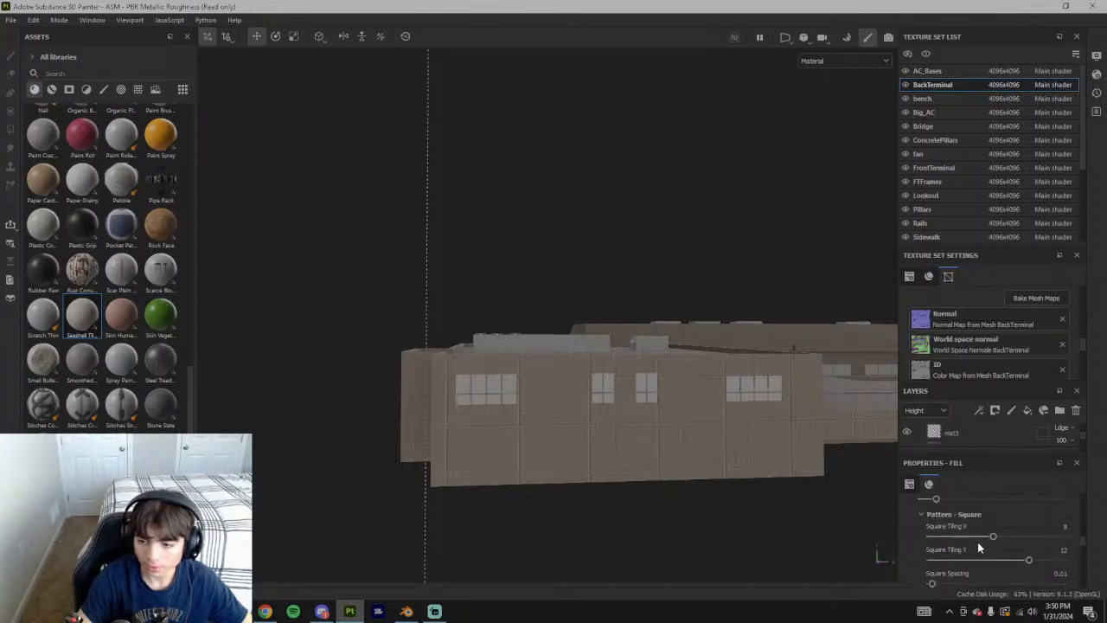
{"action": "scroll", "coordinate": [998, 538], "scroll_direction": "up", "scroll_amount": 5}
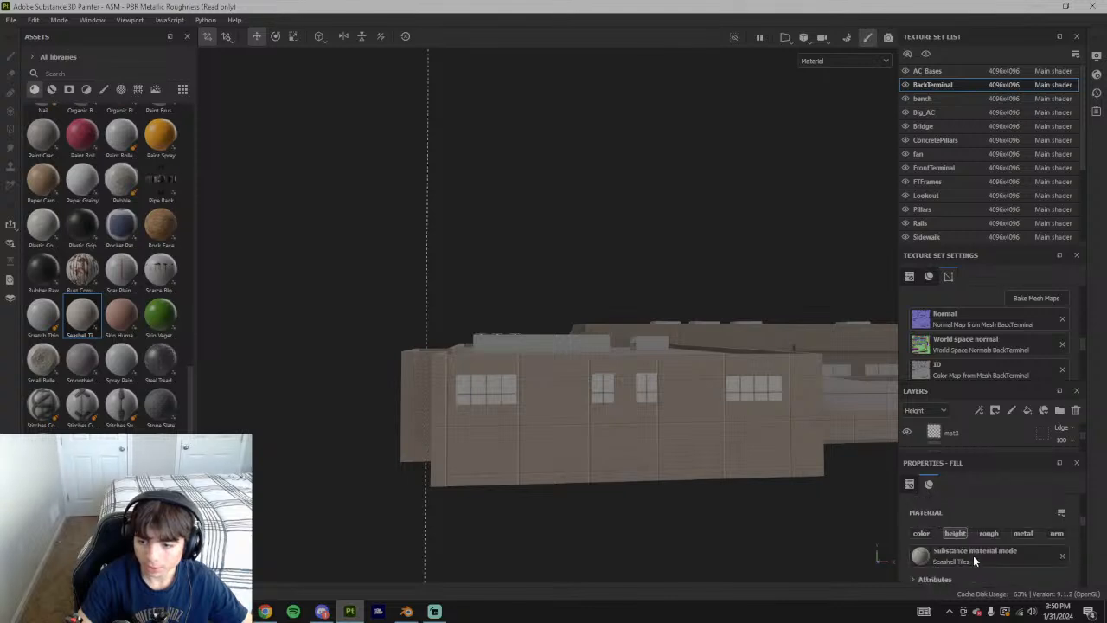
Expand the Seashell Tiles 3D projection settings and try a Y offset of -0.02
{"action": "left_click", "coordinate": [940, 545]}
{"action": "scroll", "coordinate": [948, 542], "scroll_direction": "down", "scroll_amount": 3}
{"action": "scroll", "coordinate": [945, 540], "scroll_direction": "up", "scroll_amount": 2}
{"action": "left_click", "coordinate": [939, 512]}
{"action": "scroll", "coordinate": [951, 535], "scroll_direction": "up", "scroll_amount": 1}
{"action": "scroll", "coordinate": [960, 549], "scroll_direction": "down", "scroll_amount": 4}
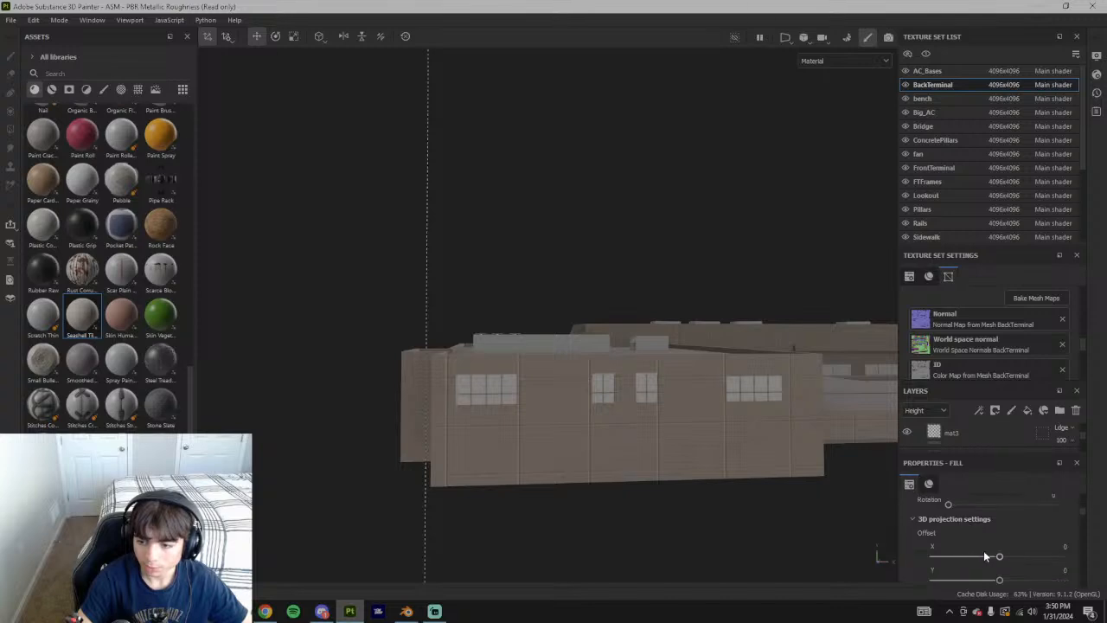
{"action": "scroll", "coordinate": [976, 551], "scroll_direction": "down", "scroll_amount": 3}
{"action": "left_click_drag", "start_coordinate": [999, 513], "coordinate": [989, 509]}
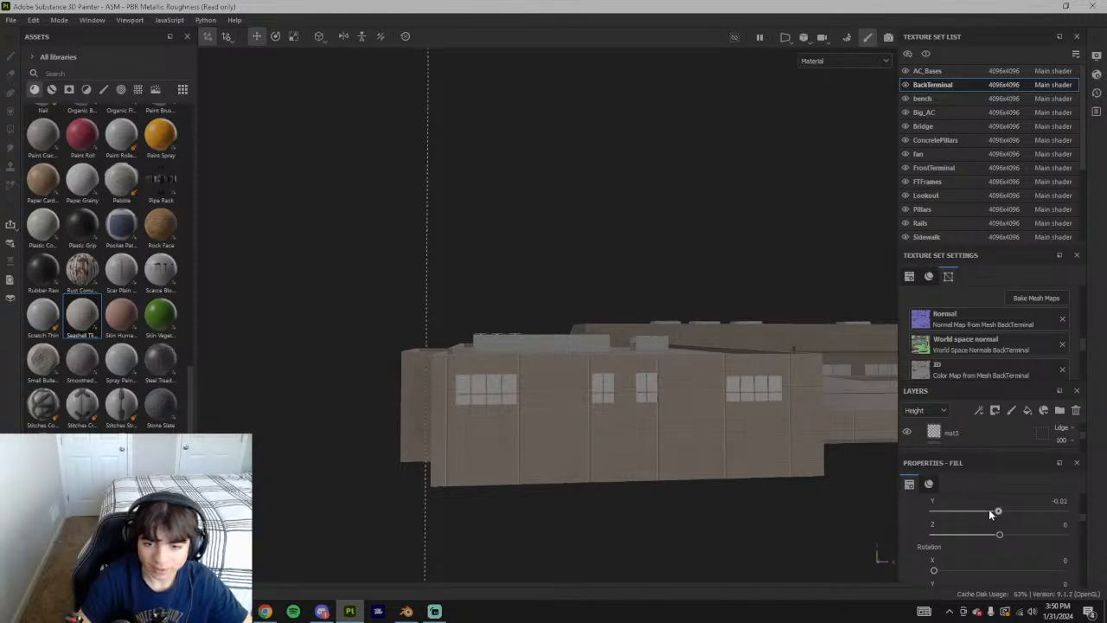
Inspect the end wall from an angle and set the projection's Y offset back to 0
{"action": "left_click_drag", "start_coordinate": [503, 389], "coordinate": [697, 407], "text": "alt"}
{"action": "left_click", "coordinate": [1069, 503]}
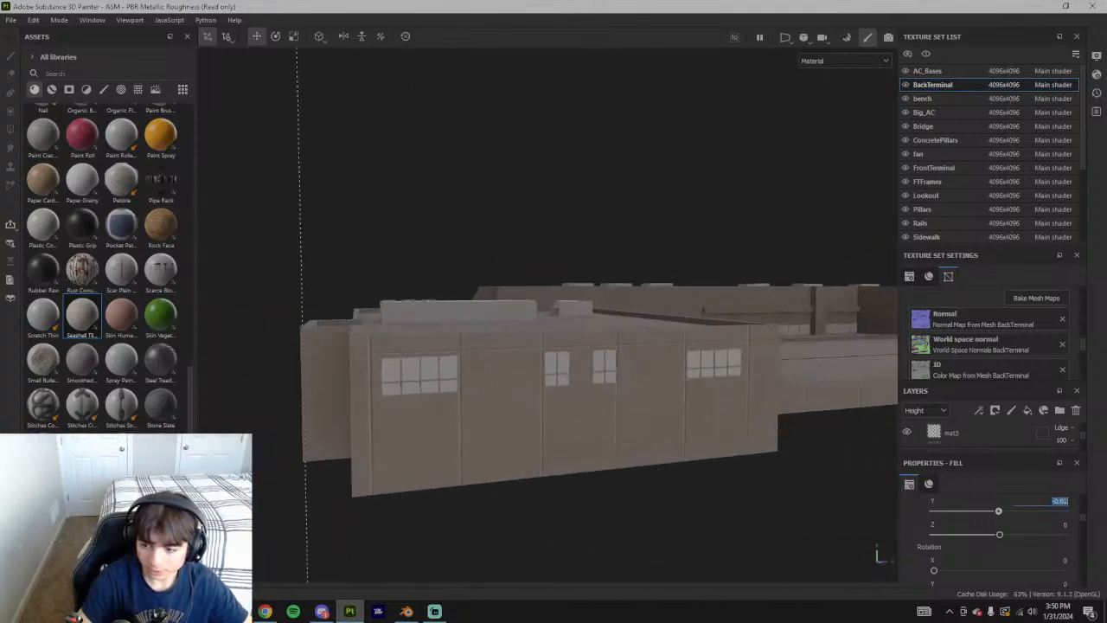
{"action": "type", "text": "0"}
{"action": "key", "text": "Return"}
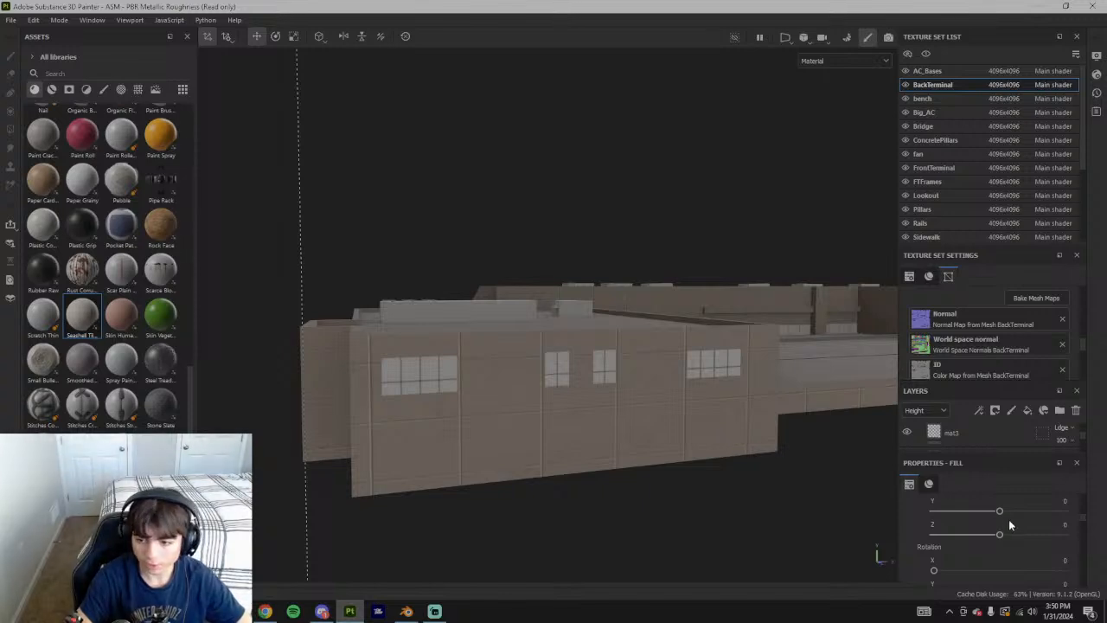
Try a Y projection offset of 0.03 and inspect the seams on the end wall and corner block
{"action": "left_click", "coordinate": [1000, 512]}
{"action": "left_click_drag", "start_coordinate": [1000, 513], "coordinate": [1006, 514]}
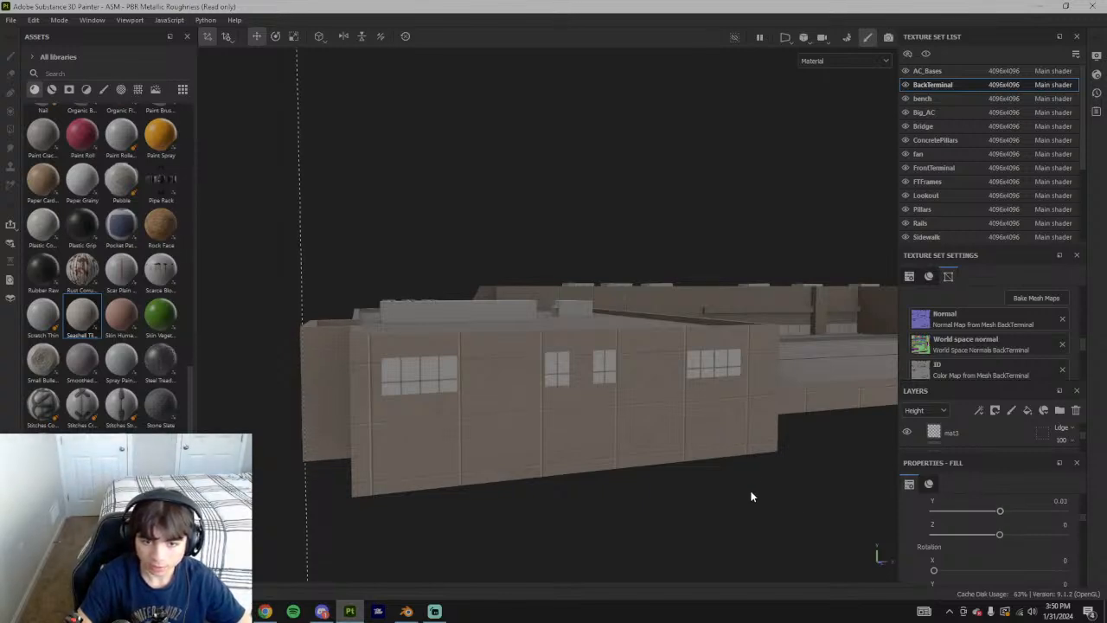
{"action": "left_click_drag", "start_coordinate": [799, 498], "coordinate": [628, 492], "text": "alt"}
{"action": "scroll", "coordinate": [1007, 504], "scroll_direction": "up", "scroll_amount": 1}
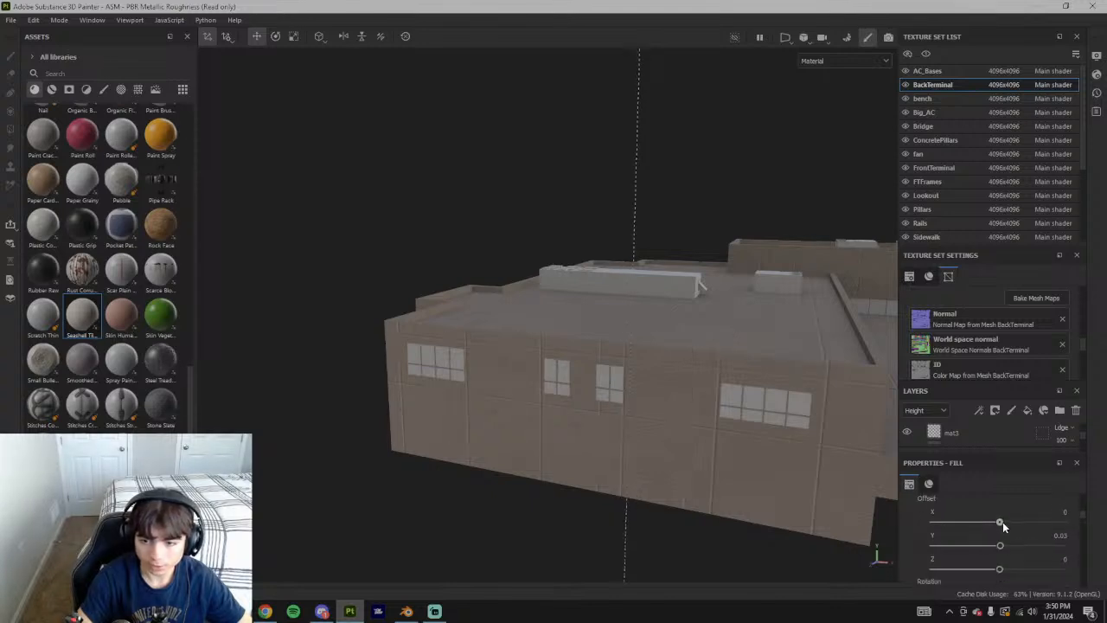
{"action": "left_click_drag", "start_coordinate": [671, 461], "coordinate": [719, 407], "text": "alt"}
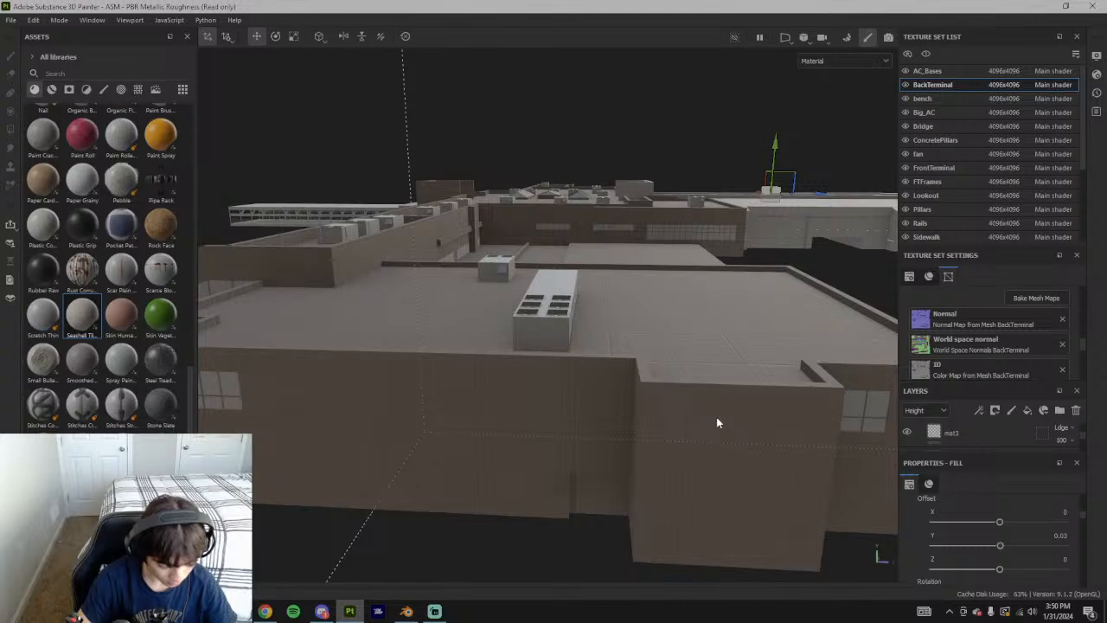
{"action": "left_click_drag", "start_coordinate": [681, 423], "coordinate": [750, 399], "text": "alt"}
Undo the Y offset change and check the windowed end wall with a Z offset of 0.01
{"action": "left_click_drag", "start_coordinate": [1000, 525], "coordinate": [1000, 569]}
{"action": "key", "text": "ctrl+z"}
{"action": "key", "text": "ctrl+z"}
{"action": "left_click_drag", "start_coordinate": [692, 454], "coordinate": [554, 419]}
{"action": "left_click_drag", "start_coordinate": [727, 403], "coordinate": [605, 407], "text": "alt"}
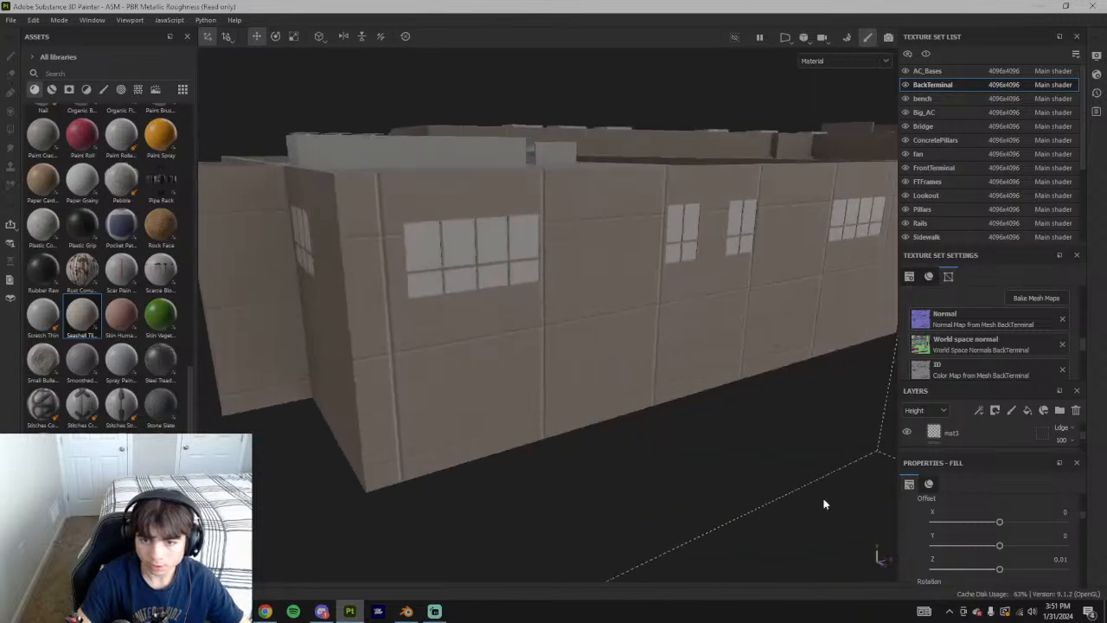
Try a Z projection offset of 0.17 and inspect the seams on the single-window side wall
{"action": "left_click_drag", "start_coordinate": [1001, 570], "coordinate": [1004, 570]}
{"action": "scroll", "coordinate": [564, 390], "scroll_direction": "down", "scroll_amount": 4}
{"action": "left_click_drag", "start_coordinate": [564, 390], "coordinate": [494, 368], "text": "alt"}
{"action": "left_click_drag", "start_coordinate": [1002, 569], "coordinate": [996, 568]}
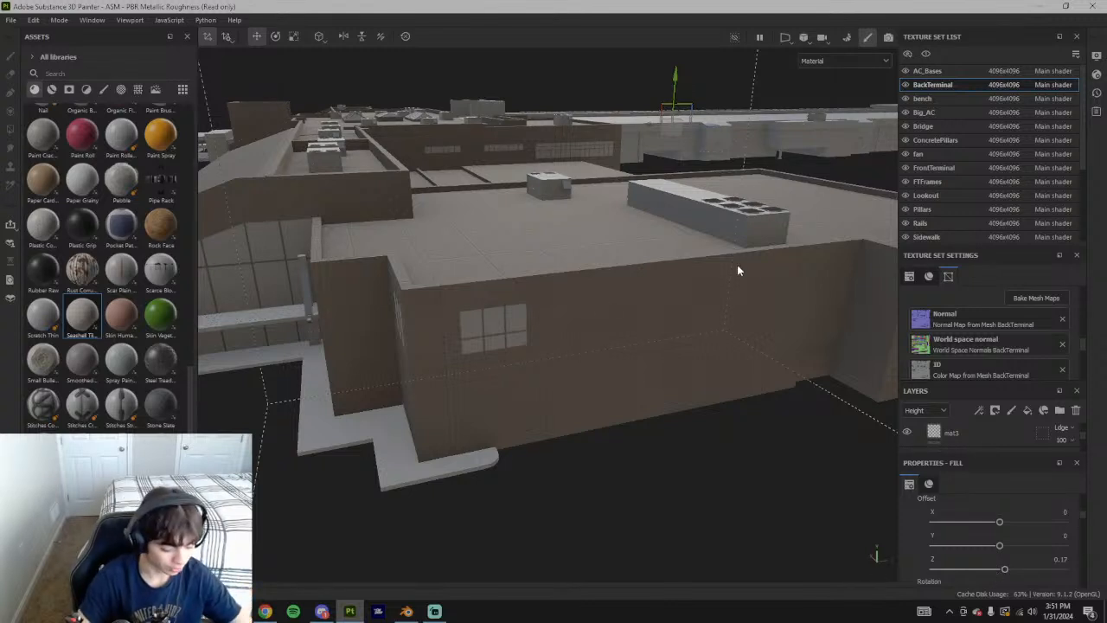
{"action": "left_click_drag", "start_coordinate": [781, 303], "coordinate": [704, 292], "text": "alt"}
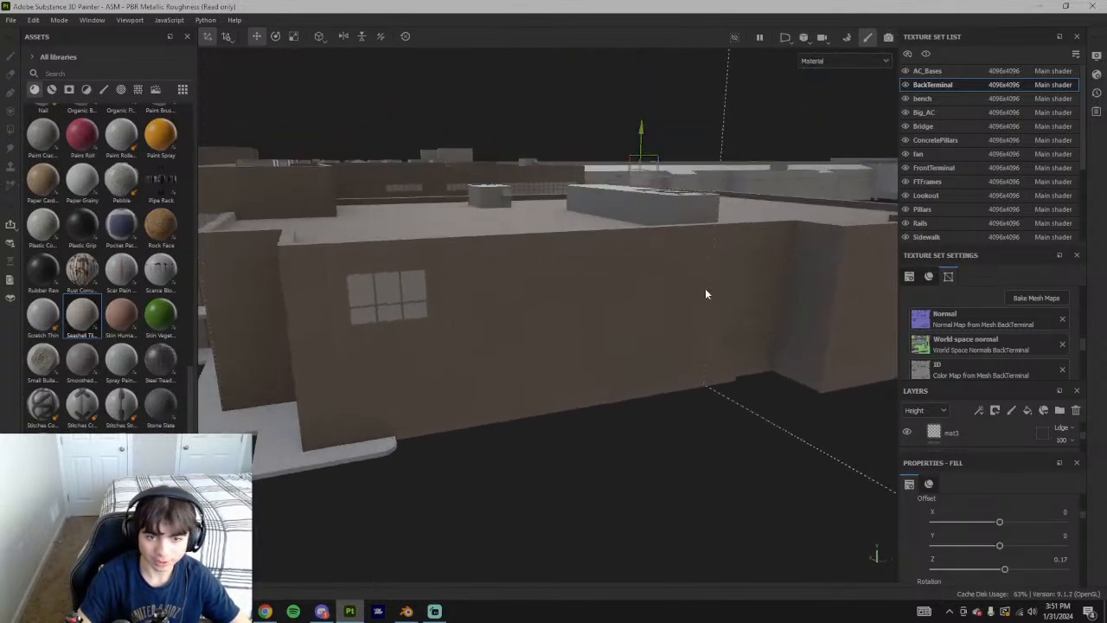
Set the Y projection offset to 0.05 and inspect the seams around the windowed end wall
{"action": "left_click", "coordinate": [1002, 545]}
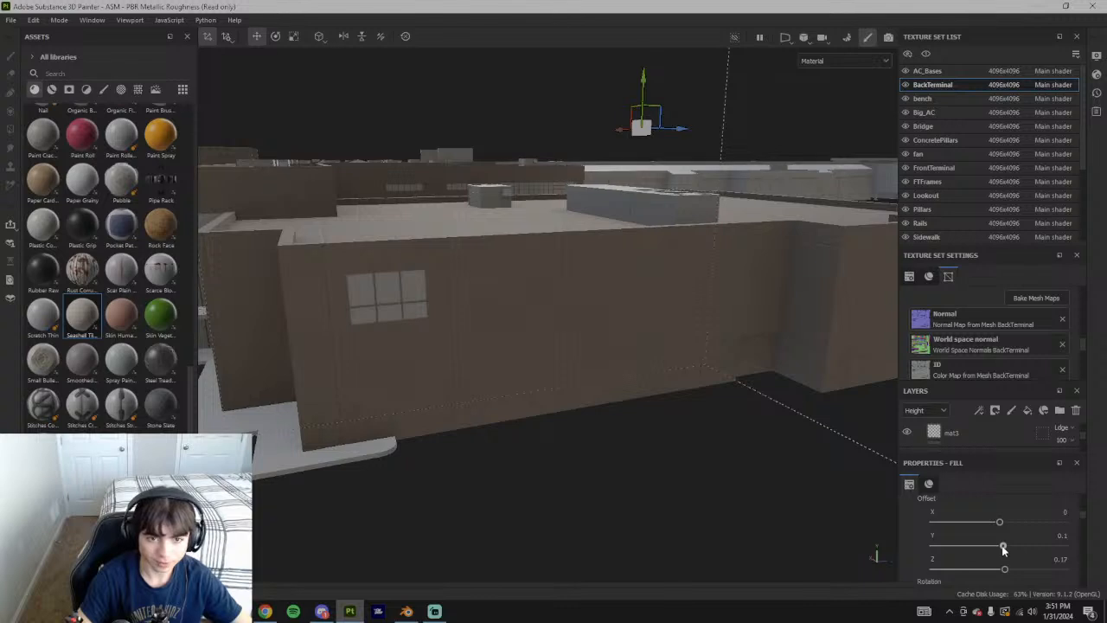
{"action": "left_click", "coordinate": [1062, 535]}
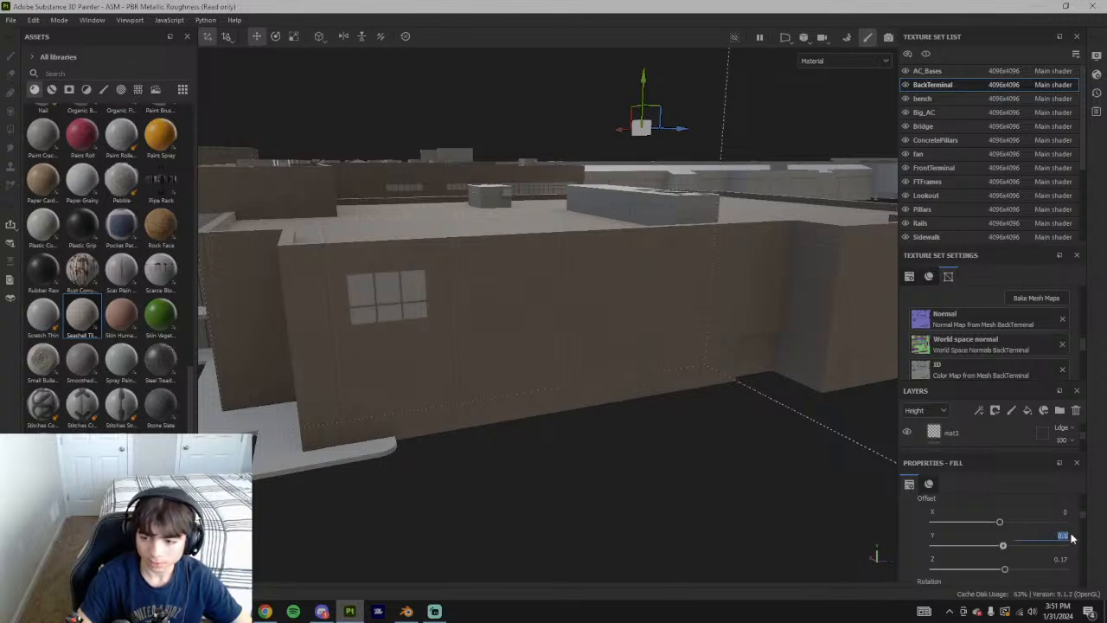
{"action": "type", "text": "0.05"}
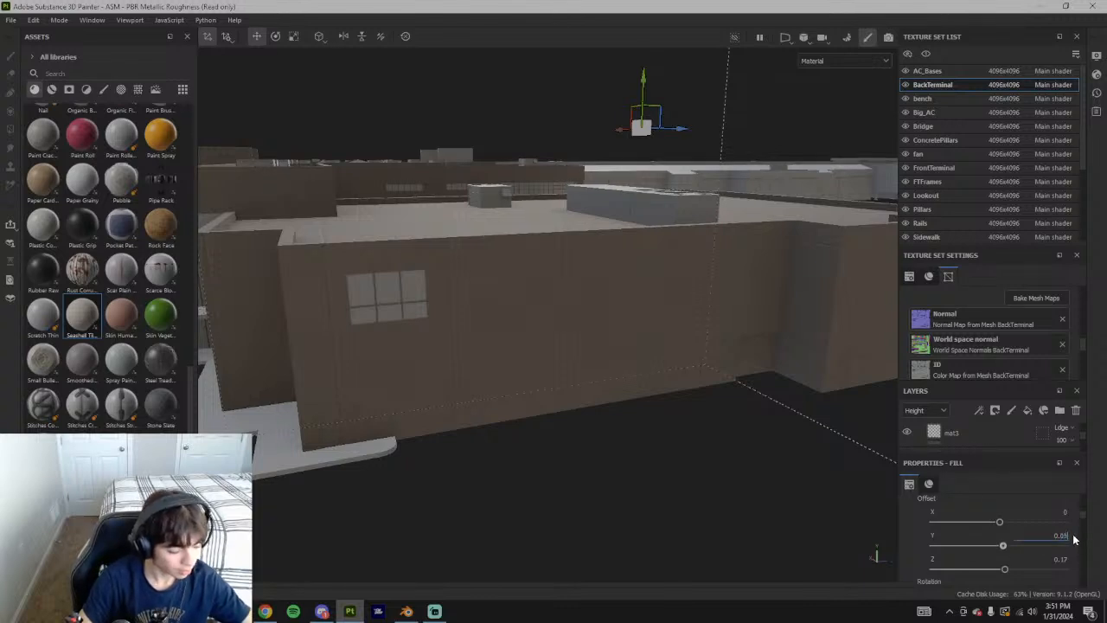
{"action": "key", "text": "Return"}
{"action": "scroll", "coordinate": [643, 388], "scroll_direction": "down", "scroll_amount": 5}
{"action": "left_click_drag", "start_coordinate": [643, 387], "coordinate": [403, 375], "text": "alt"}
{"action": "scroll", "coordinate": [642, 372], "scroll_direction": "up", "scroll_amount": 6}
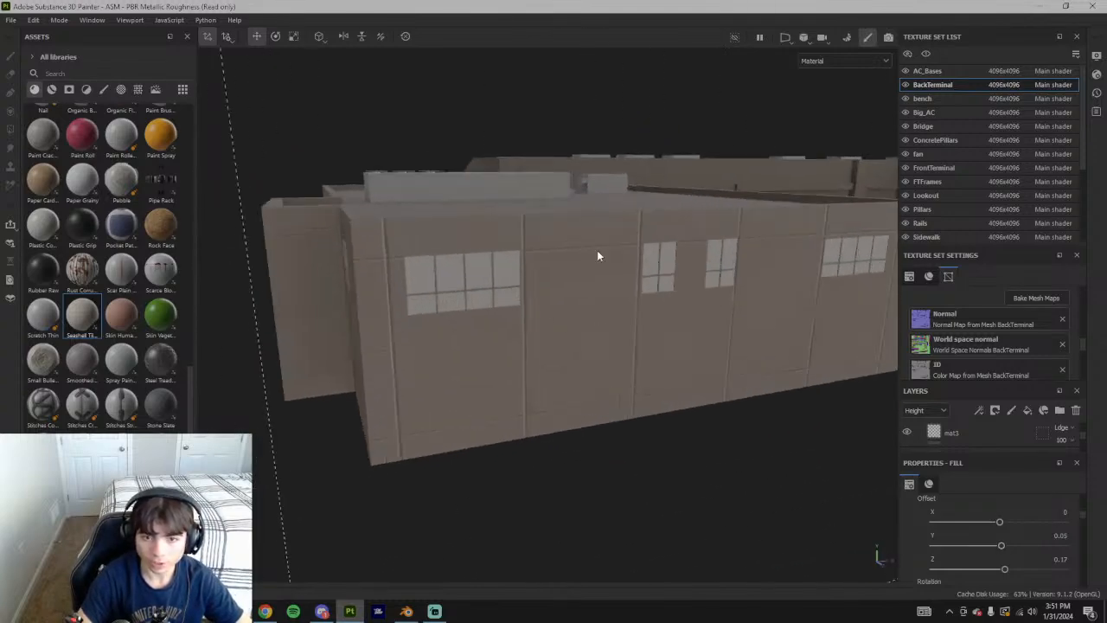
{"action": "scroll", "coordinate": [765, 317], "scroll_direction": "down", "scroll_amount": 5}
{"action": "left_click_drag", "start_coordinate": [763, 348], "coordinate": [702, 369], "text": "alt"}
{"action": "scroll", "coordinate": [770, 314], "scroll_direction": "up", "scroll_amount": 4}
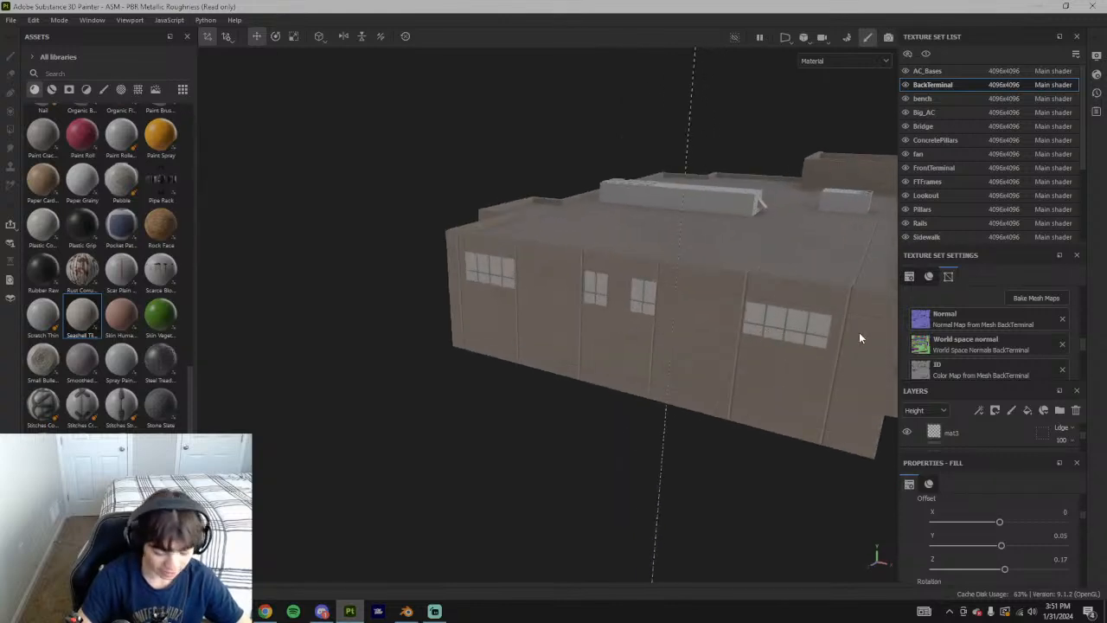
{"action": "left_click_drag", "start_coordinate": [725, 350], "coordinate": [807, 396], "text": "alt"}
Try a slightly larger Y offset, check the side wall and undo the projection offset changes
{"action": "left_click_drag", "start_coordinate": [1003, 546], "coordinate": [1004, 547]}
{"action": "left_click_drag", "start_coordinate": [510, 287], "coordinate": [724, 293], "text": "alt"}
{"action": "key", "text": "ctrl+z"}
{"action": "key", "text": "ctrl+z"}
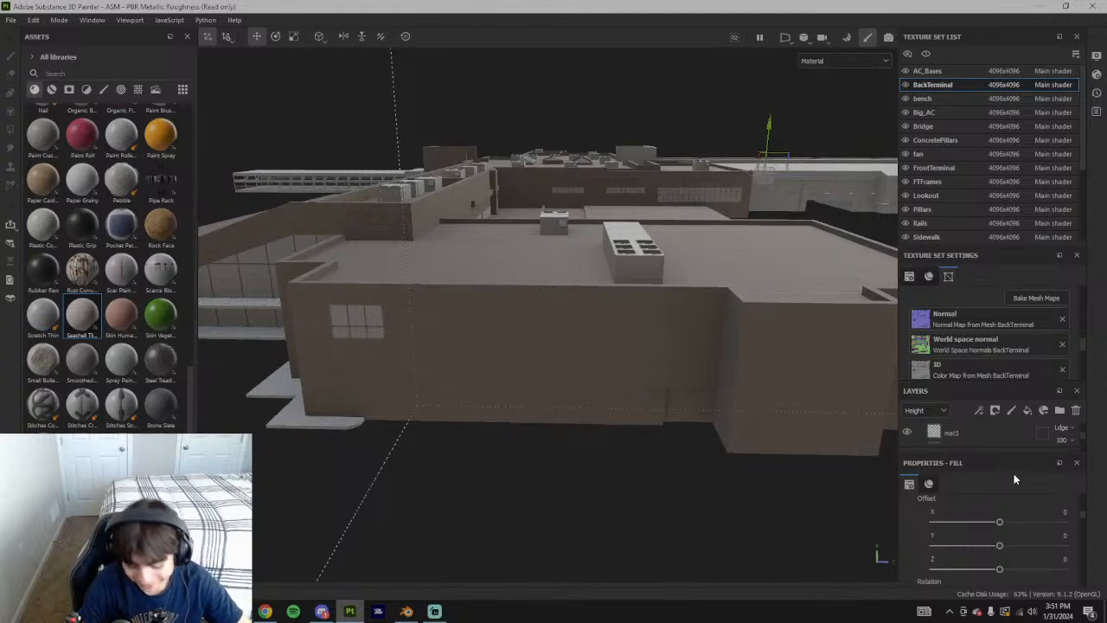
Enter a Y projection offset of 0.05 again and inspect the side wall beside the corner block
{"action": "left_click", "coordinate": [1065, 535]}
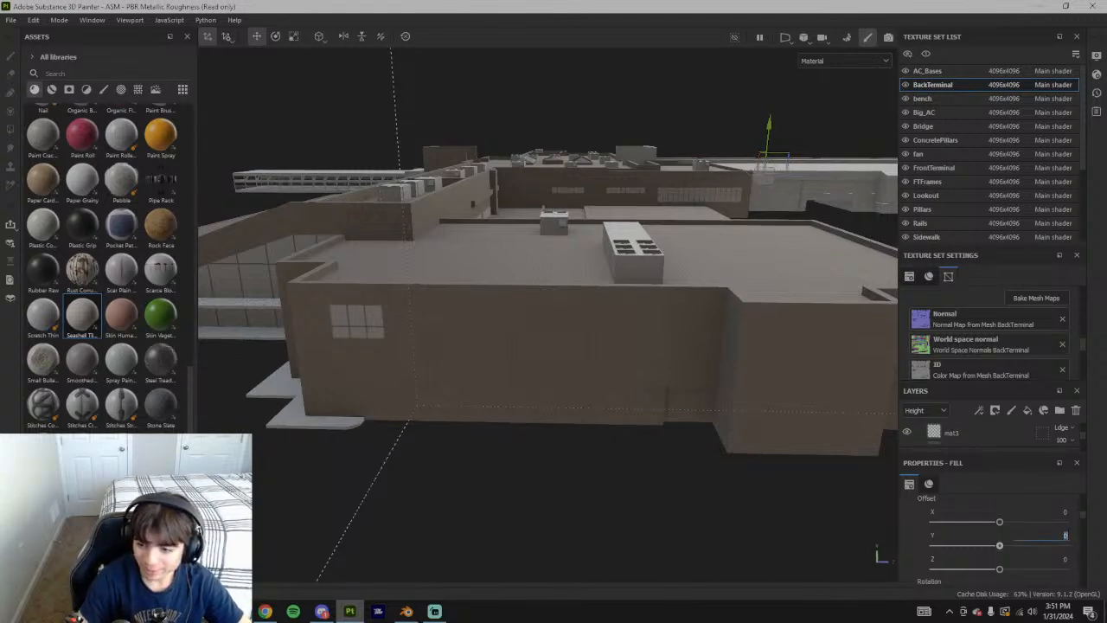
{"action": "type", "text": "0.05"}
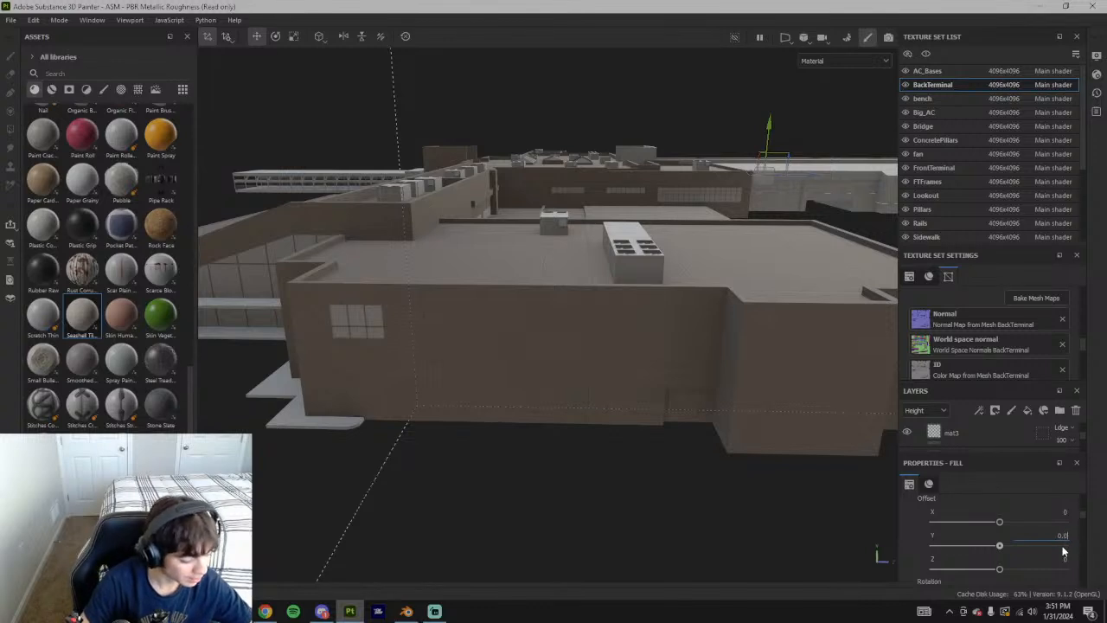
{"action": "key", "text": "Return"}
{"action": "left_click_drag", "start_coordinate": [730, 484], "coordinate": [527, 345], "text": "alt"}
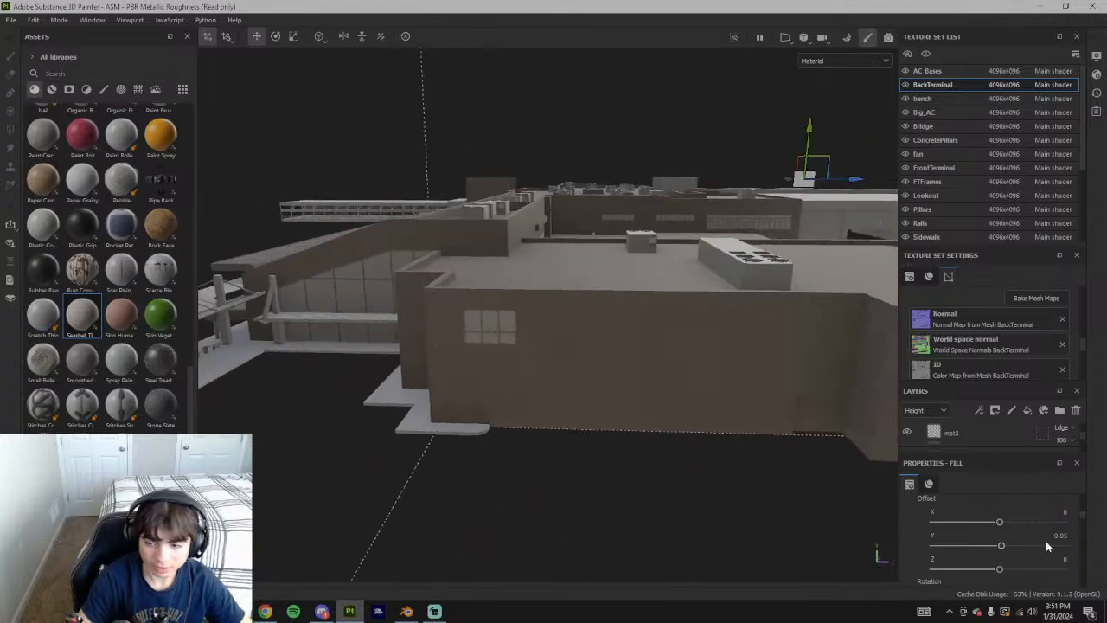
Set the Z projection offset to 0.025 and check the seams on the end wall
{"action": "left_click_drag", "start_coordinate": [1000, 571], "coordinate": [1001, 571]}
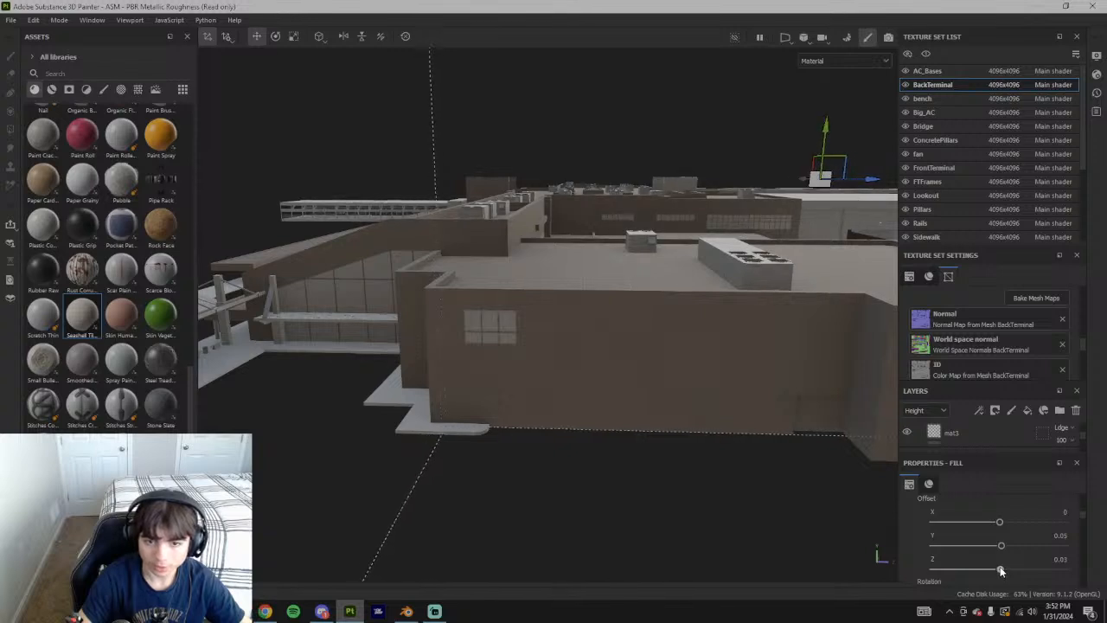
{"action": "left_click", "coordinate": [1060, 559]}
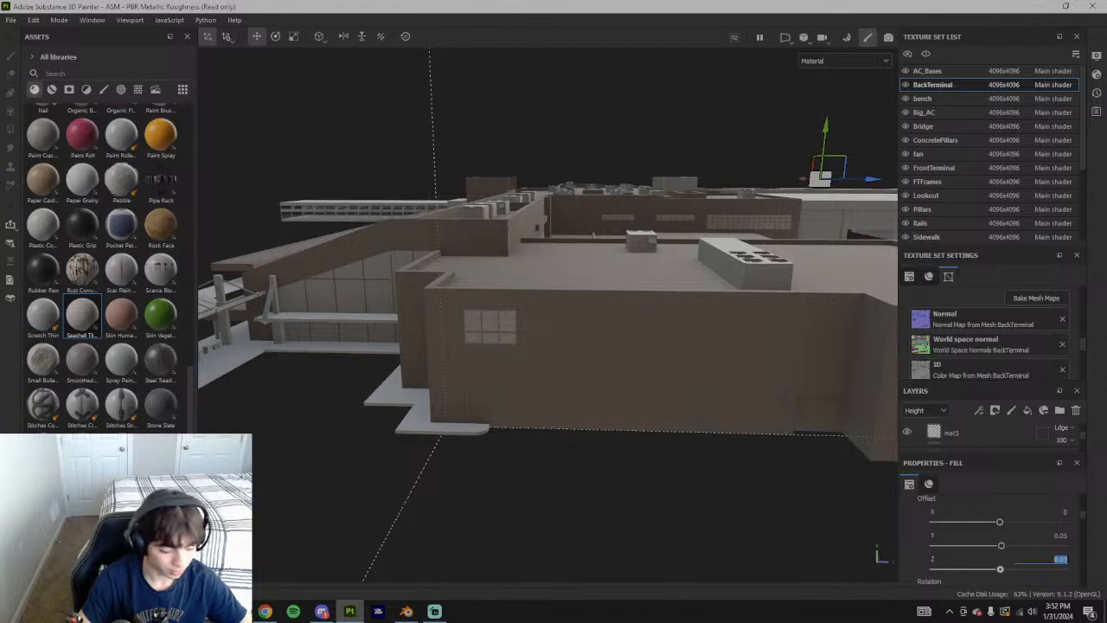
{"action": "type", "text": "0.085"}
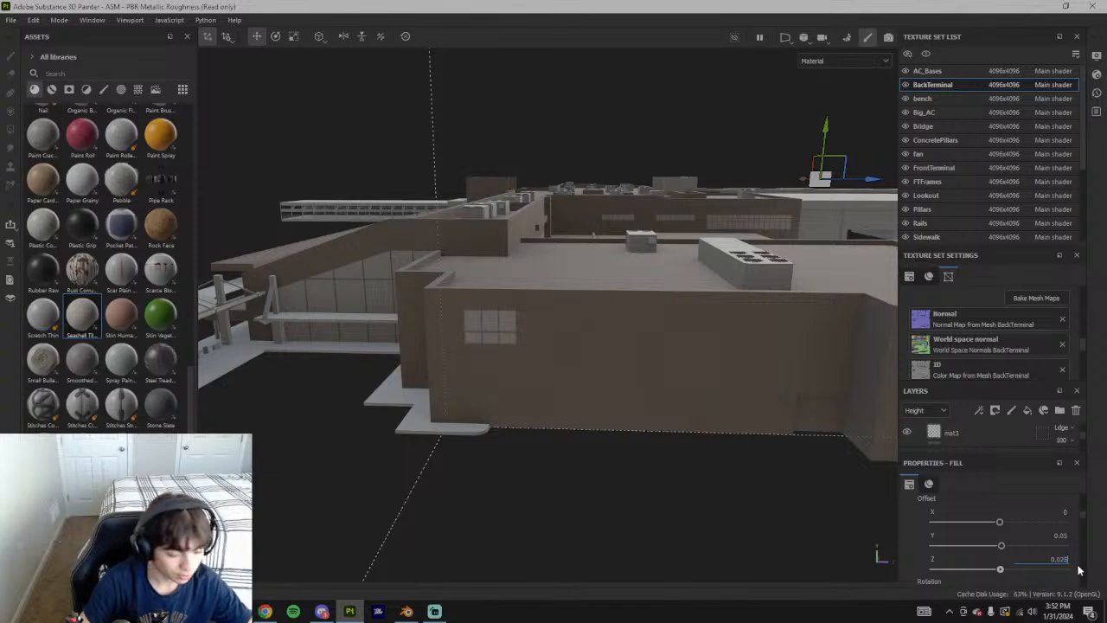
{"action": "key", "text": "Return"}
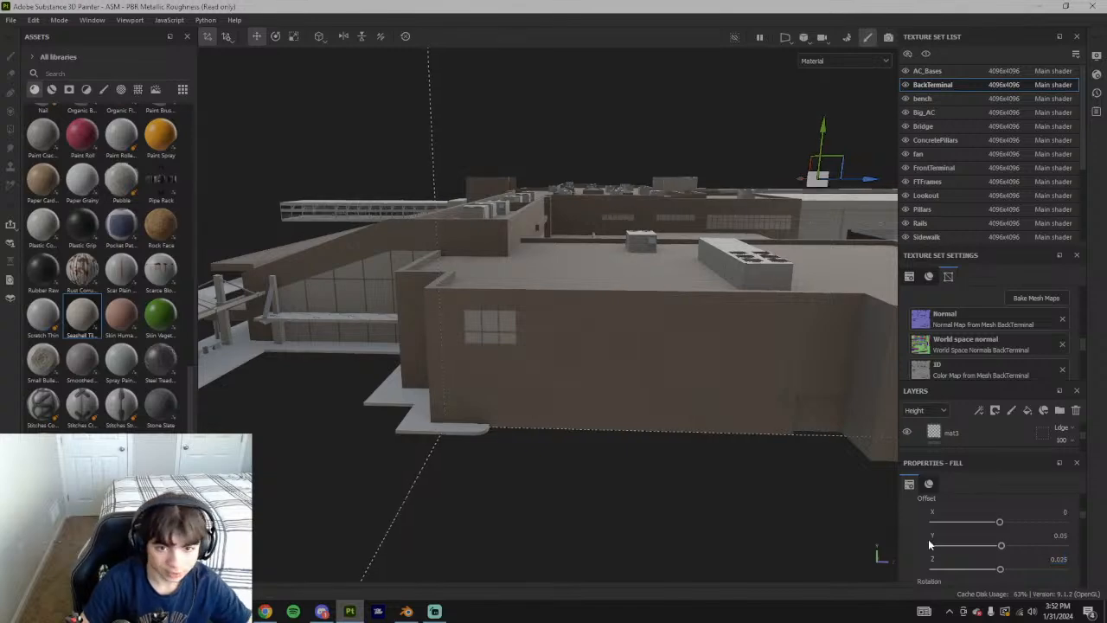
{"action": "left_click_drag", "start_coordinate": [788, 498], "coordinate": [545, 430], "text": "alt"}
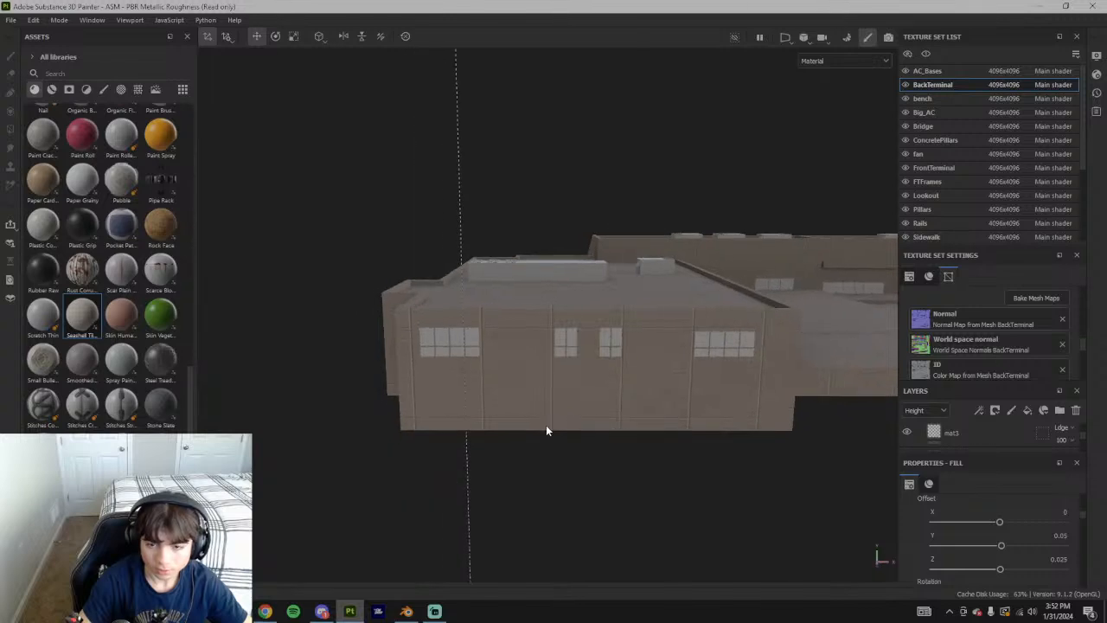
Try an X projection offset of 0.06 on the end wall, then reset the offsets to 0
{"action": "left_click_drag", "start_coordinate": [999, 524], "coordinate": [1000, 522]}
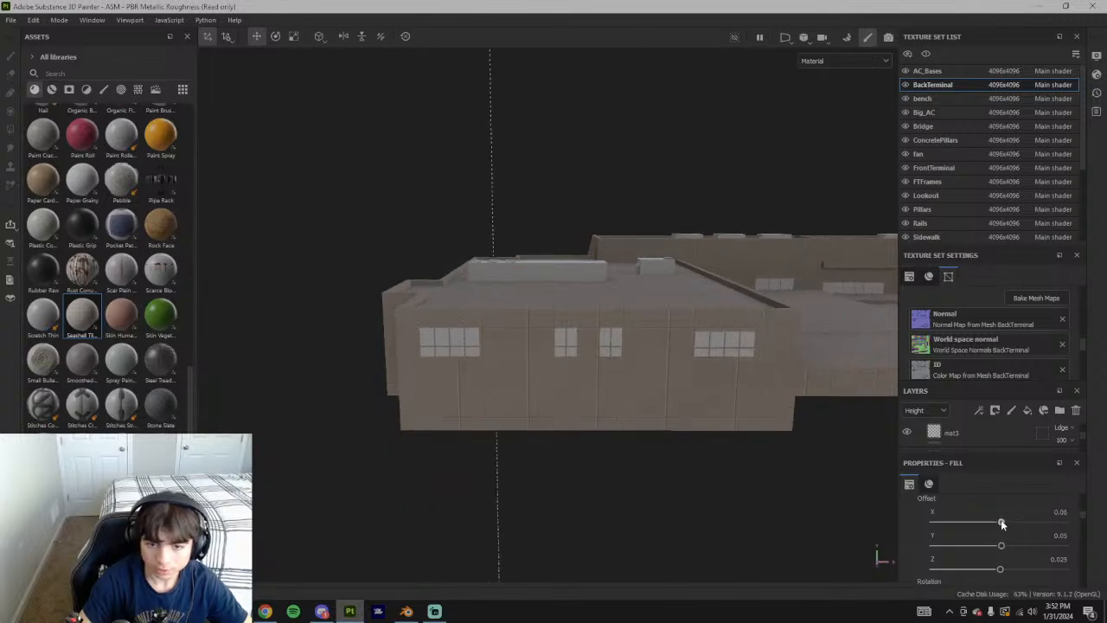
{"action": "left_click", "coordinate": [1060, 512]}
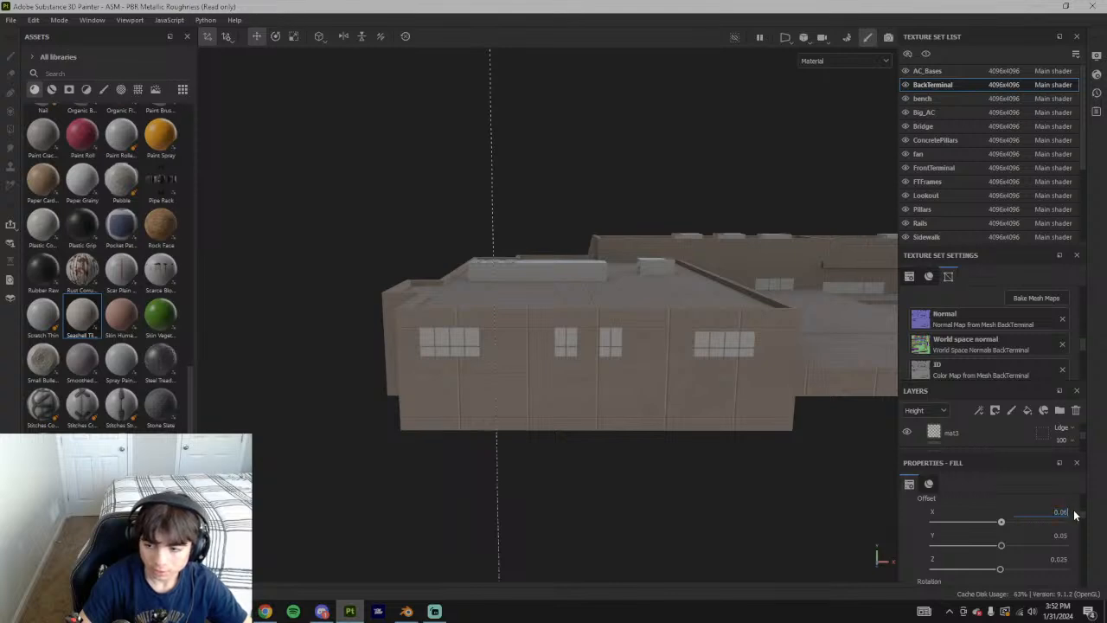
{"action": "type", "text": "0"}
{"action": "key", "text": "Return"}
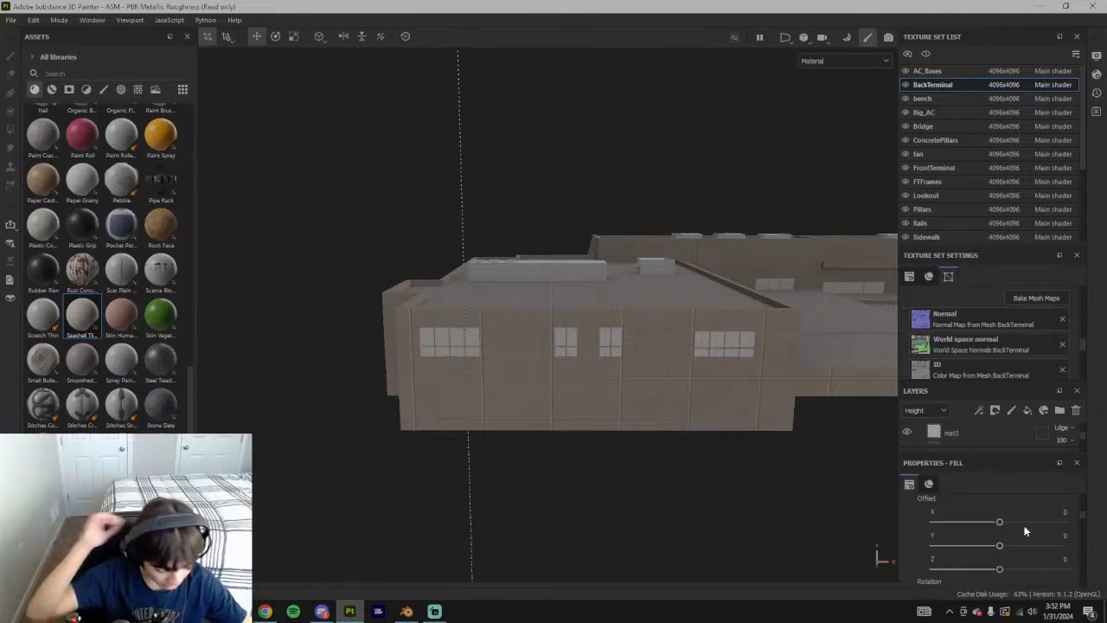
Set the Y projection offset to 0.05 and check the seams on the side wall
{"action": "left_click", "coordinate": [1060, 536]}
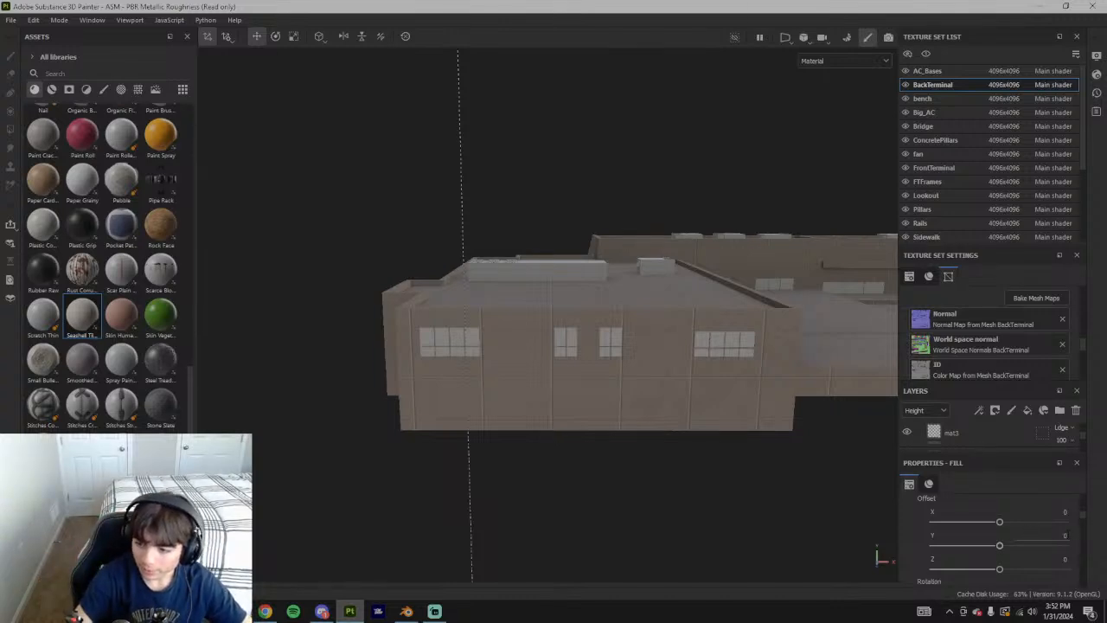
{"action": "type", "text": "0.05"}
{"action": "left_click", "coordinate": [1065, 562]}
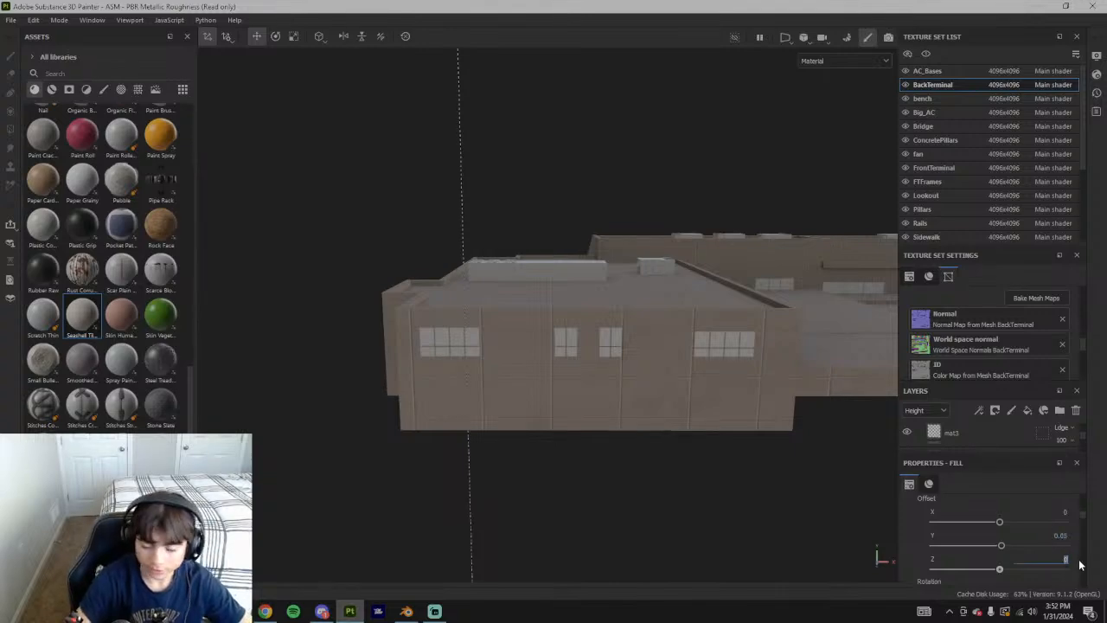
{"action": "left_click_drag", "start_coordinate": [649, 341], "coordinate": [778, 366], "text": "alt"}
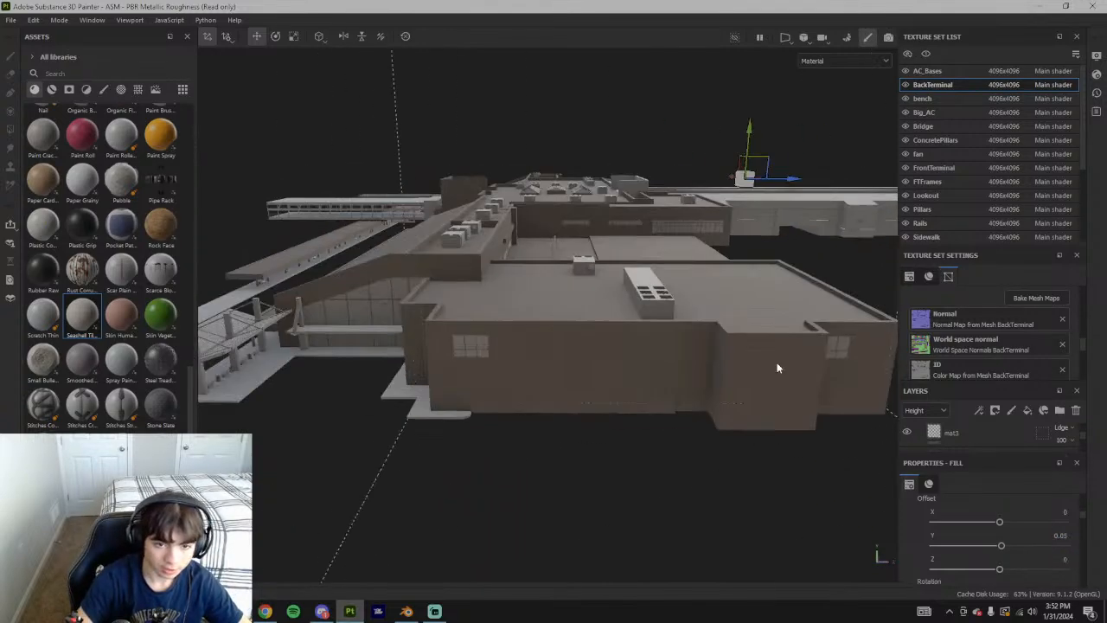
Try a Z projection offset of 0.25, correct it to 0.025 and check the end wall
{"action": "left_click", "coordinate": [1073, 561]}
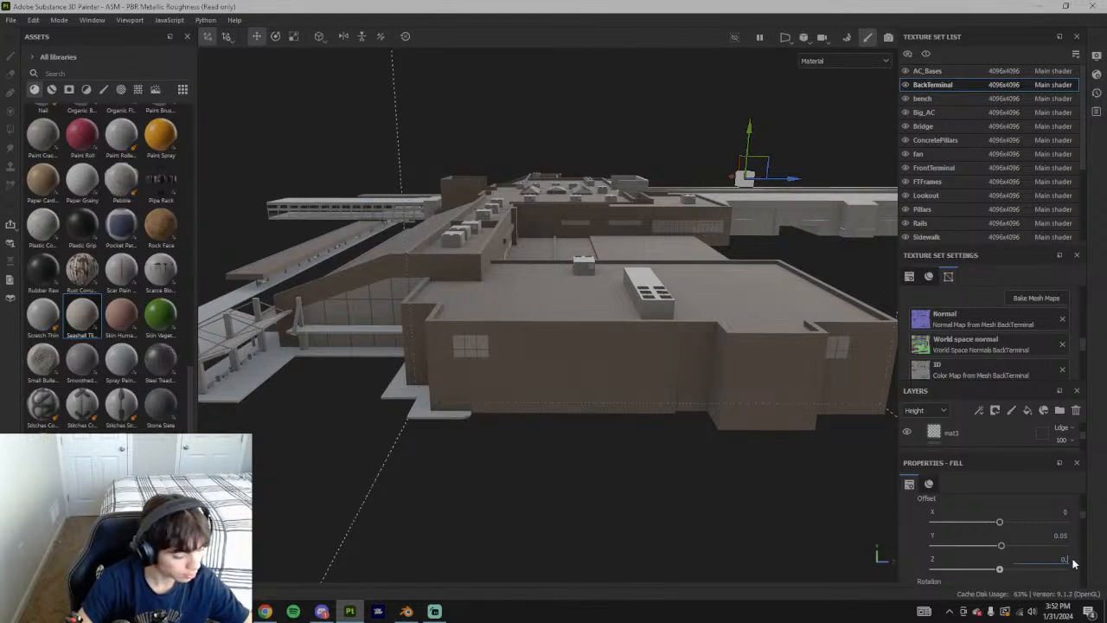
{"action": "type", "text": "0.25"}
{"action": "key", "text": "Return"}
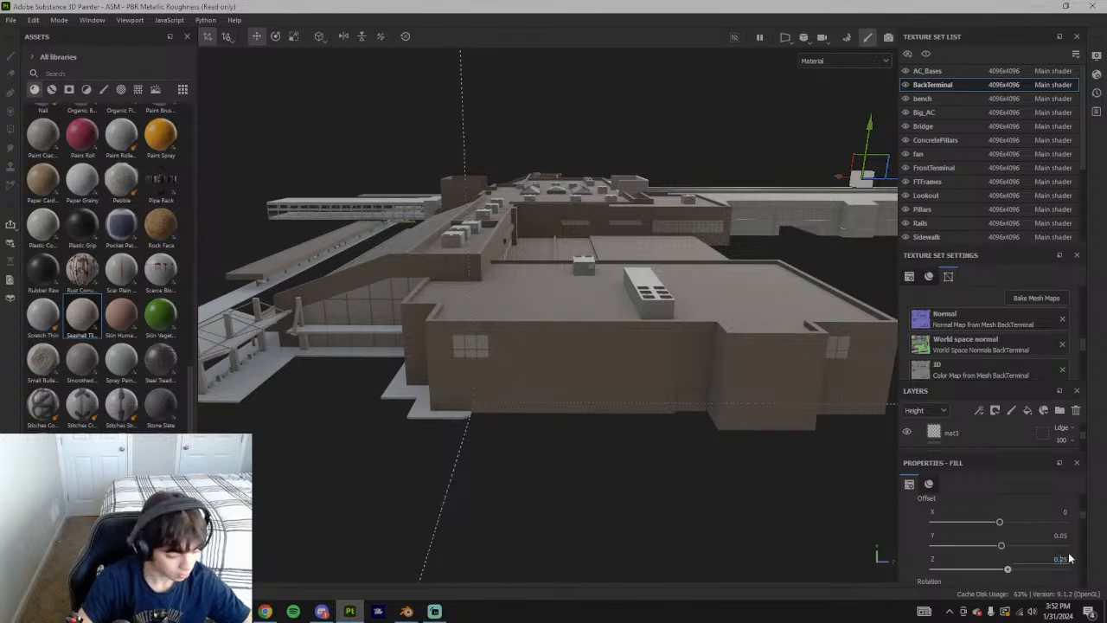
{"action": "type", "text": "0"}
{"action": "key", "text": "Return"}
{"action": "left_click_drag", "start_coordinate": [831, 390], "coordinate": [597, 400], "text": "alt"}
{"action": "scroll", "coordinate": [573, 395], "scroll_direction": "up", "scroll_amount": 3}
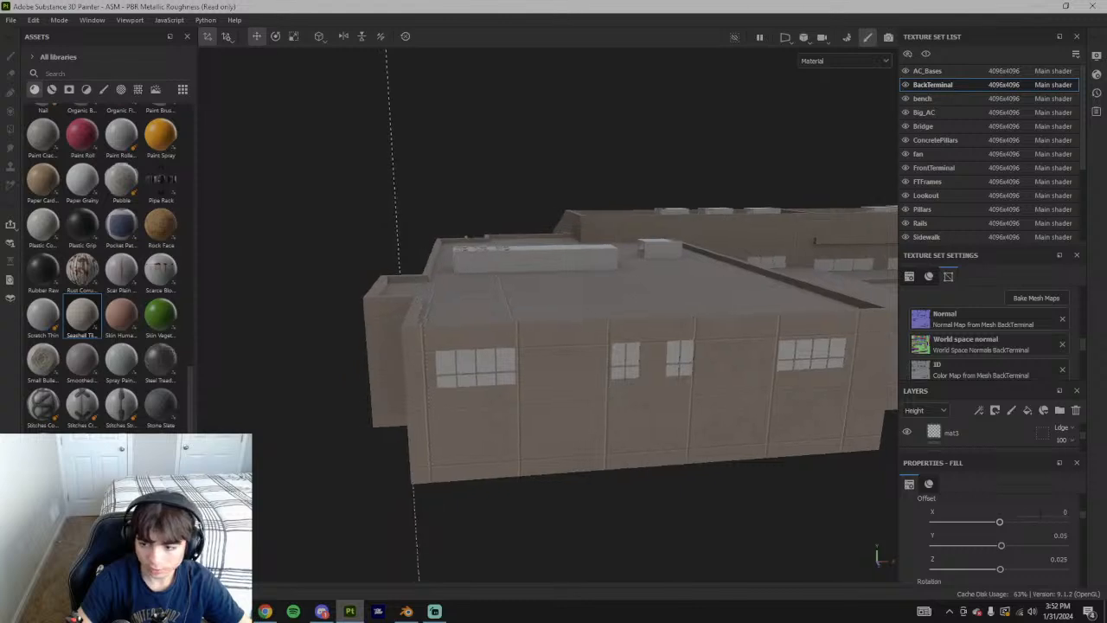
Try X projection offsets of 0.05 and 0.02 for the seams on the end wall
{"action": "left_click_drag", "start_coordinate": [1067, 512], "coordinate": [1056, 524]}
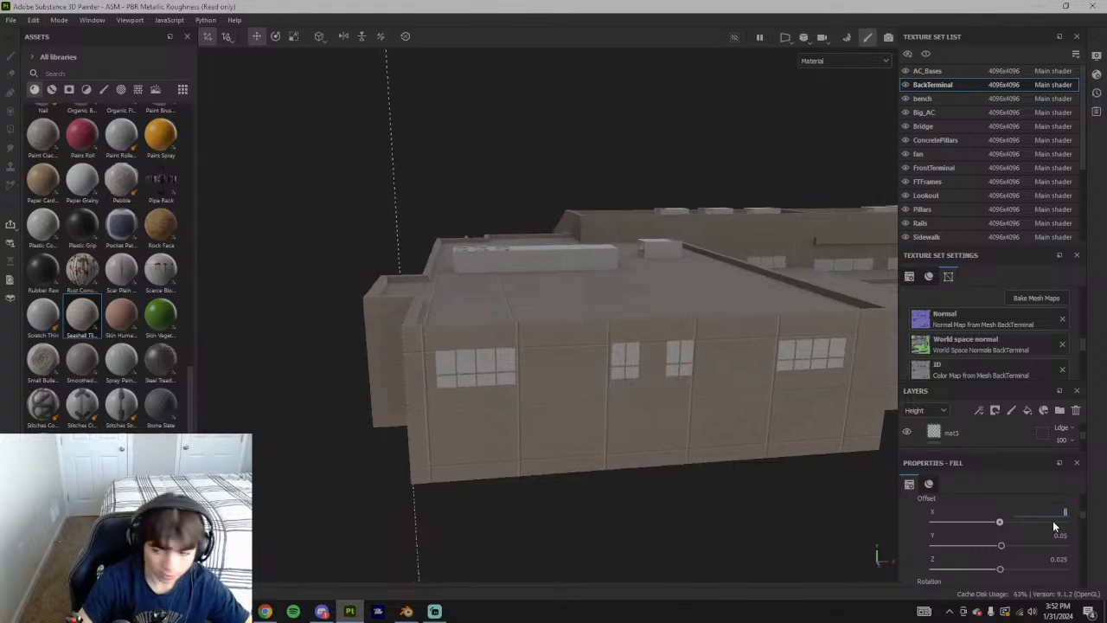
{"action": "type", "text": "0.05"}
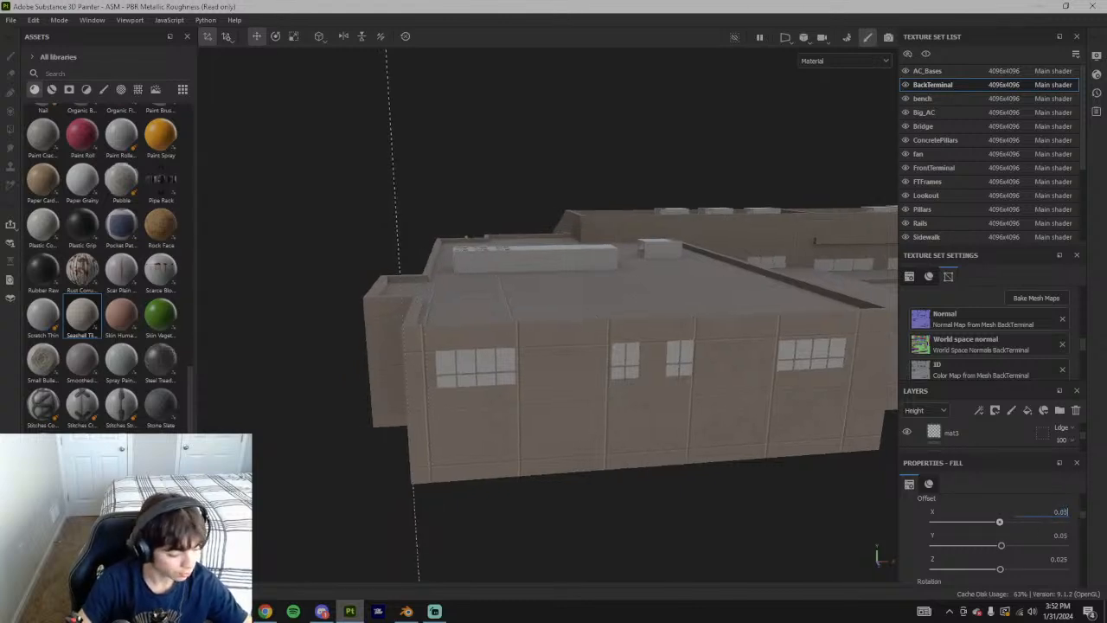
{"action": "key", "text": "Return"}
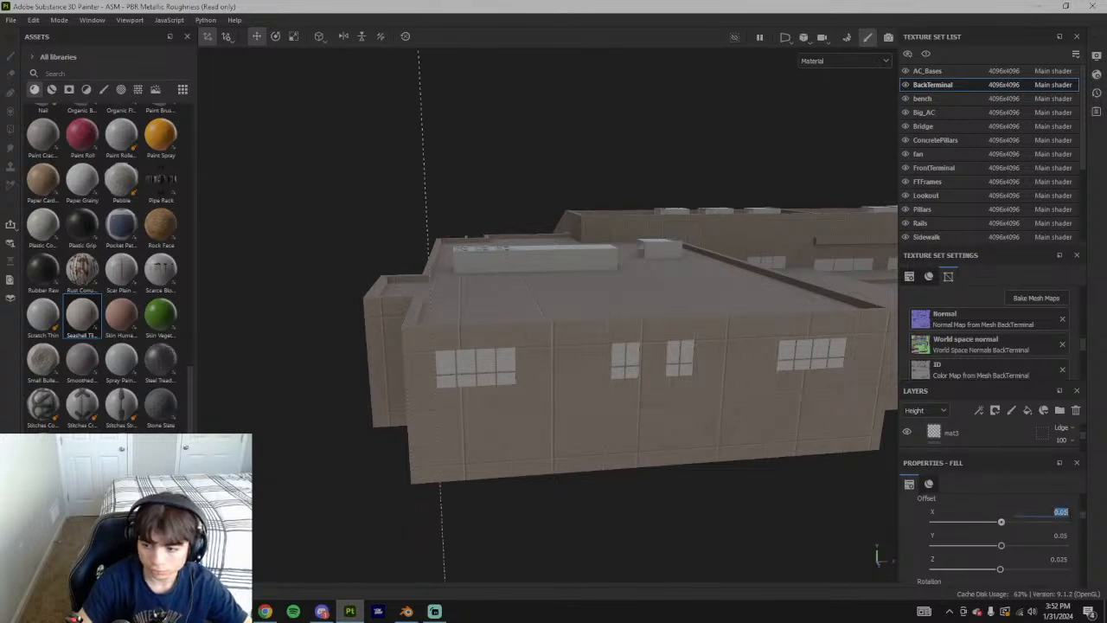
{"action": "type", "text": "2"}
{"action": "key", "text": "Return"}
Try negative X projection offsets of -0.02 and -0.05 on the end wall
{"action": "double_click", "coordinate": [1062, 512]}
{"action": "left_click", "coordinate": [1064, 512]}
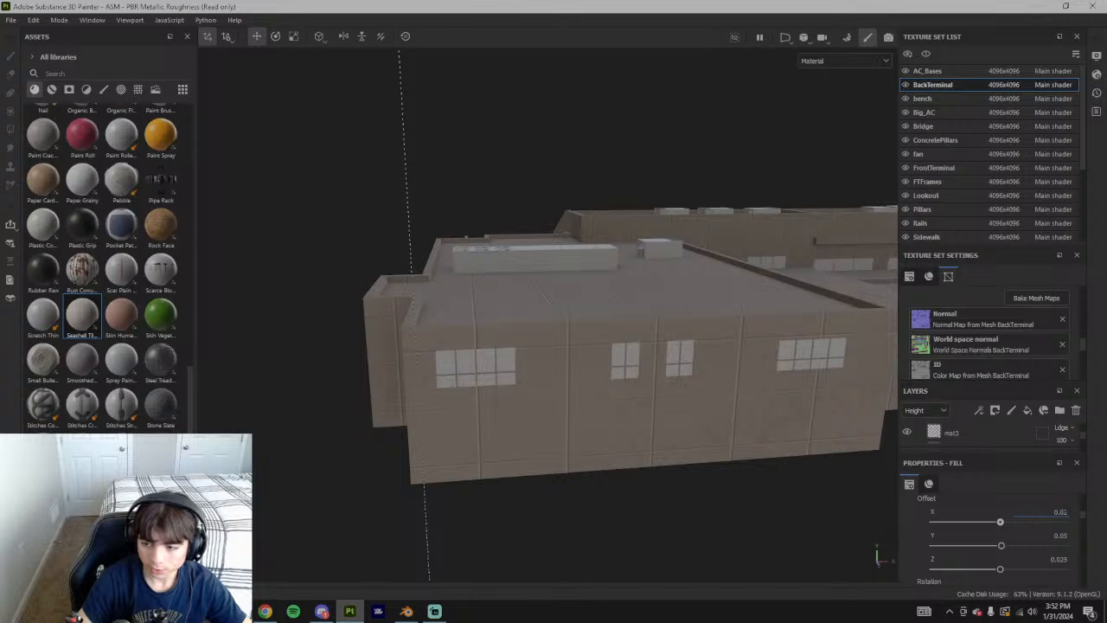
{"action": "key", "text": "Return"}
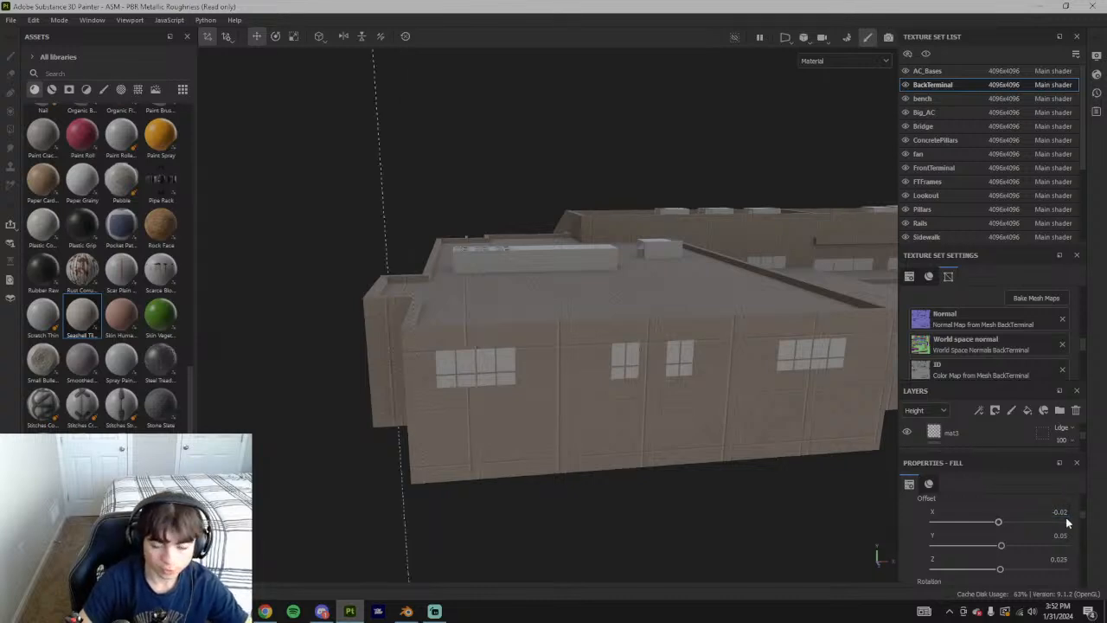
{"action": "double_click", "coordinate": [1065, 512]}
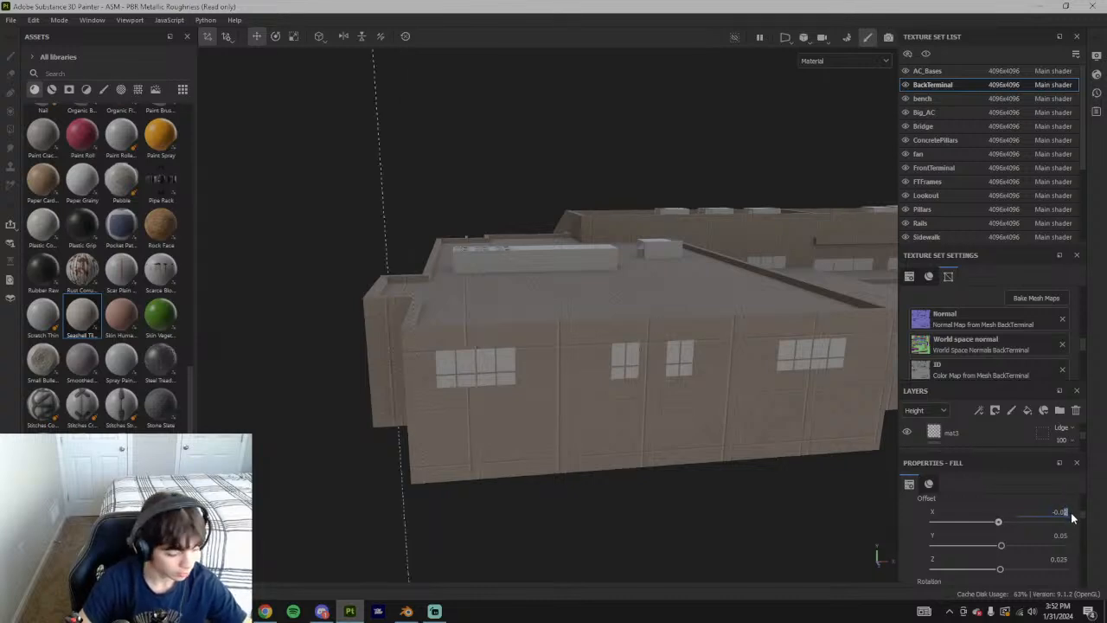
{"action": "key", "text": "Return"}
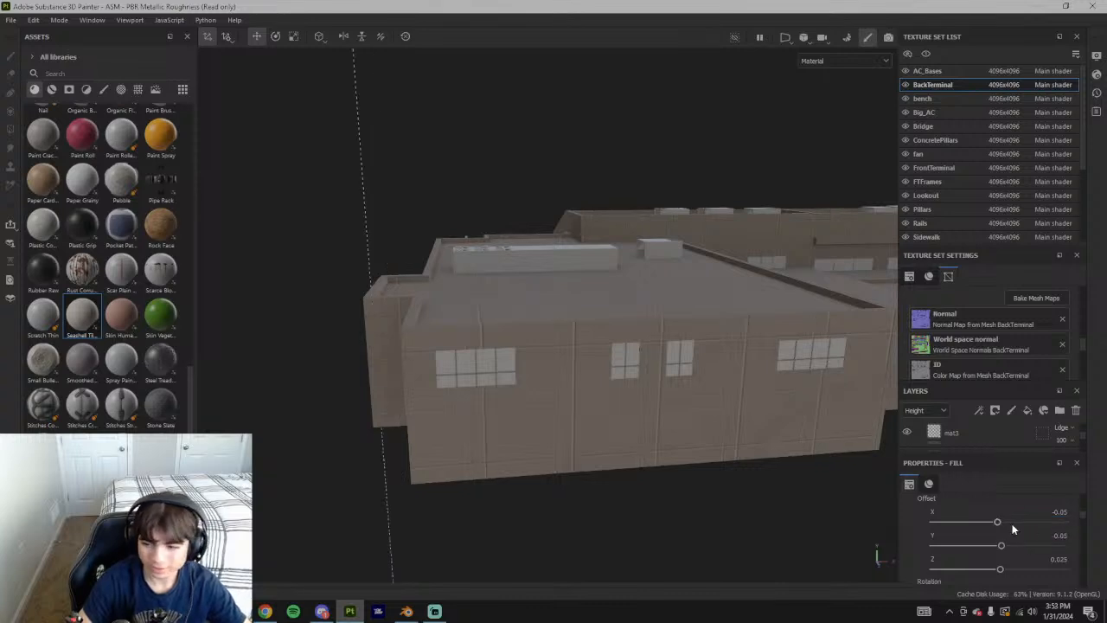
Fine-tune the X projection offset through -0.035 and -0.037 to -0.036 to align the end wall's vertical seams with the windows
{"action": "left_click_drag", "start_coordinate": [999, 521], "coordinate": [1000, 522]}
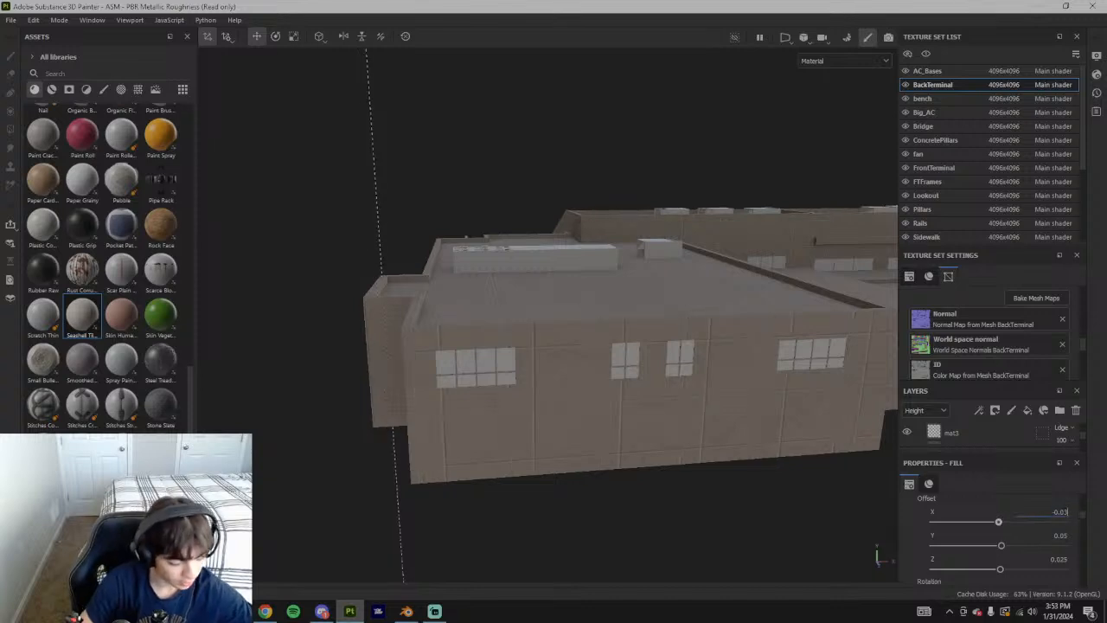
{"action": "type", "text": "5"}
{"action": "key", "text": "Return"}
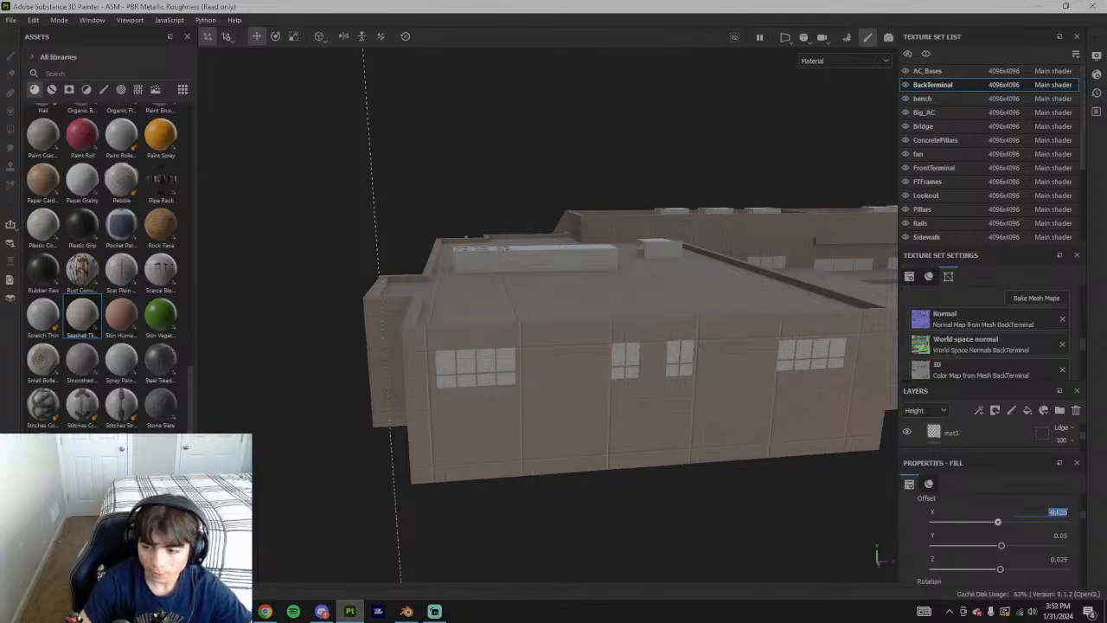
{"action": "key", "text": "BackSpace"}
{"action": "type", "text": "7"}
{"action": "key", "text": "Return"}
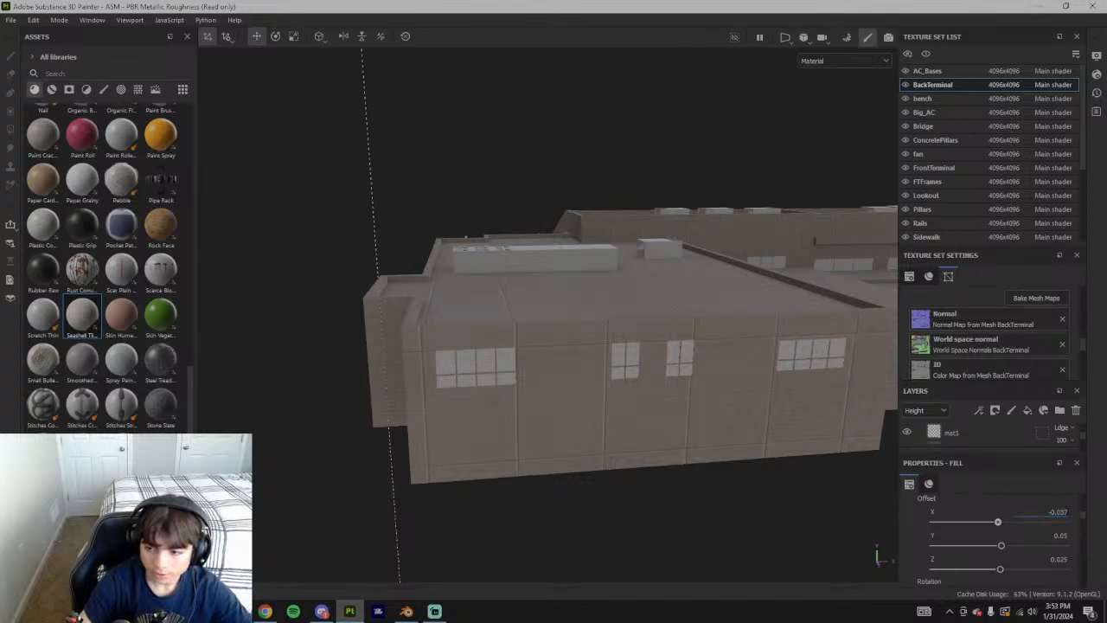
{"action": "type", "text": "6"}
{"action": "key", "text": "Return"}
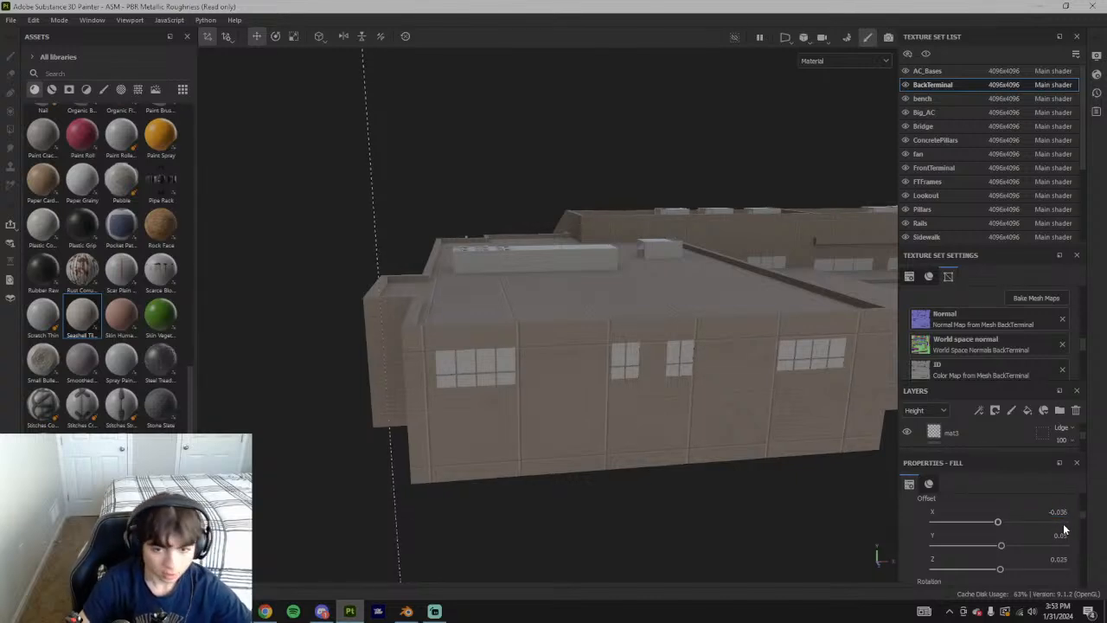
Examine the seams on the end wall, the side wall and the corner block
{"action": "left_click_drag", "start_coordinate": [835, 502], "coordinate": [670, 492], "text": "alt"}
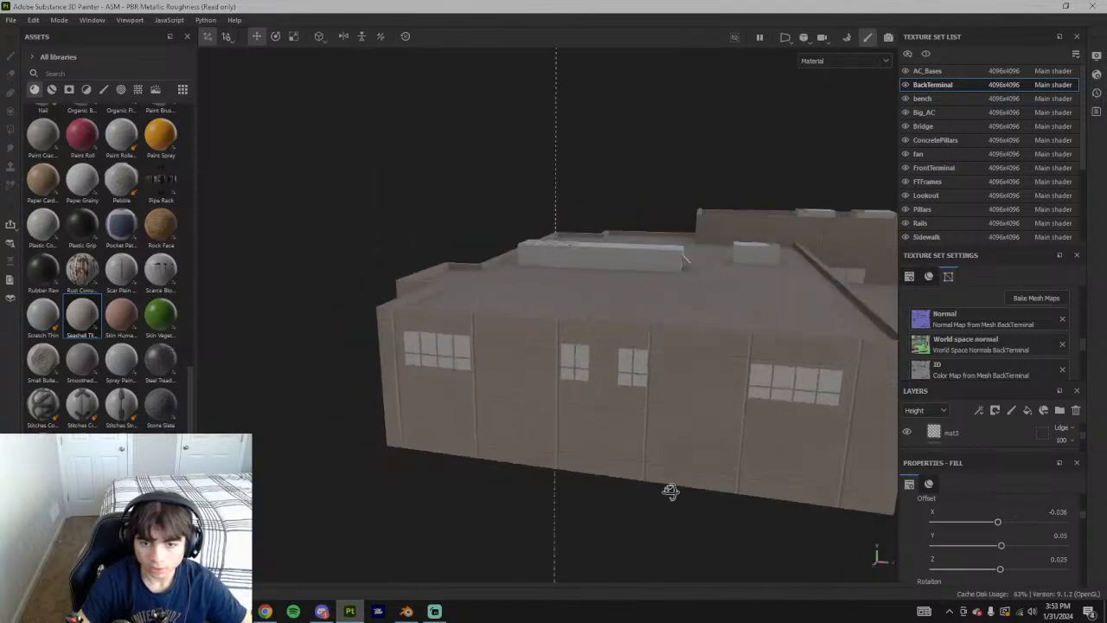
{"action": "right_click_drag", "start_coordinate": [670, 493], "coordinate": [440, 446], "text": "alt"}
{"action": "left_click_drag", "start_coordinate": [440, 447], "coordinate": [649, 430], "text": "alt"}
{"action": "left_click_drag", "start_coordinate": [758, 445], "coordinate": [595, 427], "text": "alt"}
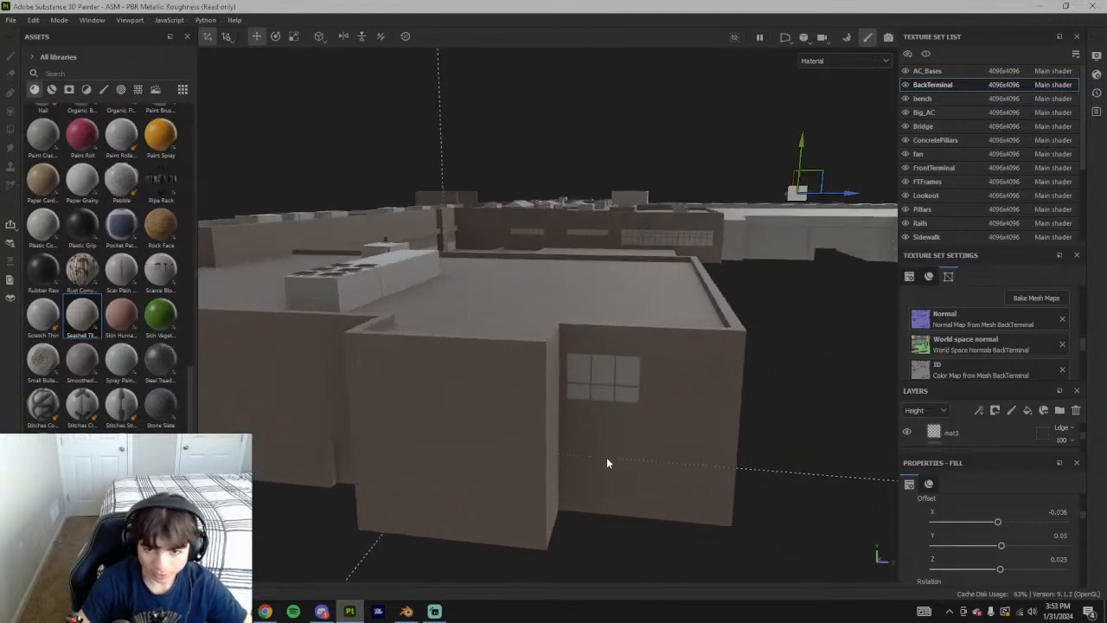
{"action": "scroll", "coordinate": [609, 394], "scroll_direction": "up", "scroll_amount": 5}
{"action": "scroll", "coordinate": [620, 444], "scroll_direction": "down", "scroll_amount": 6}
{"action": "middle_click_drag", "start_coordinate": [668, 465], "coordinate": [775, 477], "text": "alt"}
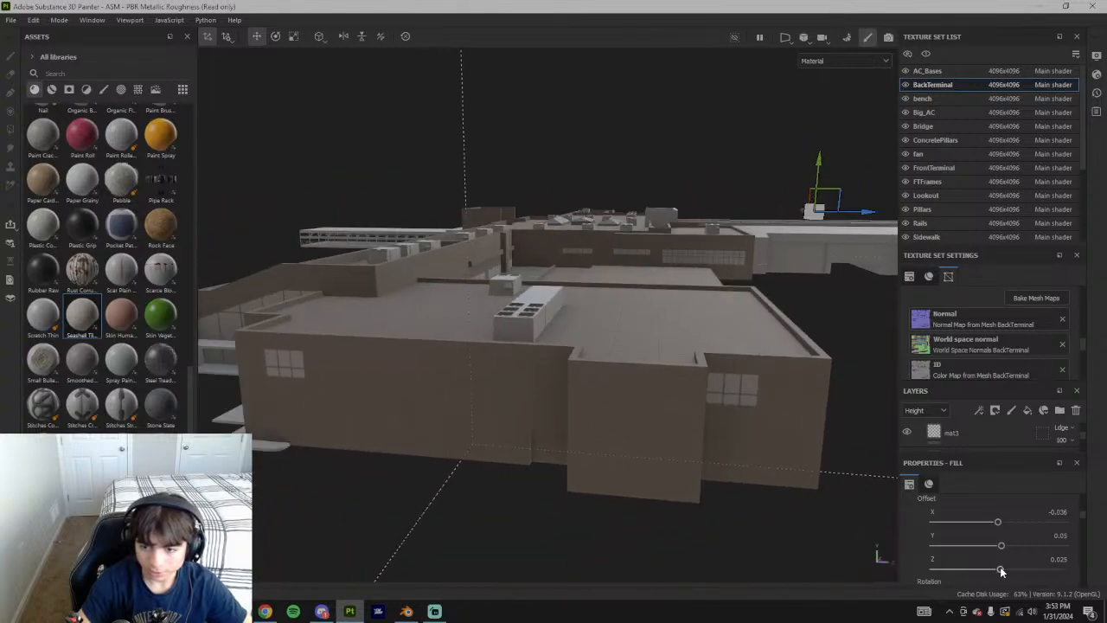
Try larger Z projection offsets up to 0.29 while checking the seams around the corner block
{"action": "left_click_drag", "start_coordinate": [1001, 570], "coordinate": [1002, 570]}
{"action": "left_click_drag", "start_coordinate": [1003, 571], "coordinate": [1004, 571]}
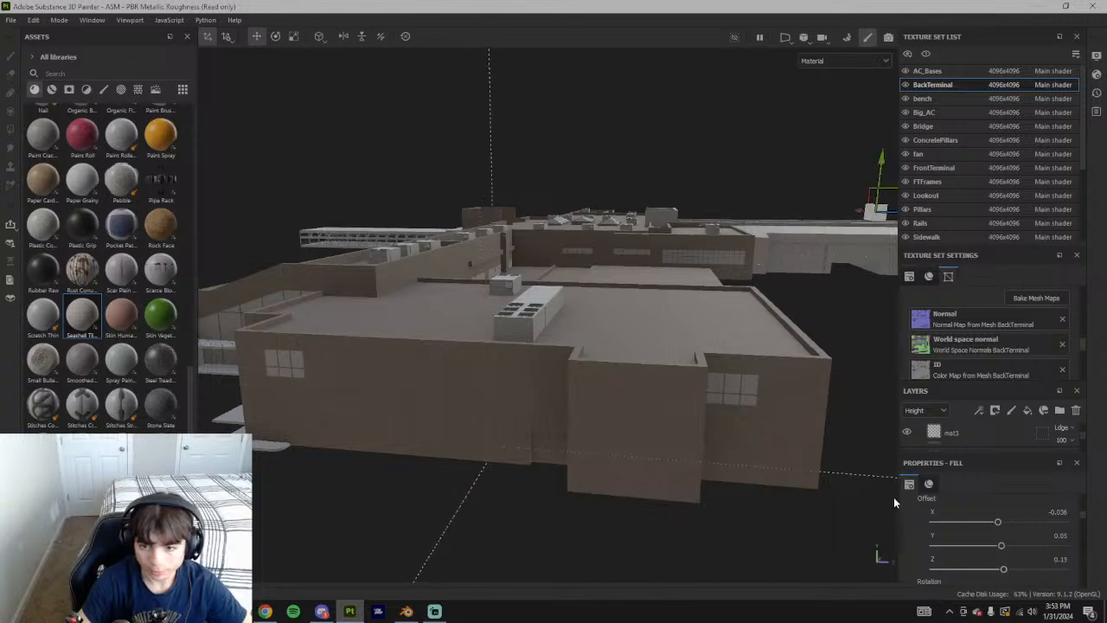
{"action": "left_click_drag", "start_coordinate": [882, 499], "coordinate": [751, 499], "text": "alt"}
{"action": "left_click_drag", "start_coordinate": [1007, 571], "coordinate": [1014, 567]}
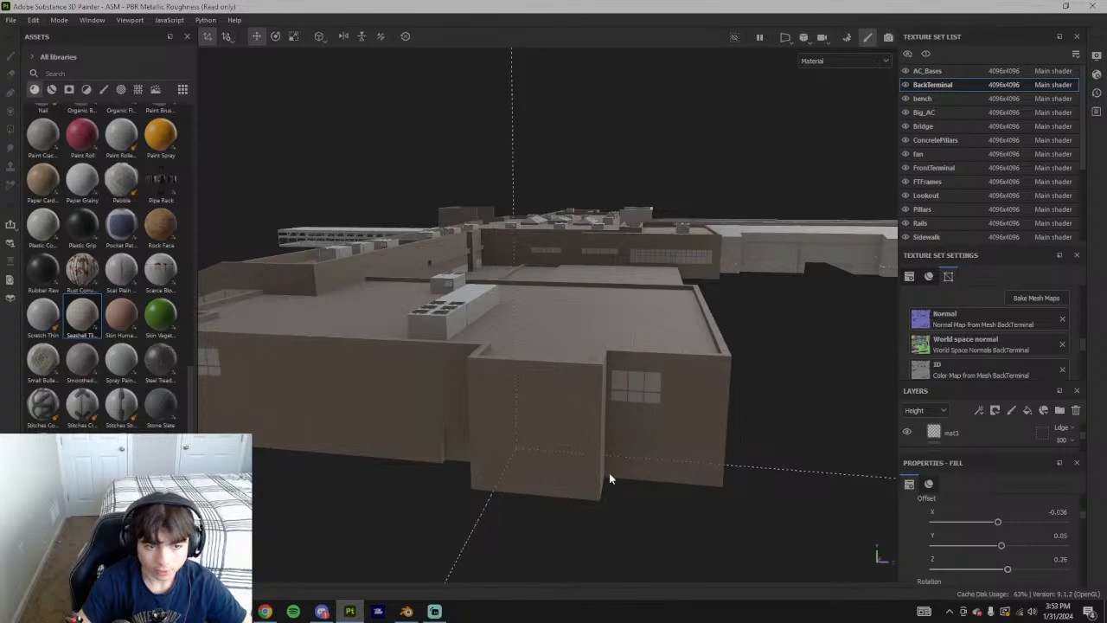
{"action": "left_click_drag", "start_coordinate": [698, 494], "coordinate": [733, 493], "text": "alt"}
{"action": "left_click_drag", "start_coordinate": [677, 443], "coordinate": [759, 456], "text": "alt"}
{"action": "middle_click_drag", "start_coordinate": [758, 455], "coordinate": [808, 468], "text": "alt"}
{"action": "left_click_drag", "start_coordinate": [799, 497], "coordinate": [680, 481], "text": "alt"}
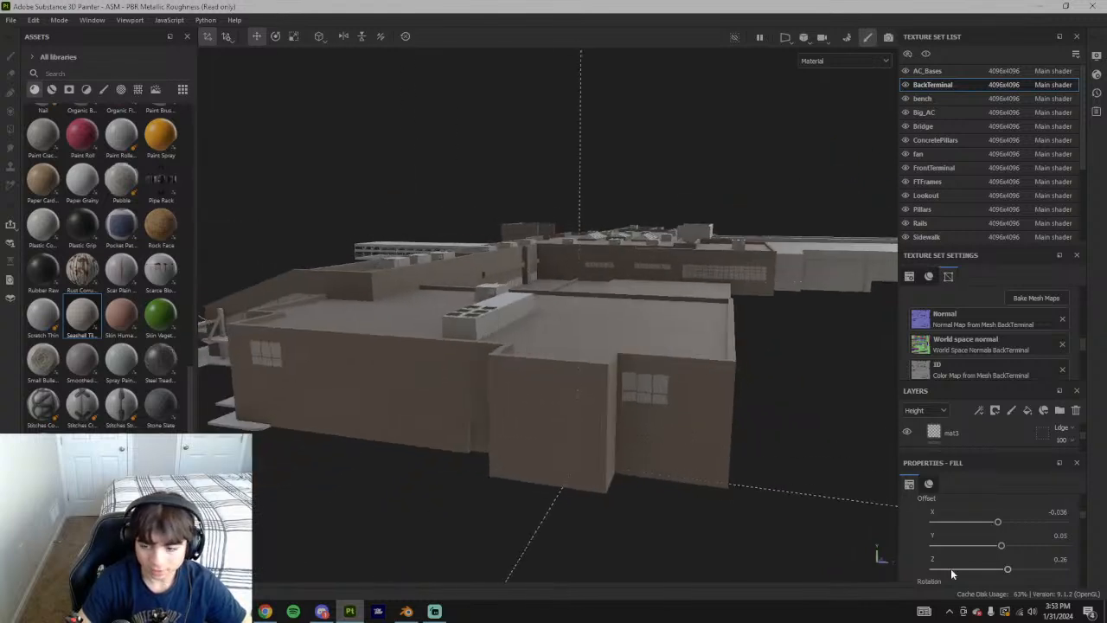
{"action": "left_click_drag", "start_coordinate": [1006, 567], "coordinate": [1003, 566]}
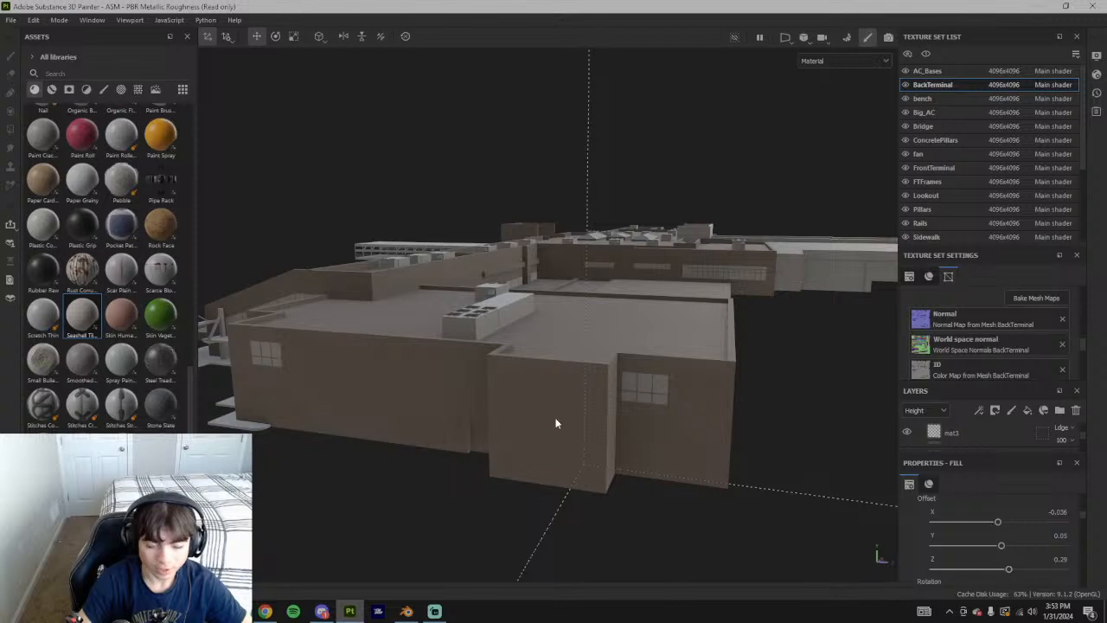
Return the Z projection offset to 0.025
{"action": "left_click", "coordinate": [1061, 560]}
{"action": "type", "text": "0.0"}
{"action": "key", "text": "BackSpace"}
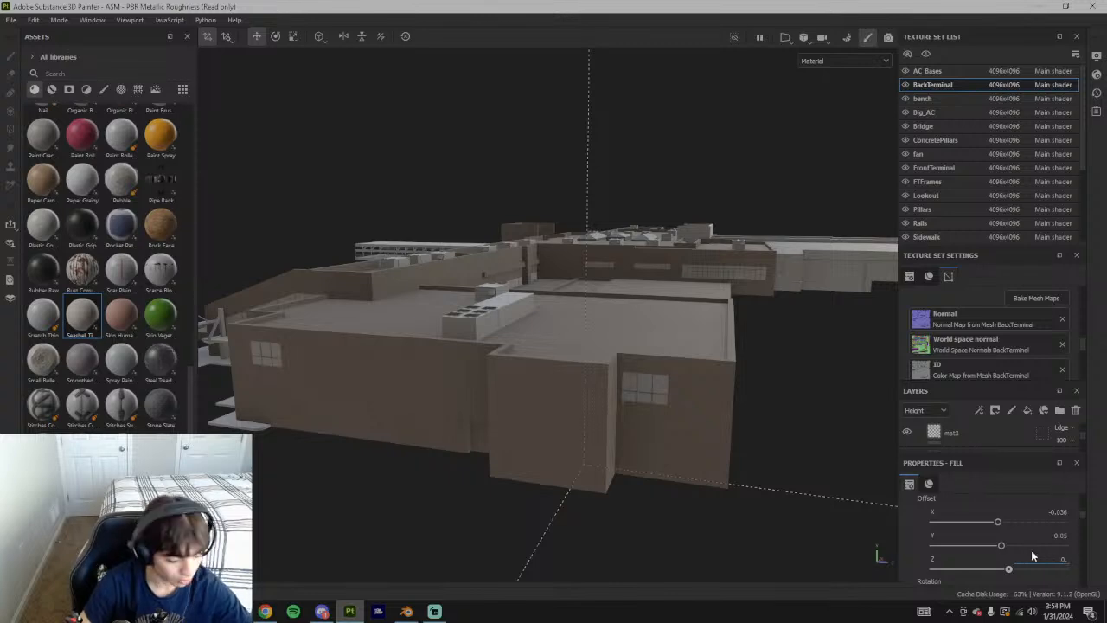
{"action": "type", "text": "25"}
{"action": "key", "text": "Return"}
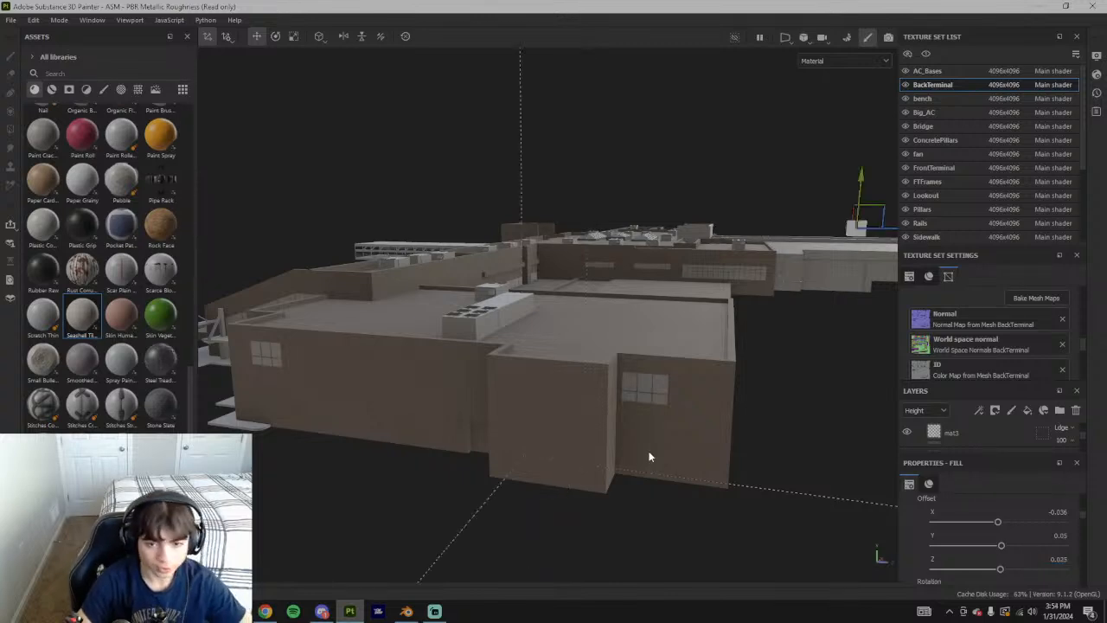
Compare the end and side wall seams with the real terminal in Chrome's Street View and Google Earth, ending back in Substance 3D Painter
{"action": "left_click_drag", "start_coordinate": [752, 427], "coordinate": [782, 464], "text": "alt"}
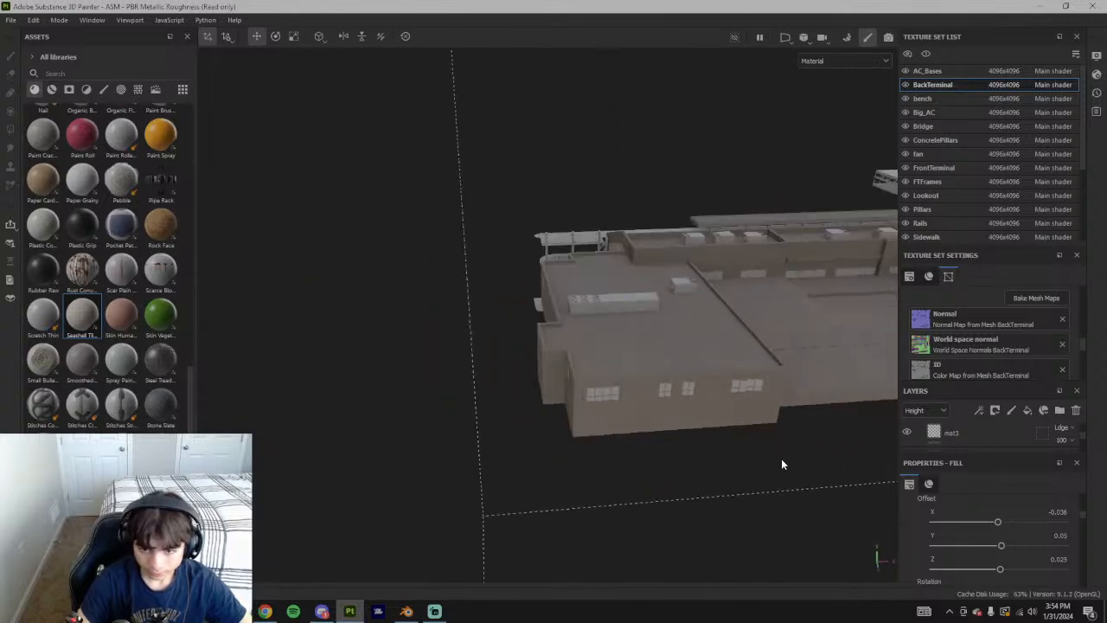
{"action": "left_click_drag", "start_coordinate": [705, 430], "coordinate": [733, 370], "text": "alt"}
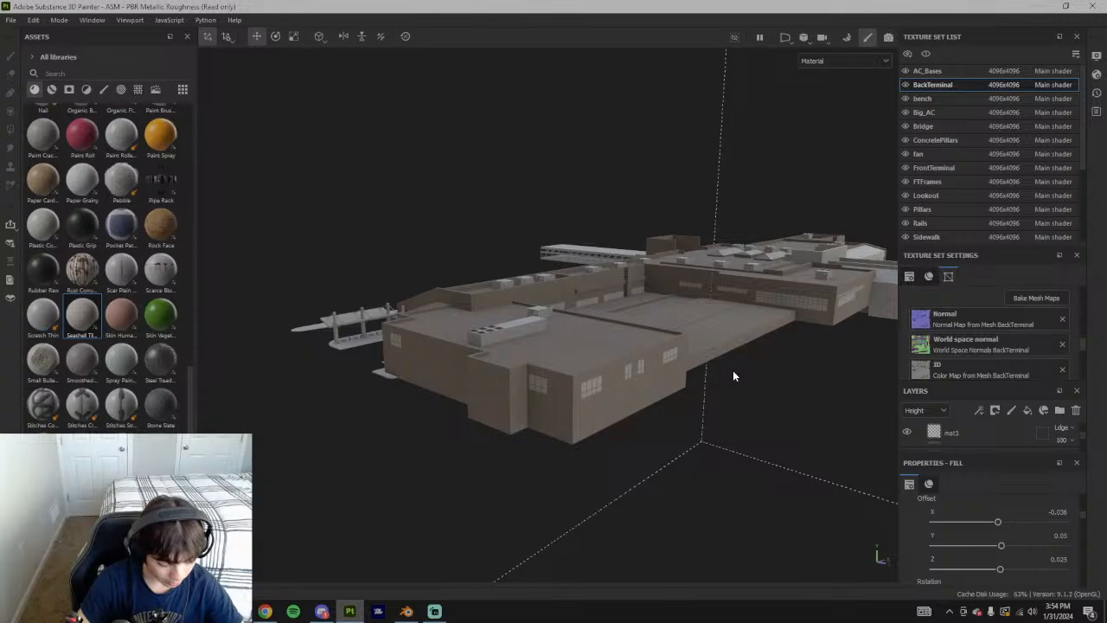
{"action": "scroll", "coordinate": [707, 413], "scroll_direction": "up", "scroll_amount": 3}
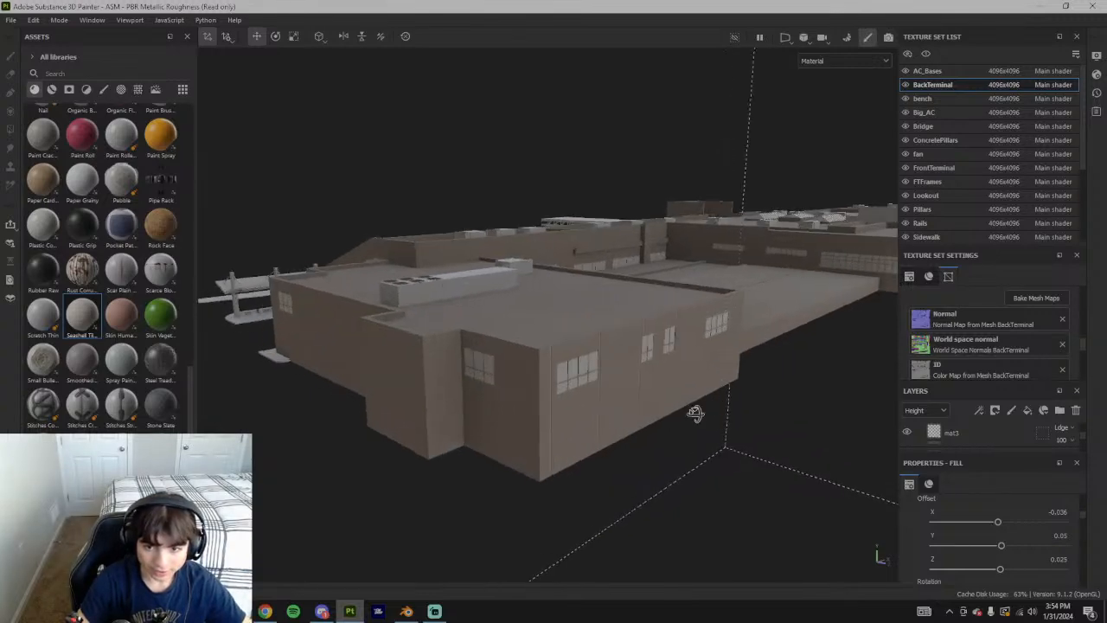
{"action": "left_click_drag", "start_coordinate": [706, 414], "coordinate": [580, 424], "text": "alt"}
{"action": "left_click", "coordinate": [265, 612]}
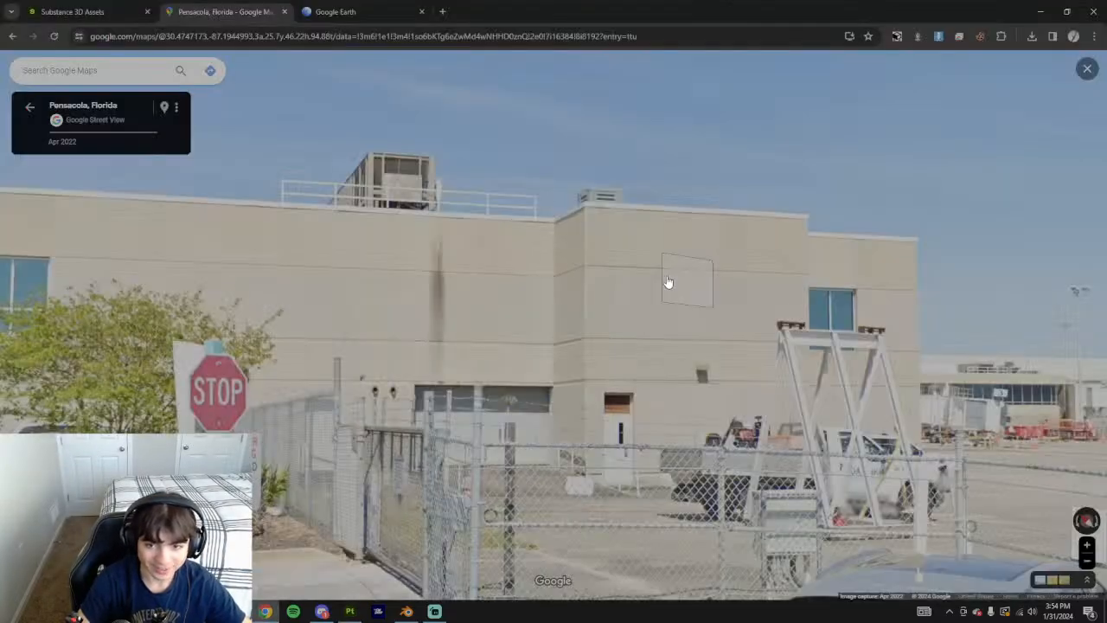
{"action": "left_click", "coordinate": [329, 17]}
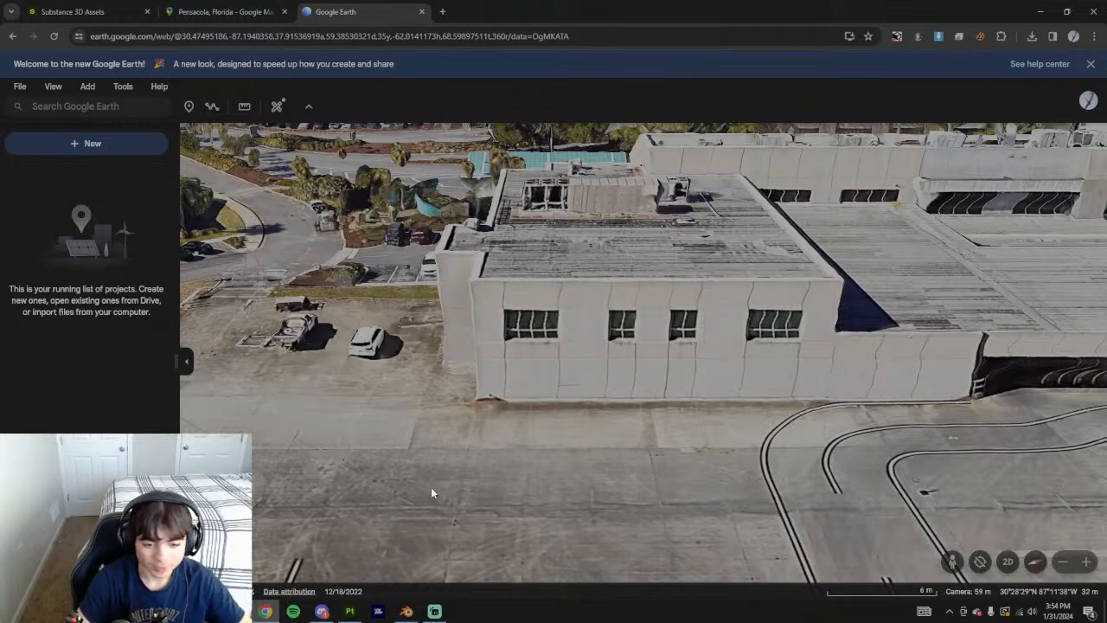
{"action": "left_click", "coordinate": [349, 612]}
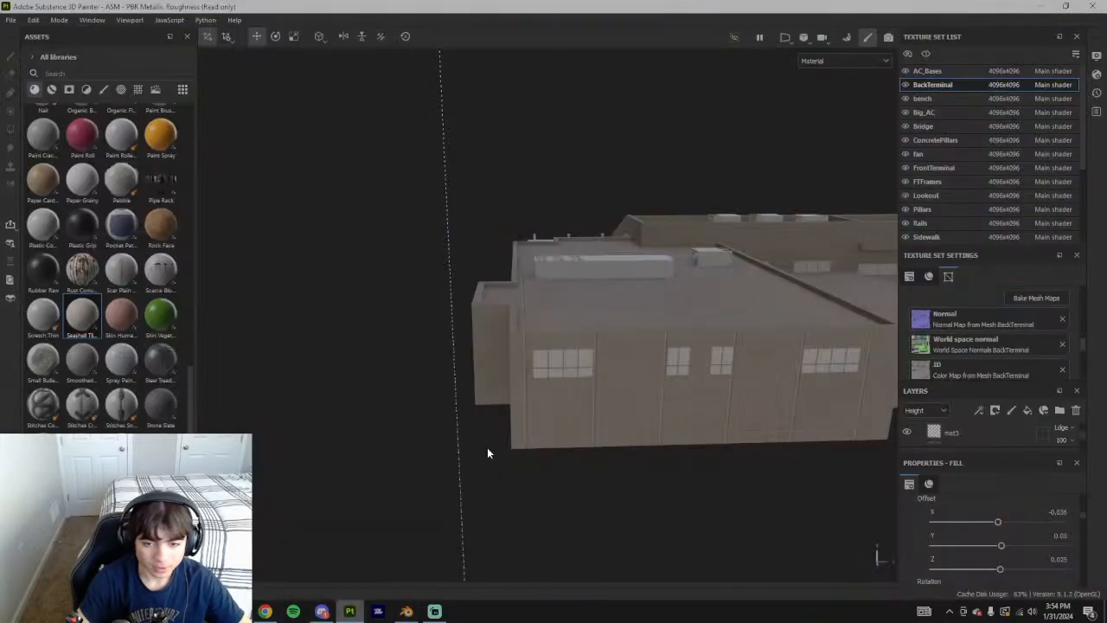
Compare the BackTerminal walls, panel seams and windows in Substance Painter with the real terminal building in Google Earth
{"action": "left_click_drag", "start_coordinate": [719, 400], "coordinate": [610, 406], "text": "alt"}
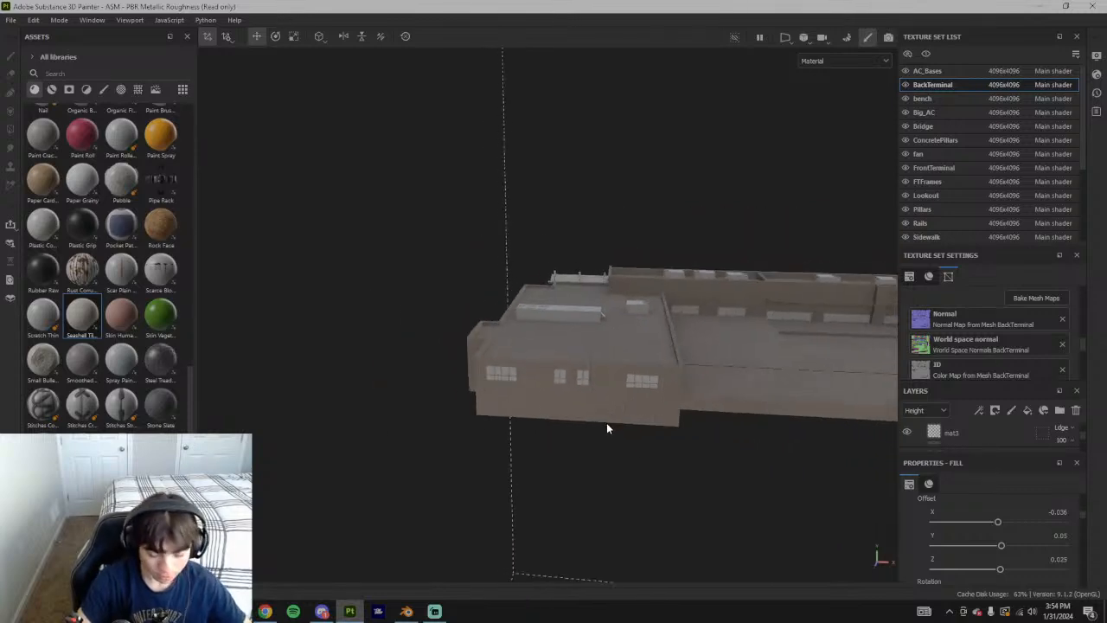
{"action": "left_click_drag", "start_coordinate": [556, 410], "coordinate": [649, 400], "text": "alt"}
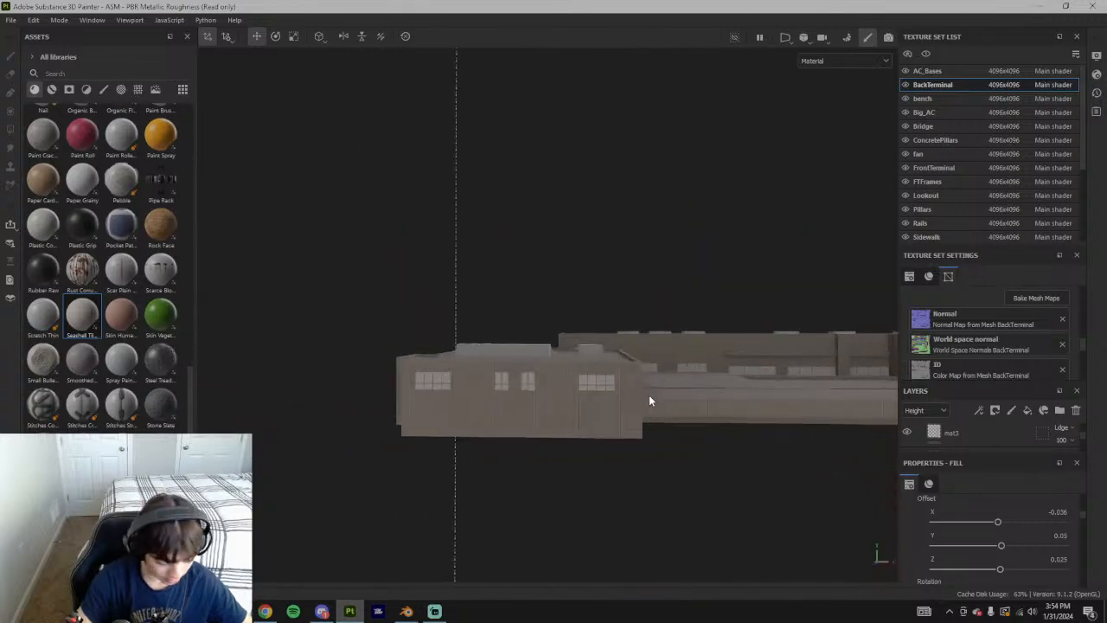
{"action": "left_click_drag", "start_coordinate": [556, 425], "coordinate": [591, 423], "text": "alt"}
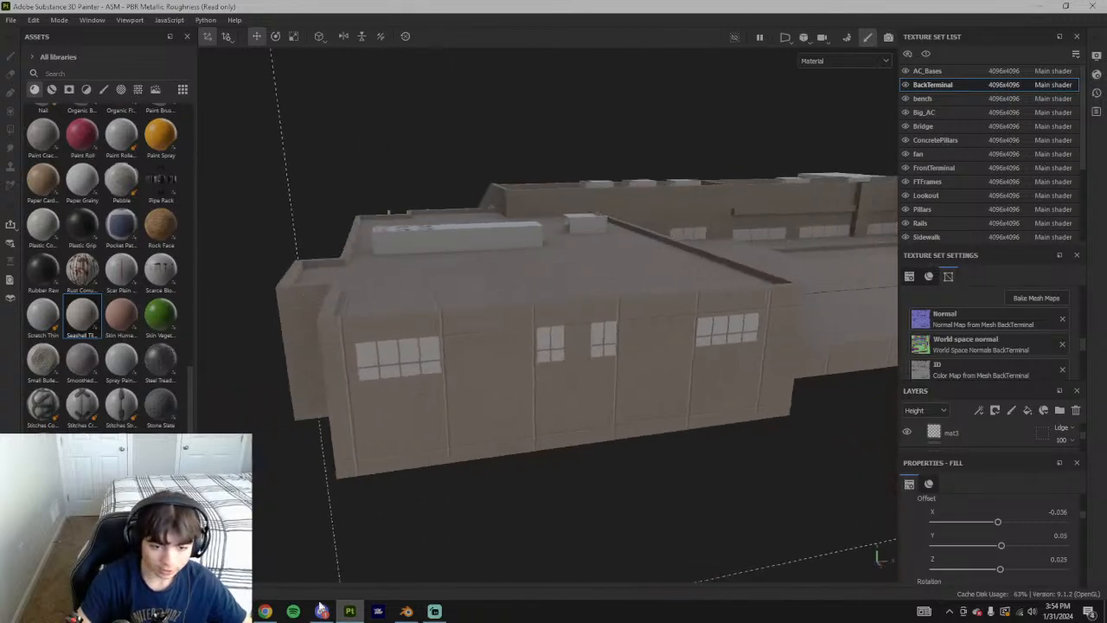
{"action": "left_click", "coordinate": [269, 613]}
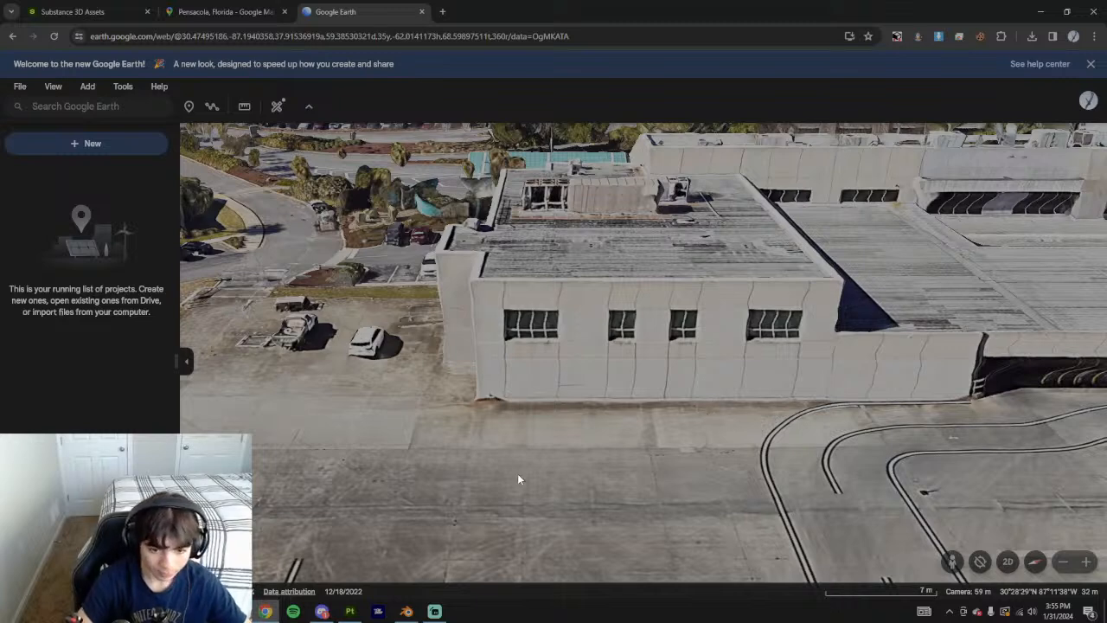
{"action": "left_click_drag", "start_coordinate": [547, 296], "coordinate": [669, 389], "text": "shift"}
{"action": "left_click", "coordinate": [406, 610]}
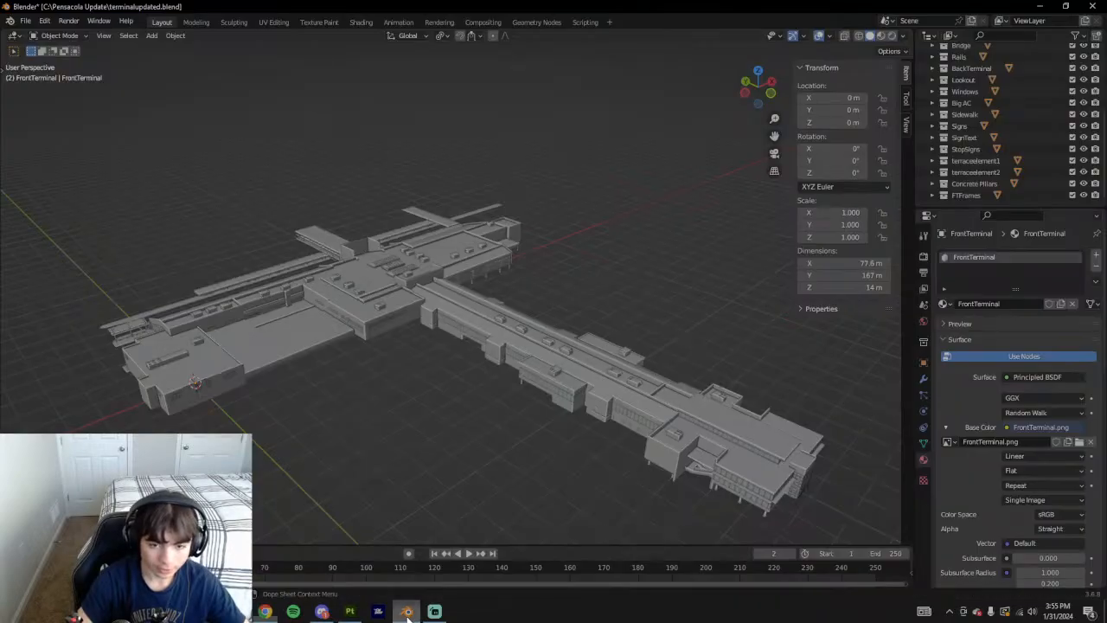
{"action": "left_click", "coordinate": [348, 611]}
{"action": "mouse_move", "coordinate": [499, 444]}
{"action": "left_mouse_down", "text": "alt"}
{"action": "mouse_move", "coordinate": [536, 476]}
{"action": "mouse_move", "coordinate": [620, 440]}
{"action": "mouse_move", "coordinate": [577, 418]}
{"action": "left_mouse_up", "text": "alt"}
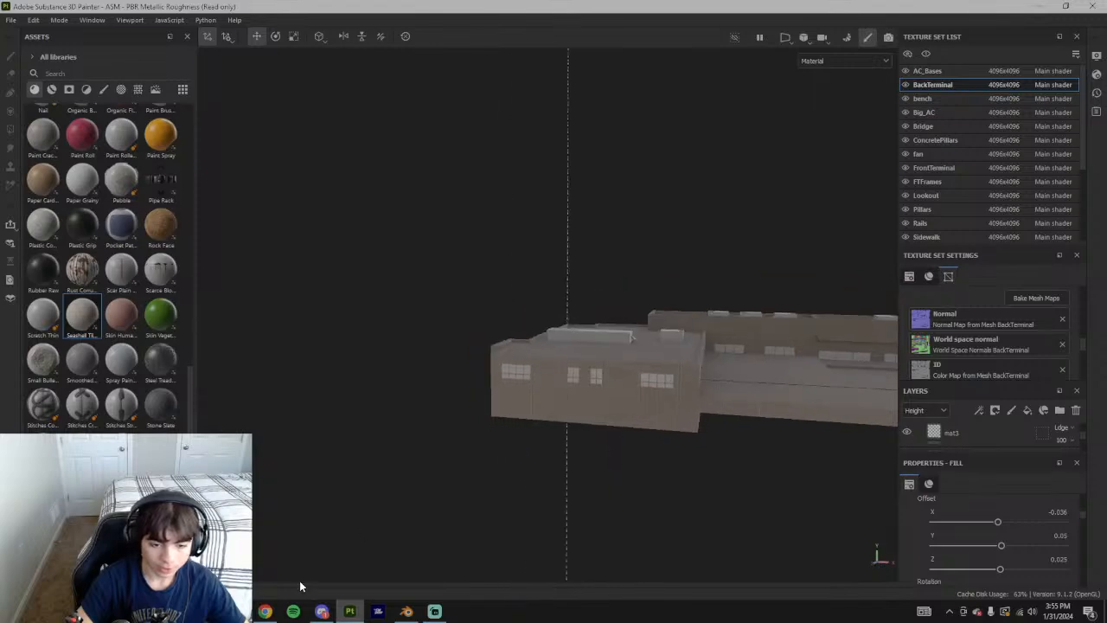
Open the FSDesigns Pensacola (KPNS) product page on the iniBuilds store in a new browser tab
{"action": "left_click", "coordinate": [264, 611]}
{"action": "left_click", "coordinate": [438, 11]}
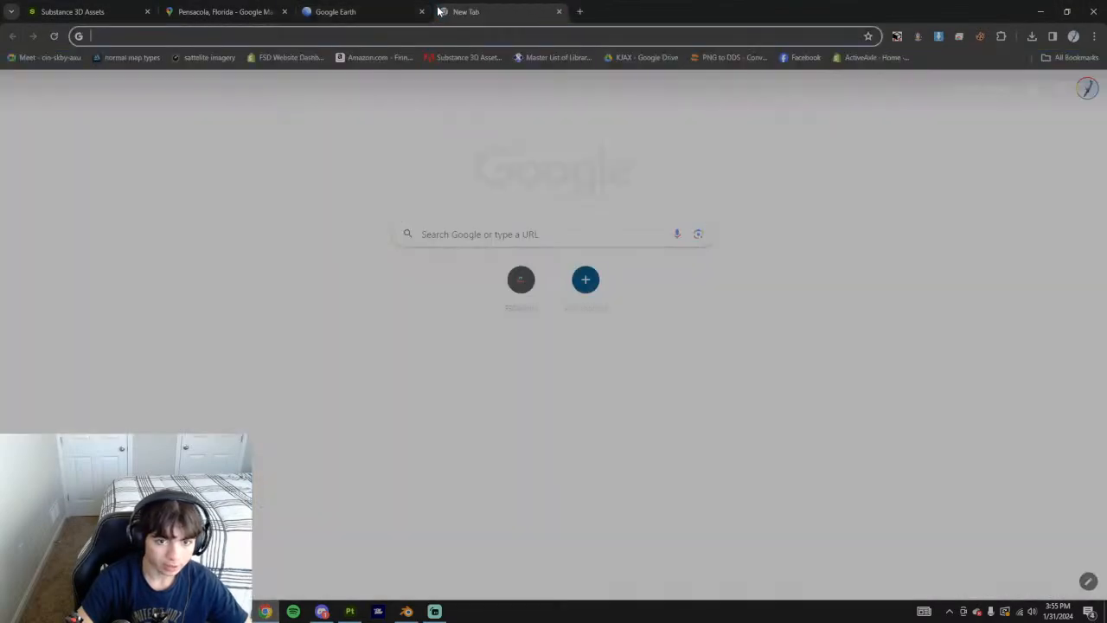
{"action": "type", "text": "st"}
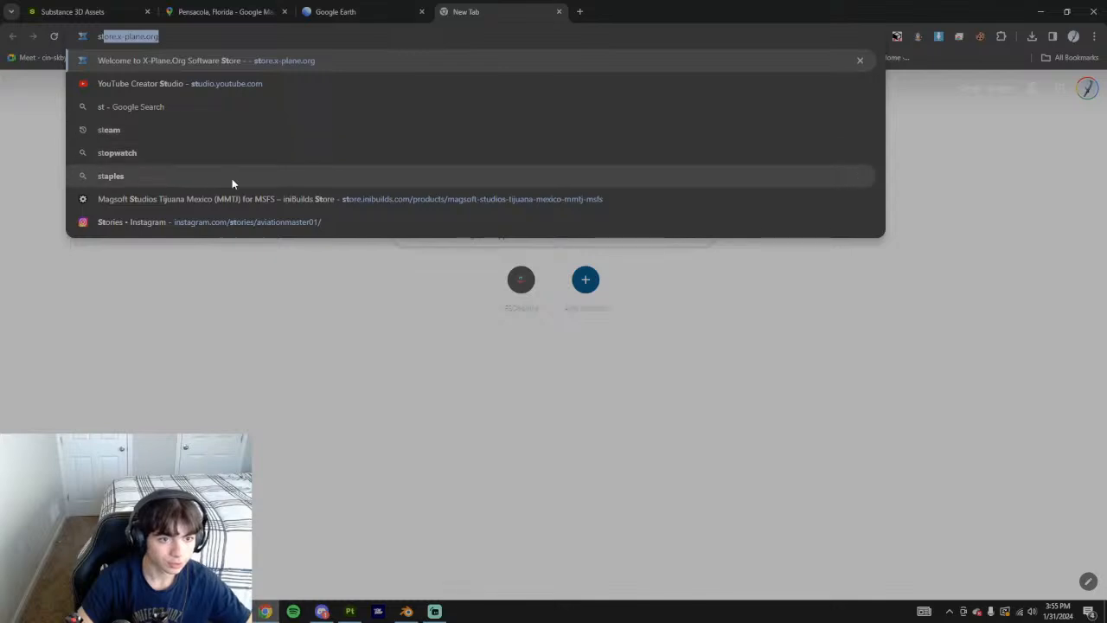
{"action": "type", "text": "o"}
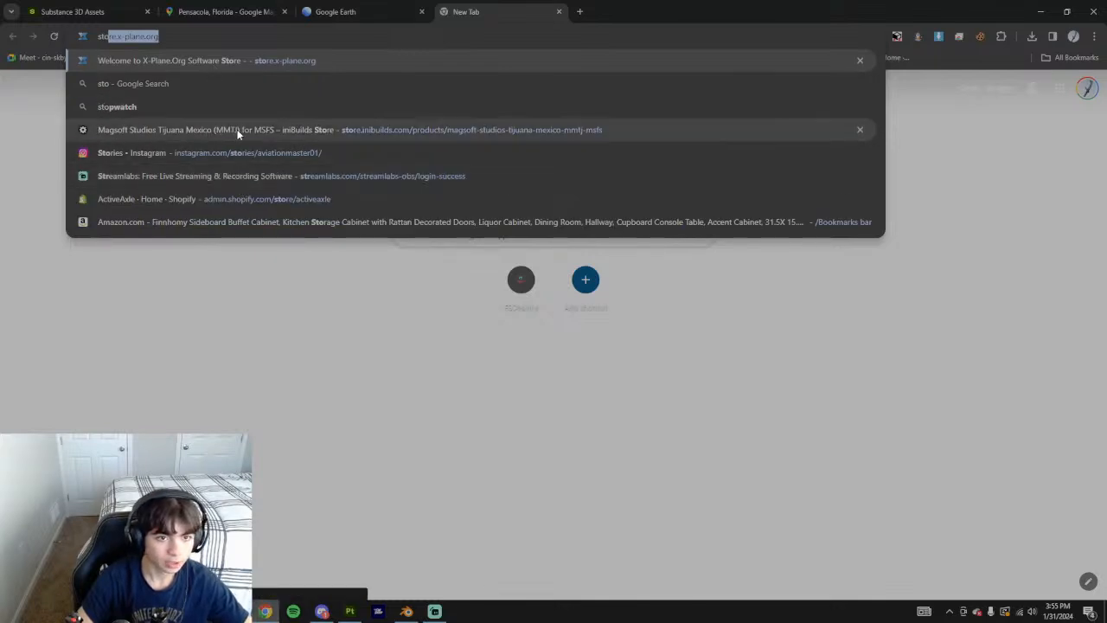
{"action": "left_click", "coordinate": [234, 130]}
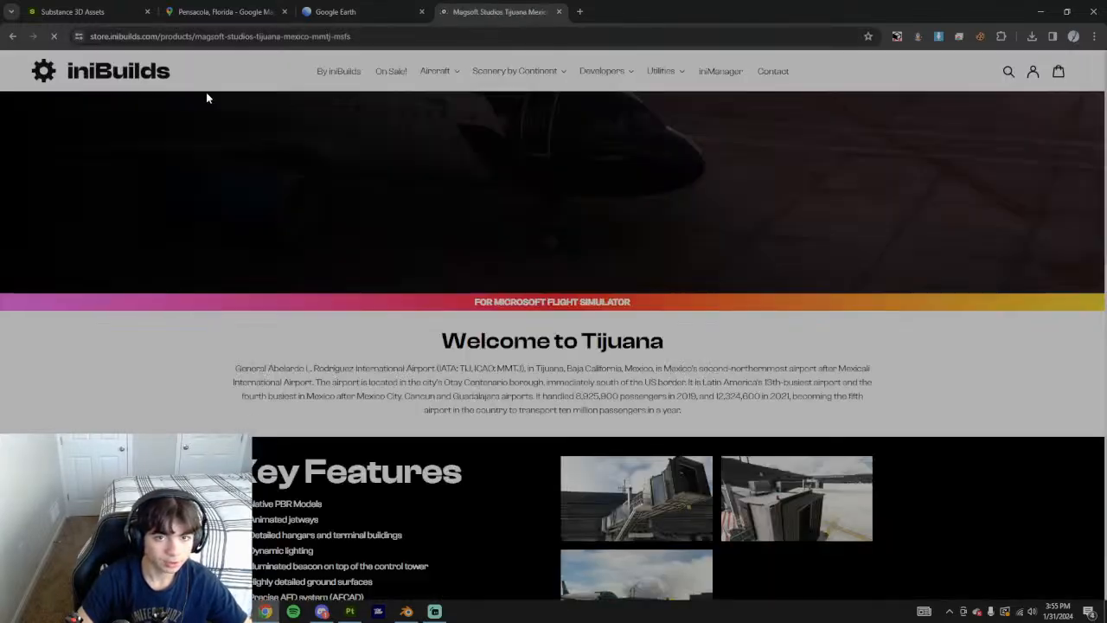
{"action": "left_click", "coordinate": [147, 80]}
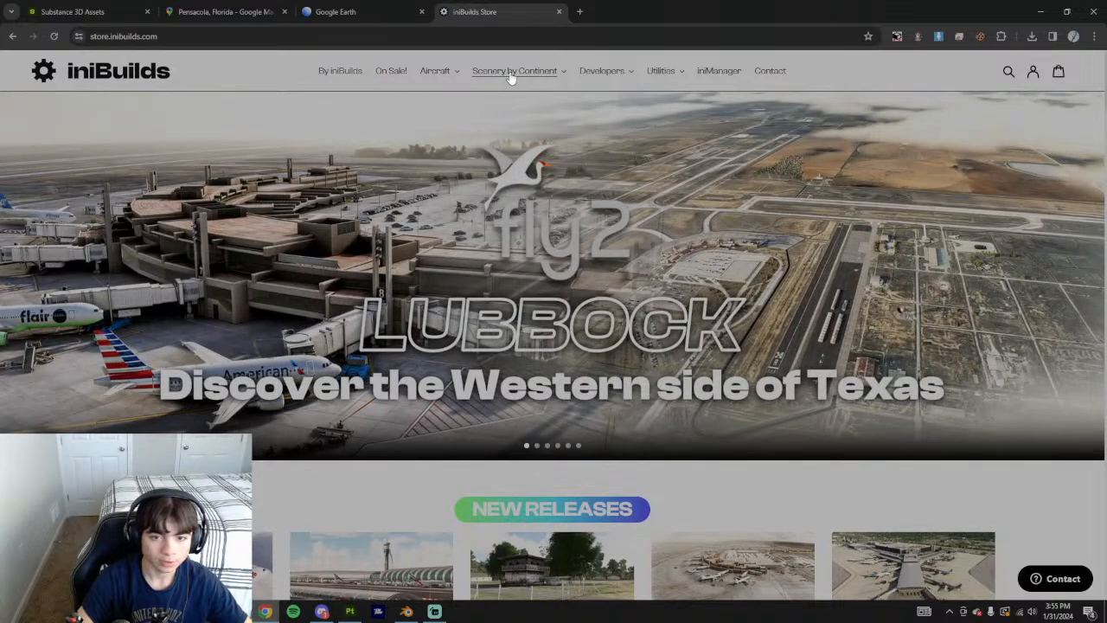
{"action": "left_click", "coordinate": [601, 71]}
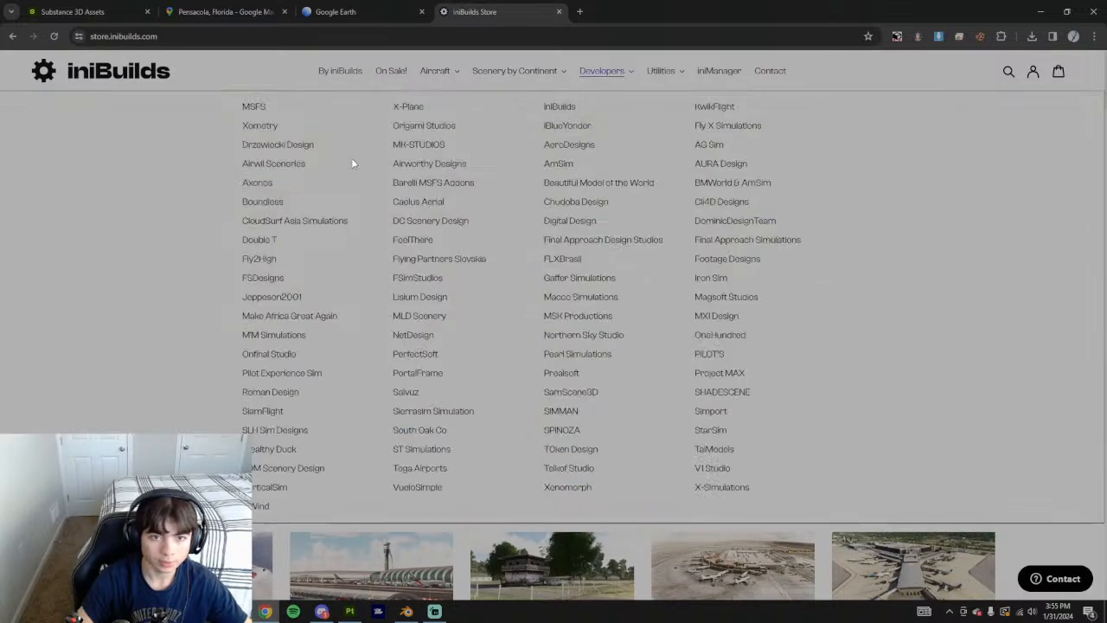
{"action": "left_click", "coordinate": [257, 278]}
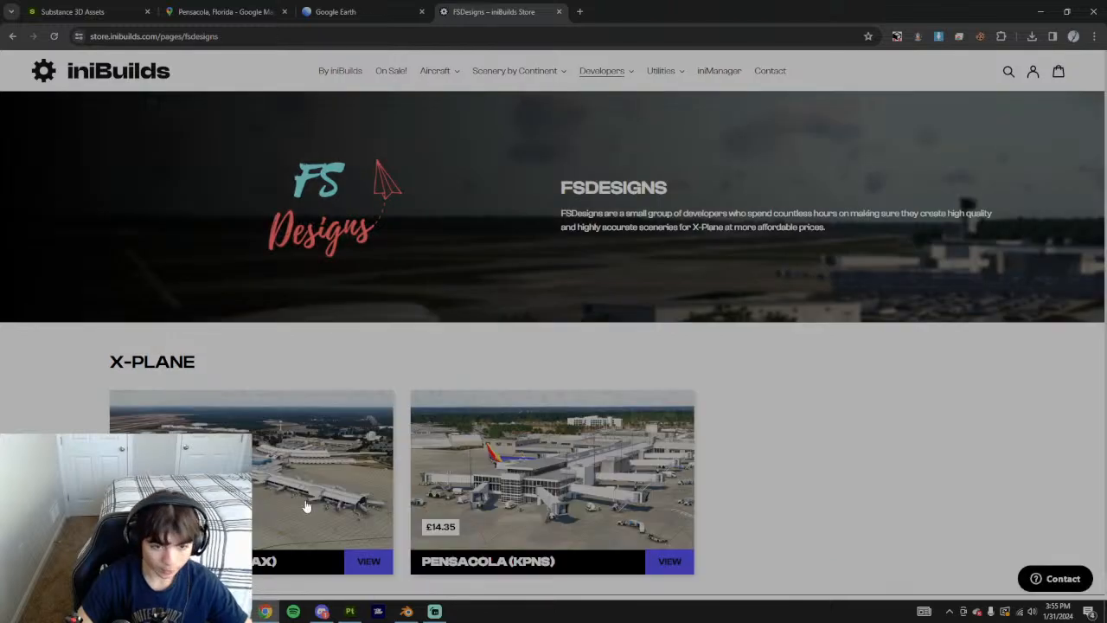
{"action": "left_click", "coordinate": [628, 476]}
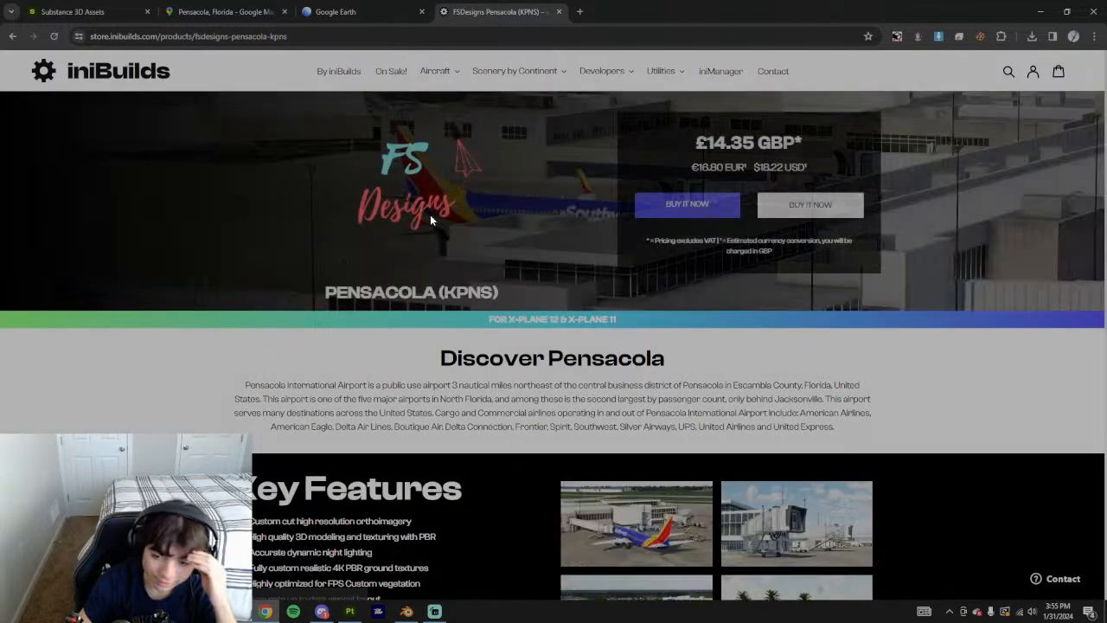
Browse the Pensacola product page and enlarge the terminal overview and small-aircraft apron images in the Product Gallery
{"action": "scroll", "coordinate": [631, 497], "scroll_direction": "down", "scroll_amount": 2}
{"action": "scroll", "coordinate": [658, 476], "scroll_direction": "down", "scroll_amount": 2}
{"action": "scroll", "coordinate": [642, 489], "scroll_direction": "down", "scroll_amount": 2}
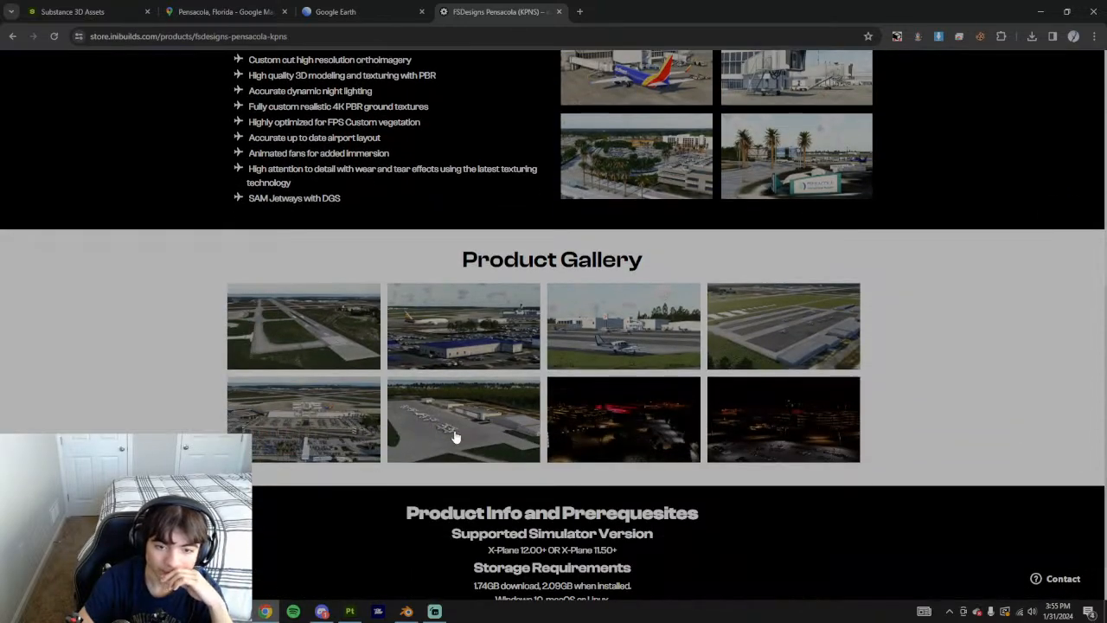
{"action": "scroll", "coordinate": [460, 229], "scroll_direction": "up", "scroll_amount": 6}
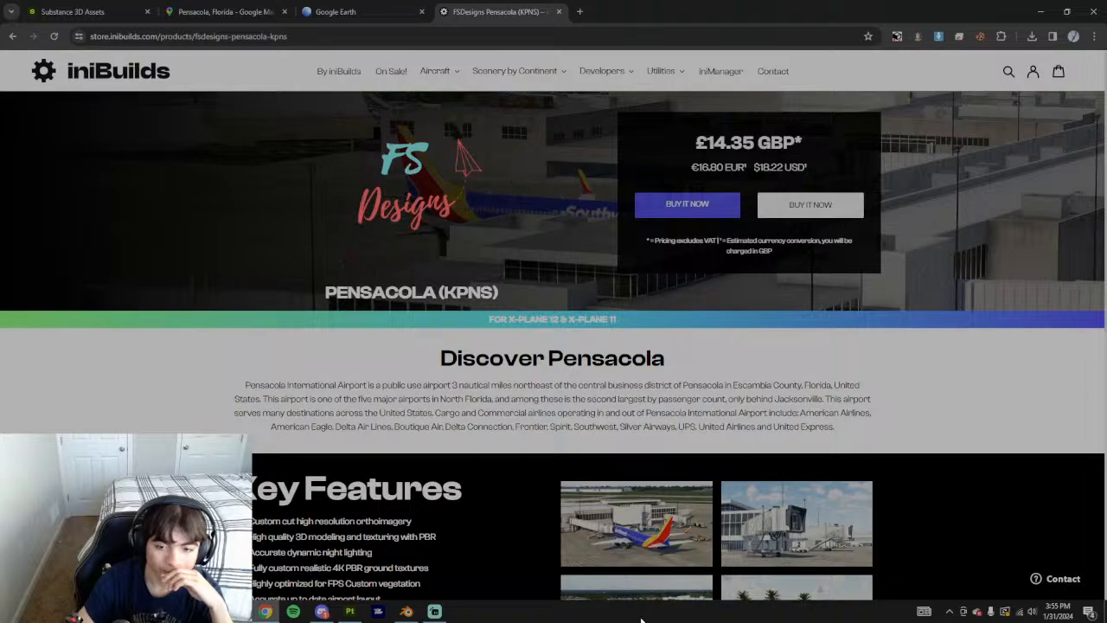
{"action": "scroll", "coordinate": [655, 531], "scroll_direction": "down", "scroll_amount": 7}
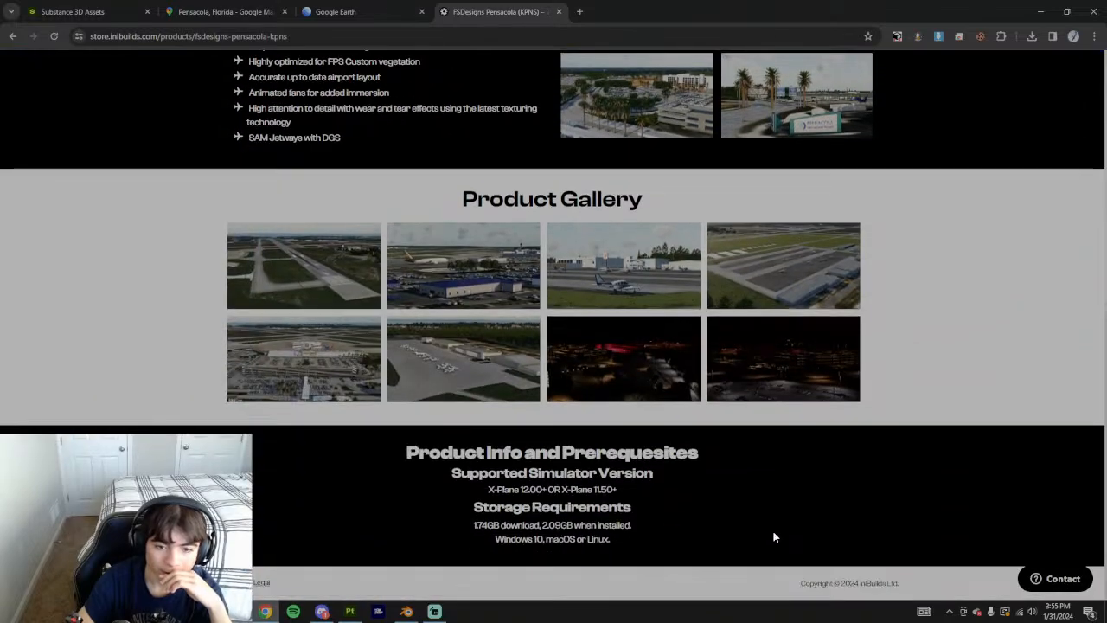
{"action": "scroll", "coordinate": [692, 495], "scroll_direction": "up", "scroll_amount": 2}
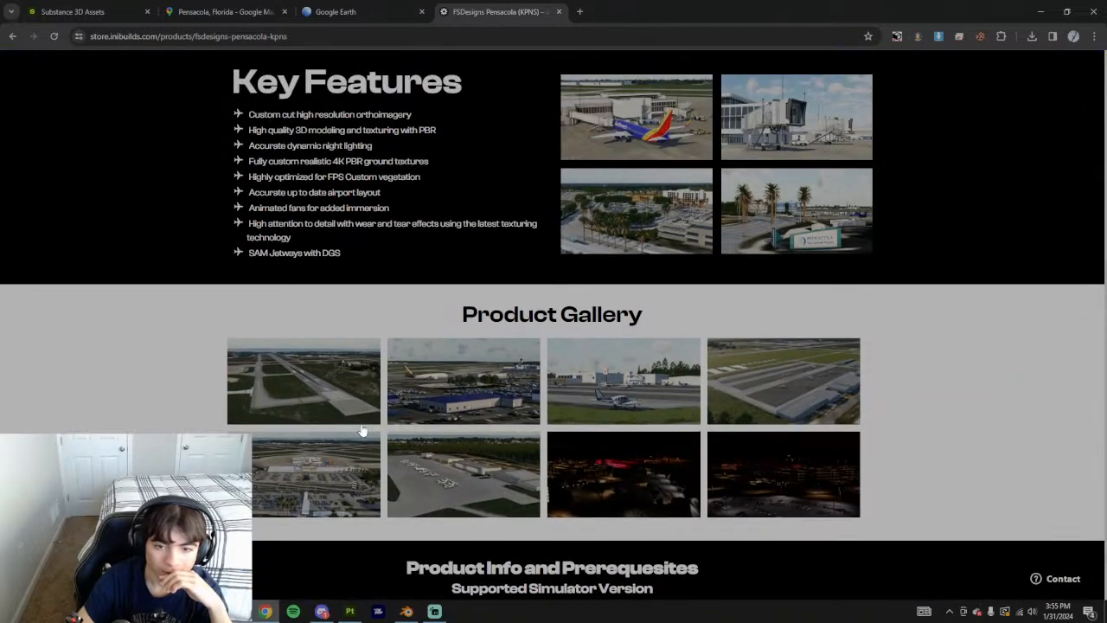
{"action": "left_click", "coordinate": [322, 512]}
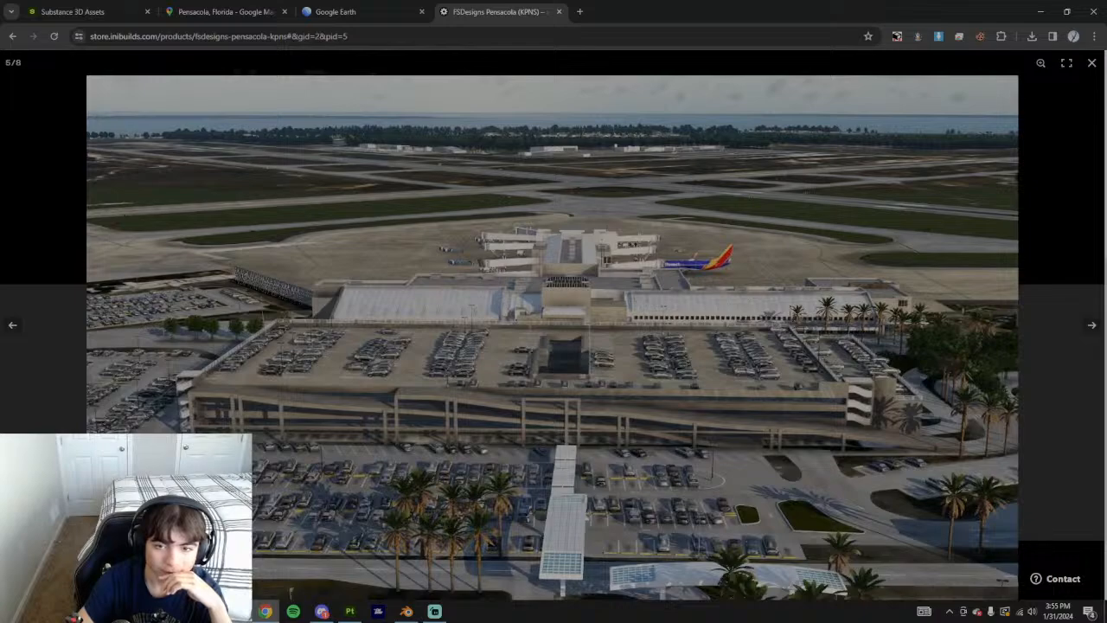
{"action": "left_click", "coordinate": [351, 501]}
{"action": "left_click", "coordinate": [740, 313]}
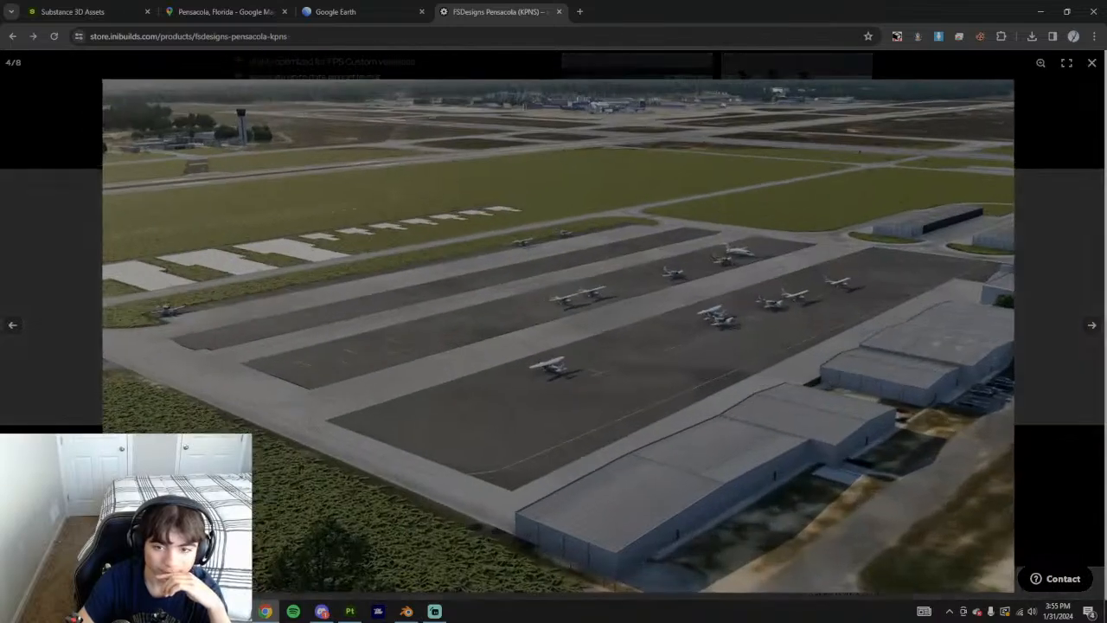
{"action": "left_click", "coordinate": [417, 507]}
Examine the Key Features images, enlarging the terminal close-up with the Southwest aircraft to study its wall textures
{"action": "scroll", "coordinate": [417, 507], "scroll_direction": "up", "scroll_amount": 4}
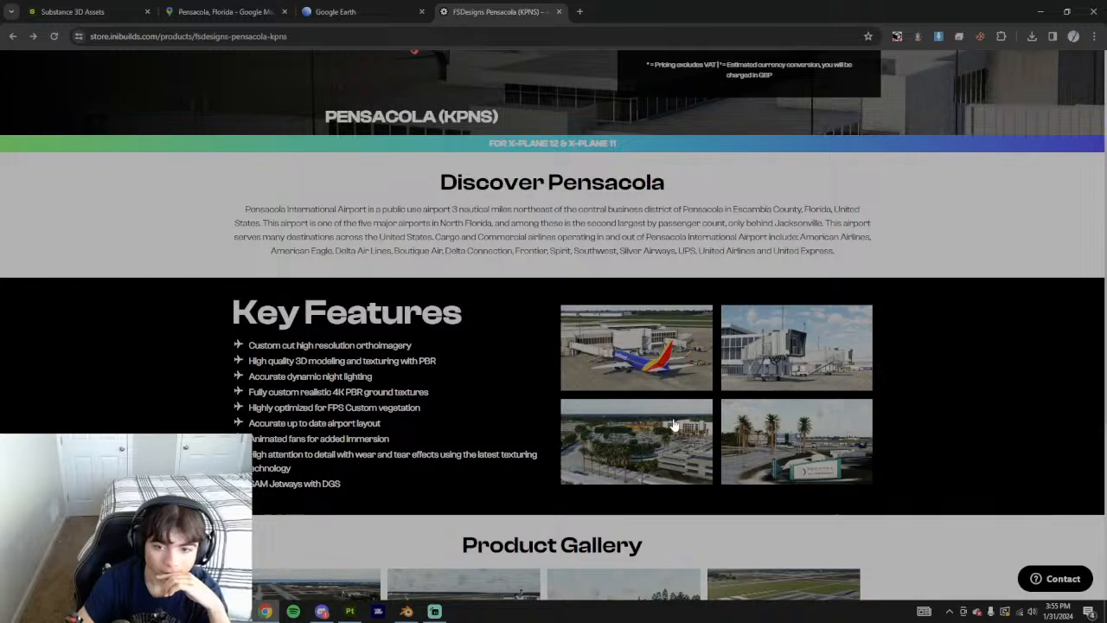
{"action": "left_click", "coordinate": [671, 422]}
{"action": "left_click", "coordinate": [4, 419]}
{"action": "left_click", "coordinate": [626, 342]}
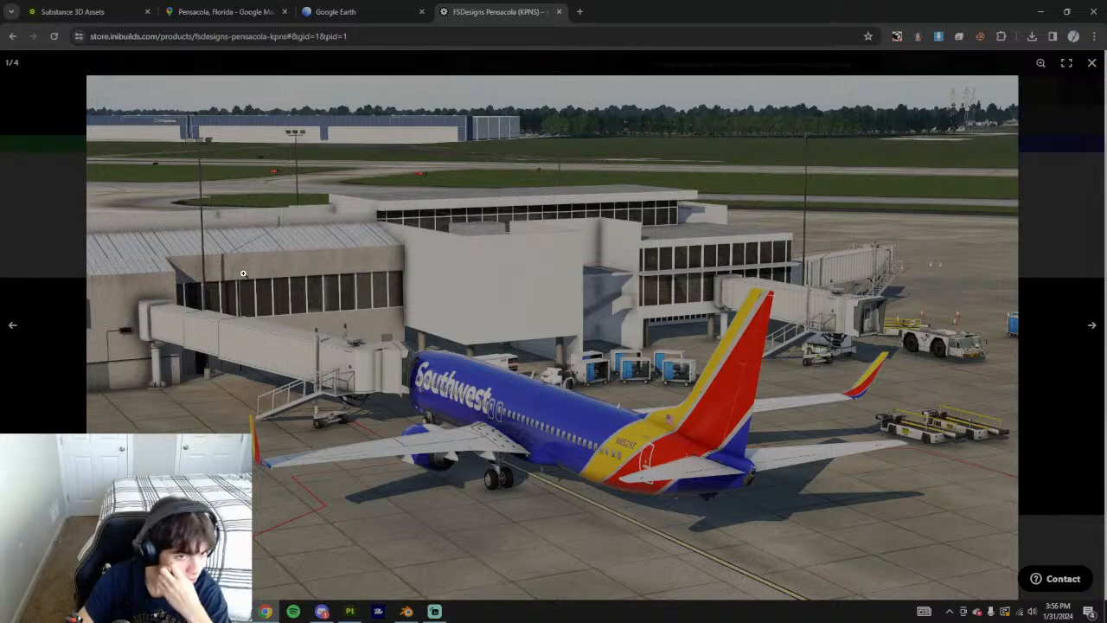
{"action": "left_click", "coordinate": [3, 421]}
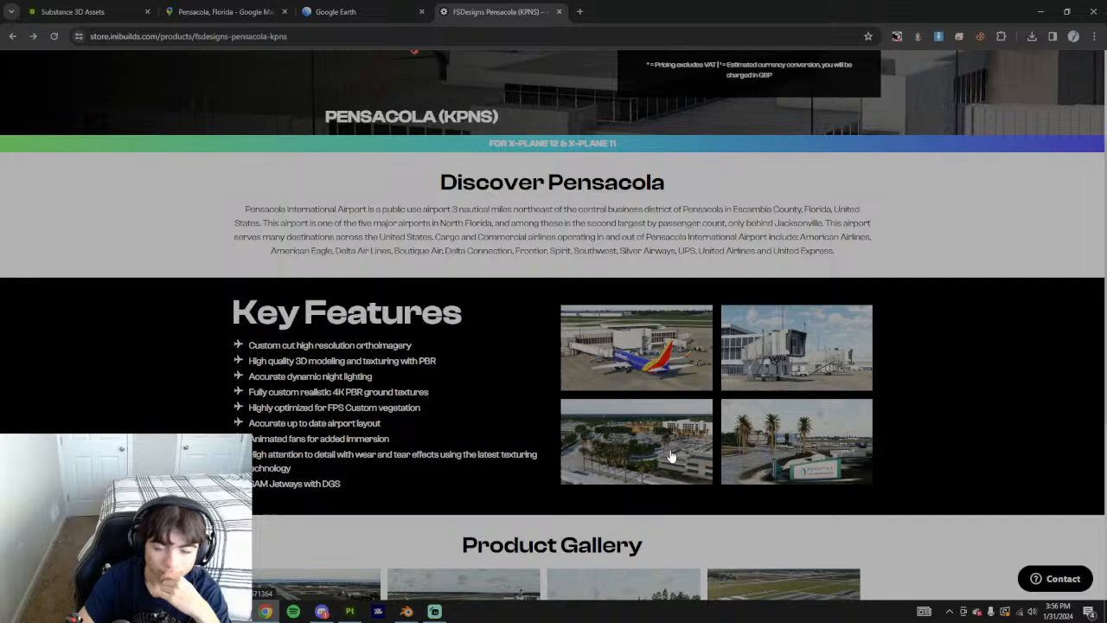
{"action": "scroll", "coordinate": [673, 456], "scroll_direction": "up", "scroll_amount": 2}
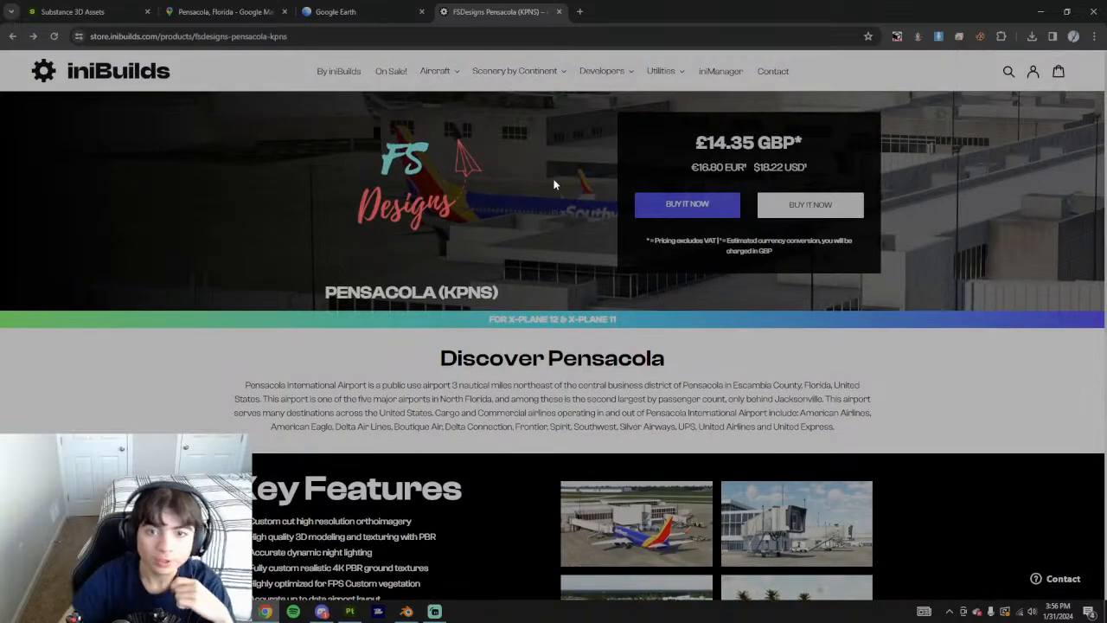
{"action": "double_click", "coordinate": [527, 162]}
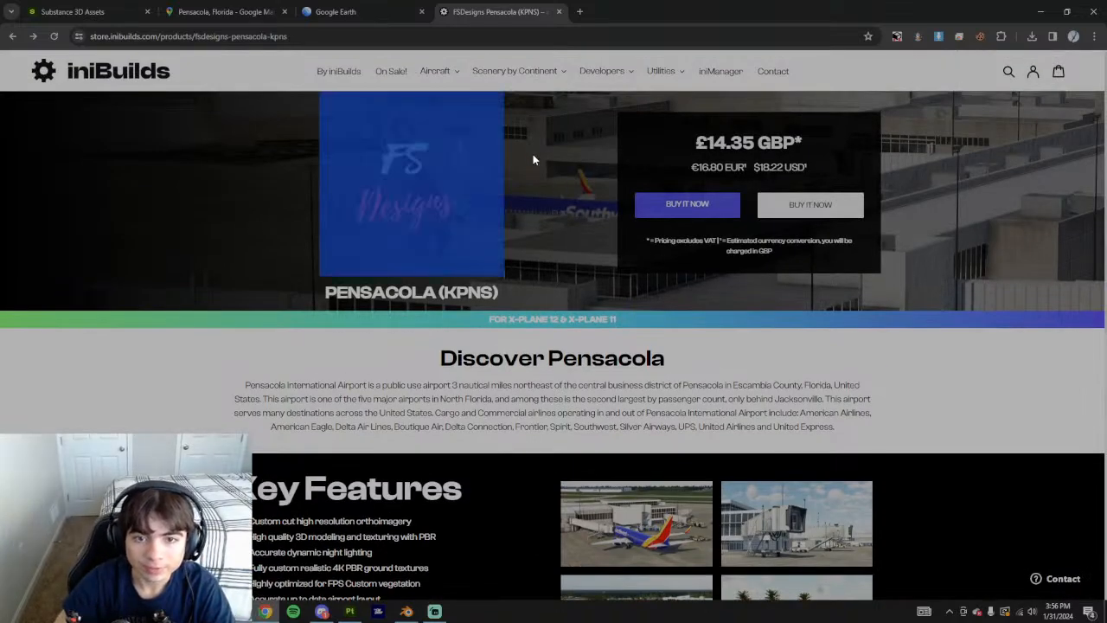
{"action": "left_click", "coordinate": [548, 156]}
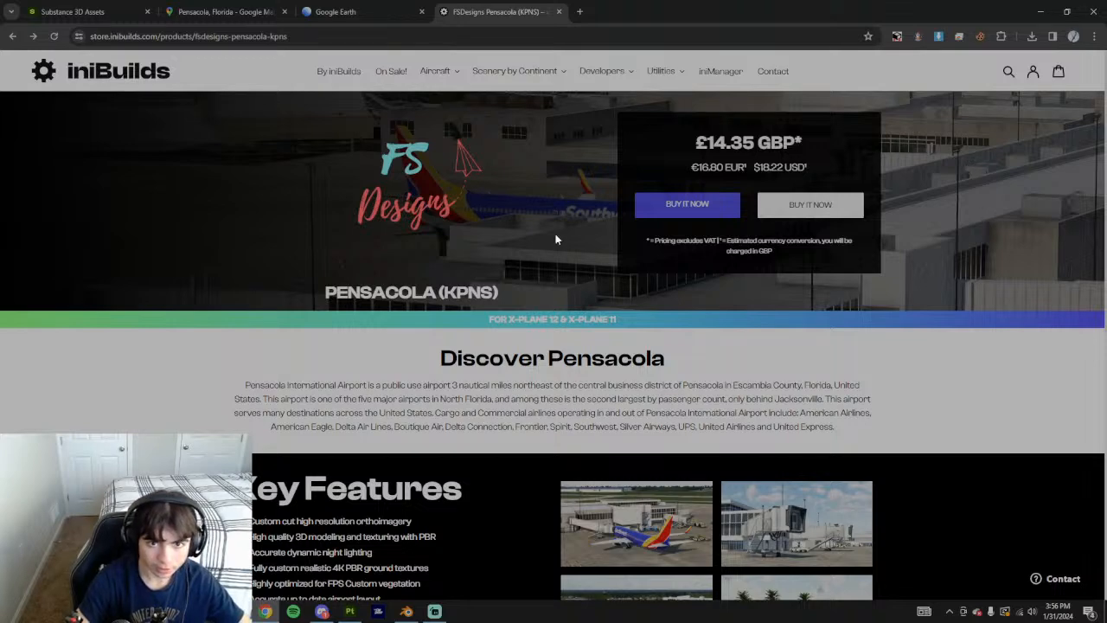
{"action": "left_click", "coordinate": [406, 610]}
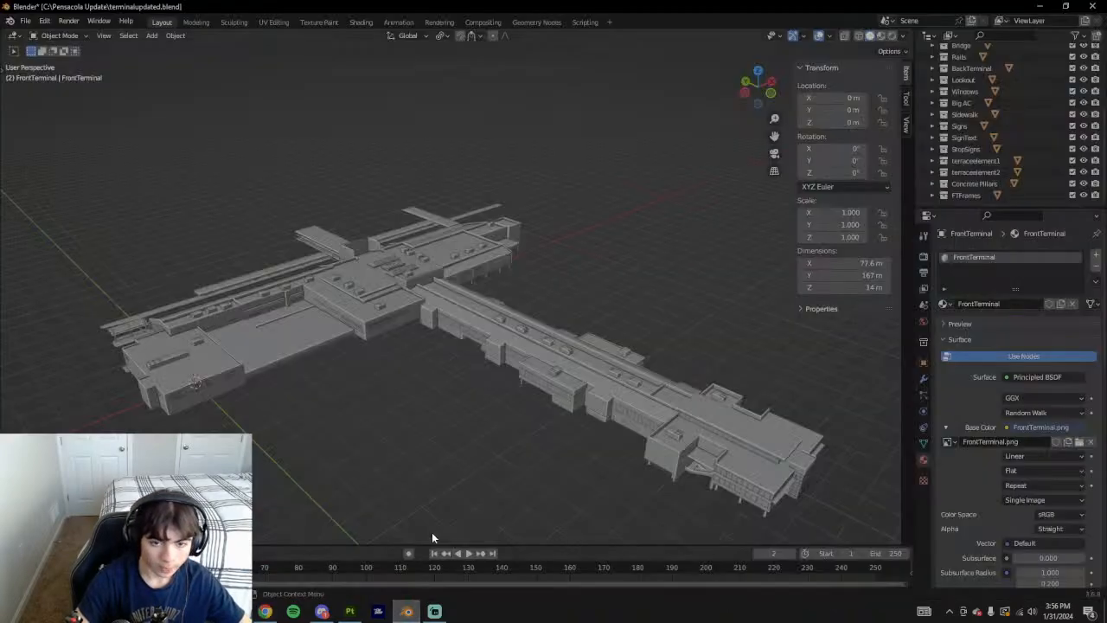
{"action": "left_click", "coordinate": [346, 608]}
{"action": "left_click_drag", "start_coordinate": [763, 469], "coordinate": [474, 506], "text": "alt"}
{"action": "scroll", "coordinate": [517, 412], "scroll_direction": "down", "scroll_amount": 8}
{"action": "key", "text": "alt+Tab"}
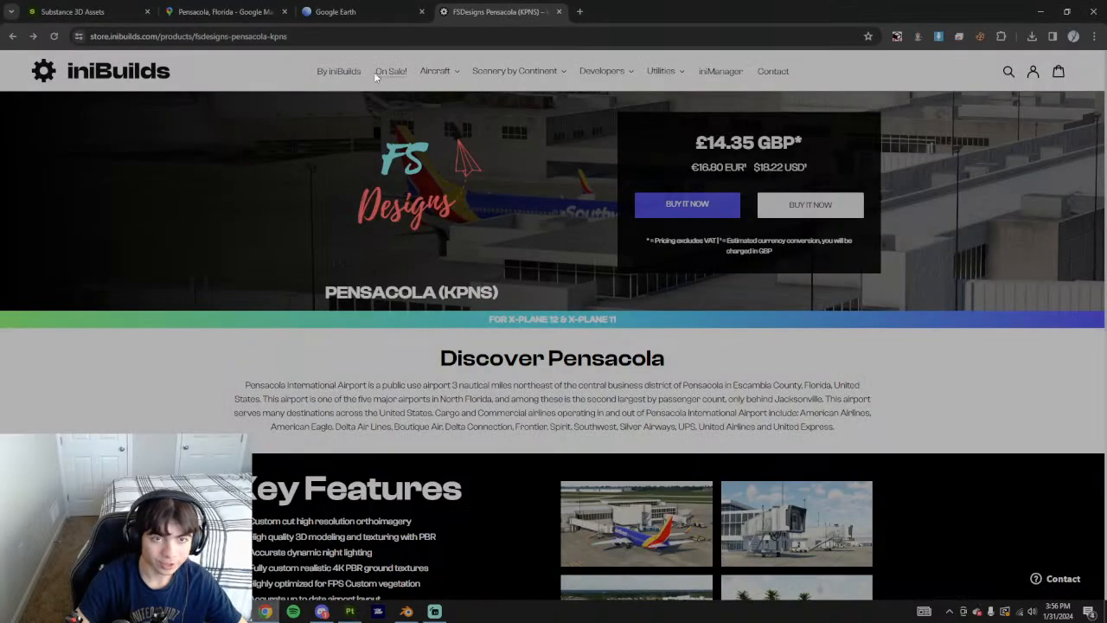
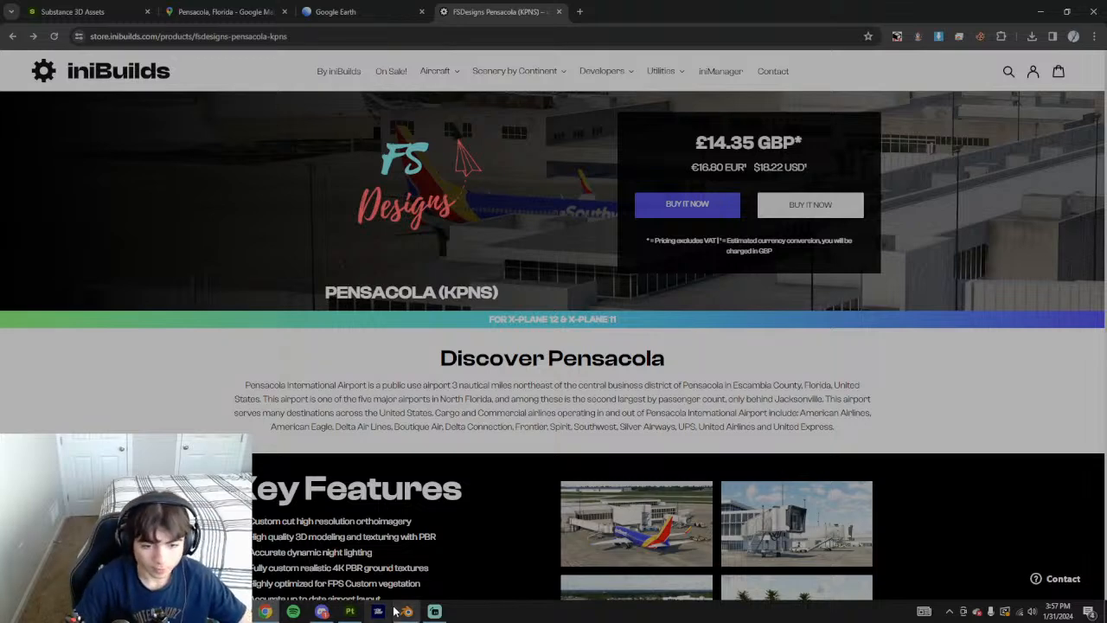
Compare the BackTerminal's end walls in Substance Painter with the real building's wall panels and stains in Google Maps Street View
{"action": "left_click", "coordinate": [349, 610]}
{"action": "left_click_drag", "start_coordinate": [431, 283], "coordinate": [672, 349], "text": "alt"}
{"action": "mouse_move", "coordinate": [476, 314]}
{"action": "left_mouse_down", "text": "alt"}
{"action": "mouse_move", "coordinate": [550, 286]}
{"action": "mouse_move", "coordinate": [361, 288]}
{"action": "mouse_move", "coordinate": [823, 297]}
{"action": "mouse_move", "coordinate": [514, 349]}
{"action": "left_mouse_up", "text": "alt"}
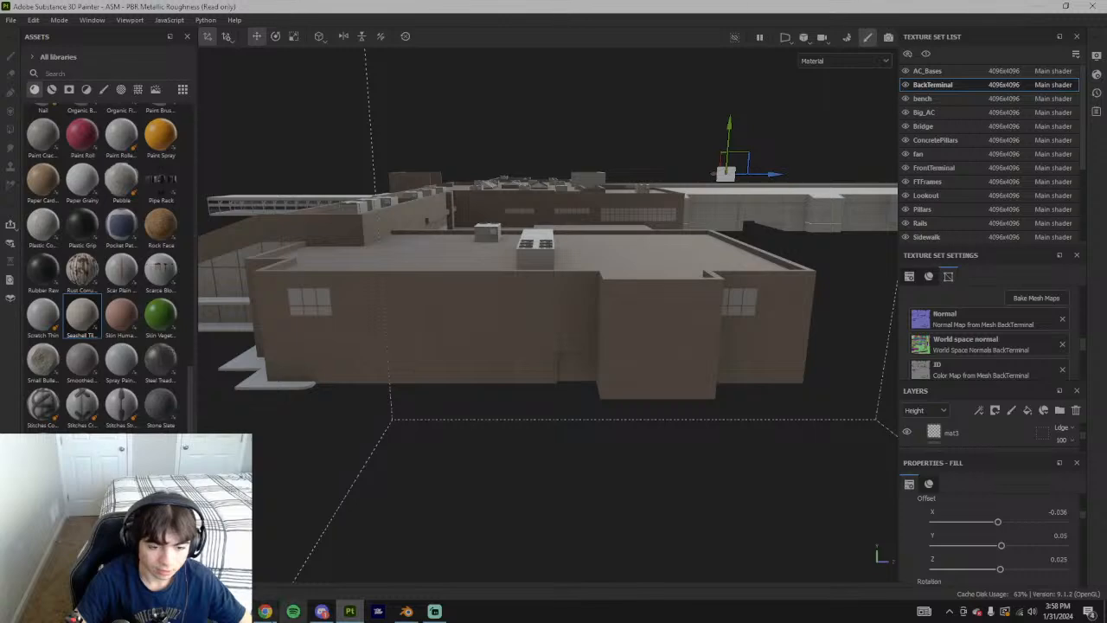
{"action": "key", "text": "alt+Tab"}
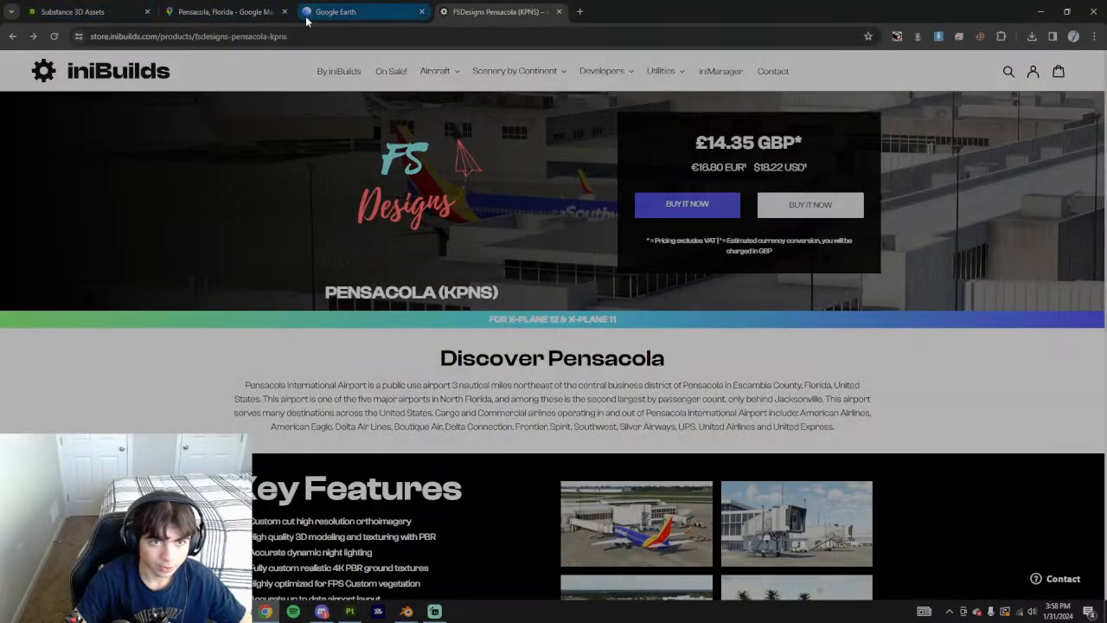
{"action": "left_click", "coordinate": [221, 11]}
{"action": "scroll", "coordinate": [509, 457], "scroll_direction": "down", "scroll_amount": 3}
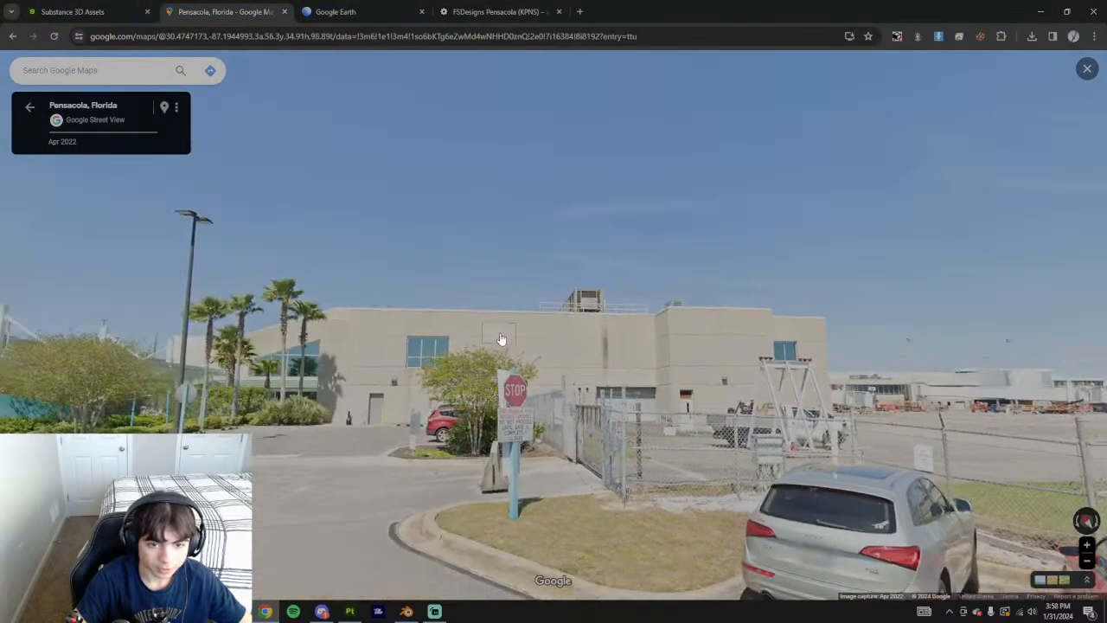
{"action": "scroll", "coordinate": [994, 382], "scroll_direction": "up", "scroll_amount": 3}
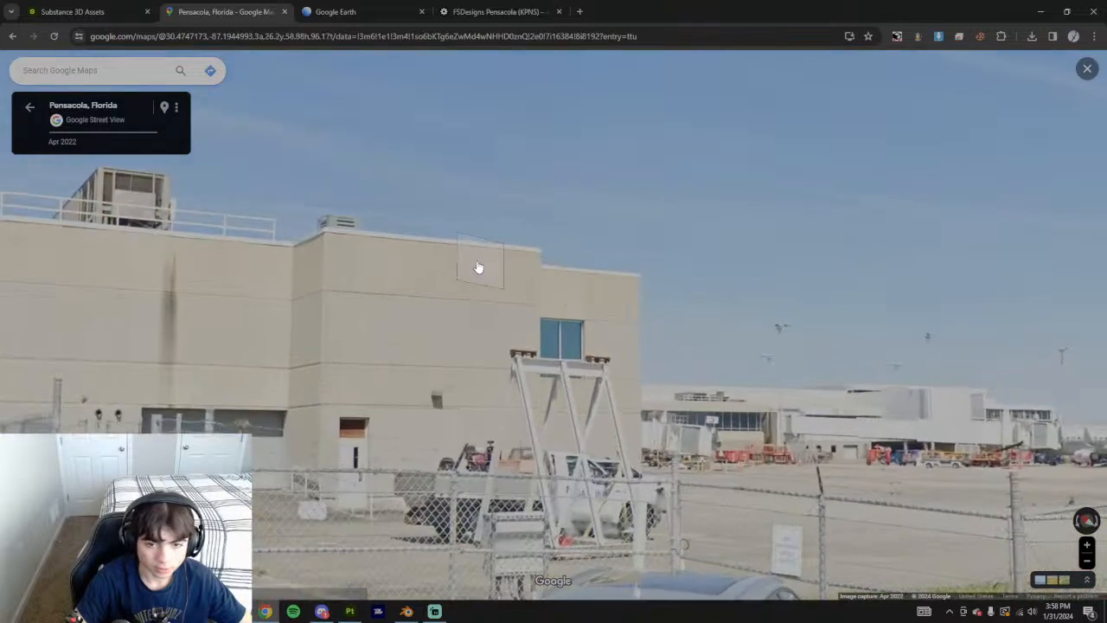
{"action": "left_click", "coordinate": [406, 612]}
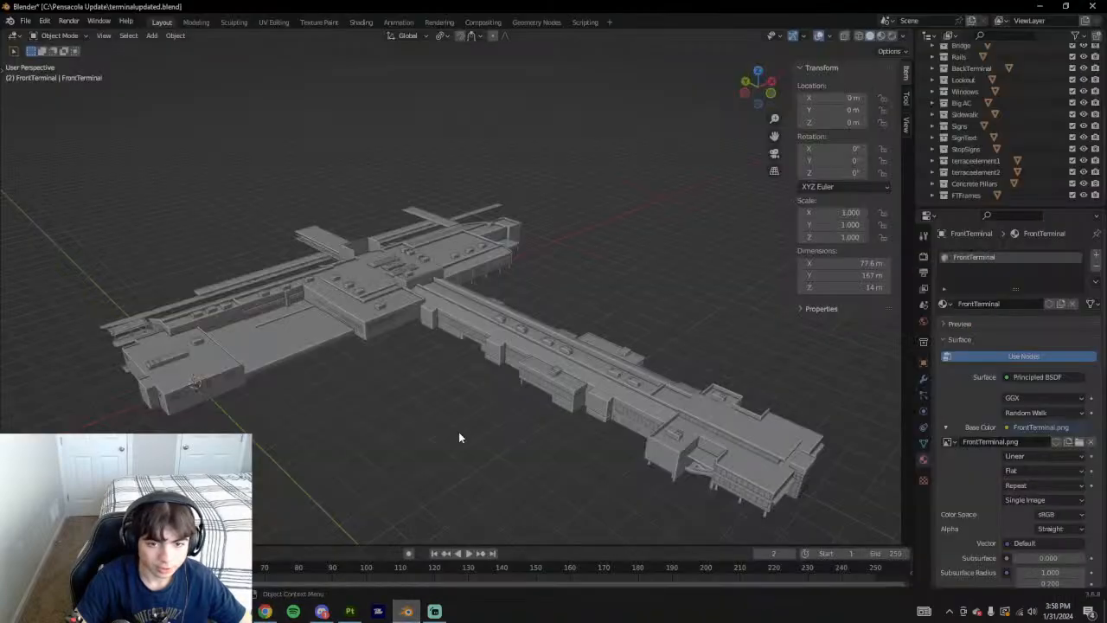
{"action": "left_click", "coordinate": [349, 611]}
{"action": "left_click_drag", "start_coordinate": [379, 405], "coordinate": [575, 393], "text": "alt"}
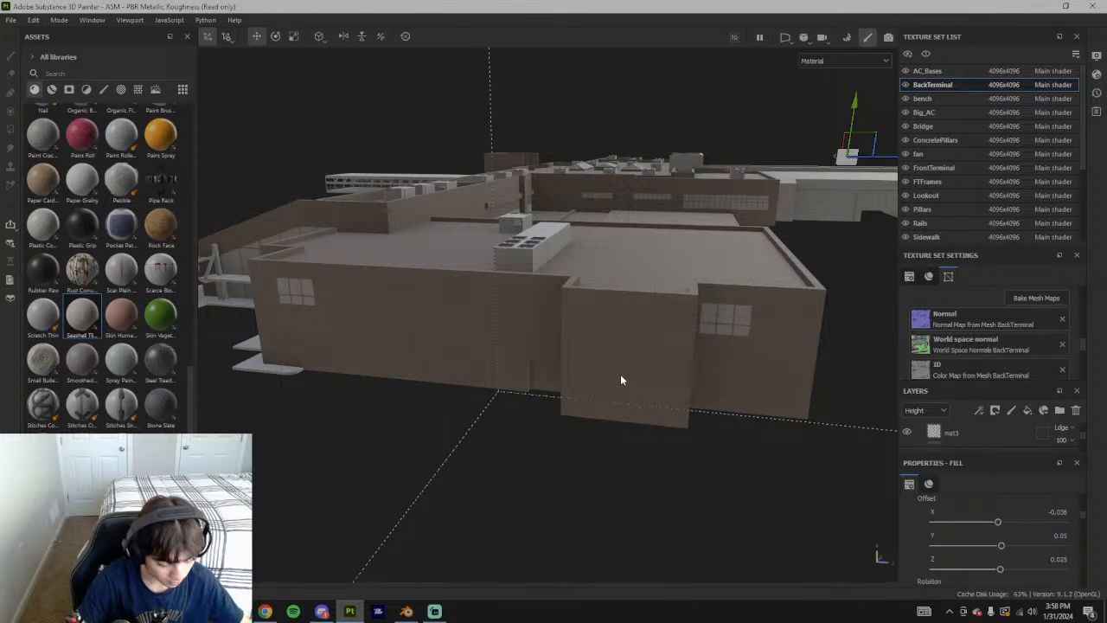
Examine the BackTerminal's end walls, panel seams, windows and roof from several angles in the 3D view
{"action": "left_click_drag", "start_coordinate": [666, 470], "coordinate": [622, 373], "text": "alt"}
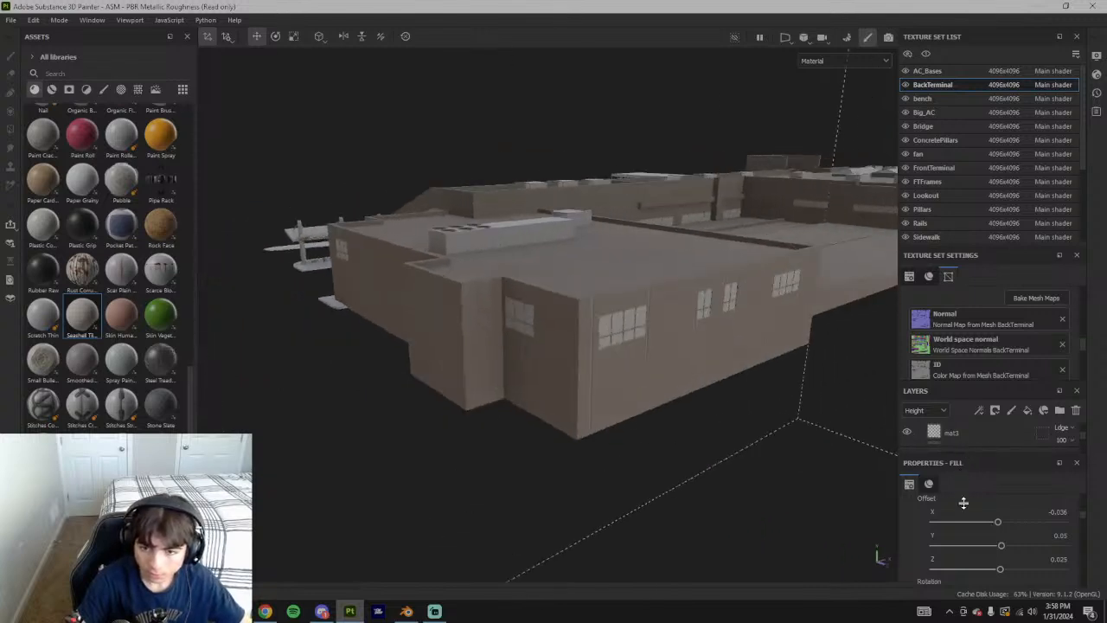
{"action": "left_click_drag", "start_coordinate": [780, 402], "coordinate": [395, 366], "text": "alt"}
{"action": "scroll", "coordinate": [583, 363], "scroll_direction": "down", "scroll_amount": 5}
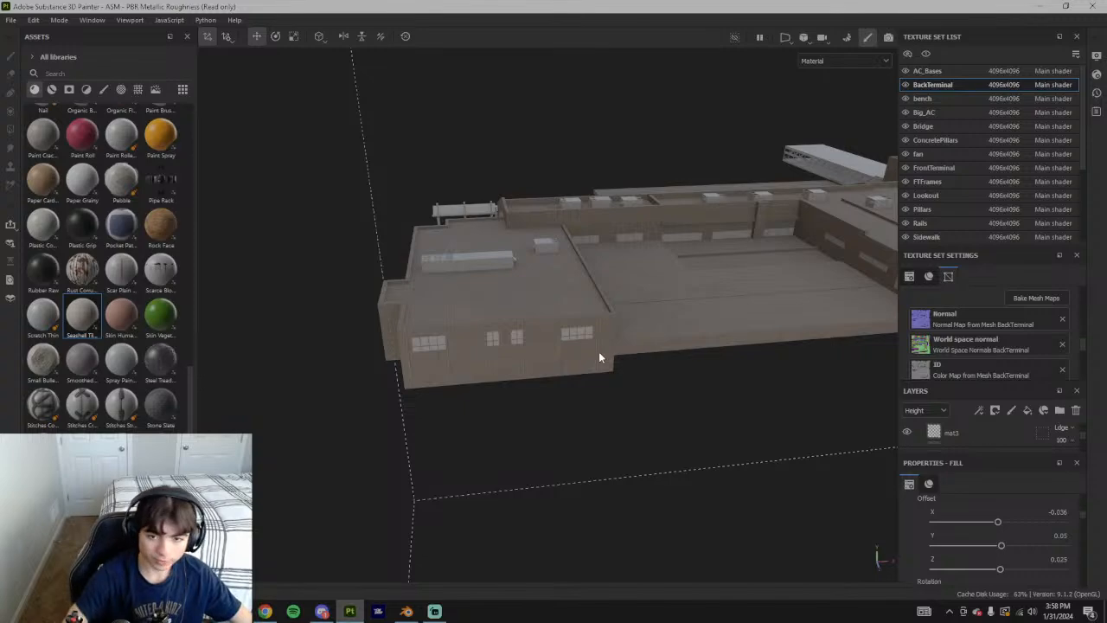
{"action": "left_click_drag", "start_coordinate": [548, 349], "coordinate": [435, 315], "text": "alt"}
{"action": "left_click_drag", "start_coordinate": [705, 298], "coordinate": [480, 306], "text": "alt"}
{"action": "middle_click_drag", "start_coordinate": [480, 307], "coordinate": [466, 309], "text": "alt"}
{"action": "scroll", "coordinate": [991, 502], "scroll_direction": "up", "scroll_amount": 5}
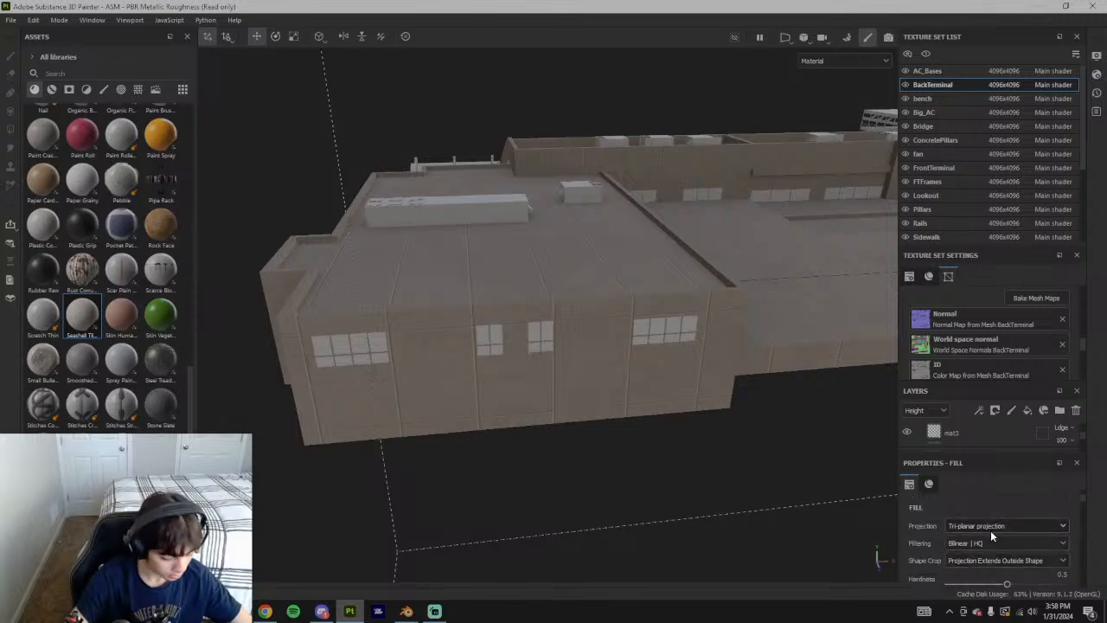
{"action": "left_click_drag", "start_coordinate": [790, 484], "coordinate": [854, 447], "text": "alt"}
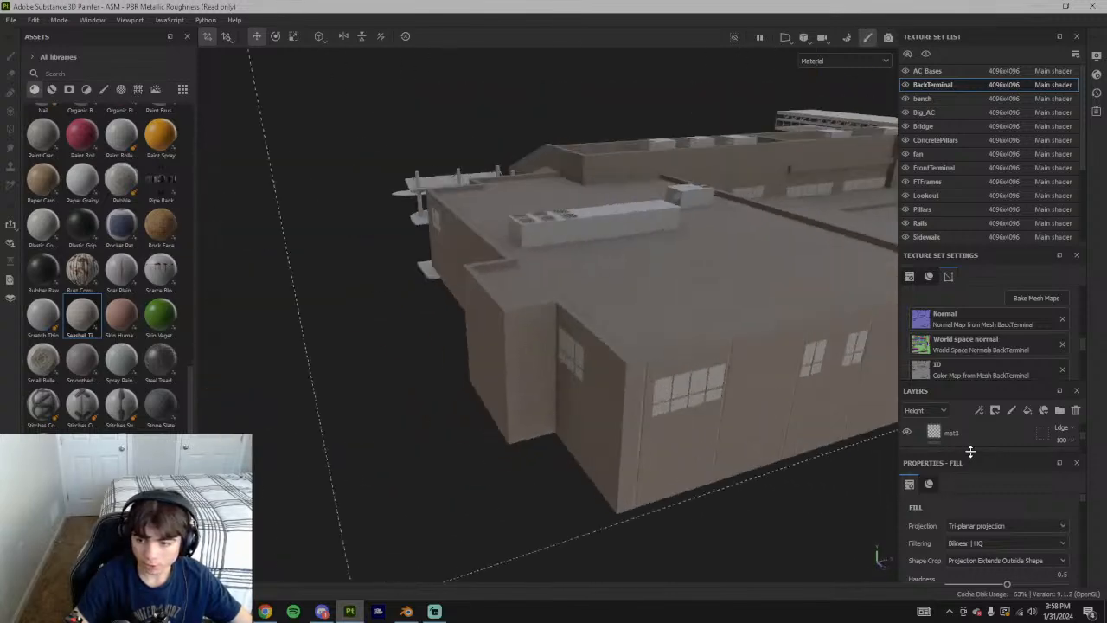
Give the layer list more room, then rename the Seashell Tiles layer to mat4 and collapse the wall1 folder
{"action": "left_click_drag", "start_coordinate": [960, 380], "coordinate": [954, 294]}
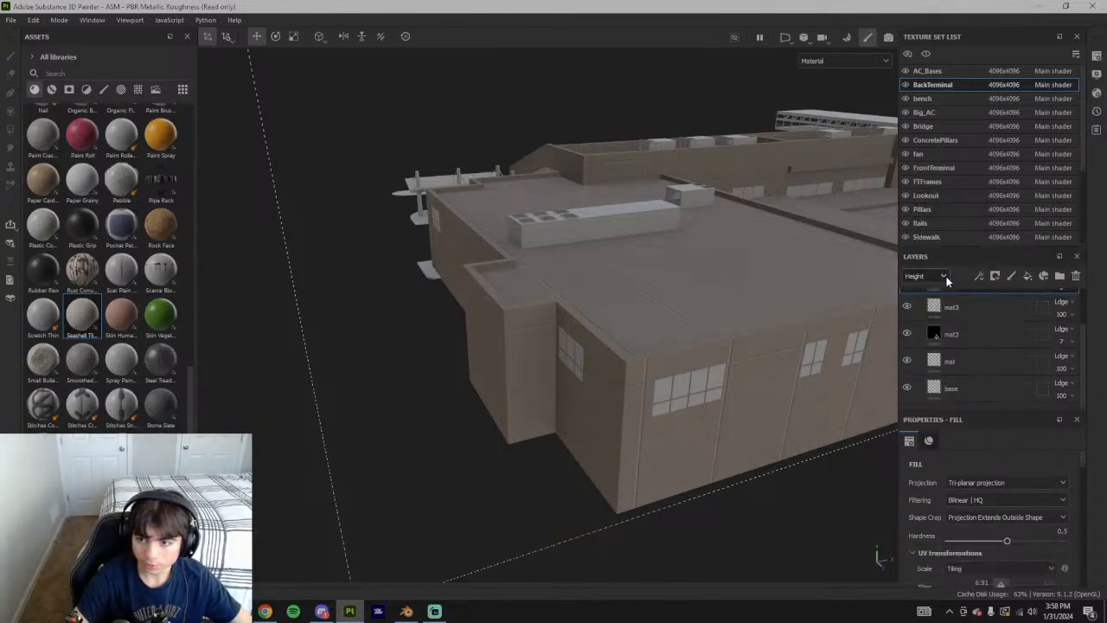
{"action": "left_click_drag", "start_coordinate": [958, 418], "coordinate": [957, 462]}
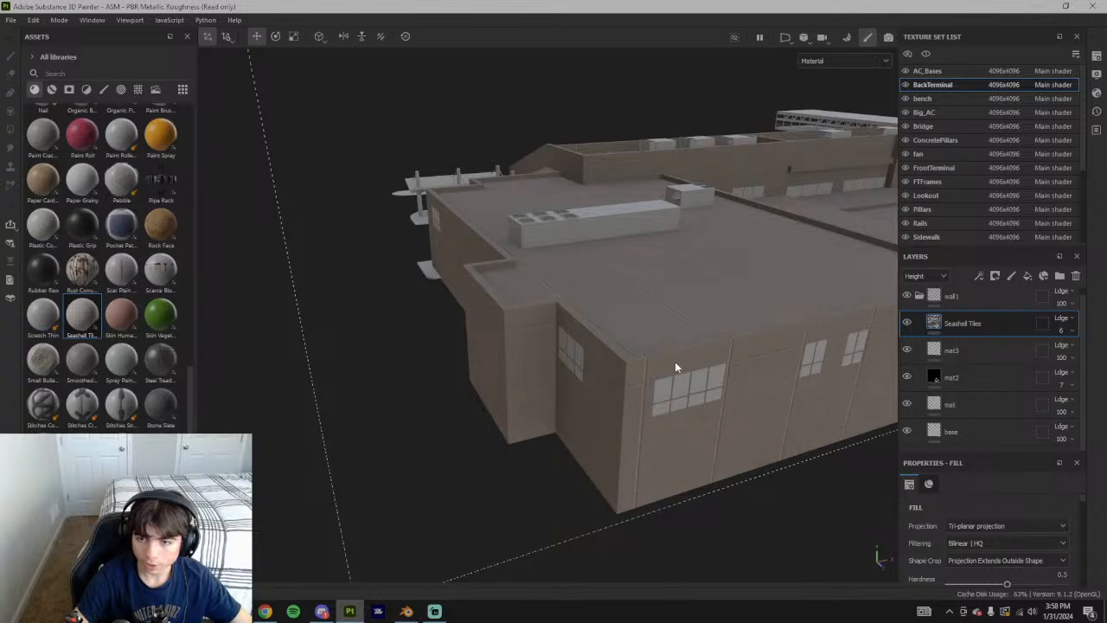
{"action": "left_click_drag", "start_coordinate": [677, 370], "coordinate": [640, 414], "text": "alt"}
{"action": "double_click", "coordinate": [967, 329]}
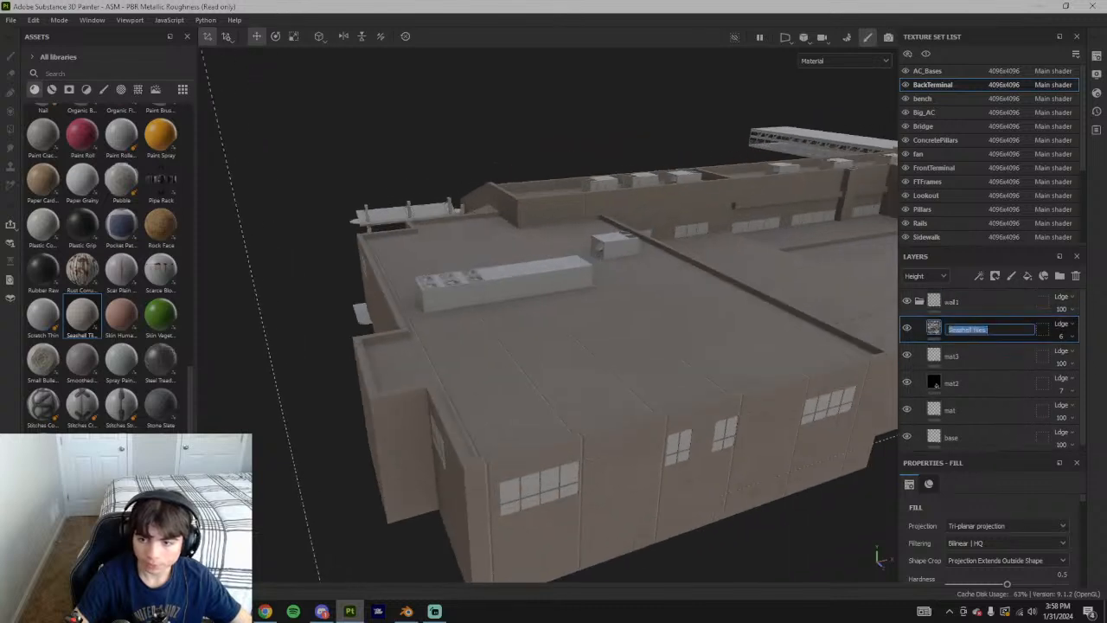
{"action": "type", "text": "mat4"}
{"action": "key", "text": "Return"}
{"action": "left_click", "coordinate": [921, 301]}
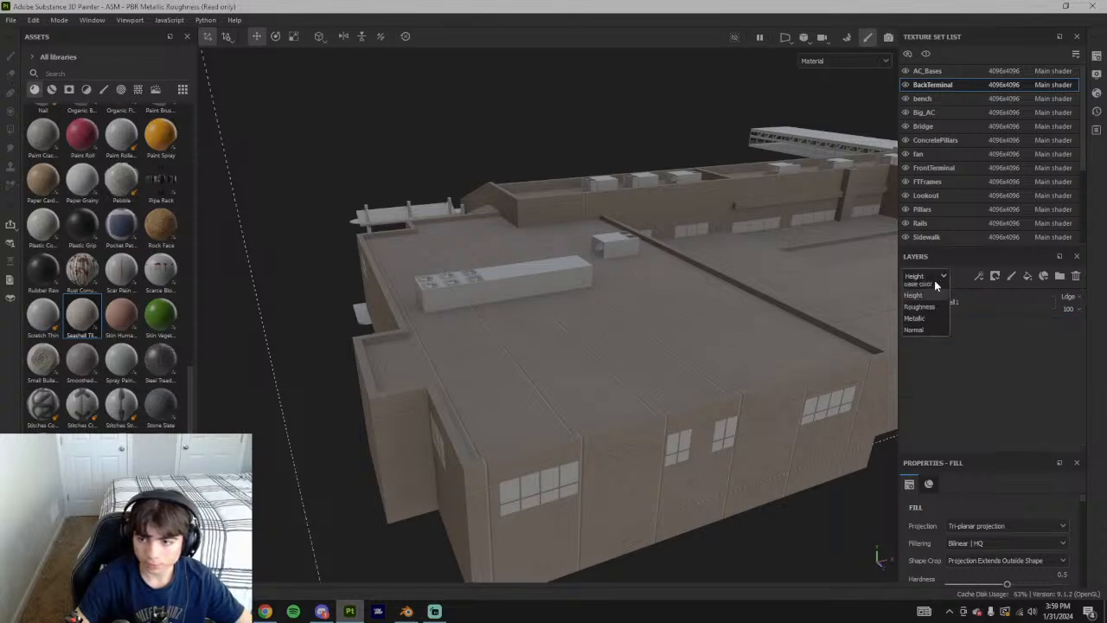
Add a fill layer above the wall1 folder and name it dirt
{"action": "scroll", "coordinate": [678, 386], "scroll_direction": "down", "scroll_amount": 4}
{"action": "middle_click_drag", "start_coordinate": [761, 353], "coordinate": [697, 369], "text": "alt"}
{"action": "left_click_drag", "start_coordinate": [697, 369], "coordinate": [588, 393], "text": "alt"}
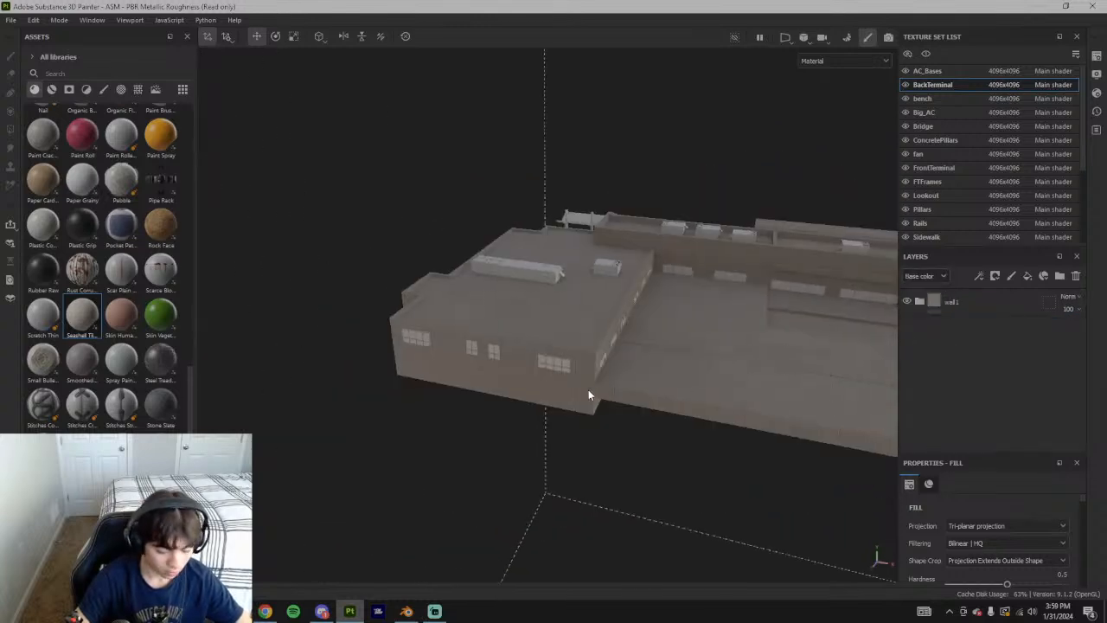
{"action": "middle_click_drag", "start_coordinate": [722, 387], "coordinate": [663, 395], "text": "alt"}
{"action": "scroll", "coordinate": [663, 394], "scroll_direction": "up", "scroll_amount": 3}
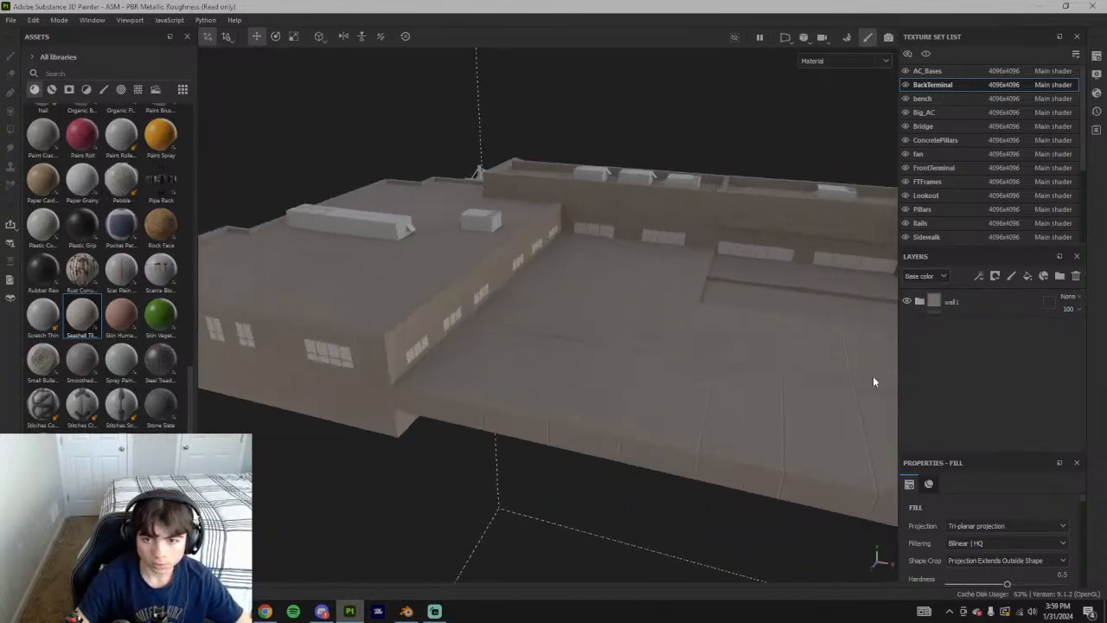
{"action": "left_click", "coordinate": [1027, 276]}
{"action": "left_click", "coordinate": [951, 297]}
{"action": "left_click_drag", "start_coordinate": [955, 337], "coordinate": [944, 296]}
{"action": "left_click", "coordinate": [922, 328]}
{"action": "double_click", "coordinate": [948, 301]}
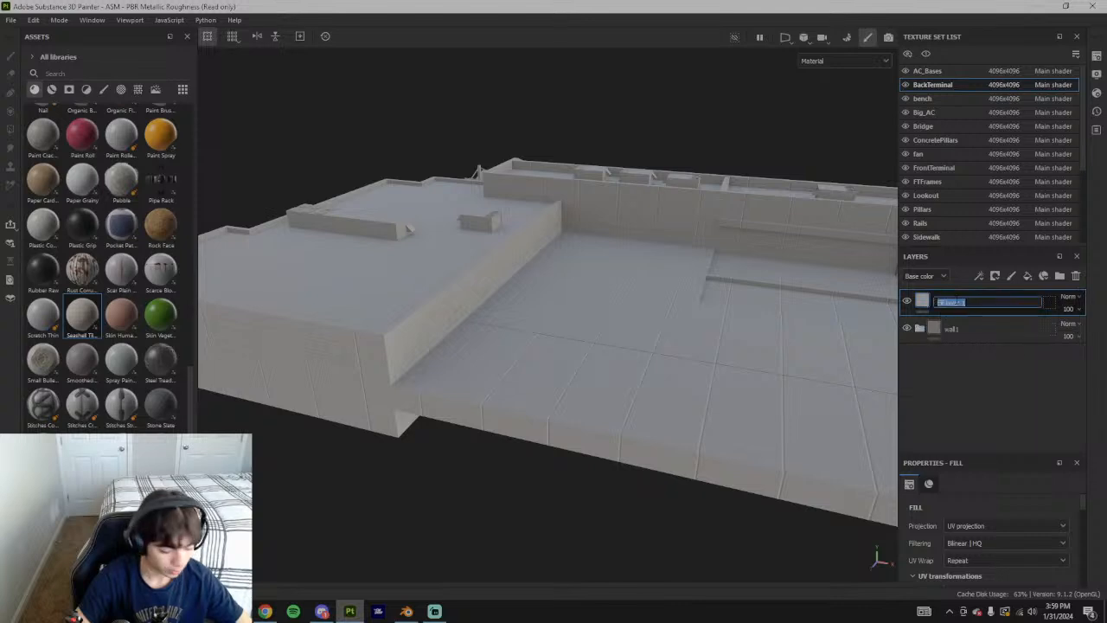
{"action": "type", "text": "dirt"}
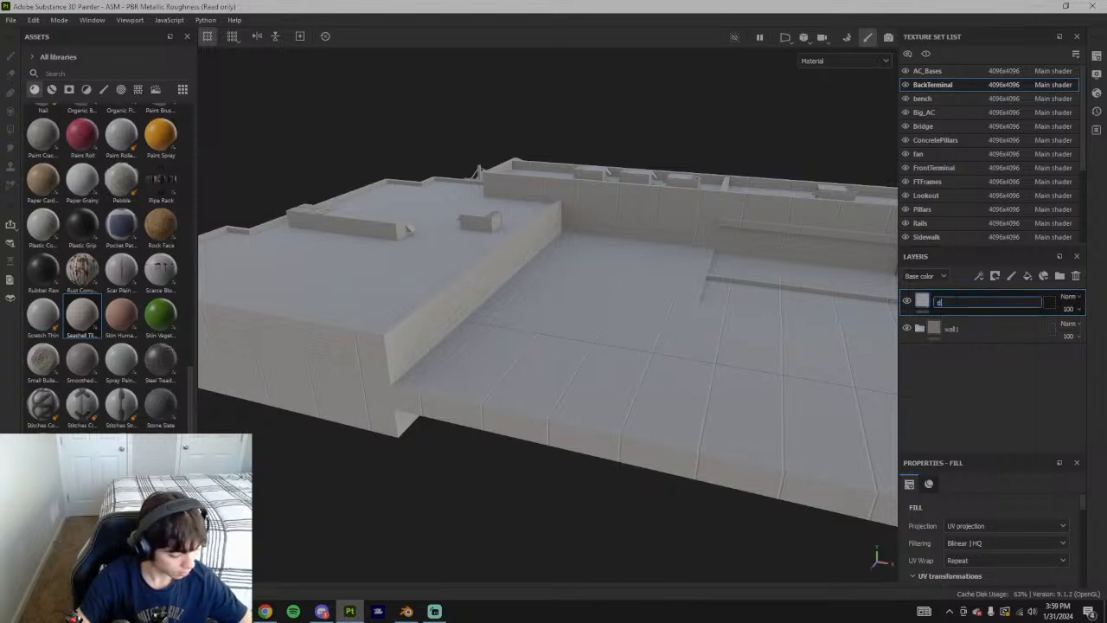
{"action": "key", "text": "Return"}
Set the dirt layer's base color to a dark grayish brown, about 6E6760
{"action": "scroll", "coordinate": [980, 535], "scroll_direction": "down", "scroll_amount": 8}
{"action": "left_click", "coordinate": [975, 516]}
{"action": "left_click_drag", "start_coordinate": [760, 265], "coordinate": [749, 245]}
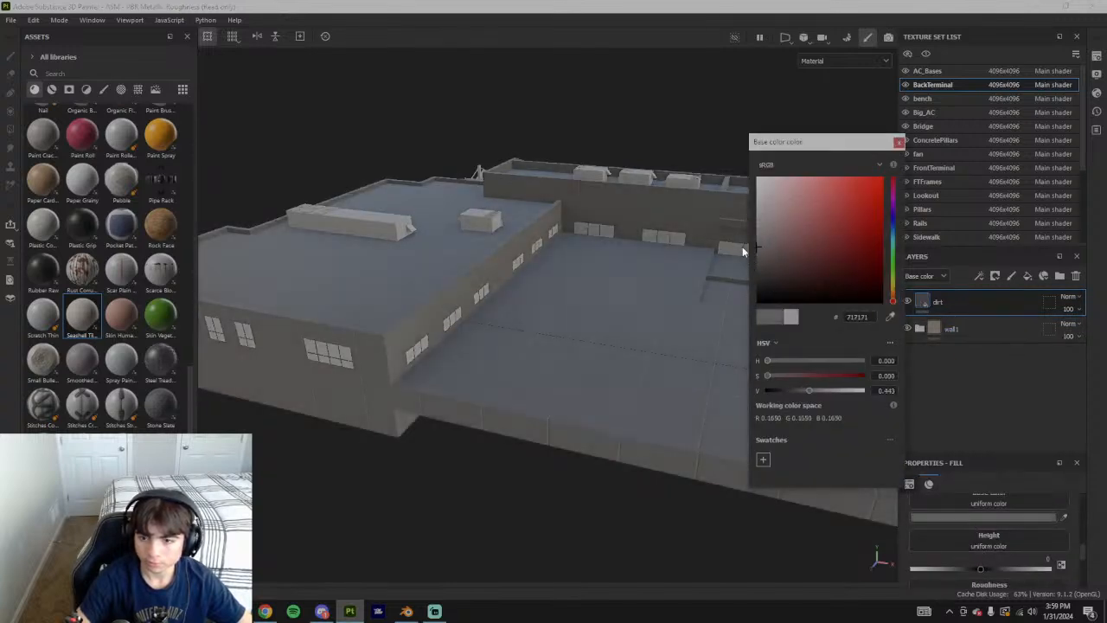
{"action": "left_click", "coordinate": [771, 360]}
{"action": "left_click_drag", "start_coordinate": [772, 375], "coordinate": [808, 388]}
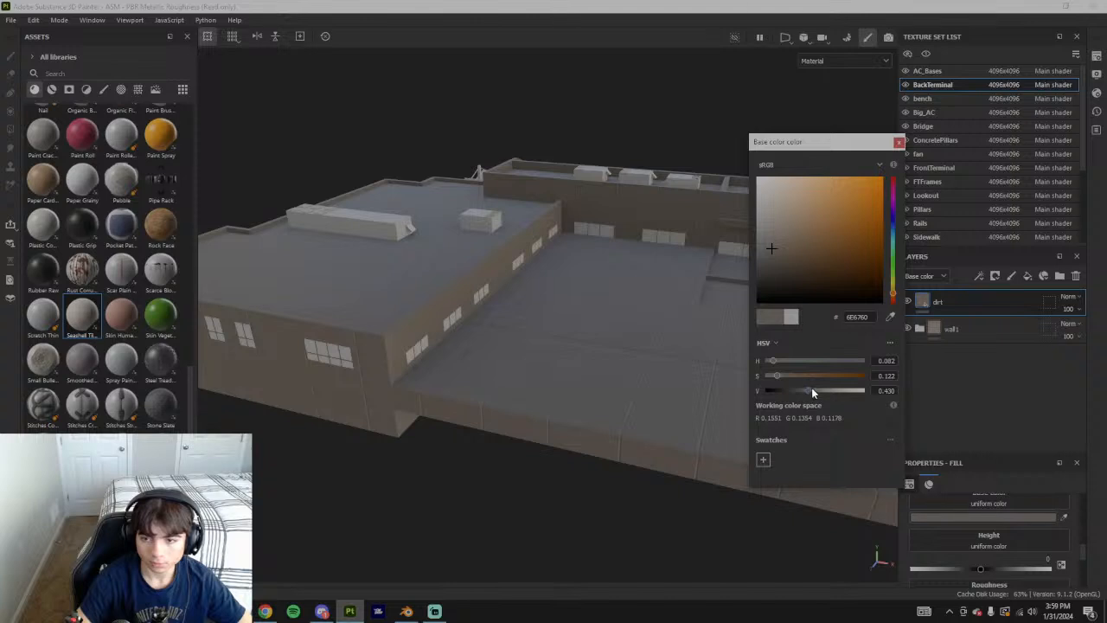
{"action": "left_click", "coordinate": [898, 143]}
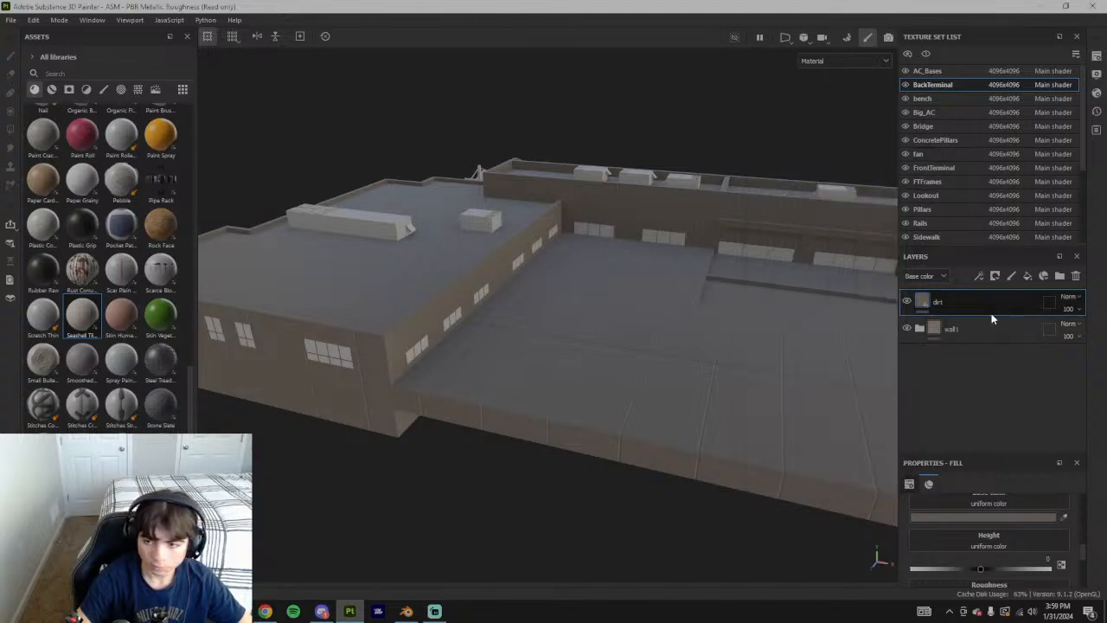
Slightly raise the saturation of the dirt layer's brown base color and check it on the walls
{"action": "scroll", "coordinate": [658, 420], "scroll_direction": "down", "scroll_amount": 1}
{"action": "left_click_drag", "start_coordinate": [657, 419], "coordinate": [670, 337], "text": "alt"}
{"action": "left_click", "coordinate": [1034, 520]}
{"action": "left_click_drag", "start_coordinate": [775, 377], "coordinate": [778, 377]}
{"action": "left_click", "coordinate": [898, 142]}
{"action": "left_click_drag", "start_coordinate": [657, 406], "coordinate": [873, 358], "text": "alt"}
Set the dirt layer's blending mode to Normal for the Height channel
{"action": "left_click", "coordinate": [924, 276]}
{"action": "left_click", "coordinate": [949, 302]}
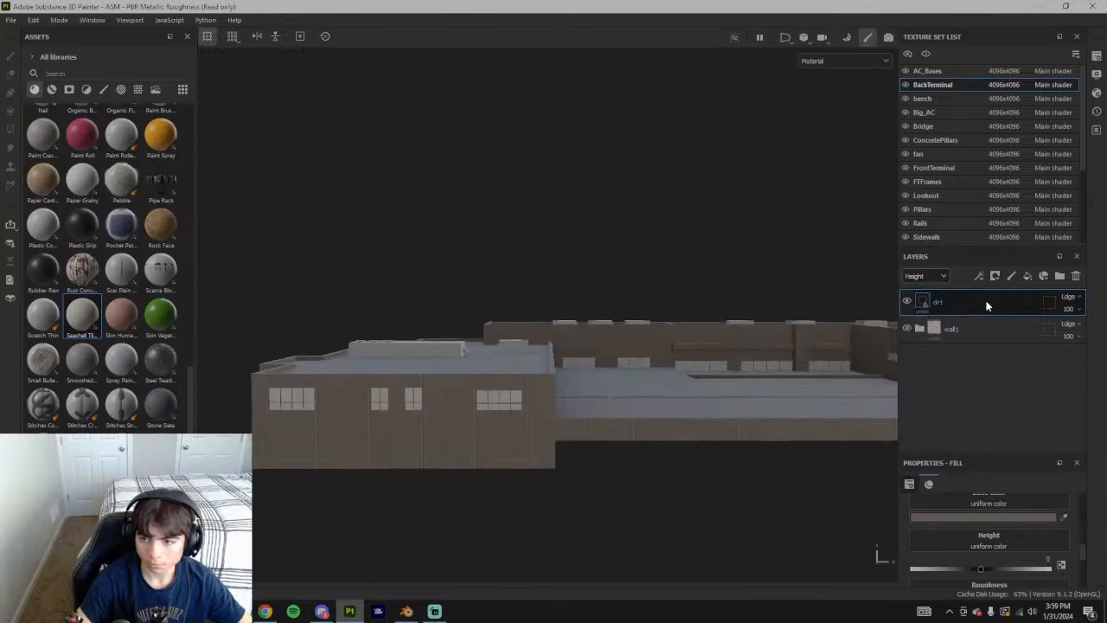
{"action": "left_click", "coordinate": [1069, 297]}
{"action": "left_click", "coordinate": [1036, 6]}
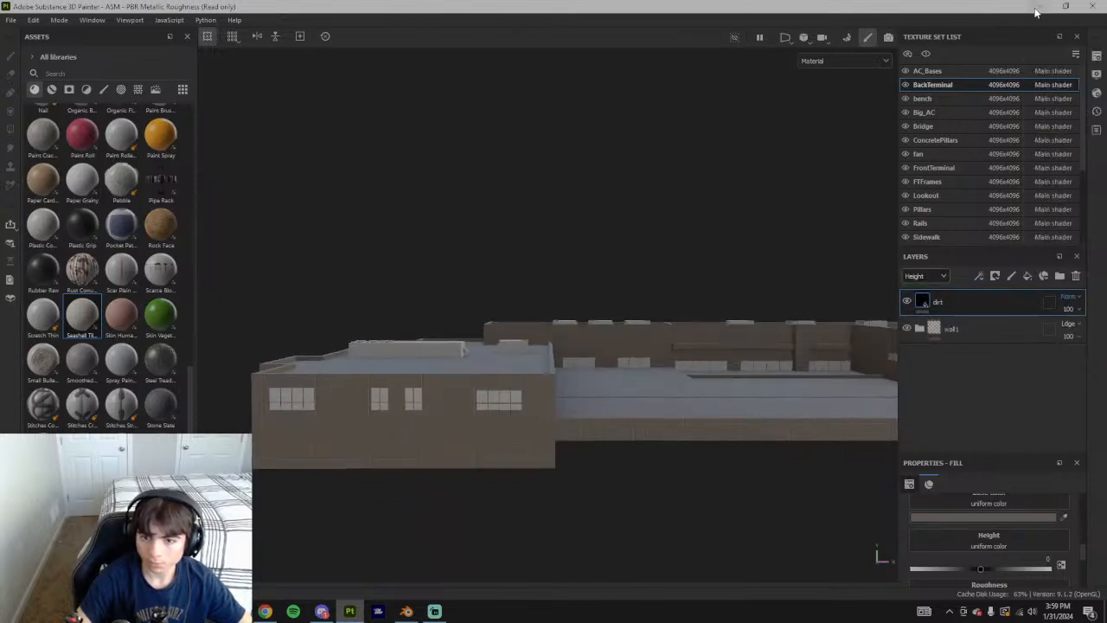
Return the layer list to the Base color channel and add a black mask to the dirt layer
{"action": "left_click", "coordinate": [931, 276]}
{"action": "left_click", "coordinate": [947, 291]}
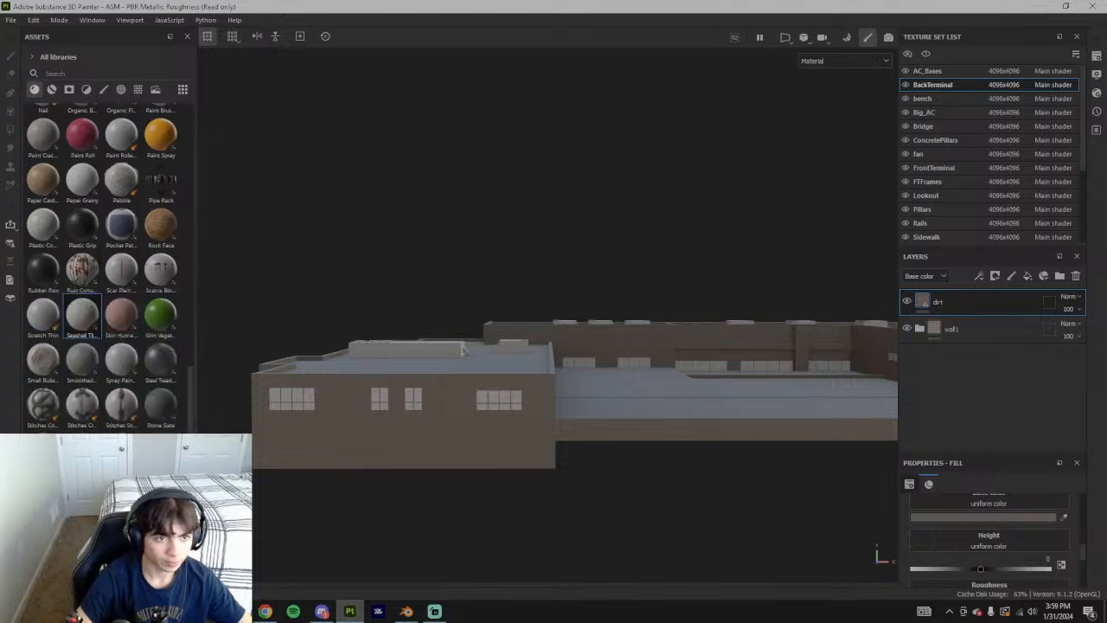
{"action": "right_click", "coordinate": [942, 301]}
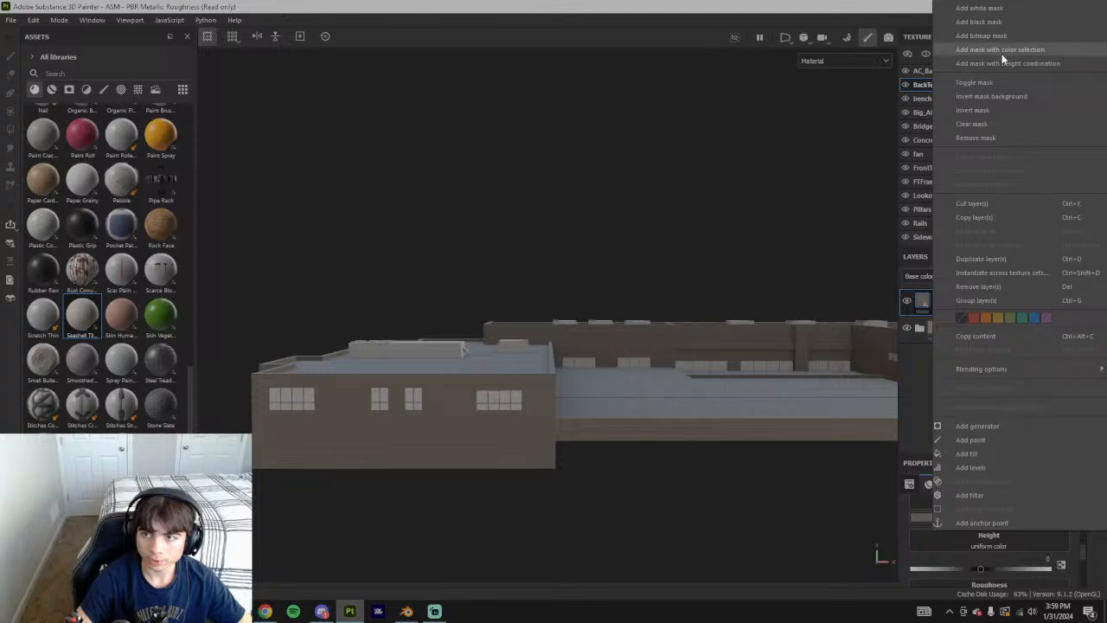
{"action": "left_click", "coordinate": [999, 21]}
{"action": "left_click", "coordinate": [980, 275]}
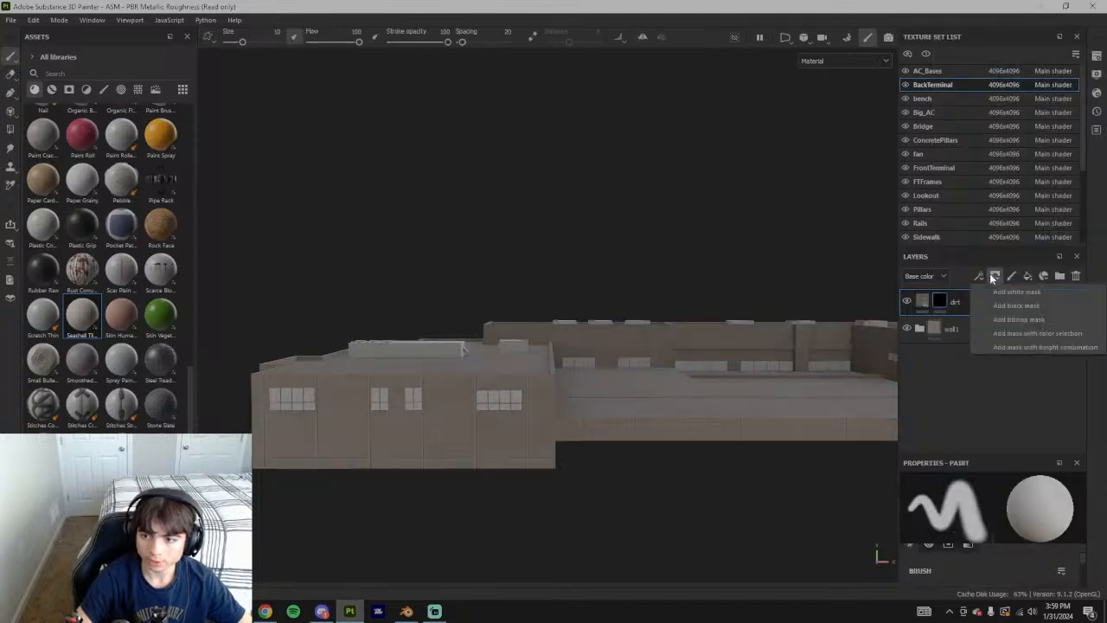
{"action": "left_click", "coordinate": [1008, 294]}
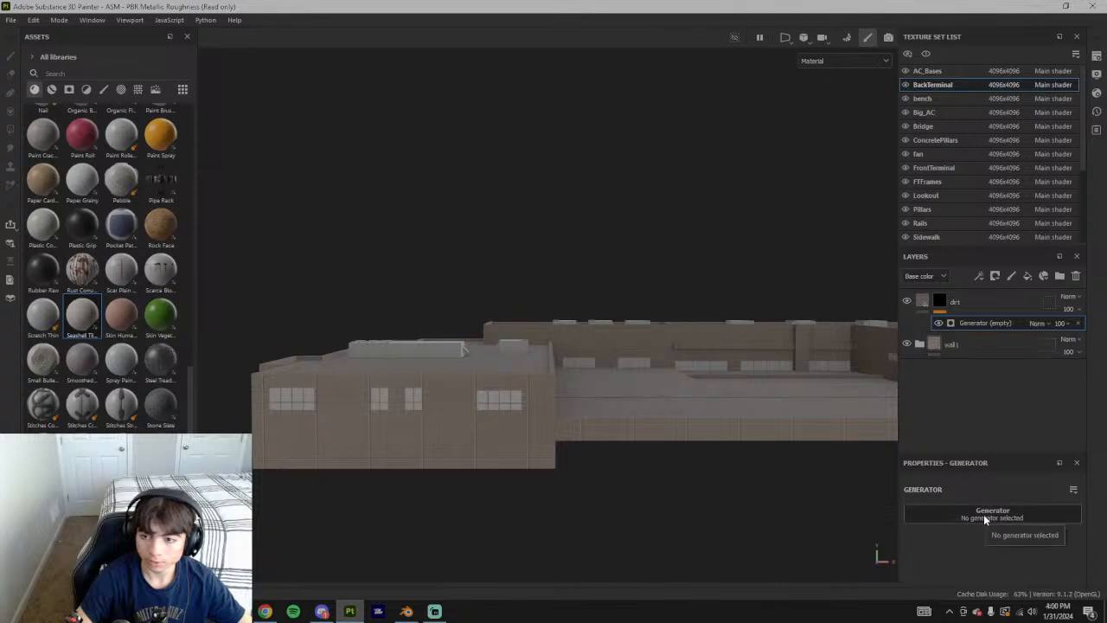
{"action": "left_click", "coordinate": [1078, 323]}
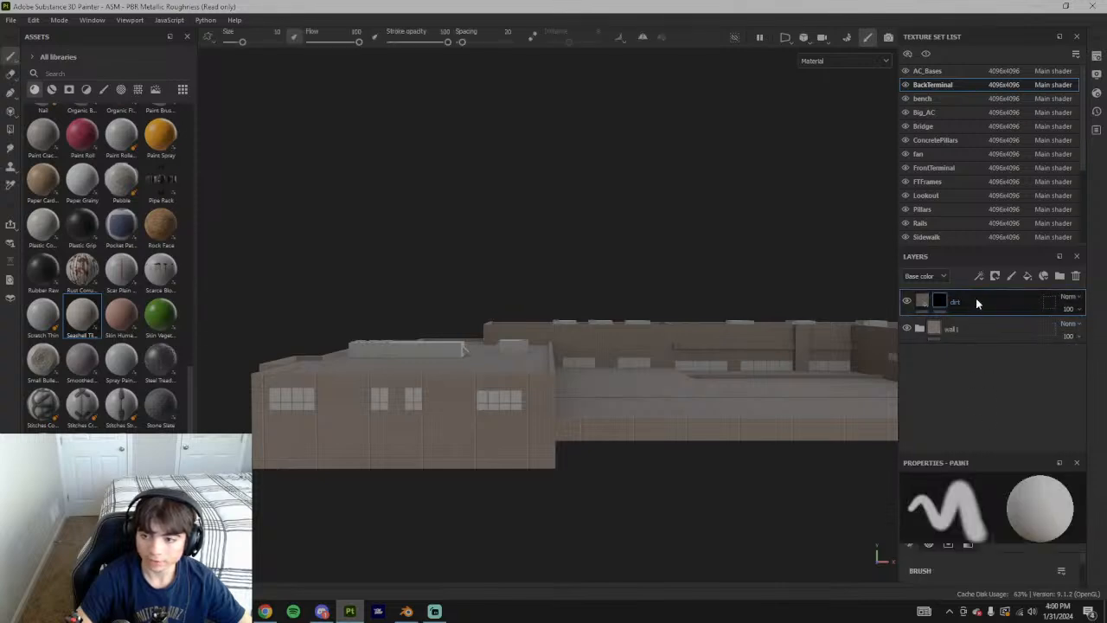
Add a fill effect to the dirt layer's mask and a Dirt generator above it
{"action": "right_click", "coordinate": [985, 302]}
{"action": "left_click", "coordinate": [981, 452]}
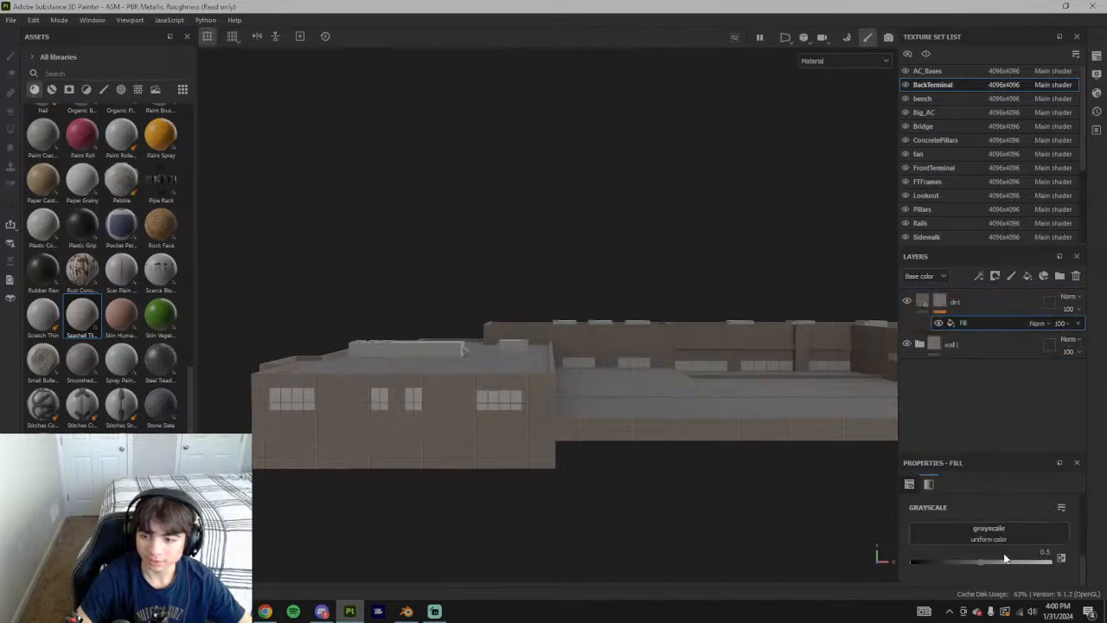
{"action": "scroll", "coordinate": [1013, 559], "scroll_direction": "down", "scroll_amount": 3}
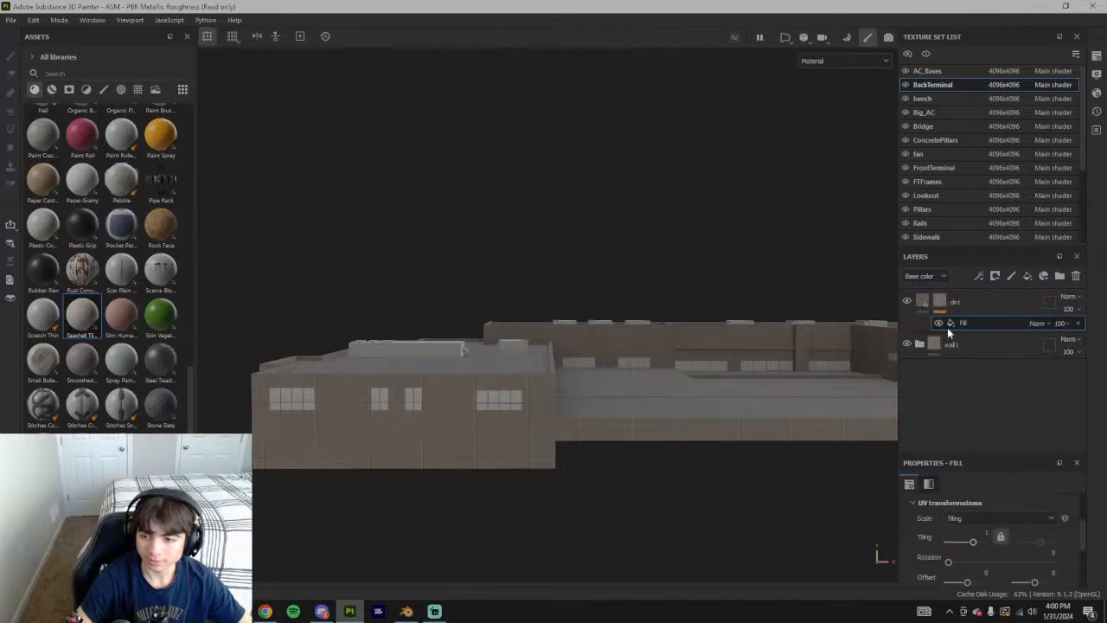
{"action": "left_click", "coordinate": [979, 275]}
{"action": "left_click", "coordinate": [1010, 292]}
{"action": "left_click", "coordinate": [1003, 514]}
{"action": "left_click", "coordinate": [958, 414]}
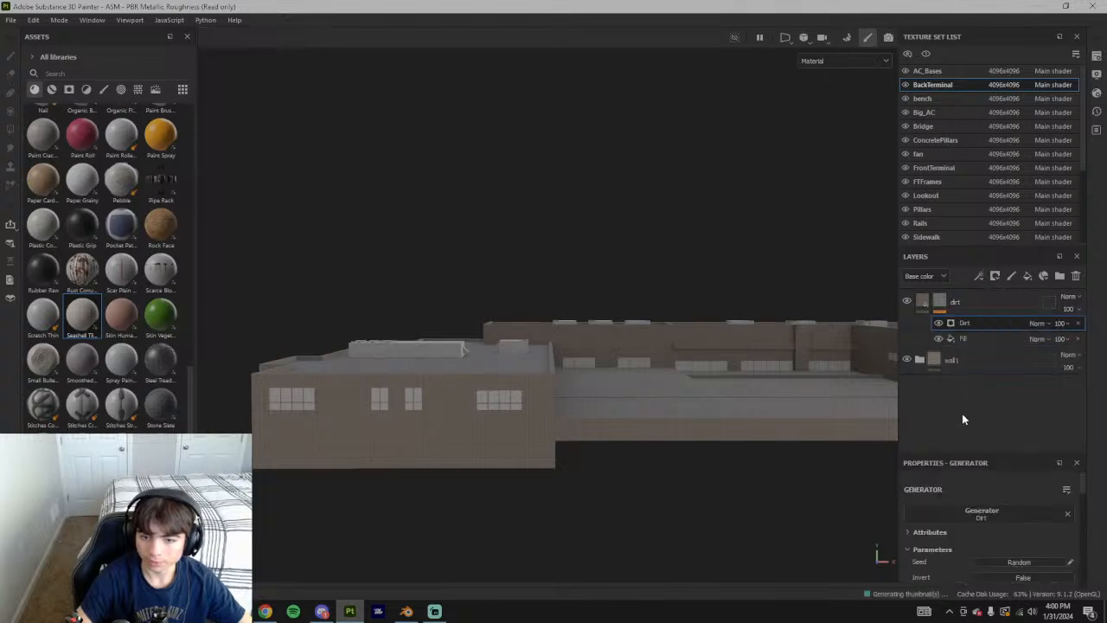
Examine how the generated dirt looks on the walls, edges and windows, both close up and from a distance
{"action": "left_click_drag", "start_coordinate": [809, 414], "coordinate": [737, 430], "text": "alt"}
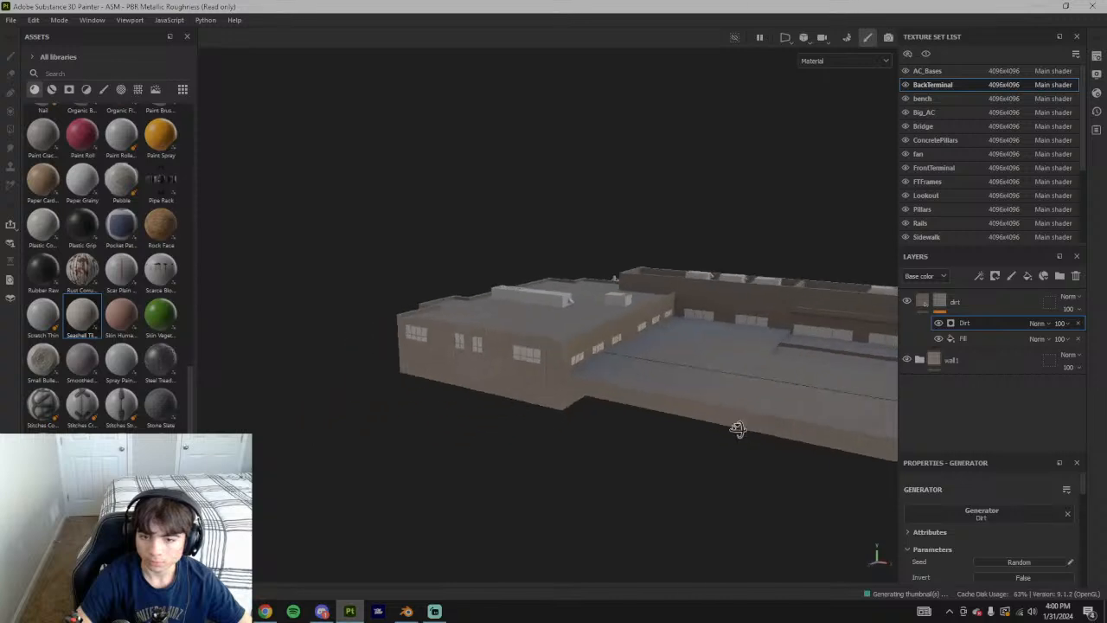
{"action": "scroll", "coordinate": [628, 379], "scroll_direction": "up", "scroll_amount": 5}
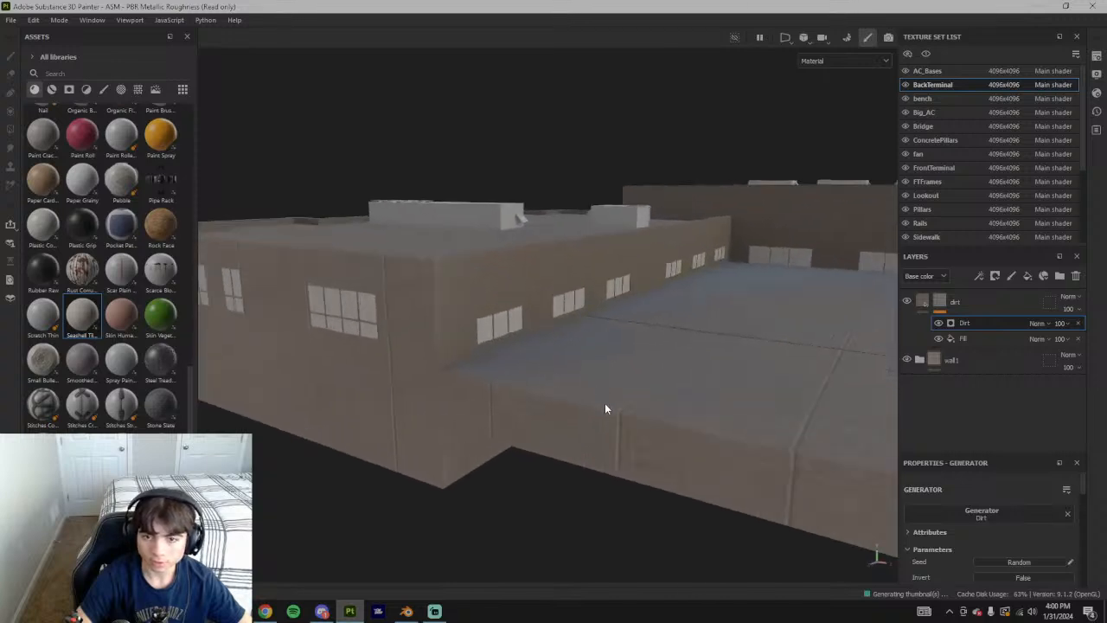
{"action": "scroll", "coordinate": [605, 408], "scroll_direction": "down", "scroll_amount": 3}
{"action": "left_click_drag", "start_coordinate": [662, 363], "coordinate": [697, 406], "text": "alt"}
{"action": "scroll", "coordinate": [738, 488], "scroll_direction": "down", "scroll_amount": 6}
{"action": "scroll", "coordinate": [689, 443], "scroll_direction": "up", "scroll_amount": 5}
{"action": "scroll", "coordinate": [688, 444], "scroll_direction": "down", "scroll_amount": 3}
{"action": "left_click_drag", "start_coordinate": [548, 371], "coordinate": [738, 393], "text": "alt"}
{"action": "left_click_drag", "start_coordinate": [666, 420], "coordinate": [823, 284], "text": "alt"}
{"action": "scroll", "coordinate": [542, 454], "scroll_direction": "up", "scroll_amount": 4}
{"action": "scroll", "coordinate": [1038, 542], "scroll_direction": "down", "scroll_amount": 6}
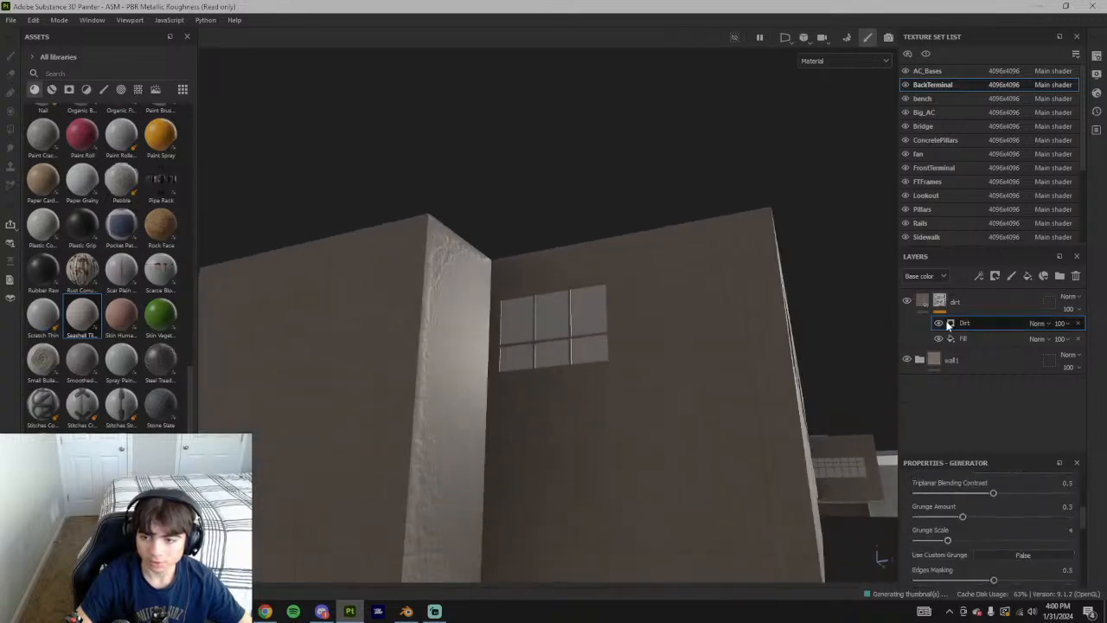
Limit the dirt fill layer to the color channel by disabling height, roughness, metallic and normal
{"action": "left_click", "coordinate": [923, 301]}
{"action": "scroll", "coordinate": [969, 556], "scroll_direction": "down", "scroll_amount": 3}
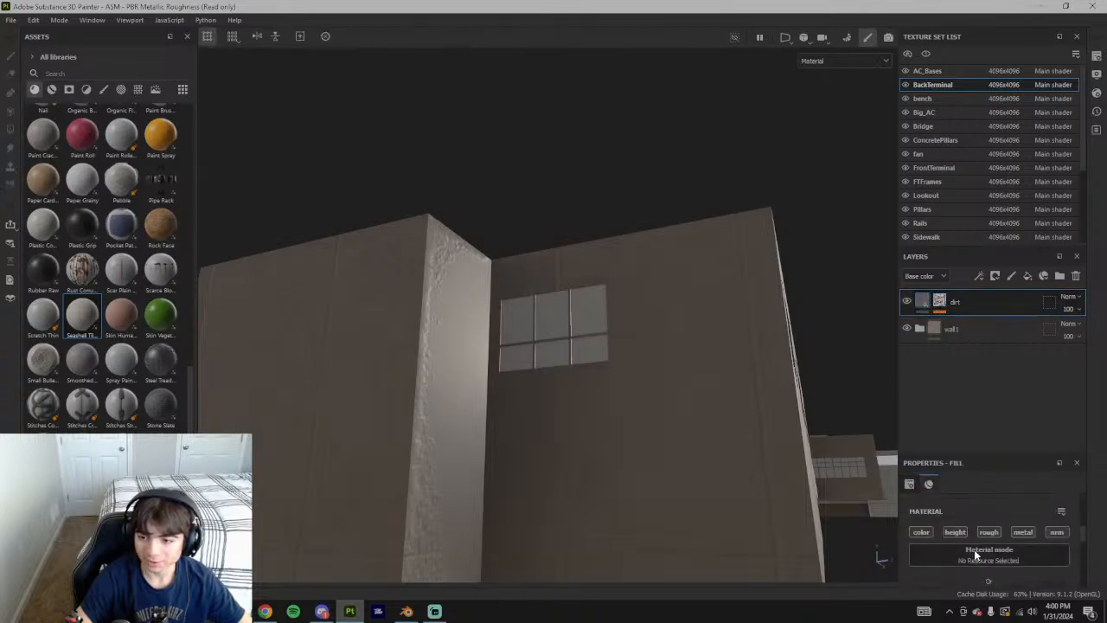
{"action": "left_click", "coordinate": [989, 531]}
{"action": "mouse_move", "coordinate": [833, 423]}
{"action": "left_mouse_down", "text": "alt"}
{"action": "mouse_move", "coordinate": [729, 470]}
{"action": "mouse_move", "coordinate": [805, 404]}
{"action": "mouse_move", "coordinate": [821, 409]}
{"action": "left_mouse_up", "text": "alt"}
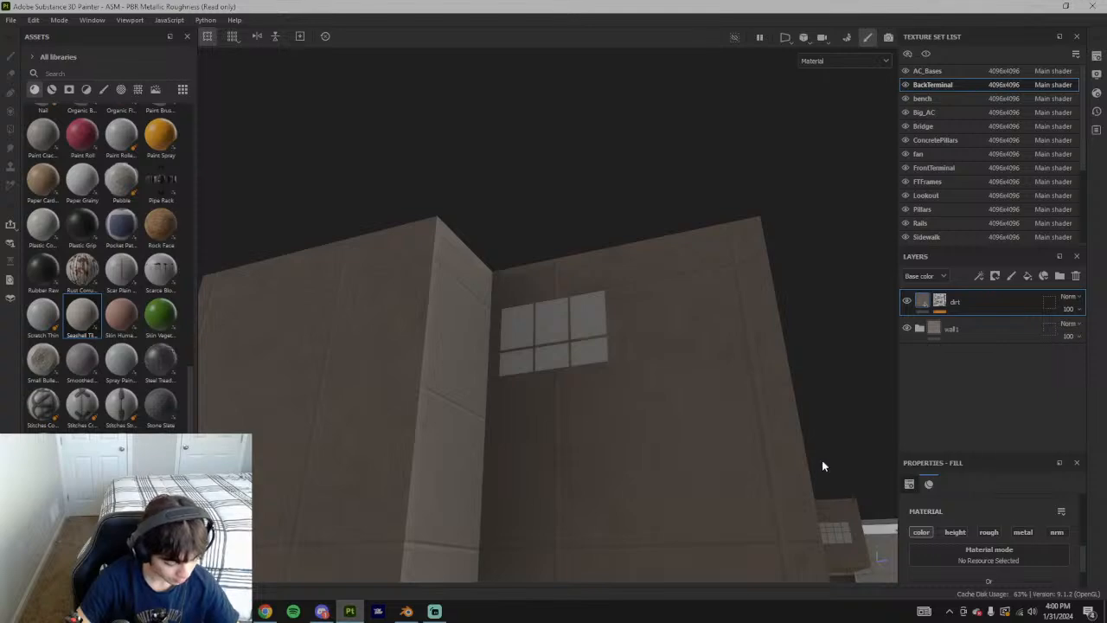
{"action": "right_click_drag", "start_coordinate": [815, 538], "coordinate": [828, 459], "text": "alt"}
{"action": "left_click_drag", "start_coordinate": [828, 459], "coordinate": [984, 533], "text": "alt"}
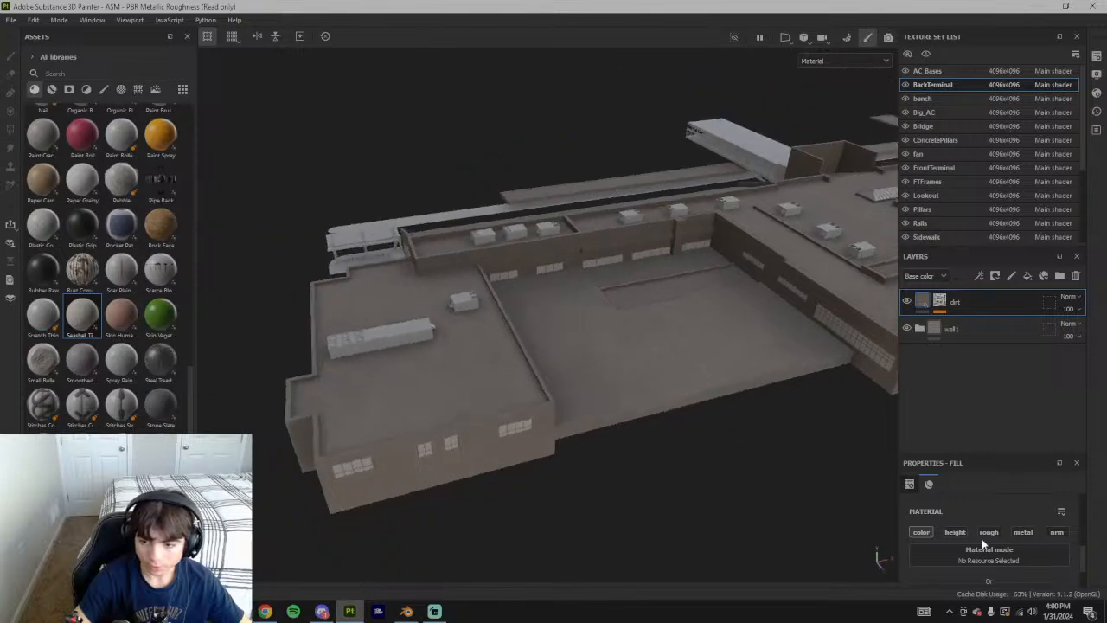
Switch the dirt fill layer to tri-planar projection and reduce its tiling to nearly zero
{"action": "scroll", "coordinate": [982, 547], "scroll_direction": "down", "scroll_amount": 2}
{"action": "scroll", "coordinate": [981, 547], "scroll_direction": "down", "scroll_amount": 4}
{"action": "left_click_drag", "start_coordinate": [769, 520], "coordinate": [744, 438], "text": "alt"}
{"action": "scroll", "coordinate": [999, 545], "scroll_direction": "up", "scroll_amount": 5}
{"action": "left_click_drag", "start_coordinate": [826, 285], "coordinate": [692, 416], "text": "alt"}
{"action": "left_click", "coordinate": [1001, 525]}
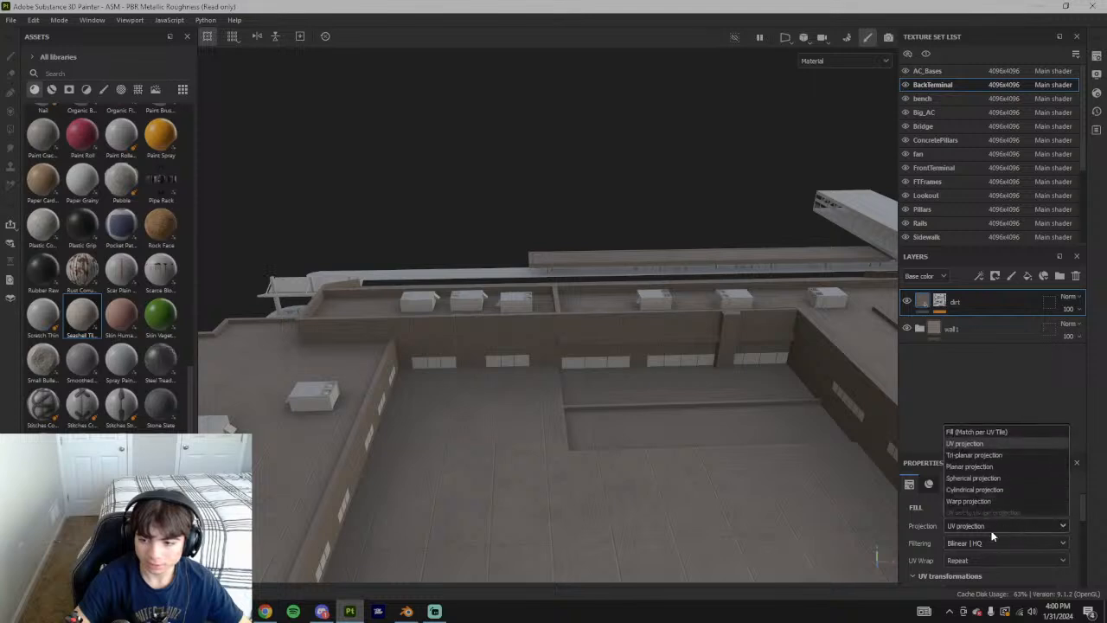
{"action": "left_click", "coordinate": [979, 459]}
{"action": "left_click_drag", "start_coordinate": [689, 455], "coordinate": [579, 369], "text": "alt"}
{"action": "scroll", "coordinate": [1000, 543], "scroll_direction": "down", "scroll_amount": 2}
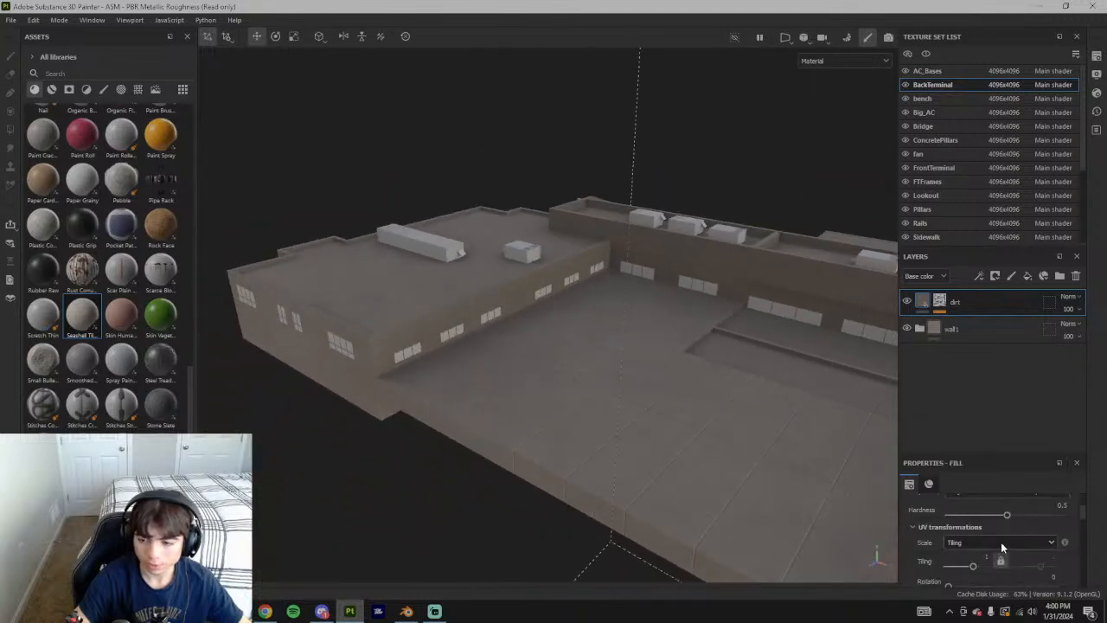
{"action": "left_click_drag", "start_coordinate": [975, 567], "coordinate": [968, 567]}
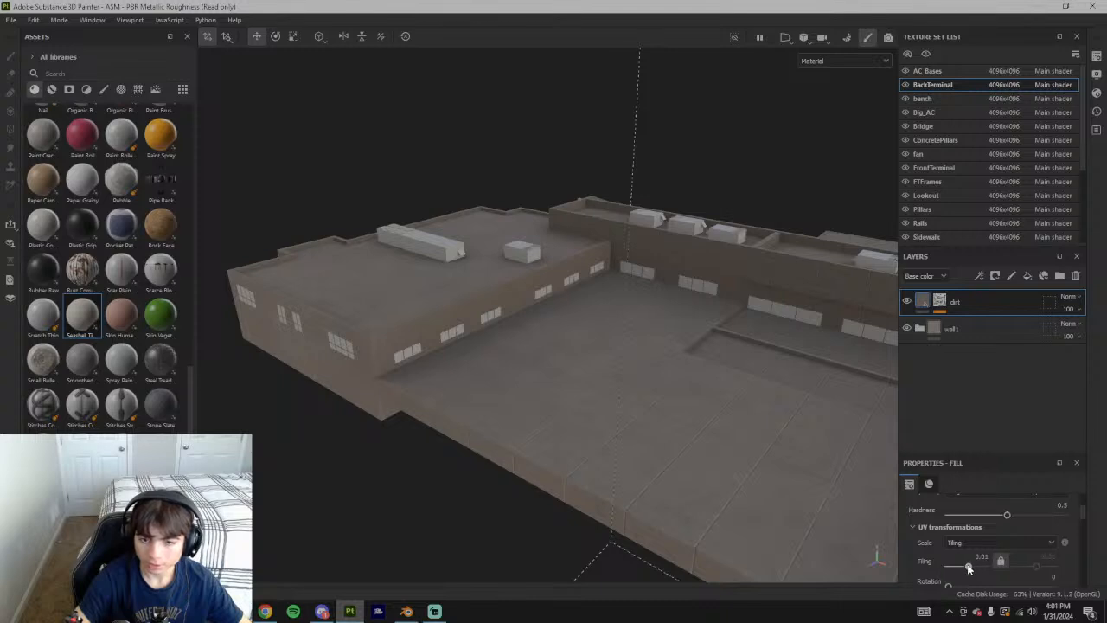
Set the Dirt generator's grunge amount to 0.29 and grunge scale to 3 in the dirt layer's mask
{"action": "left_click", "coordinate": [939, 301]}
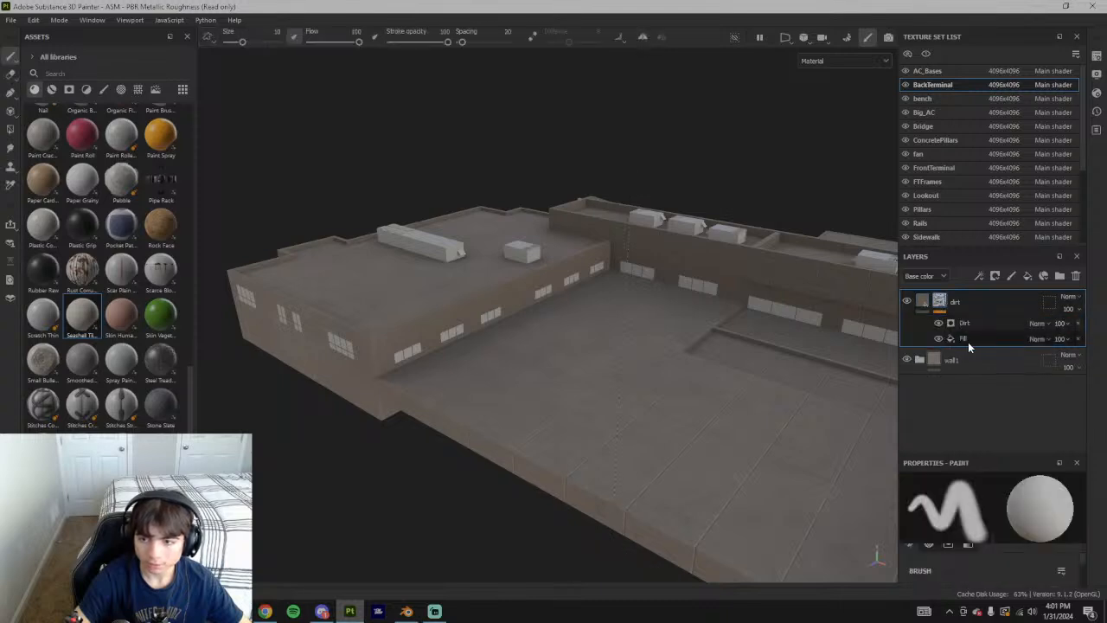
{"action": "left_click", "coordinate": [960, 325]}
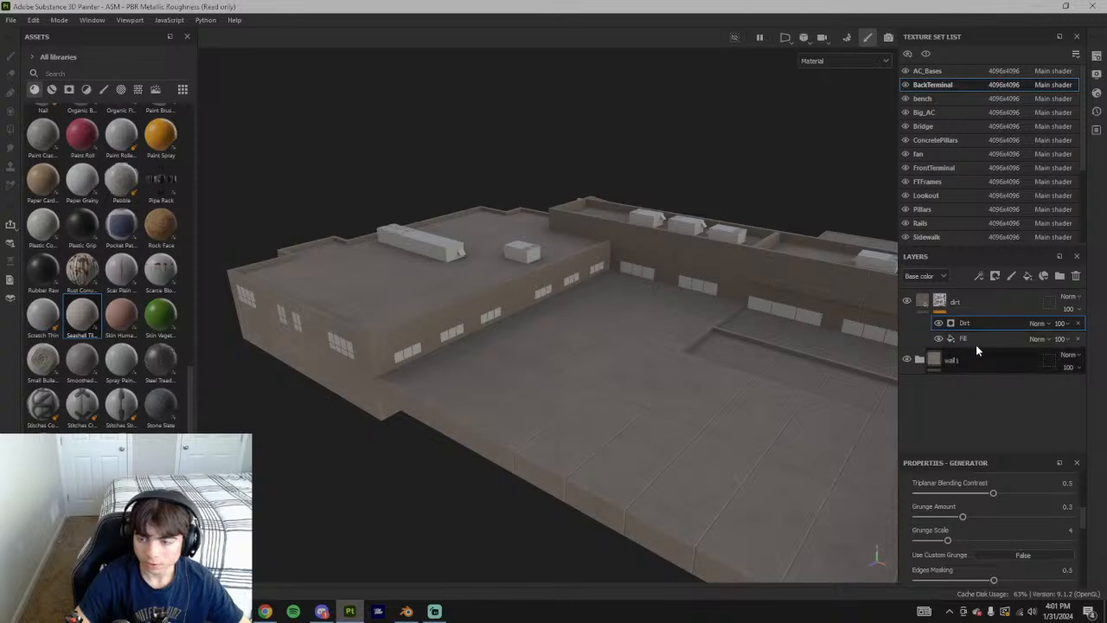
{"action": "left_click_drag", "start_coordinate": [962, 516], "coordinate": [993, 541]}
{"action": "left_click_drag", "start_coordinate": [1069, 540], "coordinate": [1028, 542]}
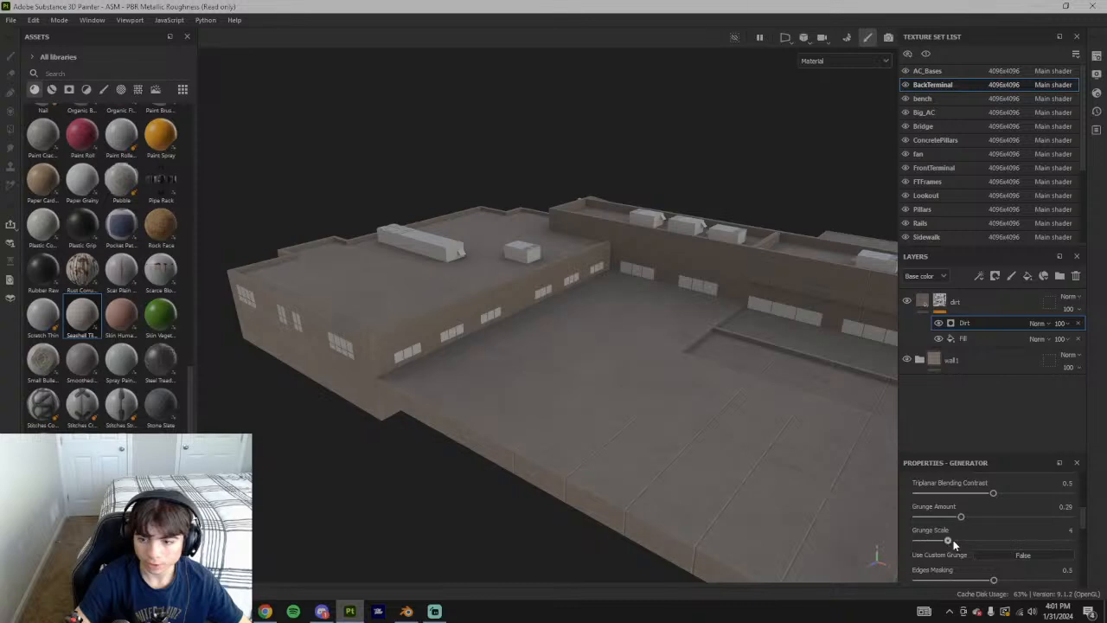
{"action": "left_click_drag", "start_coordinate": [966, 542], "coordinate": [950, 544]}
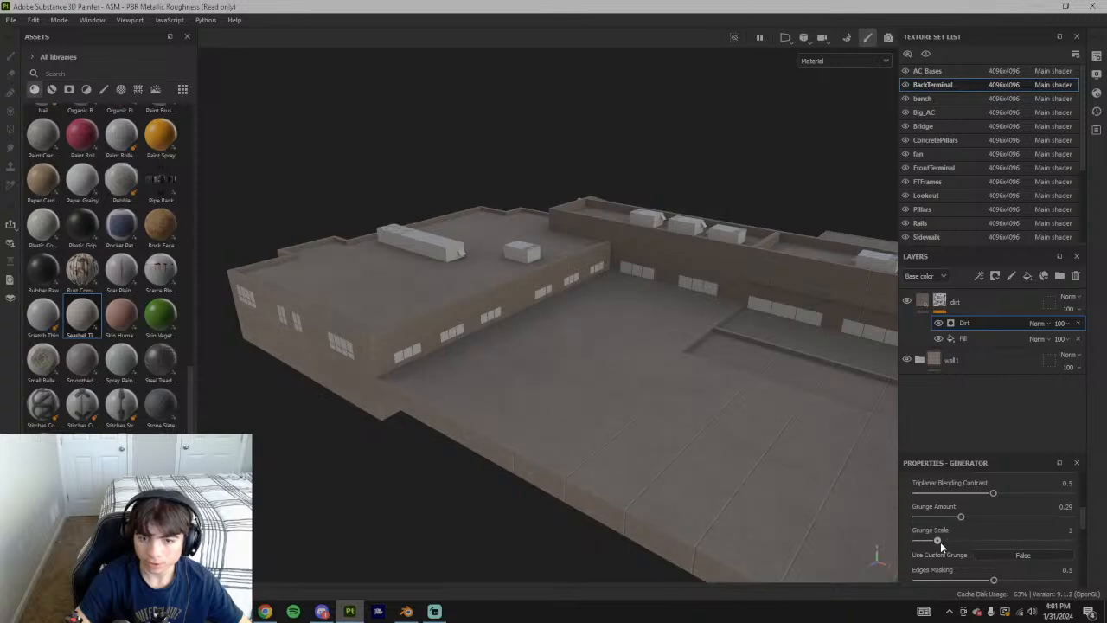
{"action": "left_click_drag", "start_coordinate": [675, 408], "coordinate": [757, 408], "text": "alt"}
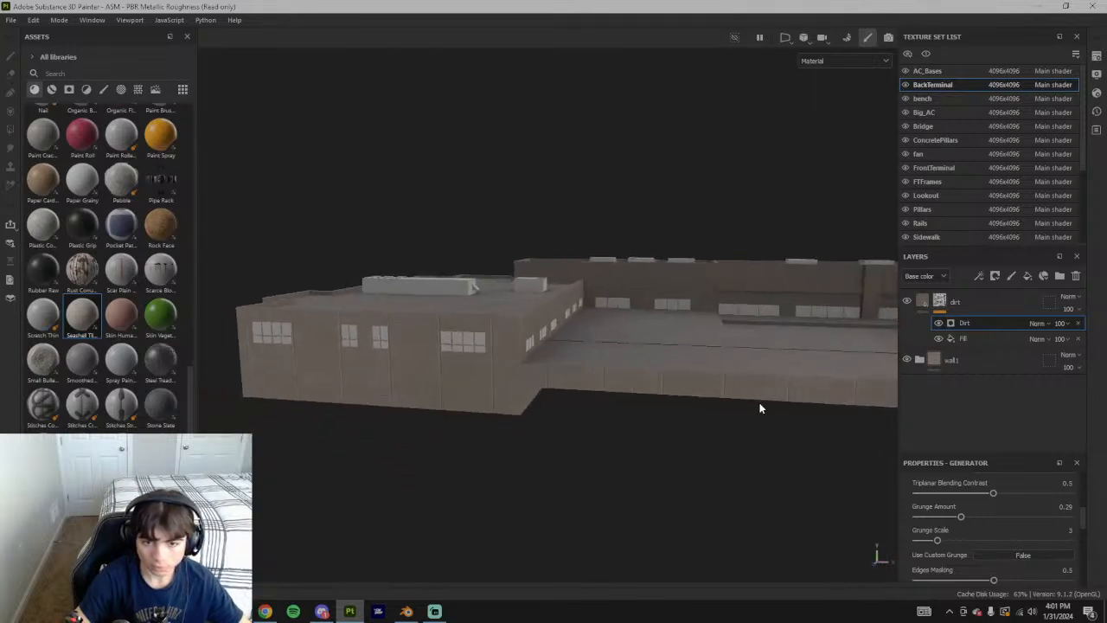
Reduce the Dirt generator's triplanar blending contrast to 0.001 and save the project
{"action": "scroll", "coordinate": [997, 505], "scroll_direction": "up", "scroll_amount": 2}
{"action": "left_click_drag", "start_coordinate": [989, 525], "coordinate": [915, 531]}
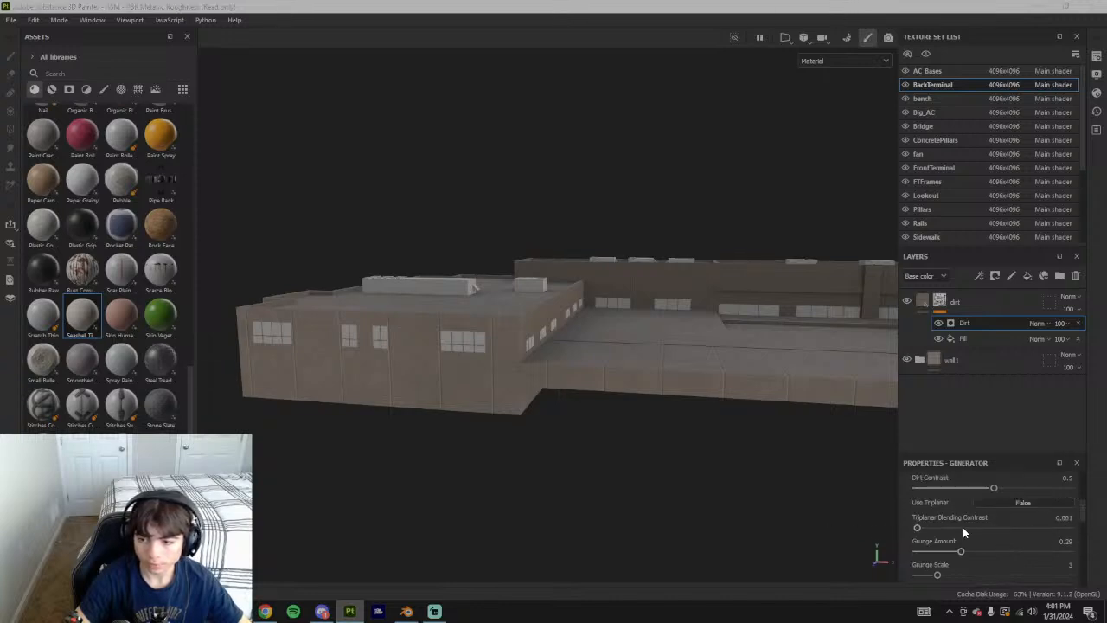
{"action": "key", "text": "ctrl+s"}
{"action": "left_click", "coordinate": [716, 426]}
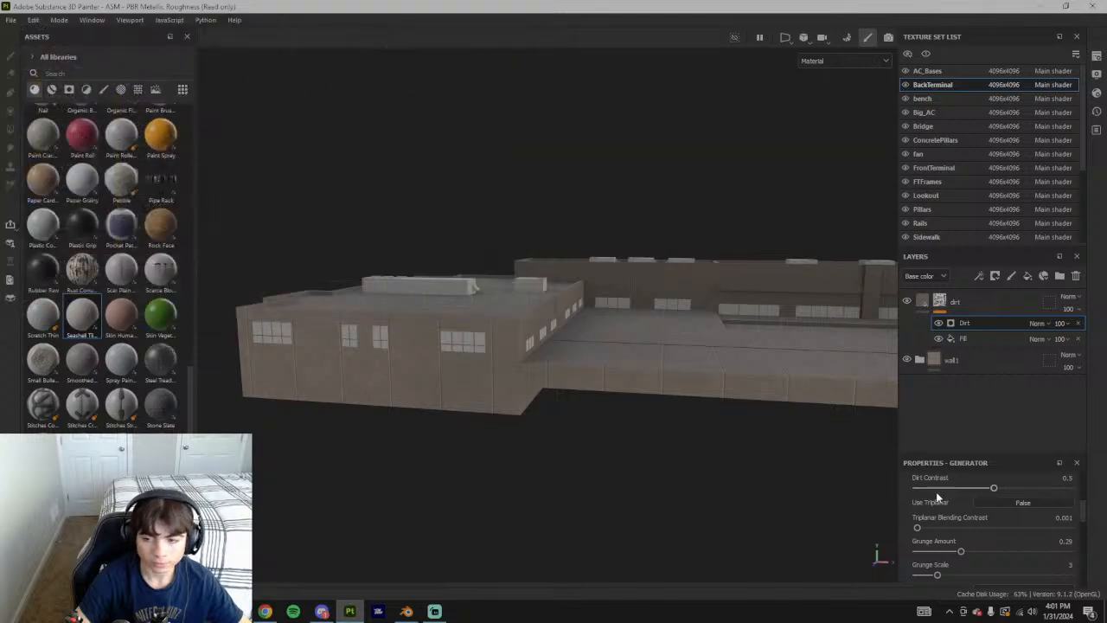
Set the Dirt generator's dirt contrast to 0.2, checking the effect on the building's walls and roof
{"action": "scroll", "coordinate": [980, 521], "scroll_direction": "up", "scroll_amount": 3}
{"action": "left_click_drag", "start_coordinate": [962, 558], "coordinate": [823, 496]}
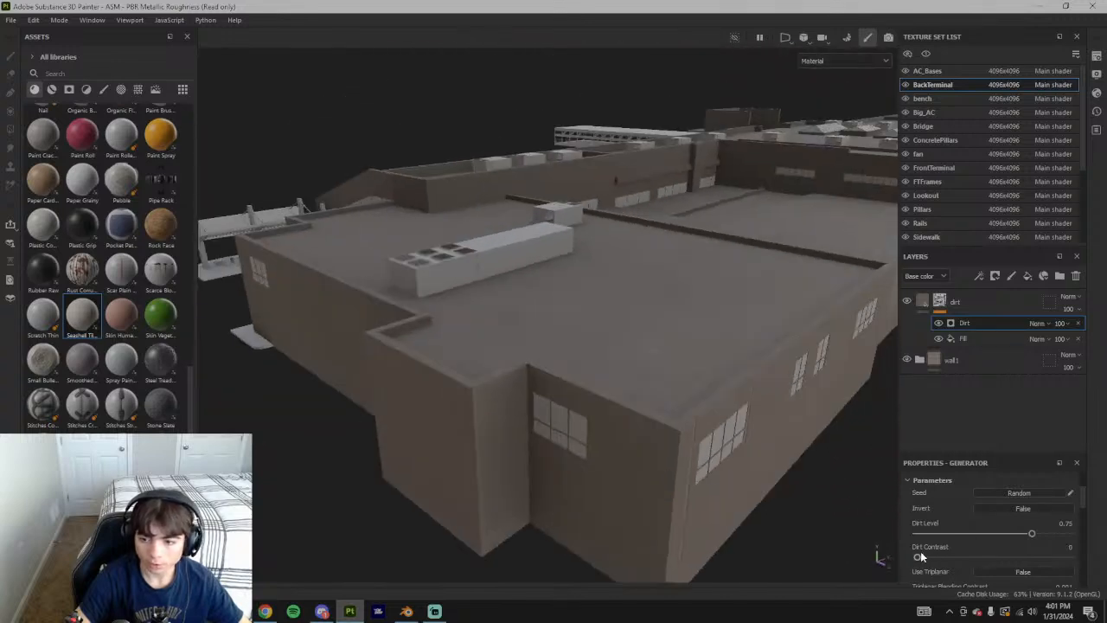
{"action": "mouse_move", "coordinate": [962, 559]}
{"action": "left_mouse_down"}
{"action": "mouse_move", "coordinate": [934, 561]}
{"action": "mouse_move", "coordinate": [947, 560]}
{"action": "left_mouse_up"}
{"action": "left_click_drag", "start_coordinate": [811, 509], "coordinate": [608, 396], "text": "alt"}
{"action": "middle_click_drag", "start_coordinate": [608, 396], "coordinate": [647, 344], "text": "alt"}
{"action": "left_click_drag", "start_coordinate": [647, 344], "coordinate": [591, 370], "text": "alt"}
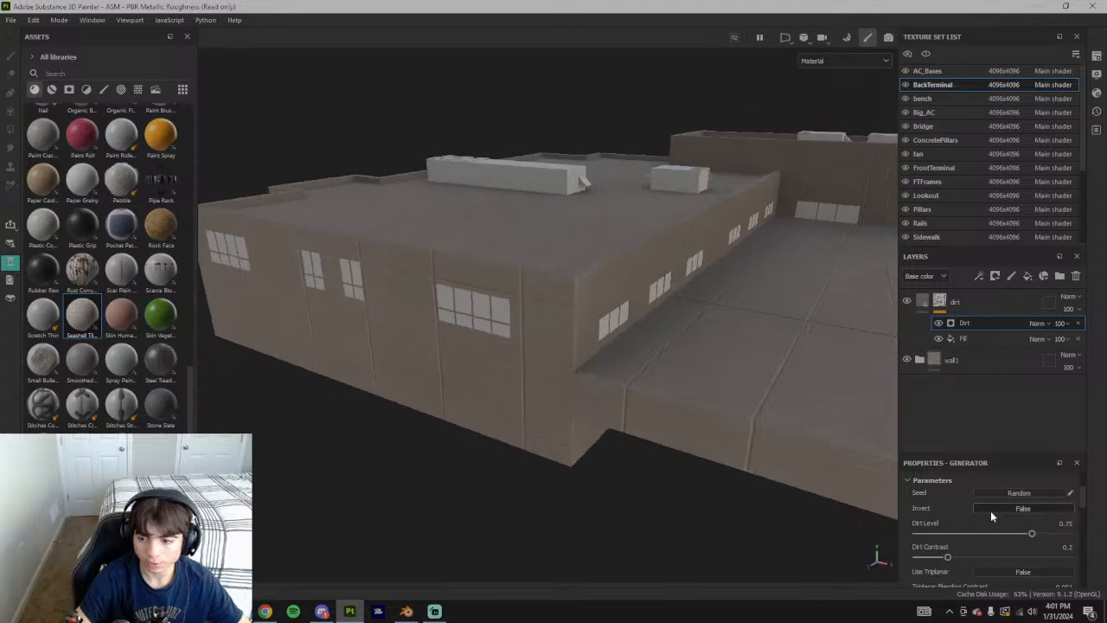
Lower the Dirt generator's opacity to 50 and check the walls up close and from a distance
{"action": "scroll", "coordinate": [999, 531], "scroll_direction": "down", "scroll_amount": 2}
{"action": "left_click", "coordinate": [1060, 323]}
{"action": "mouse_move", "coordinate": [1083, 344]}
{"action": "left_mouse_down"}
{"action": "mouse_move", "coordinate": [1057, 353]}
{"action": "mouse_move", "coordinate": [1081, 357]}
{"action": "left_mouse_up"}
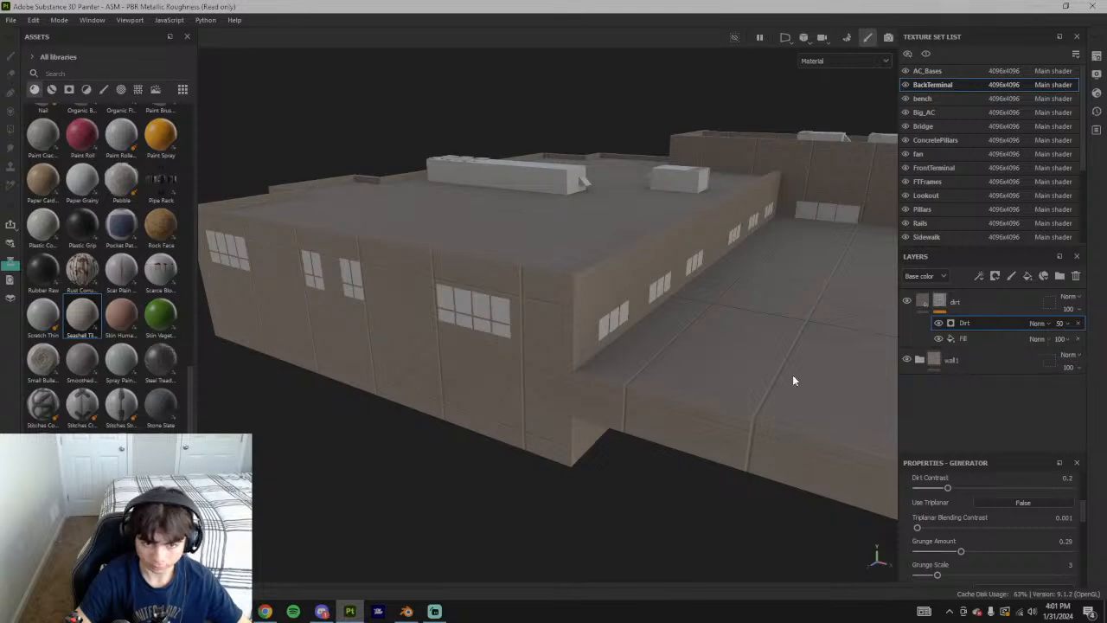
{"action": "left_click_drag", "start_coordinate": [689, 403], "coordinate": [531, 400], "text": "alt"}
{"action": "scroll", "coordinate": [683, 425], "scroll_direction": "up", "scroll_amount": 5}
{"action": "scroll", "coordinate": [699, 412], "scroll_direction": "down", "scroll_amount": 5}
{"action": "left_click_drag", "start_coordinate": [699, 412], "coordinate": [644, 322], "text": "alt"}
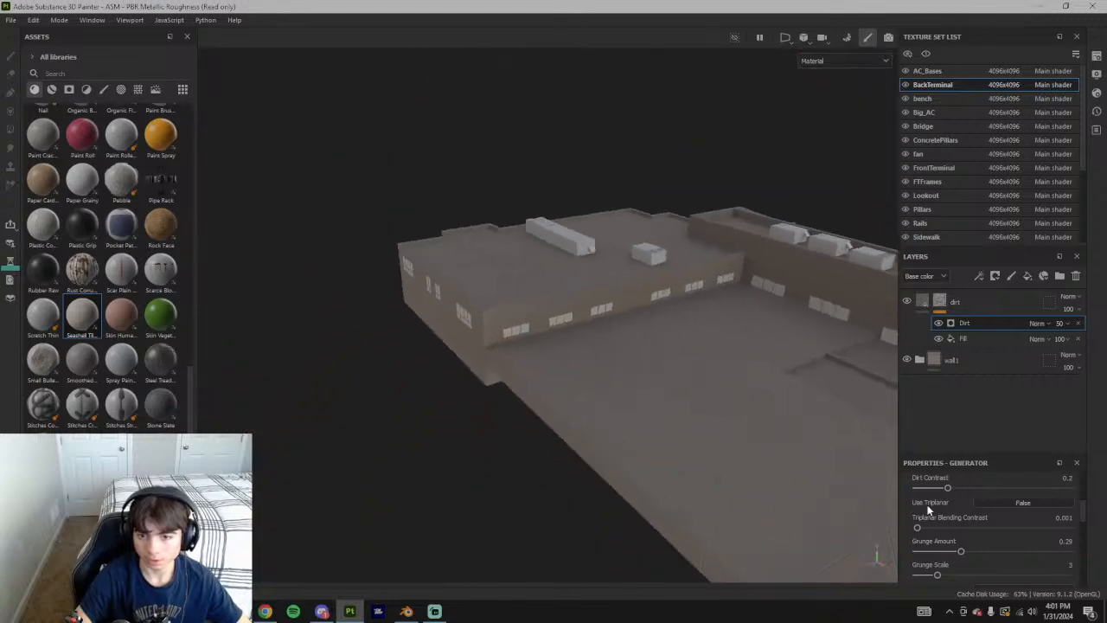
Reduce the Dirt generator's grunge amount to 0.15
{"action": "scroll", "coordinate": [973, 566], "scroll_direction": "down", "scroll_amount": 4}
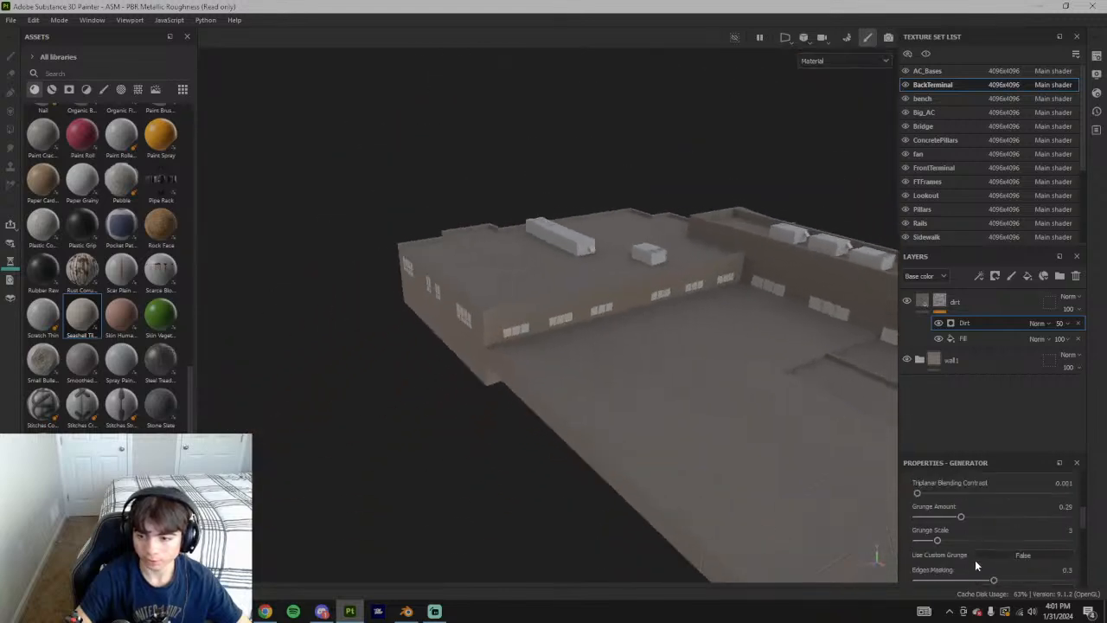
{"action": "scroll", "coordinate": [982, 538], "scroll_direction": "up", "scroll_amount": 1}
{"action": "left_click_drag", "start_coordinate": [954, 516], "coordinate": [935, 519]}
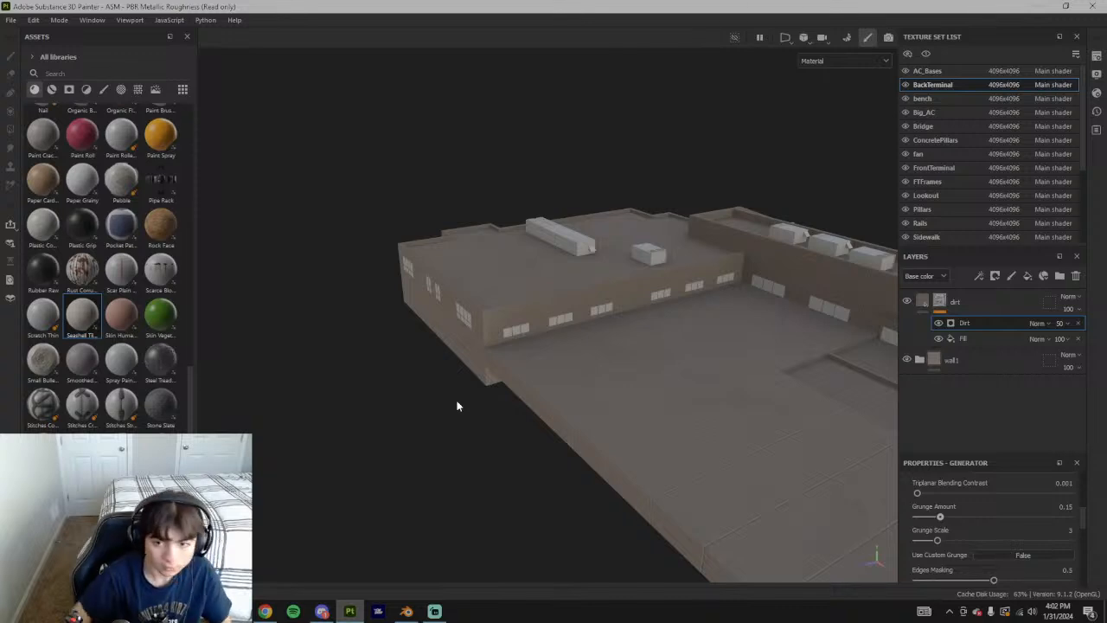
Switch to the Google Street View reference in Chrome, examine the real building's walls for dirt, and return to Substance Painter
{"action": "left_click", "coordinate": [266, 612]}
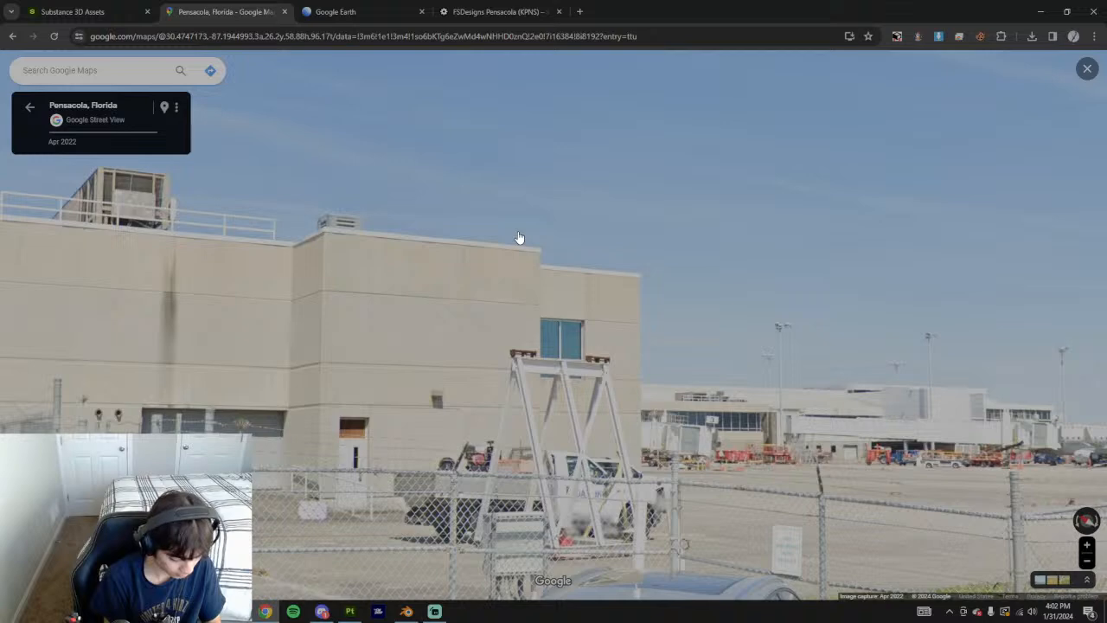
{"action": "left_click", "coordinate": [281, 283]}
{"action": "left_click", "coordinate": [349, 612]}
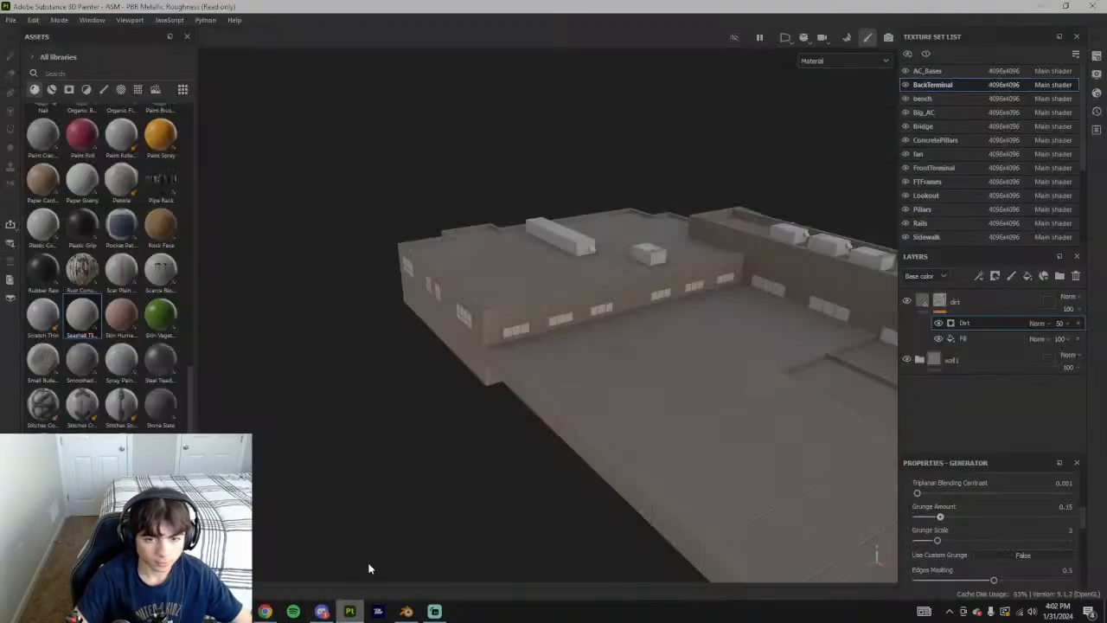
Replace the mask's Dirt generator with Metal Edge Wear and inspect the walls and roof
{"action": "left_click_drag", "start_coordinate": [645, 444], "coordinate": [804, 311], "text": "alt"}
{"action": "scroll", "coordinate": [986, 524], "scroll_direction": "down", "scroll_amount": 3}
{"action": "scroll", "coordinate": [986, 533], "scroll_direction": "up", "scroll_amount": 5}
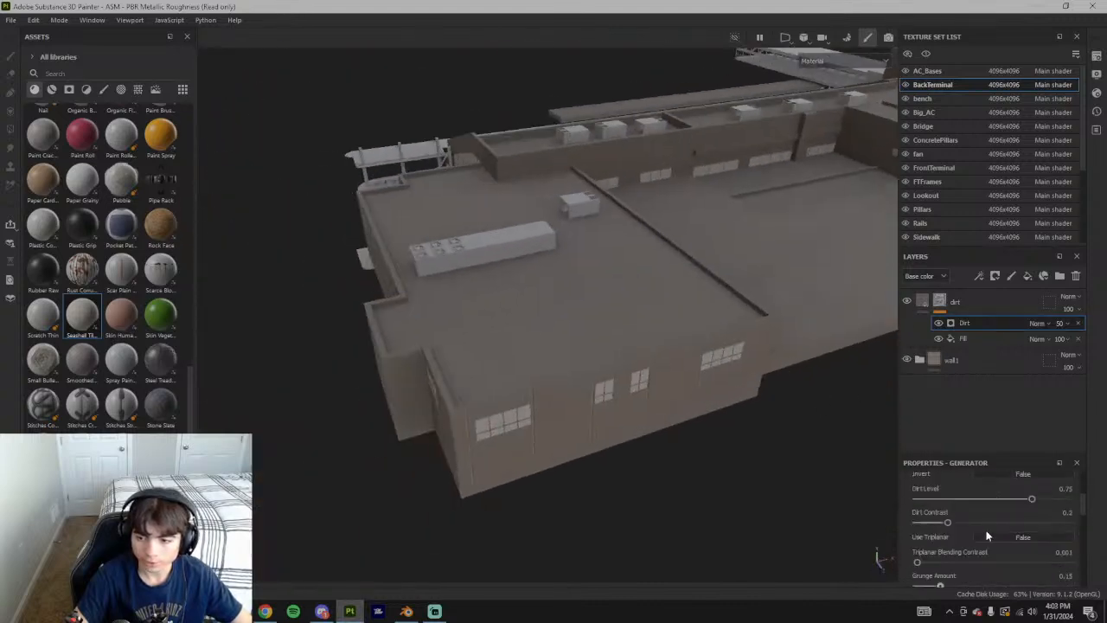
{"action": "scroll", "coordinate": [989, 554], "scroll_direction": "up", "scroll_amount": 3}
{"action": "left_click", "coordinate": [983, 512]}
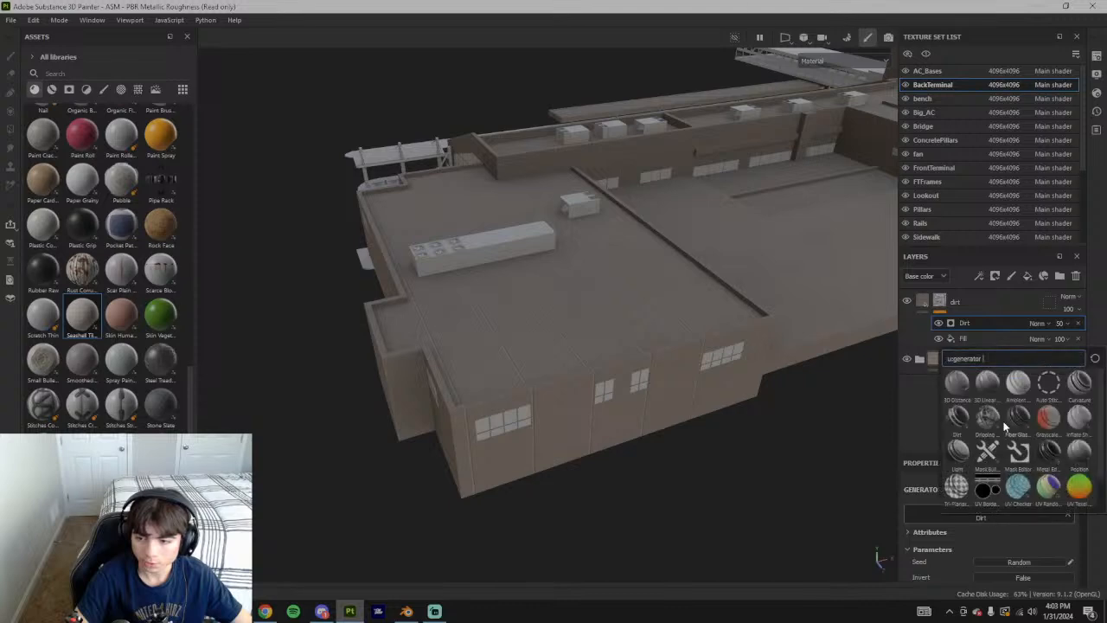
{"action": "left_click", "coordinate": [1058, 451]}
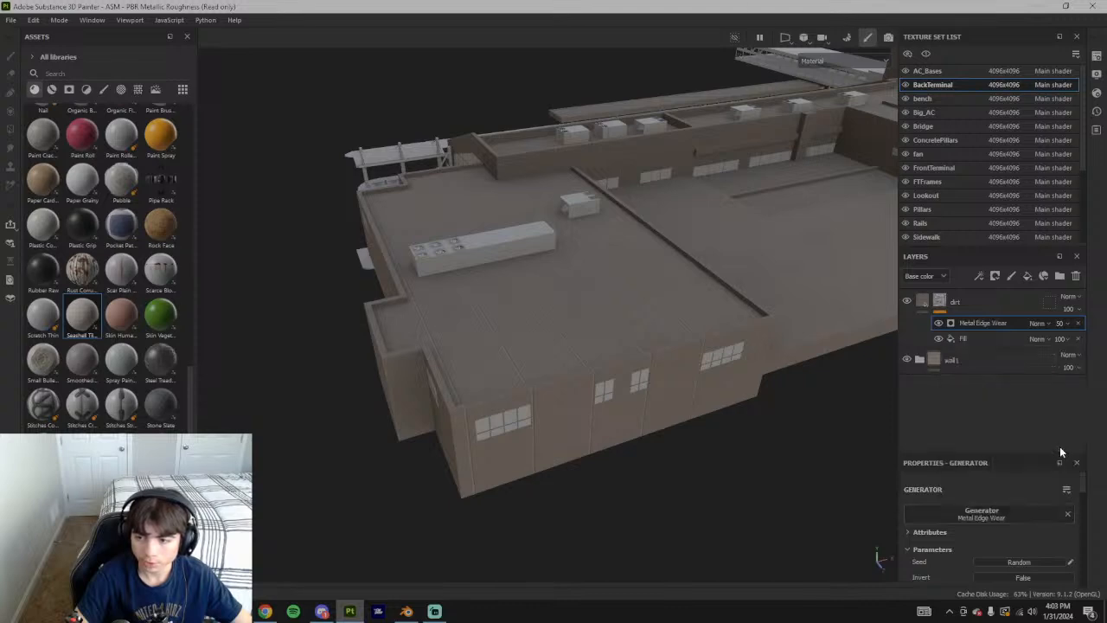
{"action": "left_click_drag", "start_coordinate": [731, 388], "coordinate": [562, 377], "text": "alt"}
{"action": "scroll", "coordinate": [624, 346], "scroll_direction": "up", "scroll_amount": 5}
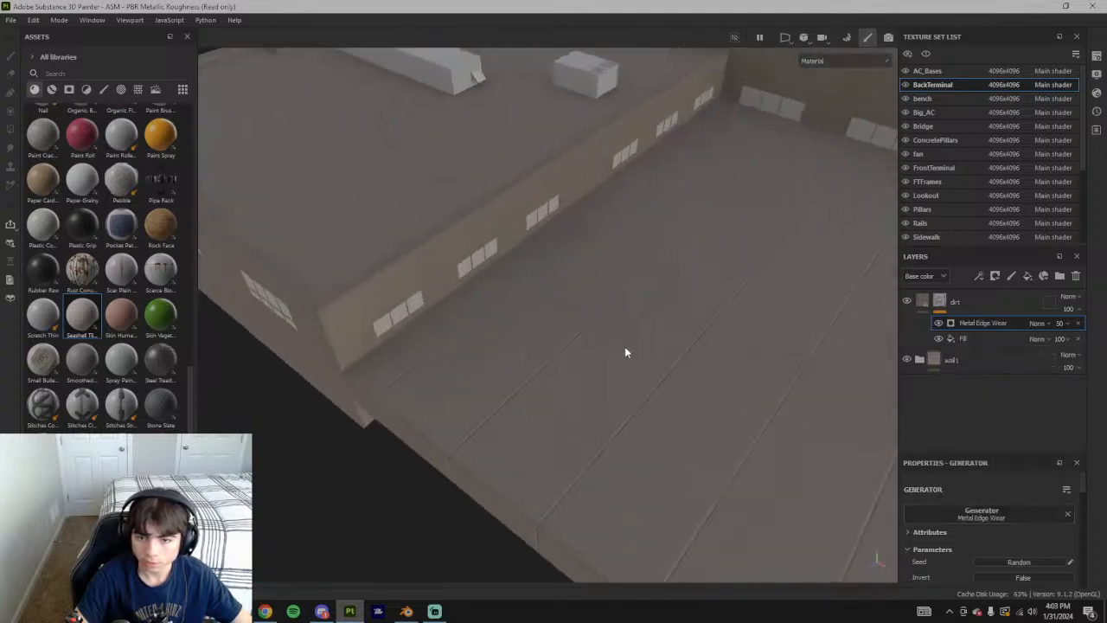
{"action": "left_click_drag", "start_coordinate": [625, 348], "coordinate": [708, 235], "text": "alt"}
{"action": "scroll", "coordinate": [597, 350], "scroll_direction": "down", "scroll_amount": 3}
Raise the Metal Edge Wear generator's opacity to 100 and inspect the building's edges
{"action": "left_click", "coordinate": [1068, 324]}
{"action": "left_click_drag", "start_coordinate": [1079, 344], "coordinate": [1103, 345]}
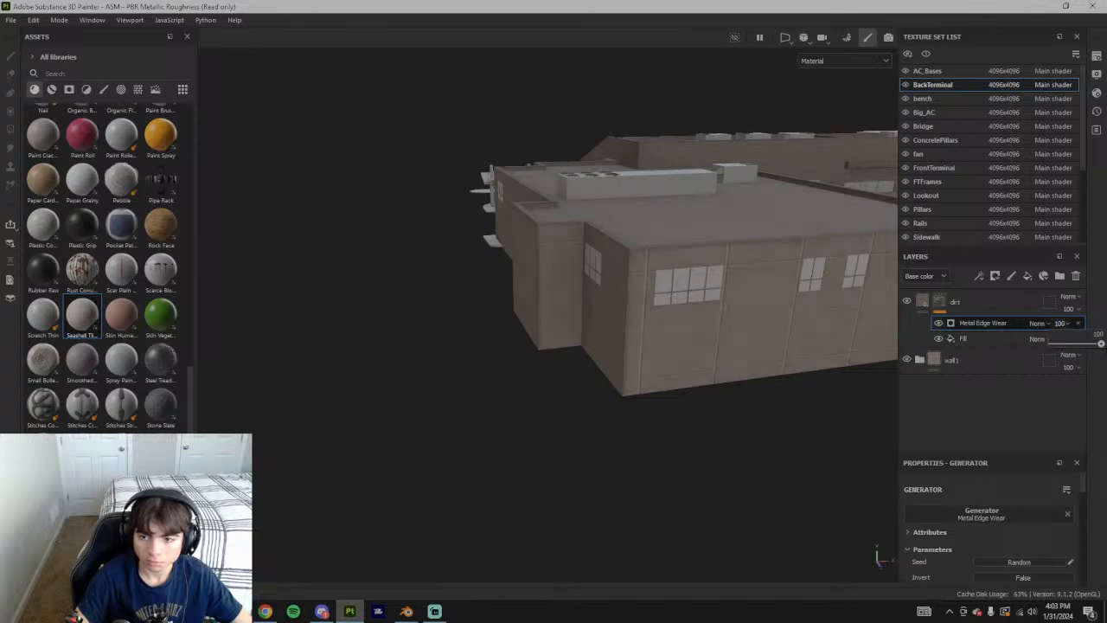
{"action": "left_click_drag", "start_coordinate": [716, 299], "coordinate": [746, 369], "text": "alt"}
{"action": "left_click_drag", "start_coordinate": [467, 302], "coordinate": [635, 322], "text": "alt"}
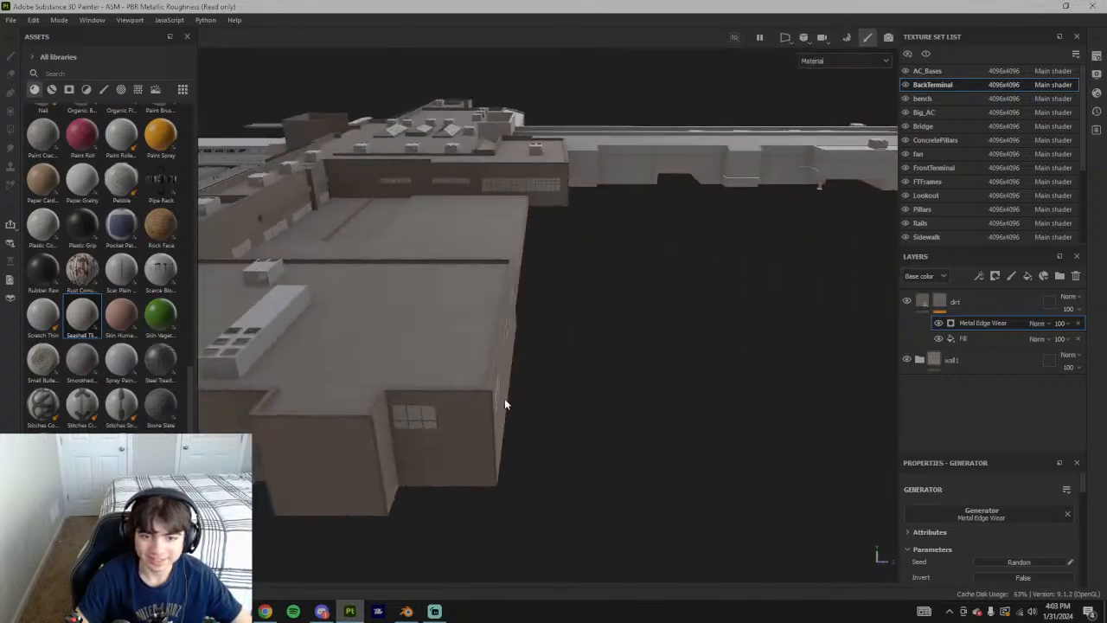
{"action": "scroll", "coordinate": [507, 403], "scroll_direction": "up", "scroll_amount": 3}
{"action": "left_click_drag", "start_coordinate": [528, 384], "coordinate": [692, 403], "text": "alt"}
Lower the Metal Edge Wear generator's opacity to 10, inspect the building, and adjust the opacity to 15
{"action": "left_click", "coordinate": [1059, 323]}
{"action": "left_click_drag", "start_coordinate": [1086, 346], "coordinate": [1056, 345]}
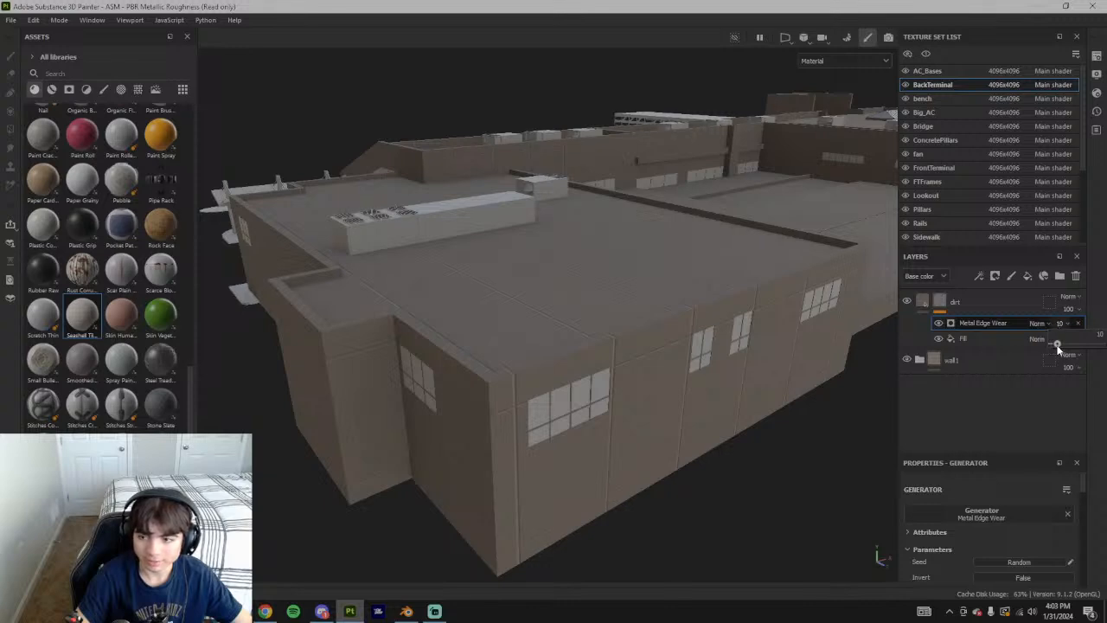
{"action": "left_click_drag", "start_coordinate": [805, 364], "coordinate": [672, 454], "text": "alt"}
{"action": "middle_click_drag", "start_coordinate": [672, 454], "coordinate": [657, 490], "text": "alt"}
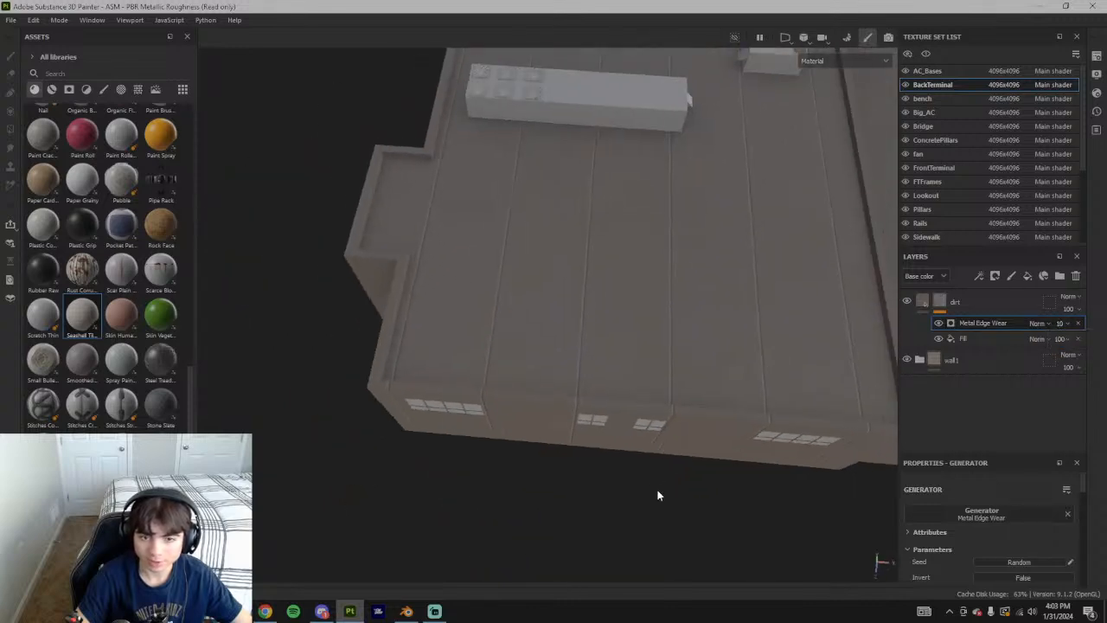
{"action": "left_click_drag", "start_coordinate": [677, 476], "coordinate": [467, 227], "text": "alt"}
{"action": "left_click_drag", "start_coordinate": [1058, 344], "coordinate": [1069, 344]}
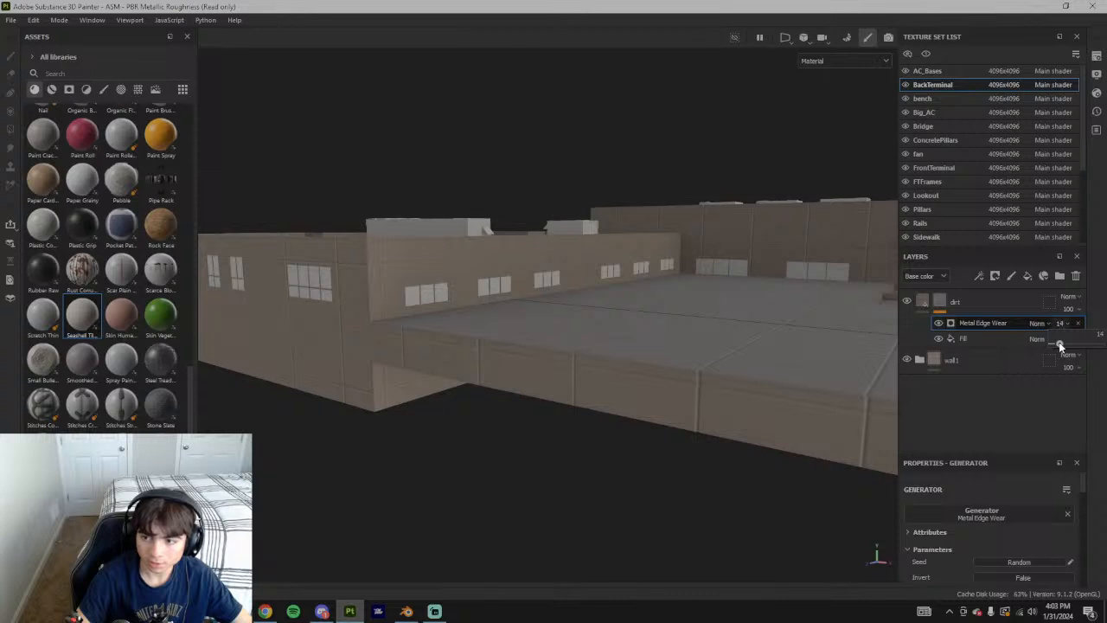
{"action": "left_click_drag", "start_coordinate": [1060, 343], "coordinate": [1061, 343]}
{"action": "left_click_drag", "start_coordinate": [672, 362], "coordinate": [714, 329], "text": "alt"}
Try the Light generator in place of Metal Edge Wear, and settle on the Curvature generator for the dirt mask
{"action": "left_click", "coordinate": [1014, 510]}
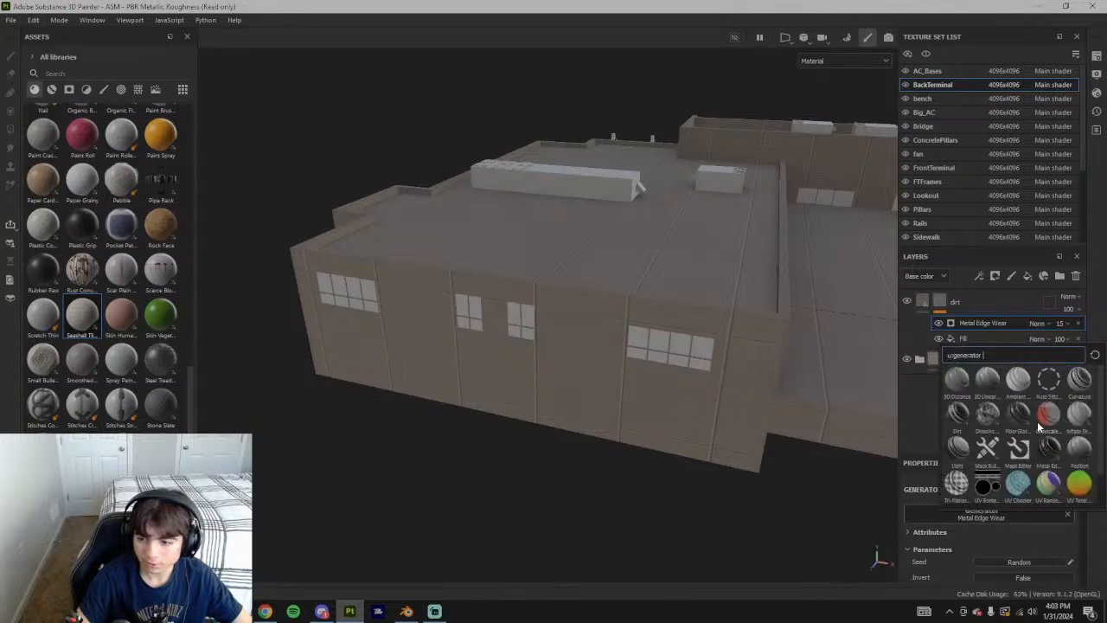
{"action": "left_click", "coordinate": [958, 454]}
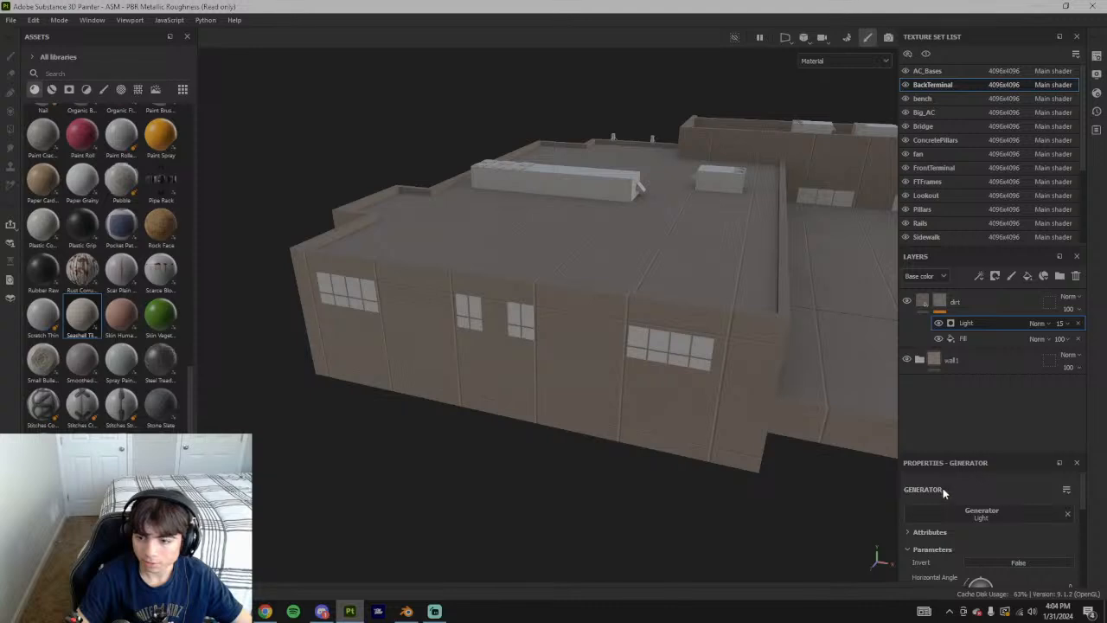
{"action": "left_click", "coordinate": [968, 517]}
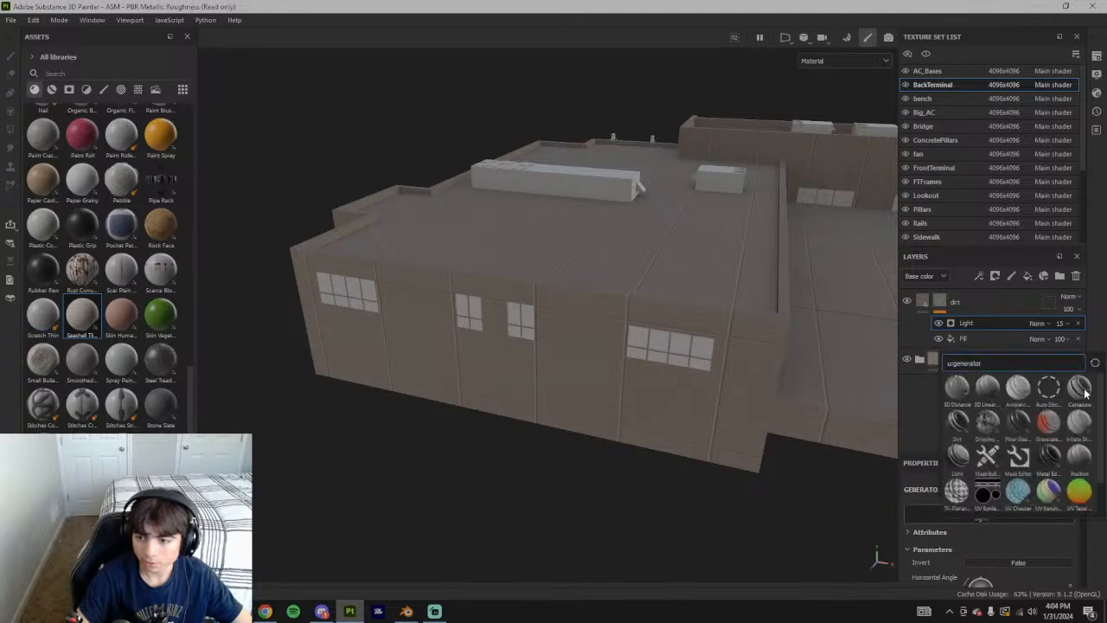
{"action": "left_click", "coordinate": [1086, 393]}
{"action": "middle_click_drag", "start_coordinate": [792, 372], "coordinate": [429, 371], "text": "alt"}
{"action": "left_click_drag", "start_coordinate": [429, 371], "coordinate": [483, 353], "text": "alt"}
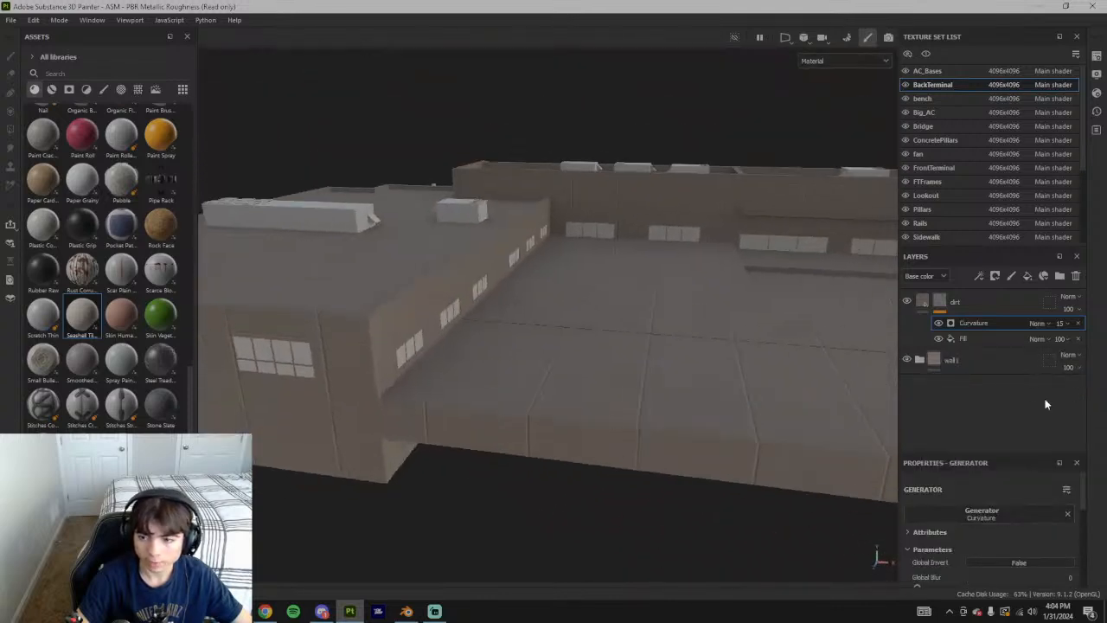
Raise the Curvature generator's opacity to 100 and inspect the building from several sides
{"action": "left_click_drag", "start_coordinate": [1060, 323], "coordinate": [1100, 343]}
{"action": "left_click_drag", "start_coordinate": [736, 281], "coordinate": [777, 384], "text": "alt"}
{"action": "middle_click_drag", "start_coordinate": [777, 384], "coordinate": [545, 463], "text": "alt"}
{"action": "left_click_drag", "start_coordinate": [545, 463], "coordinate": [736, 374], "text": "alt"}
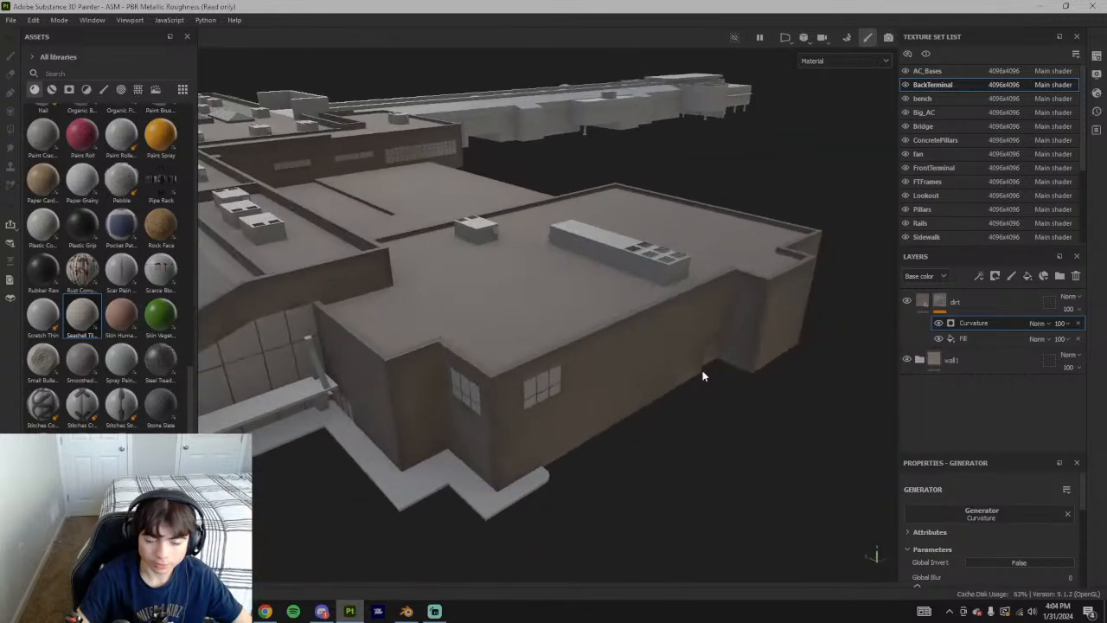
Lower the Curvature generator's opacity to 25, undoing the generator's removal along the way
{"action": "left_click", "coordinate": [1061, 322]}
{"action": "left_click_drag", "start_coordinate": [1085, 345], "coordinate": [1067, 346]}
{"action": "left_click_drag", "start_coordinate": [865, 355], "coordinate": [554, 363], "text": "alt"}
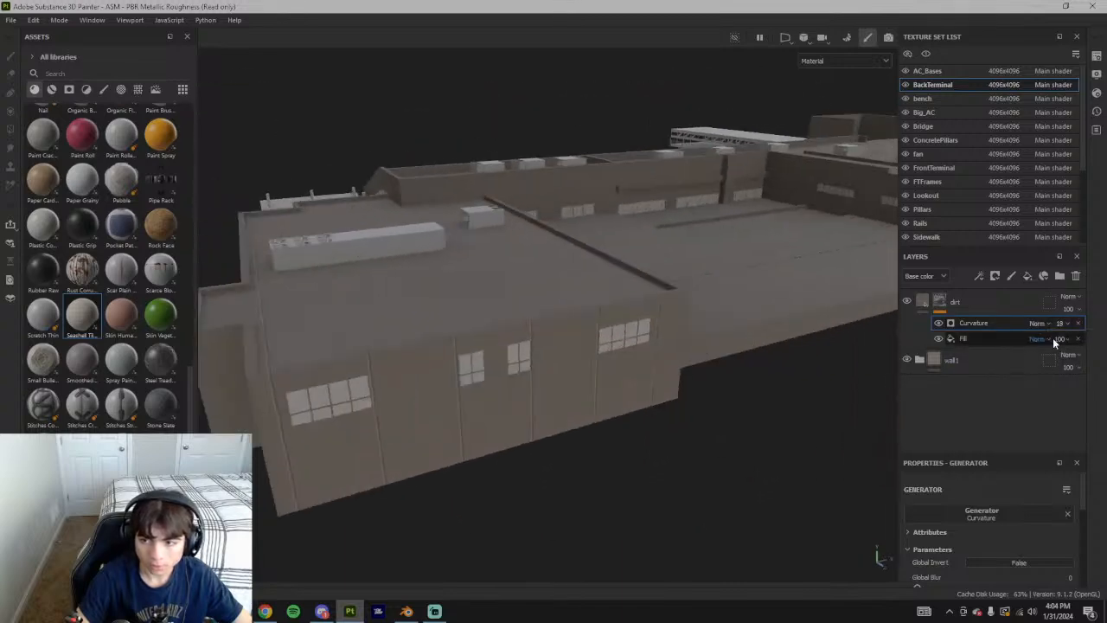
{"action": "left_click", "coordinate": [1078, 323]}
{"action": "key", "text": "ctrl+z"}
{"action": "left_click", "coordinate": [1062, 326]}
{"action": "mouse_move", "coordinate": [1072, 343]}
{"action": "left_mouse_down"}
{"action": "mouse_move", "coordinate": [1082, 346]}
{"action": "mouse_move", "coordinate": [1063, 346]}
{"action": "left_mouse_up"}
Examine the Curvature-masked dirt on the walls, roofs and edges of the terminal from several angles and distances
{"action": "left_click_drag", "start_coordinate": [735, 359], "coordinate": [643, 338], "text": "alt"}
{"action": "left_click_drag", "start_coordinate": [517, 350], "coordinate": [620, 296], "text": "alt"}
{"action": "middle_click_drag", "start_coordinate": [482, 390], "coordinate": [632, 269], "text": "alt"}
{"action": "left_click_drag", "start_coordinate": [632, 269], "coordinate": [665, 398], "text": "alt"}
{"action": "scroll", "coordinate": [664, 401], "scroll_direction": "down", "scroll_amount": 3}
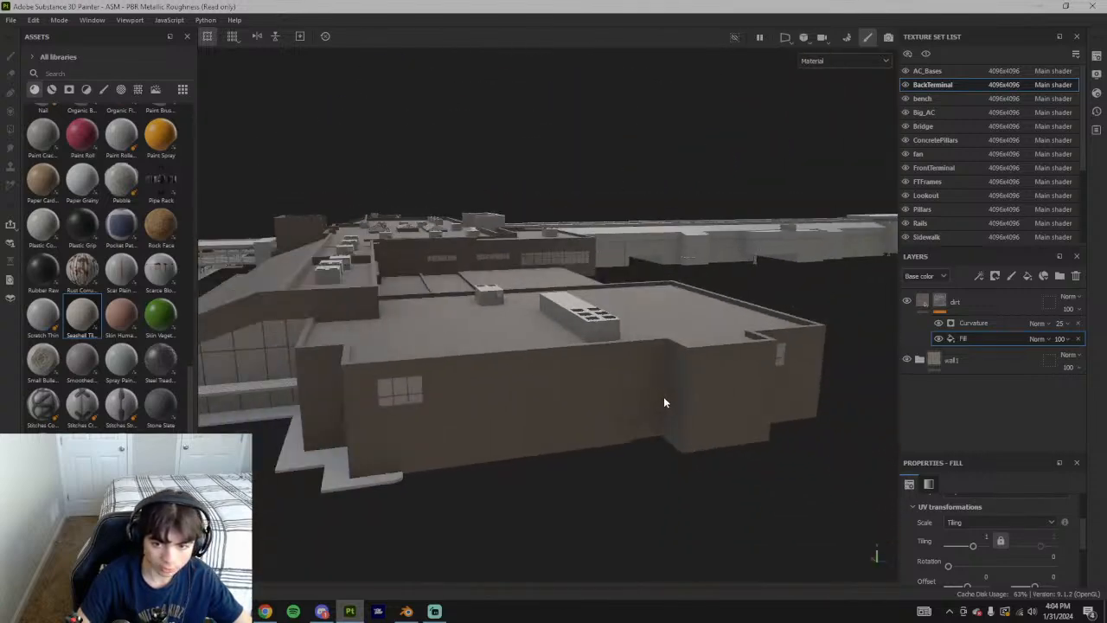
{"action": "scroll", "coordinate": [665, 401], "scroll_direction": "down", "scroll_amount": 2}
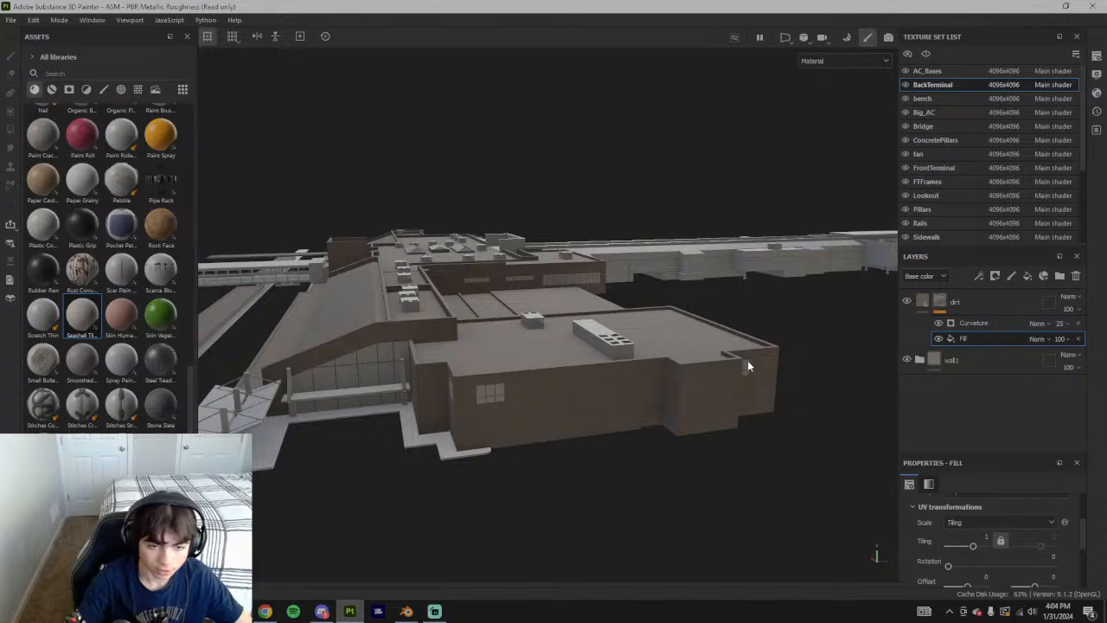
{"action": "left_click_drag", "start_coordinate": [749, 366], "coordinate": [741, 350], "text": "alt"}
{"action": "middle_click_drag", "start_coordinate": [741, 350], "coordinate": [420, 366], "text": "alt"}
{"action": "left_click_drag", "start_coordinate": [420, 366], "coordinate": [606, 381], "text": "alt"}
{"action": "scroll", "coordinate": [563, 390], "scroll_direction": "up", "scroll_amount": 3}
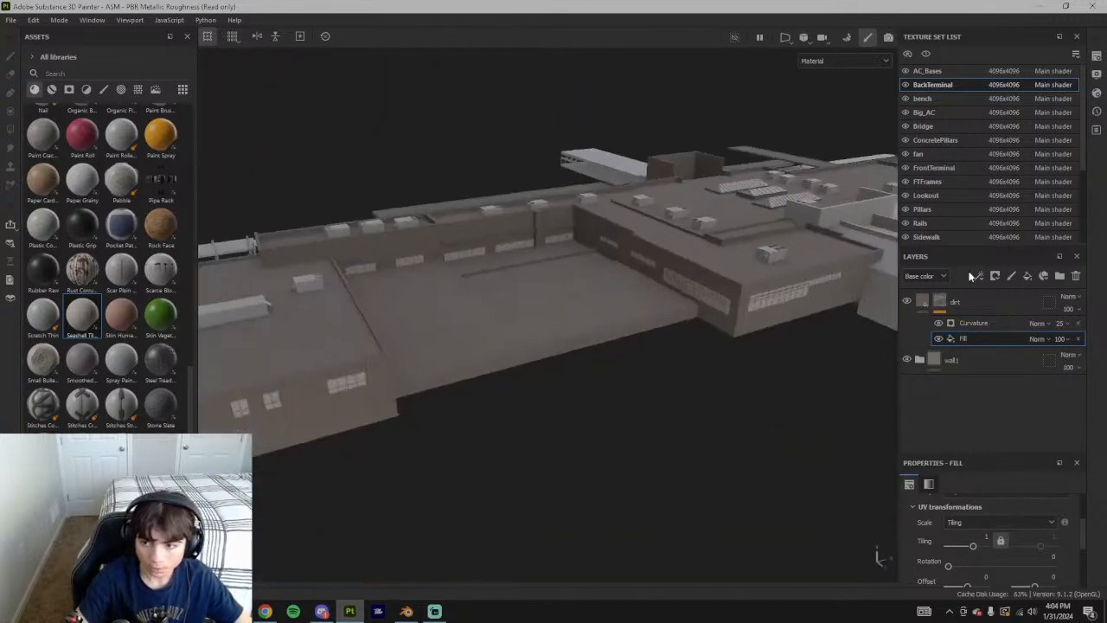
Add a Dirt generator to the dirt layer's mask, between the Curvature generator and the fill
{"action": "left_click", "coordinate": [996, 280]}
{"action": "left_click", "coordinate": [980, 276]}
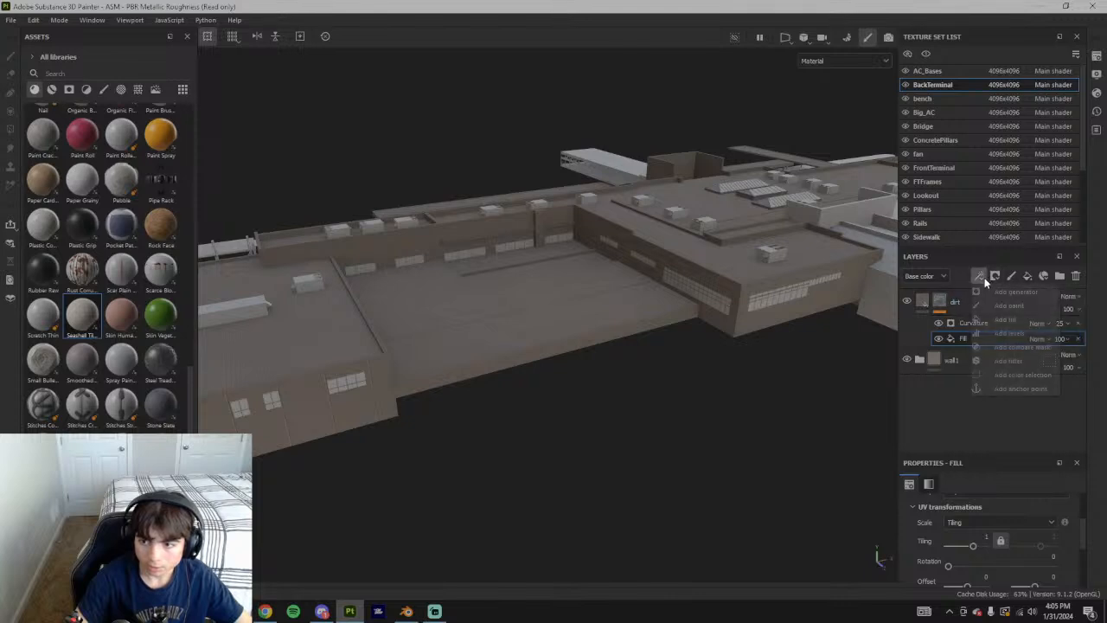
{"action": "left_click", "coordinate": [1017, 291]}
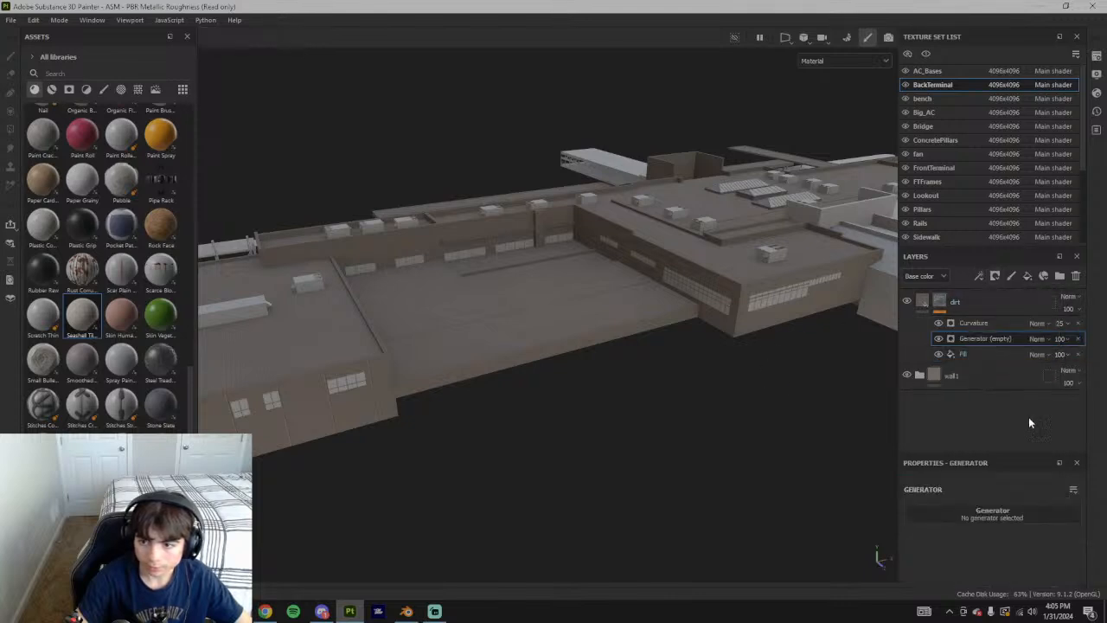
{"action": "left_click", "coordinate": [992, 517]}
{"action": "left_click", "coordinate": [959, 415]}
Reduce the Dirt generator's Dirt Level to 0.32 while checking the courtyard and roofs
{"action": "left_click_drag", "start_coordinate": [563, 336], "coordinate": [494, 388], "text": "alt"}
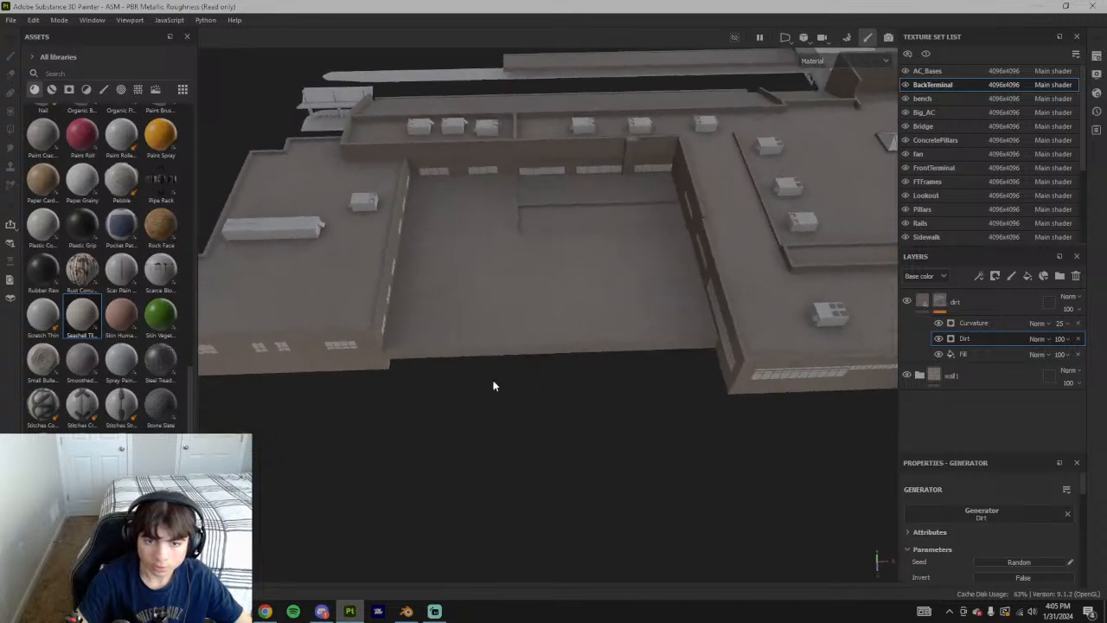
{"action": "scroll", "coordinate": [437, 343], "scroll_direction": "up", "scroll_amount": 3}
{"action": "left_click_drag", "start_coordinate": [437, 342], "coordinate": [585, 342], "text": "alt"}
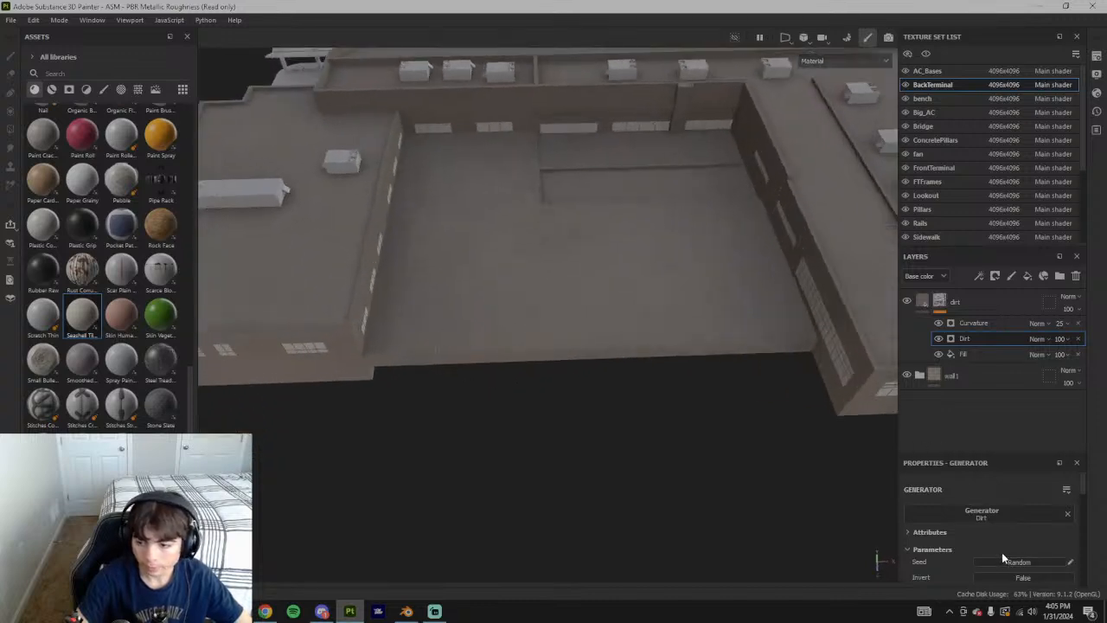
{"action": "scroll", "coordinate": [1003, 554], "scroll_direction": "down", "scroll_amount": 2}
{"action": "left_click_drag", "start_coordinate": [965, 536], "coordinate": [955, 536]}
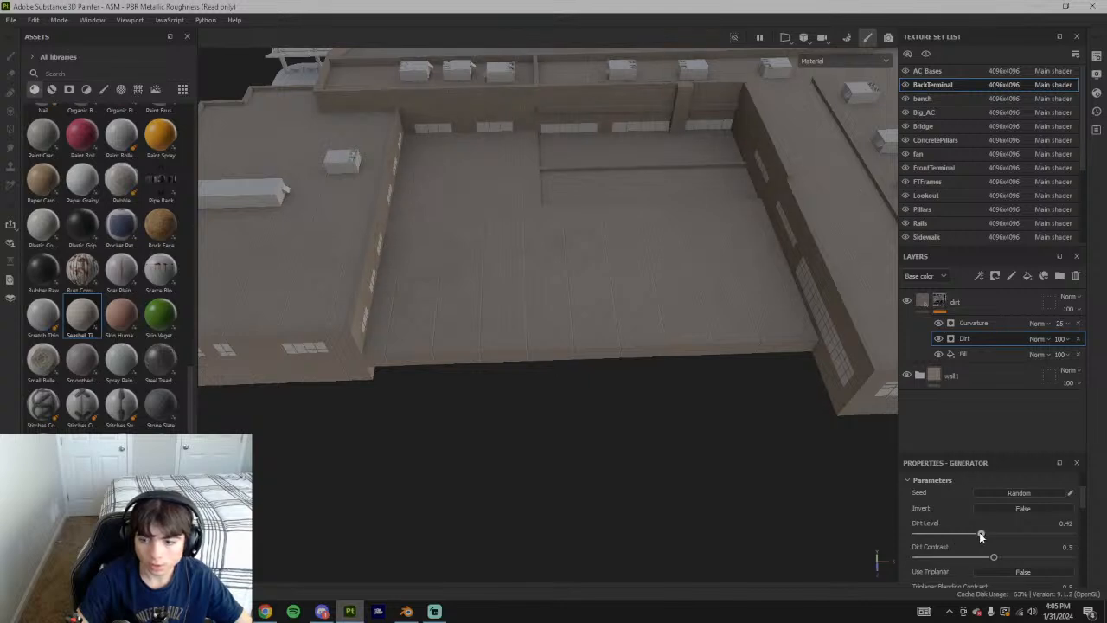
{"action": "left_click_drag", "start_coordinate": [918, 535], "coordinate": [966, 536]}
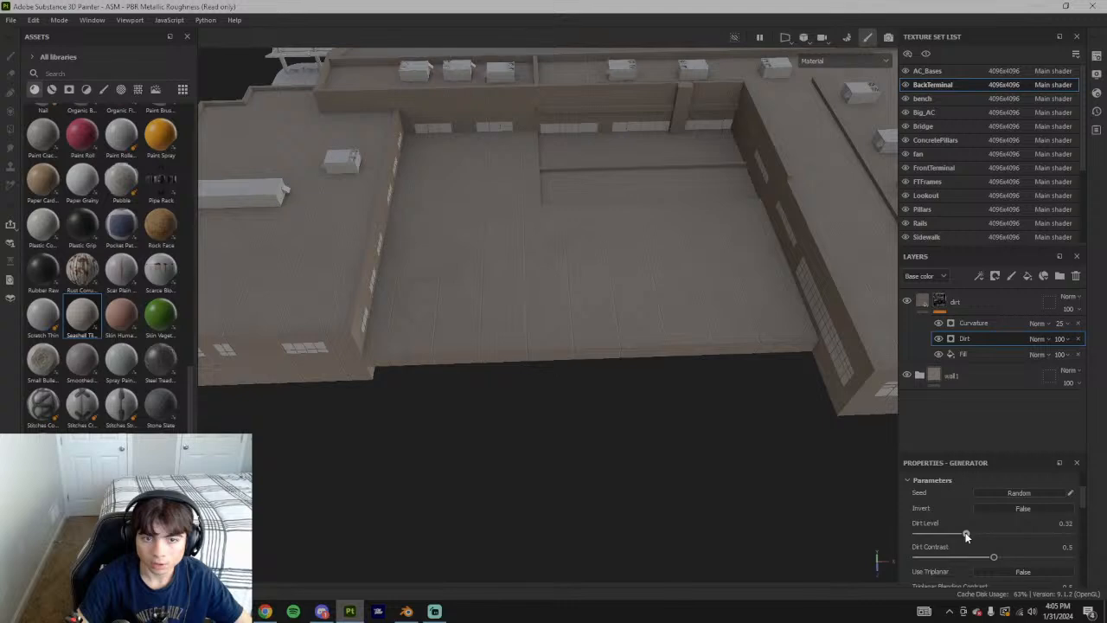
Set the Dirt generator's Grunge Amount to 0.2 and try a Grunge Scale of 15 on the walls and roofs
{"action": "left_click_drag", "start_coordinate": [793, 504], "coordinate": [913, 412], "text": "alt"}
{"action": "scroll", "coordinate": [965, 530], "scroll_direction": "down", "scroll_amount": 5}
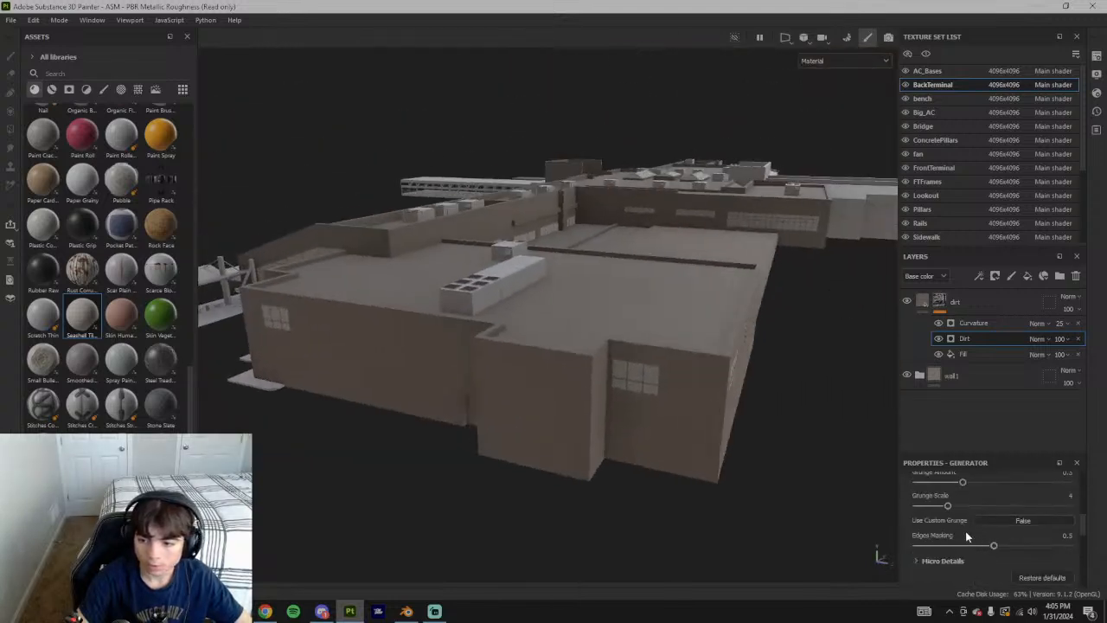
{"action": "left_click_drag", "start_coordinate": [963, 518], "coordinate": [962, 542]}
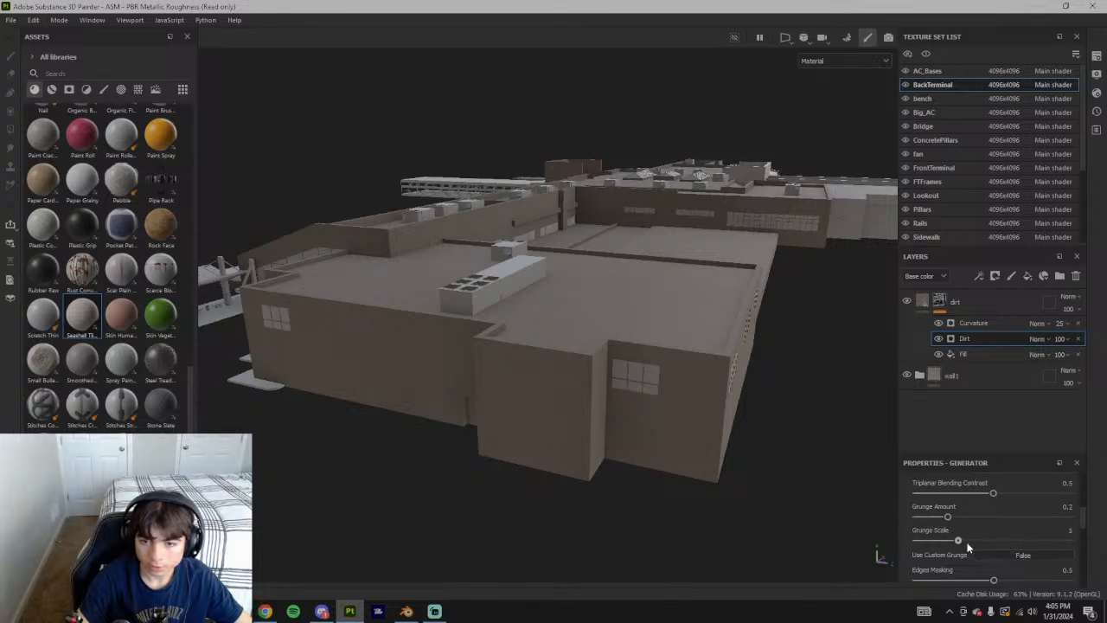
{"action": "left_click_drag", "start_coordinate": [722, 424], "coordinate": [424, 480], "text": "alt"}
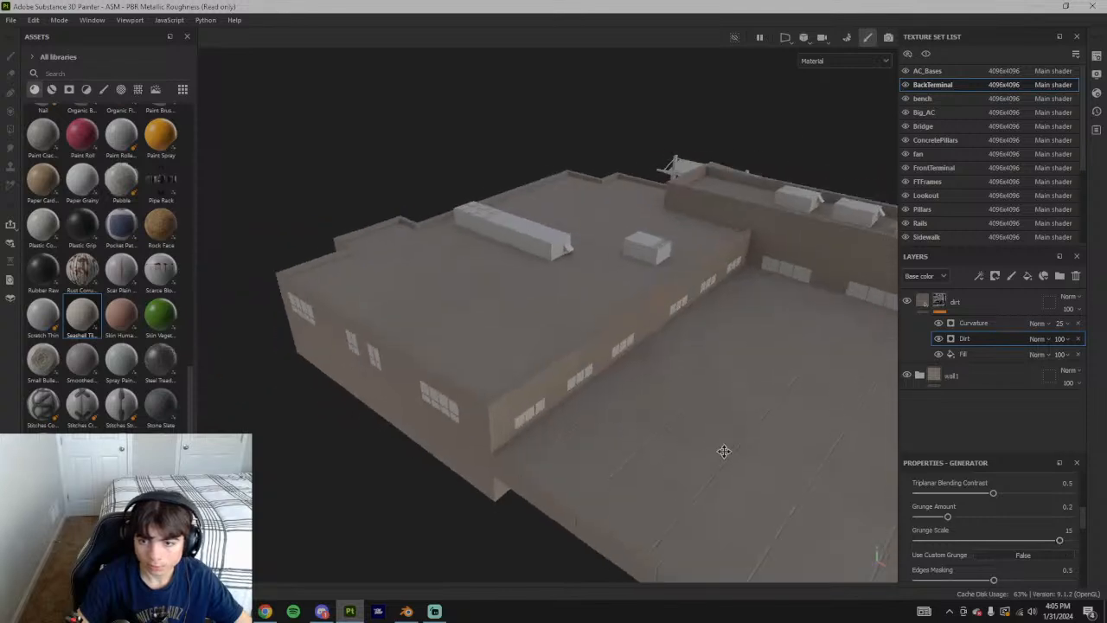
{"action": "middle_click_drag", "start_coordinate": [724, 459], "coordinate": [636, 347], "text": "alt"}
{"action": "left_click_drag", "start_coordinate": [684, 341], "coordinate": [897, 454], "text": "alt"}
{"action": "scroll", "coordinate": [762, 445], "scroll_direction": "down", "scroll_amount": 5}
{"action": "left_click_drag", "start_coordinate": [760, 450], "coordinate": [597, 407], "text": "alt"}
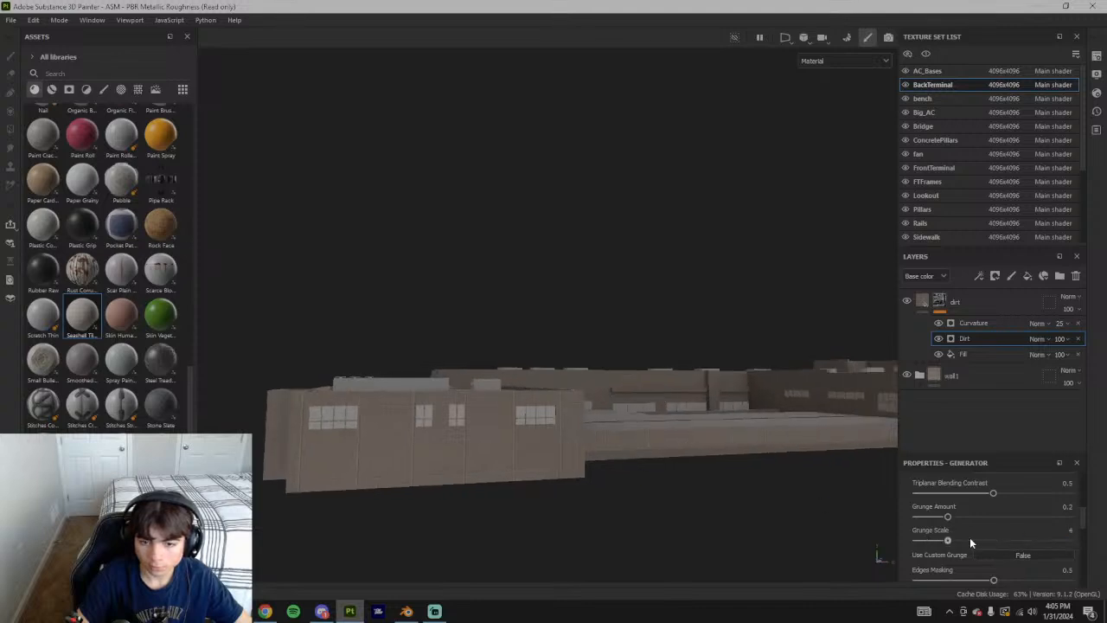
Set the Dirt generator's Grunge Scale to 8 and check the result from several sides of the terminal
{"action": "left_click_drag", "start_coordinate": [735, 380], "coordinate": [664, 351], "text": "alt"}
{"action": "scroll", "coordinate": [651, 326], "scroll_direction": "up", "scroll_amount": 5}
{"action": "scroll", "coordinate": [664, 352], "scroll_direction": "down", "scroll_amount": 5}
{"action": "left_click_drag", "start_coordinate": [773, 356], "coordinate": [772, 420], "text": "alt"}
{"action": "middle_click_drag", "start_coordinate": [771, 421], "coordinate": [797, 522], "text": "alt"}
{"action": "left_click_drag", "start_coordinate": [738, 477], "coordinate": [560, 363], "text": "alt"}
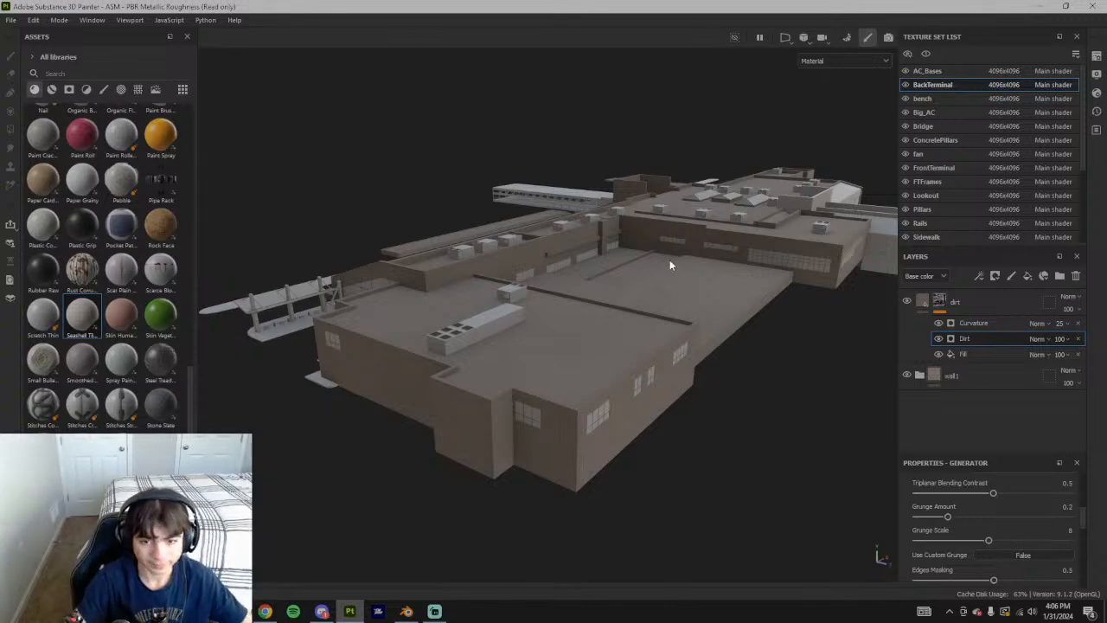
{"action": "left_click_drag", "start_coordinate": [474, 371], "coordinate": [552, 389], "text": "alt"}
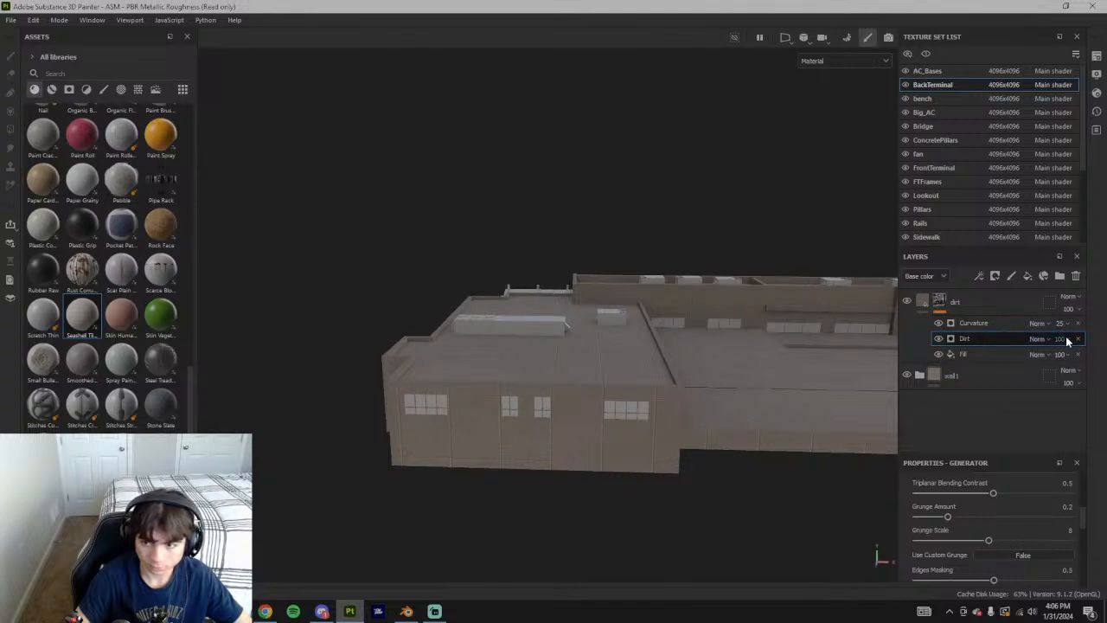
Raise the Dirt generator's Dirt Level to 0.66 after trying higher amounts
{"action": "scroll", "coordinate": [978, 502], "scroll_direction": "up", "scroll_amount": 5}
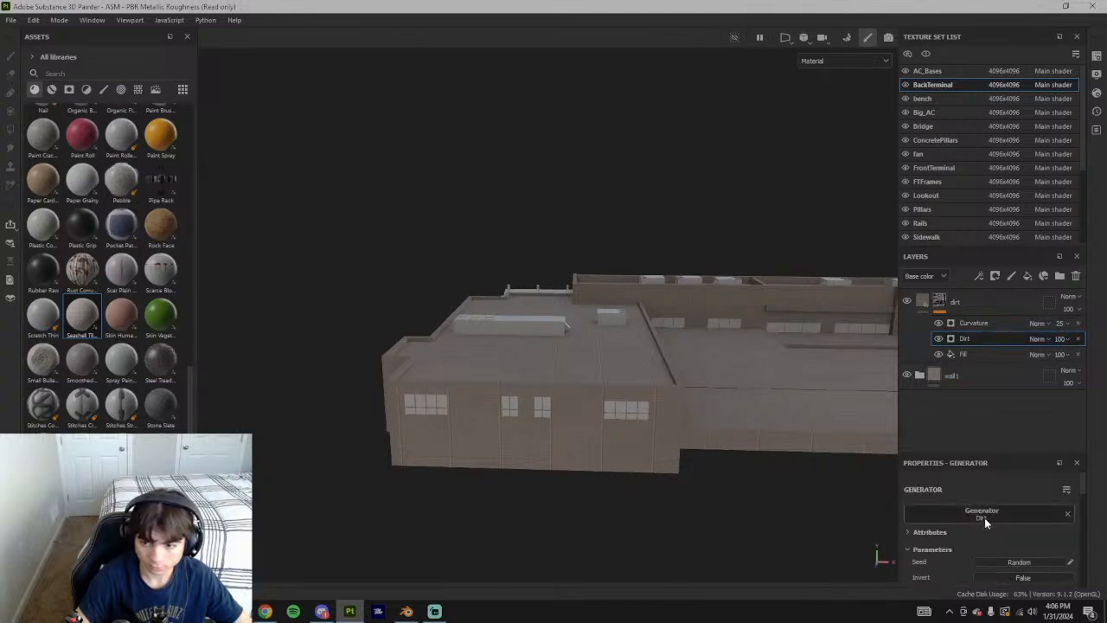
{"action": "left_click_drag", "start_coordinate": [969, 531], "coordinate": [1079, 542]}
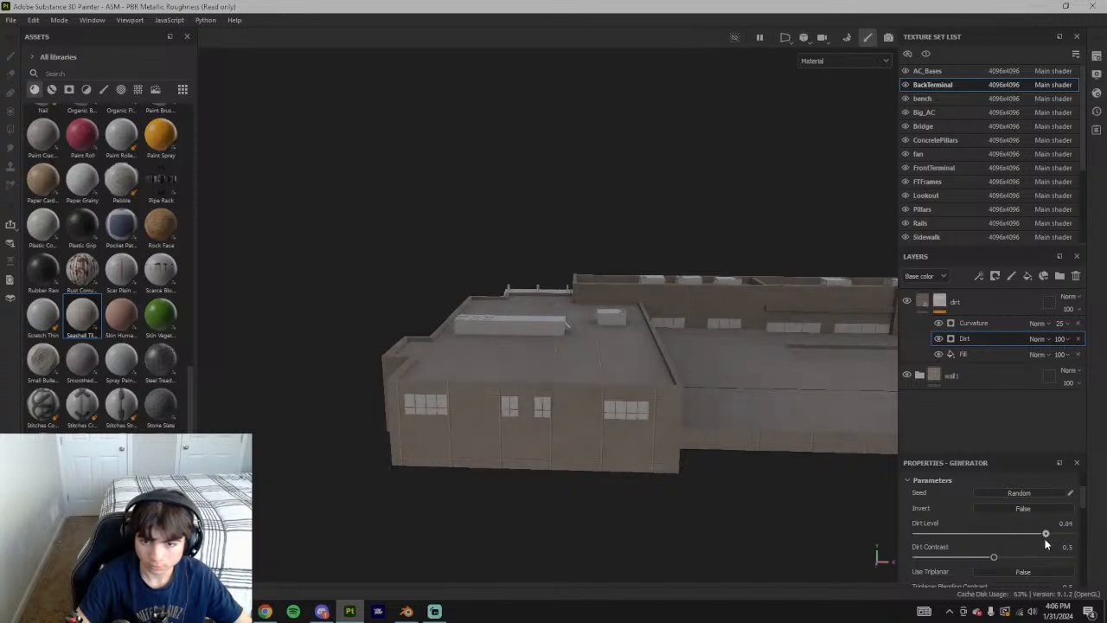
{"action": "left_click_drag", "start_coordinate": [1043, 540], "coordinate": [1041, 544]}
{"action": "left_click_drag", "start_coordinate": [687, 419], "coordinate": [647, 405], "text": "alt"}
{"action": "left_click", "coordinate": [992, 532]}
{"action": "left_click_drag", "start_coordinate": [788, 427], "coordinate": [539, 386], "text": "alt"}
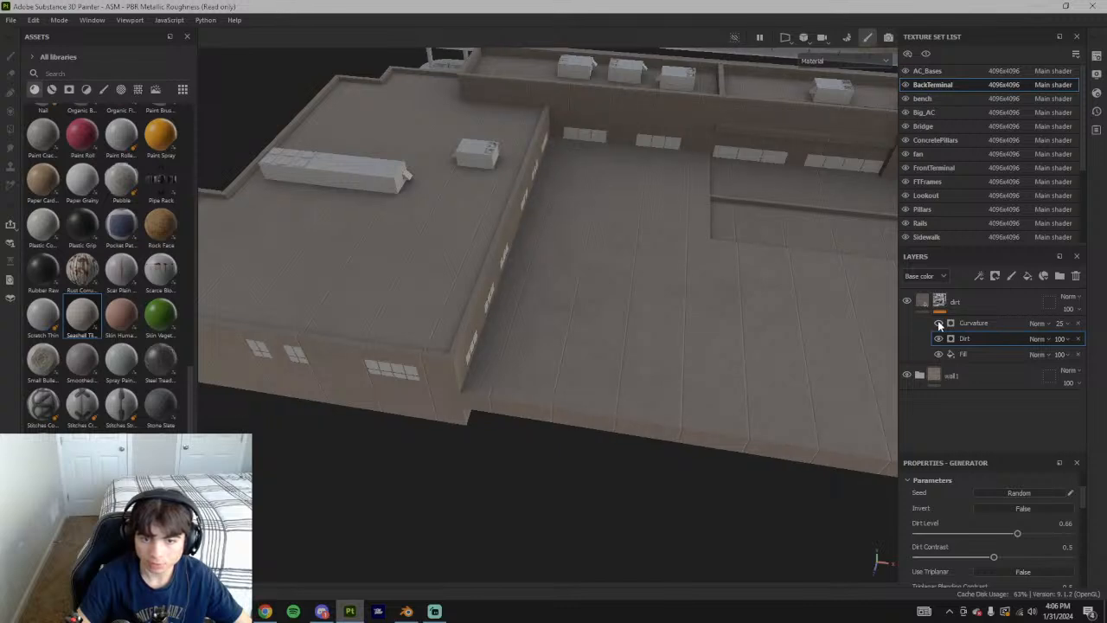
Examine the combined Curvature and Dirt masking on the terminal's walls, roofs and courtyard from several angles and distances
{"action": "left_click_drag", "start_coordinate": [643, 387], "coordinate": [737, 311], "text": "alt"}
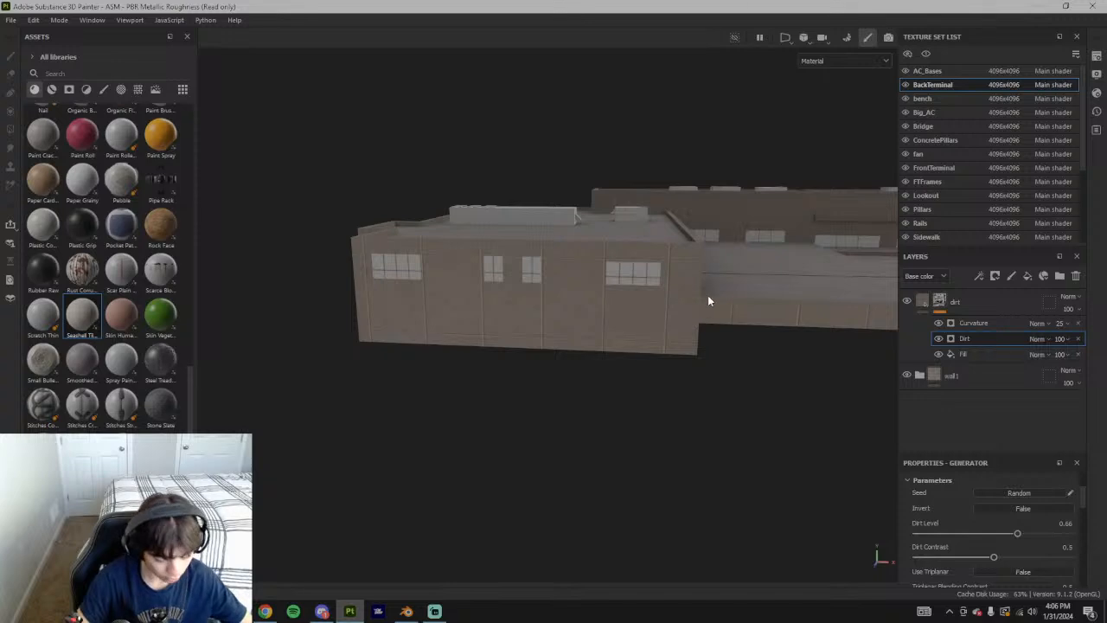
{"action": "left_click_drag", "start_coordinate": [650, 265], "coordinate": [489, 336], "text": "alt"}
{"action": "left_click_drag", "start_coordinate": [610, 313], "coordinate": [561, 387], "text": "alt"}
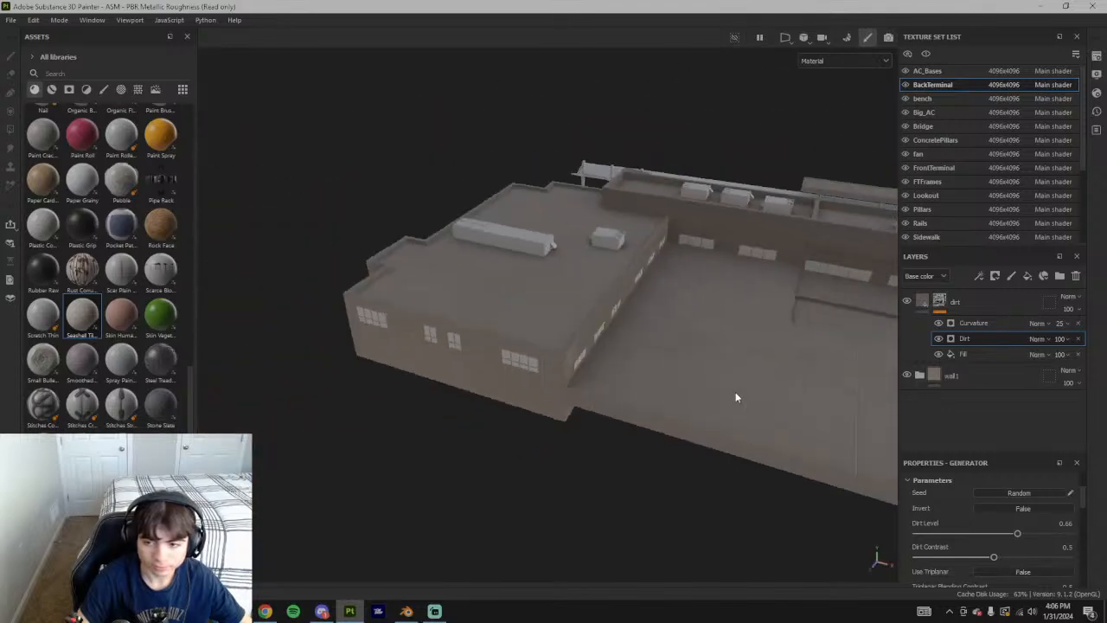
{"action": "left_click_drag", "start_coordinate": [708, 394], "coordinate": [650, 394], "text": "alt"}
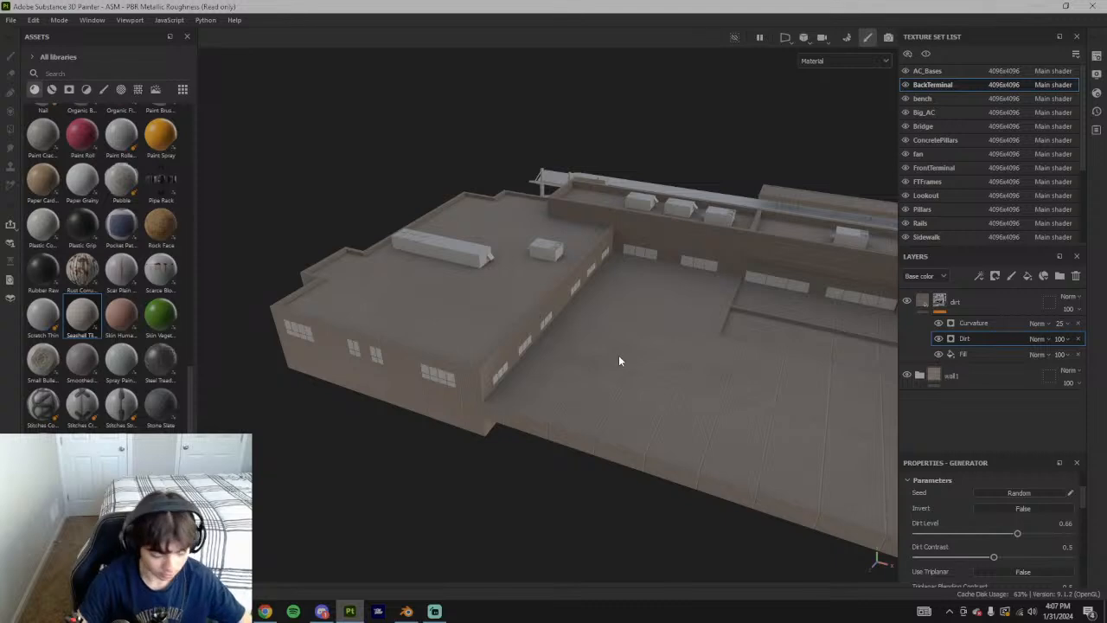
{"action": "left_click_drag", "start_coordinate": [642, 335], "coordinate": [471, 269], "text": "alt"}
{"action": "left_click_drag", "start_coordinate": [391, 307], "coordinate": [447, 317], "text": "alt"}
{"action": "scroll", "coordinate": [472, 375], "scroll_direction": "up", "scroll_amount": 5}
{"action": "left_click_drag", "start_coordinate": [472, 375], "coordinate": [462, 404], "text": "alt"}
{"action": "scroll", "coordinate": [530, 412], "scroll_direction": "down", "scroll_amount": 6}
{"action": "left_click_drag", "start_coordinate": [532, 411], "coordinate": [535, 361], "text": "alt"}
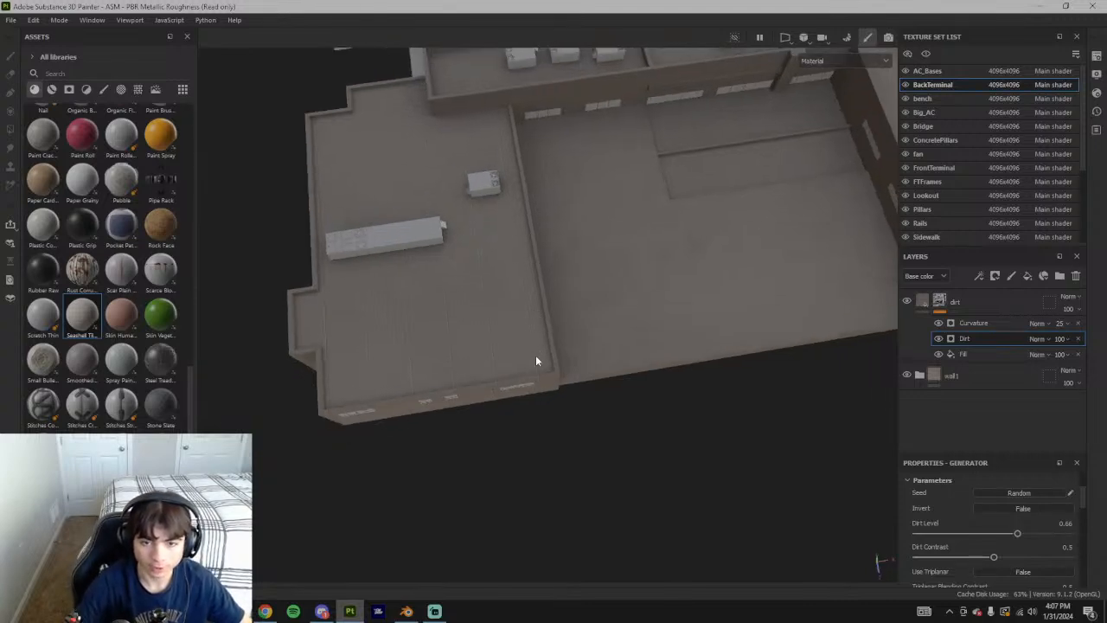
{"action": "left_click_drag", "start_coordinate": [662, 317], "coordinate": [734, 226], "text": "alt"}
{"action": "left_click_drag", "start_coordinate": [736, 265], "coordinate": [742, 271], "text": "alt"}
{"action": "middle_click_drag", "start_coordinate": [741, 272], "coordinate": [525, 326], "text": "alt"}
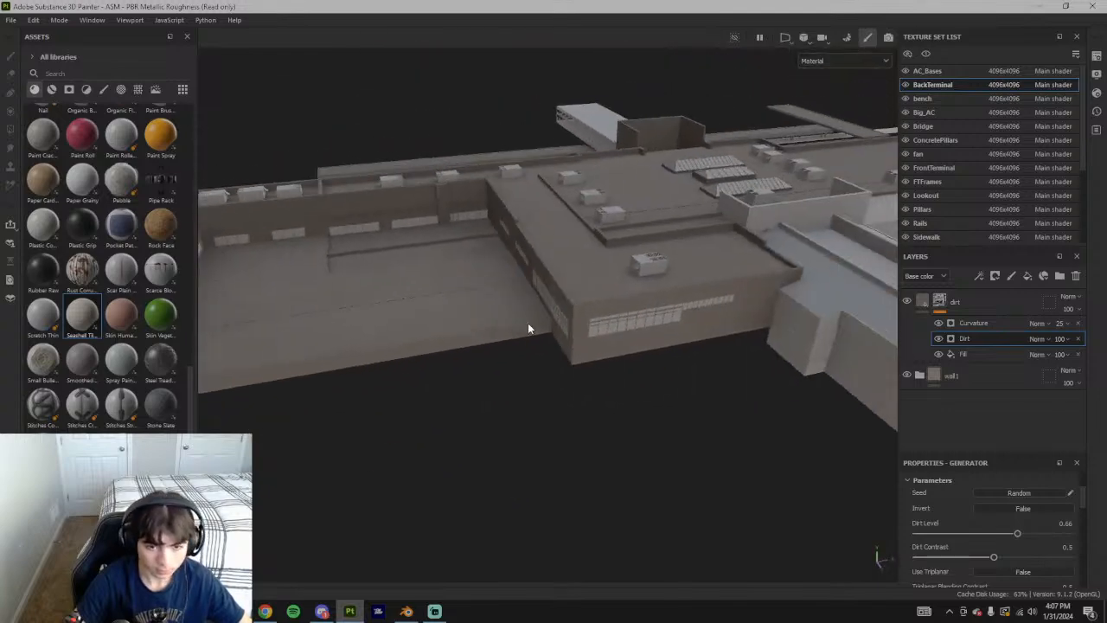
{"action": "left_click_drag", "start_coordinate": [525, 326], "coordinate": [459, 356], "text": "alt"}
{"action": "middle_click_drag", "start_coordinate": [459, 357], "coordinate": [448, 347], "text": "alt"}
{"action": "left_click_drag", "start_coordinate": [449, 347], "coordinate": [649, 363], "text": "alt"}
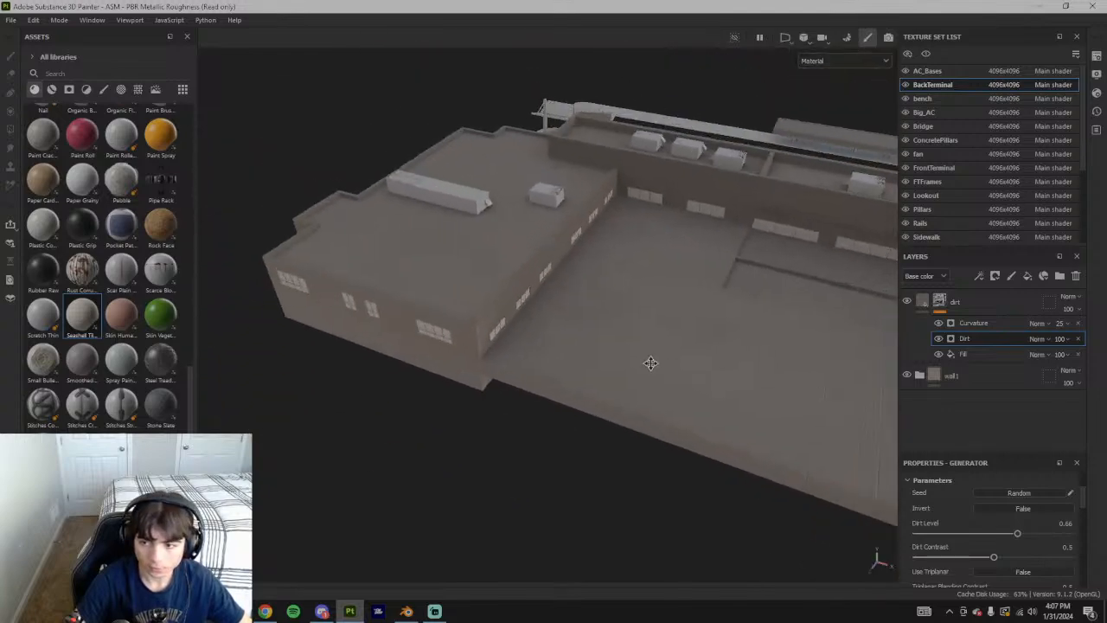
Try Linear dodge (Add) blending for the Curvature generator and move the Dirt generator above it in the mask
{"action": "left_click", "coordinate": [1037, 339]}
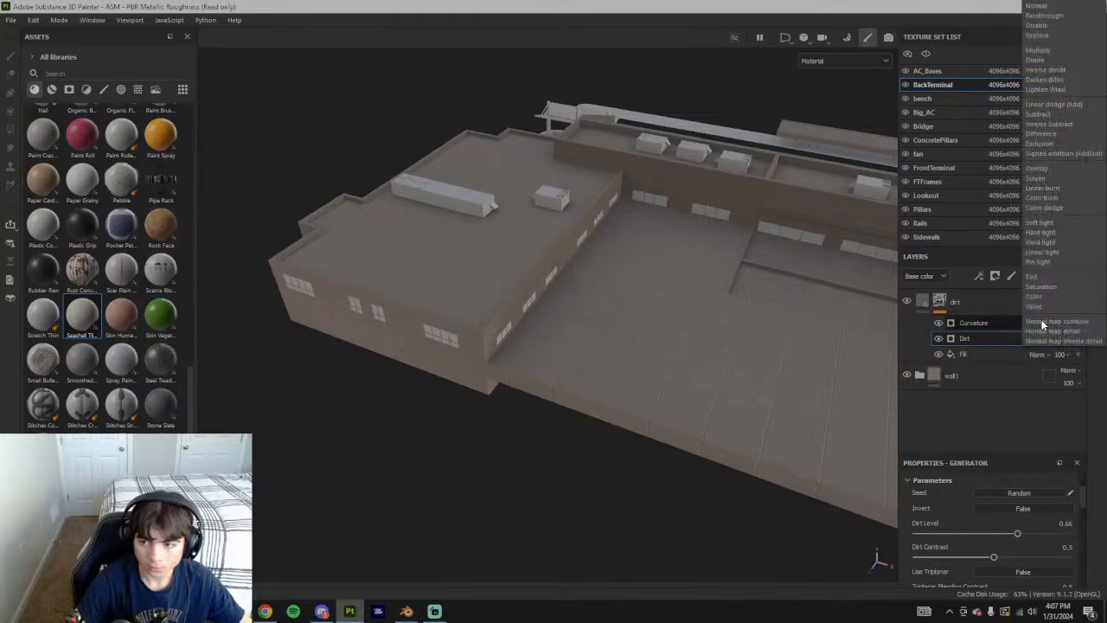
{"action": "left_click", "coordinate": [1060, 104]}
{"action": "scroll", "coordinate": [515, 302], "scroll_direction": "up", "scroll_amount": 3}
{"action": "left_click_drag", "start_coordinate": [996, 345], "coordinate": [1022, 318]}
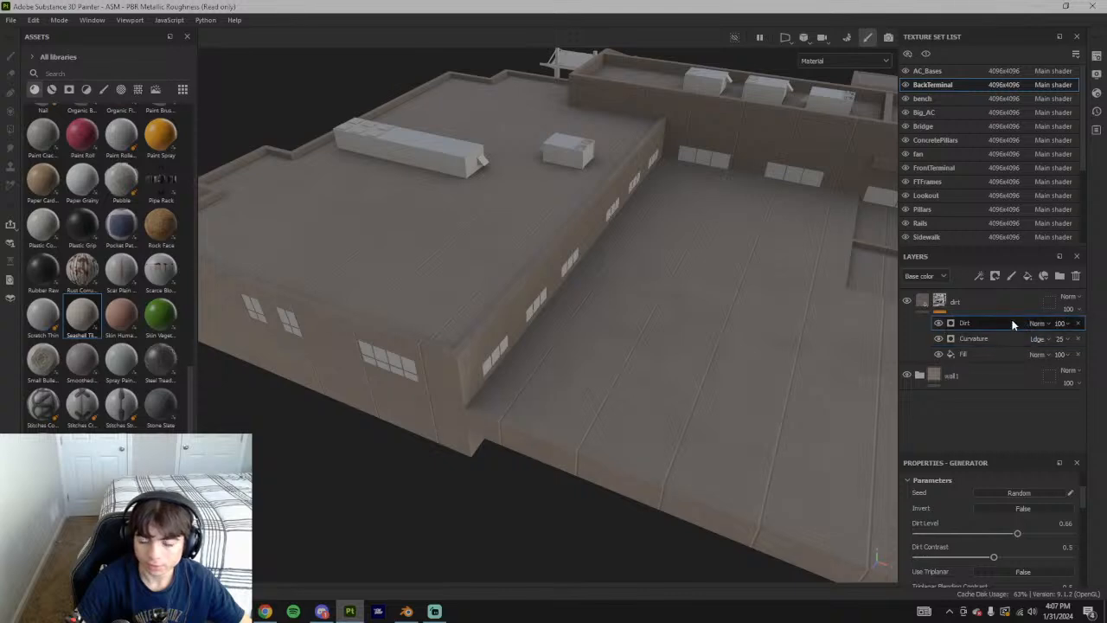
Set the Curvature generator's blending to Multiply and the Dirt generator's Dirt Level to 0.7
{"action": "left_click", "coordinate": [1048, 321]}
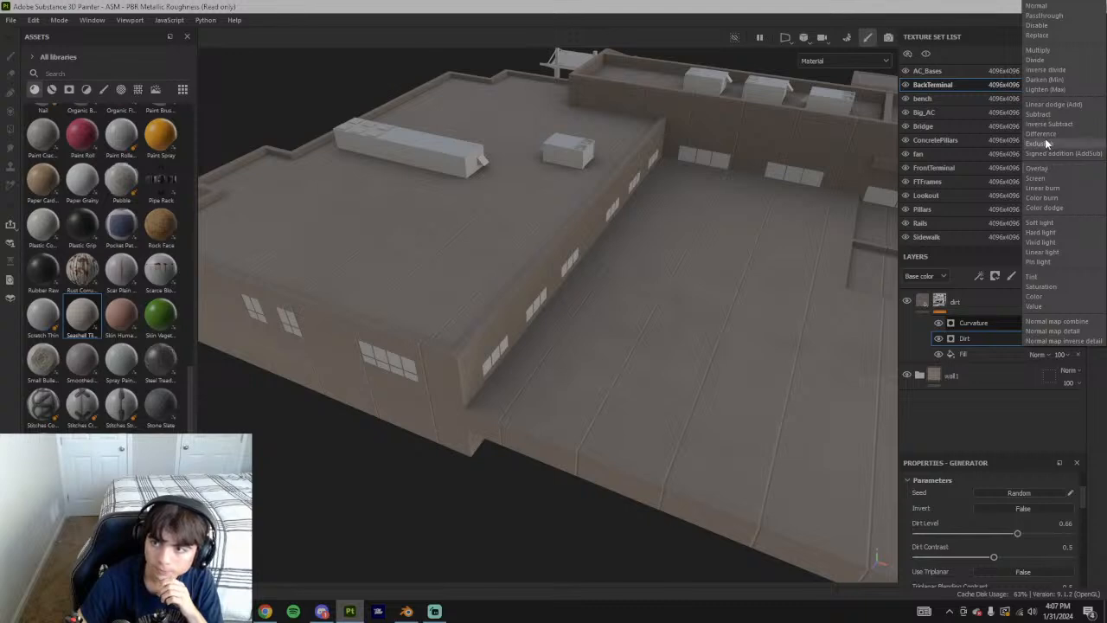
{"action": "left_click", "coordinate": [1038, 50]}
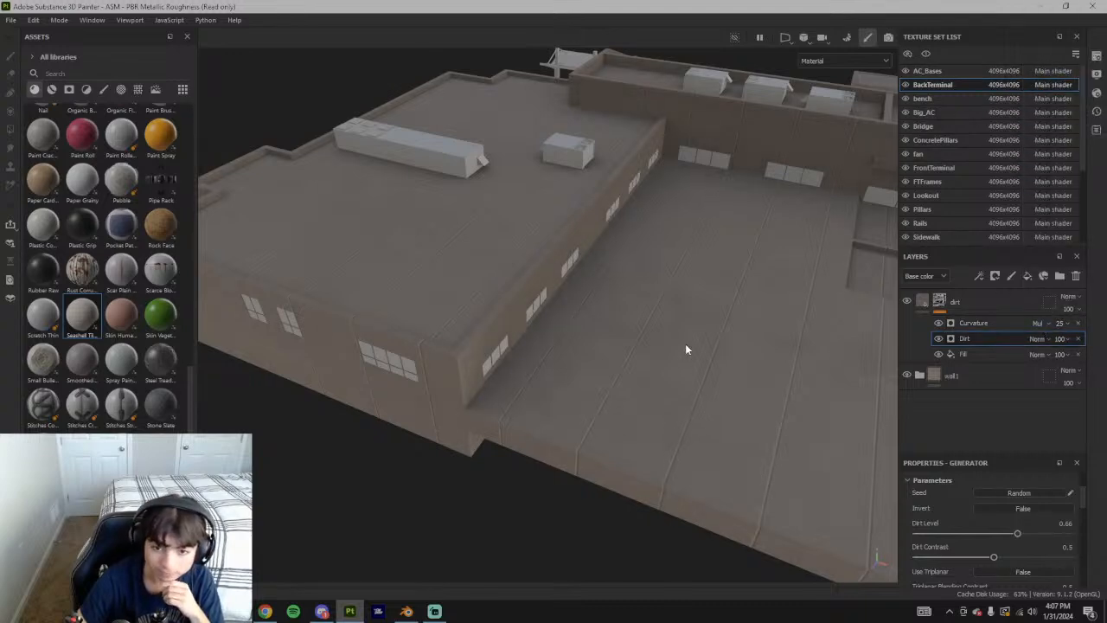
{"action": "scroll", "coordinate": [686, 345], "scroll_direction": "down", "scroll_amount": 1}
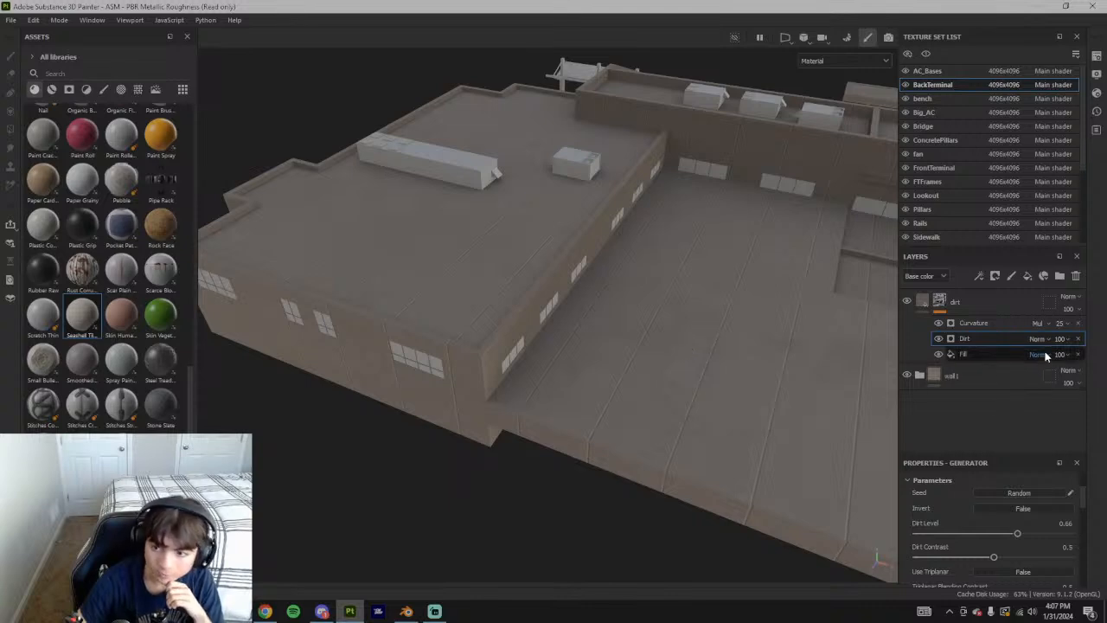
{"action": "scroll", "coordinate": [994, 535], "scroll_direction": "up", "scroll_amount": 2}
{"action": "scroll", "coordinate": [1001, 537], "scroll_direction": "down", "scroll_amount": 2}
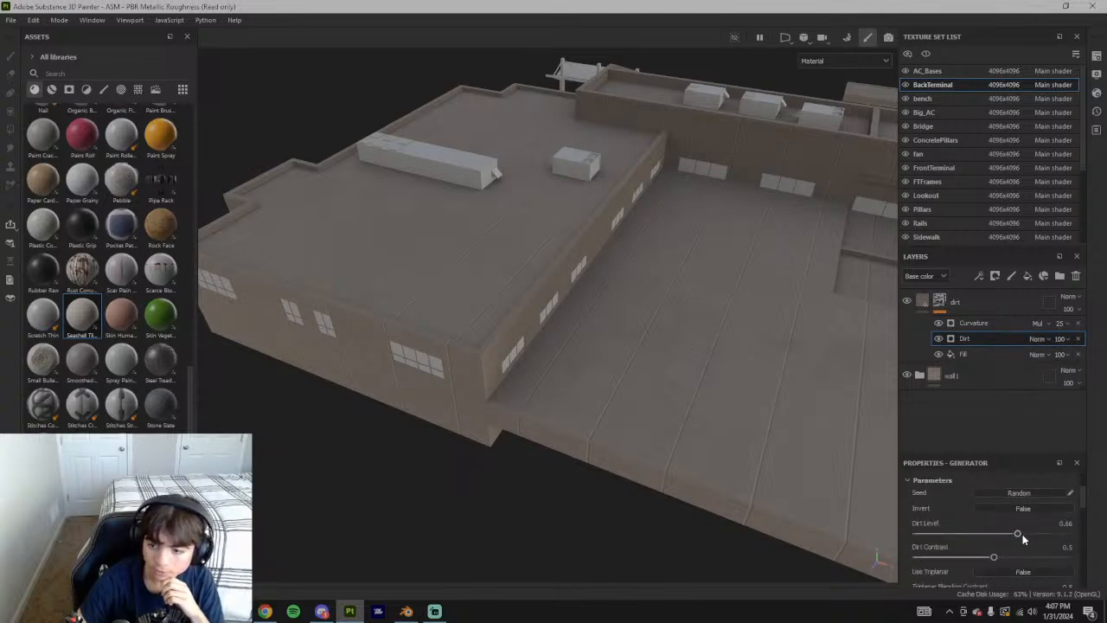
{"action": "left_click_drag", "start_coordinate": [1019, 535], "coordinate": [1032, 540]}
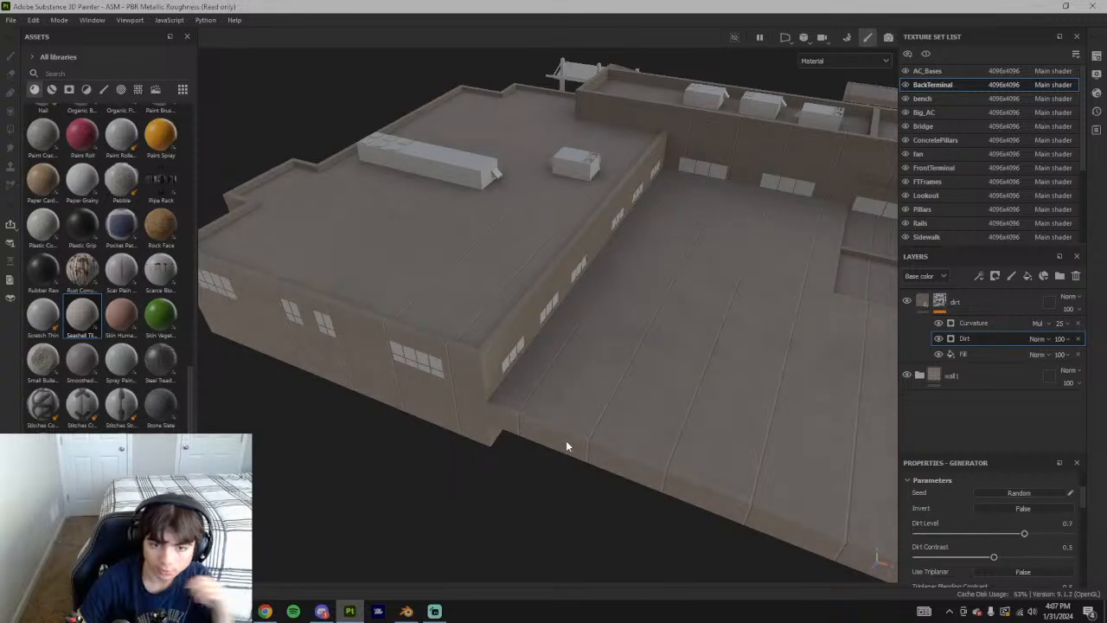
Examine the dirt on the terminal's walls and roofs up close and from afar, and look through the wall1 folder's layers
{"action": "left_click_drag", "start_coordinate": [610, 410], "coordinate": [554, 381], "text": "alt"}
{"action": "left_click", "coordinate": [921, 377]}
{"action": "scroll", "coordinate": [967, 415], "scroll_direction": "down", "scroll_amount": 3}
{"action": "scroll", "coordinate": [960, 402], "scroll_direction": "up", "scroll_amount": 1}
{"action": "left_click", "coordinate": [919, 332]}
{"action": "left_click_drag", "start_coordinate": [606, 372], "coordinate": [681, 254], "text": "alt"}
{"action": "left_click_drag", "start_coordinate": [640, 286], "coordinate": [514, 348], "text": "alt"}
{"action": "left_click_drag", "start_coordinate": [679, 359], "coordinate": [482, 373], "text": "alt"}
{"action": "scroll", "coordinate": [607, 339], "scroll_direction": "up", "scroll_amount": 5}
{"action": "left_click_drag", "start_coordinate": [636, 329], "coordinate": [649, 294], "text": "alt"}
{"action": "scroll", "coordinate": [562, 311], "scroll_direction": "down", "scroll_amount": 5}
Switch to Chrome and examine the real terminal's walls and roofs in Google Earth
{"action": "left_click", "coordinate": [265, 612]}
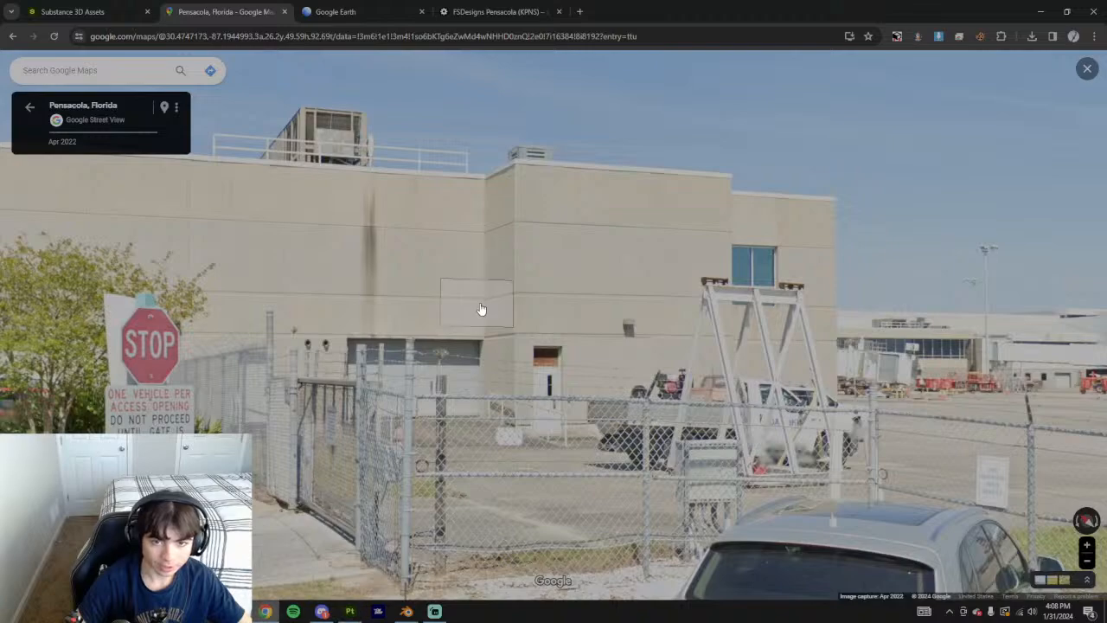
{"action": "left_click", "coordinate": [346, 12]}
{"action": "left_click_drag", "start_coordinate": [565, 373], "coordinate": [581, 345], "text": "shift"}
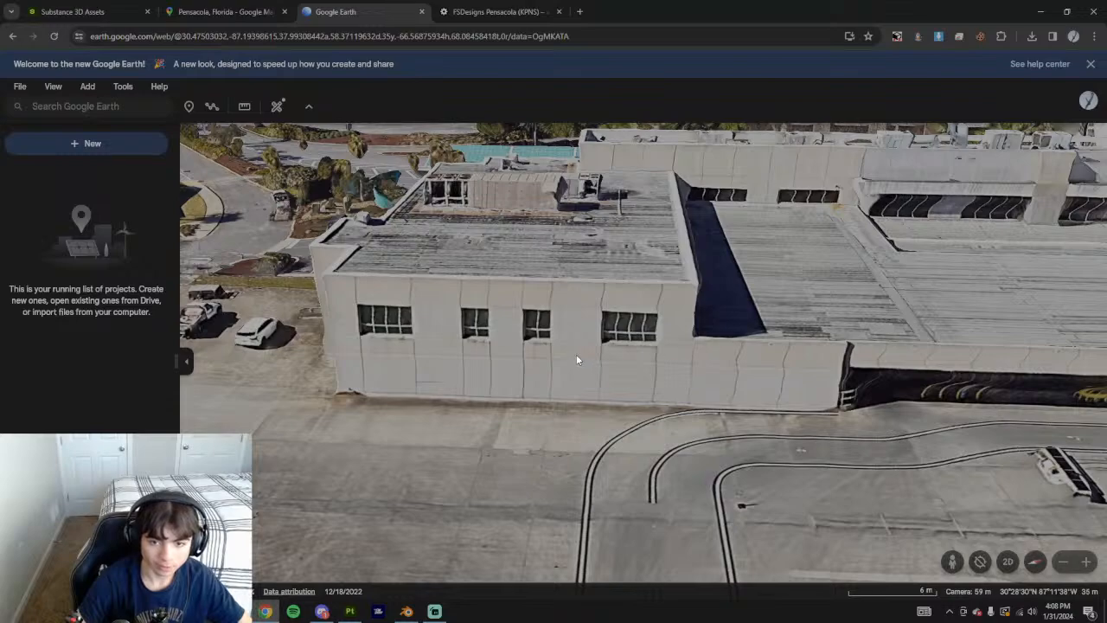
{"action": "left_click_drag", "start_coordinate": [391, 331], "coordinate": [546, 378], "text": "shift"}
{"action": "left_click_drag", "start_coordinate": [676, 463], "coordinate": [554, 256], "text": "shift"}
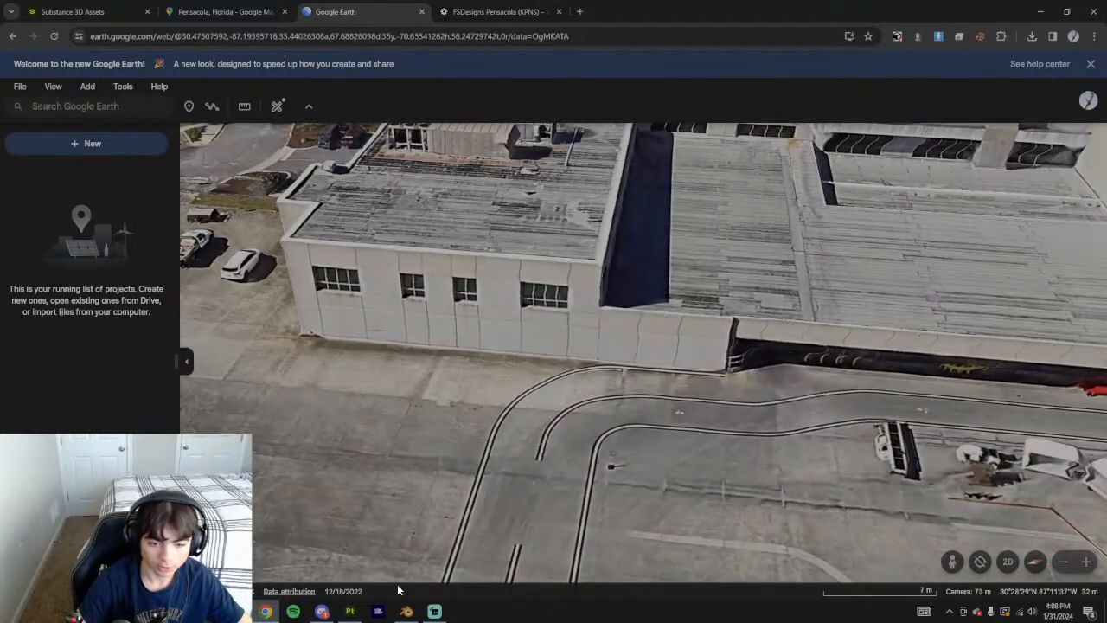
Switch to Substance Painter, expand the wall1 folder and examine the mat3 layer's concrete material settings
{"action": "left_click", "coordinate": [349, 610]}
{"action": "left_click_drag", "start_coordinate": [706, 335], "coordinate": [541, 256], "text": "alt"}
{"action": "scroll", "coordinate": [996, 557], "scroll_direction": "down", "scroll_amount": 6}
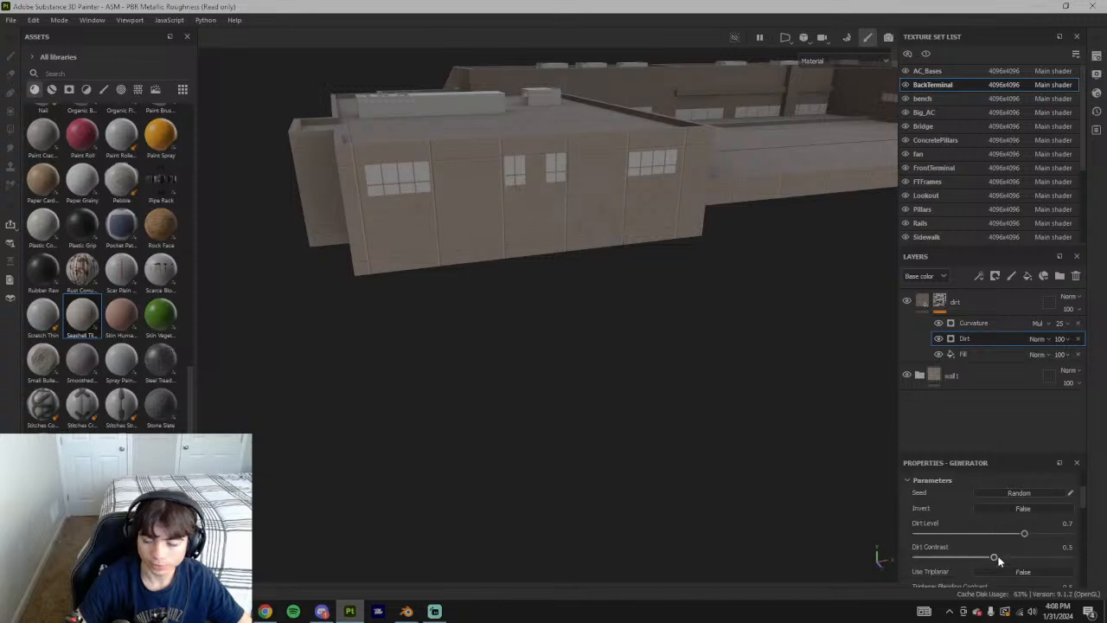
{"action": "left_click", "coordinate": [928, 379]}
{"action": "scroll", "coordinate": [971, 377], "scroll_direction": "down", "scroll_amount": 3}
{"action": "left_click", "coordinate": [966, 363]}
{"action": "scroll", "coordinate": [998, 552], "scroll_direction": "down", "scroll_amount": 8}
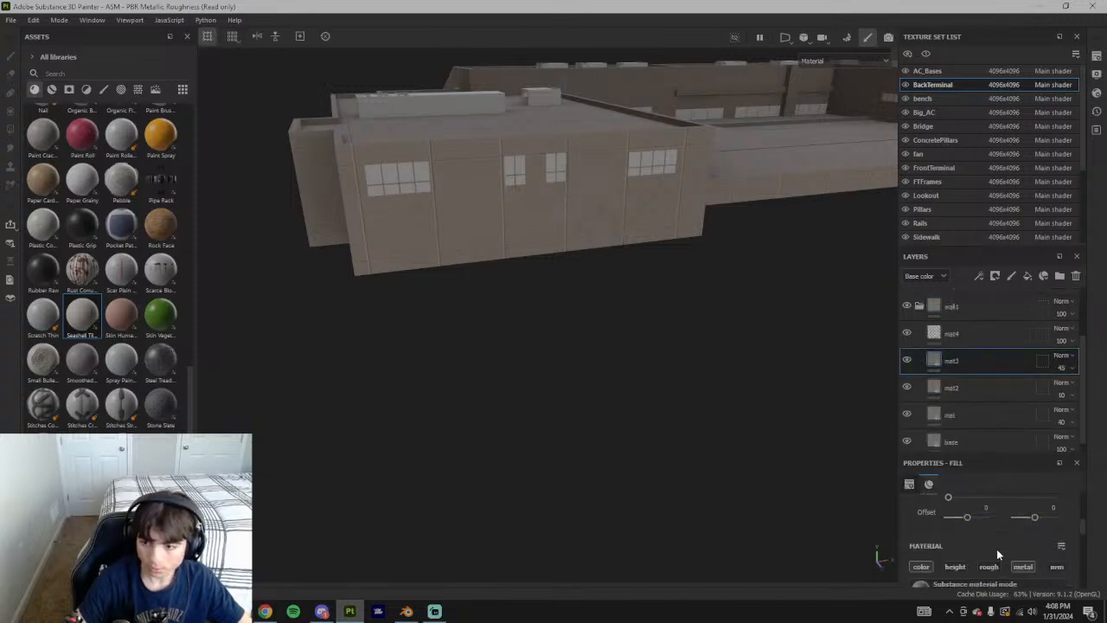
{"action": "scroll", "coordinate": [997, 542], "scroll_direction": "down", "scroll_amount": 1}
{"action": "left_click", "coordinate": [962, 541]}
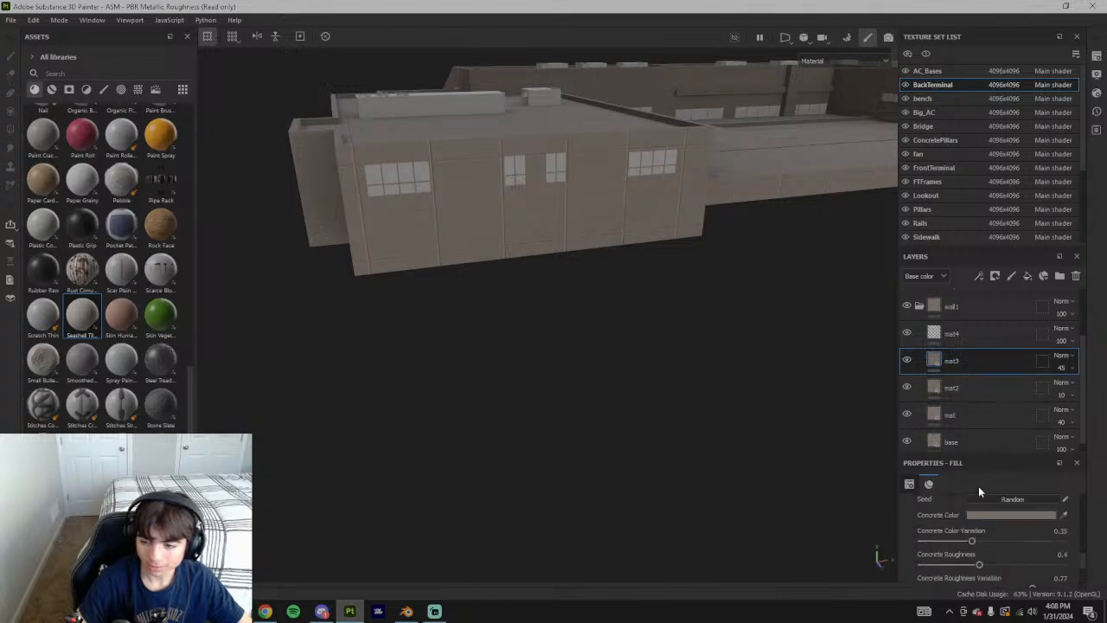
Check the mat2 layer's material settings and the mat4 layer's projection offset and scale, and collapse the wall1 folder
{"action": "left_click", "coordinate": [972, 389]}
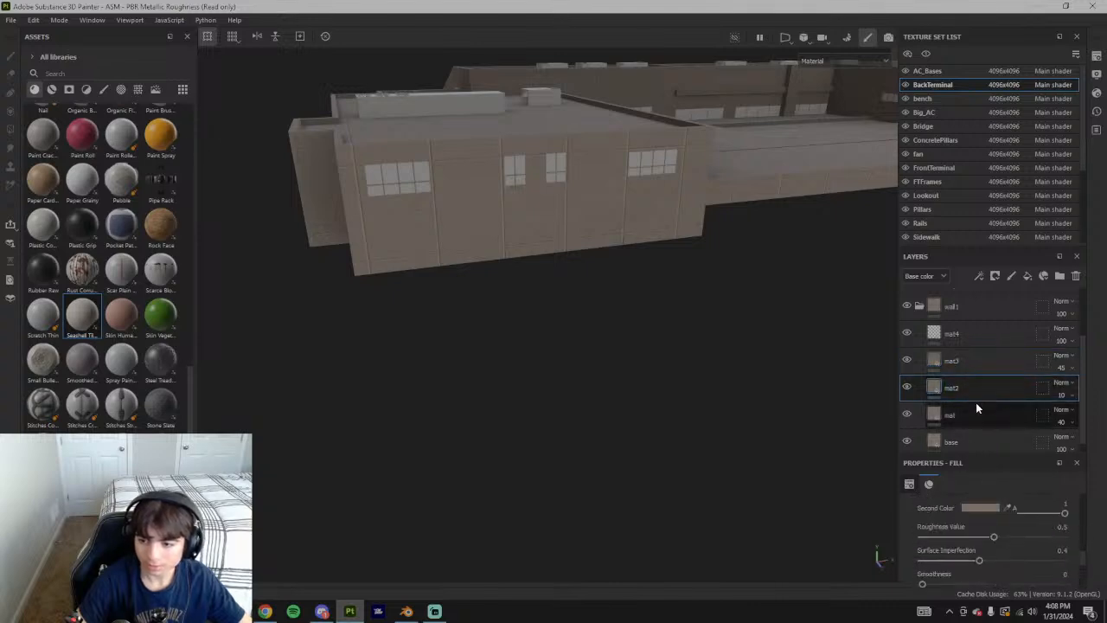
{"action": "left_click", "coordinate": [959, 332]}
{"action": "scroll", "coordinate": [984, 505], "scroll_direction": "up", "scroll_amount": 3}
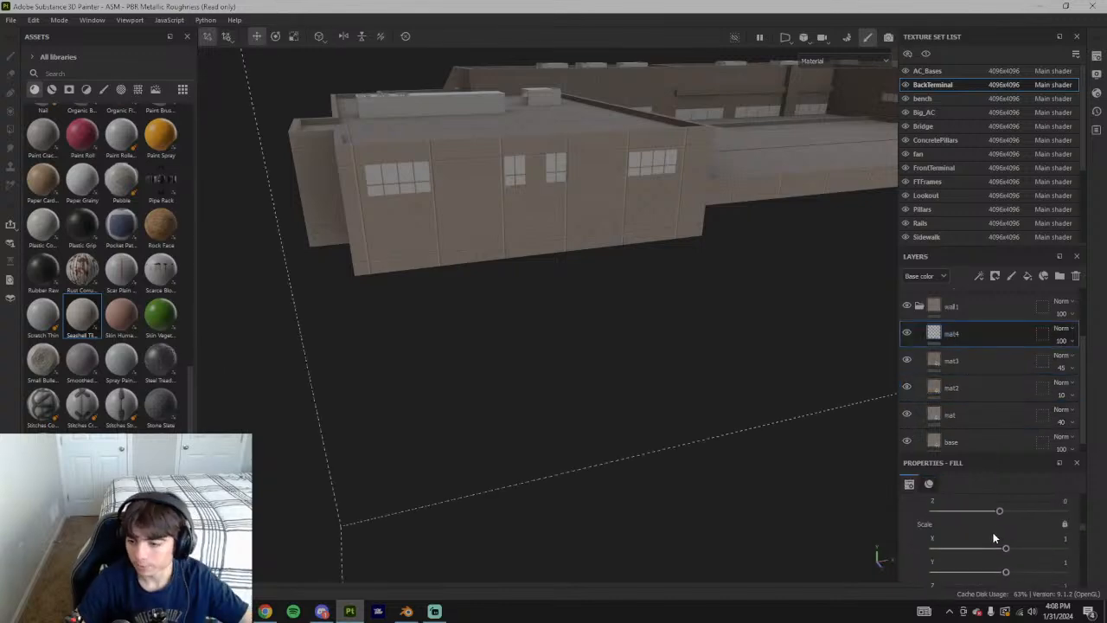
{"action": "scroll", "coordinate": [1019, 527], "scroll_direction": "up", "scroll_amount": 3}
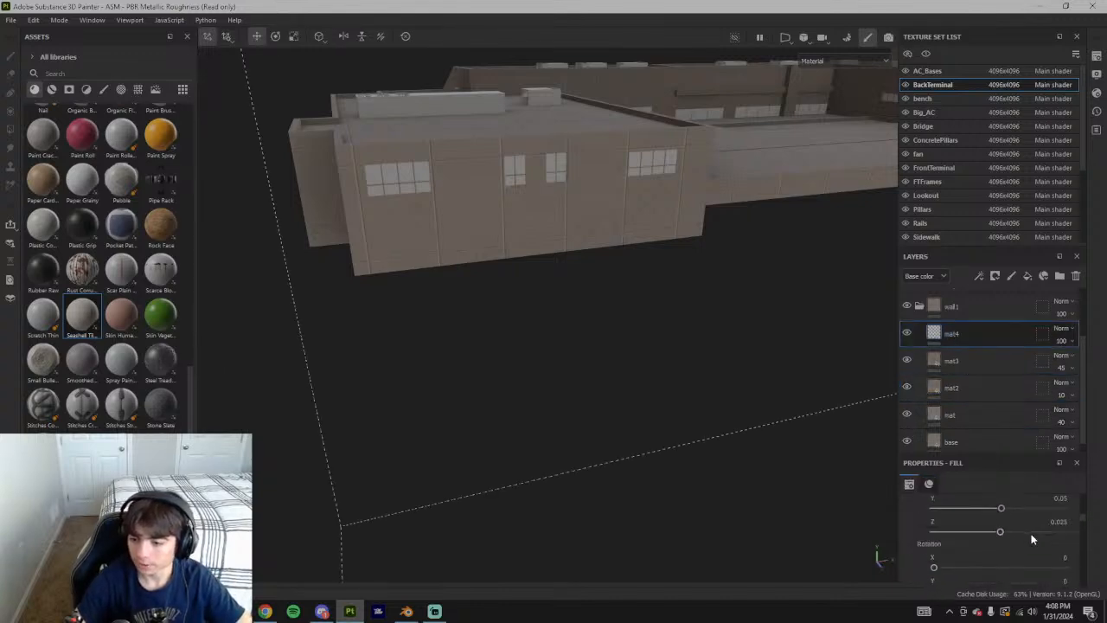
{"action": "scroll", "coordinate": [1071, 572], "scroll_direction": "down", "scroll_amount": 2}
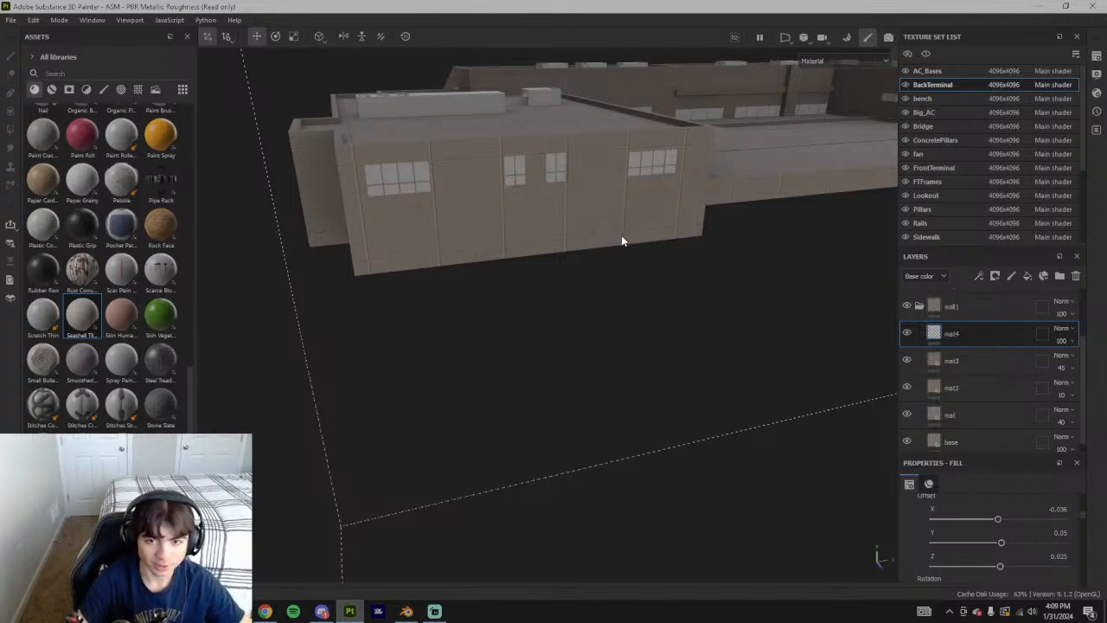
{"action": "left_click_drag", "start_coordinate": [619, 244], "coordinate": [642, 266], "text": "alt"}
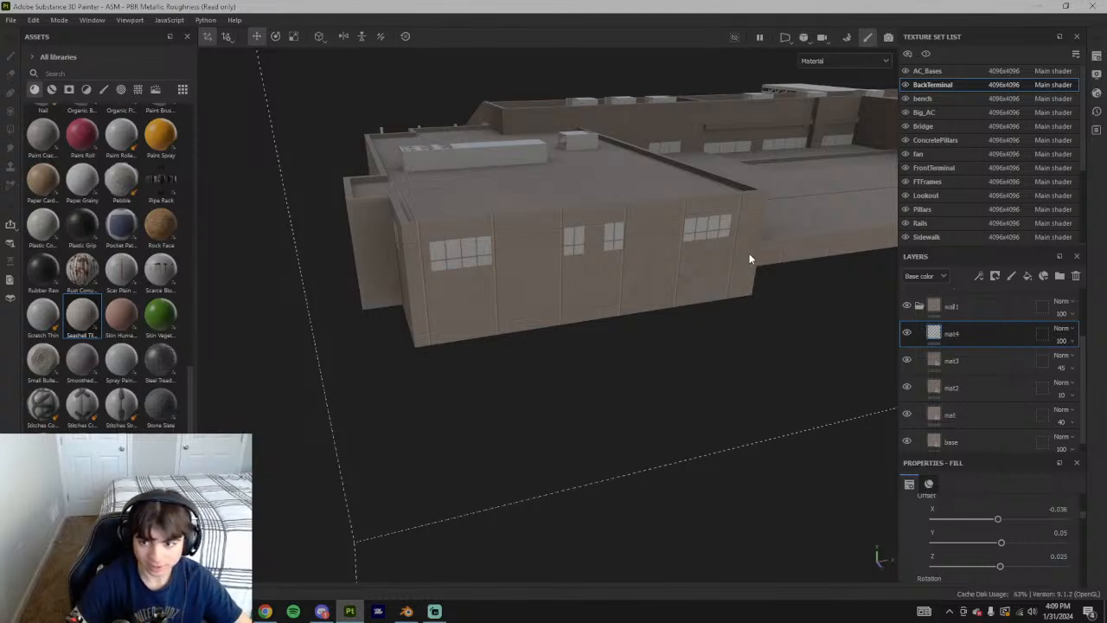
{"action": "left_click", "coordinate": [925, 307]}
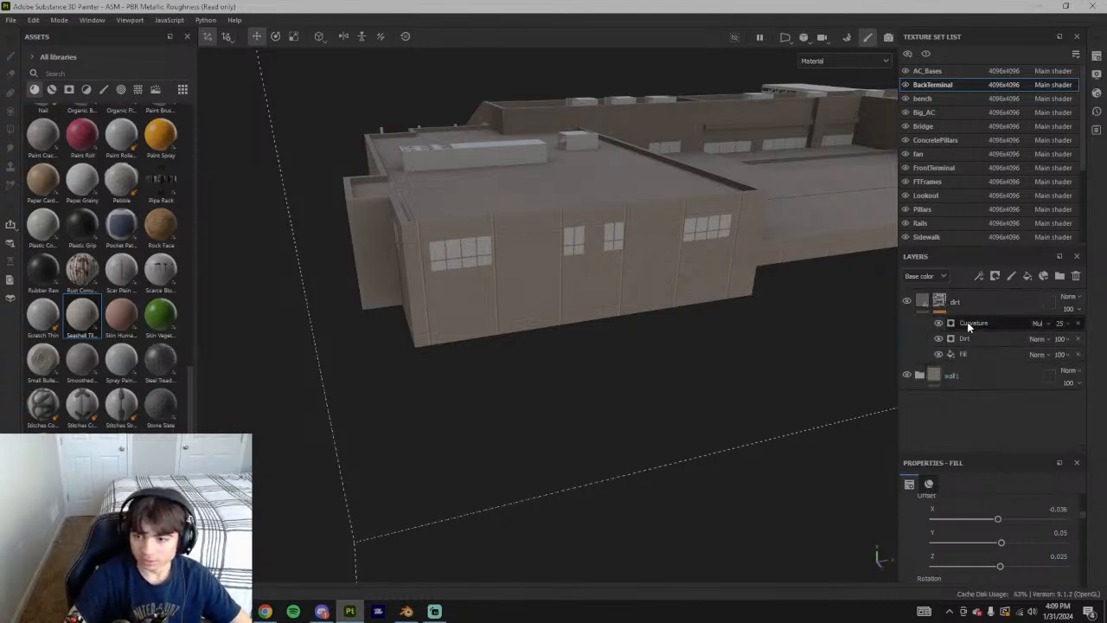
Select the dirt layer's mask and examine the terminal's roofs and end wall from above and from the side
{"action": "left_click", "coordinate": [968, 296]}
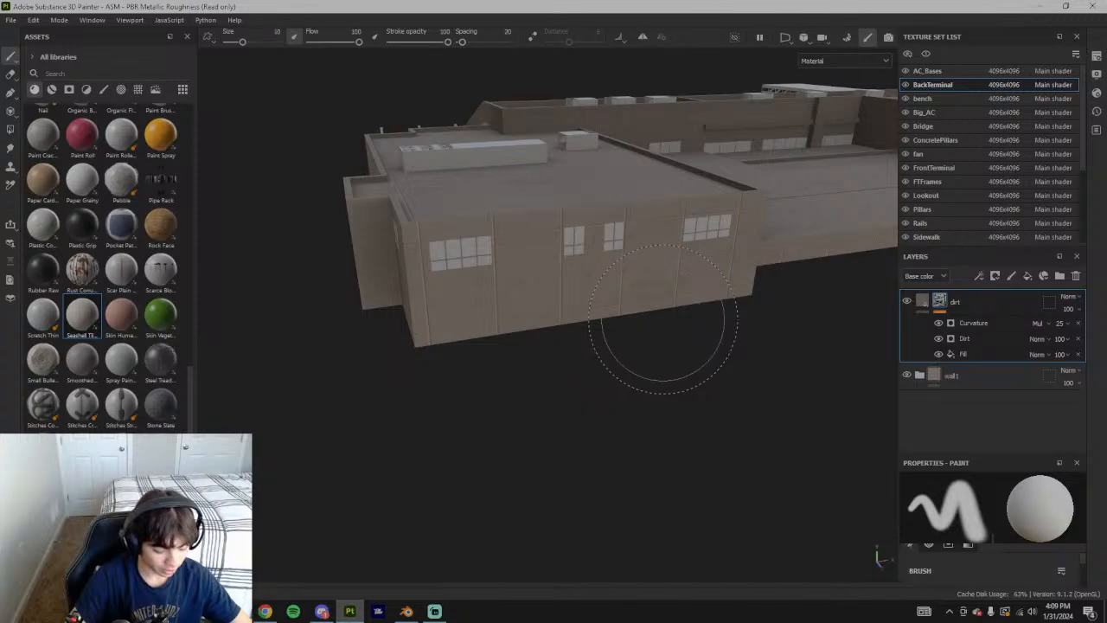
{"action": "left_click_drag", "start_coordinate": [631, 346], "coordinate": [372, 419], "text": "alt"}
{"action": "middle_click_drag", "start_coordinate": [523, 380], "coordinate": [394, 422], "text": "alt"}
{"action": "scroll", "coordinate": [407, 411], "scroll_direction": "down", "scroll_amount": 4}
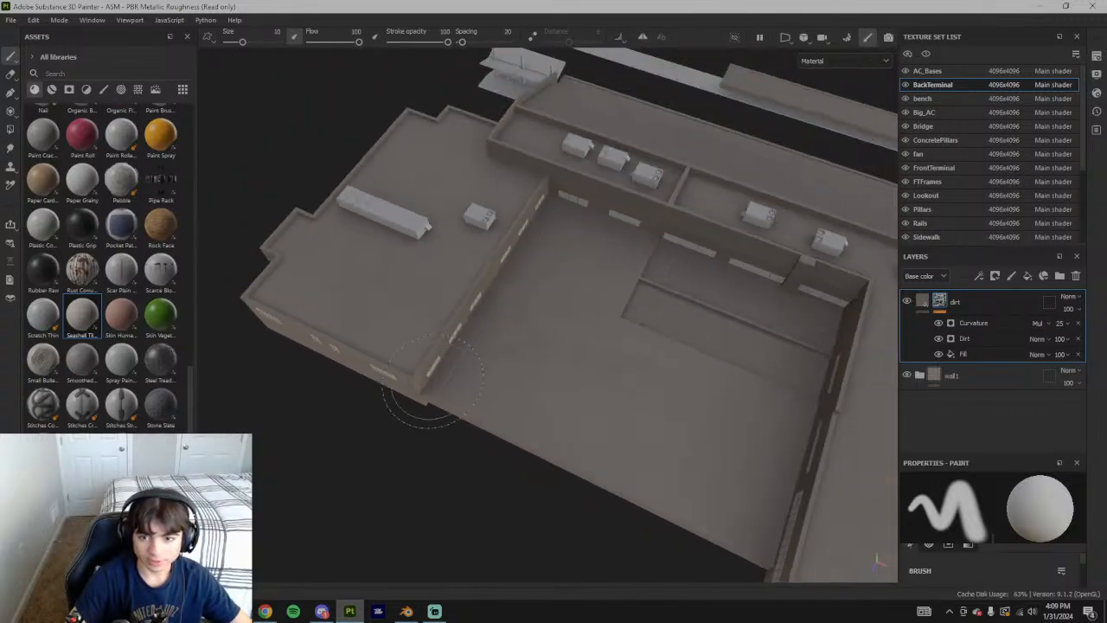
{"action": "left_click_drag", "start_coordinate": [422, 396], "coordinate": [610, 348], "text": "alt"}
{"action": "middle_click_drag", "start_coordinate": [528, 370], "coordinate": [673, 312], "text": "alt"}
{"action": "left_click_drag", "start_coordinate": [673, 313], "coordinate": [657, 233], "text": "alt"}
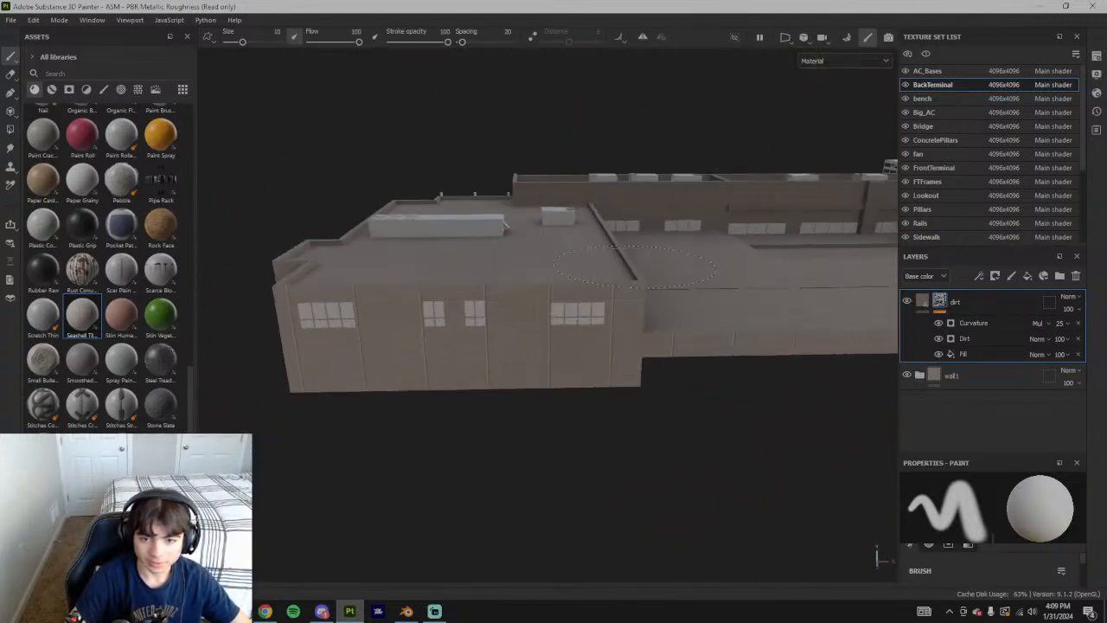
Review the Dirt and Curvature generators' settings in the dirt mask and examine the windowed end wall up close
{"action": "left_click", "coordinate": [986, 341]}
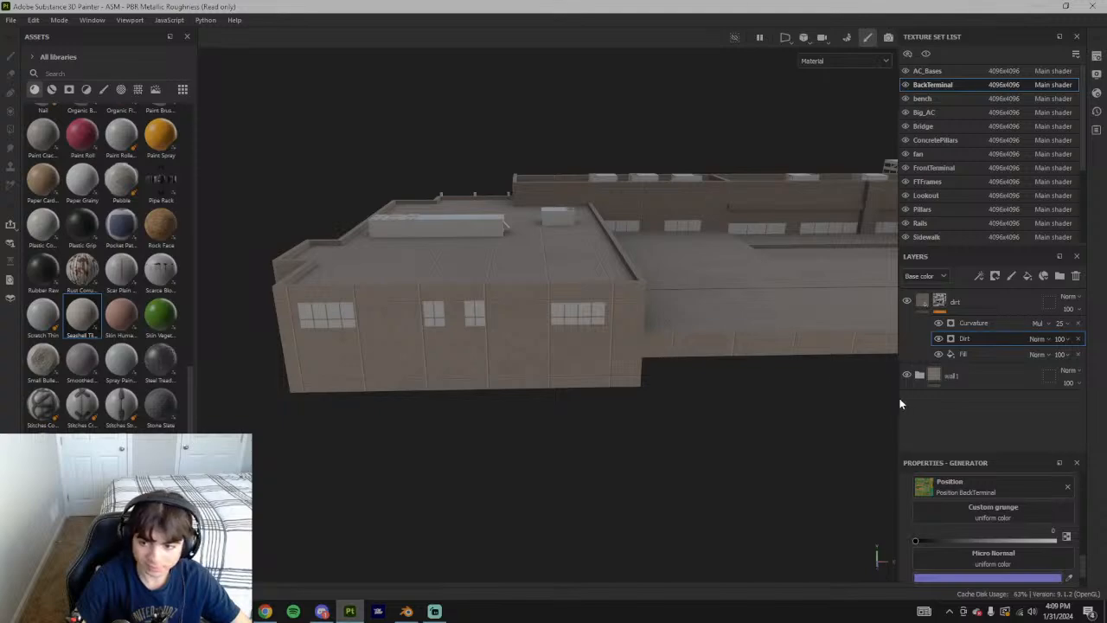
{"action": "left_click", "coordinate": [989, 325]}
{"action": "left_click_drag", "start_coordinate": [604, 364], "coordinate": [649, 325], "text": "alt"}
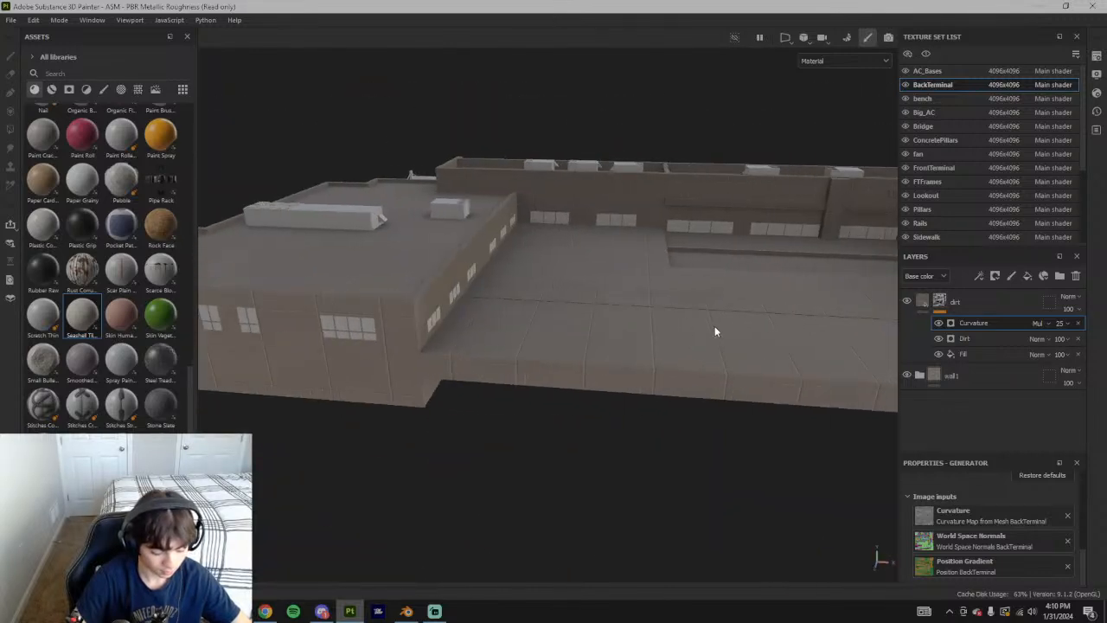
{"action": "left_click_drag", "start_coordinate": [727, 327], "coordinate": [561, 355], "text": "alt"}
{"action": "left_click_drag", "start_coordinate": [400, 337], "coordinate": [351, 342], "text": "alt"}
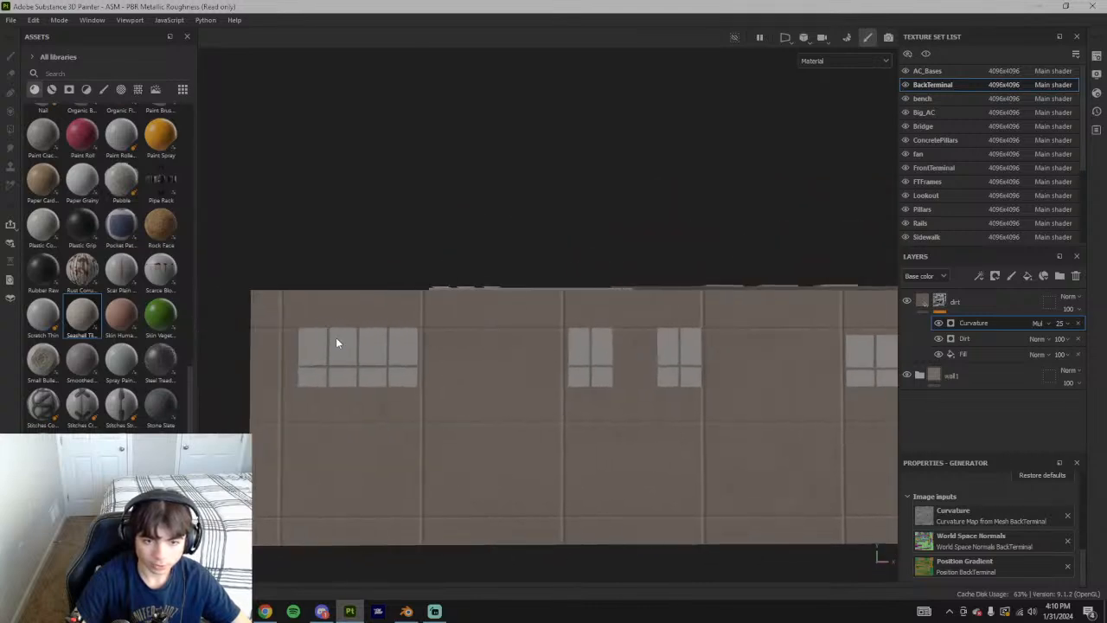
{"action": "left_click_drag", "start_coordinate": [848, 351], "coordinate": [690, 342], "text": "alt"}
{"action": "left_click_drag", "start_coordinate": [740, 333], "coordinate": [302, 576], "text": "alt"}
Switch to Chrome and examine the real terminal's end wall in Google Earth from a lower angle
{"action": "left_click", "coordinate": [266, 610]}
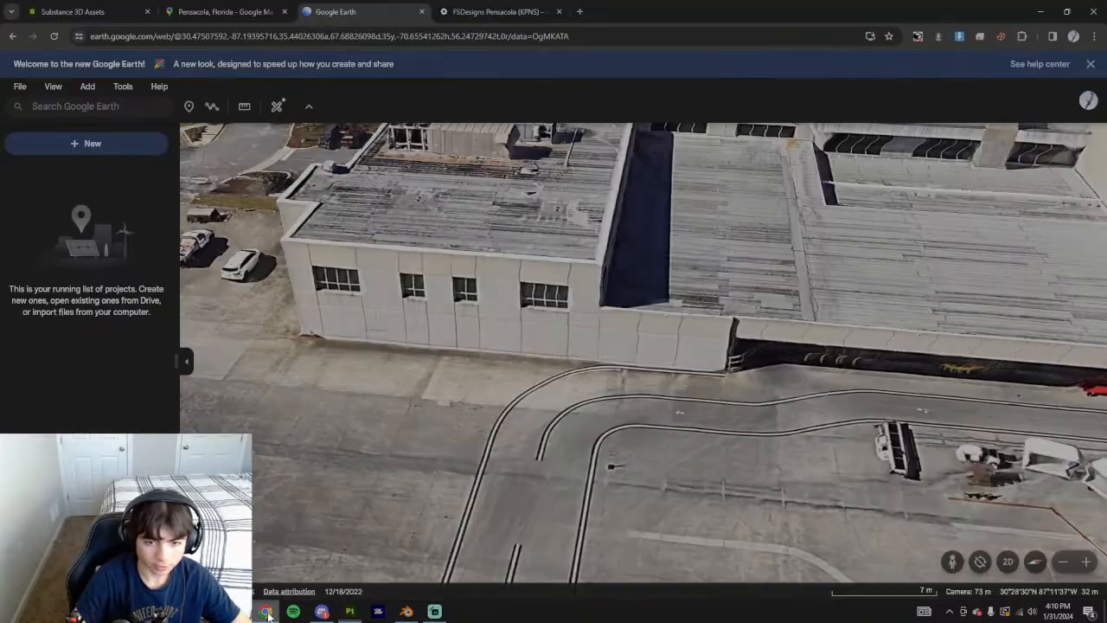
{"action": "middle_click_drag", "start_coordinate": [507, 308], "coordinate": [559, 213]}
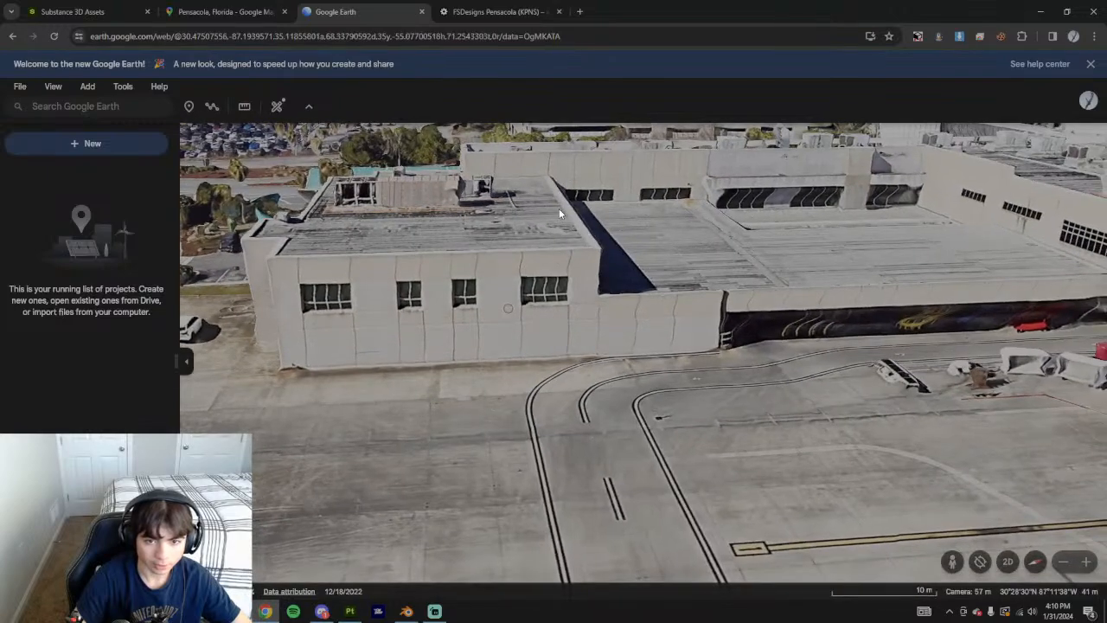
{"action": "left_click", "coordinate": [407, 611]}
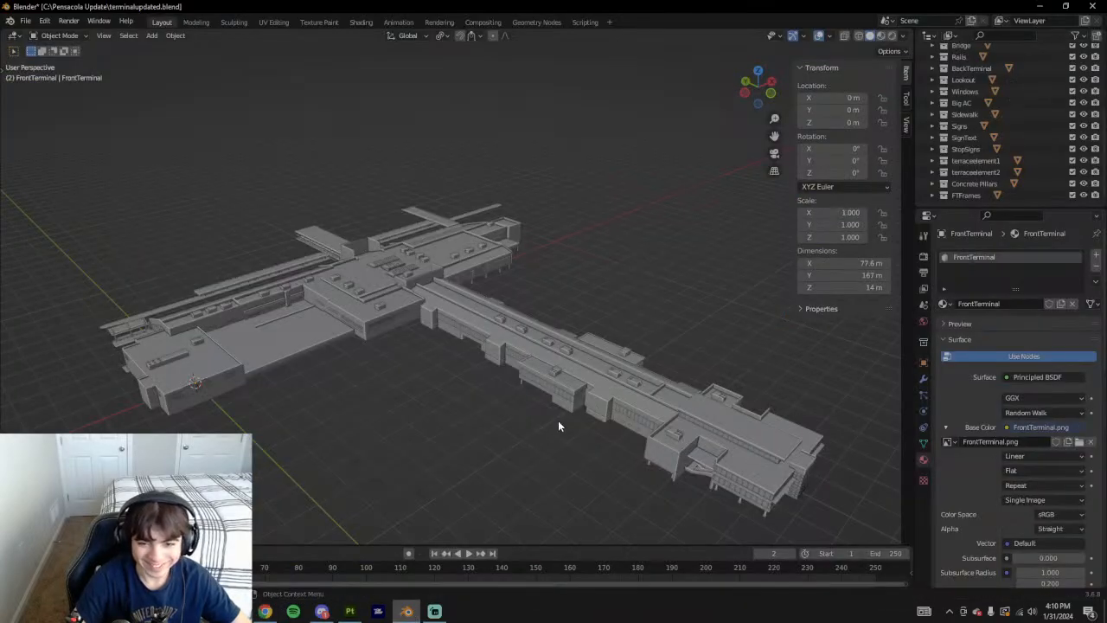
Switch back to Substance Painter and examine the dirt on the terminal's walls and roofs from several angles
{"action": "left_click", "coordinate": [350, 611]}
{"action": "left_click_drag", "start_coordinate": [591, 321], "coordinate": [667, 388], "text": "alt"}
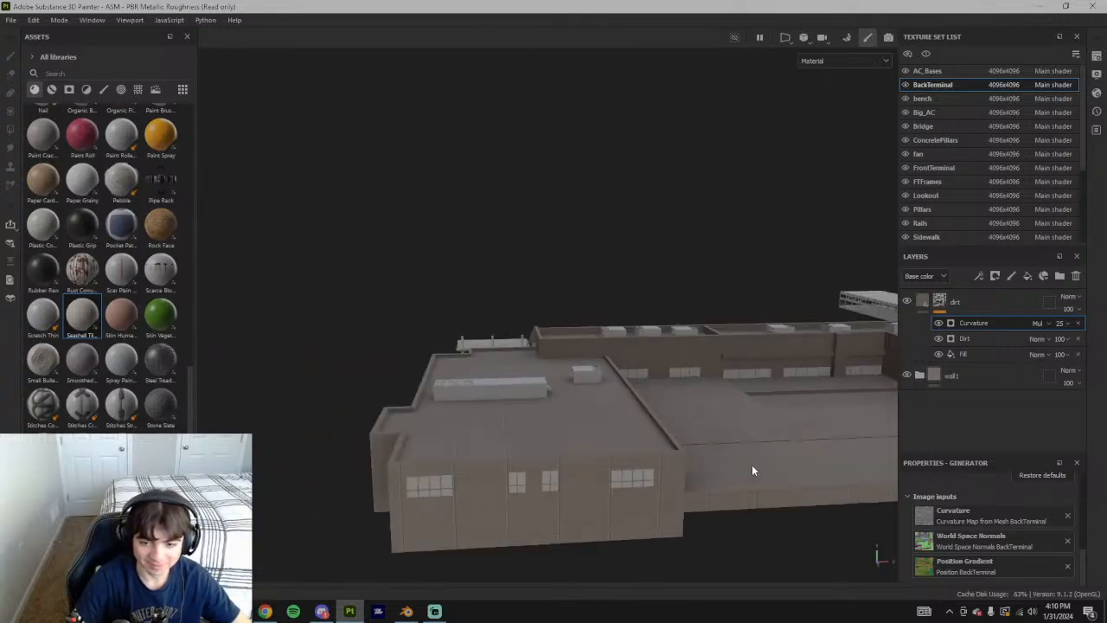
{"action": "left_click_drag", "start_coordinate": [615, 375], "coordinate": [541, 325], "text": "alt"}
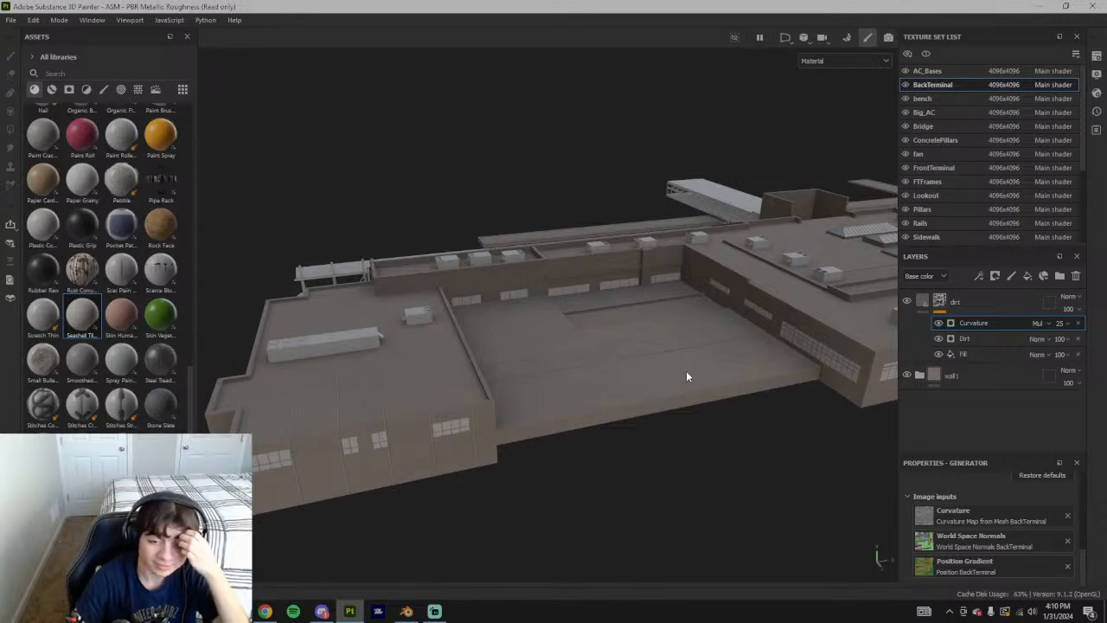
{"action": "left_click_drag", "start_coordinate": [685, 376], "coordinate": [581, 376], "text": "alt"}
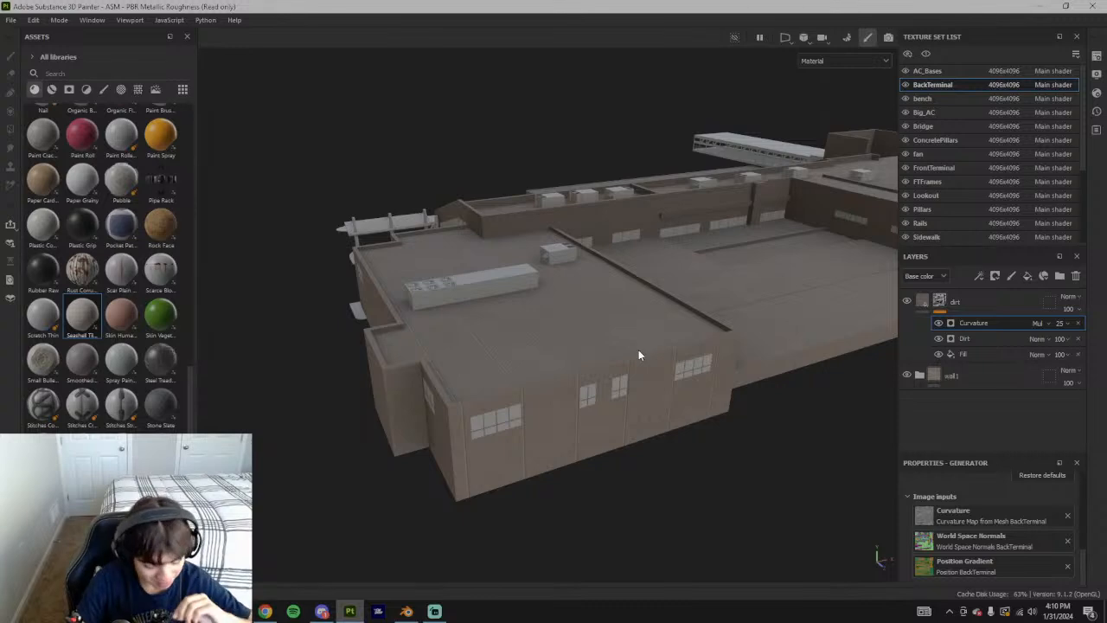
{"action": "left_click_drag", "start_coordinate": [695, 389], "coordinate": [722, 283], "text": "alt"}
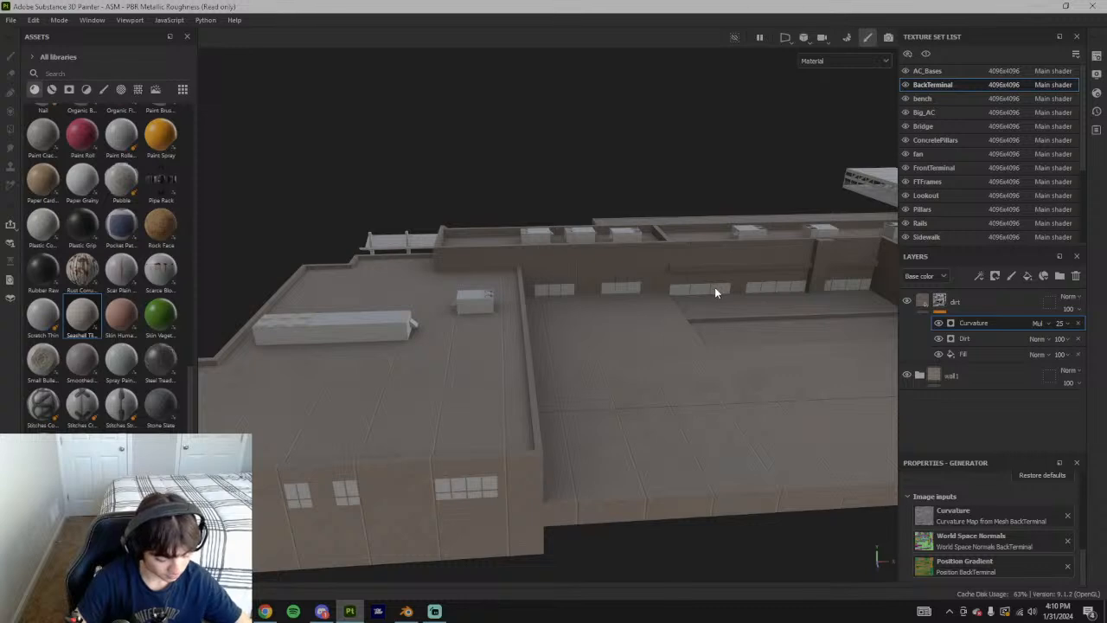
{"action": "left_click_drag", "start_coordinate": [791, 312], "coordinate": [582, 353], "text": "alt"}
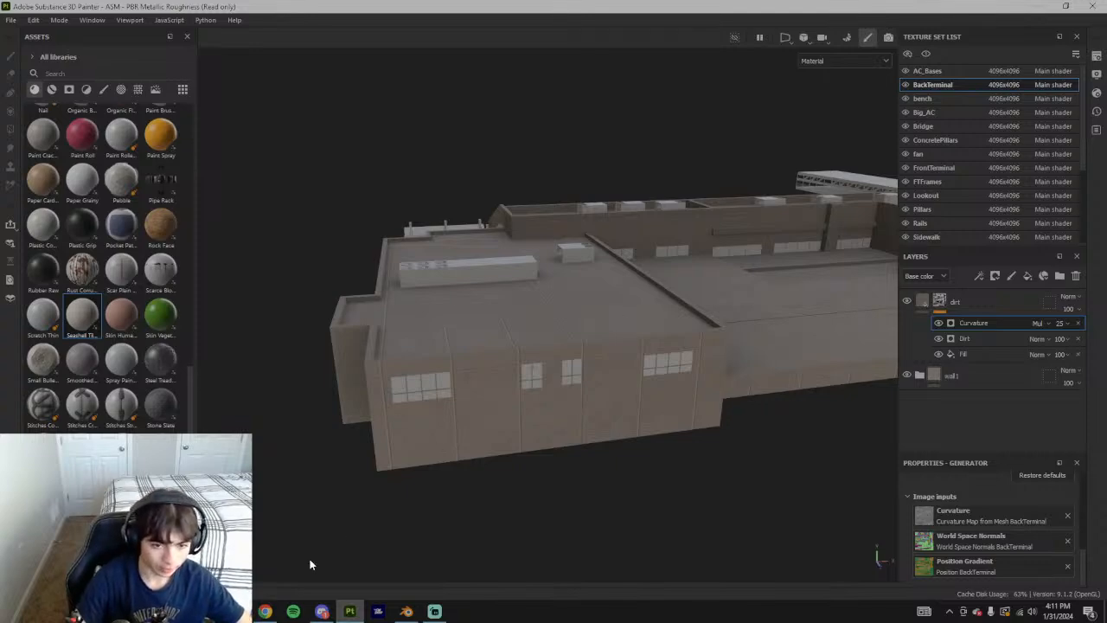
Switch to Chrome and open YouTube in a new tab
{"action": "left_click", "coordinate": [266, 610]}
{"action": "left_click", "coordinate": [580, 12]}
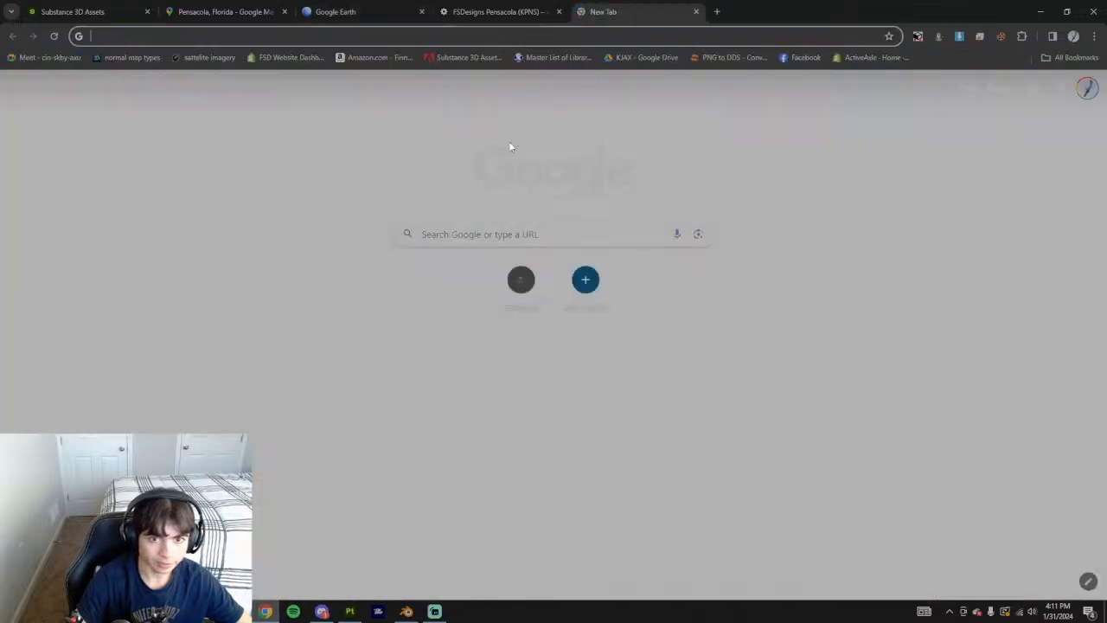
{"action": "left_click", "coordinate": [1094, 36]}
{"action": "left_click", "coordinate": [294, 98]}
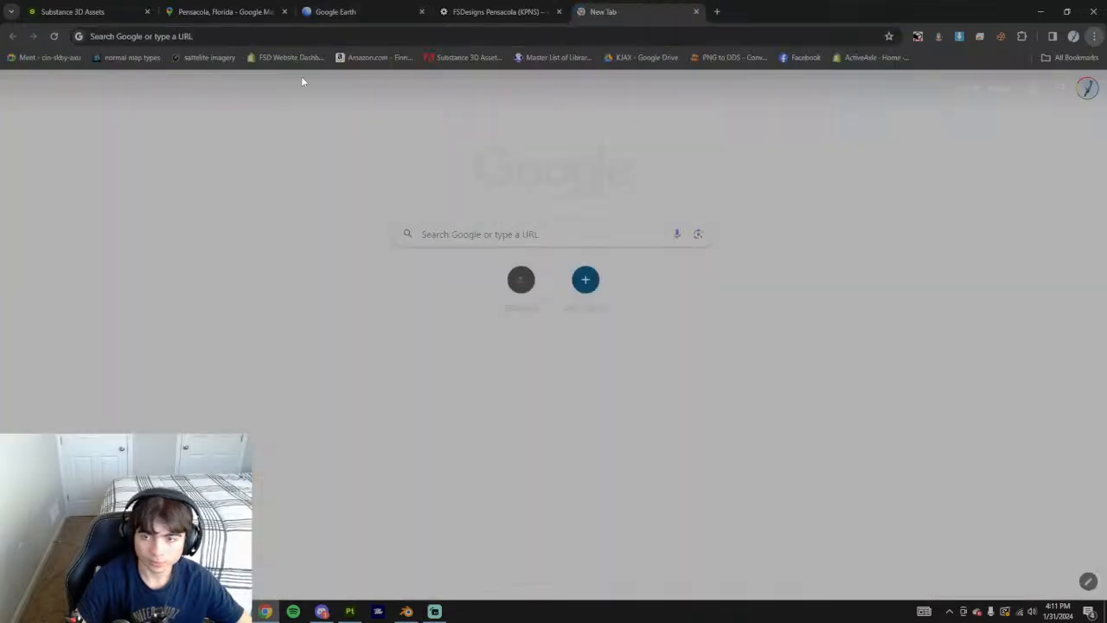
{"action": "left_click", "coordinate": [276, 38]}
{"action": "type", "text": "you"}
{"action": "key", "text": "Return"}
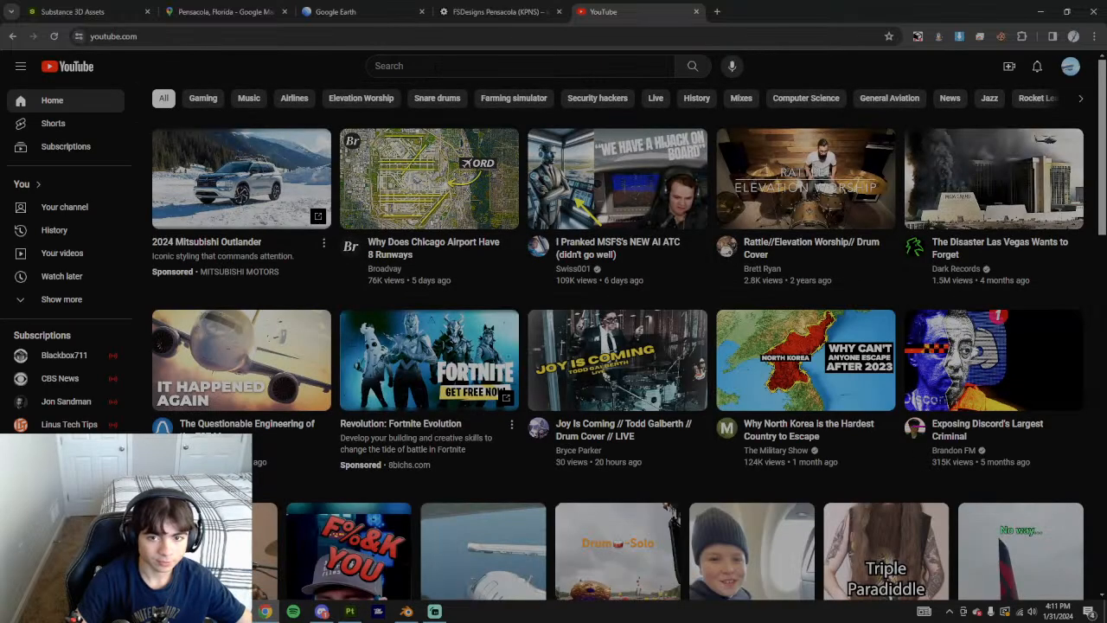
Search YouTube for "pensacola airport" and open the United Airlines A319 Pensacola to Chicago trip report video
{"action": "left_click", "coordinate": [435, 67]}
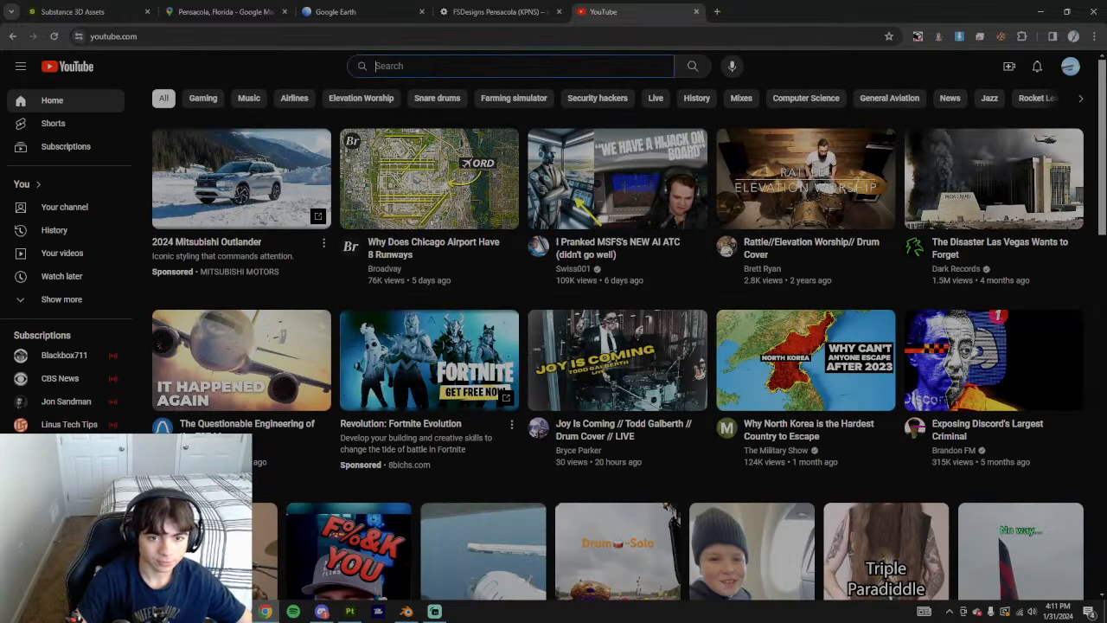
{"action": "type", "text": "pensacola airport"}
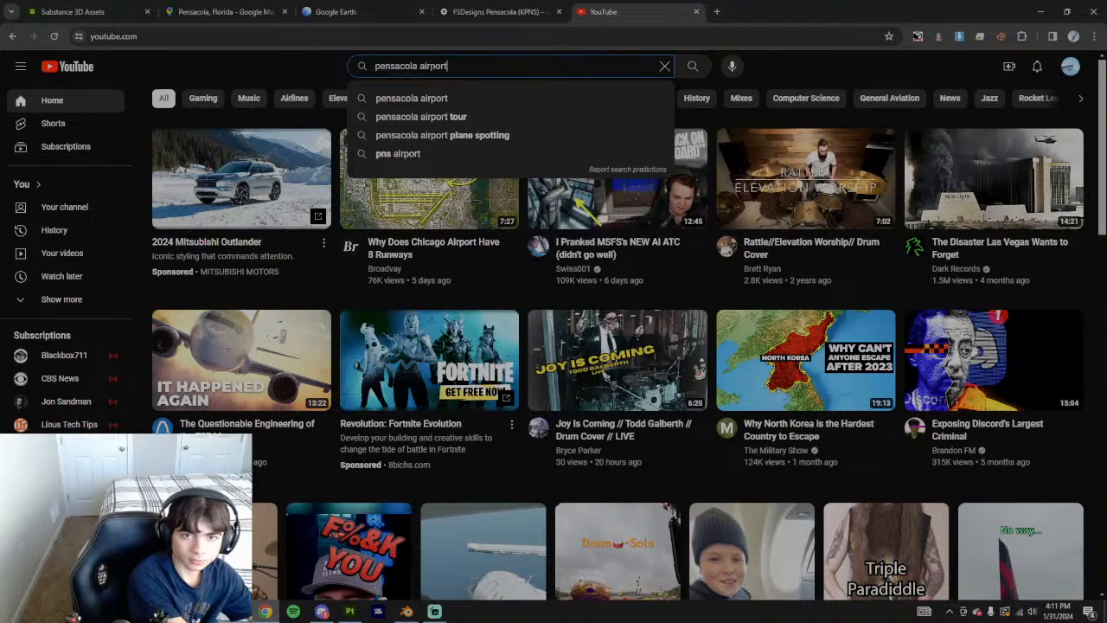
{"action": "key", "text": "Return"}
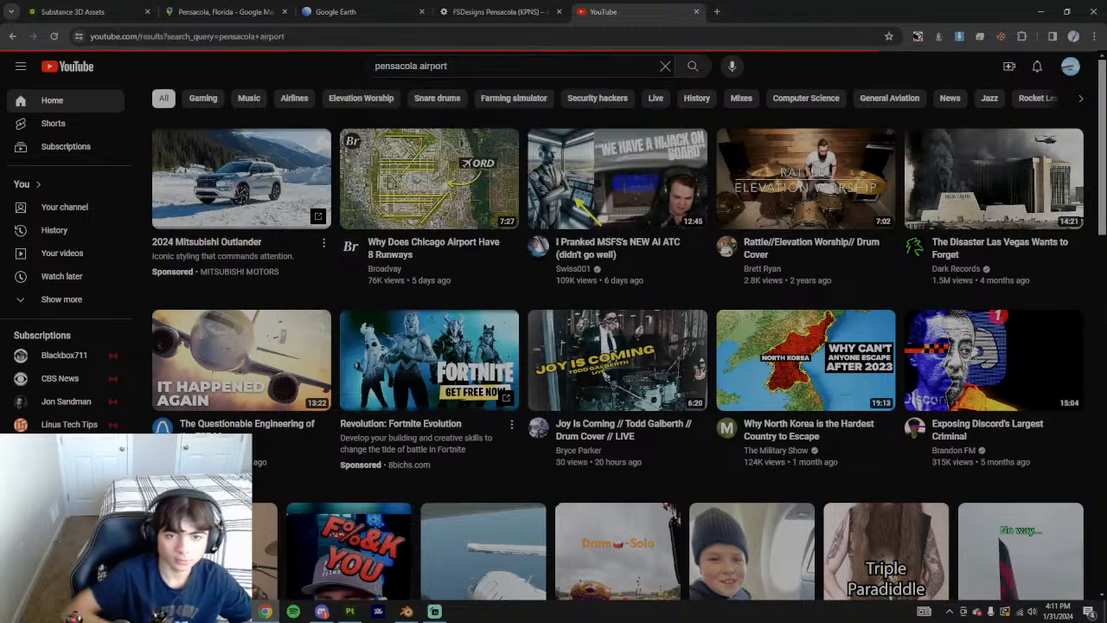
{"action": "left_click", "coordinate": [406, 442]}
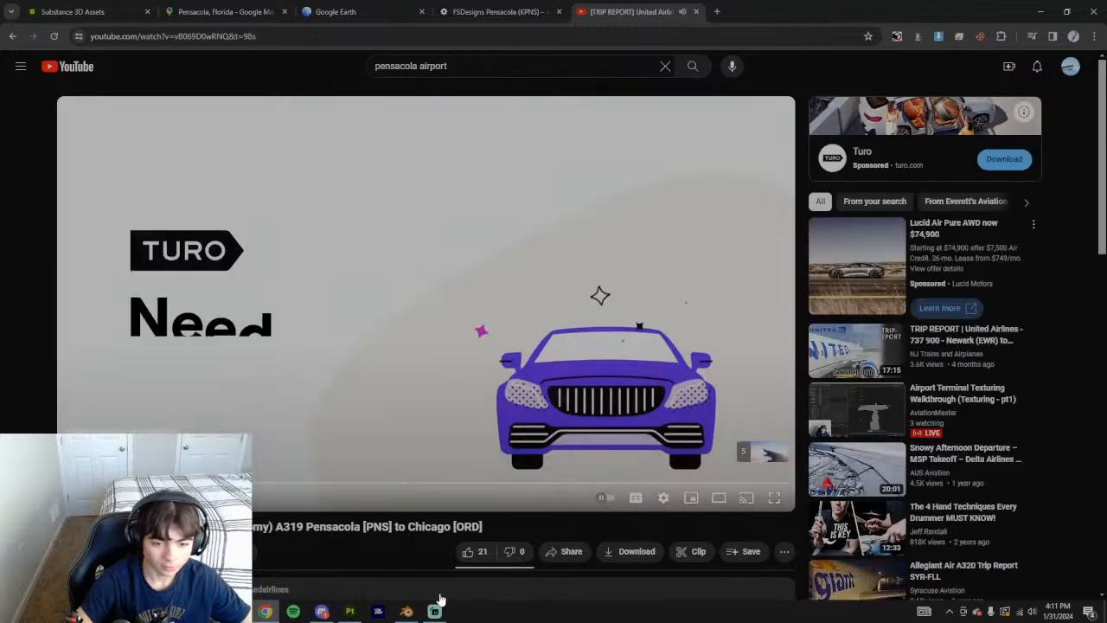
Pause the trip report video on the terminal seen over the wing and compare its walls with Google Earth
{"action": "left_click", "coordinate": [439, 611]}
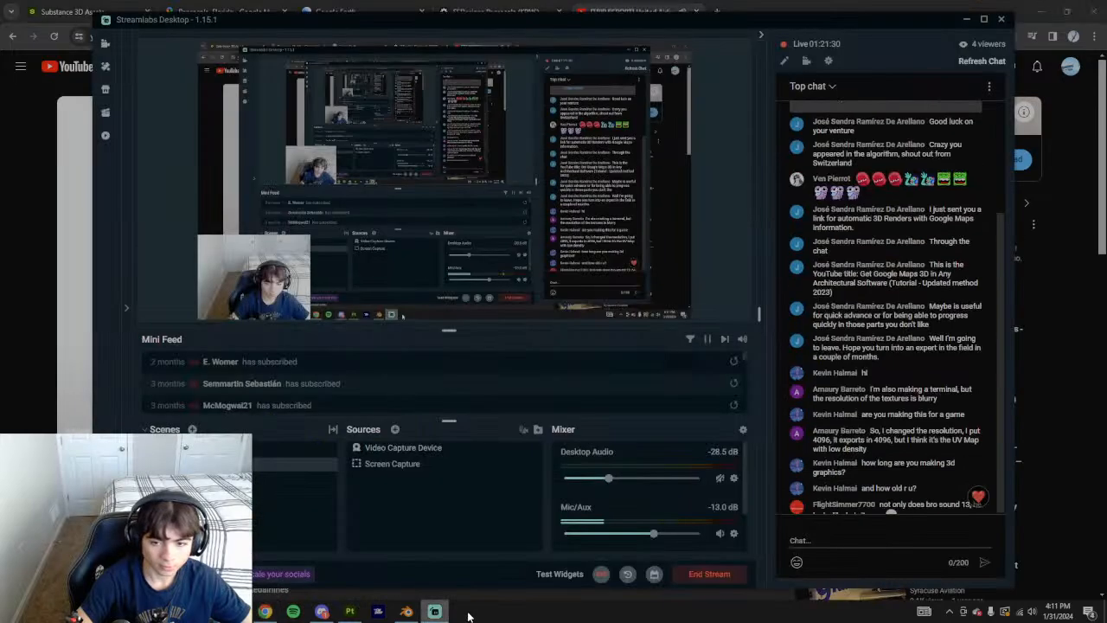
{"action": "left_click", "coordinate": [45, 471]}
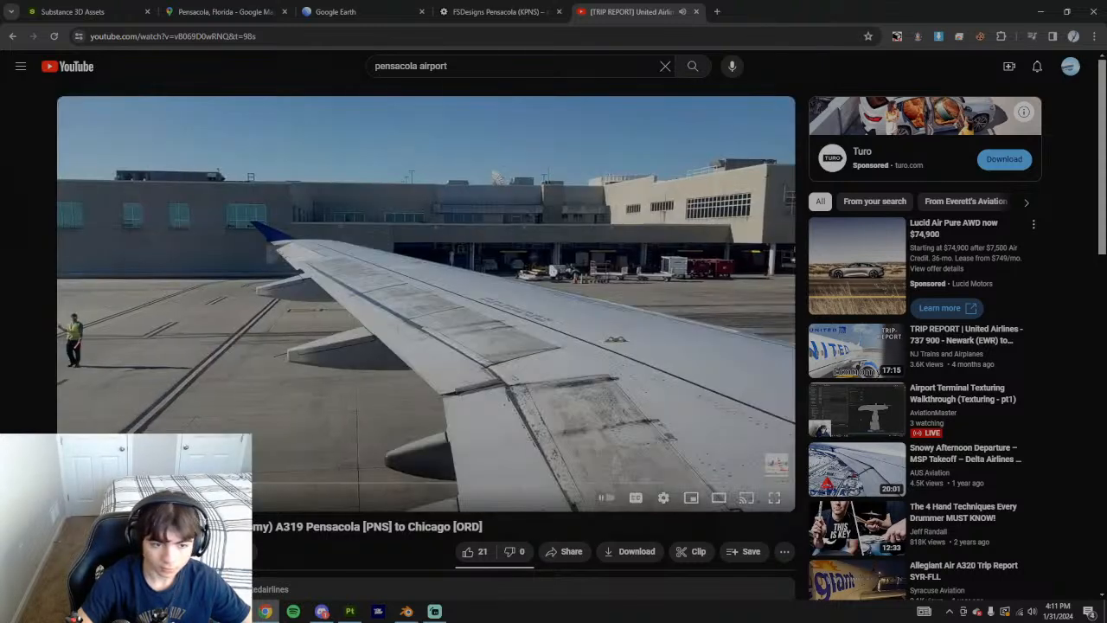
{"action": "left_click", "coordinate": [237, 250]}
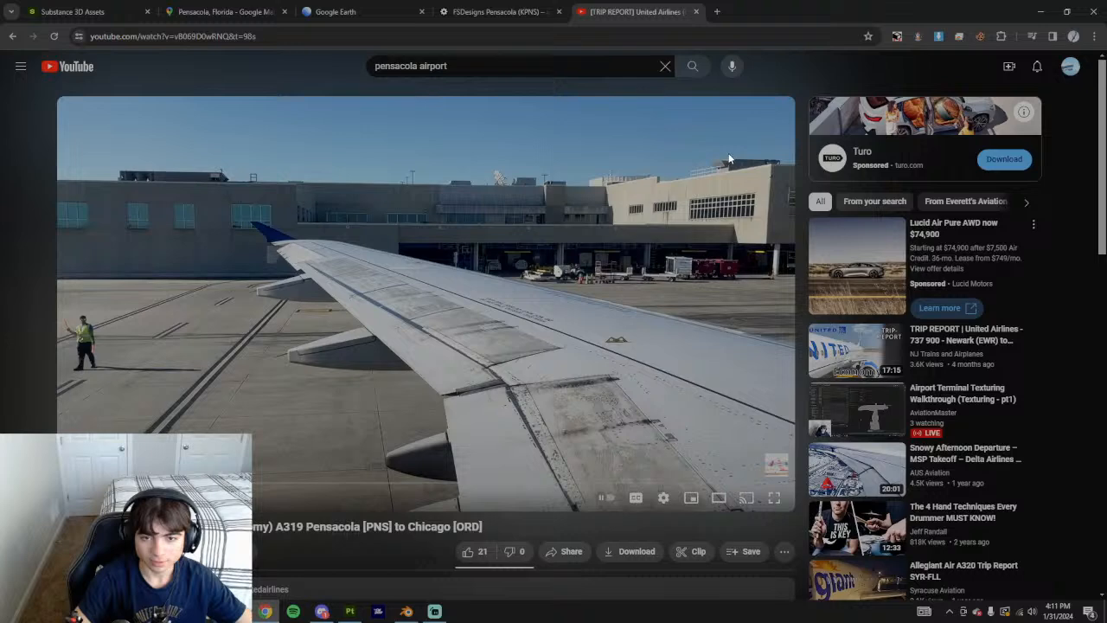
{"action": "left_click", "coordinate": [329, 11]}
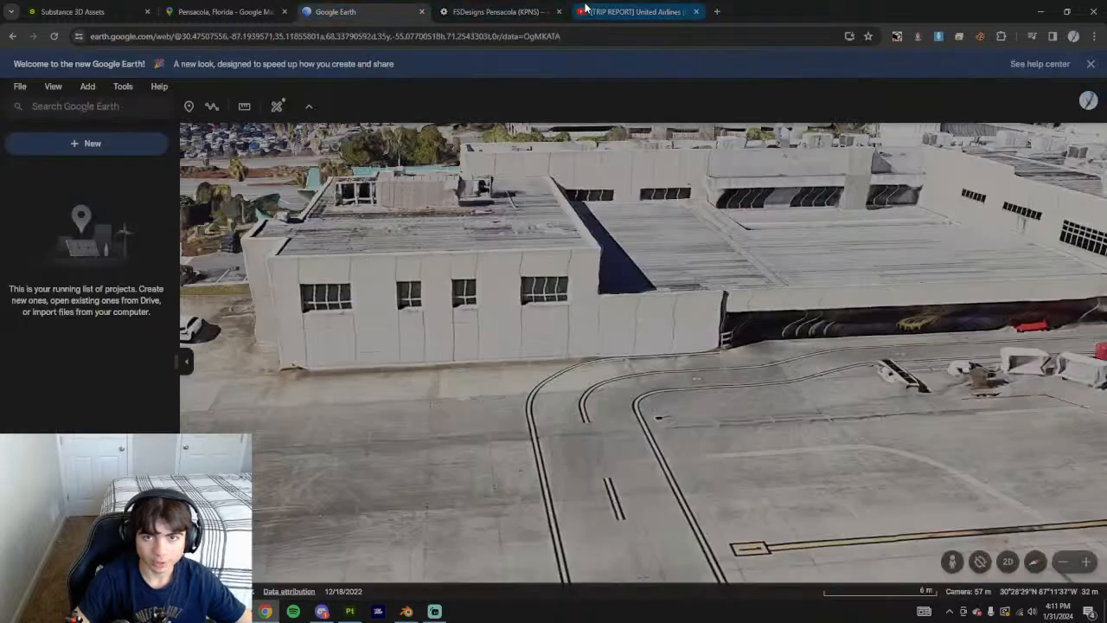
{"action": "left_click", "coordinate": [609, 11]}
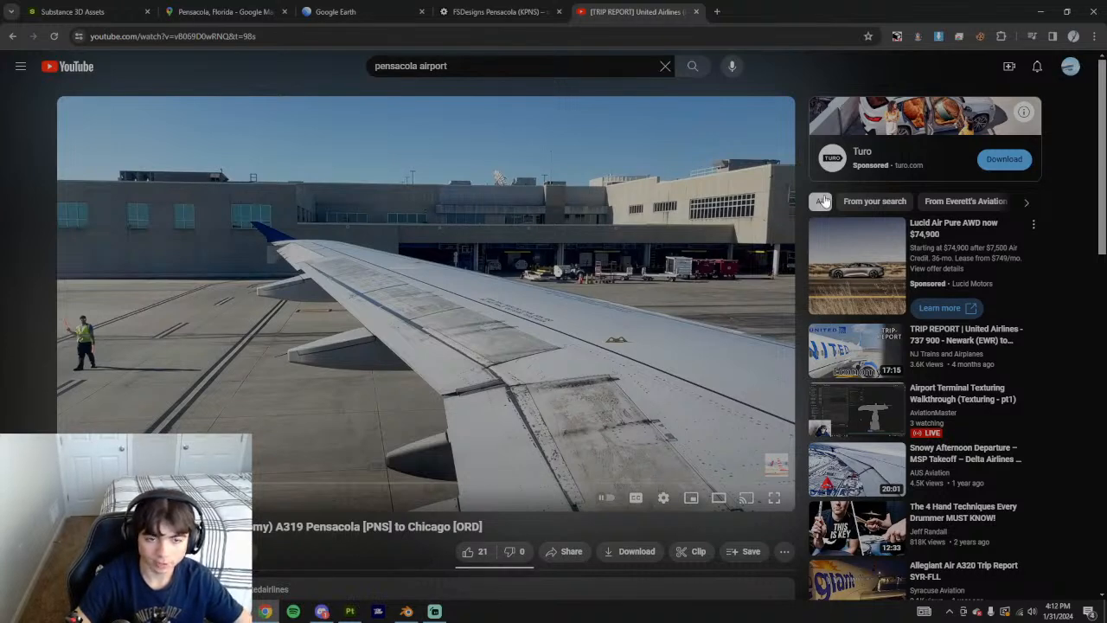
Compare the terminal walls in the paused trip report video with the Google Earth view
{"action": "left_click", "coordinate": [355, 13]}
{"action": "left_click", "coordinate": [638, 12]}
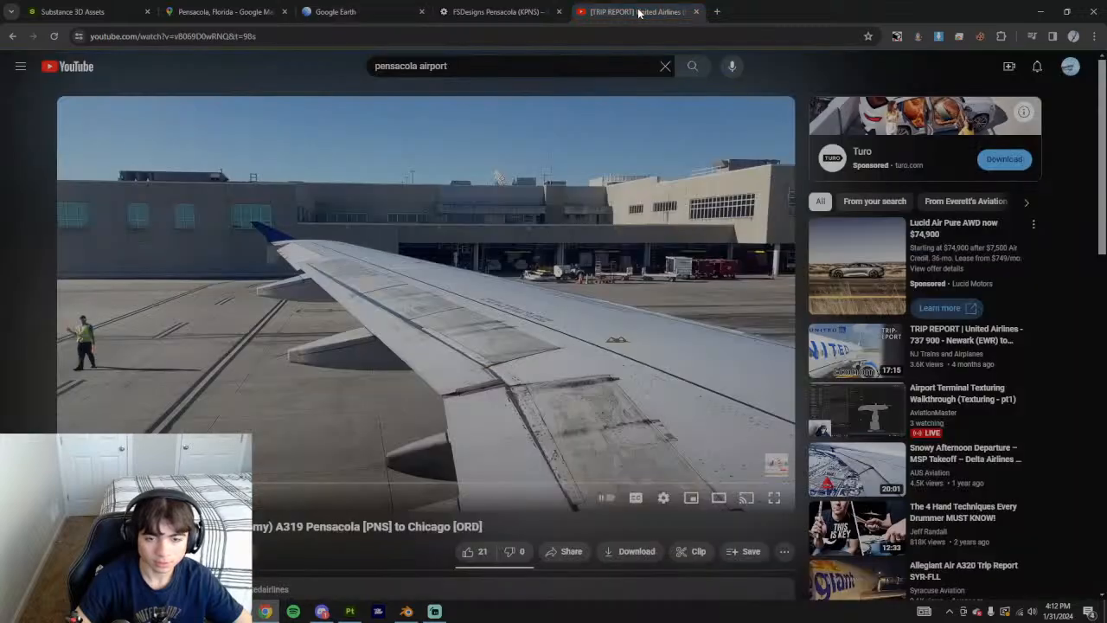
{"action": "left_click", "coordinate": [356, 12]}
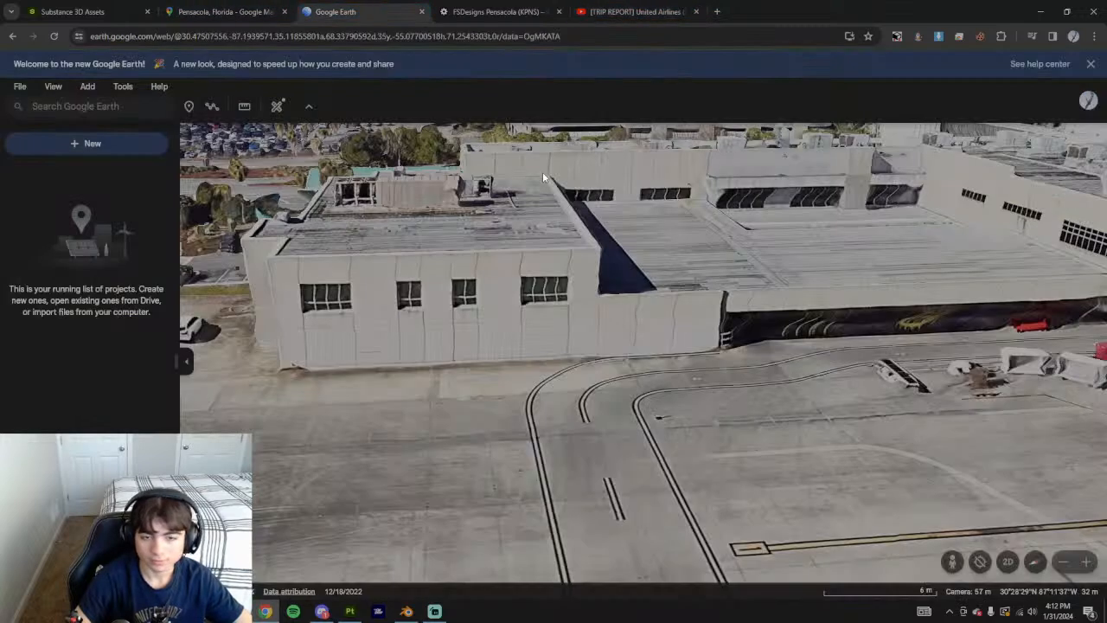
Switch to Substance Painter, examine the terminal's wall and roof colours from several angles, and return to Google Earth in Chrome
{"action": "left_click", "coordinate": [350, 611]}
{"action": "left_click_drag", "start_coordinate": [660, 410], "coordinate": [592, 350], "text": "alt"}
{"action": "left_click_drag", "start_coordinate": [726, 391], "coordinate": [810, 396], "text": "alt"}
{"action": "left_click_drag", "start_coordinate": [925, 418], "coordinate": [386, 486], "text": "alt"}
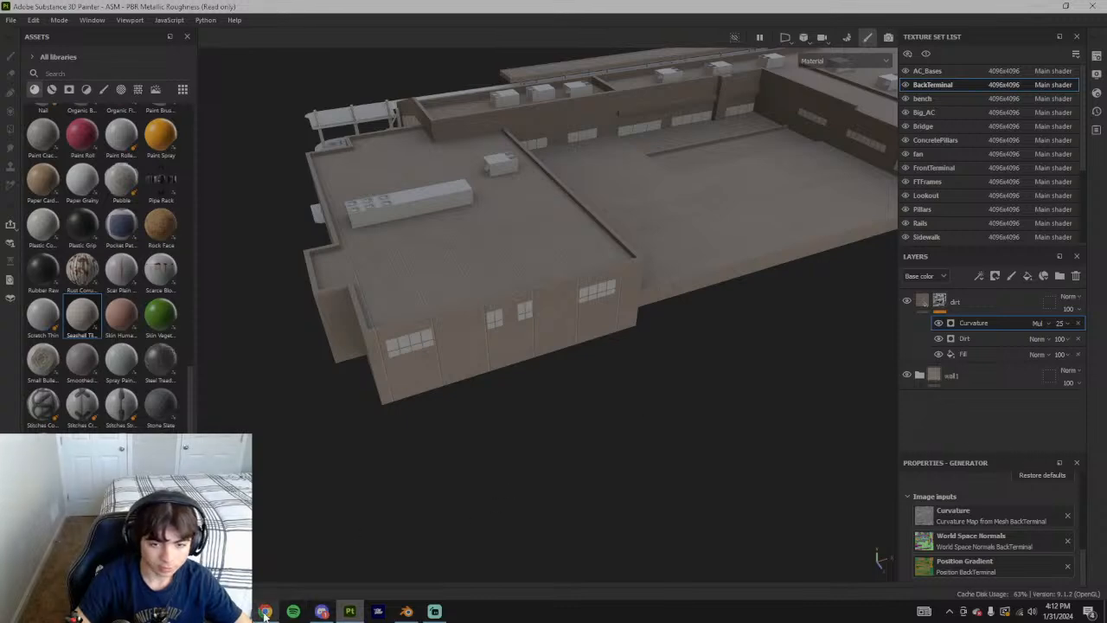
{"action": "left_click_drag", "start_coordinate": [563, 351], "coordinate": [494, 425], "text": "alt"}
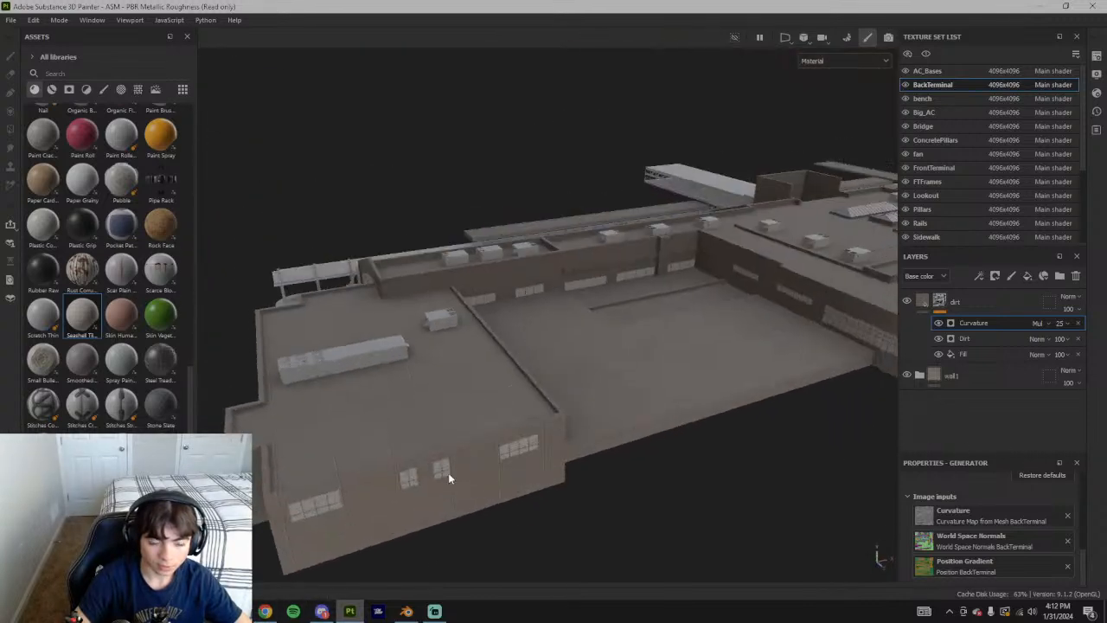
{"action": "key", "text": "alt+Tab"}
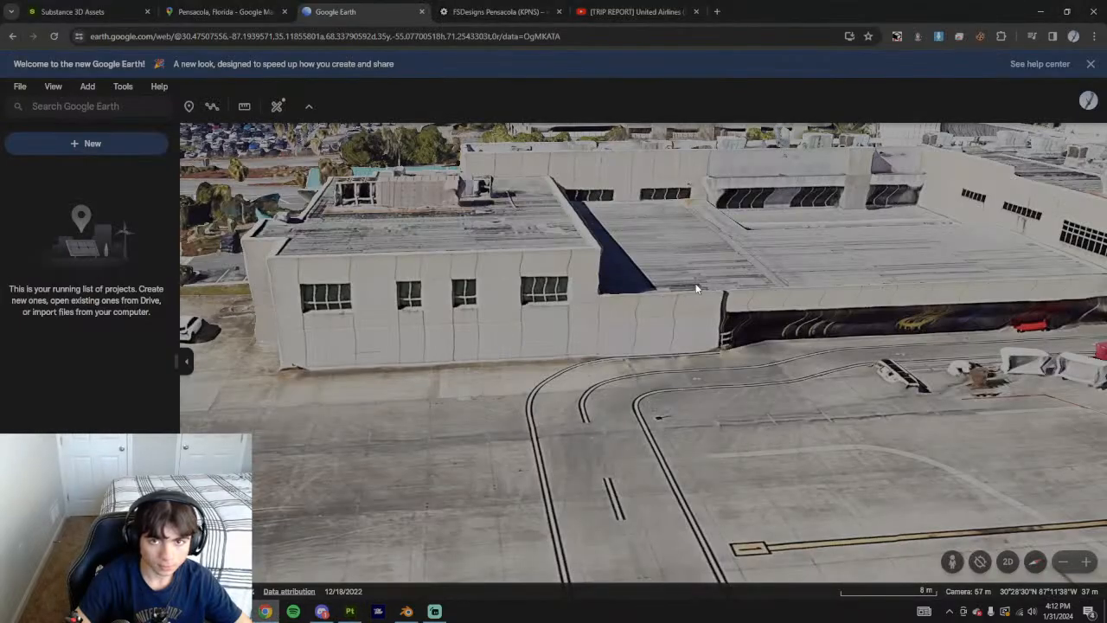
Check the terminal in the trip report video once more and close the video's tab
{"action": "left_click", "coordinate": [643, 20]}
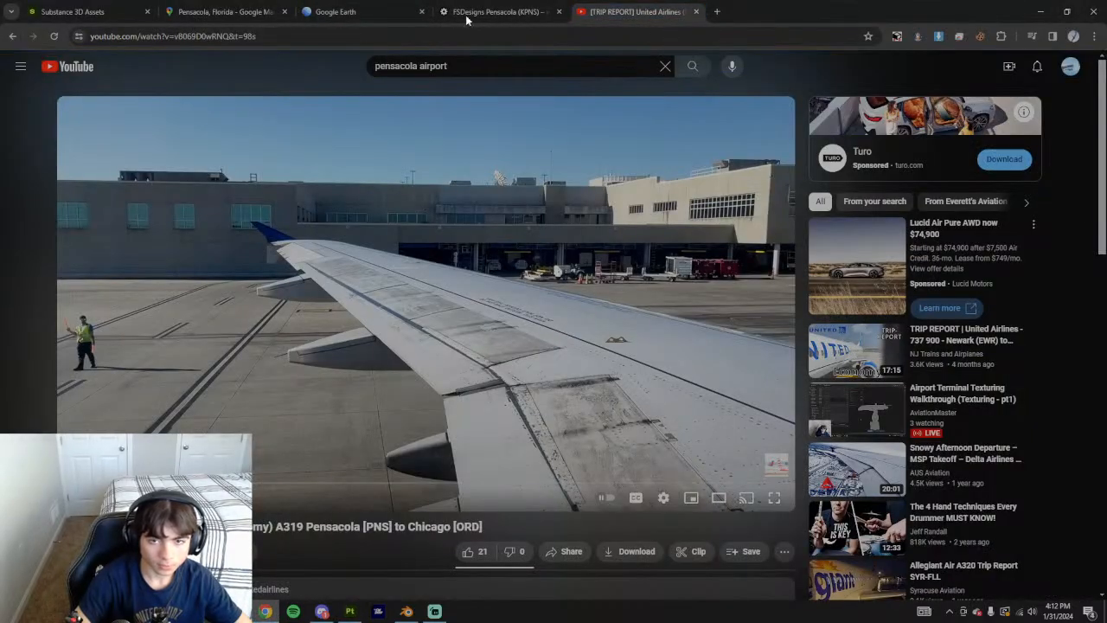
{"action": "left_click", "coordinate": [363, 11]}
{"action": "left_click", "coordinate": [695, 11]}
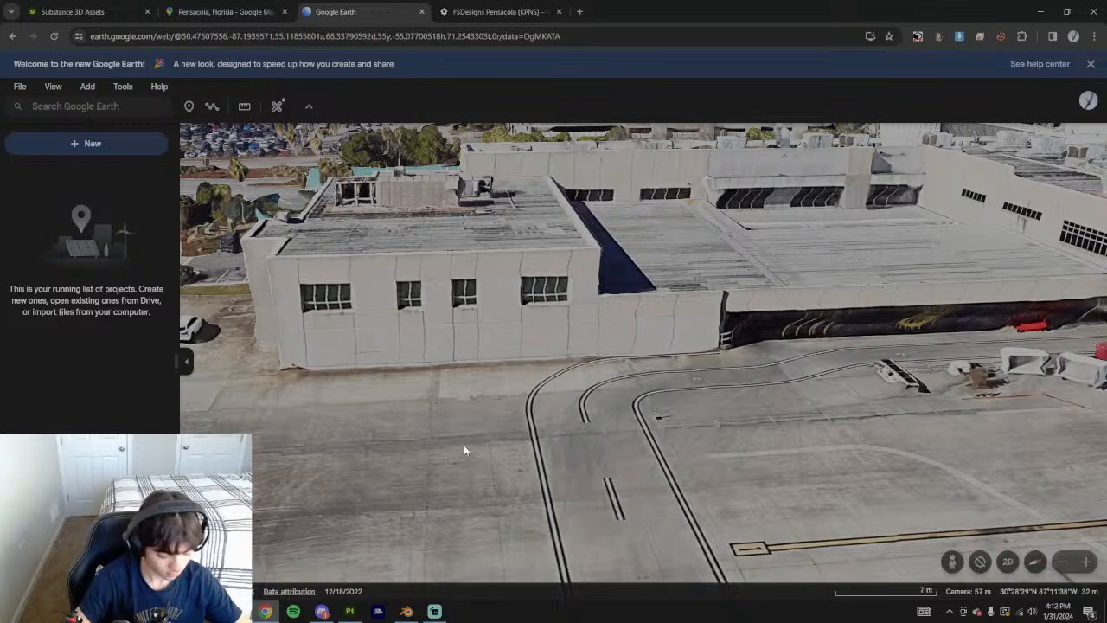
Switch to Substance Painter and examine the colour and dirt on the terminal's walls and roofs from several sides
{"action": "left_click", "coordinate": [349, 610]}
{"action": "left_click_drag", "start_coordinate": [692, 443], "coordinate": [669, 416], "text": "alt"}
{"action": "middle_click_drag", "start_coordinate": [669, 416], "coordinate": [603, 381], "text": "alt"}
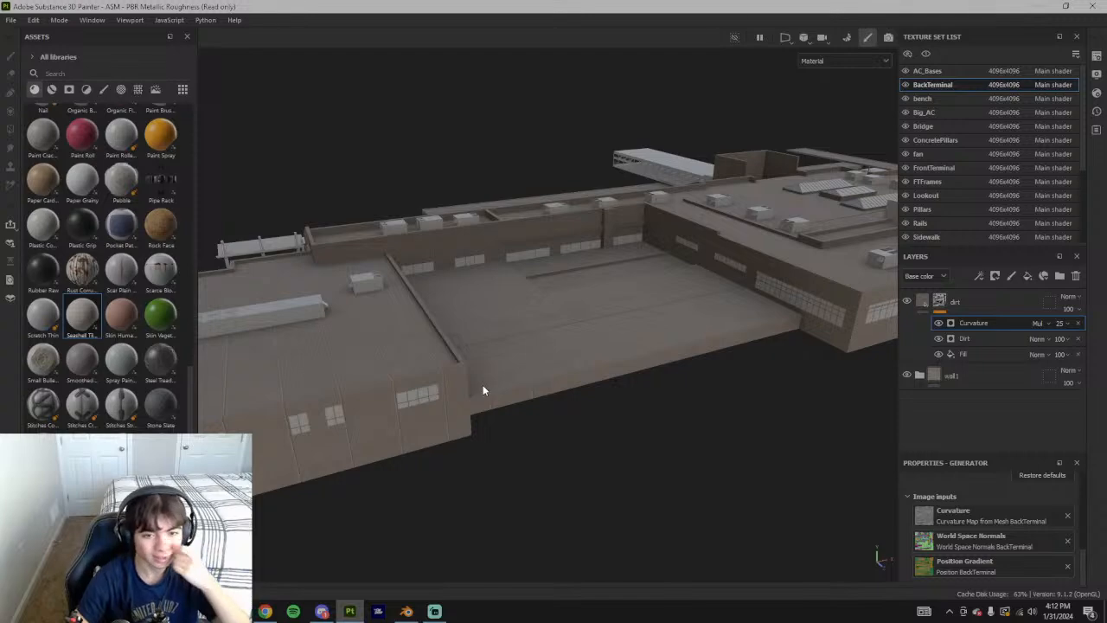
{"action": "left_click_drag", "start_coordinate": [483, 390], "coordinate": [619, 406], "text": "alt"}
{"action": "left_click_drag", "start_coordinate": [464, 399], "coordinate": [468, 475], "text": "alt"}
{"action": "left_click_drag", "start_coordinate": [738, 259], "coordinate": [458, 377], "text": "alt"}
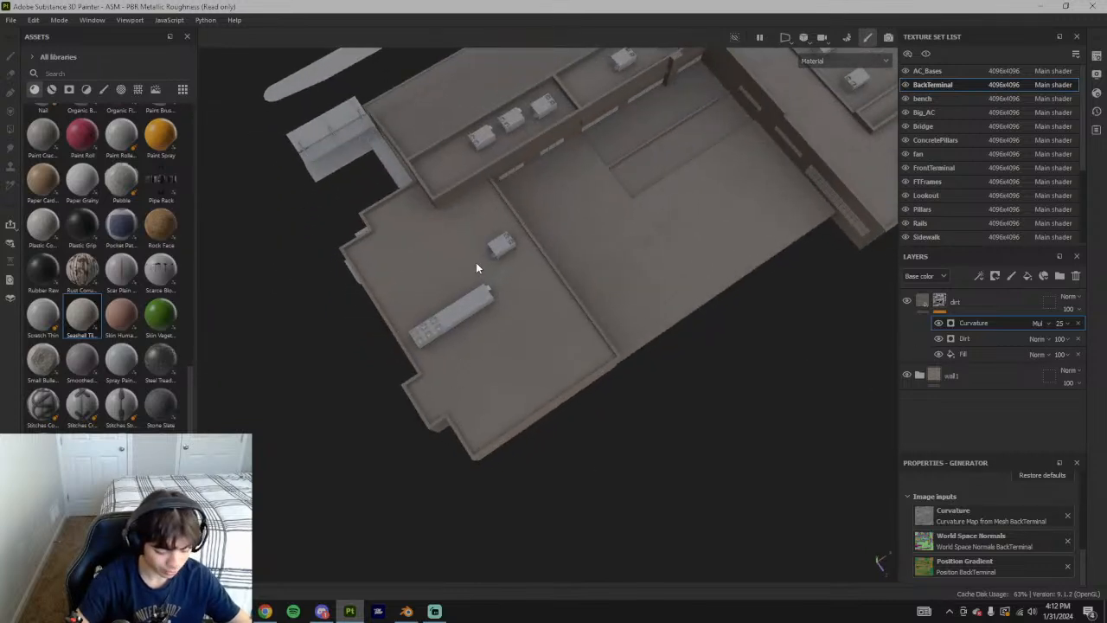
{"action": "left_click_drag", "start_coordinate": [586, 147], "coordinate": [620, 283], "text": "alt"}
{"action": "left_click_drag", "start_coordinate": [638, 433], "coordinate": [460, 319], "text": "alt"}
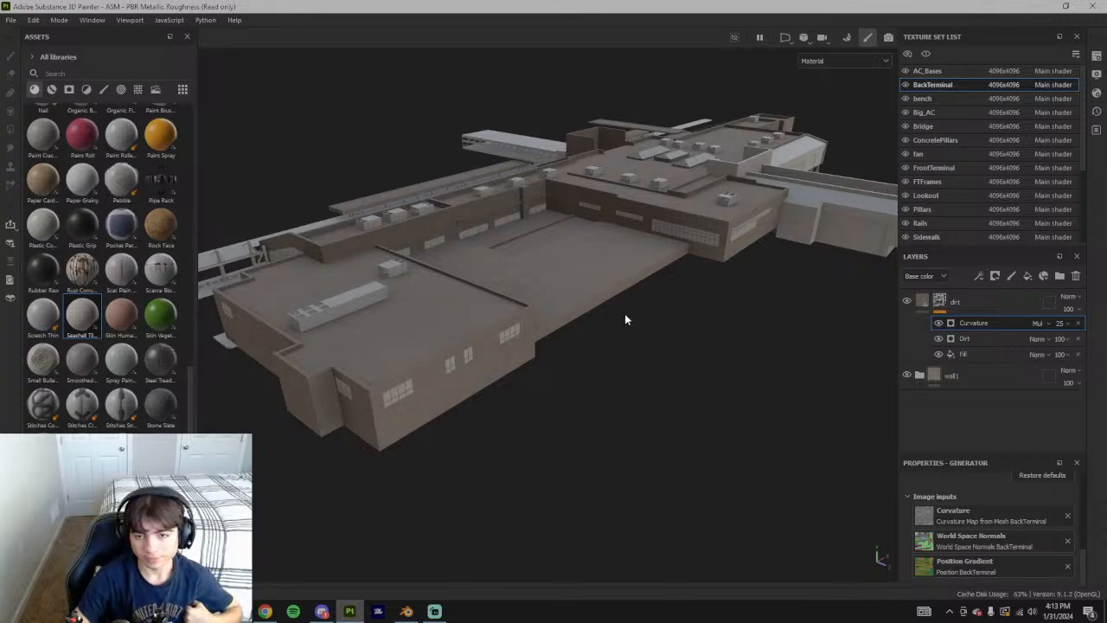
{"action": "left_click_drag", "start_coordinate": [742, 291], "coordinate": [534, 252], "text": "alt"}
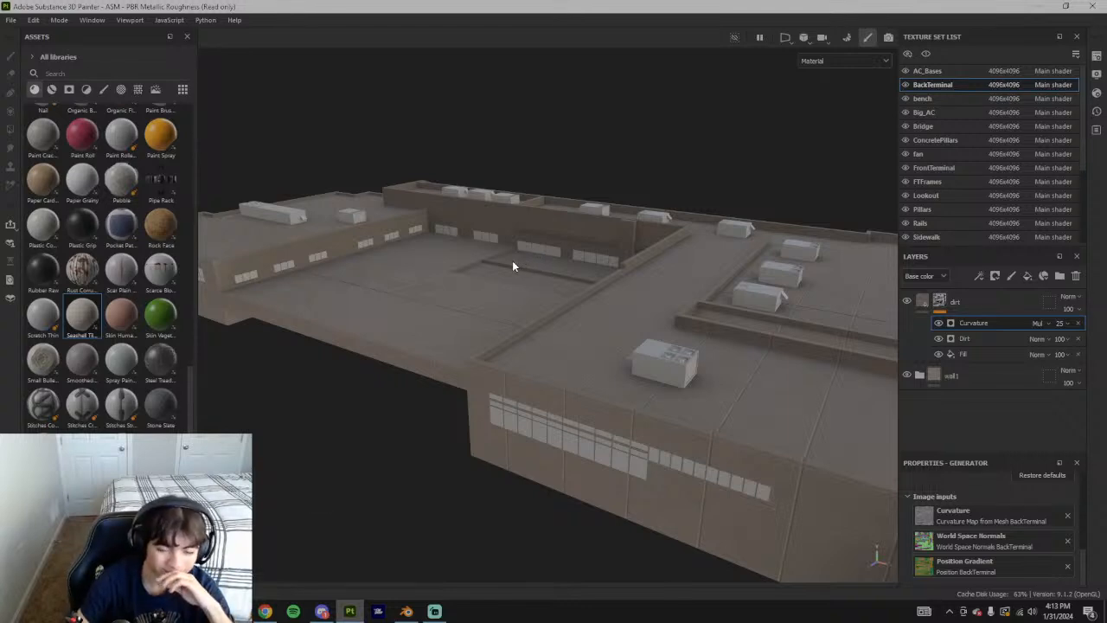
{"action": "left_click_drag", "start_coordinate": [538, 299], "coordinate": [587, 339], "text": "alt"}
Expand the wall1 folder and change the base color of its base layer to a lighter, warmer tan
{"action": "left_click", "coordinate": [921, 380]}
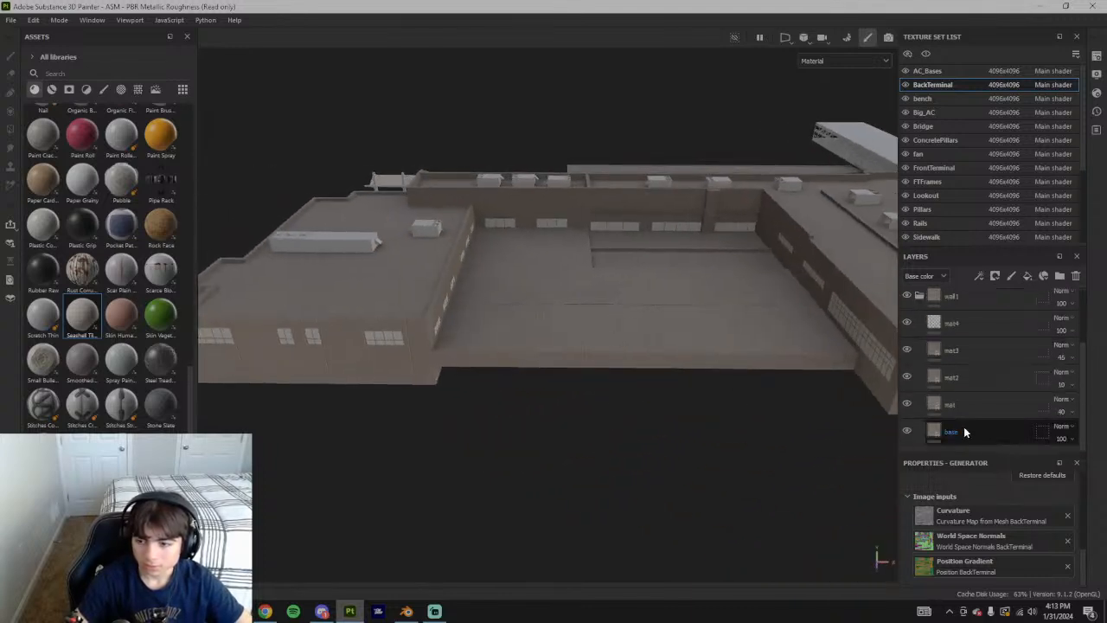
{"action": "left_click", "coordinate": [946, 431]}
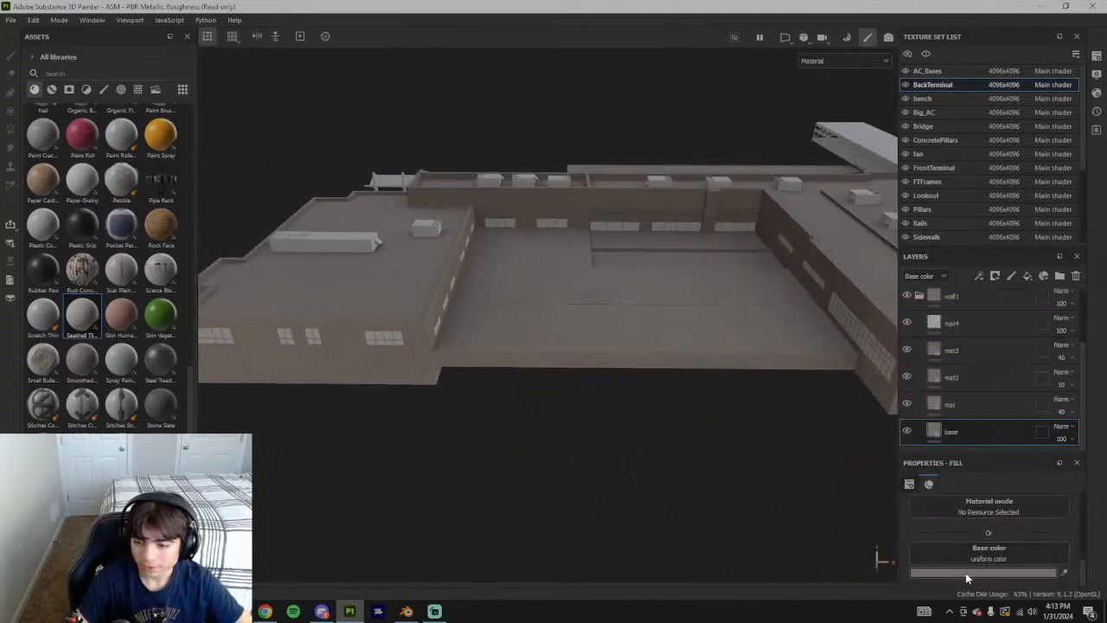
{"action": "left_click", "coordinate": [965, 573]}
{"action": "mouse_move", "coordinate": [823, 391]}
{"action": "left_mouse_down"}
{"action": "mouse_move", "coordinate": [836, 391]}
{"action": "mouse_move", "coordinate": [786, 374]}
{"action": "mouse_move", "coordinate": [838, 390]}
{"action": "left_mouse_up"}
Examine the recoloured terminal walls and the recessed low roof from several angles
{"action": "mouse_move", "coordinate": [630, 342]}
{"action": "left_mouse_down", "text": "alt"}
{"action": "mouse_move", "coordinate": [683, 371]}
{"action": "mouse_move", "coordinate": [464, 283]}
{"action": "mouse_move", "coordinate": [634, 348]}
{"action": "left_mouse_up", "text": "alt"}
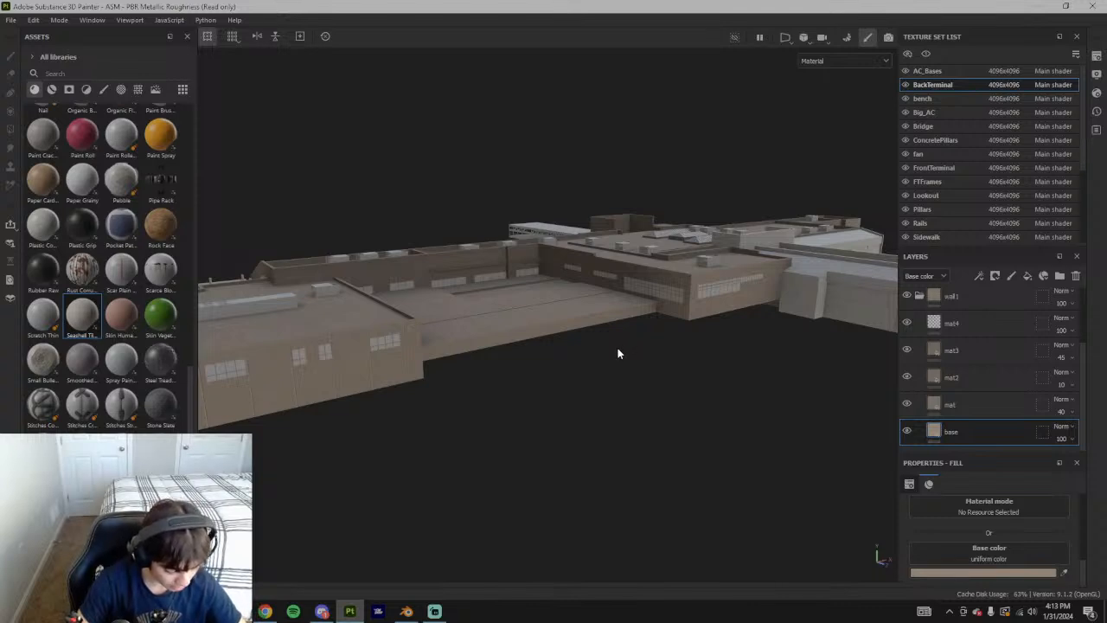
{"action": "left_click_drag", "start_coordinate": [655, 349], "coordinate": [625, 381], "text": "alt"}
{"action": "scroll", "coordinate": [650, 288], "scroll_direction": "up", "scroll_amount": 5}
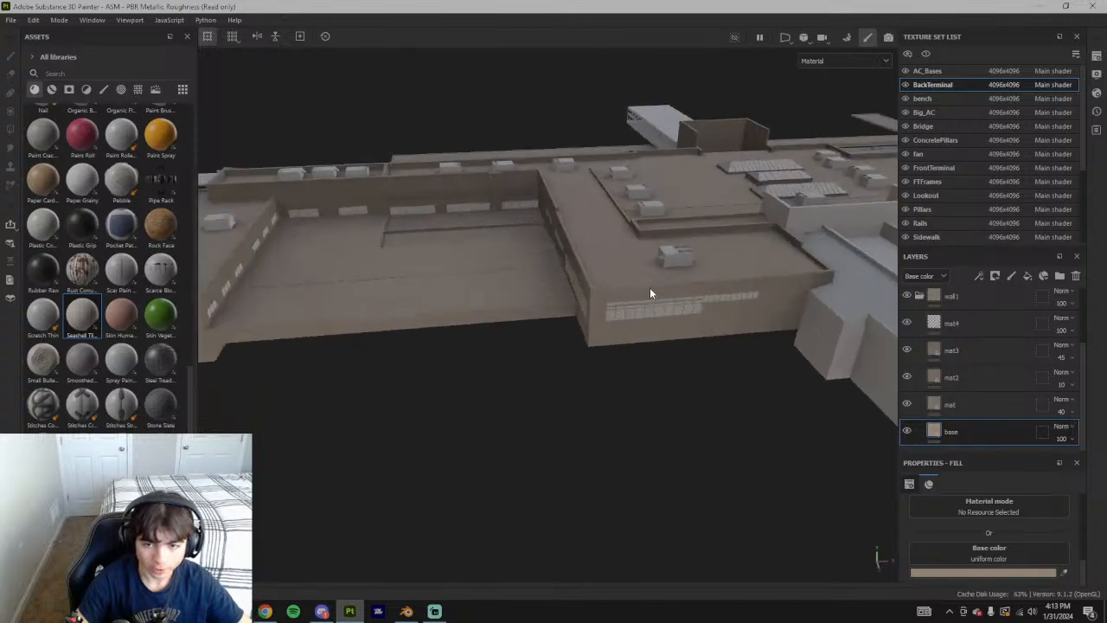
{"action": "middle_click_drag", "start_coordinate": [543, 297], "coordinate": [729, 330], "text": "alt"}
{"action": "scroll", "coordinate": [729, 330], "scroll_direction": "down", "scroll_amount": 4}
{"action": "scroll", "coordinate": [466, 399], "scroll_direction": "up", "scroll_amount": 3}
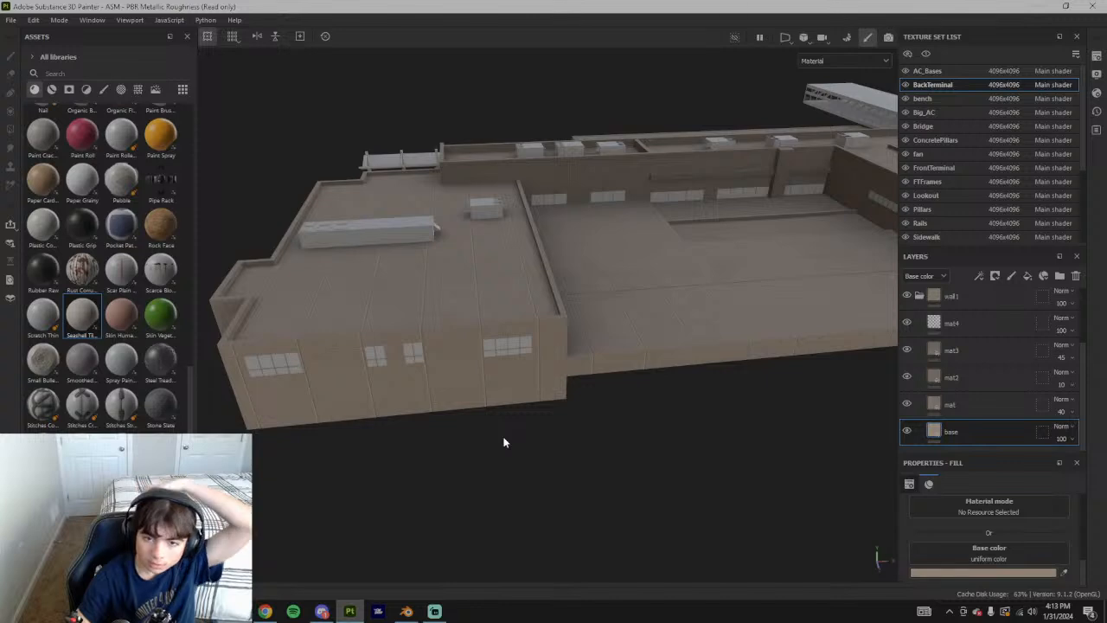
{"action": "middle_click_drag", "start_coordinate": [739, 281], "coordinate": [544, 284], "text": "alt"}
{"action": "left_click_drag", "start_coordinate": [544, 284], "coordinate": [665, 242], "text": "alt"}
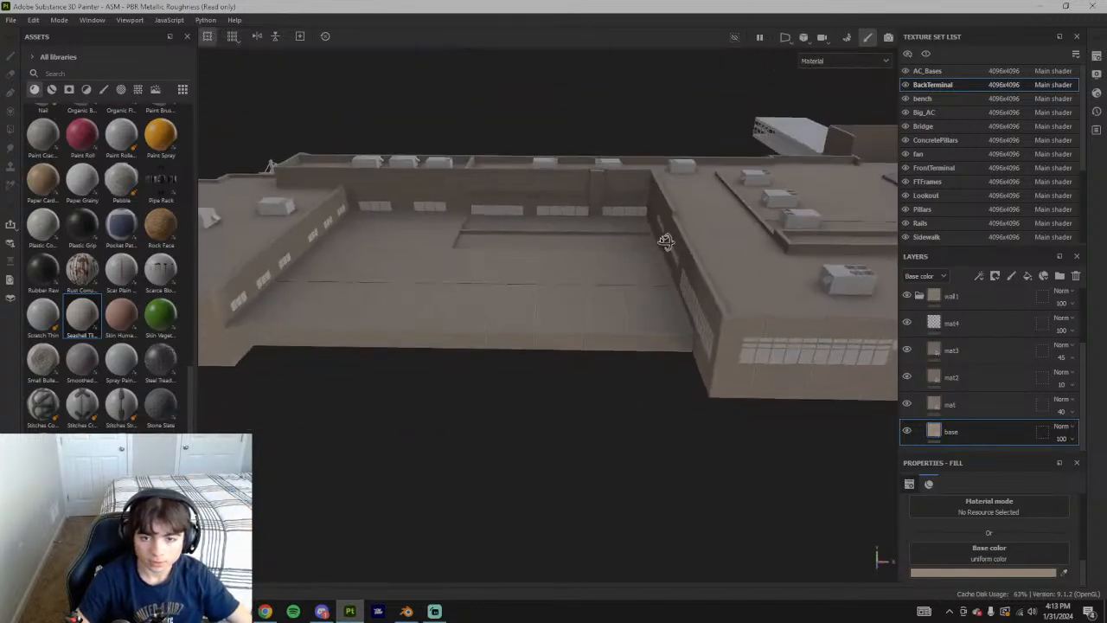
{"action": "left_click_drag", "start_coordinate": [833, 293], "coordinate": [776, 277], "text": "alt"}
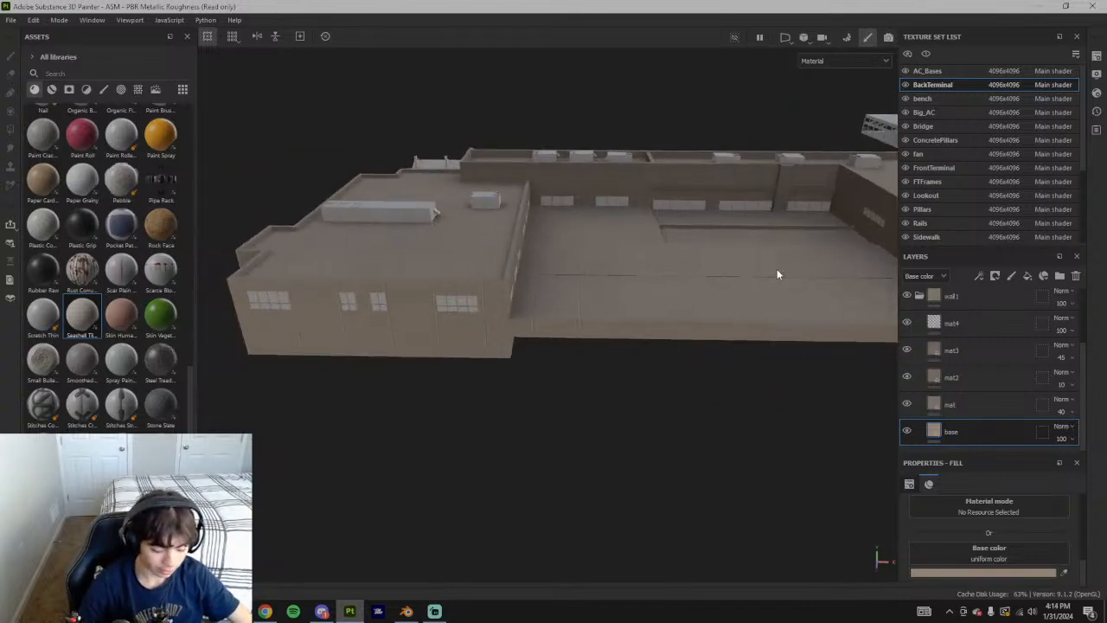
{"action": "left_click_drag", "start_coordinate": [491, 370], "coordinate": [652, 281], "text": "alt"}
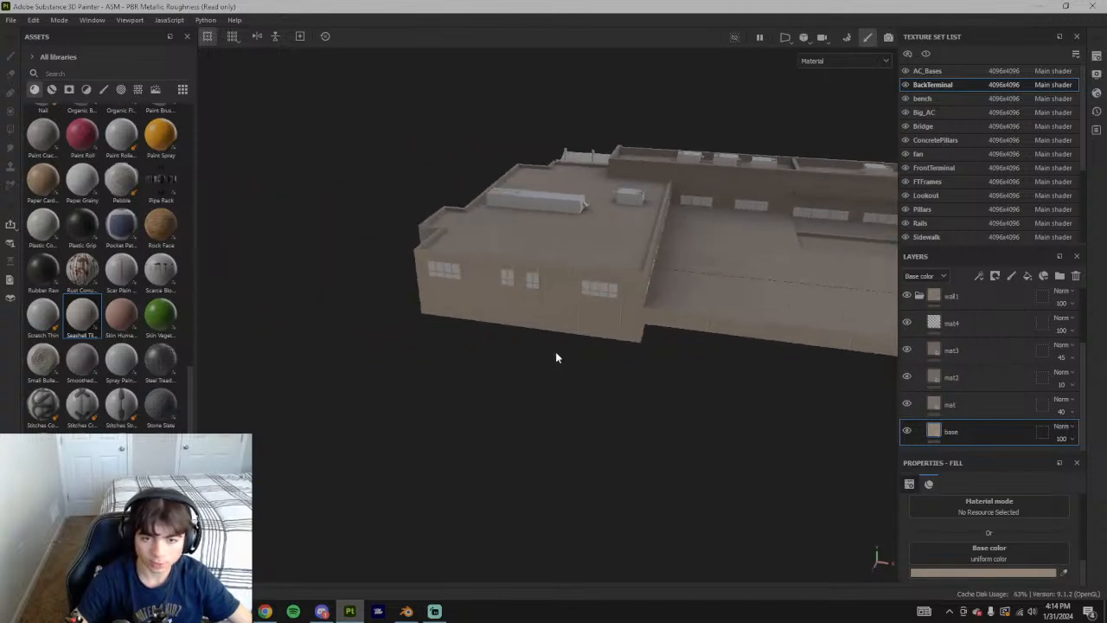
{"action": "left_click_drag", "start_coordinate": [723, 391], "coordinate": [522, 280], "text": "alt"}
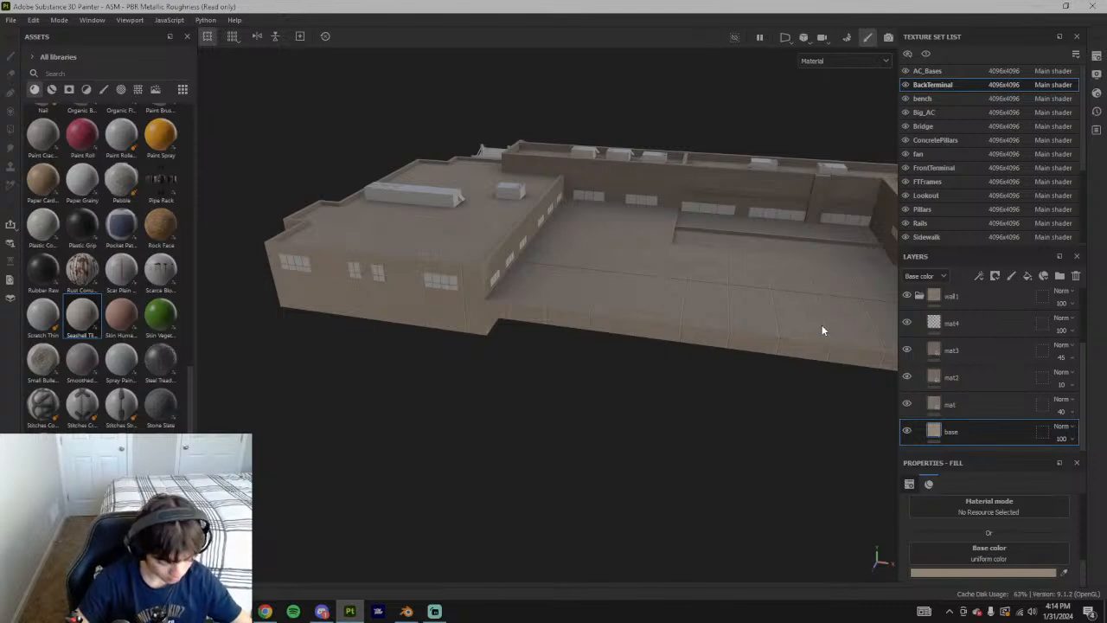
{"action": "left_click_drag", "start_coordinate": [822, 327], "coordinate": [536, 254], "text": "alt"}
Examine the terminal's roof surface up close around the air-conditioning units and from above
{"action": "scroll", "coordinate": [537, 254], "scroll_direction": "up", "scroll_amount": 5}
{"action": "scroll", "coordinate": [597, 345], "scroll_direction": "down", "scroll_amount": 10}
{"action": "middle_click_drag", "start_coordinate": [782, 380], "coordinate": [495, 198], "text": "alt"}
{"action": "left_click_drag", "start_coordinate": [495, 198], "coordinate": [484, 102], "text": "alt"}
{"action": "middle_click_drag", "start_coordinate": [504, 241], "coordinate": [618, 435], "text": "alt"}
{"action": "scroll", "coordinate": [535, 335], "scroll_direction": "up", "scroll_amount": 5}
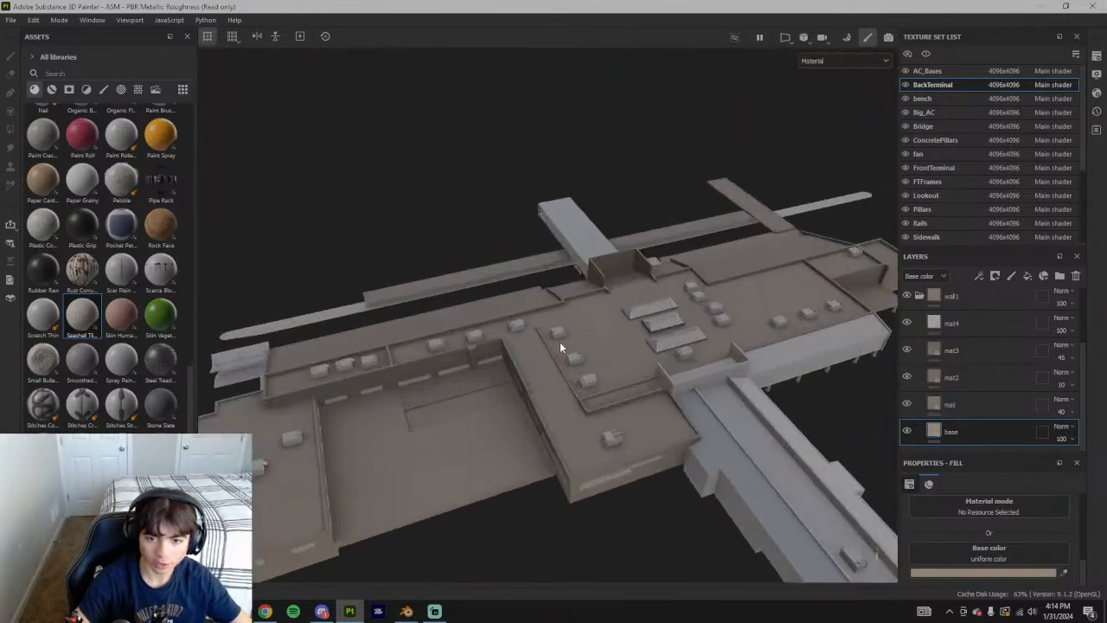
{"action": "scroll", "coordinate": [567, 340], "scroll_direction": "up", "scroll_amount": 10}
{"action": "left_click_drag", "start_coordinate": [716, 495], "coordinate": [662, 446], "text": "alt"}
{"action": "scroll", "coordinate": [657, 445], "scroll_direction": "up", "scroll_amount": 2}
{"action": "scroll", "coordinate": [656, 445], "scroll_direction": "down", "scroll_amount": 3}
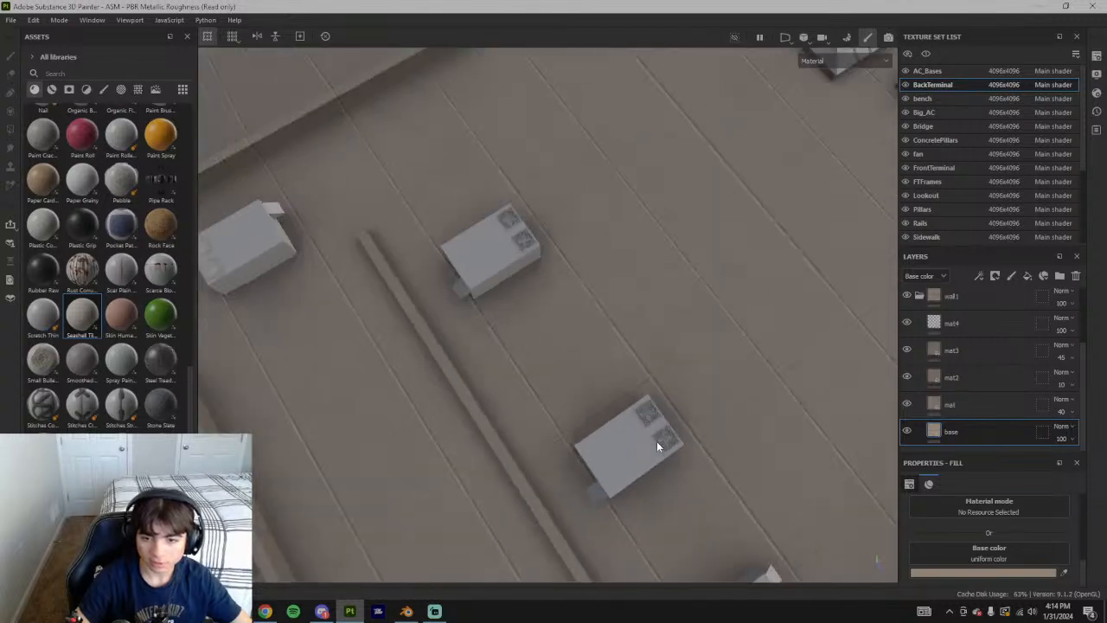
{"action": "scroll", "coordinate": [657, 446], "scroll_direction": "down", "scroll_amount": 6}
{"action": "middle_click_drag", "start_coordinate": [668, 462], "coordinate": [663, 283], "text": "alt"}
{"action": "scroll", "coordinate": [697, 403], "scroll_direction": "down", "scroll_amount": 4}
{"action": "left_click_drag", "start_coordinate": [697, 403], "coordinate": [632, 337], "text": "alt"}
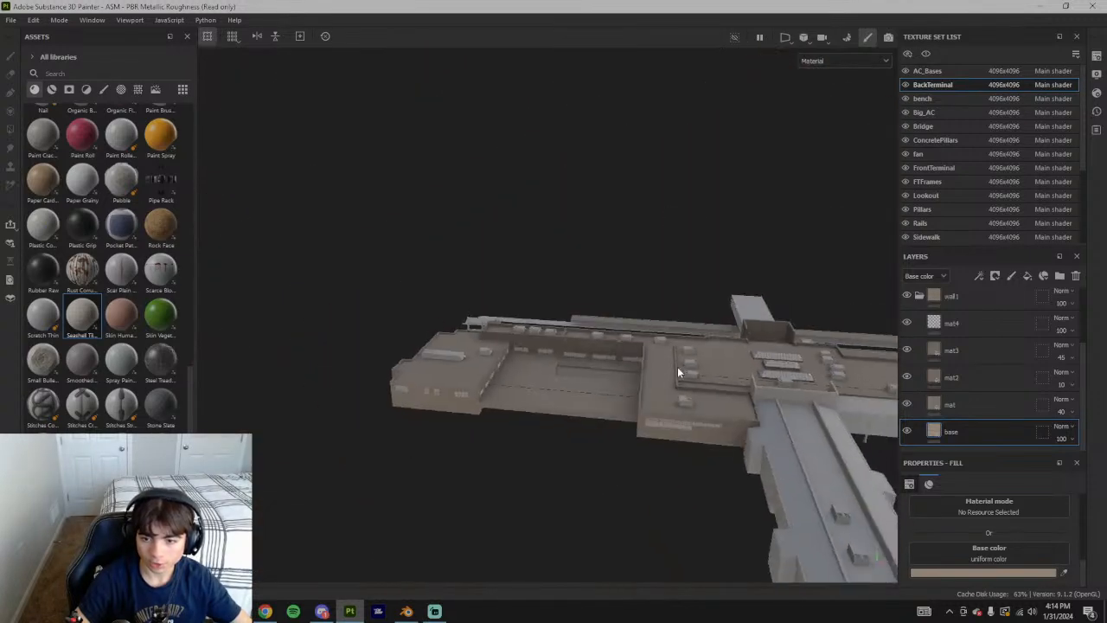
Examine the untextured concourse extending from the terminal, including its side walls, roof and window strips
{"action": "middle_click_drag", "start_coordinate": [761, 458], "coordinate": [608, 348], "text": "alt"}
{"action": "left_click_drag", "start_coordinate": [619, 424], "coordinate": [526, 407], "text": "alt"}
{"action": "scroll", "coordinate": [526, 406], "scroll_direction": "up", "scroll_amount": 6}
{"action": "left_click_drag", "start_coordinate": [723, 387], "coordinate": [659, 357], "text": "alt"}
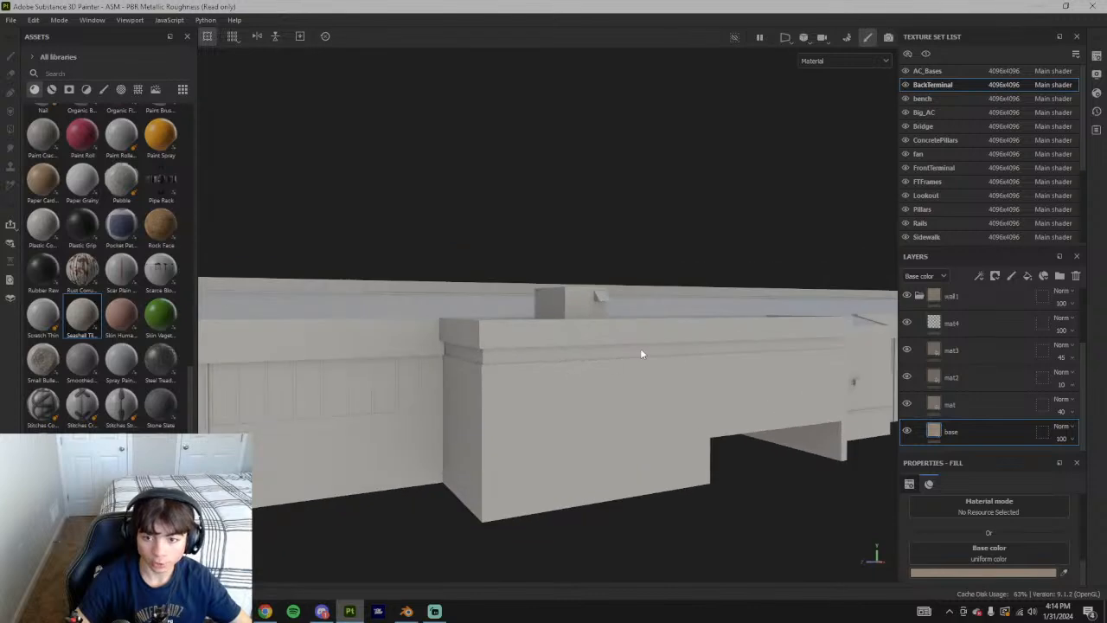
{"action": "scroll", "coordinate": [657, 356], "scroll_direction": "down", "scroll_amount": 8}
{"action": "left_click_drag", "start_coordinate": [582, 307], "coordinate": [679, 387], "text": "alt"}
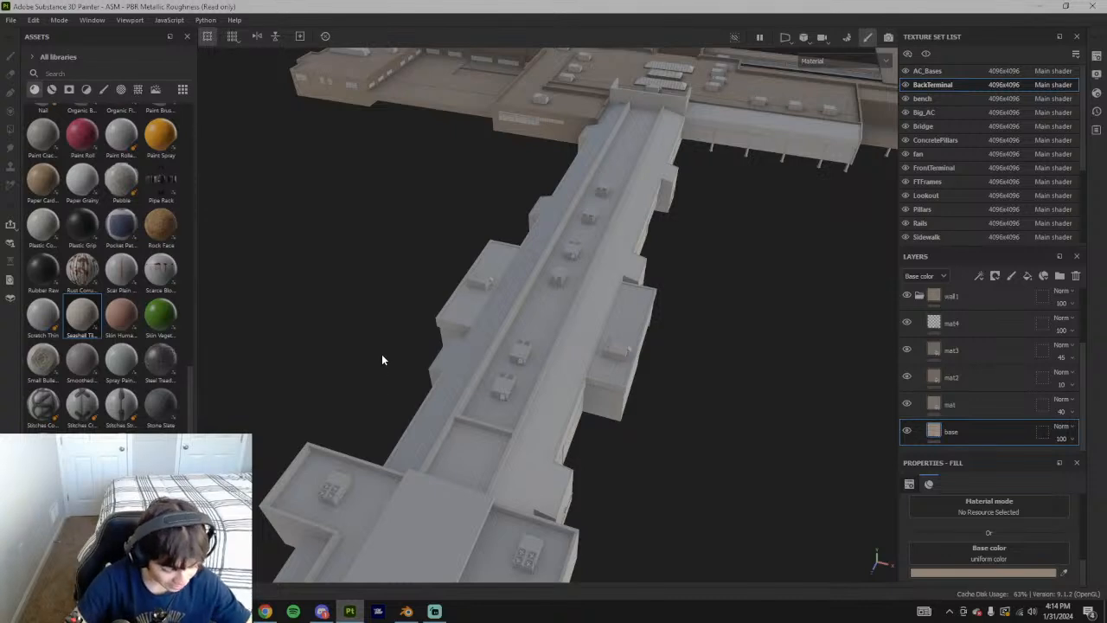
{"action": "left_click_drag", "start_coordinate": [384, 360], "coordinate": [569, 303], "text": "alt"}
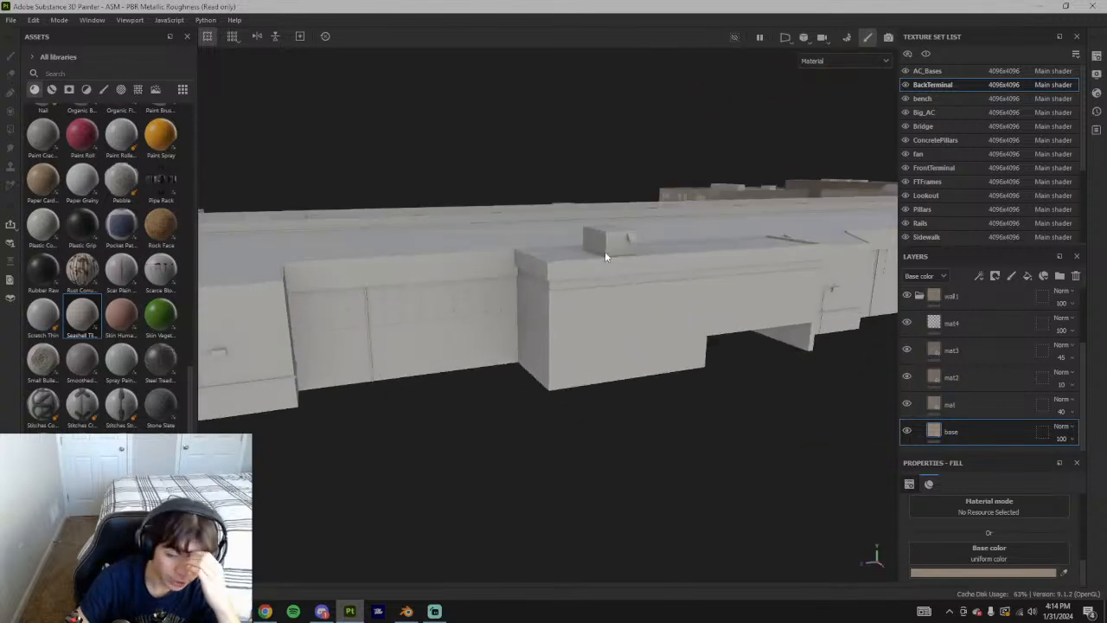
{"action": "left_click_drag", "start_coordinate": [694, 289], "coordinate": [569, 394], "text": "alt"}
{"action": "left_click_drag", "start_coordinate": [479, 314], "coordinate": [653, 368], "text": "alt"}
{"action": "left_click_drag", "start_coordinate": [732, 404], "coordinate": [623, 359], "text": "alt"}
{"action": "scroll", "coordinate": [968, 342], "scroll_direction": "up", "scroll_amount": 2}
Collapse the wall1 folder and delete the default layer from the Windows texture set
{"action": "left_click", "coordinate": [922, 377]}
{"action": "scroll", "coordinate": [934, 215], "scroll_direction": "down", "scroll_amount": 3}
{"action": "scroll", "coordinate": [935, 207], "scroll_direction": "up", "scroll_amount": 3}
{"action": "scroll", "coordinate": [938, 173], "scroll_direction": "down", "scroll_amount": 3}
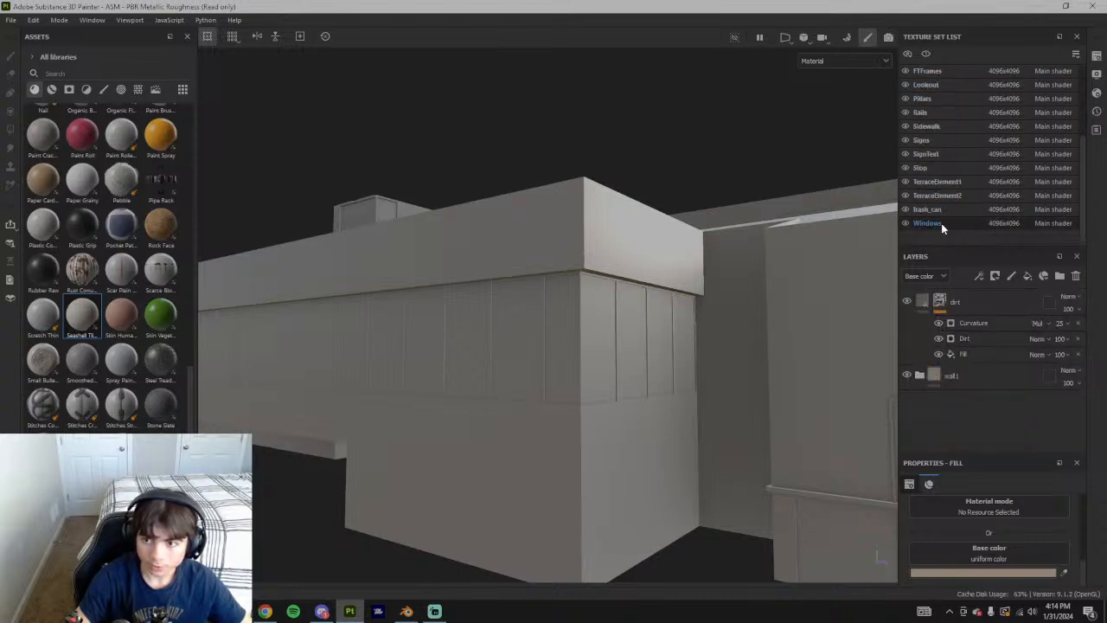
{"action": "left_click", "coordinate": [941, 223]}
{"action": "left_click", "coordinate": [1073, 277]}
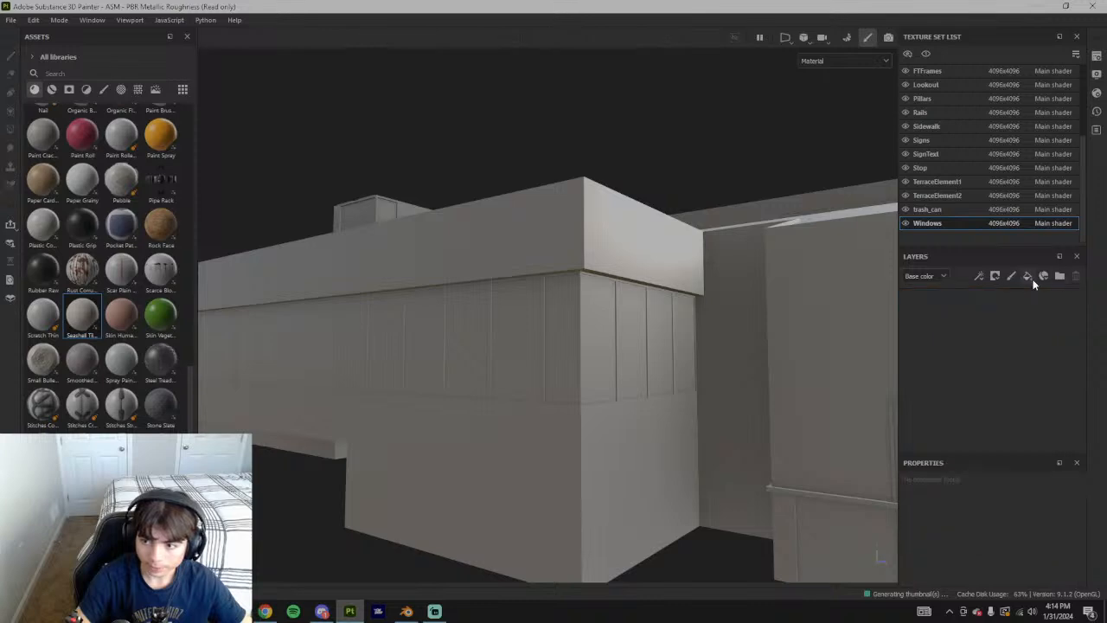
Add a fill layer to the Windows texture set and name it base
{"action": "left_click", "coordinate": [1029, 276]}
{"action": "double_click", "coordinate": [947, 302]}
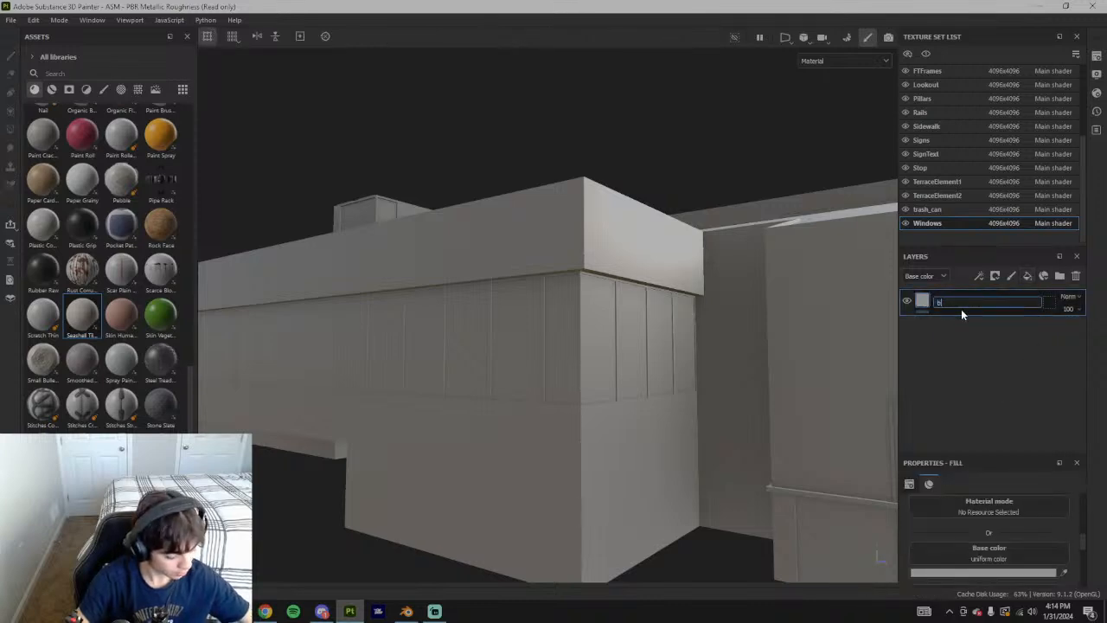
{"action": "key", "text": "Return"}
Set the window base layer's base color to the dark grey 2A2A2A
{"action": "left_click", "coordinate": [983, 571]}
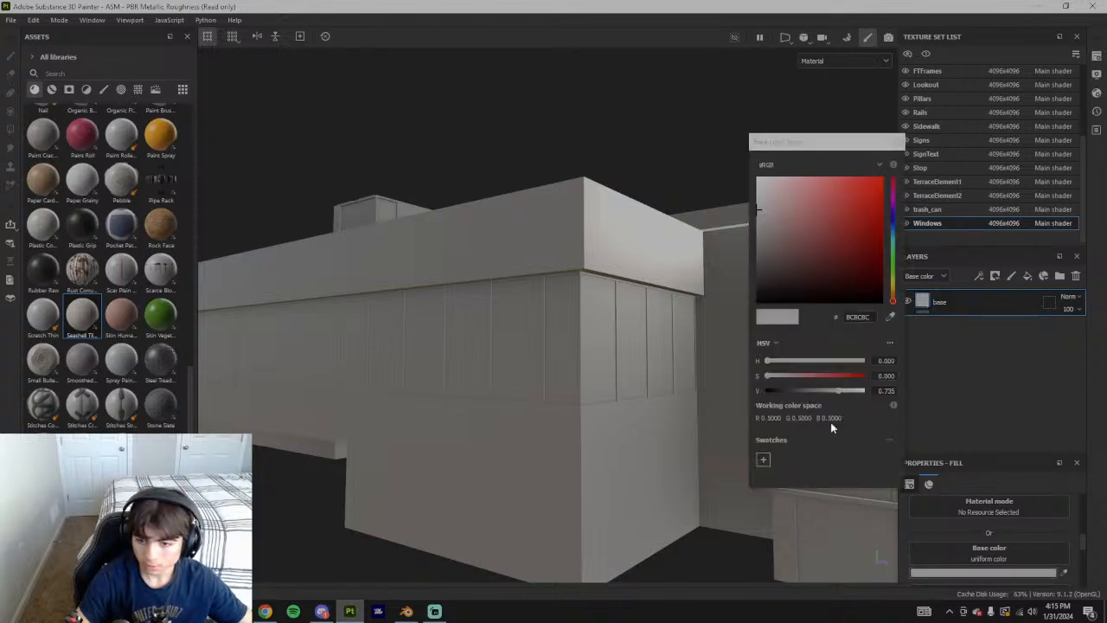
{"action": "left_click_drag", "start_coordinate": [760, 245], "coordinate": [751, 282]}
{"action": "left_click_drag", "start_coordinate": [609, 338], "coordinate": [803, 328], "text": "alt"}
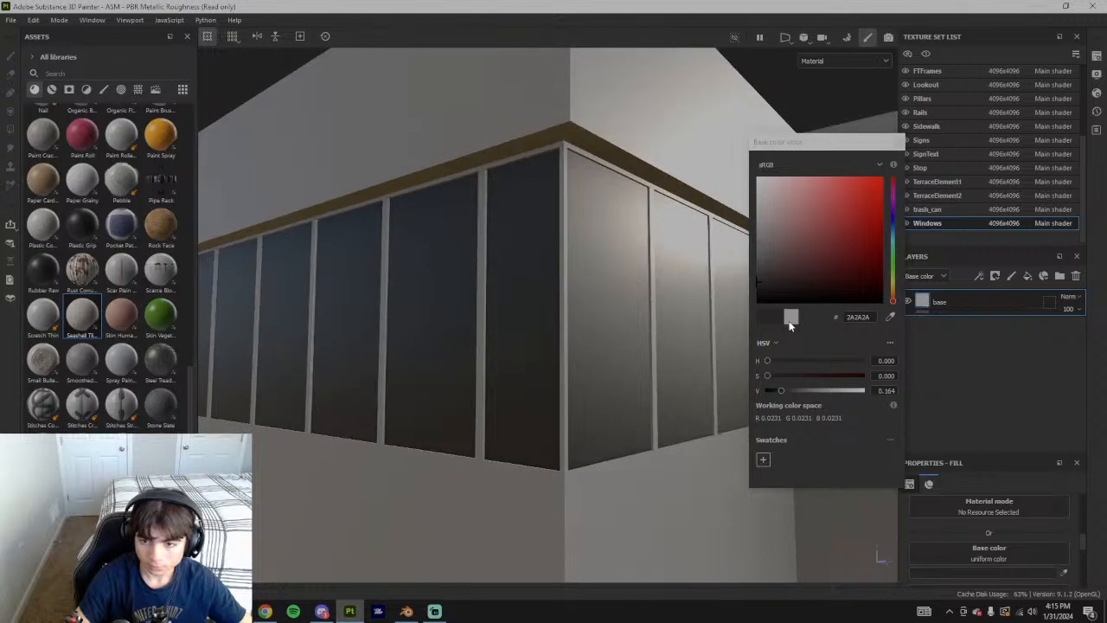
{"action": "left_click", "coordinate": [899, 142]}
Set the window base layer's roughness to 0.05 and check the glass reflections across the terminal
{"action": "scroll", "coordinate": [984, 564], "scroll_direction": "down", "scroll_amount": 1}
{"action": "scroll", "coordinate": [984, 564], "scroll_direction": "down", "scroll_amount": 2}
{"action": "left_click_drag", "start_coordinate": [973, 551], "coordinate": [864, 547]}
{"action": "scroll", "coordinate": [987, 526], "scroll_direction": "up", "scroll_amount": 1}
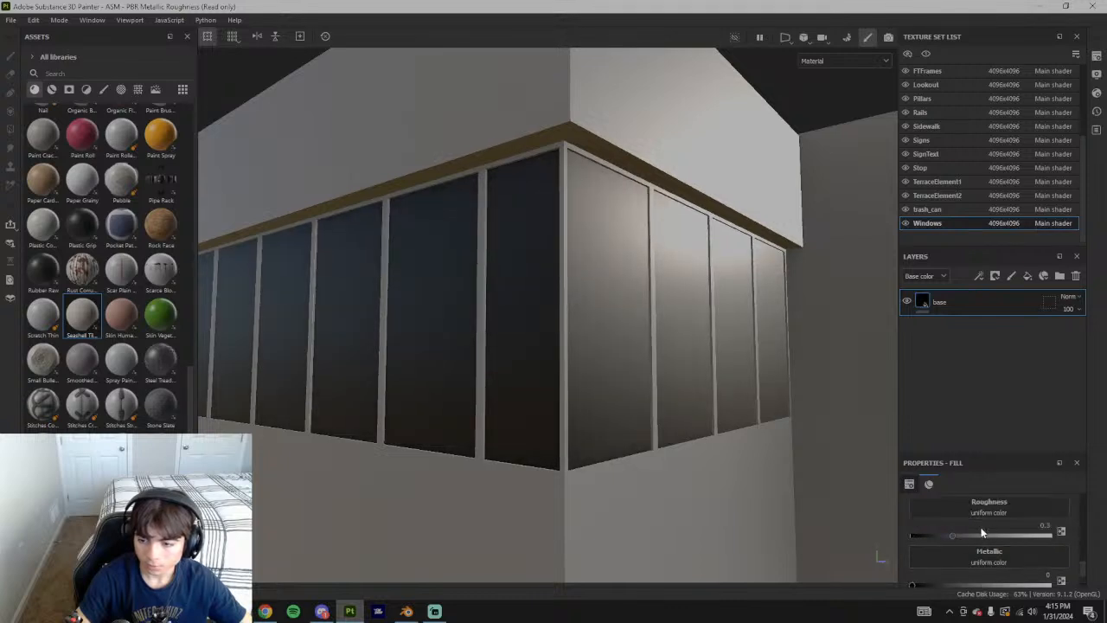
{"action": "left_click_drag", "start_coordinate": [940, 537], "coordinate": [924, 537]}
{"action": "left_click_drag", "start_coordinate": [813, 511], "coordinate": [782, 467], "text": "alt"}
{"action": "mouse_move", "coordinate": [924, 536]}
{"action": "left_mouse_down"}
{"action": "mouse_move", "coordinate": [886, 541]}
{"action": "mouse_move", "coordinate": [917, 538]}
{"action": "left_mouse_up"}
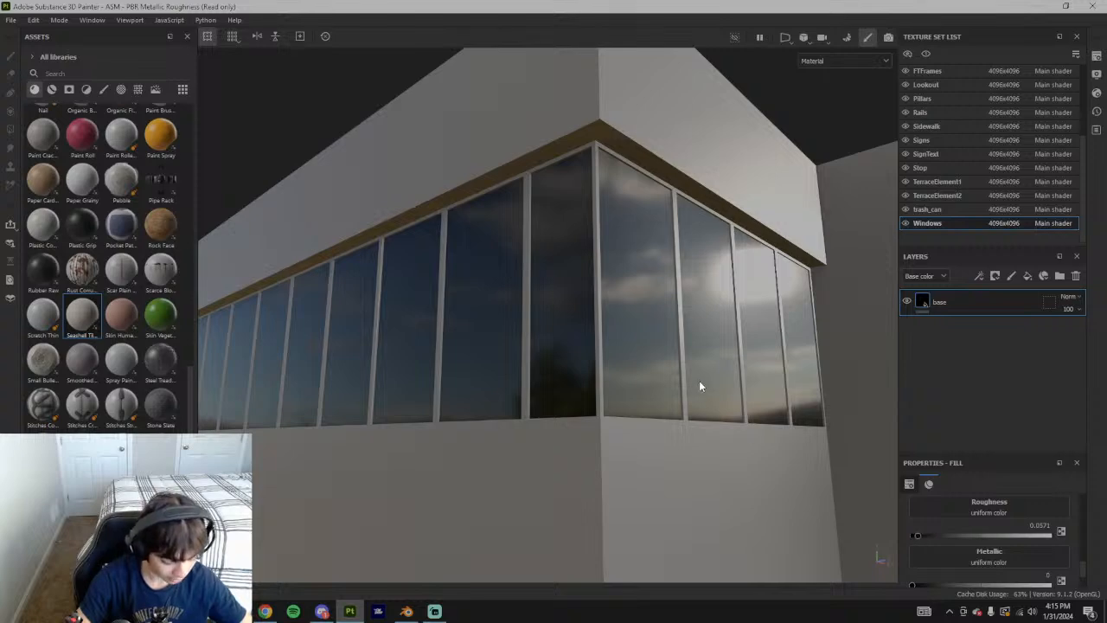
{"action": "scroll", "coordinate": [699, 383], "scroll_direction": "down", "scroll_amount": 10}
{"action": "left_click_drag", "start_coordinate": [700, 383], "coordinate": [747, 396], "text": "alt"}
{"action": "scroll", "coordinate": [501, 363], "scroll_direction": "up", "scroll_amount": 6}
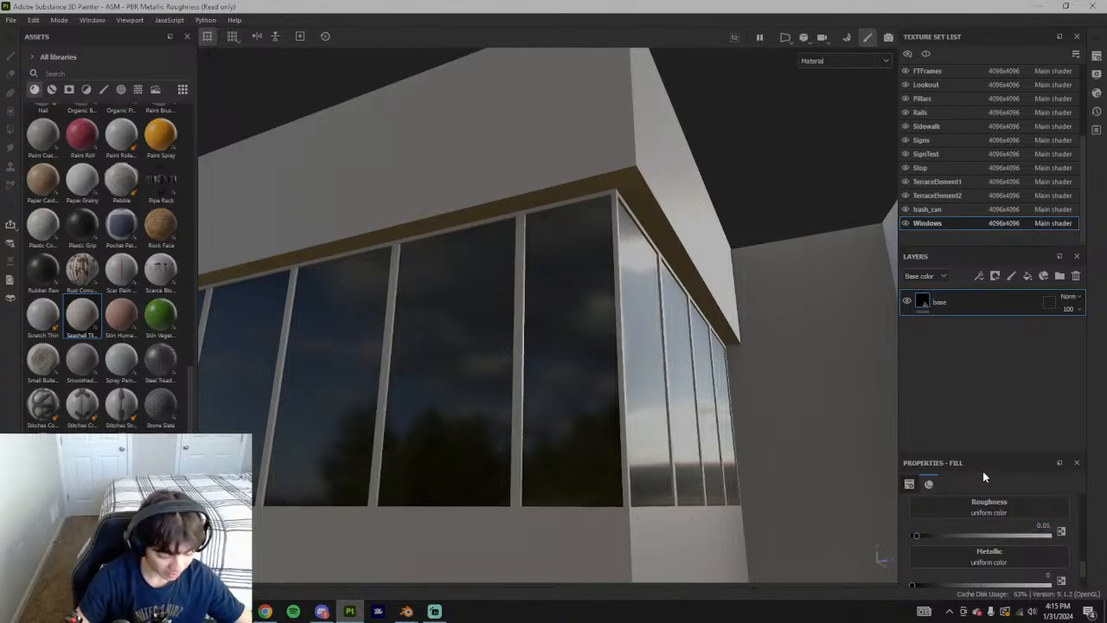
{"action": "left_click_drag", "start_coordinate": [763, 420], "coordinate": [678, 372], "text": "alt"}
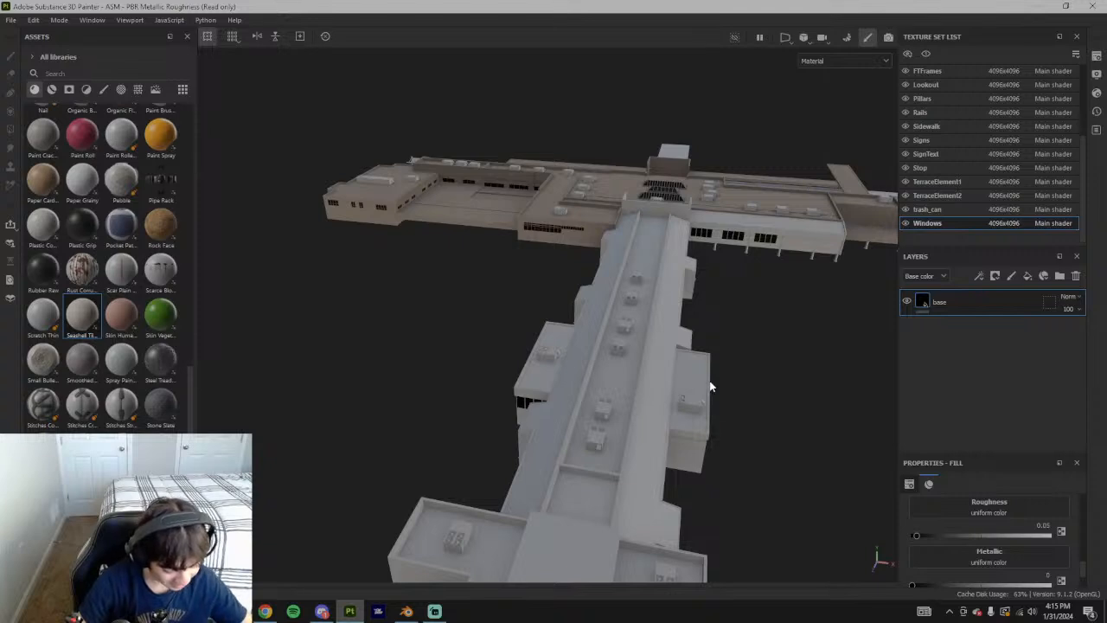
Add a fill layer above the base layer in the Windows texture set and name it dirt
{"action": "left_click_drag", "start_coordinate": [707, 385], "coordinate": [635, 361], "text": "alt"}
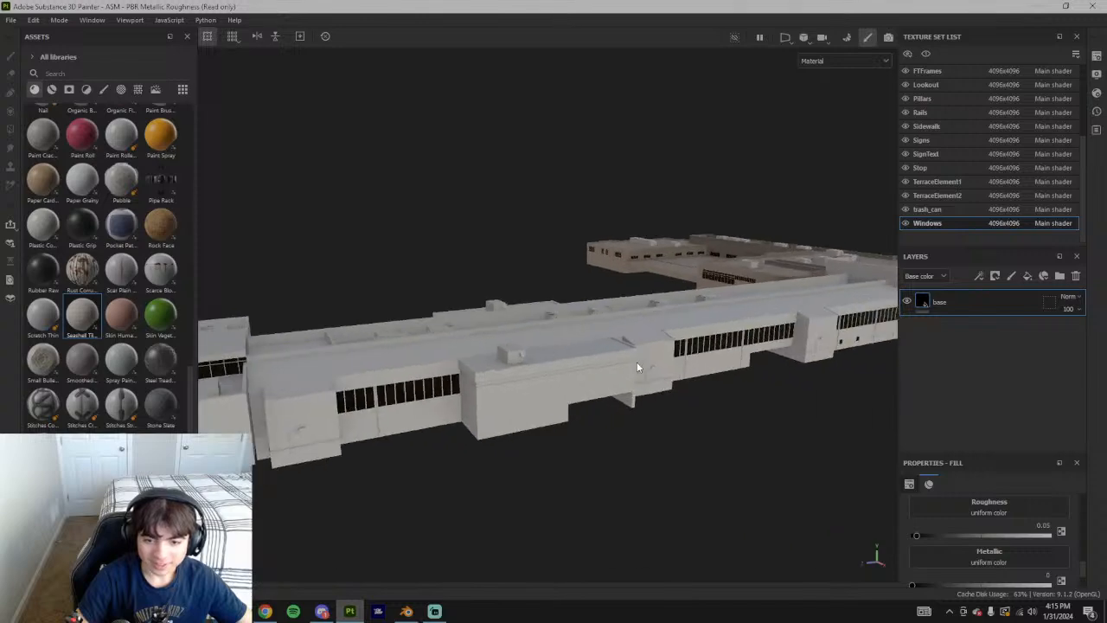
{"action": "left_click_drag", "start_coordinate": [511, 309], "coordinate": [675, 349], "text": "alt"}
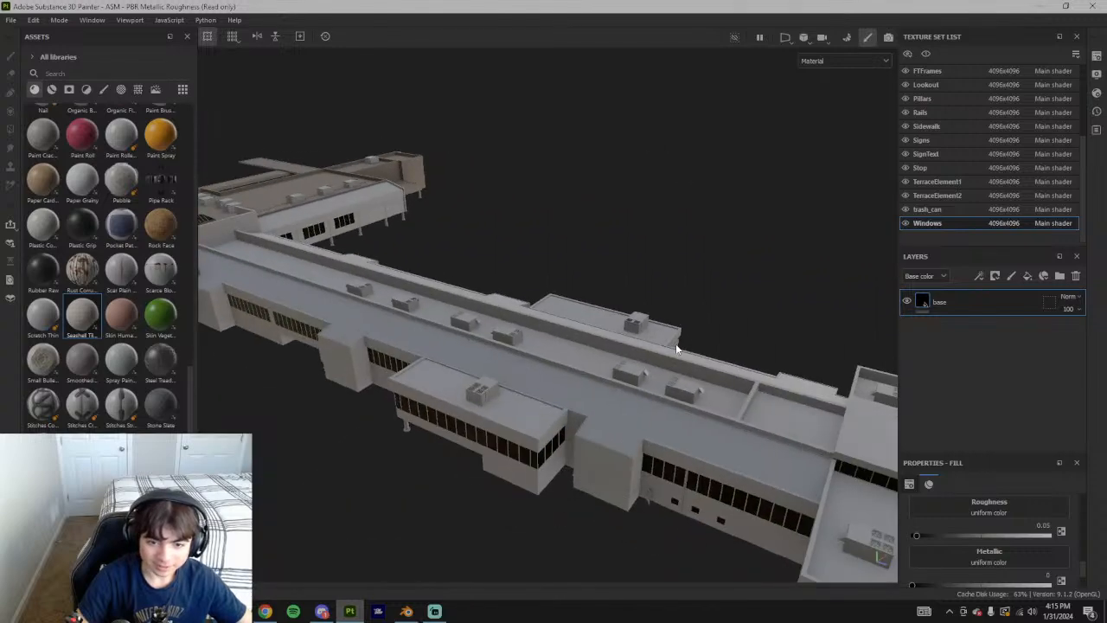
{"action": "left_click_drag", "start_coordinate": [662, 457], "coordinate": [689, 406], "text": "alt"}
{"action": "scroll", "coordinate": [389, 456], "scroll_direction": "up", "scroll_amount": 8}
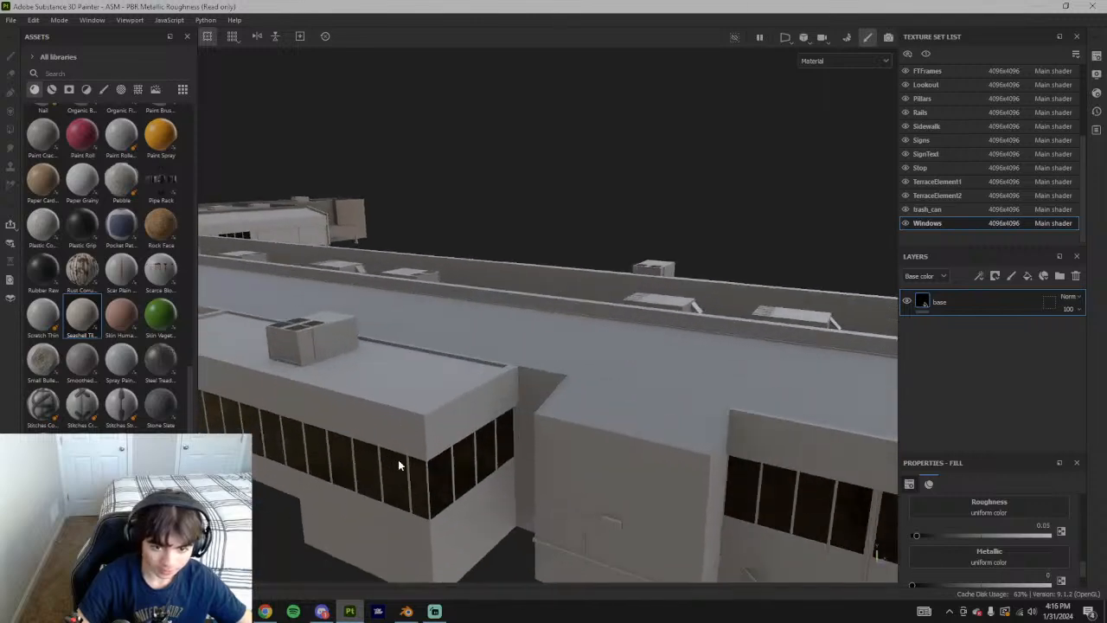
{"action": "left_click_drag", "start_coordinate": [430, 482], "coordinate": [751, 385], "text": "alt"}
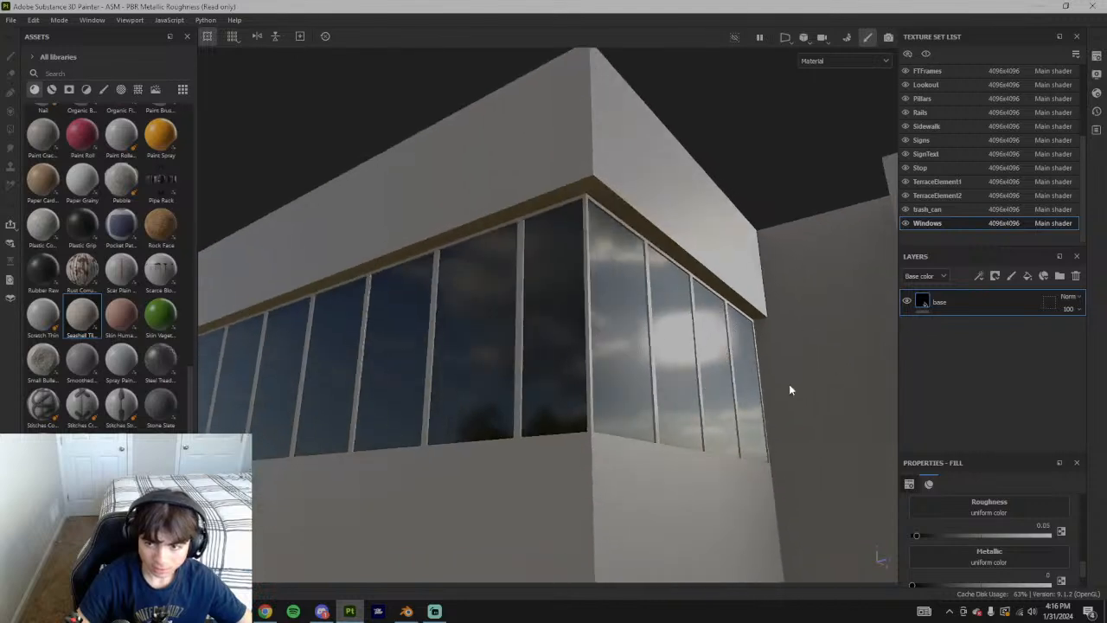
{"action": "left_click", "coordinate": [1027, 277]}
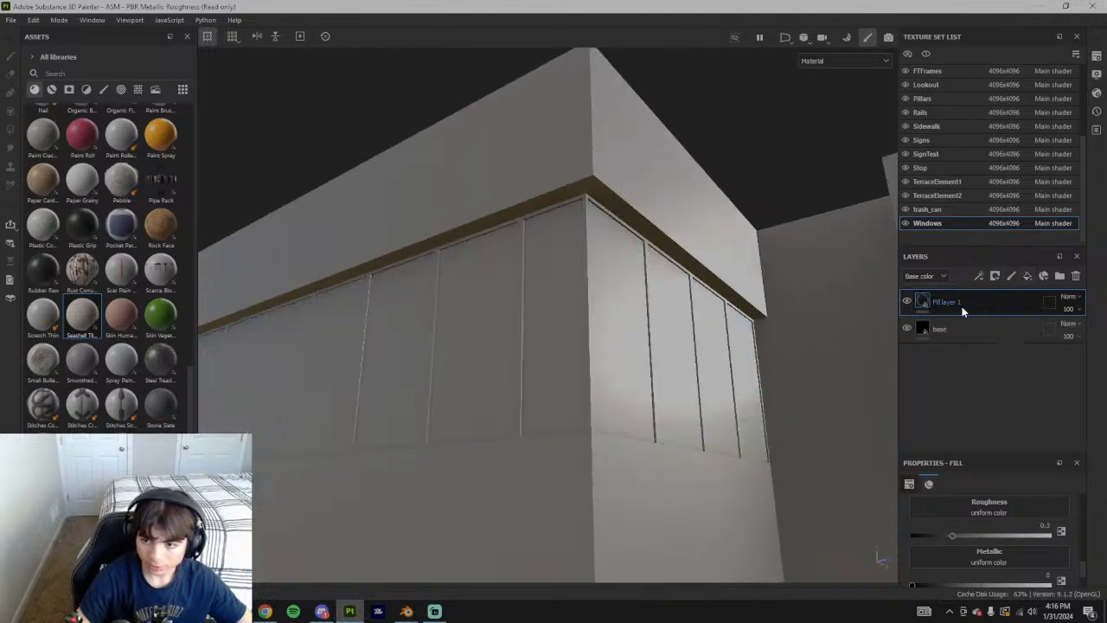
{"action": "left_click", "coordinate": [1075, 277]}
{"action": "left_click", "coordinate": [1025, 277]}
{"action": "double_click", "coordinate": [949, 303]}
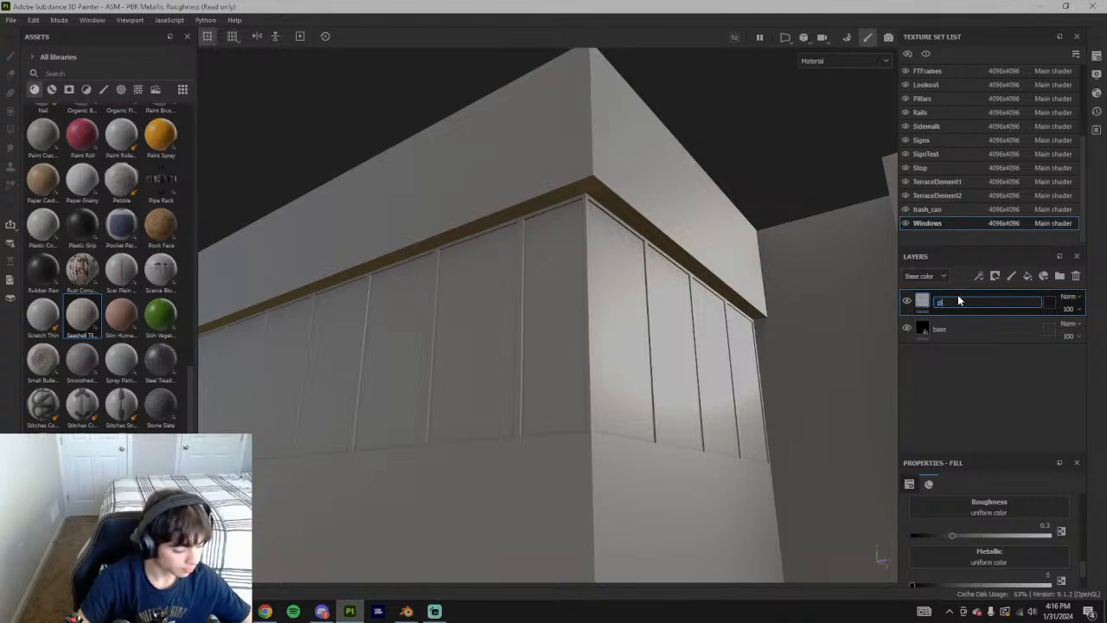
{"action": "type", "text": "dirt"}
{"action": "key", "text": "Return"}
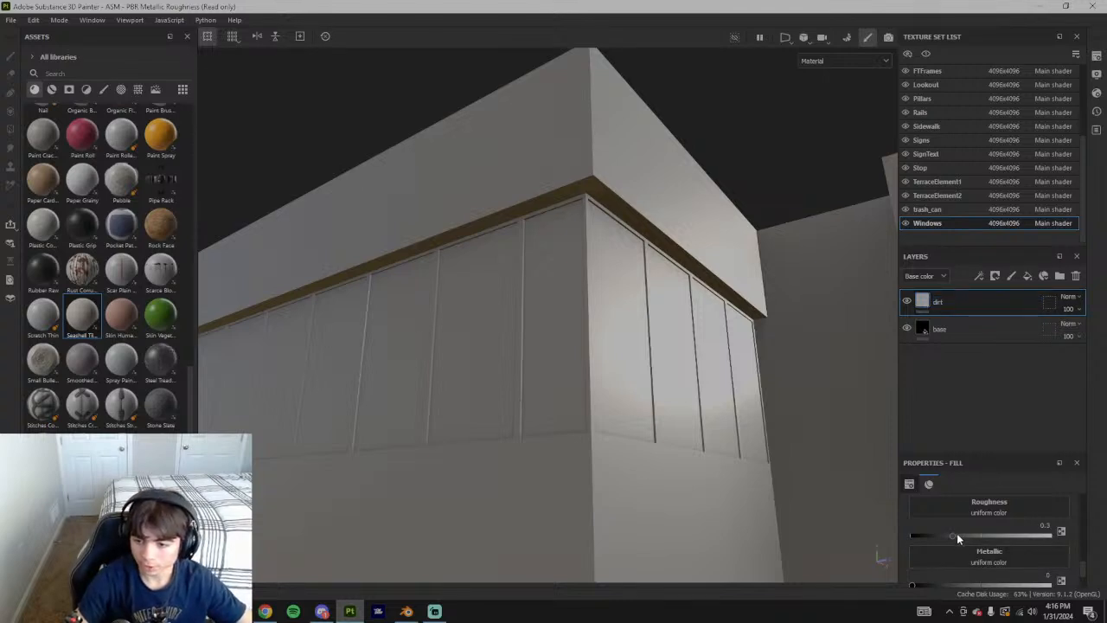
Raise the dirt layer's roughness strongly and set its base color to the brown 45372A
{"action": "left_click_drag", "start_coordinate": [954, 536], "coordinate": [1034, 536]}
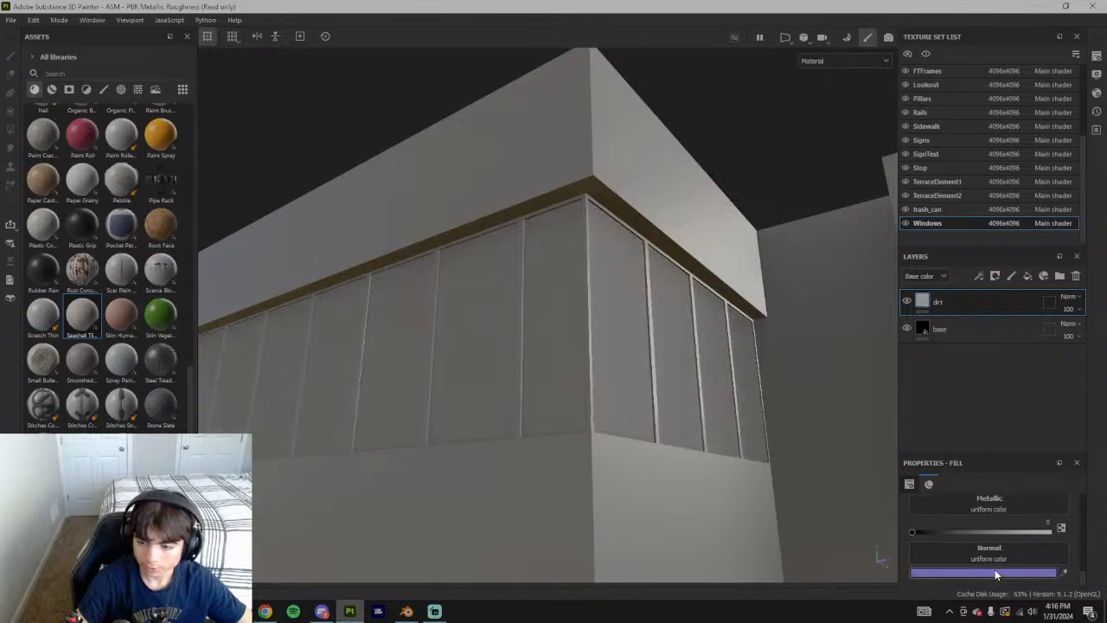
{"action": "scroll", "coordinate": [982, 562], "scroll_direction": "up", "scroll_amount": 3}
{"action": "left_click", "coordinate": [980, 555]}
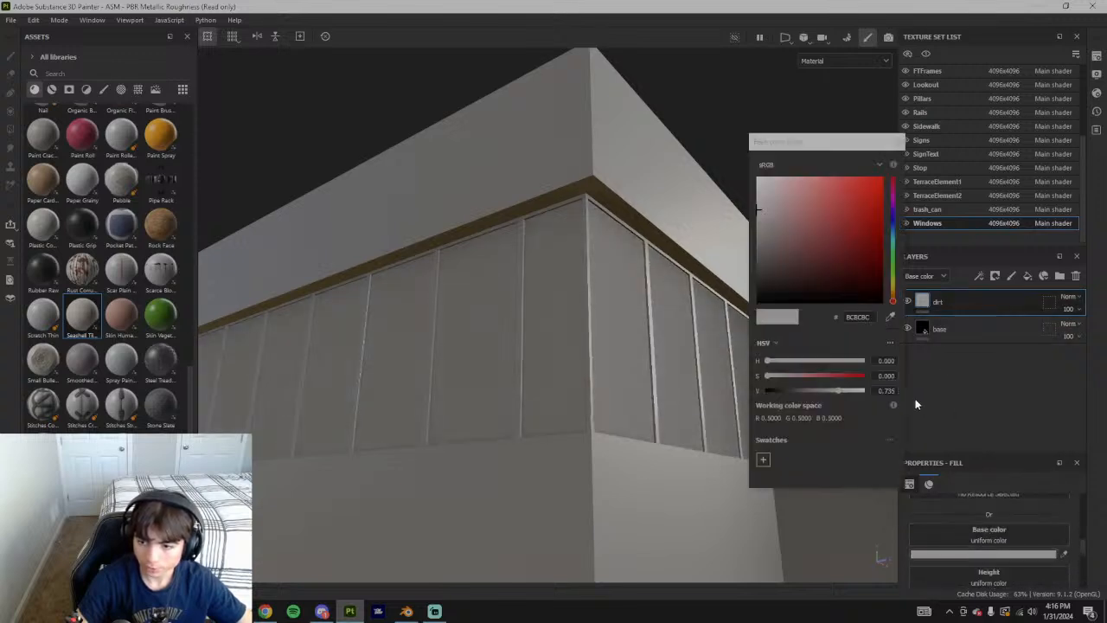
{"action": "left_click_drag", "start_coordinate": [761, 243], "coordinate": [757, 273]}
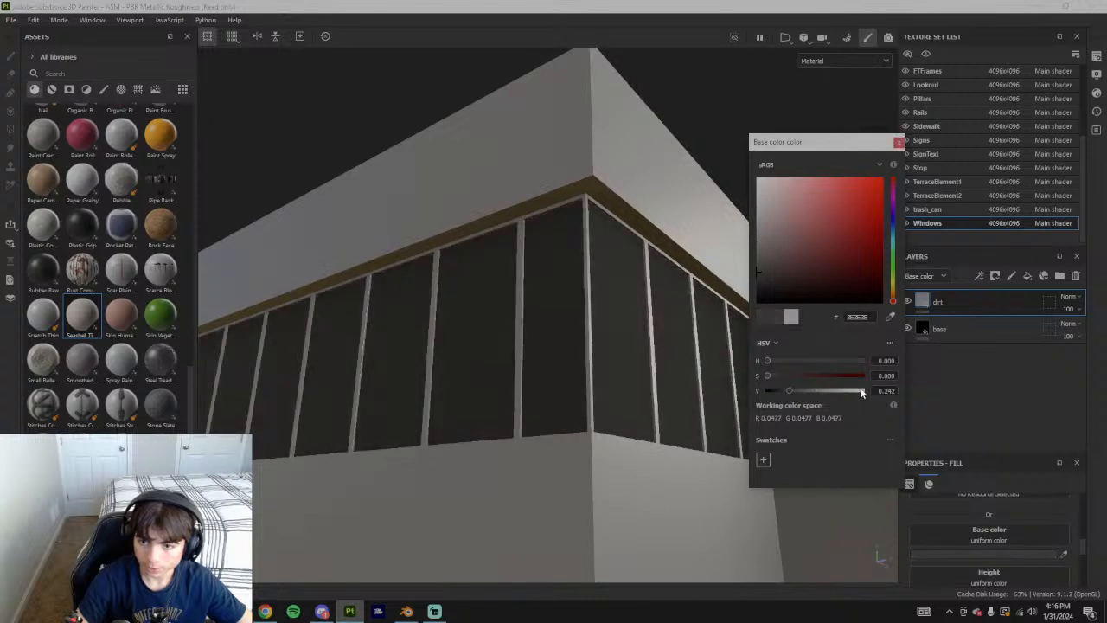
{"action": "left_click", "coordinate": [893, 298]}
{"action": "mouse_move", "coordinate": [784, 376]}
{"action": "left_mouse_down"}
{"action": "mouse_move", "coordinate": [827, 377]}
{"action": "mouse_move", "coordinate": [788, 390]}
{"action": "mouse_move", "coordinate": [798, 390]}
{"action": "left_mouse_up"}
{"action": "left_click", "coordinate": [804, 266]}
{"action": "left_click", "coordinate": [807, 268]}
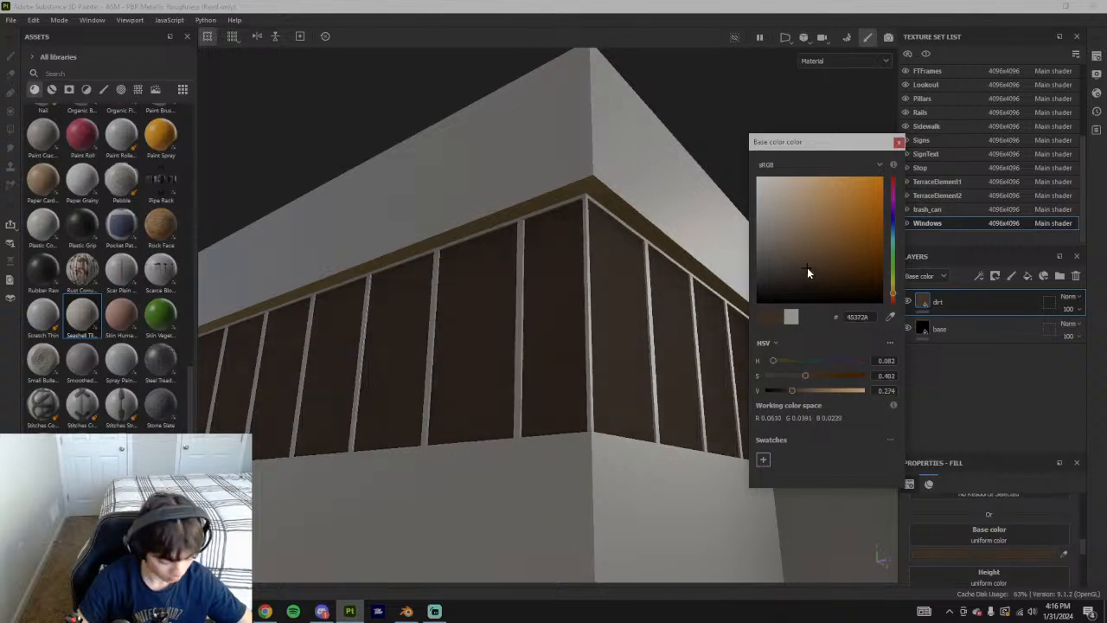
{"action": "left_click", "coordinate": [899, 142]}
Tone the dirt layer's base color down to the darker, less saturated brown 37332F
{"action": "left_click", "coordinate": [936, 275]}
{"action": "left_click", "coordinate": [979, 275]}
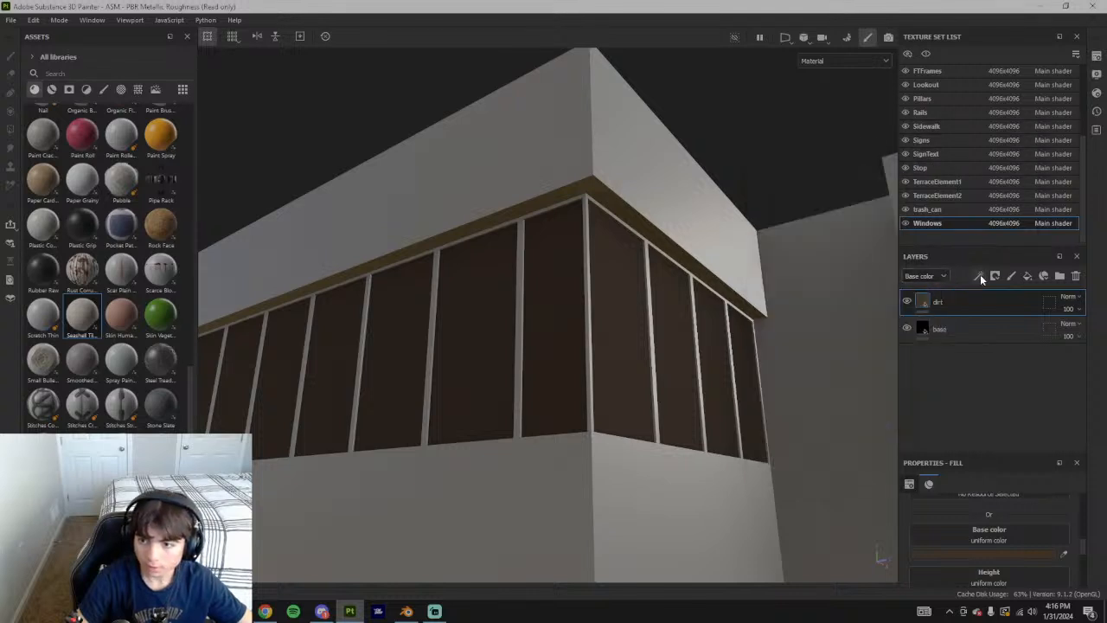
{"action": "left_click", "coordinate": [984, 554]}
{"action": "mouse_move", "coordinate": [796, 375]}
{"action": "left_mouse_down"}
{"action": "mouse_move", "coordinate": [778, 376]}
{"action": "mouse_move", "coordinate": [789, 394]}
{"action": "left_mouse_up"}
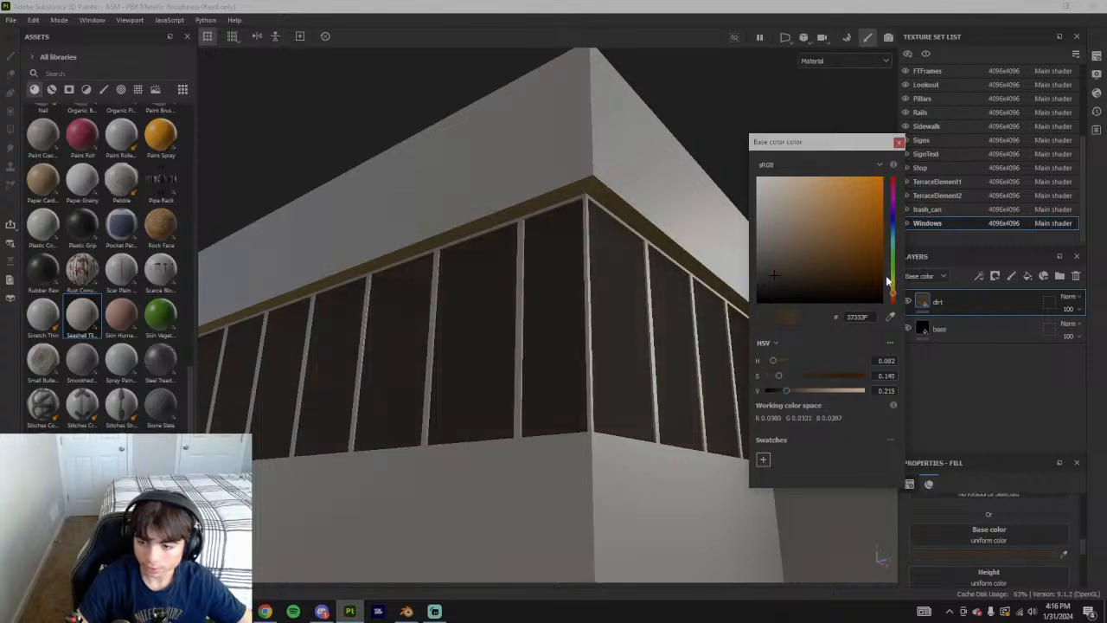
{"action": "left_click", "coordinate": [900, 142]}
Add a fill effect to the dirt layer and place a Dirt generator above it
{"action": "right_click", "coordinate": [970, 303]}
{"action": "left_click", "coordinate": [972, 447]}
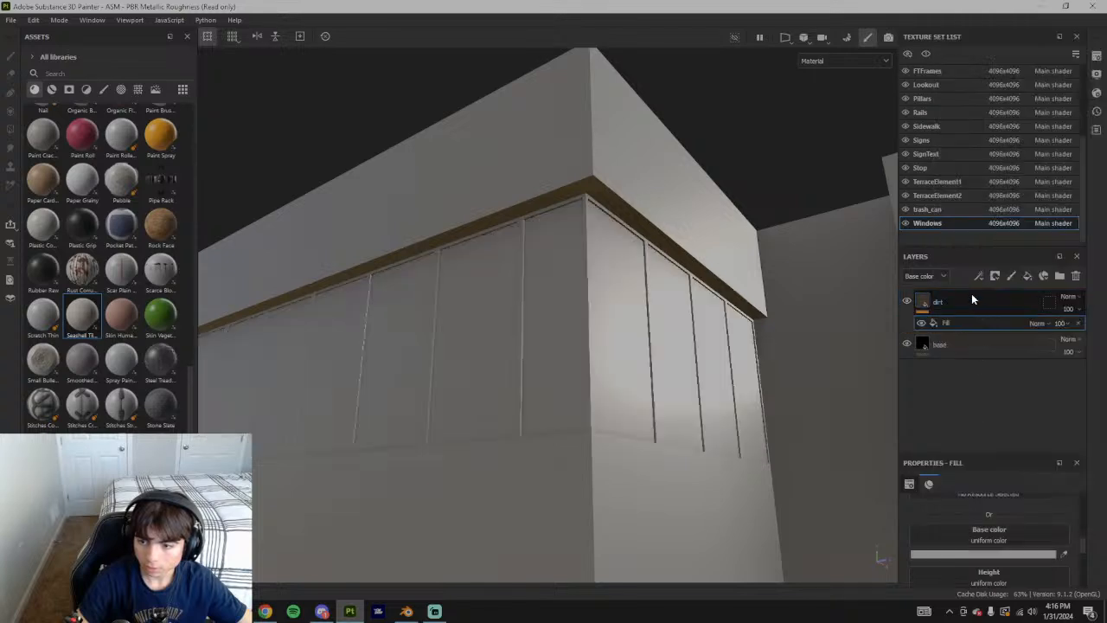
{"action": "left_click", "coordinate": [979, 277]}
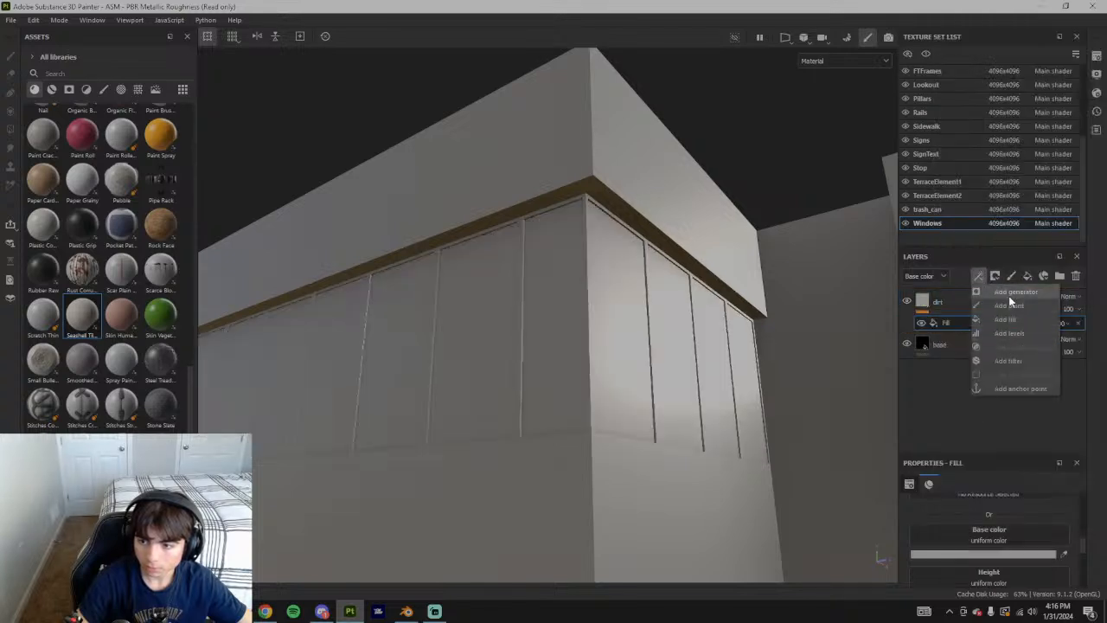
{"action": "left_click", "coordinate": [1017, 291]}
{"action": "left_click", "coordinate": [992, 543]}
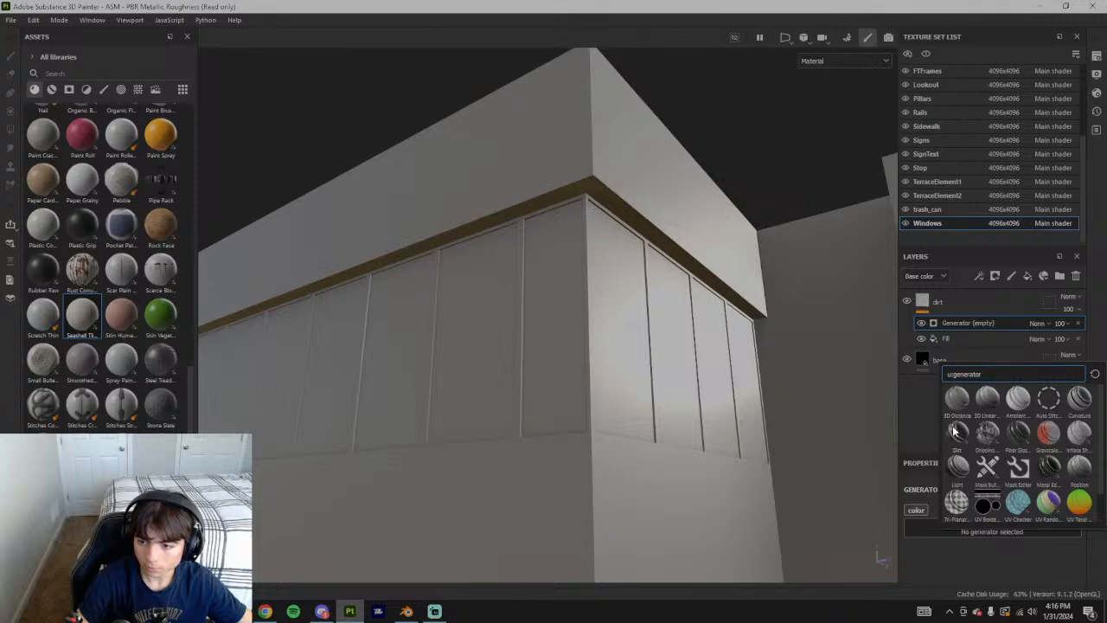
{"action": "left_click", "coordinate": [956, 430]}
Turn off the height, metallic and normal channels of the window layer's Dirt generator, inspecting the glass from several angles
{"action": "left_click_drag", "start_coordinate": [618, 310], "coordinate": [726, 398], "text": "alt"}
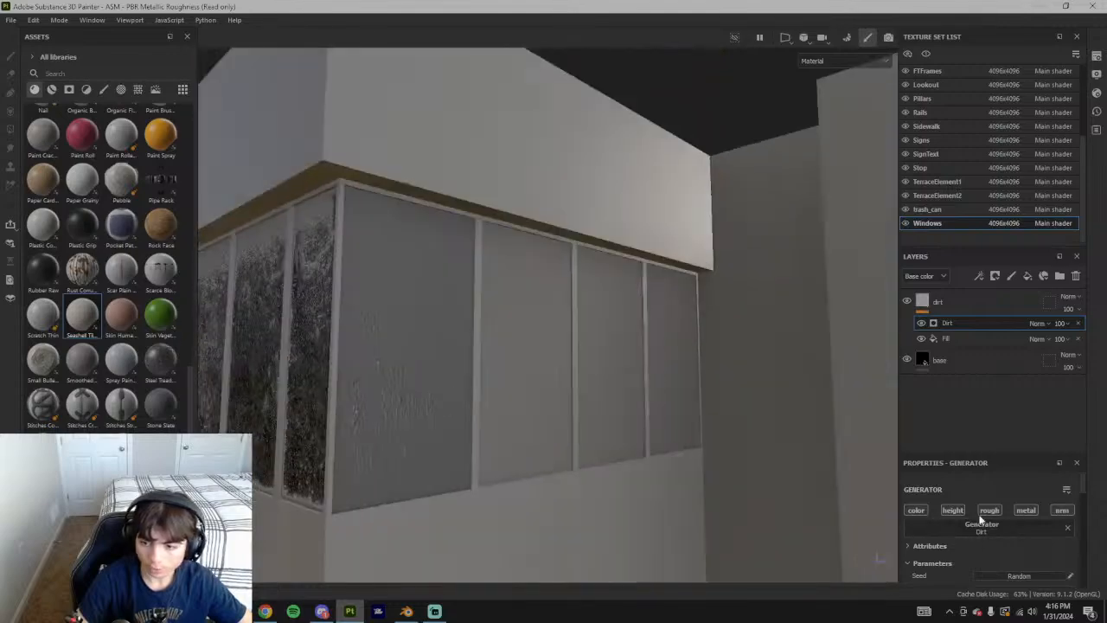
{"action": "left_click_drag", "start_coordinate": [491, 444], "coordinate": [904, 413], "text": "alt"}
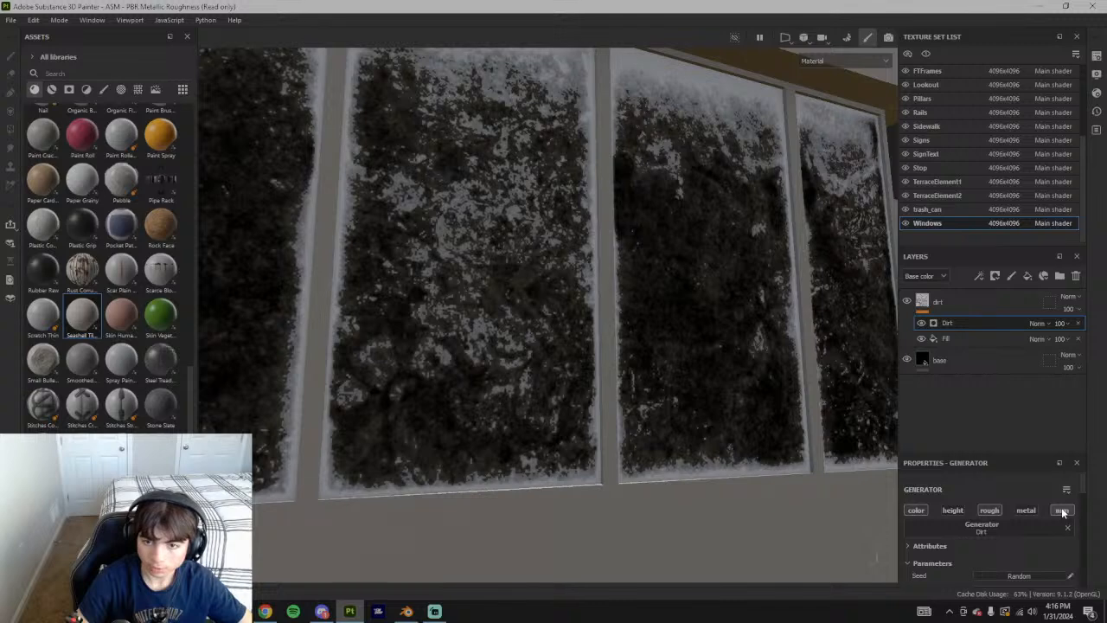
{"action": "left_click_drag", "start_coordinate": [865, 476], "coordinate": [613, 489], "text": "alt"}
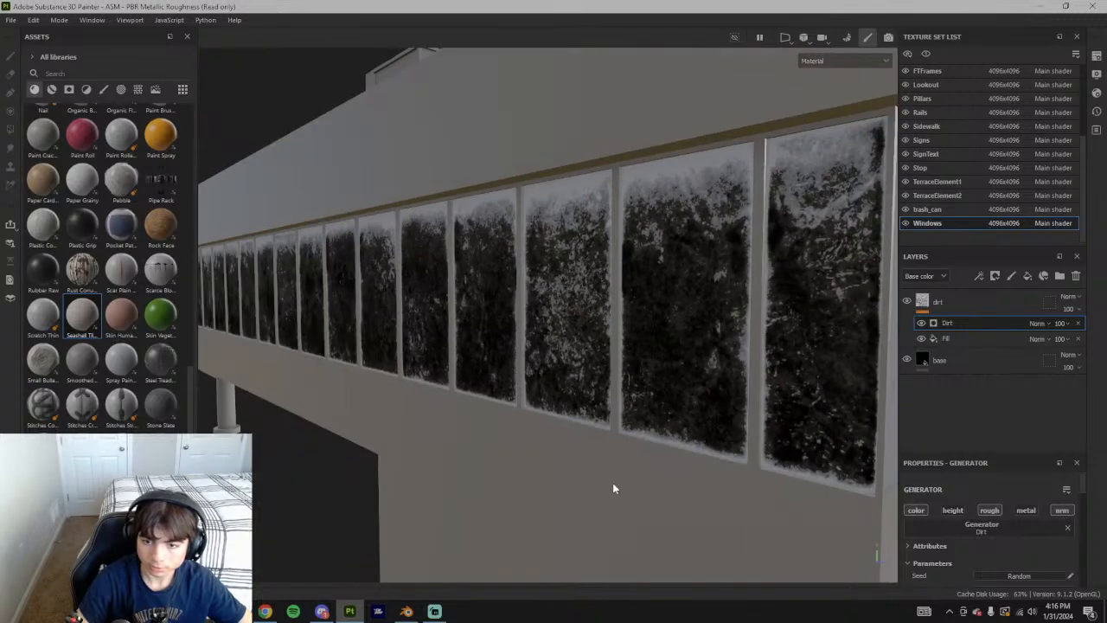
{"action": "left_click", "coordinate": [1070, 511]}
{"action": "left_click_drag", "start_coordinate": [691, 487], "coordinate": [646, 453], "text": "alt"}
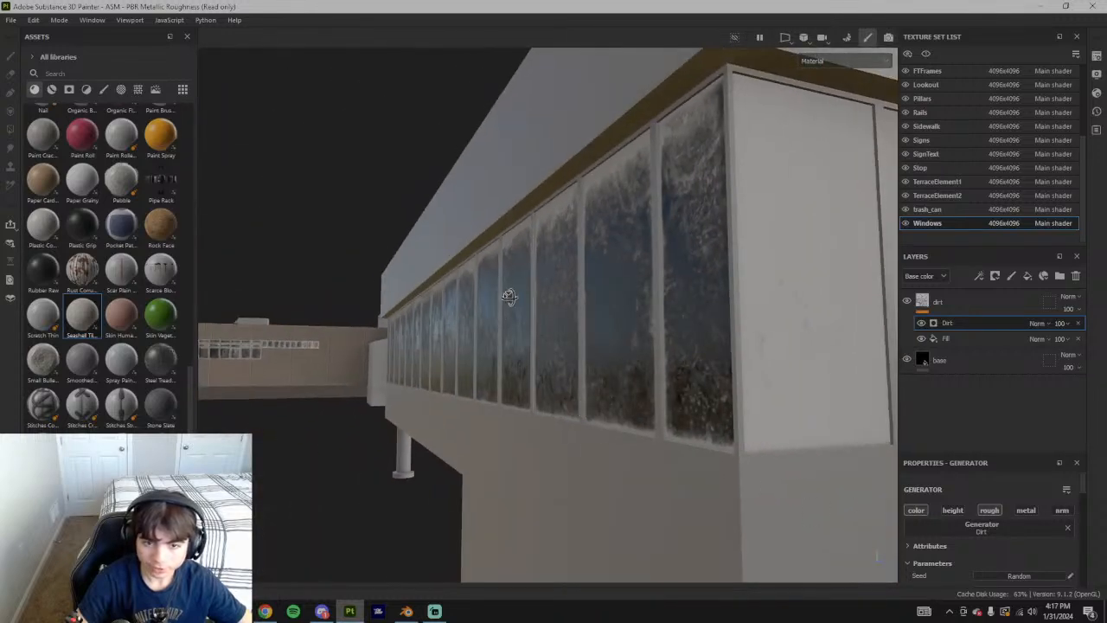
{"action": "left_click_drag", "start_coordinate": [509, 301], "coordinate": [524, 289], "text": "alt"}
Remove the fill effect from the dirt layer and turn off the Dirt generator's color channel, leaving only roughness
{"action": "left_click", "coordinate": [952, 303]}
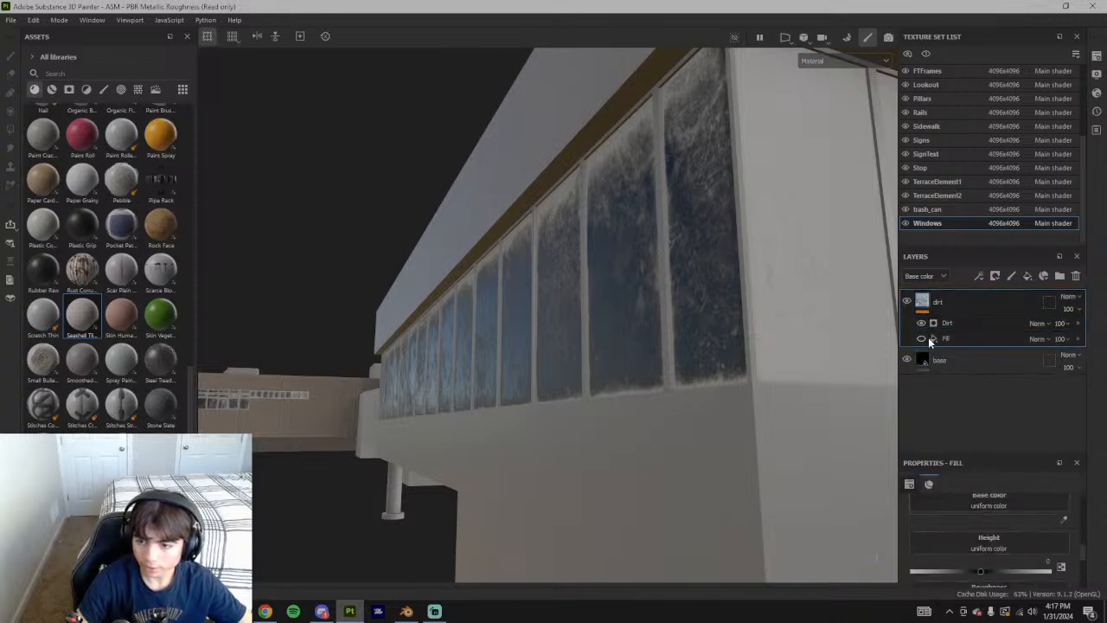
{"action": "left_click", "coordinate": [934, 338]}
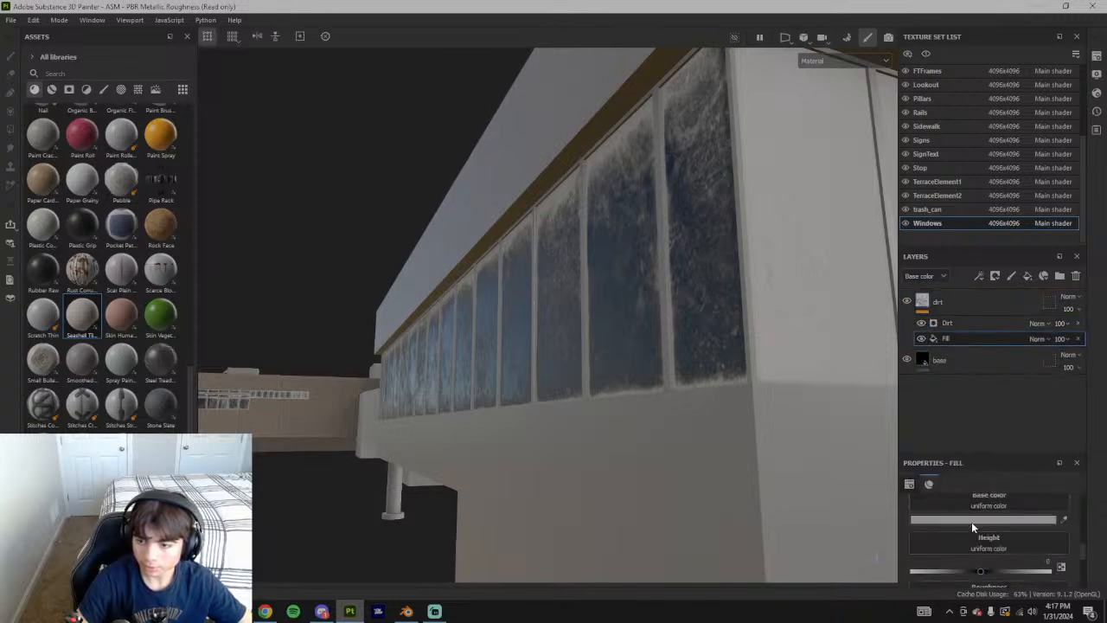
{"action": "left_click", "coordinate": [1078, 339]}
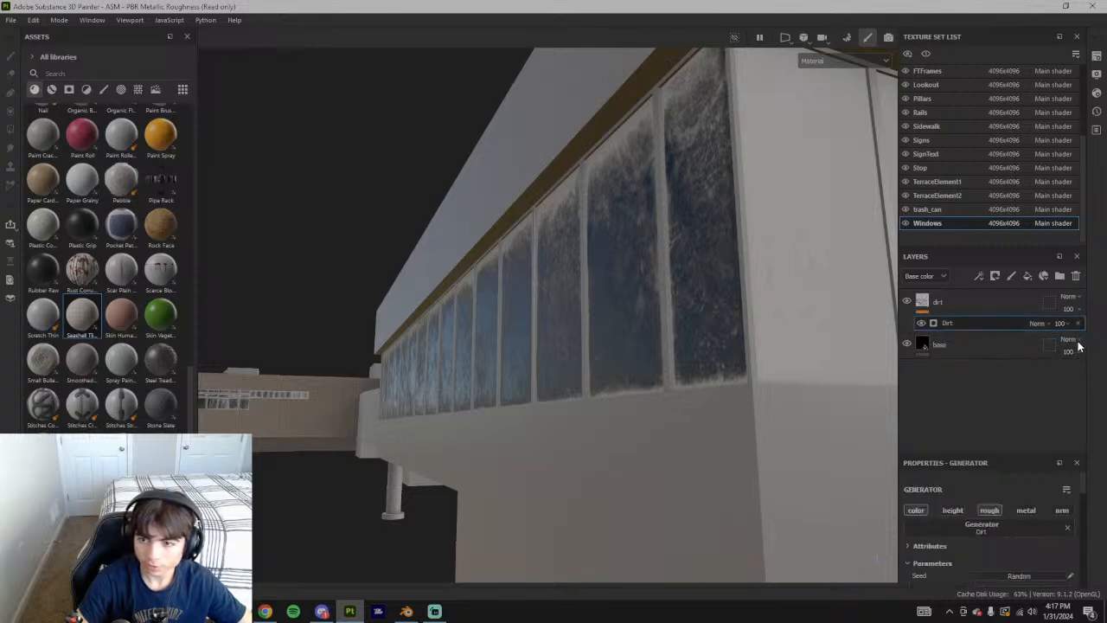
{"action": "scroll", "coordinate": [991, 548], "scroll_direction": "down", "scroll_amount": 3}
{"action": "scroll", "coordinate": [991, 551], "scroll_direction": "up", "scroll_amount": 3}
{"action": "left_click", "coordinate": [924, 513]}
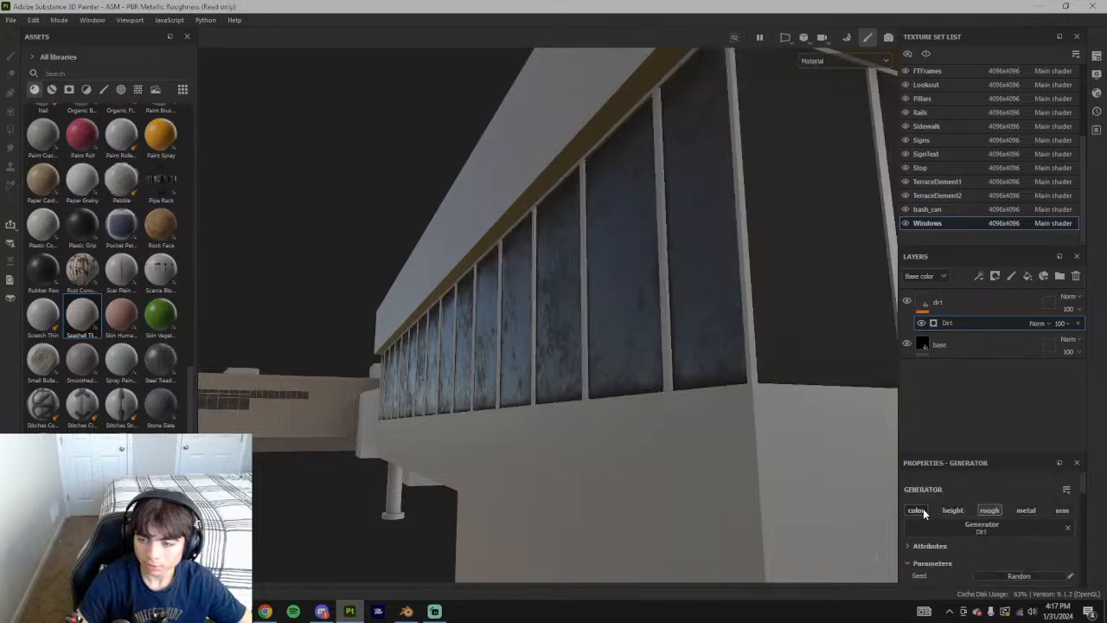
{"action": "left_click_drag", "start_coordinate": [625, 249], "coordinate": [651, 249], "text": "alt"}
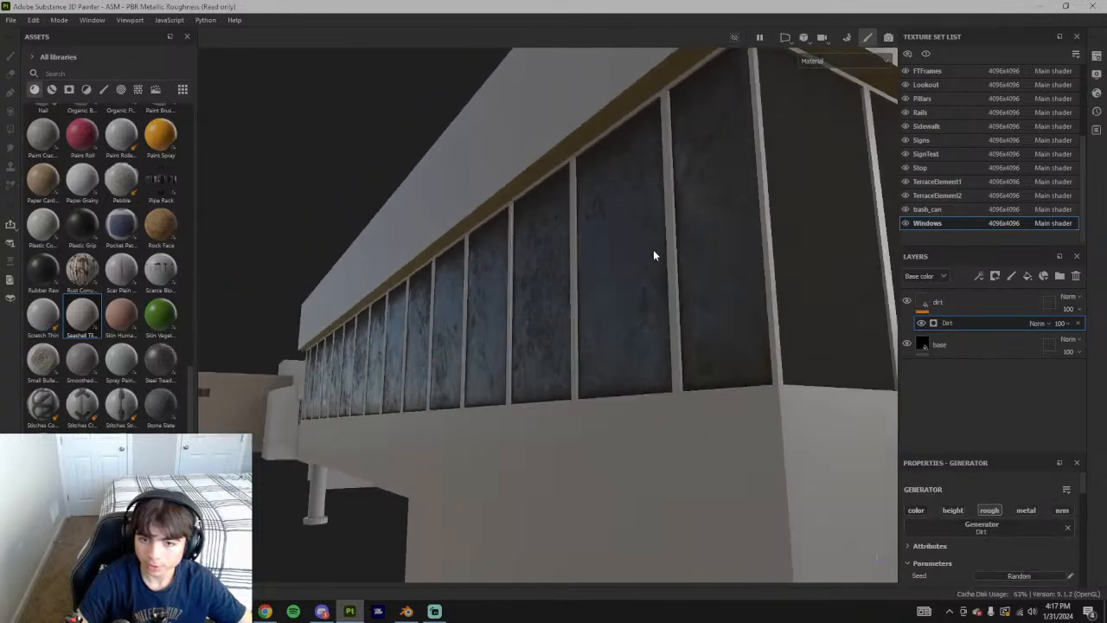
{"action": "left_click_drag", "start_coordinate": [750, 350], "coordinate": [803, 351], "text": "alt"}
Lighten the dirt layer's brown base color by raising its brightness value
{"action": "left_click", "coordinate": [956, 302]}
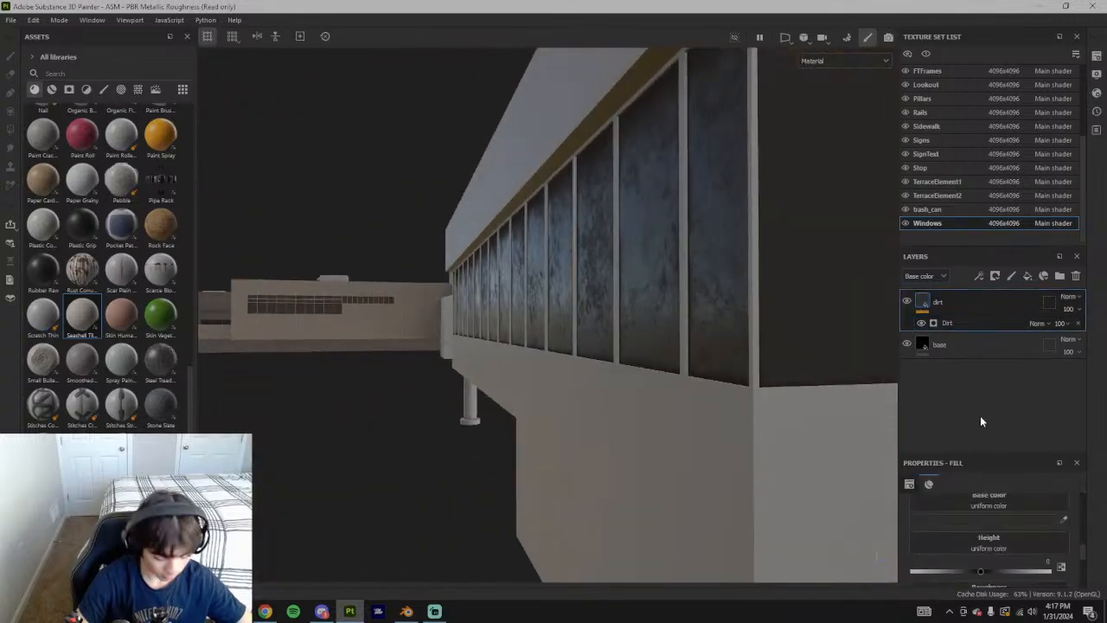
{"action": "left_click", "coordinate": [980, 515]}
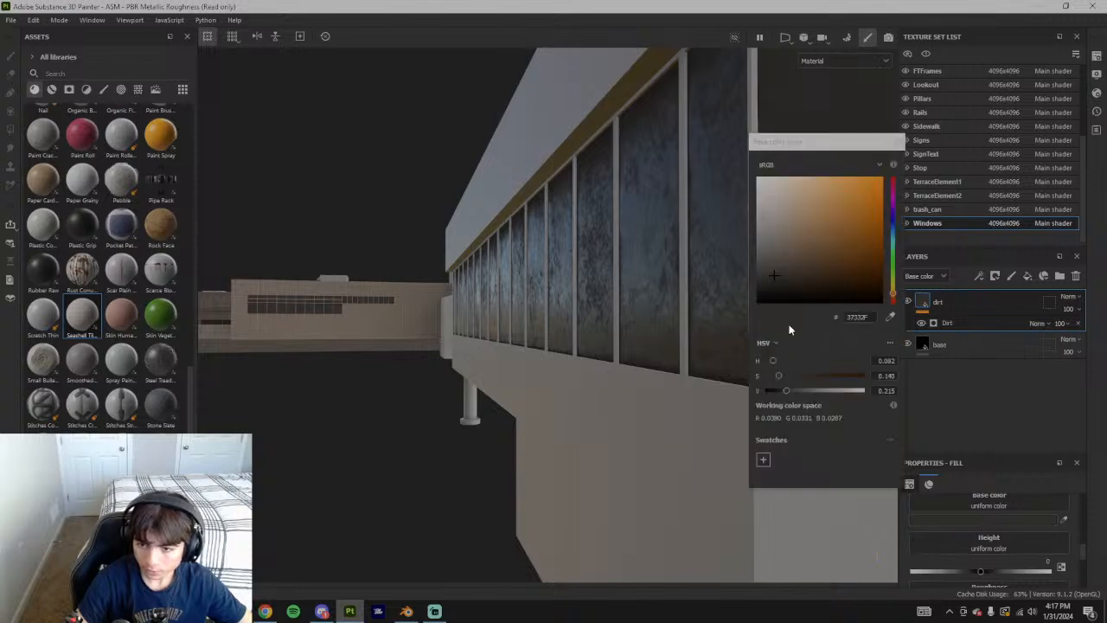
{"action": "left_click_drag", "start_coordinate": [803, 391], "coordinate": [804, 391]}
{"action": "left_click_drag", "start_coordinate": [578, 374], "coordinate": [675, 312], "text": "alt"}
{"action": "left_click", "coordinate": [898, 141]}
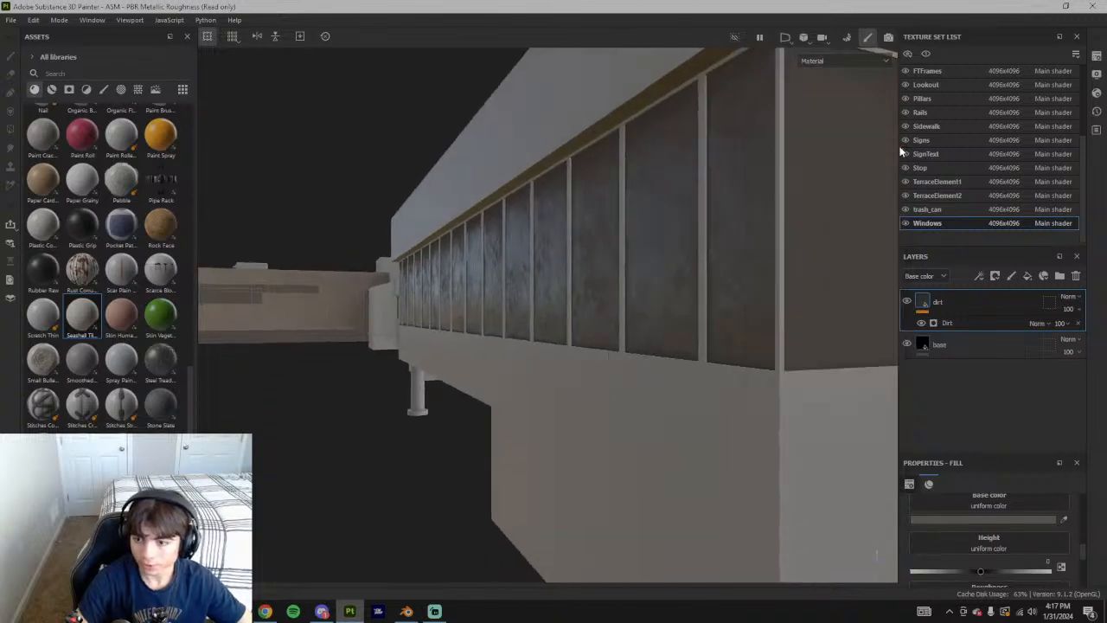
Lower the Dirt generator's Dirt Level to 0.57 and check the window reflections
{"action": "left_click", "coordinate": [947, 323]}
{"action": "scroll", "coordinate": [994, 539], "scroll_direction": "down", "scroll_amount": 3}
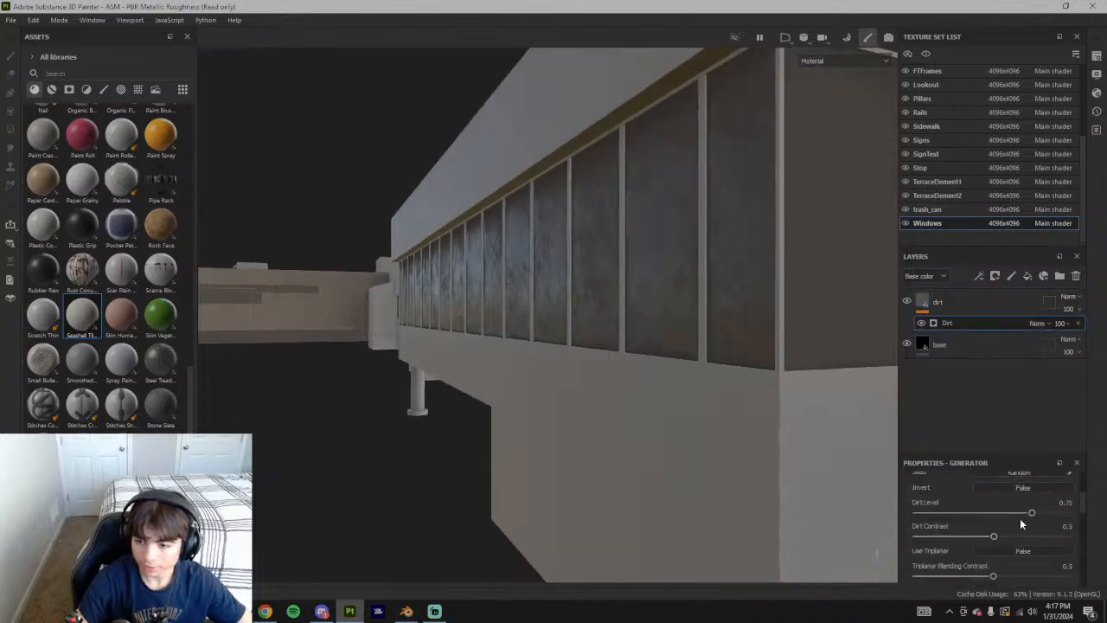
{"action": "left_click_drag", "start_coordinate": [1031, 515], "coordinate": [1004, 516]}
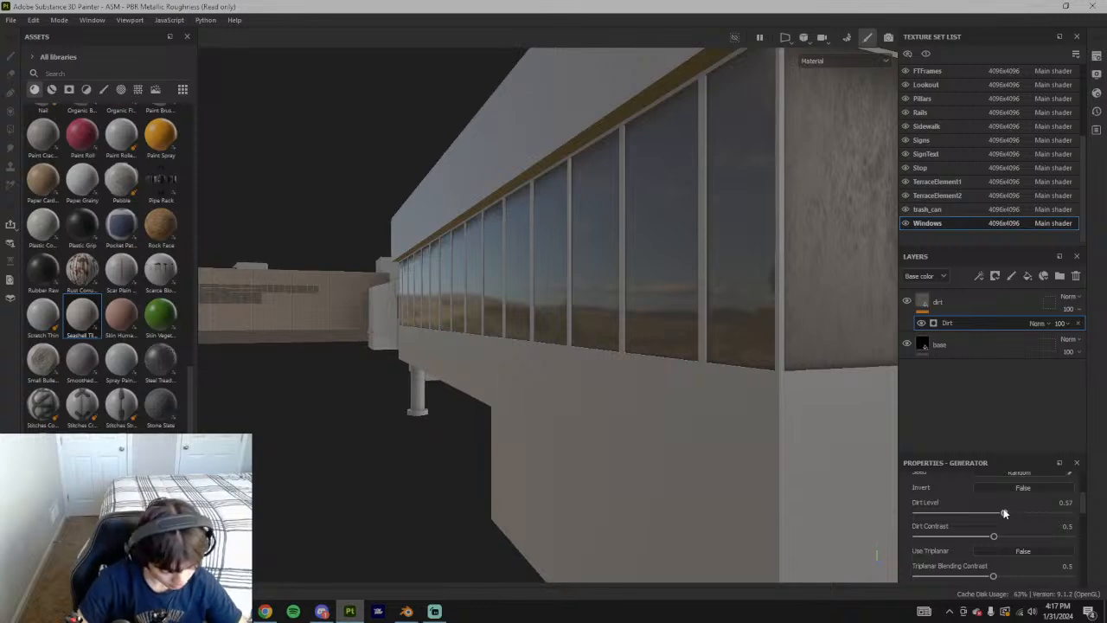
{"action": "left_click_drag", "start_coordinate": [706, 316], "coordinate": [672, 304], "text": "alt"}
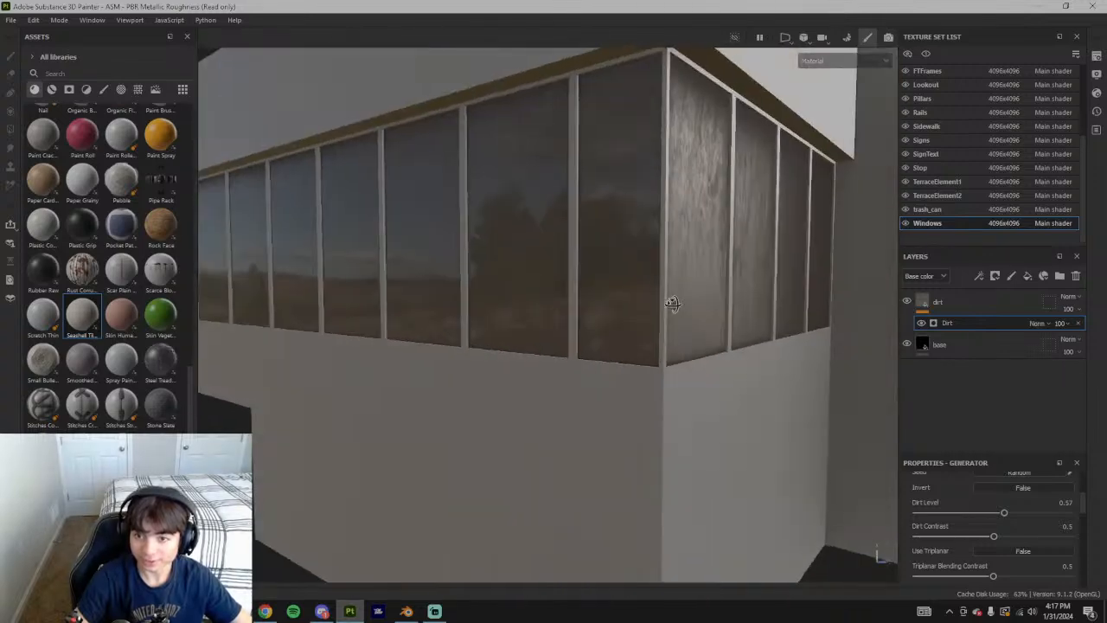
Set the Dirt generator's Dirt Contrast to 0.63 and Dirt Level to 0.62, checking the glass around the building corner
{"action": "mouse_move", "coordinate": [993, 536]}
{"action": "left_mouse_down"}
{"action": "mouse_move", "coordinate": [969, 536]}
{"action": "mouse_move", "coordinate": [1071, 537]}
{"action": "mouse_move", "coordinate": [929, 547]}
{"action": "mouse_move", "coordinate": [1016, 548]}
{"action": "mouse_move", "coordinate": [987, 552]}
{"action": "mouse_move", "coordinate": [1019, 554]}
{"action": "mouse_move", "coordinate": [1011, 562]}
{"action": "mouse_move", "coordinate": [944, 562]}
{"action": "mouse_move", "coordinate": [1040, 571]}
{"action": "mouse_move", "coordinate": [940, 563]}
{"action": "left_mouse_up"}
{"action": "scroll", "coordinate": [999, 527], "scroll_direction": "up", "scroll_amount": 1}
{"action": "scroll", "coordinate": [1000, 525], "scroll_direction": "up", "scroll_amount": 2}
{"action": "scroll", "coordinate": [999, 518], "scroll_direction": "down", "scroll_amount": 2}
{"action": "scroll", "coordinate": [715, 474], "scroll_direction": "down", "scroll_amount": 5}
{"action": "left_click_drag", "start_coordinate": [555, 399], "coordinate": [774, 390], "text": "alt"}
{"action": "left_click_drag", "start_coordinate": [940, 547], "coordinate": [1011, 546]}
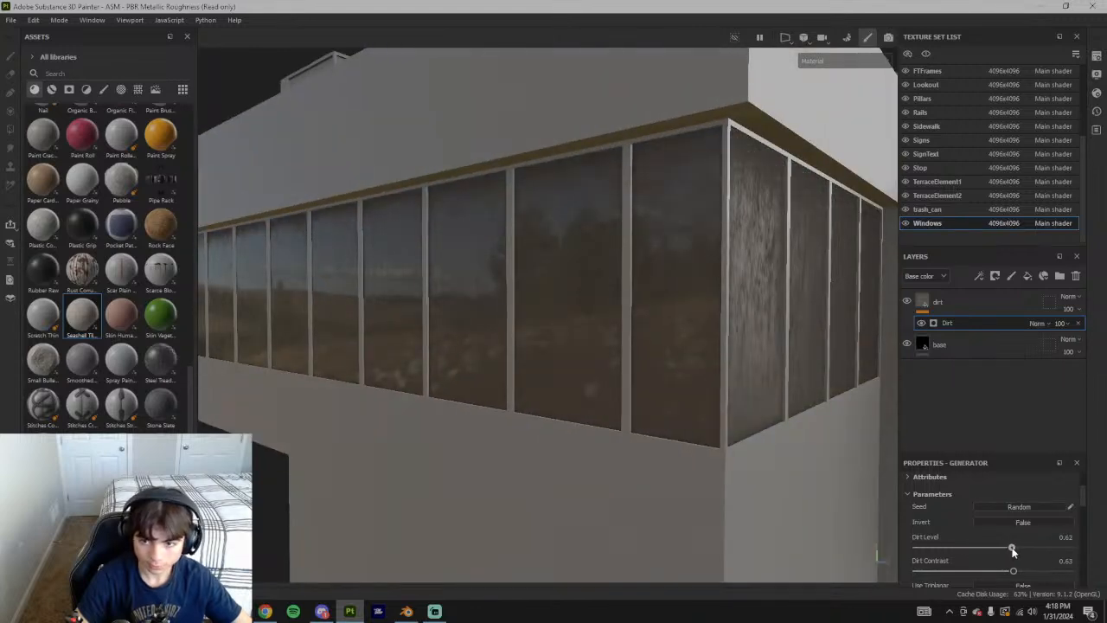
{"action": "mouse_move", "coordinate": [807, 419]}
{"action": "left_mouse_down", "text": "alt"}
{"action": "mouse_move", "coordinate": [677, 432]}
{"action": "mouse_move", "coordinate": [636, 418]}
{"action": "mouse_move", "coordinate": [984, 314]}
{"action": "mouse_move", "coordinate": [973, 335]}
{"action": "mouse_move", "coordinate": [570, 335]}
{"action": "left_mouse_up", "text": "alt"}
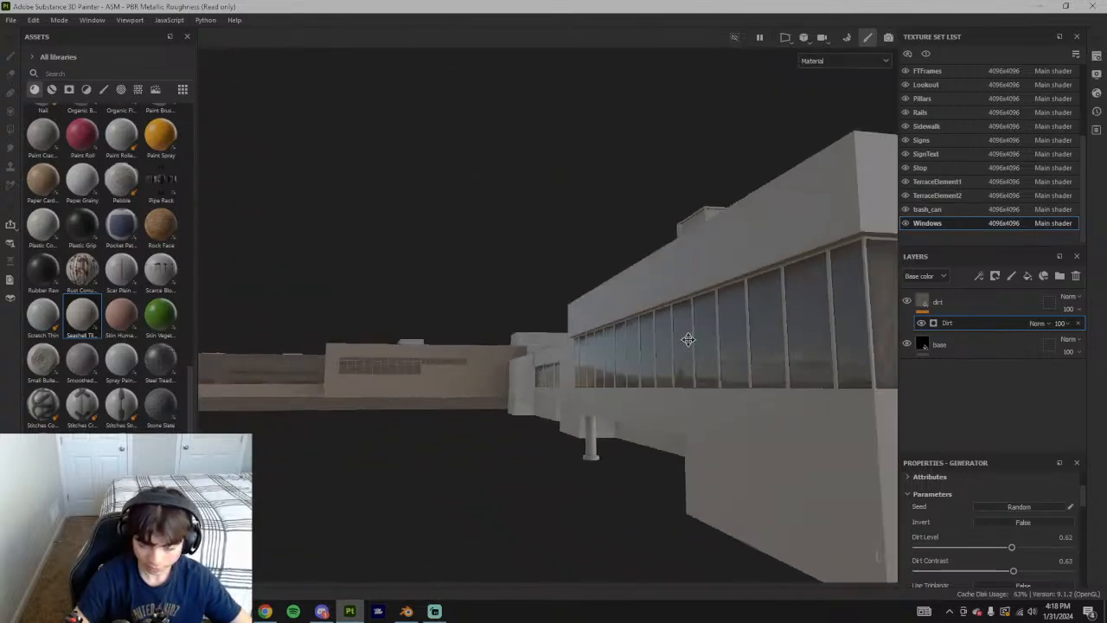
{"action": "left_click_drag", "start_coordinate": [708, 332], "coordinate": [544, 355], "text": "alt"}
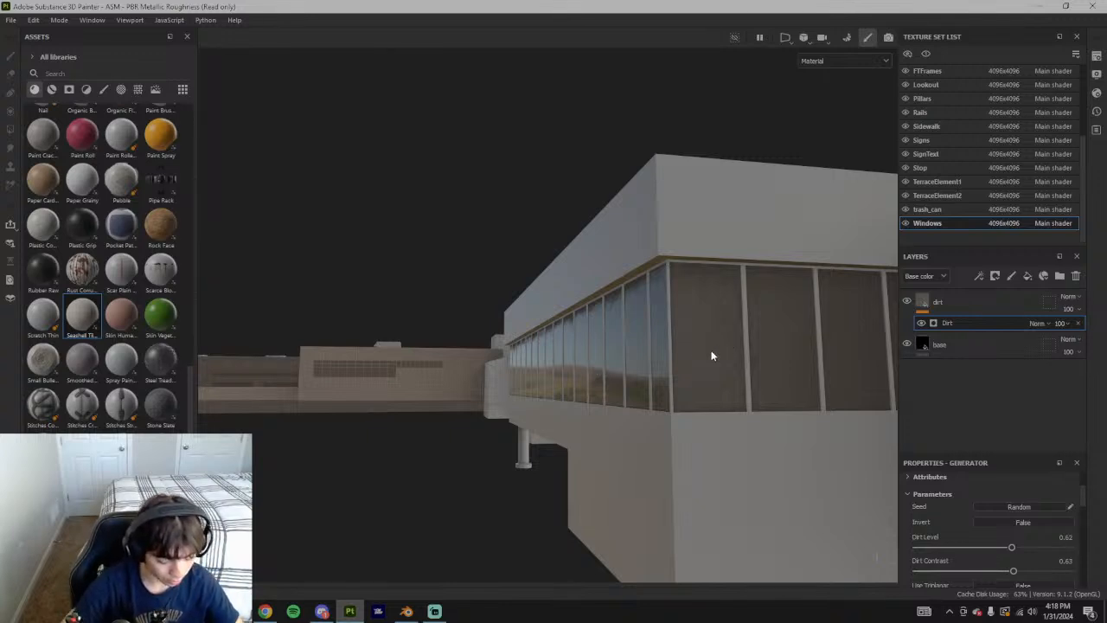
{"action": "left_click_drag", "start_coordinate": [506, 309], "coordinate": [815, 388], "text": "alt"}
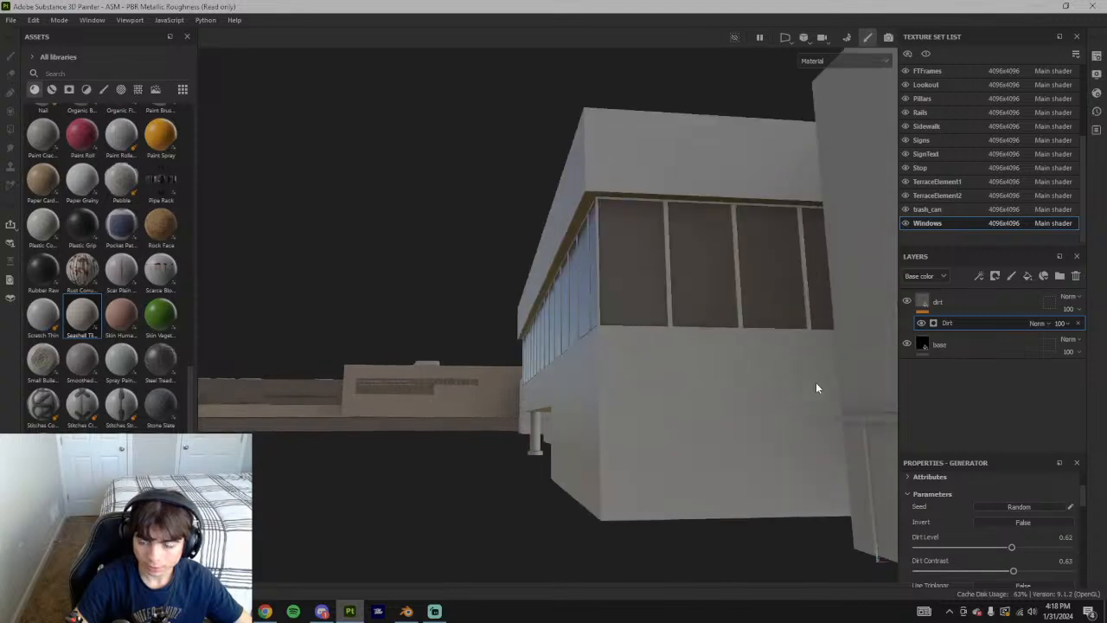
Reduce the Dirt generator's Dirt Contrast to 0.23 and check the window rows from several angles
{"action": "scroll", "coordinate": [1003, 558], "scroll_direction": "down", "scroll_amount": 1}
{"action": "left_click_drag", "start_coordinate": [1012, 537], "coordinate": [963, 537]}
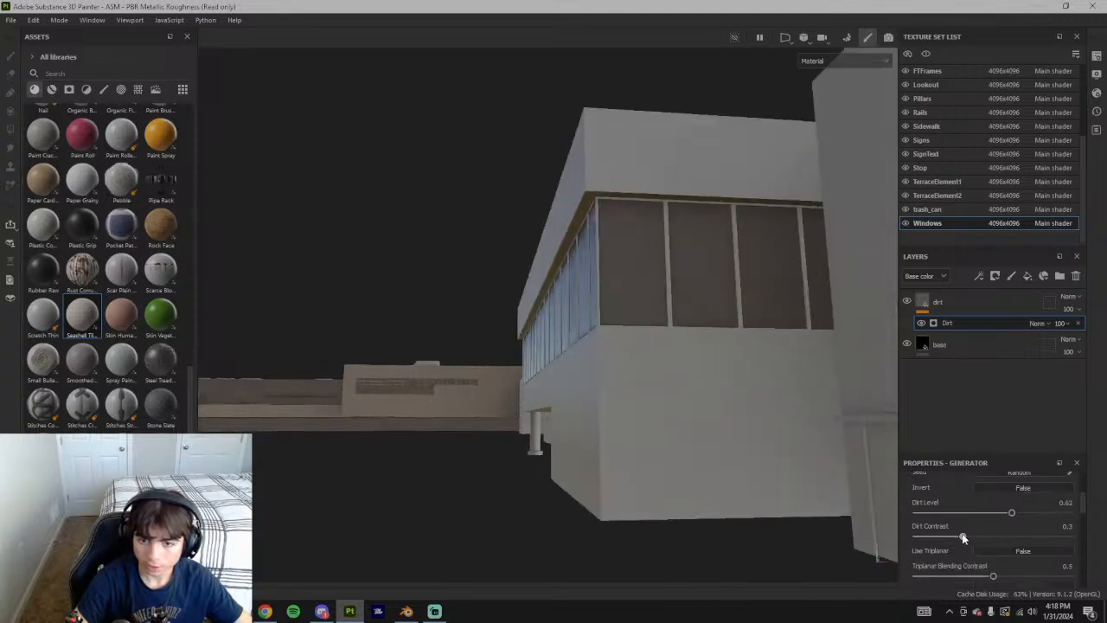
{"action": "left_click_drag", "start_coordinate": [554, 255], "coordinate": [607, 280], "text": "alt"}
{"action": "scroll", "coordinate": [620, 288], "scroll_direction": "up", "scroll_amount": 2}
{"action": "scroll", "coordinate": [607, 281], "scroll_direction": "up", "scroll_amount": 2}
{"action": "scroll", "coordinate": [671, 419], "scroll_direction": "down", "scroll_amount": 2}
{"action": "left_click_drag", "start_coordinate": [589, 320], "coordinate": [750, 404], "text": "alt"}
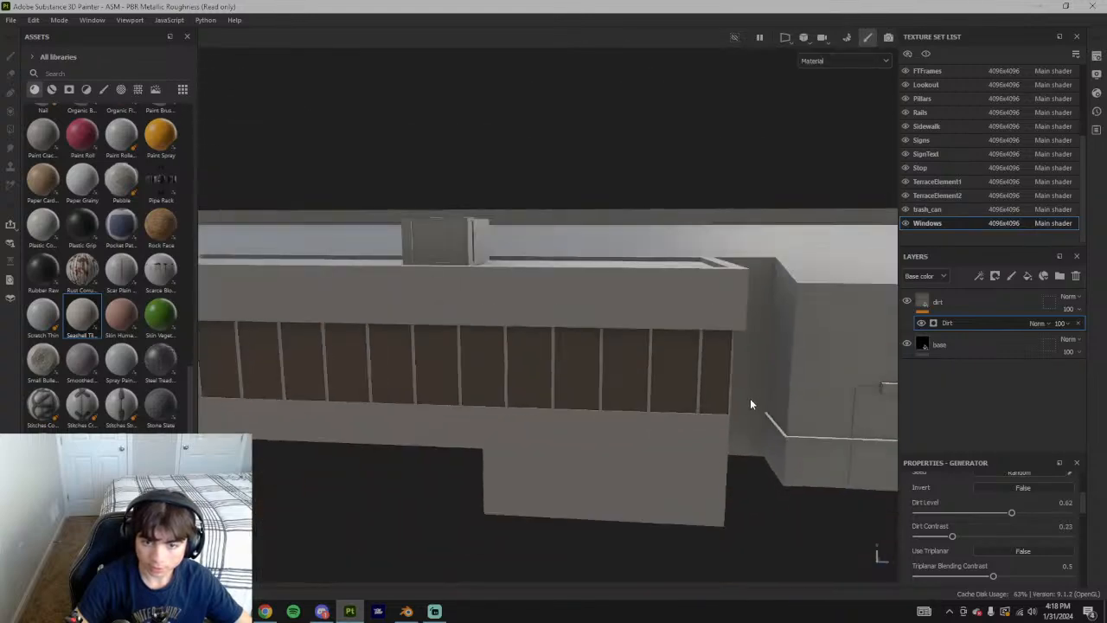
{"action": "scroll", "coordinate": [692, 402], "scroll_direction": "down", "scroll_amount": 3}
{"action": "mouse_move", "coordinate": [648, 401]}
{"action": "left_mouse_down", "text": "alt"}
{"action": "mouse_move", "coordinate": [741, 329]}
{"action": "mouse_move", "coordinate": [643, 396]}
{"action": "left_mouse_up", "text": "alt"}
{"action": "scroll", "coordinate": [643, 396], "scroll_direction": "up", "scroll_amount": 3}
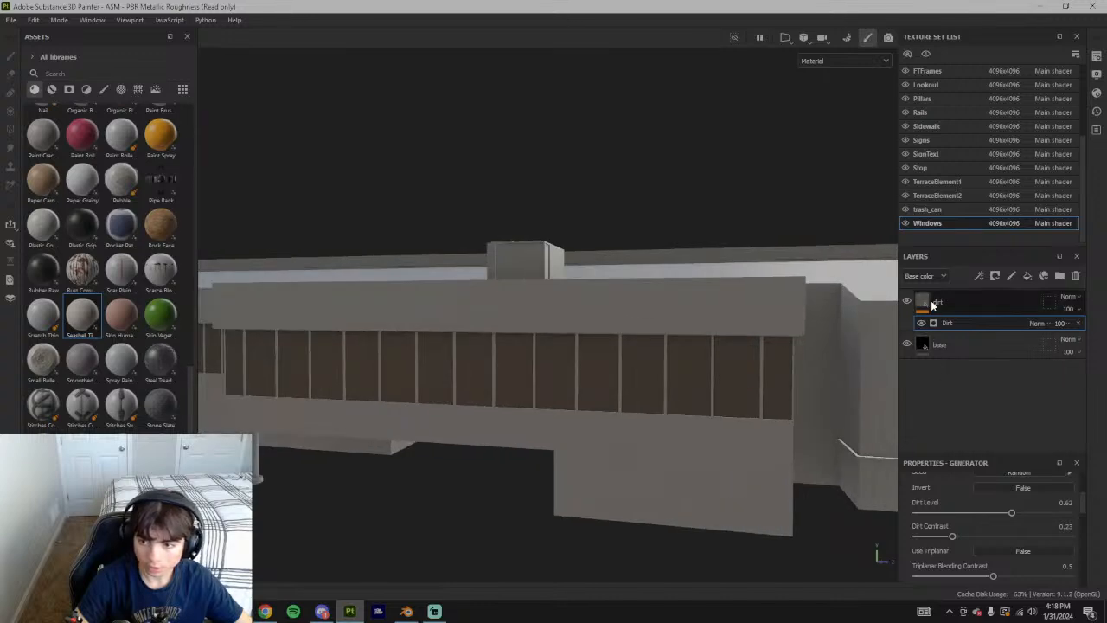
Adjust the base window layer's metallic value, ending at 0, while checking the glass reflections around the building corner
{"action": "left_click", "coordinate": [942, 346]}
{"action": "scroll", "coordinate": [994, 557], "scroll_direction": "down", "scroll_amount": 2}
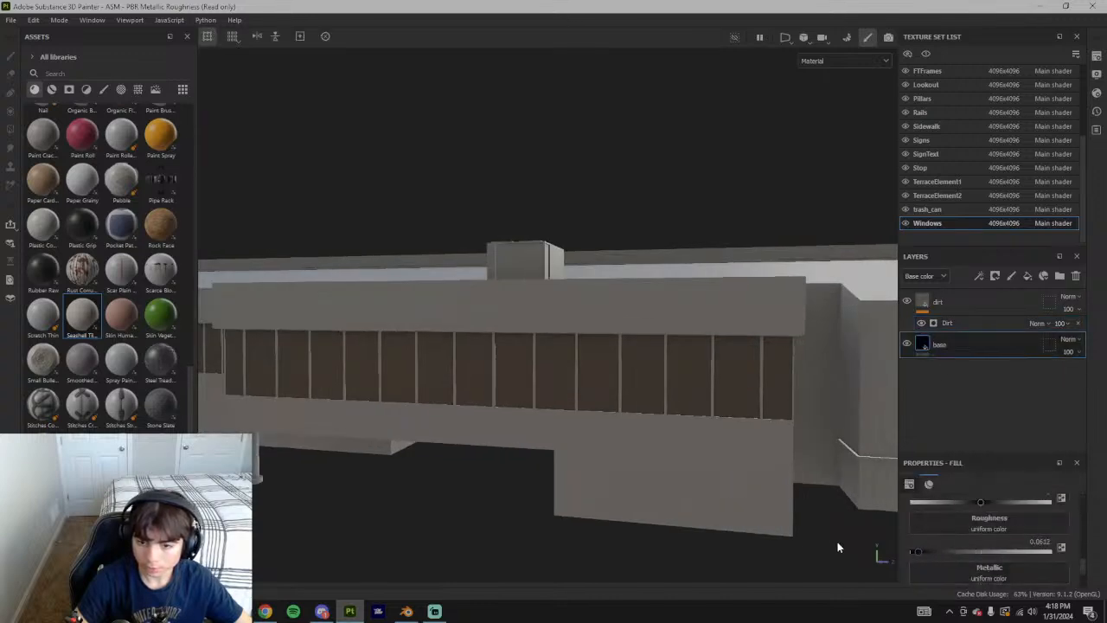
{"action": "scroll", "coordinate": [971, 550], "scroll_direction": "down", "scroll_amount": 2}
{"action": "left_click_drag", "start_coordinate": [971, 533], "coordinate": [948, 532]}
{"action": "left_click_drag", "start_coordinate": [657, 450], "coordinate": [536, 433], "text": "alt"}
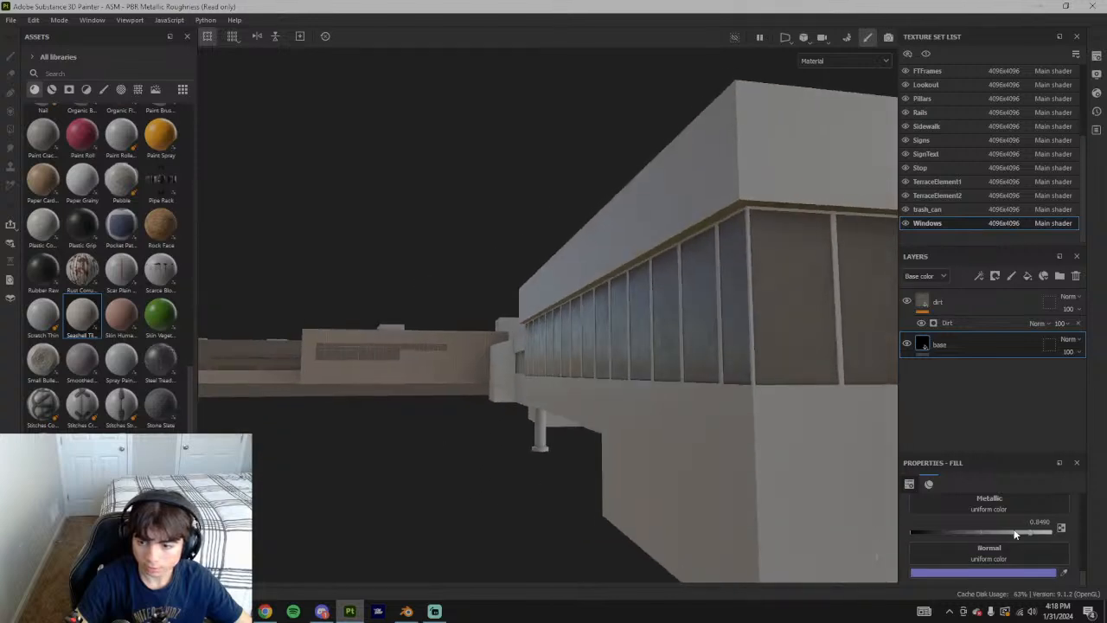
{"action": "left_click_drag", "start_coordinate": [790, 288], "coordinate": [994, 323], "text": "alt"}
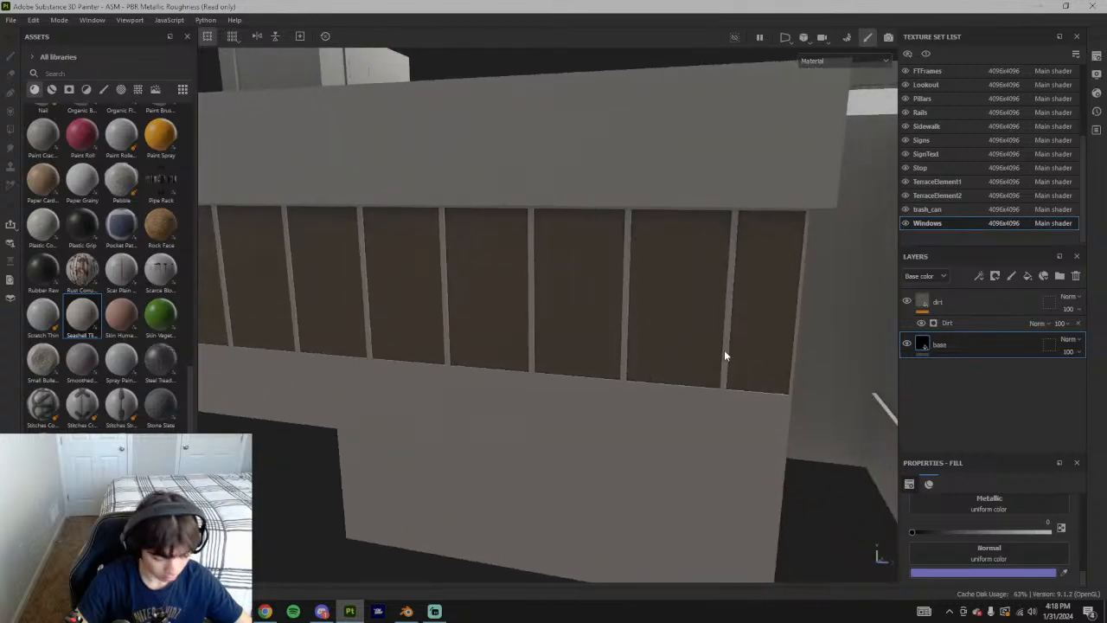
Change the dirt layer's base color to the light grey 767472 and check the windows
{"action": "left_click", "coordinate": [934, 302]}
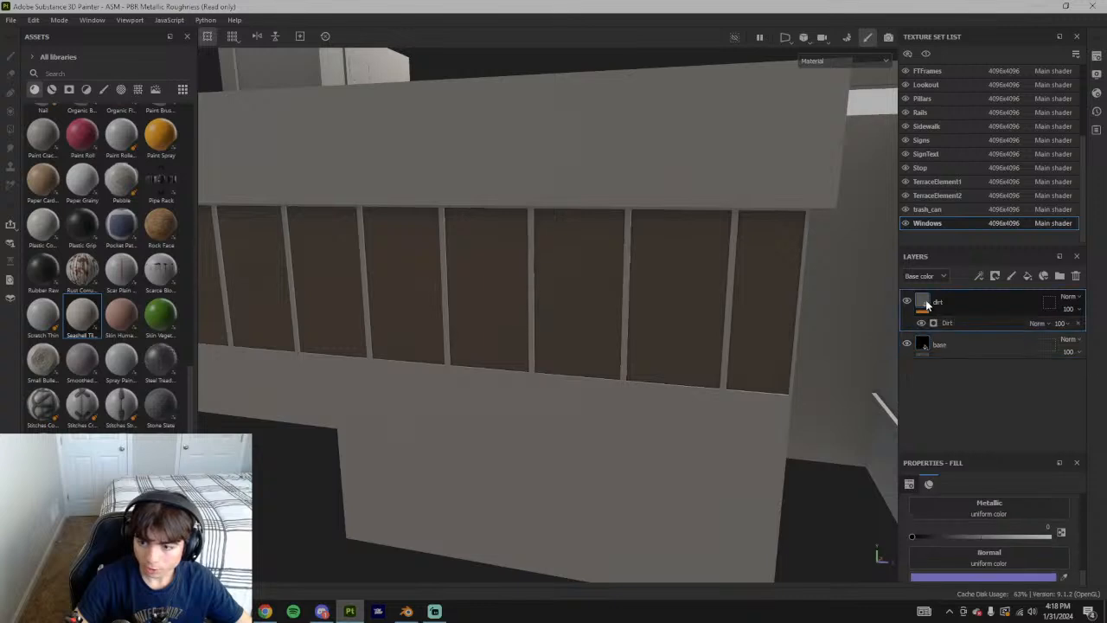
{"action": "scroll", "coordinate": [987, 537], "scroll_direction": "up", "scroll_amount": 1}
{"action": "left_click", "coordinate": [984, 519]}
{"action": "mouse_move", "coordinate": [771, 253]}
{"action": "left_mouse_down"}
{"action": "mouse_move", "coordinate": [761, 227]}
{"action": "mouse_move", "coordinate": [760, 244]}
{"action": "left_mouse_up"}
{"action": "left_click_drag", "start_coordinate": [595, 394], "coordinate": [674, 363], "text": "alt"}
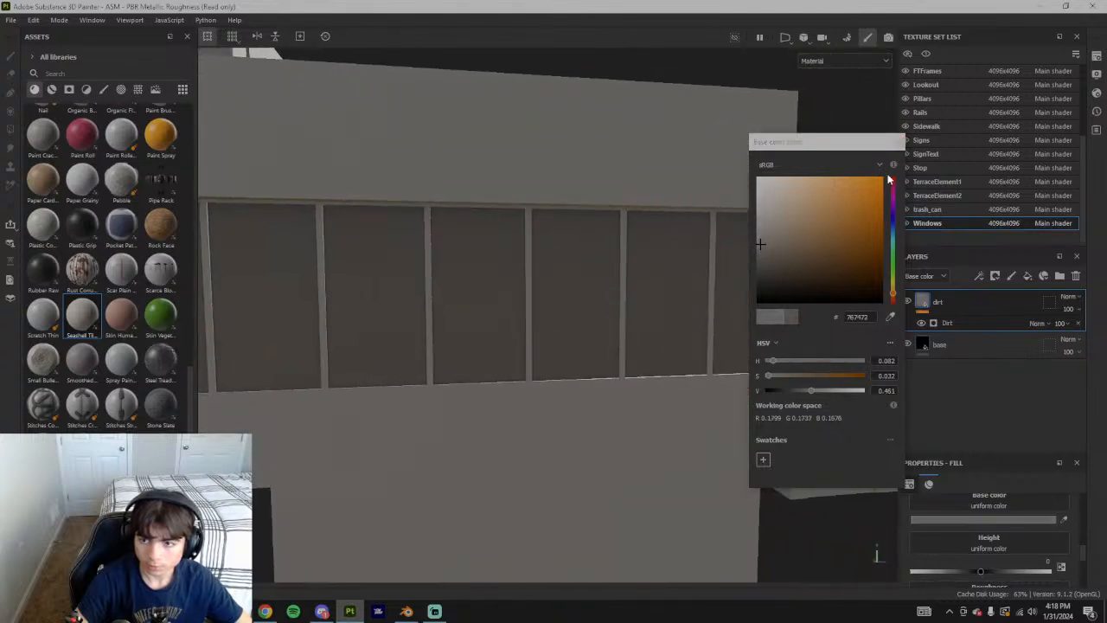
Set the Dirt generator's Dirt Level to 0.28 and check the corner windows
{"action": "left_click", "coordinate": [960, 323]}
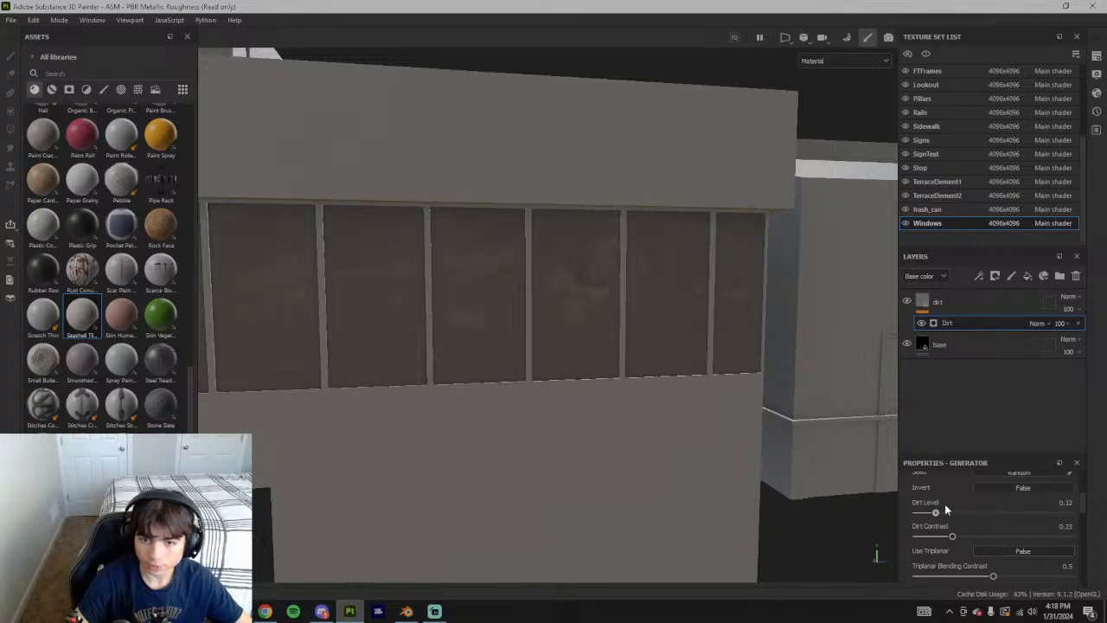
{"action": "left_click_drag", "start_coordinate": [997, 513], "coordinate": [959, 513]}
{"action": "left_click_drag", "start_coordinate": [553, 393], "coordinate": [718, 459], "text": "alt"}
Darken the dirt layer's base color to the brownish grey 4D4742
{"action": "left_click", "coordinate": [943, 304]}
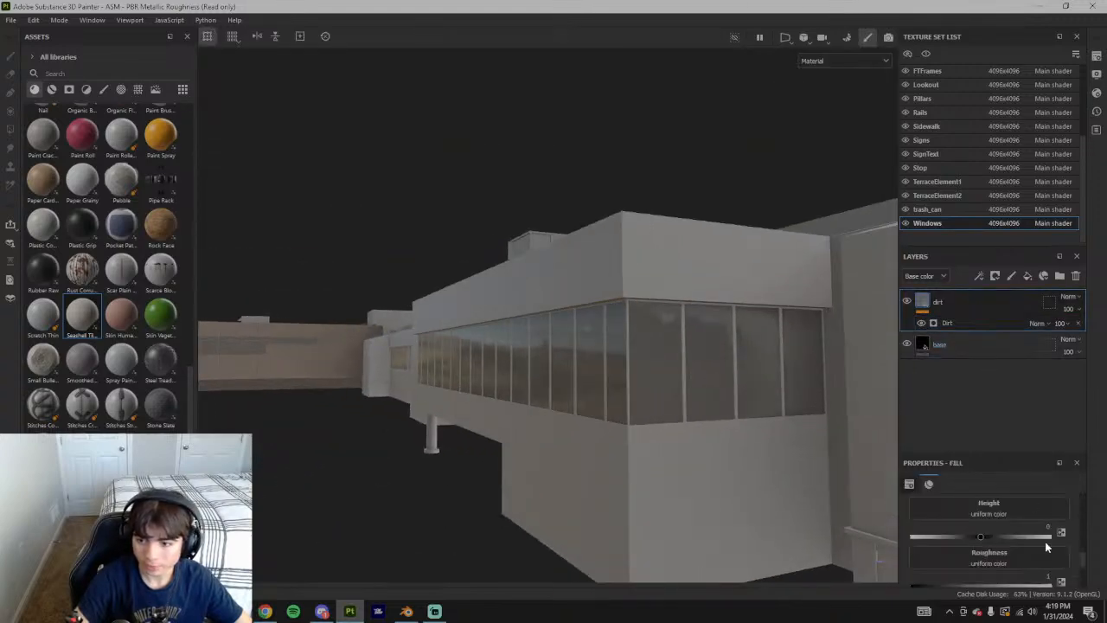
{"action": "scroll", "coordinate": [998, 540], "scroll_direction": "up", "scroll_amount": 2}
{"action": "left_click", "coordinate": [984, 553]}
{"action": "mouse_move", "coordinate": [766, 298]}
{"action": "left_mouse_down"}
{"action": "mouse_move", "coordinate": [762, 270]}
{"action": "mouse_move", "coordinate": [780, 258]}
{"action": "mouse_move", "coordinate": [773, 286]}
{"action": "mouse_move", "coordinate": [773, 266]}
{"action": "left_mouse_up"}
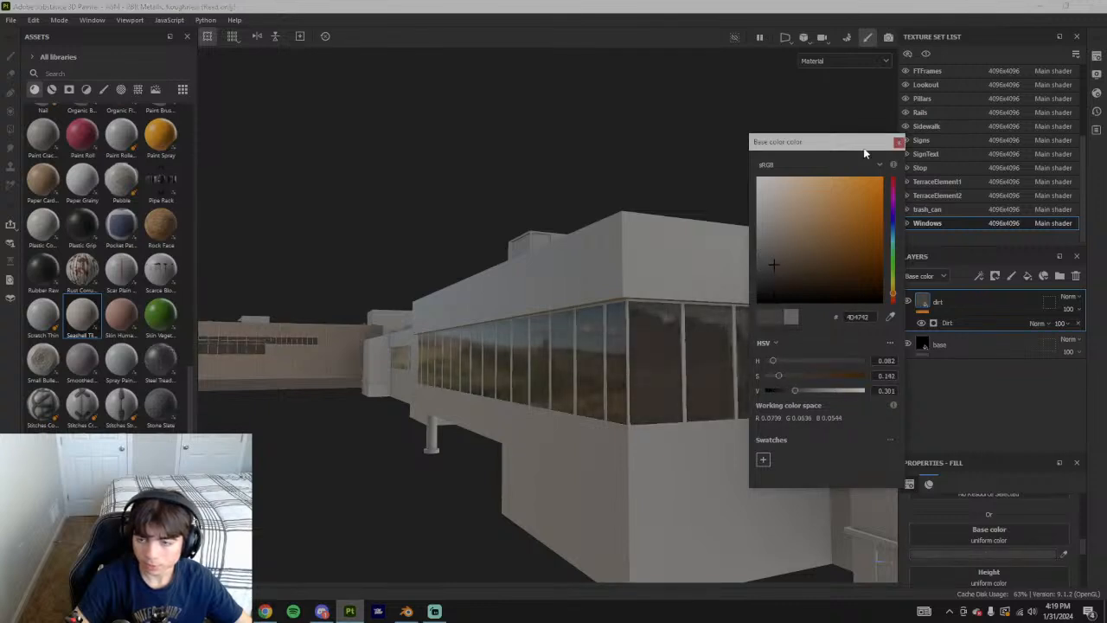
{"action": "left_click", "coordinate": [899, 142]}
Compare the windows with the dirt layer hidden and shown, and review the base layer's fill properties
{"action": "left_click", "coordinate": [952, 346]}
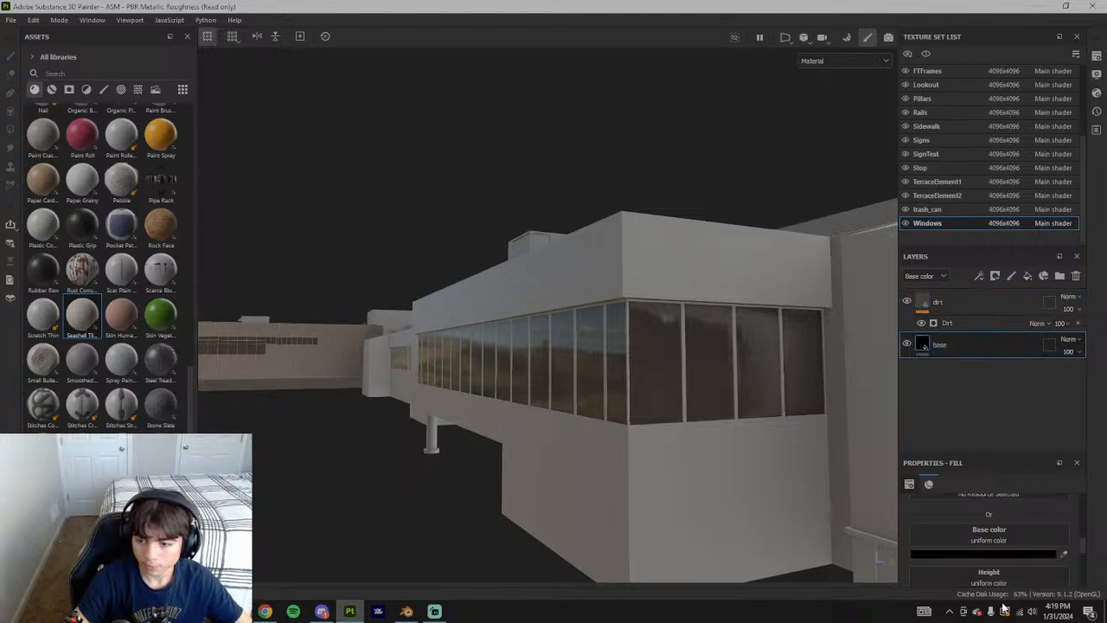
{"action": "left_click", "coordinate": [906, 301]}
{"action": "left_click", "coordinate": [905, 301]}
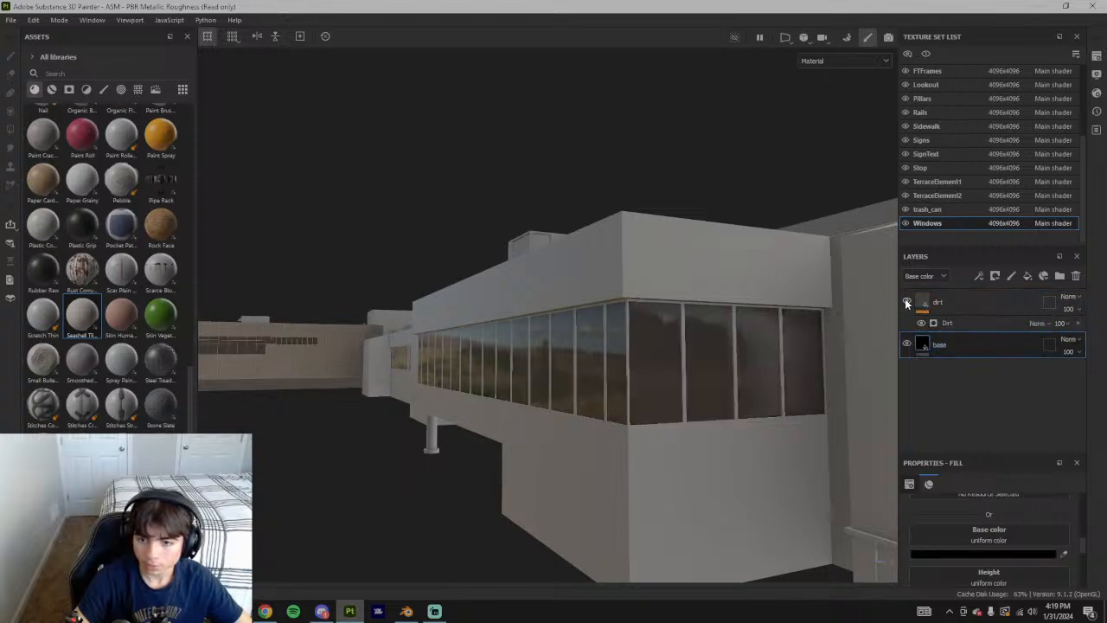
{"action": "scroll", "coordinate": [996, 545], "scroll_direction": "down", "scroll_amount": 3}
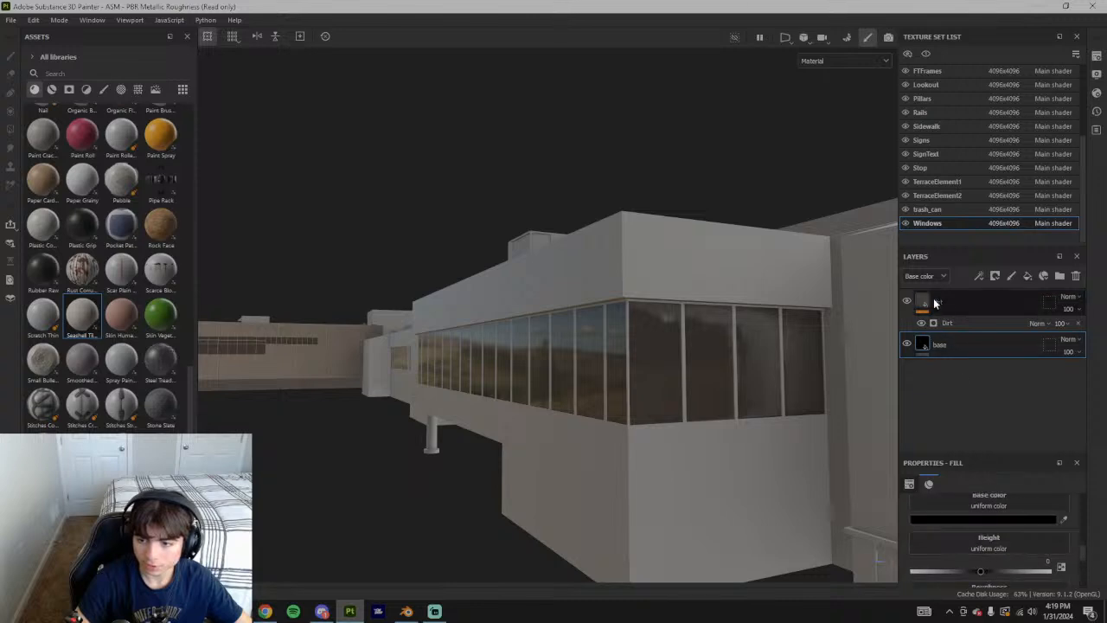
Lower the Dirt generator effect's opacity to 26
{"action": "left_click", "coordinate": [1047, 323]}
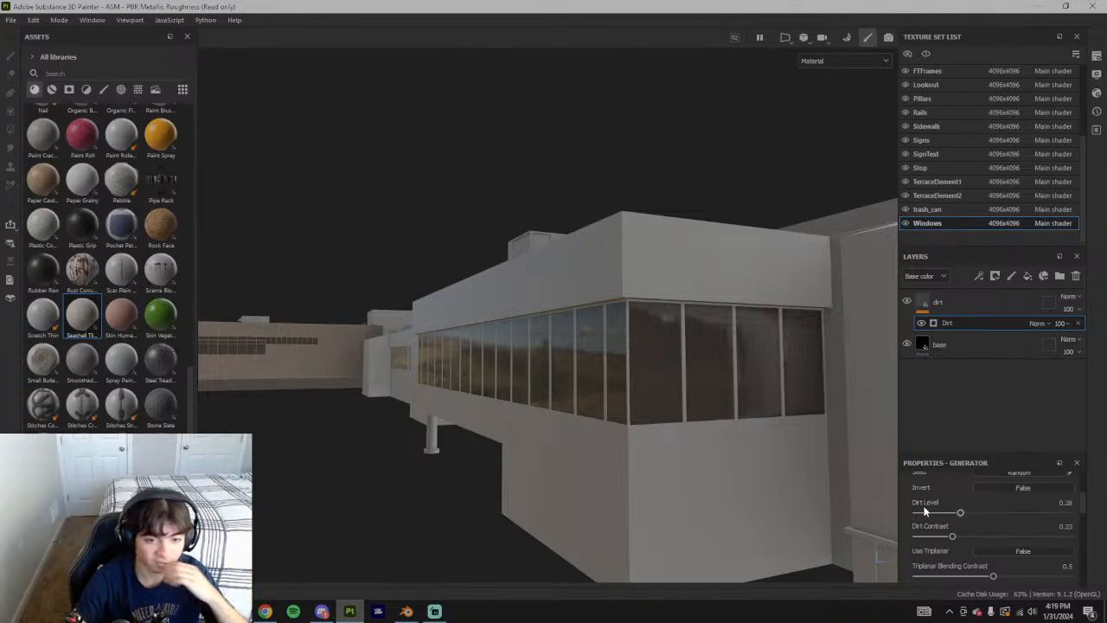
{"action": "scroll", "coordinate": [750, 376], "scroll_direction": "up", "scroll_amount": 2}
{"action": "scroll", "coordinate": [1005, 528], "scroll_direction": "up", "scroll_amount": 3}
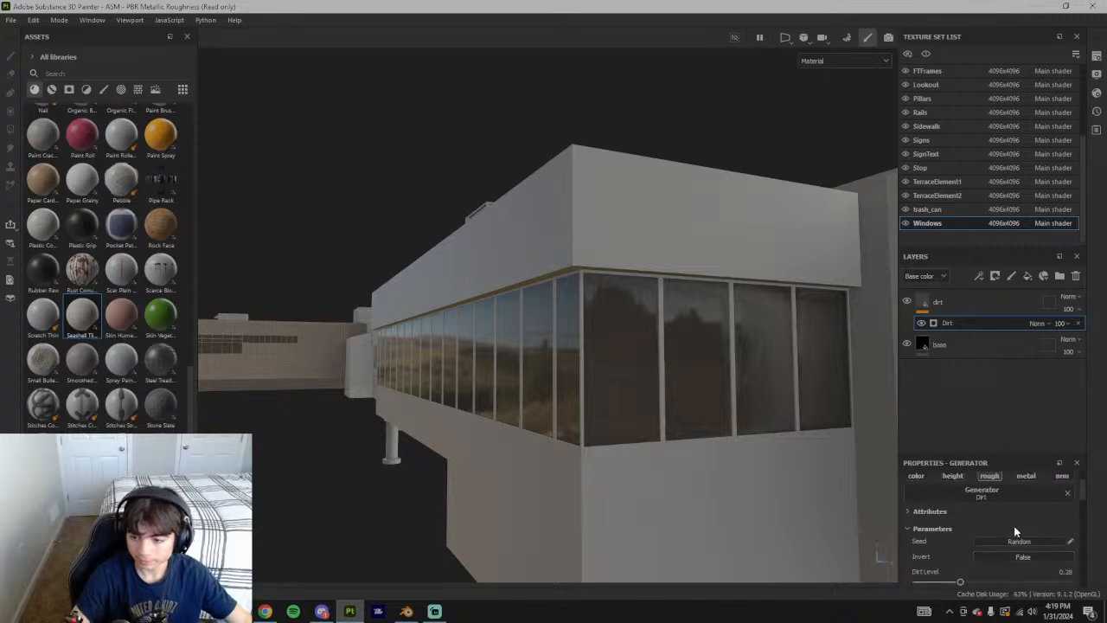
{"action": "left_click", "coordinate": [1065, 323]}
{"action": "left_click_drag", "start_coordinate": [1090, 348], "coordinate": [1085, 346]}
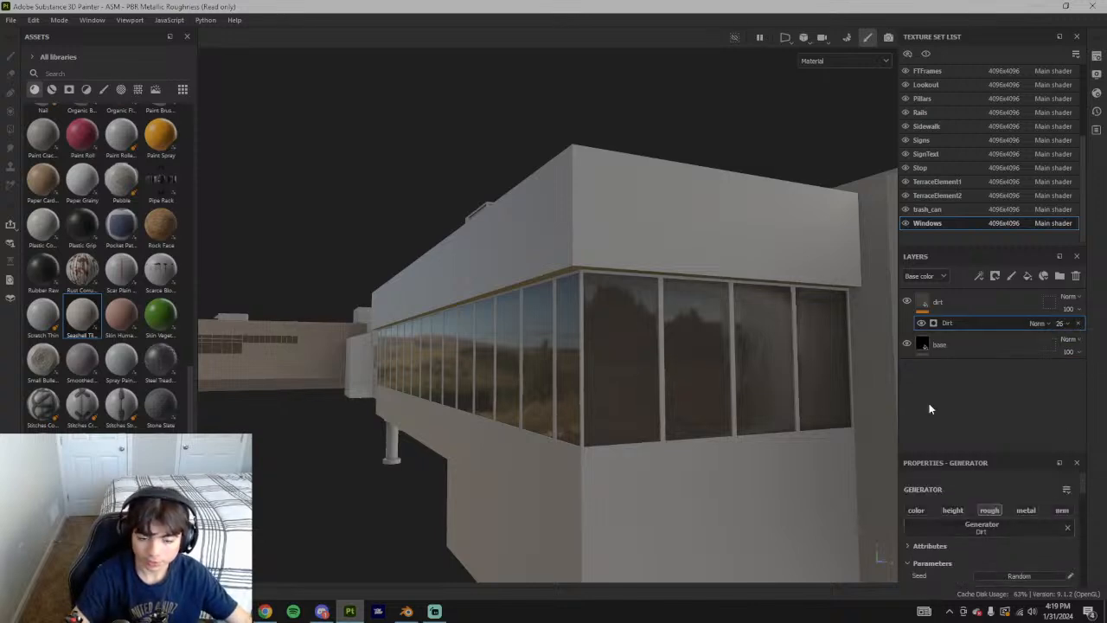
Switch briefly to Blender and back to Substance Painter, and examine the window reflections along the facade and around the corner
{"action": "left_click", "coordinate": [406, 612]}
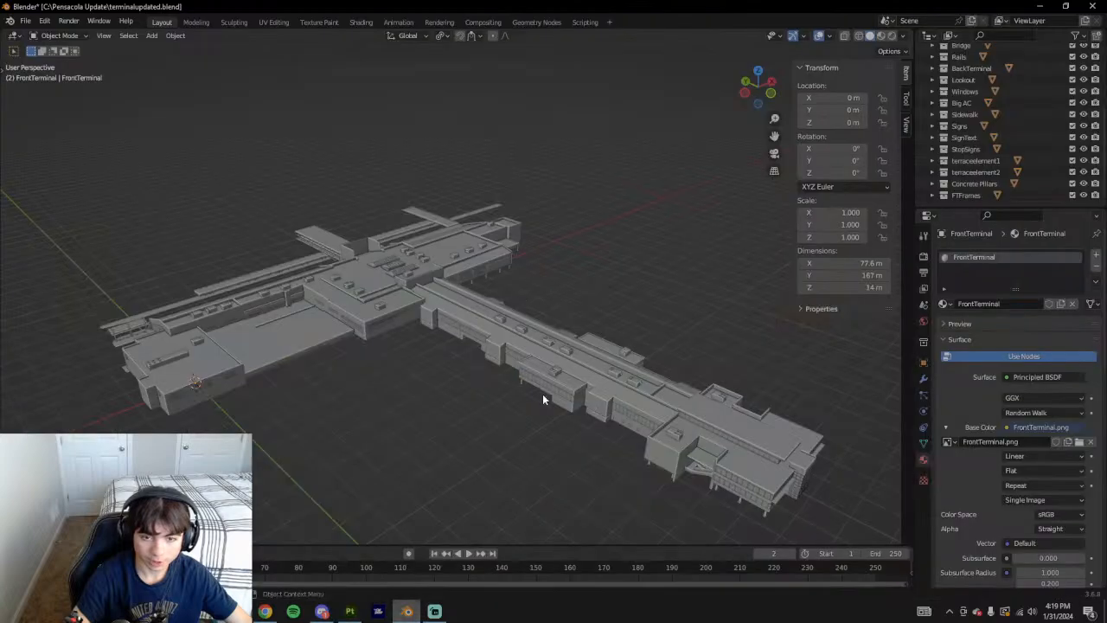
{"action": "left_click", "coordinate": [349, 612]}
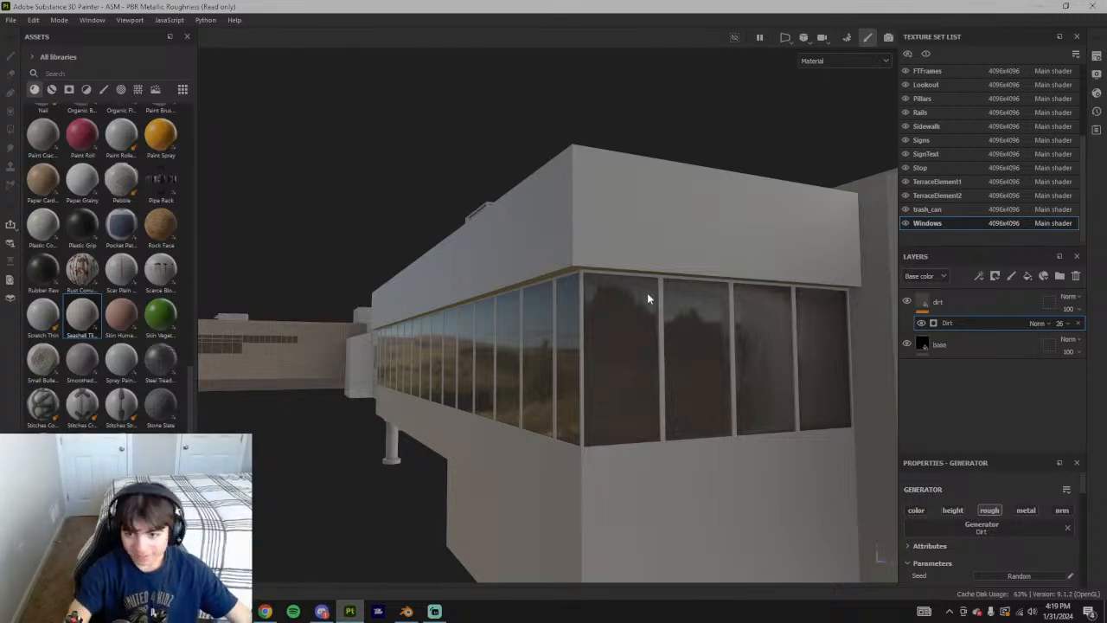
{"action": "left_click_drag", "start_coordinate": [553, 266], "coordinate": [718, 296], "text": "alt"}
{"action": "middle_click_drag", "start_coordinate": [260, 283], "coordinate": [441, 283], "text": "alt"}
{"action": "left_click_drag", "start_coordinate": [441, 284], "coordinate": [840, 282], "text": "alt"}
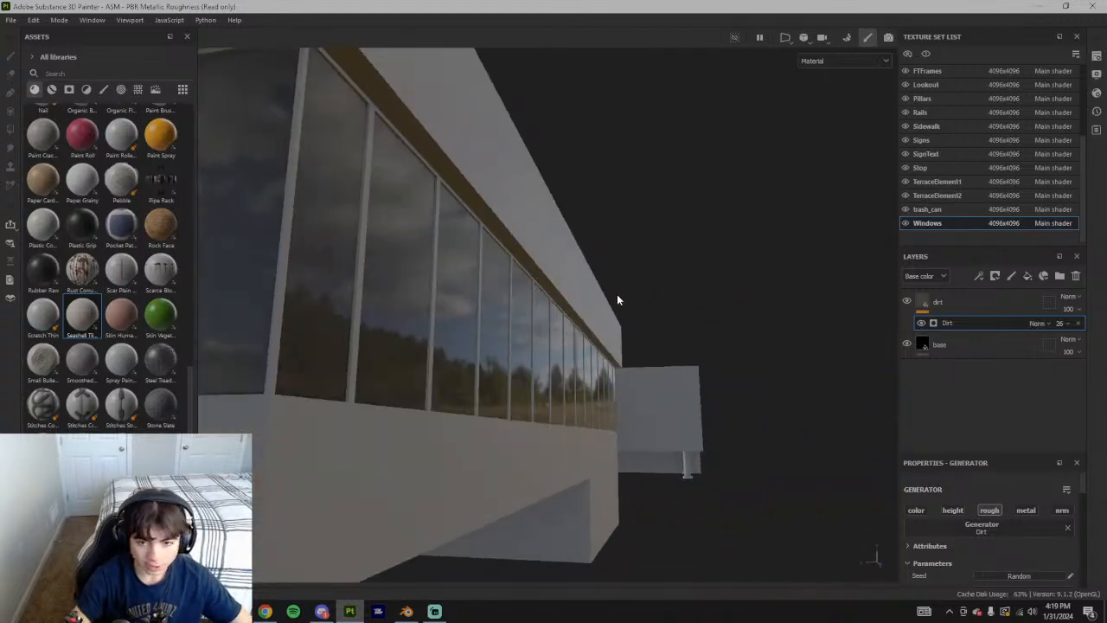
{"action": "left_click_drag", "start_coordinate": [590, 283], "coordinate": [484, 336], "text": "alt"}
{"action": "left_click_drag", "start_coordinate": [553, 339], "coordinate": [405, 350], "text": "alt"}
{"action": "left_click_drag", "start_coordinate": [742, 370], "coordinate": [555, 331], "text": "alt"}
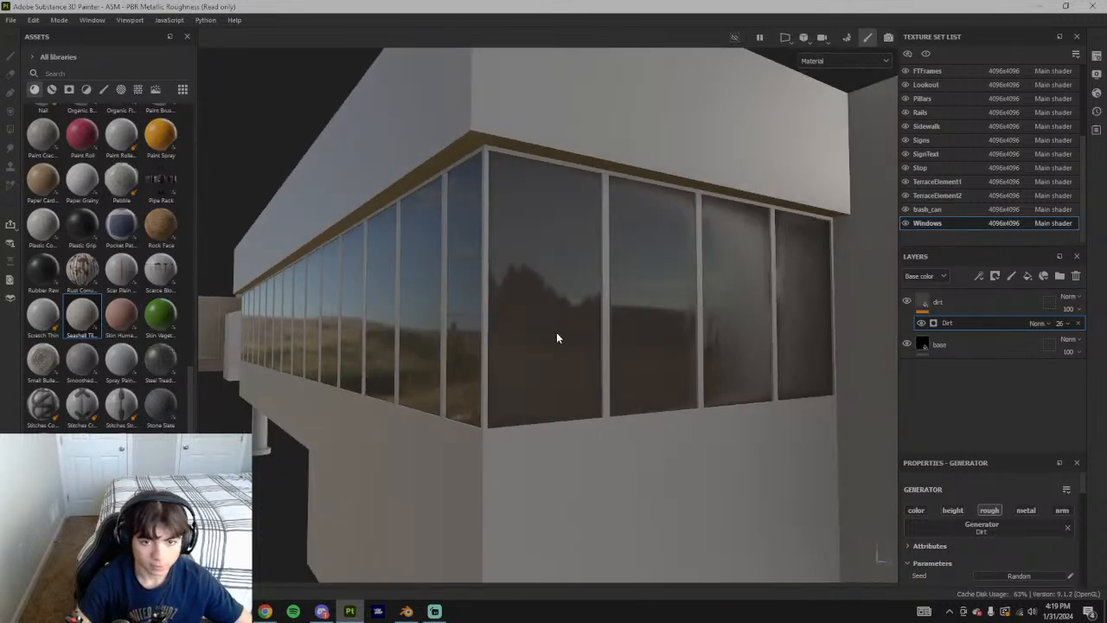
{"action": "left_click_drag", "start_coordinate": [663, 329], "coordinate": [709, 311], "text": "alt"}
Set the Dirt generator effect's opacity to 100 and the dirt layer's opacity to 98, comparing the glass with and without dirt
{"action": "left_click", "coordinate": [1067, 323]}
{"action": "left_click_drag", "start_coordinate": [1067, 345], "coordinate": [1060, 346]}
{"action": "left_click", "coordinate": [1061, 324]}
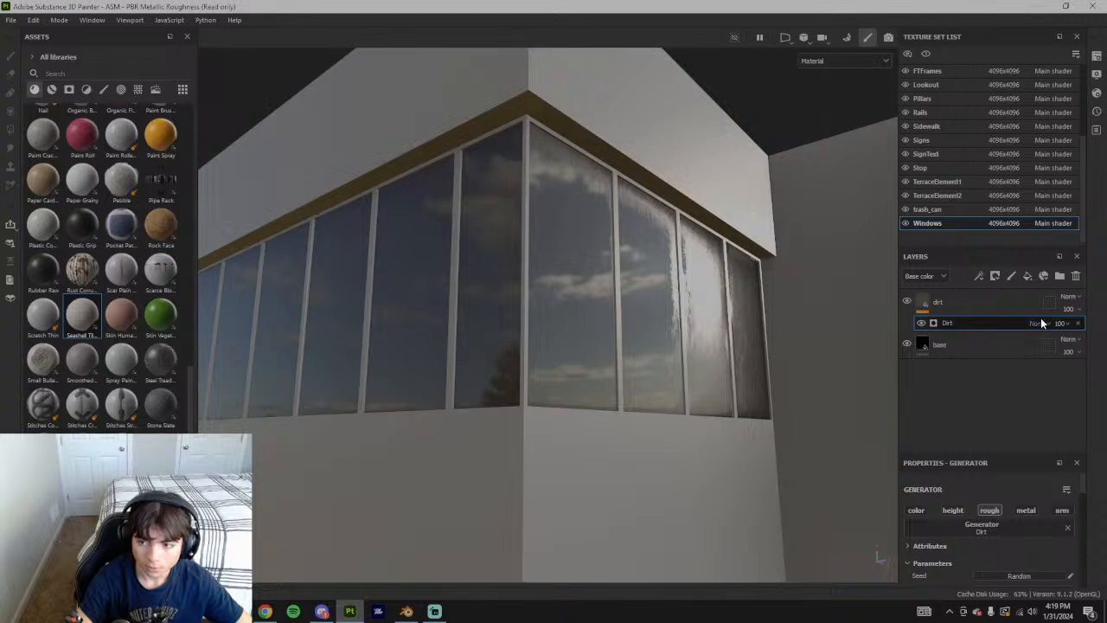
{"action": "left_click", "coordinate": [1072, 310]}
{"action": "left_click_drag", "start_coordinate": [1097, 329], "coordinate": [1035, 337]}
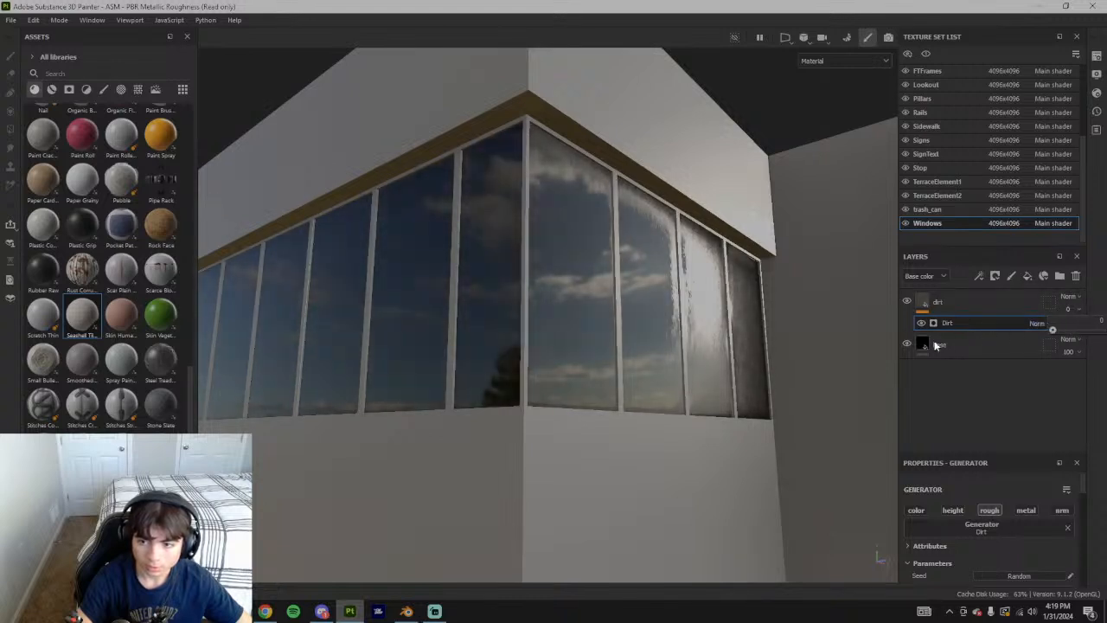
{"action": "left_click_drag", "start_coordinate": [1052, 329], "coordinate": [1101, 329]}
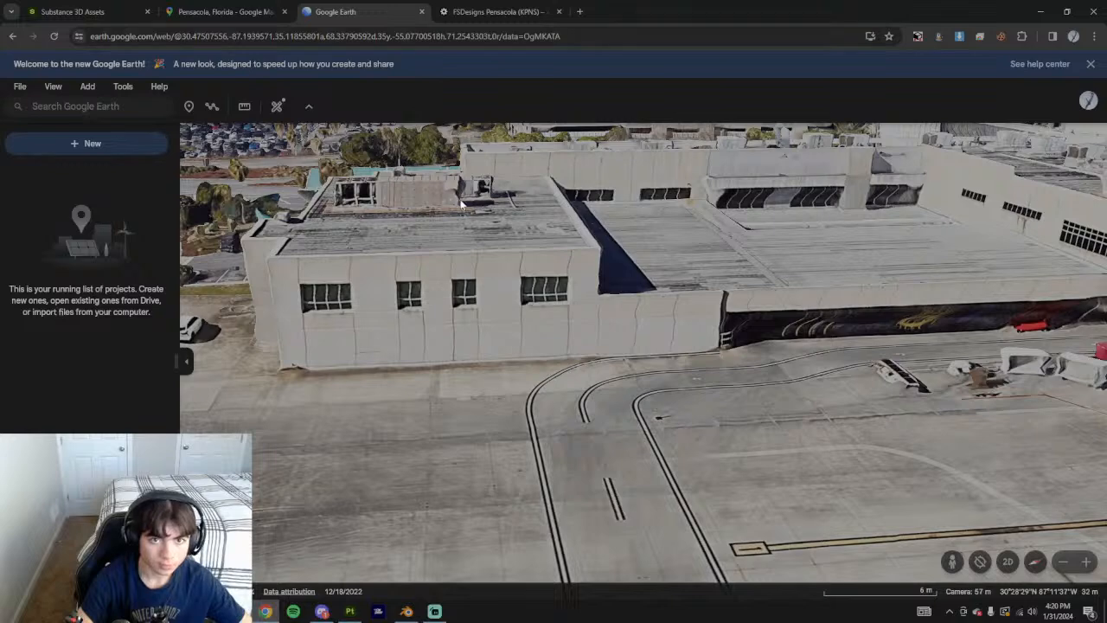
Switch from Google Earth to Substance Painter and review the Dirt generator's parameters against the windows
{"action": "left_click", "coordinate": [348, 612]}
{"action": "mouse_move", "coordinate": [679, 286]}
{"action": "left_mouse_down", "text": "alt"}
{"action": "mouse_move", "coordinate": [638, 322]}
{"action": "mouse_move", "coordinate": [613, 277]}
{"action": "mouse_move", "coordinate": [735, 294]}
{"action": "mouse_move", "coordinate": [735, 522]}
{"action": "mouse_move", "coordinate": [797, 512]}
{"action": "left_mouse_up", "text": "alt"}
{"action": "scroll", "coordinate": [1023, 527], "scroll_direction": "down", "scroll_amount": 1}
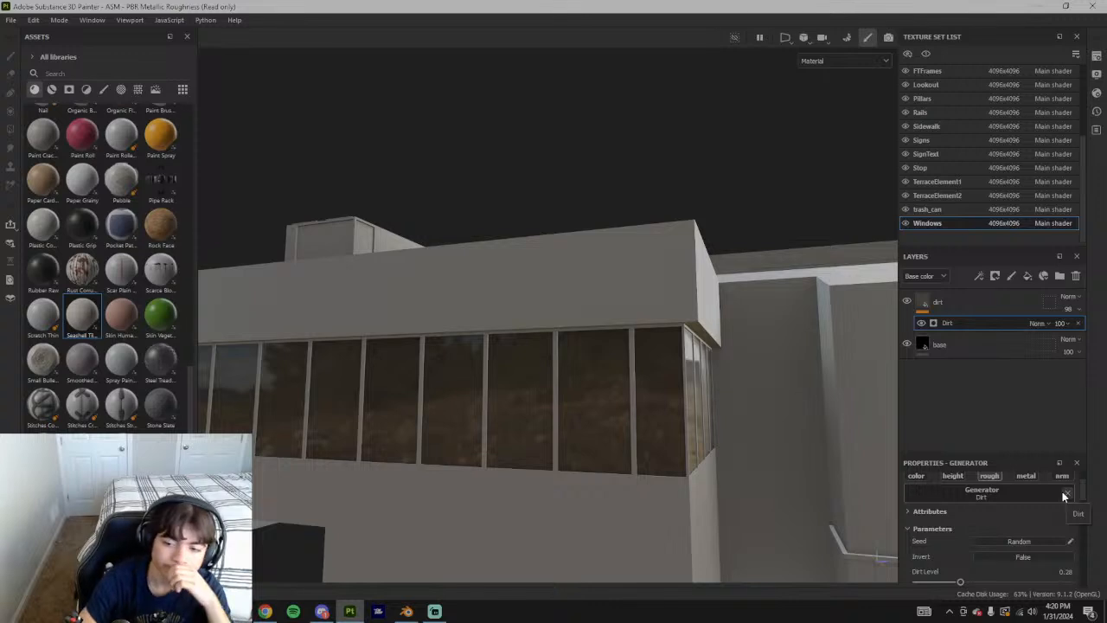
{"action": "scroll", "coordinate": [1054, 562], "scroll_direction": "down", "scroll_amount": 3}
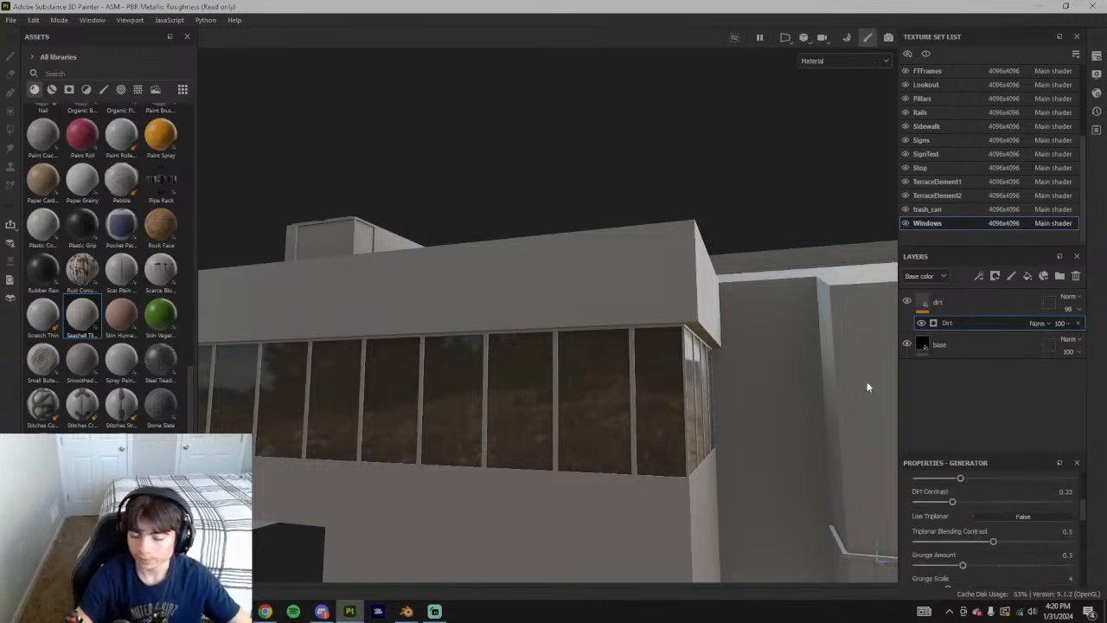
{"action": "scroll", "coordinate": [631, 458], "scroll_direction": "down", "scroll_amount": 8}
Examine the terminal's roofs, concourse and windows from several distances and angles
{"action": "left_click_drag", "start_coordinate": [728, 447], "coordinate": [755, 523], "text": "alt"}
{"action": "left_click_drag", "start_coordinate": [505, 348], "coordinate": [597, 321], "text": "alt"}
{"action": "scroll", "coordinate": [553, 272], "scroll_direction": "up", "scroll_amount": 6}
{"action": "left_click_drag", "start_coordinate": [580, 279], "coordinate": [471, 255], "text": "alt"}
{"action": "scroll", "coordinate": [507, 362], "scroll_direction": "down", "scroll_amount": 6}
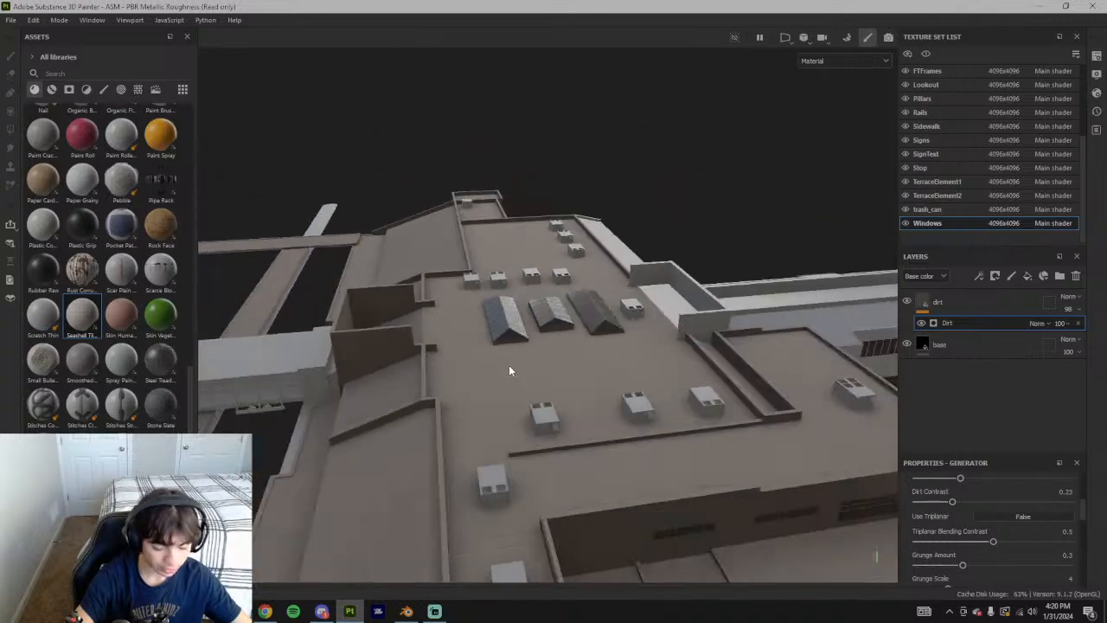
{"action": "left_click_drag", "start_coordinate": [512, 385], "coordinate": [753, 298], "text": "alt"}
{"action": "middle_click_drag", "start_coordinate": [752, 298], "coordinate": [835, 348], "text": "alt"}
{"action": "scroll", "coordinate": [598, 399], "scroll_direction": "up", "scroll_amount": 8}
{"action": "left_click_drag", "start_coordinate": [639, 386], "coordinate": [617, 309], "text": "alt"}
{"action": "scroll", "coordinate": [610, 331], "scroll_direction": "down", "scroll_amount": 10}
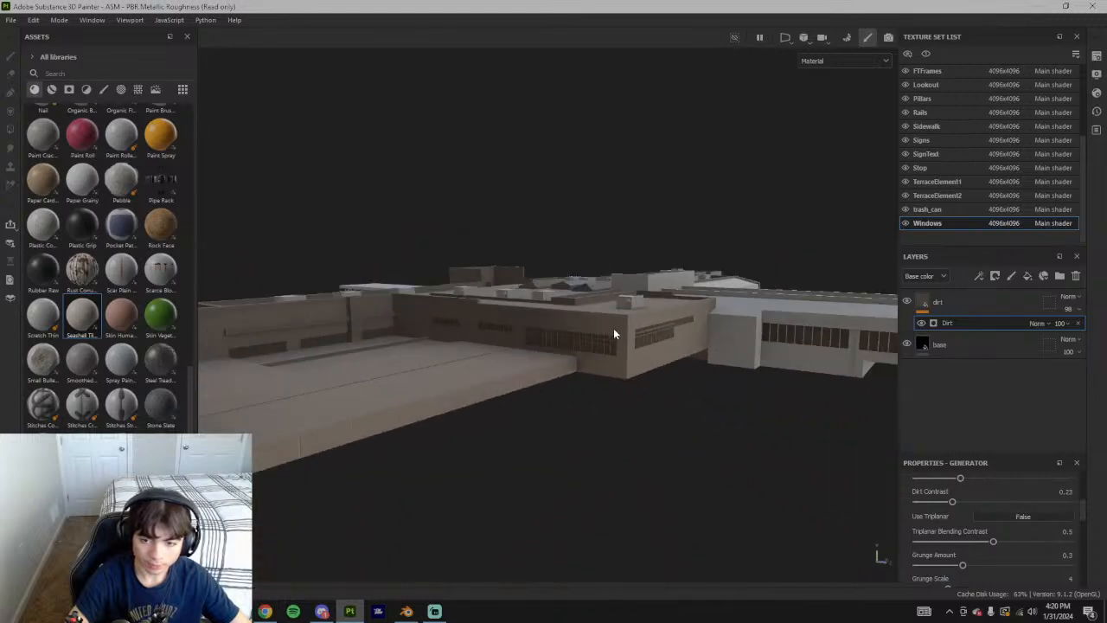
{"action": "left_click_drag", "start_coordinate": [730, 354], "coordinate": [684, 348], "text": "alt"}
{"action": "scroll", "coordinate": [790, 353], "scroll_direction": "up", "scroll_amount": 7}
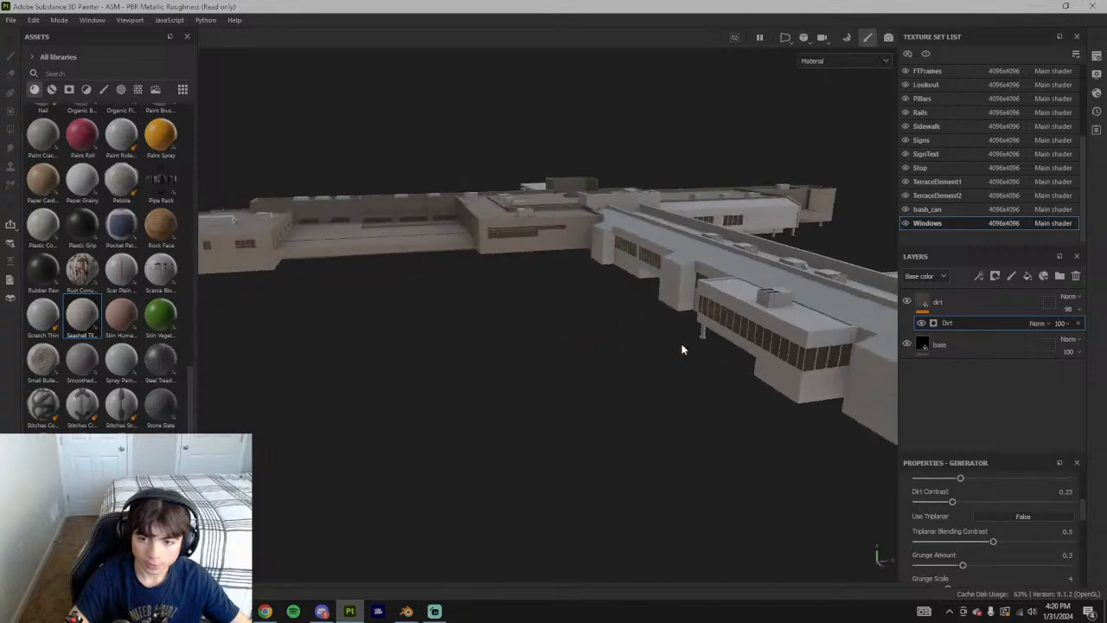
{"action": "left_click_drag", "start_coordinate": [811, 313], "coordinate": [848, 445], "text": "alt"}
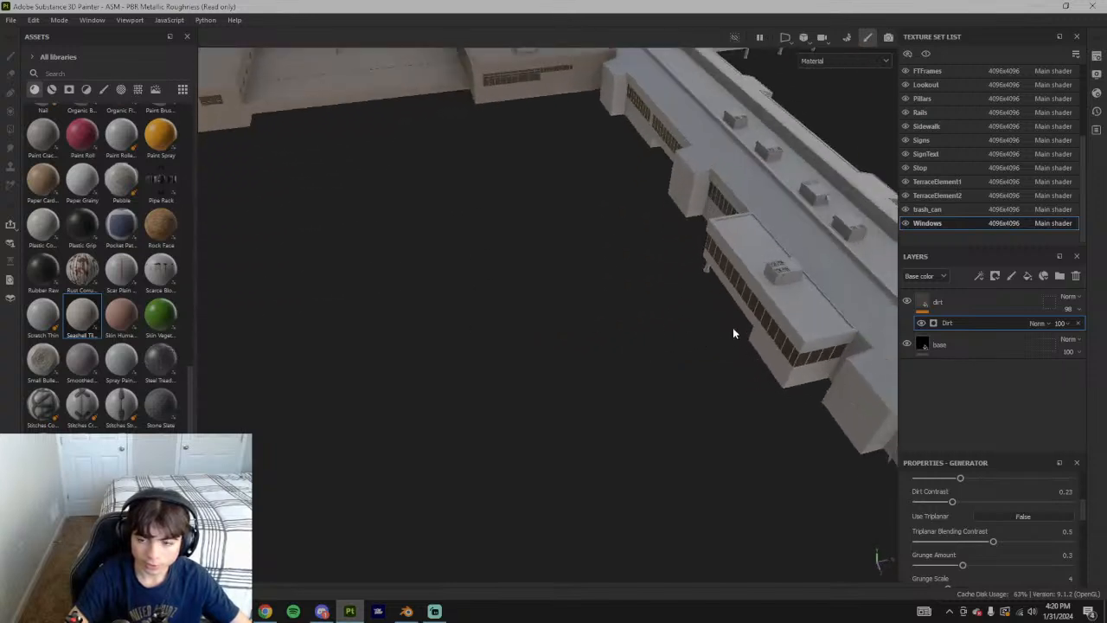
{"action": "scroll", "coordinate": [730, 337], "scroll_direction": "up", "scroll_amount": 4}
{"action": "left_click_drag", "start_coordinate": [743, 399], "coordinate": [705, 407], "text": "alt"}
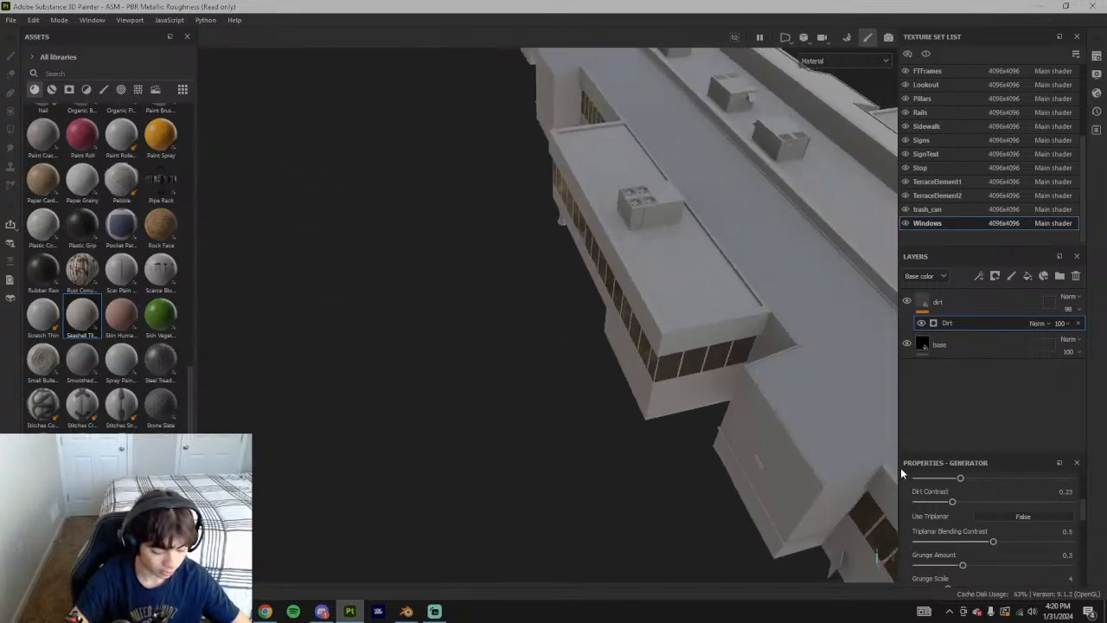
Look through the Dirt generator's grunge, masking and micro detail settings
{"action": "scroll", "coordinate": [990, 553], "scroll_direction": "down", "scroll_amount": 5}
{"action": "scroll", "coordinate": [989, 550], "scroll_direction": "down", "scroll_amount": 5}
{"action": "scroll", "coordinate": [990, 536], "scroll_direction": "up", "scroll_amount": 4}
{"action": "scroll", "coordinate": [981, 511], "scroll_direction": "up", "scroll_amount": 3}
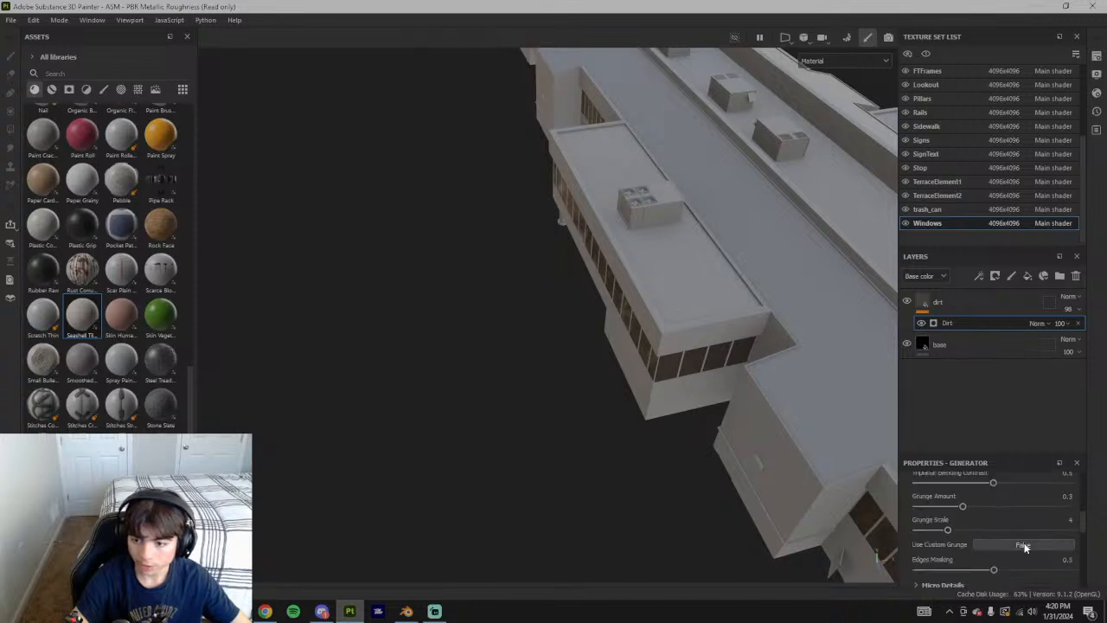
{"action": "scroll", "coordinate": [1030, 545], "scroll_direction": "up", "scroll_amount": 5}
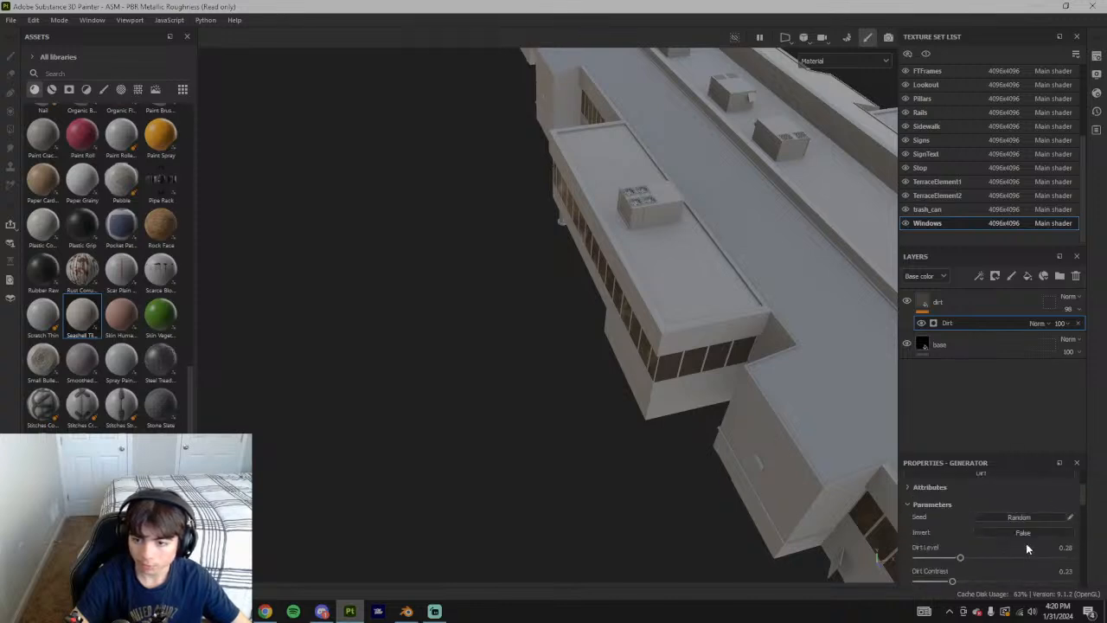
{"action": "scroll", "coordinate": [1029, 549], "scroll_direction": "up", "scroll_amount": 1}
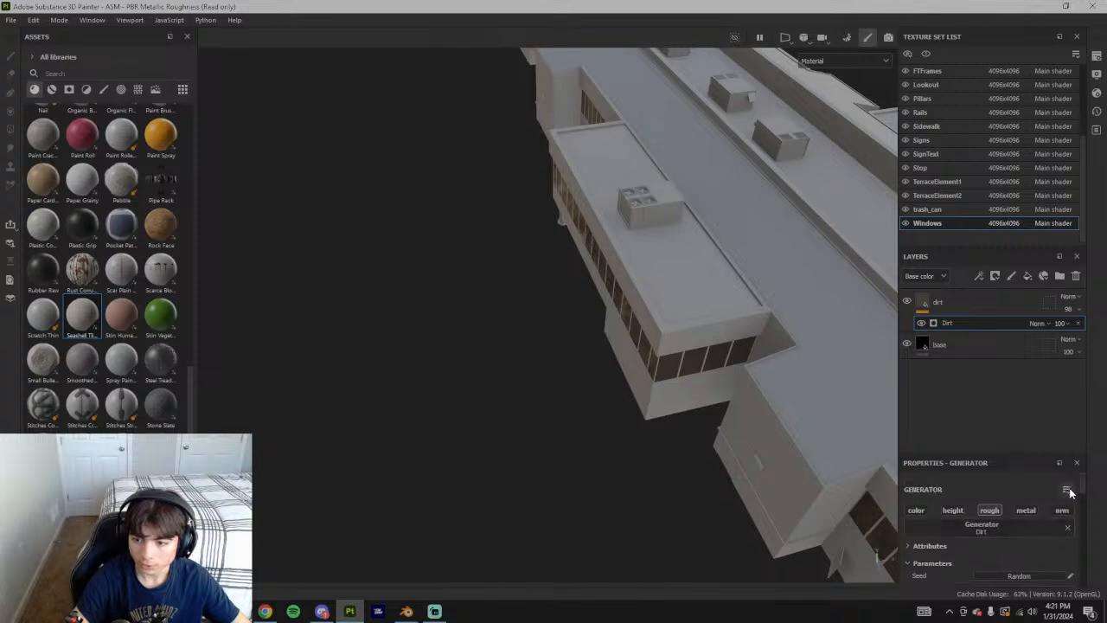
{"action": "scroll", "coordinate": [970, 529], "scroll_direction": "down", "scroll_amount": 10}
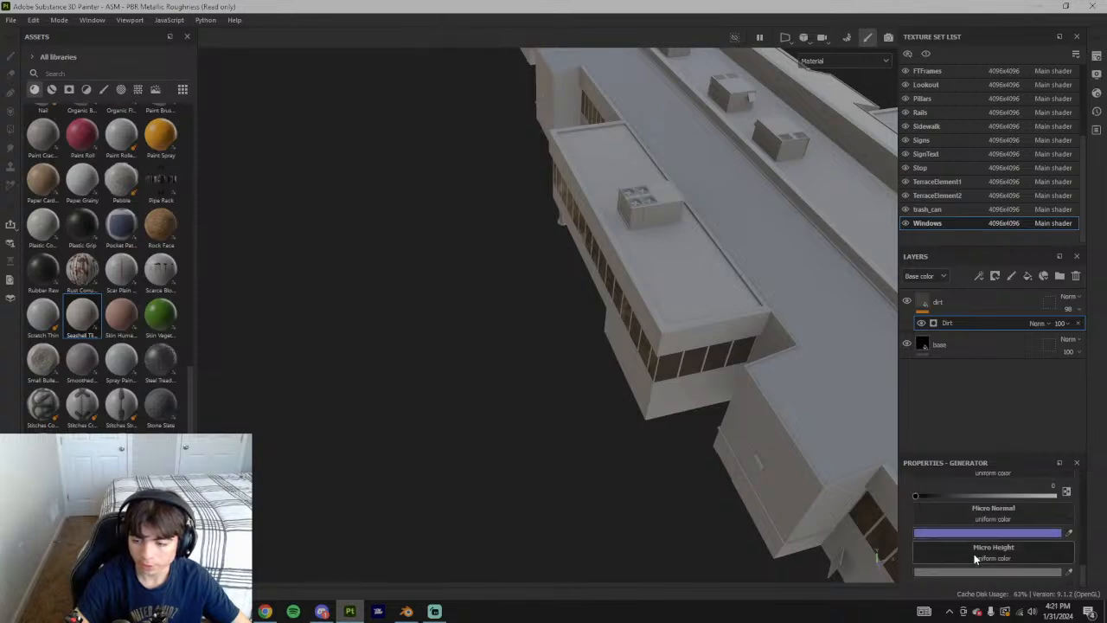
Clear the Position map from the Dirt generator's image inputs to check its effect on the corner windows
{"action": "scroll", "coordinate": [783, 492], "scroll_direction": "up", "scroll_amount": 3}
{"action": "scroll", "coordinate": [929, 544], "scroll_direction": "down", "scroll_amount": 5}
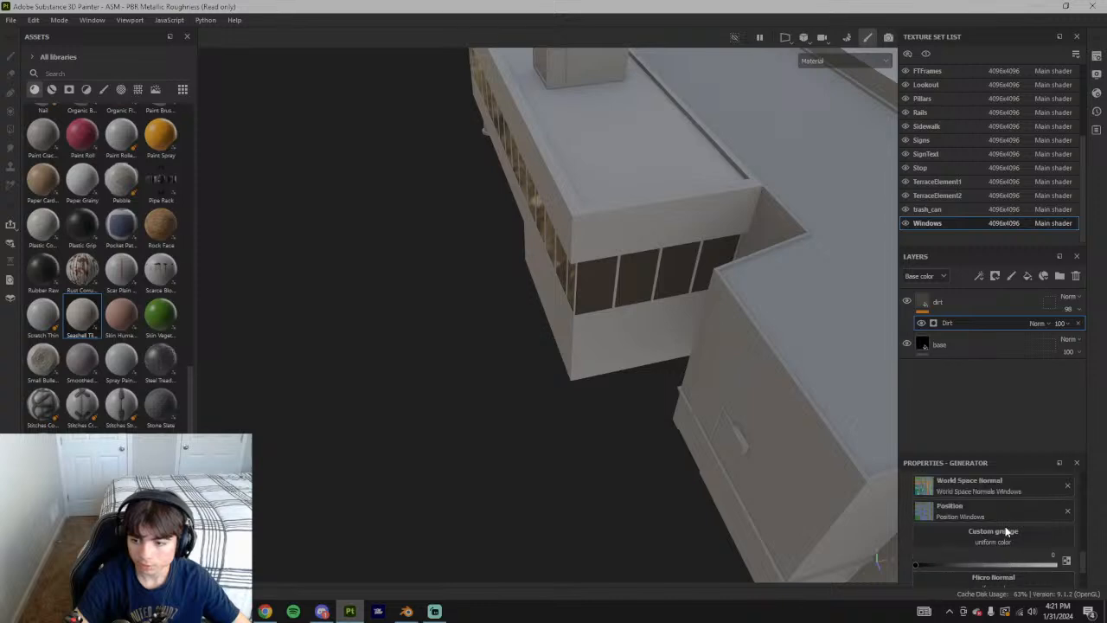
{"action": "left_click_drag", "start_coordinate": [707, 490], "coordinate": [676, 333], "text": "alt"}
{"action": "middle_click_drag", "start_coordinate": [676, 333], "coordinate": [722, 485], "text": "alt"}
{"action": "scroll", "coordinate": [723, 484], "scroll_direction": "up", "scroll_amount": 3}
{"action": "left_click_drag", "start_coordinate": [722, 485], "coordinate": [781, 363], "text": "alt"}
{"action": "left_click", "coordinate": [1066, 545]}
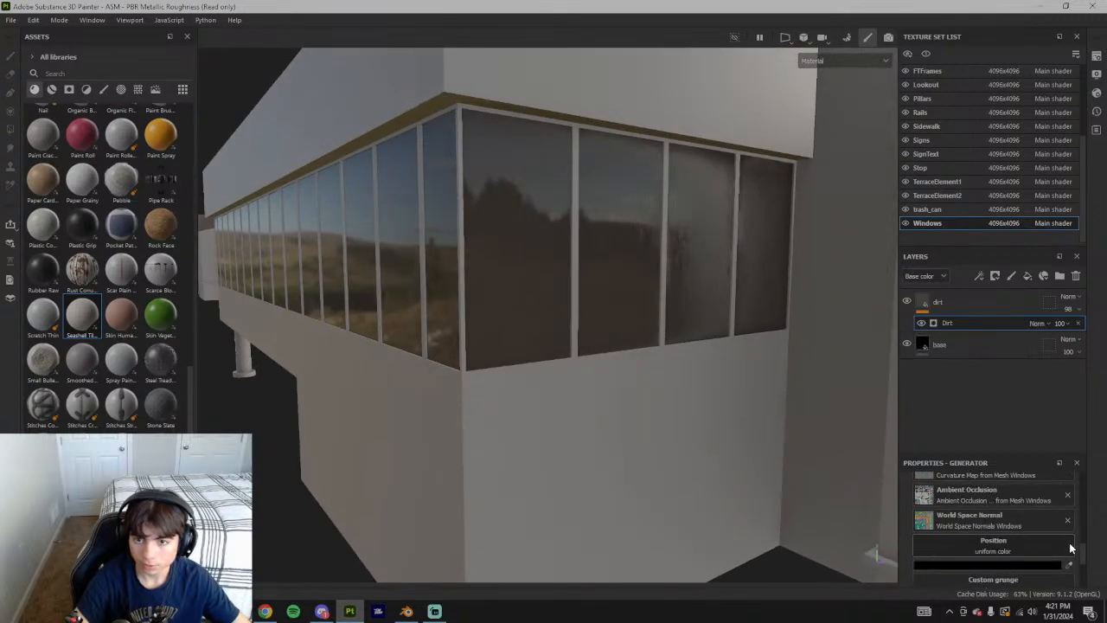
Search the resources for "windo" and assign the Position map for Windows to the Dirt generator's Position input
{"action": "left_click", "coordinate": [1043, 548]}
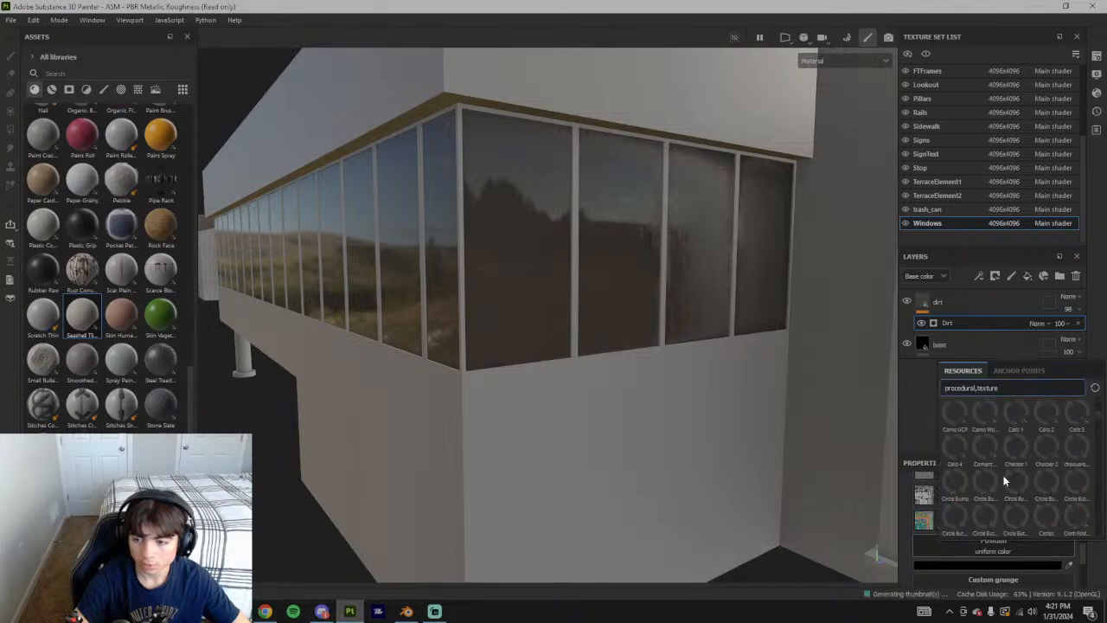
{"action": "left_click", "coordinate": [1009, 391]}
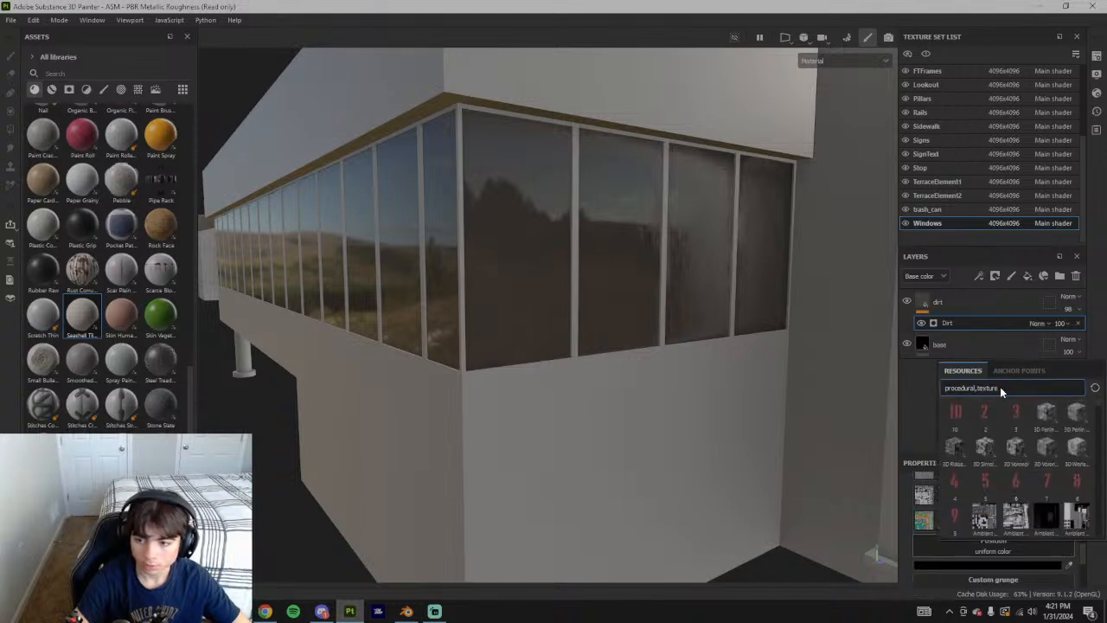
{"action": "left_click_drag", "start_coordinate": [1000, 387], "coordinate": [887, 386]}
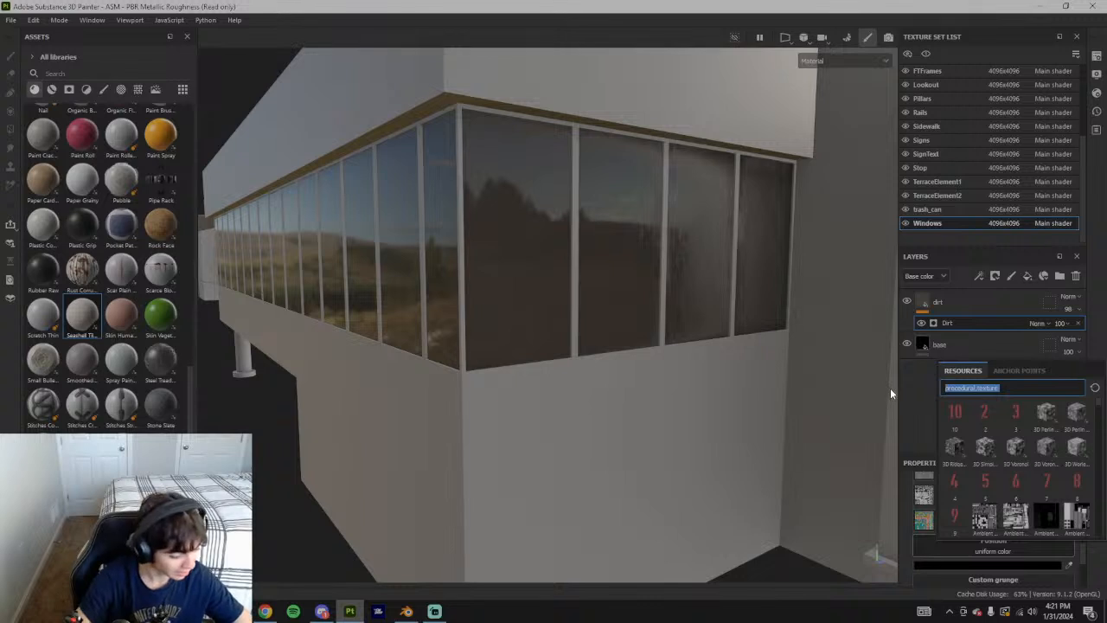
{"action": "type", "text": "windo"}
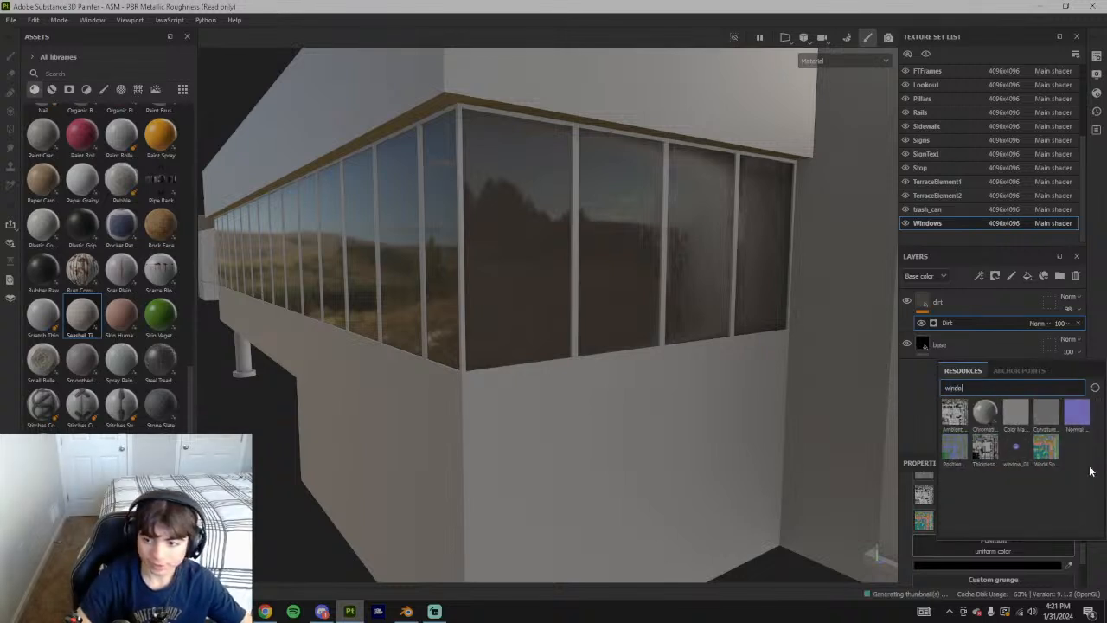
{"action": "left_click", "coordinate": [966, 443]}
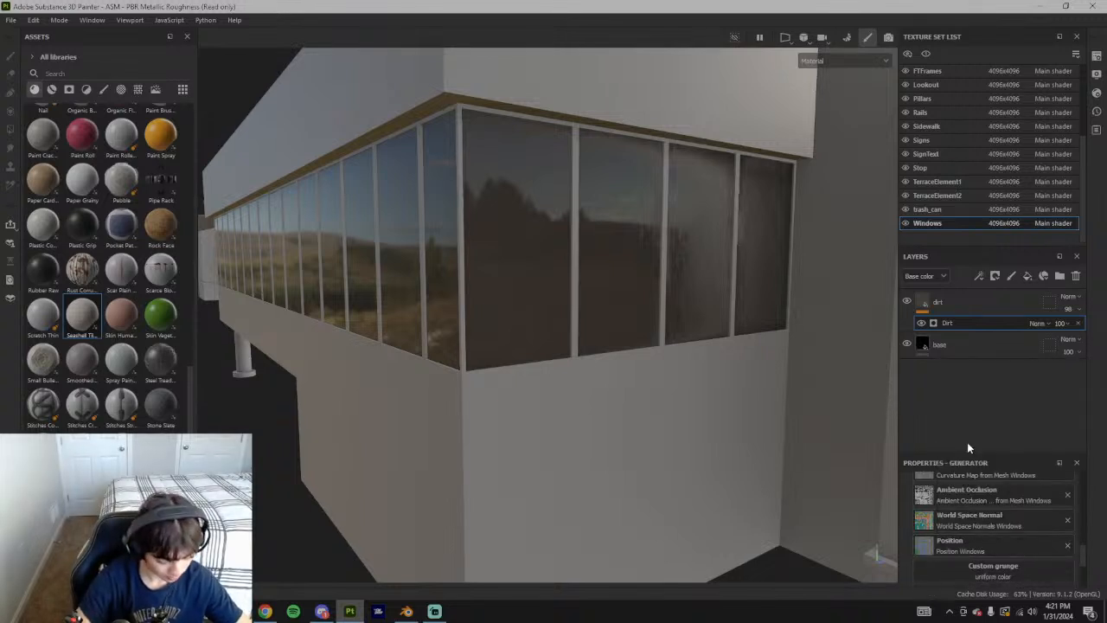
Enable Use Triplanar in the Dirt generator and lower its Triplanar Blending Contrast while checking the corner glass
{"action": "scroll", "coordinate": [1003, 525], "scroll_direction": "down", "scroll_amount": 5}
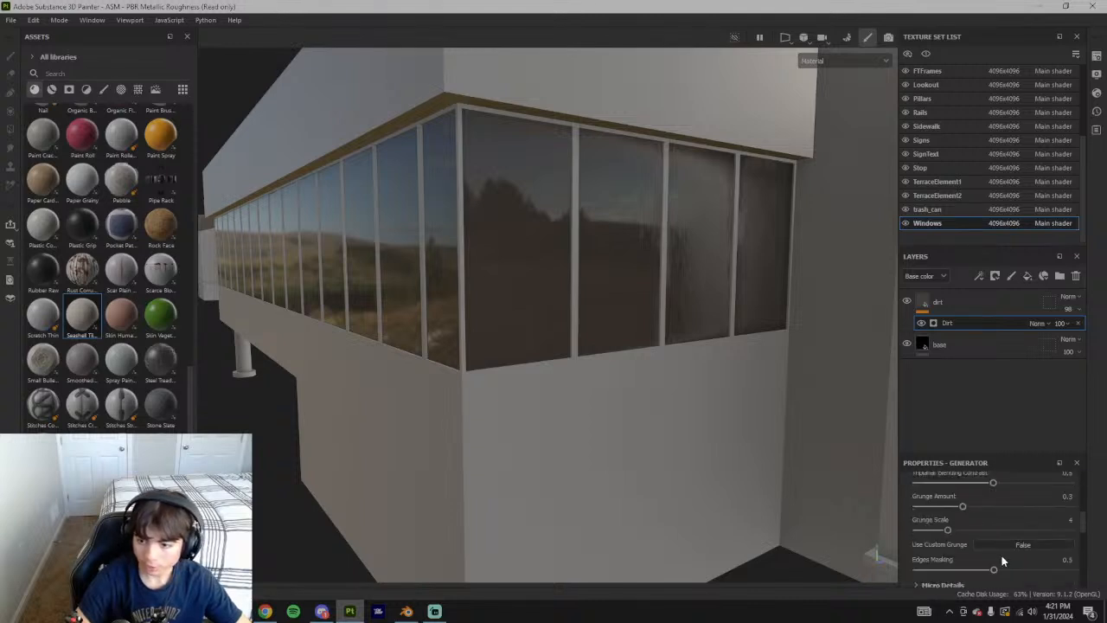
{"action": "left_click", "coordinate": [1017, 526]}
{"action": "left_click_drag", "start_coordinate": [734, 433], "coordinate": [863, 439], "text": "alt"}
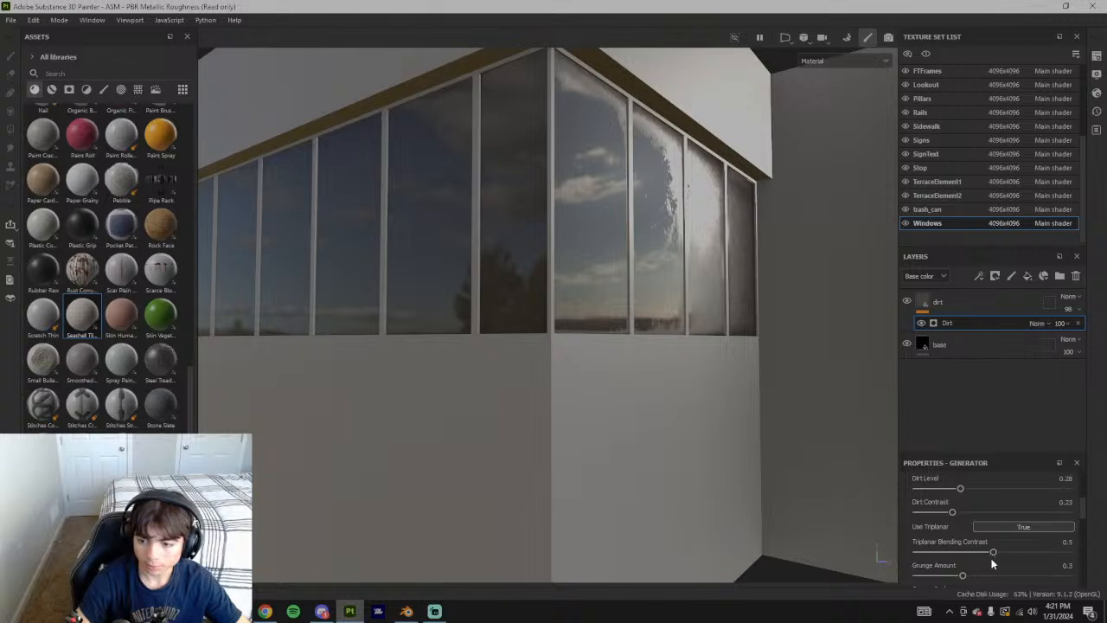
{"action": "mouse_move", "coordinate": [995, 551]}
{"action": "left_mouse_down"}
{"action": "mouse_move", "coordinate": [1020, 551]}
{"action": "mouse_move", "coordinate": [944, 548]}
{"action": "mouse_move", "coordinate": [1041, 551]}
{"action": "mouse_move", "coordinate": [1005, 551]}
{"action": "mouse_move", "coordinate": [1019, 526]}
{"action": "mouse_move", "coordinate": [1000, 524]}
{"action": "mouse_move", "coordinate": [962, 524]}
{"action": "mouse_move", "coordinate": [1068, 548]}
{"action": "mouse_move", "coordinate": [952, 543]}
{"action": "left_mouse_up"}
{"action": "scroll", "coordinate": [1005, 554], "scroll_direction": "up", "scroll_amount": 2}
{"action": "scroll", "coordinate": [996, 536], "scroll_direction": "down", "scroll_amount": 2}
{"action": "scroll", "coordinate": [999, 537], "scroll_direction": "down", "scroll_amount": 1}
{"action": "scroll", "coordinate": [1012, 550], "scroll_direction": "up", "scroll_amount": 5}
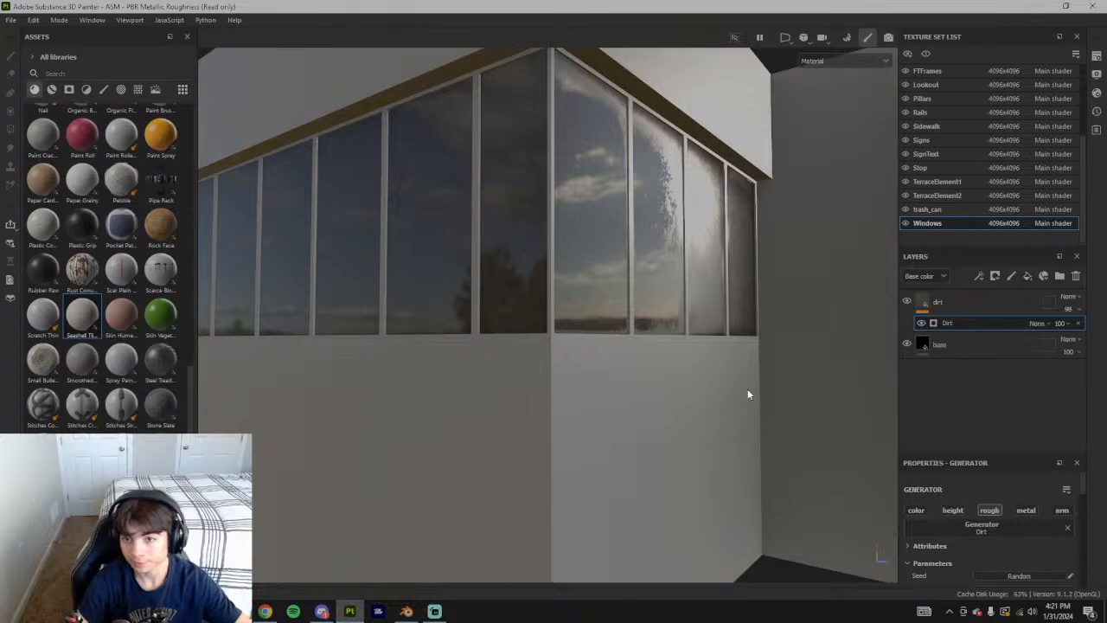
Examine the whole terminal, its roofs and the concourse window rows from several distances and angles
{"action": "left_click_drag", "start_coordinate": [748, 388], "coordinate": [779, 372], "text": "alt"}
{"action": "scroll", "coordinate": [658, 476], "scroll_direction": "down", "scroll_amount": 5}
{"action": "scroll", "coordinate": [779, 372], "scroll_direction": "up", "scroll_amount": 5}
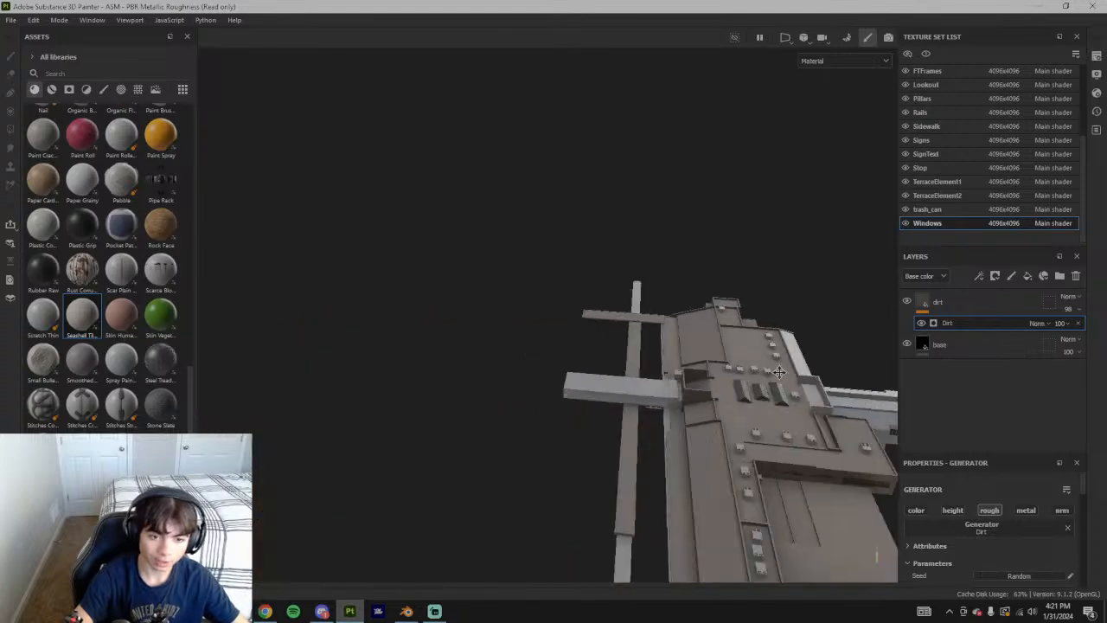
{"action": "middle_click_drag", "start_coordinate": [779, 372], "coordinate": [870, 399], "text": "alt"}
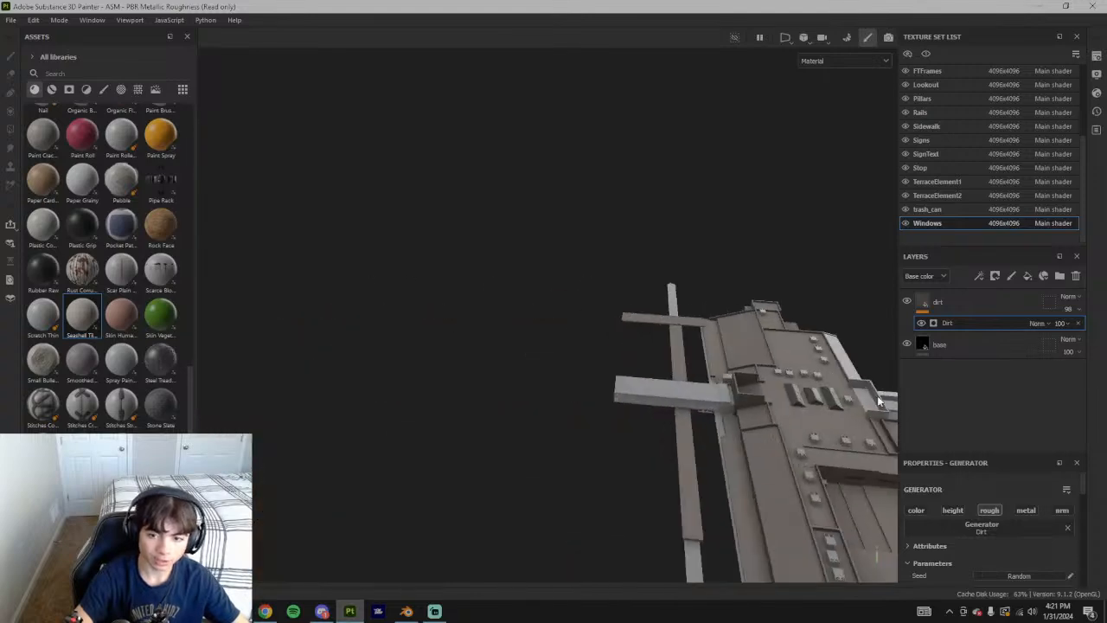
{"action": "left_click_drag", "start_coordinate": [745, 437], "coordinate": [581, 87], "text": "alt"}
{"action": "left_click_drag", "start_coordinate": [734, 383], "coordinate": [717, 346], "text": "alt"}
{"action": "scroll", "coordinate": [717, 346], "scroll_direction": "up", "scroll_amount": 6}
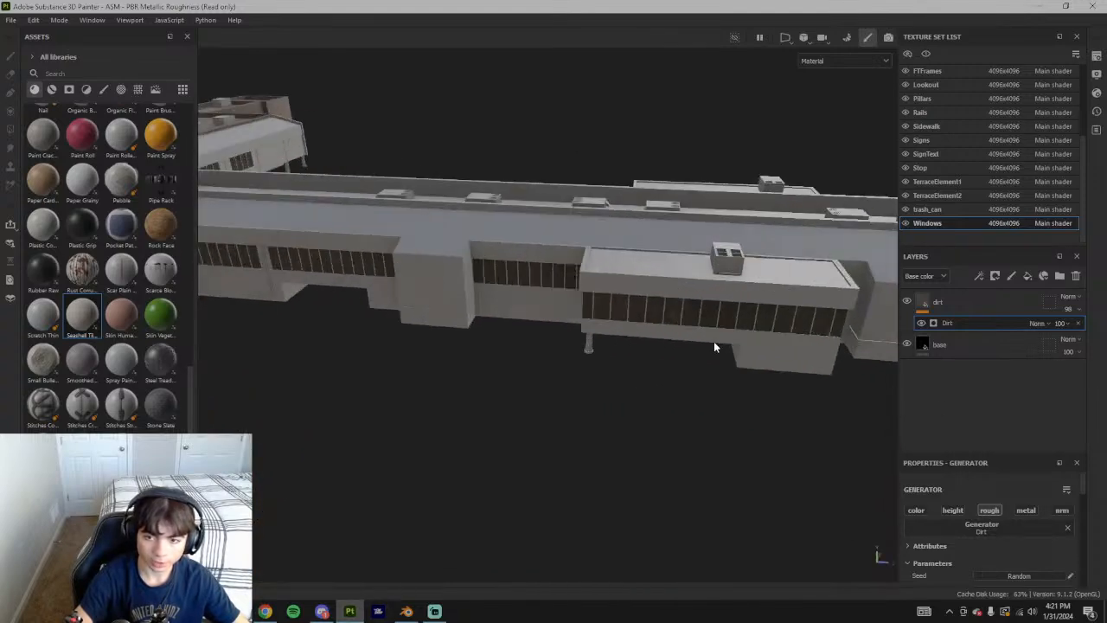
{"action": "left_click_drag", "start_coordinate": [477, 277], "coordinate": [684, 282], "text": "alt"}
{"action": "scroll", "coordinate": [709, 321], "scroll_direction": "down", "scroll_amount": 5}
{"action": "left_click_drag", "start_coordinate": [709, 321], "coordinate": [360, 401], "text": "alt"}
{"action": "left_click_drag", "start_coordinate": [369, 361], "coordinate": [570, 336], "text": "alt"}
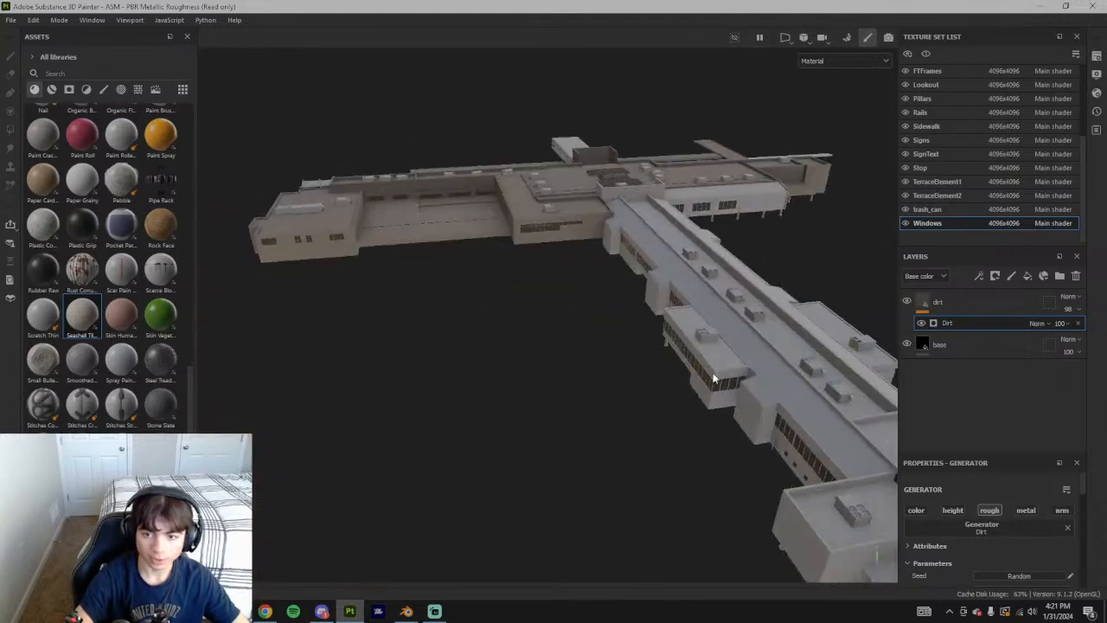
Examine the reflections and dirt on the concourse's projecting corner windows from afar and up close
{"action": "scroll", "coordinate": [691, 391], "scroll_direction": "up", "scroll_amount": 5}
{"action": "scroll", "coordinate": [640, 312], "scroll_direction": "up", "scroll_amount": 3}
{"action": "left_click_drag", "start_coordinate": [647, 321], "coordinate": [453, 482], "text": "alt"}
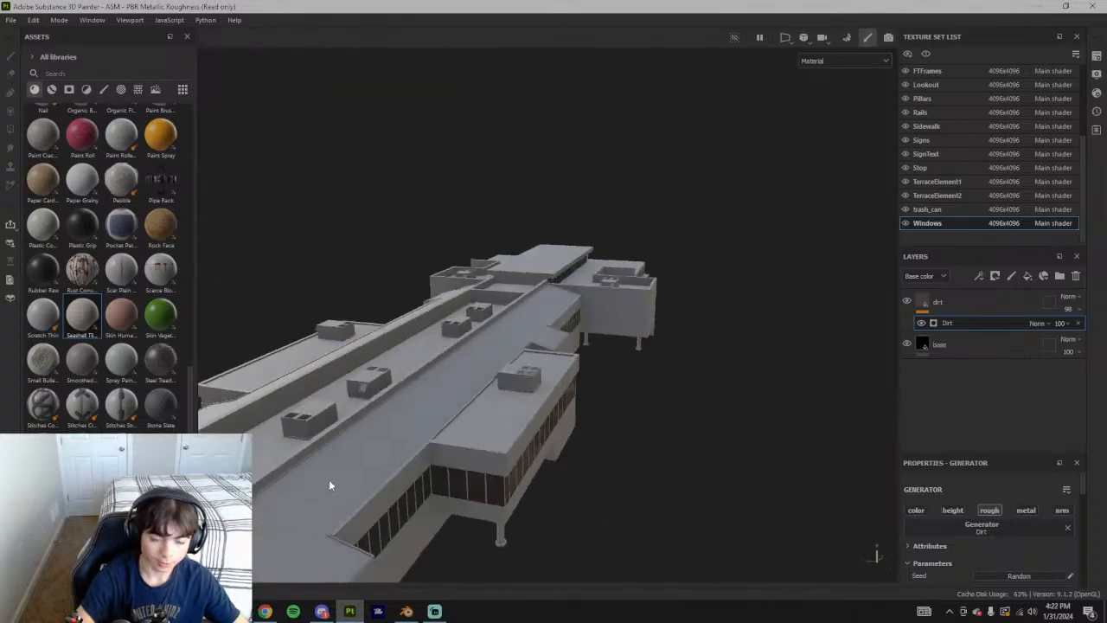
{"action": "scroll", "coordinate": [615, 400], "scroll_direction": "down", "scroll_amount": 3}
{"action": "scroll", "coordinate": [424, 352], "scroll_direction": "up", "scroll_amount": 3}
{"action": "left_click_drag", "start_coordinate": [712, 323], "coordinate": [640, 353], "text": "alt"}
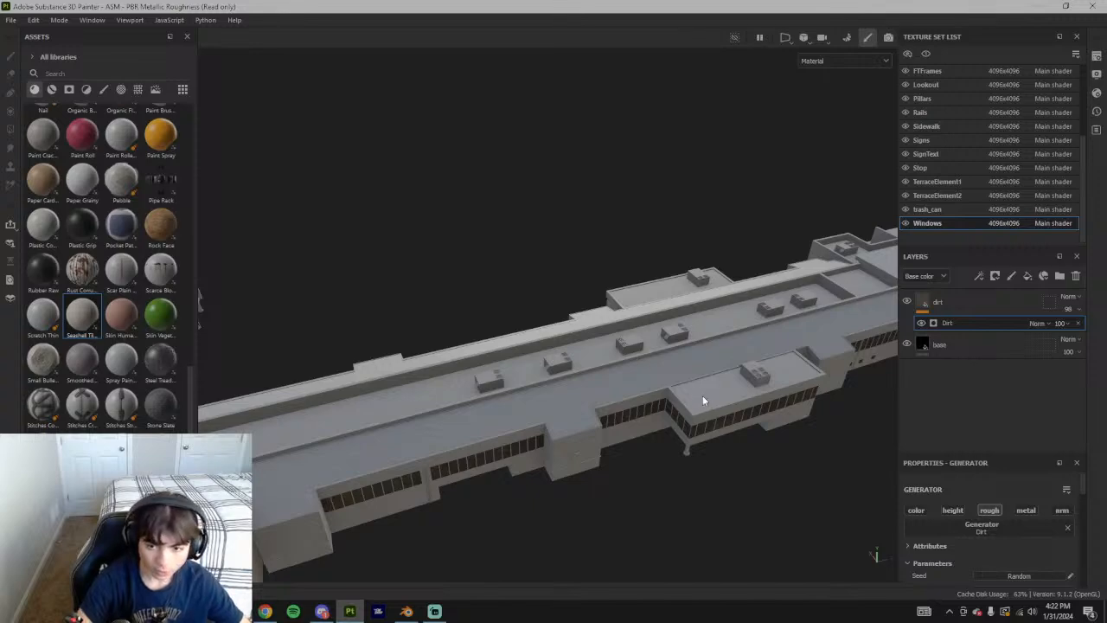
{"action": "left_click_drag", "start_coordinate": [702, 402], "coordinate": [610, 340], "text": "alt"}
{"action": "scroll", "coordinate": [595, 381], "scroll_direction": "up", "scroll_amount": 5}
{"action": "left_click_drag", "start_coordinate": [595, 382], "coordinate": [700, 386], "text": "alt"}
{"action": "scroll", "coordinate": [632, 347], "scroll_direction": "up", "scroll_amount": 4}
{"action": "scroll", "coordinate": [700, 387], "scroll_direction": "up", "scroll_amount": 2}
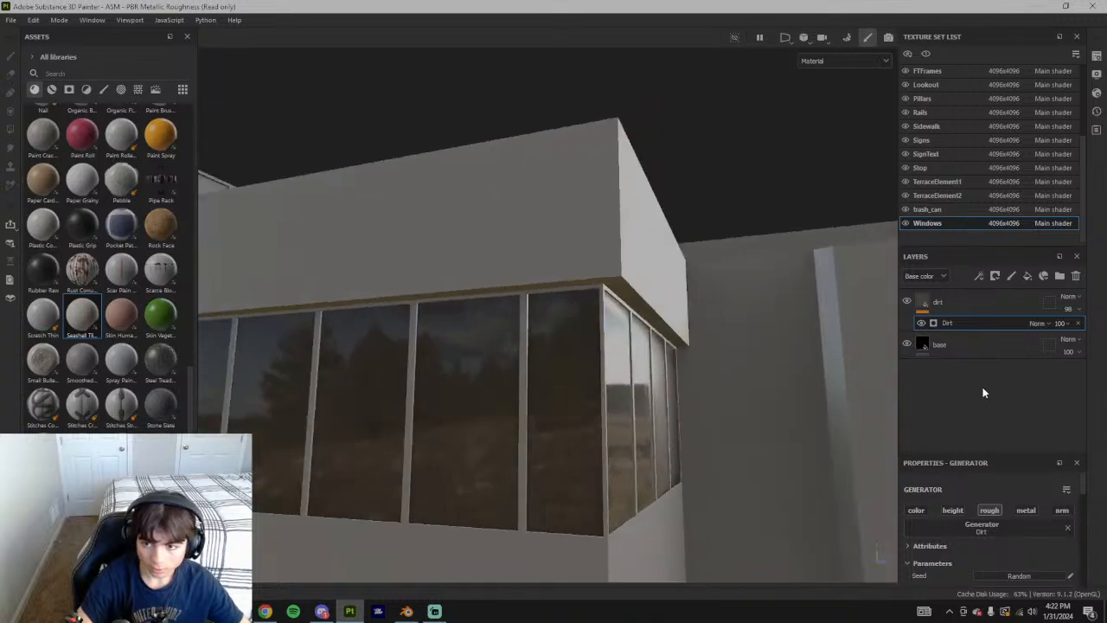
Try to group the dirt and base layers of the Windows texture set into a folder
{"action": "left_click", "coordinate": [955, 346], "text": "shift"}
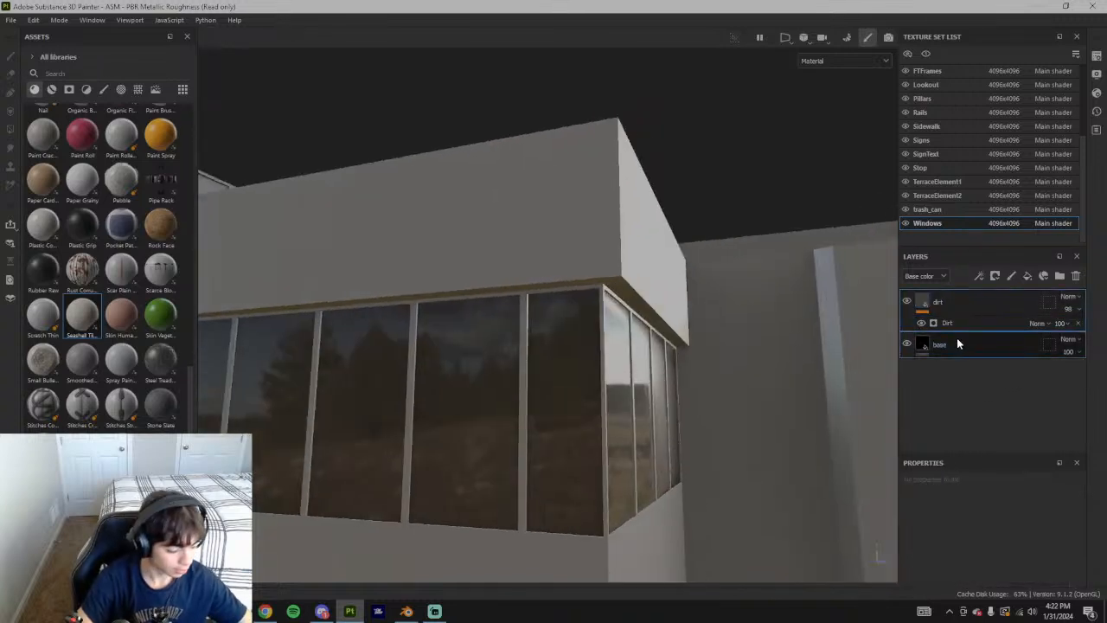
{"action": "key", "text": "ctrl+g"}
{"action": "double_click", "coordinate": [960, 302]}
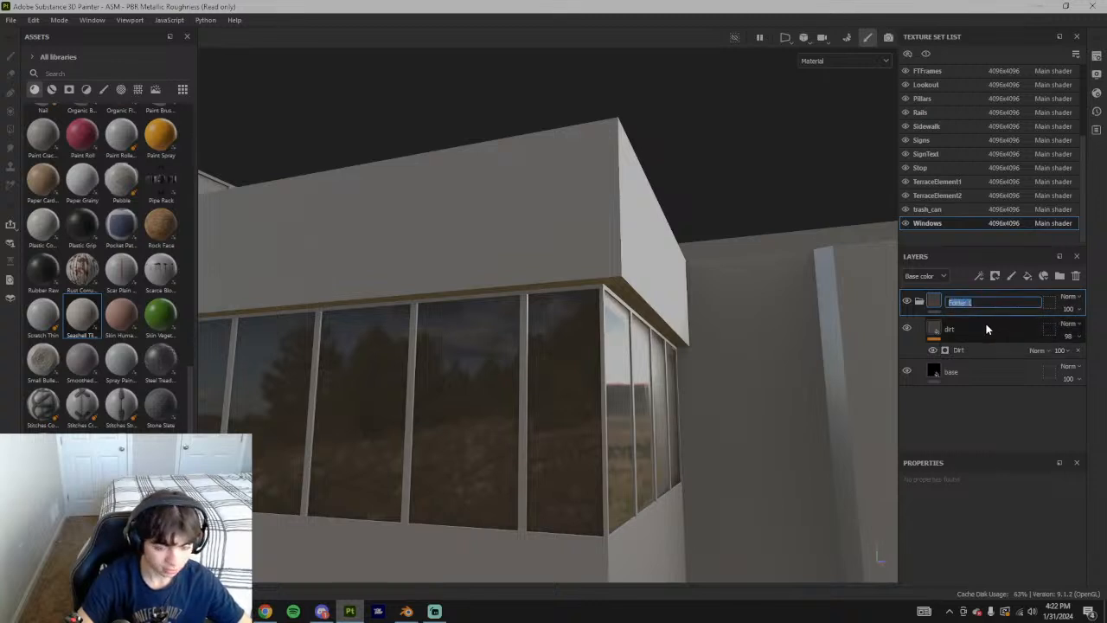
{"action": "key", "text": "Return"}
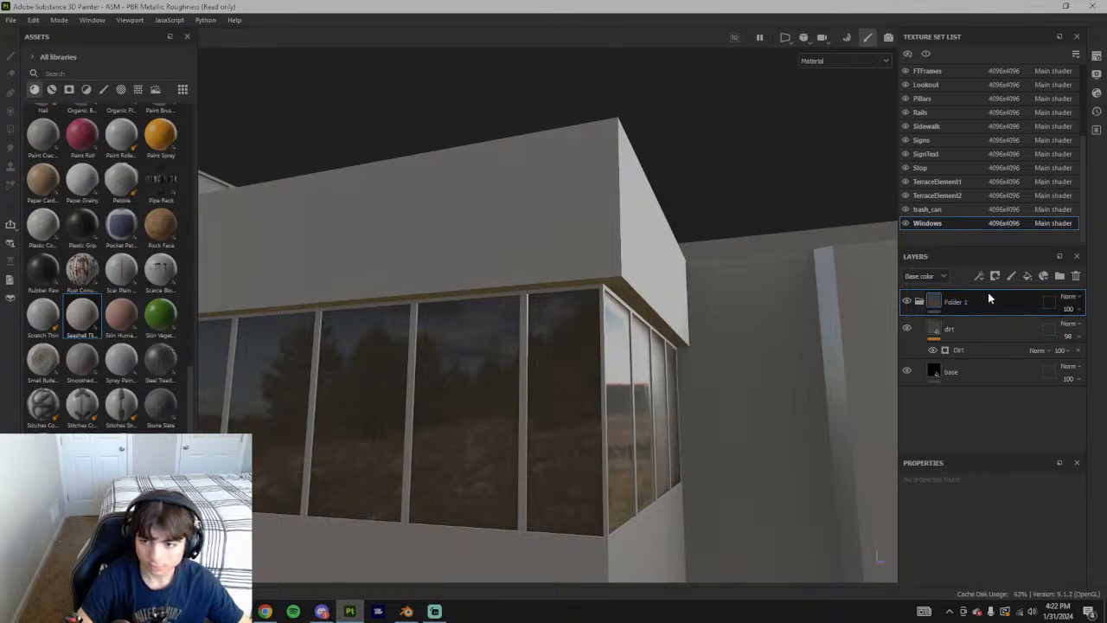
{"action": "key", "text": "Delete"}
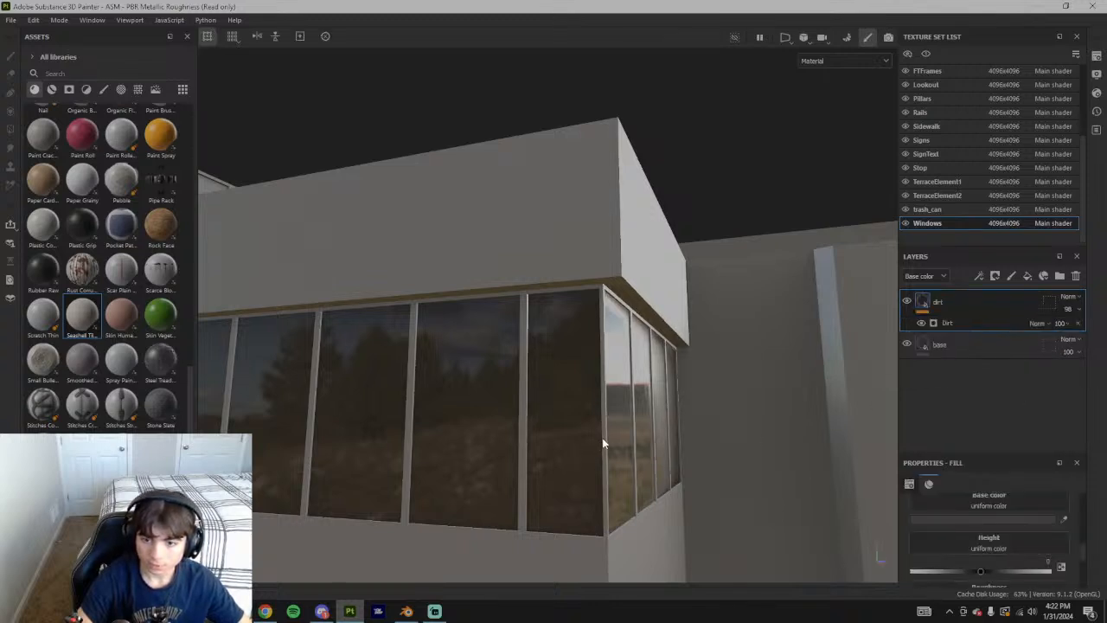
Try to replace the dirt layer with a new fill layer, and undo the replacement
{"action": "left_click_drag", "start_coordinate": [601, 437], "coordinate": [705, 424], "text": "alt"}
{"action": "scroll", "coordinate": [705, 424], "scroll_direction": "down", "scroll_amount": 1}
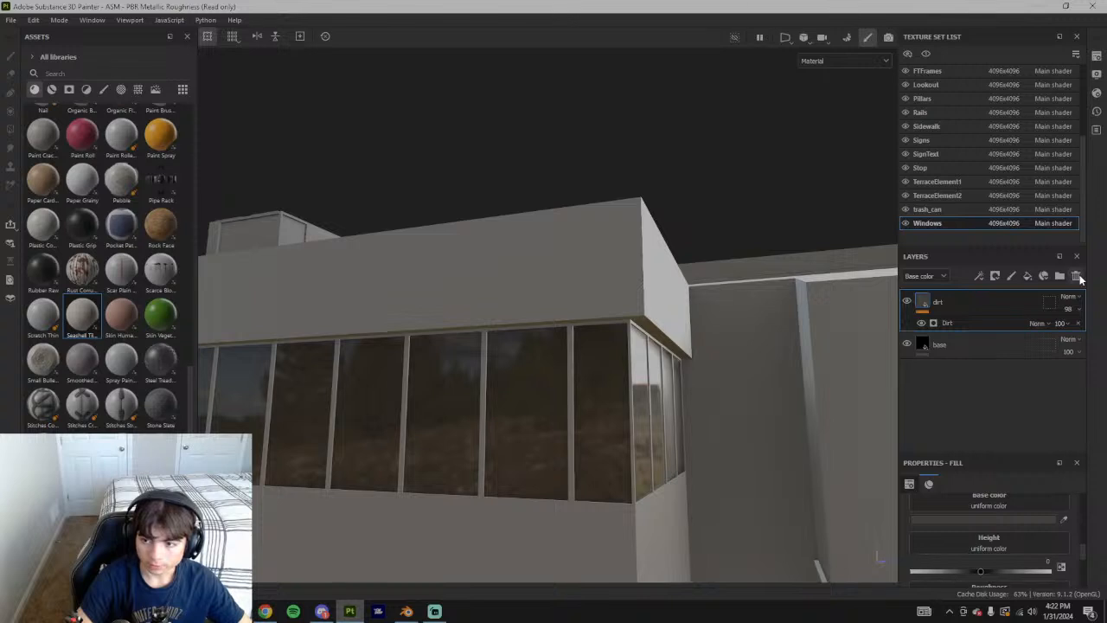
{"action": "left_click", "coordinate": [1076, 276]}
{"action": "left_click", "coordinate": [1028, 276]}
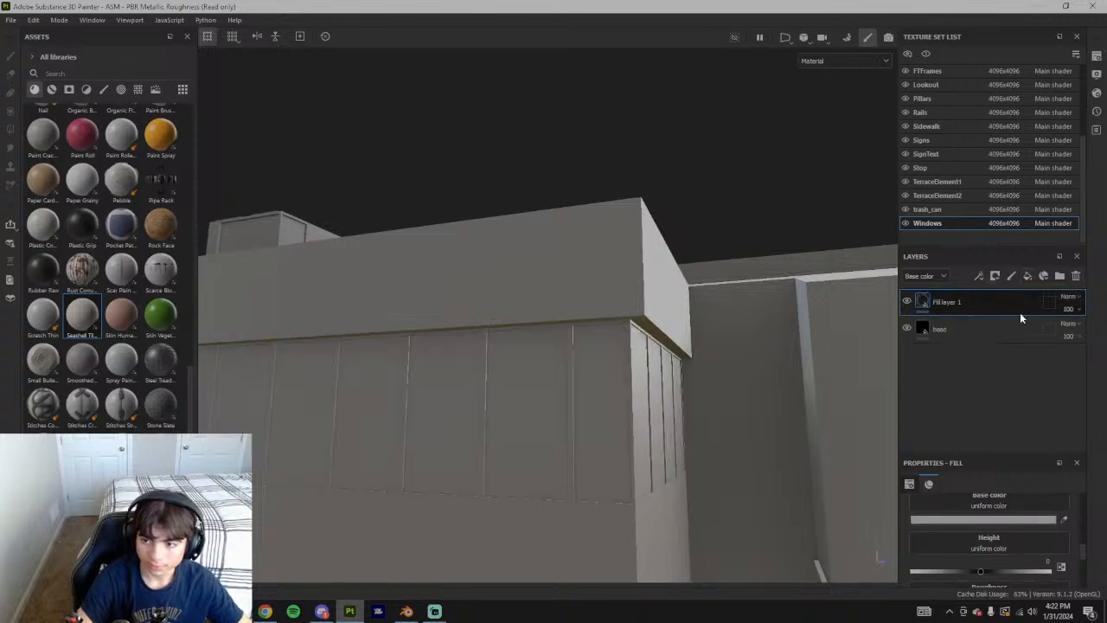
{"action": "double_click", "coordinate": [952, 301]}
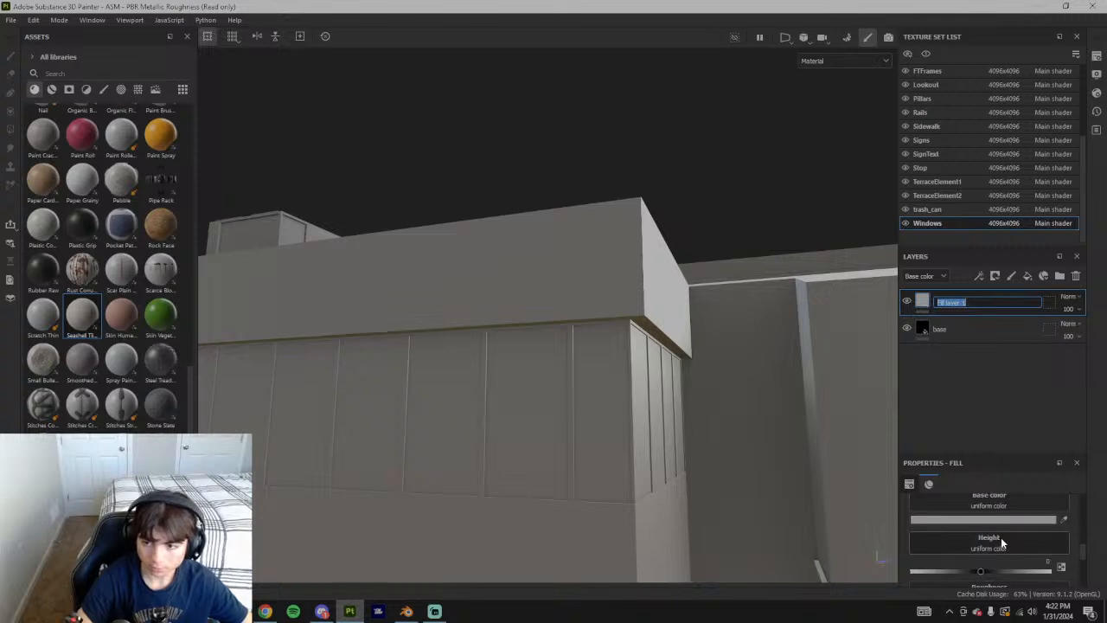
{"action": "left_click", "coordinate": [954, 325]}
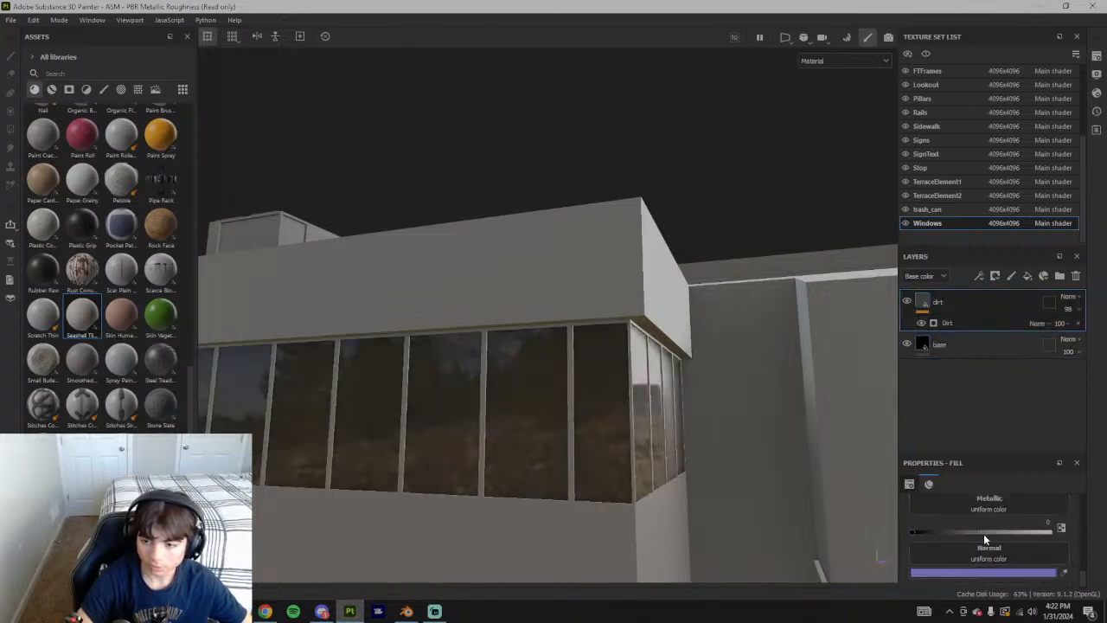
Clear the World Space Normal map from the Dirt generator's image inputs and compare the corner windows
{"action": "left_click", "coordinate": [960, 323]}
{"action": "scroll", "coordinate": [992, 544], "scroll_direction": "down", "scroll_amount": 1}
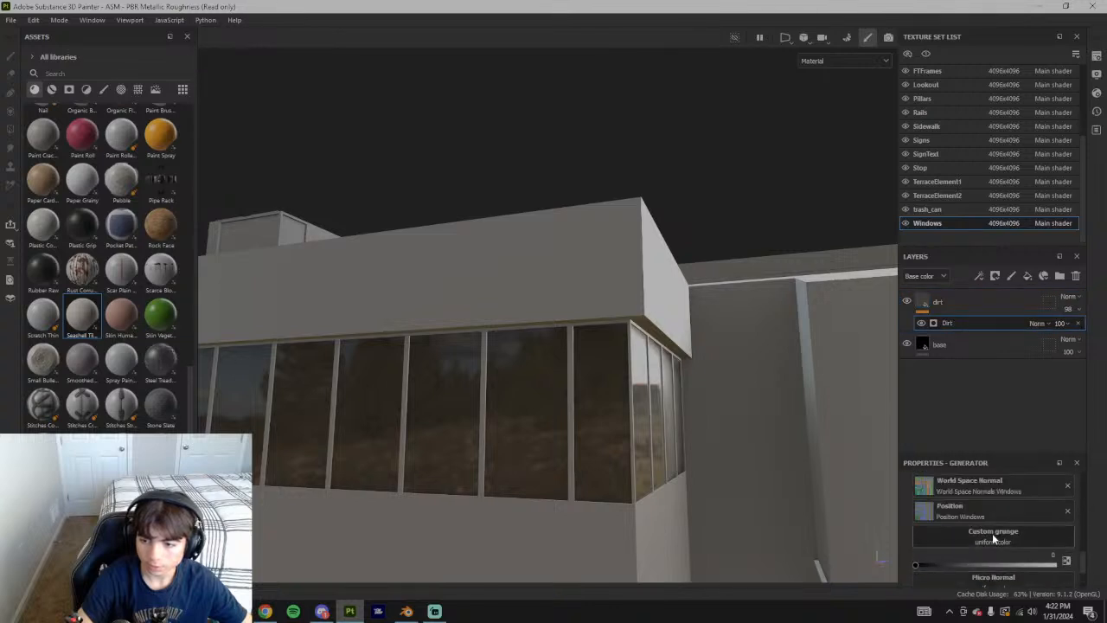
{"action": "left_click_drag", "start_coordinate": [778, 487], "coordinate": [683, 450], "text": "alt"}
{"action": "scroll", "coordinate": [672, 459], "scroll_direction": "up", "scroll_amount": 3}
{"action": "scroll", "coordinate": [989, 527], "scroll_direction": "up", "scroll_amount": 1}
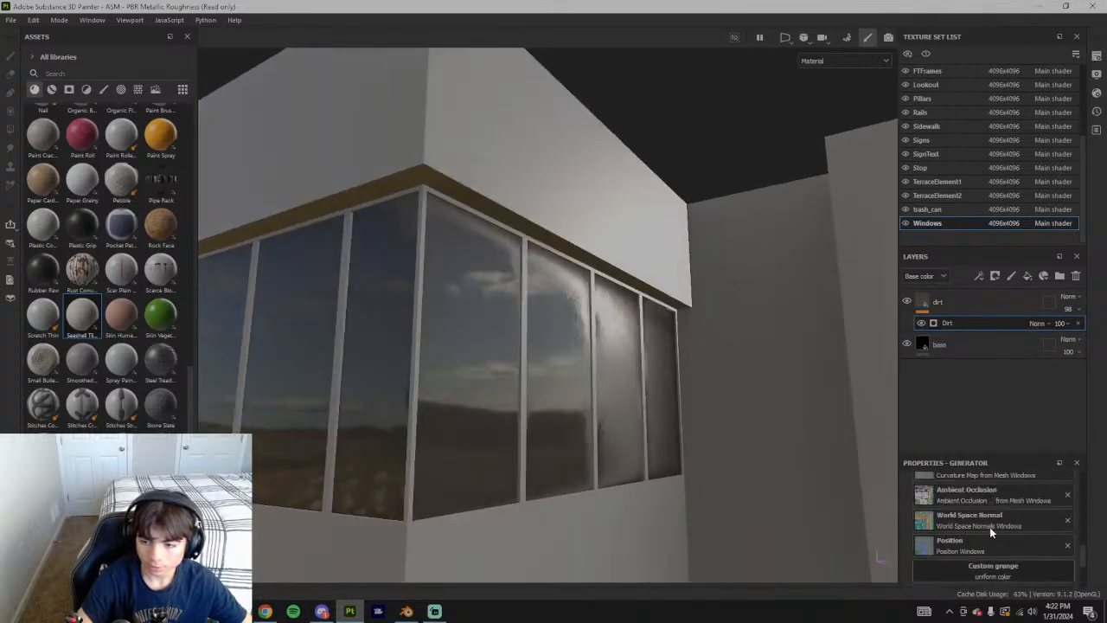
{"action": "left_click", "coordinate": [1067, 519]}
{"action": "left_click_drag", "start_coordinate": [674, 343], "coordinate": [540, 340], "text": "alt"}
{"action": "scroll", "coordinate": [991, 522], "scroll_direction": "up", "scroll_amount": 2}
Try the Dirt generator without its Curvature and Position maps, and undo the image input removals
{"action": "left_click", "coordinate": [1065, 537]}
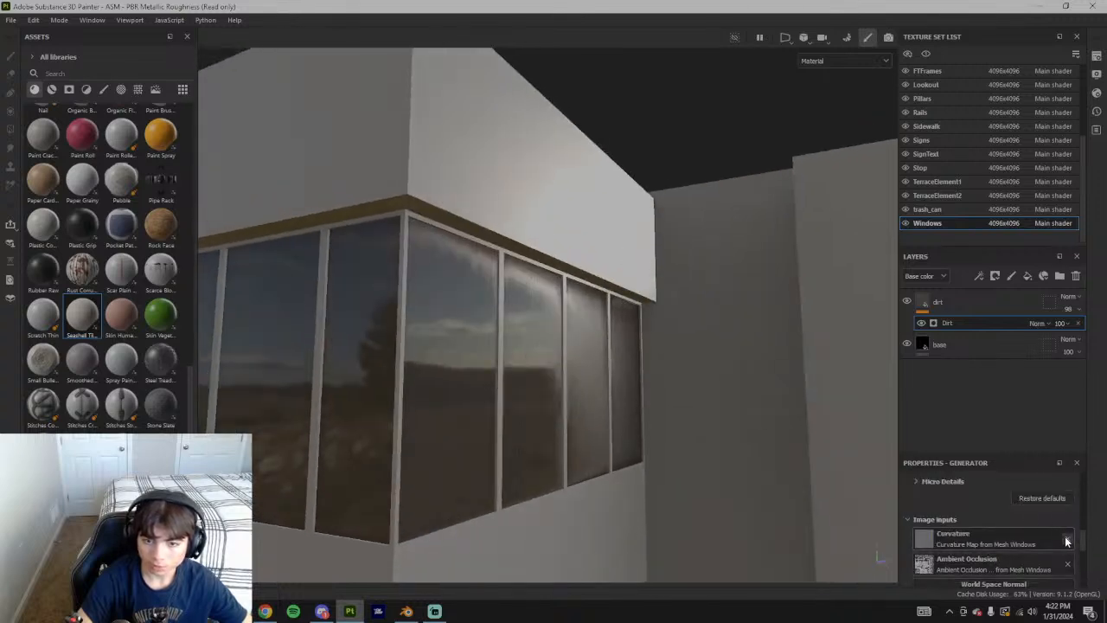
{"action": "left_click_drag", "start_coordinate": [547, 405], "coordinate": [607, 430], "text": "alt"}
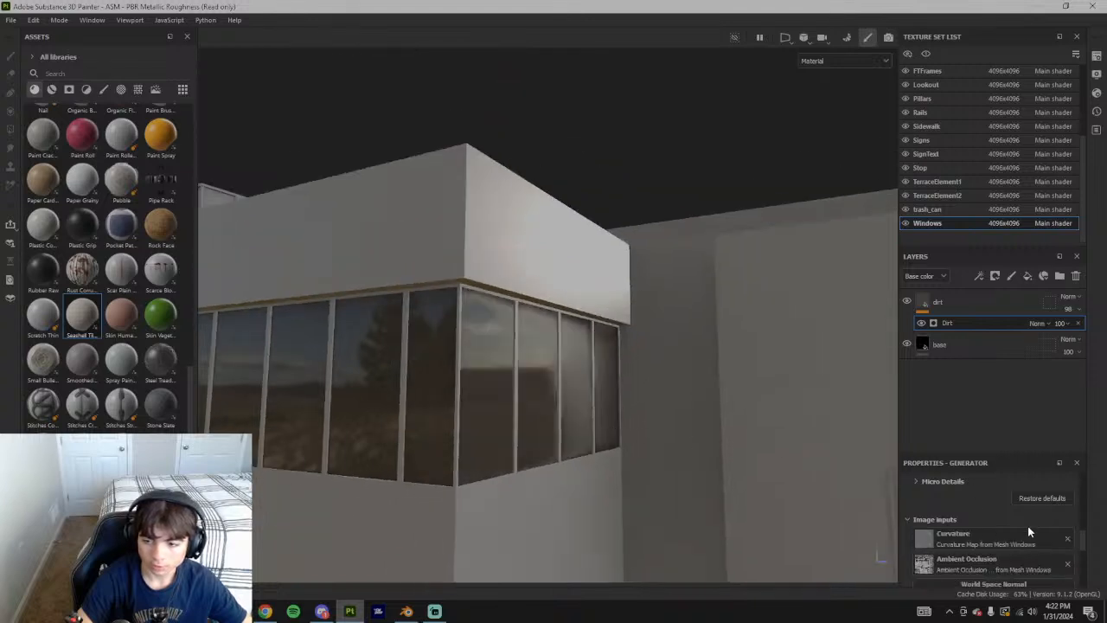
{"action": "scroll", "coordinate": [1027, 530], "scroll_direction": "down", "scroll_amount": 3}
{"action": "left_click", "coordinate": [1066, 535]}
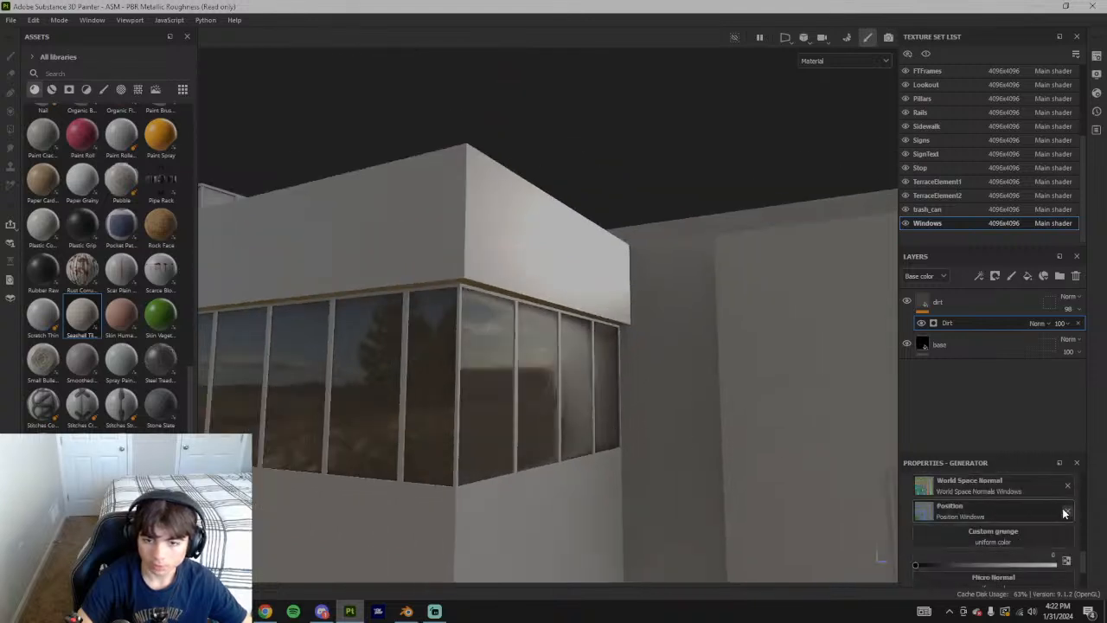
{"action": "left_click", "coordinate": [1068, 512]}
{"action": "key", "text": "ctrl+z"}
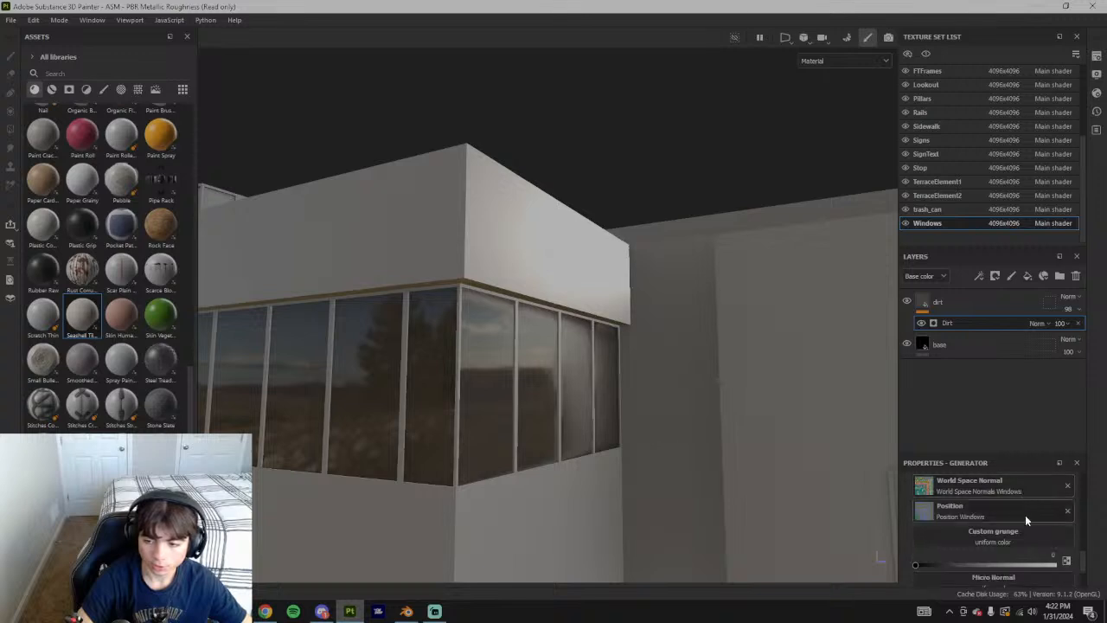
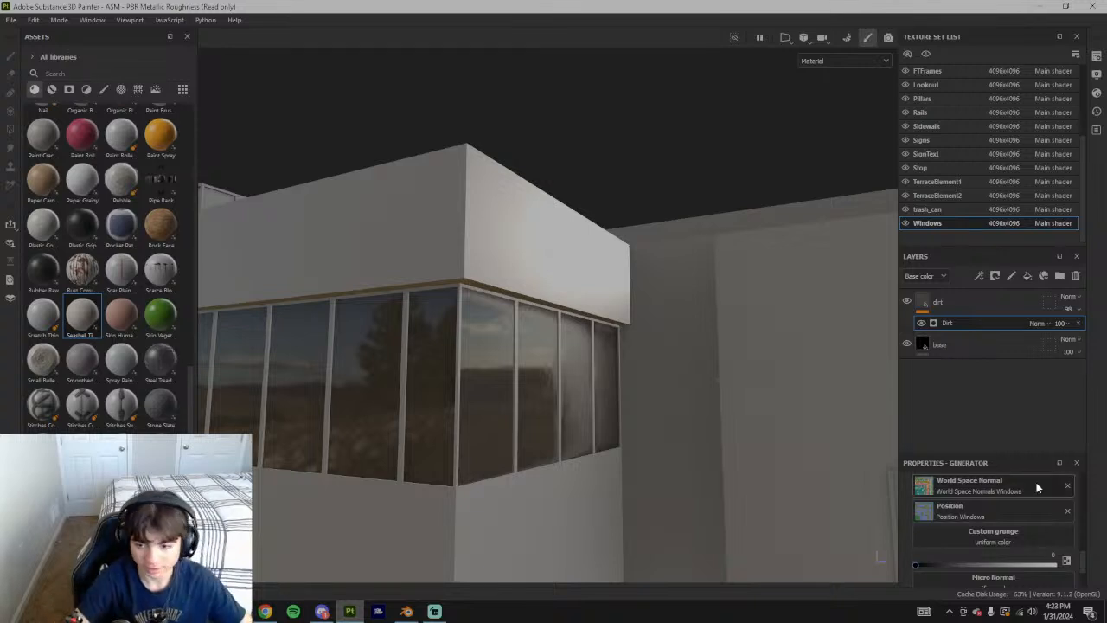
Examine the corner windows from both sides and review the Dirt generator's image inputs and dirt parameters
{"action": "left_click_drag", "start_coordinate": [603, 413], "coordinate": [522, 425], "text": "alt"}
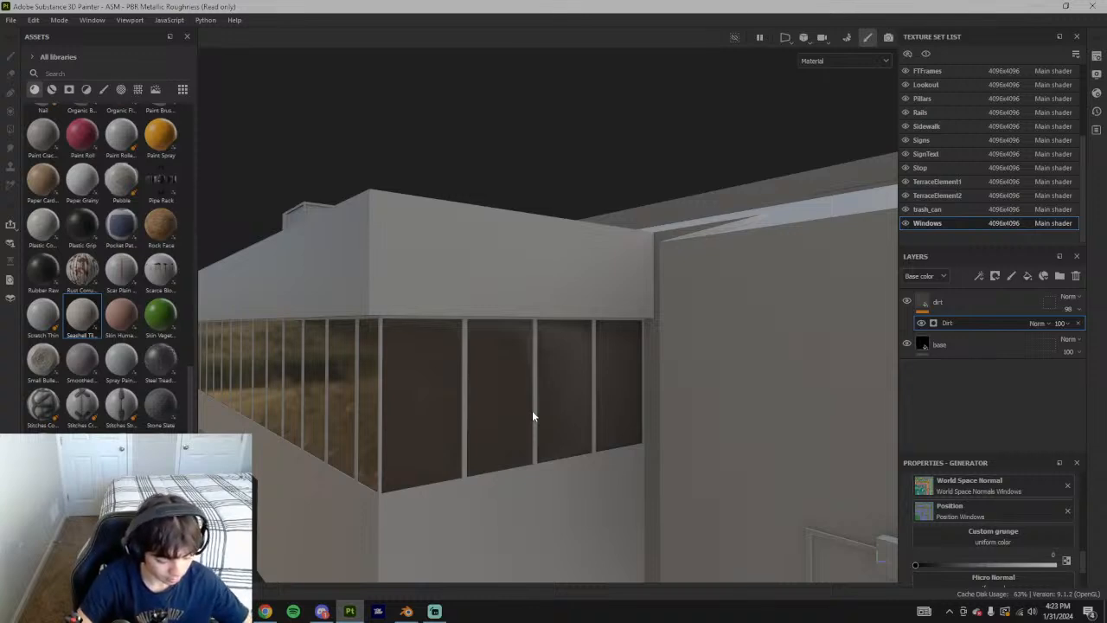
{"action": "left_click_drag", "start_coordinate": [506, 425], "coordinate": [773, 471], "text": "alt"}
{"action": "scroll", "coordinate": [991, 536], "scroll_direction": "down", "scroll_amount": 5}
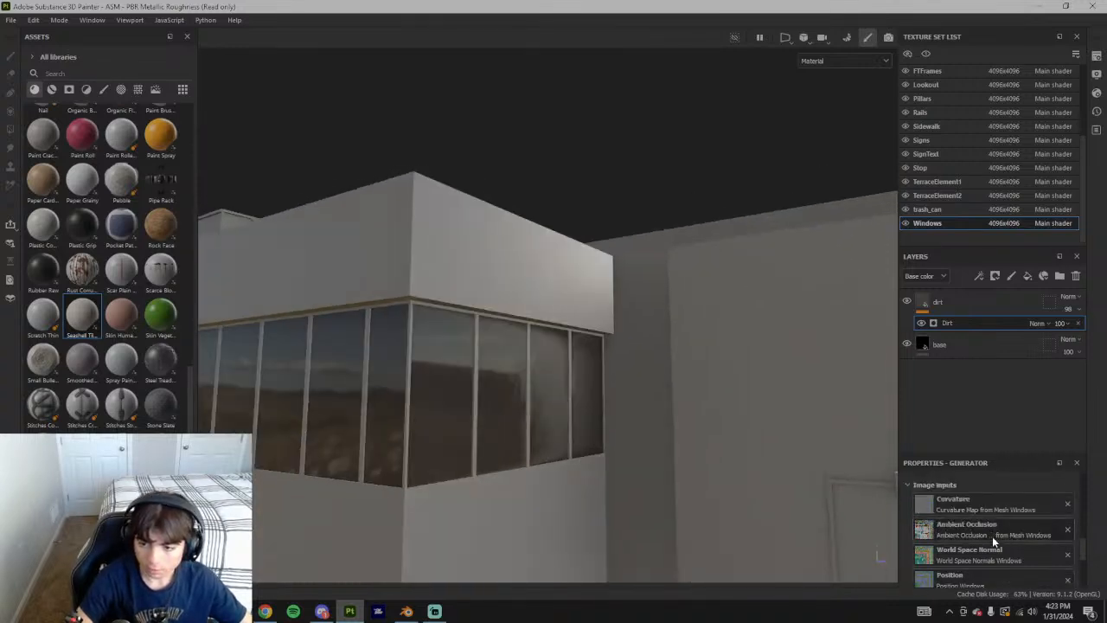
{"action": "scroll", "coordinate": [991, 538], "scroll_direction": "up", "scroll_amount": 6}
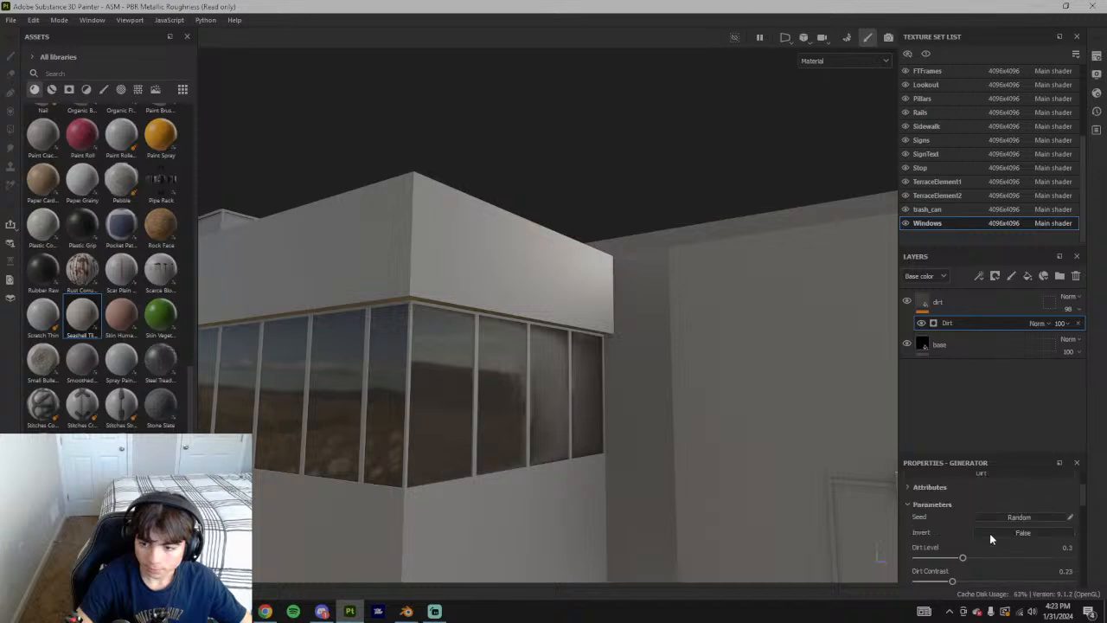
Raise the Dirt generator's Edges Masking to 0.64 and compare the corner windows from several angles
{"action": "left_click_drag", "start_coordinate": [487, 459], "coordinate": [507, 425], "text": "alt"}
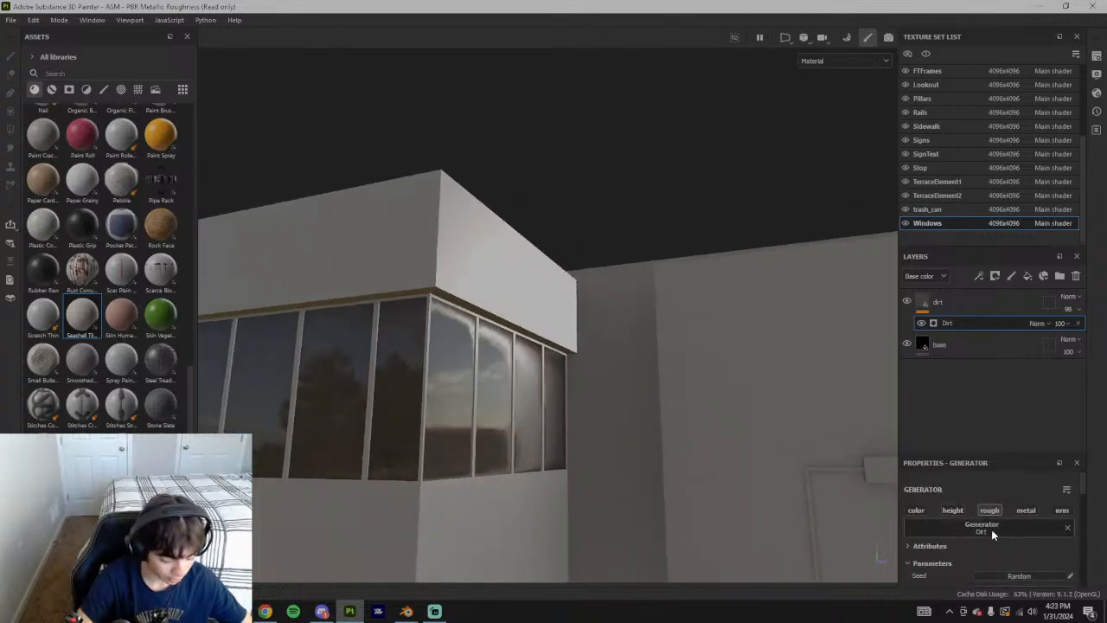
{"action": "scroll", "coordinate": [973, 535], "scroll_direction": "down", "scroll_amount": 8}
{"action": "scroll", "coordinate": [974, 532], "scroll_direction": "up", "scroll_amount": 6}
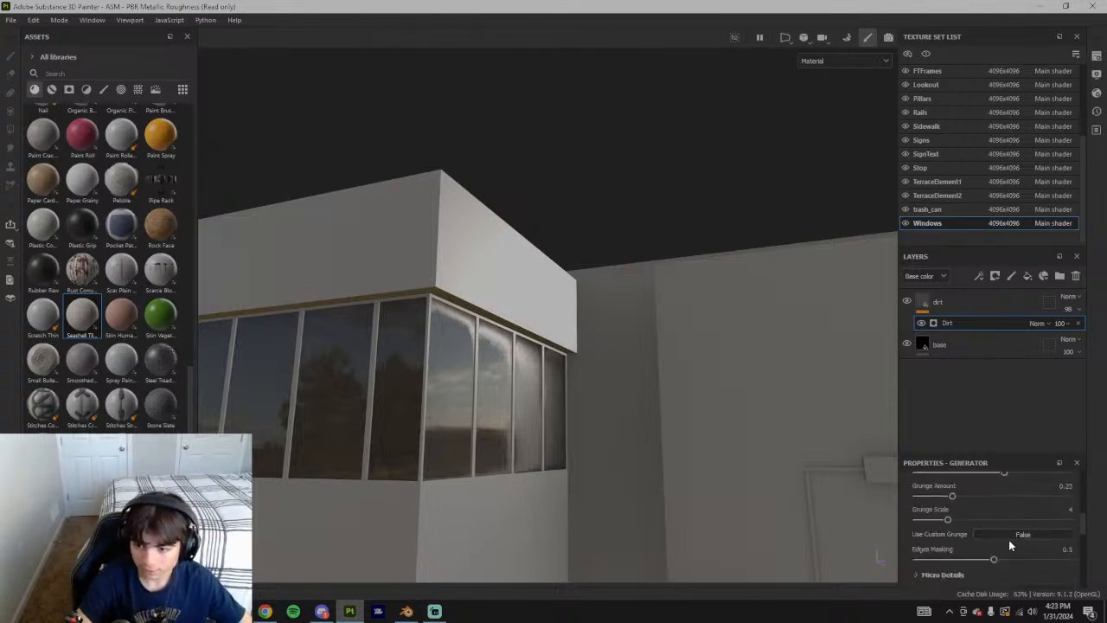
{"action": "left_click", "coordinate": [993, 559]}
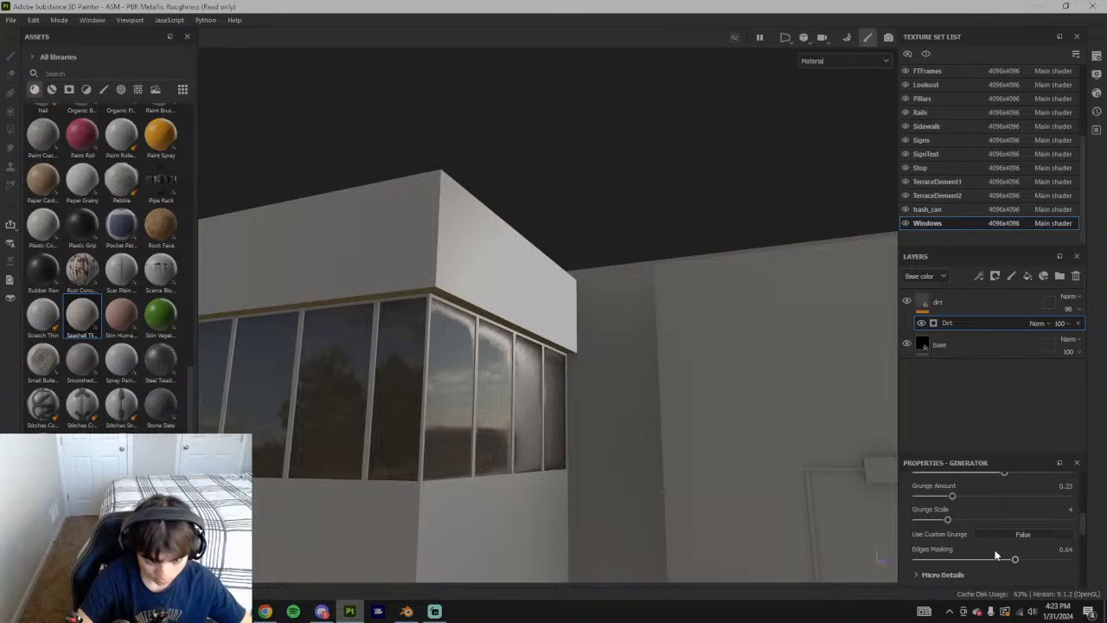
{"action": "left_click_drag", "start_coordinate": [756, 434], "coordinate": [699, 420], "text": "alt"}
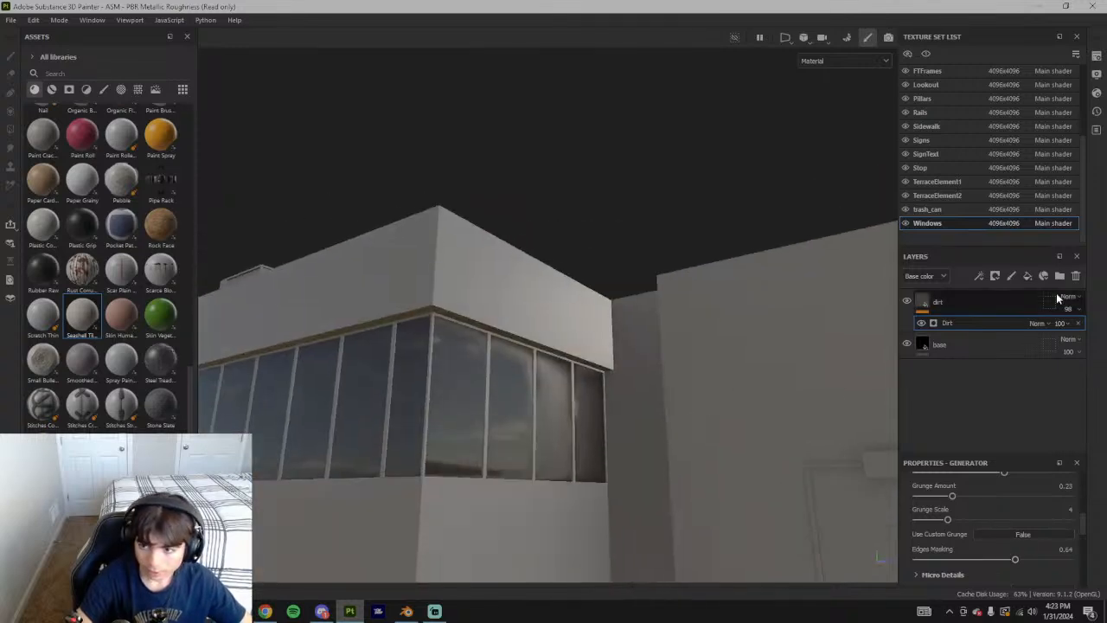
Remove the Dirt generator from the dirt layer while keeping the layer itself
{"action": "left_click", "coordinate": [1054, 298]}
{"action": "left_click", "coordinate": [1076, 275]}
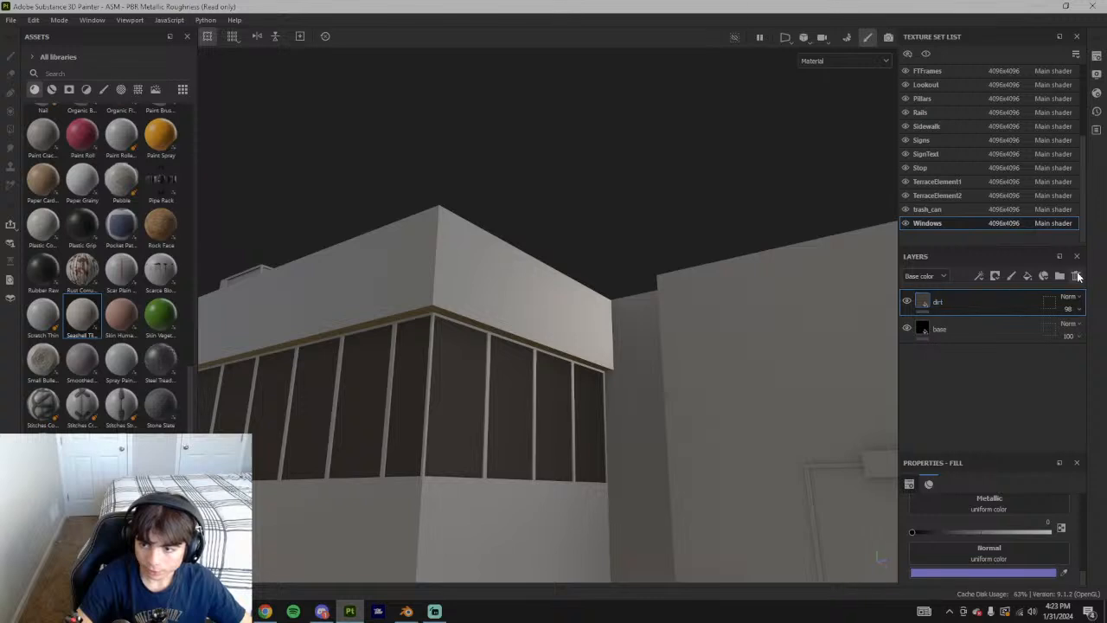
{"action": "key", "text": "ctrl+z"}
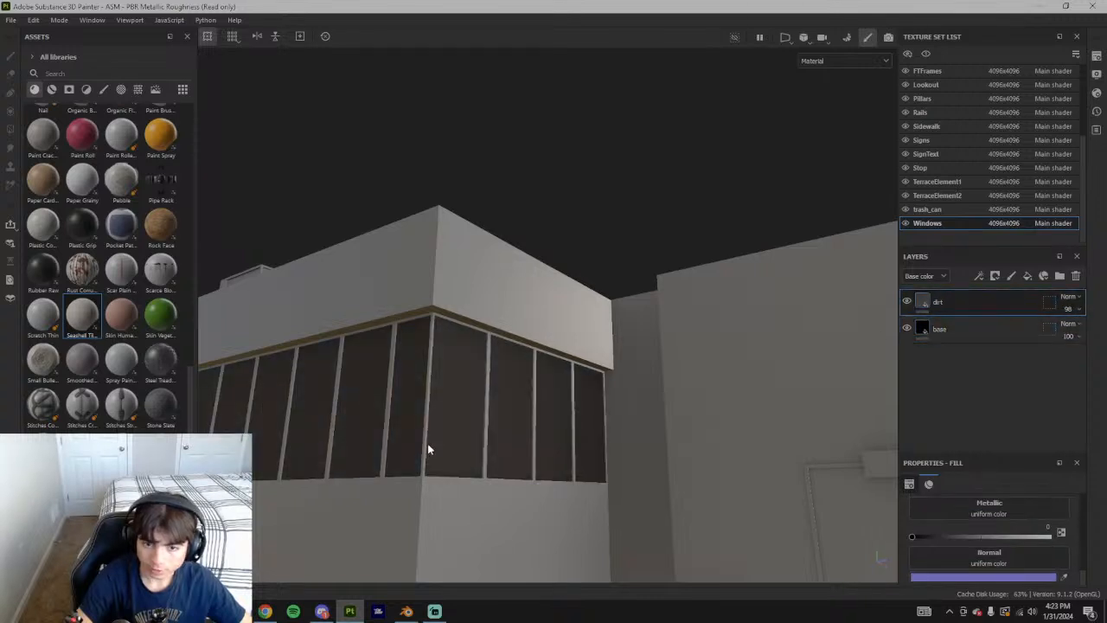
Try a fill layer with the Edges Dusty smart mask above the dirt layer, and delete it
{"action": "left_click_drag", "start_coordinate": [427, 443], "coordinate": [699, 365], "text": "alt"}
{"action": "left_click", "coordinate": [52, 89]}
{"action": "left_click", "coordinate": [69, 90]}
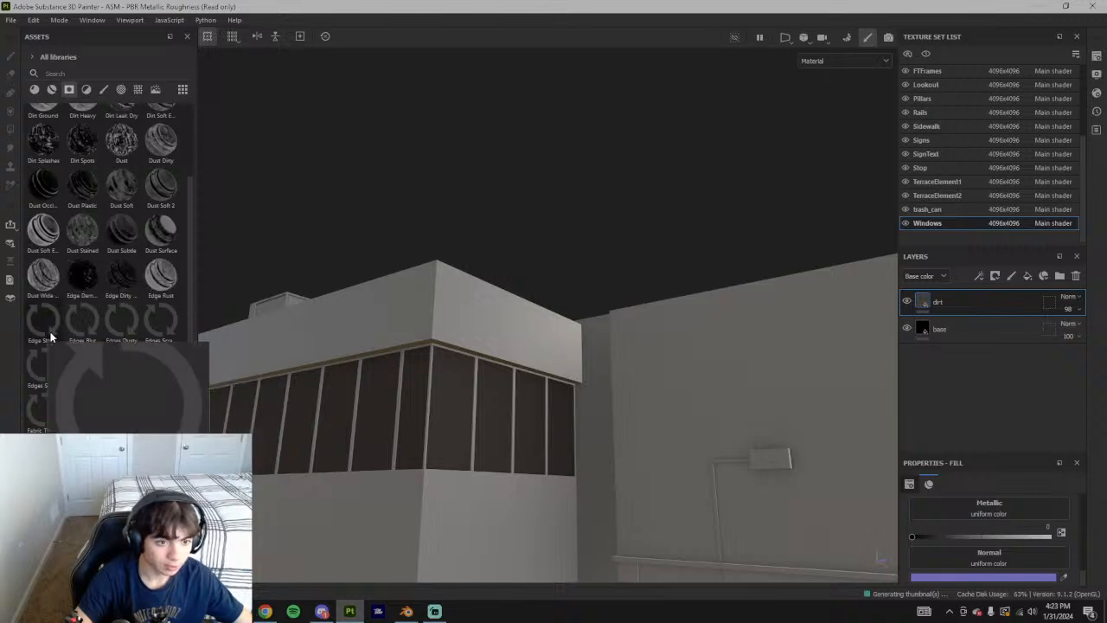
{"action": "left_click_drag", "start_coordinate": [123, 327], "coordinate": [953, 298]}
{"action": "scroll", "coordinate": [625, 408], "scroll_direction": "up", "scroll_amount": 4}
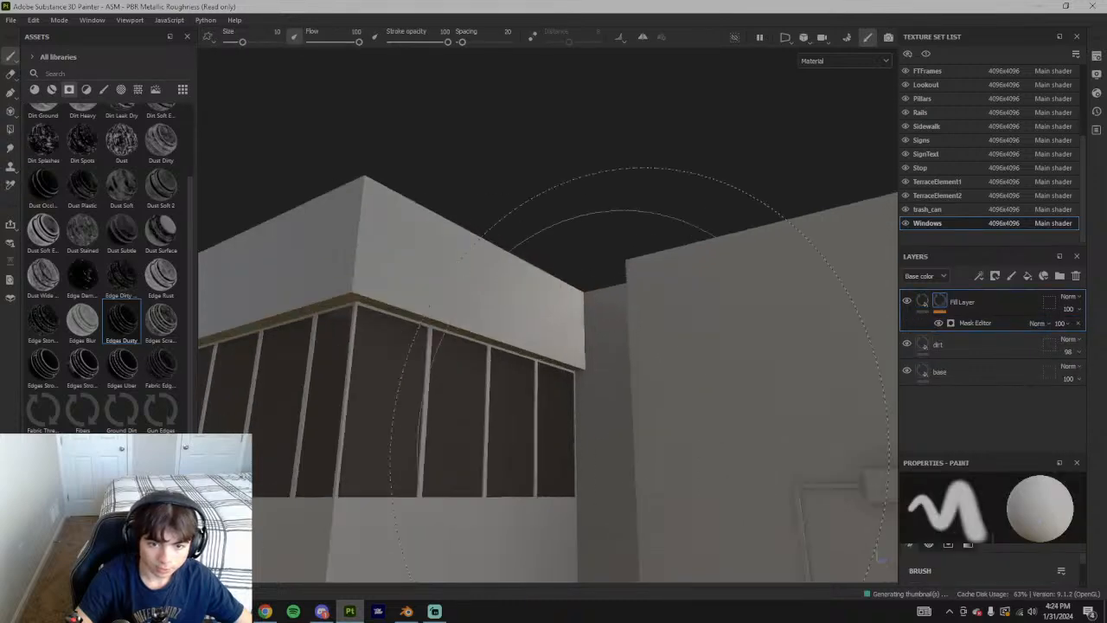
{"action": "left_click_drag", "start_coordinate": [501, 373], "coordinate": [571, 355], "text": "alt"}
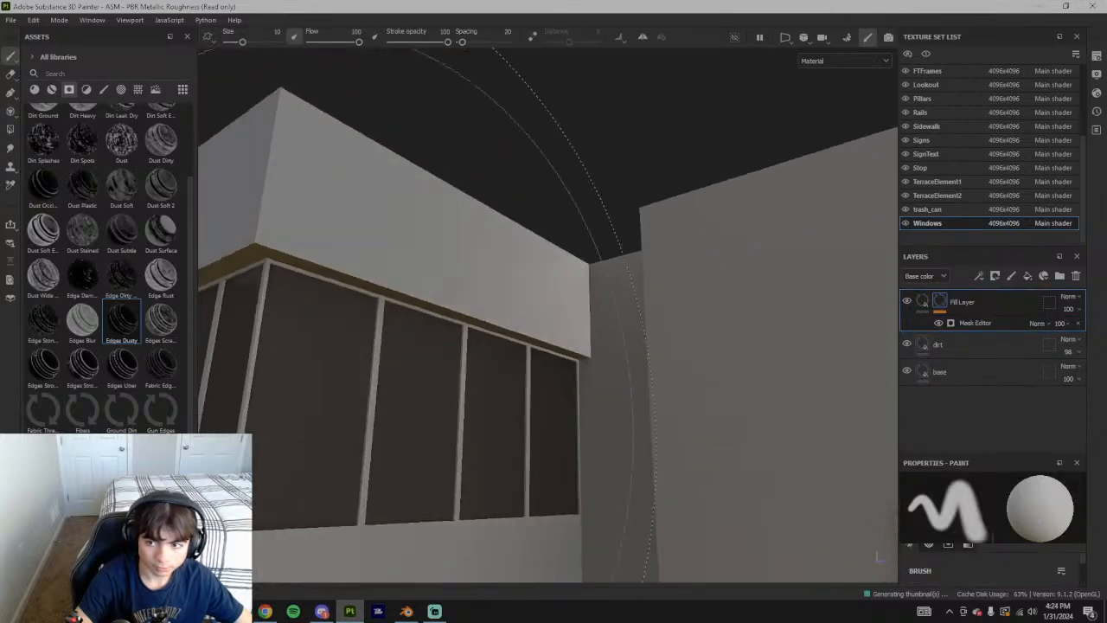
{"action": "left_click", "coordinate": [1077, 276]}
Delete the dirt layer from the Windows texture set, leaving only the base layer
{"action": "mouse_move", "coordinate": [122, 318]}
{"action": "left_mouse_down"}
{"action": "mouse_move", "coordinate": [996, 321]}
{"action": "mouse_move", "coordinate": [979, 300]}
{"action": "mouse_move", "coordinate": [137, 361]}
{"action": "mouse_move", "coordinate": [110, 313]}
{"action": "left_mouse_up"}
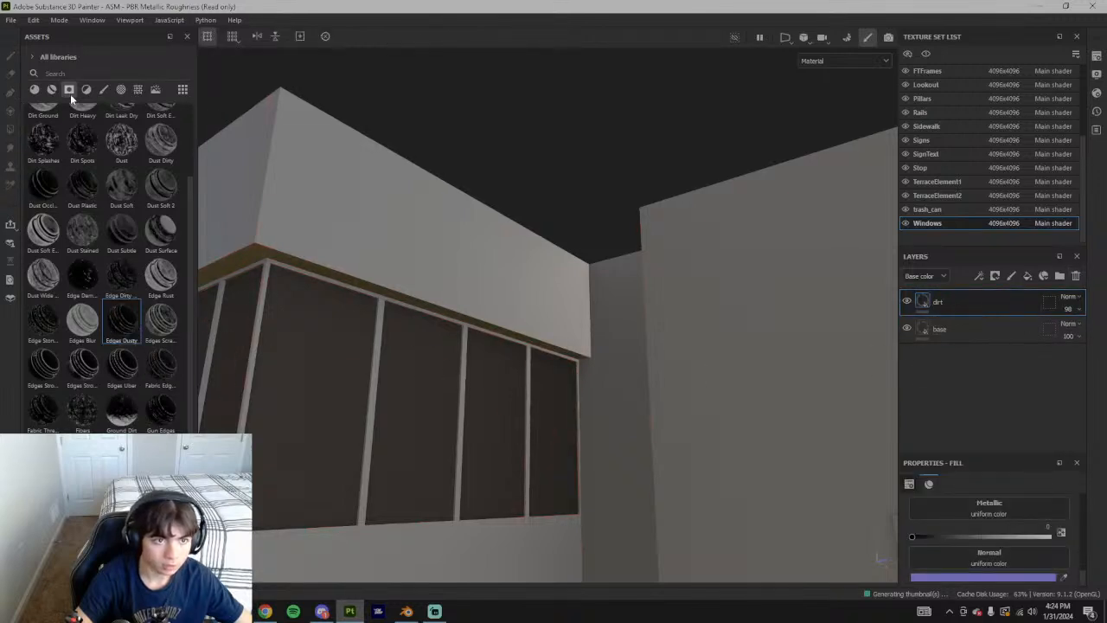
{"action": "left_click_drag", "start_coordinate": [517, 381], "coordinate": [1096, 307], "text": "alt"}
{"action": "left_click", "coordinate": [1076, 276]}
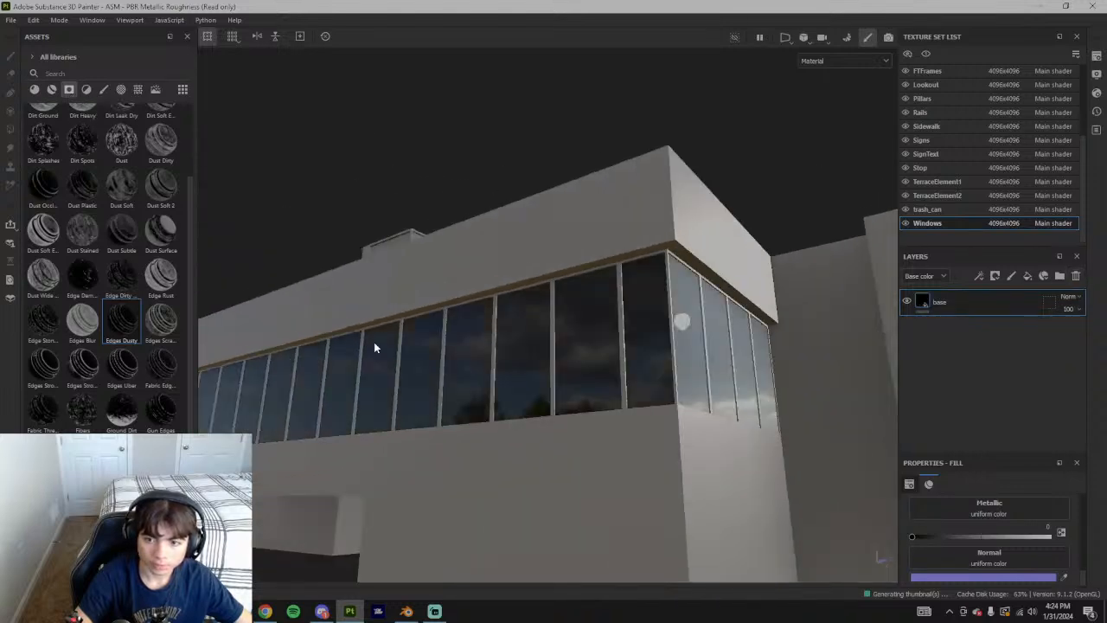
Try an Edges Dusty fill layer above the base layer with base color A7A7A7, and delete it
{"action": "left_click_drag", "start_coordinate": [951, 299], "coordinate": [967, 301]}
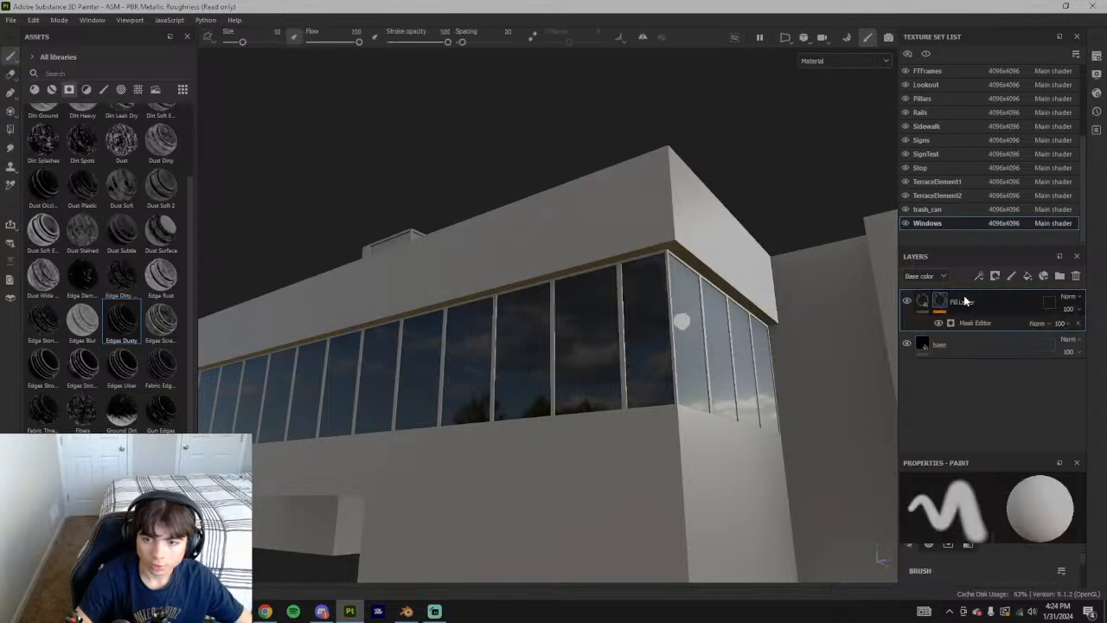
{"action": "mouse_move", "coordinate": [761, 381]}
{"action": "left_mouse_down", "text": "alt"}
{"action": "mouse_move", "coordinate": [663, 435]}
{"action": "mouse_move", "coordinate": [734, 366]}
{"action": "mouse_move", "coordinate": [785, 382]}
{"action": "mouse_move", "coordinate": [778, 363]}
{"action": "mouse_move", "coordinate": [593, 255]}
{"action": "mouse_move", "coordinate": [658, 242]}
{"action": "mouse_move", "coordinate": [883, 292]}
{"action": "left_mouse_up", "text": "alt"}
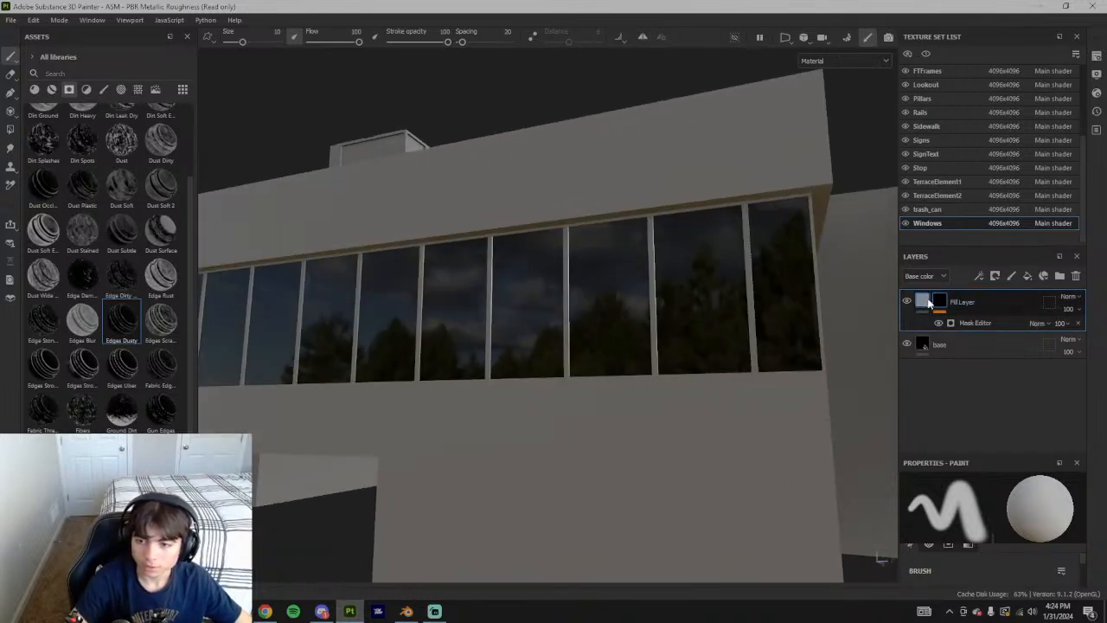
{"action": "left_click", "coordinate": [927, 301]}
{"action": "scroll", "coordinate": [998, 538], "scroll_direction": "up", "scroll_amount": 3}
{"action": "left_click", "coordinate": [992, 516]}
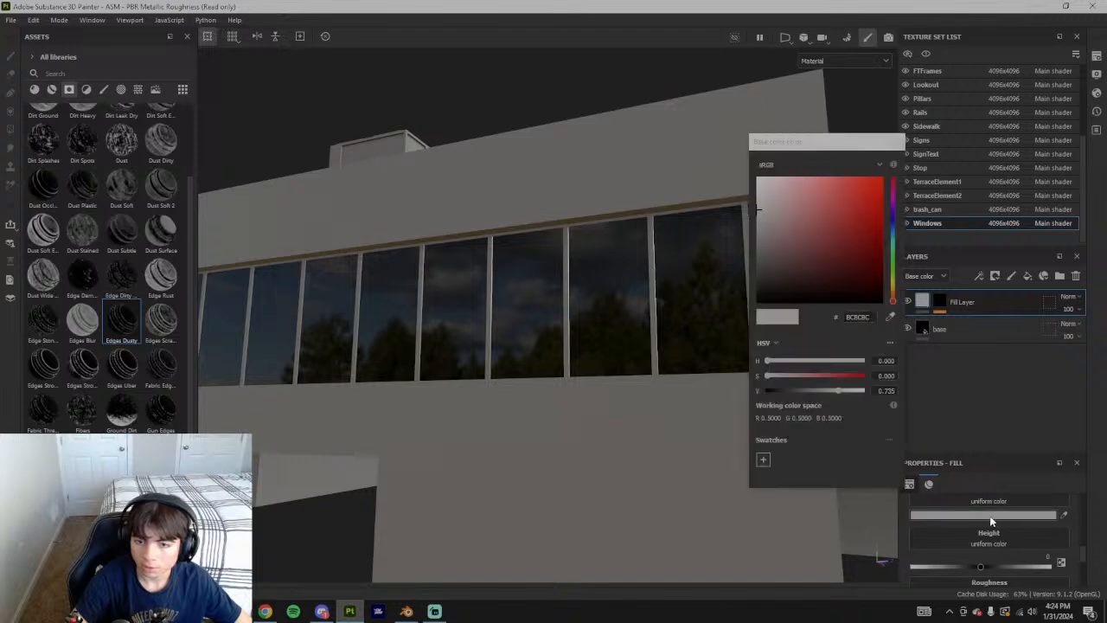
{"action": "left_click_drag", "start_coordinate": [775, 267], "coordinate": [735, 219]}
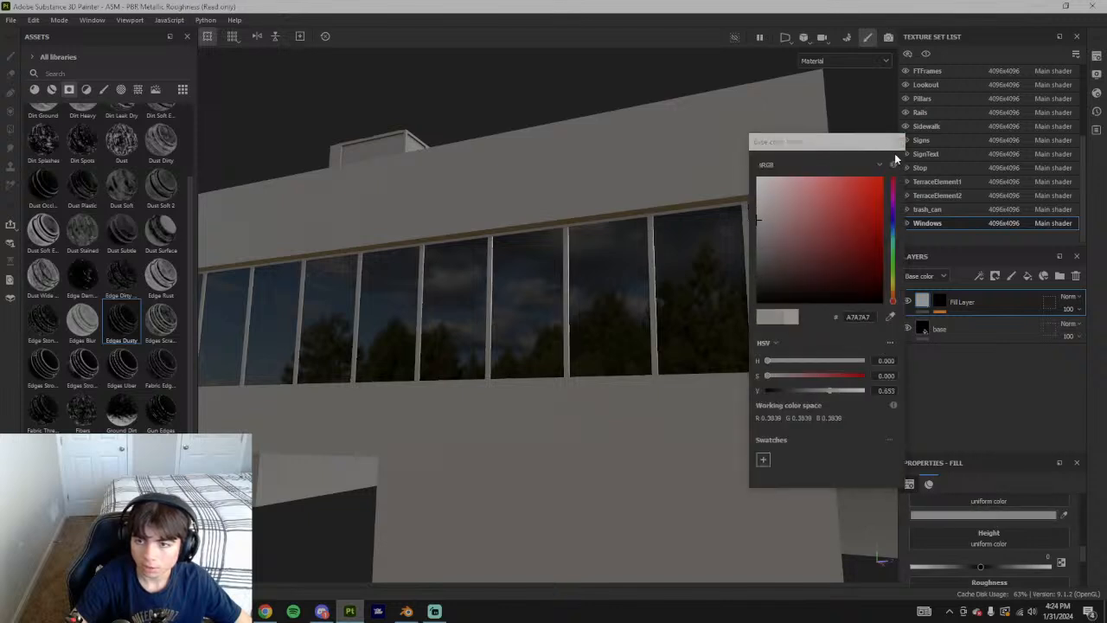
{"action": "left_click", "coordinate": [900, 143]}
{"action": "left_click_drag", "start_coordinate": [682, 318], "coordinate": [606, 303], "text": "alt"}
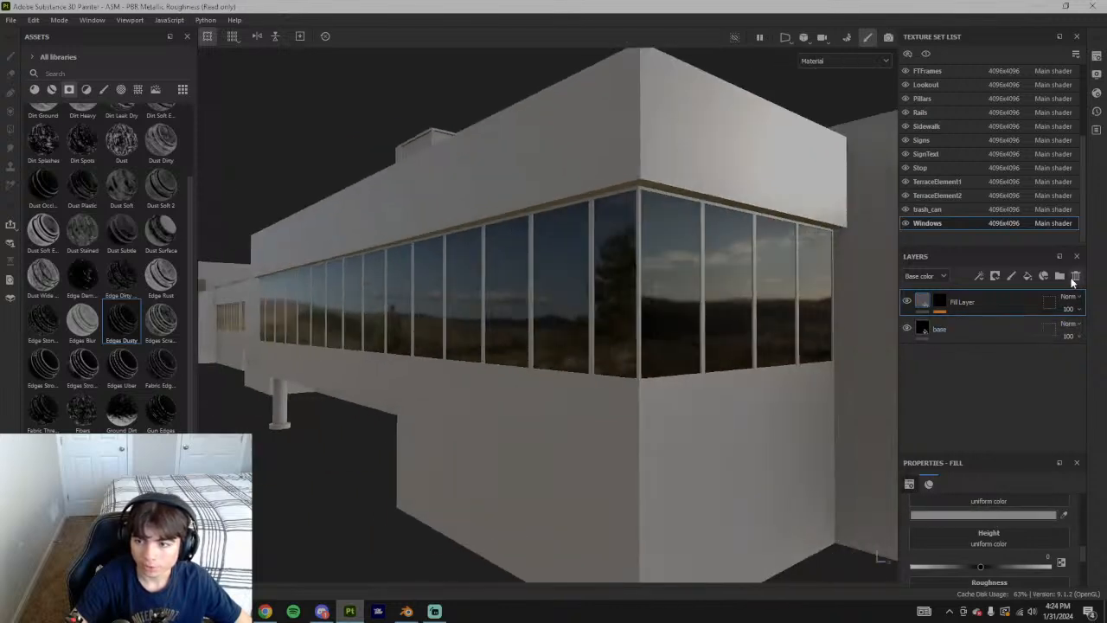
{"action": "left_click", "coordinate": [1074, 277]}
Add a fill layer with the Edges Scratched smart mask above base and give it the dark brown base color 3A3732
{"action": "left_click_drag", "start_coordinate": [161, 320], "coordinate": [948, 292]}
{"action": "mouse_move", "coordinate": [657, 355]}
{"action": "left_mouse_down", "text": "alt"}
{"action": "mouse_move", "coordinate": [770, 376]}
{"action": "mouse_move", "coordinate": [717, 388]}
{"action": "mouse_move", "coordinate": [668, 425]}
{"action": "mouse_move", "coordinate": [792, 411]}
{"action": "mouse_move", "coordinate": [872, 328]}
{"action": "mouse_move", "coordinate": [767, 378]}
{"action": "mouse_move", "coordinate": [805, 185]}
{"action": "mouse_move", "coordinate": [865, 242]}
{"action": "left_mouse_up", "text": "alt"}
{"action": "scroll", "coordinate": [792, 411], "scroll_direction": "down", "scroll_amount": 5}
{"action": "left_click", "coordinate": [916, 300]}
{"action": "left_click", "coordinate": [983, 514]}
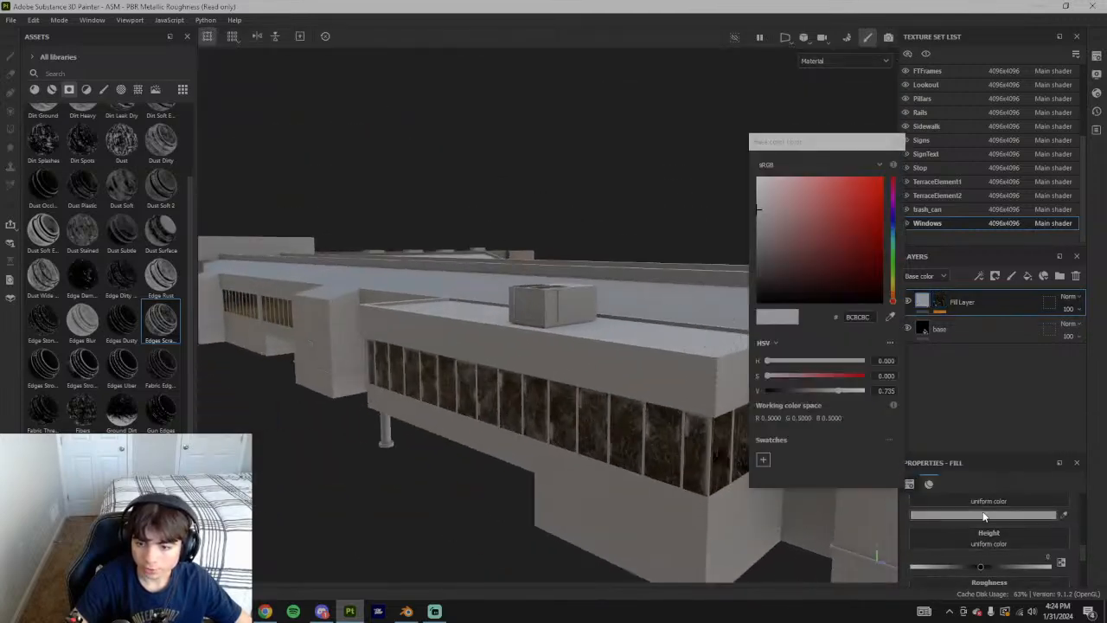
{"action": "left_click", "coordinate": [768, 251]}
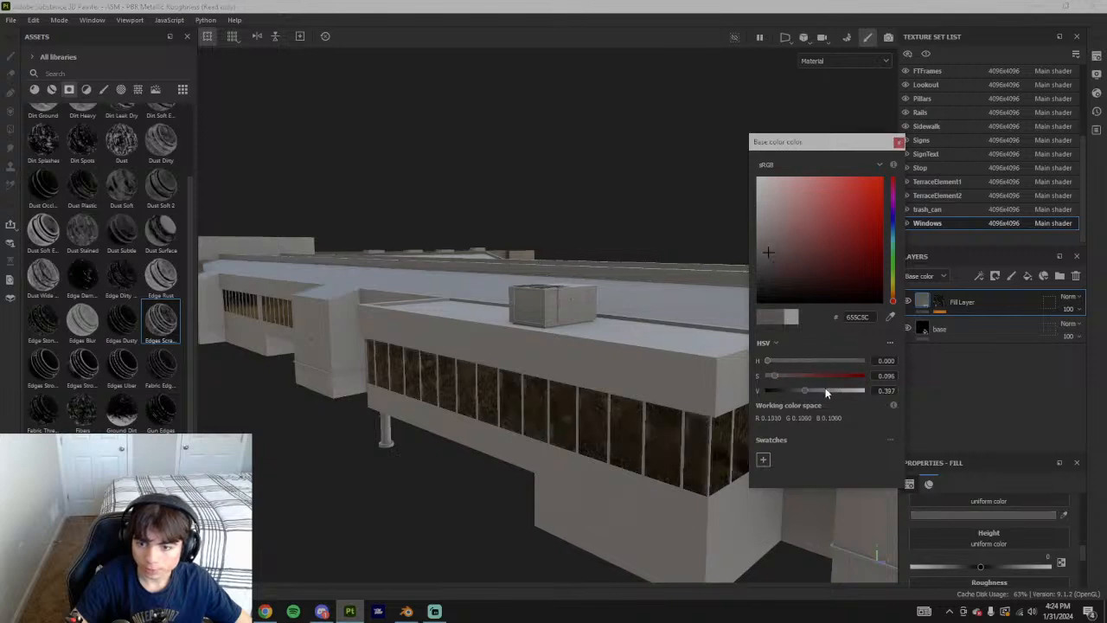
{"action": "left_click_drag", "start_coordinate": [893, 300], "coordinate": [894, 294]}
{"action": "left_click_drag", "start_coordinate": [796, 253], "coordinate": [772, 274]}
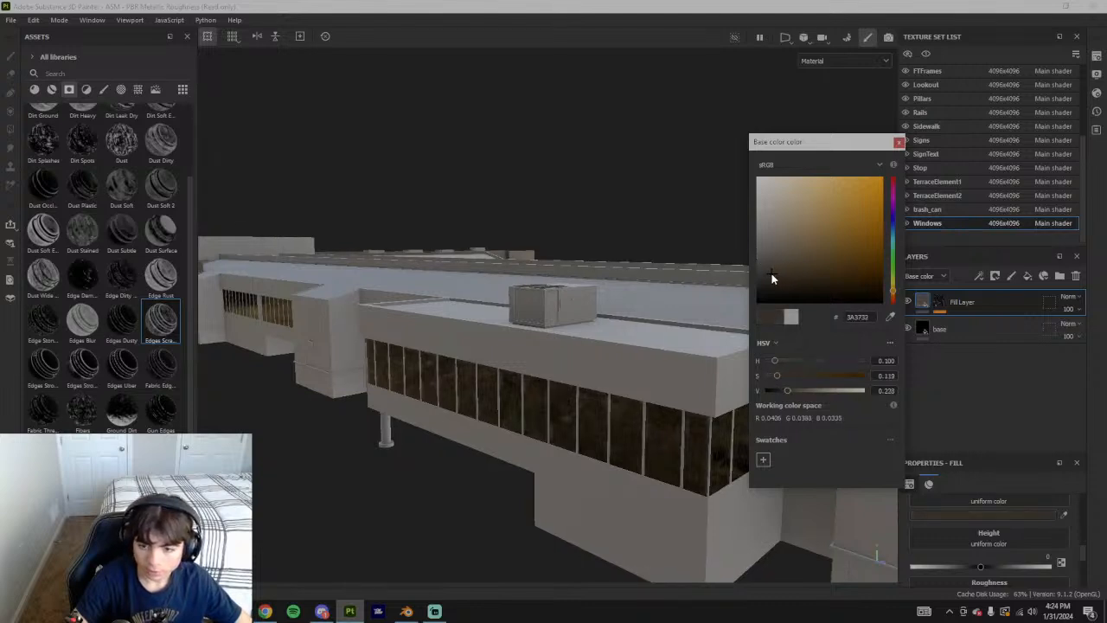
Lighten the scratched fill layer's base color to 6B665E and rename the layer dirt
{"action": "left_click_drag", "start_coordinate": [650, 377], "coordinate": [677, 429], "text": "alt"}
{"action": "scroll", "coordinate": [603, 473], "scroll_direction": "down", "scroll_amount": 5}
{"action": "scroll", "coordinate": [561, 471], "scroll_direction": "up", "scroll_amount": 6}
{"action": "scroll", "coordinate": [562, 467], "scroll_direction": "up", "scroll_amount": 3}
{"action": "scroll", "coordinate": [536, 477], "scroll_direction": "down", "scroll_amount": 8}
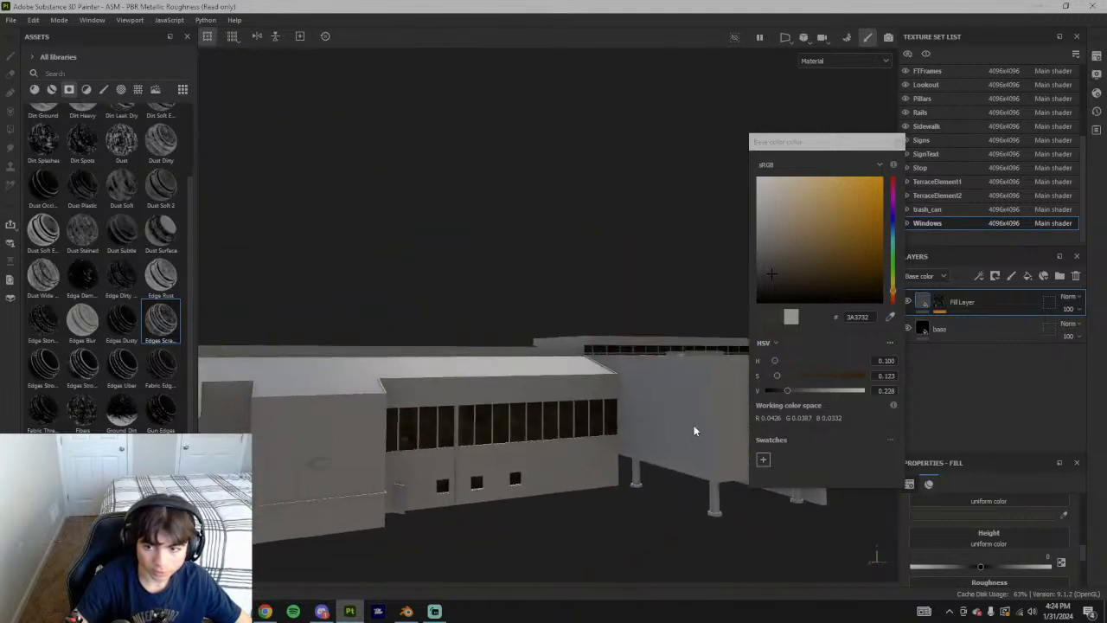
{"action": "left_click_drag", "start_coordinate": [788, 393], "coordinate": [811, 396]}
{"action": "left_click_drag", "start_coordinate": [597, 417], "coordinate": [659, 425], "text": "alt"}
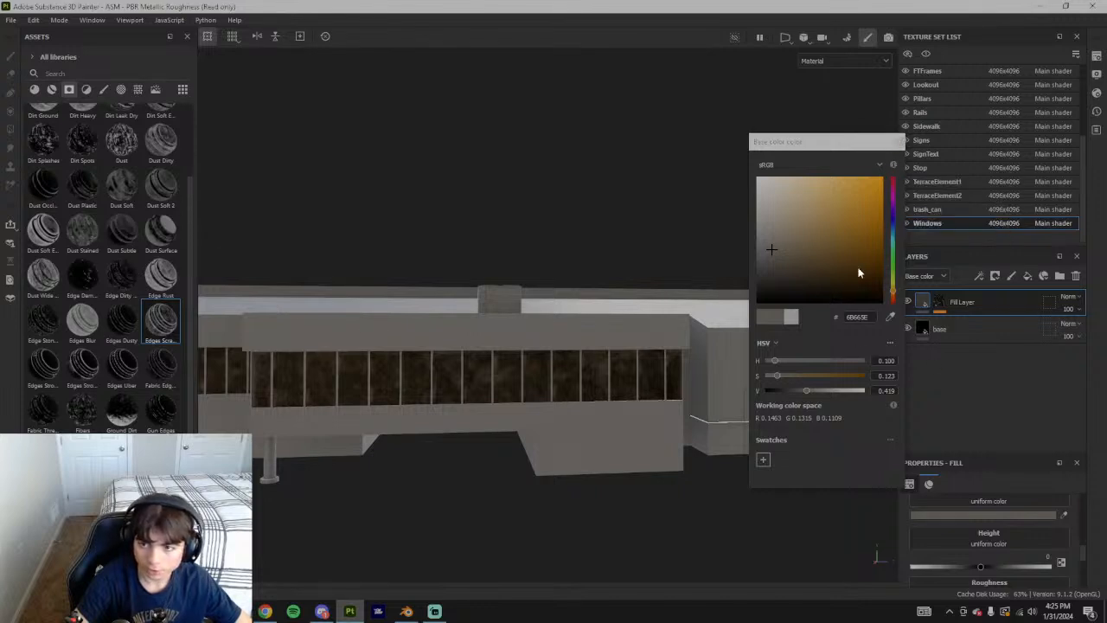
{"action": "left_click", "coordinate": [896, 142]}
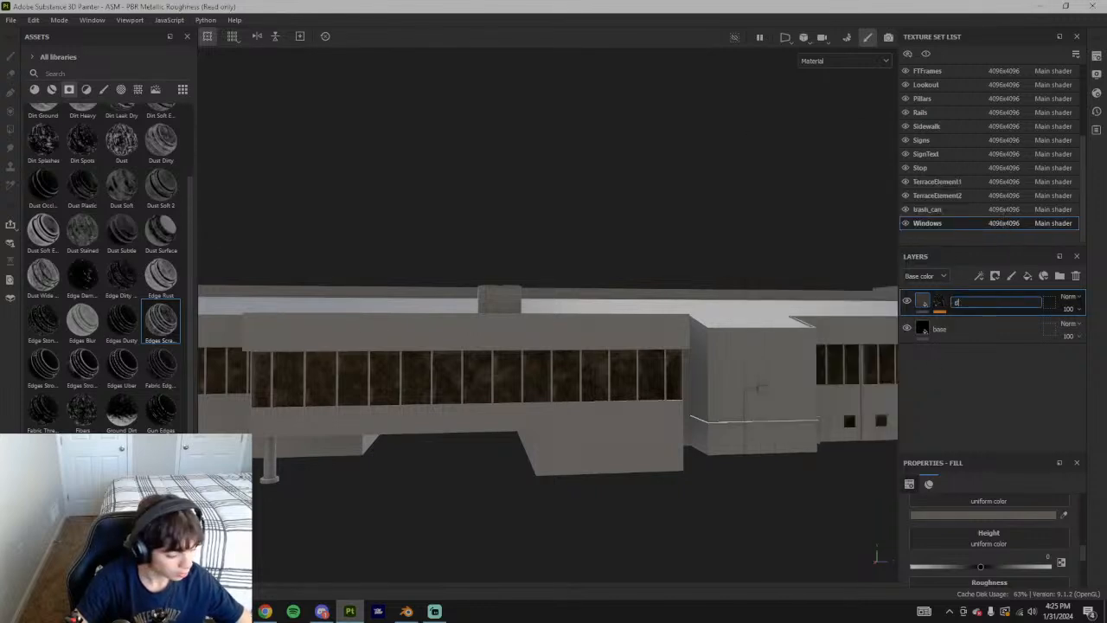
{"action": "key", "text": "Return"}
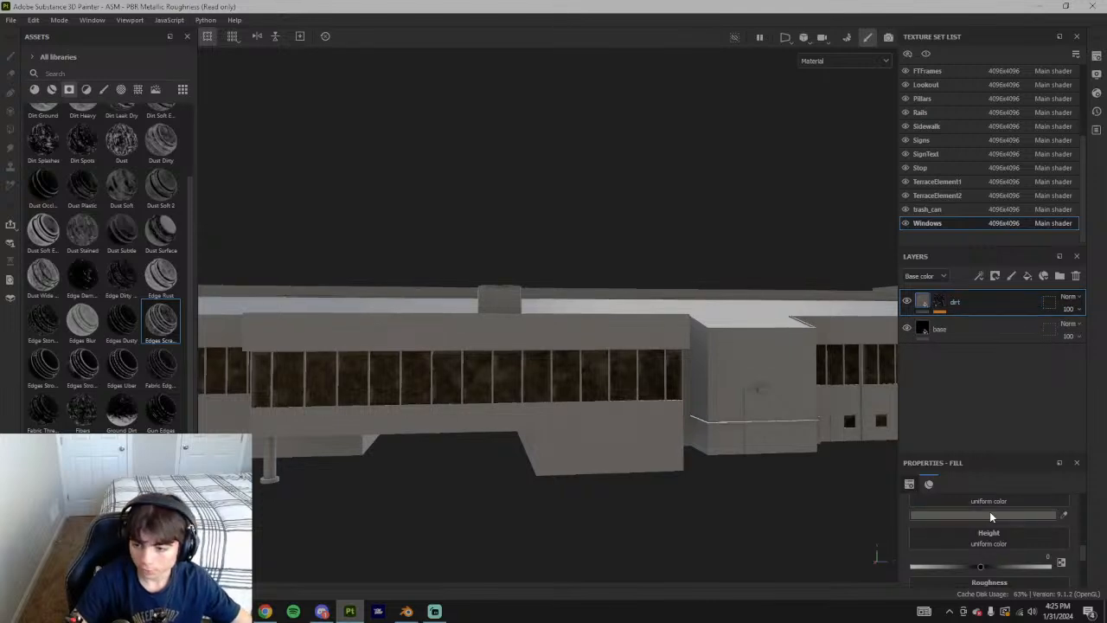
Set the dirt layer's base color to 666461 and its roughness to 1, check the windows, and hide the layer
{"action": "left_click", "coordinate": [992, 515]}
{"action": "left_click_drag", "start_coordinate": [771, 246], "coordinate": [752, 390]}
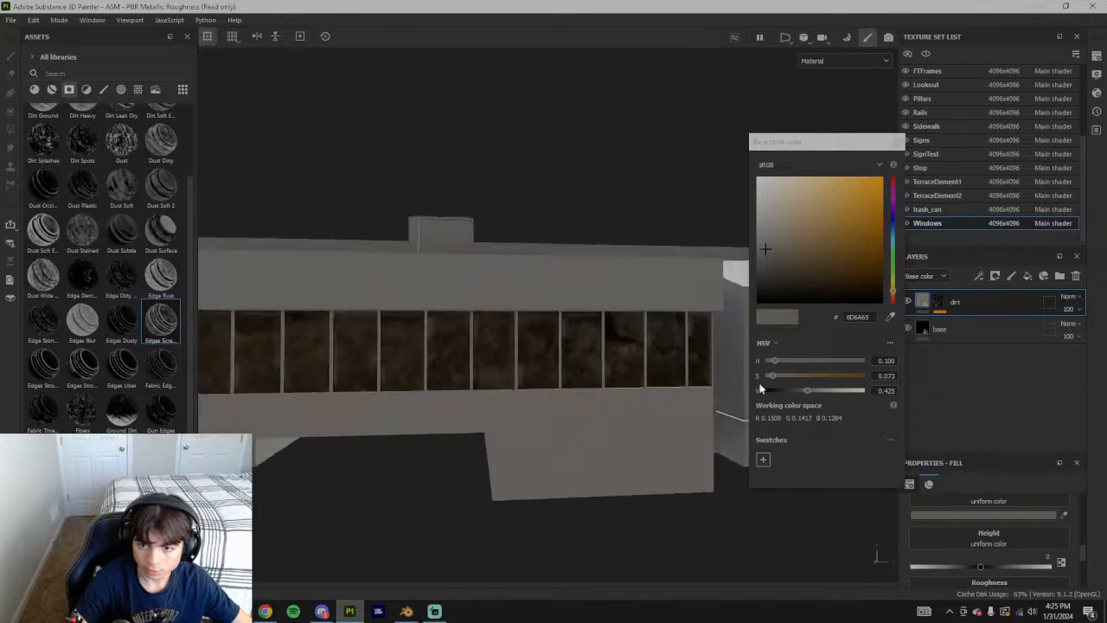
{"action": "left_click_drag", "start_coordinate": [767, 252], "coordinate": [933, 547]}
{"action": "scroll", "coordinate": [995, 556], "scroll_direction": "down", "scroll_amount": 2}
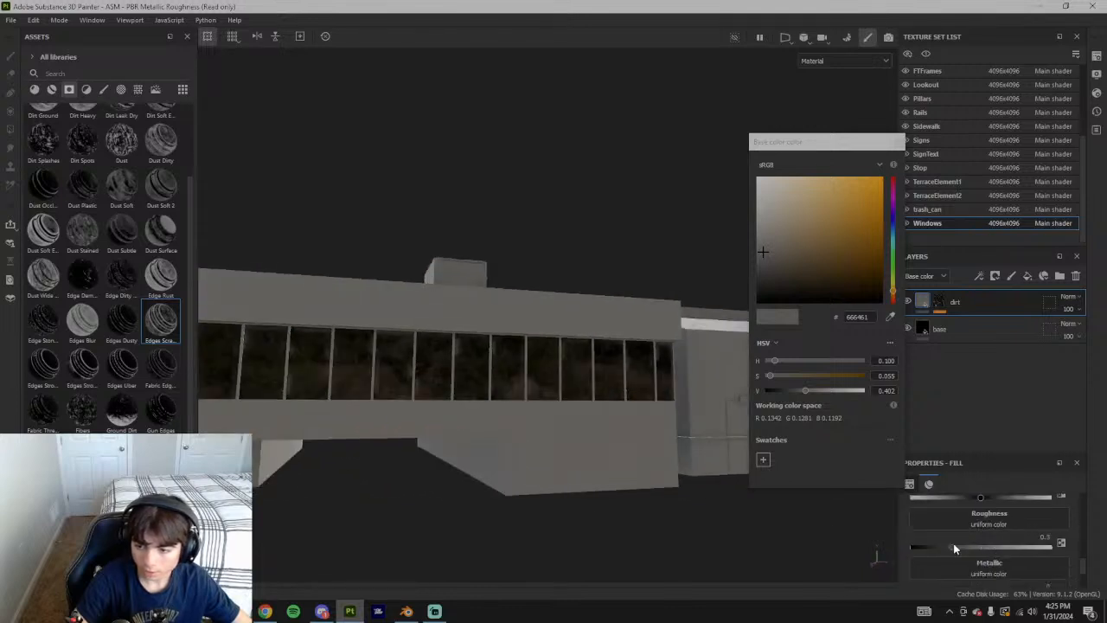
{"action": "left_click_drag", "start_coordinate": [519, 450], "coordinate": [676, 340], "text": "alt"}
{"action": "left_click_drag", "start_coordinate": [558, 329], "coordinate": [701, 384], "text": "alt"}
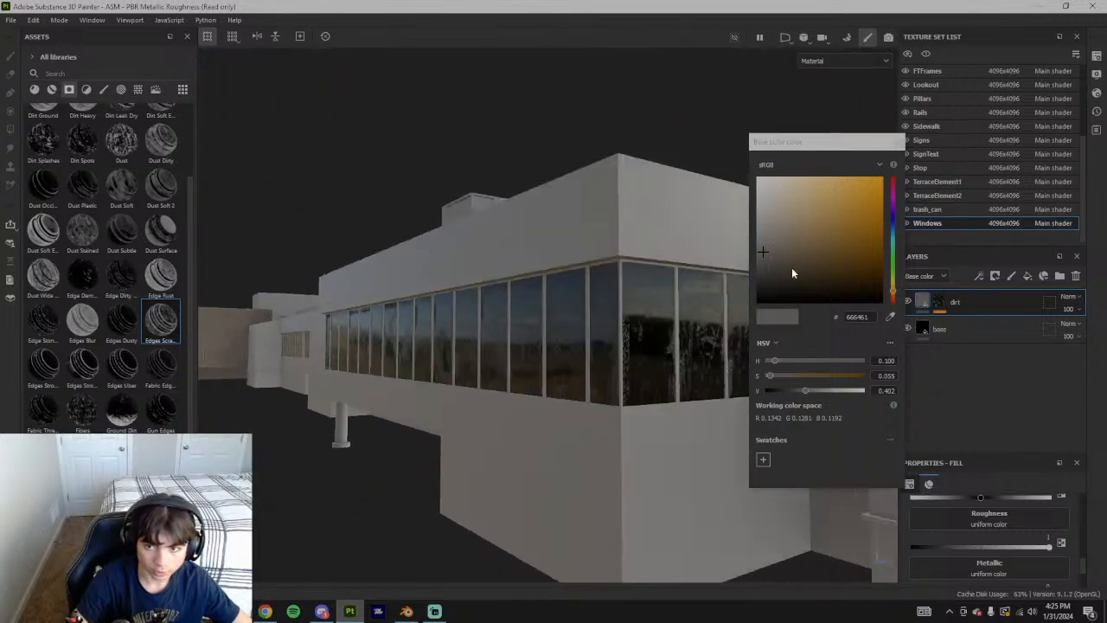
{"action": "left_click", "coordinate": [898, 144]}
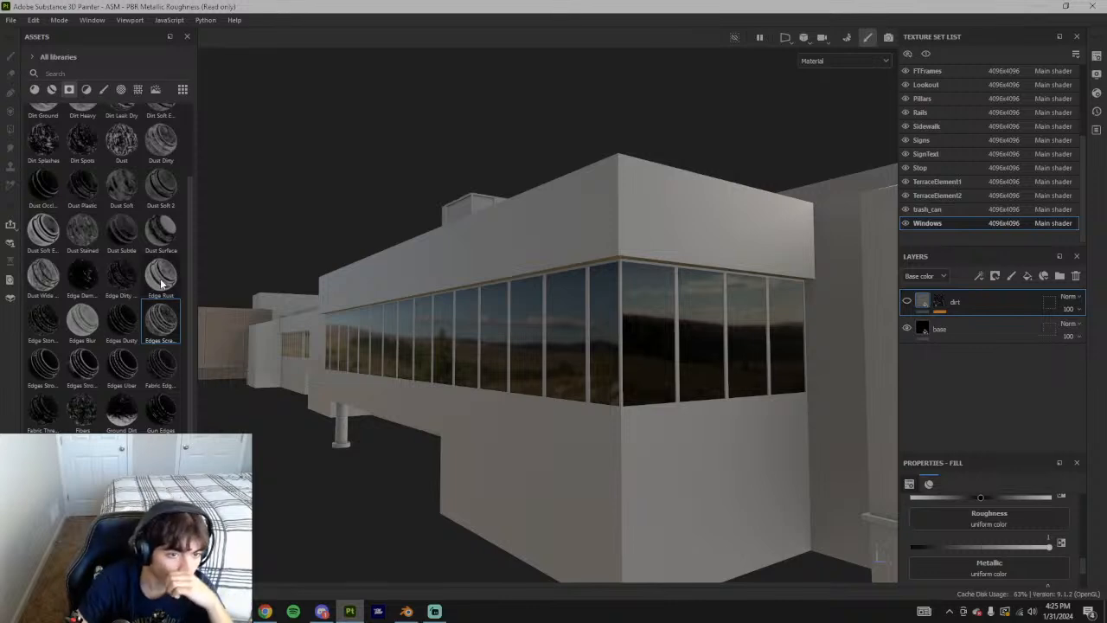
Try a fill layer with the Dust Surface smart mask between the dirt and base layers, and delete it
{"action": "left_click_drag", "start_coordinate": [170, 234], "coordinate": [980, 312]}
{"action": "scroll", "coordinate": [613, 324], "scroll_direction": "up", "scroll_amount": 4}
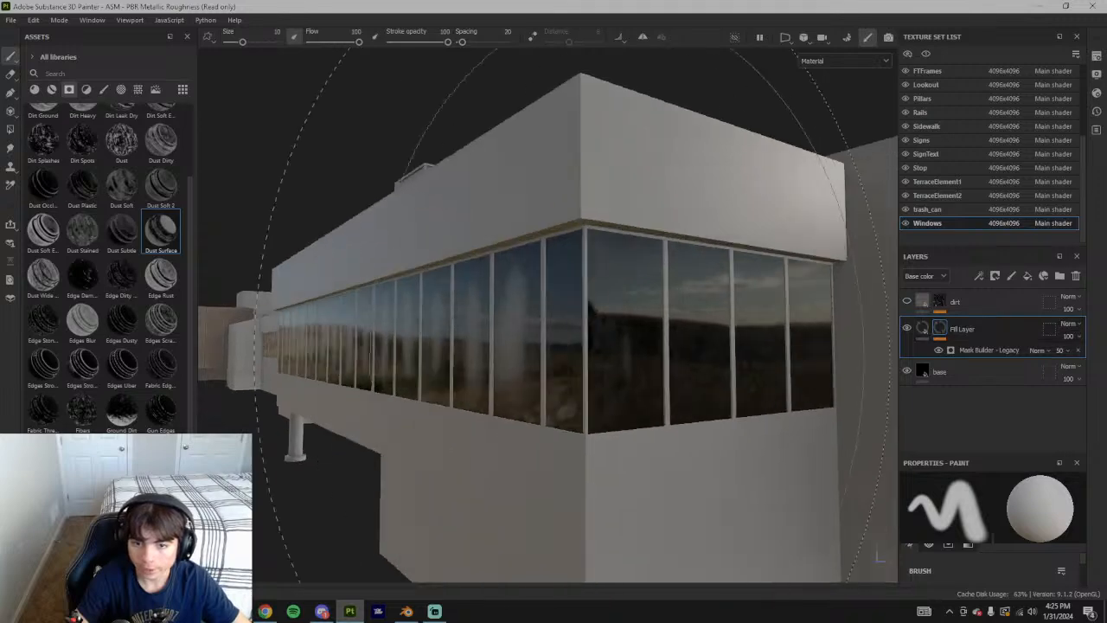
{"action": "left_click_drag", "start_coordinate": [675, 324], "coordinate": [822, 307], "text": "alt"}
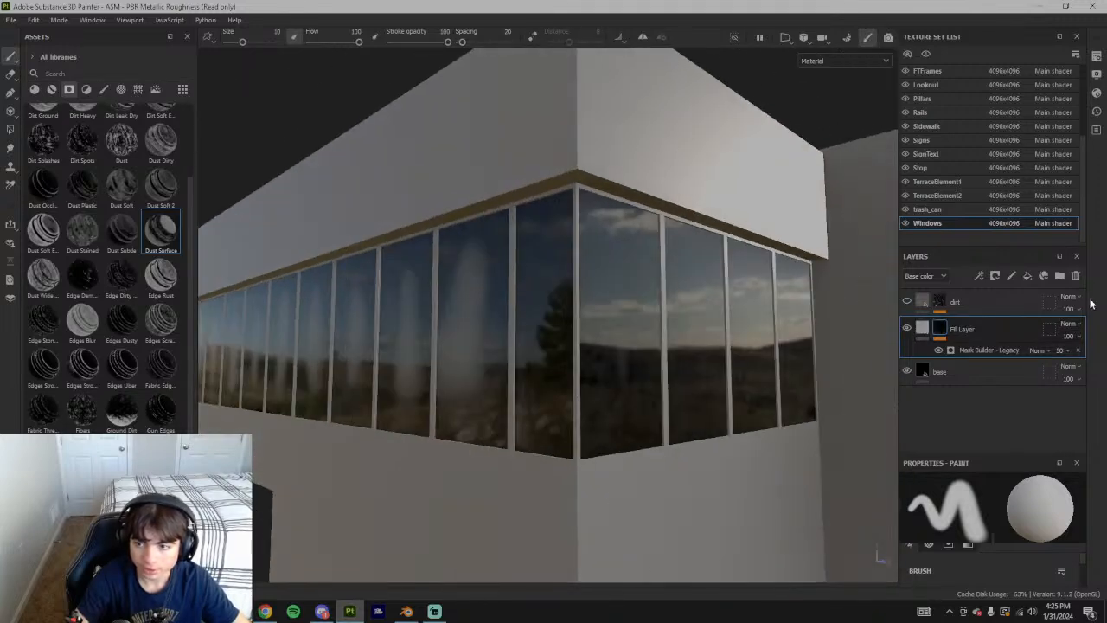
{"action": "left_click", "coordinate": [1077, 276]}
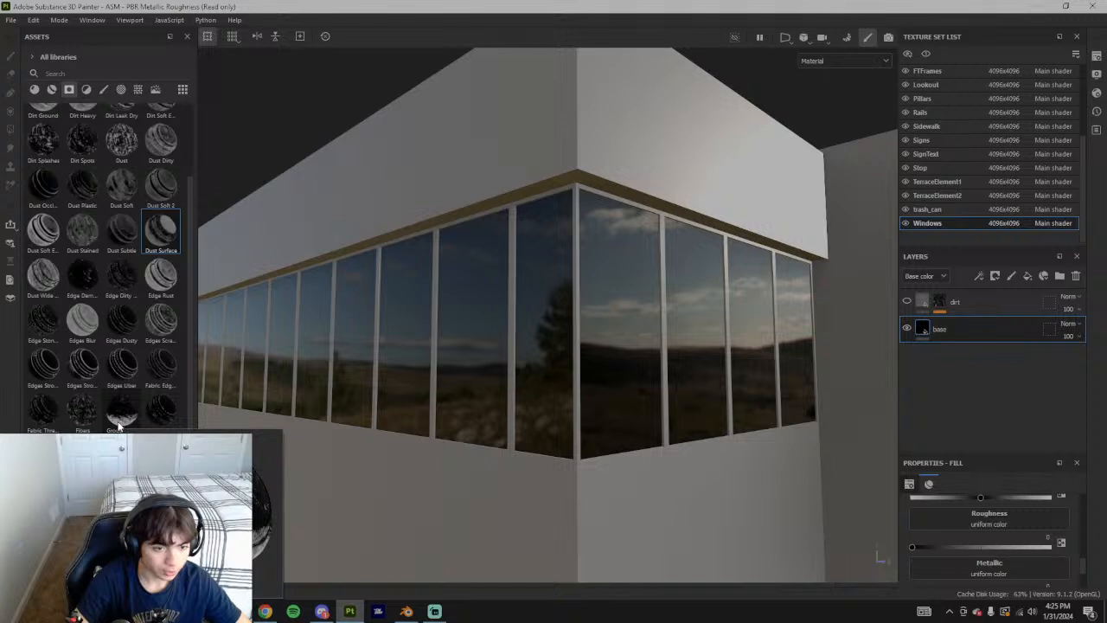
{"action": "mouse_move", "coordinate": [83, 407]}
{"action": "left_mouse_down"}
{"action": "mouse_move", "coordinate": [107, 422]}
{"action": "mouse_move", "coordinate": [896, 354]}
{"action": "left_mouse_up"}
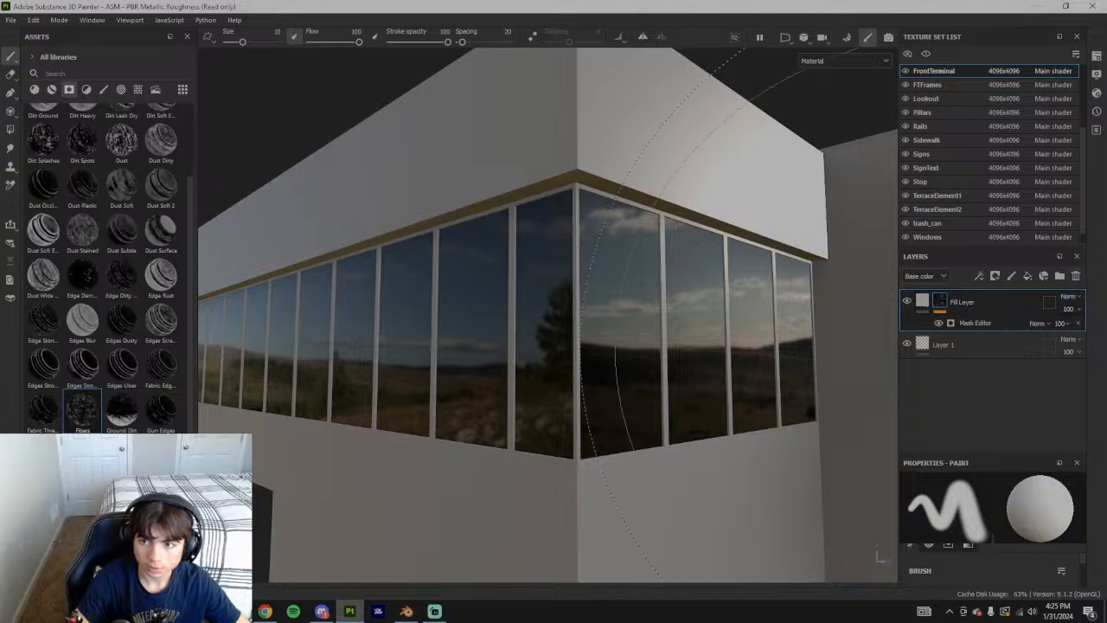
{"action": "left_click", "coordinate": [1076, 275]}
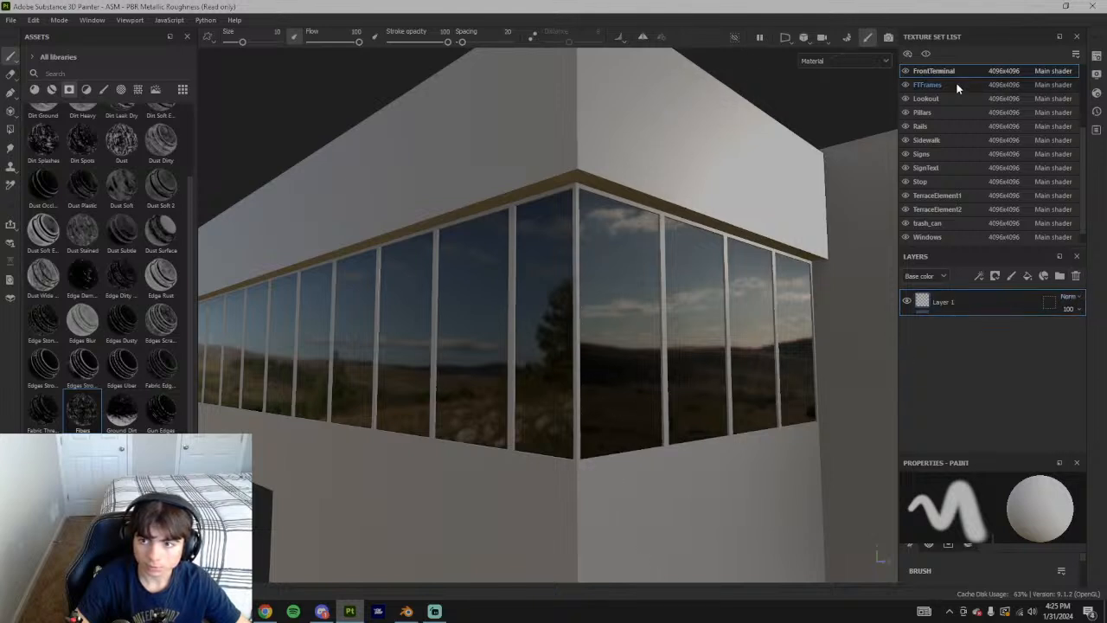
{"action": "scroll", "coordinate": [940, 227], "scroll_direction": "down", "scroll_amount": 1}
{"action": "left_click", "coordinate": [939, 222]}
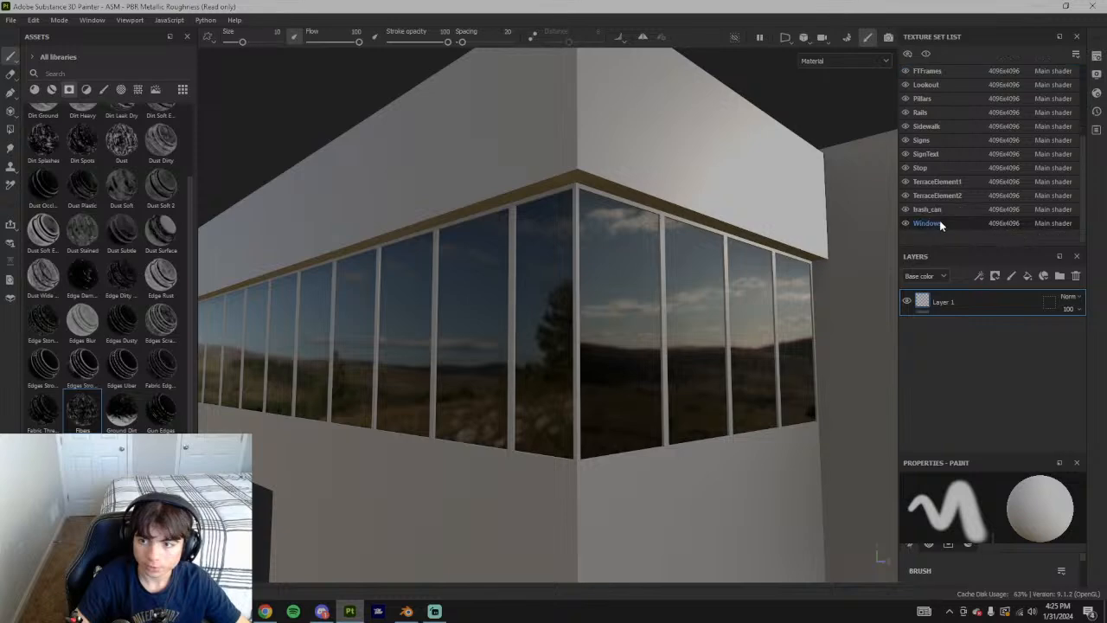
Try a fill layer with the Fibers smart mask above the dirt layer on the Windows texture set, and delete it
{"action": "left_click_drag", "start_coordinate": [993, 296], "coordinate": [993, 297]}
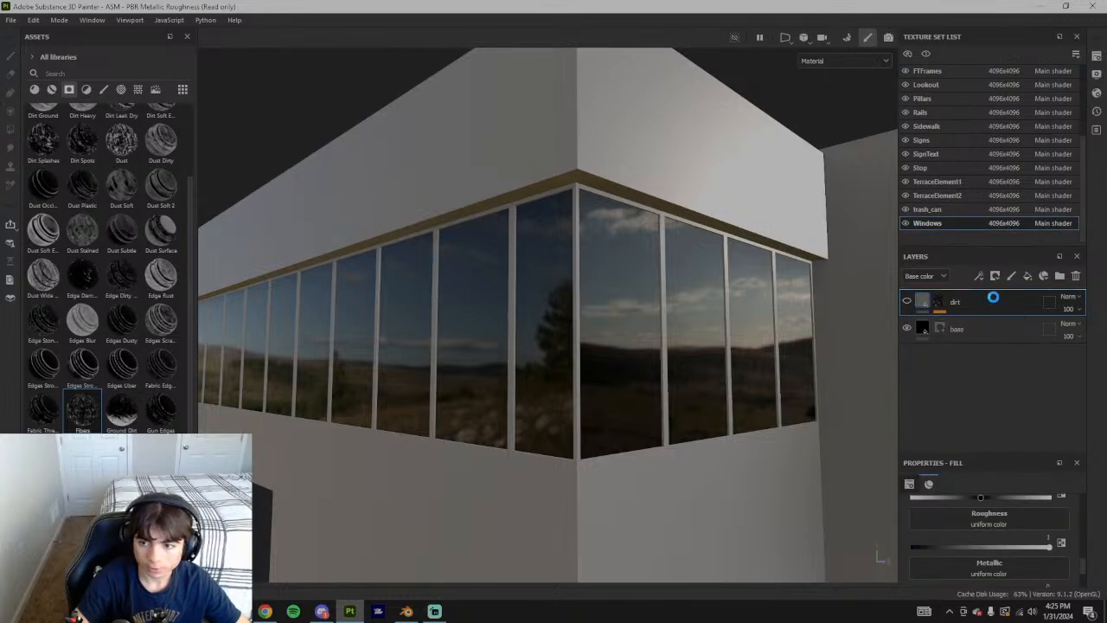
{"action": "left_click_drag", "start_coordinate": [848, 302], "coordinate": [774, 342], "text": "alt"}
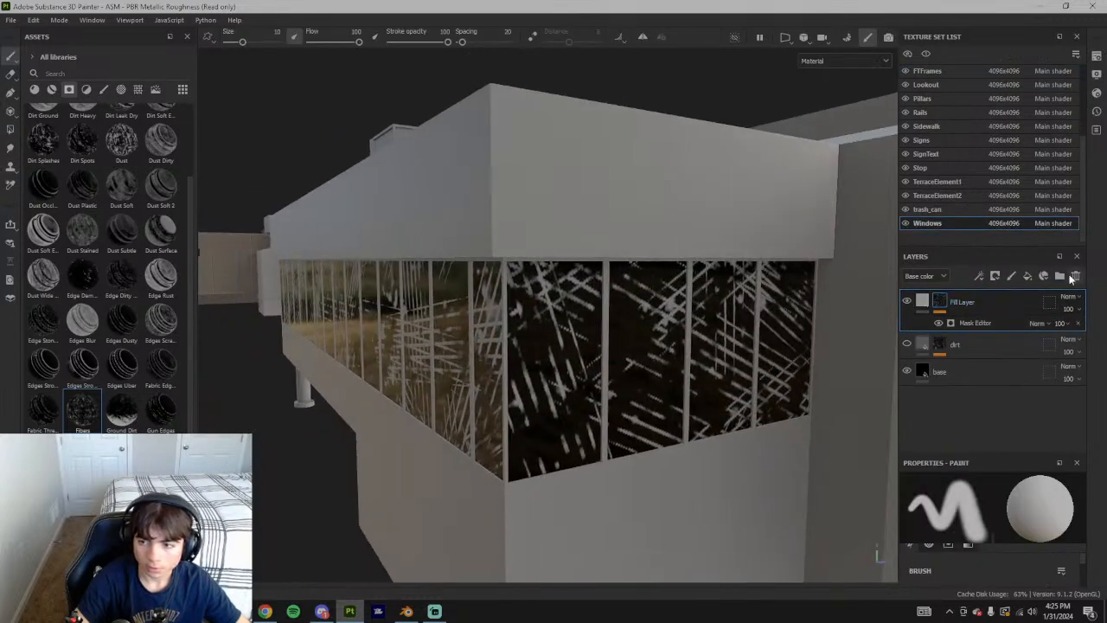
{"action": "left_click", "coordinate": [1076, 277]}
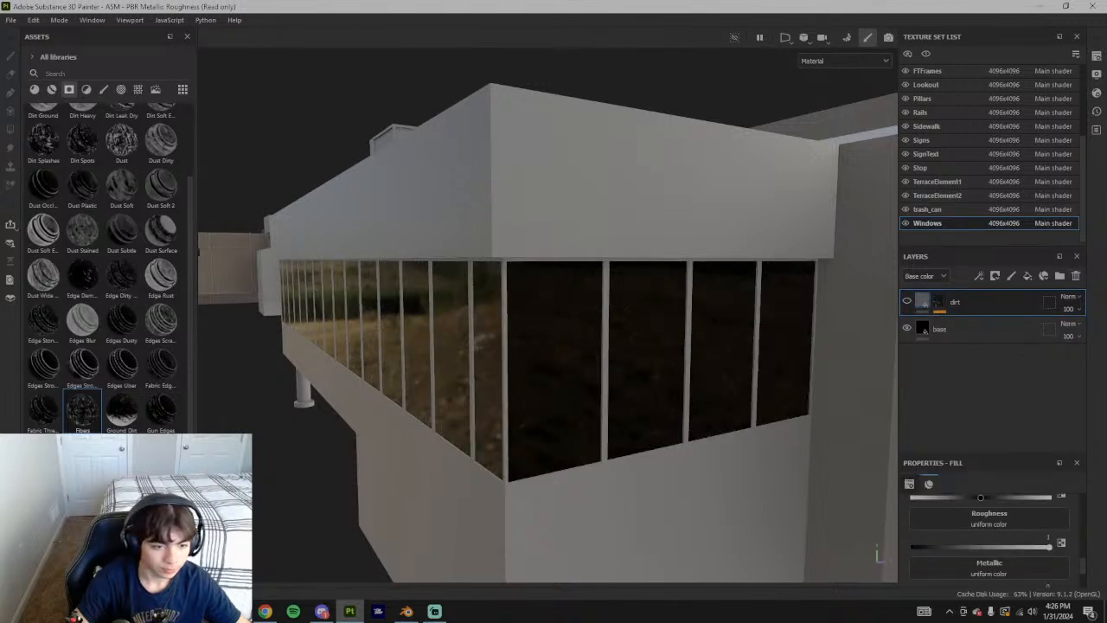
Try a fill layer with the Rust smart mask above the dirt layer, check the windows, and delete it
{"action": "scroll", "coordinate": [132, 337], "scroll_direction": "down", "scroll_amount": 3}
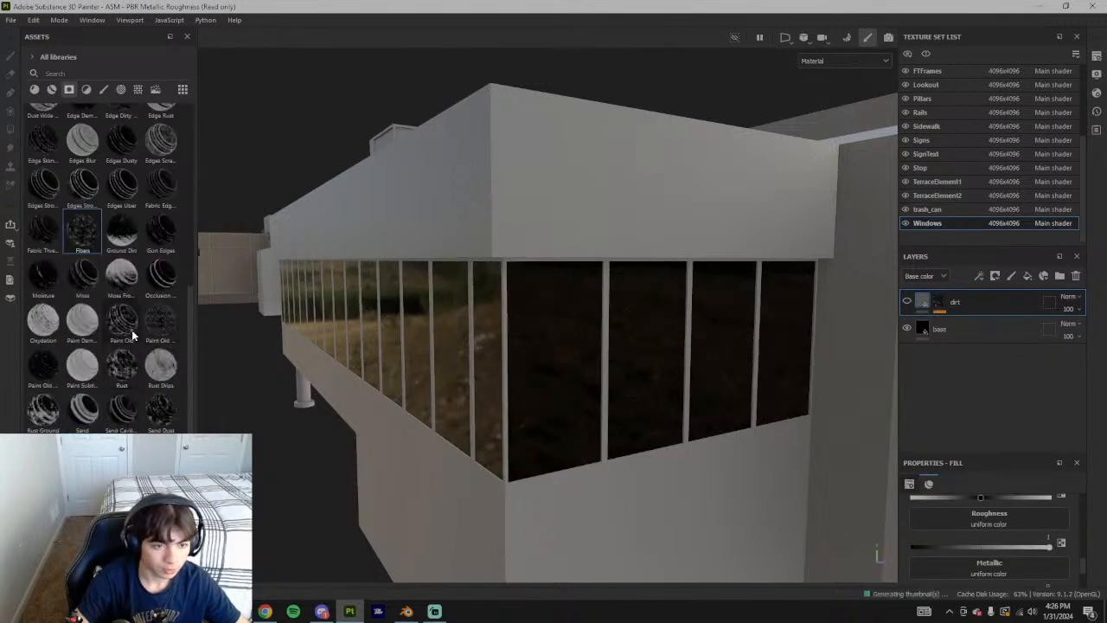
{"action": "left_click_drag", "start_coordinate": [118, 370], "coordinate": [993, 299]}
{"action": "left_click_drag", "start_coordinate": [645, 337], "coordinate": [666, 277], "text": "alt"}
{"action": "left_click", "coordinate": [1075, 276]}
Add a fill layer with the Dirt Heavy smart mask above the dirt layer on the windows
{"action": "scroll", "coordinate": [124, 258], "scroll_direction": "up", "scroll_amount": 5}
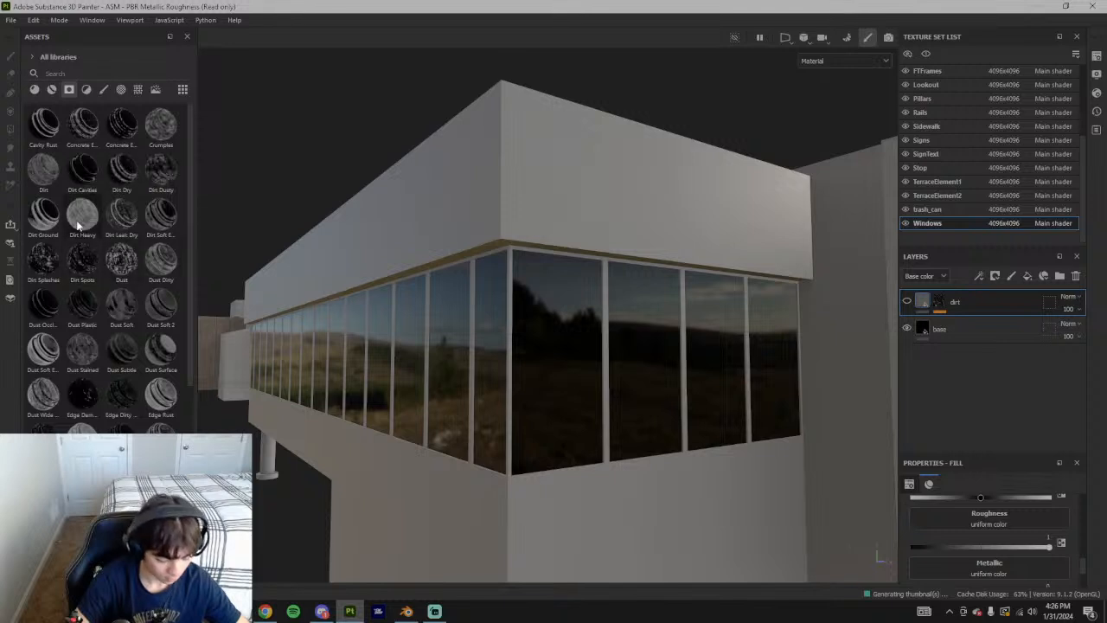
{"action": "mouse_move", "coordinate": [77, 223]}
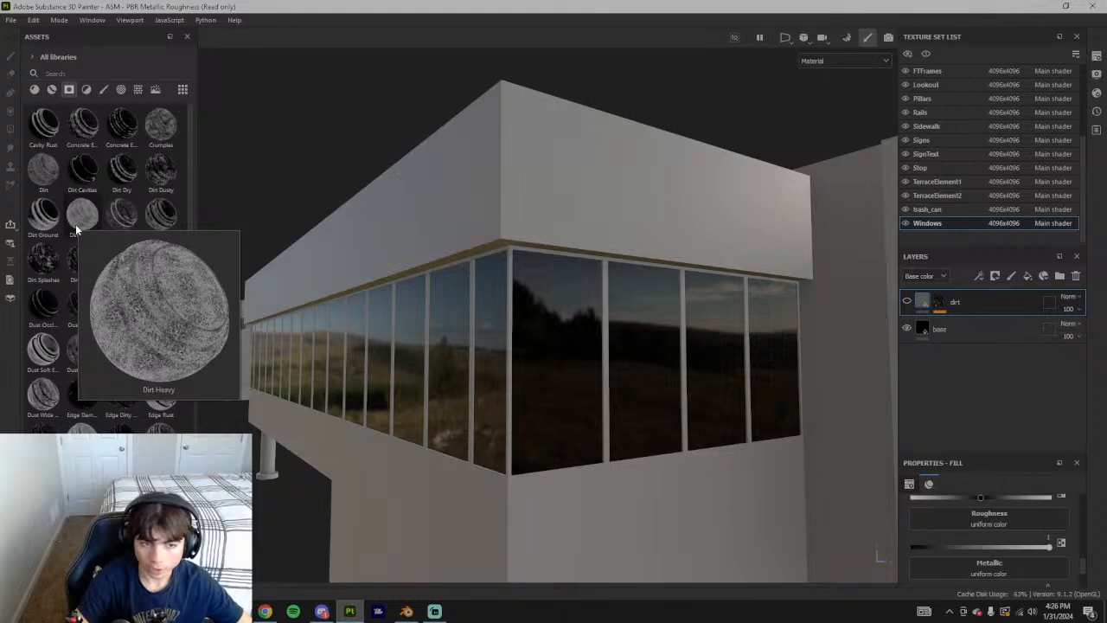
{"action": "left_click_drag", "start_coordinate": [75, 224], "coordinate": [963, 296]}
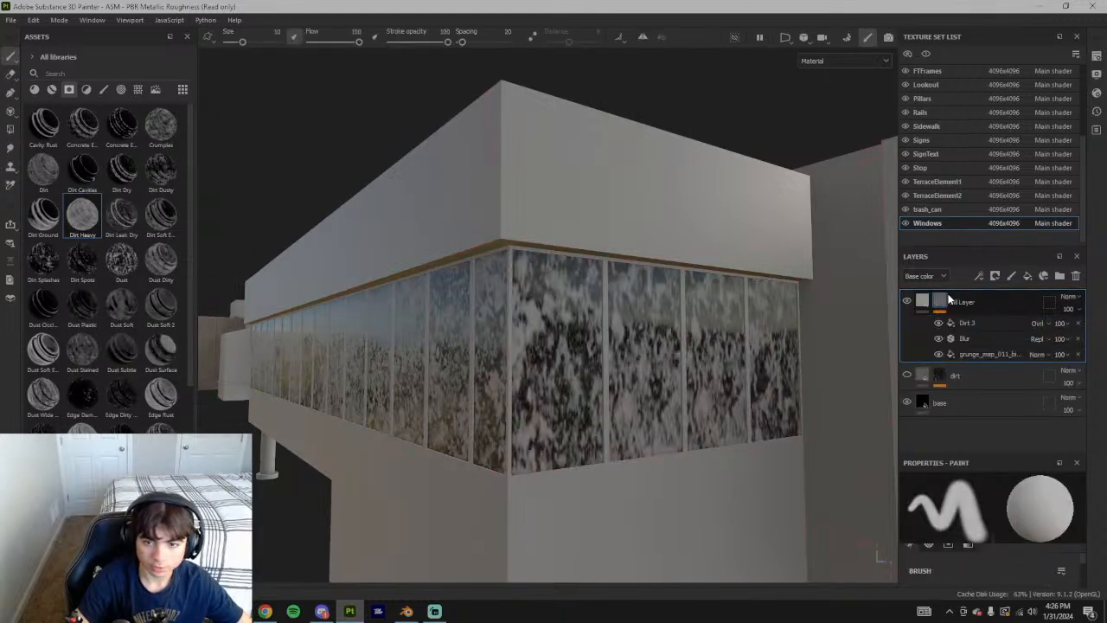
{"action": "left_click_drag", "start_coordinate": [647, 336], "coordinate": [602, 356], "text": "alt"}
Set the Dirt Heavy fill layer's base color to the dark gray 535353
{"action": "left_click", "coordinate": [923, 302]}
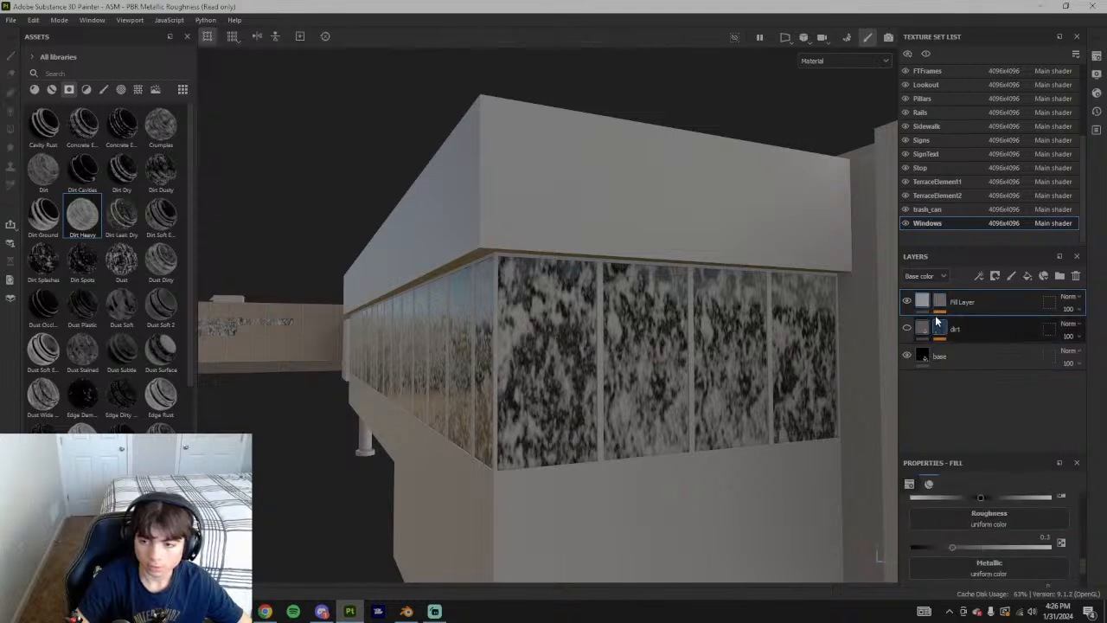
{"action": "scroll", "coordinate": [975, 518], "scroll_direction": "up", "scroll_amount": 2}
{"action": "left_click", "coordinate": [975, 514]}
{"action": "left_click", "coordinate": [768, 272]}
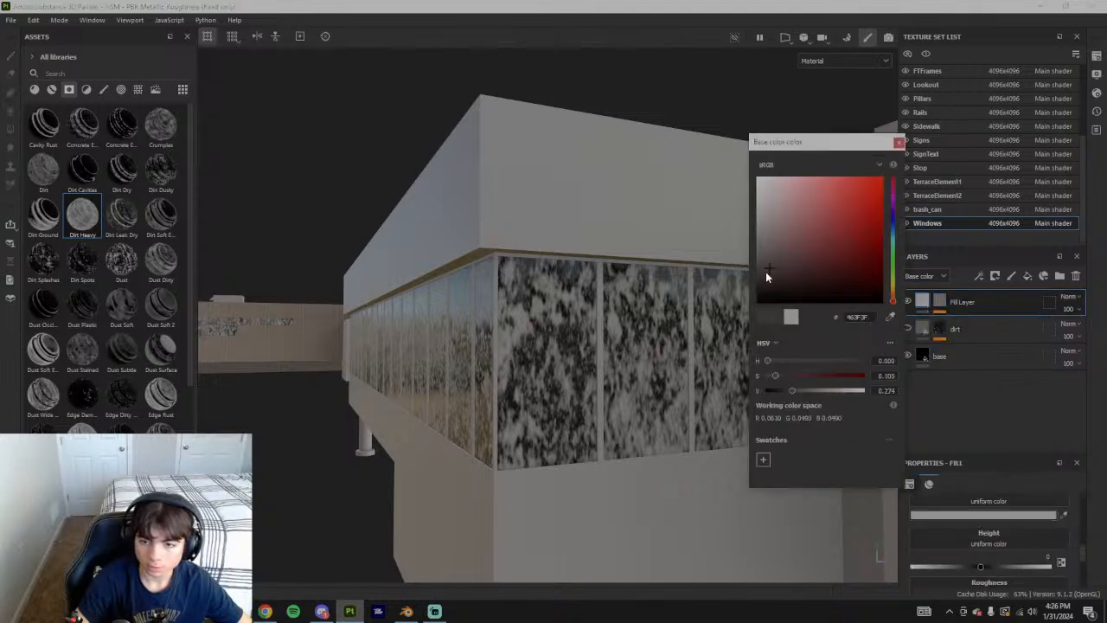
{"action": "mouse_move", "coordinate": [765, 276]}
{"action": "left_mouse_down"}
{"action": "mouse_move", "coordinate": [751, 252]}
{"action": "mouse_move", "coordinate": [748, 267]}
{"action": "left_mouse_up"}
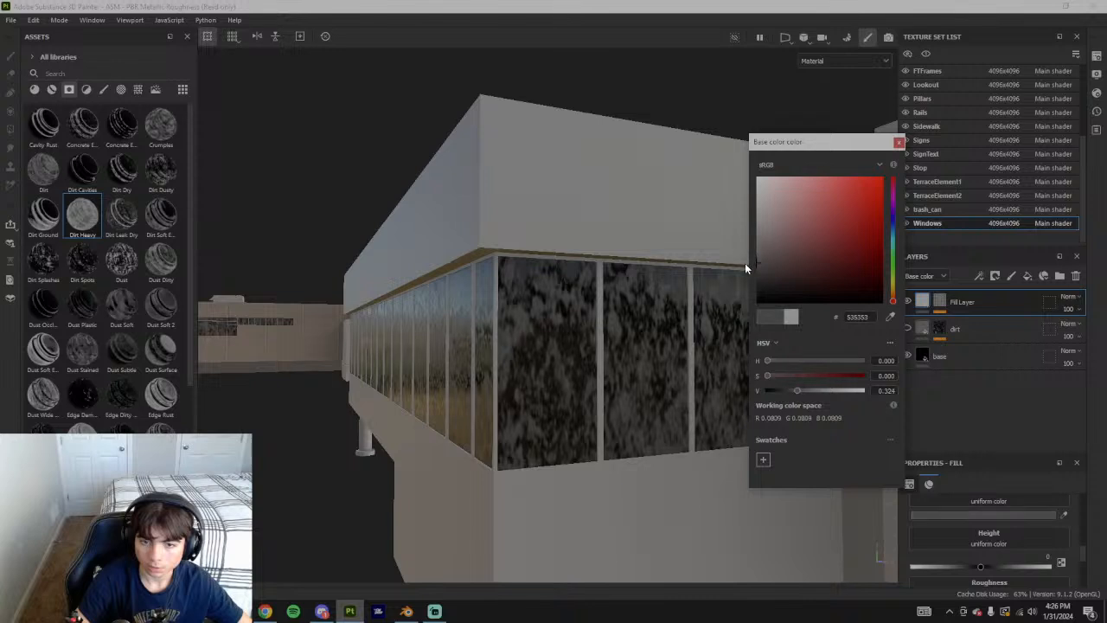
{"action": "left_click", "coordinate": [899, 142]}
Raise the Dirt Heavy fill layer's roughness to 1 and set its UV tiling to 0.8
{"action": "scroll", "coordinate": [982, 527], "scroll_direction": "down", "scroll_amount": 1}
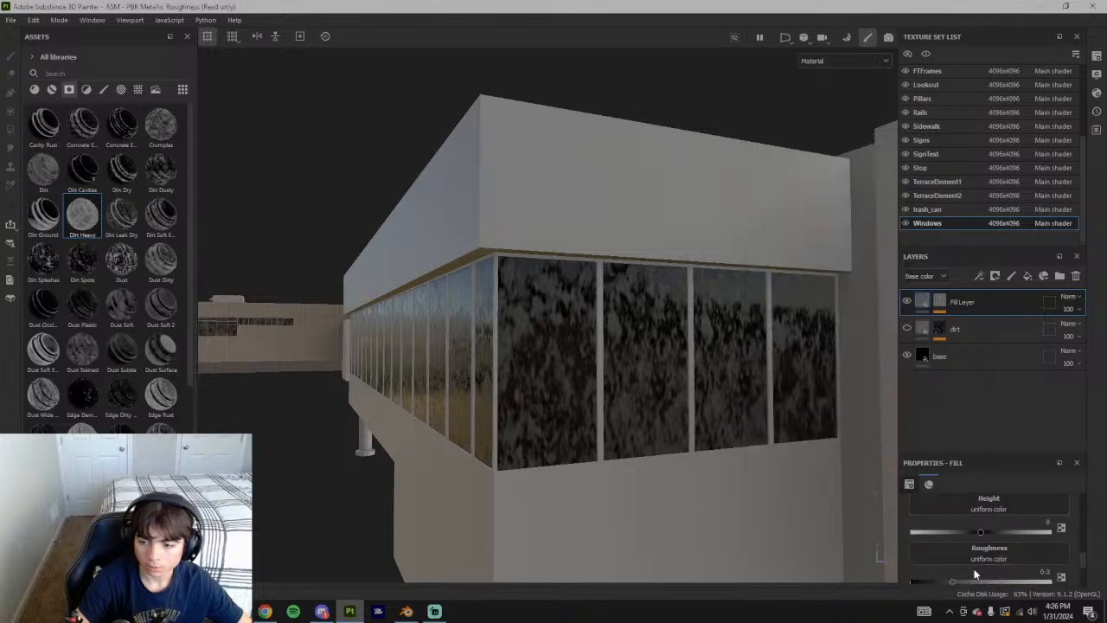
{"action": "left_click_drag", "start_coordinate": [1073, 590], "coordinate": [1075, 587]}
{"action": "left_click", "coordinate": [1072, 310]}
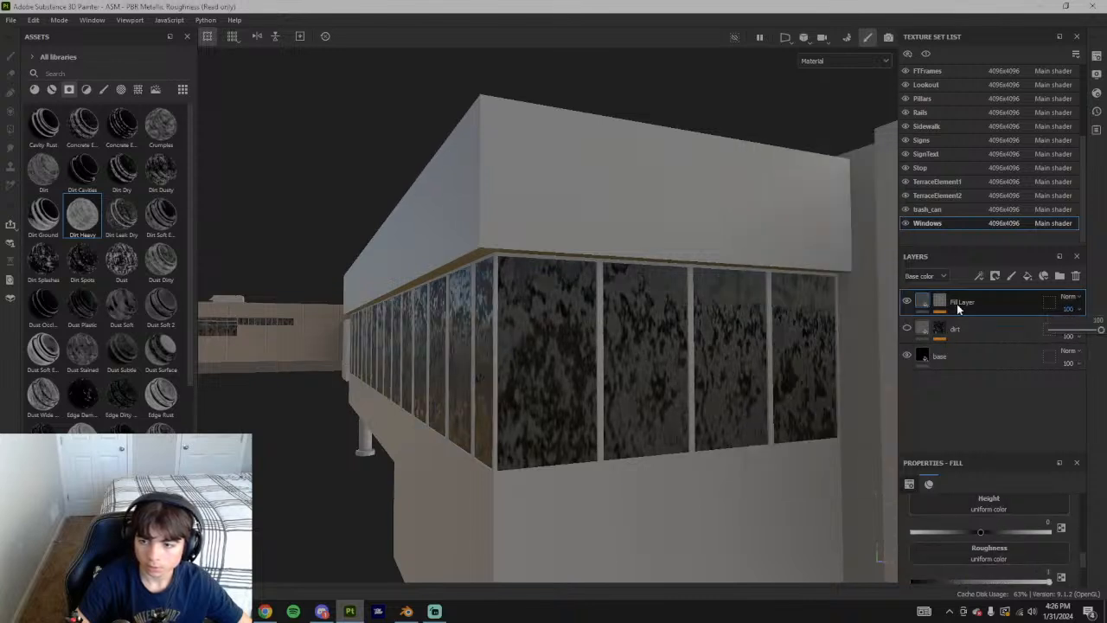
{"action": "left_click_drag", "start_coordinate": [577, 371], "coordinate": [653, 351], "text": "alt"}
{"action": "scroll", "coordinate": [980, 522], "scroll_direction": "up", "scroll_amount": 2}
{"action": "scroll", "coordinate": [979, 522], "scroll_direction": "up", "scroll_amount": 3}
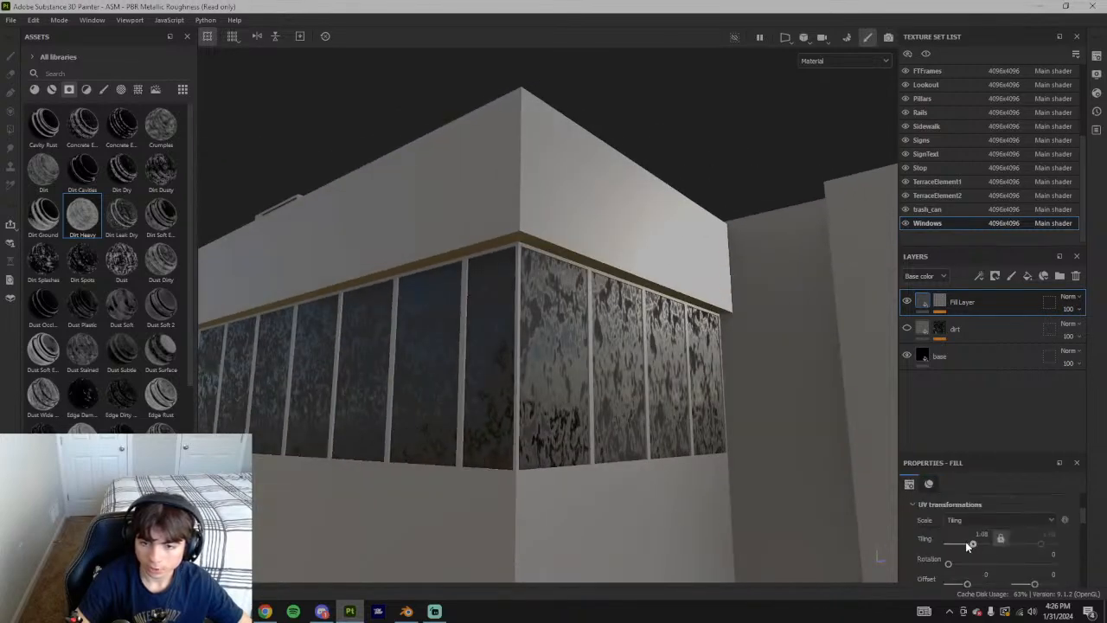
{"action": "left_click_drag", "start_coordinate": [973, 545], "coordinate": [971, 544]}
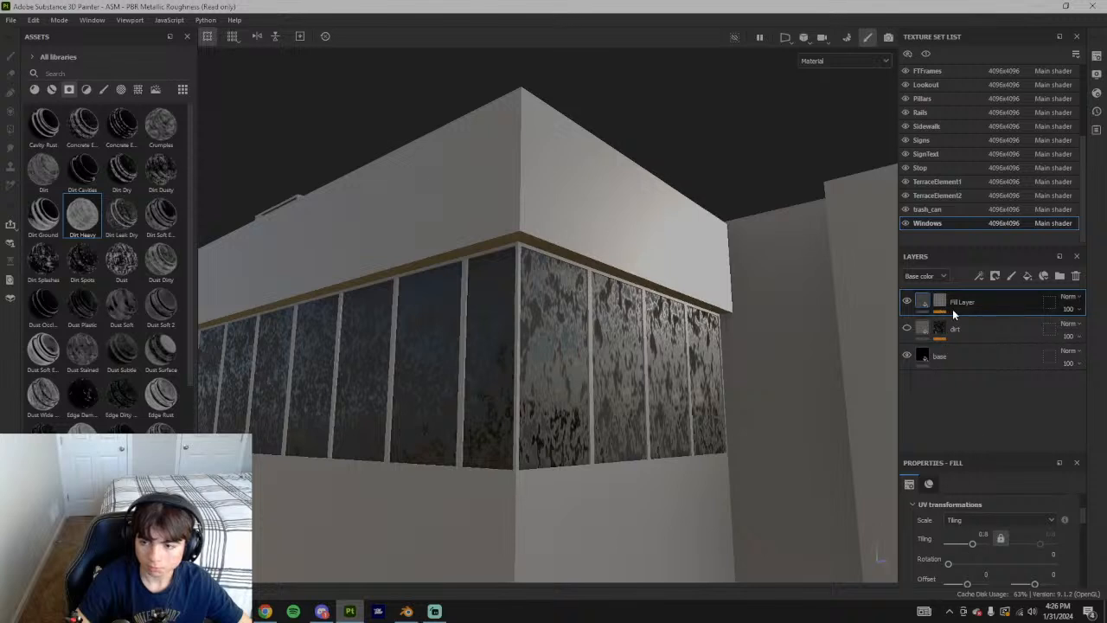
Try restricting the Dirt Heavy fill layer to the roughness channel only, and delete the layer
{"action": "mouse_move", "coordinate": [1092, 332]}
{"action": "left_mouse_down"}
{"action": "mouse_move", "coordinate": [1057, 332]}
{"action": "mouse_move", "coordinate": [1100, 341]}
{"action": "left_mouse_up"}
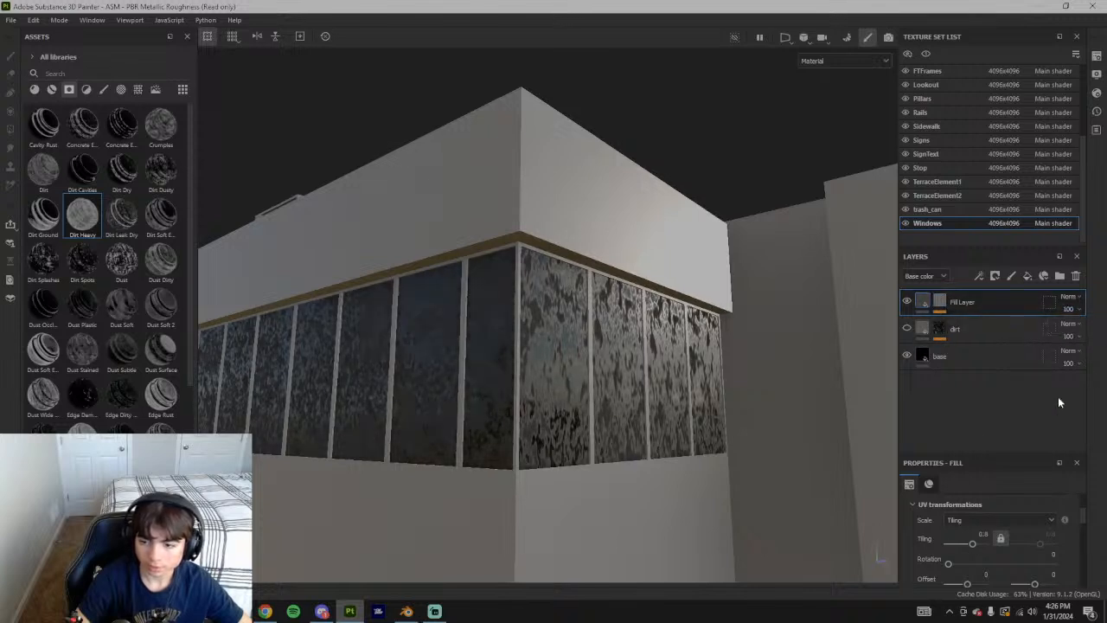
{"action": "scroll", "coordinate": [977, 554], "scroll_direction": "up", "scroll_amount": 2}
{"action": "scroll", "coordinate": [979, 561], "scroll_direction": "down", "scroll_amount": 5}
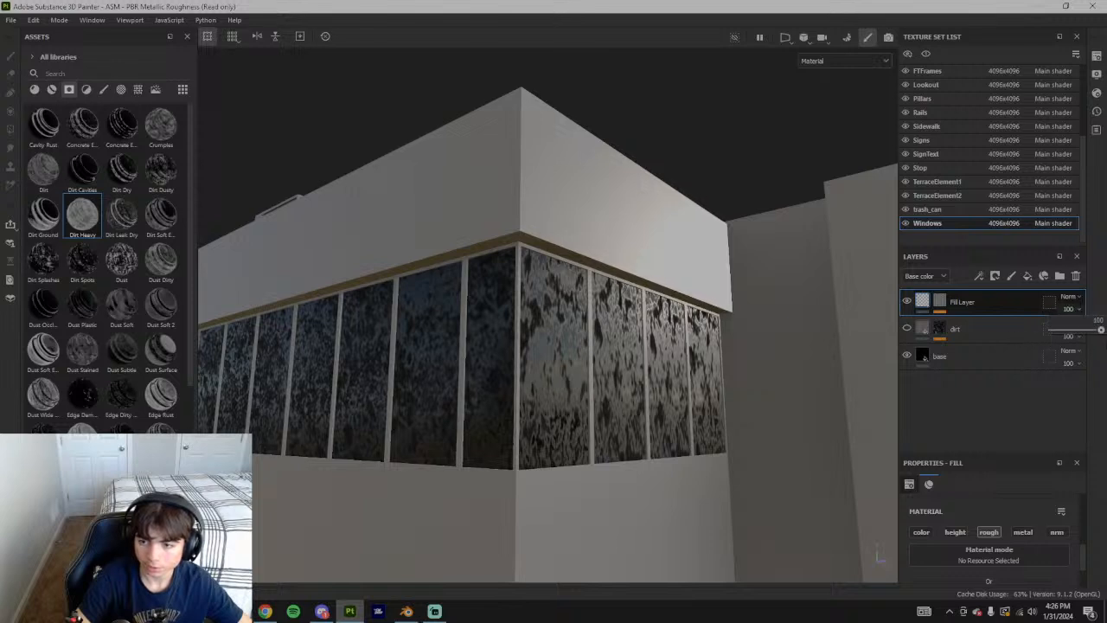
{"action": "left_click", "coordinate": [948, 300]}
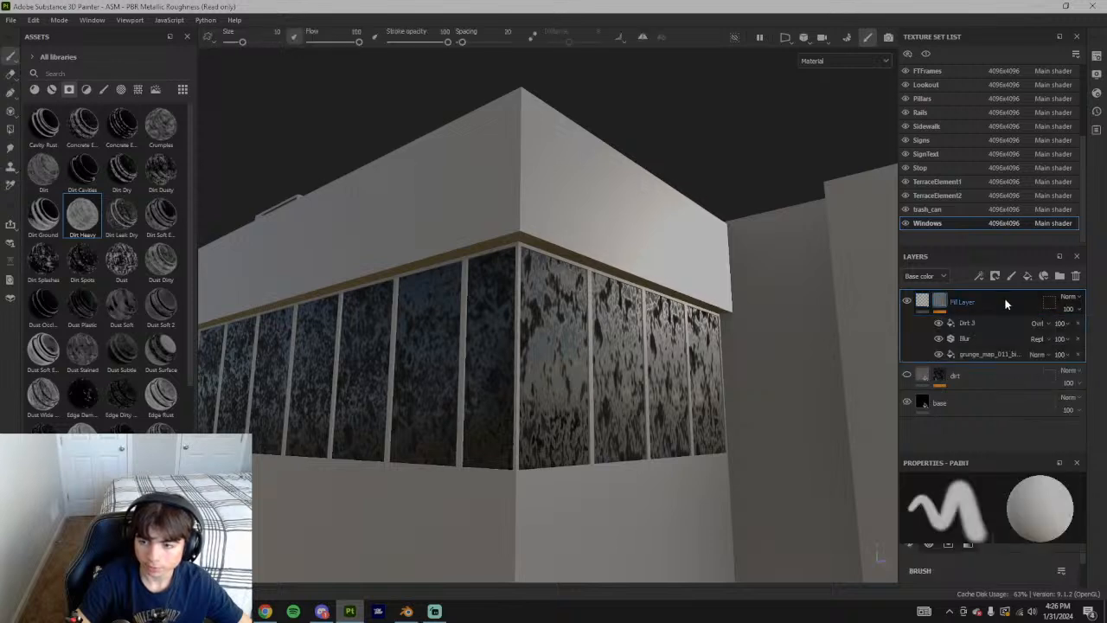
{"action": "left_click", "coordinate": [1075, 275]}
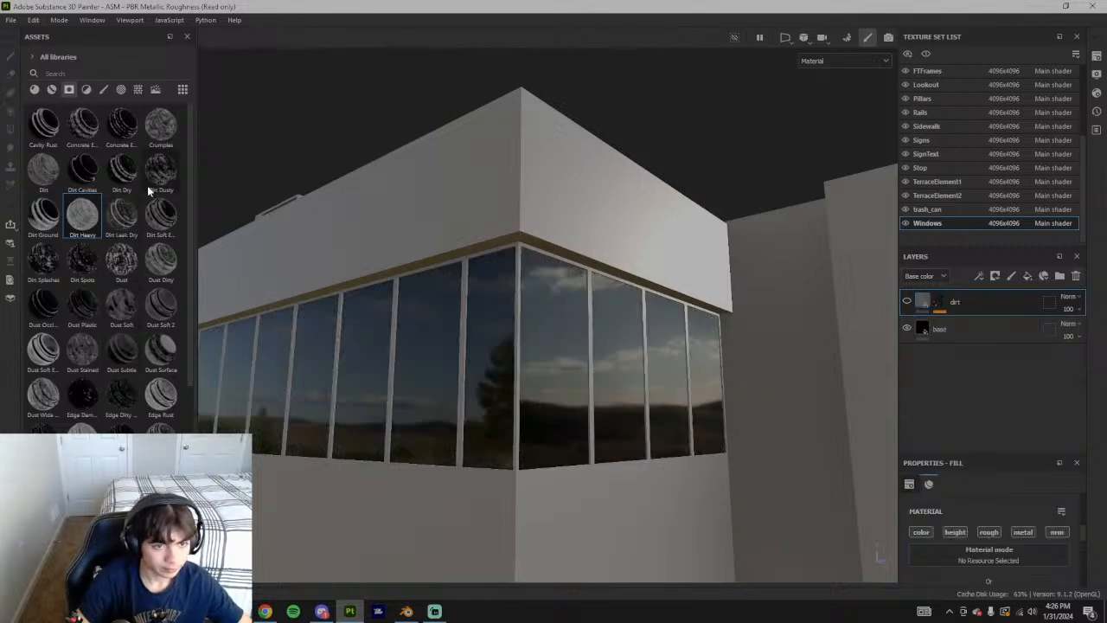
Add a fill layer with the Dirt smart mask above the hidden dirt layer and check it on the windows
{"action": "left_click_drag", "start_coordinate": [25, 165], "coordinate": [913, 330]}
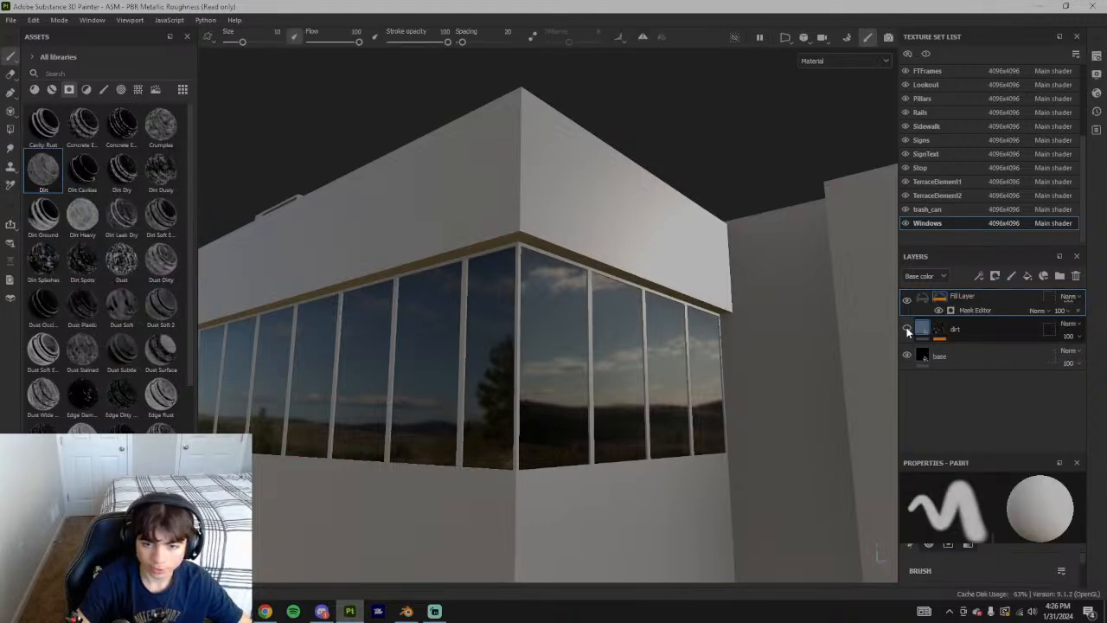
{"action": "left_click_drag", "start_coordinate": [484, 346], "coordinate": [554, 364], "text": "alt"}
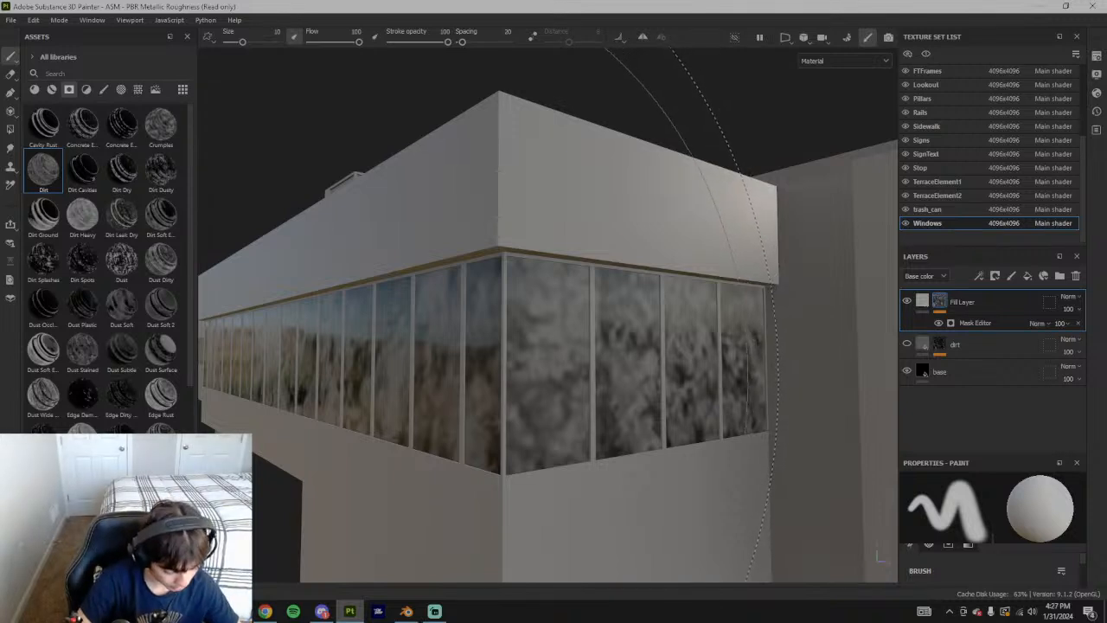
{"action": "scroll", "coordinate": [674, 428], "scroll_direction": "down", "scroll_amount": 3}
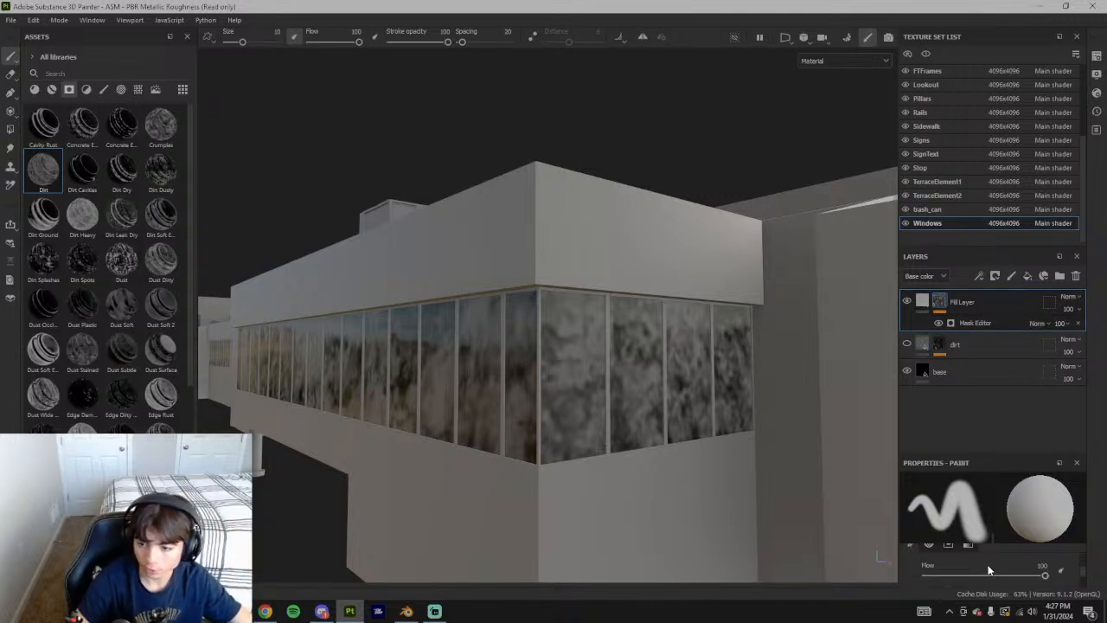
{"action": "scroll", "coordinate": [986, 568], "scroll_direction": "down", "scroll_amount": 2}
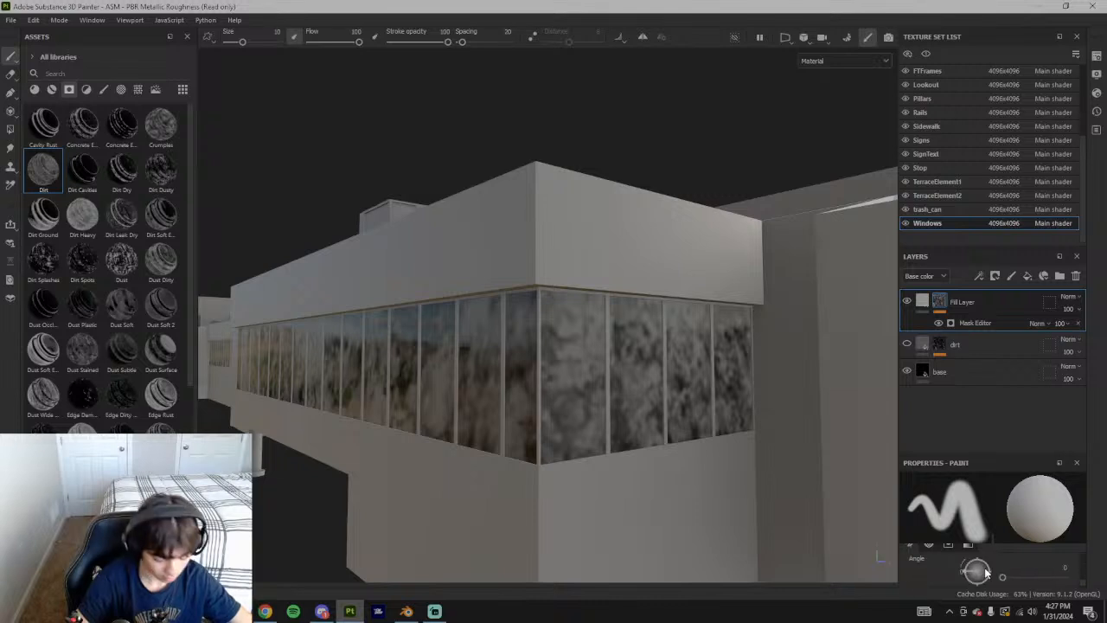
{"action": "scroll", "coordinate": [985, 569], "scroll_direction": "down", "scroll_amount": 3}
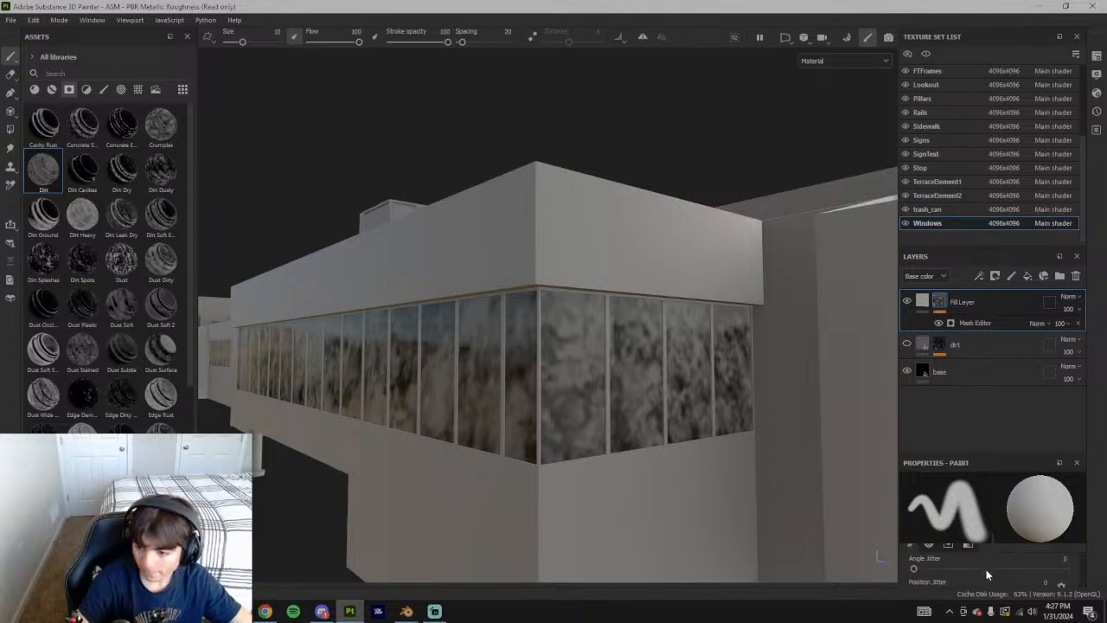
Delete the masked Fill Layer above the dirt layer in the Windows texture set
{"action": "scroll", "coordinate": [990, 571], "scroll_direction": "down", "scroll_amount": 4}
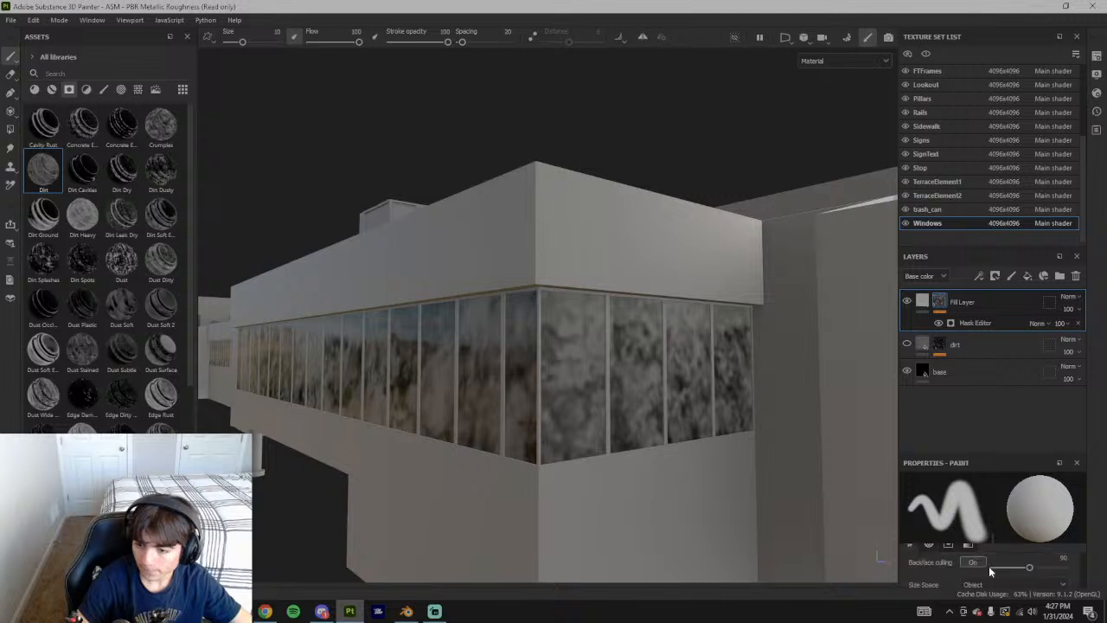
{"action": "left_click", "coordinate": [922, 301]}
{"action": "scroll", "coordinate": [984, 551], "scroll_direction": "up", "scroll_amount": 4}
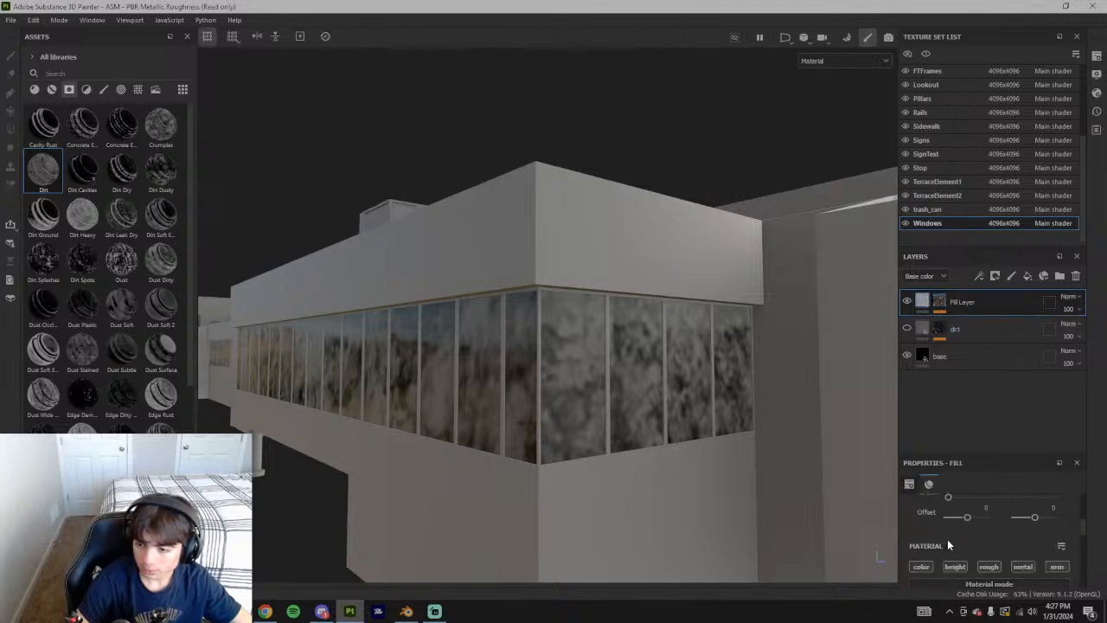
{"action": "left_click", "coordinate": [961, 306]}
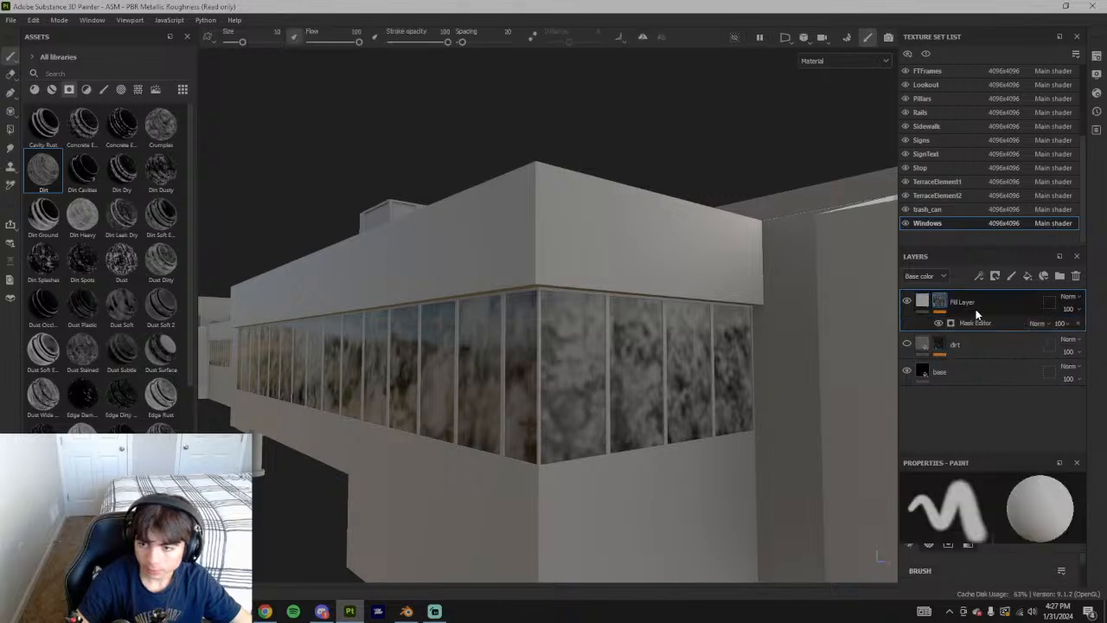
{"action": "left_click", "coordinate": [1076, 277]}
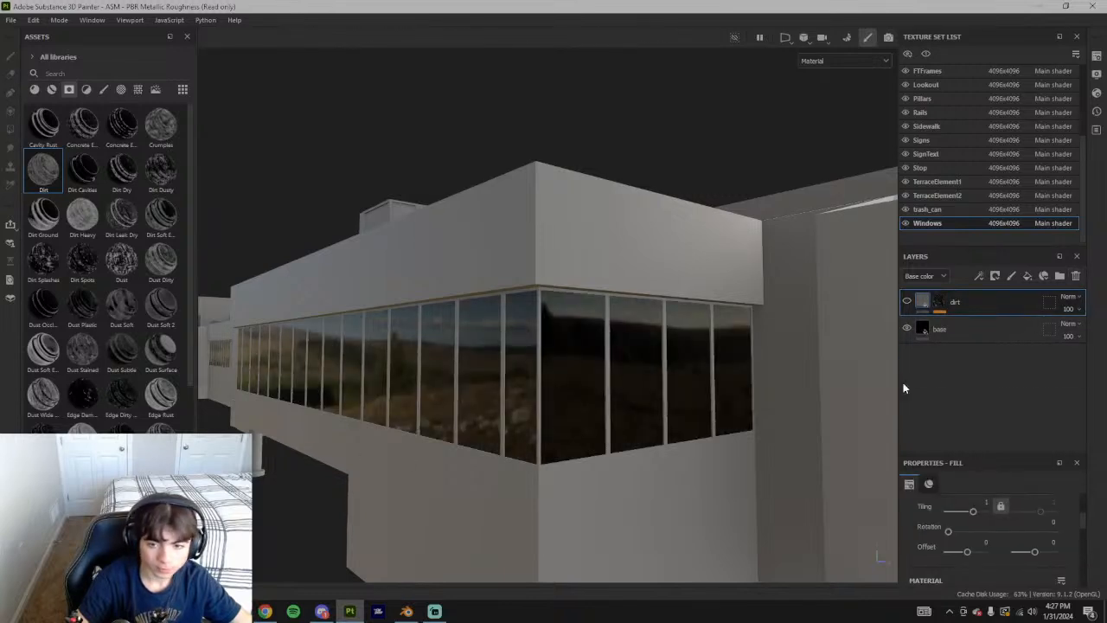
Show the dirt layer and examine its effect on the building's windows from several angles
{"action": "left_click_drag", "start_coordinate": [344, 330], "coordinate": [368, 349], "text": "alt"}
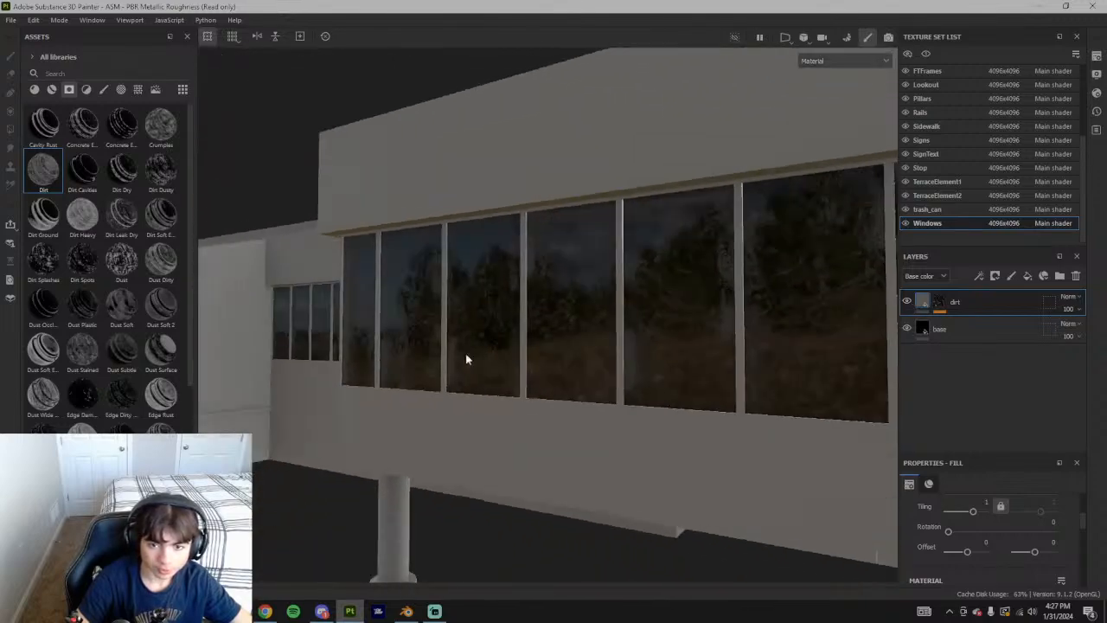
{"action": "right_click_drag", "start_coordinate": [367, 348], "coordinate": [561, 327], "text": "alt"}
{"action": "left_click_drag", "start_coordinate": [562, 330], "coordinate": [517, 341], "text": "alt"}
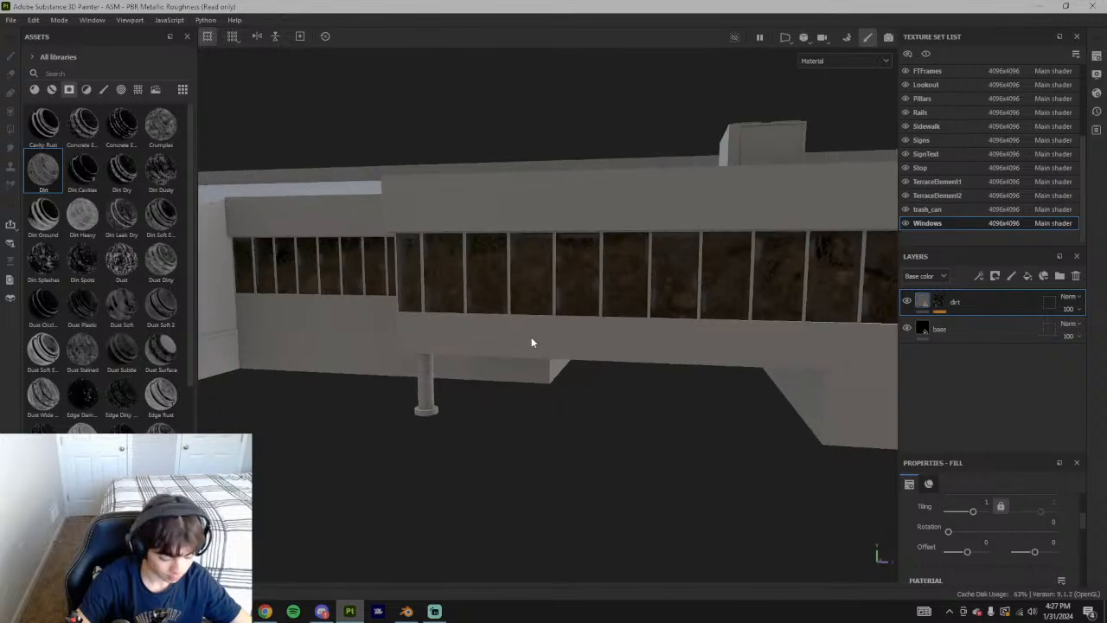
{"action": "left_click_drag", "start_coordinate": [629, 344], "coordinate": [489, 347], "text": "alt"}
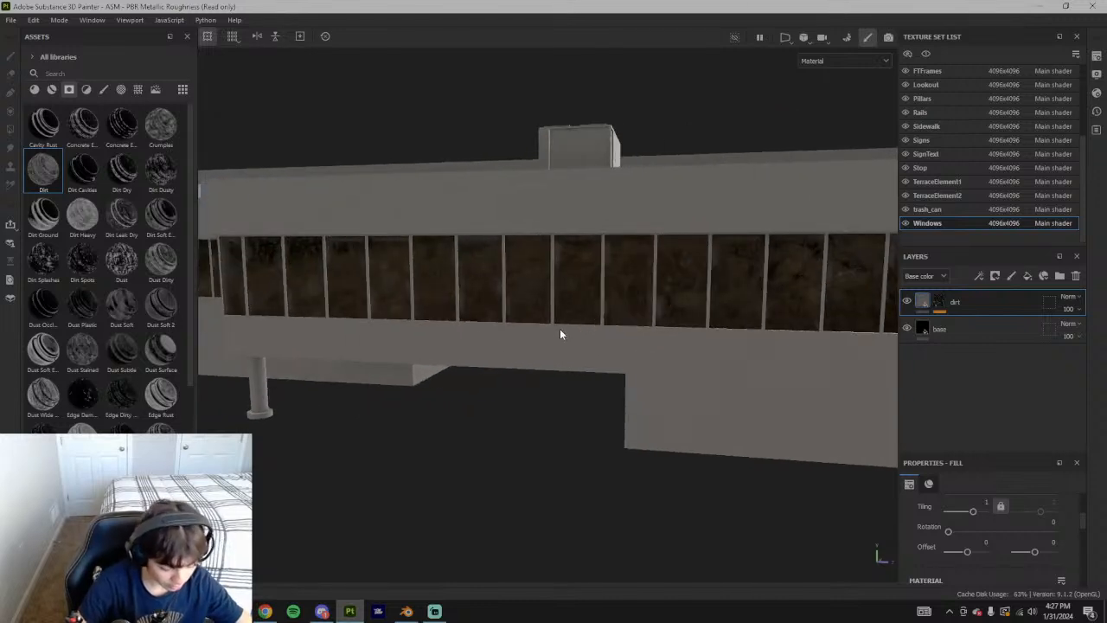
{"action": "left_click_drag", "start_coordinate": [692, 358], "coordinate": [452, 370], "text": "alt"}
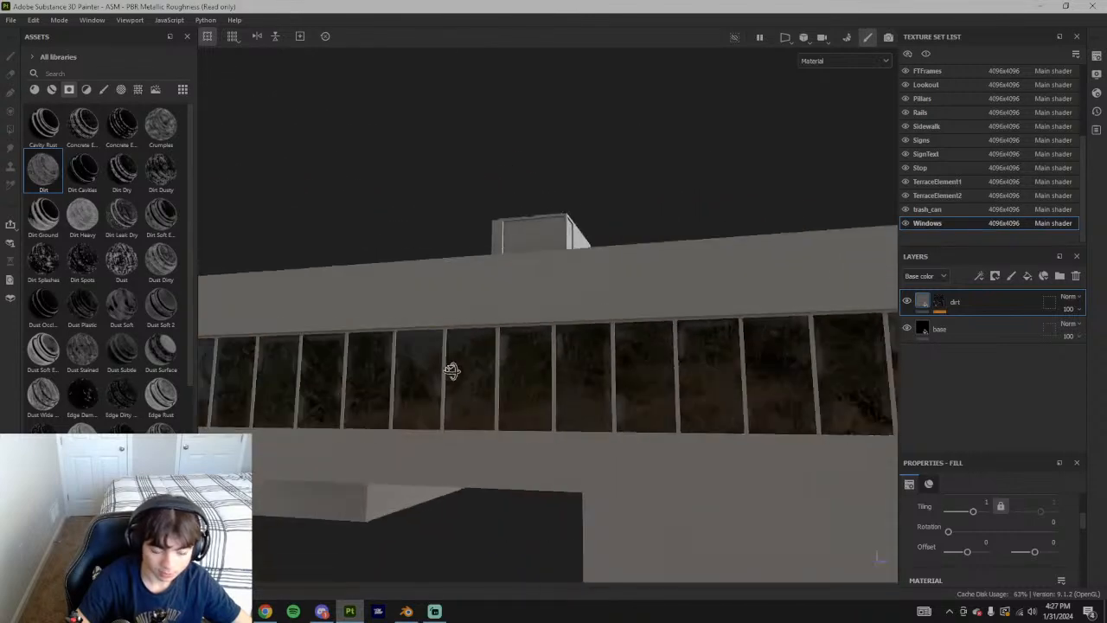
{"action": "left_click_drag", "start_coordinate": [526, 366], "coordinate": [807, 312], "text": "alt"}
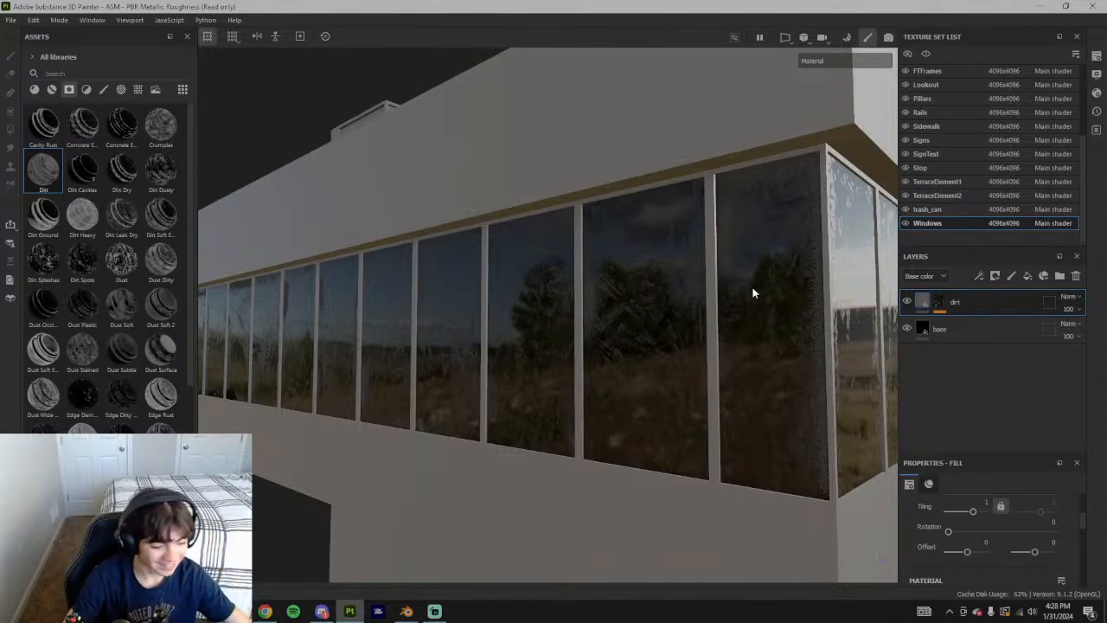
{"action": "left_click_drag", "start_coordinate": [674, 324], "coordinate": [569, 365], "text": "alt"}
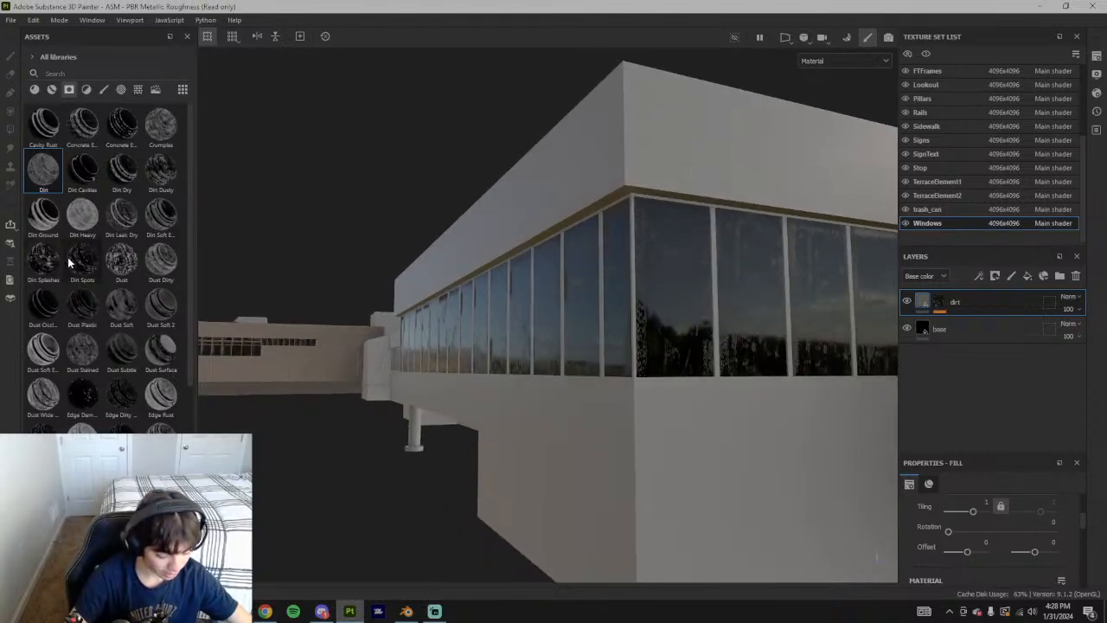
{"action": "left_click_drag", "start_coordinate": [630, 351], "coordinate": [589, 322], "text": "alt"}
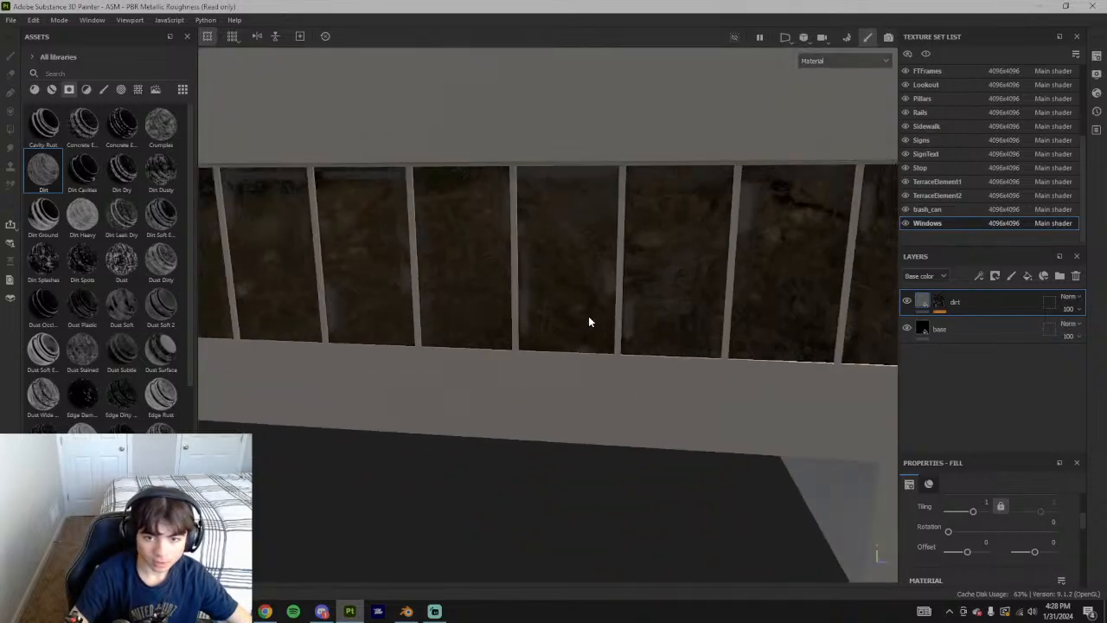
{"action": "scroll", "coordinate": [730, 309], "scroll_direction": "up", "scroll_amount": 3}
{"action": "left_click_drag", "start_coordinate": [729, 309], "coordinate": [728, 245], "text": "alt"}
Select the dirt layer's mask, look through its paint properties and check the layer's opacity, leaving it at 100
{"action": "left_click", "coordinate": [1078, 310]}
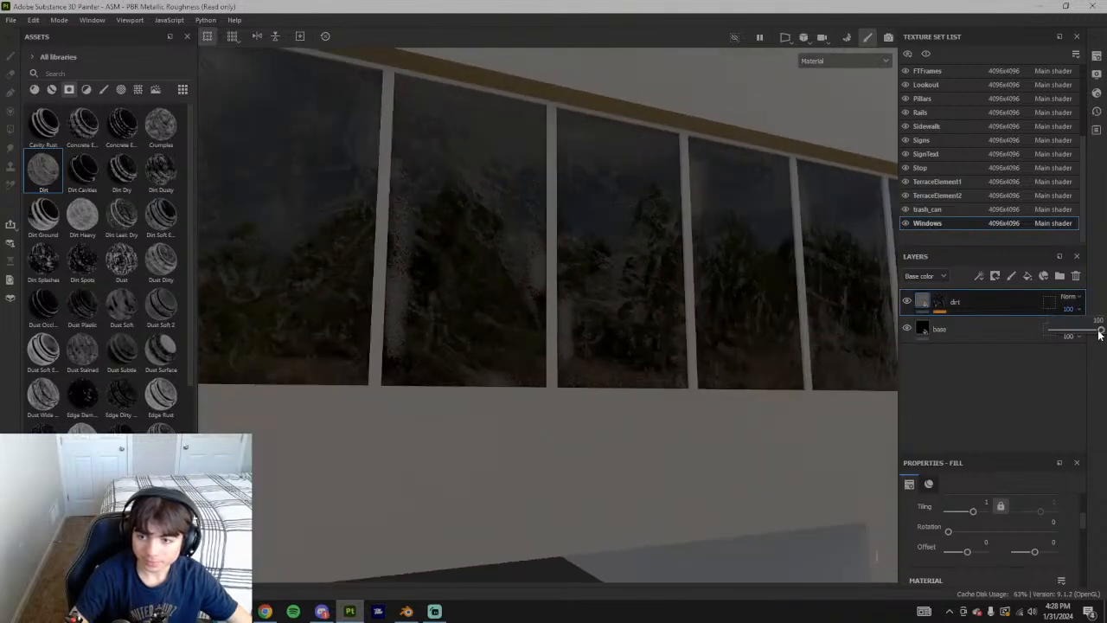
{"action": "left_click", "coordinate": [941, 301]}
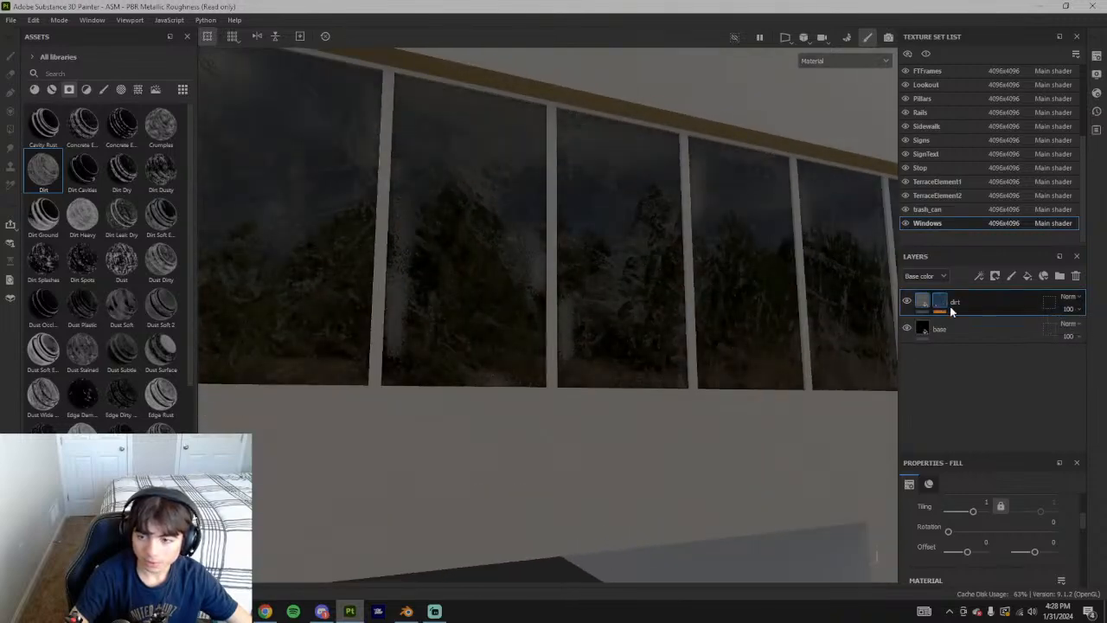
{"action": "scroll", "coordinate": [995, 565], "scroll_direction": "down", "scroll_amount": 2}
{"action": "left_click_drag", "start_coordinate": [965, 451], "coordinate": [965, 365]}
{"action": "scroll", "coordinate": [983, 519], "scroll_direction": "down", "scroll_amount": 5}
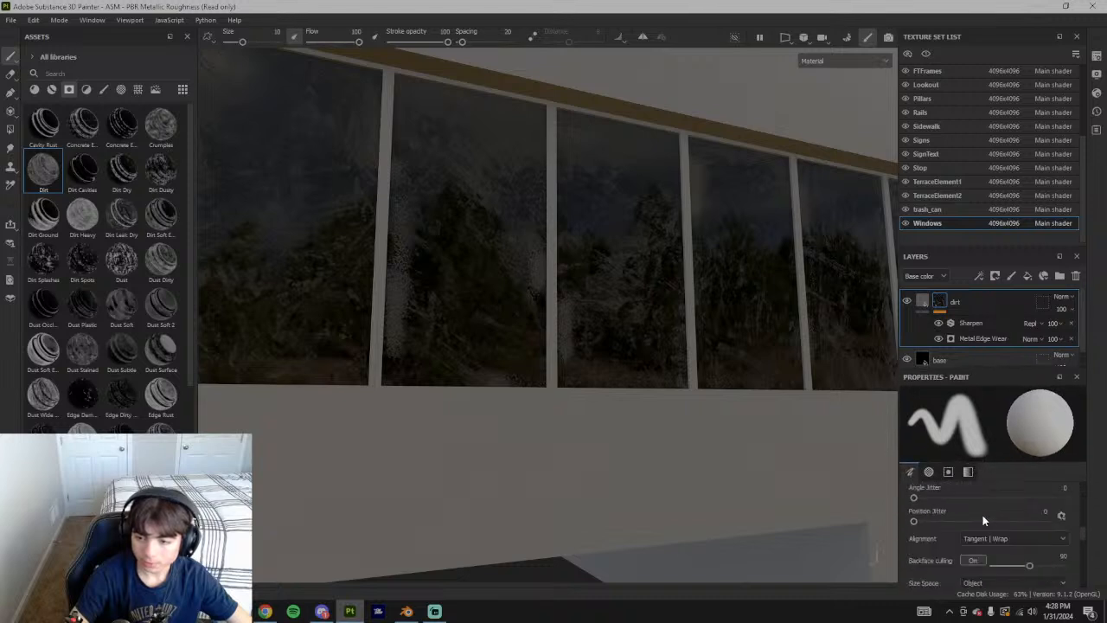
{"action": "scroll", "coordinate": [984, 523], "scroll_direction": "up", "scroll_amount": 5}
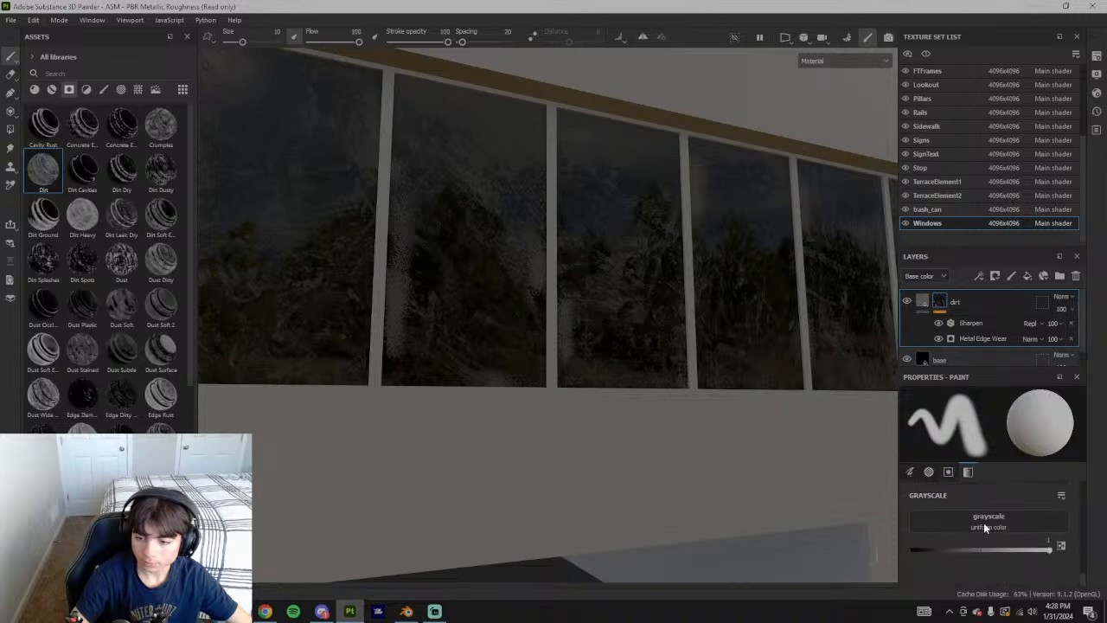
{"action": "left_click_drag", "start_coordinate": [534, 292], "coordinate": [798, 353], "text": "alt"}
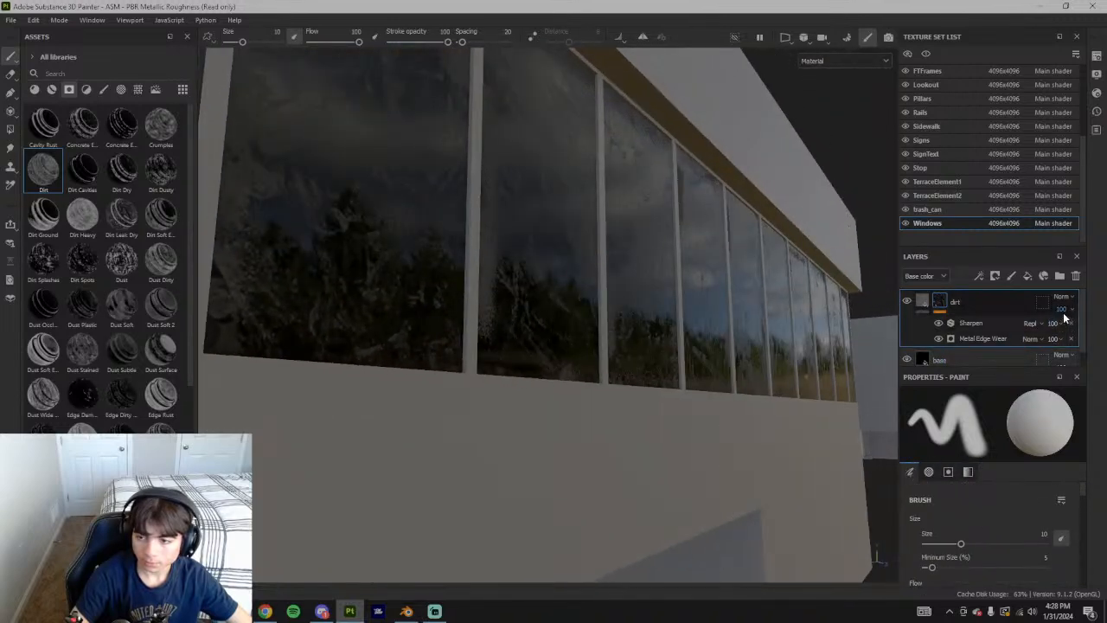
{"action": "left_click_drag", "start_coordinate": [1082, 332], "coordinate": [1105, 330]}
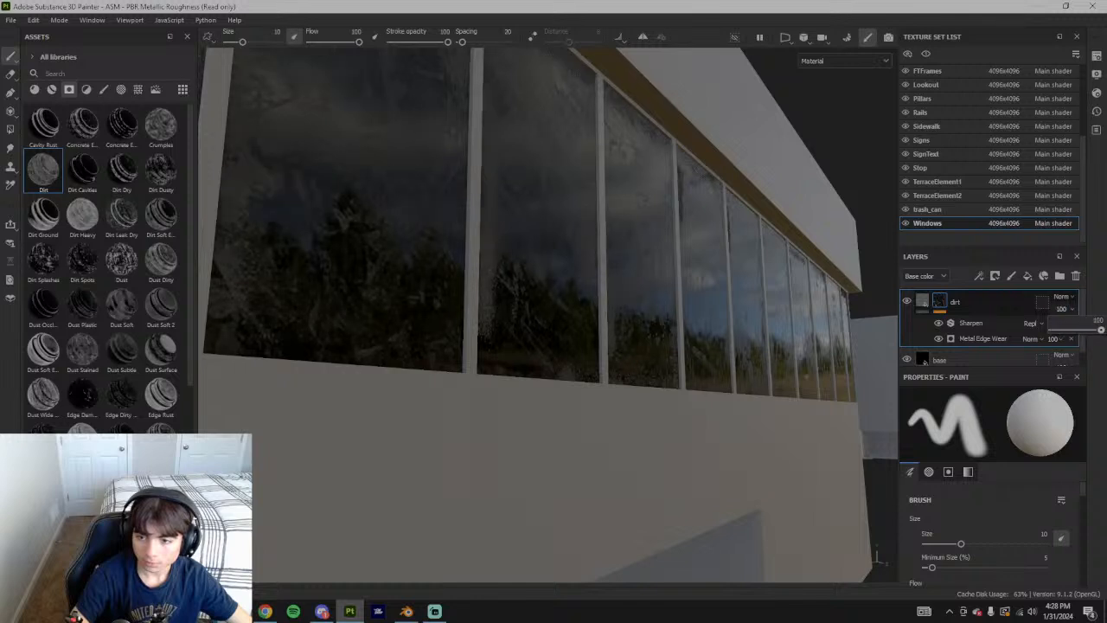
Disable the color channel in the dirt layer's fill material, comparing the windows with and without it
{"action": "left_click", "coordinate": [920, 299]}
{"action": "scroll", "coordinate": [995, 540], "scroll_direction": "down", "scroll_amount": 4}
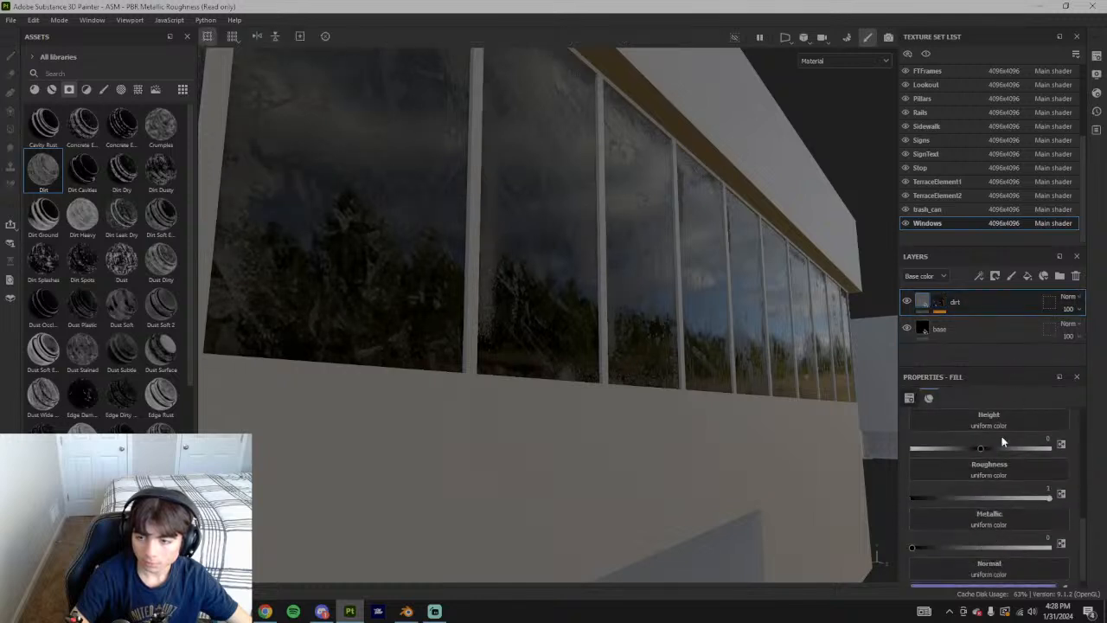
{"action": "scroll", "coordinate": [1009, 467], "scroll_direction": "up", "scroll_amount": 3}
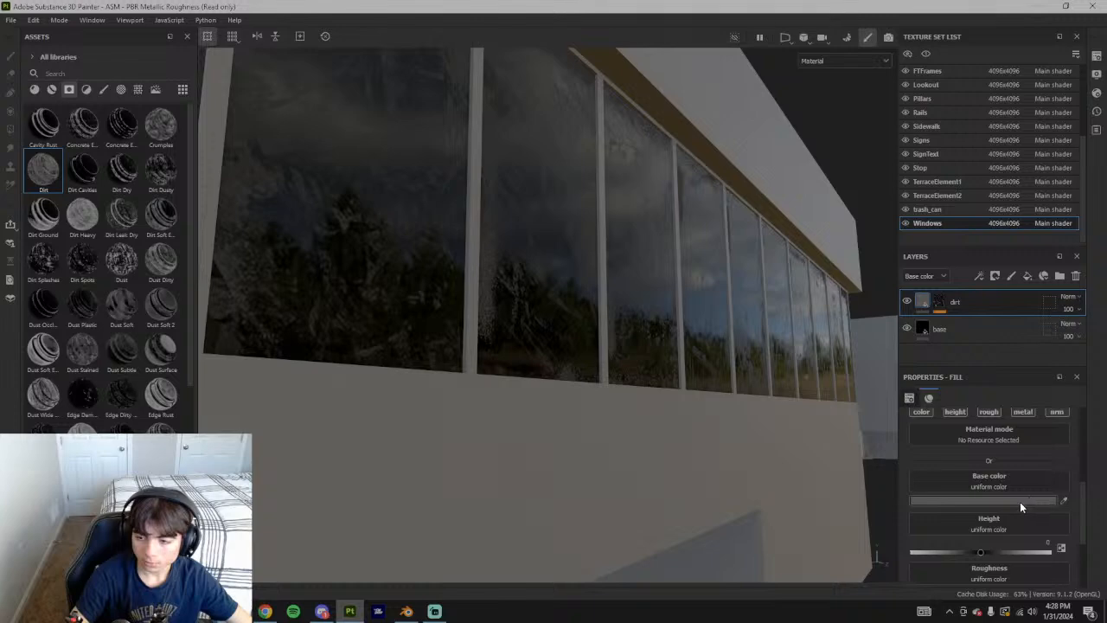
{"action": "scroll", "coordinate": [951, 442], "scroll_direction": "up", "scroll_amount": 1}
{"action": "left_click", "coordinate": [922, 446]}
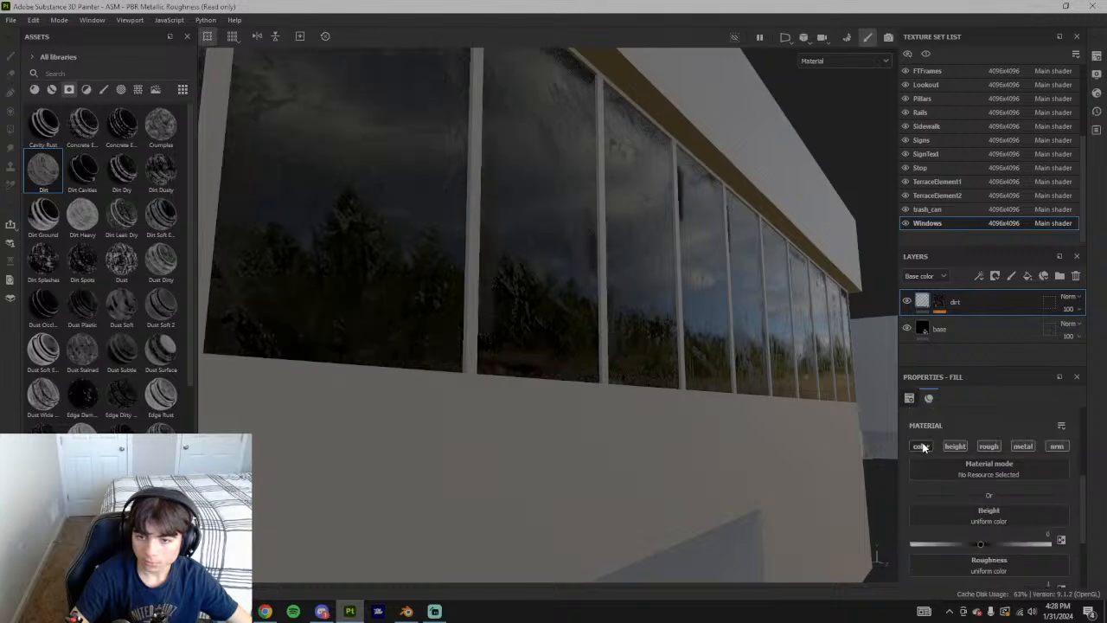
{"action": "left_click_drag", "start_coordinate": [709, 407], "coordinate": [854, 435], "text": "alt"}
{"action": "left_click", "coordinate": [921, 446]}
{"action": "left_click", "coordinate": [921, 446]}
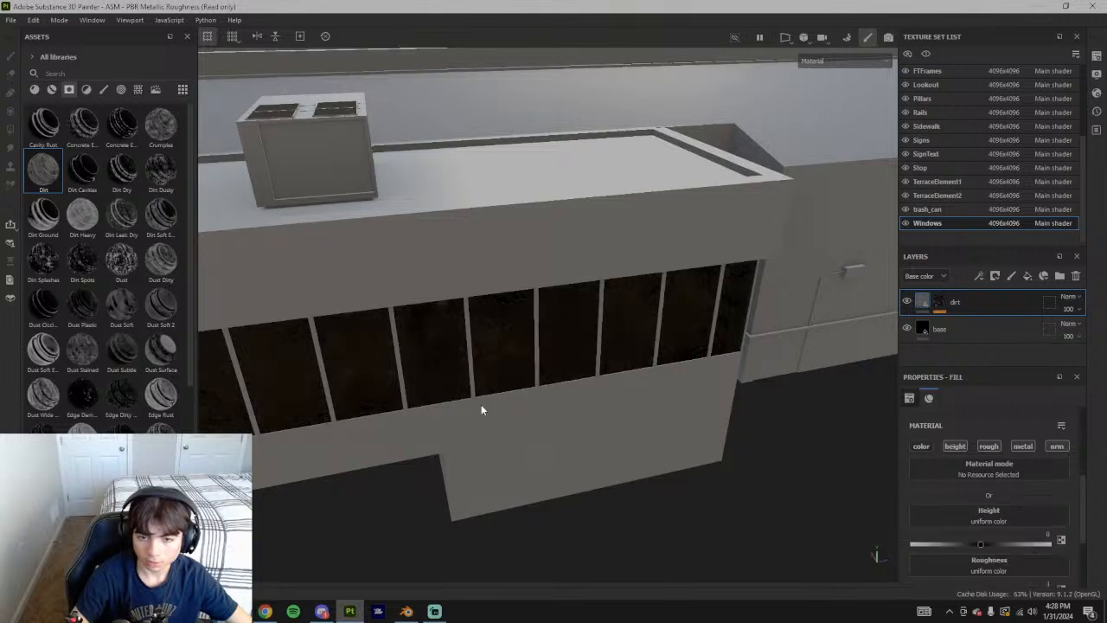
Switch the layer stack to the Roughness channel and bring up the dirt fill's roughness settings
{"action": "left_click_drag", "start_coordinate": [469, 406], "coordinate": [630, 337], "text": "alt"}
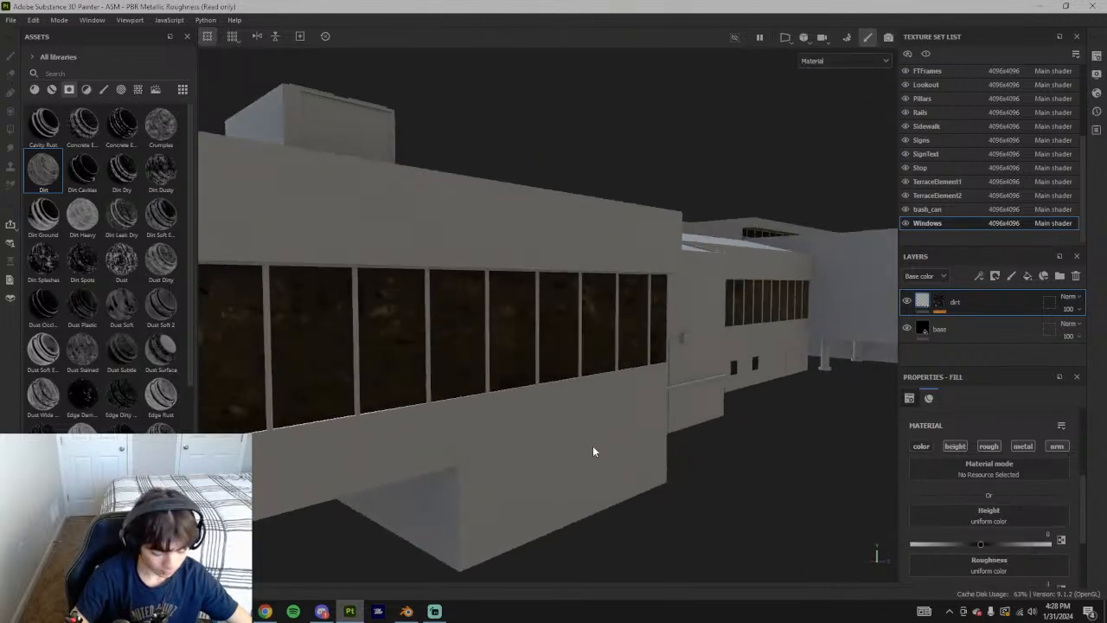
{"action": "left_click_drag", "start_coordinate": [593, 450], "coordinate": [502, 374], "text": "alt"}
{"action": "left_click", "coordinate": [922, 276]}
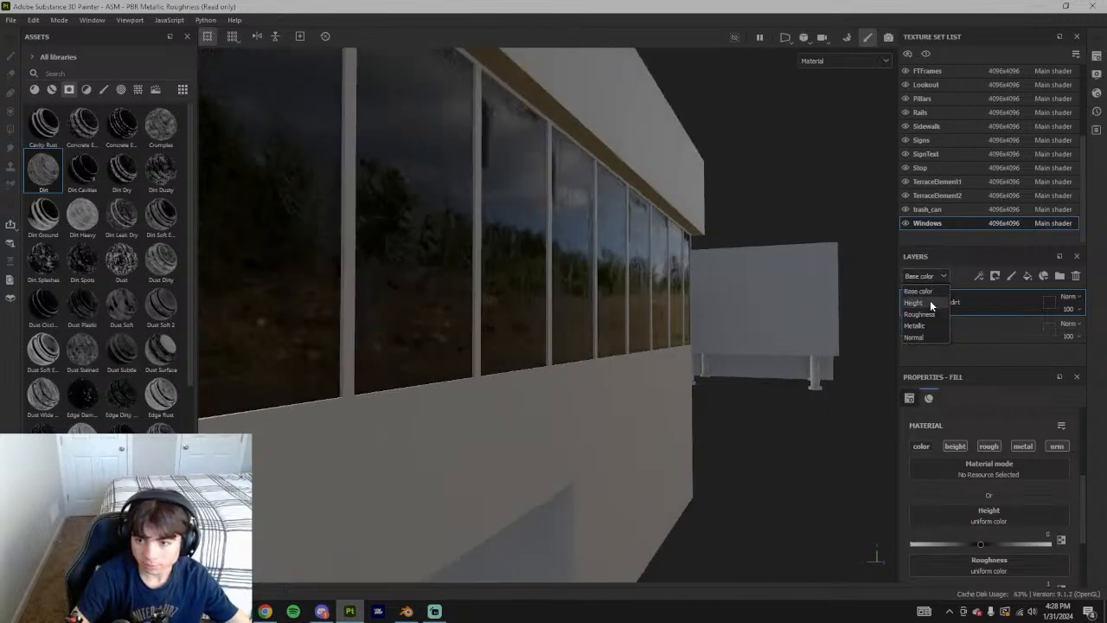
{"action": "left_click", "coordinate": [919, 314]}
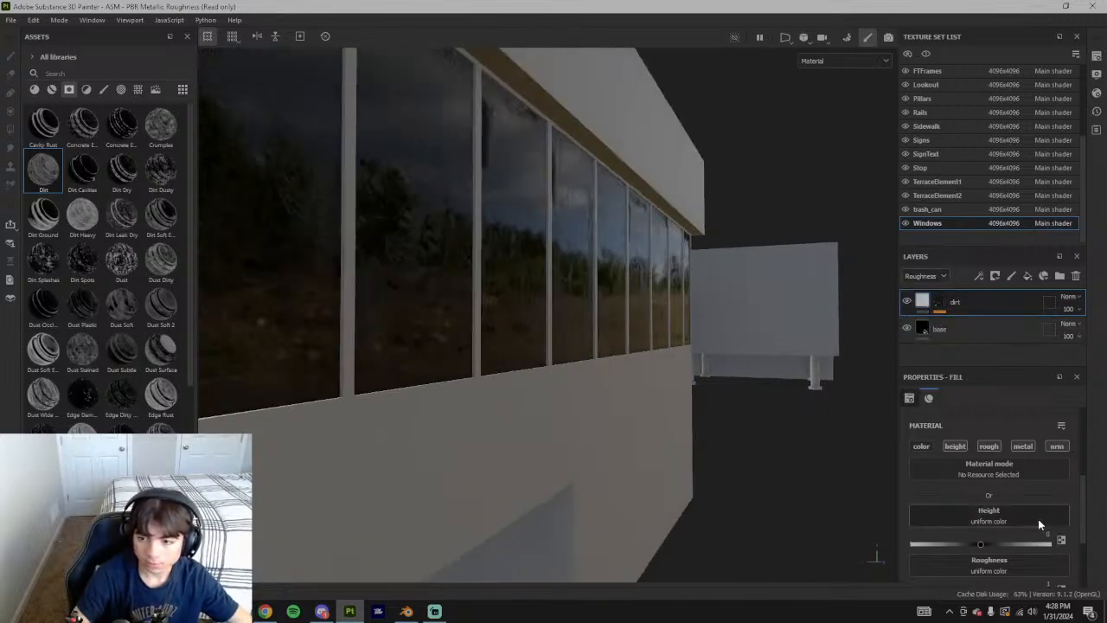
{"action": "left_click", "coordinate": [928, 273]}
{"action": "left_click", "coordinate": [925, 275]}
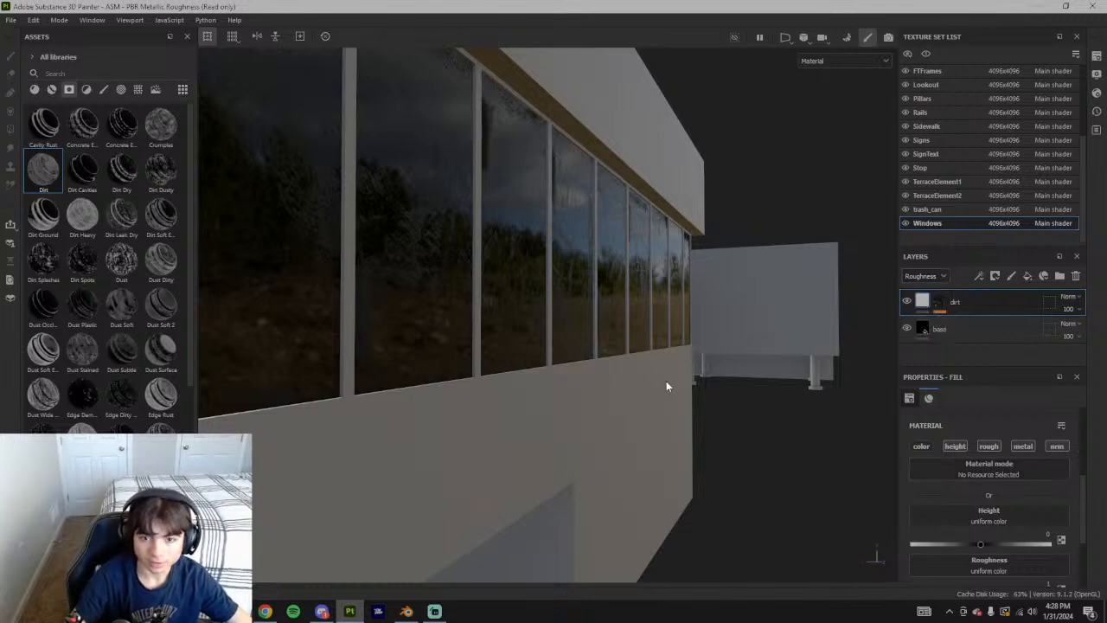
{"action": "scroll", "coordinate": [966, 536], "scroll_direction": "down", "scroll_amount": 2}
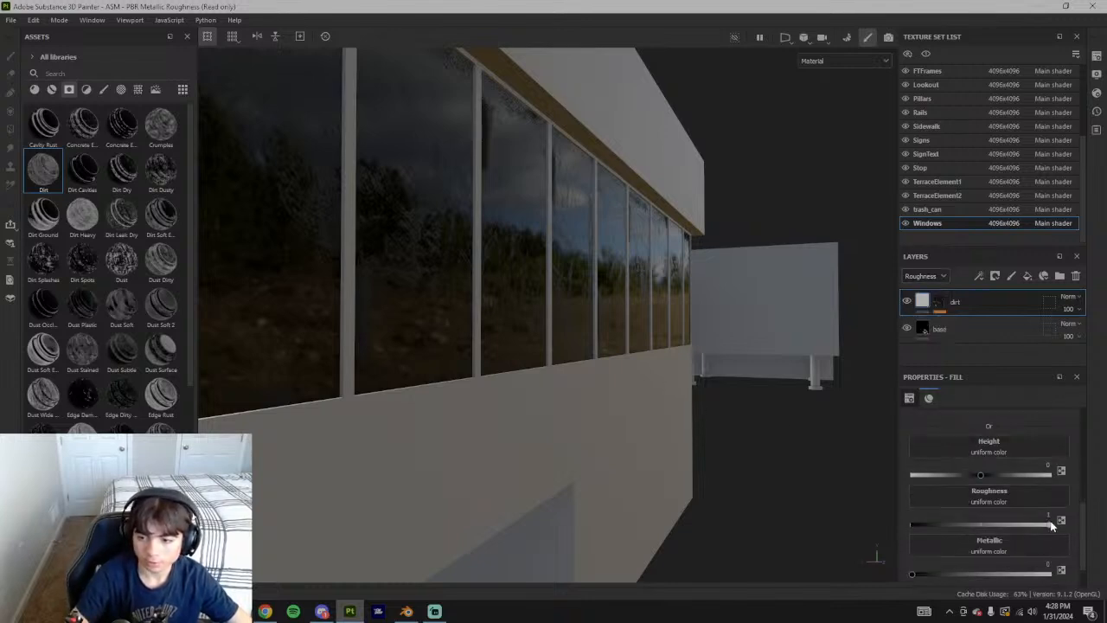
Set the dirt layer's roughness opacity to 30, judging the window reflections from different angles
{"action": "left_click_drag", "start_coordinate": [1090, 333], "coordinate": [1071, 333]}
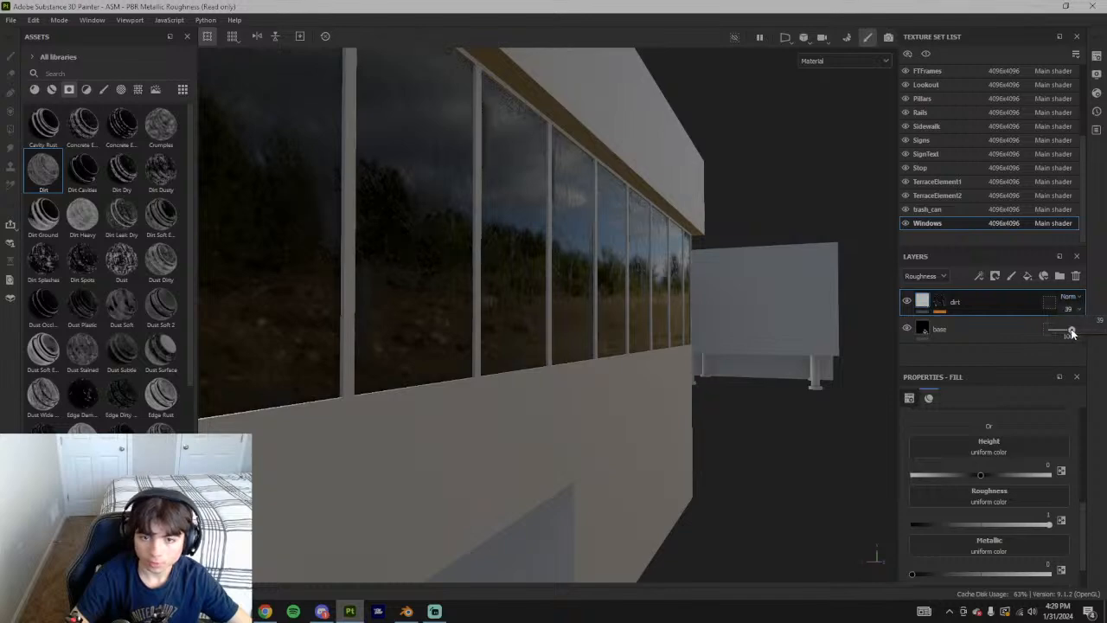
{"action": "left_click_drag", "start_coordinate": [583, 279], "coordinate": [567, 243], "text": "alt"}
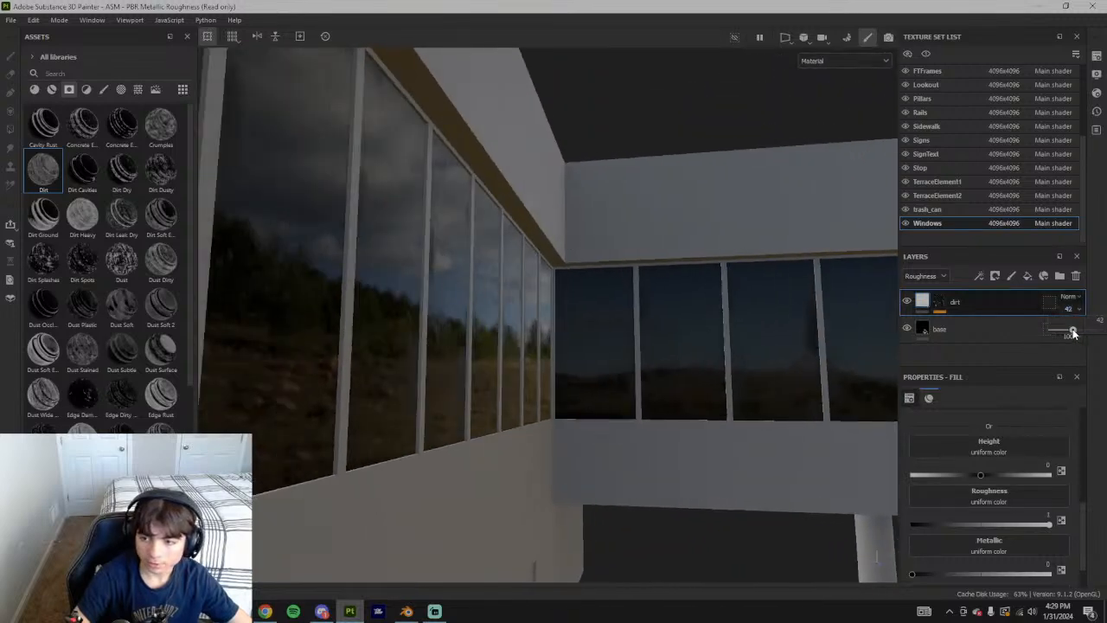
{"action": "left_click_drag", "start_coordinate": [790, 337], "coordinate": [794, 333], "text": "alt"}
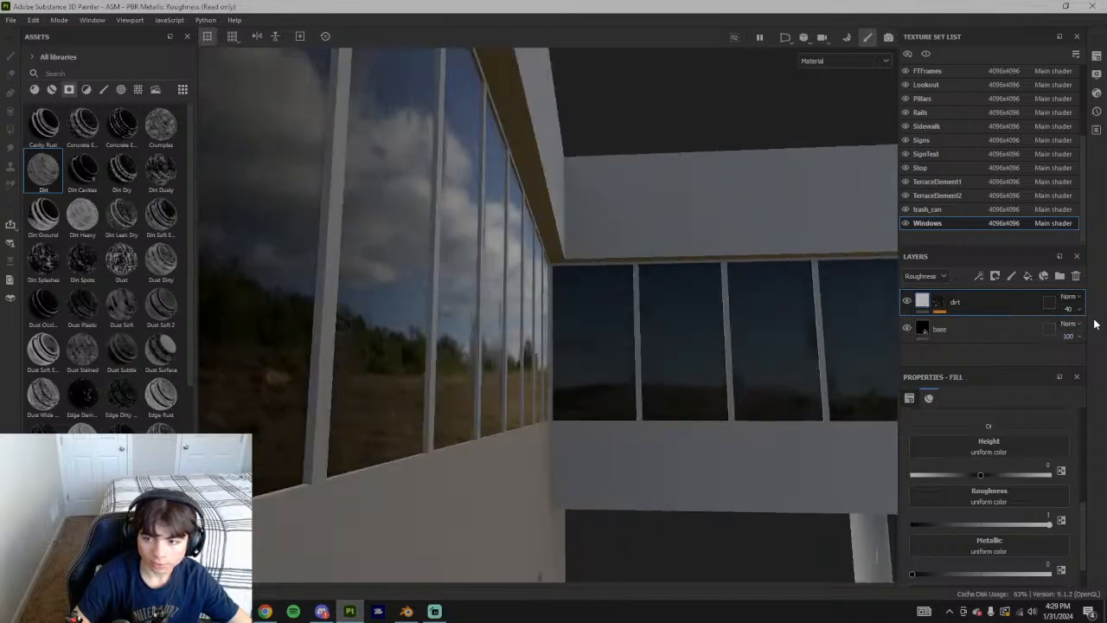
{"action": "left_click_drag", "start_coordinate": [606, 363], "coordinate": [683, 333], "text": "alt"}
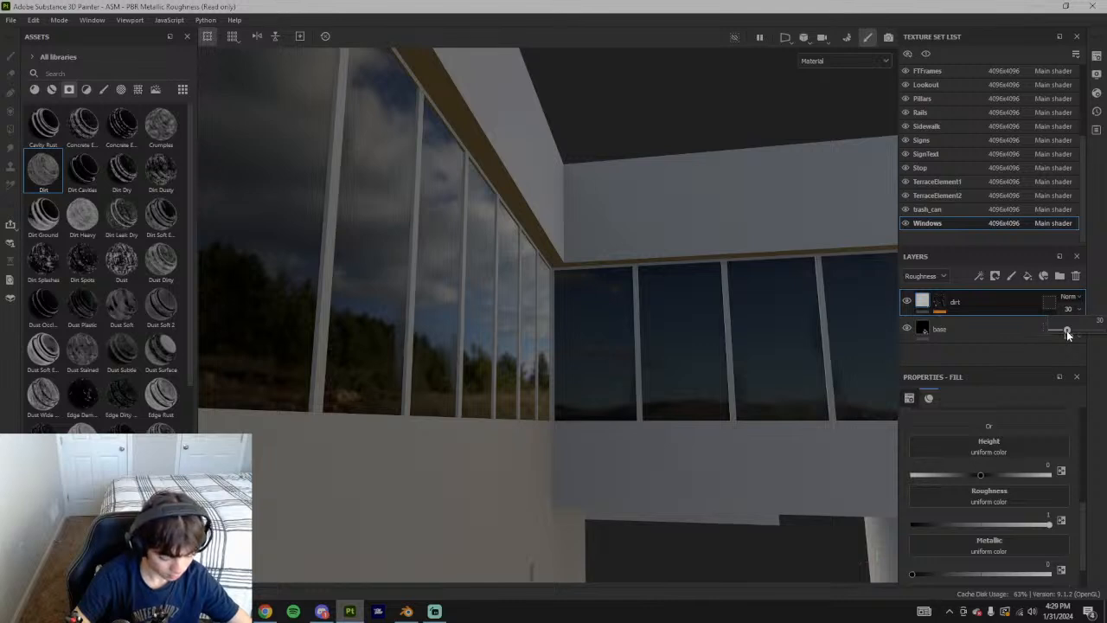
{"action": "key", "text": "Return"}
Examine the window reflections up close and from afar, toggling the dirt layer's visibility for comparison
{"action": "left_click_drag", "start_coordinate": [664, 272], "coordinate": [577, 287], "text": "alt"}
{"action": "scroll", "coordinate": [619, 378], "scroll_direction": "down", "scroll_amount": 5}
{"action": "scroll", "coordinate": [563, 332], "scroll_direction": "up", "scroll_amount": 6}
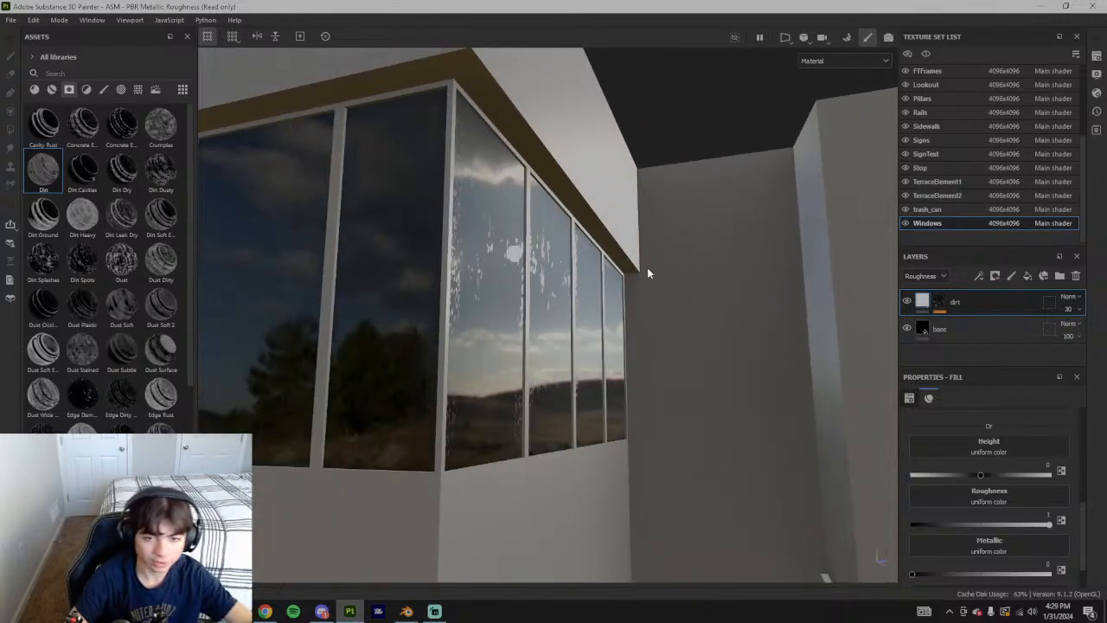
{"action": "left_click_drag", "start_coordinate": [536, 238], "coordinate": [503, 313], "text": "alt"}
{"action": "scroll", "coordinate": [504, 314], "scroll_direction": "down", "scroll_amount": 8}
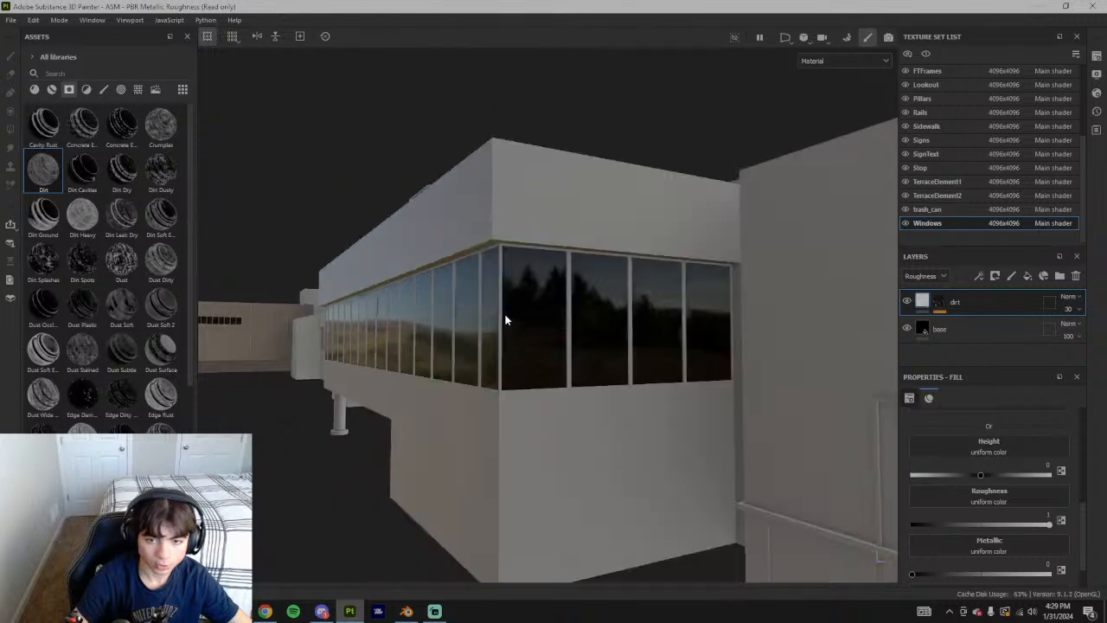
{"action": "scroll", "coordinate": [649, 331], "scroll_direction": "up", "scroll_amount": 8}
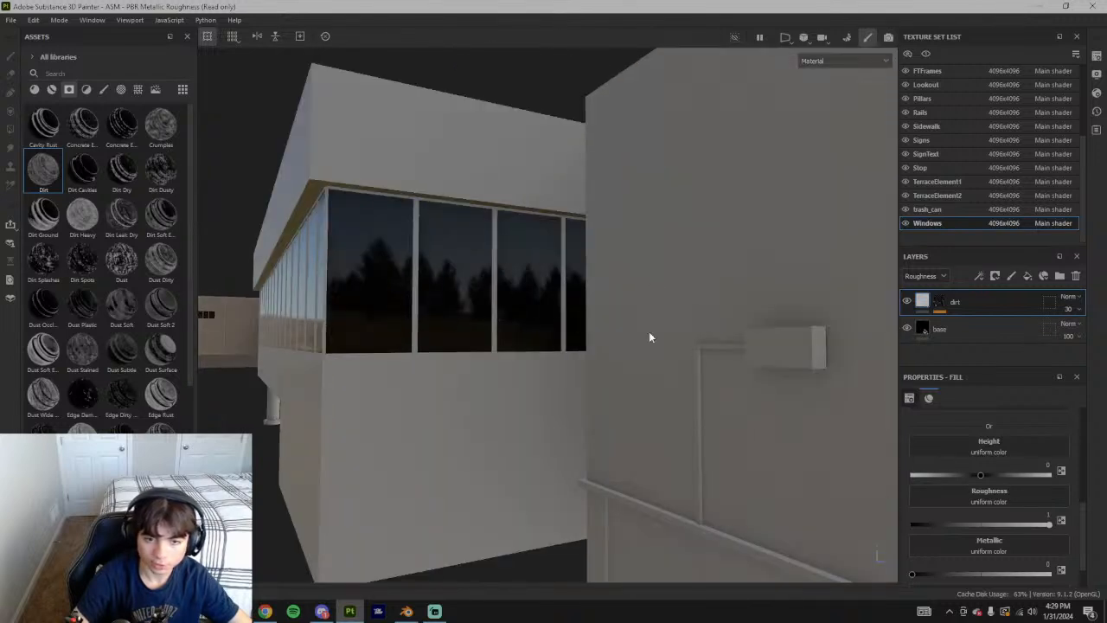
{"action": "left_click", "coordinate": [907, 301]}
{"action": "left_click_drag", "start_coordinate": [359, 242], "coordinate": [574, 313], "text": "alt"}
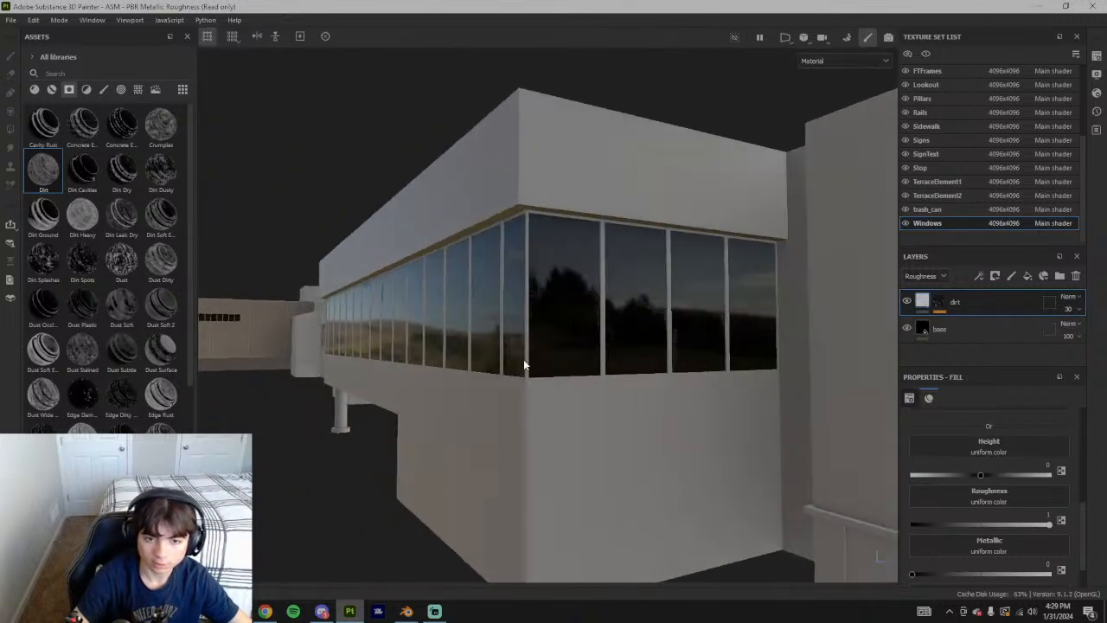
{"action": "left_click_drag", "start_coordinate": [547, 232], "coordinate": [550, 245], "text": "alt"}
{"action": "left_click_drag", "start_coordinate": [370, 251], "coordinate": [628, 284], "text": "alt"}
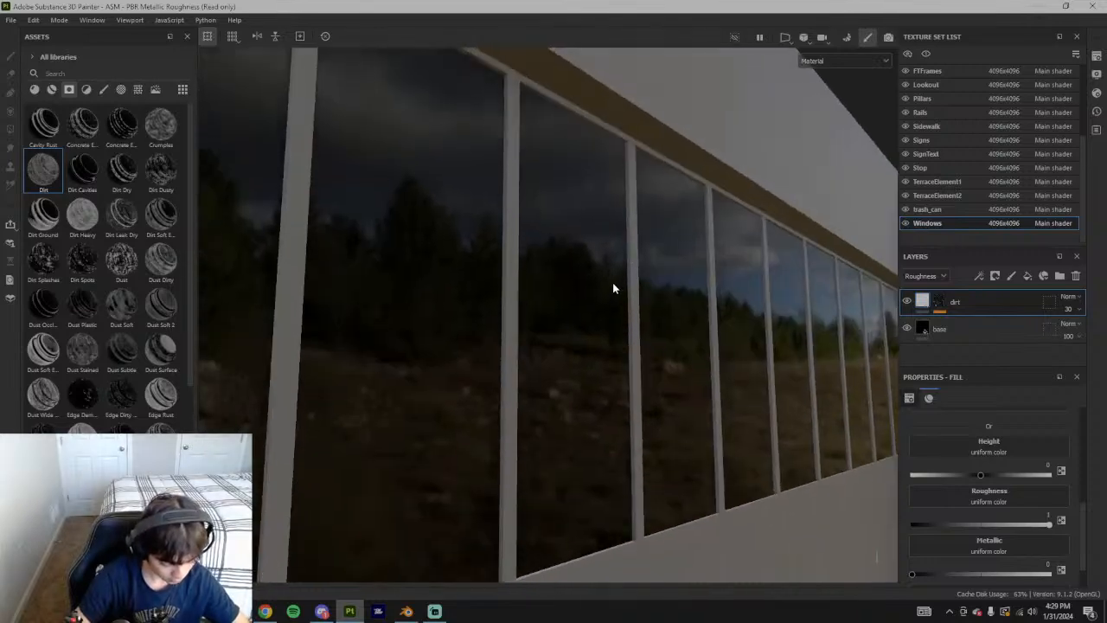
Inspect the reflections along the long row of windows beneath the gold trim from several low angles
{"action": "left_click_drag", "start_coordinate": [623, 291], "coordinate": [512, 202], "text": "alt"}
{"action": "left_click_drag", "start_coordinate": [722, 440], "coordinate": [623, 453], "text": "alt"}
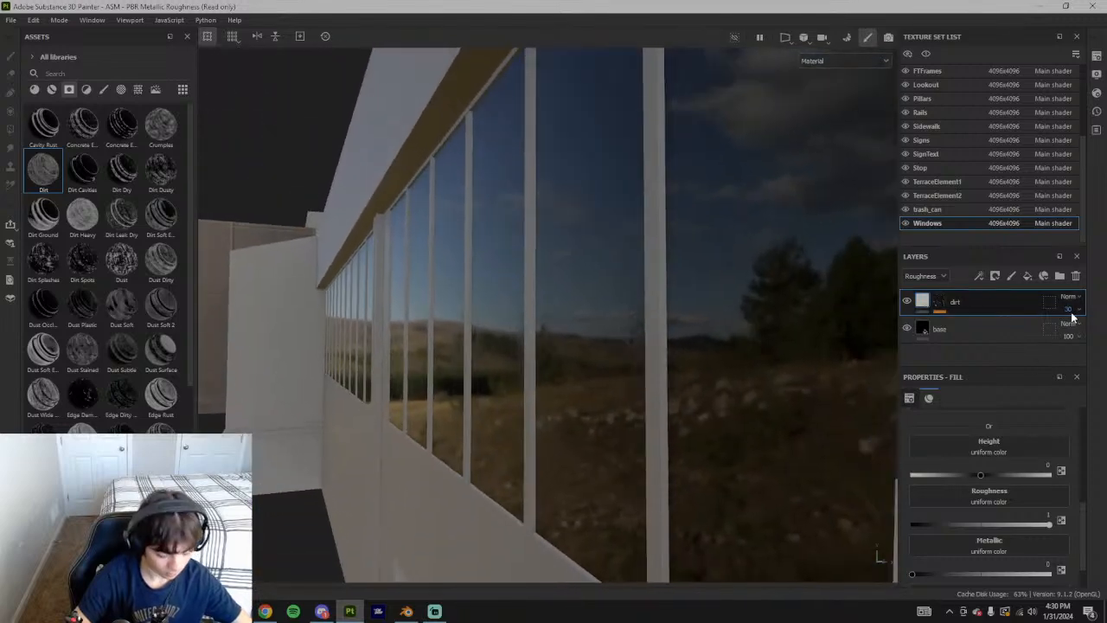
{"action": "left_click_drag", "start_coordinate": [775, 436], "coordinate": [726, 435], "text": "alt"}
{"action": "left_click_drag", "start_coordinate": [684, 398], "coordinate": [529, 377], "text": "alt"}
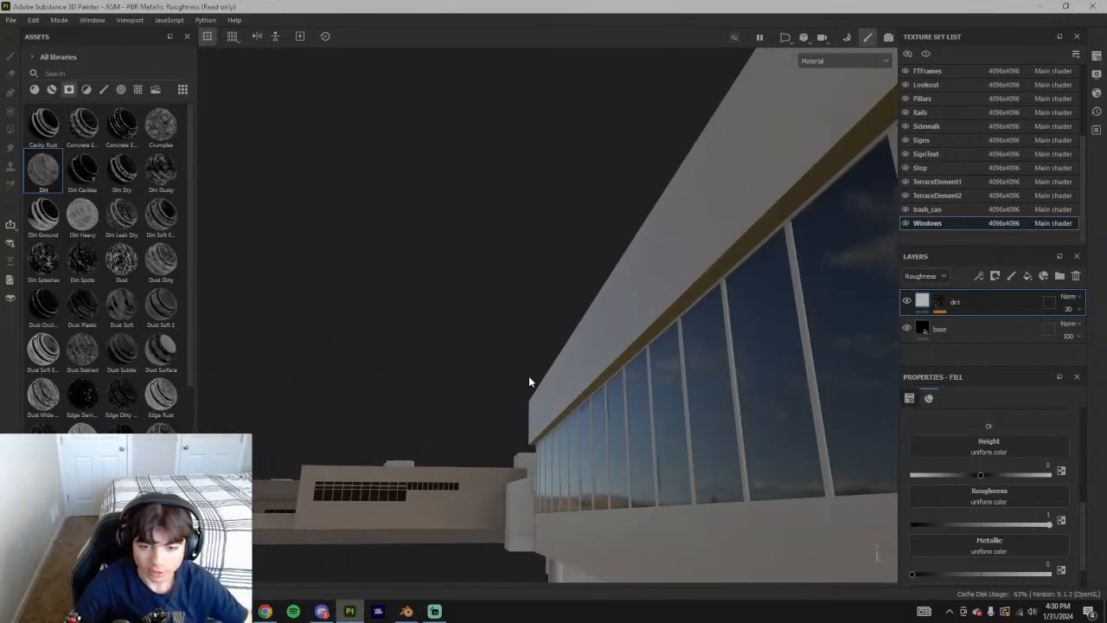
{"action": "left_click_drag", "start_coordinate": [657, 406], "coordinate": [706, 396], "text": "alt"}
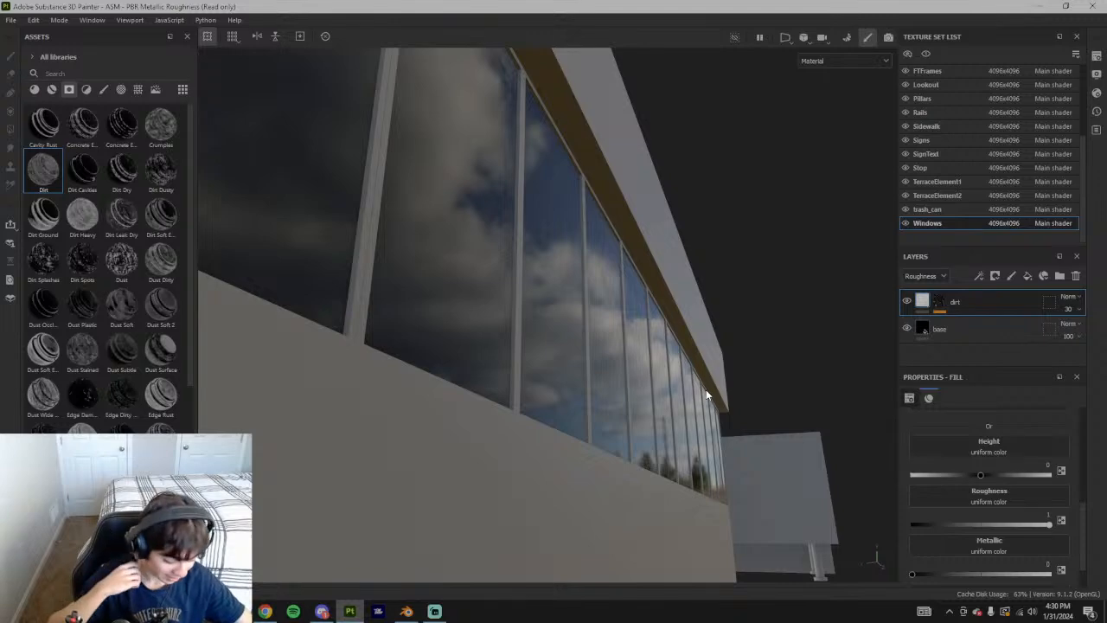
{"action": "left_click_drag", "start_coordinate": [707, 395], "coordinate": [559, 394], "text": "alt"}
Examine how the dirt streaks break up reflections on the multi-storey window grid at different viewing angles
{"action": "scroll", "coordinate": [558, 400], "scroll_direction": "down", "scroll_amount": 10}
{"action": "left_click_drag", "start_coordinate": [705, 296], "coordinate": [737, 353], "text": "alt"}
{"action": "scroll", "coordinate": [631, 395], "scroll_direction": "up", "scroll_amount": 10}
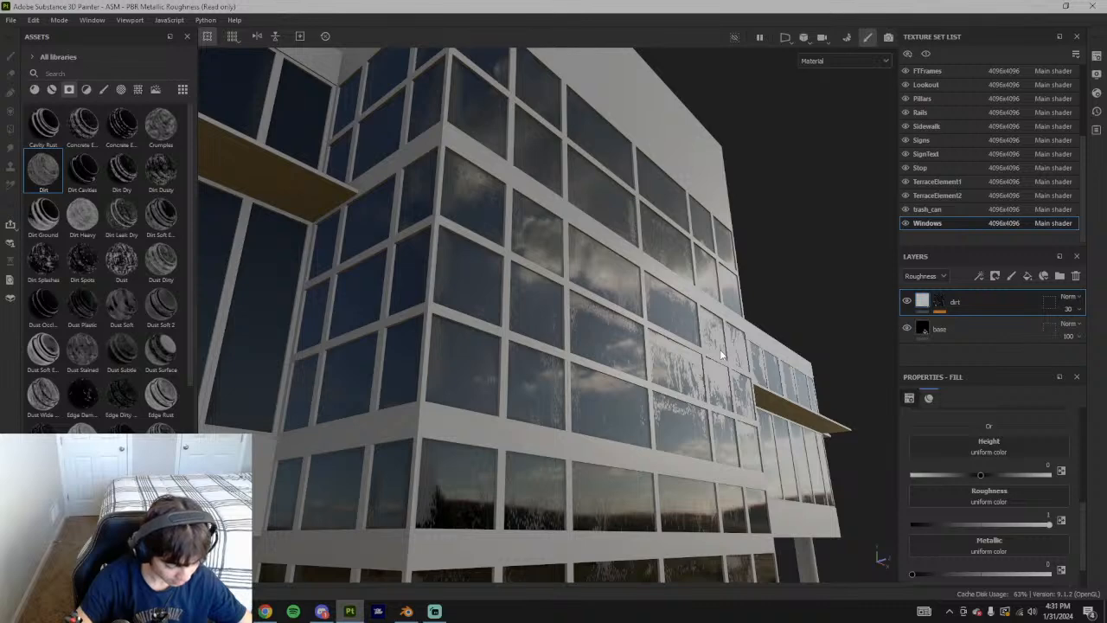
{"action": "left_click_drag", "start_coordinate": [721, 355], "coordinate": [659, 347], "text": "alt"}
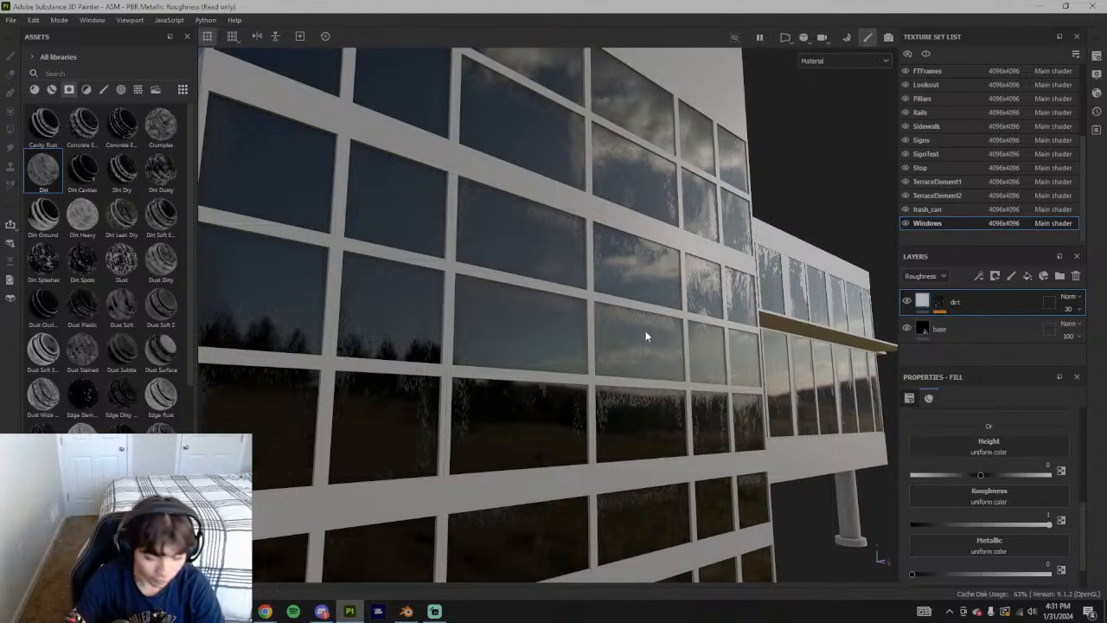
{"action": "left_click_drag", "start_coordinate": [614, 364], "coordinate": [683, 359], "text": "alt"}
{"action": "scroll", "coordinate": [542, 360], "scroll_direction": "down", "scroll_amount": 4}
{"action": "middle_click_drag", "start_coordinate": [523, 344], "coordinate": [453, 326], "text": "alt"}
{"action": "left_click_drag", "start_coordinate": [452, 326], "coordinate": [544, 316], "text": "alt"}
{"action": "scroll", "coordinate": [544, 317], "scroll_direction": "up", "scroll_amount": 3}
{"action": "middle_click_drag", "start_coordinate": [544, 316], "coordinate": [737, 249], "text": "alt"}
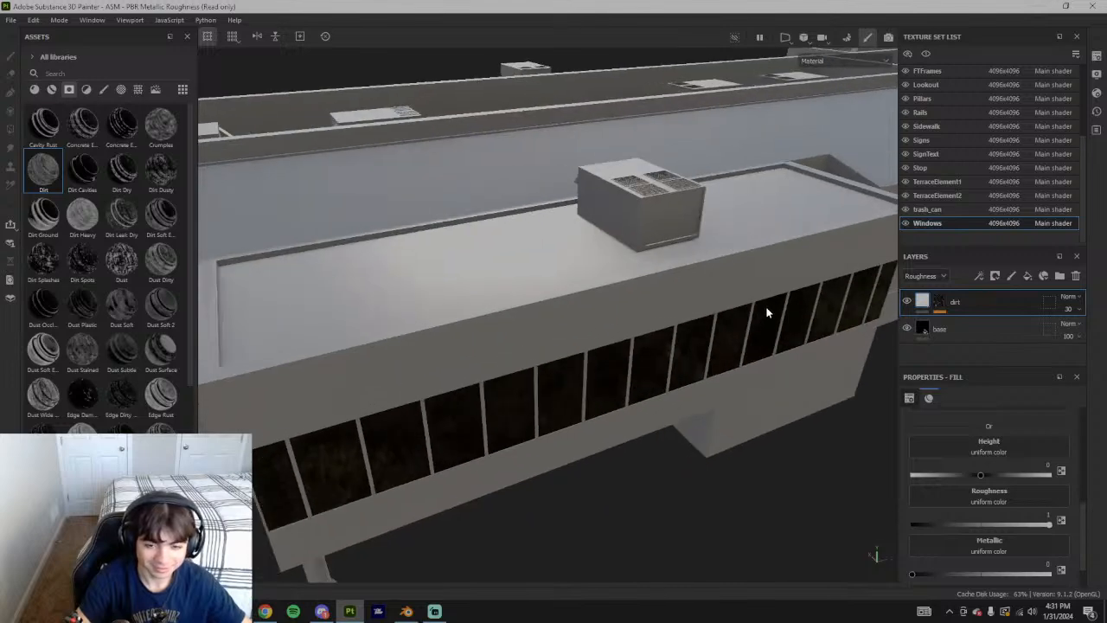
Inspect the window strips on the lower white wings from above, at close range and at a distance
{"action": "left_click_drag", "start_coordinate": [790, 328], "coordinate": [459, 353], "text": "alt"}
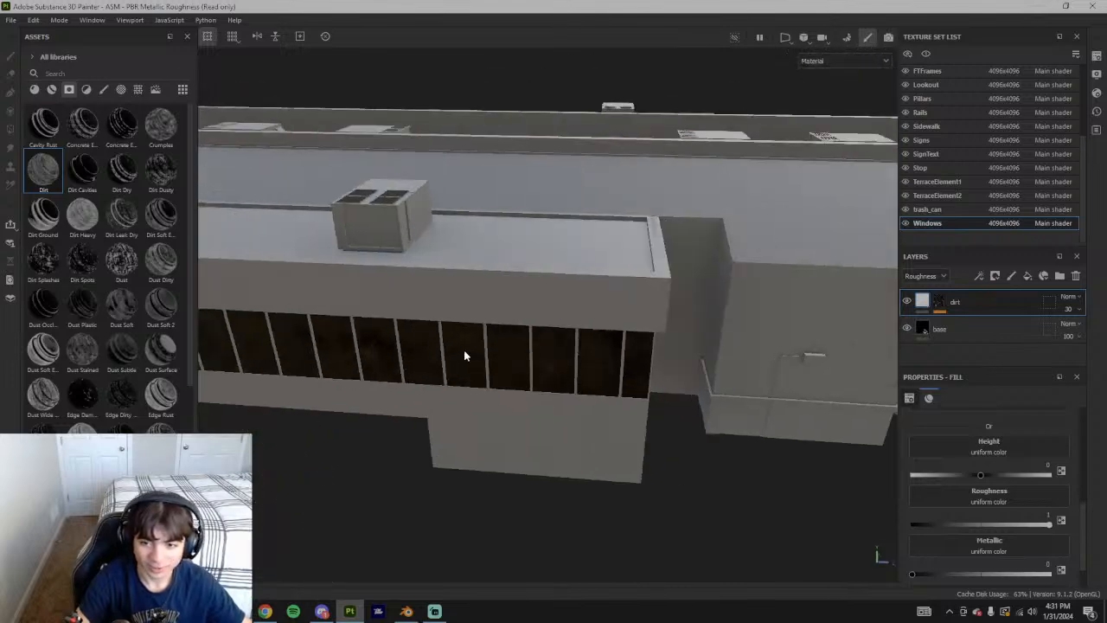
{"action": "scroll", "coordinate": [655, 381], "scroll_direction": "up", "scroll_amount": 3}
{"action": "left_click_drag", "start_coordinate": [655, 381], "coordinate": [574, 329], "text": "alt"}
{"action": "scroll", "coordinate": [545, 283], "scroll_direction": "up", "scroll_amount": 2}
{"action": "scroll", "coordinate": [556, 247], "scroll_direction": "down", "scroll_amount": 3}
{"action": "left_click_drag", "start_coordinate": [558, 250], "coordinate": [423, 349], "text": "alt"}
{"action": "scroll", "coordinate": [361, 325], "scroll_direction": "up", "scroll_amount": 3}
{"action": "left_click_drag", "start_coordinate": [360, 324], "coordinate": [501, 235], "text": "alt"}
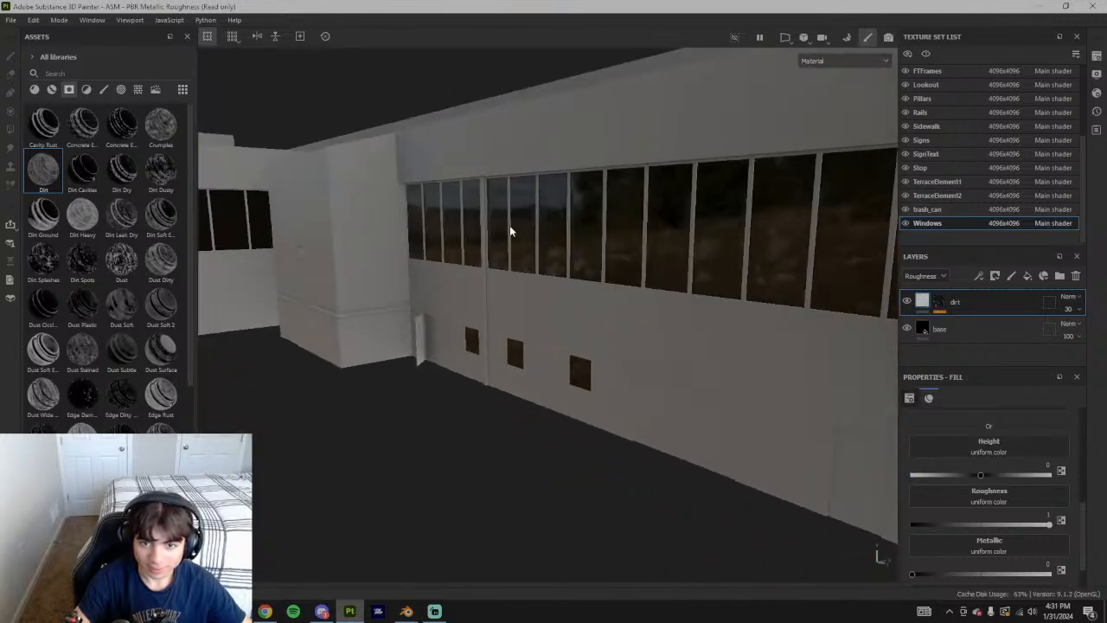
{"action": "scroll", "coordinate": [571, 328], "scroll_direction": "up", "scroll_amount": 3}
{"action": "left_click_drag", "start_coordinate": [563, 356], "coordinate": [630, 336], "text": "alt"}
{"action": "scroll", "coordinate": [568, 379], "scroll_direction": "down", "scroll_amount": 3}
{"action": "scroll", "coordinate": [572, 382], "scroll_direction": "up", "scroll_amount": 3}
{"action": "scroll", "coordinate": [645, 384], "scroll_direction": "down", "scroll_amount": 2}
{"action": "scroll", "coordinate": [644, 384], "scroll_direction": "down", "scroll_amount": 3}
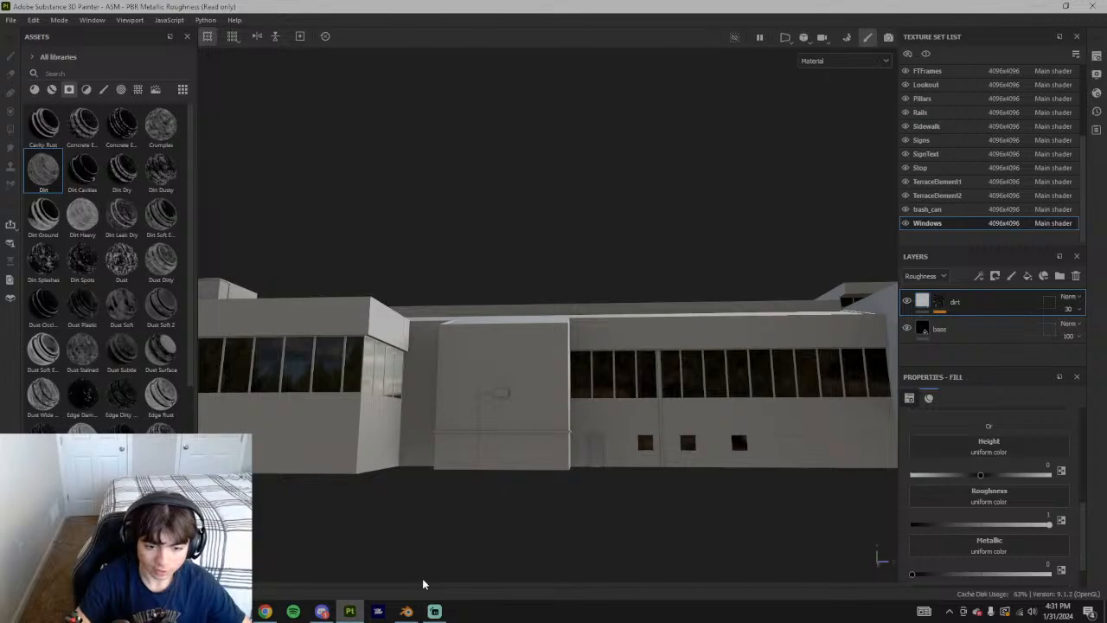
Check the live chat in Streamlabs Desktop, and return to the Substance 3D Painter project
{"action": "left_click", "coordinate": [436, 611]}
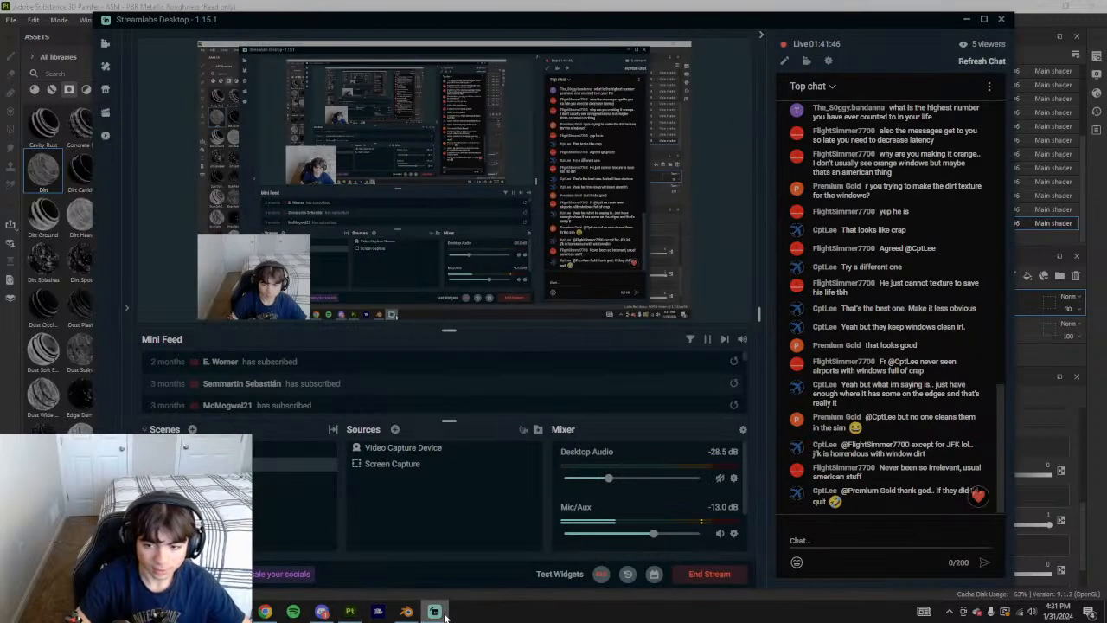
{"action": "left_click", "coordinate": [444, 615]}
{"action": "left_click", "coordinate": [445, 615]}
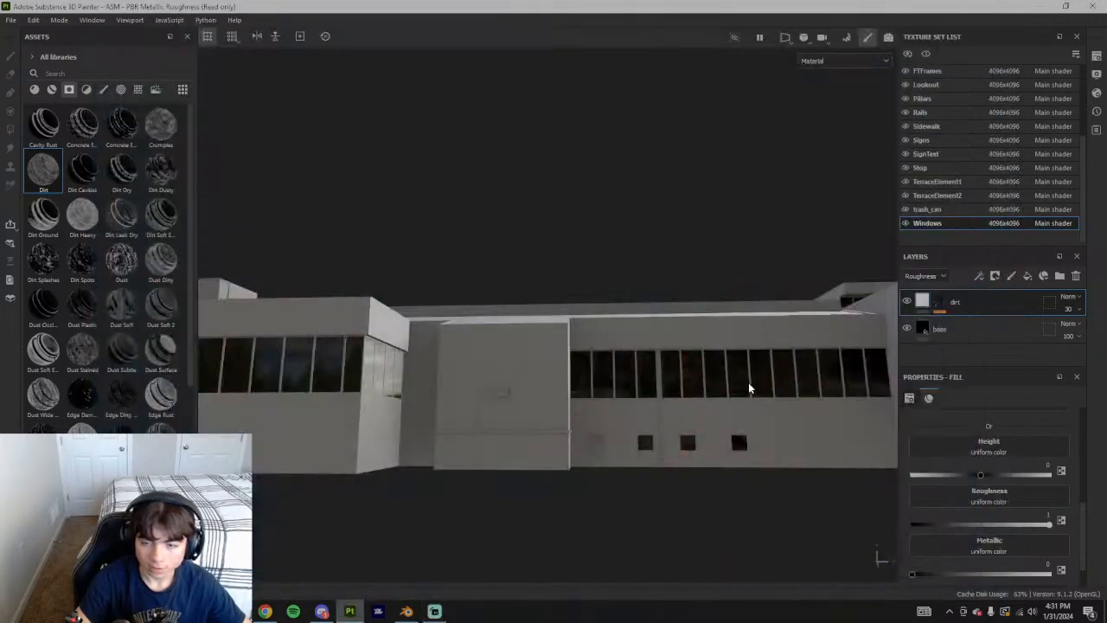
Examine the windows on the white wing and the small paned windows on the tan building
{"action": "left_click_drag", "start_coordinate": [620, 368], "coordinate": [624, 418], "text": "alt"}
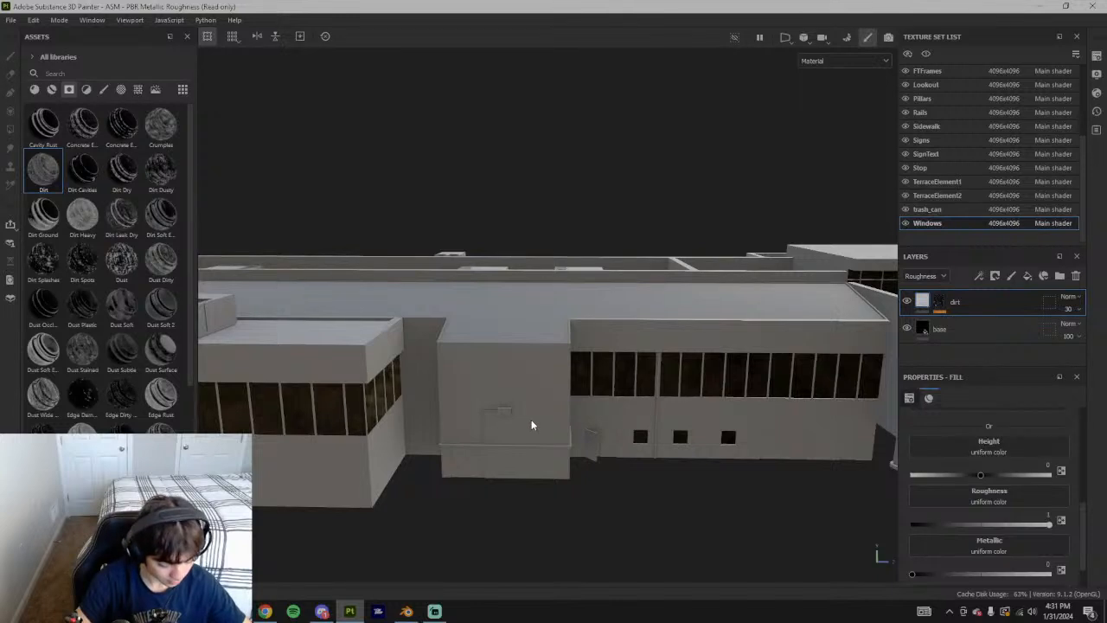
{"action": "left_click_drag", "start_coordinate": [729, 438], "coordinate": [437, 368], "text": "alt"}
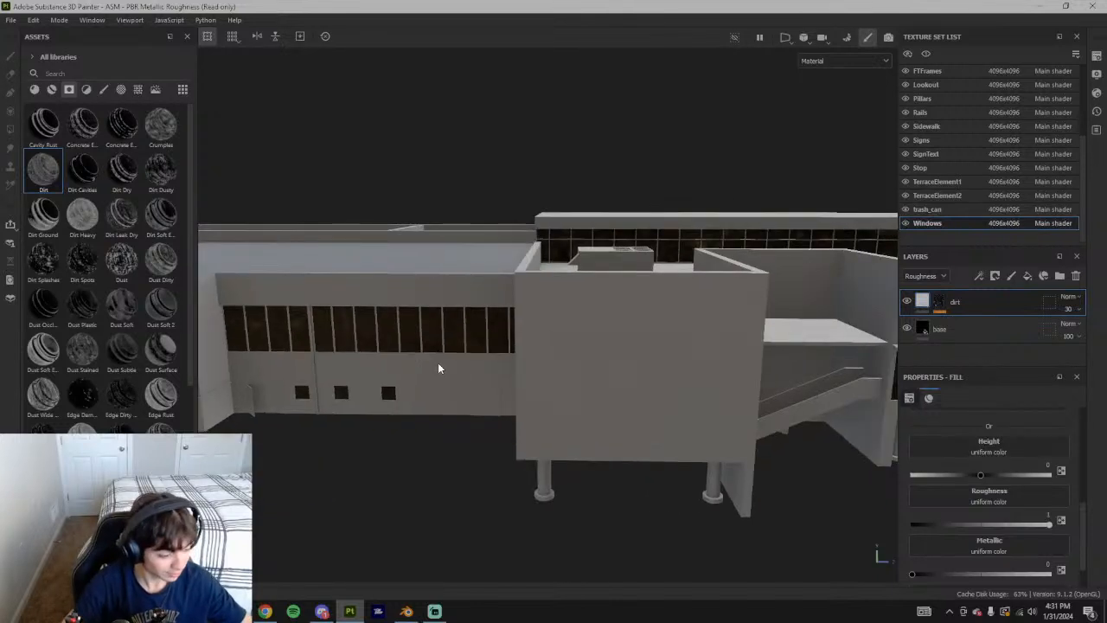
{"action": "left_click_drag", "start_coordinate": [631, 396], "coordinate": [610, 366], "text": "alt"}
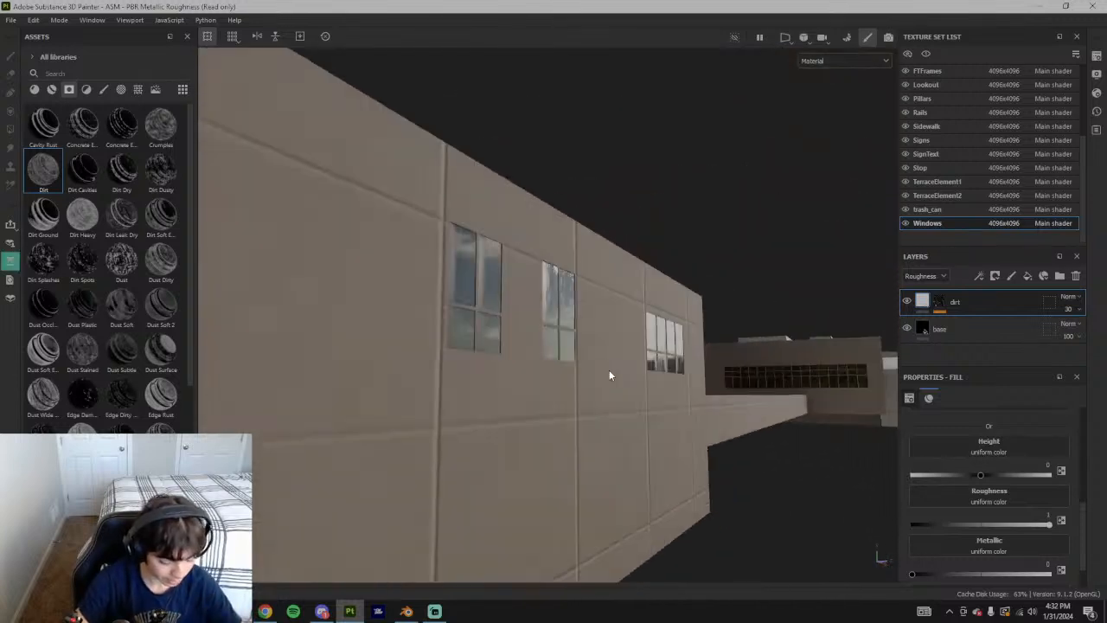
{"action": "scroll", "coordinate": [605, 373], "scroll_direction": "down", "scroll_amount": 6}
{"action": "left_click_drag", "start_coordinate": [597, 373], "coordinate": [501, 384], "text": "alt"}
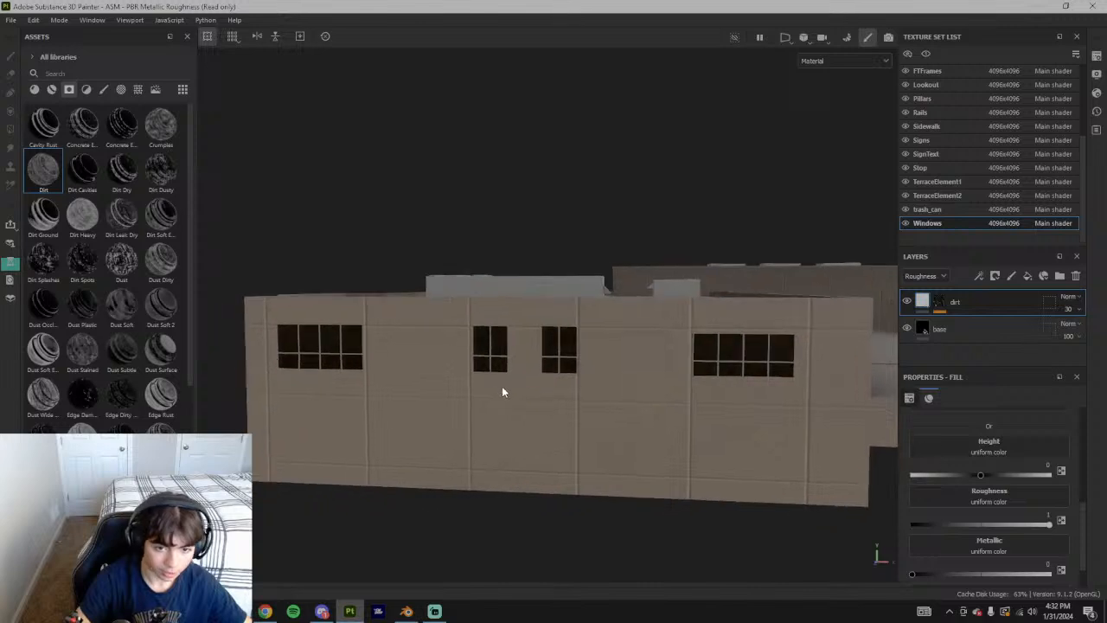
{"action": "mouse_move", "coordinate": [593, 434]}
{"action": "left_mouse_down", "text": "alt"}
{"action": "mouse_move", "coordinate": [565, 420]}
{"action": "mouse_move", "coordinate": [591, 415]}
{"action": "left_mouse_up", "text": "alt"}
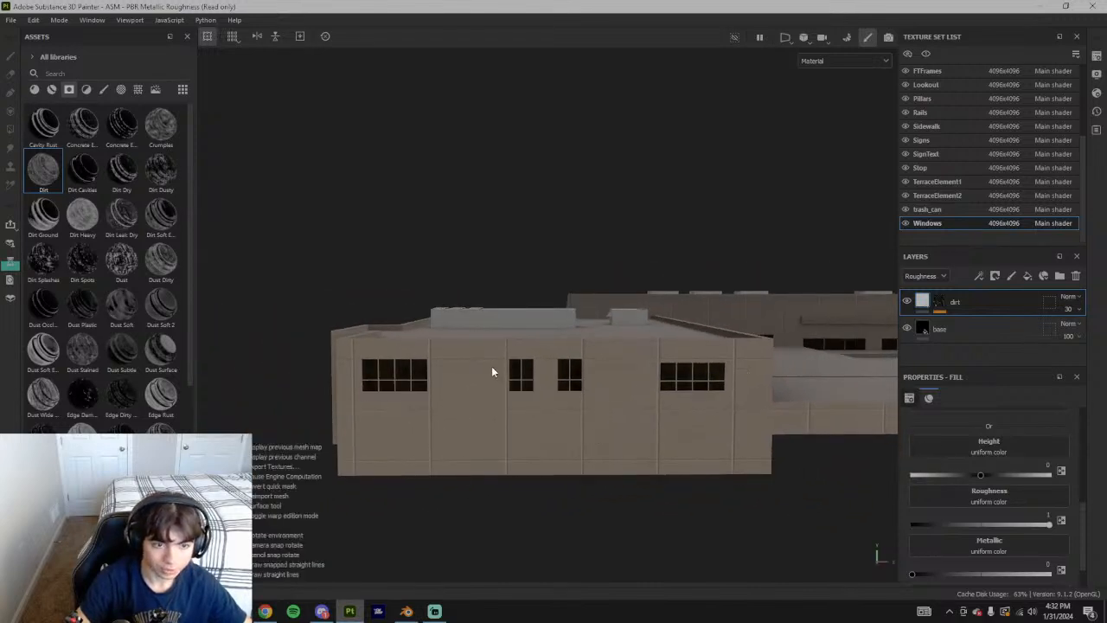
Rotate the environment lighting around the tan building and save the project
{"action": "right_click_drag", "start_coordinate": [498, 365], "coordinate": [590, 369], "text": "shift"}
{"action": "right_click_drag", "start_coordinate": [676, 378], "coordinate": [570, 370], "text": "shift"}
{"action": "left_click_drag", "start_coordinate": [597, 368], "coordinate": [580, 406], "text": "alt"}
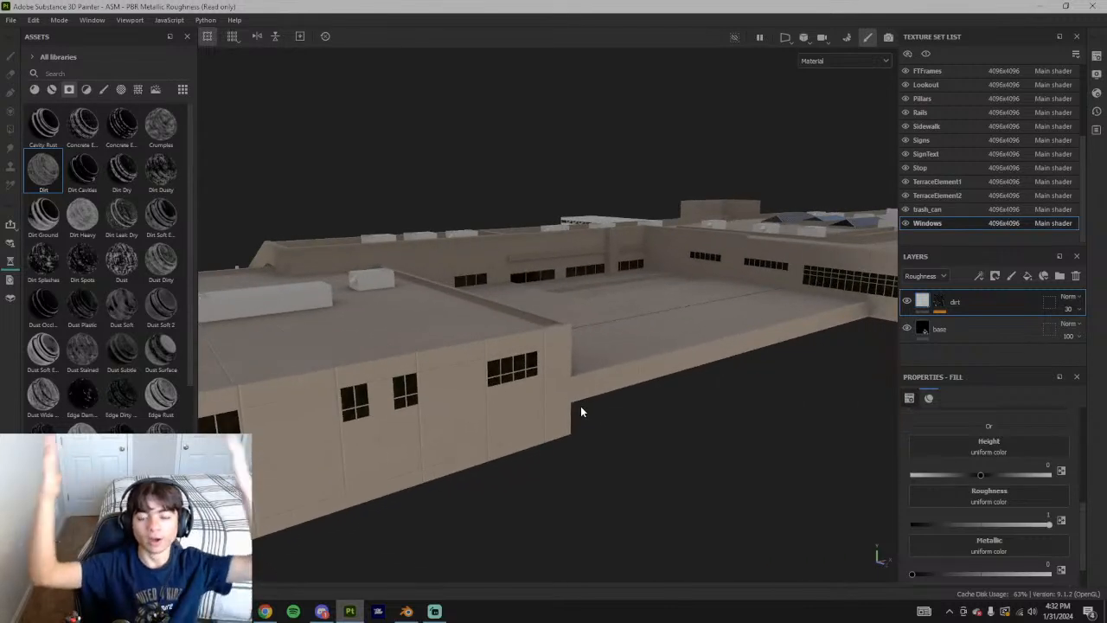
{"action": "key", "text": "ctrl+s"}
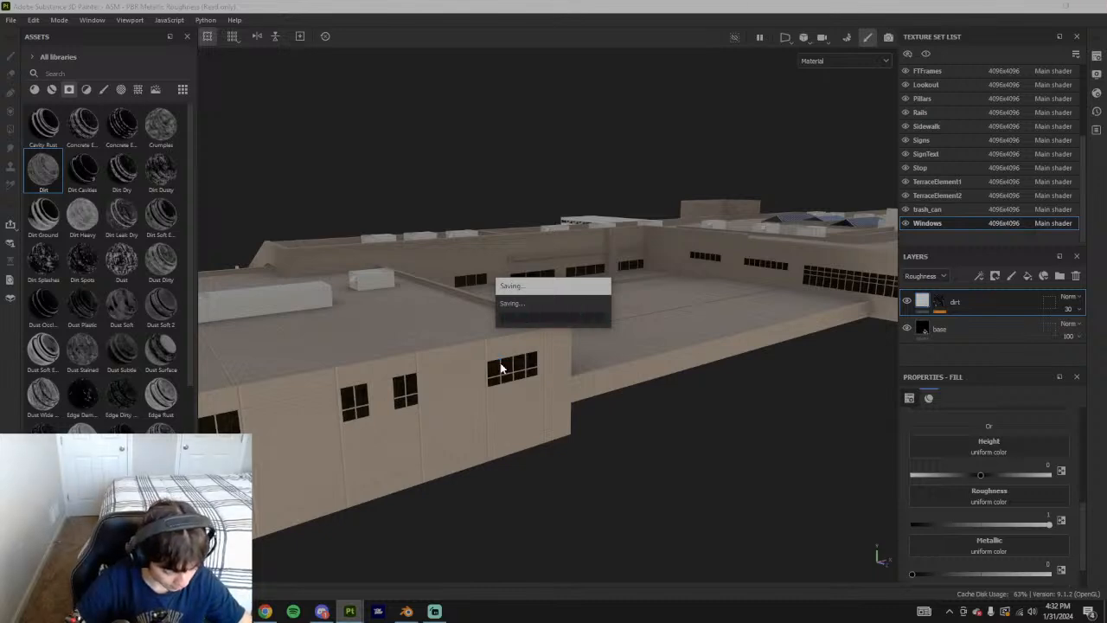
Review the tan building's roofs, walls and windows from several sides while rotating the environment lighting
{"action": "mouse_move", "coordinate": [660, 357]}
{"action": "right_mouse_down", "text": "shift"}
{"action": "mouse_move", "coordinate": [559, 365]}
{"action": "mouse_move", "coordinate": [638, 331]}
{"action": "right_mouse_up", "text": "shift"}
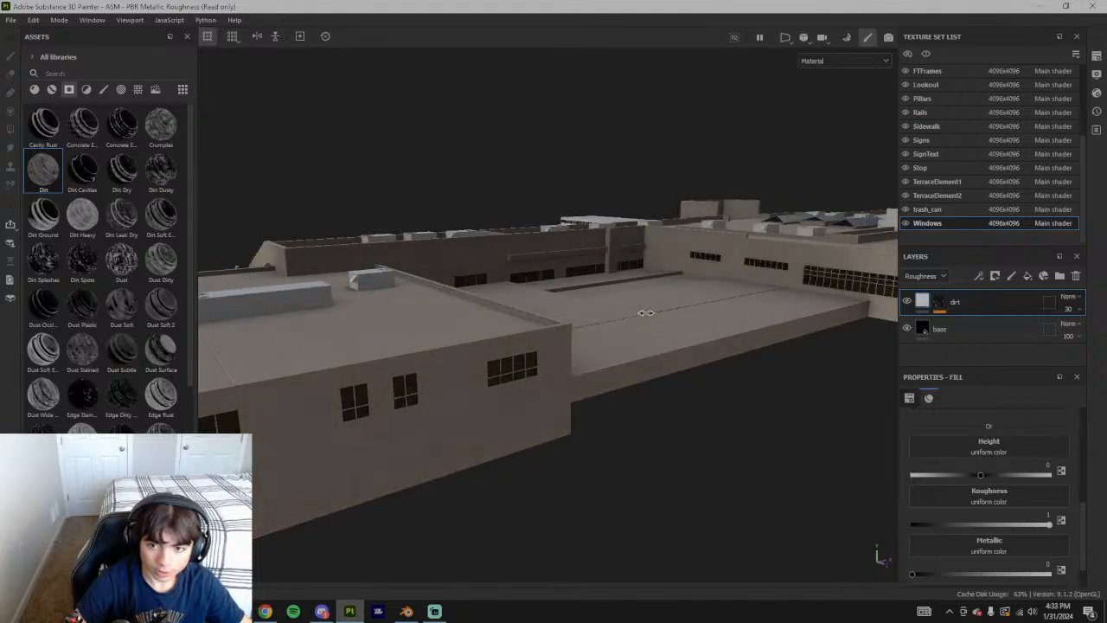
{"action": "middle_click_drag", "start_coordinate": [722, 254], "coordinate": [481, 320], "text": "alt"}
{"action": "scroll", "coordinate": [484, 328], "scroll_direction": "up", "scroll_amount": 5}
{"action": "mouse_move", "coordinate": [495, 345]}
{"action": "right_mouse_down", "text": "shift"}
{"action": "mouse_move", "coordinate": [536, 355]}
{"action": "mouse_move", "coordinate": [541, 310]}
{"action": "mouse_move", "coordinate": [521, 308]}
{"action": "mouse_move", "coordinate": [601, 304]}
{"action": "mouse_move", "coordinate": [682, 175]}
{"action": "mouse_move", "coordinate": [609, 192]}
{"action": "mouse_move", "coordinate": [673, 185]}
{"action": "mouse_move", "coordinate": [658, 192]}
{"action": "right_mouse_up", "text": "shift"}
{"action": "left_click_drag", "start_coordinate": [659, 197], "coordinate": [717, 303], "text": "alt"}
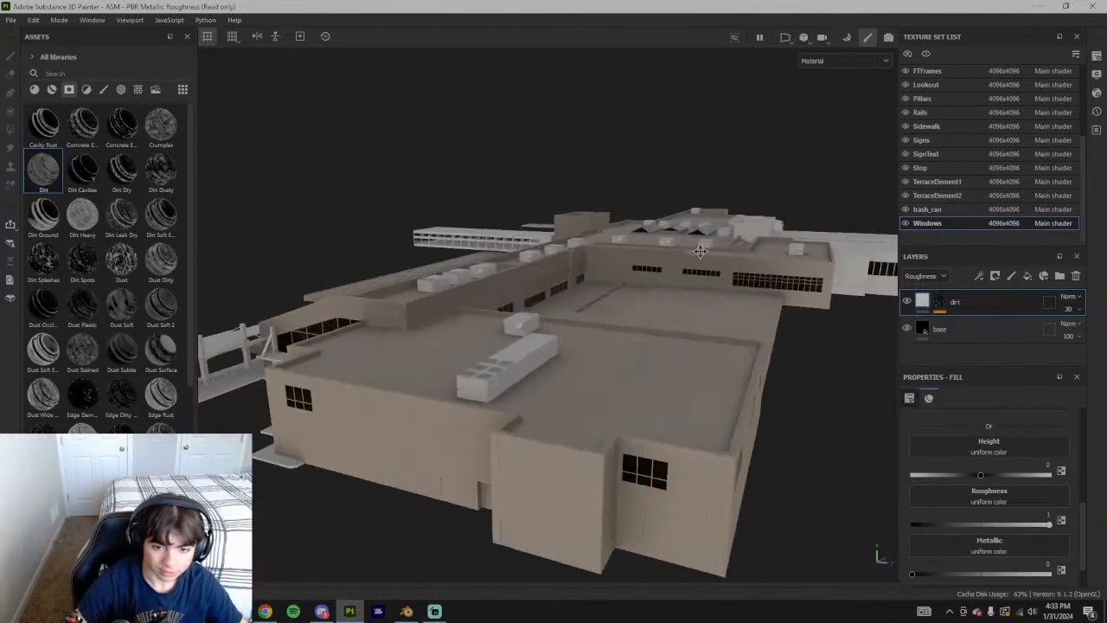
{"action": "left_click_drag", "start_coordinate": [726, 255], "coordinate": [577, 297], "text": "alt"}
{"action": "mouse_move", "coordinate": [578, 297]}
{"action": "right_mouse_down", "text": "shift"}
{"action": "mouse_move", "coordinate": [676, 292]}
{"action": "mouse_move", "coordinate": [640, 383]}
{"action": "right_mouse_up", "text": "shift"}
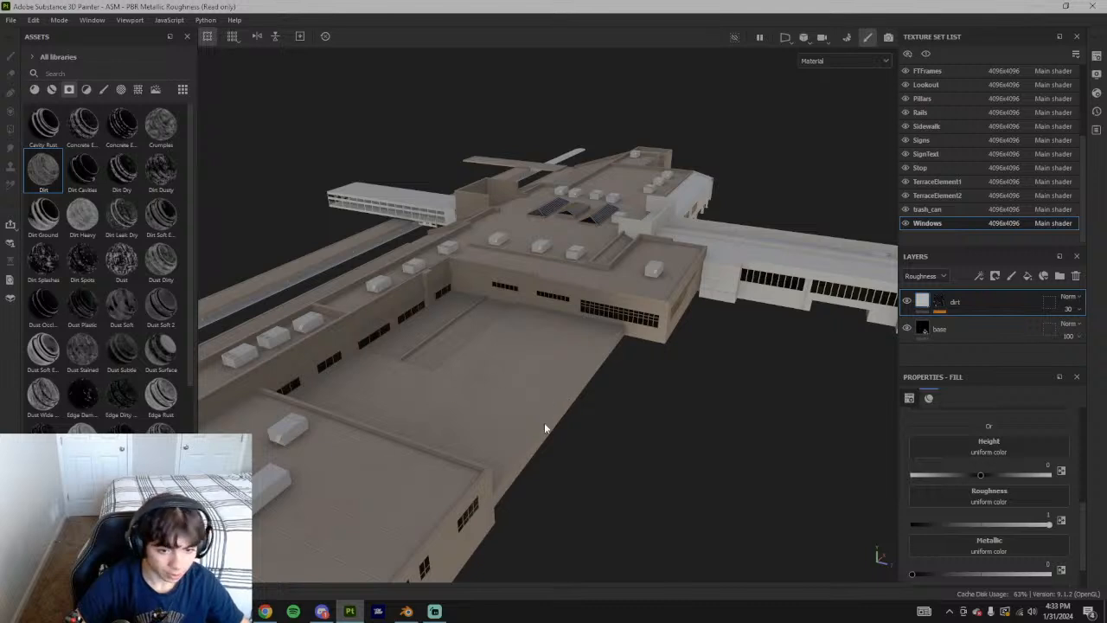
{"action": "key", "text": "shift"}
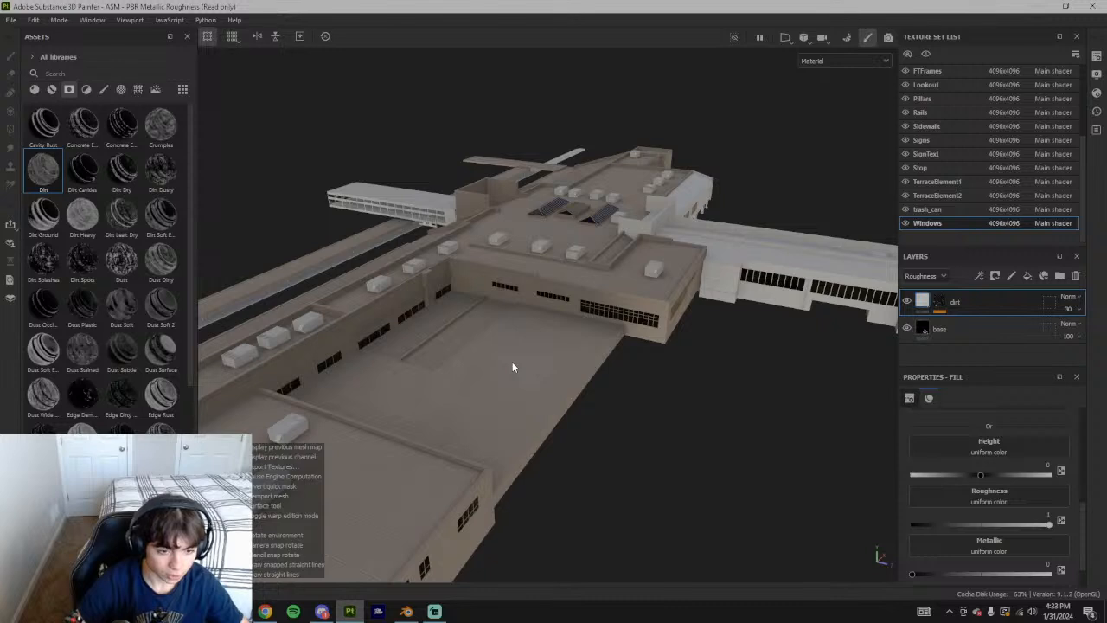
{"action": "left_click_drag", "start_coordinate": [512, 368], "coordinate": [476, 355], "text": "alt"}
{"action": "left_click_drag", "start_coordinate": [452, 309], "coordinate": [635, 371], "text": "alt"}
{"action": "mouse_move", "coordinate": [635, 371]}
{"action": "right_mouse_down", "text": "shift"}
{"action": "mouse_move", "coordinate": [690, 378]}
{"action": "mouse_move", "coordinate": [733, 352]}
{"action": "mouse_move", "coordinate": [776, 257]}
{"action": "right_mouse_up", "text": "shift"}
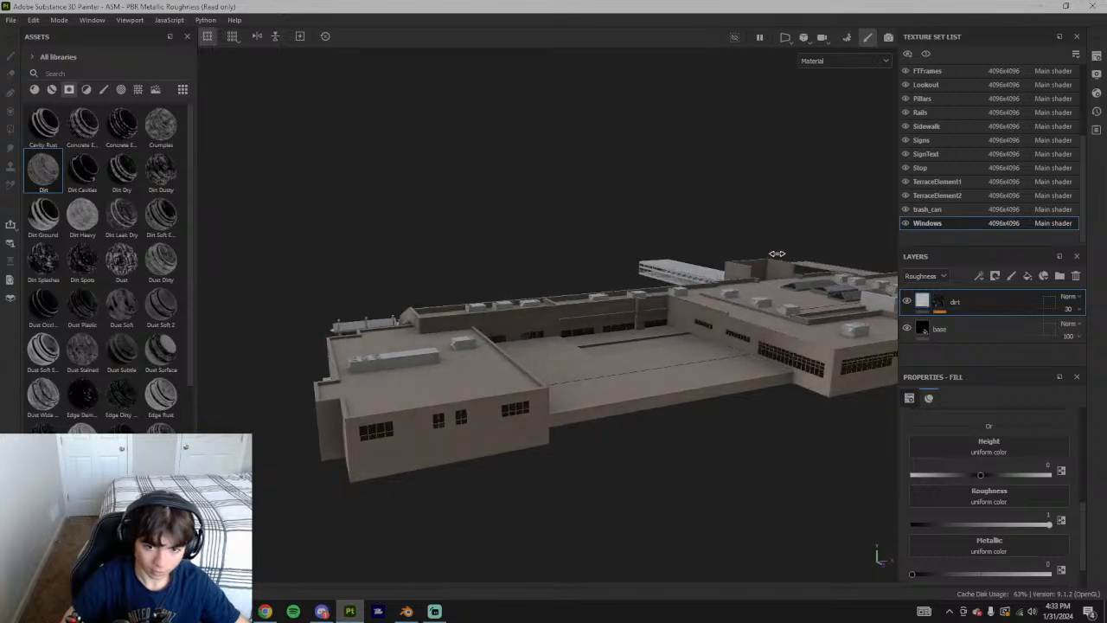
{"action": "scroll", "coordinate": [711, 396], "scroll_direction": "up", "scroll_amount": 2}
{"action": "right_click_drag", "start_coordinate": [756, 318], "coordinate": [766, 308], "text": "shift"}
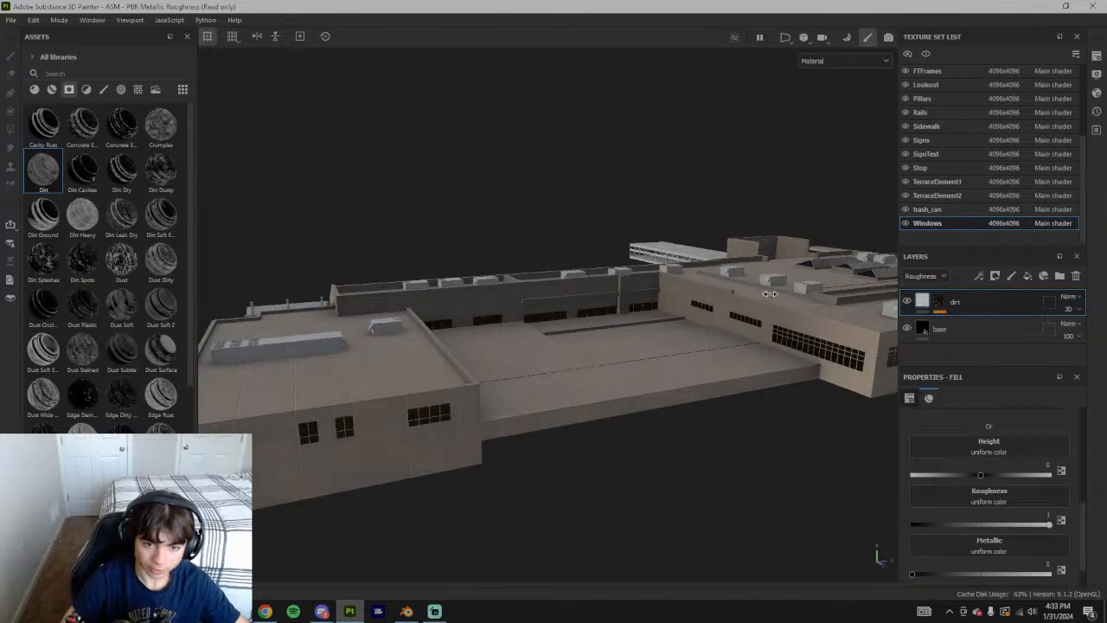
{"action": "mouse_move", "coordinate": [750, 313]}
{"action": "right_mouse_down", "text": "shift"}
{"action": "mouse_move", "coordinate": [757, 301]}
{"action": "mouse_move", "coordinate": [749, 316]}
{"action": "right_mouse_up", "text": "shift"}
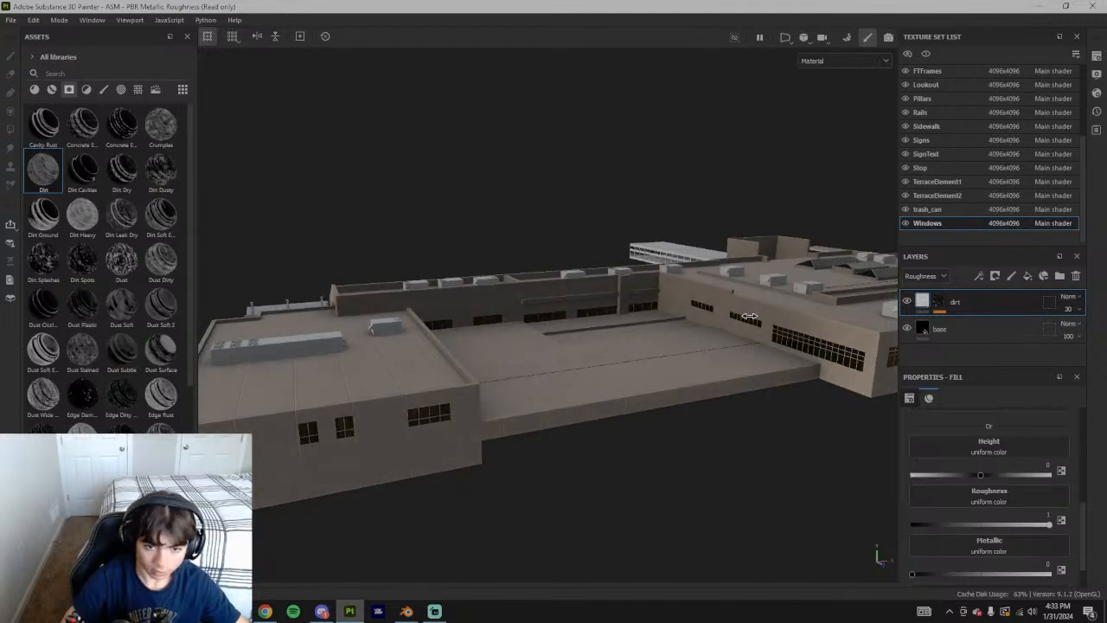
{"action": "middle_click_drag", "start_coordinate": [538, 383], "coordinate": [622, 338], "text": "alt"}
{"action": "right_click_drag", "start_coordinate": [747, 330], "coordinate": [754, 327], "text": "shift"}
{"action": "left_click_drag", "start_coordinate": [755, 330], "coordinate": [634, 373], "text": "alt"}
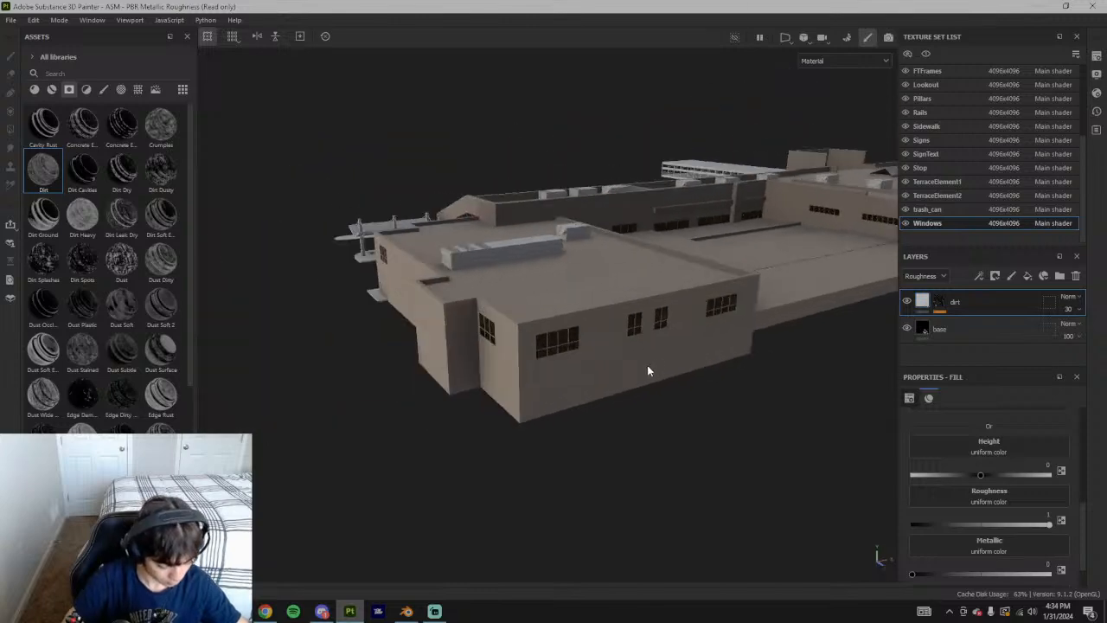
Survey the whole terminal along its length, comparing the white wings with the tan section
{"action": "scroll", "coordinate": [664, 382], "scroll_direction": "down", "scroll_amount": 3}
{"action": "middle_click_drag", "start_coordinate": [763, 386], "coordinate": [528, 339], "text": "alt"}
{"action": "middle_click_drag", "start_coordinate": [721, 330], "coordinate": [501, 322], "text": "alt"}
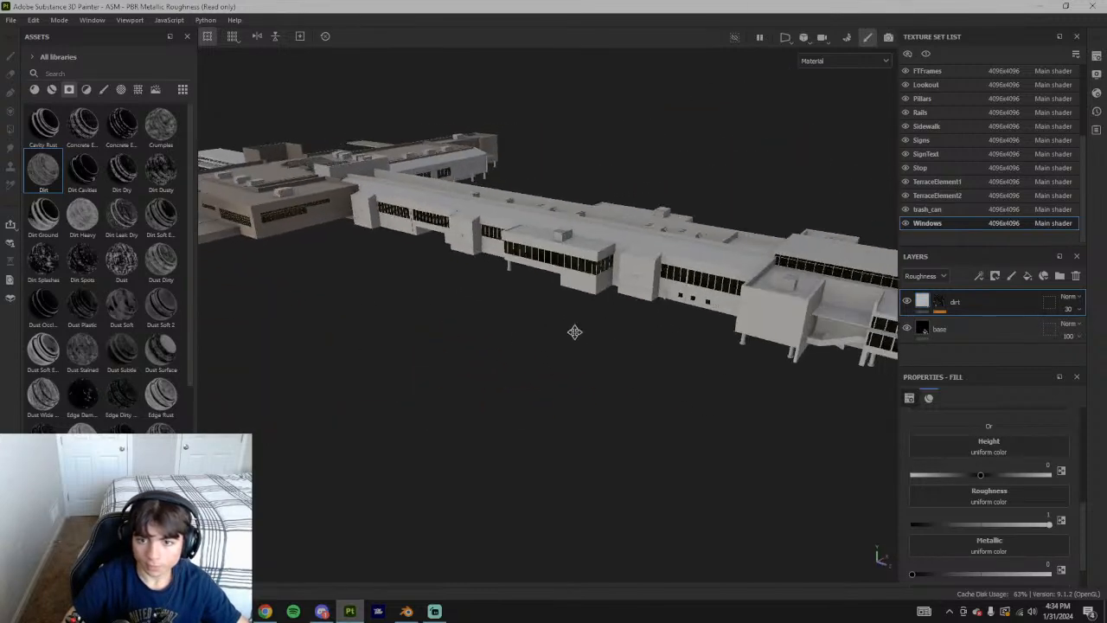
{"action": "middle_click_drag", "start_coordinate": [602, 328], "coordinate": [426, 328], "text": "alt"}
{"action": "left_click_drag", "start_coordinate": [655, 348], "coordinate": [374, 307], "text": "alt"}
{"action": "middle_click_drag", "start_coordinate": [749, 182], "coordinate": [185, 320], "text": "alt"}
{"action": "left_click_drag", "start_coordinate": [212, 319], "coordinate": [551, 297], "text": "alt"}
{"action": "middle_click_drag", "start_coordinate": [208, 191], "coordinate": [581, 317], "text": "alt"}
{"action": "left_click_drag", "start_coordinate": [582, 317], "coordinate": [735, 208], "text": "alt"}
{"action": "scroll", "coordinate": [355, 418], "scroll_direction": "up", "scroll_amount": 5}
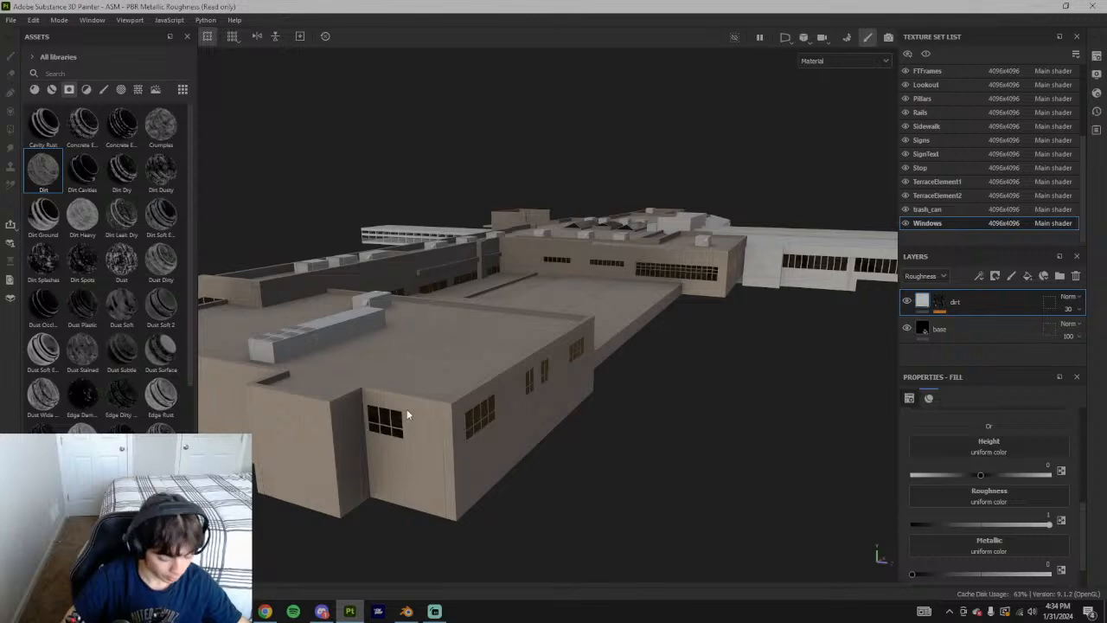
Inspect the tan building's panelled end walls, small windows and recessed roof area up close and from afar
{"action": "left_click_drag", "start_coordinate": [242, 402], "coordinate": [457, 407], "text": "alt"}
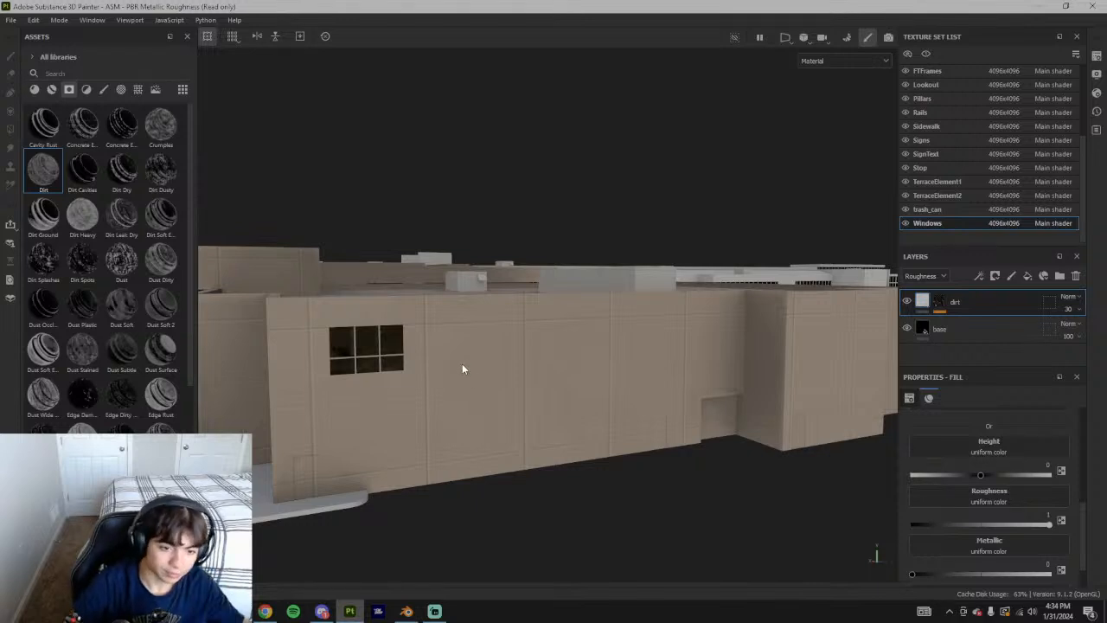
{"action": "left_click_drag", "start_coordinate": [462, 369], "coordinate": [425, 445], "text": "alt"}
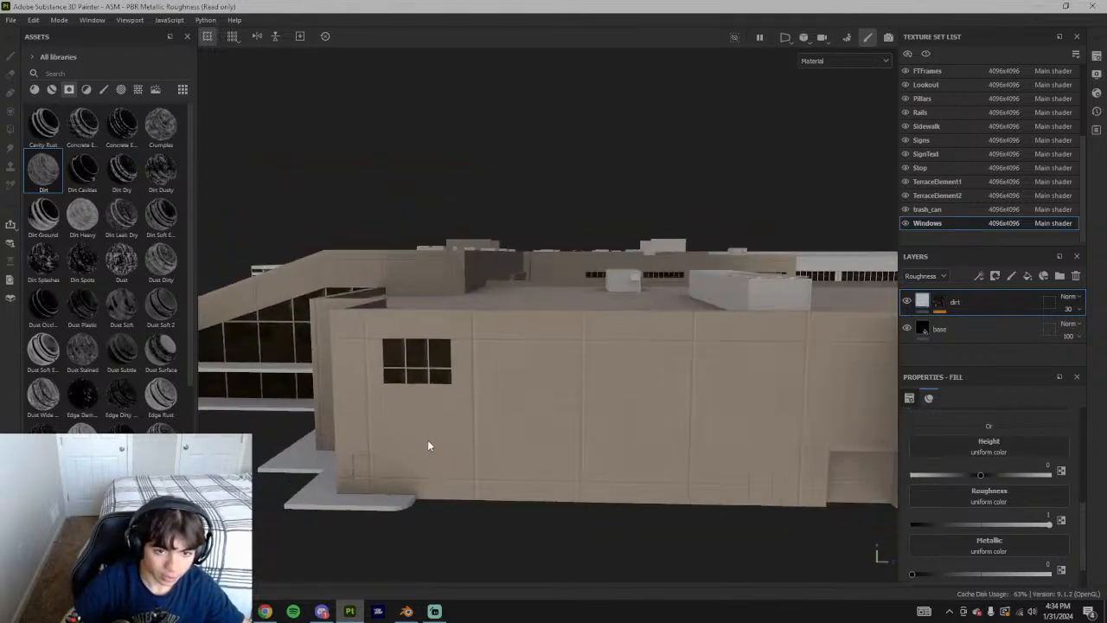
{"action": "left_click_drag", "start_coordinate": [516, 443], "coordinate": [541, 421], "text": "alt"}
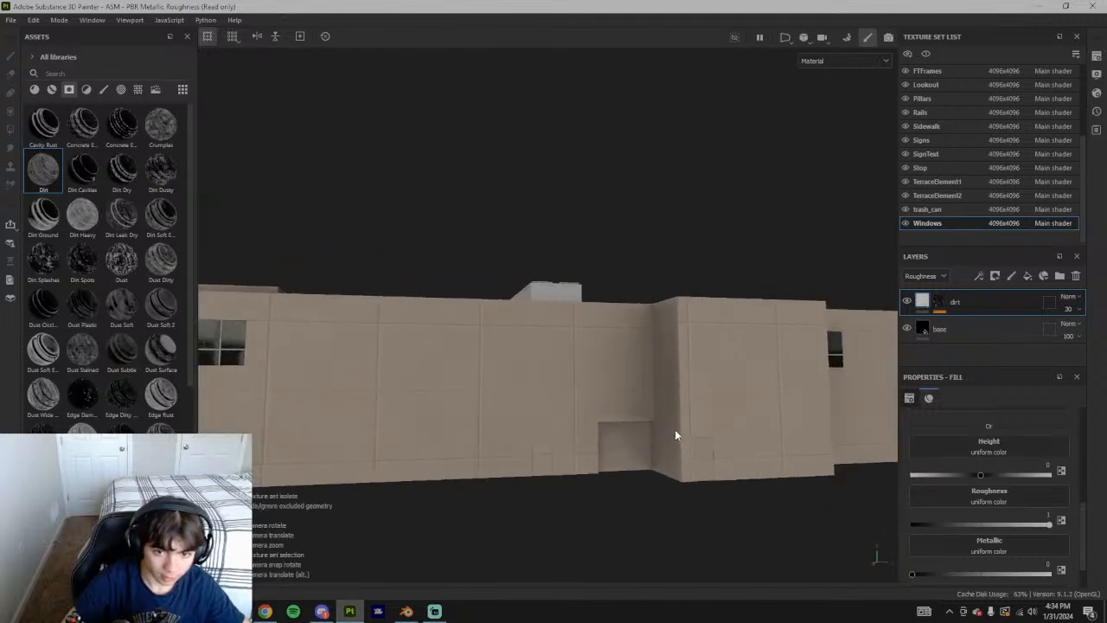
{"action": "left_click_drag", "start_coordinate": [676, 436], "coordinate": [642, 442], "text": "alt"}
{"action": "left_click_drag", "start_coordinate": [771, 402], "coordinate": [563, 329], "text": "alt"}
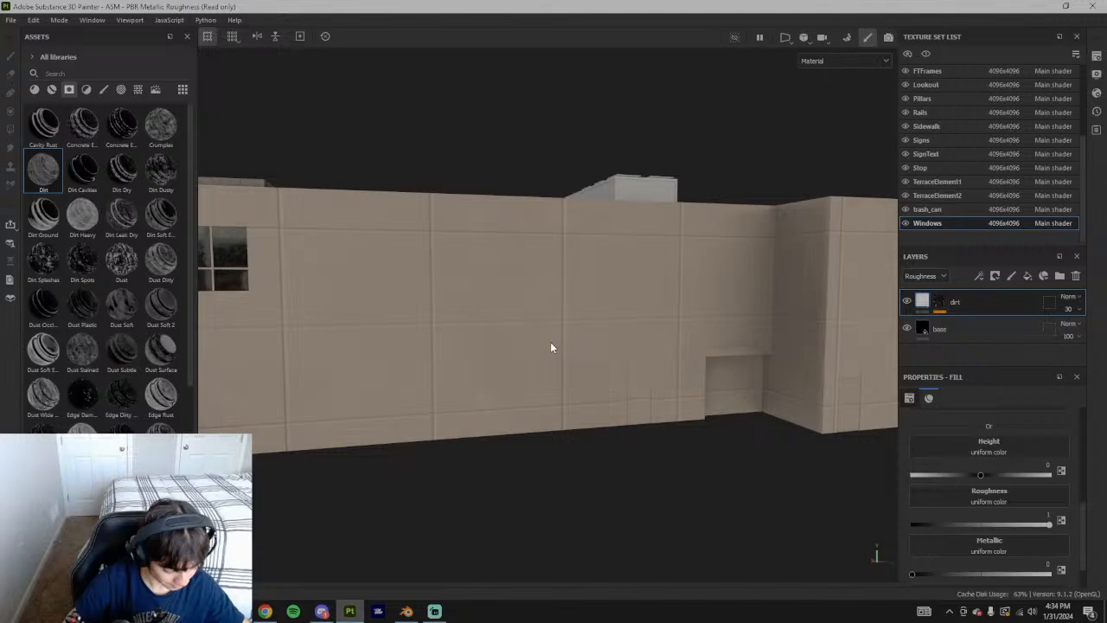
{"action": "scroll", "coordinate": [551, 397], "scroll_direction": "down", "scroll_amount": 6}
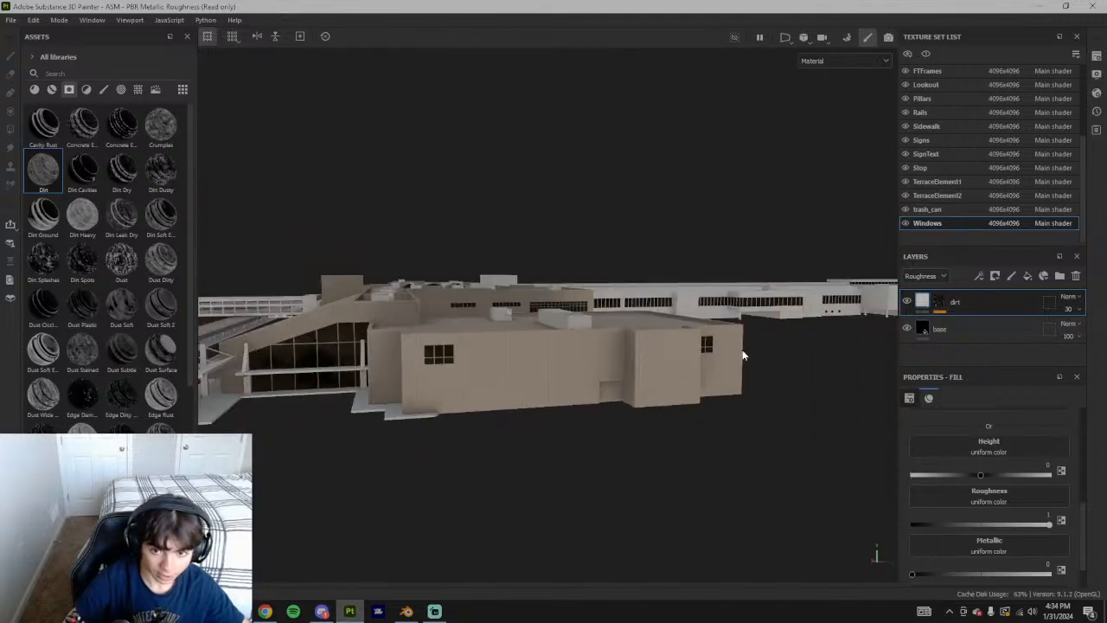
{"action": "mouse_move", "coordinate": [703, 352]}
{"action": "left_mouse_down", "text": "alt"}
{"action": "mouse_move", "coordinate": [495, 413]}
{"action": "mouse_move", "coordinate": [562, 381]}
{"action": "mouse_move", "coordinate": [692, 354]}
{"action": "left_mouse_up", "text": "alt"}
{"action": "scroll", "coordinate": [773, 357], "scroll_direction": "up", "scroll_amount": 6}
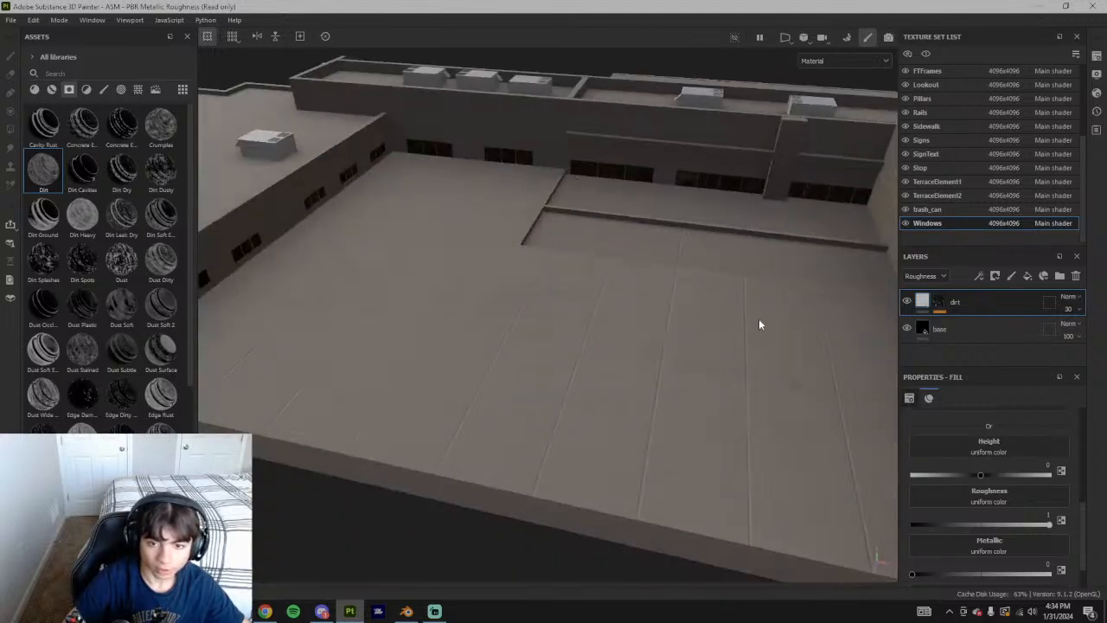
{"action": "scroll", "coordinate": [761, 315], "scroll_direction": "down", "scroll_amount": 5}
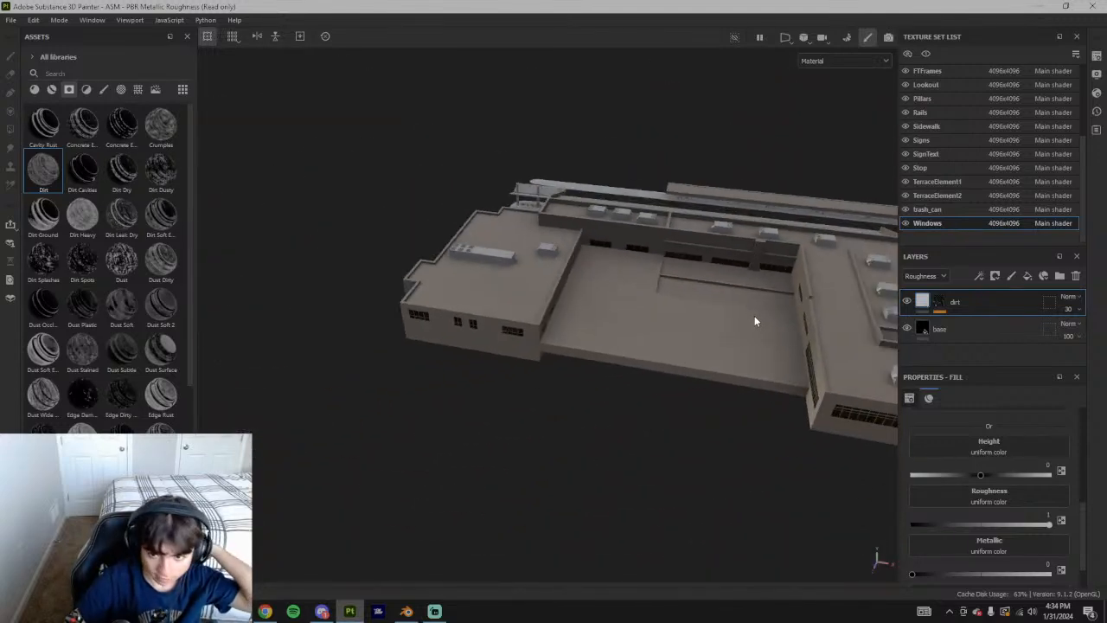
Inspect the tan building's end walls and windows from low angles on several sides
{"action": "left_click_drag", "start_coordinate": [750, 317], "coordinate": [644, 315], "text": "alt"}
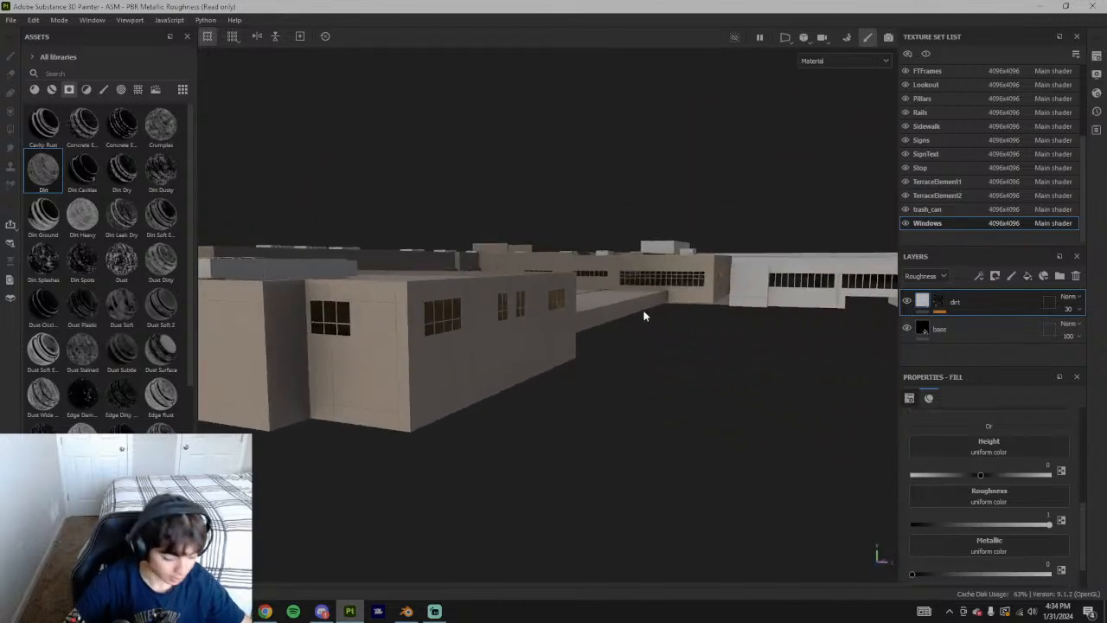
{"action": "left_click_drag", "start_coordinate": [413, 345], "coordinate": [676, 346], "text": "alt"}
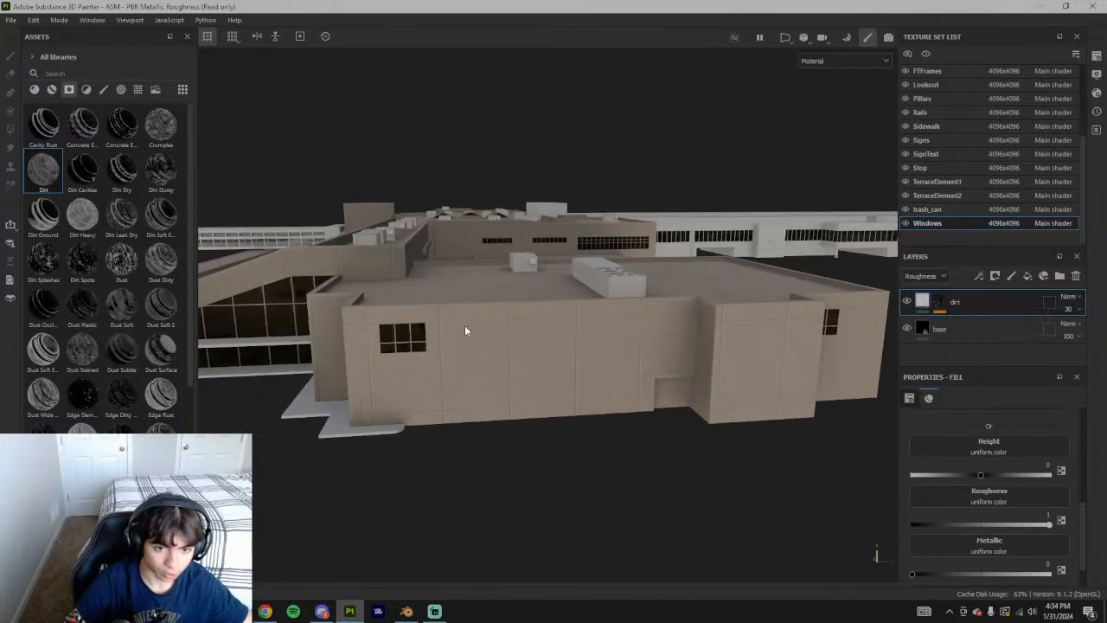
{"action": "left_click_drag", "start_coordinate": [600, 354], "coordinate": [392, 505], "text": "alt"}
Switch to Chrome and examine the real building's tan end walls and windows in Google Earth and Street View
{"action": "left_click", "coordinate": [264, 612]}
{"action": "middle_click_drag", "start_coordinate": [456, 348], "coordinate": [519, 363]}
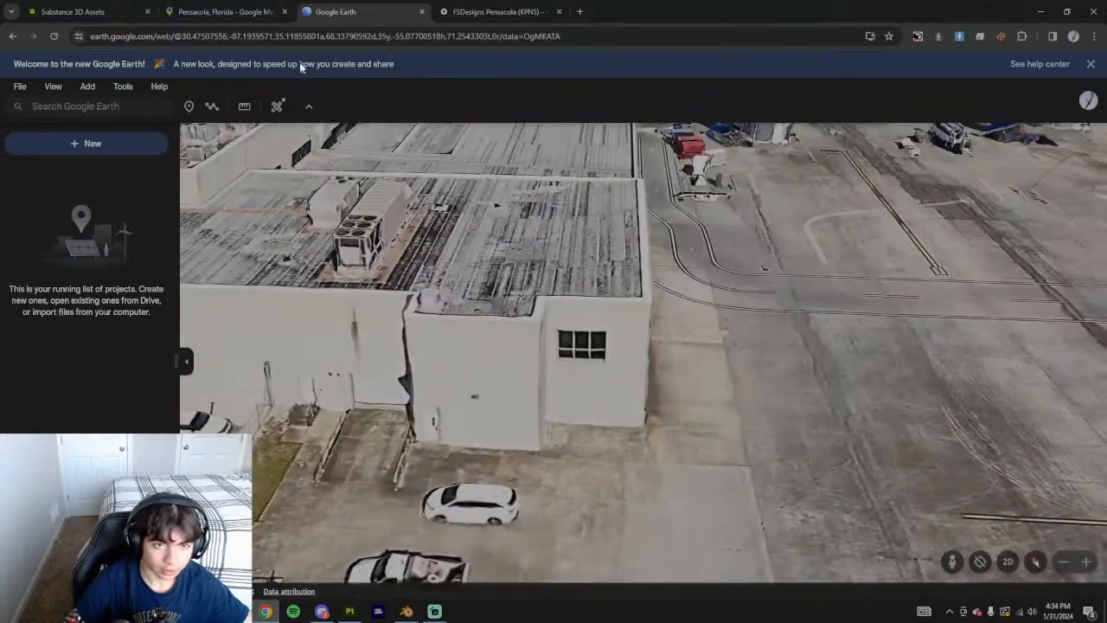
{"action": "left_click", "coordinate": [208, 12]}
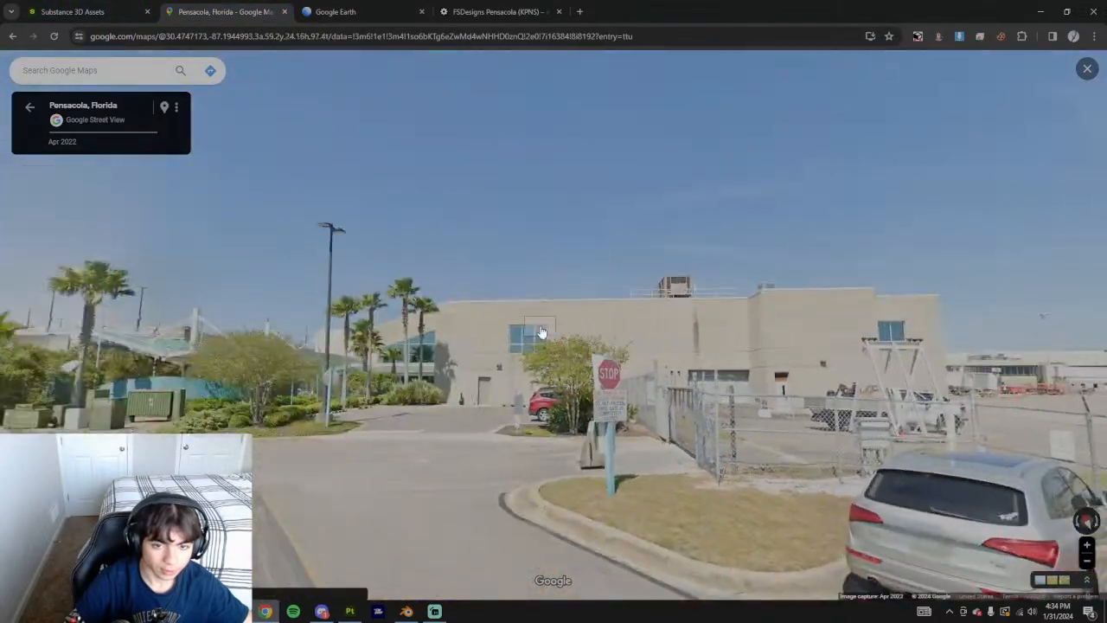
{"action": "scroll", "coordinate": [540, 332], "scroll_direction": "up", "scroll_amount": 4}
{"action": "left_click_drag", "start_coordinate": [652, 368], "coordinate": [459, 392]}
{"action": "scroll", "coordinate": [459, 391], "scroll_direction": "down", "scroll_amount": 4}
{"action": "left_click_drag", "start_coordinate": [951, 395], "coordinate": [508, 331]}
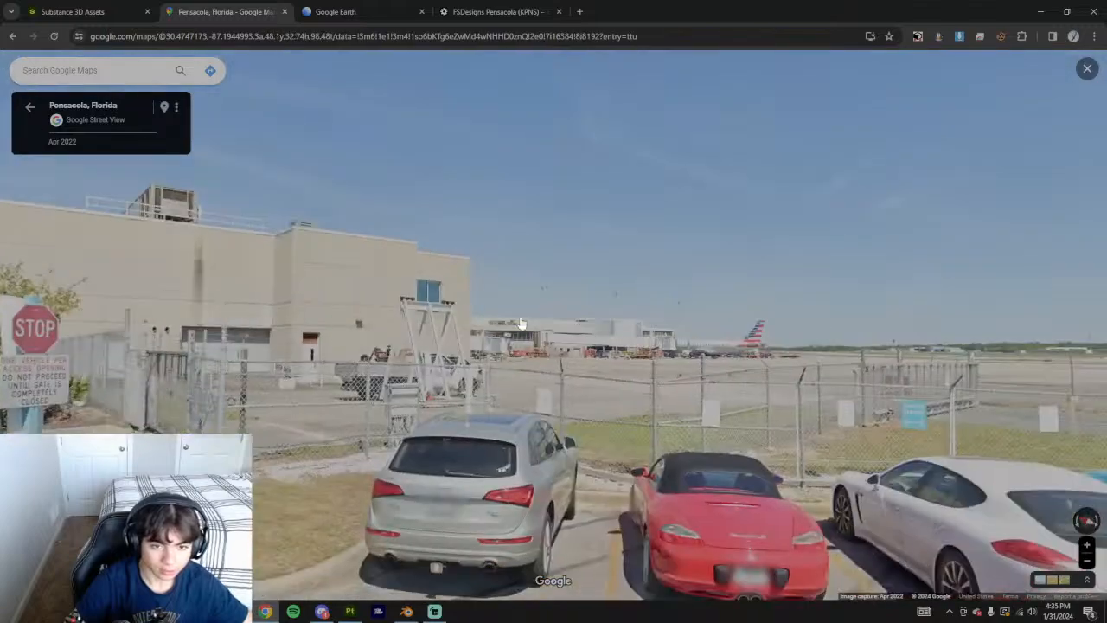
Return to Google Earth and examine the flat-roofed block with the long strip windows
{"action": "left_click", "coordinate": [498, 12]}
{"action": "left_click", "coordinate": [346, 12]}
{"action": "middle_click_drag", "start_coordinate": [694, 267], "coordinate": [458, 316]}
{"action": "left_click_drag", "start_coordinate": [545, 275], "coordinate": [455, 312]}
{"action": "left_click_drag", "start_coordinate": [638, 208], "coordinate": [580, 262]}
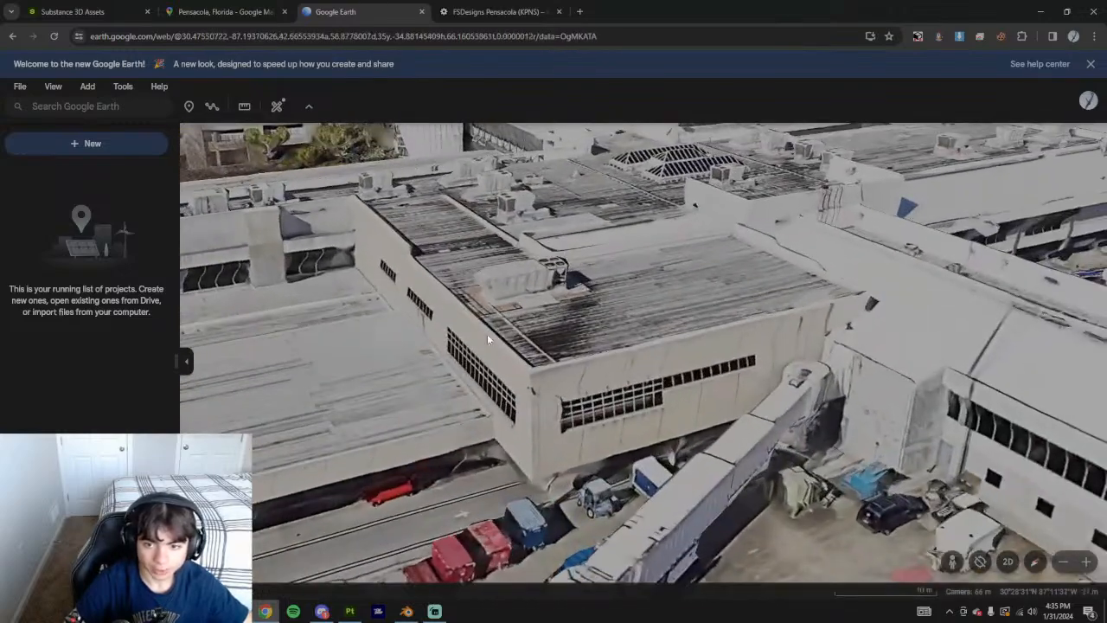
Compare the strip-windowed block in Substance 3D Painter with its Google Earth view, and bring up the Blender terminal model
{"action": "left_click", "coordinate": [345, 612]}
{"action": "mouse_move", "coordinate": [506, 394]}
{"action": "left_mouse_down", "text": "alt"}
{"action": "mouse_move", "coordinate": [451, 461]}
{"action": "mouse_move", "coordinate": [669, 465]}
{"action": "mouse_move", "coordinate": [507, 366]}
{"action": "mouse_move", "coordinate": [559, 366]}
{"action": "mouse_move", "coordinate": [477, 378]}
{"action": "mouse_move", "coordinate": [573, 375]}
{"action": "mouse_move", "coordinate": [463, 525]}
{"action": "left_mouse_up", "text": "alt"}
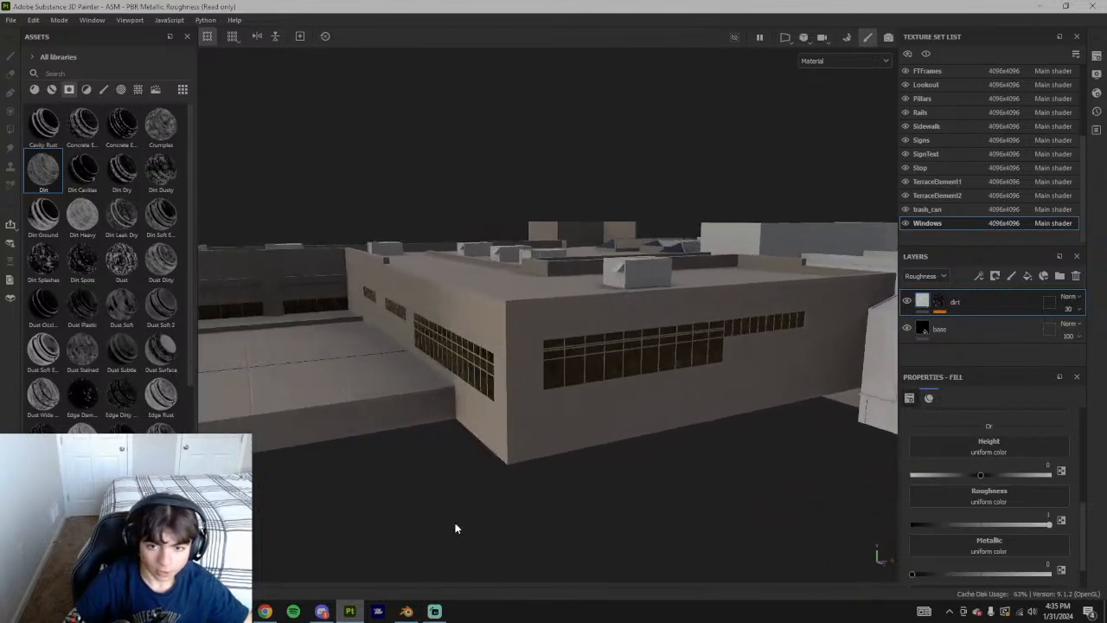
{"action": "left_click", "coordinate": [275, 614]}
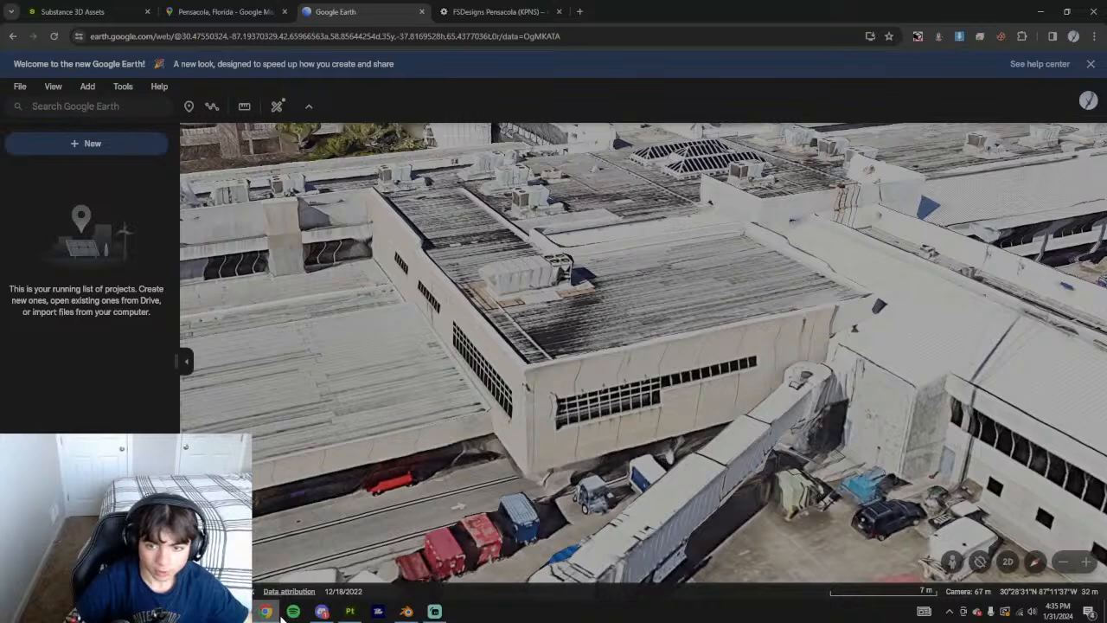
{"action": "left_click", "coordinate": [410, 613]}
Switch back to Substance 3D Painter and inspect the tan building's walls and roof seams up close
{"action": "mouse_move", "coordinate": [348, 617]}
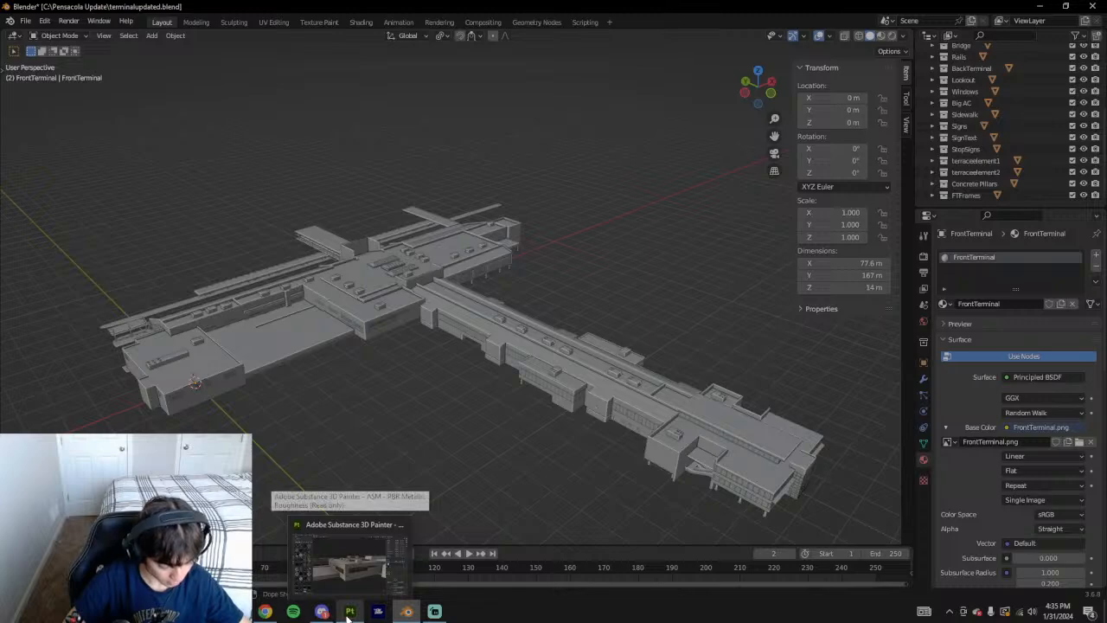
{"action": "left_click", "coordinate": [346, 615]}
{"action": "left_click_drag", "start_coordinate": [553, 350], "coordinate": [601, 357], "text": "alt"}
{"action": "right_click_drag", "start_coordinate": [601, 357], "coordinate": [332, 377], "text": "alt"}
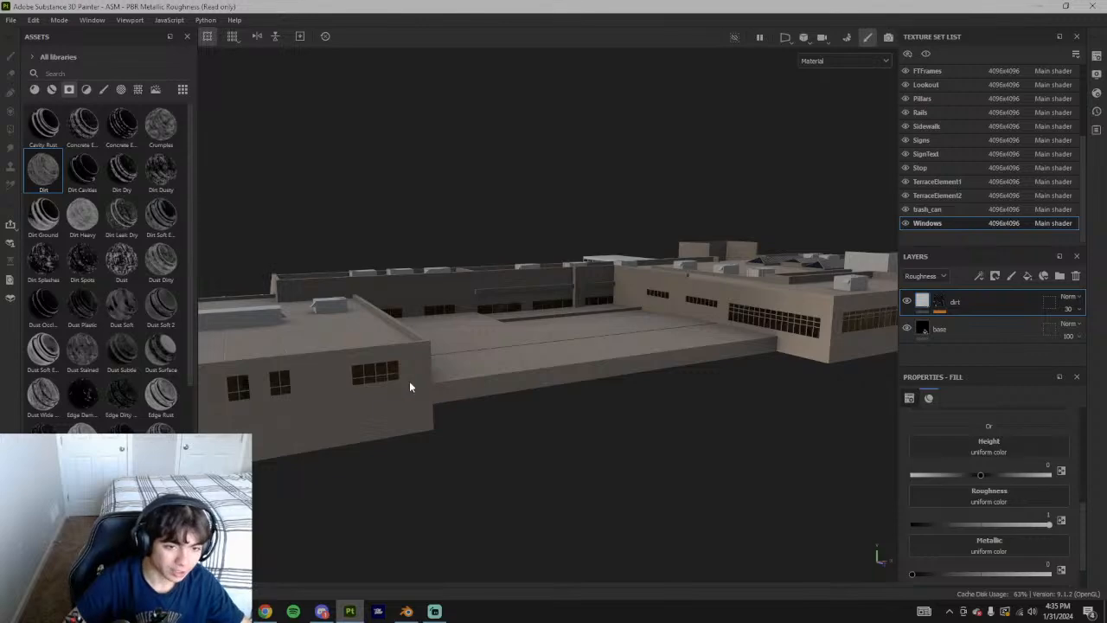
{"action": "left_click_drag", "start_coordinate": [427, 386], "coordinate": [562, 339], "text": "alt"}
{"action": "right_click_drag", "start_coordinate": [562, 339], "coordinate": [545, 429], "text": "alt"}
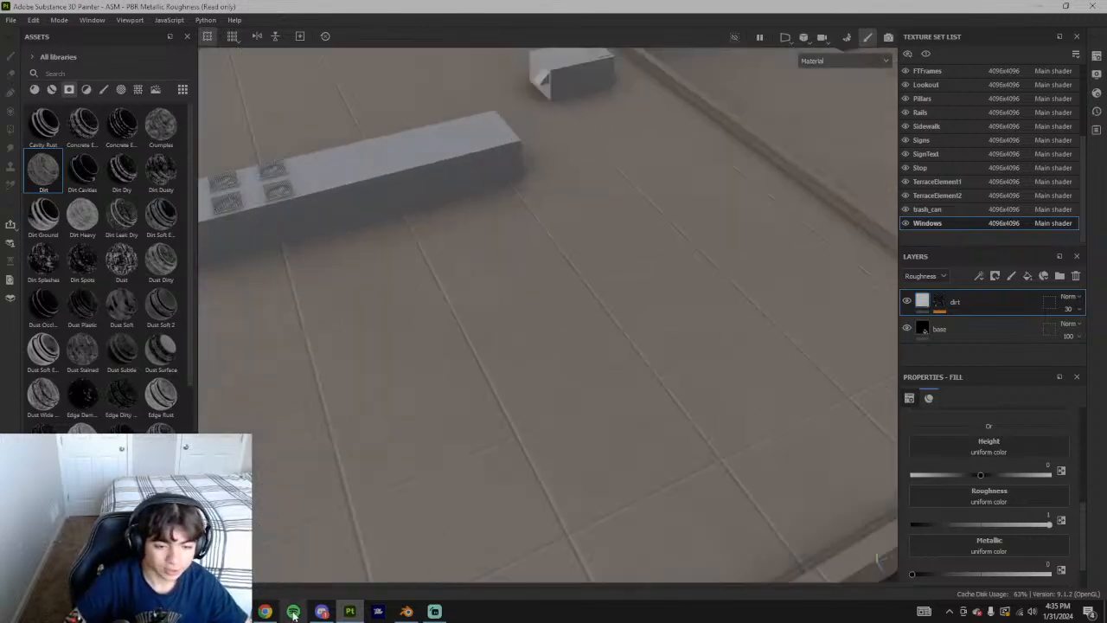
Switch to Chrome and study the wall panel joints and streak stains on the real building in Street View and Google Earth
{"action": "left_click", "coordinate": [265, 611]}
{"action": "left_click_drag", "start_coordinate": [393, 395], "coordinate": [597, 377]}
{"action": "middle_click_drag", "start_coordinate": [598, 381], "coordinate": [644, 380]}
{"action": "left_click", "coordinate": [245, 12]}
{"action": "left_click_drag", "start_coordinate": [164, 238], "coordinate": [464, 266]}
{"action": "scroll", "coordinate": [747, 318], "scroll_direction": "up", "scroll_amount": 3}
{"action": "scroll", "coordinate": [747, 317], "scroll_direction": "up", "scroll_amount": 3}
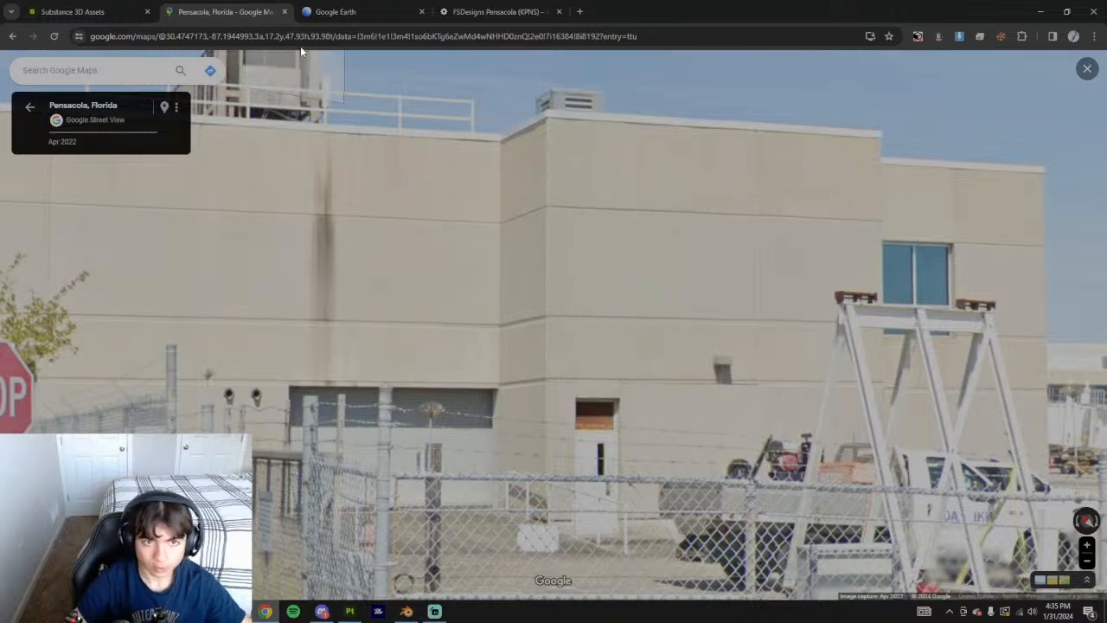
{"action": "key", "text": "ctrl+Tab"}
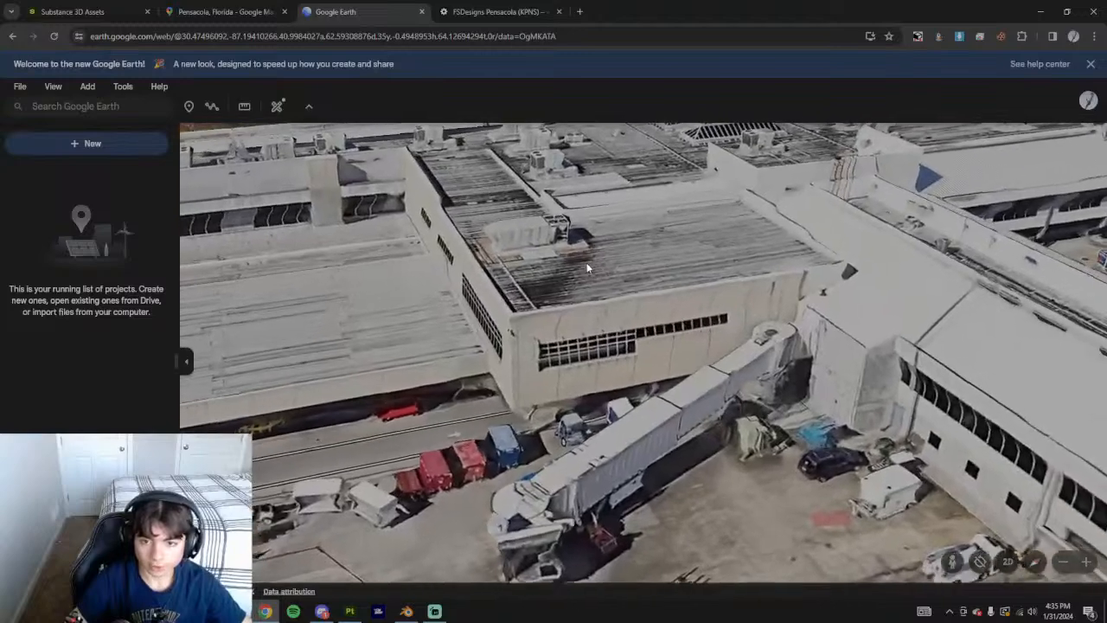
Return to Substance 3D Painter and examine the tan building's recessed roof and panelled end wall against the references
{"action": "left_click", "coordinate": [349, 610]}
{"action": "scroll", "coordinate": [735, 415], "scroll_direction": "down", "scroll_amount": 6}
{"action": "left_click_drag", "start_coordinate": [736, 452], "coordinate": [648, 374], "text": "alt"}
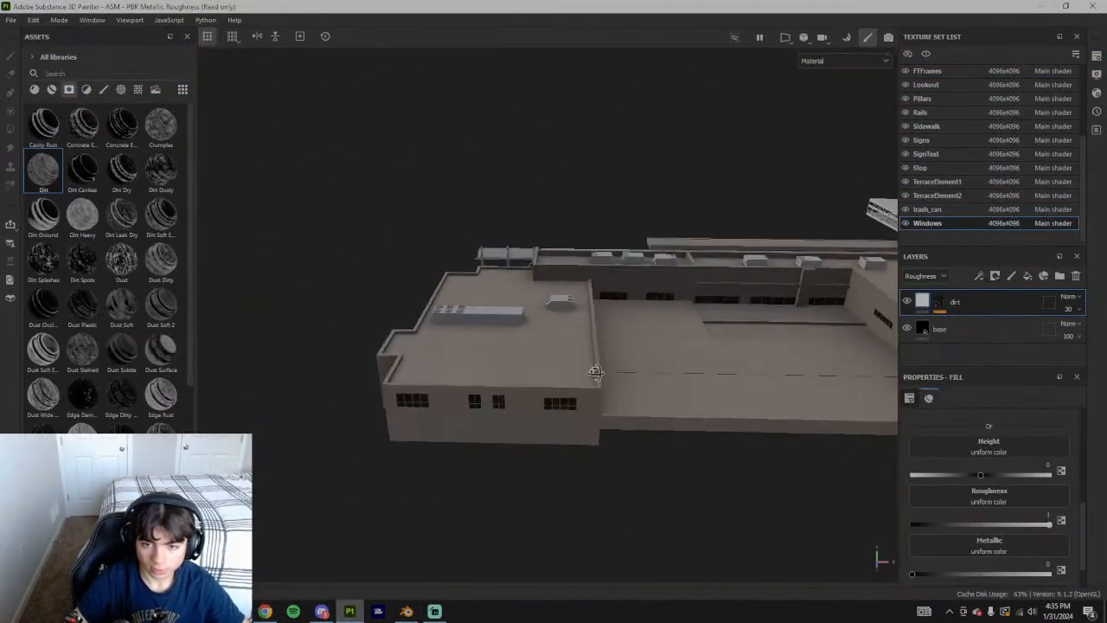
{"action": "middle_click_drag", "start_coordinate": [735, 372], "coordinate": [510, 329], "text": "alt"}
{"action": "scroll", "coordinate": [724, 383], "scroll_direction": "up", "scroll_amount": 2}
{"action": "left_click_drag", "start_coordinate": [760, 458], "coordinate": [778, 373], "text": "alt"}
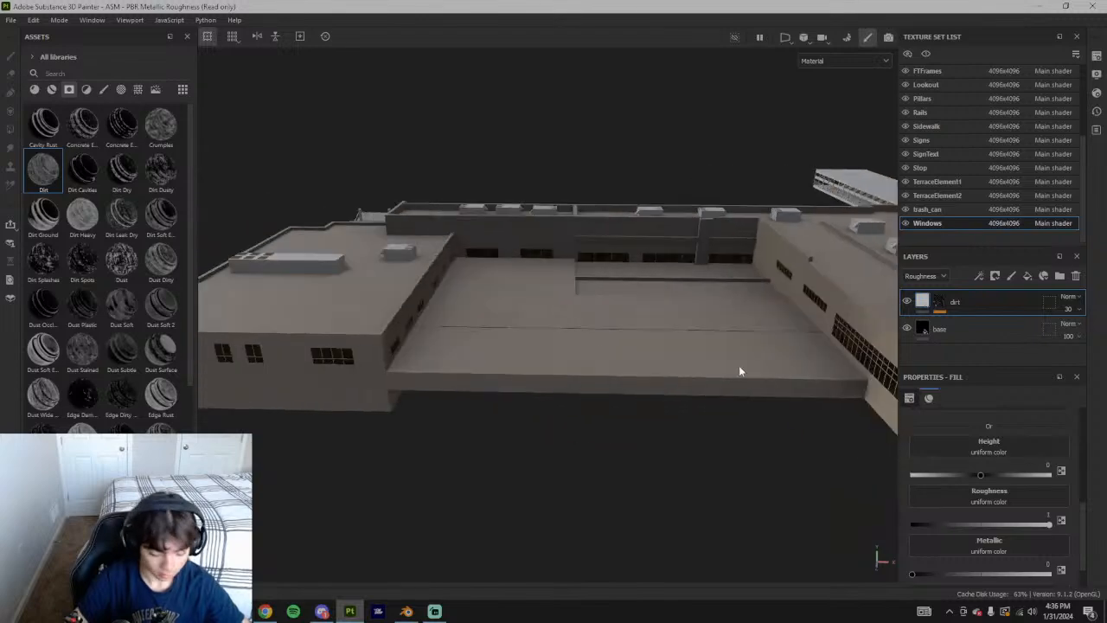
{"action": "left_click_drag", "start_coordinate": [621, 370], "coordinate": [771, 405], "text": "ctrl+alt"}
{"action": "left_click_drag", "start_coordinate": [476, 386], "coordinate": [689, 356], "text": "alt"}
{"action": "scroll", "coordinate": [552, 401], "scroll_direction": "up", "scroll_amount": 4}
{"action": "left_click_drag", "start_coordinate": [644, 501], "coordinate": [695, 405], "text": "alt"}
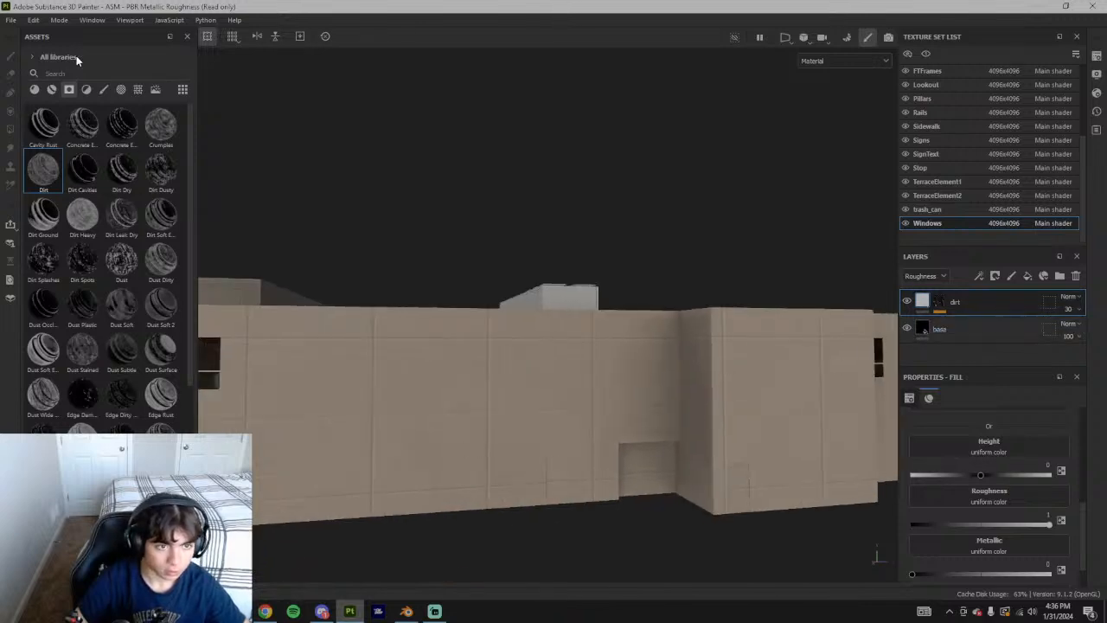
Search the asset library for "asp" among the materials
{"action": "type", "text": "asci"}
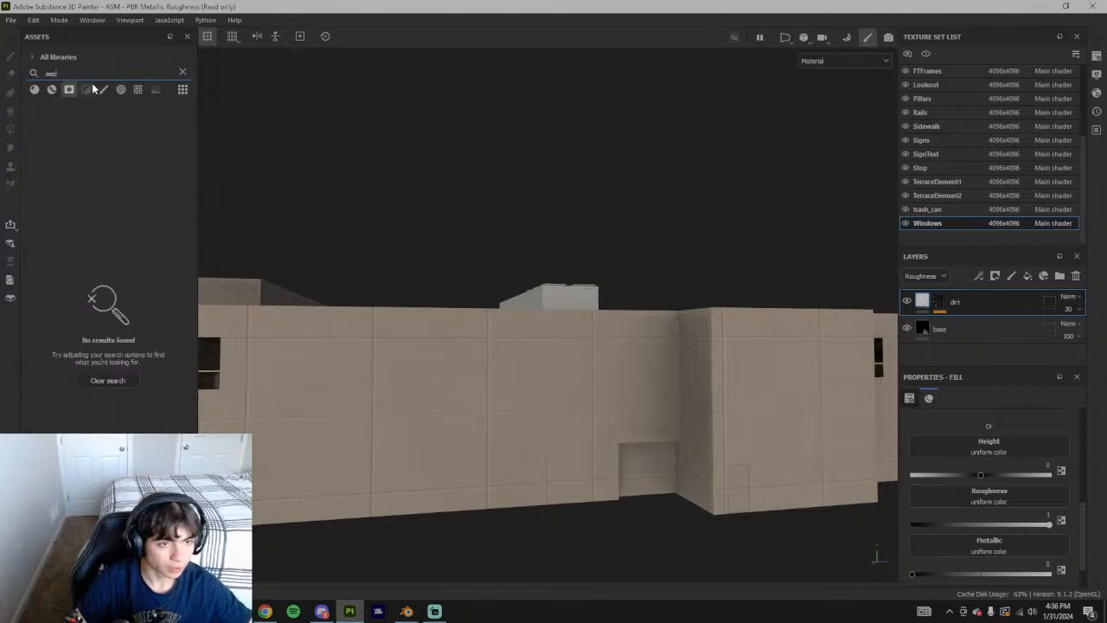
{"action": "left_click", "coordinate": [37, 89]}
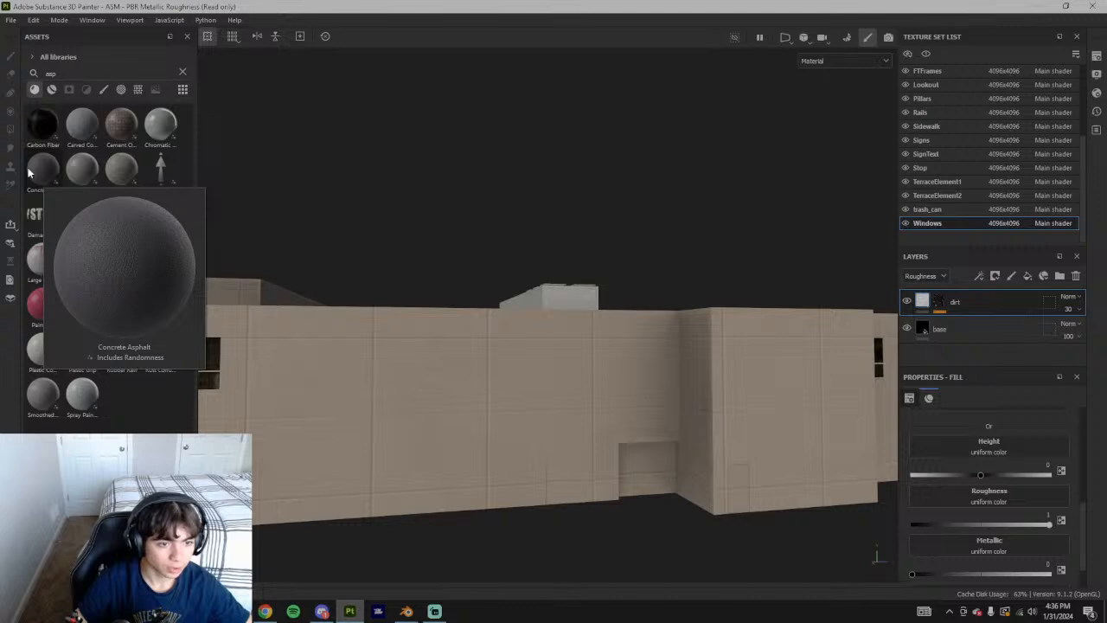
Switch to the BackTerminal texture set, expand its wall1 folder and look through the mat layers
{"action": "scroll", "coordinate": [951, 140], "scroll_direction": "up", "scroll_amount": 3}
{"action": "left_click", "coordinate": [945, 87]}
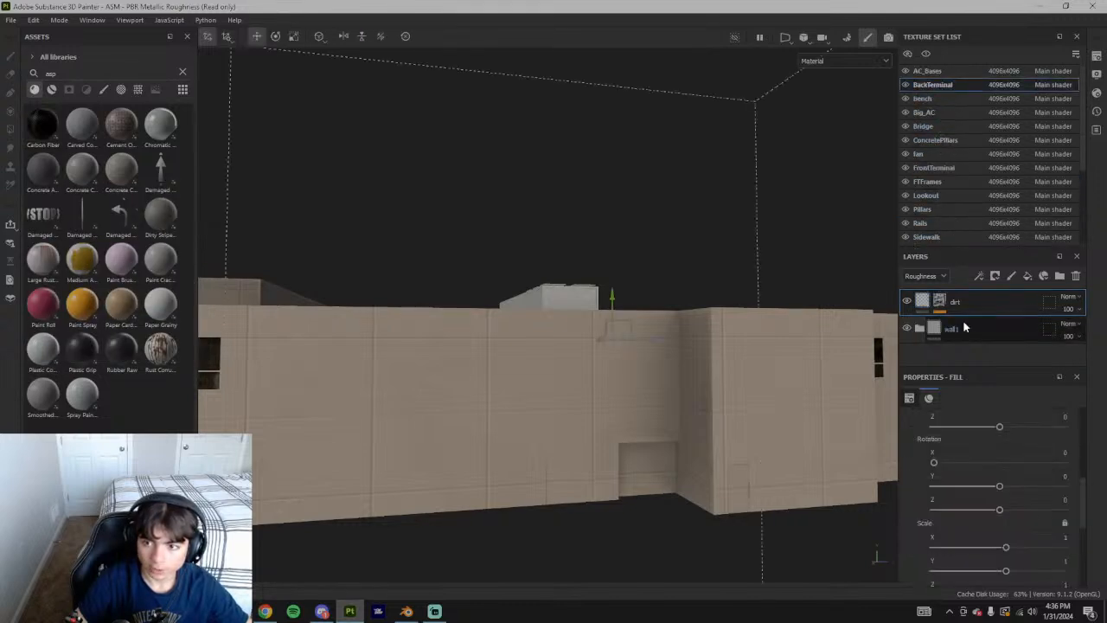
{"action": "left_click", "coordinate": [920, 329]}
{"action": "scroll", "coordinate": [969, 349], "scroll_direction": "down", "scroll_amount": 4}
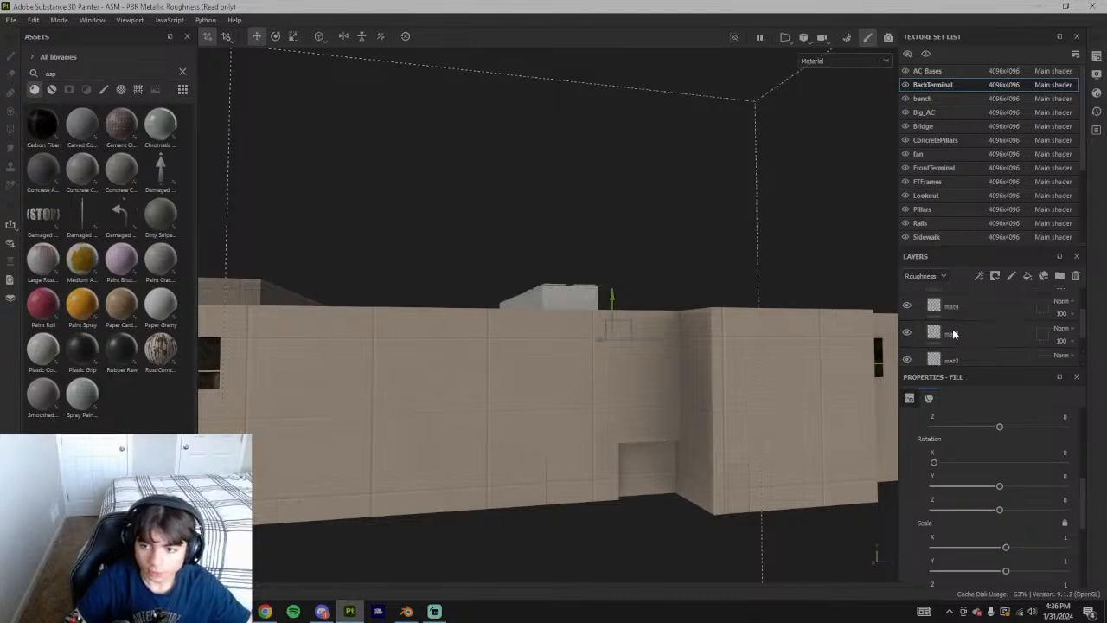
{"action": "scroll", "coordinate": [953, 333], "scroll_direction": "up", "scroll_amount": 5}
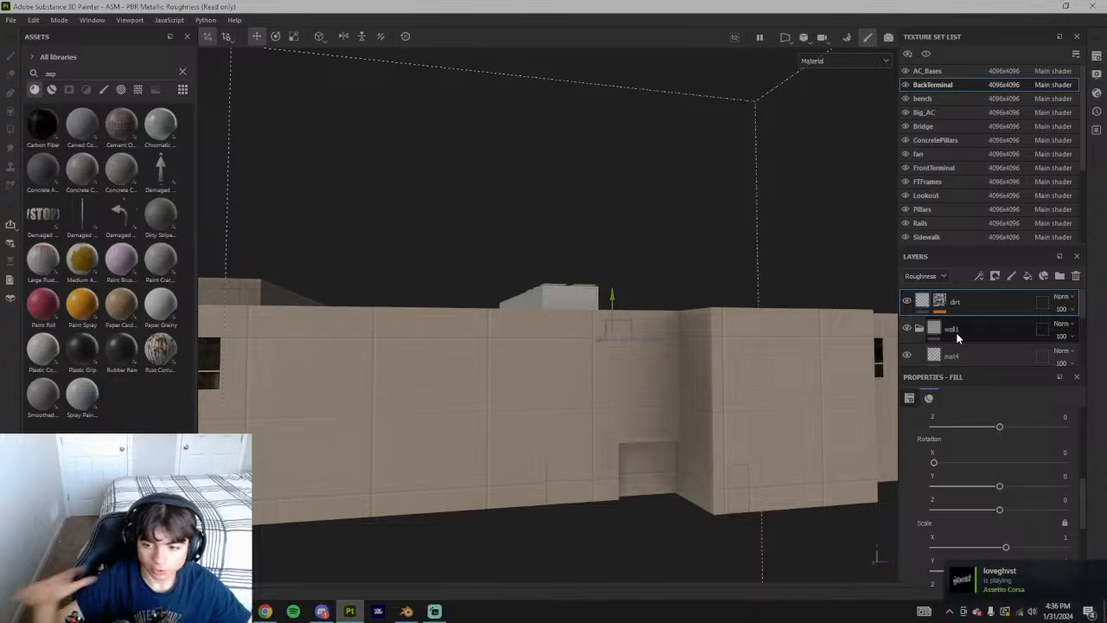
Examine the BackTerminal wall panels, corner windows and side facade for surface detail, near and far
{"action": "left_click_drag", "start_coordinate": [637, 370], "coordinate": [737, 323], "text": "alt"}
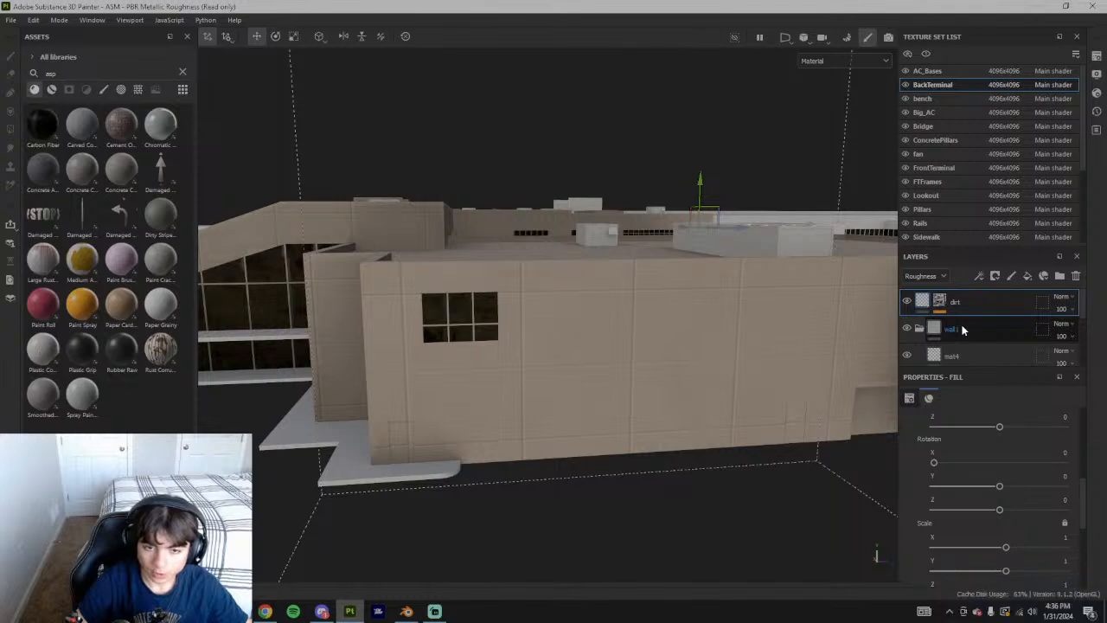
{"action": "middle_click_drag", "start_coordinate": [642, 332], "coordinate": [457, 321], "text": "alt"}
{"action": "scroll", "coordinate": [562, 369], "scroll_direction": "down", "scroll_amount": 4}
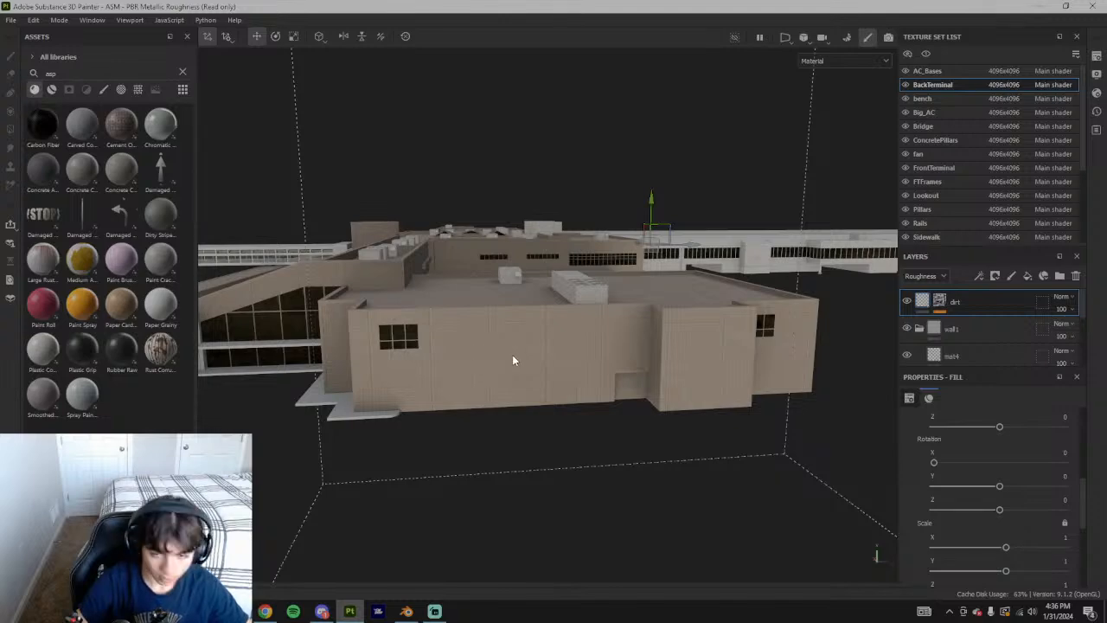
{"action": "left_click_drag", "start_coordinate": [510, 347], "coordinate": [451, 370], "text": "alt"}
{"action": "scroll", "coordinate": [454, 369], "scroll_direction": "up", "scroll_amount": 3}
{"action": "middle_click_drag", "start_coordinate": [476, 364], "coordinate": [557, 362], "text": "alt"}
{"action": "mouse_move", "coordinate": [555, 362]}
{"action": "left_mouse_down", "text": "alt"}
{"action": "mouse_move", "coordinate": [615, 371]}
{"action": "mouse_move", "coordinate": [588, 381]}
{"action": "mouse_move", "coordinate": [640, 355]}
{"action": "mouse_move", "coordinate": [536, 369]}
{"action": "left_mouse_up", "text": "alt"}
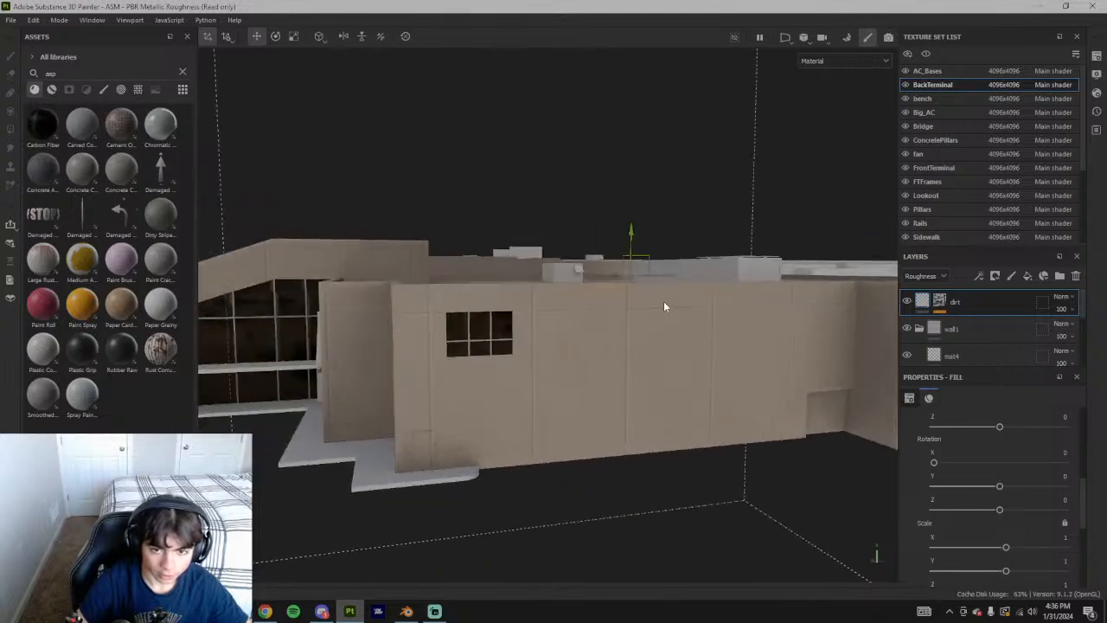
{"action": "left_click_drag", "start_coordinate": [664, 313], "coordinate": [657, 346], "text": "alt"}
{"action": "left_click_drag", "start_coordinate": [716, 311], "coordinate": [289, 259], "text": "alt"}
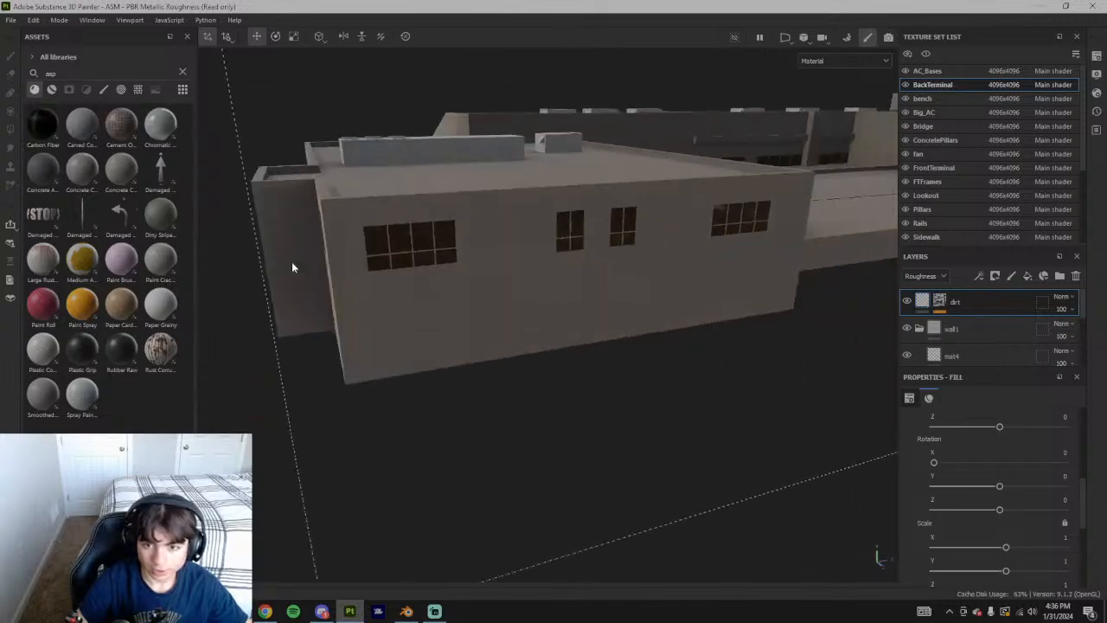
{"action": "left_click_drag", "start_coordinate": [636, 292], "coordinate": [561, 383], "text": "alt"}
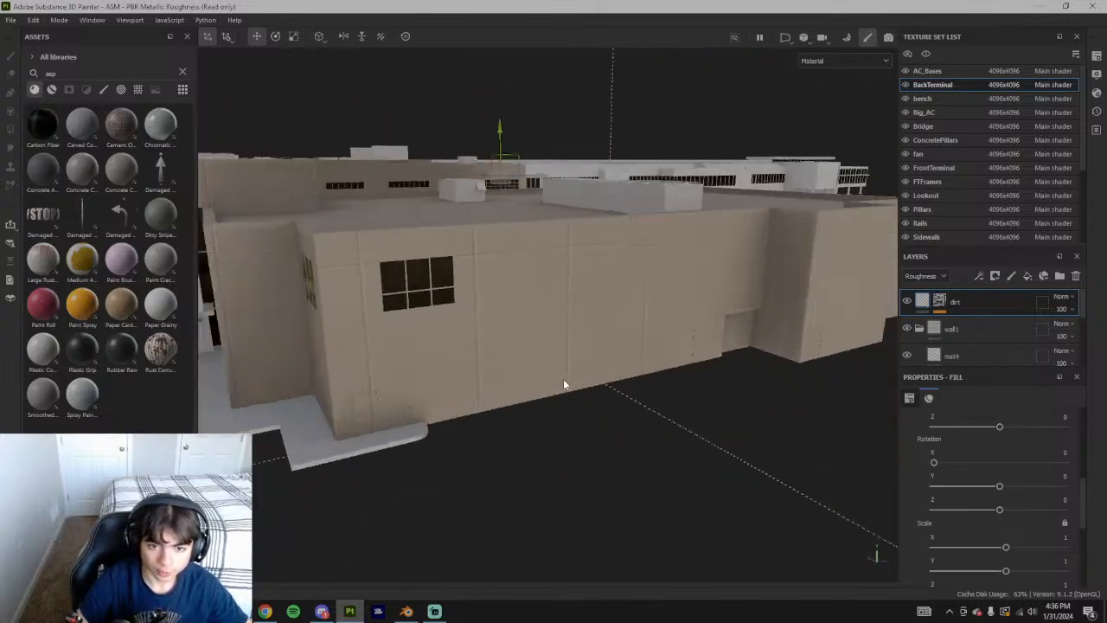
Try changing the dirt layer's 3D projection scale, restore it to 1 and check the layer's fill settings
{"action": "scroll", "coordinate": [967, 505], "scroll_direction": "down", "scroll_amount": 3}
{"action": "scroll", "coordinate": [967, 503], "scroll_direction": "down", "scroll_amount": 6}
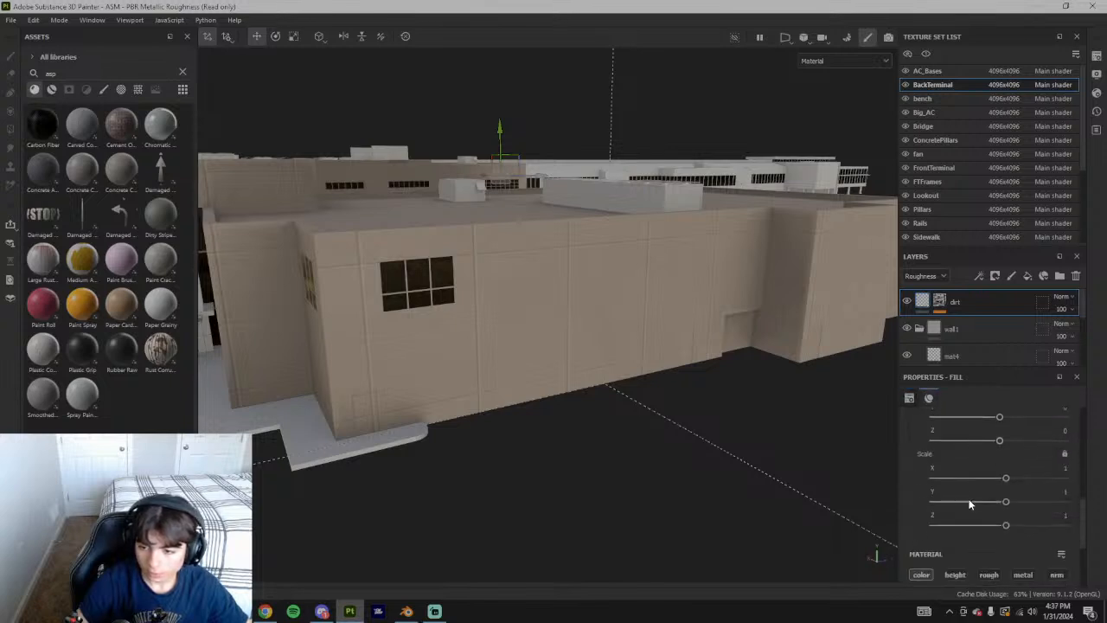
{"action": "scroll", "coordinate": [978, 503], "scroll_direction": "up", "scroll_amount": 3}
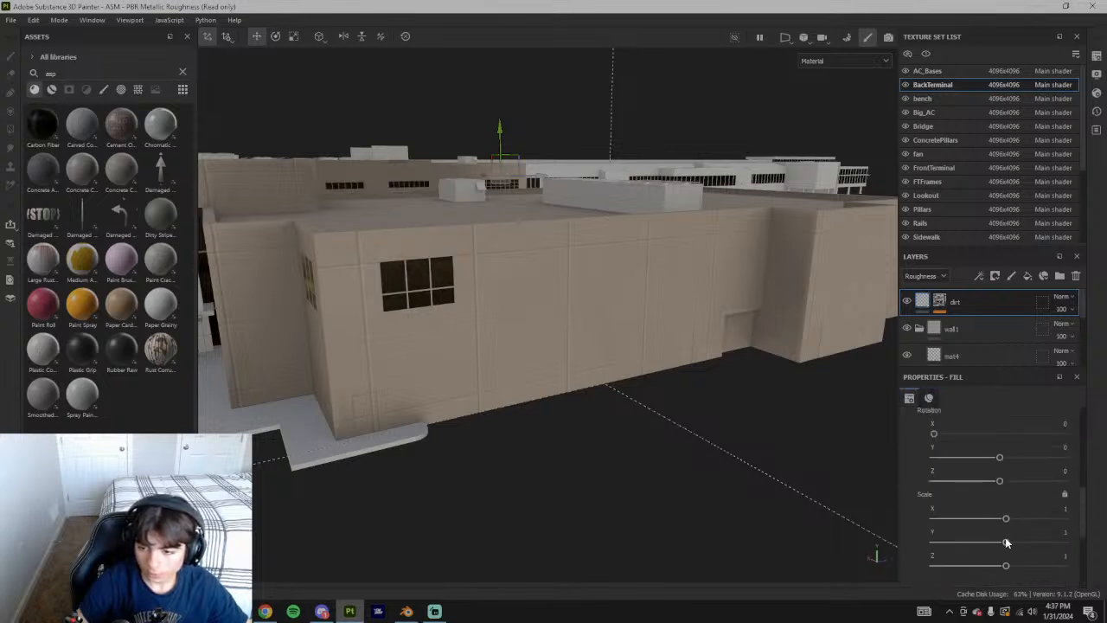
{"action": "left_click_drag", "start_coordinate": [1008, 543], "coordinate": [1090, 533]}
{"action": "type", "text": "1"}
{"action": "key", "text": "Return"}
{"action": "left_click_drag", "start_coordinate": [1005, 517], "coordinate": [1061, 517]}
{"action": "key", "text": "Return"}
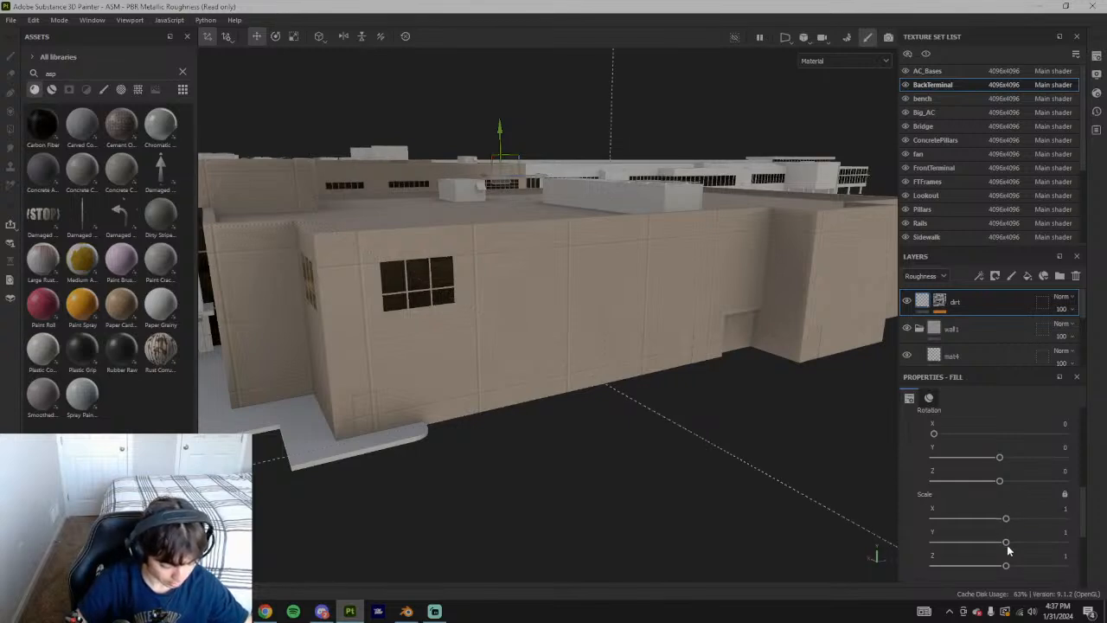
{"action": "scroll", "coordinate": [1008, 549], "scroll_direction": "up", "scroll_amount": 5}
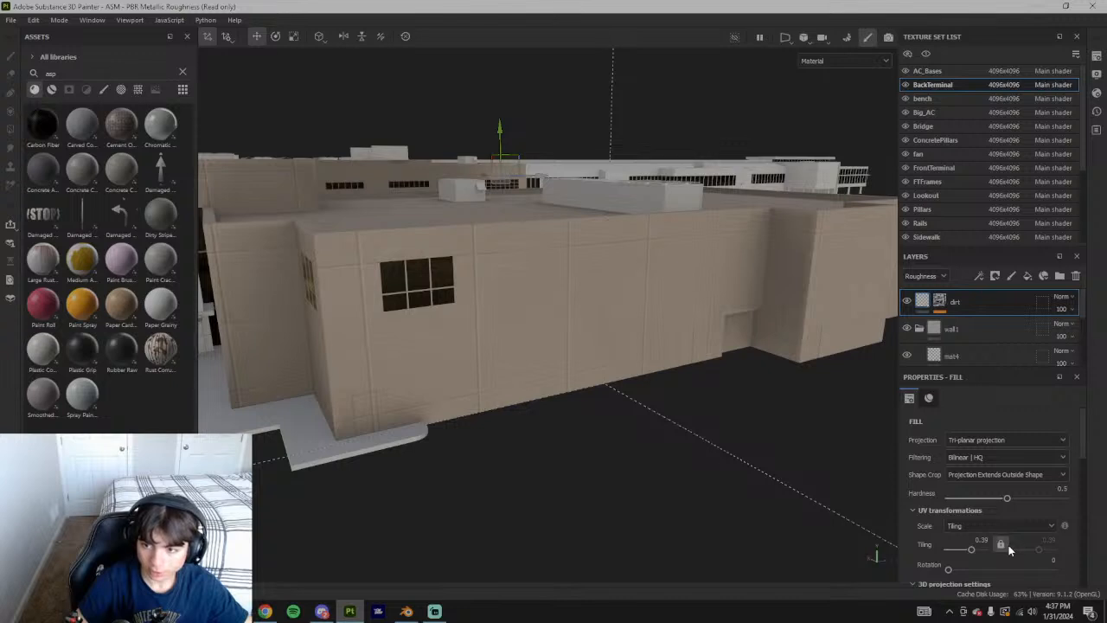
Try duplicating the mat4 layer in the wall1 folder, and undo the duplication
{"action": "left_click", "coordinate": [970, 349]}
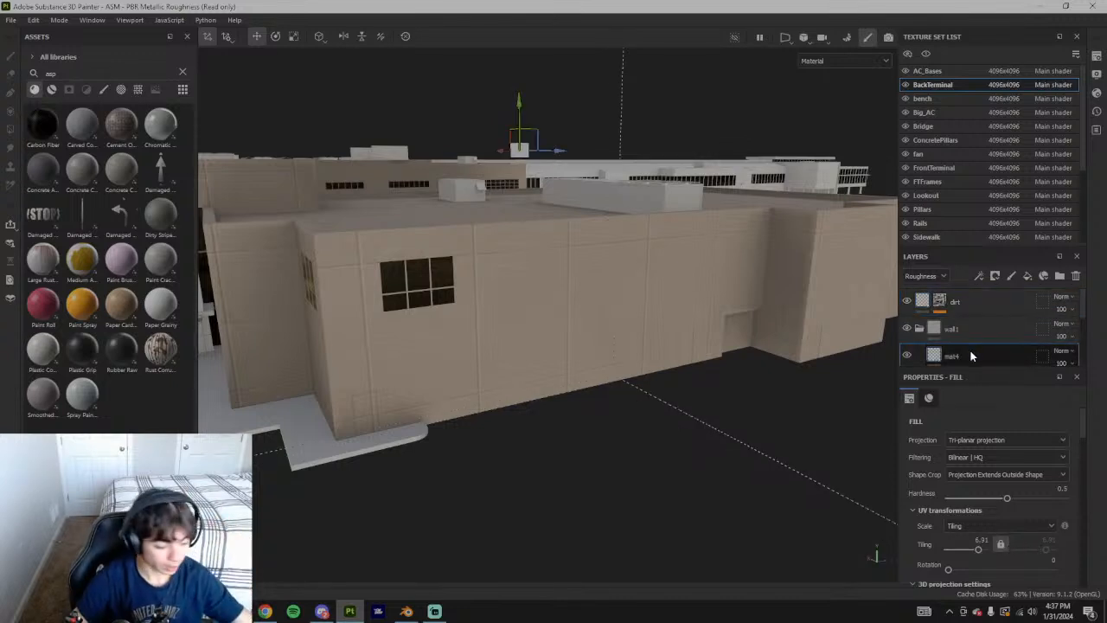
{"action": "key", "text": "ctrl+d"}
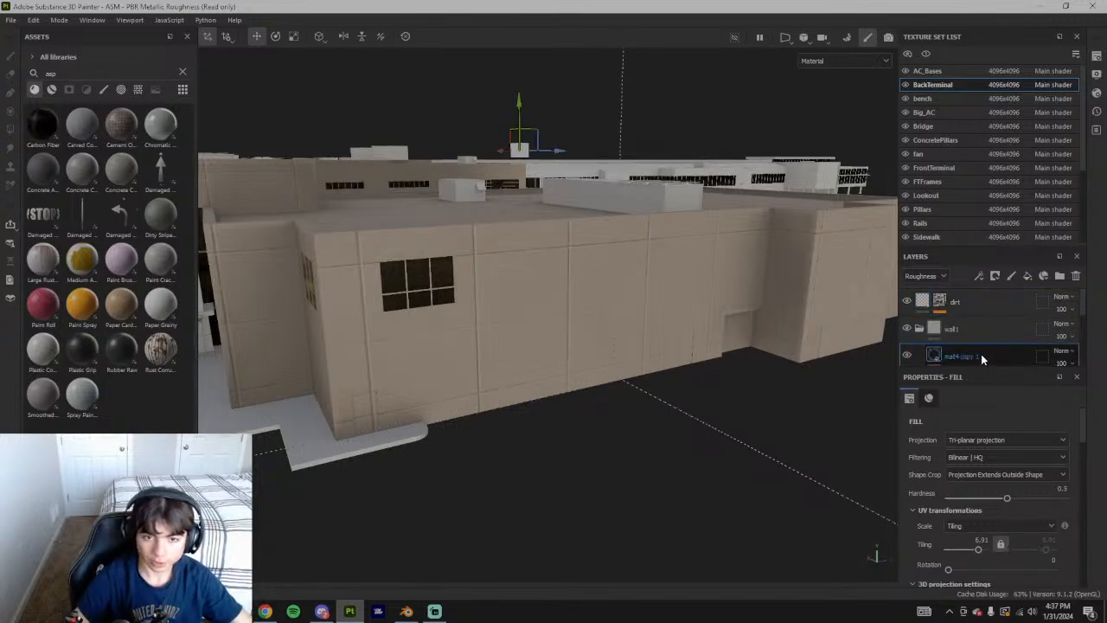
{"action": "key", "text": "ctrl+z"}
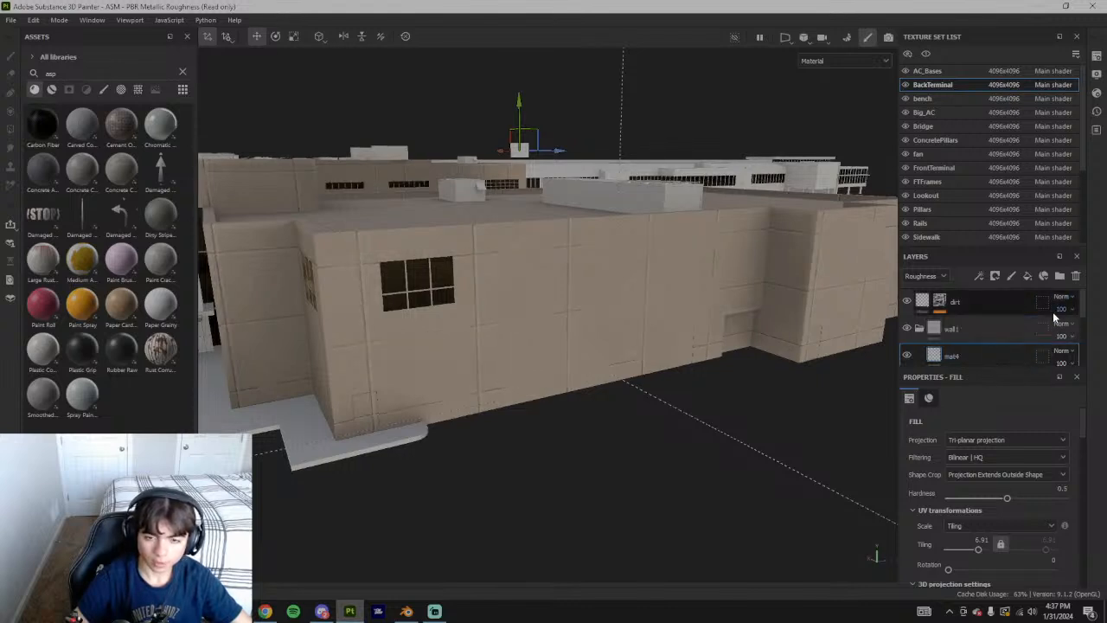
Show the layers' Height channel and set the mat4 layer's height opacity to 10
{"action": "scroll", "coordinate": [1028, 328], "scroll_direction": "down", "scroll_amount": 1}
{"action": "left_click", "coordinate": [926, 276]}
{"action": "left_click", "coordinate": [927, 301]}
{"action": "left_click", "coordinate": [1069, 330]}
{"action": "left_click_drag", "start_coordinate": [1055, 351], "coordinate": [1058, 351]}
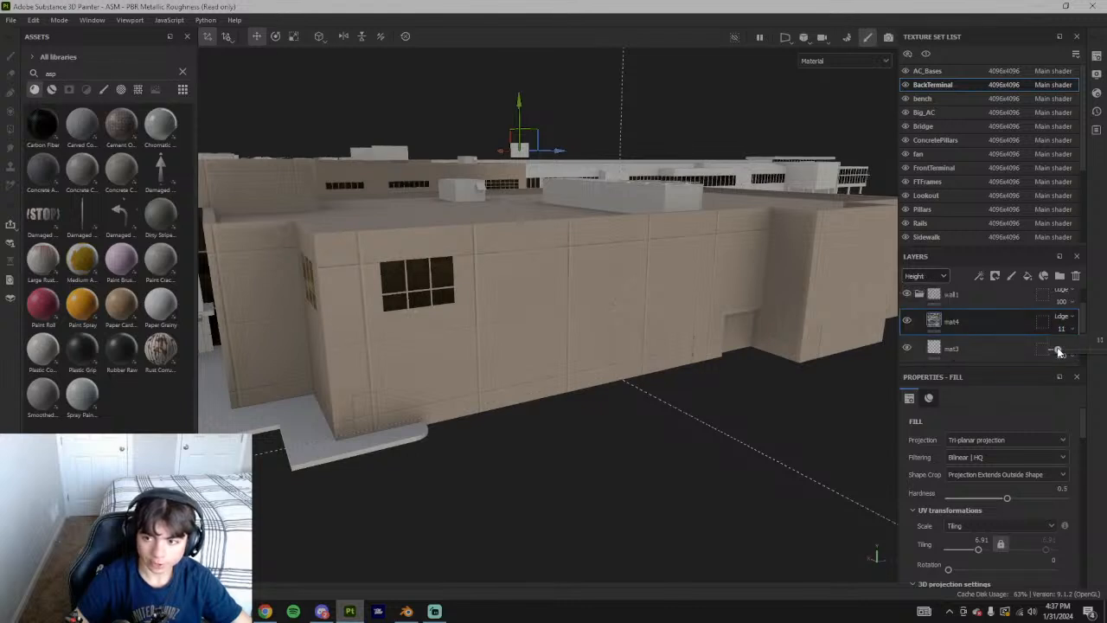
{"action": "left_click_drag", "start_coordinate": [1057, 350], "coordinate": [1046, 350]}
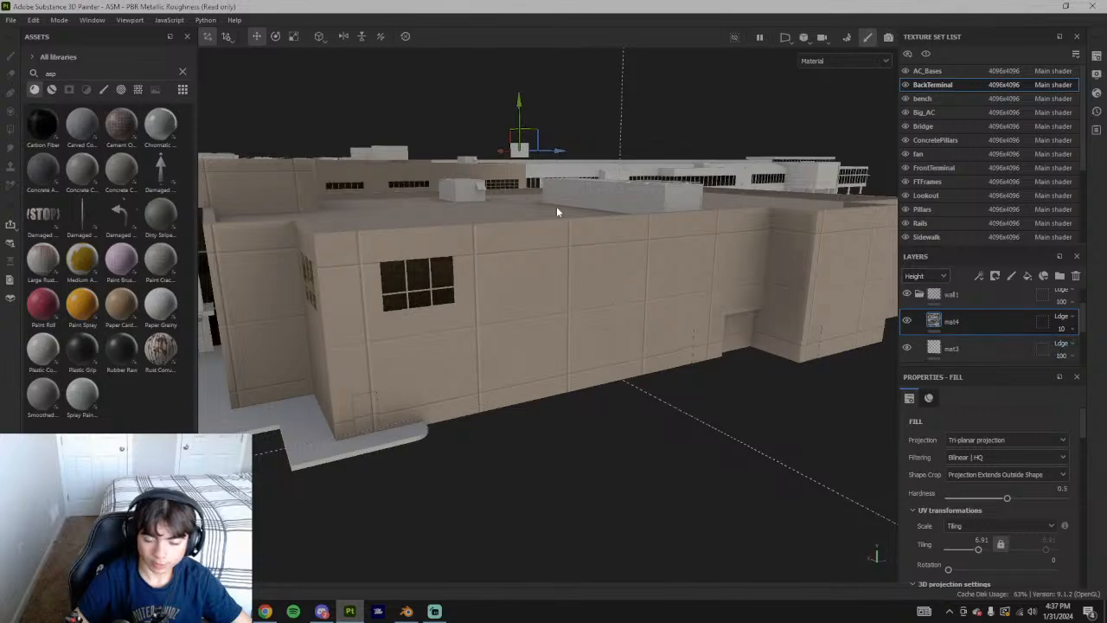
Examine the BackTerminal corner wall panels and review the selected fill's square pattern, tile and cement parameters
{"action": "left_click_drag", "start_coordinate": [556, 211], "coordinate": [564, 326], "text": "alt"}
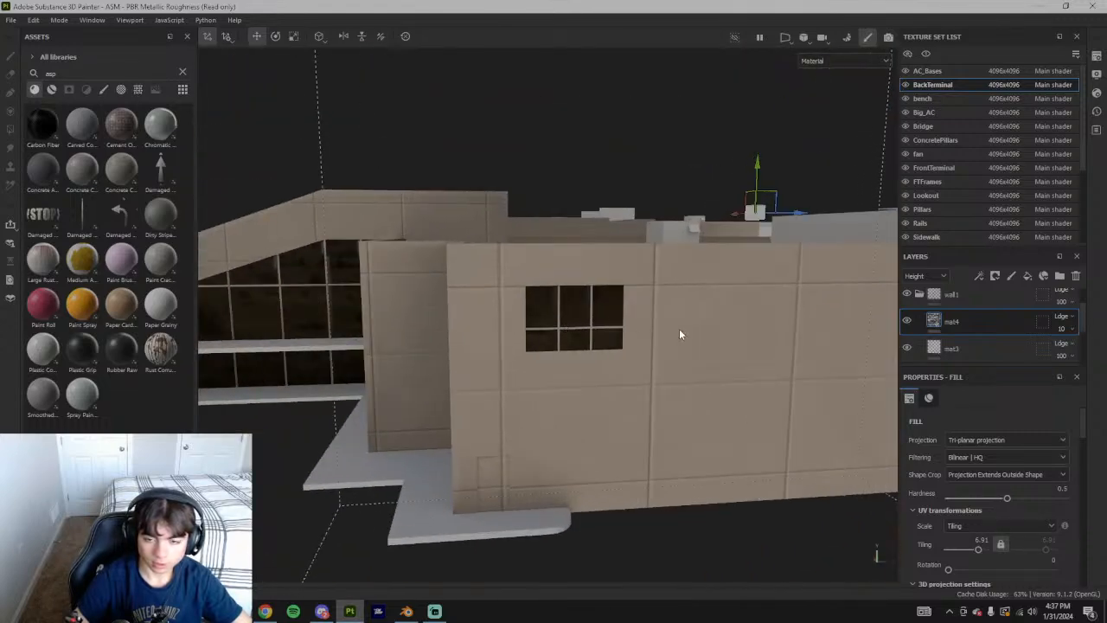
{"action": "left_click_drag", "start_coordinate": [658, 334], "coordinate": [569, 312], "text": "alt"}
{"action": "left_click_drag", "start_coordinate": [765, 291], "coordinate": [683, 375], "text": "alt"}
{"action": "scroll", "coordinate": [970, 320], "scroll_direction": "down", "scroll_amount": 3}
{"action": "scroll", "coordinate": [995, 519], "scroll_direction": "down", "scroll_amount": 5}
{"action": "scroll", "coordinate": [1003, 500], "scroll_direction": "down", "scroll_amount": 6}
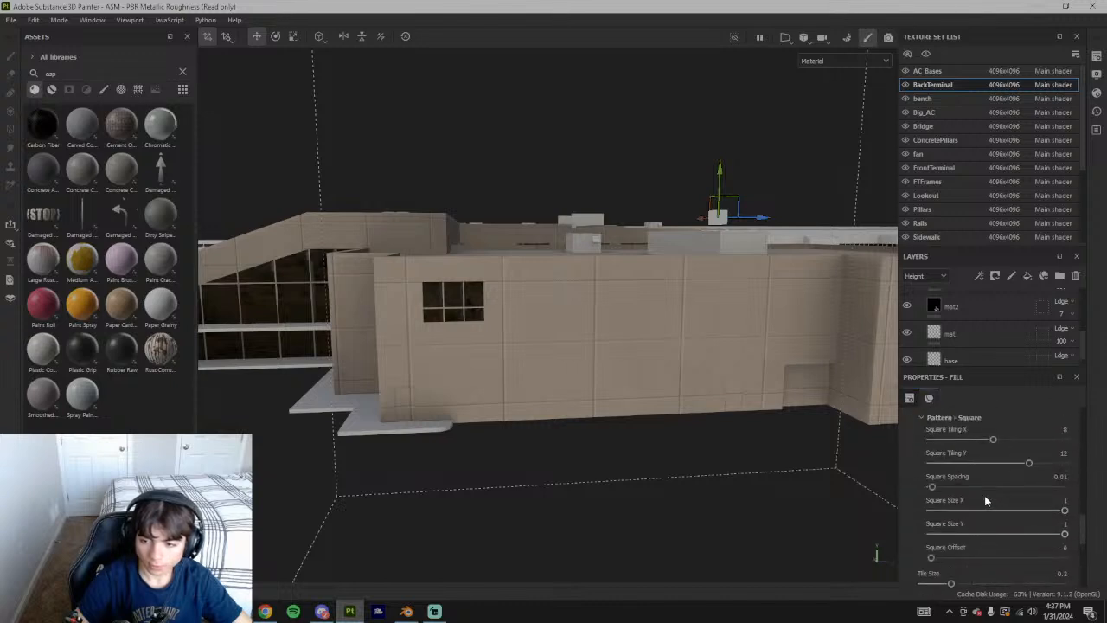
{"action": "scroll", "coordinate": [982, 497], "scroll_direction": "up", "scroll_amount": 1}
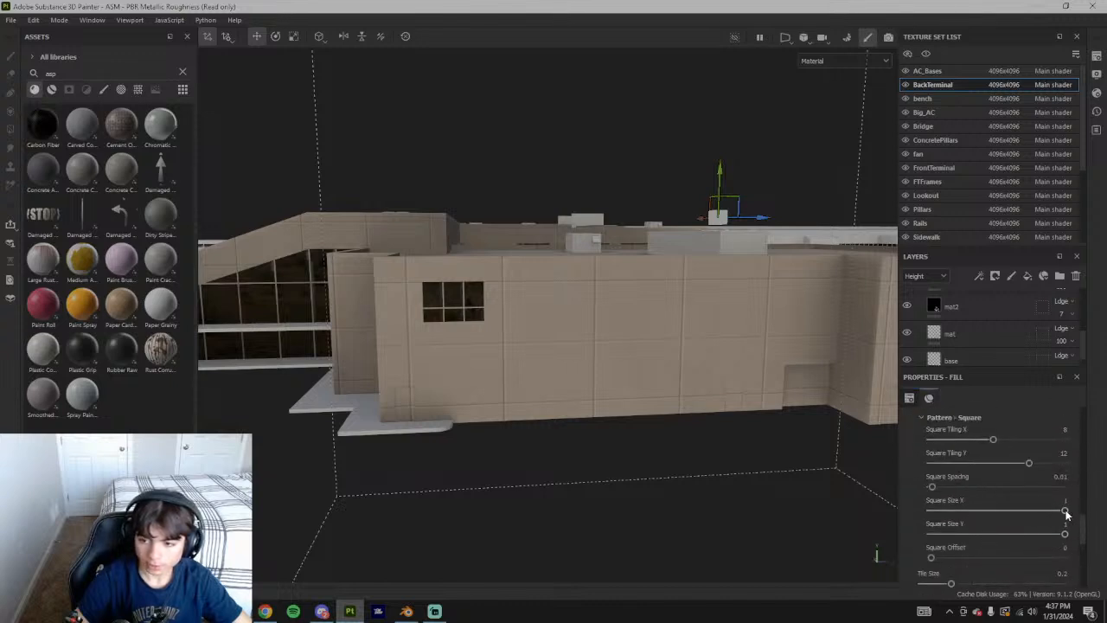
{"action": "scroll", "coordinate": [1036, 510], "scroll_direction": "down", "scroll_amount": 8}
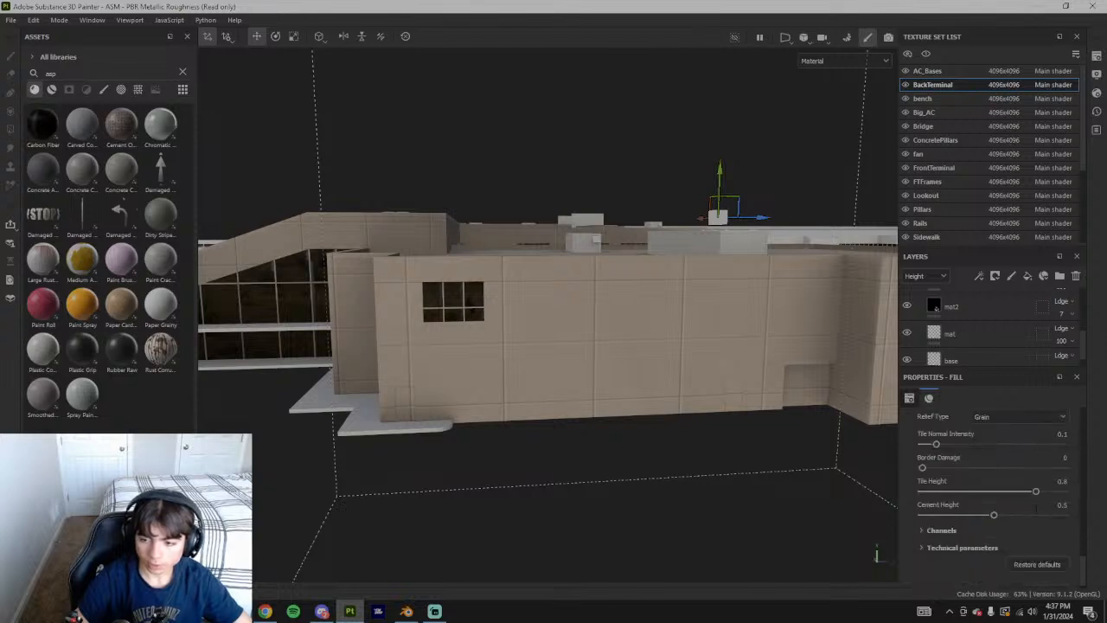
{"action": "scroll", "coordinate": [989, 526], "scroll_direction": "up", "scroll_amount": 5}
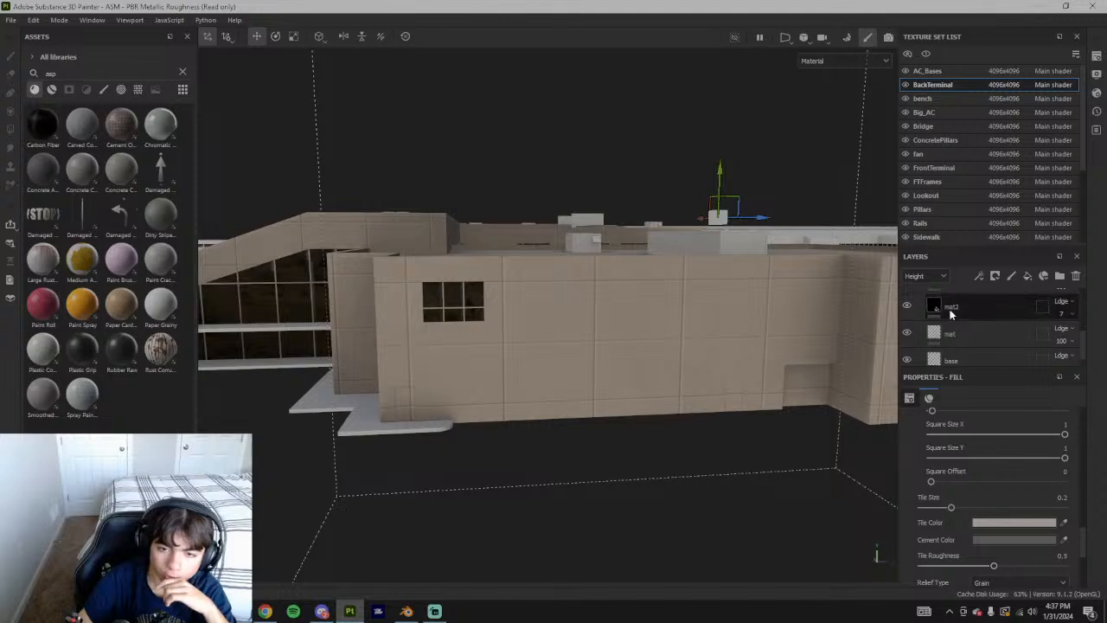
Examine the BackTerminal facades, window rows and roof from several sides of the building
{"action": "left_click_drag", "start_coordinate": [547, 317], "coordinate": [411, 231], "text": "alt"}
{"action": "left_click_drag", "start_coordinate": [471, 334], "coordinate": [389, 320], "text": "alt"}
{"action": "middle_click_drag", "start_coordinate": [821, 378], "coordinate": [400, 364], "text": "alt"}
{"action": "left_click_drag", "start_coordinate": [400, 364], "coordinate": [524, 332], "text": "alt"}
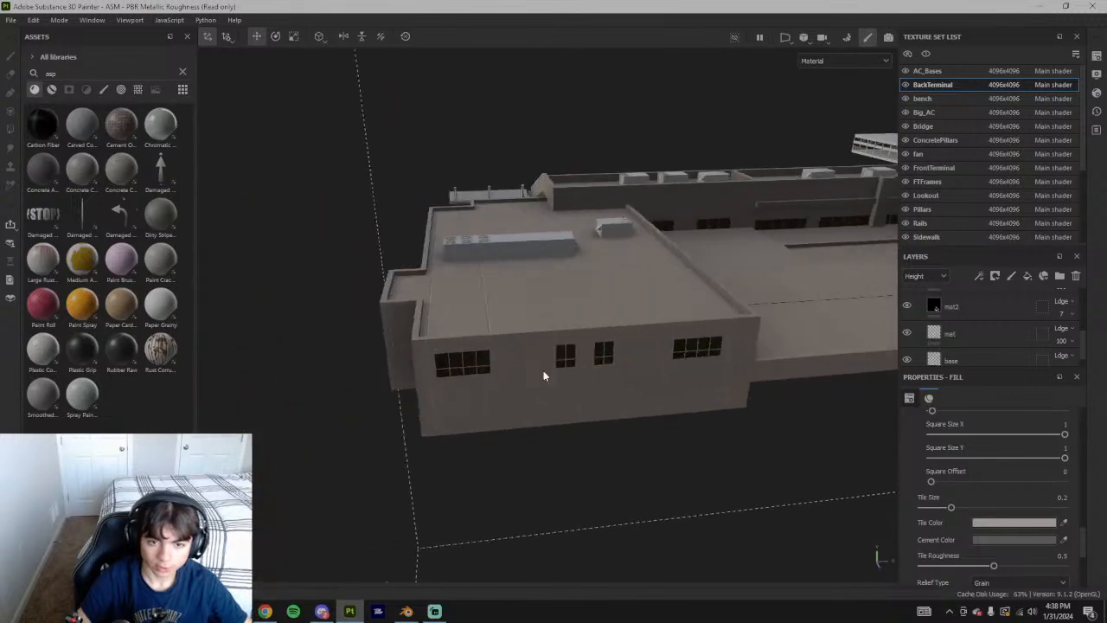
{"action": "left_click_drag", "start_coordinate": [658, 385], "coordinate": [532, 333], "text": "alt"}
{"action": "left_click_drag", "start_coordinate": [464, 343], "coordinate": [632, 378], "text": "alt"}
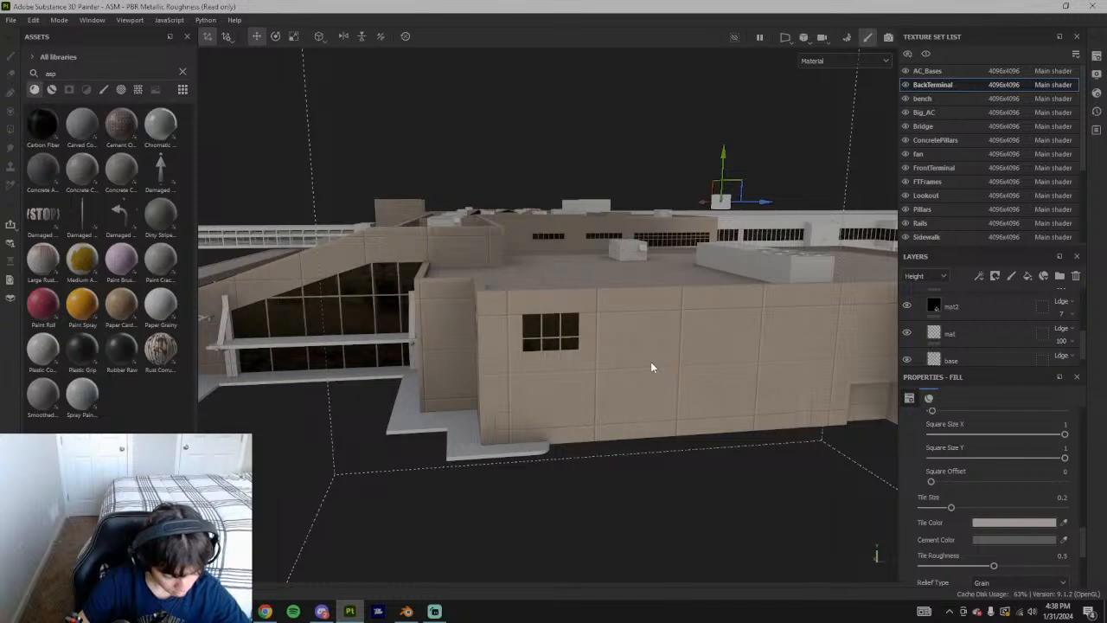
{"action": "left_click_drag", "start_coordinate": [567, 354], "coordinate": [645, 380], "text": "alt"}
{"action": "left_click_drag", "start_coordinate": [496, 387], "coordinate": [616, 424], "text": "alt"}
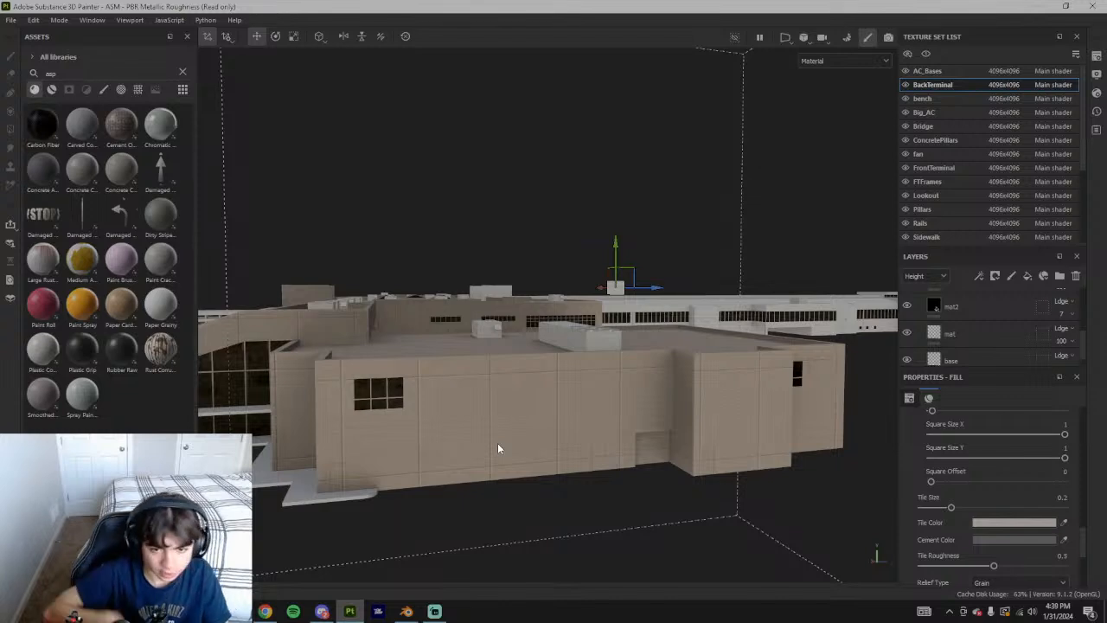
{"action": "left_click_drag", "start_coordinate": [770, 387], "coordinate": [407, 411], "text": "alt"}
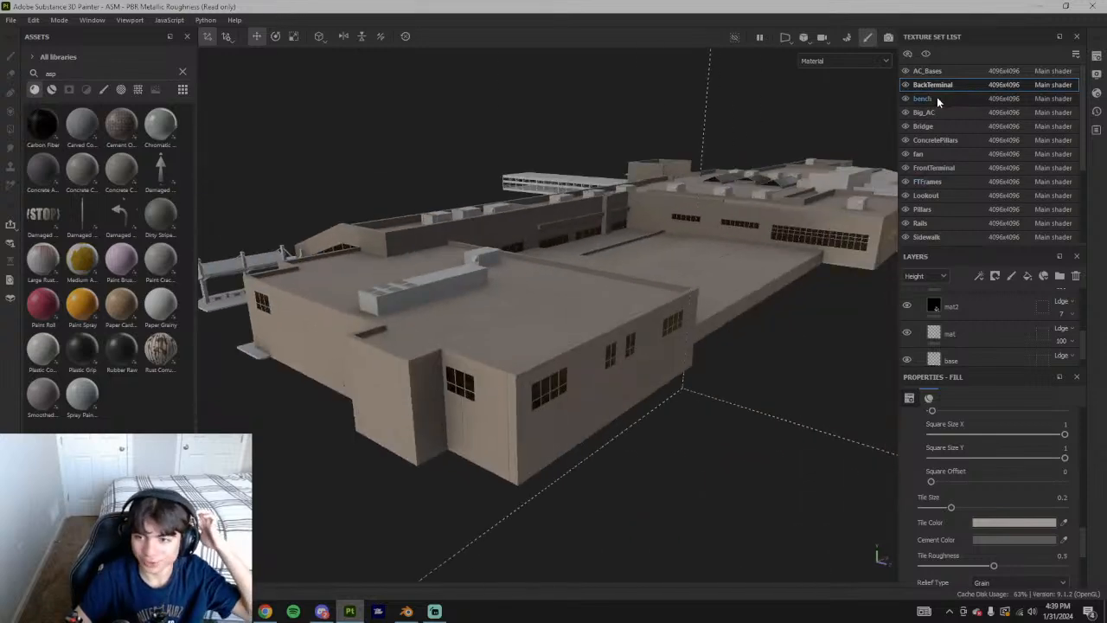
Collapse the wall1 folder and inspect the long wall panels beside the corner window up close
{"action": "scroll", "coordinate": [990, 319], "scroll_direction": "up", "scroll_amount": 5}
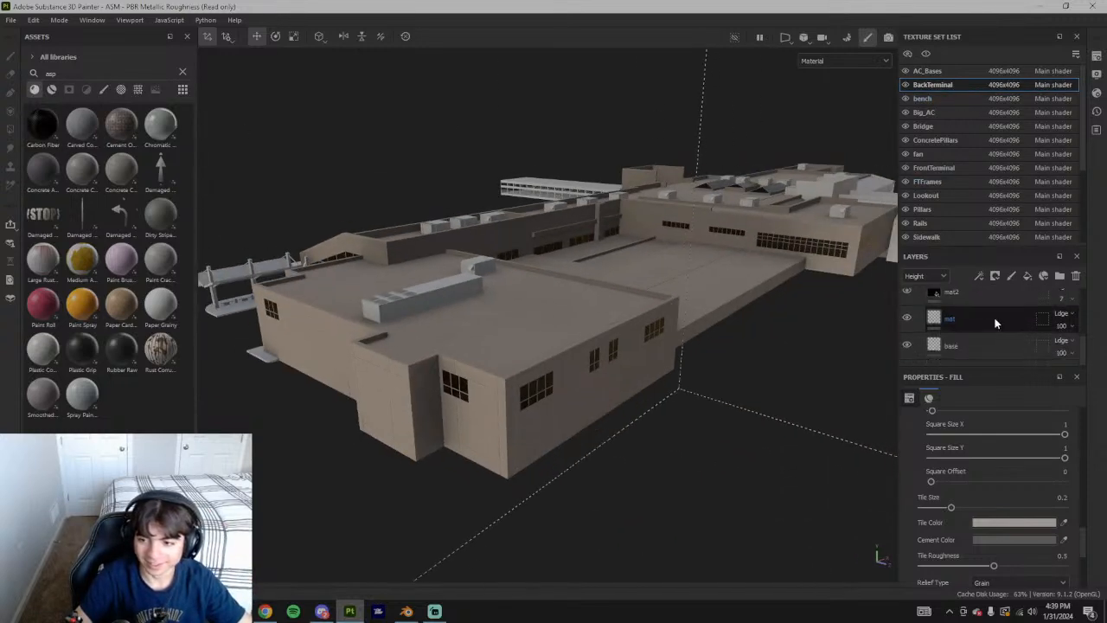
{"action": "left_click", "coordinate": [916, 329]}
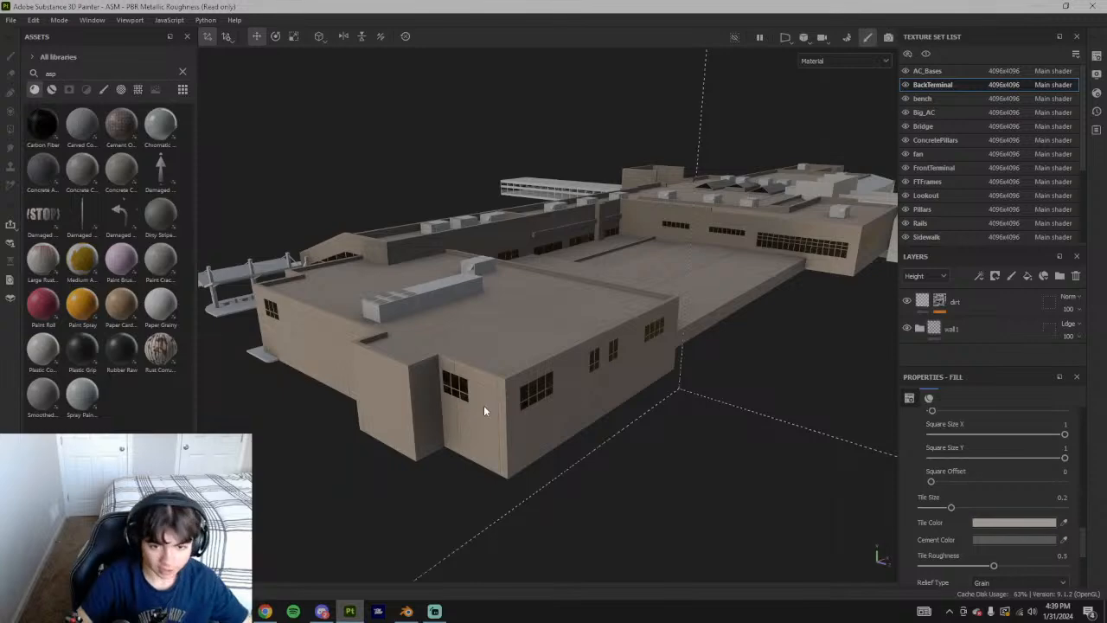
{"action": "left_click_drag", "start_coordinate": [523, 395], "coordinate": [717, 362], "text": "alt"}
{"action": "scroll", "coordinate": [463, 374], "scroll_direction": "up", "scroll_amount": 6}
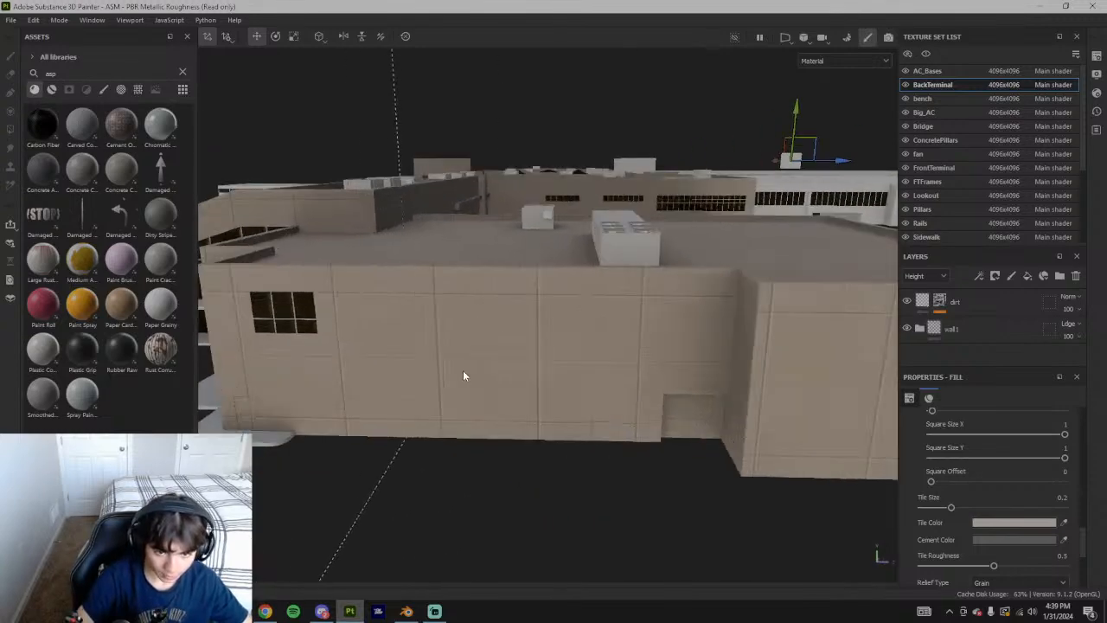
{"action": "left_click_drag", "start_coordinate": [410, 340], "coordinate": [482, 319], "text": "alt"}
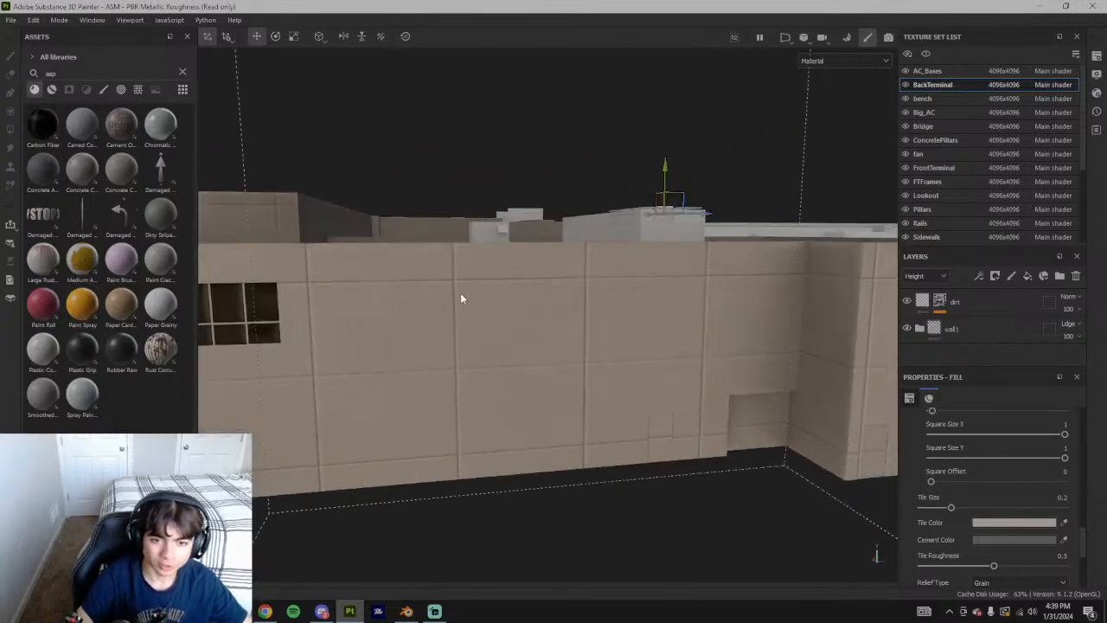
Switch to the Google Maps Street View reference in Chrome and study the real tan terminal wall from different spots
{"action": "left_click", "coordinate": [266, 610]}
{"action": "mouse_move", "coordinate": [377, 332]}
{"action": "left_mouse_down"}
{"action": "mouse_move", "coordinate": [444, 397]}
{"action": "mouse_move", "coordinate": [554, 380]}
{"action": "left_mouse_up"}
{"action": "left_click_drag", "start_coordinate": [298, 415], "coordinate": [432, 388]}
{"action": "left_click", "coordinate": [234, 17]}
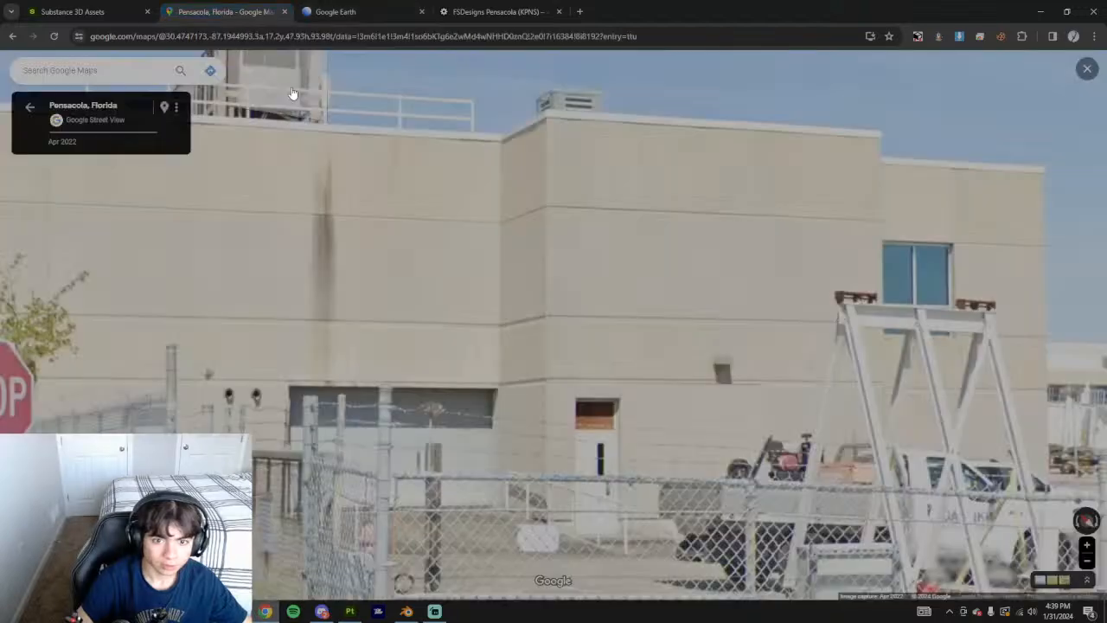
{"action": "left_click", "coordinate": [598, 272]}
{"action": "left_click", "coordinate": [849, 261]}
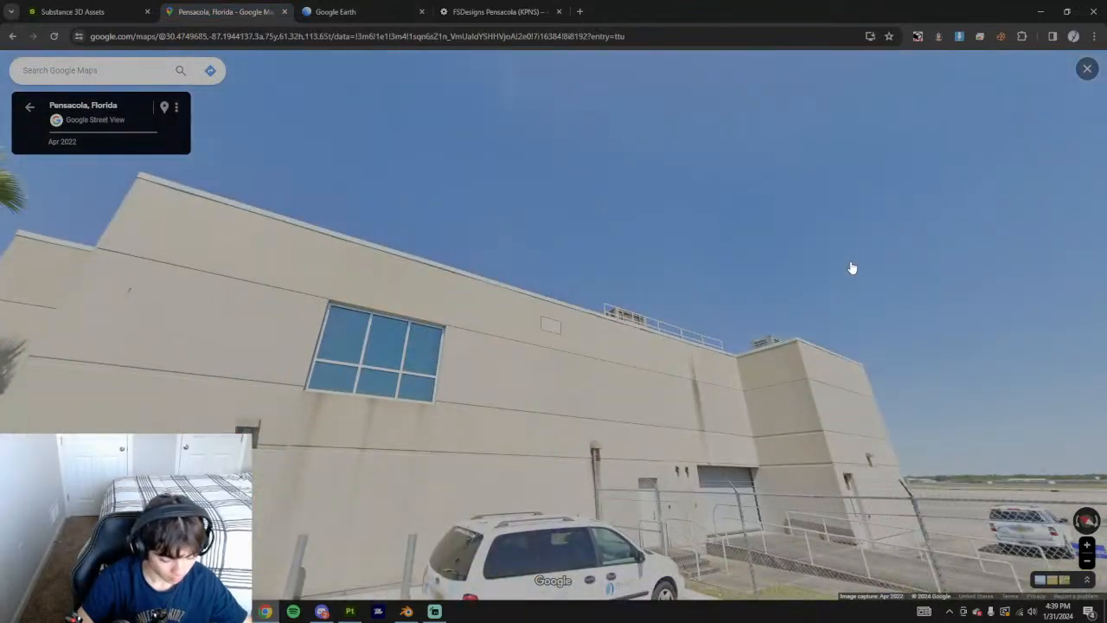
{"action": "left_click_drag", "start_coordinate": [752, 348], "coordinate": [1015, 291]}
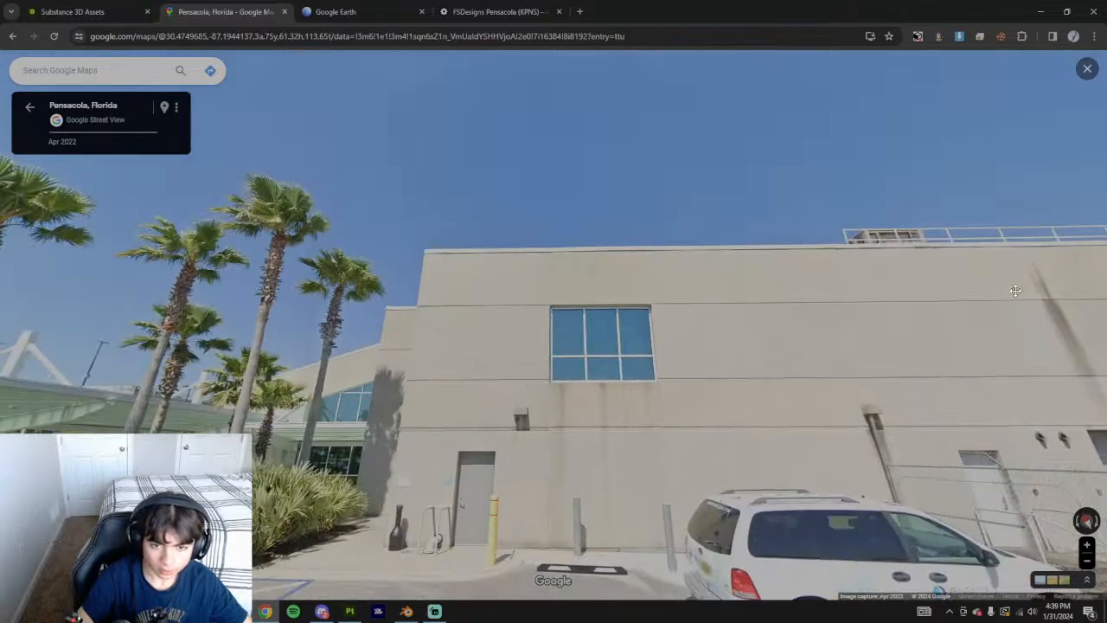
{"action": "left_click_drag", "start_coordinate": [921, 346], "coordinate": [776, 298]}
{"action": "scroll", "coordinate": [599, 329], "scroll_direction": "up", "scroll_amount": 3}
{"action": "scroll", "coordinate": [598, 329], "scroll_direction": "down", "scroll_amount": 3}
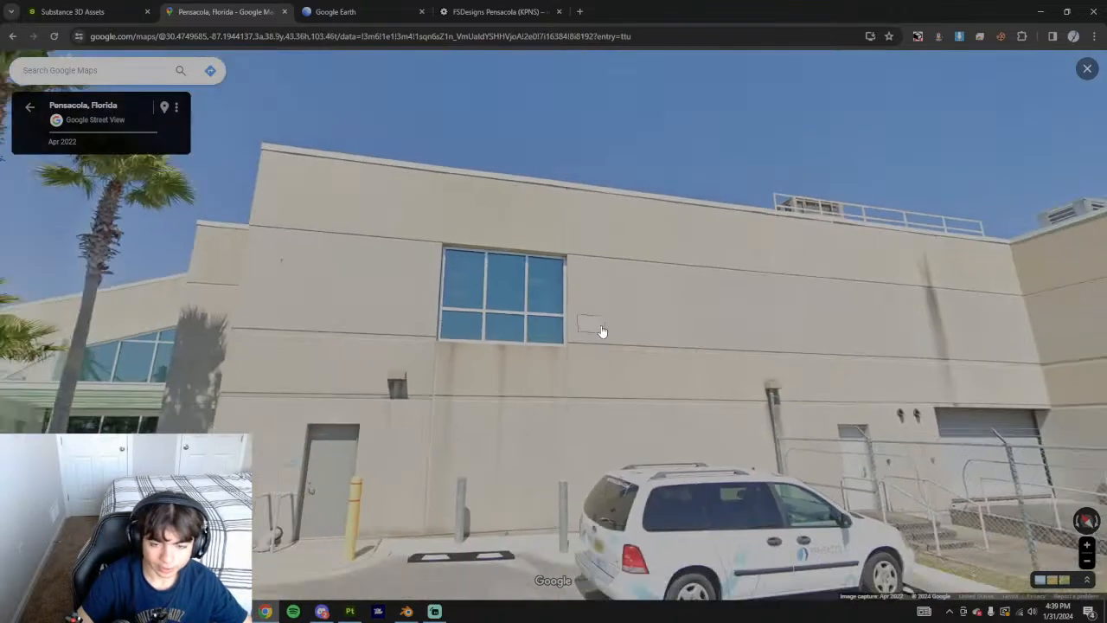
Return to Substance 3D Painter, expand the wall1 folder and add the Concrete Asphalt material above the mat4 layer
{"action": "left_click", "coordinate": [349, 612]}
{"action": "mouse_move", "coordinate": [424, 366]}
{"action": "left_mouse_down", "text": "alt"}
{"action": "mouse_move", "coordinate": [651, 375]}
{"action": "mouse_move", "coordinate": [615, 366]}
{"action": "mouse_move", "coordinate": [549, 424]}
{"action": "mouse_move", "coordinate": [593, 374]}
{"action": "left_mouse_up", "text": "alt"}
{"action": "left_click", "coordinate": [921, 329]}
{"action": "scroll", "coordinate": [999, 339], "scroll_direction": "down", "scroll_amount": 2}
{"action": "scroll", "coordinate": [989, 332], "scroll_direction": "up", "scroll_amount": 3}
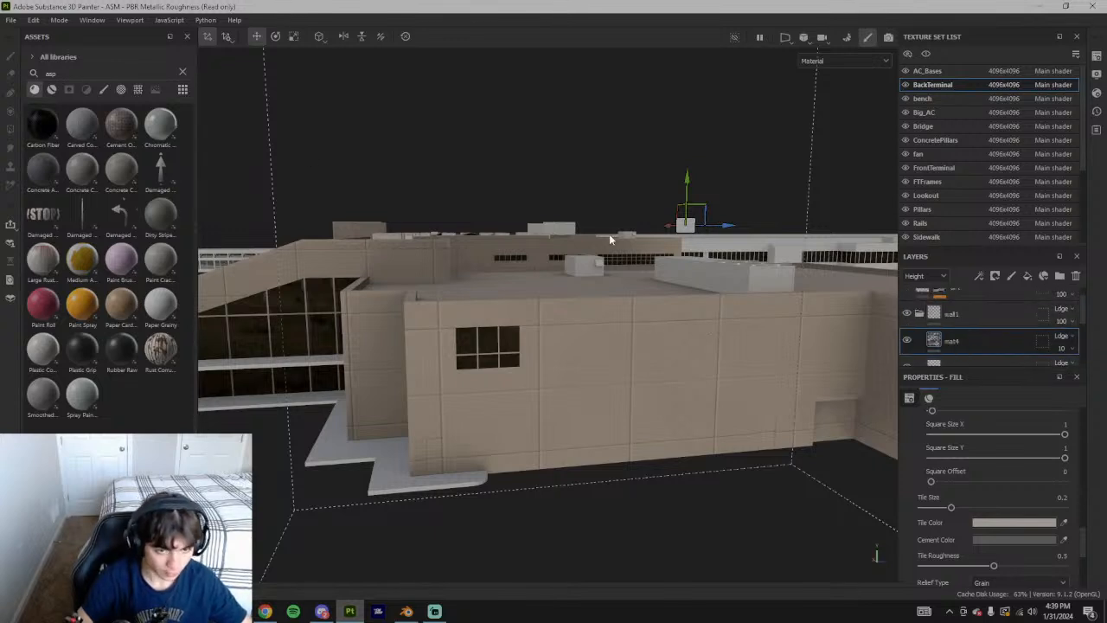
{"action": "left_click_drag", "start_coordinate": [43, 169], "coordinate": [995, 327]}
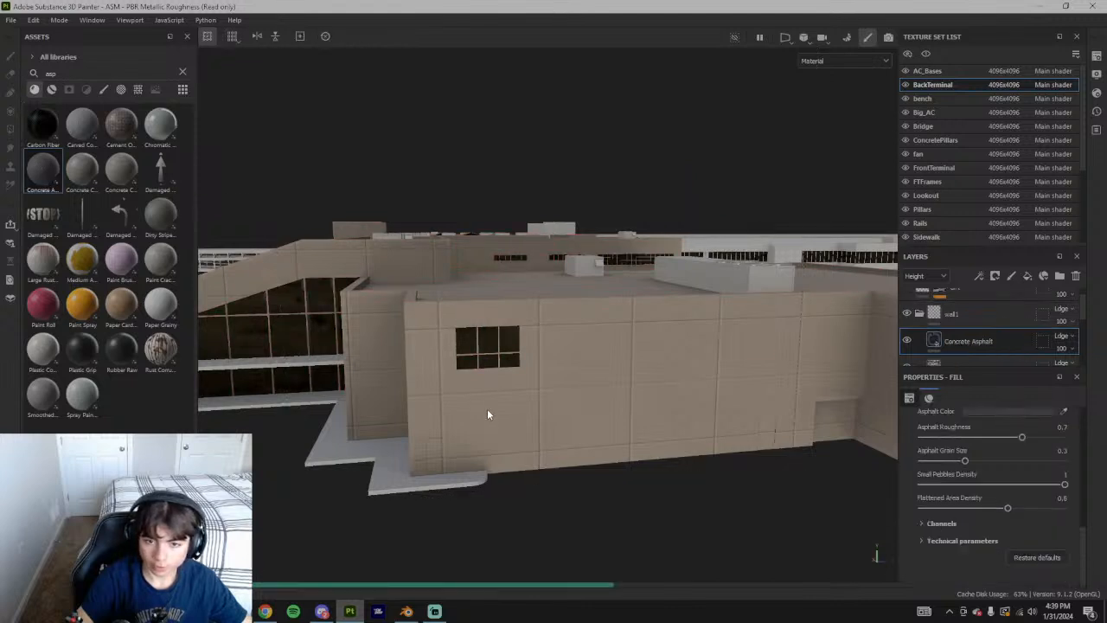
Turn off the color channel of the Concrete Asphalt layer
{"action": "scroll", "coordinate": [497, 416], "scroll_direction": "up", "scroll_amount": 2}
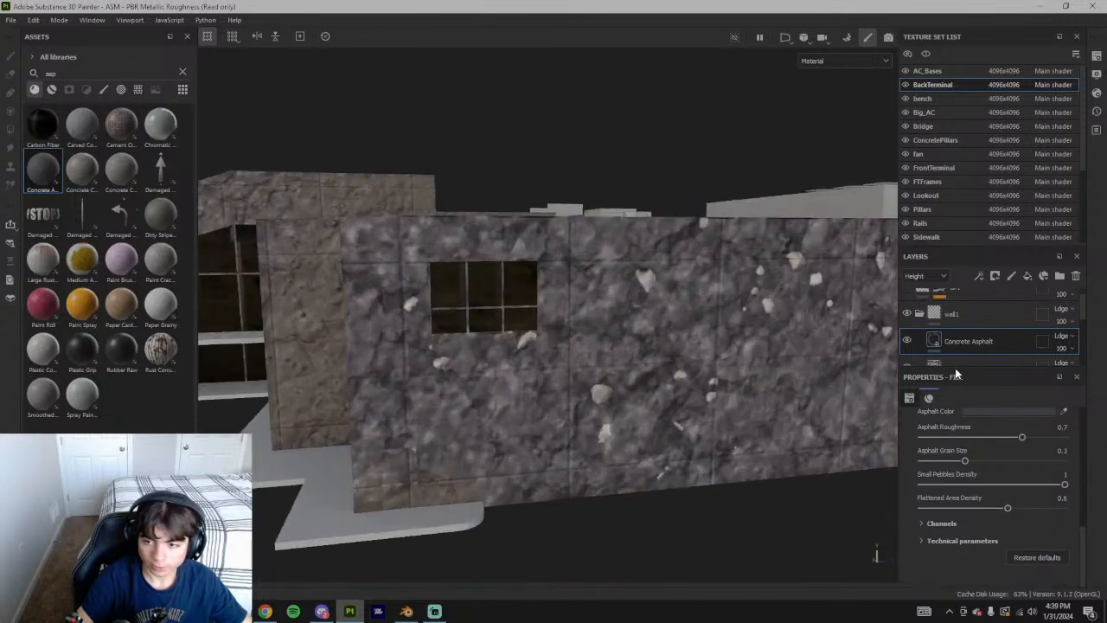
{"action": "scroll", "coordinate": [965, 454], "scroll_direction": "up", "scroll_amount": 5}
{"action": "left_click", "coordinate": [922, 481]}
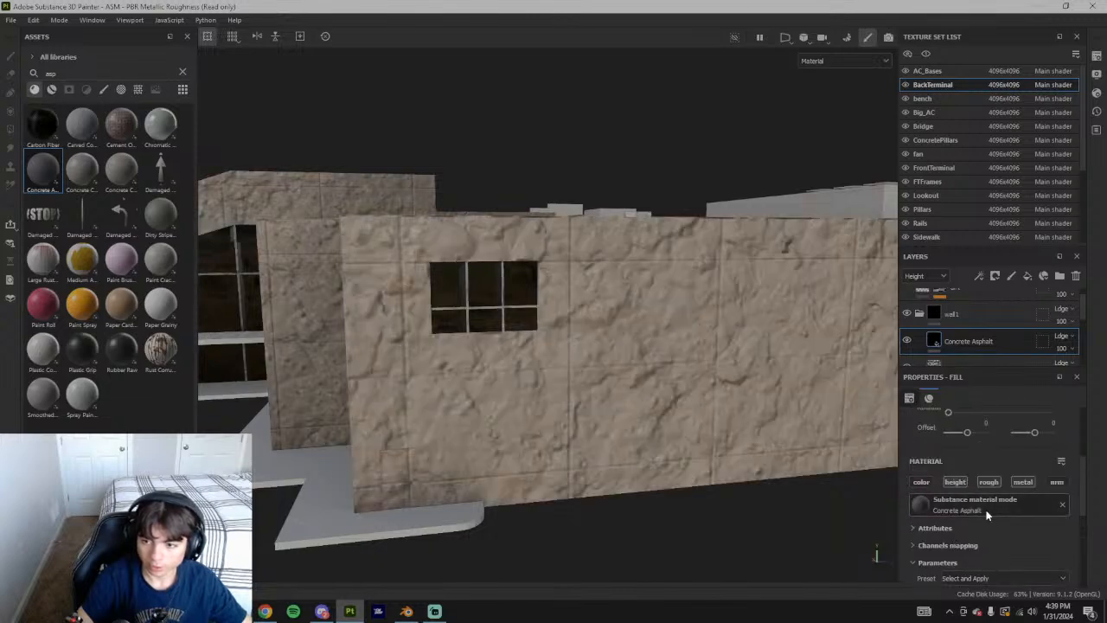
Set the Concrete Asphalt layer's tiling to 22 and its height opacity to 10
{"action": "scroll", "coordinate": [973, 428], "scroll_direction": "up", "scroll_amount": 1}
{"action": "left_click_drag", "start_coordinate": [974, 426], "coordinate": [987, 424]}
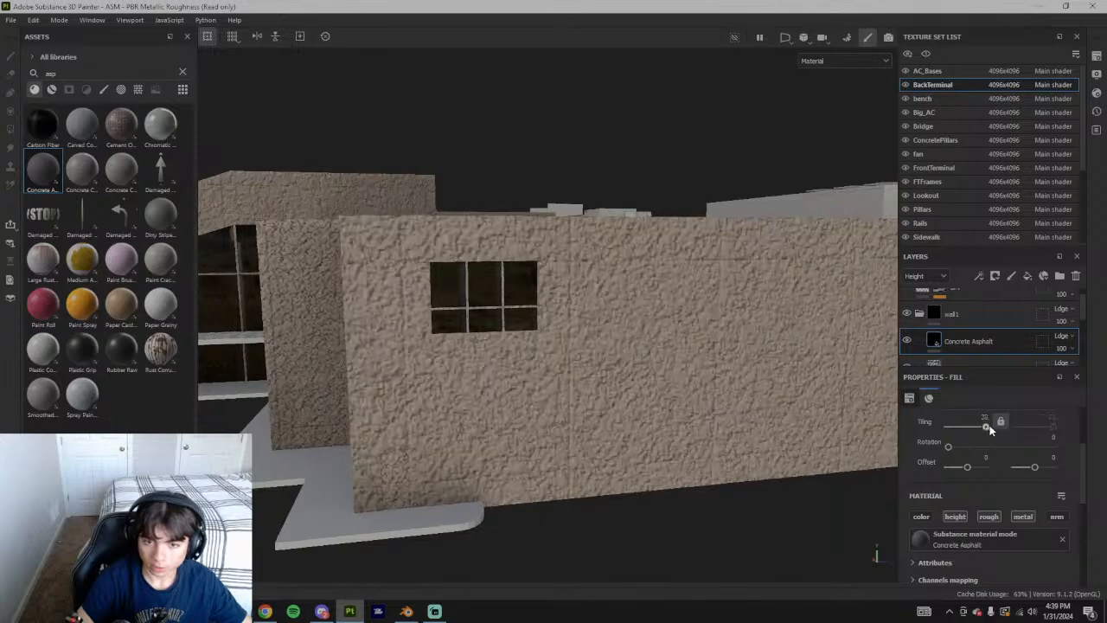
{"action": "mouse_move", "coordinate": [1075, 363]}
{"action": "left_click_drag", "start_coordinate": [1075, 367], "coordinate": [1057, 370]}
{"action": "left_click_drag", "start_coordinate": [554, 329], "coordinate": [617, 340], "text": "alt"}
Set the Concrete Asphalt layer's tiling to 128 and check the wall surface from near and far
{"action": "left_click", "coordinate": [984, 418]}
{"action": "type", "text": "128"}
{"action": "key", "text": "Return"}
{"action": "scroll", "coordinate": [664, 398], "scroll_direction": "up", "scroll_amount": 3}
{"action": "left_click_drag", "start_coordinate": [691, 402], "coordinate": [633, 372], "text": "alt"}
{"action": "scroll", "coordinate": [744, 432], "scroll_direction": "down", "scroll_amount": 4}
{"action": "middle_click_drag", "start_coordinate": [763, 440], "coordinate": [534, 392], "text": "alt"}
{"action": "scroll", "coordinate": [534, 393], "scroll_direction": "up", "scroll_amount": 4}
{"action": "left_click_drag", "start_coordinate": [535, 392], "coordinate": [642, 422], "text": "alt"}
{"action": "scroll", "coordinate": [642, 422], "scroll_direction": "down", "scroll_amount": 6}
{"action": "left_click_drag", "start_coordinate": [559, 423], "coordinate": [683, 433], "text": "alt"}
Try a Concrete Asphalt tiling of about 288 and view it at the building's corner
{"action": "left_click_drag", "start_coordinate": [981, 427], "coordinate": [987, 427]}
{"action": "left_click_drag", "start_coordinate": [642, 448], "coordinate": [603, 432], "text": "alt"}
{"action": "mouse_move", "coordinate": [610, 421]}
{"action": "left_mouse_down", "text": "alt"}
{"action": "mouse_move", "coordinate": [545, 428]}
{"action": "mouse_move", "coordinate": [539, 447]}
{"action": "mouse_move", "coordinate": [522, 424]}
{"action": "mouse_move", "coordinate": [756, 421]}
{"action": "mouse_move", "coordinate": [816, 392]}
{"action": "mouse_move", "coordinate": [598, 402]}
{"action": "mouse_move", "coordinate": [502, 388]}
{"action": "mouse_move", "coordinate": [476, 363]}
{"action": "mouse_move", "coordinate": [495, 417]}
{"action": "mouse_move", "coordinate": [704, 420]}
{"action": "mouse_move", "coordinate": [595, 410]}
{"action": "left_mouse_up", "text": "alt"}
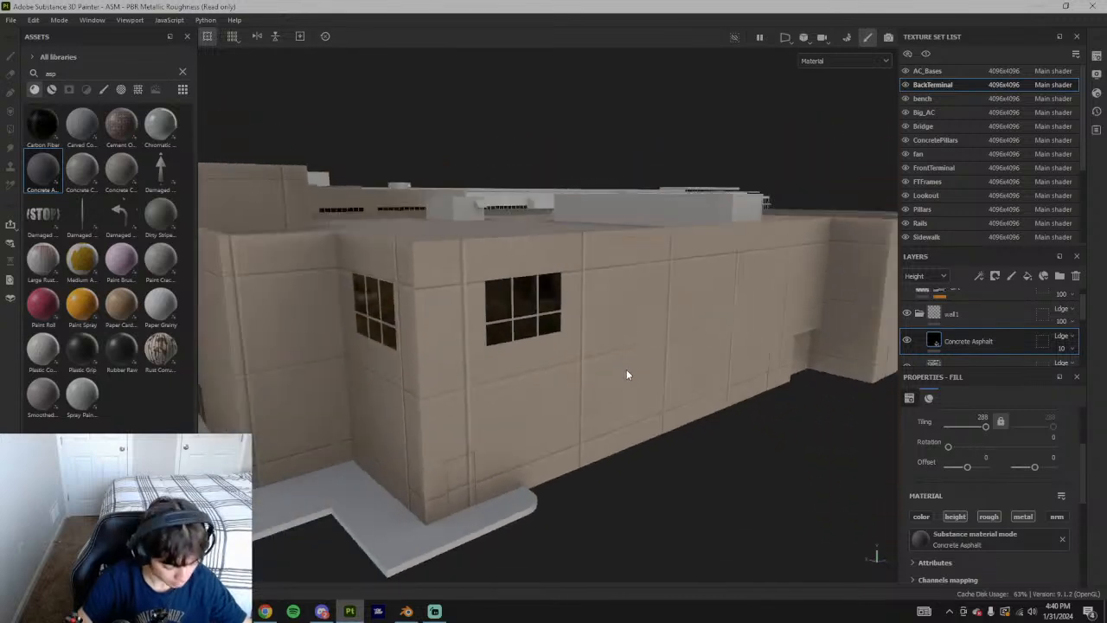
Reduce the Concrete Asphalt layer's tiling to 54.47 and set its height opacity to 8
{"action": "left_click_drag", "start_coordinate": [988, 426], "coordinate": [969, 428]}
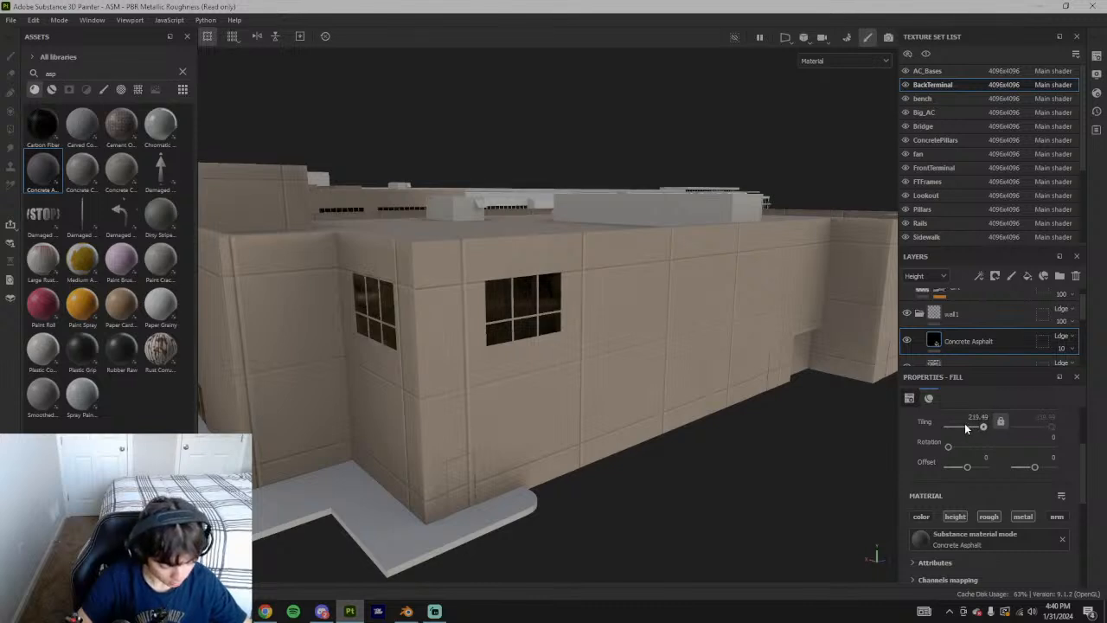
{"action": "left_click_drag", "start_coordinate": [965, 423], "coordinate": [880, 427]}
{"action": "left_click_drag", "start_coordinate": [777, 412], "coordinate": [573, 443], "text": "alt"}
{"action": "scroll", "coordinate": [626, 455], "scroll_direction": "down", "scroll_amount": 3}
{"action": "left_click_drag", "start_coordinate": [690, 392], "coordinate": [633, 386], "text": "alt"}
{"action": "scroll", "coordinate": [633, 385], "scroll_direction": "up", "scroll_amount": 3}
{"action": "left_click", "coordinate": [1063, 350]}
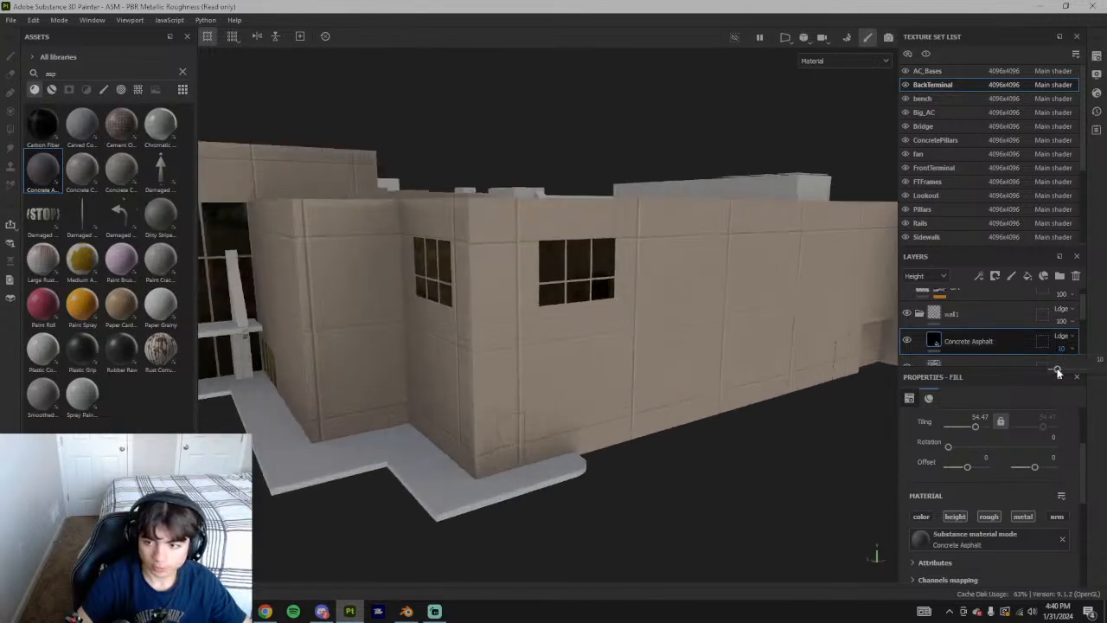
{"action": "left_click_drag", "start_coordinate": [1057, 370], "coordinate": [1055, 372]}
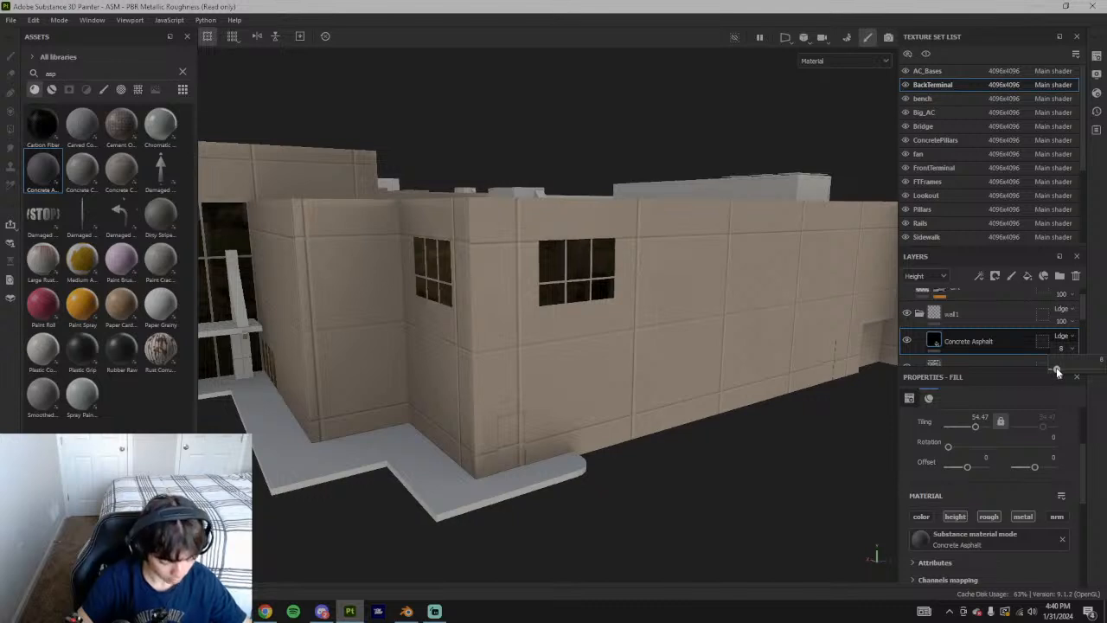
Examine the asphalt relief on the long wall's panels and seams at grazing angles and close range
{"action": "left_click_drag", "start_coordinate": [768, 359], "coordinate": [499, 259], "text": "alt"}
{"action": "scroll", "coordinate": [583, 359], "scroll_direction": "up", "scroll_amount": 4}
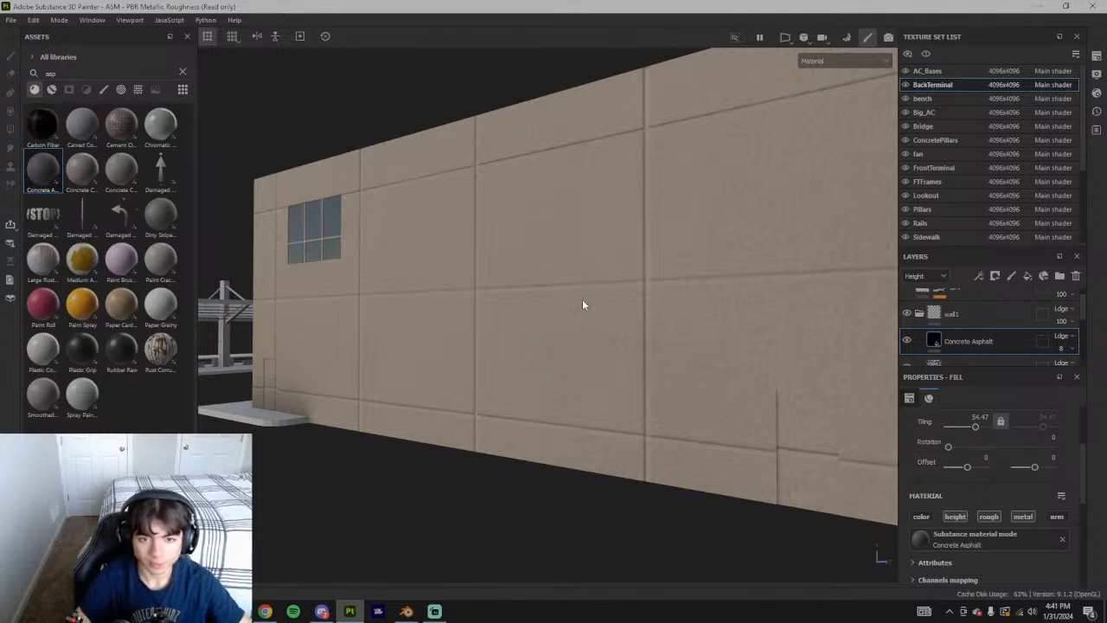
{"action": "left_click_drag", "start_coordinate": [642, 313], "coordinate": [427, 307], "text": "alt"}
{"action": "middle_click_drag", "start_coordinate": [427, 306], "coordinate": [576, 302], "text": "alt"}
{"action": "left_click_drag", "start_coordinate": [576, 302], "coordinate": [582, 334], "text": "alt"}
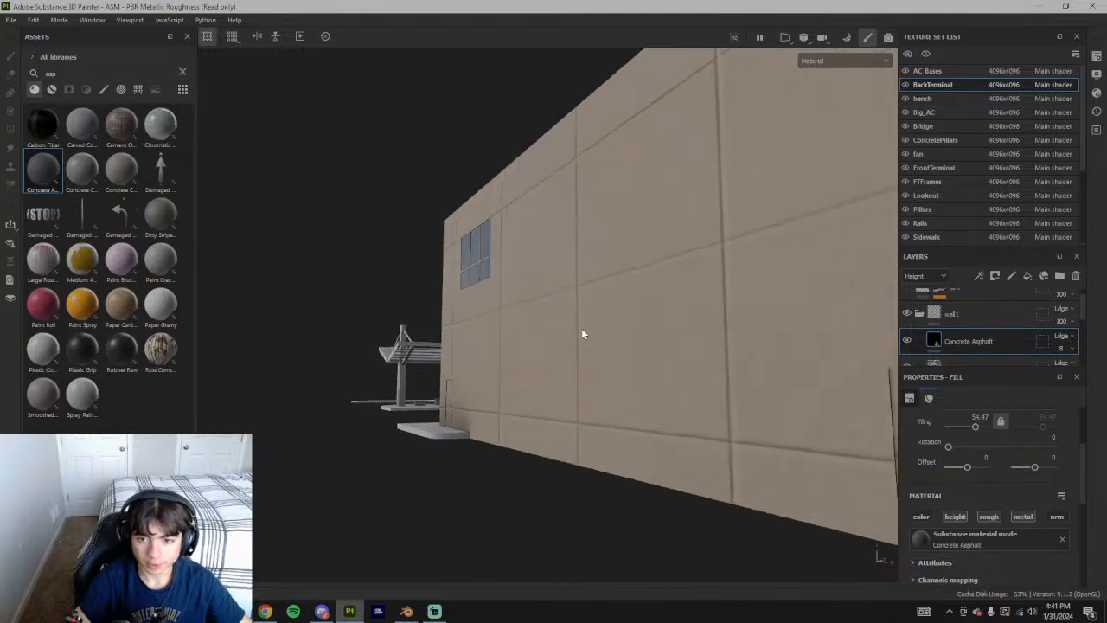
{"action": "left_click_drag", "start_coordinate": [498, 316], "coordinate": [484, 313], "text": "alt"}
{"action": "scroll", "coordinate": [1007, 484], "scroll_direction": "up", "scroll_amount": 3}
{"action": "scroll", "coordinate": [995, 506], "scroll_direction": "down", "scroll_amount": 5}
{"action": "left_click_drag", "start_coordinate": [519, 280], "coordinate": [655, 307], "text": "alt"}
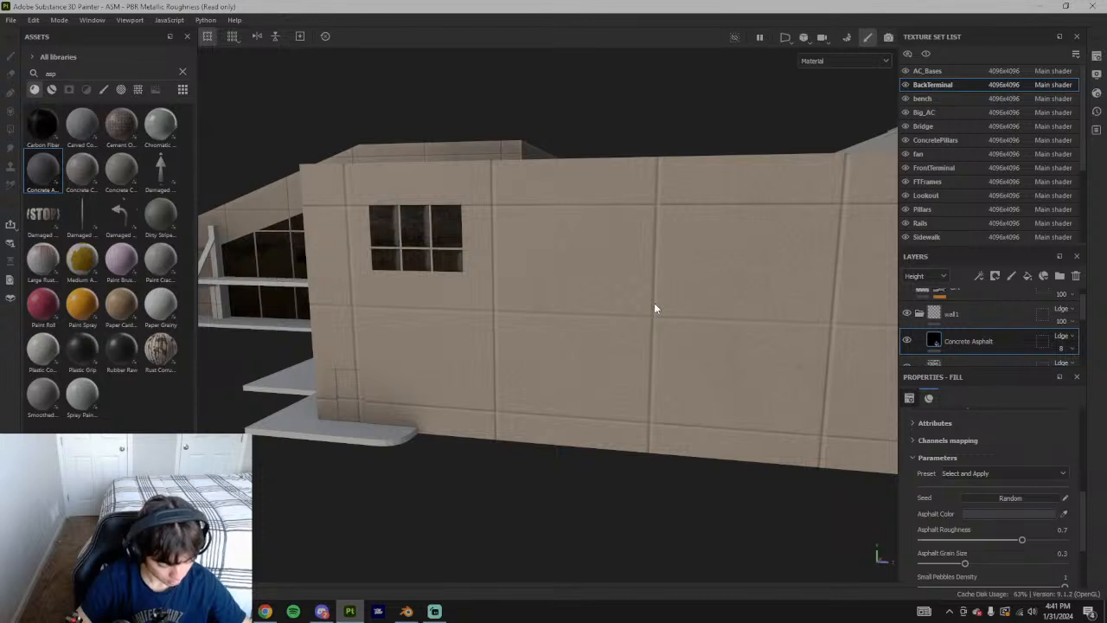
{"action": "left_click_drag", "start_coordinate": [654, 304], "coordinate": [564, 346], "text": "alt"}
{"action": "scroll", "coordinate": [561, 272], "scroll_direction": "up", "scroll_amount": 3}
{"action": "scroll", "coordinate": [562, 273], "scroll_direction": "up", "scroll_amount": 2}
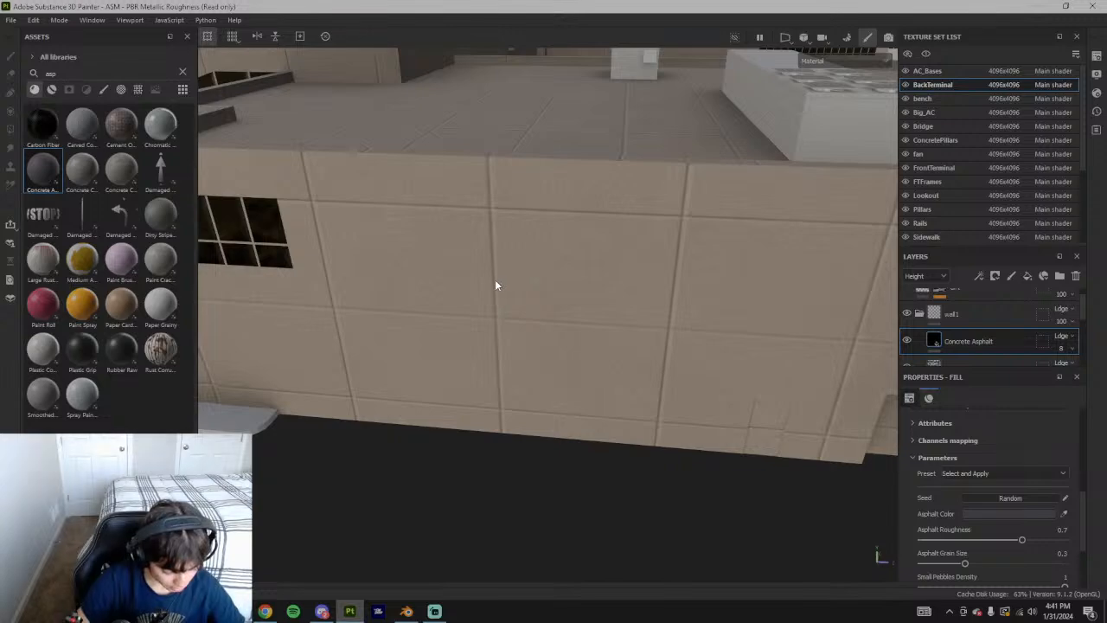
{"action": "scroll", "coordinate": [493, 285], "scroll_direction": "down", "scroll_amount": 6}
{"action": "left_click_drag", "start_coordinate": [494, 302], "coordinate": [461, 389], "text": "alt"}
{"action": "scroll", "coordinate": [472, 392], "scroll_direction": "up", "scroll_amount": 5}
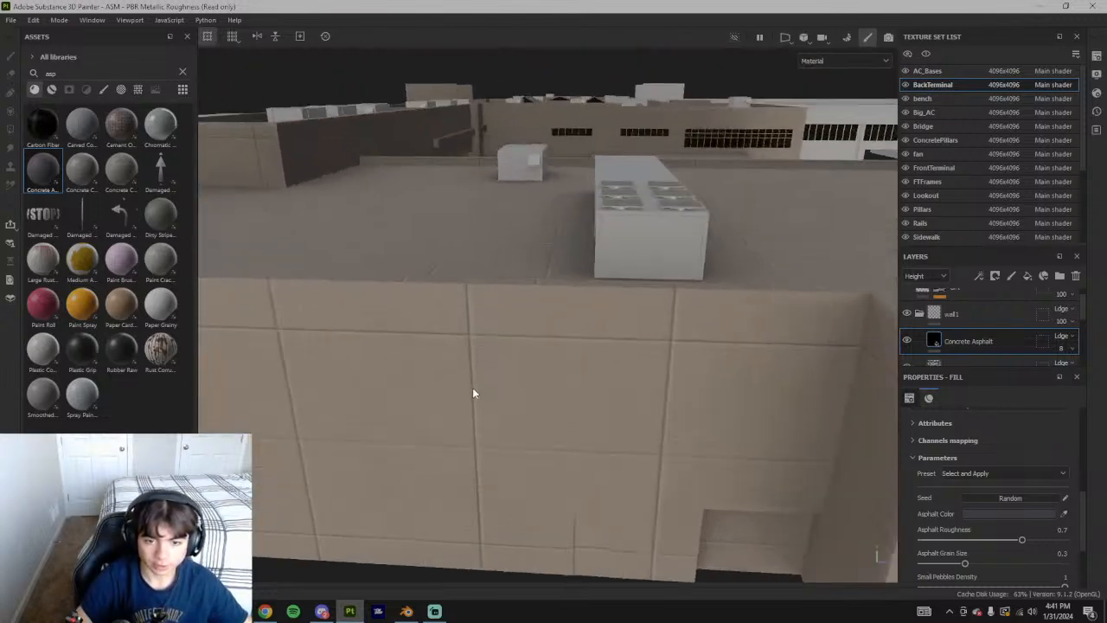
Examine how the wall relief reads across the whole BackTerminal, including its roof and far facades
{"action": "scroll", "coordinate": [489, 391], "scroll_direction": "down", "scroll_amount": 5}
{"action": "left_click_drag", "start_coordinate": [378, 348], "coordinate": [692, 450], "text": "alt"}
{"action": "middle_click_drag", "start_coordinate": [375, 306], "coordinate": [692, 367], "text": "alt"}
{"action": "left_click_drag", "start_coordinate": [562, 356], "coordinate": [778, 344], "text": "alt"}
{"action": "left_click_drag", "start_coordinate": [459, 346], "coordinate": [817, 339], "text": "alt"}
{"action": "left_click_drag", "start_coordinate": [502, 268], "coordinate": [855, 364], "text": "alt"}
{"action": "scroll", "coordinate": [541, 343], "scroll_direction": "up", "scroll_amount": 5}
{"action": "left_click_drag", "start_coordinate": [541, 343], "coordinate": [628, 254], "text": "alt"}
{"action": "scroll", "coordinate": [599, 311], "scroll_direction": "down", "scroll_amount": 3}
{"action": "left_click_drag", "start_coordinate": [336, 326], "coordinate": [575, 327], "text": "alt"}
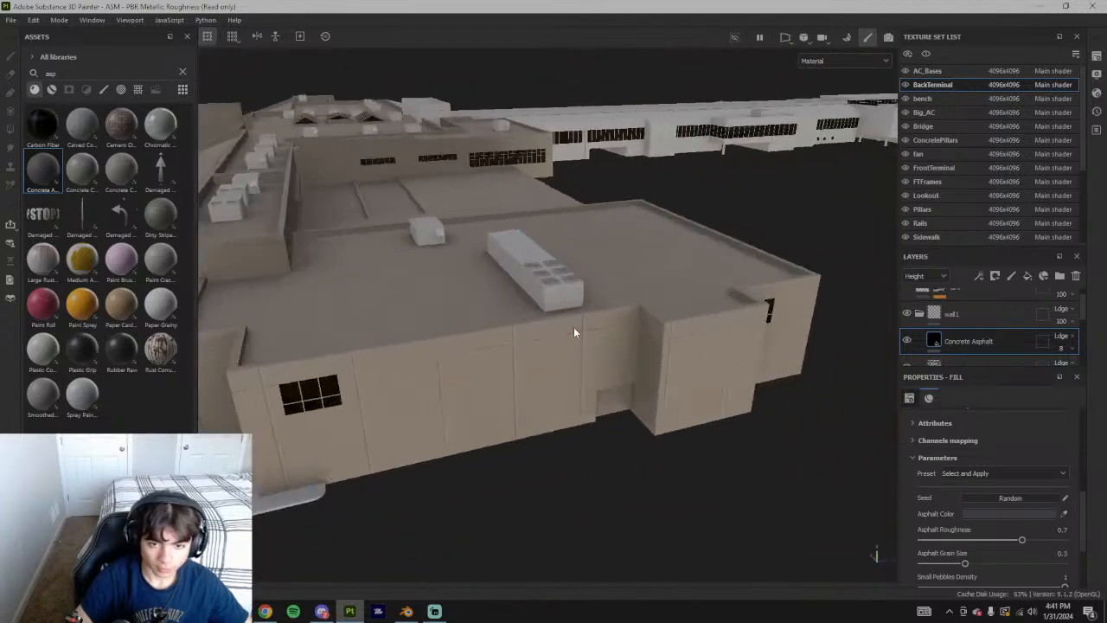
{"action": "scroll", "coordinate": [574, 327], "scroll_direction": "up", "scroll_amount": 4}
{"action": "mouse_move", "coordinate": [648, 333]}
{"action": "left_mouse_down", "text": "alt"}
{"action": "mouse_move", "coordinate": [585, 317]}
{"action": "mouse_move", "coordinate": [487, 333]}
{"action": "mouse_move", "coordinate": [603, 339]}
{"action": "mouse_move", "coordinate": [586, 355]}
{"action": "mouse_move", "coordinate": [625, 329]}
{"action": "mouse_move", "coordinate": [443, 271]}
{"action": "left_mouse_up", "text": "alt"}
{"action": "scroll", "coordinate": [624, 323], "scroll_direction": "up", "scroll_amount": 3}
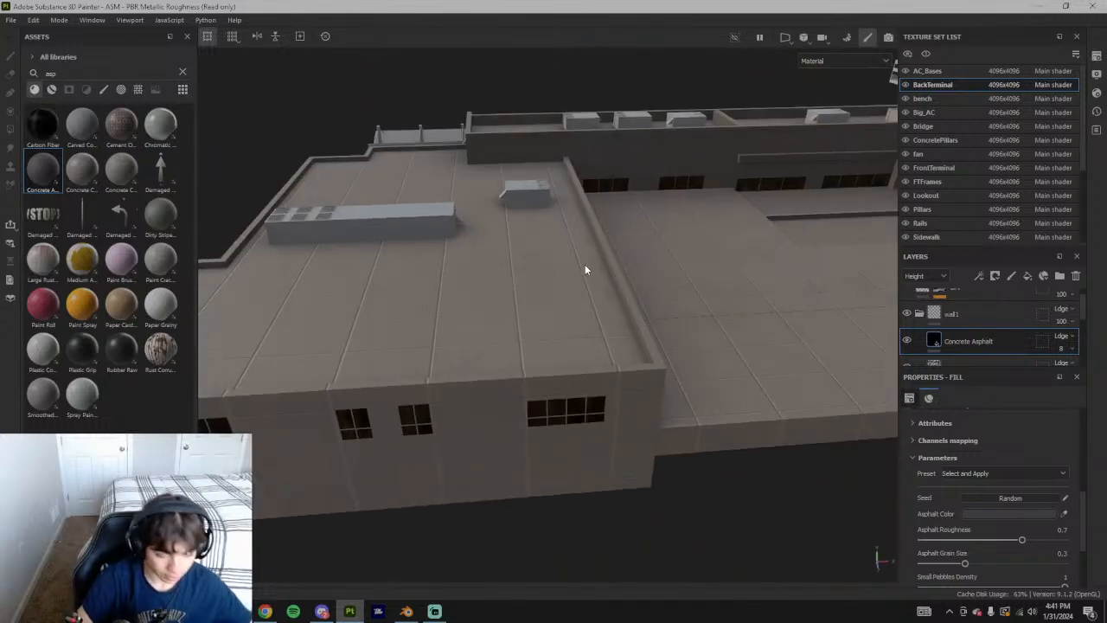
{"action": "left_click_drag", "start_coordinate": [518, 402], "coordinate": [758, 393], "text": "alt"}
{"action": "scroll", "coordinate": [413, 341], "scroll_direction": "up", "scroll_amount": 3}
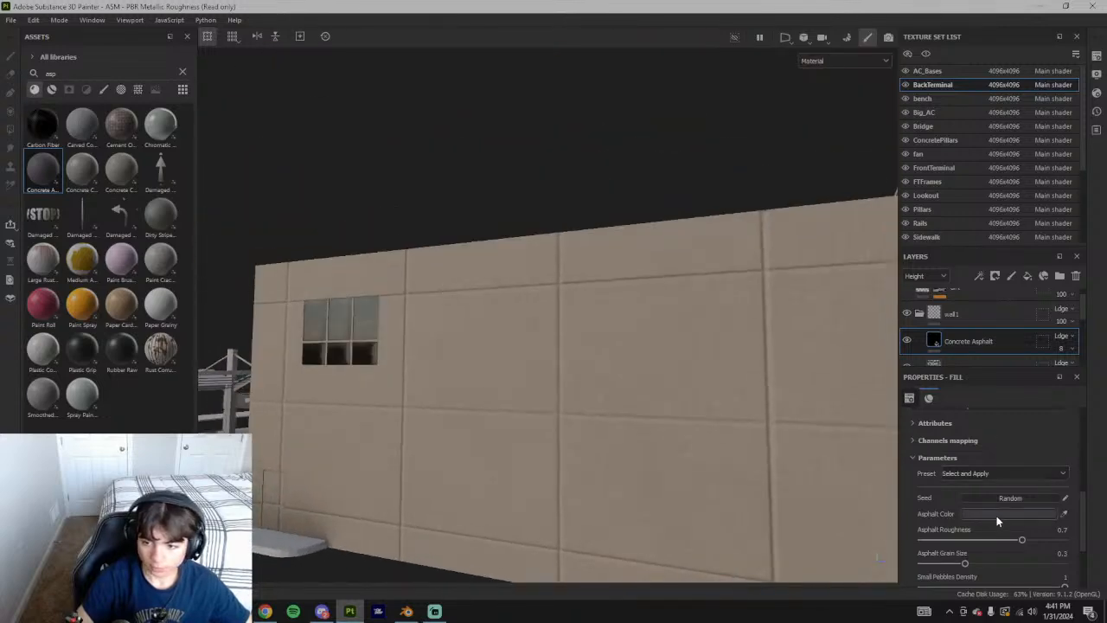
Lower the Concrete Asphalt layer's tiling to 3.3 and check the grain on the window wall
{"action": "scroll", "coordinate": [991, 500], "scroll_direction": "down", "scroll_amount": 5}
{"action": "left_click_drag", "start_coordinate": [977, 463], "coordinate": [965, 459]}
{"action": "mouse_move", "coordinate": [502, 346]}
{"action": "left_mouse_down", "text": "alt"}
{"action": "mouse_move", "coordinate": [447, 312]}
{"action": "mouse_move", "coordinate": [544, 317]}
{"action": "mouse_move", "coordinate": [536, 336]}
{"action": "mouse_move", "coordinate": [563, 328]}
{"action": "mouse_move", "coordinate": [507, 348]}
{"action": "mouse_move", "coordinate": [485, 341]}
{"action": "left_mouse_up", "text": "alt"}
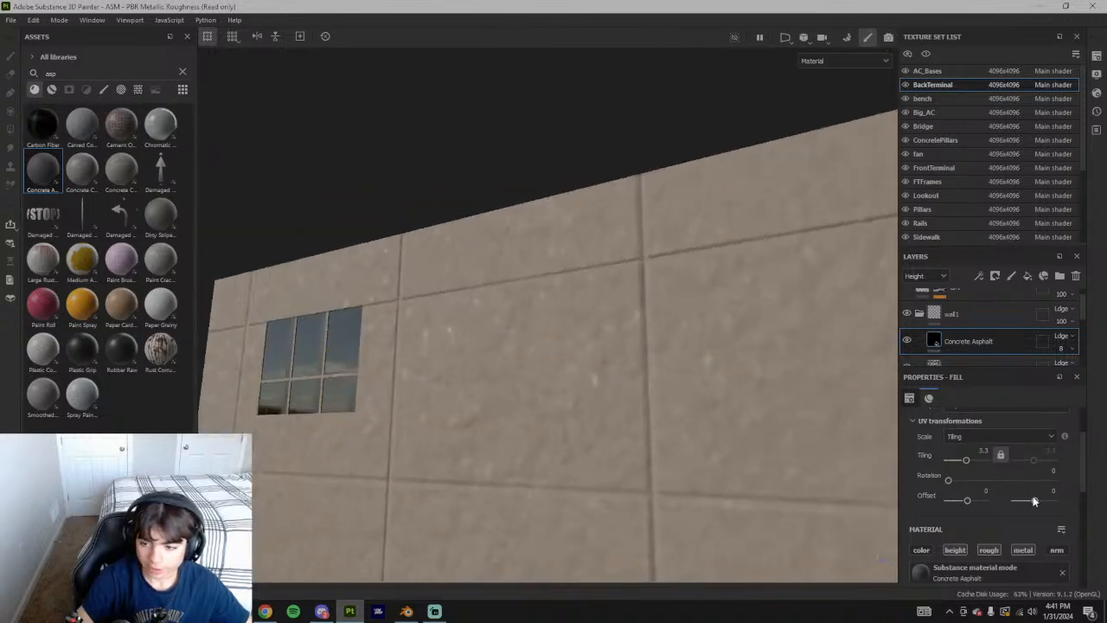
Turn off the Concrete Asphalt layer's roughness channel and check the window wall's surface
{"action": "left_click", "coordinate": [994, 551]}
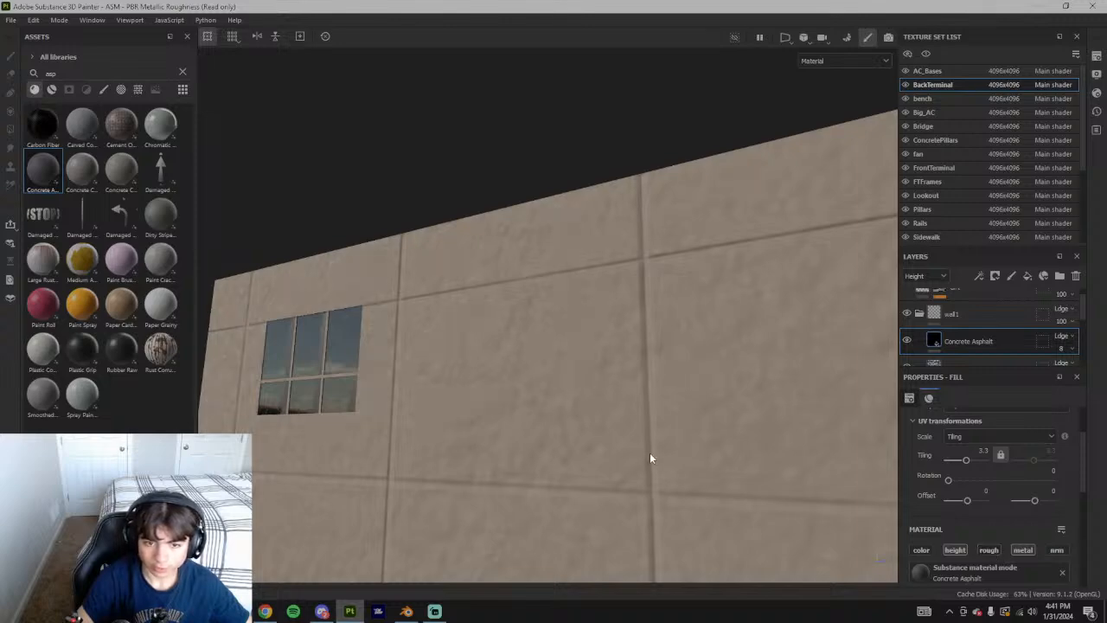
{"action": "scroll", "coordinate": [652, 459], "scroll_direction": "down", "scroll_amount": 3}
{"action": "left_click_drag", "start_coordinate": [652, 440], "coordinate": [705, 424], "text": "alt"}
Raise the Concrete Asphalt layer's tiling to 171.02, judging the finer grain on the window wall from near and far
{"action": "left_click_drag", "start_coordinate": [966, 459], "coordinate": [980, 463]}
{"action": "left_click_drag", "start_coordinate": [625, 399], "coordinate": [513, 394], "text": "alt"}
{"action": "scroll", "coordinate": [538, 370], "scroll_direction": "up", "scroll_amount": 3}
{"action": "scroll", "coordinate": [623, 402], "scroll_direction": "down", "scroll_amount": 5}
{"action": "scroll", "coordinate": [553, 393], "scroll_direction": "up", "scroll_amount": 2}
{"action": "scroll", "coordinate": [514, 393], "scroll_direction": "up", "scroll_amount": 3}
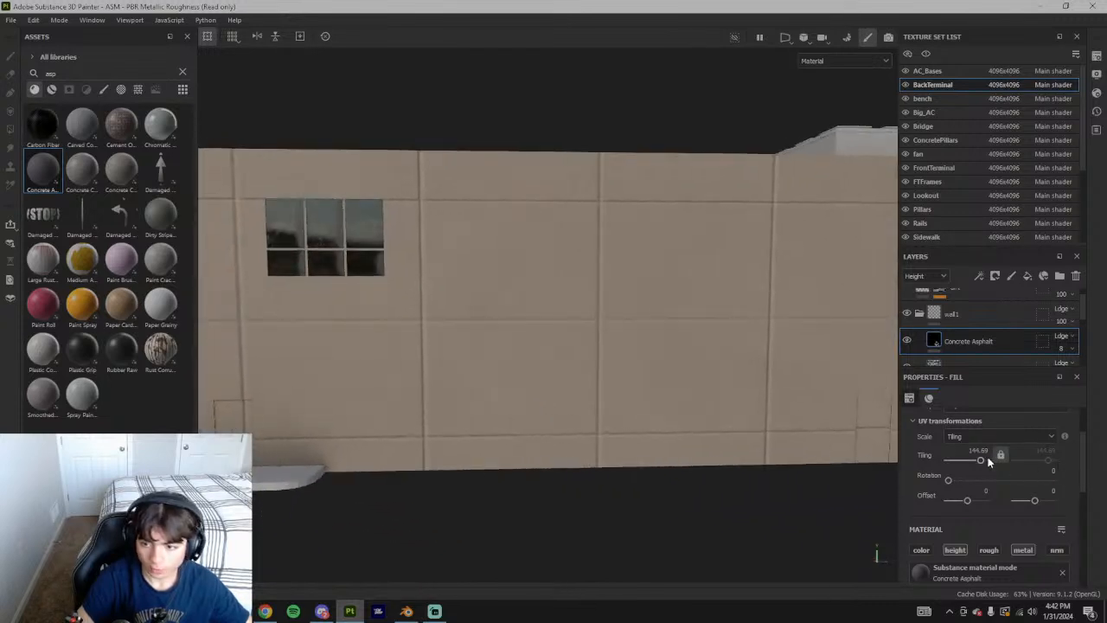
{"action": "left_click_drag", "start_coordinate": [980, 459], "coordinate": [980, 459]}
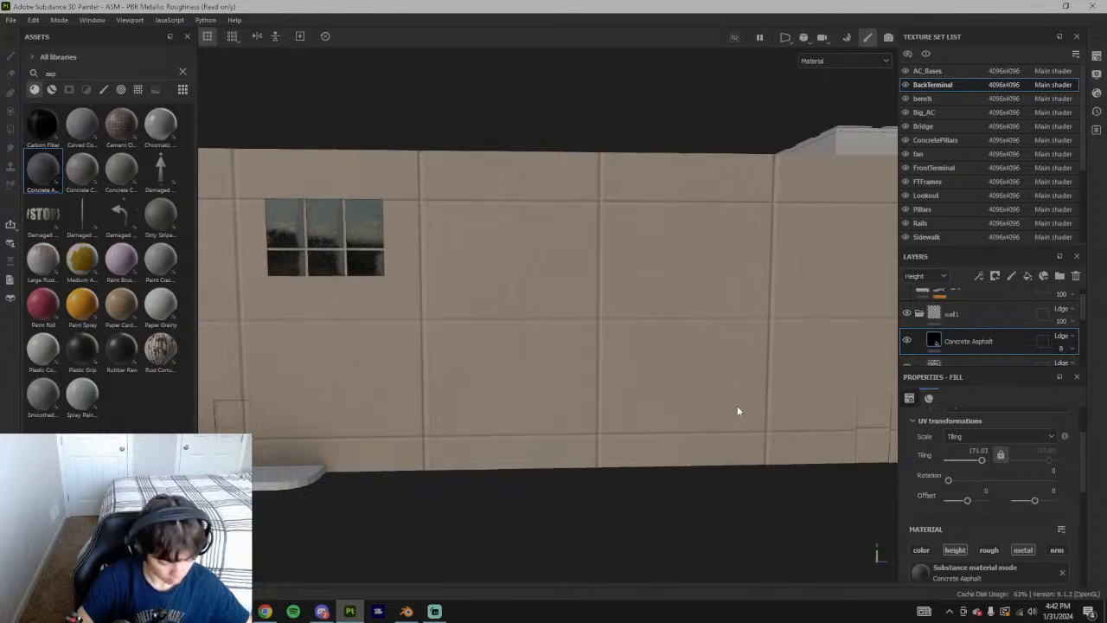
Turn off the Concrete Asphalt layer's metallic channel and check the wall together with the roof
{"action": "left_click", "coordinate": [1022, 550]}
{"action": "left_click_drag", "start_coordinate": [571, 429], "coordinate": [556, 372], "text": "alt"}
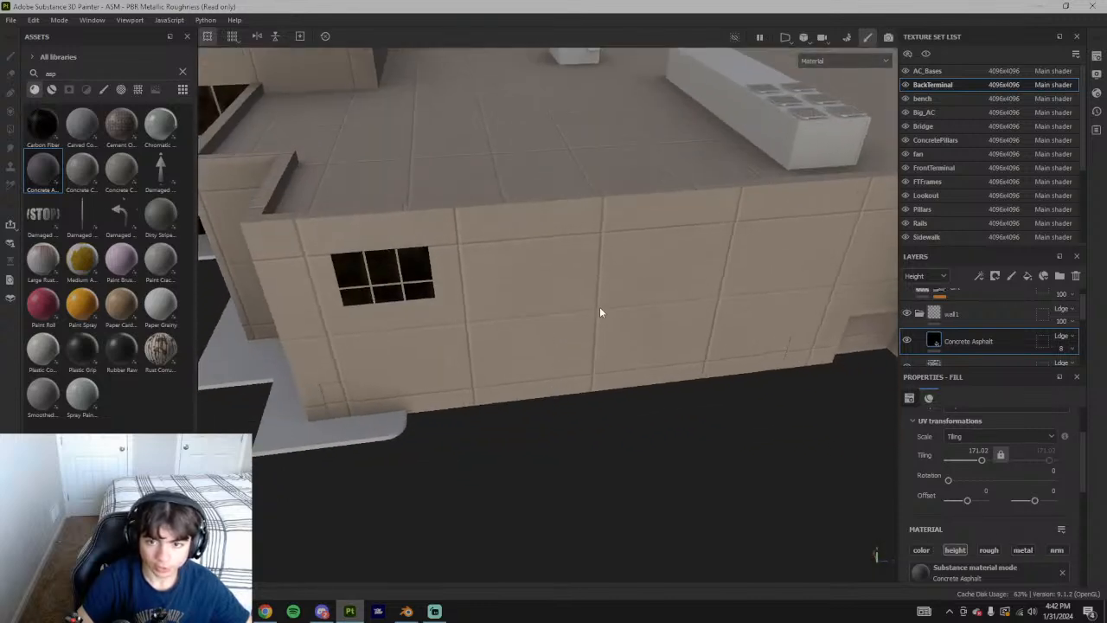
{"action": "scroll", "coordinate": [601, 312], "scroll_direction": "down", "scroll_amount": 5}
{"action": "scroll", "coordinate": [634, 360], "scroll_direction": "up", "scroll_amount": 4}
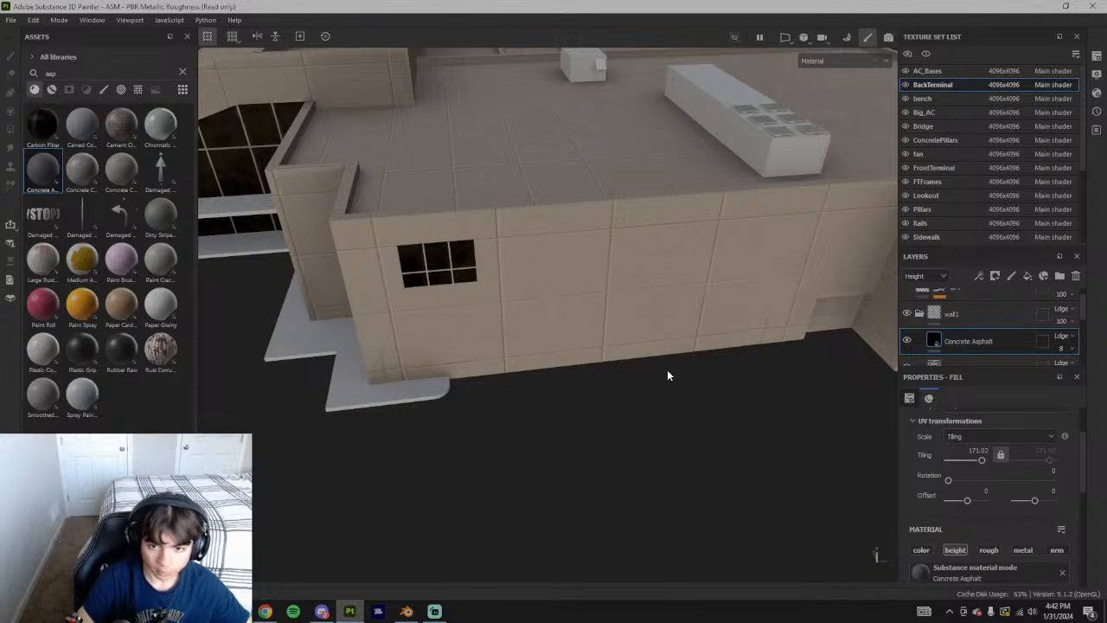
Turn the Concrete Asphalt layer's roughness channel on and check the wall's sheen at grazing angles
{"action": "left_click", "coordinate": [989, 551]}
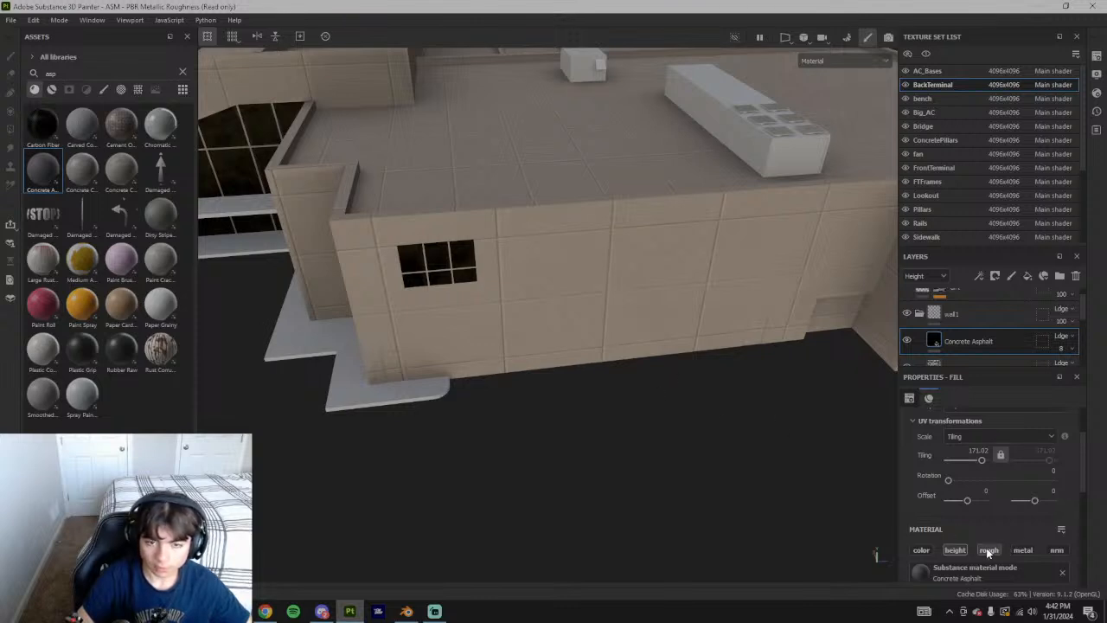
{"action": "scroll", "coordinate": [541, 316], "scroll_direction": "up", "scroll_amount": 4}
{"action": "left_click_drag", "start_coordinate": [541, 317], "coordinate": [572, 258], "text": "alt"}
{"action": "scroll", "coordinate": [558, 258], "scroll_direction": "up", "scroll_amount": 2}
{"action": "scroll", "coordinate": [981, 541], "scroll_direction": "down", "scroll_amount": 3}
{"action": "scroll", "coordinate": [986, 532], "scroll_direction": "up", "scroll_amount": 5}
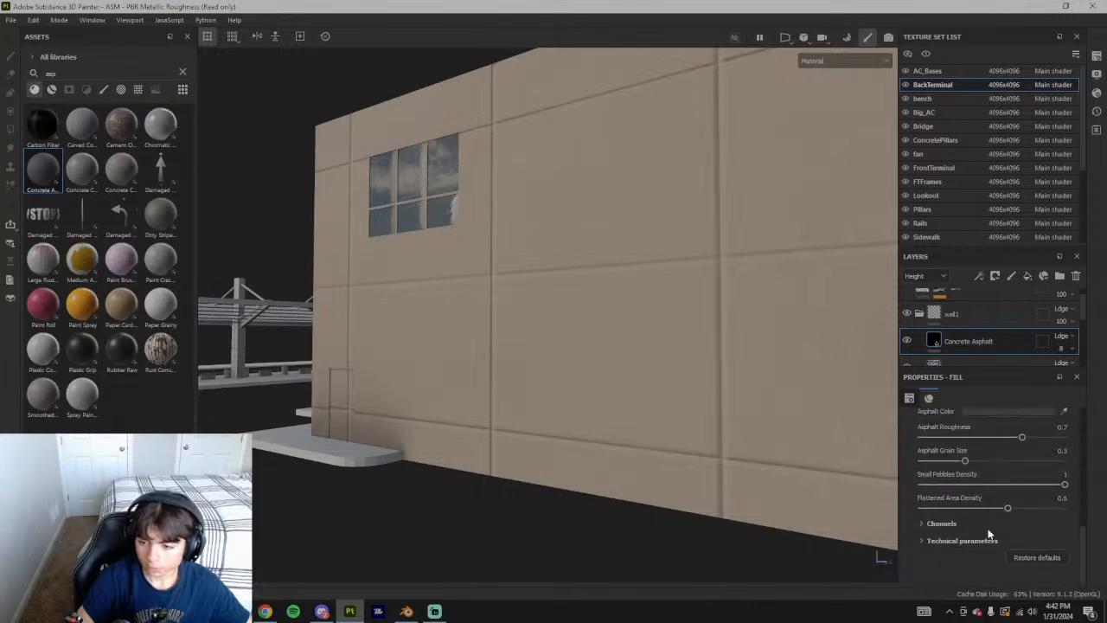
{"action": "left_click_drag", "start_coordinate": [781, 348], "coordinate": [796, 275], "text": "alt"}
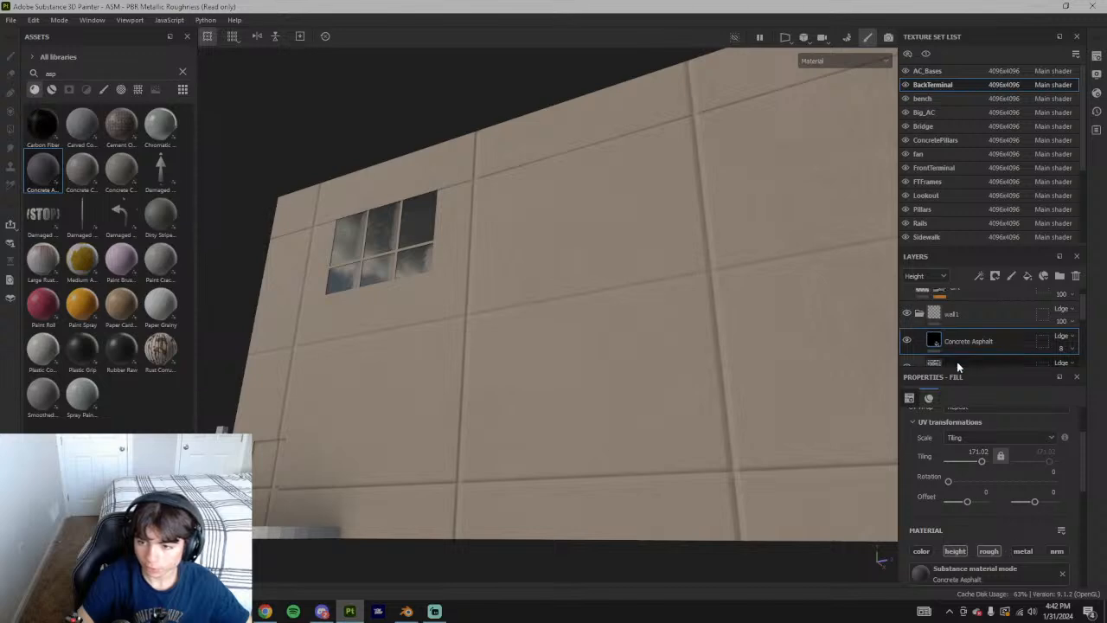
Set the Concrete Asphalt layer's Asphalt Roughness to 0.76 and check the wall panels up close
{"action": "scroll", "coordinate": [1021, 540], "scroll_direction": "down", "scroll_amount": 5}
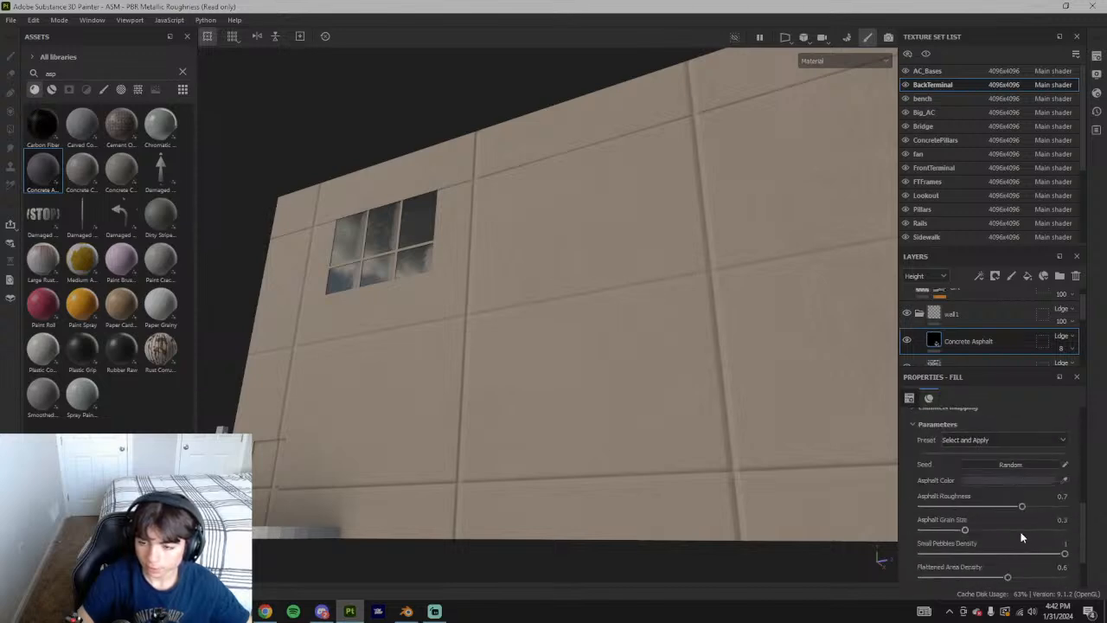
{"action": "scroll", "coordinate": [987, 504], "scroll_direction": "up", "scroll_amount": 1}
{"action": "mouse_move", "coordinate": [1022, 507]}
{"action": "left_mouse_down"}
{"action": "mouse_move", "coordinate": [926, 502]}
{"action": "mouse_move", "coordinate": [1104, 511]}
{"action": "mouse_move", "coordinate": [1024, 505]}
{"action": "left_mouse_up"}
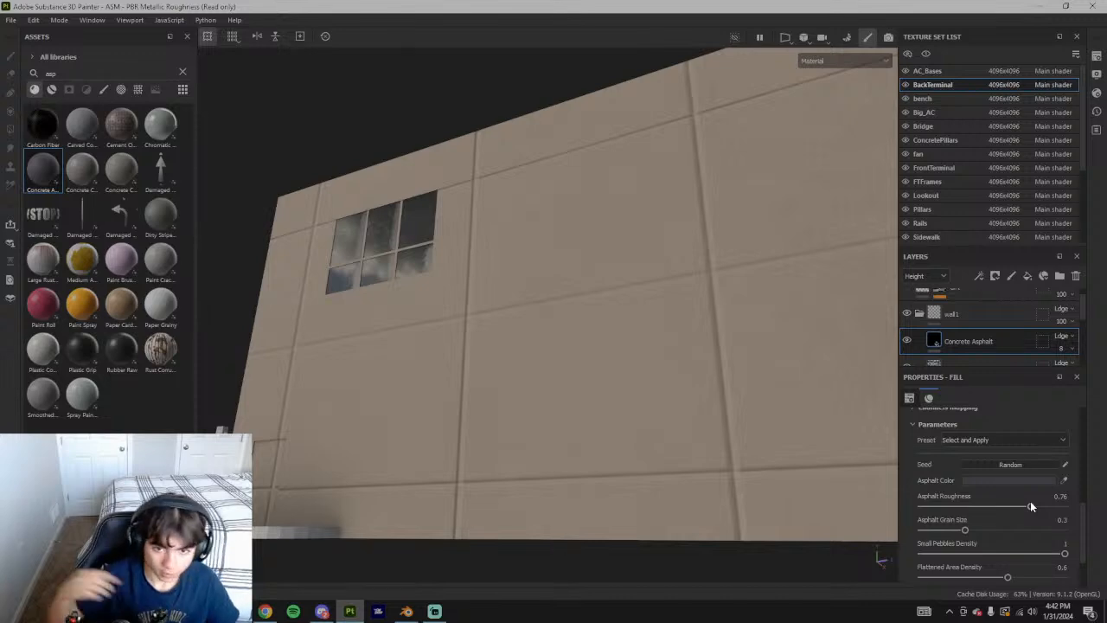
{"action": "left_click_drag", "start_coordinate": [633, 260], "coordinate": [545, 301], "text": "alt"}
{"action": "scroll", "coordinate": [1002, 505], "scroll_direction": "up", "scroll_amount": 2}
{"action": "scroll", "coordinate": [1002, 505], "scroll_direction": "up", "scroll_amount": 2}
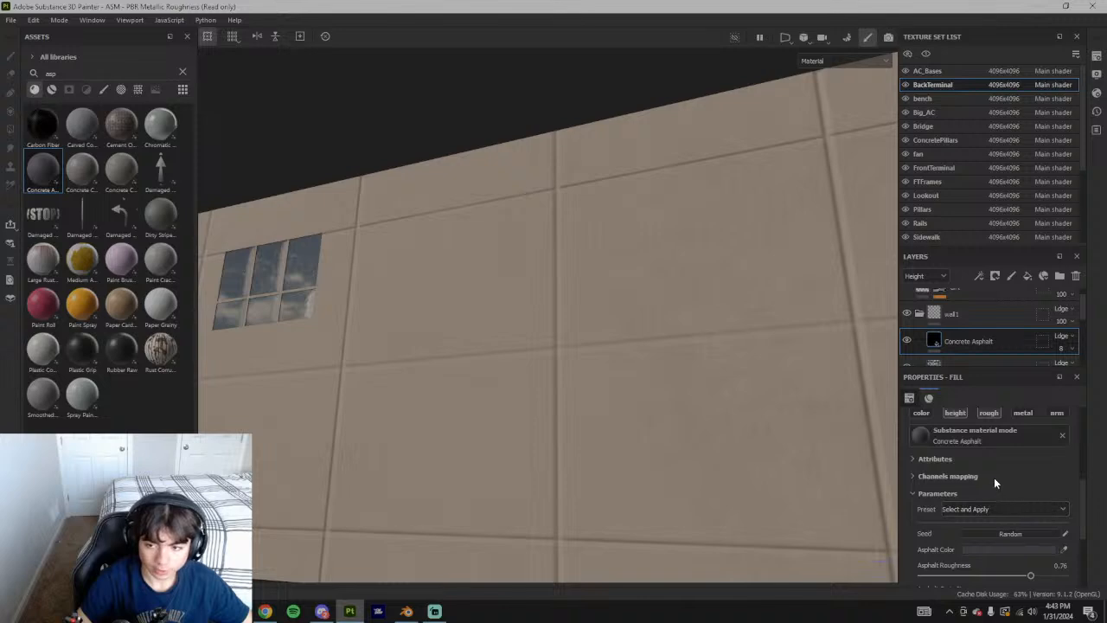
Examine the wall finish on the window wall, roof and other facades of the BackTerminal from various distances and angles
{"action": "left_click_drag", "start_coordinate": [381, 337], "coordinate": [465, 416], "text": "alt"}
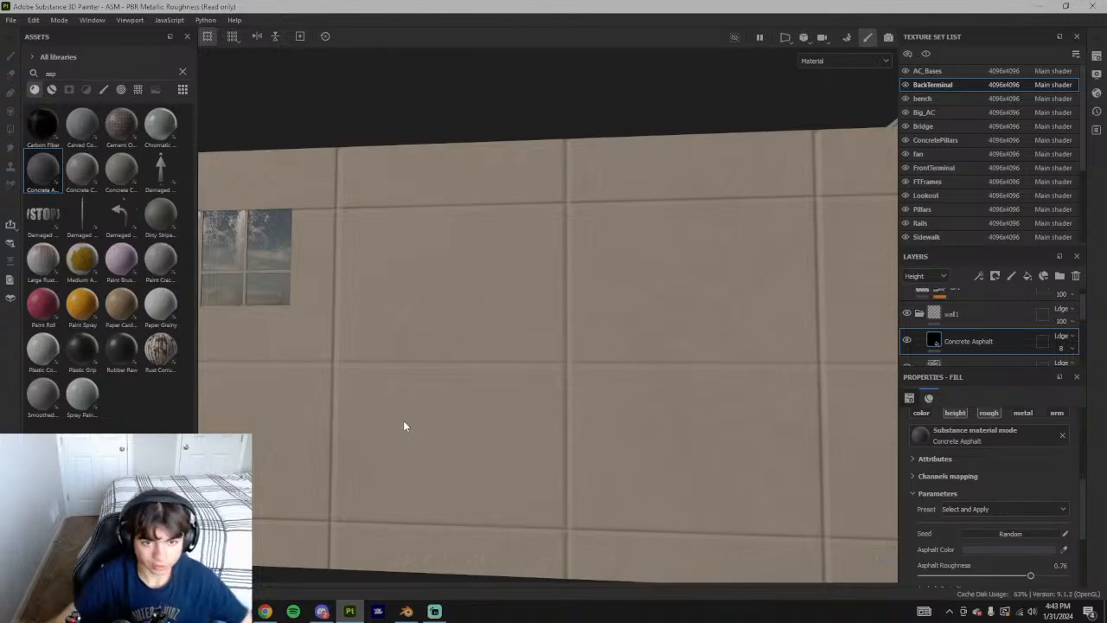
{"action": "scroll", "coordinate": [508, 397], "scroll_direction": "down", "scroll_amount": 5}
{"action": "left_click_drag", "start_coordinate": [507, 397], "coordinate": [512, 440], "text": "alt"}
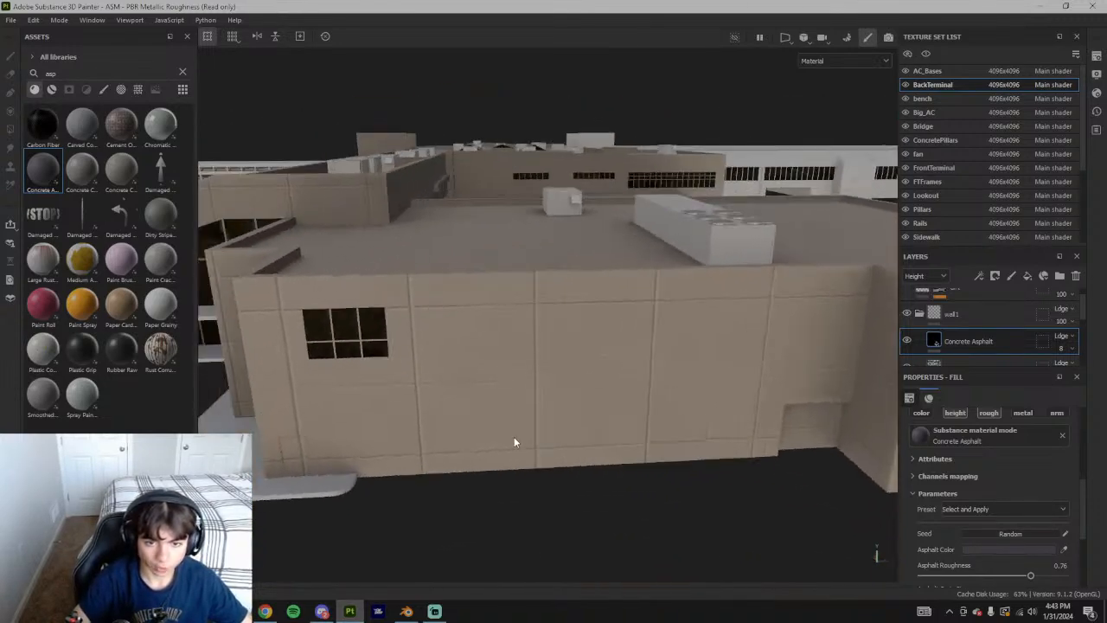
{"action": "left_click_drag", "start_coordinate": [510, 381], "coordinate": [621, 334], "text": "alt"}
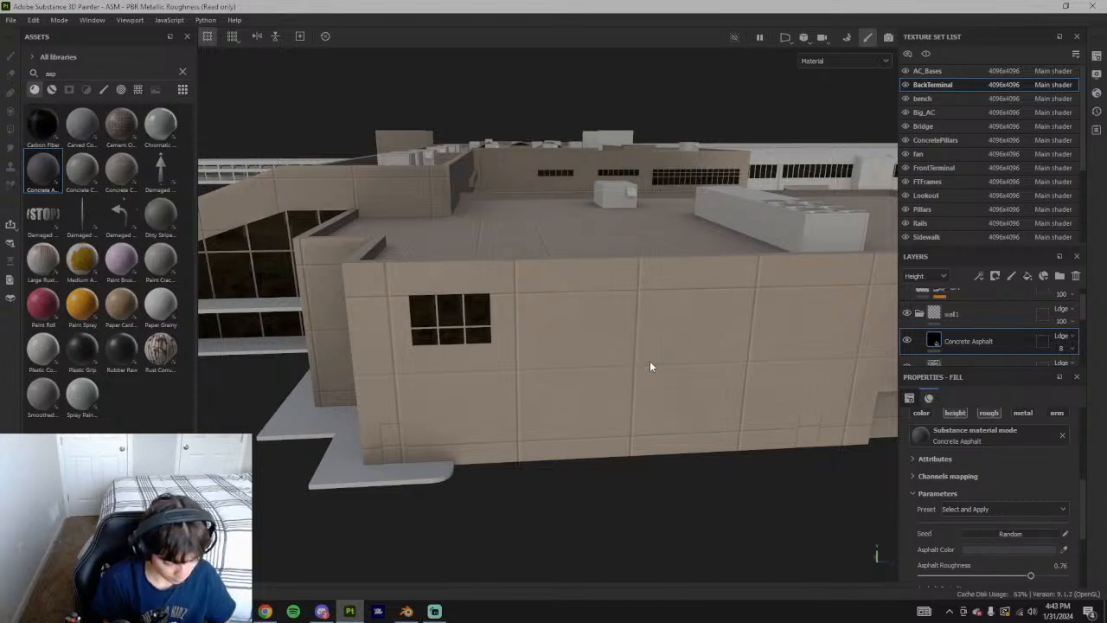
{"action": "left_click_drag", "start_coordinate": [664, 349], "coordinate": [556, 271], "text": "alt"}
{"action": "middle_click_drag", "start_coordinate": [556, 271], "coordinate": [759, 363], "text": "alt"}
{"action": "scroll", "coordinate": [507, 464], "scroll_direction": "up", "scroll_amount": 3}
{"action": "left_click_drag", "start_coordinate": [758, 363], "coordinate": [597, 396], "text": "alt"}
{"action": "scroll", "coordinate": [557, 430], "scroll_direction": "up", "scroll_amount": 3}
{"action": "scroll", "coordinate": [519, 391], "scroll_direction": "down", "scroll_amount": 3}
{"action": "scroll", "coordinate": [536, 451], "scroll_direction": "up", "scroll_amount": 2}
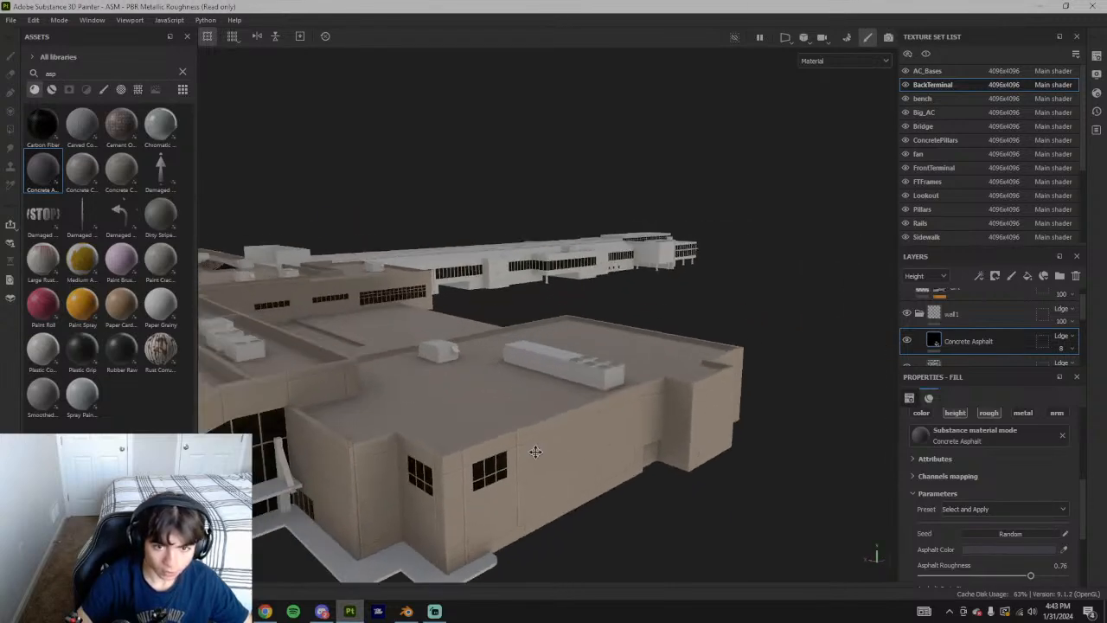
{"action": "scroll", "coordinate": [459, 490], "scroll_direction": "up", "scroll_amount": 2}
{"action": "left_click_drag", "start_coordinate": [636, 467], "coordinate": [503, 460], "text": "alt"}
{"action": "scroll", "coordinate": [505, 462], "scroll_direction": "down", "scroll_amount": 3}
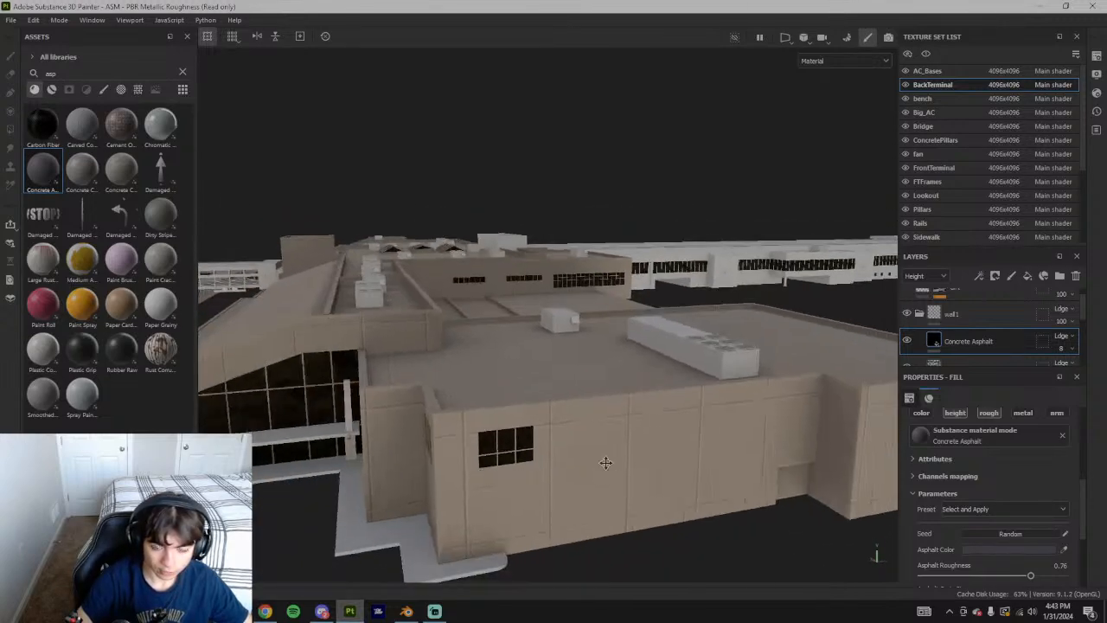
{"action": "middle_click_drag", "start_coordinate": [675, 451], "coordinate": [634, 396], "text": "alt"}
{"action": "left_click_drag", "start_coordinate": [560, 397], "coordinate": [776, 374], "text": "alt"}
{"action": "left_click_drag", "start_coordinate": [849, 384], "coordinate": [797, 409], "text": "alt"}
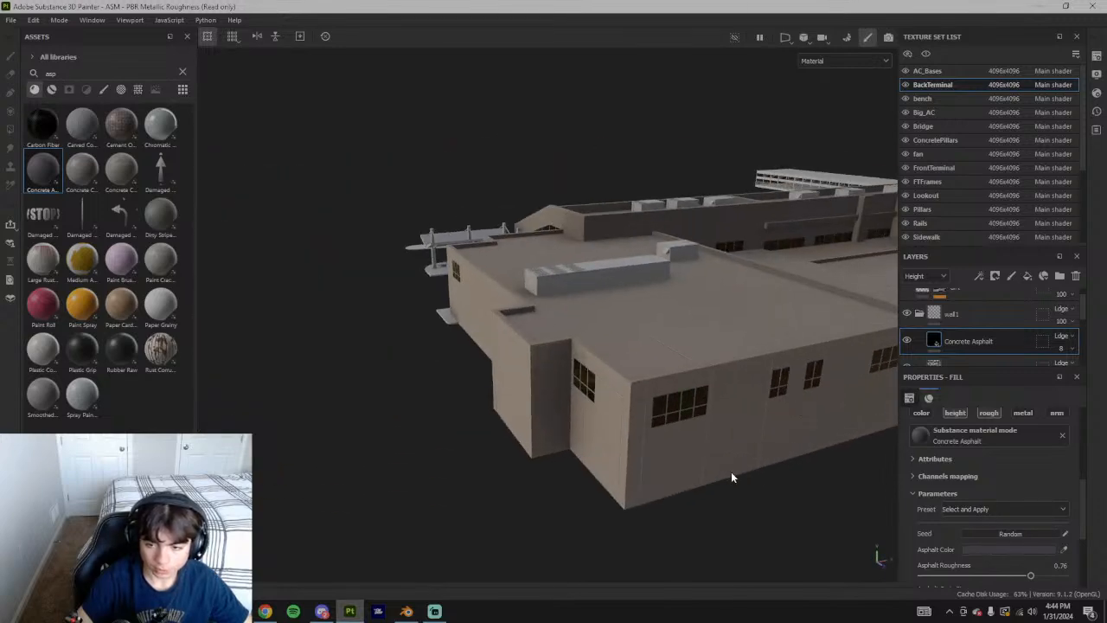
Collapse the wall1 folder, duplicate it and rename the copy wall2
{"action": "left_click_drag", "start_coordinate": [417, 376], "coordinate": [463, 283], "text": "alt"}
{"action": "scroll", "coordinate": [1004, 337], "scroll_direction": "up", "scroll_amount": 1}
{"action": "left_click", "coordinate": [920, 329]}
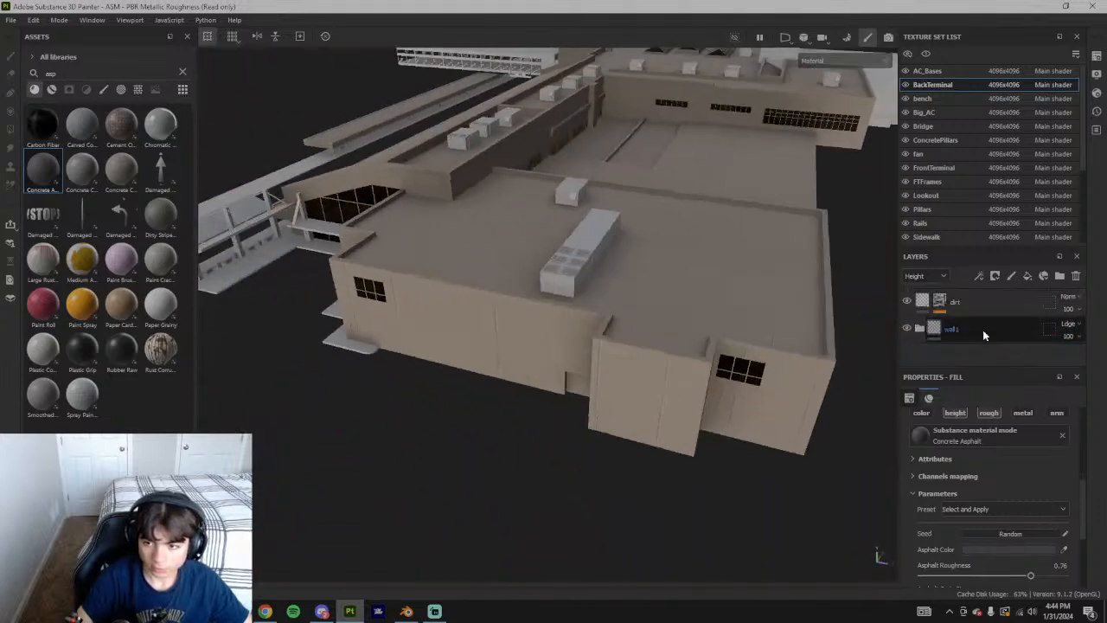
{"action": "left_click", "coordinate": [983, 332]}
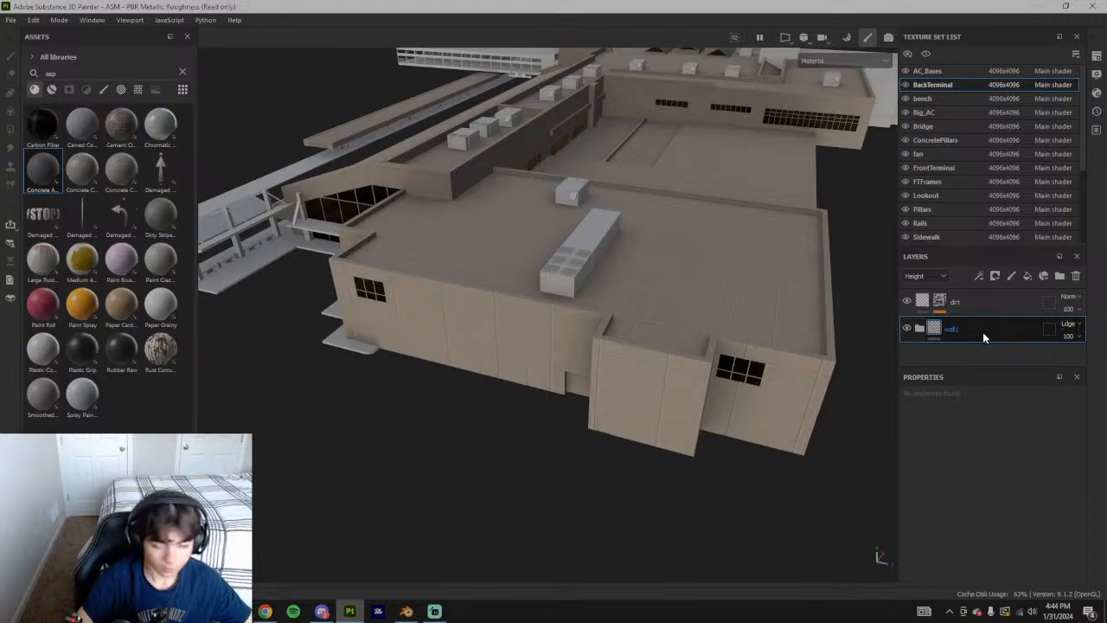
{"action": "key", "text": "ctrl+d"}
{"action": "double_click", "coordinate": [982, 332]}
{"action": "key", "text": "shift+Left"}
{"action": "type", "text": "2"}
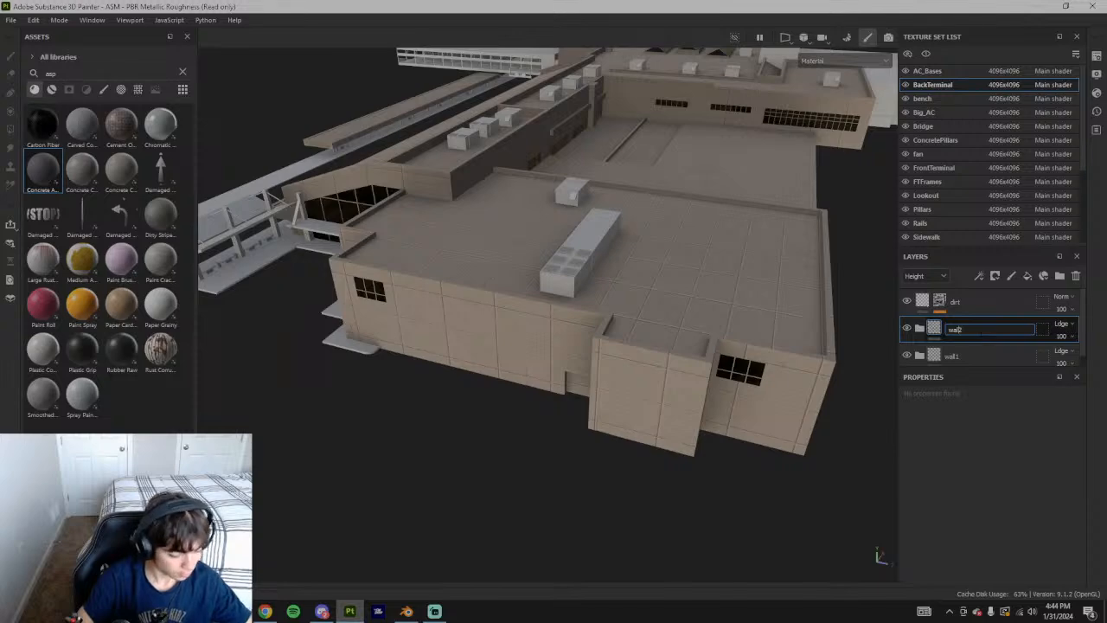
{"action": "key", "text": "Return"}
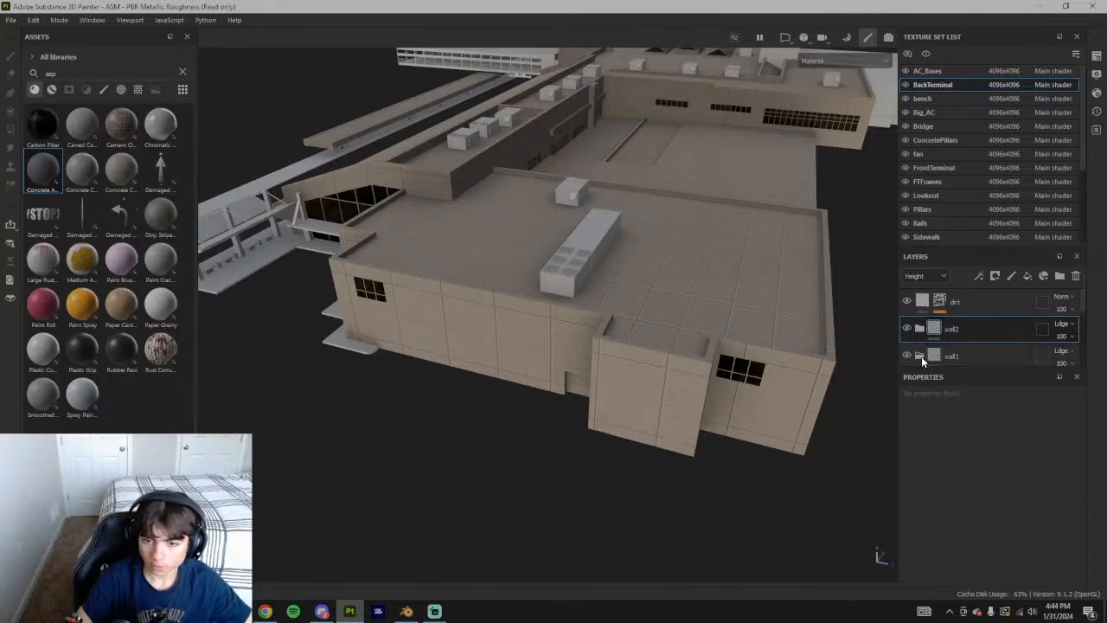
Hide the wall2 folder and select the Concrete Asphalt layer inside wall1
{"action": "scroll", "coordinate": [489, 322], "scroll_direction": "up", "scroll_amount": 10}
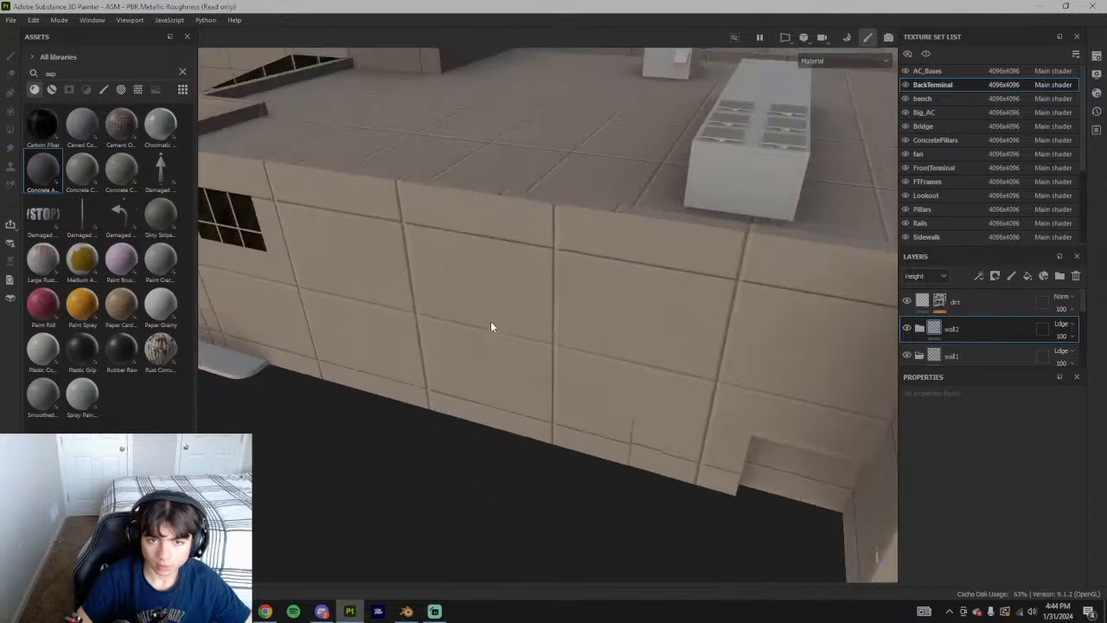
{"action": "scroll", "coordinate": [936, 333], "scroll_direction": "down", "scroll_amount": 3}
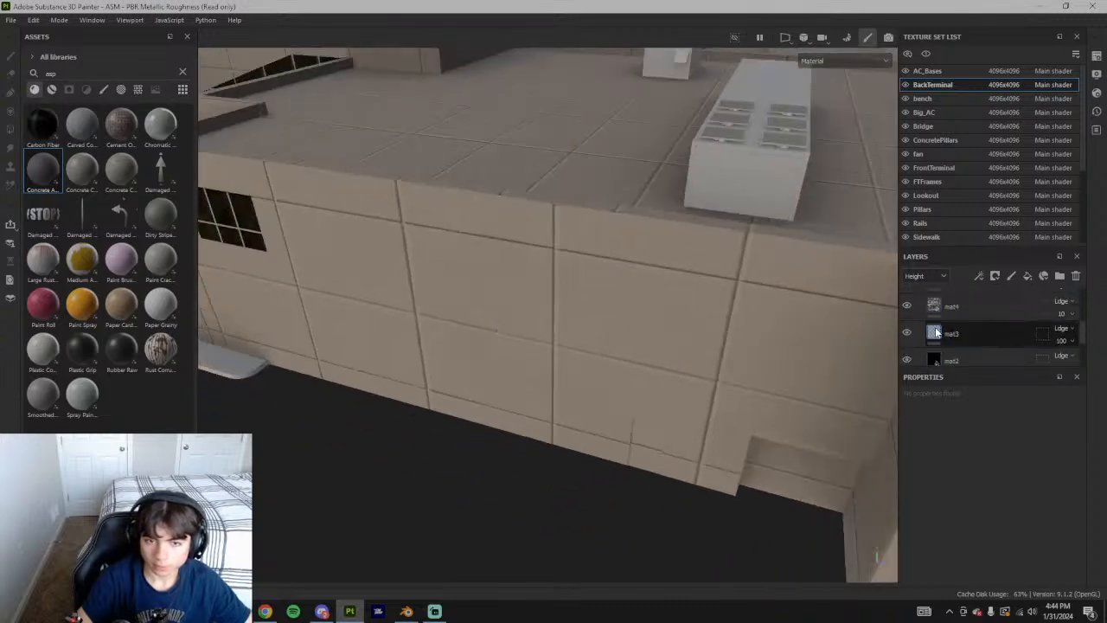
{"action": "left_click_drag", "start_coordinate": [936, 333], "coordinate": [956, 339]}
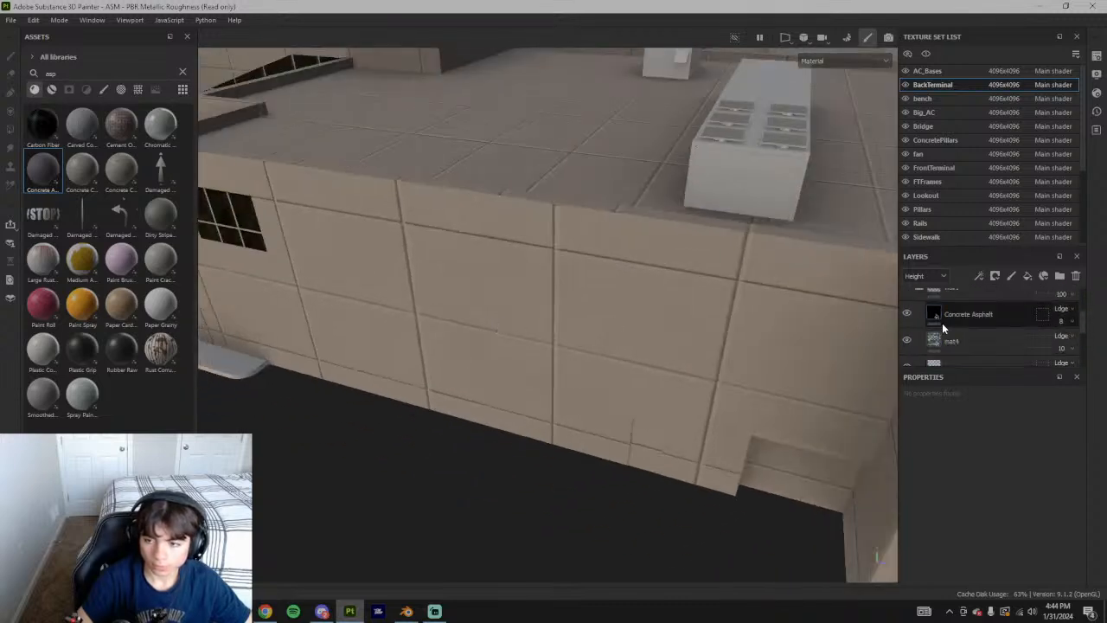
{"action": "scroll", "coordinate": [994, 518], "scroll_direction": "down", "scroll_amount": 3}
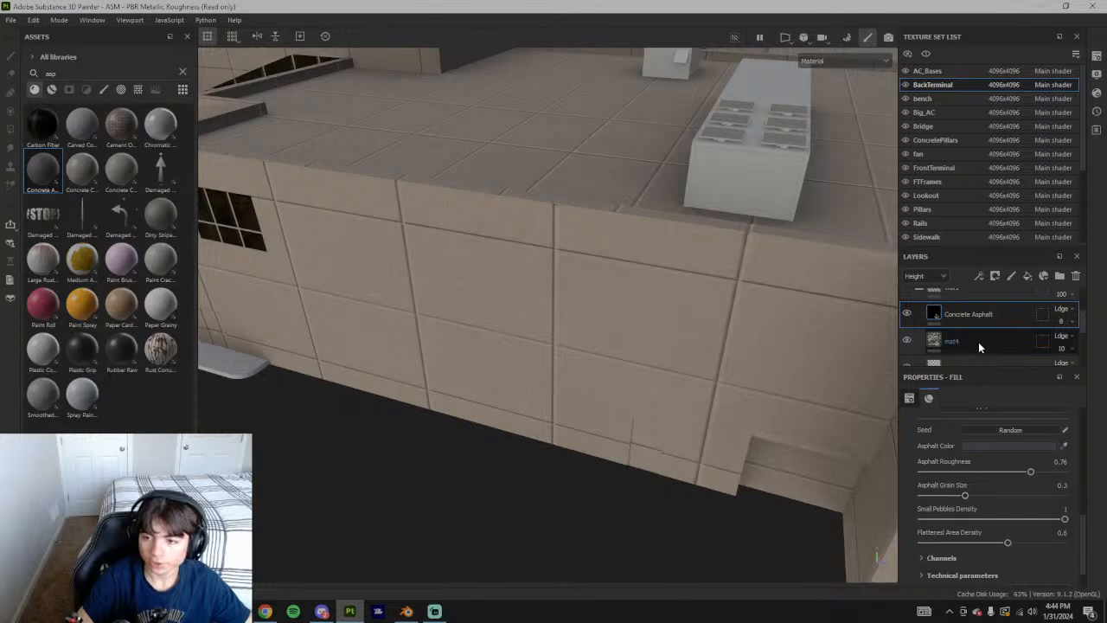
{"action": "scroll", "coordinate": [979, 342], "scroll_direction": "down", "scroll_amount": 3}
{"action": "left_click_drag", "start_coordinate": [562, 372], "coordinate": [623, 333], "text": "alt"}
{"action": "scroll", "coordinate": [1003, 486], "scroll_direction": "up", "scroll_amount": 5}
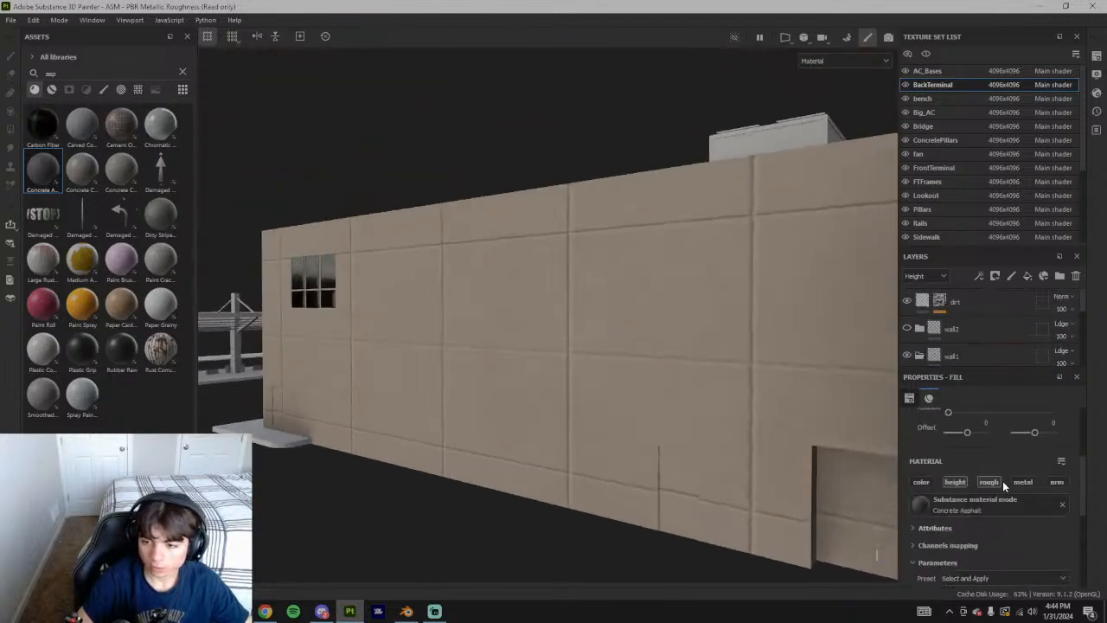
{"action": "left_click", "coordinate": [929, 277]}
{"action": "left_click", "coordinate": [928, 276]}
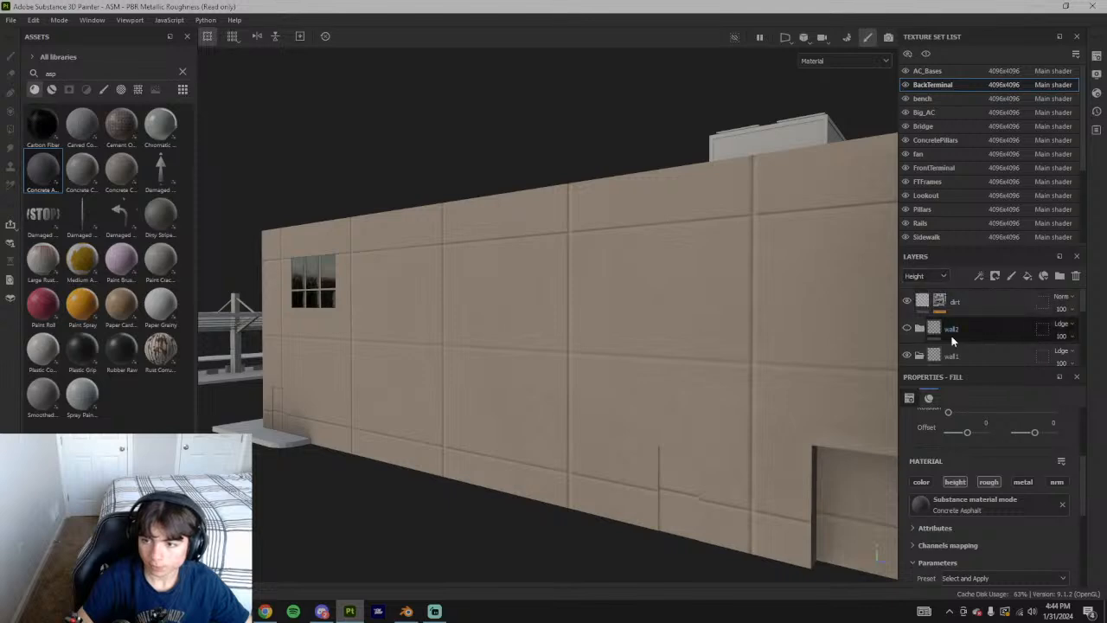
Raise the height opacity of wall1's Concrete Asphalt layer to 12, checking the relief on the long wall
{"action": "scroll", "coordinate": [971, 353], "scroll_direction": "down", "scroll_amount": 1}
{"action": "left_click", "coordinate": [1061, 355]}
{"action": "left_click_drag", "start_coordinate": [1057, 376], "coordinate": [1057, 379]}
{"action": "left_click_drag", "start_coordinate": [537, 311], "coordinate": [702, 389], "text": "alt"}
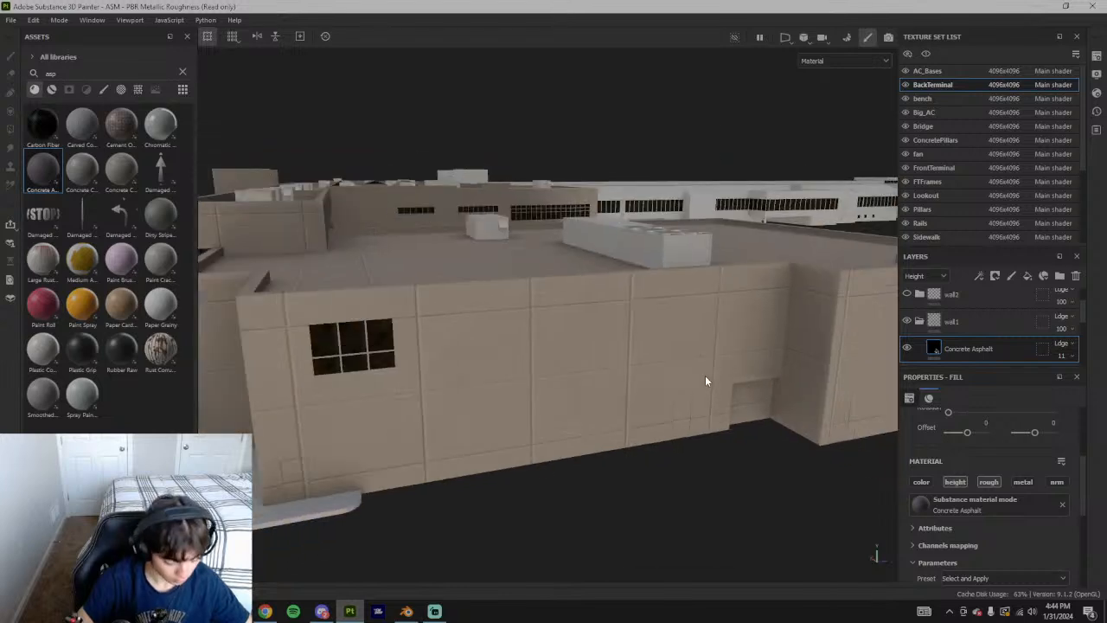
{"action": "left_click_drag", "start_coordinate": [645, 390], "coordinate": [479, 358], "text": "alt"}
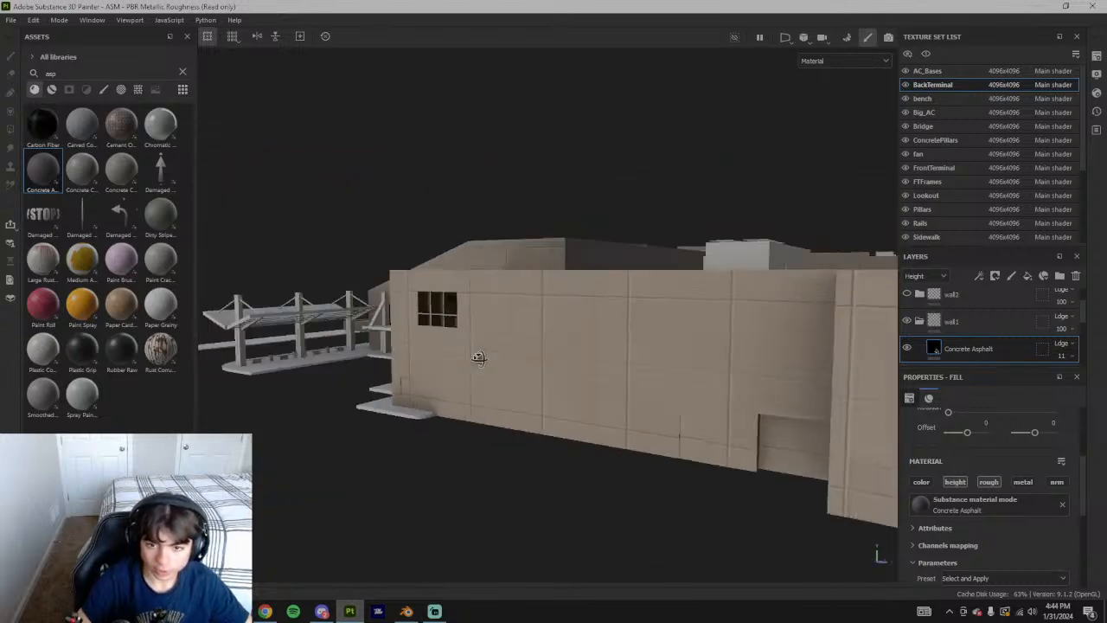
{"action": "right_click_drag", "start_coordinate": [479, 358], "coordinate": [607, 367], "text": "alt"}
{"action": "left_click_drag", "start_coordinate": [607, 366], "coordinate": [609, 321], "text": "alt"}
{"action": "scroll", "coordinate": [609, 346], "scroll_direction": "down", "scroll_amount": 5}
{"action": "left_click", "coordinate": [1066, 357]}
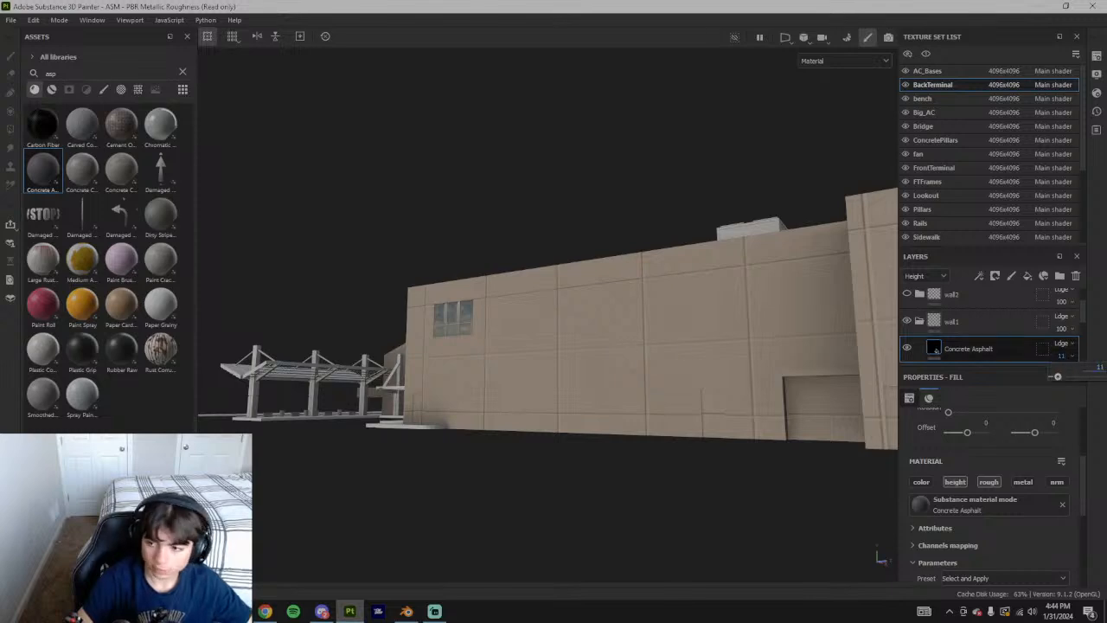
{"action": "left_click_drag", "start_coordinate": [1057, 376], "coordinate": [1058, 377]}
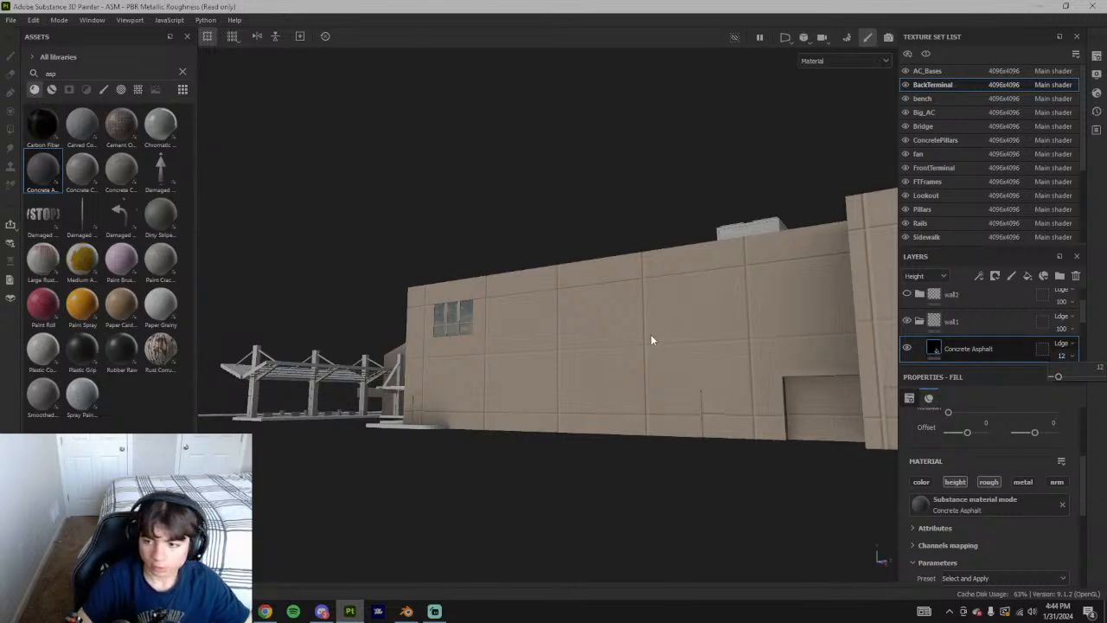
{"action": "left_click", "coordinate": [578, 344]}
Examine how the stronger asphalt relief reads on the window wall and adjoining facades from near and far
{"action": "left_click_drag", "start_coordinate": [571, 301], "coordinate": [740, 350], "text": "alt"}
{"action": "scroll", "coordinate": [529, 329], "scroll_direction": "down", "scroll_amount": 5}
{"action": "scroll", "coordinate": [534, 330], "scroll_direction": "down", "scroll_amount": 3}
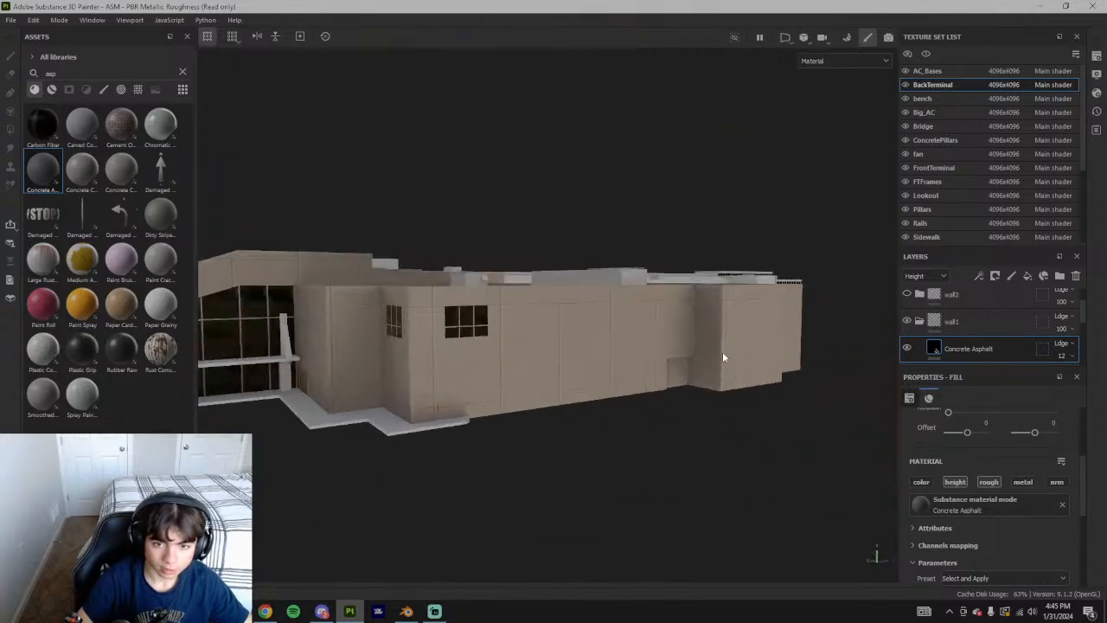
{"action": "scroll", "coordinate": [668, 361], "scroll_direction": "up", "scroll_amount": 3}
{"action": "scroll", "coordinate": [668, 366], "scroll_direction": "down", "scroll_amount": 4}
{"action": "mouse_move", "coordinate": [663, 375]}
{"action": "left_mouse_down", "text": "alt"}
{"action": "mouse_move", "coordinate": [733, 371]}
{"action": "mouse_move", "coordinate": [673, 383]}
{"action": "left_mouse_up", "text": "alt"}
{"action": "middle_click_drag", "start_coordinate": [673, 383], "coordinate": [771, 410], "text": "alt"}
{"action": "left_click_drag", "start_coordinate": [771, 410], "coordinate": [651, 381], "text": "alt"}
{"action": "scroll", "coordinate": [684, 398], "scroll_direction": "up", "scroll_amount": 3}
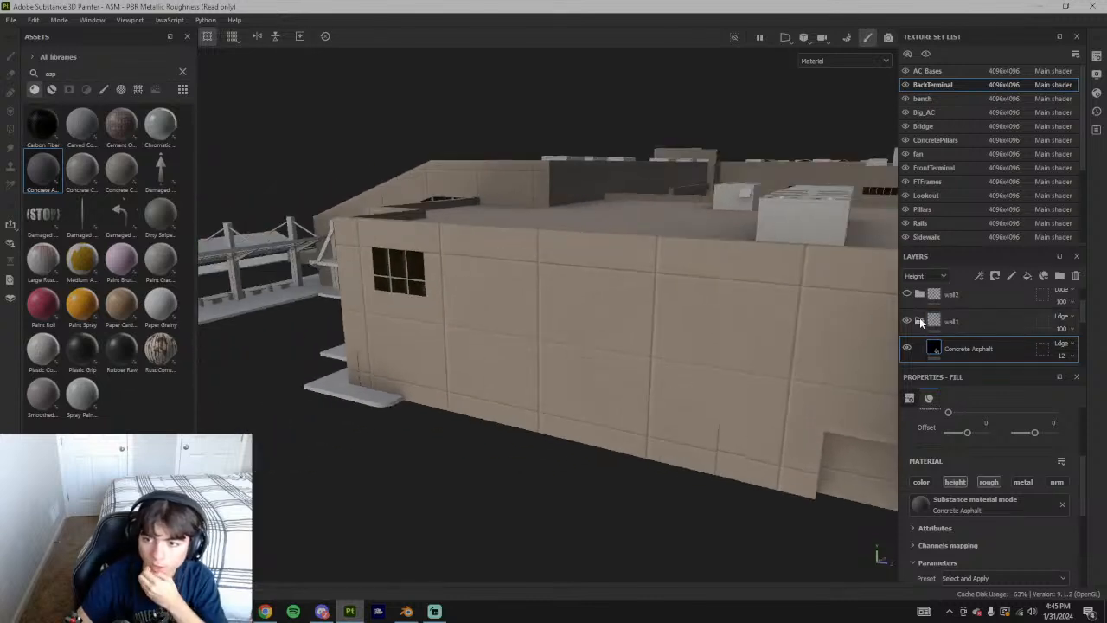
Collapse the wall1 folder, then show the wall2 folder and give it a black mask
{"action": "left_click", "coordinate": [920, 321]}
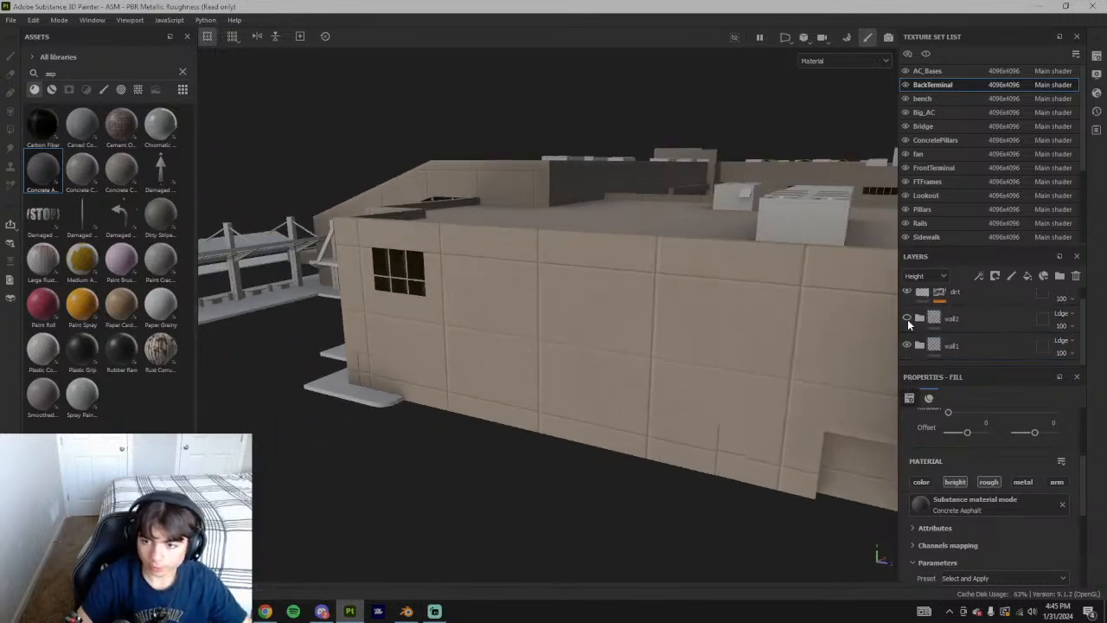
{"action": "right_click", "coordinate": [956, 316]}
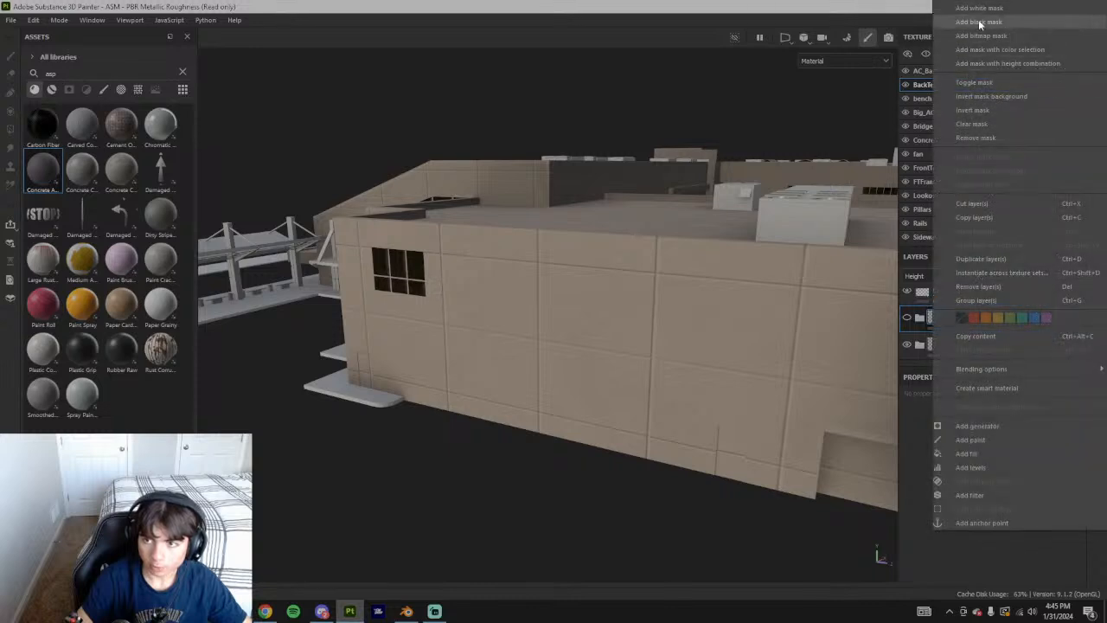
{"action": "left_click", "coordinate": [979, 22]}
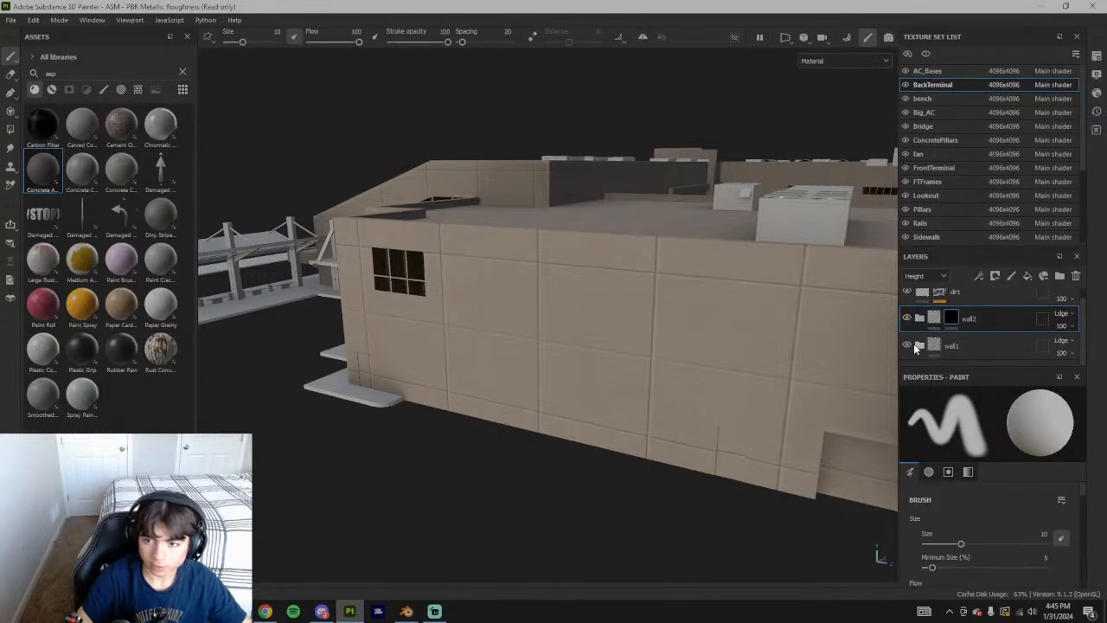
Switch to Polygon Fill for the wall2 mask and set the wall2 folder's height blending mode to Normal
{"action": "left_click_drag", "start_coordinate": [657, 346], "coordinate": [209, 199], "text": "alt"}
{"action": "key", "text": "4"}
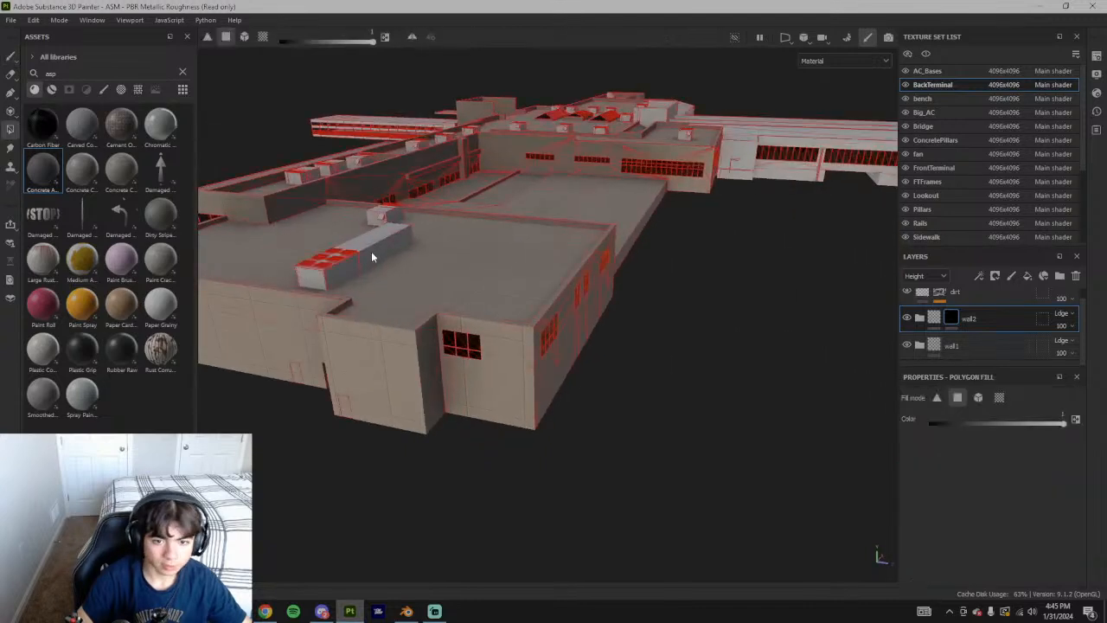
{"action": "right_click_drag", "start_coordinate": [209, 199], "coordinate": [475, 392], "text": "alt"}
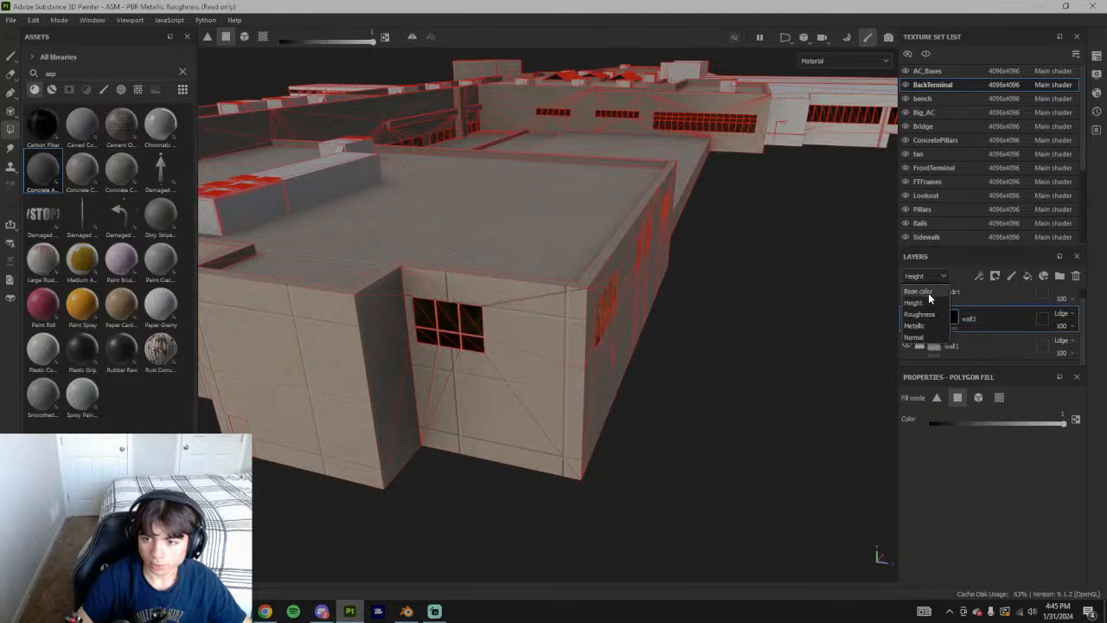
{"action": "left_click", "coordinate": [1061, 313]}
{"action": "left_click", "coordinate": [1055, 10]}
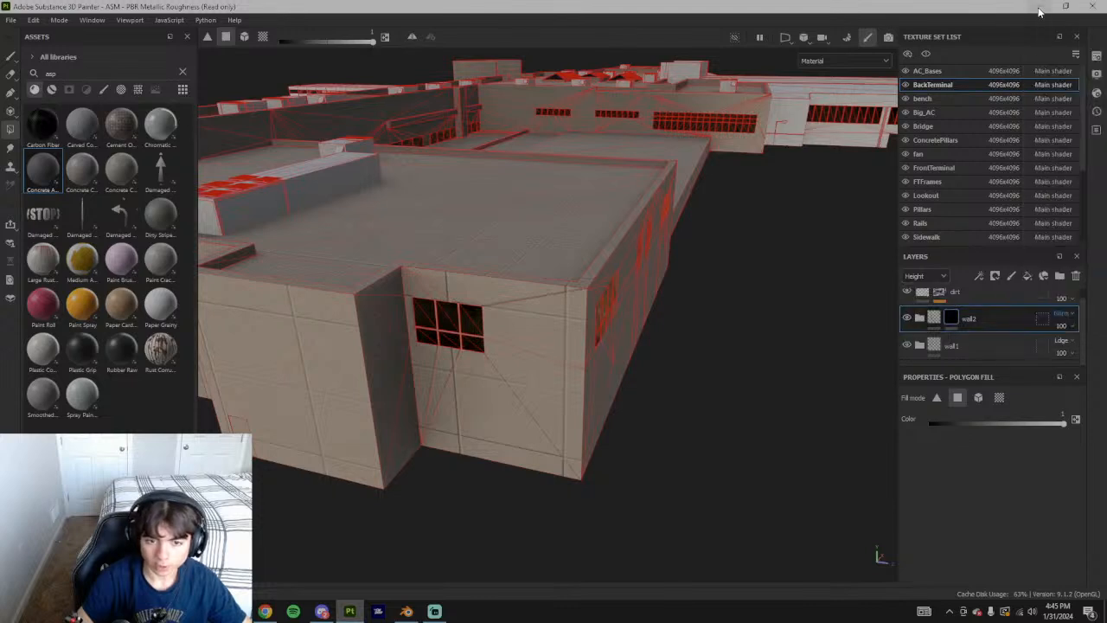
{"action": "scroll", "coordinate": [493, 398], "scroll_direction": "up", "scroll_amount": 5}
{"action": "left_click_drag", "start_coordinate": [493, 435], "coordinate": [461, 337], "text": "alt"}
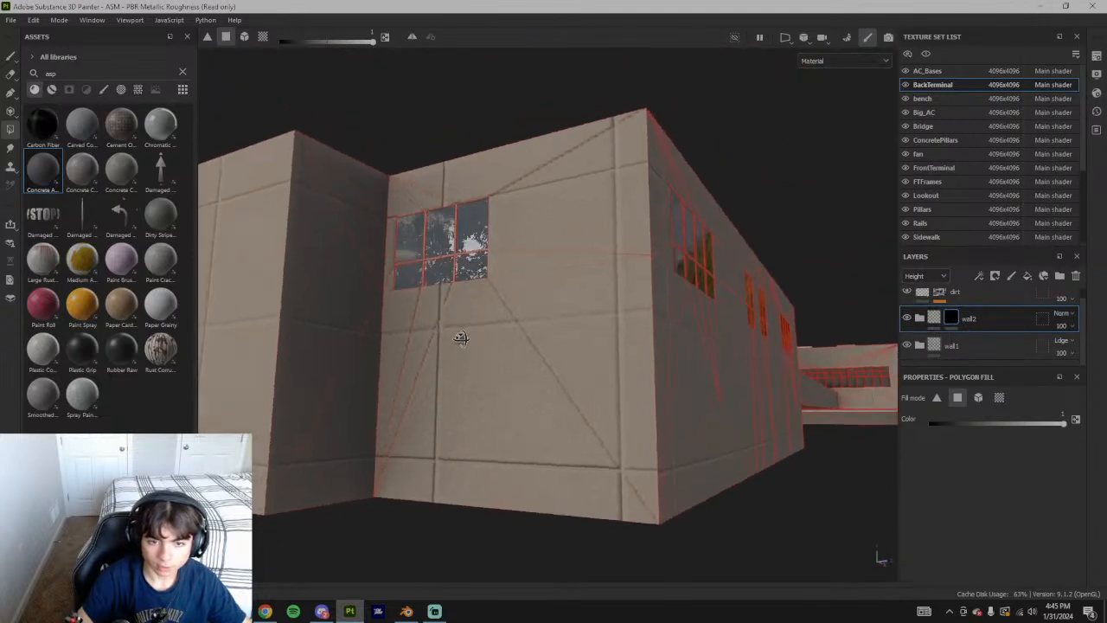
Set the wall2 folder's blending mode to Normal in the normal channel as well, and return the layer stack to the height channel
{"action": "left_click", "coordinate": [925, 275]}
{"action": "left_click", "coordinate": [923, 321]}
{"action": "left_click", "coordinate": [1056, 315]}
{"action": "left_click", "coordinate": [1057, 14]}
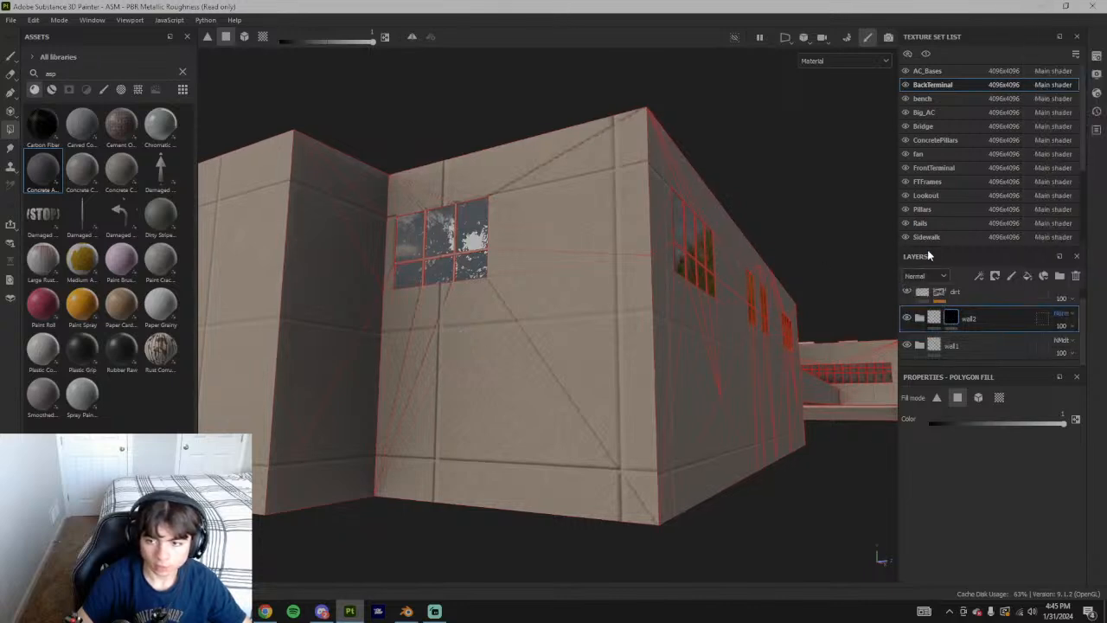
{"action": "left_click", "coordinate": [915, 276]}
{"action": "left_click", "coordinate": [924, 303]}
{"action": "left_click_drag", "start_coordinate": [536, 346], "coordinate": [470, 336], "text": "alt"}
{"action": "scroll", "coordinate": [523, 294], "scroll_direction": "up", "scroll_amount": 3}
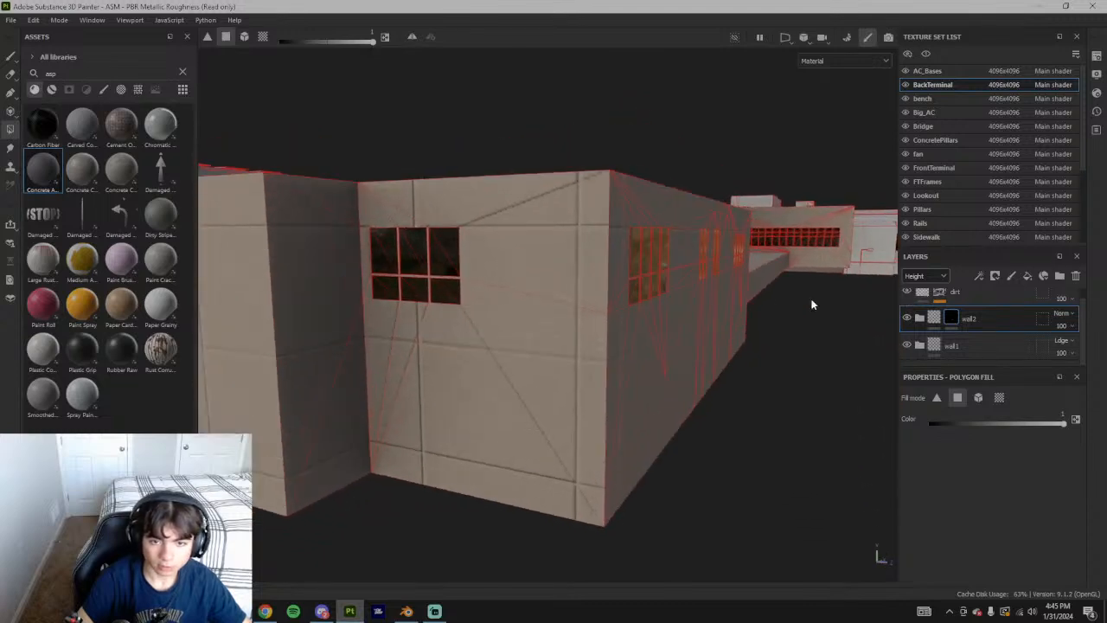
Fill polygons around the recessed wall's window and along the long facade in the wall2 mask
{"action": "left_click", "coordinate": [948, 319]}
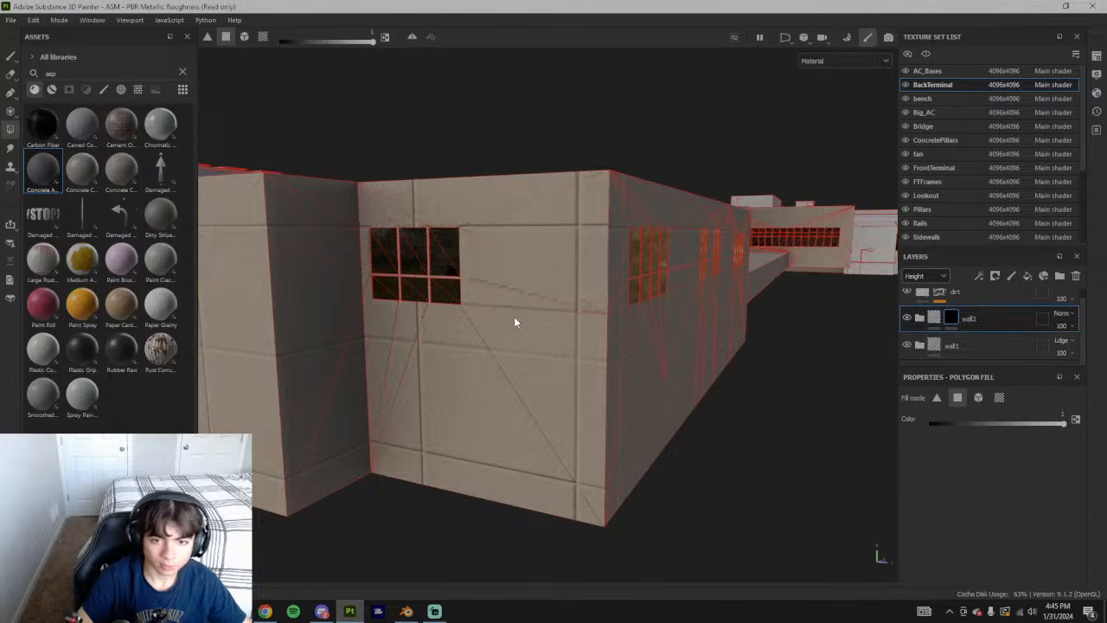
{"action": "left_click_drag", "start_coordinate": [346, 277], "coordinate": [457, 214], "text": "alt"}
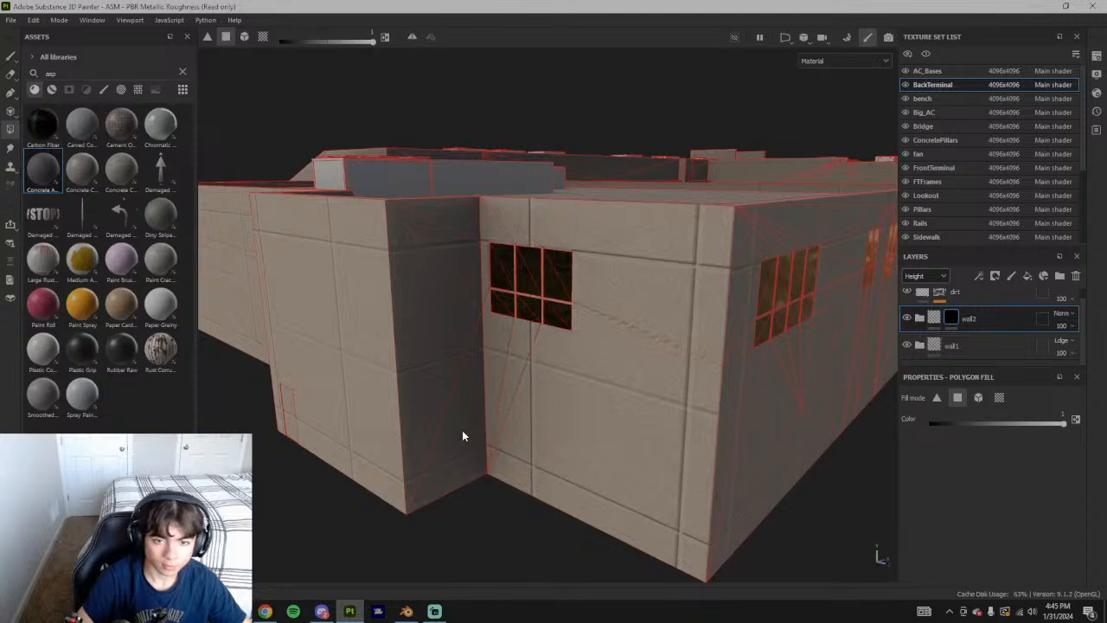
{"action": "left_click_drag", "start_coordinate": [457, 482], "coordinate": [543, 334], "text": "alt"}
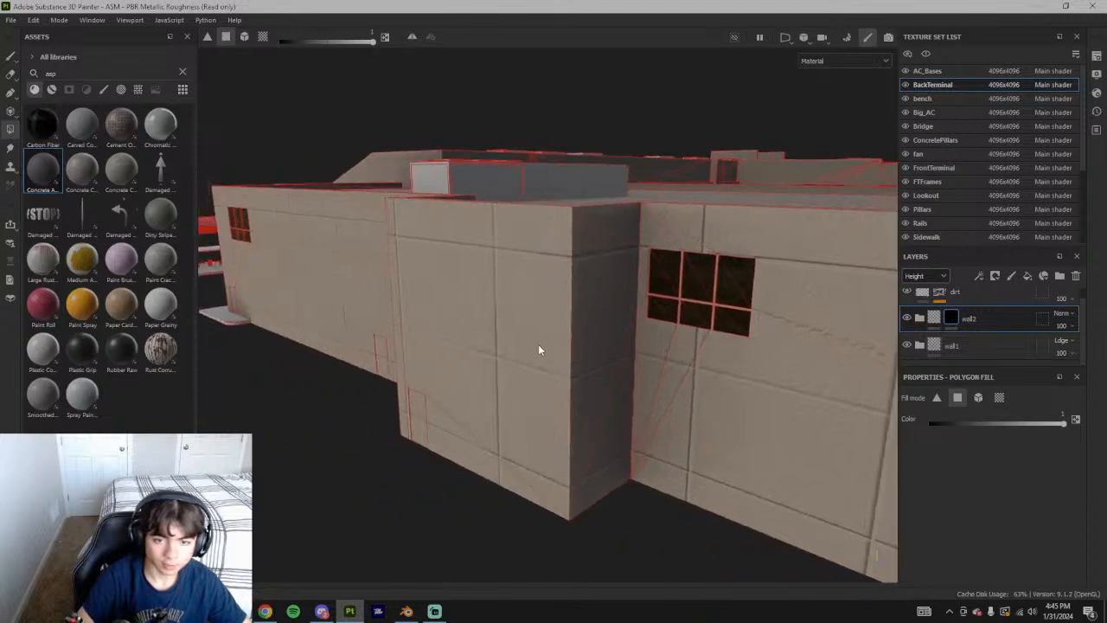
{"action": "left_click_drag", "start_coordinate": [453, 443], "coordinate": [524, 381], "text": "alt"}
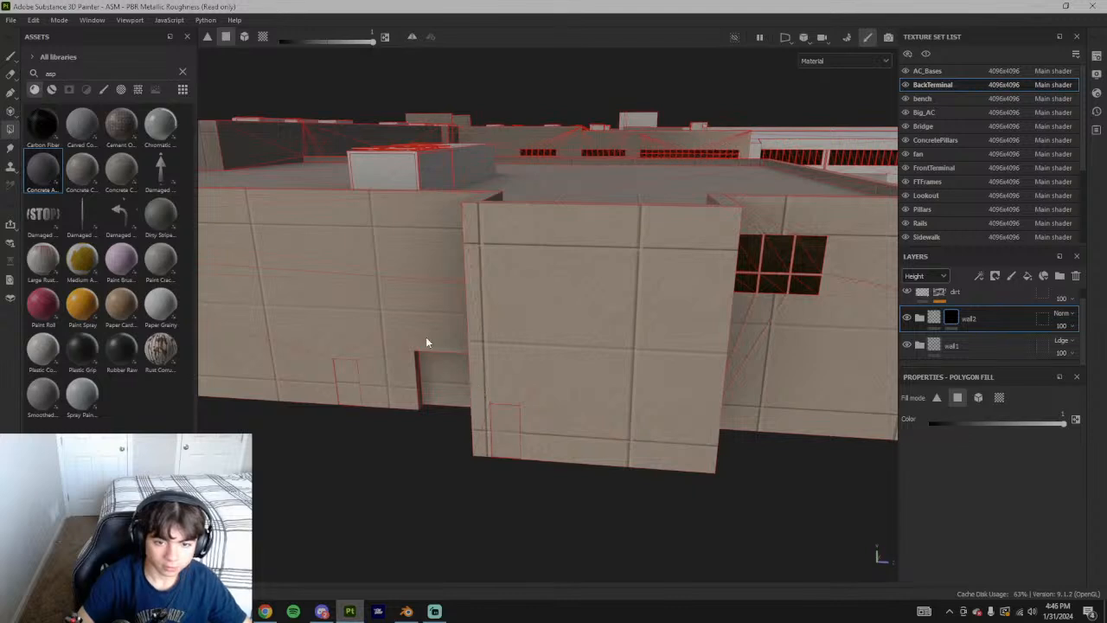
{"action": "left_click_drag", "start_coordinate": [420, 345], "coordinate": [524, 349], "text": "alt"}
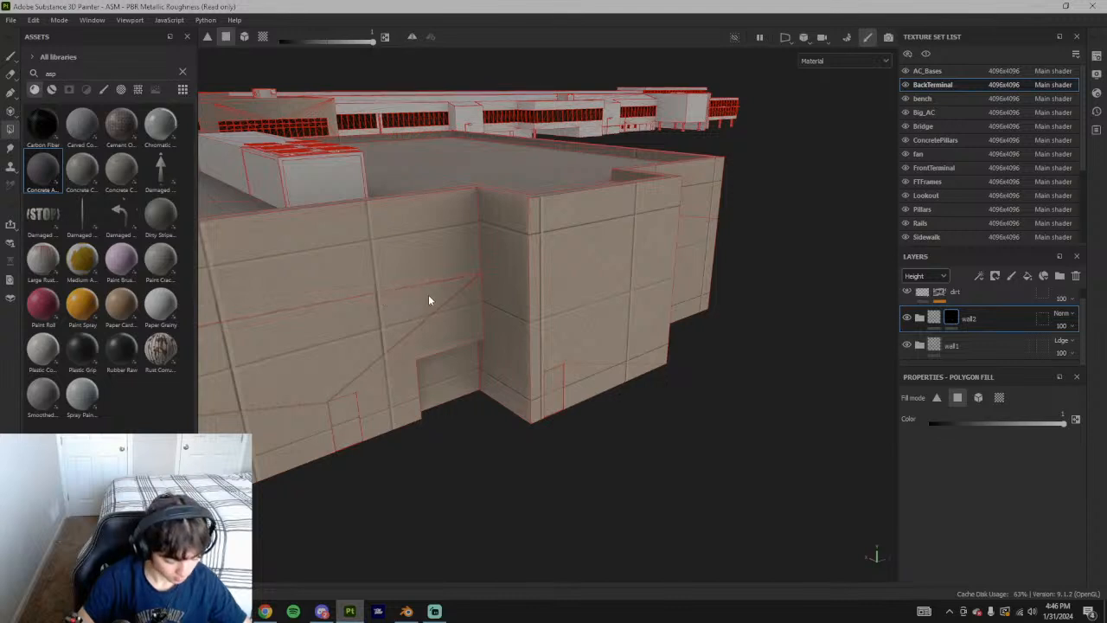
{"action": "mouse_move", "coordinate": [438, 299]}
{"action": "left_mouse_down", "text": "alt"}
{"action": "mouse_move", "coordinate": [403, 302]}
{"action": "mouse_move", "coordinate": [454, 299]}
{"action": "left_mouse_up", "text": "alt"}
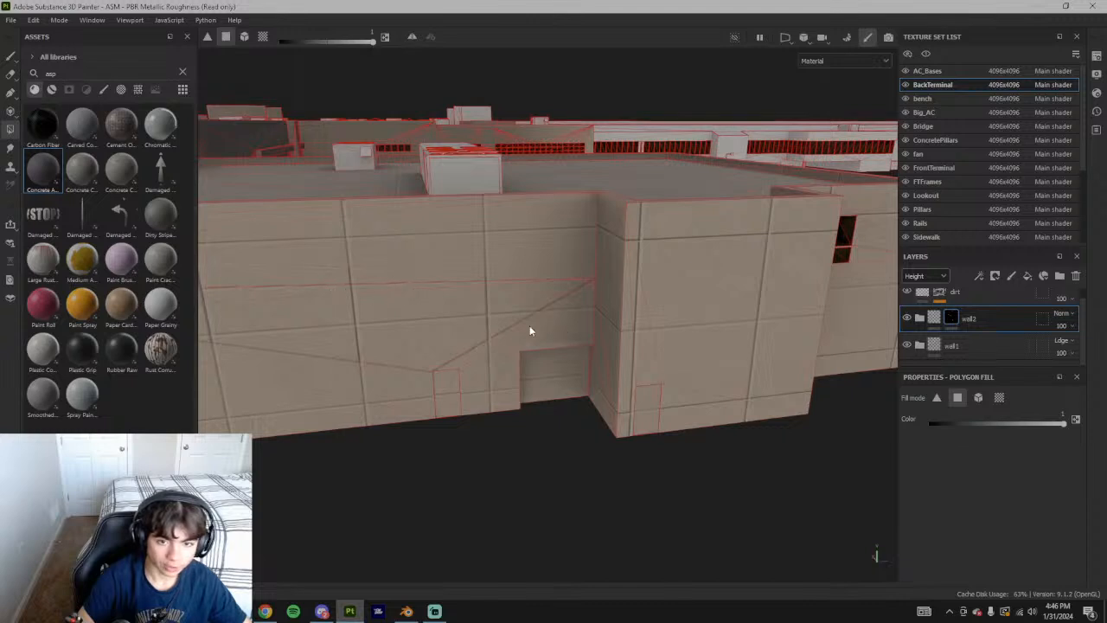
{"action": "left_click_drag", "start_coordinate": [404, 389], "coordinate": [507, 386], "text": "alt"}
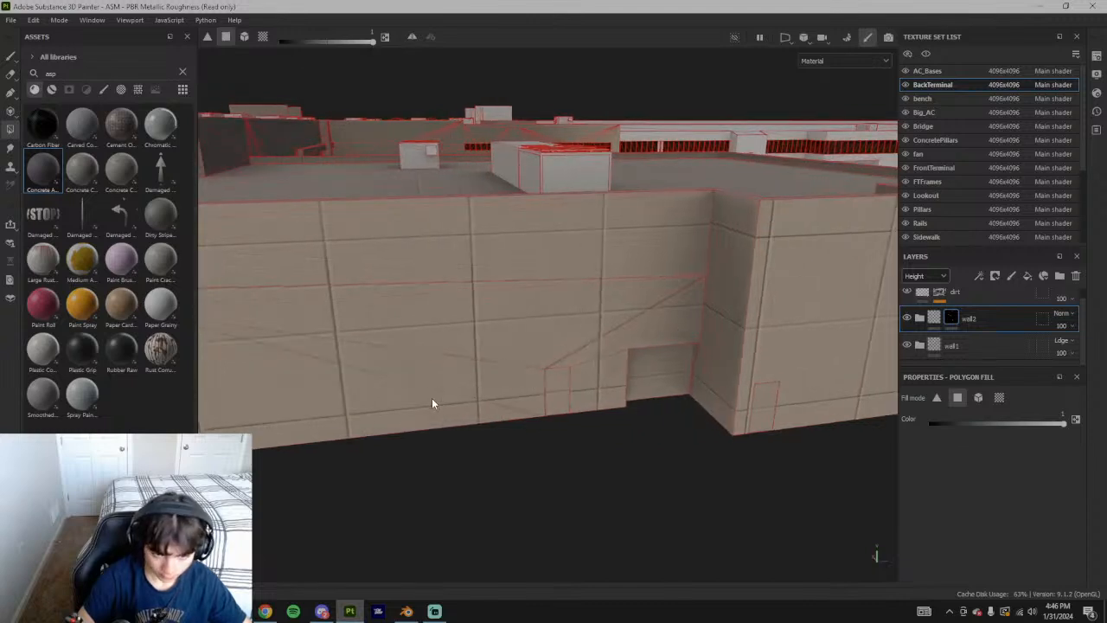
{"action": "left_click_drag", "start_coordinate": [444, 401], "coordinate": [631, 366], "text": "alt"}
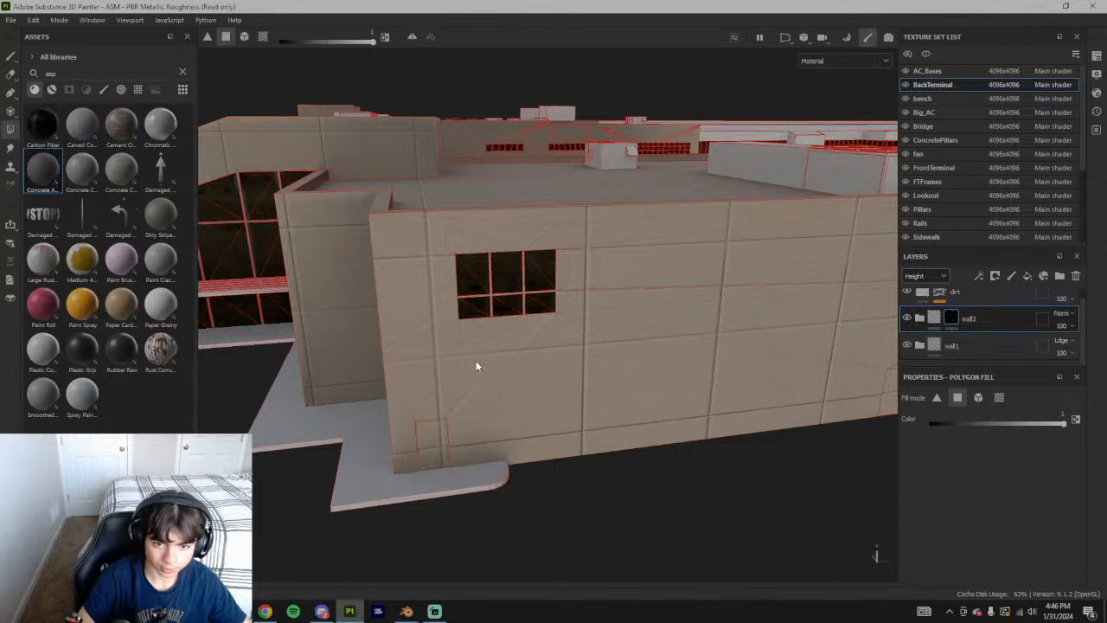
Fill the polygons around and above the window at the long facade's end in the wall2 mask
{"action": "scroll", "coordinate": [443, 311], "scroll_direction": "up", "scroll_amount": 5}
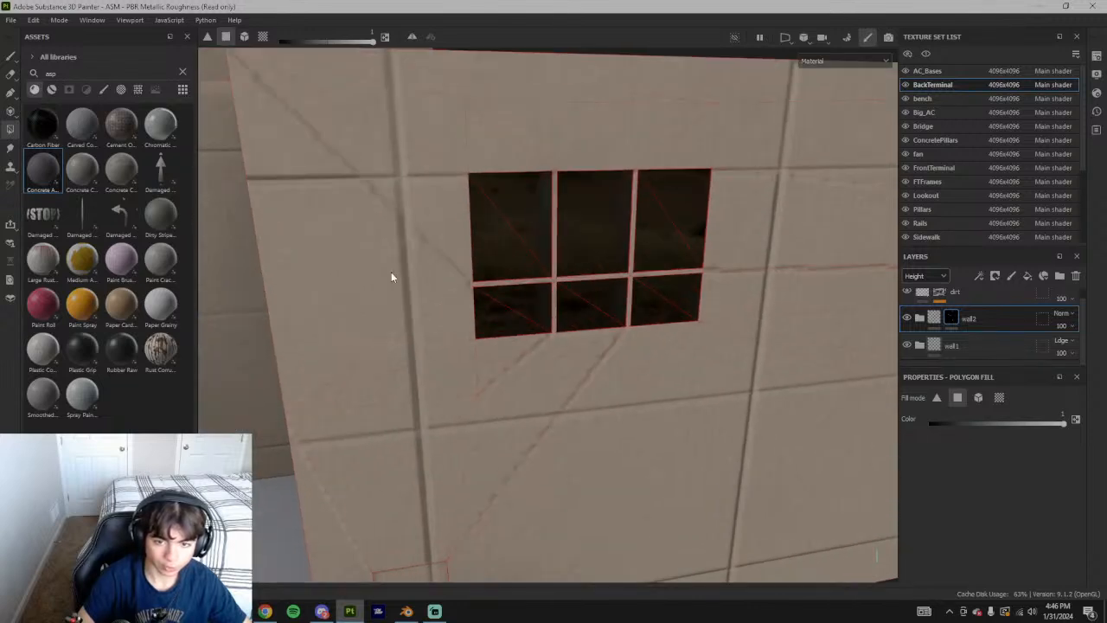
{"action": "scroll", "coordinate": [406, 275], "scroll_direction": "down", "scroll_amount": 3}
{"action": "scroll", "coordinate": [510, 322], "scroll_direction": "up", "scroll_amount": 4}
{"action": "scroll", "coordinate": [511, 321], "scroll_direction": "down", "scroll_amount": 4}
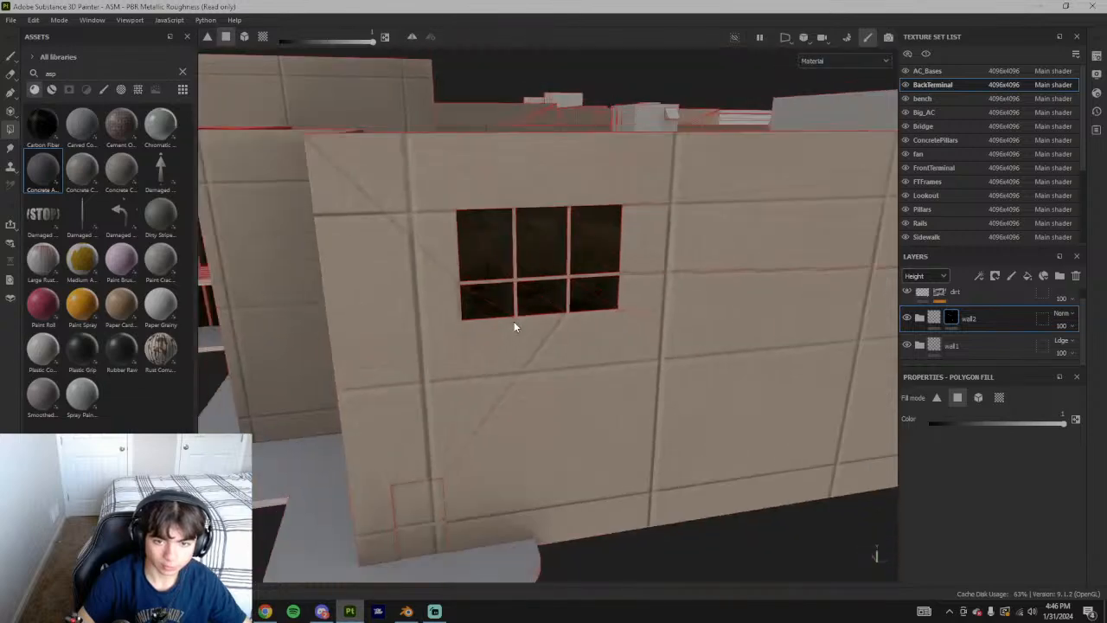
{"action": "scroll", "coordinate": [512, 321], "scroll_direction": "down", "scroll_amount": 3}
{"action": "scroll", "coordinate": [525, 354], "scroll_direction": "up", "scroll_amount": 6}
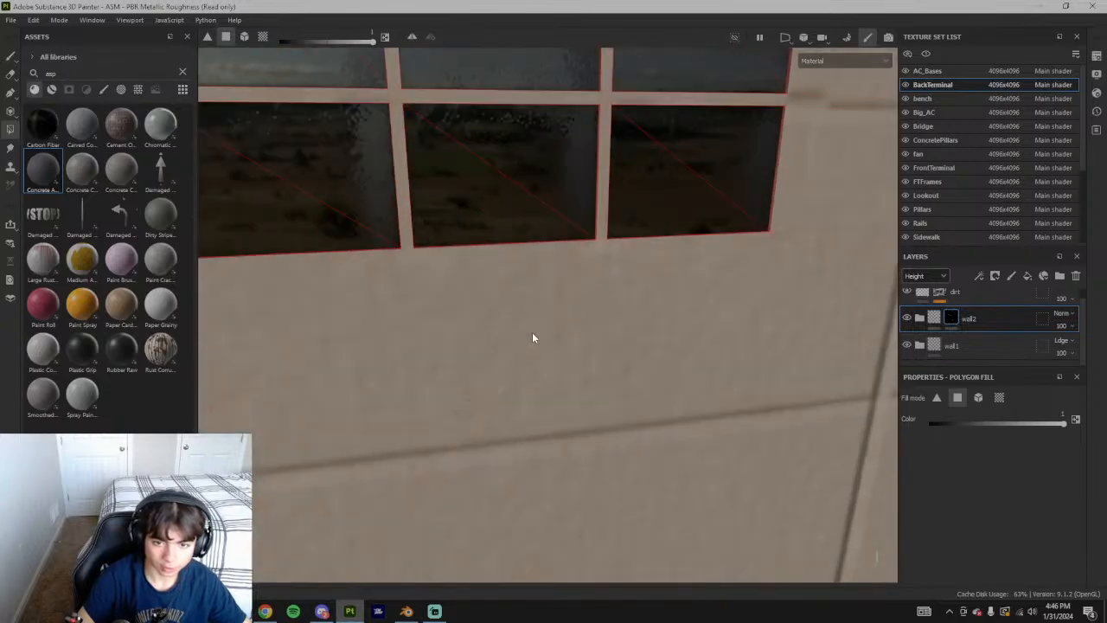
{"action": "scroll", "coordinate": [534, 338], "scroll_direction": "down", "scroll_amount": 4}
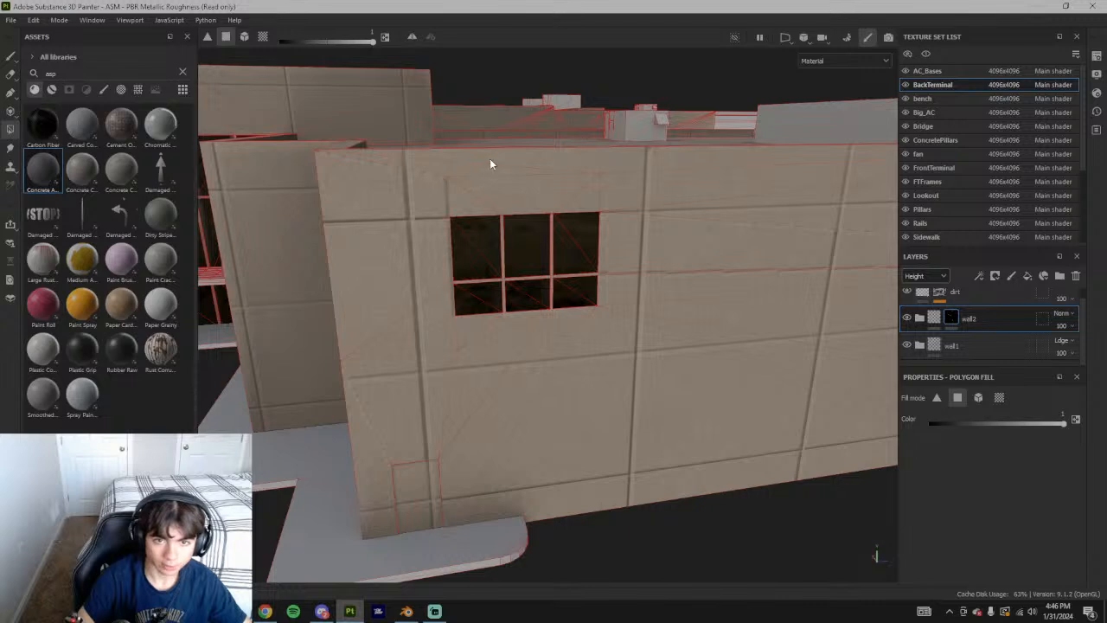
{"action": "left_click", "coordinate": [489, 206]}
{"action": "scroll", "coordinate": [589, 197], "scroll_direction": "up", "scroll_amount": 2}
{"action": "left_click", "coordinate": [589, 197]}
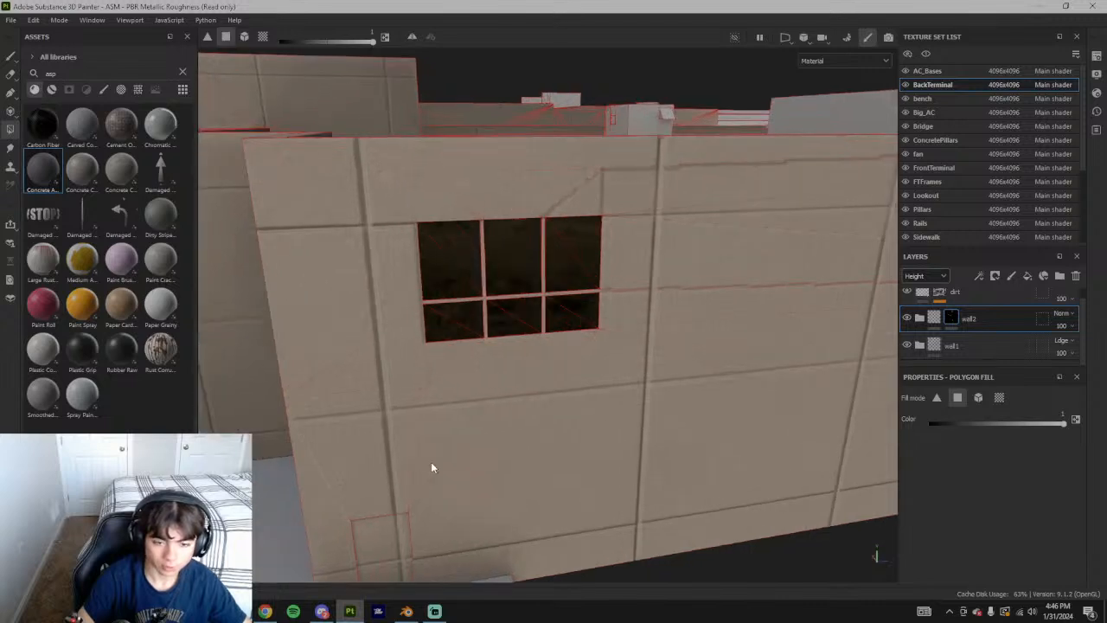
Check the filled faces around the building corner and clear the wall2 folder's mask
{"action": "left_click_drag", "start_coordinate": [433, 467], "coordinate": [626, 344], "text": "alt"}
{"action": "left_click_drag", "start_coordinate": [544, 497], "coordinate": [472, 327], "text": "alt"}
{"action": "left_click", "coordinate": [471, 327]}
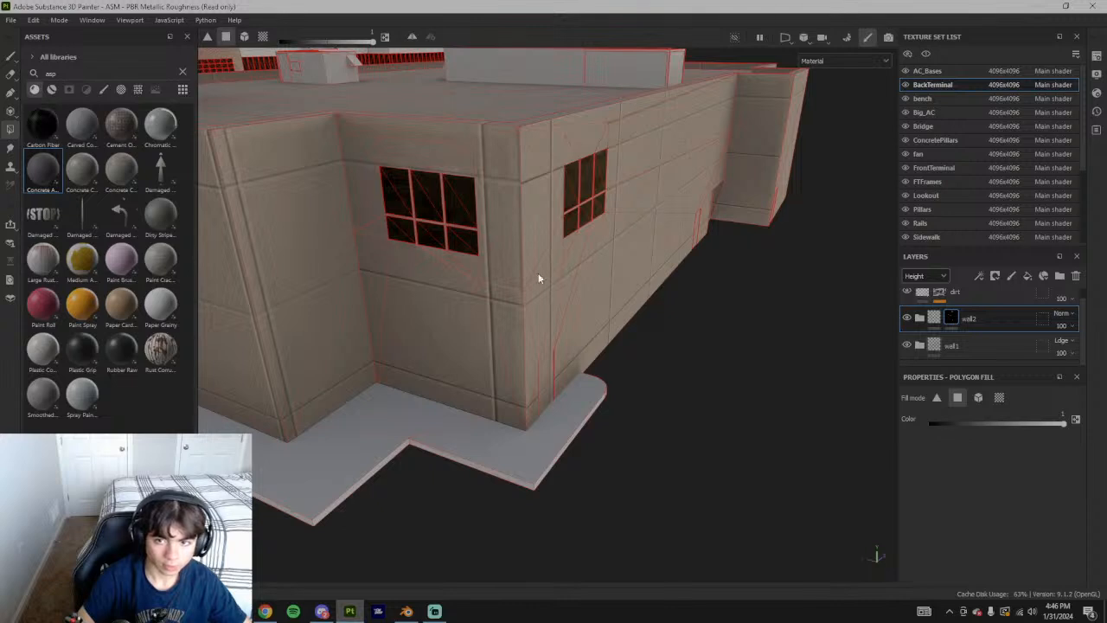
{"action": "left_click_drag", "start_coordinate": [504, 271], "coordinate": [569, 297], "text": "alt"}
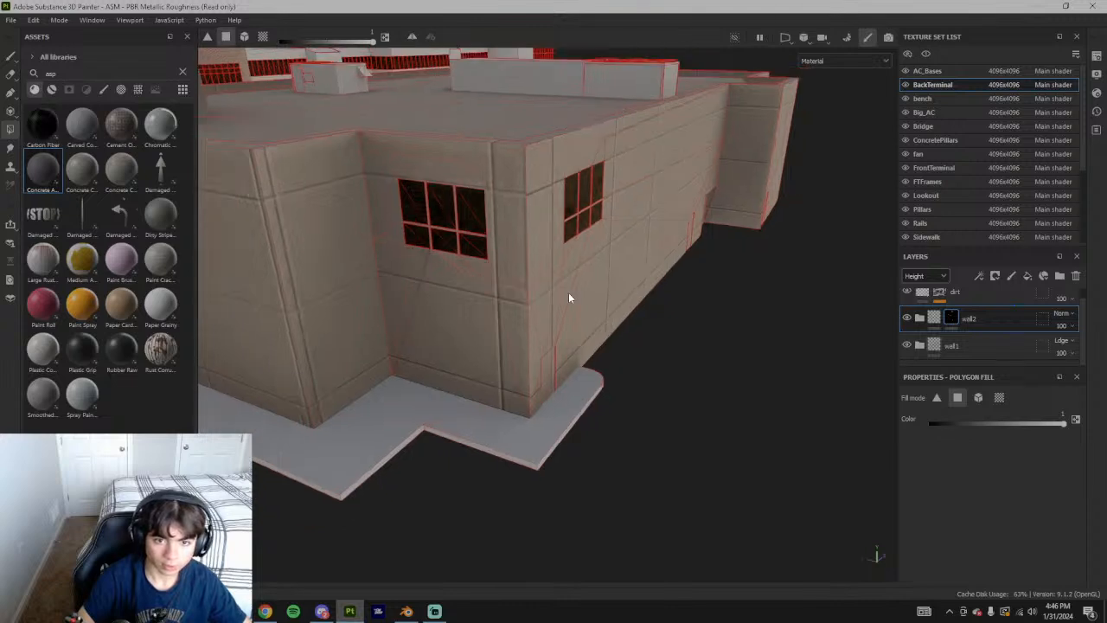
{"action": "left_click_drag", "start_coordinate": [371, 297], "coordinate": [398, 378], "text": "alt"}
{"action": "left_click_drag", "start_coordinate": [504, 364], "coordinate": [761, 317], "text": "alt"}
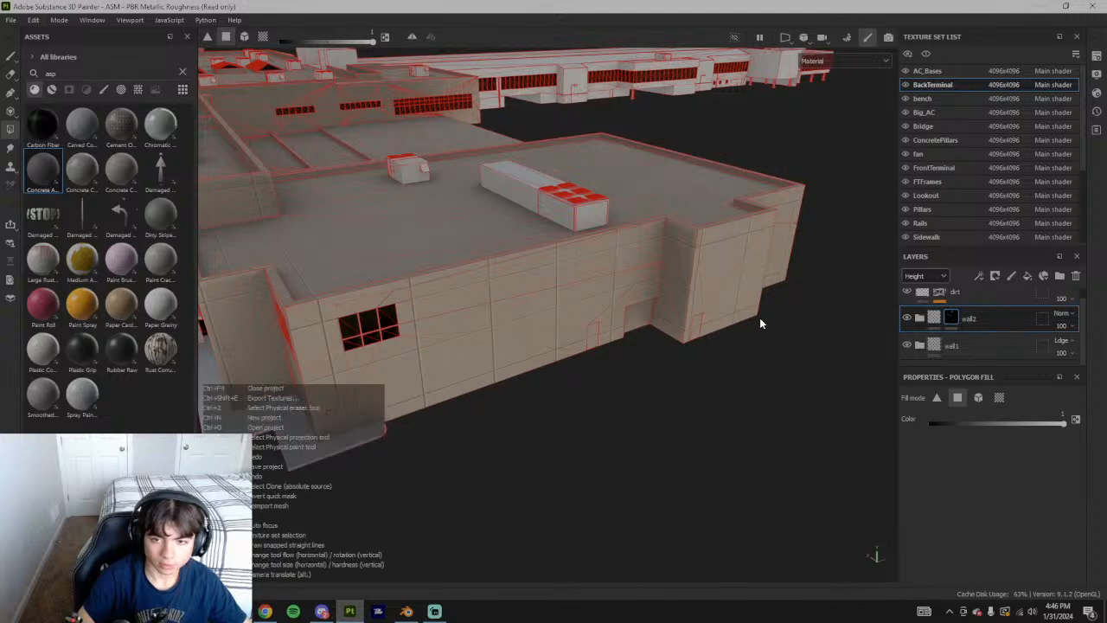
{"action": "right_click", "coordinate": [969, 318]}
{"action": "left_click", "coordinate": [977, 123]}
Fill the triangular wall polygons beside the recessed wall's window in the wall2 mask to remove the diagonal seams
{"action": "left_click_drag", "start_coordinate": [763, 313], "coordinate": [625, 130], "text": "alt"}
{"action": "scroll", "coordinate": [606, 299], "scroll_direction": "up", "scroll_amount": 5}
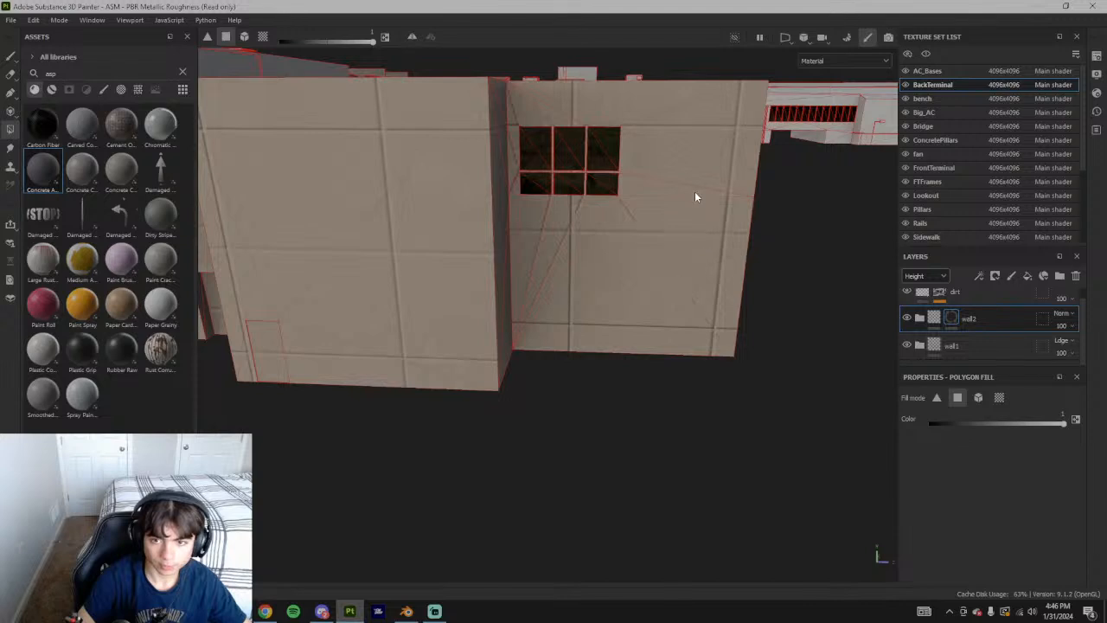
{"action": "scroll", "coordinate": [665, 180], "scroll_direction": "up", "scroll_amount": 5}
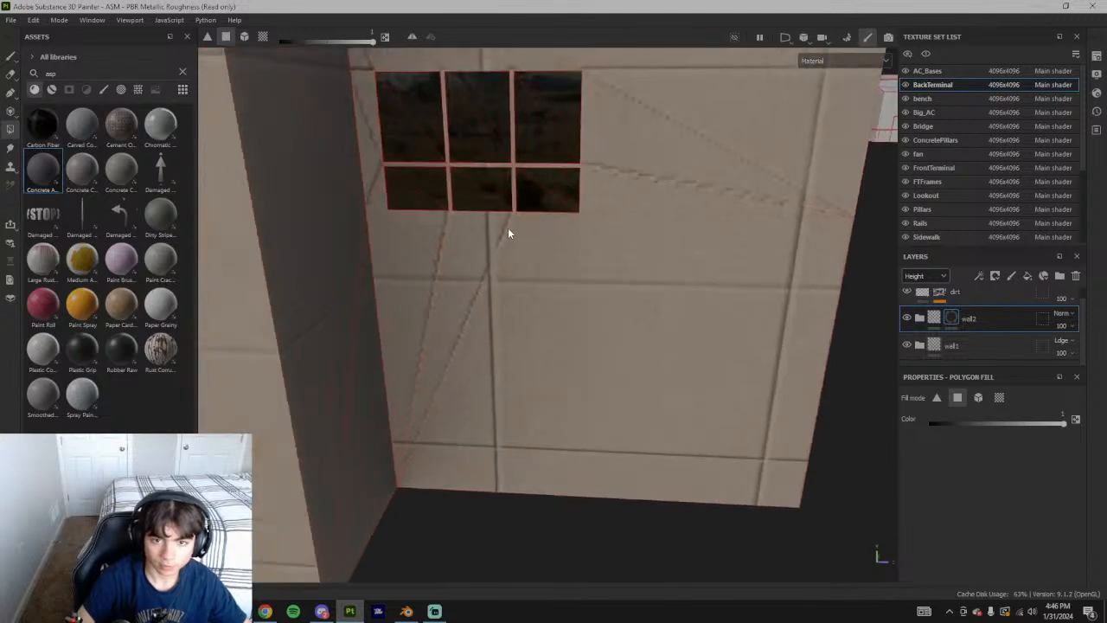
{"action": "scroll", "coordinate": [377, 130], "scroll_direction": "up", "scroll_amount": 3}
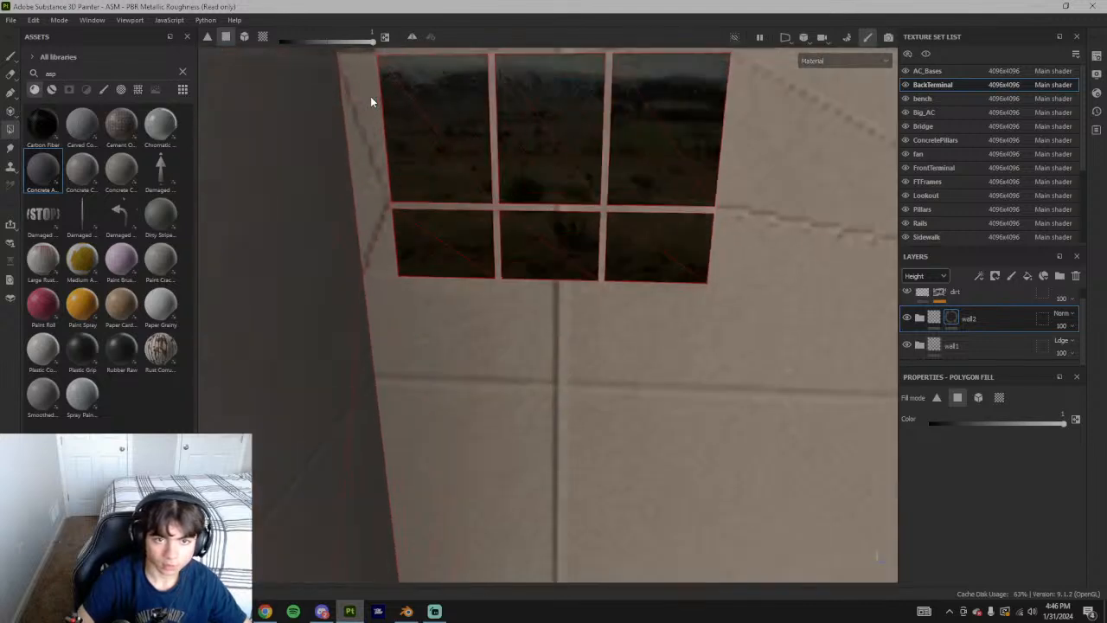
{"action": "scroll", "coordinate": [400, 267], "scroll_direction": "up", "scroll_amount": 3}
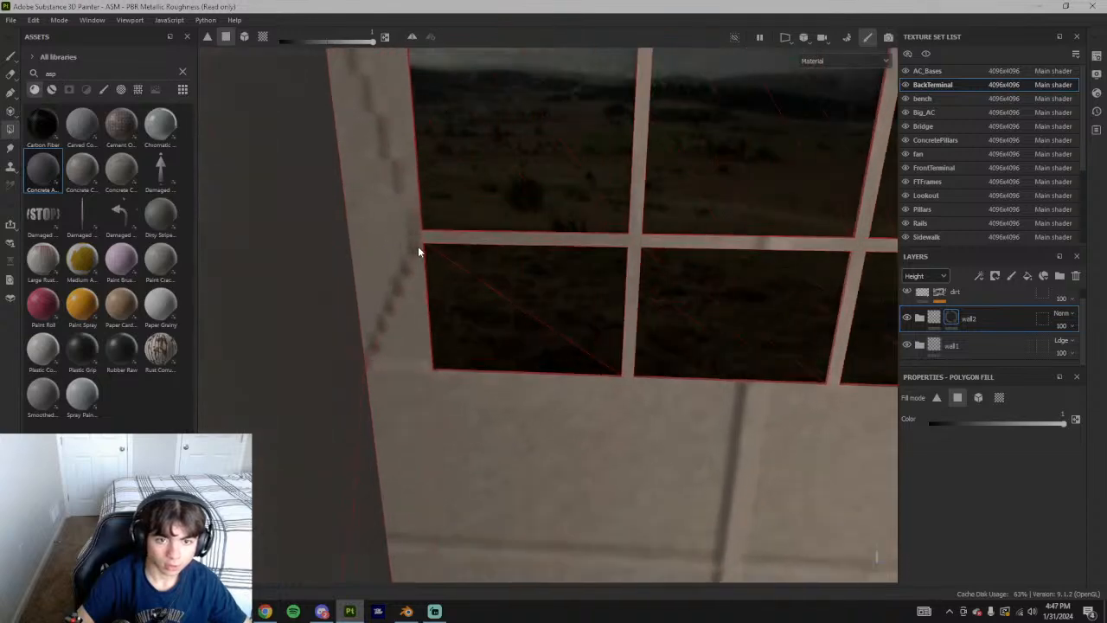
{"action": "scroll", "coordinate": [418, 246], "scroll_direction": "down", "scroll_amount": 3}
{"action": "scroll", "coordinate": [421, 178], "scroll_direction": "down", "scroll_amount": 4}
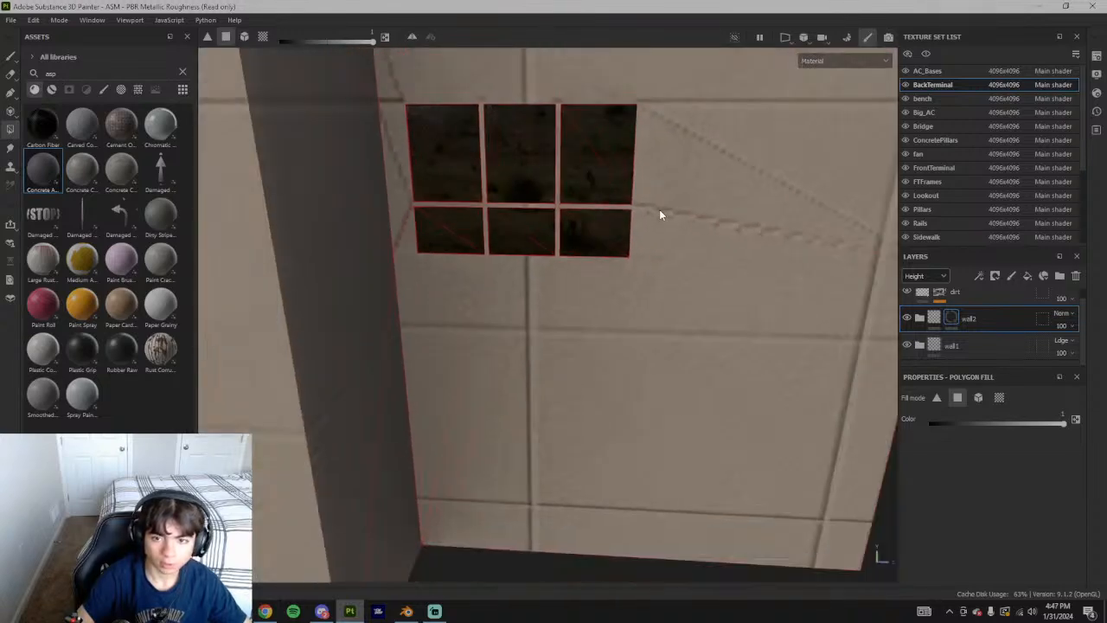
{"action": "left_click", "coordinate": [675, 213]}
{"action": "left_click", "coordinate": [759, 172]}
{"action": "scroll", "coordinate": [705, 165], "scroll_direction": "down", "scroll_amount": 3}
{"action": "middle_click_drag", "start_coordinate": [701, 157], "coordinate": [703, 237], "text": "alt"}
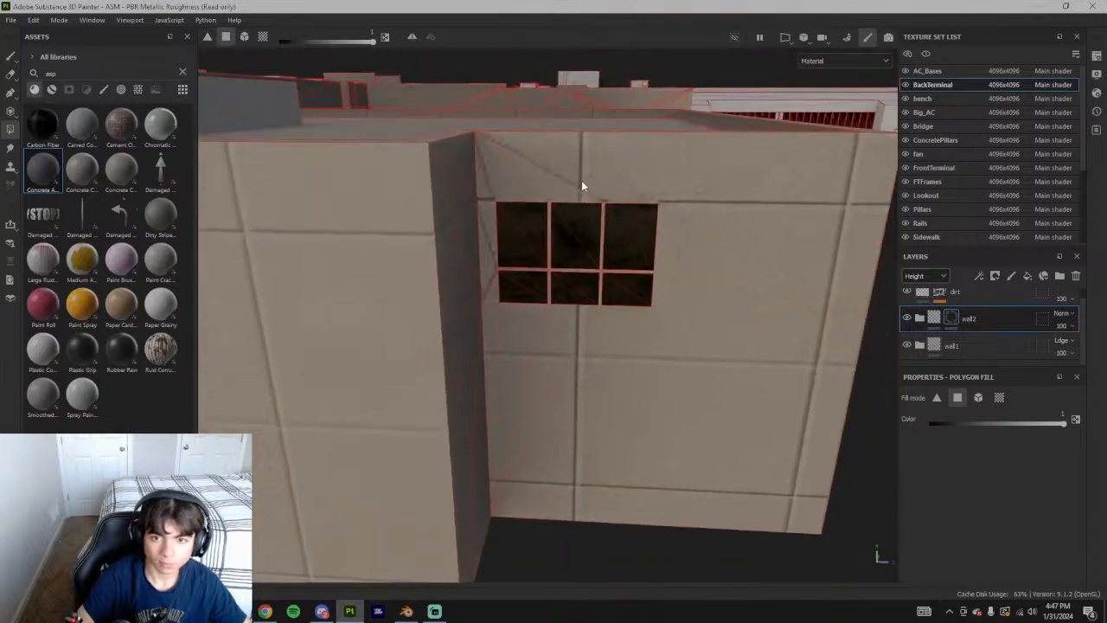
Fill the remaining polygons above and beside the recessed wall's window in the wall2 mask
{"action": "scroll", "coordinate": [581, 183], "scroll_direction": "up", "scroll_amount": 5}
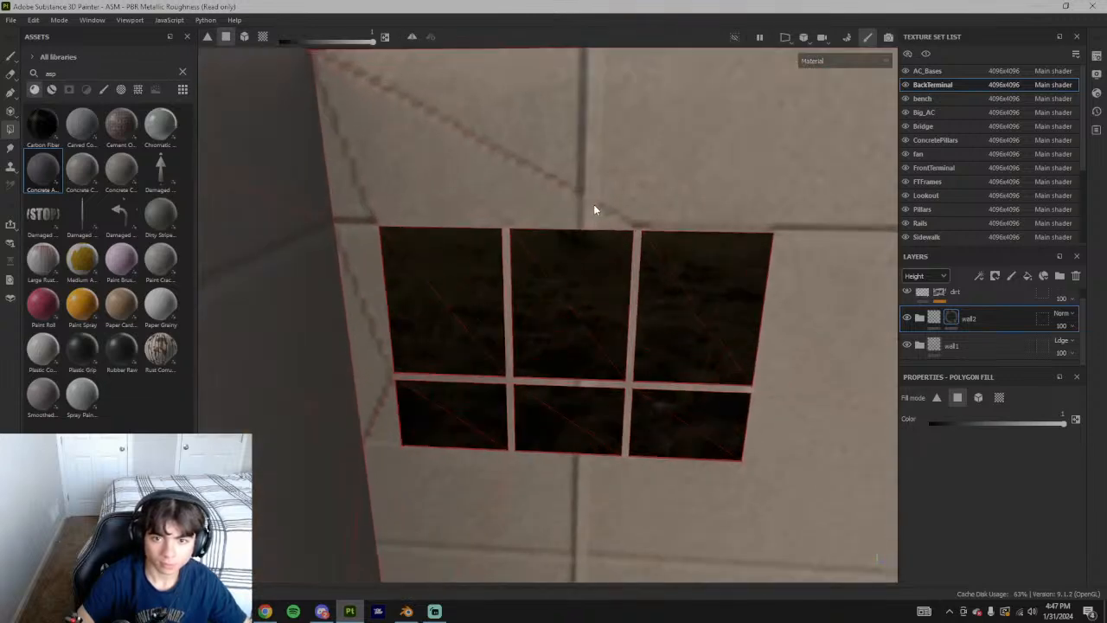
{"action": "left_click", "coordinate": [559, 207]}
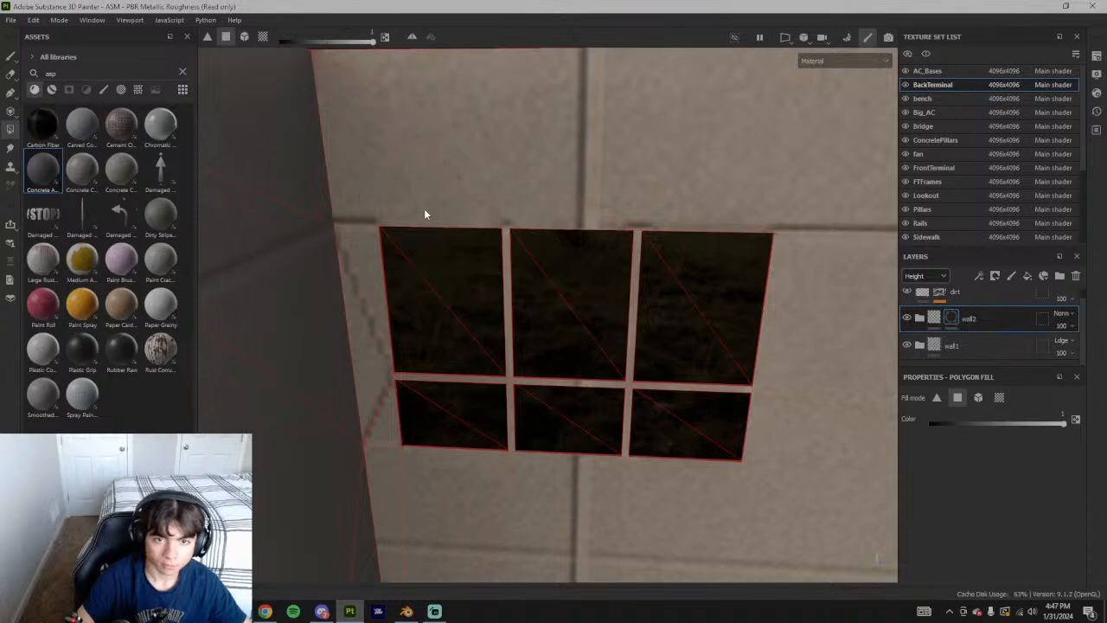
{"action": "scroll", "coordinate": [425, 211], "scroll_direction": "down", "scroll_amount": 4}
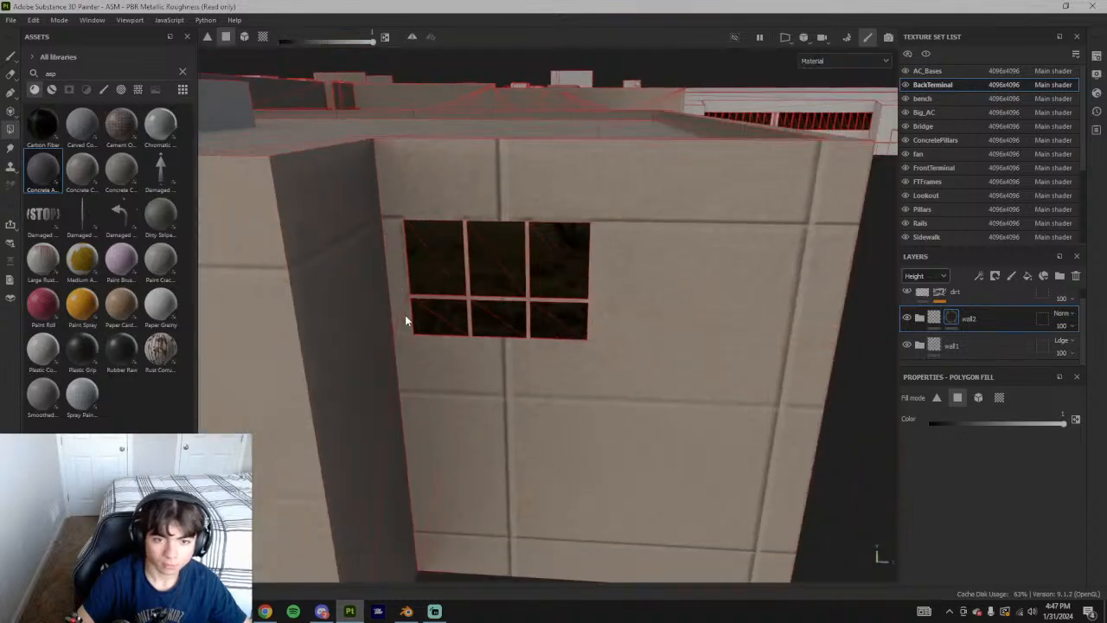
{"action": "scroll", "coordinate": [521, 310], "scroll_direction": "down", "scroll_amount": 4}
{"action": "middle_click_drag", "start_coordinate": [532, 319], "coordinate": [700, 248], "text": "alt"}
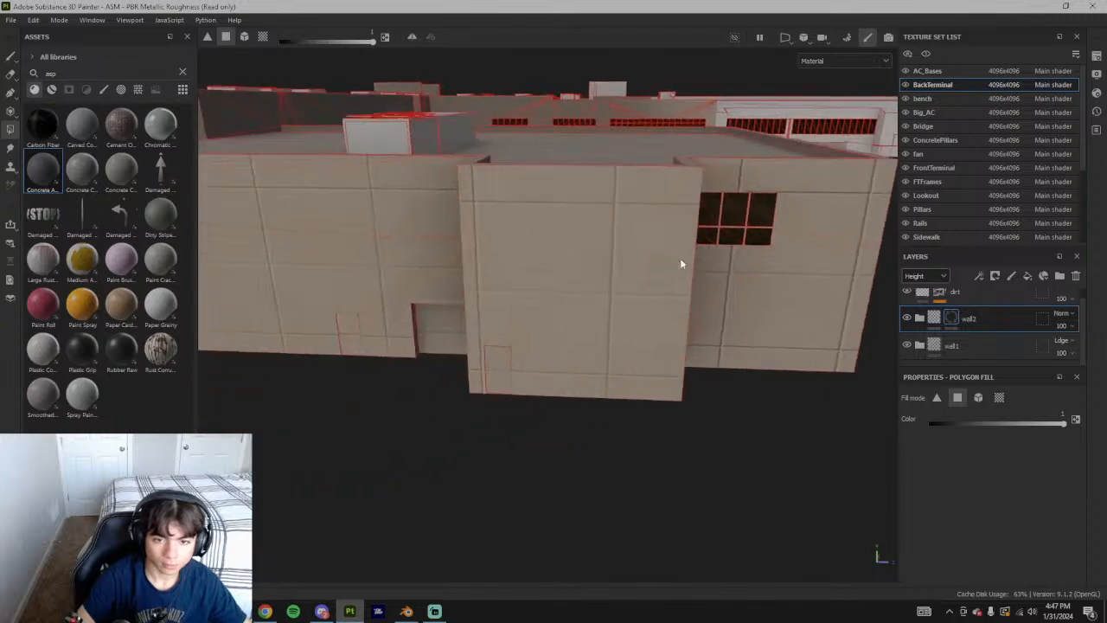
Fill the wall polygon above the recessed doorway beside the protruding block in the wall2 mask
{"action": "scroll", "coordinate": [470, 366], "scroll_direction": "up", "scroll_amount": 1}
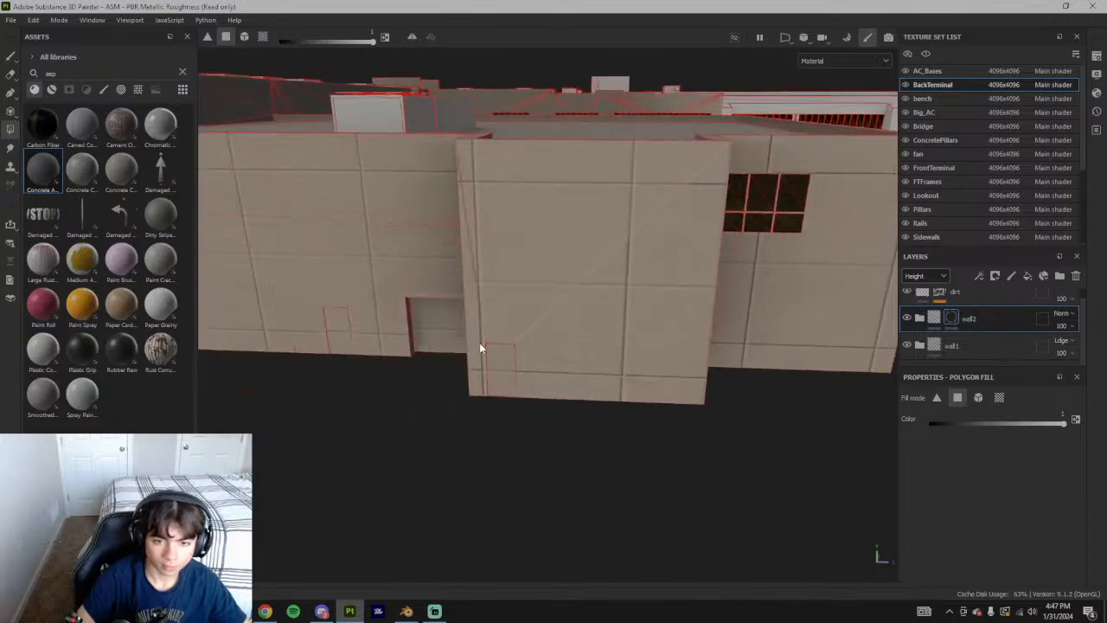
{"action": "scroll", "coordinate": [467, 270], "scroll_direction": "down", "scroll_amount": 3}
{"action": "middle_click_drag", "start_coordinate": [458, 280], "coordinate": [590, 327], "text": "alt"}
{"action": "scroll", "coordinate": [590, 331], "scroll_direction": "up", "scroll_amount": 4}
{"action": "left_click_drag", "start_coordinate": [597, 333], "coordinate": [636, 314], "text": "alt"}
{"action": "left_click", "coordinate": [690, 291]}
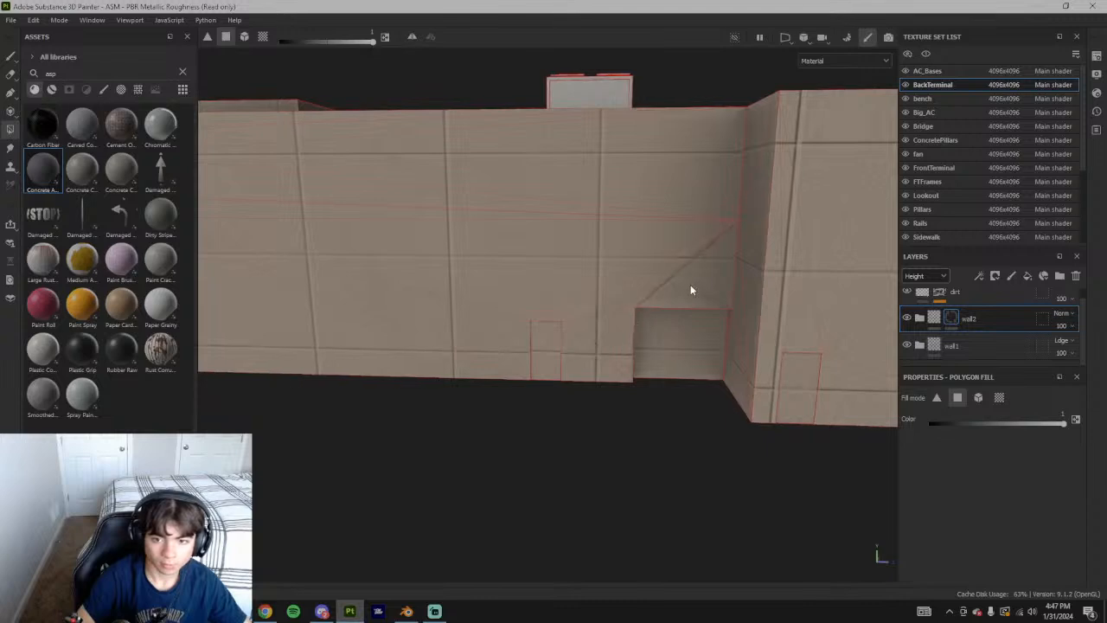
Fill the long wall's polygons between the recessed doorway and the corner window in the wall2 mask to remove the diagonal seam
{"action": "scroll", "coordinate": [475, 208], "scroll_direction": "up", "scroll_amount": 5}
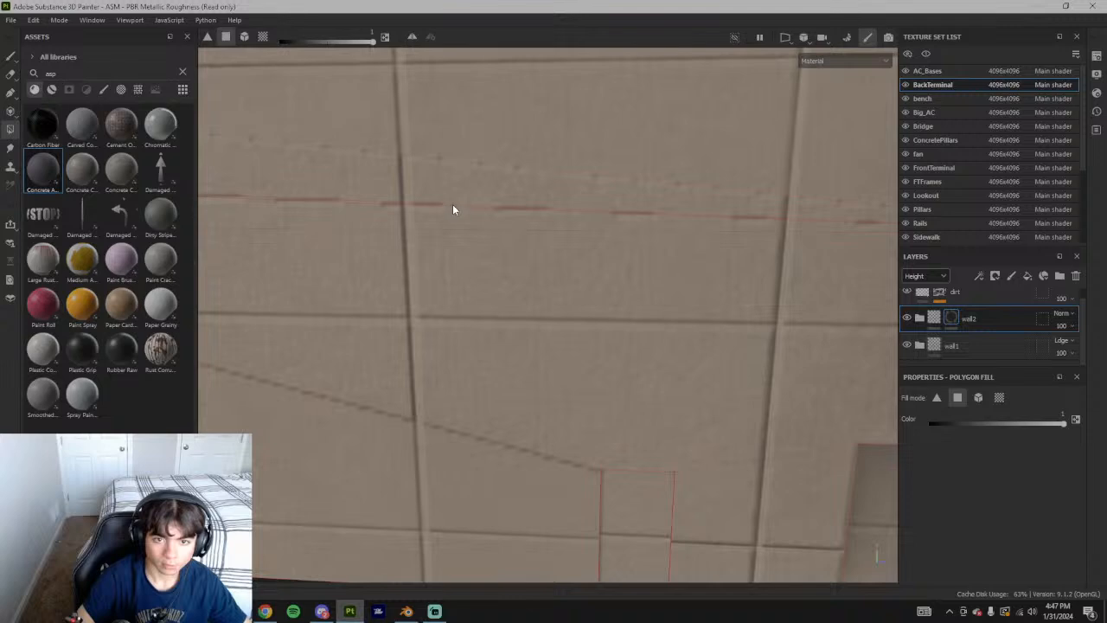
{"action": "scroll", "coordinate": [521, 245], "scroll_direction": "down", "scroll_amount": 5}
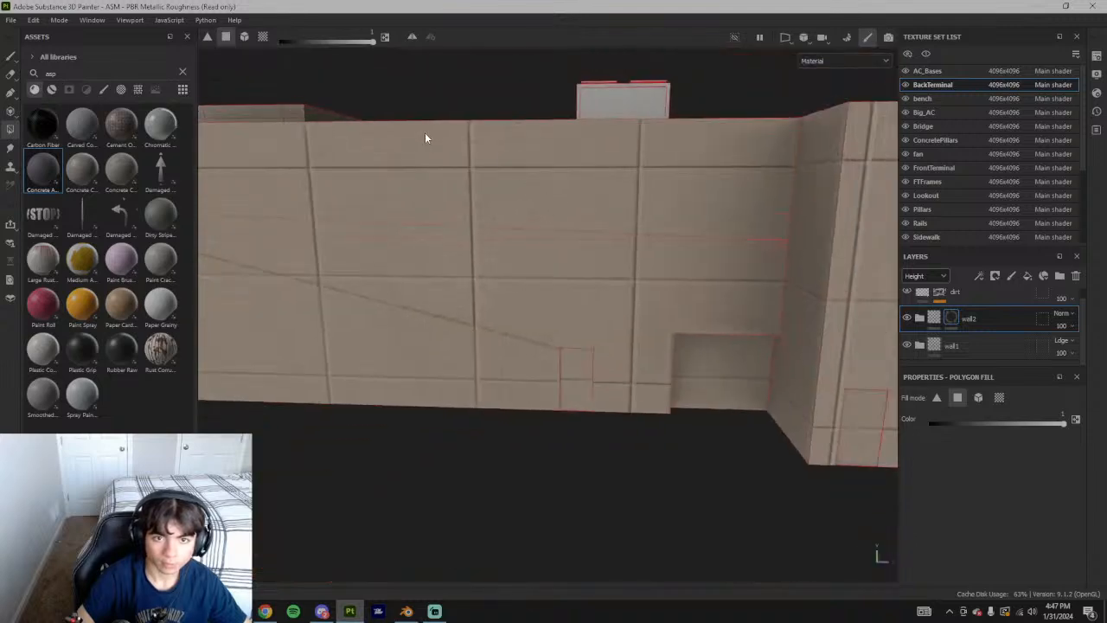
{"action": "left_click_drag", "start_coordinate": [420, 139], "coordinate": [654, 237], "text": "alt"}
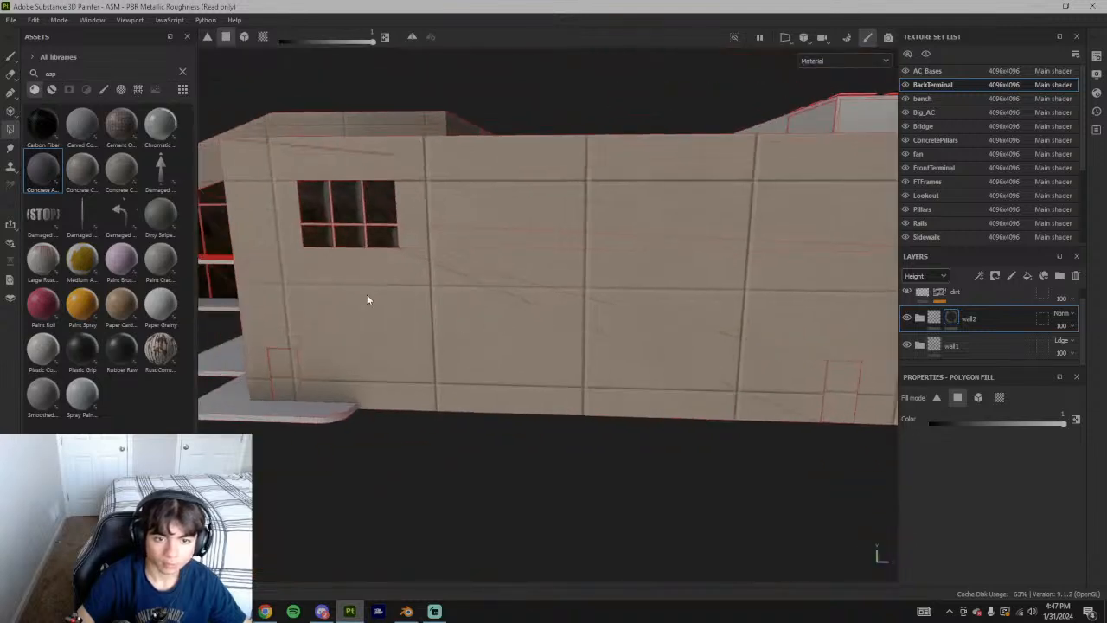
{"action": "left_click_drag", "start_coordinate": [368, 300], "coordinate": [580, 329], "text": "alt"}
{"action": "scroll", "coordinate": [578, 322], "scroll_direction": "up", "scroll_amount": 4}
{"action": "scroll", "coordinate": [596, 257], "scroll_direction": "up", "scroll_amount": 2}
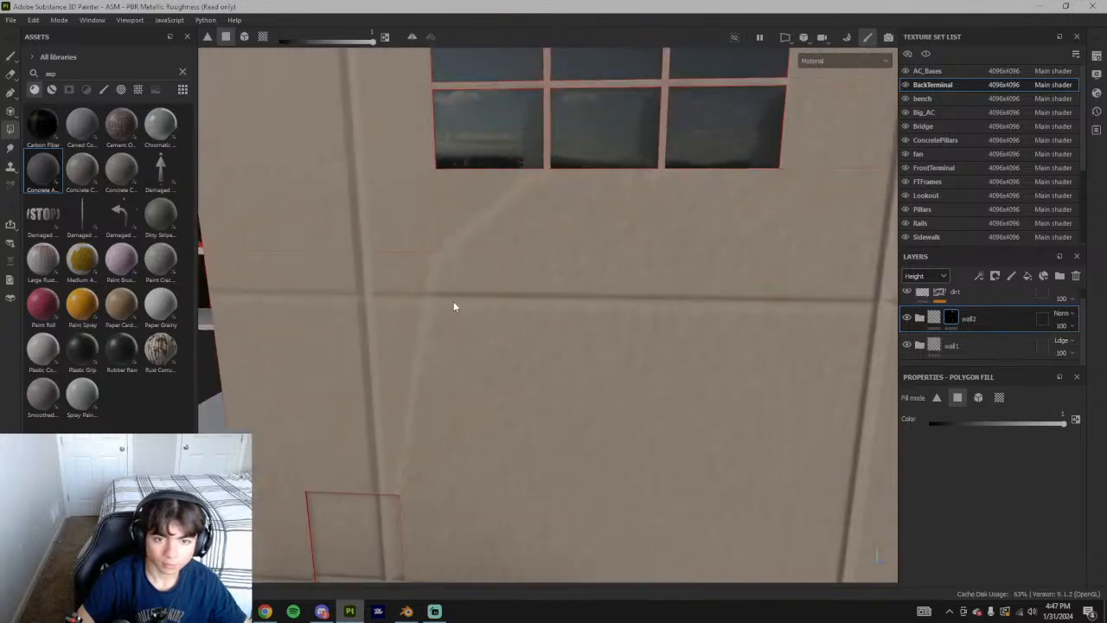
Fill the polygons below, beside and above the corner window in the wall2 mask
{"action": "scroll", "coordinate": [455, 302], "scroll_direction": "down", "scroll_amount": 3}
{"action": "middle_click_drag", "start_coordinate": [484, 312], "coordinate": [600, 218], "text": "alt"}
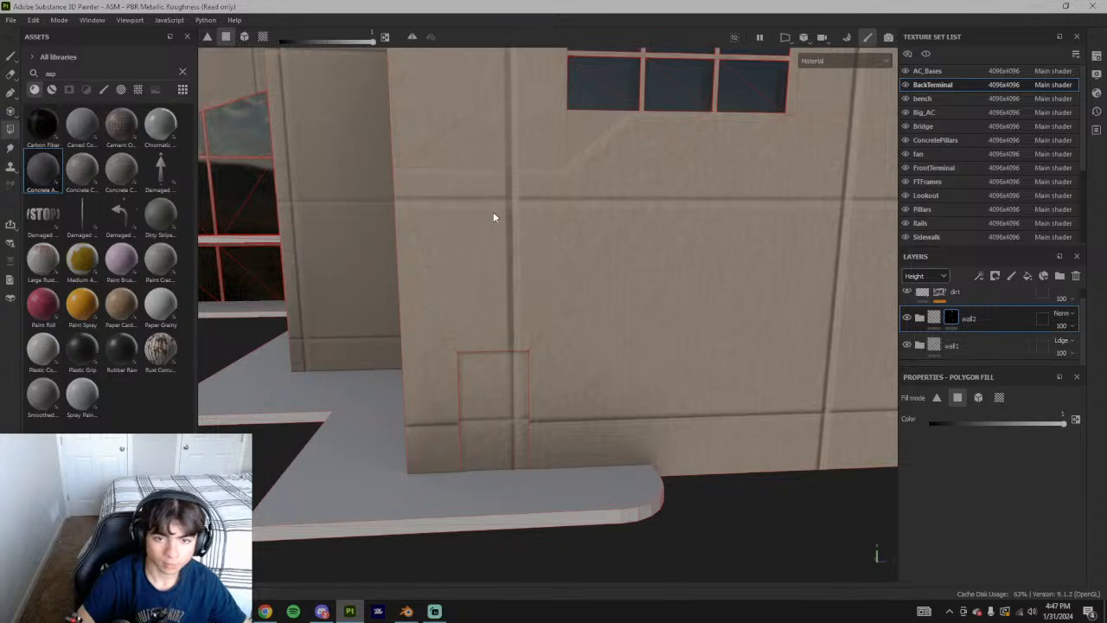
{"action": "middle_click_drag", "start_coordinate": [478, 246], "coordinate": [500, 272], "text": "alt"}
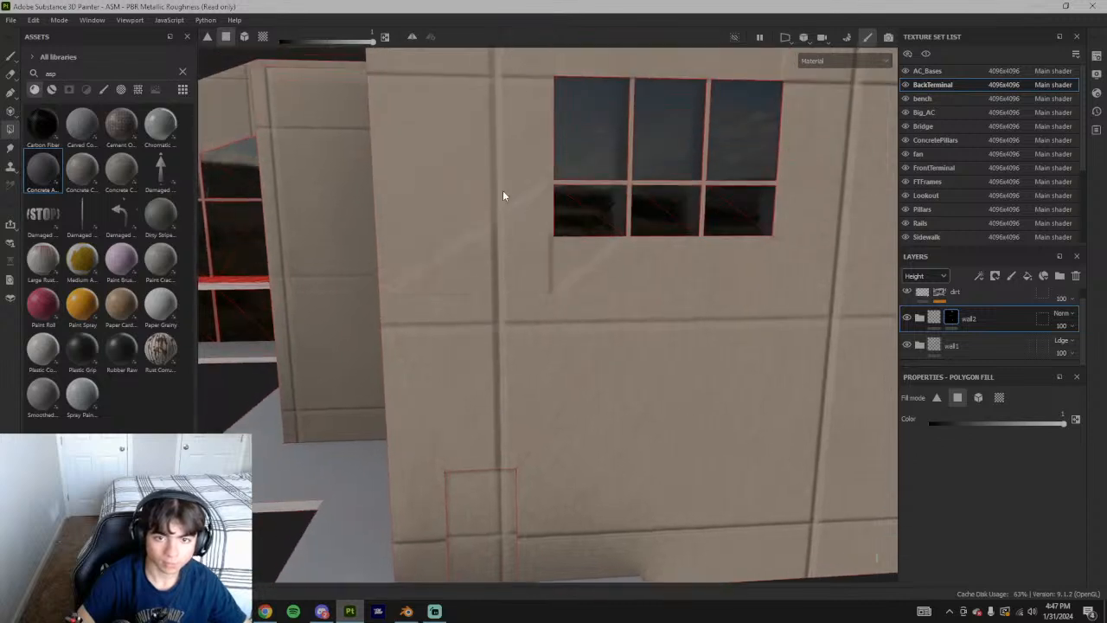
{"action": "left_click_drag", "start_coordinate": [539, 216], "coordinate": [462, 279], "text": "alt"}
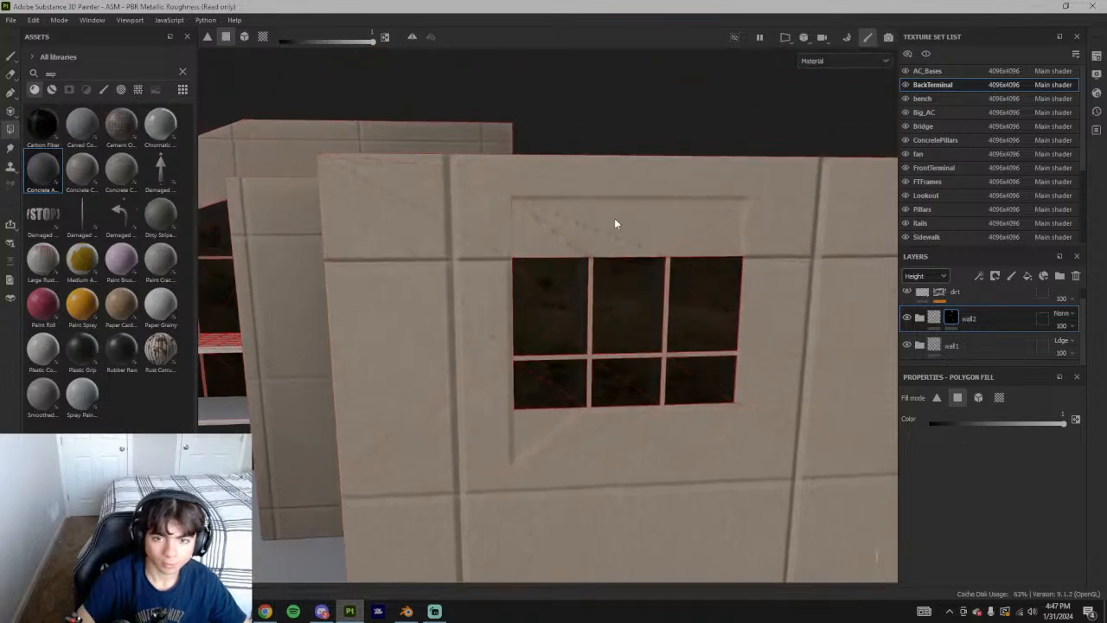
{"action": "left_click_drag", "start_coordinate": [694, 240], "coordinate": [589, 321], "text": "alt"}
{"action": "scroll", "coordinate": [569, 314], "scroll_direction": "up", "scroll_amount": 5}
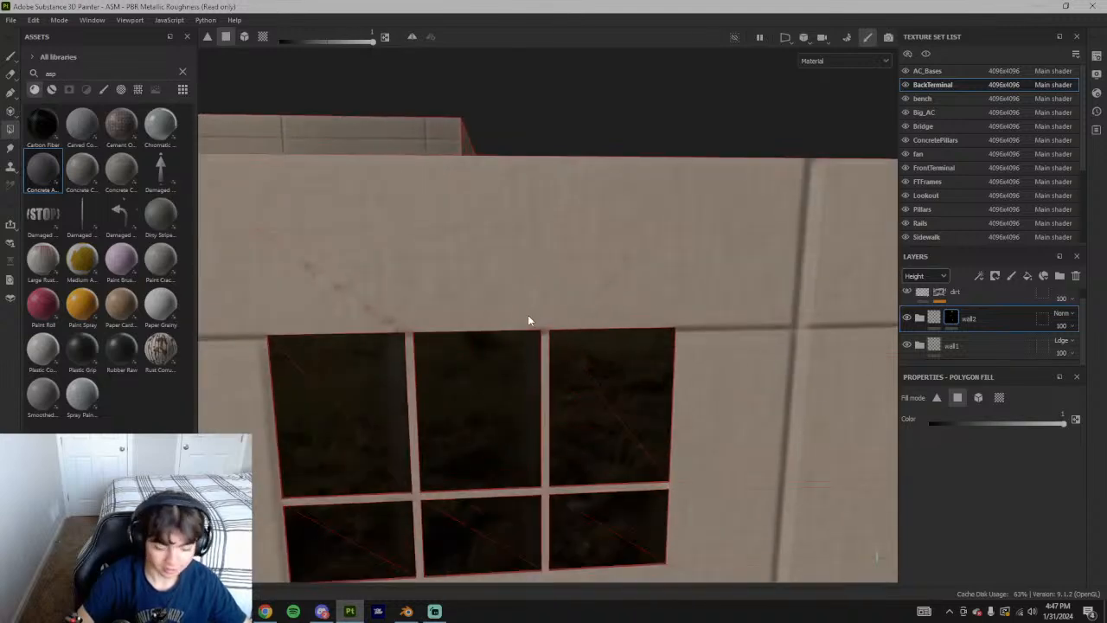
{"action": "left_click", "coordinate": [377, 310]}
Fill the polygons of the recessed wall section between the corner window and the glass entrance in the wall2 mask
{"action": "scroll", "coordinate": [556, 329], "scroll_direction": "down", "scroll_amount": 5}
{"action": "left_click_drag", "start_coordinate": [502, 343], "coordinate": [532, 319], "text": "alt"}
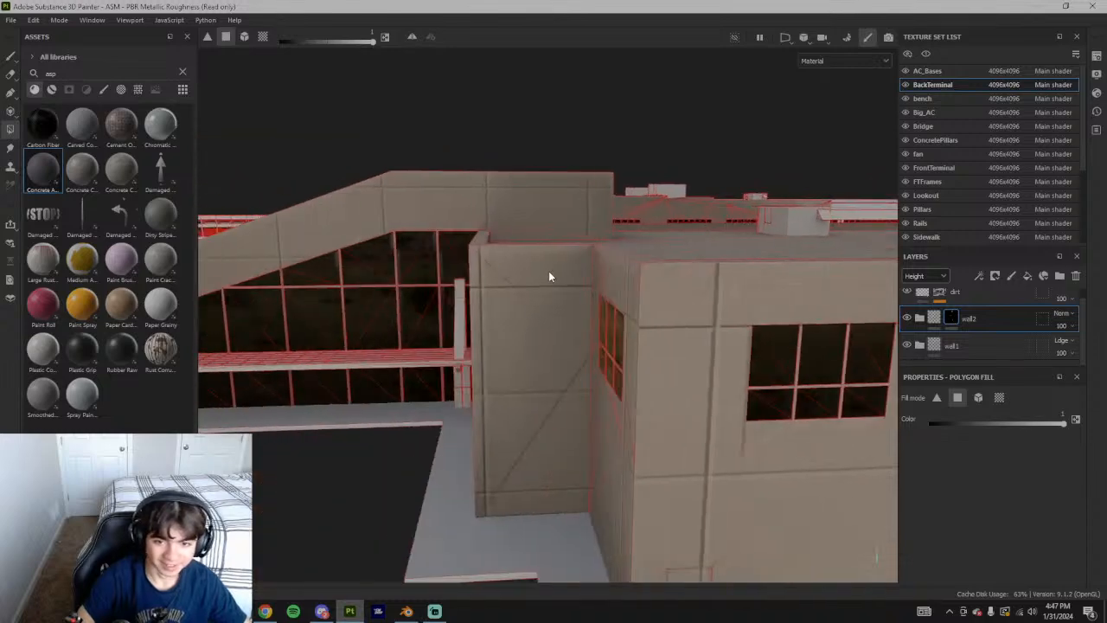
{"action": "left_click_drag", "start_coordinate": [563, 442], "coordinate": [700, 357], "text": "alt"}
{"action": "left_click_drag", "start_coordinate": [715, 304], "coordinate": [713, 208], "text": "alt"}
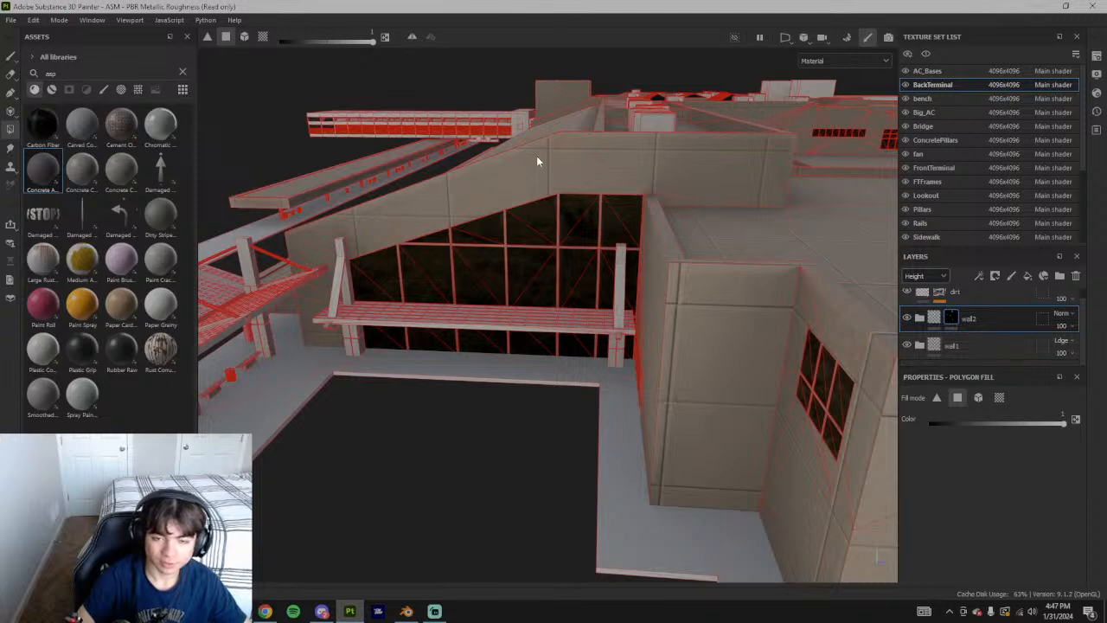
Compare the entrance and side walls with the real building in Google Street View and Google Earth, then return to Substance 3D Painter
{"action": "left_click", "coordinate": [265, 611]}
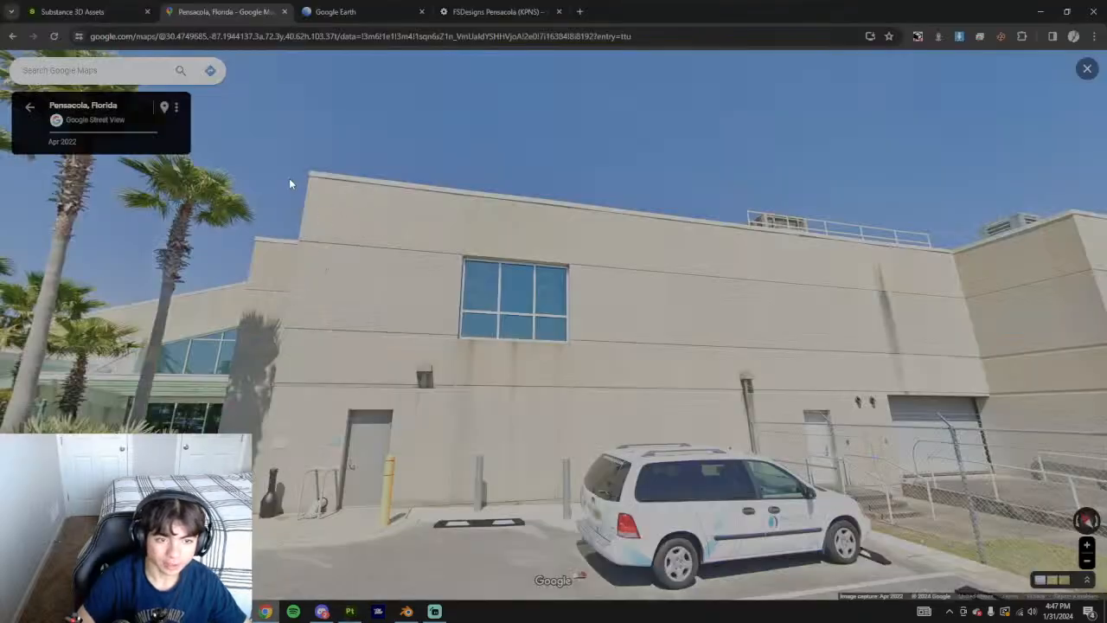
{"action": "left_click_drag", "start_coordinate": [175, 295], "coordinate": [284, 287]}
{"action": "scroll", "coordinate": [420, 286], "scroll_direction": "up", "scroll_amount": 4}
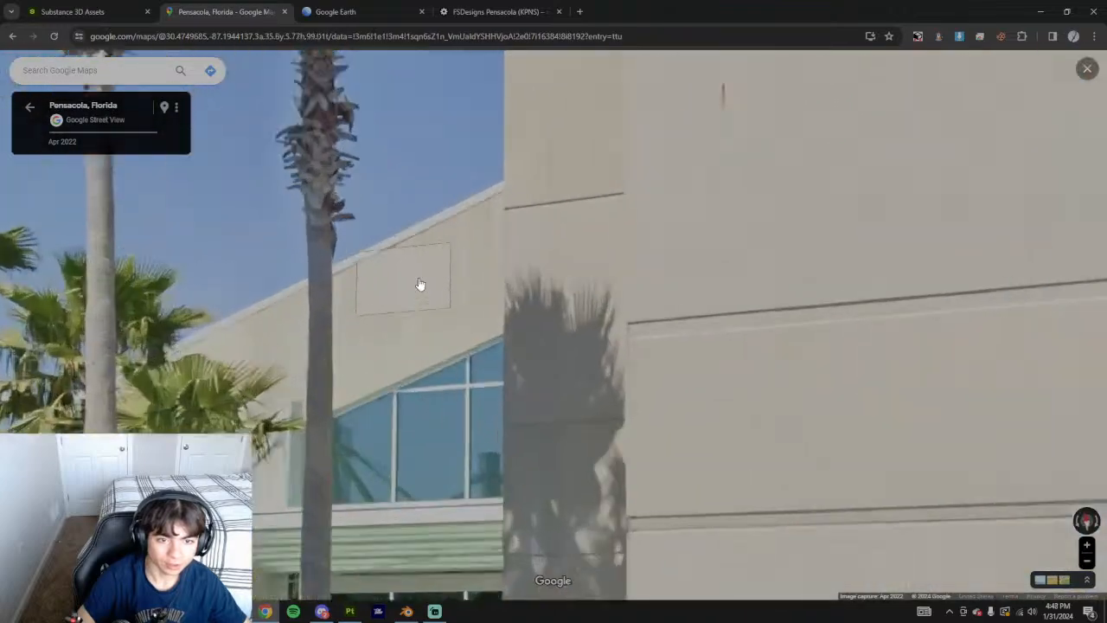
{"action": "scroll", "coordinate": [416, 221], "scroll_direction": "down", "scroll_amount": 4}
{"action": "left_click", "coordinate": [346, 12]}
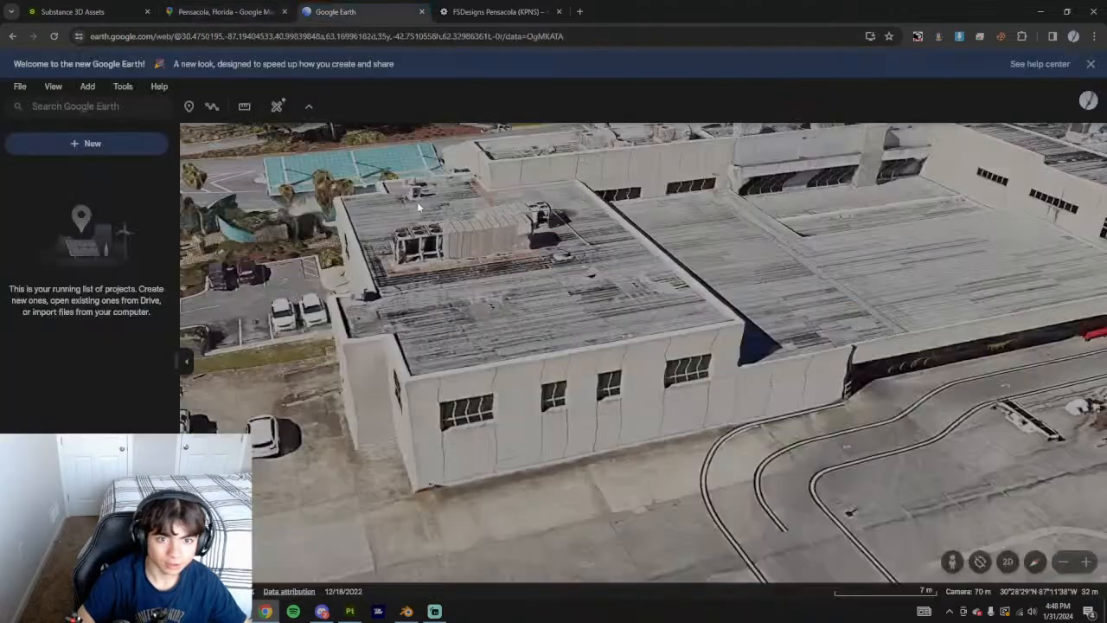
{"action": "middle_click_drag", "start_coordinate": [508, 305], "coordinate": [692, 308]}
{"action": "middle_click_drag", "start_coordinate": [424, 320], "coordinate": [433, 254]}
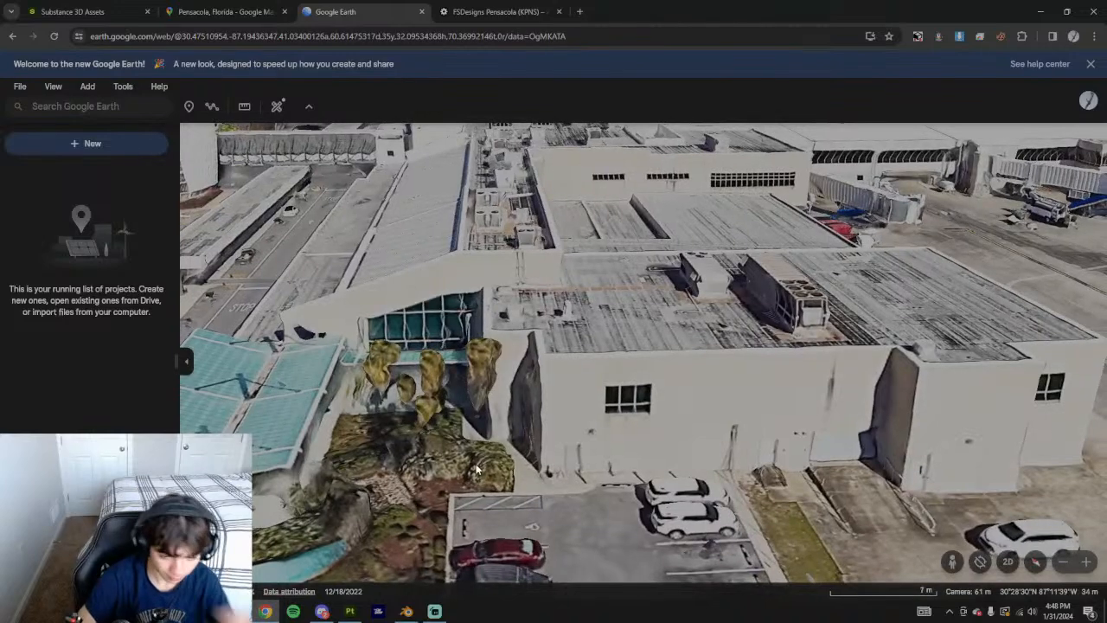
{"action": "left_click", "coordinate": [350, 612]}
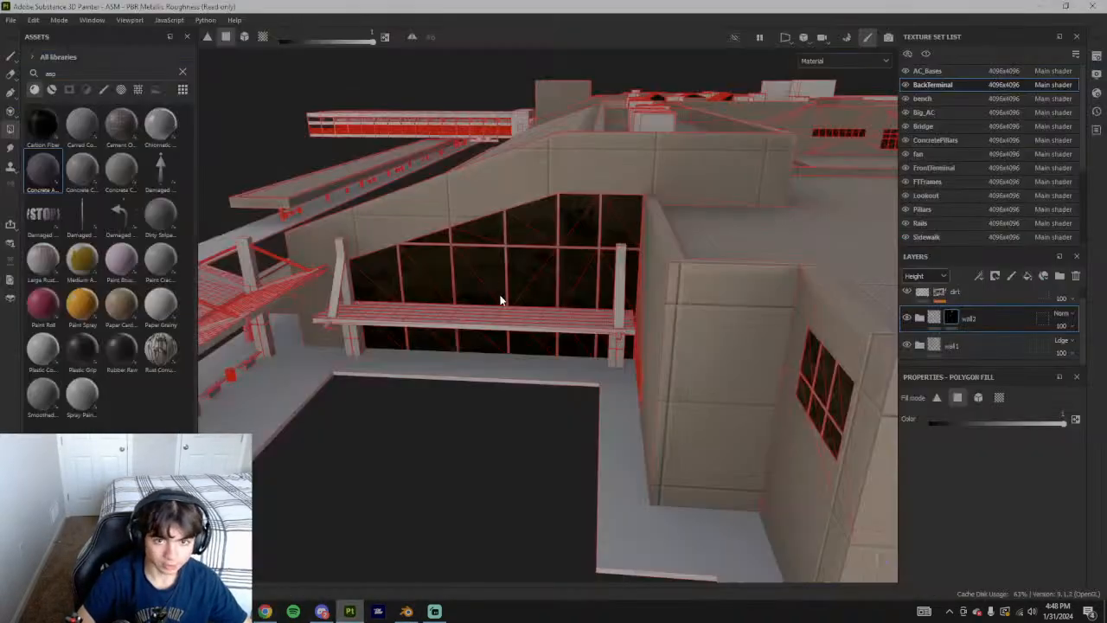
Inspect the entrance end of the terminal with the Paint tool active so the polygon wireframe is hidden
{"action": "scroll", "coordinate": [496, 298], "scroll_direction": "down", "scroll_amount": 3}
{"action": "left_click", "coordinate": [12, 58]}
{"action": "scroll", "coordinate": [721, 437], "scroll_direction": "down", "scroll_amount": 3}
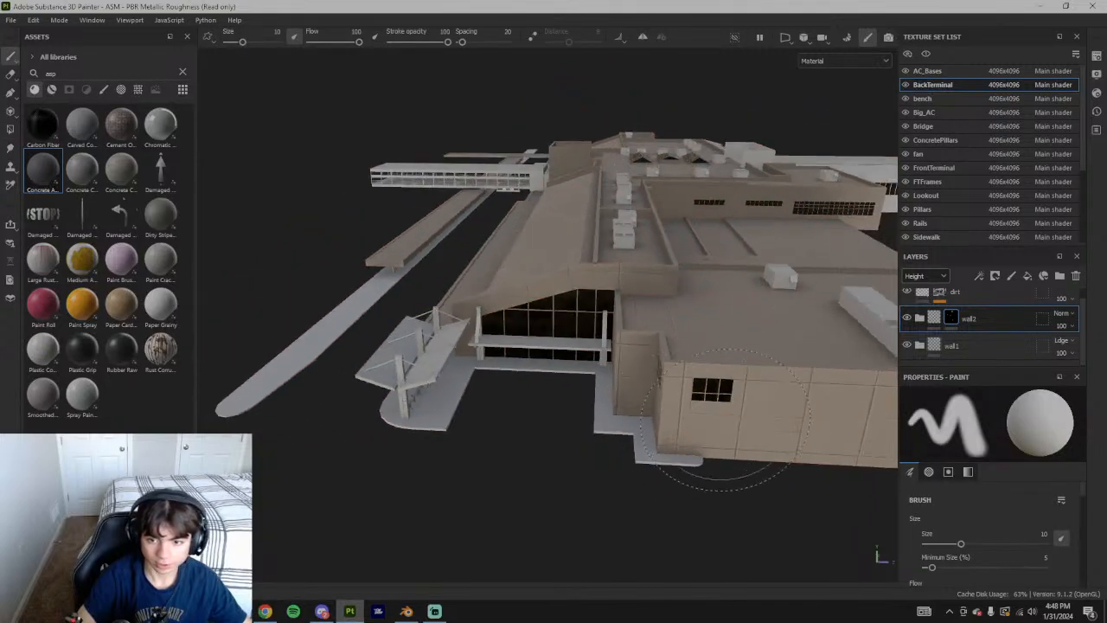
{"action": "scroll", "coordinate": [723, 436], "scroll_direction": "up", "scroll_amount": 4}
{"action": "left_click", "coordinate": [10, 129]}
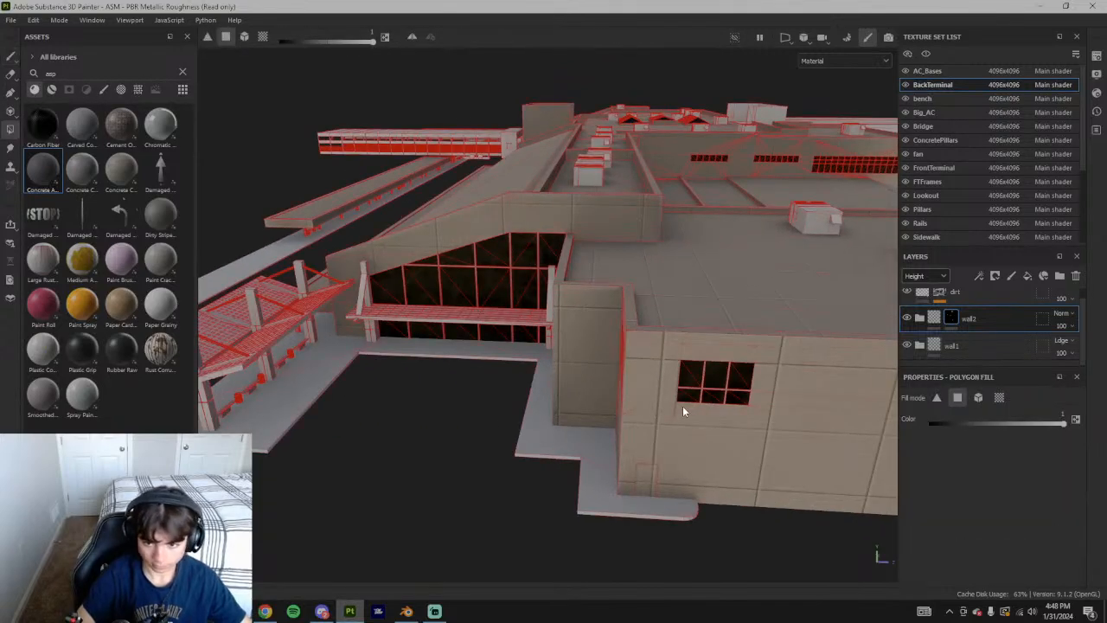
{"action": "left_click", "coordinate": [12, 56]}
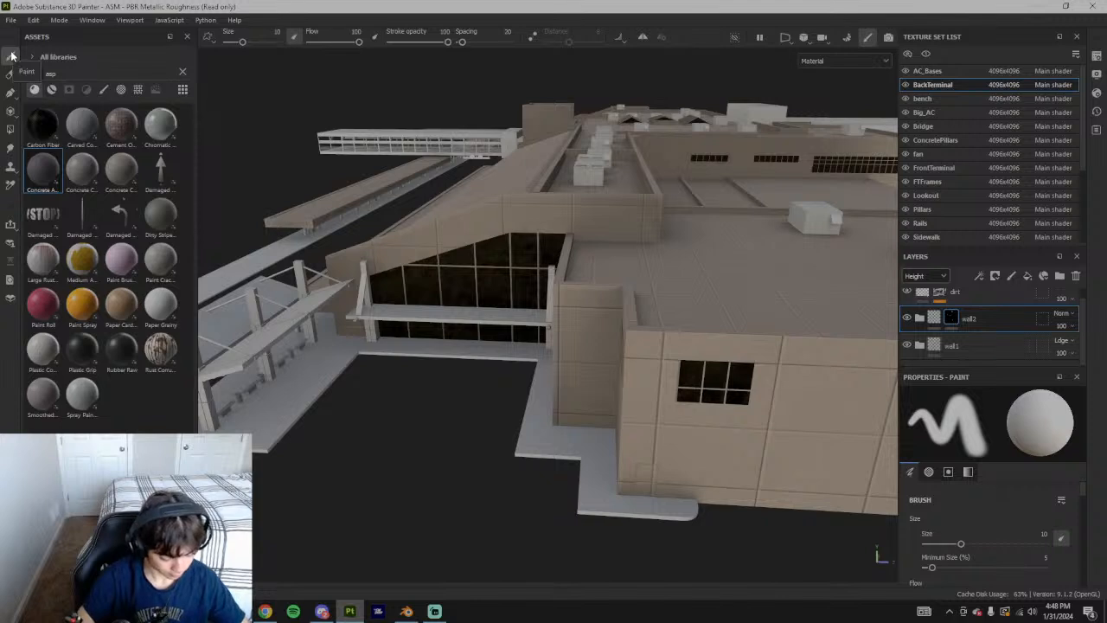
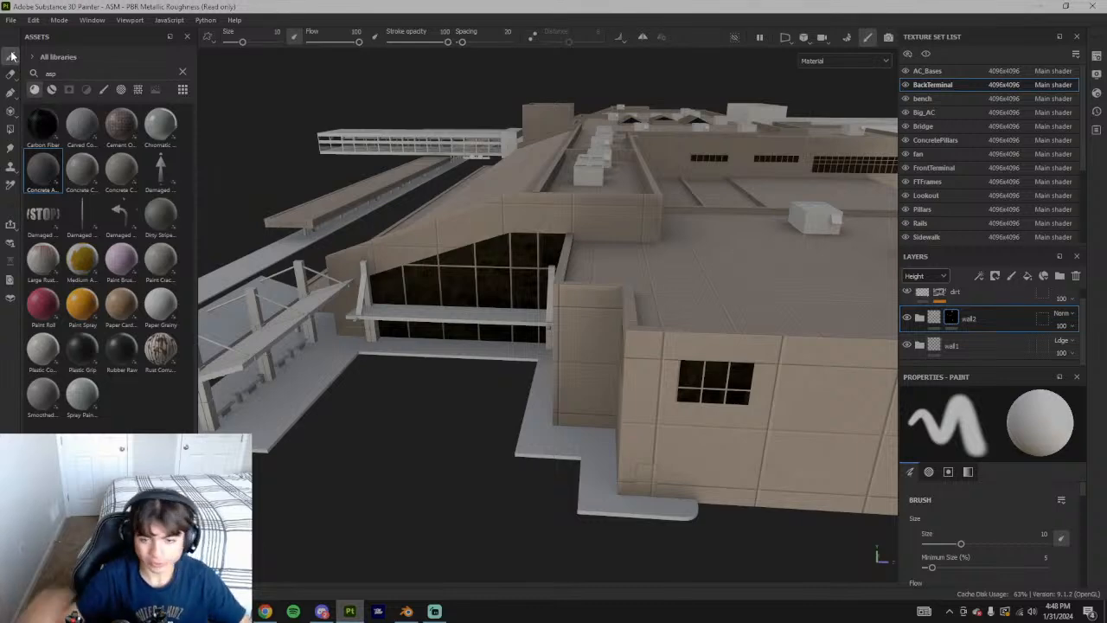
Examine the terminal's roof, side facade and far window corner for remaining wall seams, with the wireframe hidden
{"action": "left_click", "coordinate": [11, 128]}
{"action": "left_click_drag", "start_coordinate": [753, 371], "coordinate": [349, 324], "text": "alt"}
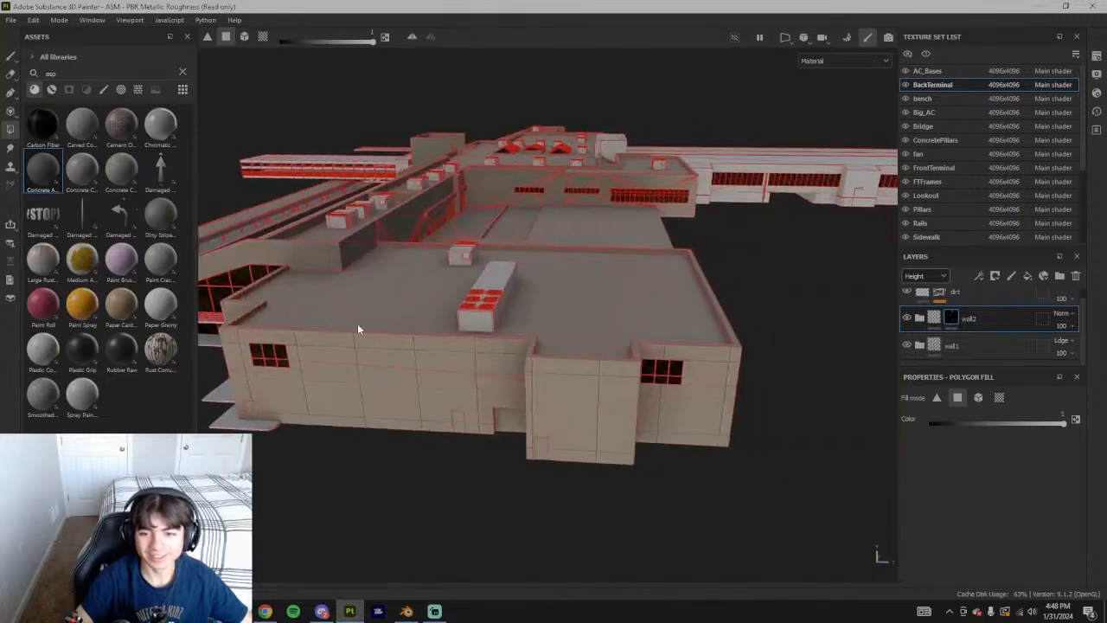
{"action": "scroll", "coordinate": [601, 389], "scroll_direction": "up", "scroll_amount": 5}
{"action": "scroll", "coordinate": [536, 333], "scroll_direction": "down", "scroll_amount": 5}
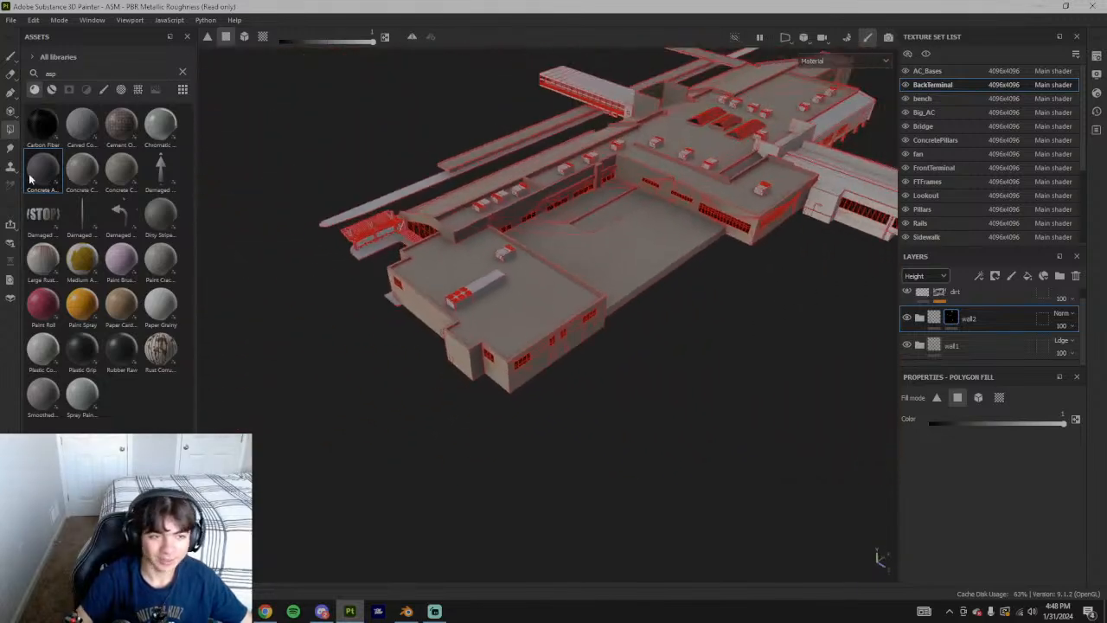
{"action": "left_click", "coordinate": [11, 54]}
{"action": "scroll", "coordinate": [603, 350], "scroll_direction": "up", "scroll_amount": 5}
{"action": "scroll", "coordinate": [599, 372], "scroll_direction": "down", "scroll_amount": 3}
{"action": "scroll", "coordinate": [596, 379], "scroll_direction": "up", "scroll_amount": 2}
{"action": "scroll", "coordinate": [597, 379], "scroll_direction": "up", "scroll_amount": 8}
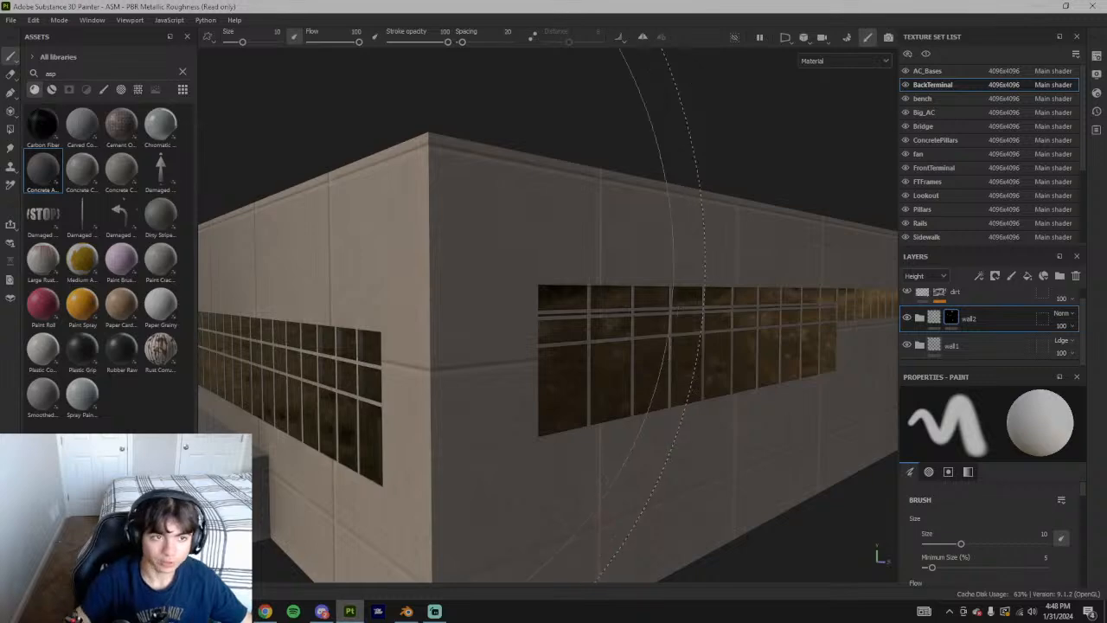
{"action": "scroll", "coordinate": [473, 402], "scroll_direction": "down", "scroll_amount": 8}
{"action": "scroll", "coordinate": [473, 402], "scroll_direction": "down", "scroll_amount": 3}
Check the wall panels along the side facade from above and at ground level, and look through the brush properties
{"action": "left_click", "coordinate": [10, 128]}
{"action": "left_click_drag", "start_coordinate": [389, 216], "coordinate": [655, 412], "text": "alt"}
{"action": "scroll", "coordinate": [655, 412], "scroll_direction": "down", "scroll_amount": 5}
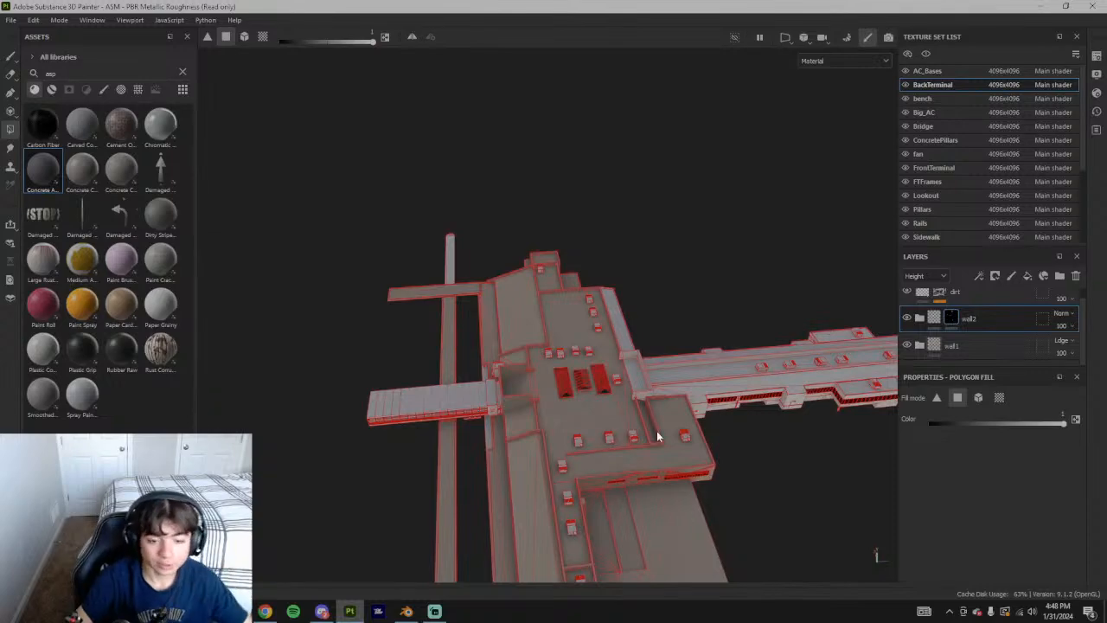
{"action": "left_click_drag", "start_coordinate": [649, 458], "coordinate": [525, 317], "text": "alt"}
{"action": "scroll", "coordinate": [525, 318], "scroll_direction": "up", "scroll_amount": 3}
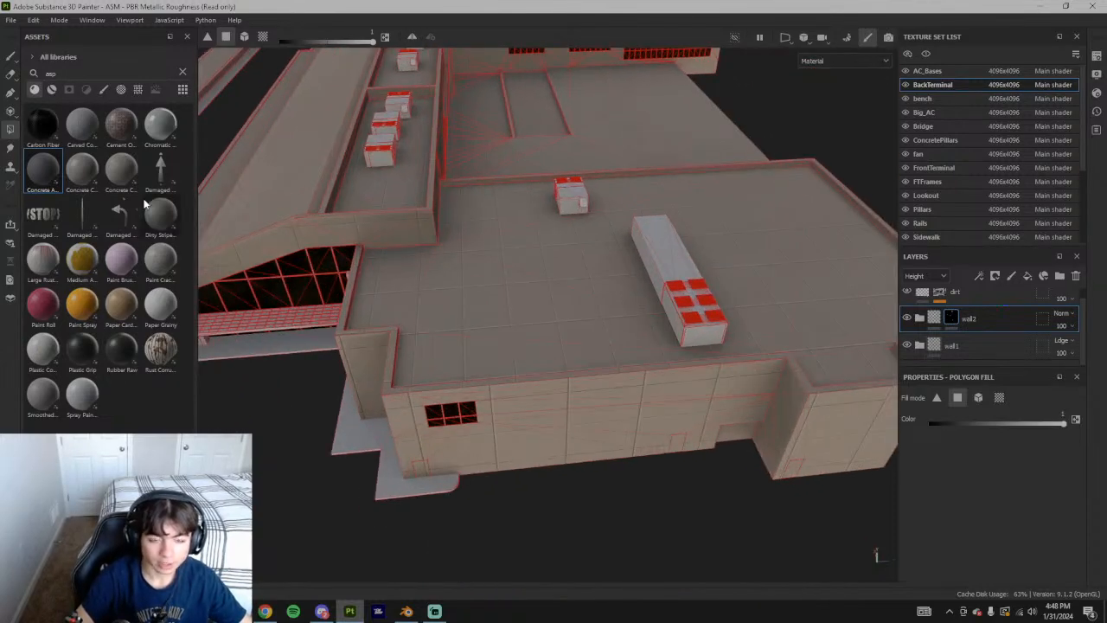
{"action": "left_click", "coordinate": [11, 55]}
{"action": "mouse_move", "coordinate": [309, 396]}
{"action": "left_mouse_down", "text": "alt"}
{"action": "mouse_move", "coordinate": [657, 365]}
{"action": "mouse_move", "coordinate": [617, 469]}
{"action": "mouse_move", "coordinate": [507, 388]}
{"action": "mouse_move", "coordinate": [568, 396]}
{"action": "mouse_move", "coordinate": [608, 486]}
{"action": "mouse_move", "coordinate": [594, 457]}
{"action": "left_mouse_up", "text": "alt"}
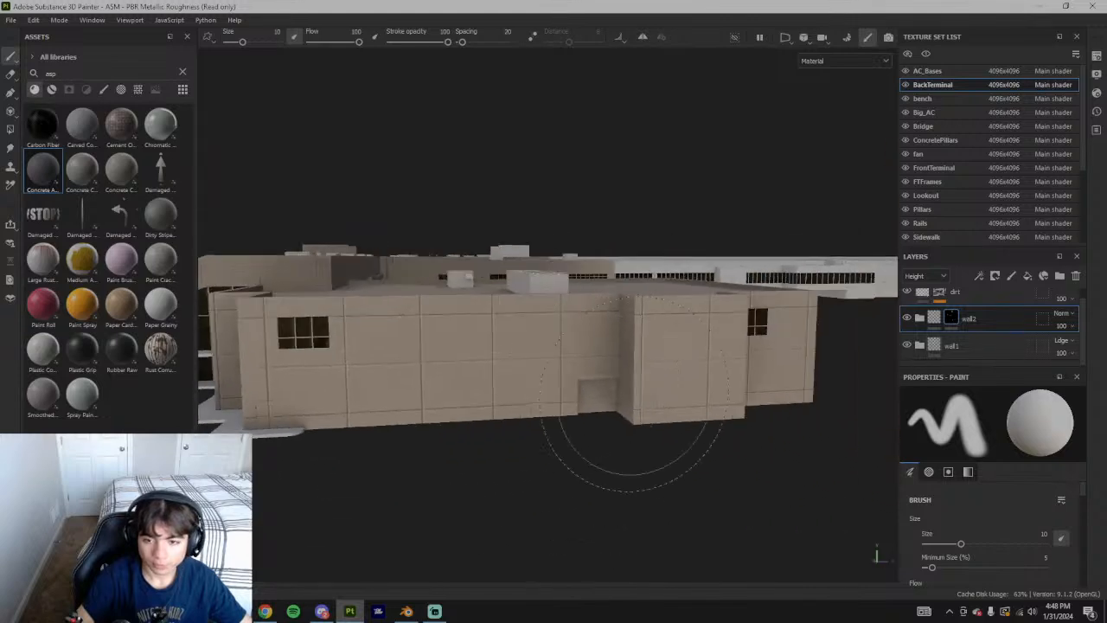
{"action": "scroll", "coordinate": [961, 536], "scroll_direction": "down", "scroll_amount": 4}
{"action": "scroll", "coordinate": [962, 543], "scroll_direction": "down", "scroll_amount": 3}
{"action": "left_click_drag", "start_coordinate": [606, 398], "coordinate": [766, 457], "text": "alt"}
{"action": "scroll", "coordinate": [985, 539], "scroll_direction": "down", "scroll_amount": 10}
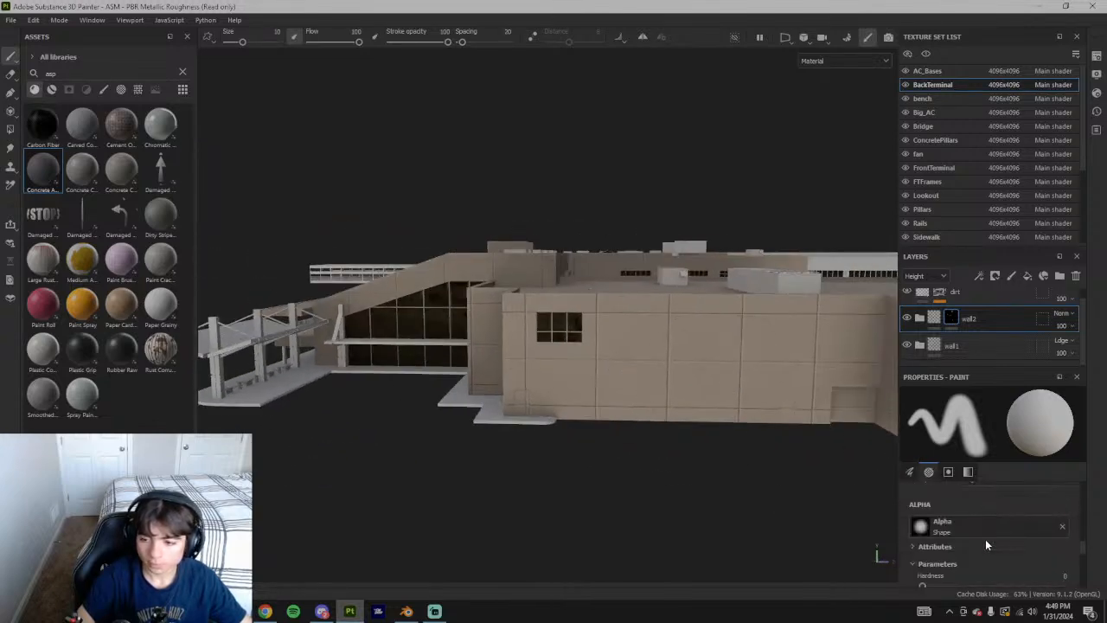
{"action": "scroll", "coordinate": [984, 541], "scroll_direction": "up", "scroll_amount": 10}
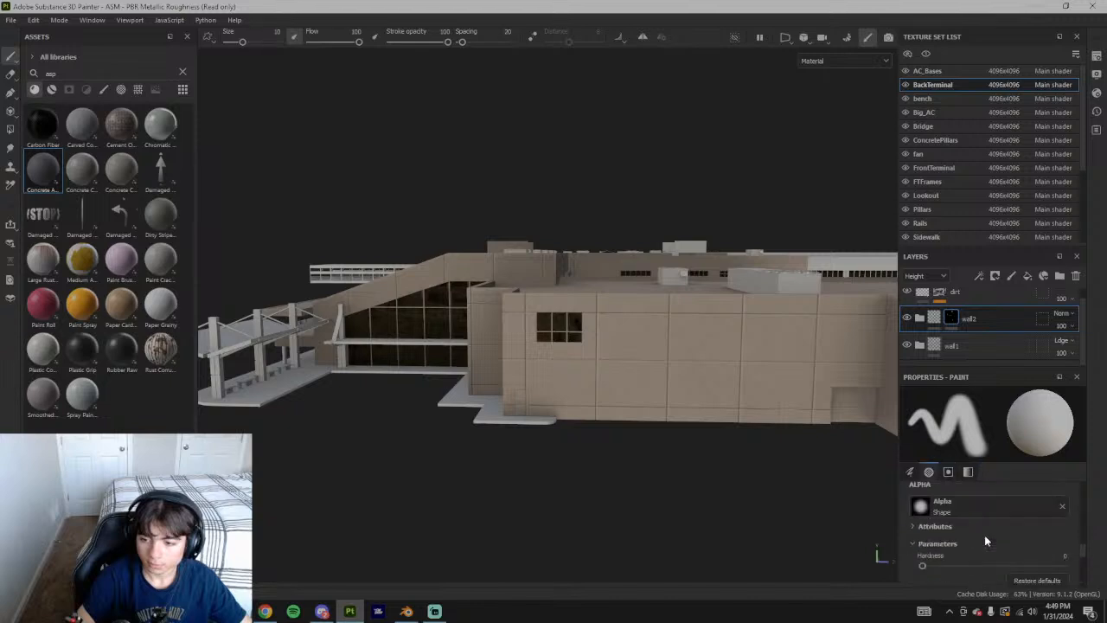
Expand the wall2 folder and set the tiling of its mat4 fill layer to 10.62
{"action": "left_click", "coordinate": [919, 318]}
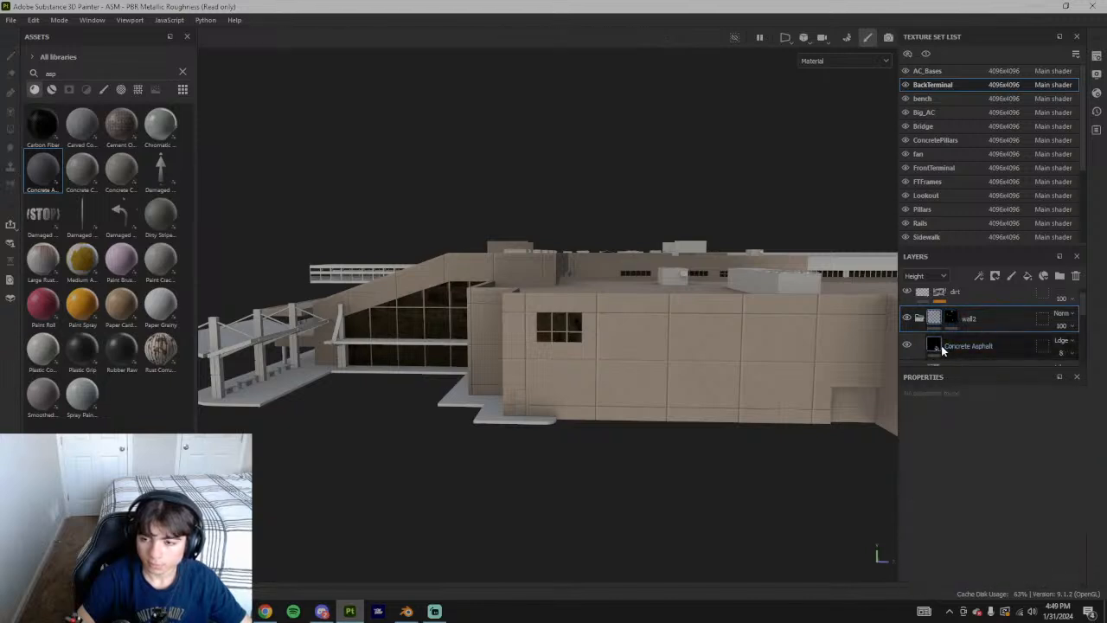
{"action": "left_click", "coordinate": [941, 345]}
{"action": "scroll", "coordinate": [942, 346], "scroll_direction": "down", "scroll_amount": 1}
{"action": "left_click", "coordinate": [945, 349]}
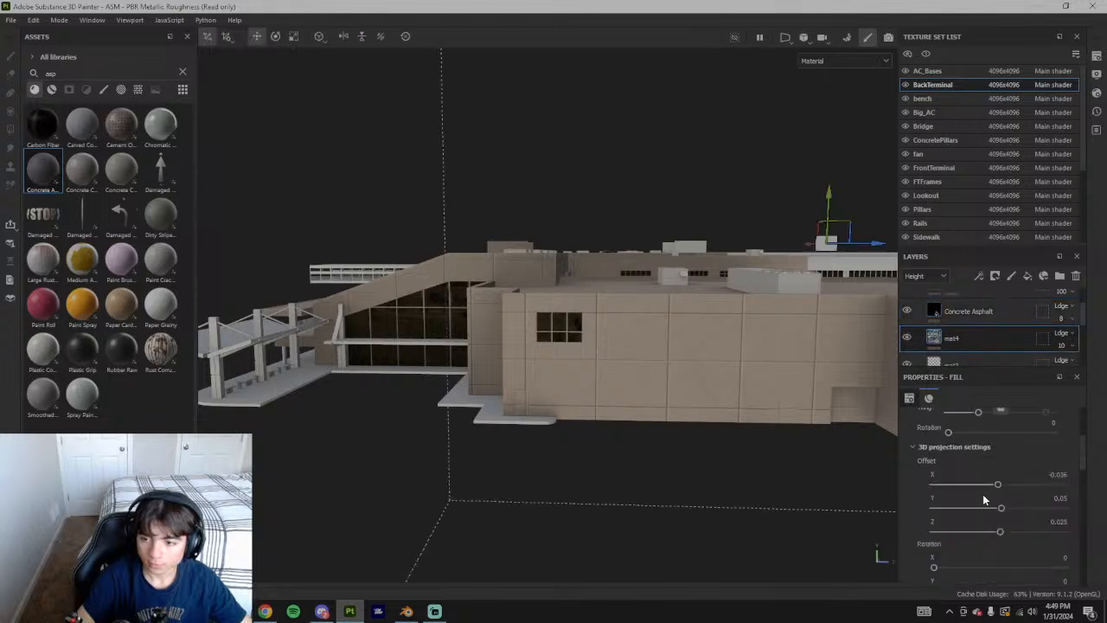
{"action": "scroll", "coordinate": [995, 485], "scroll_direction": "up", "scroll_amount": 2}
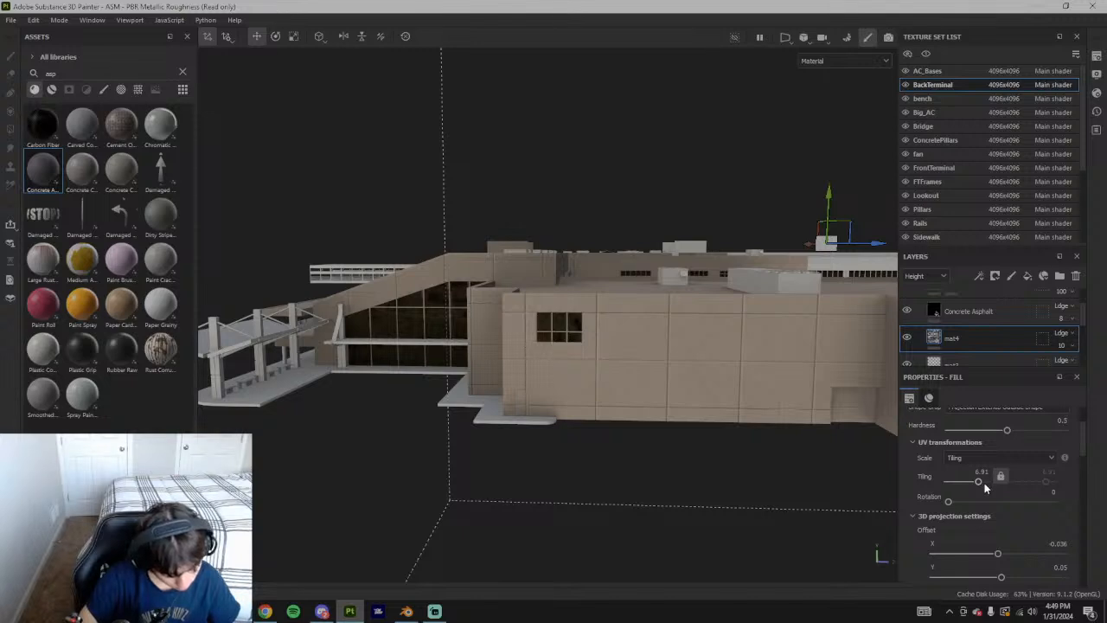
{"action": "scroll", "coordinate": [690, 375], "scroll_direction": "up", "scroll_amount": 3}
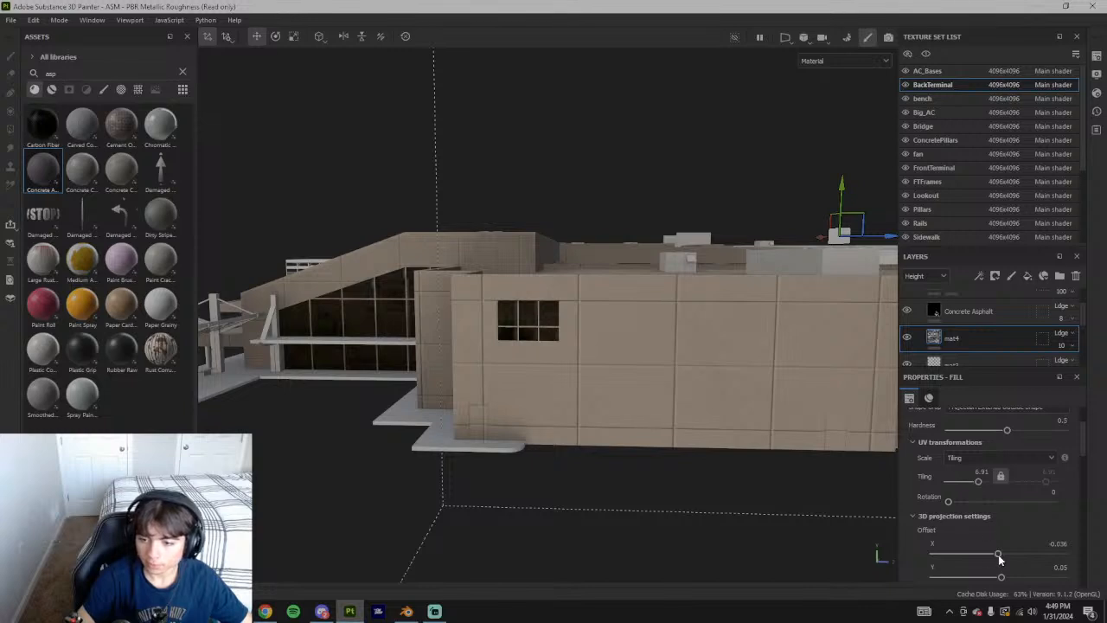
{"action": "scroll", "coordinate": [998, 553], "scroll_direction": "up", "scroll_amount": 2}
{"action": "left_click_drag", "start_coordinate": [977, 549], "coordinate": [979, 549]}
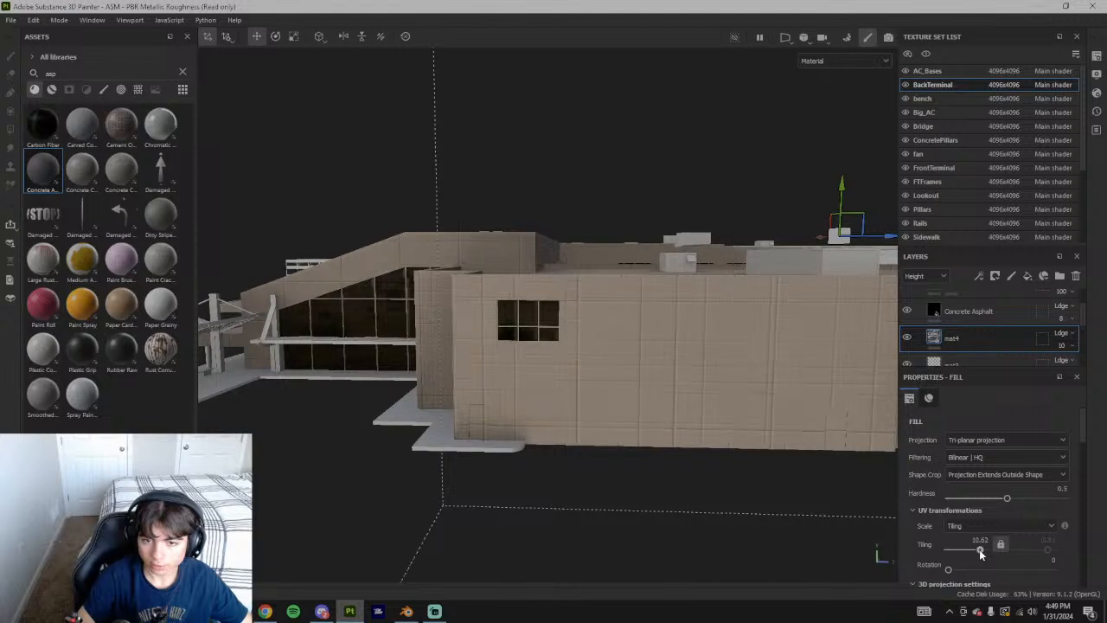
Try the Replace blending mode on the height of wall2's mat4 layer, toggling layer visibility to compare the facade
{"action": "left_click", "coordinate": [1061, 334]}
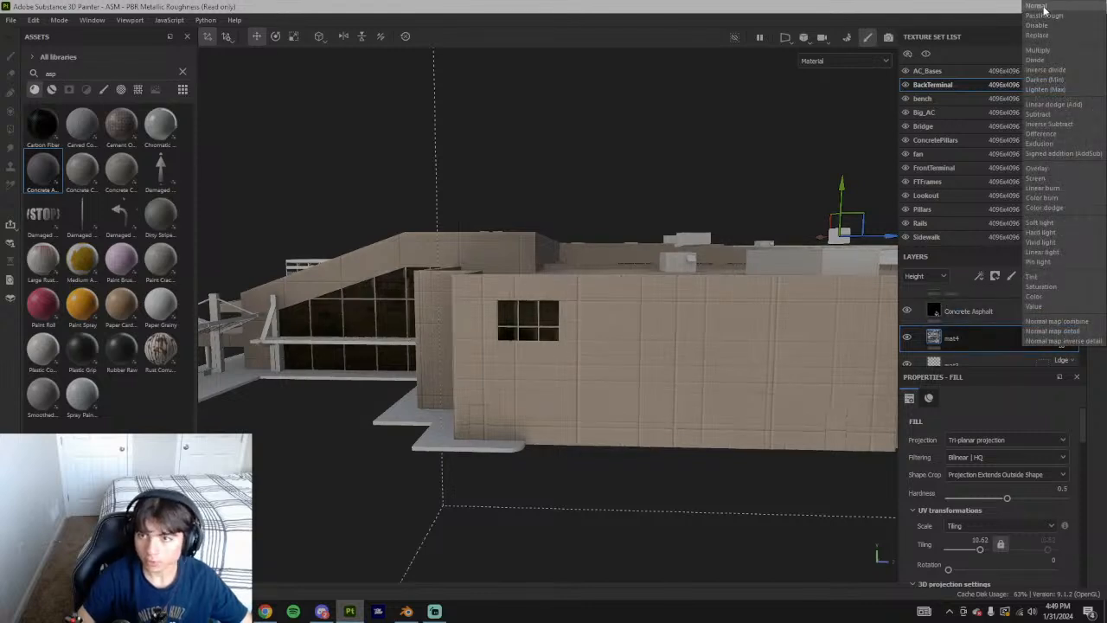
{"action": "left_click", "coordinate": [1056, 319]}
{"action": "scroll", "coordinate": [1062, 342], "scroll_direction": "up", "scroll_amount": 2}
{"action": "scroll", "coordinate": [1063, 344], "scroll_direction": "up", "scroll_amount": 2}
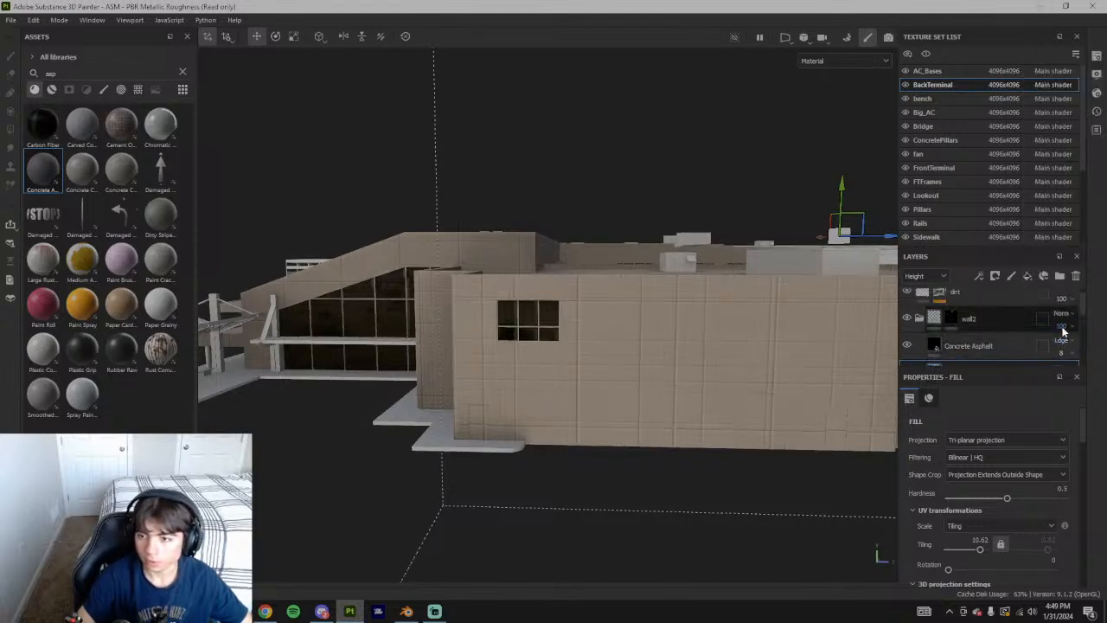
{"action": "scroll", "coordinate": [1051, 352], "scroll_direction": "down", "scroll_amount": 3}
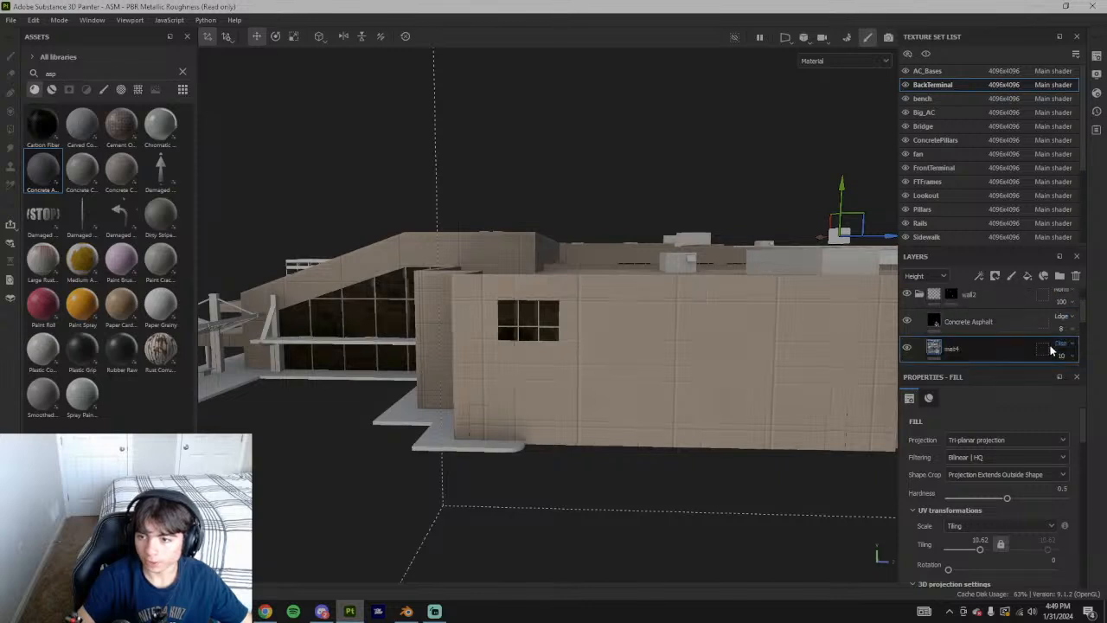
{"action": "scroll", "coordinate": [965, 360], "scroll_direction": "down", "scroll_amount": 1}
{"action": "left_click", "coordinate": [909, 344]}
{"action": "left_click", "coordinate": [909, 343]}
Set the height blending of wall1's Concrete Asphalt layer and of the wall1 folder to Normal
{"action": "scroll", "coordinate": [1029, 350], "scroll_direction": "up", "scroll_amount": 3}
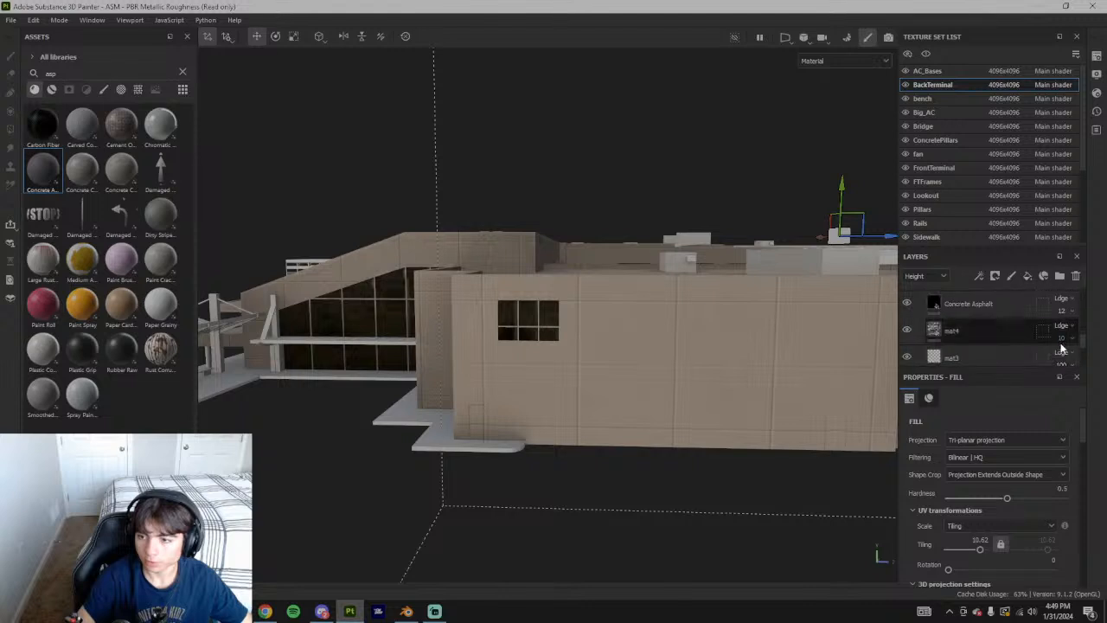
{"action": "left_click", "coordinate": [1062, 302]}
{"action": "left_click", "coordinate": [1032, 7]}
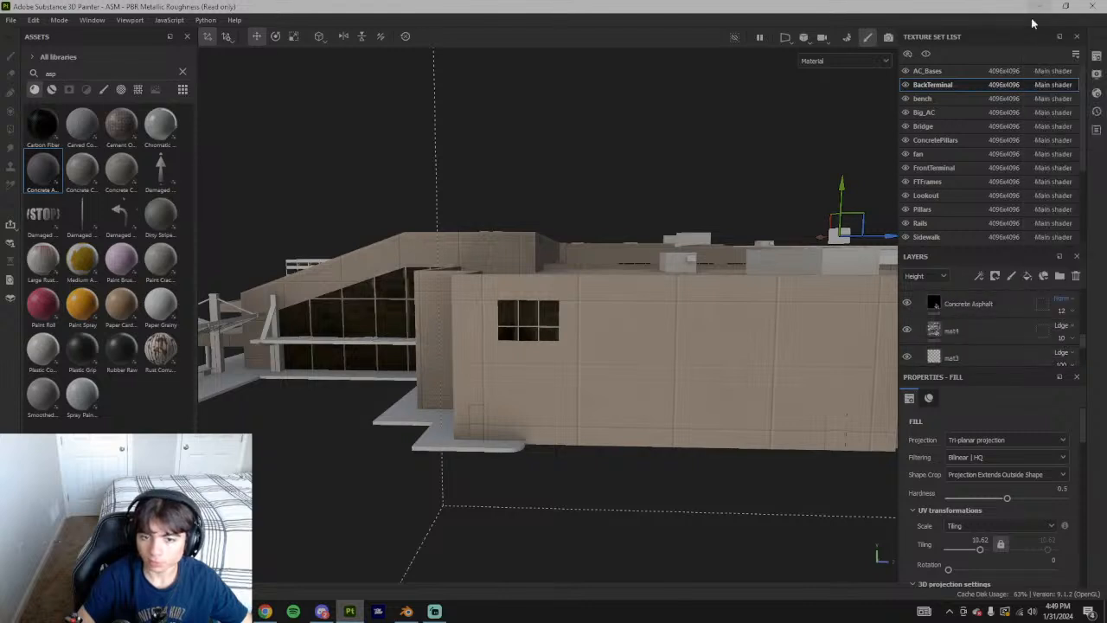
{"action": "scroll", "coordinate": [1005, 306], "scroll_direction": "up", "scroll_amount": 1}
{"action": "left_click", "coordinate": [1064, 307]}
{"action": "left_click", "coordinate": [1057, 5]}
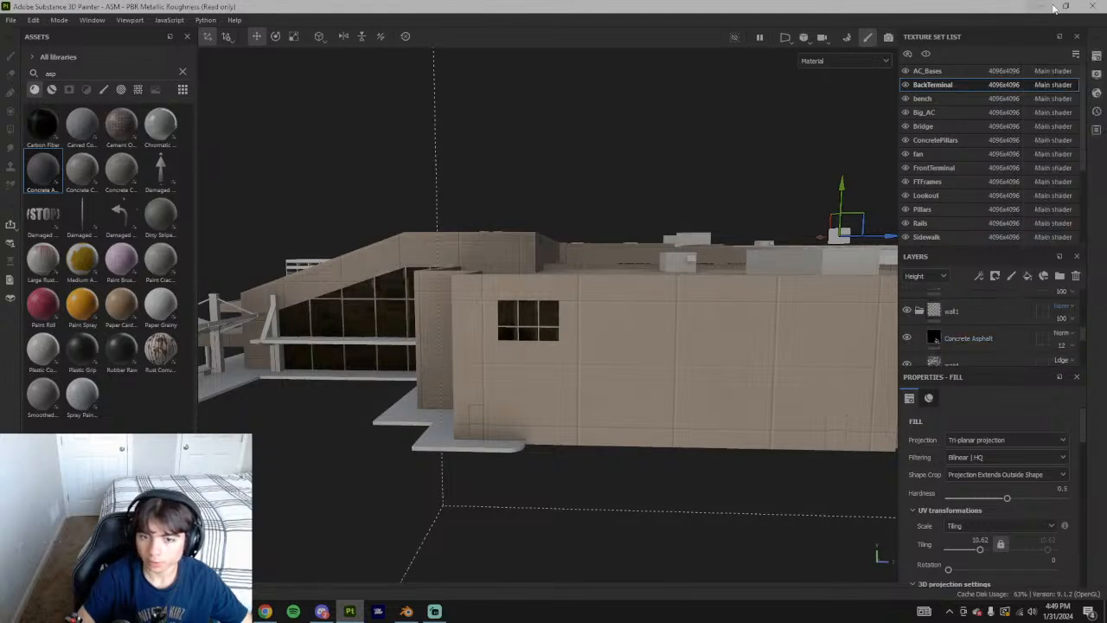
{"action": "scroll", "coordinate": [968, 337], "scroll_direction": "down", "scroll_amount": 1}
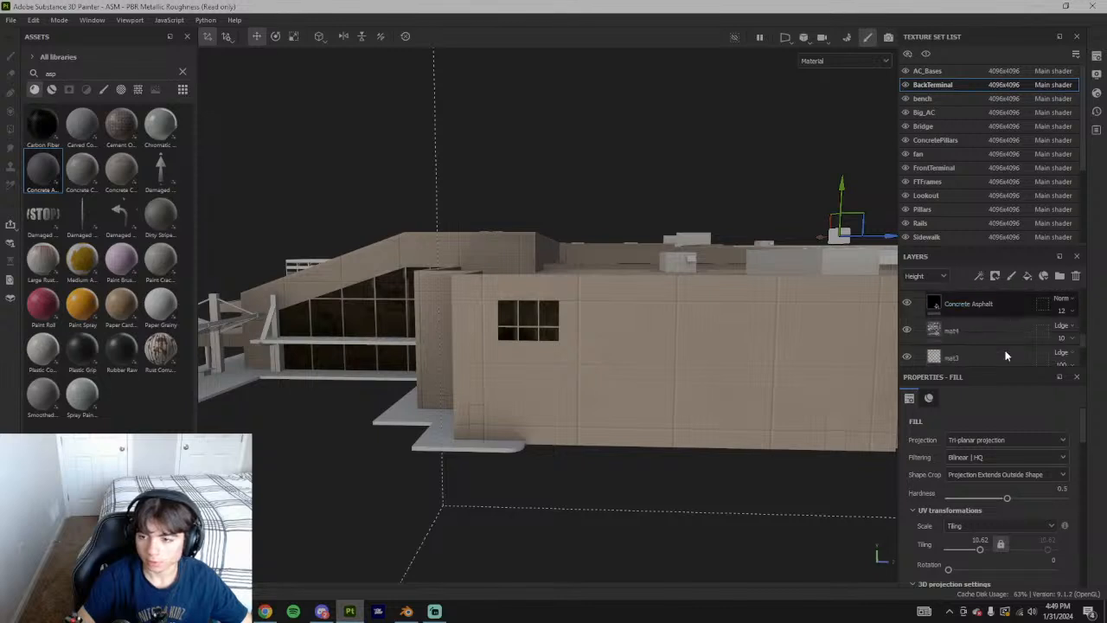
Set the height blending mode of the mat4 and mat3 layers inside the wall1 folder to Normal
{"action": "left_click", "coordinate": [1069, 329]}
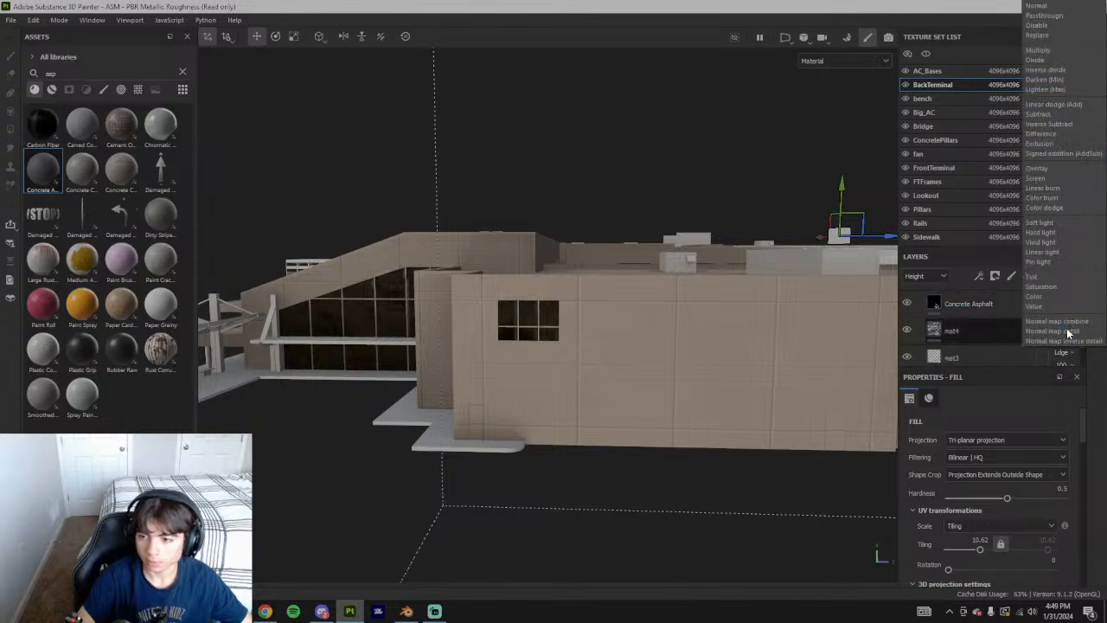
{"action": "left_click", "coordinate": [1059, 8]}
{"action": "left_click", "coordinate": [1062, 352]}
{"action": "left_click", "coordinate": [1057, 7]}
{"action": "scroll", "coordinate": [1024, 330], "scroll_direction": "down", "scroll_amount": 3}
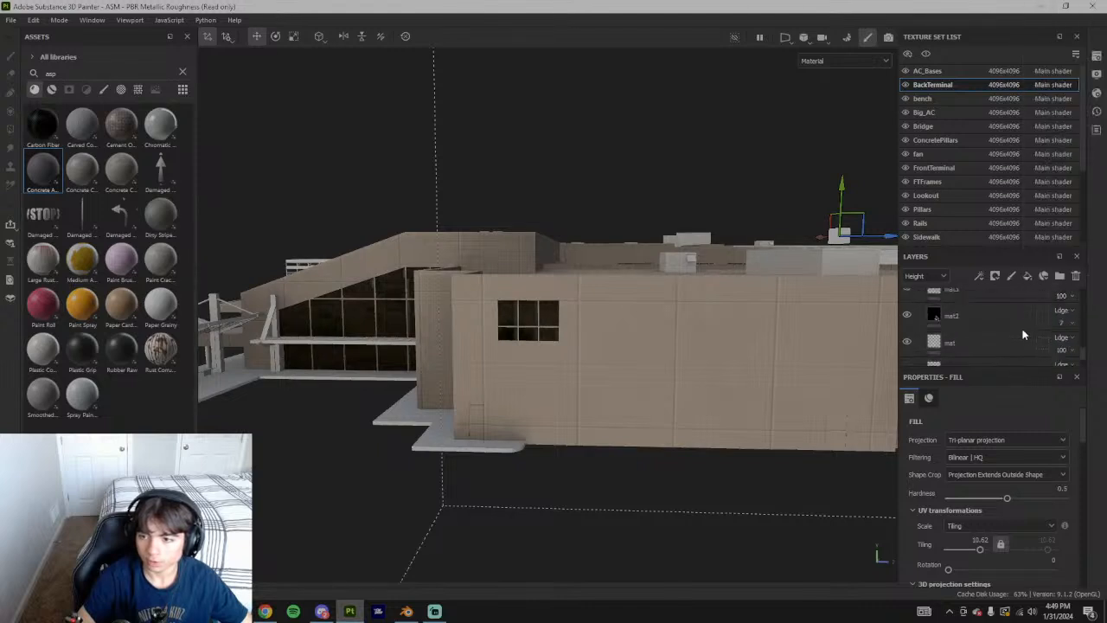
Set the height blending mode of the mat3 and mat4 layers inside the wall2 folder to Normal
{"action": "scroll", "coordinate": [1041, 334], "scroll_direction": "up", "scroll_amount": 3}
{"action": "scroll", "coordinate": [1001, 337], "scroll_direction": "down", "scroll_amount": 2}
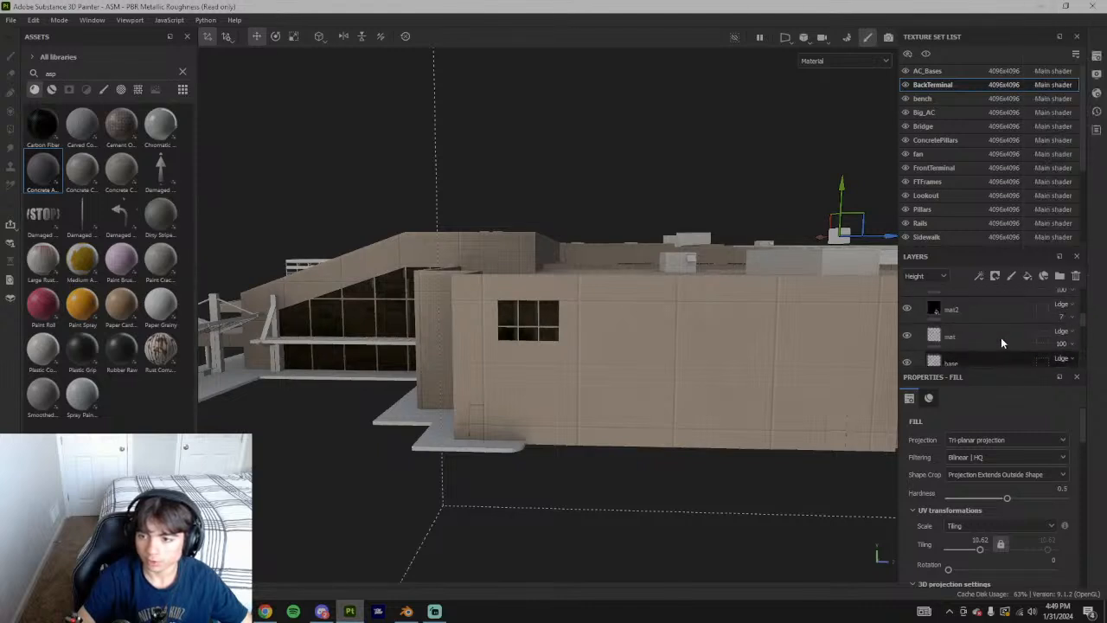
{"action": "left_click", "coordinate": [1063, 312]}
{"action": "left_click", "coordinate": [1053, 7]}
{"action": "scroll", "coordinate": [1030, 307], "scroll_direction": "up", "scroll_amount": 2}
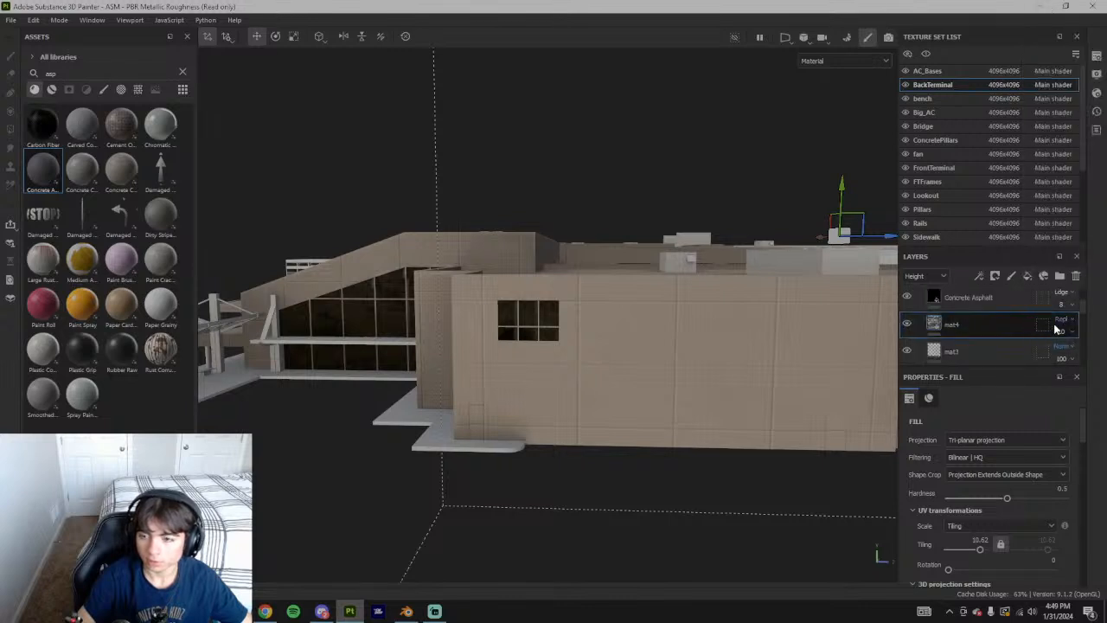
{"action": "left_click", "coordinate": [1059, 321]}
{"action": "left_click", "coordinate": [1052, 8]}
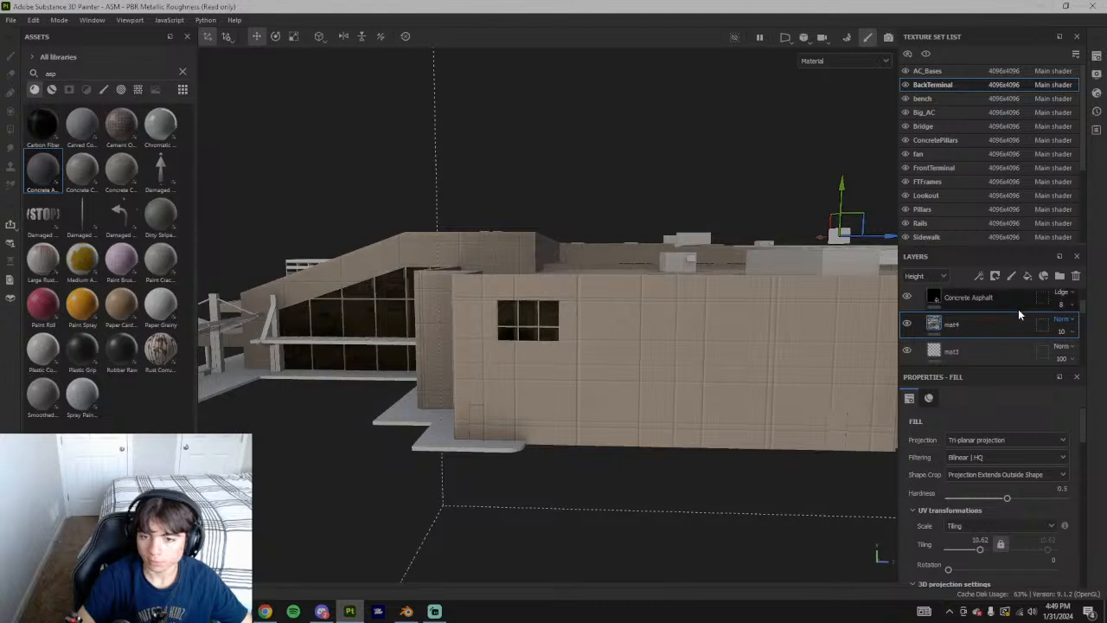
Set the height blending of wall2's Concrete Asphalt layer and of the wall2 folder to Normal
{"action": "scroll", "coordinate": [1058, 311], "scroll_direction": "up", "scroll_amount": 2}
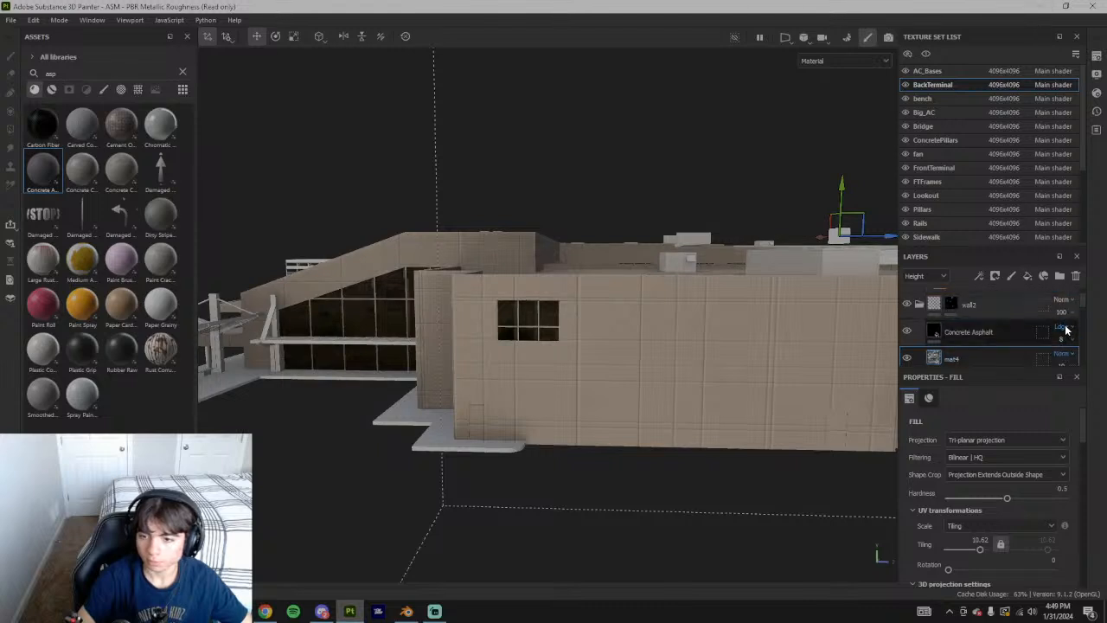
{"action": "left_click", "coordinate": [1062, 327]}
{"action": "left_click", "coordinate": [1053, 88]}
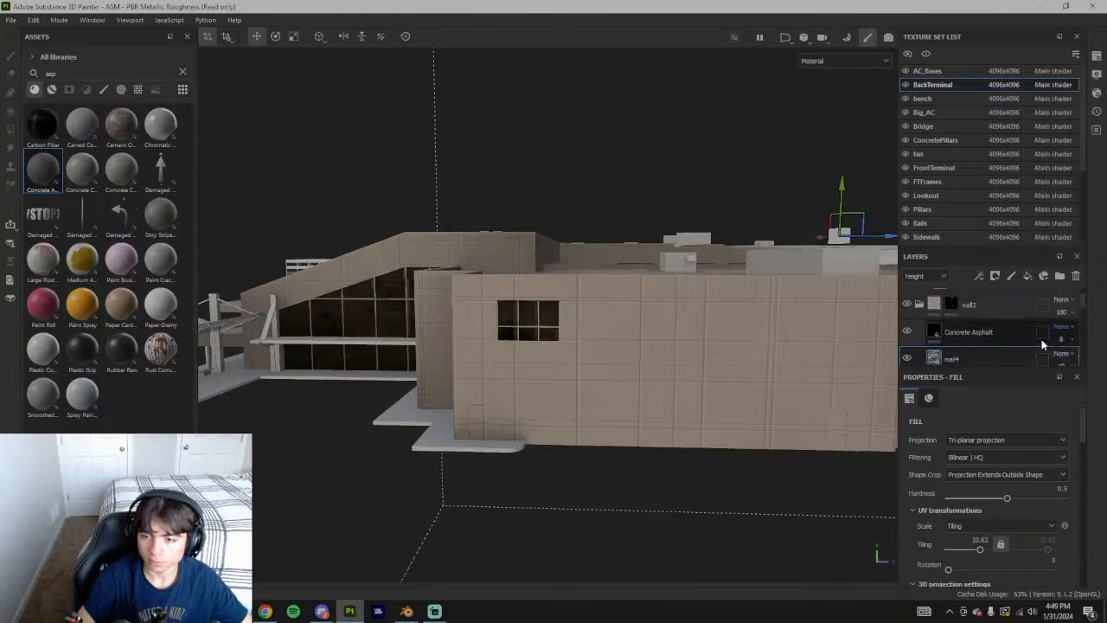
{"action": "scroll", "coordinate": [1046, 336], "scroll_direction": "up", "scroll_amount": 2}
{"action": "left_click", "coordinate": [1064, 326]}
{"action": "left_click", "coordinate": [1062, 7]}
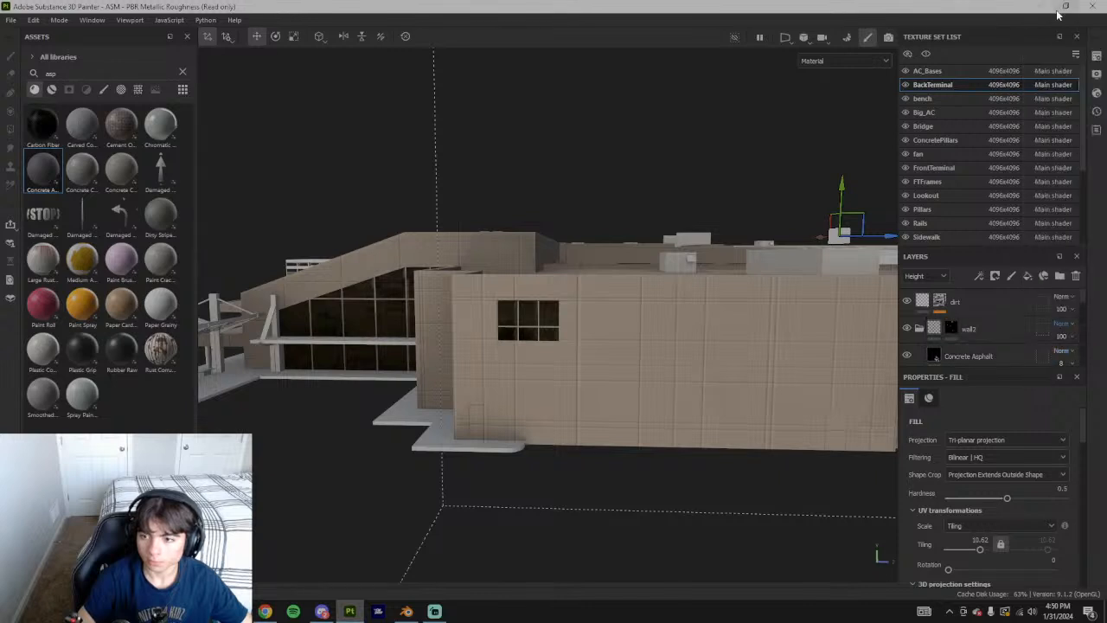
Collapse the wall2 folder, select wall1's Concrete Asphalt layer, and compare the facade with and without wall2
{"action": "left_click", "coordinate": [921, 330]}
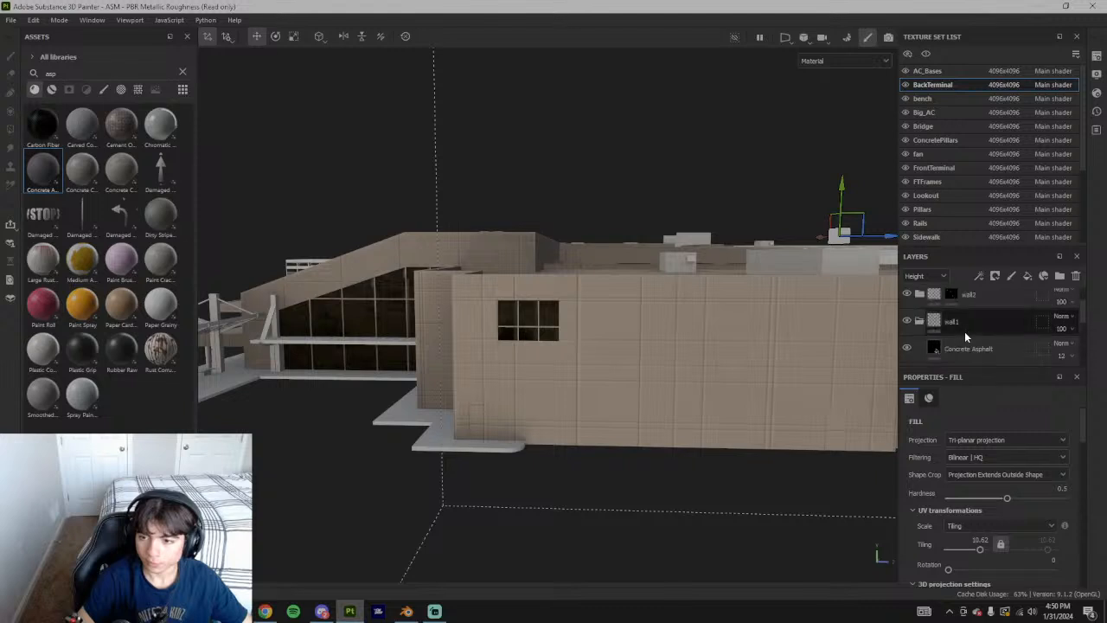
{"action": "scroll", "coordinate": [1004, 345], "scroll_direction": "down", "scroll_amount": 1}
{"action": "left_click", "coordinate": [1008, 350]}
{"action": "scroll", "coordinate": [1008, 350], "scroll_direction": "up", "scroll_amount": 3}
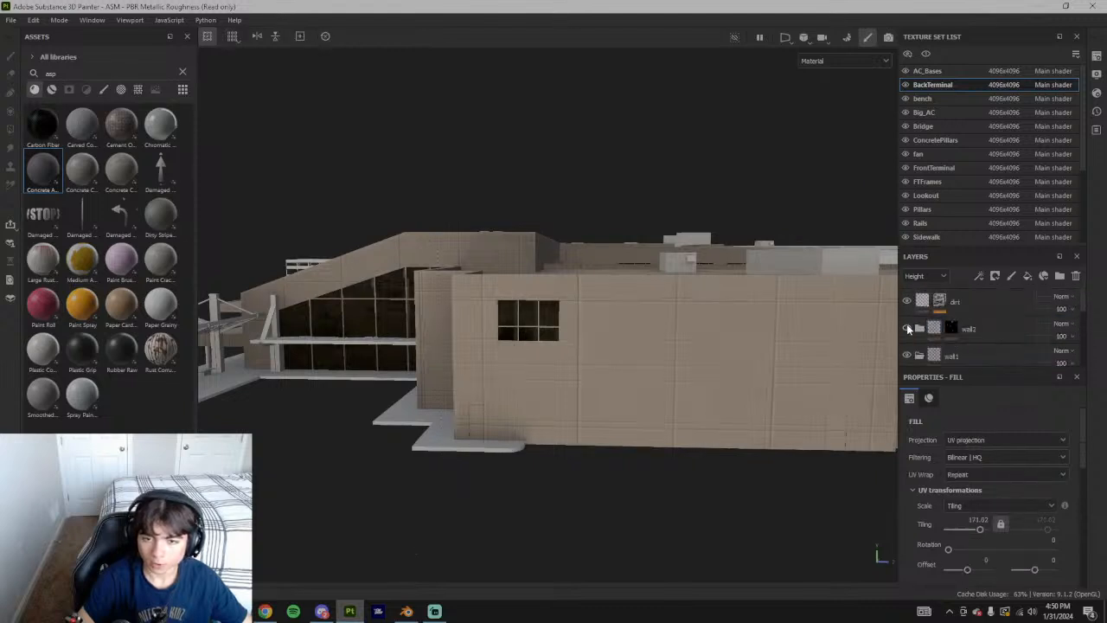
Expand the wall2 folder and set the height blending of its mat2 layer to Normal
{"action": "left_click", "coordinate": [976, 330]}
{"action": "left_click", "coordinate": [919, 327]}
{"action": "scroll", "coordinate": [1057, 329], "scroll_direction": "down", "scroll_amount": 4}
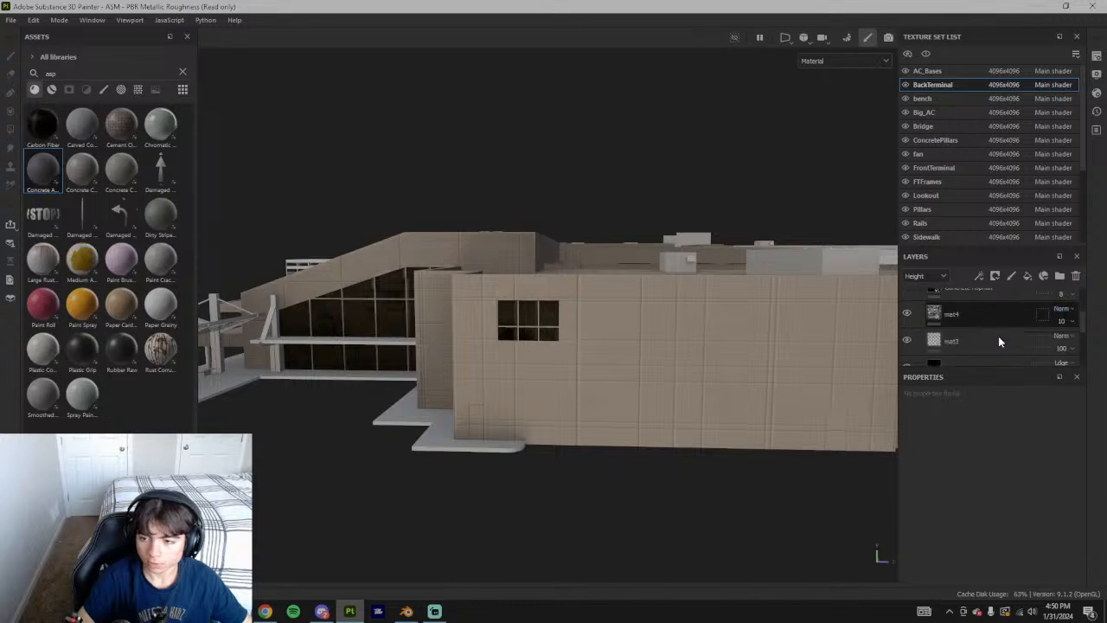
{"action": "left_click", "coordinate": [1059, 329]}
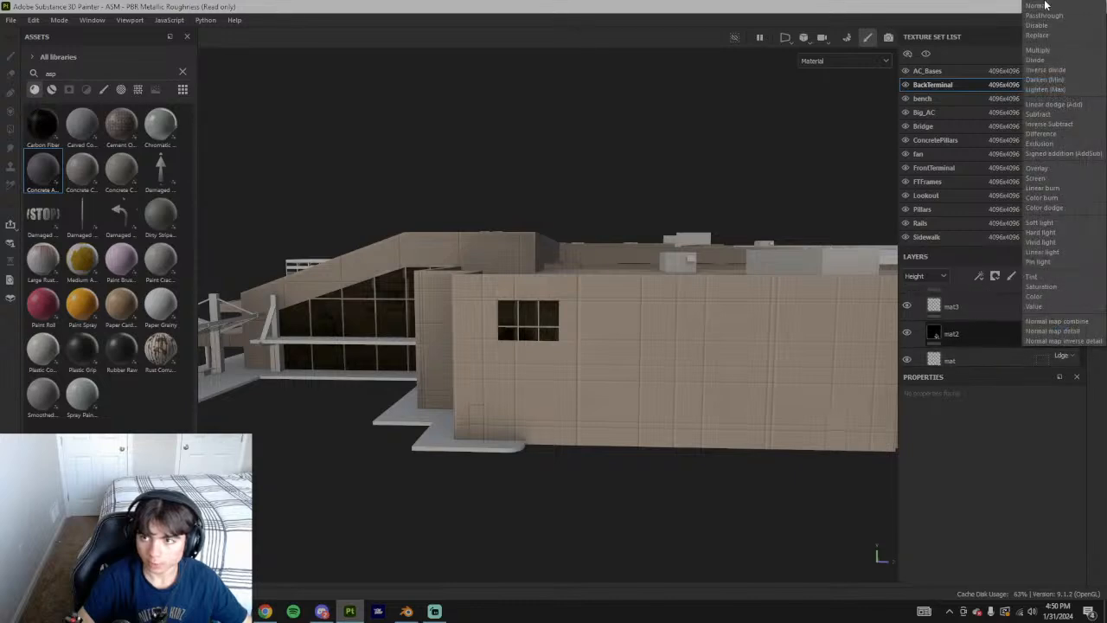
{"action": "left_click", "coordinate": [1047, 12]}
{"action": "scroll", "coordinate": [1038, 320], "scroll_direction": "up", "scroll_amount": 4}
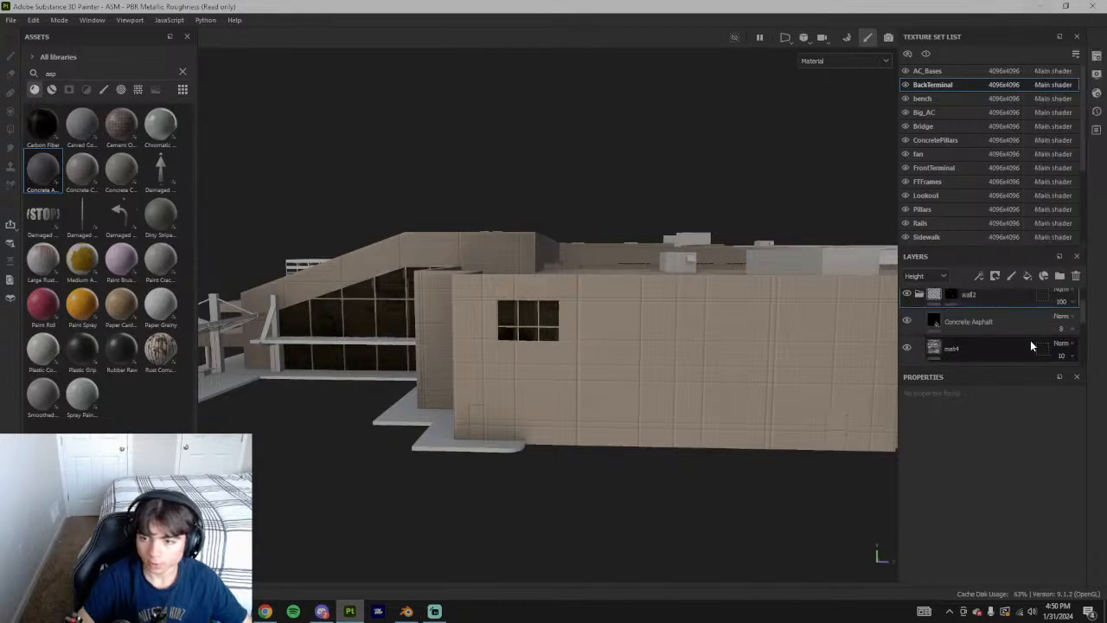
Switch the layer stack to the Normal channel and set the blending of wall2's mat4 layer to Normal
{"action": "left_click", "coordinate": [976, 321]}
{"action": "left_click", "coordinate": [951, 295]}
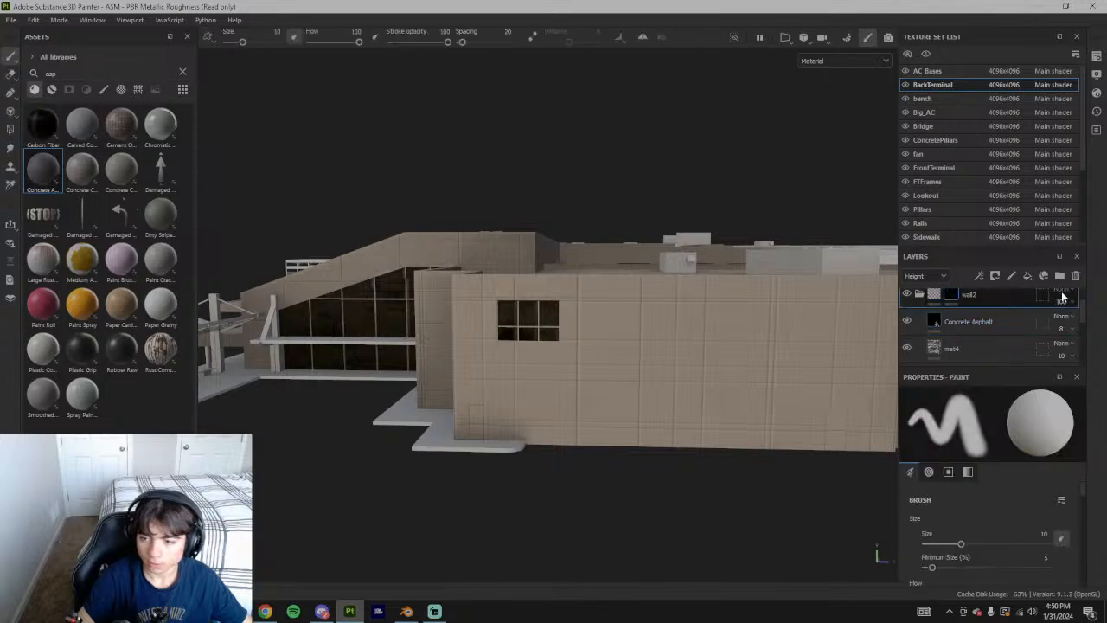
{"action": "left_click", "coordinate": [928, 334]}
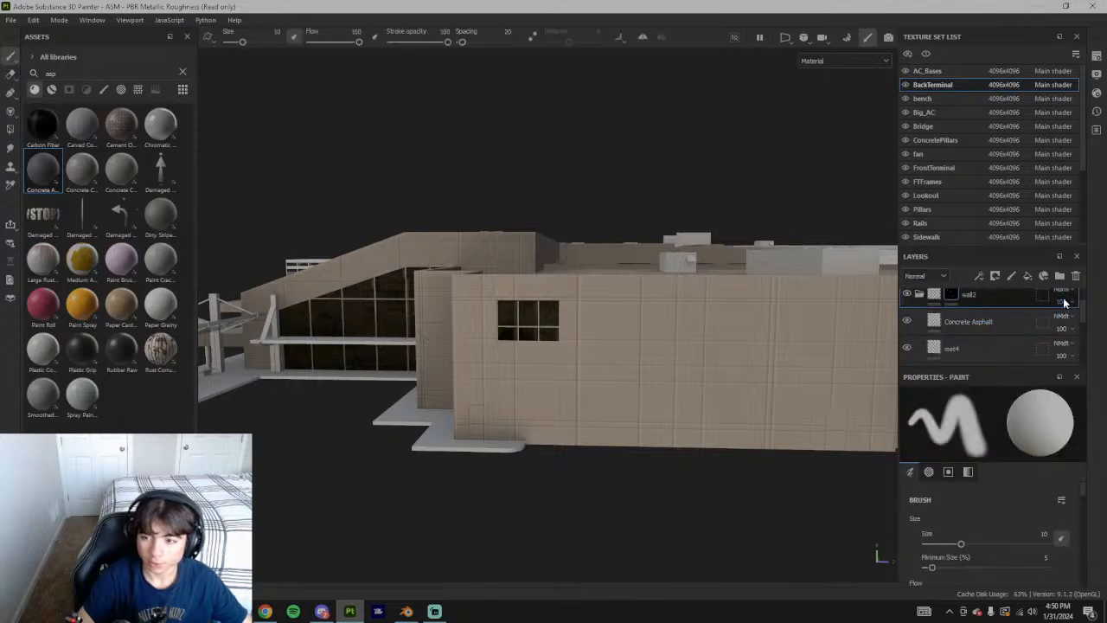
{"action": "scroll", "coordinate": [1063, 331], "scroll_direction": "up", "scroll_amount": 1}
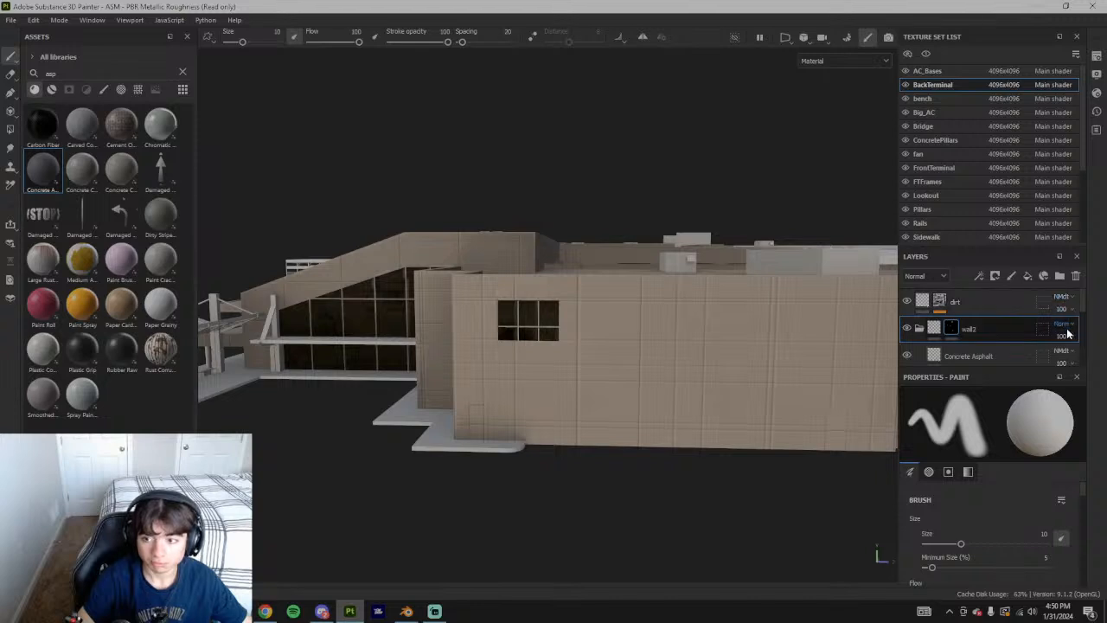
{"action": "scroll", "coordinate": [1066, 352], "scroll_direction": "down", "scroll_amount": 1}
{"action": "left_click", "coordinate": [1067, 344]}
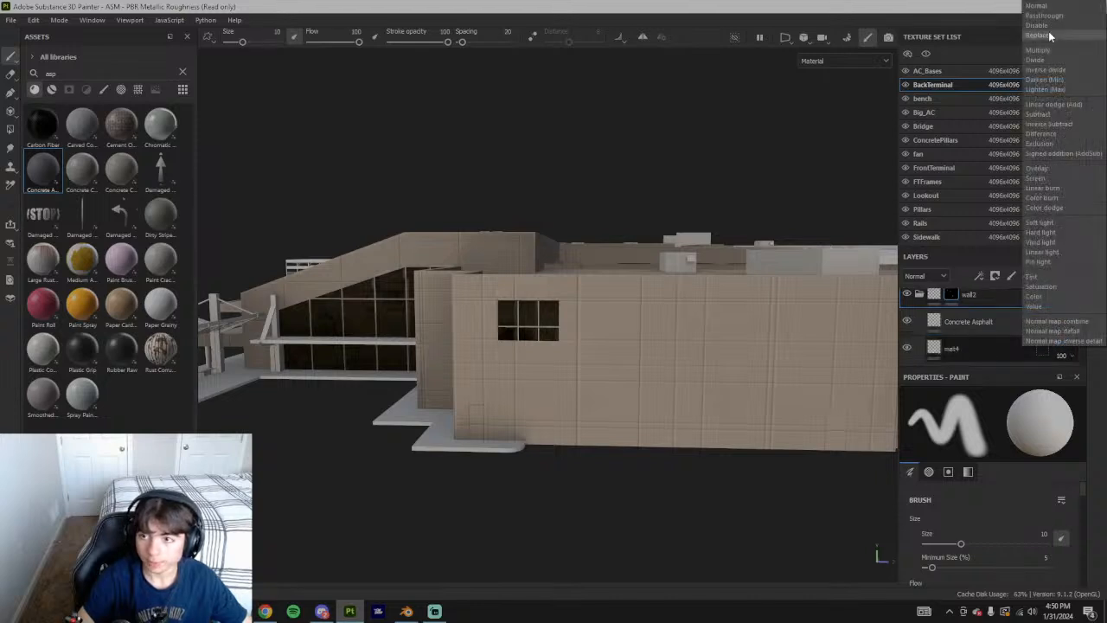
{"action": "left_click", "coordinate": [1045, 5]}
Set the Normal-channel blending of the mat3 and mat4 layers in the wall1 folder to Normal
{"action": "scroll", "coordinate": [1028, 308], "scroll_direction": "down", "scroll_amount": 1}
{"action": "scroll", "coordinate": [1037, 316], "scroll_direction": "down", "scroll_amount": 3}
{"action": "left_click", "coordinate": [922, 345]}
{"action": "scroll", "coordinate": [964, 338], "scroll_direction": "down", "scroll_amount": 2}
{"action": "left_click", "coordinate": [1061, 350]}
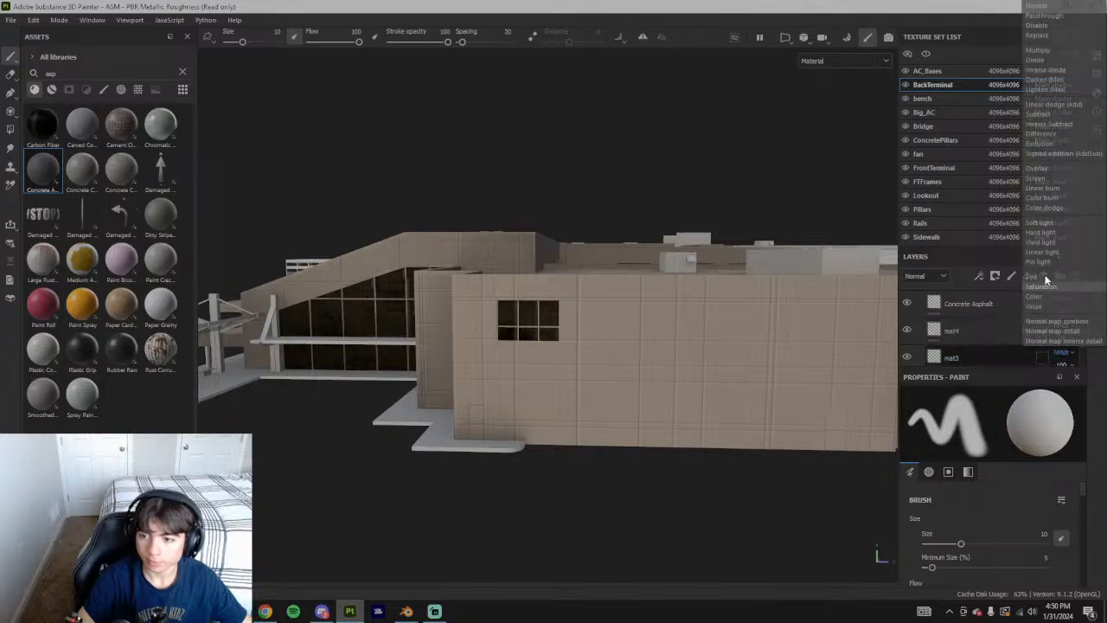
{"action": "left_click", "coordinate": [1045, 7]}
{"action": "left_click", "coordinate": [1064, 326]}
{"action": "left_click", "coordinate": [1027, 11]}
Set the Normal-channel blending of wall2's mat3 layer to Normal and collapse the wall folders
{"action": "scroll", "coordinate": [1023, 321], "scroll_direction": "up", "scroll_amount": 3}
{"action": "scroll", "coordinate": [950, 333], "scroll_direction": "up", "scroll_amount": 1}
{"action": "left_click", "coordinate": [1062, 304]}
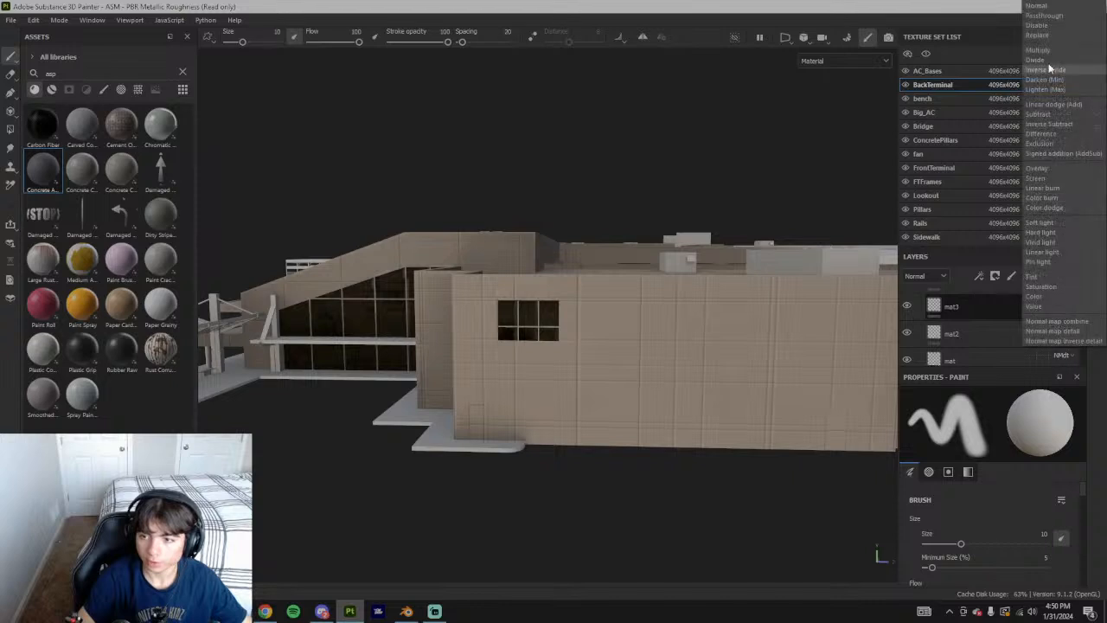
{"action": "left_click", "coordinate": [1044, 8]}
{"action": "scroll", "coordinate": [1000, 321], "scroll_direction": "up", "scroll_amount": 1}
{"action": "scroll", "coordinate": [999, 323], "scroll_direction": "up", "scroll_amount": 2}
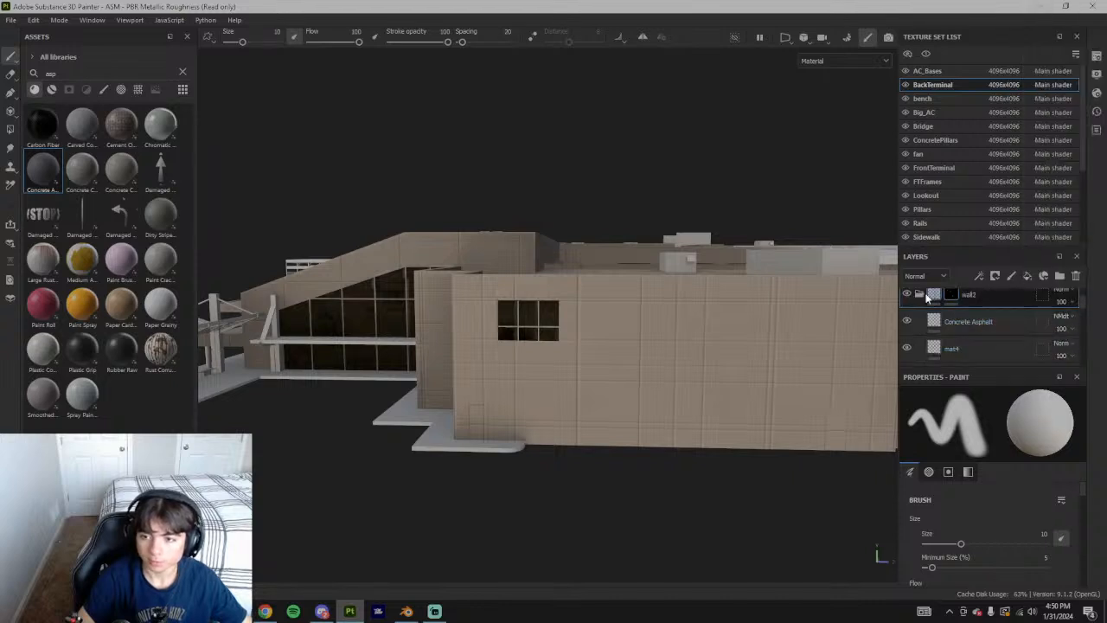
{"action": "scroll", "coordinate": [921, 323], "scroll_direction": "up", "scroll_amount": 1}
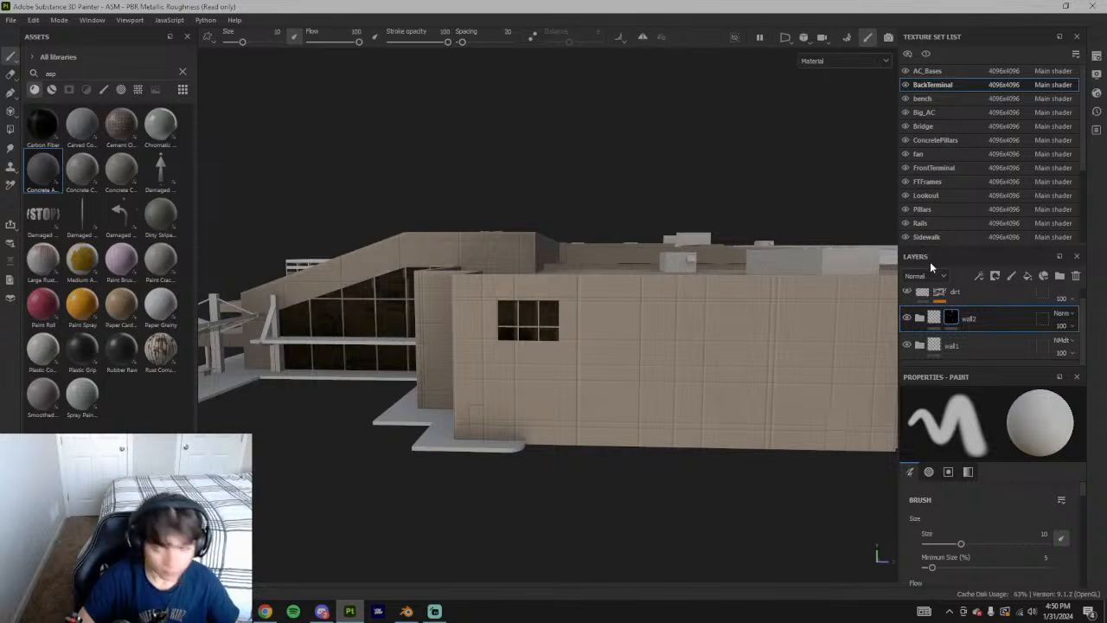
Switch the layer stack back to the Height channel and expand the wall2 folder
{"action": "left_click", "coordinate": [930, 277]}
{"action": "left_click", "coordinate": [924, 292]}
{"action": "left_click", "coordinate": [924, 276]}
{"action": "left_click", "coordinate": [922, 303]}
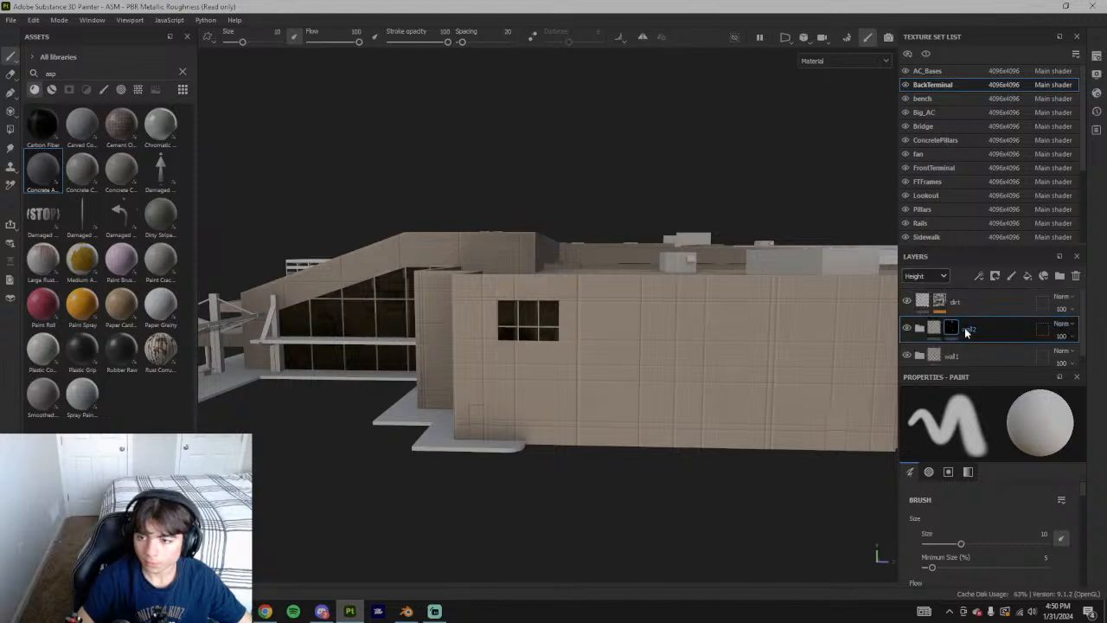
{"action": "left_click", "coordinate": [919, 327]}
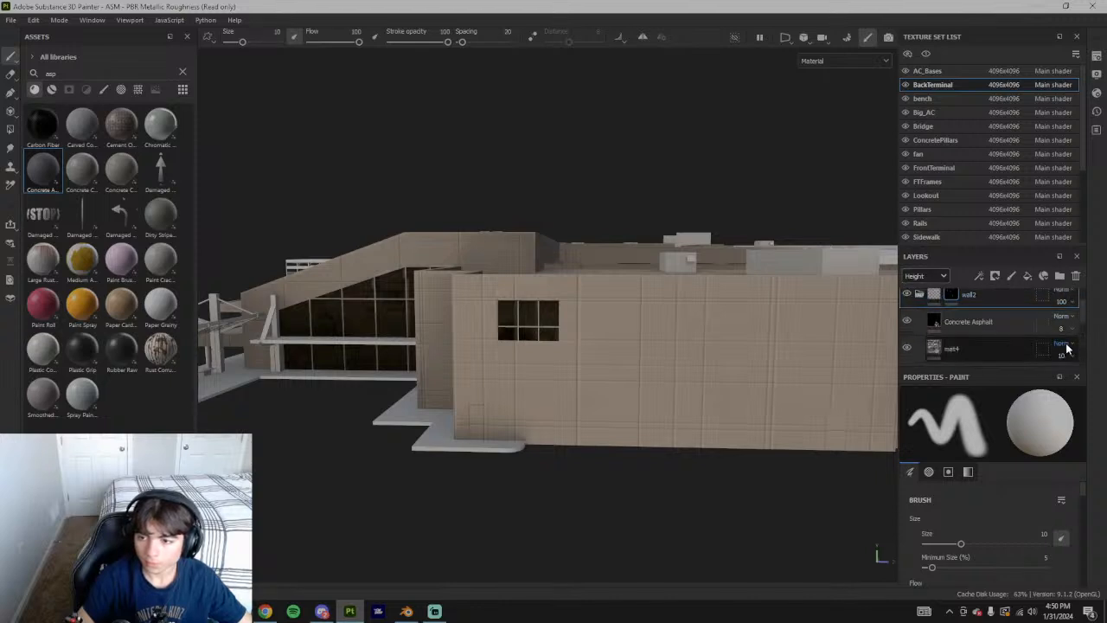
Try a different height opacity on wall2's mat3 layer, then undo the change
{"action": "scroll", "coordinate": [1051, 331], "scroll_direction": "down", "scroll_amount": 1}
{"action": "left_click", "coordinate": [1047, 339]}
{"action": "left_click", "coordinate": [1061, 348]}
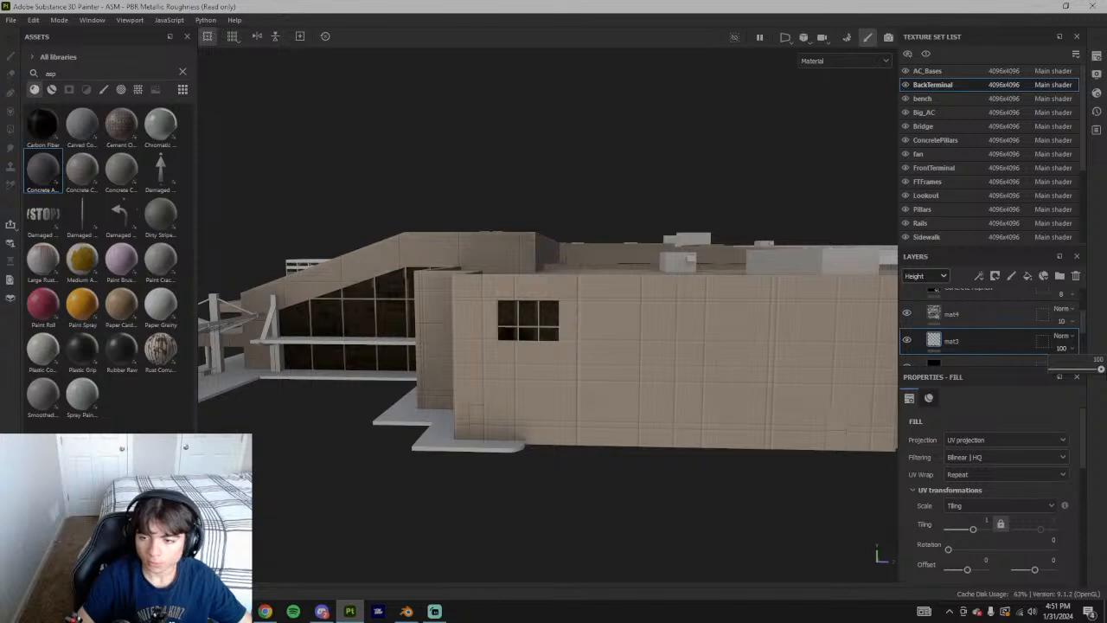
{"action": "left_click_drag", "start_coordinate": [1059, 343], "coordinate": [1080, 350]}
{"action": "key", "text": "ctrl+z"}
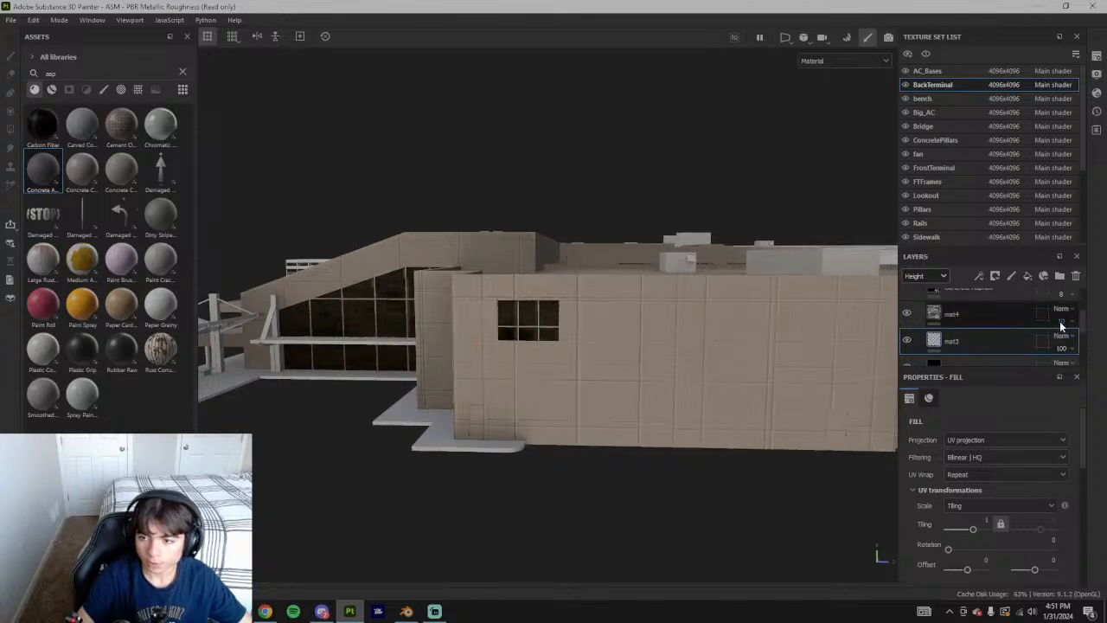
Select wall2's mat4 layer and check its 3D projection settings with the Height channel shown
{"action": "left_click", "coordinate": [1019, 315]}
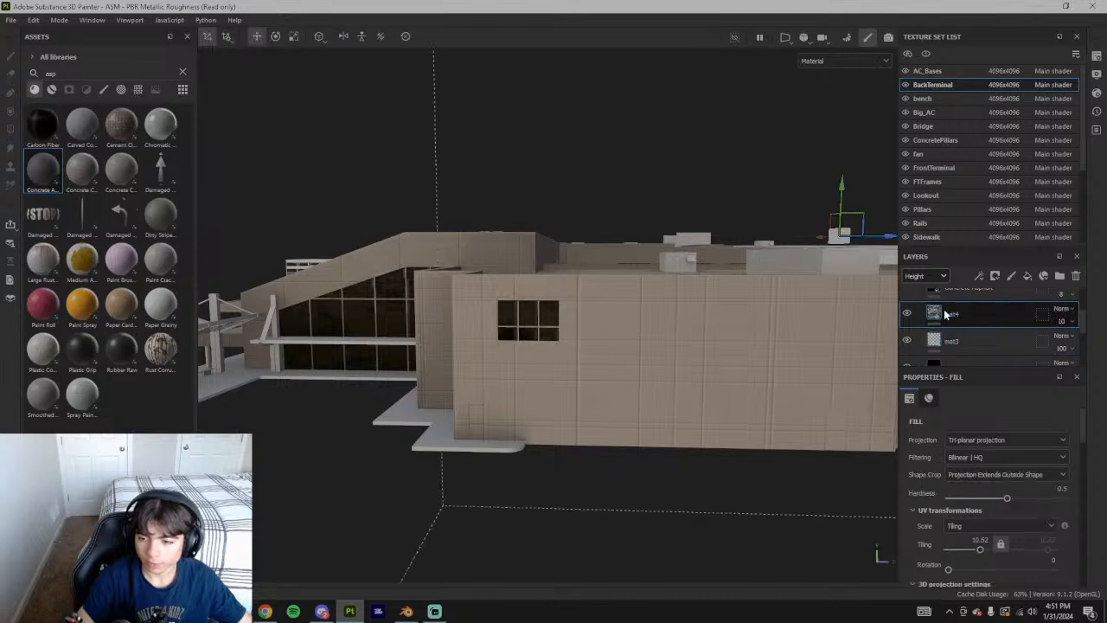
{"action": "scroll", "coordinate": [988, 523], "scroll_direction": "down", "scroll_amount": 3}
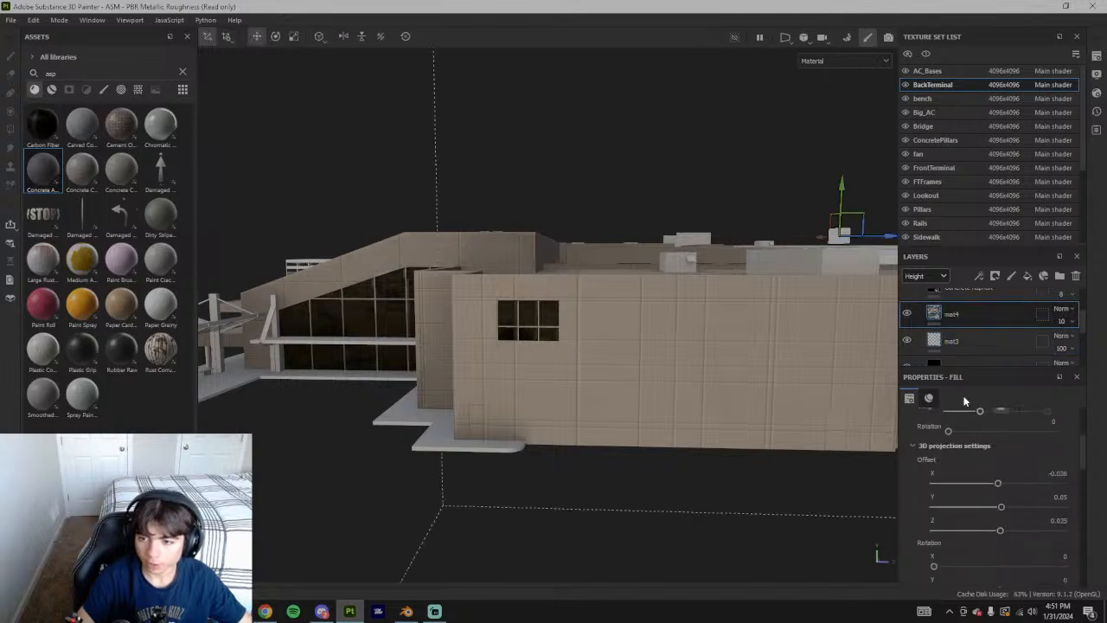
{"action": "left_click", "coordinate": [926, 275]}
{"action": "left_click", "coordinate": [939, 300]}
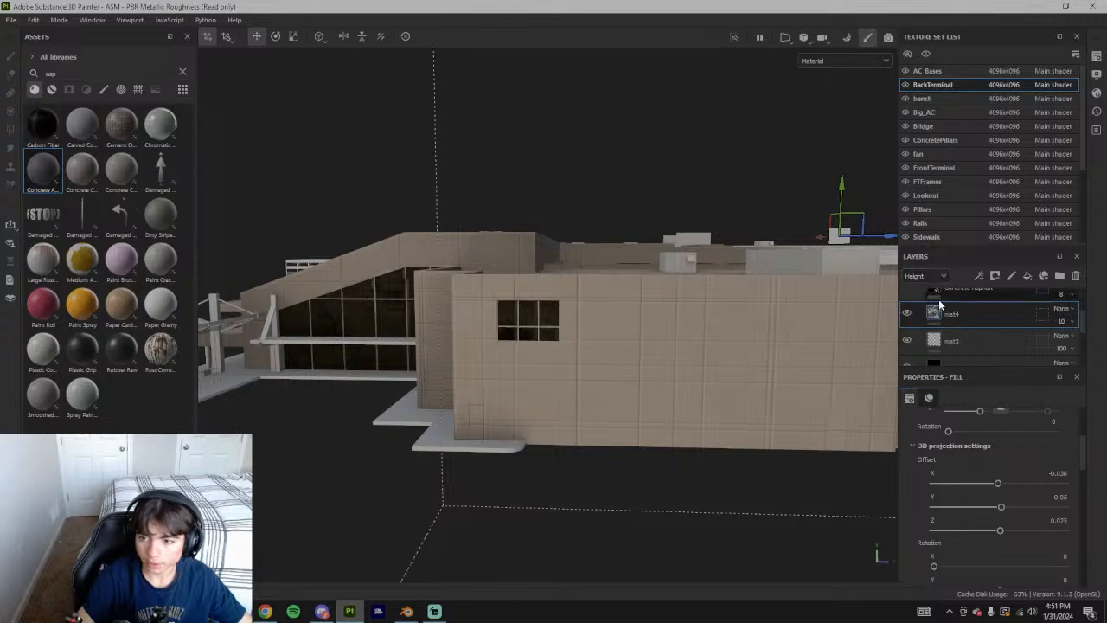
Collapse the wall2 folder, expand wall1, and check its mat4 layer's blending mode in the Height channel
{"action": "scroll", "coordinate": [930, 294], "scroll_direction": "up", "scroll_amount": 2}
{"action": "left_click", "coordinate": [921, 329]}
{"action": "left_click", "coordinate": [975, 332]}
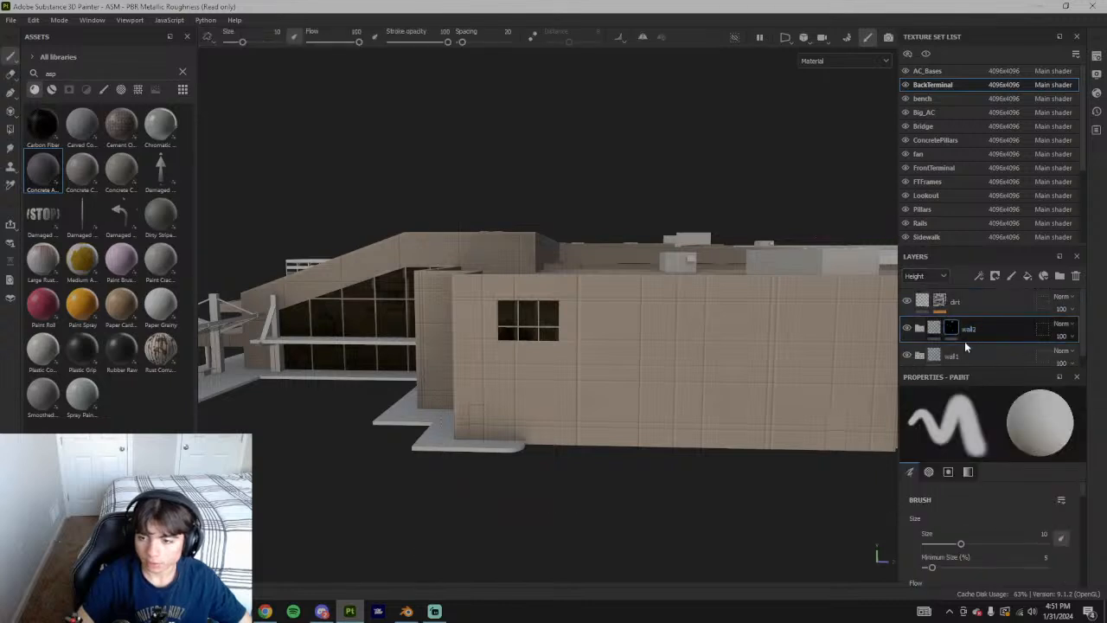
{"action": "left_click", "coordinate": [977, 357]}
{"action": "left_click", "coordinate": [920, 355]}
{"action": "scroll", "coordinate": [964, 346], "scroll_direction": "down", "scroll_amount": 2}
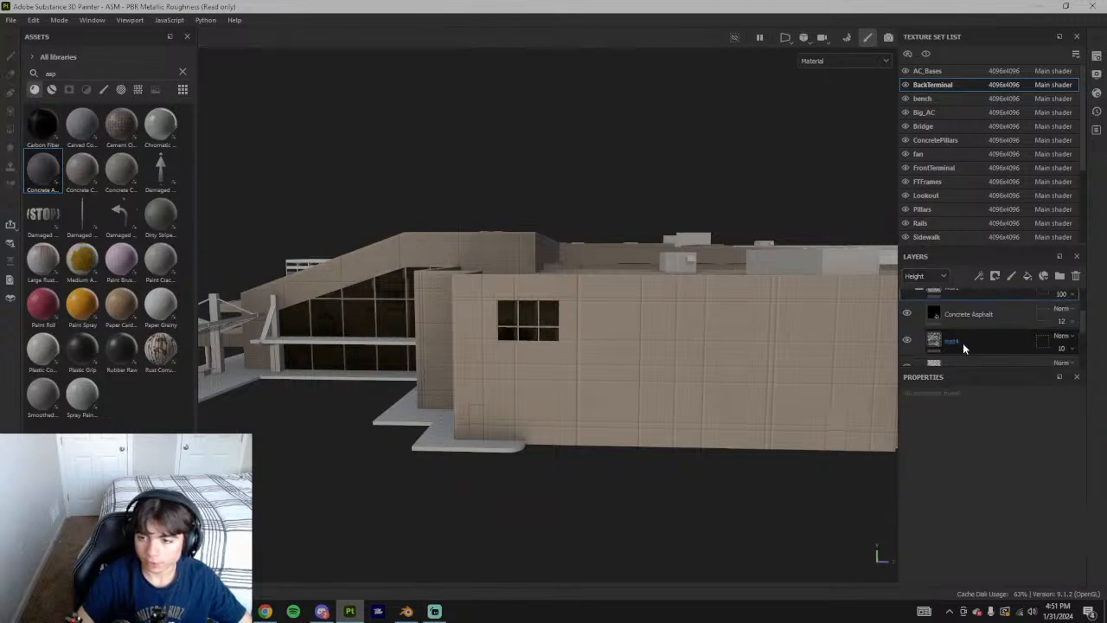
{"action": "left_click", "coordinate": [1062, 337]}
{"action": "left_click", "coordinate": [1063, 337]}
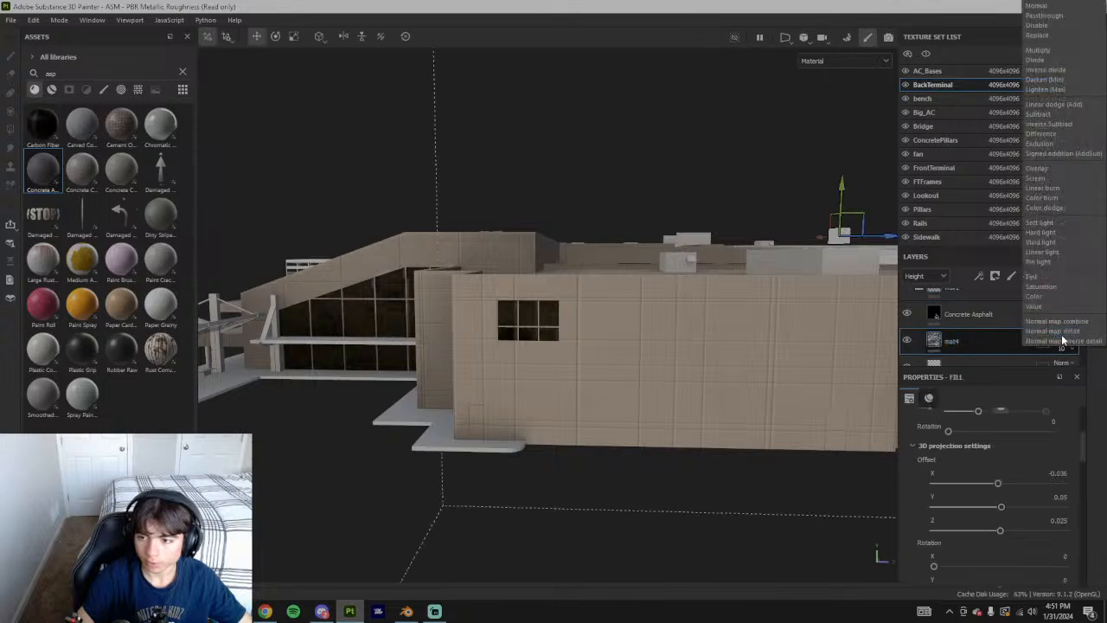
{"action": "left_click", "coordinate": [979, 338]}
Check the blending of wall1's mat4 layer in the Normal and Base color channels and collapse the wall1 folder
{"action": "left_click", "coordinate": [926, 276]}
{"action": "left_click", "coordinate": [915, 337]}
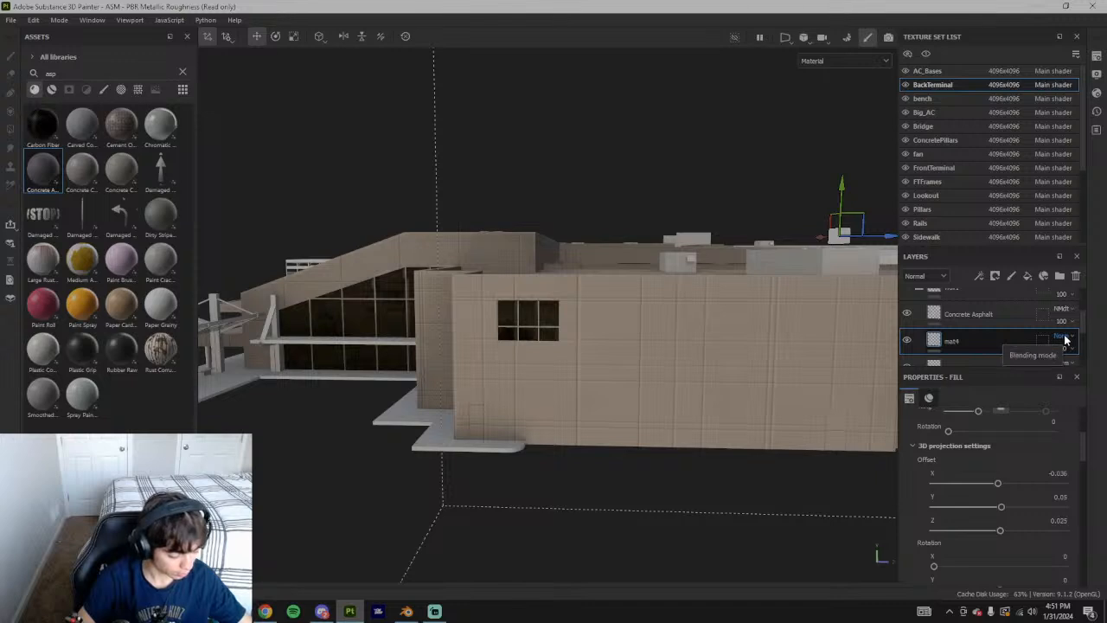
{"action": "left_click", "coordinate": [933, 276]}
{"action": "left_click", "coordinate": [926, 292]}
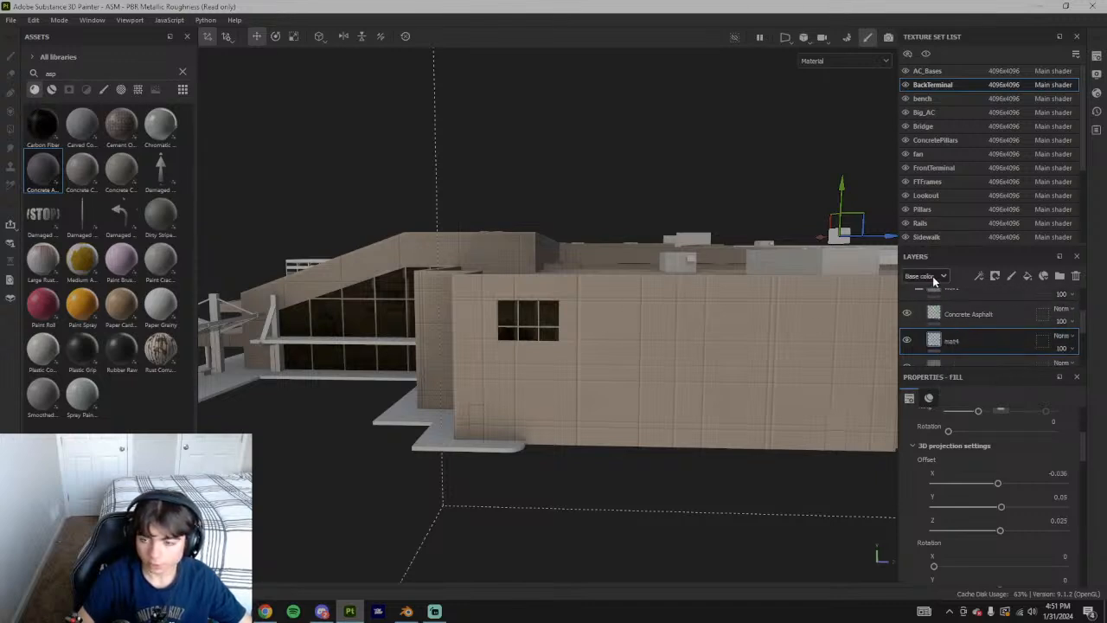
{"action": "scroll", "coordinate": [960, 325], "scroll_direction": "up", "scroll_amount": 2}
{"action": "left_click", "coordinate": [920, 325]}
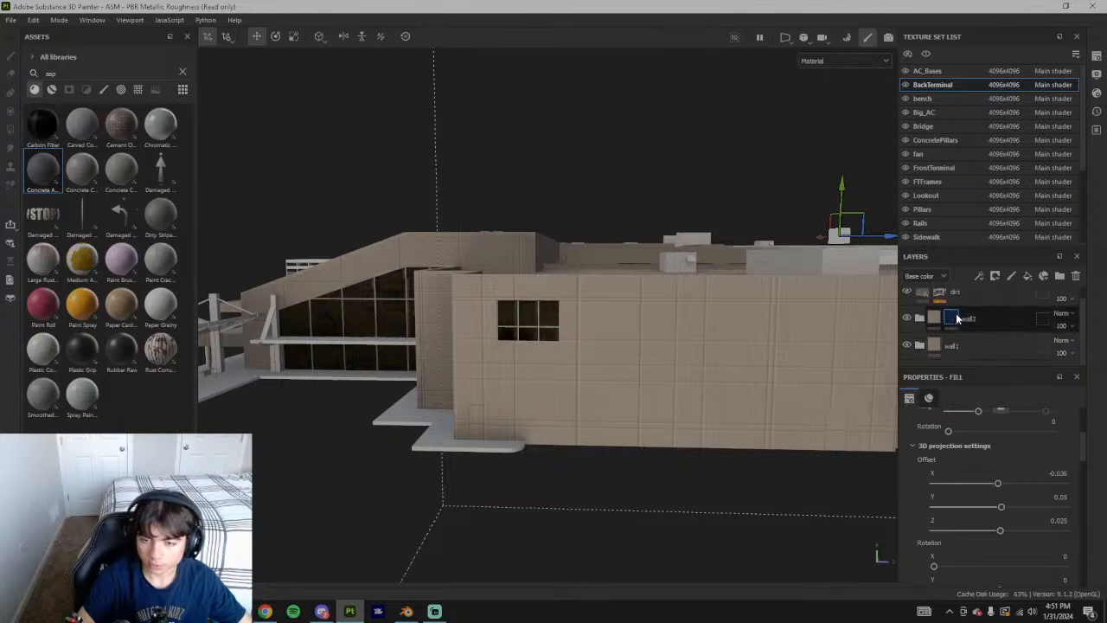
Set the wall1 folder's Normal-channel blending to Normal and return the layer stack to the Height channel
{"action": "left_click", "coordinate": [956, 318]}
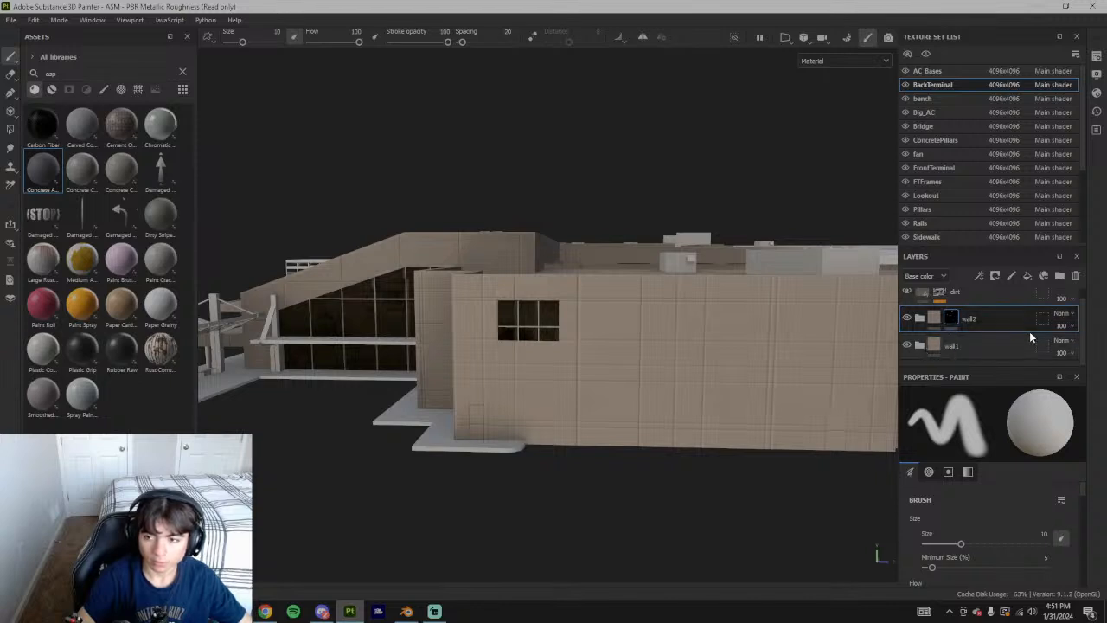
{"action": "left_click", "coordinate": [912, 278]}
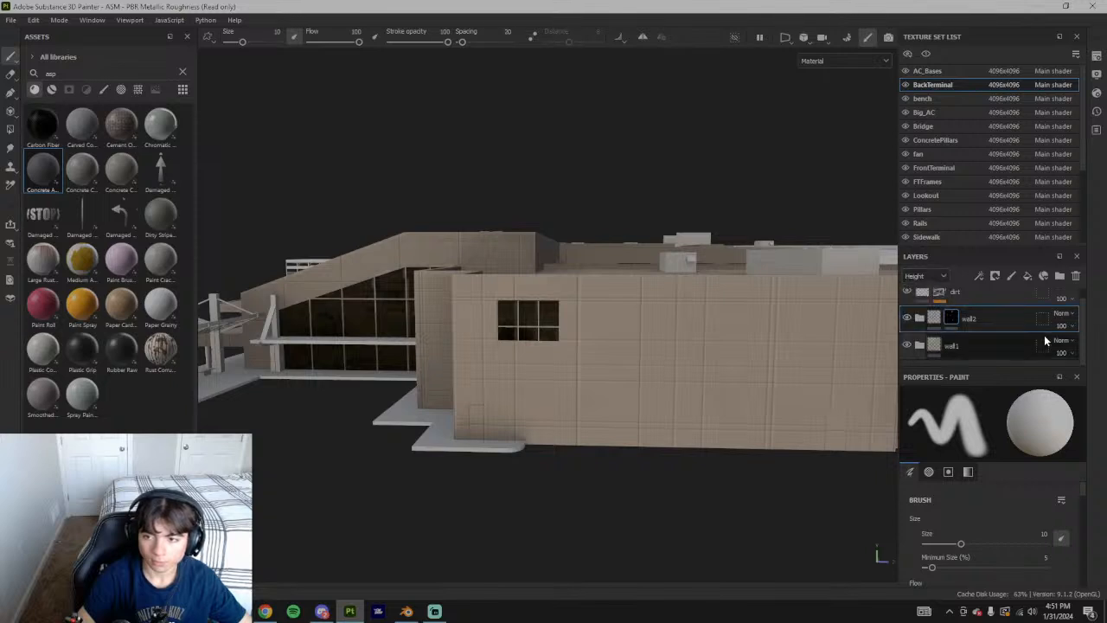
{"action": "left_click", "coordinate": [925, 276]}
{"action": "left_click", "coordinate": [917, 346]}
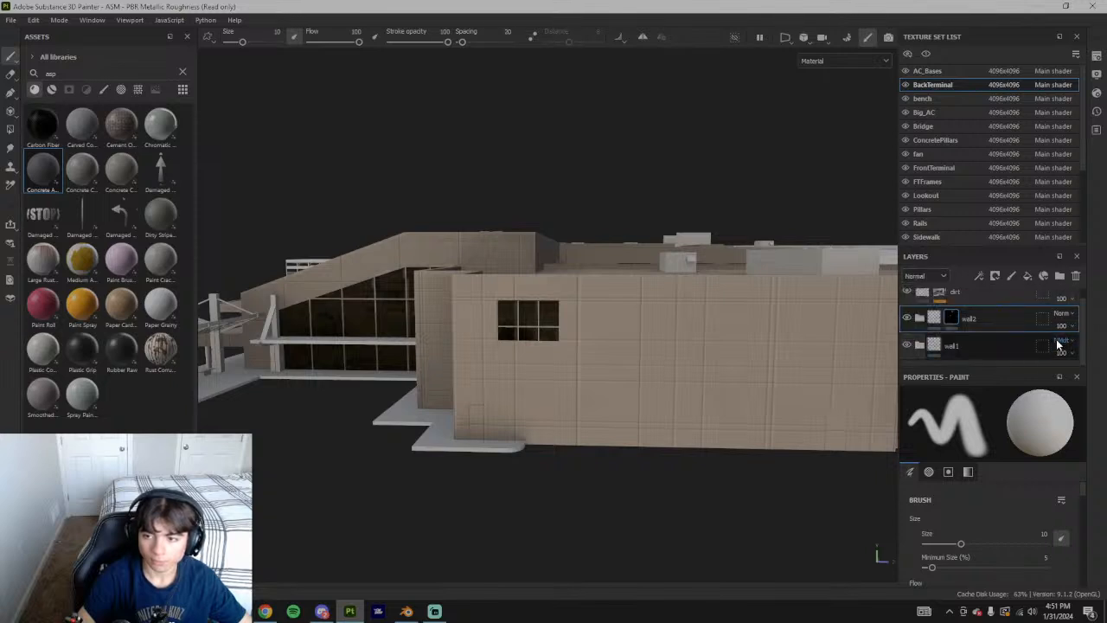
{"action": "left_click", "coordinate": [1055, 346]}
{"action": "left_click", "coordinate": [1037, 15]}
{"action": "left_click", "coordinate": [925, 276]}
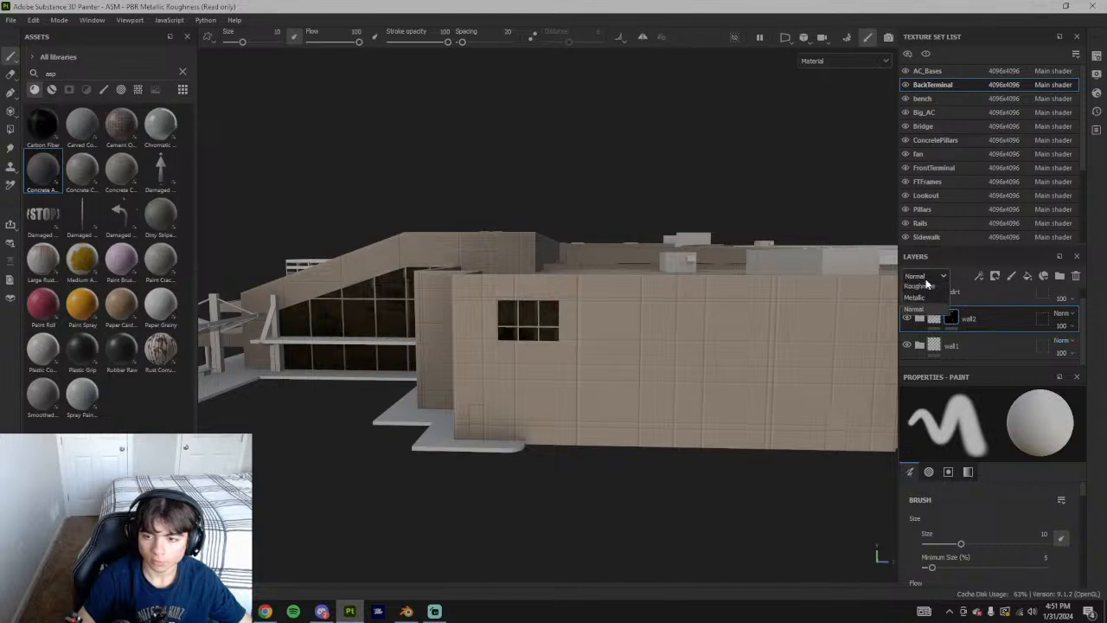
{"action": "left_click", "coordinate": [914, 303]}
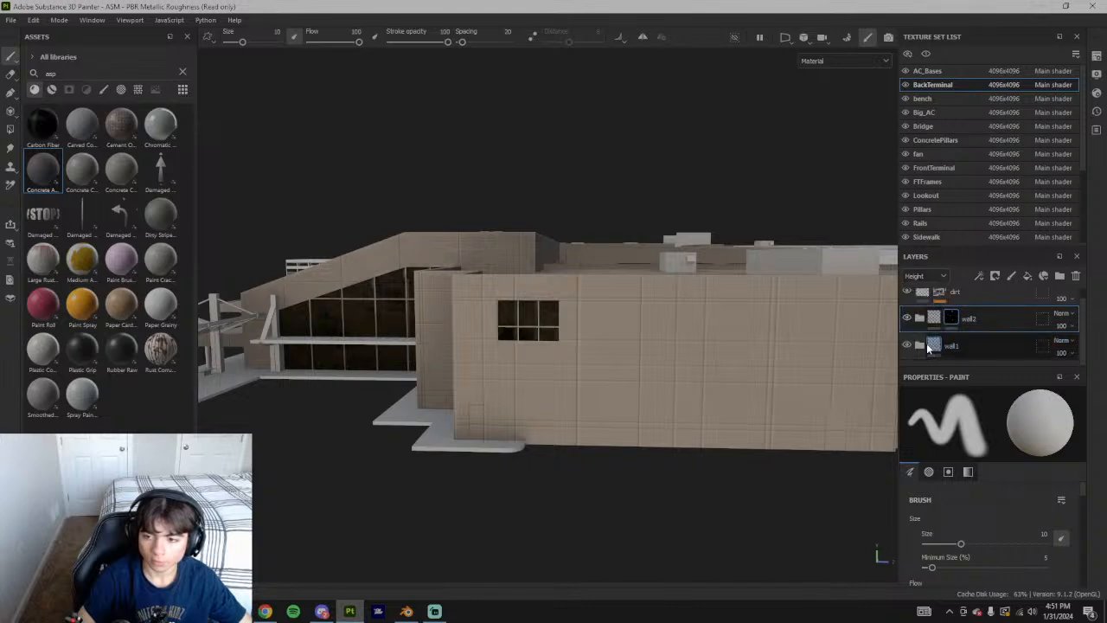
Set the Normal-channel blending of wall1's Concrete Asphalt layer to Normal and switch the layer stack to Base color
{"action": "scroll", "coordinate": [945, 343], "scroll_direction": "up", "scroll_amount": 3}
{"action": "left_click", "coordinate": [1051, 336]}
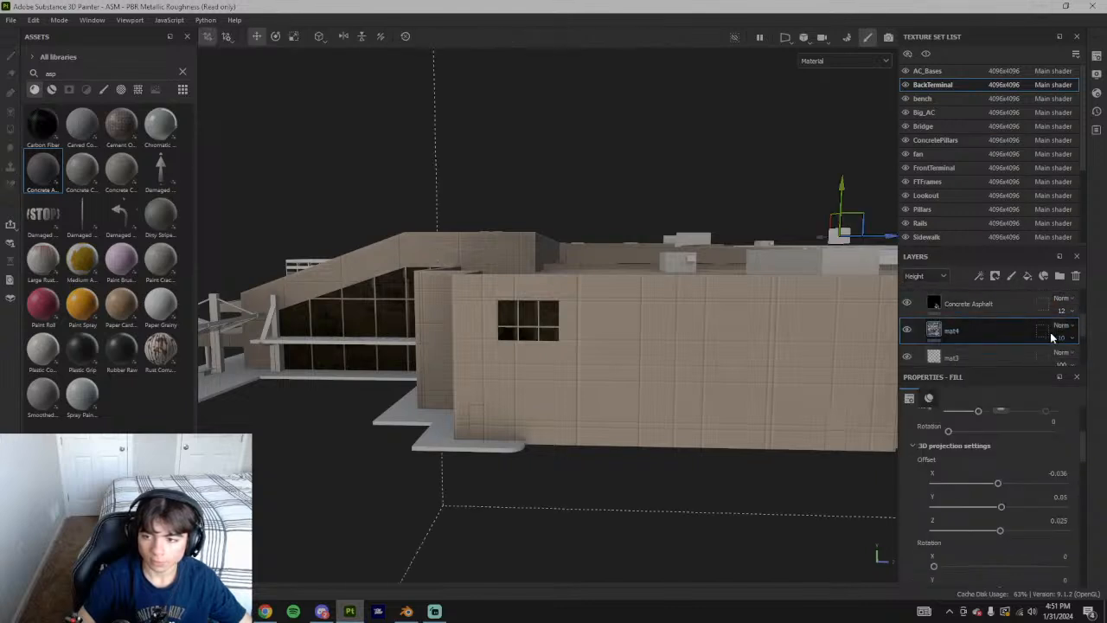
{"action": "left_click", "coordinate": [926, 276]}
{"action": "left_click", "coordinate": [932, 334]}
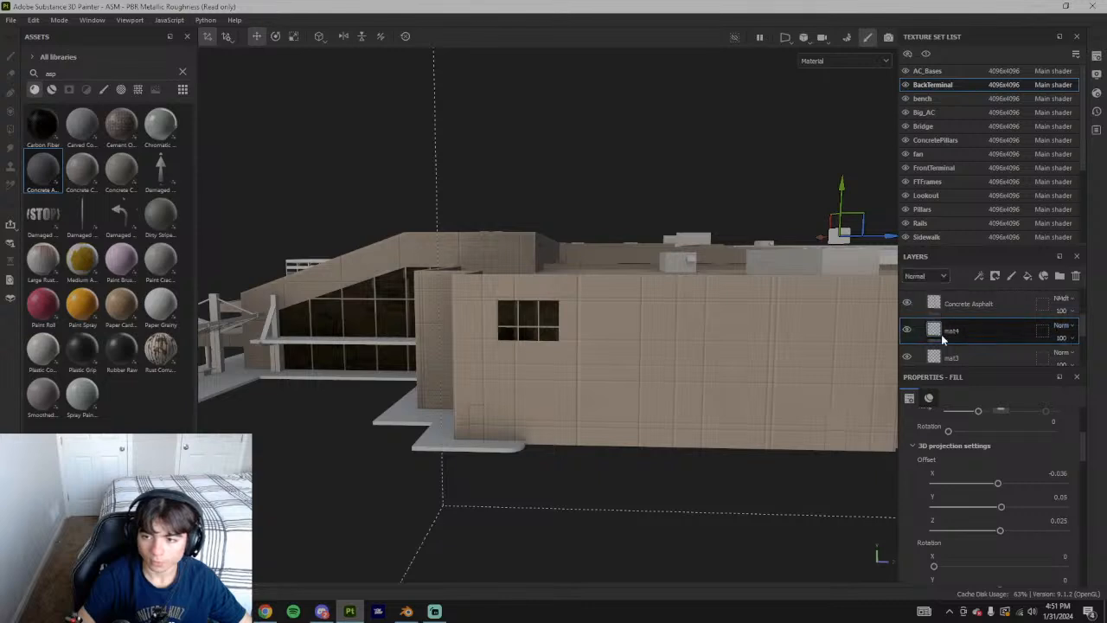
{"action": "left_click", "coordinate": [1057, 299]}
{"action": "left_click", "coordinate": [1058, 7]}
{"action": "scroll", "coordinate": [973, 295], "scroll_direction": "up", "scroll_amount": 1}
{"action": "left_click", "coordinate": [935, 276]}
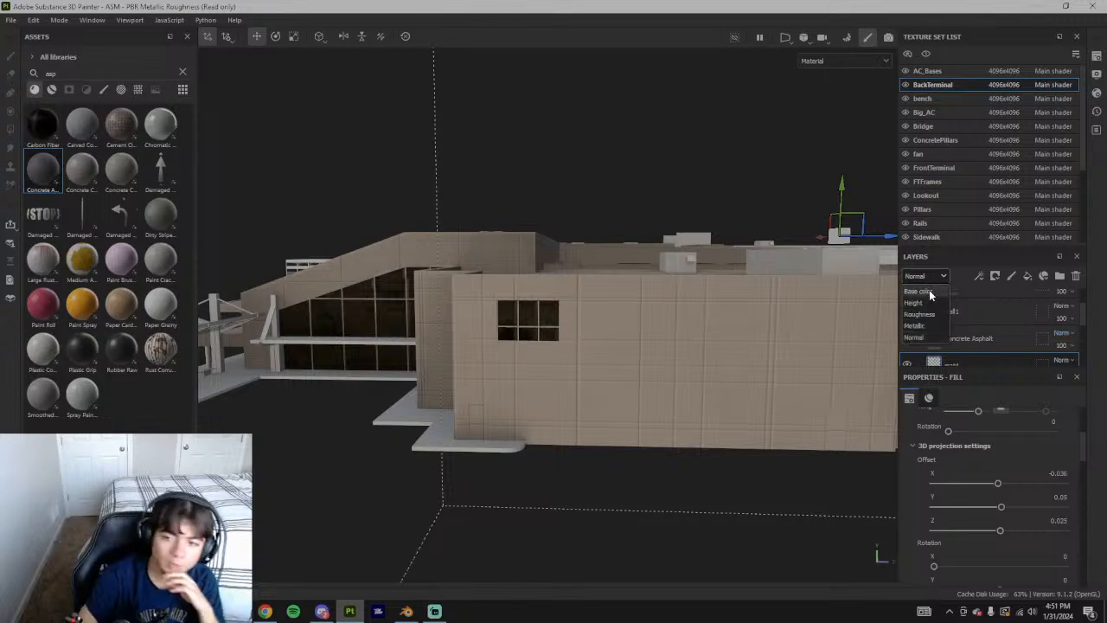
{"action": "left_click", "coordinate": [930, 293]}
Collapse and hide the wall1 folder to view the BackTerminal walls with only wall2
{"action": "scroll", "coordinate": [967, 344], "scroll_direction": "up", "scroll_amount": 1}
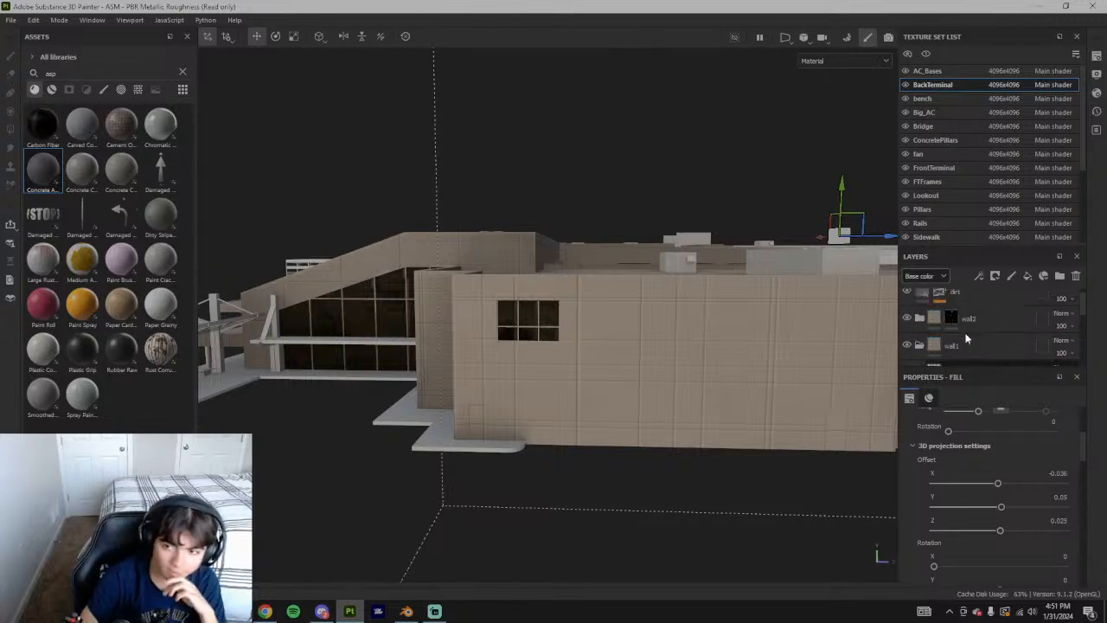
{"action": "left_click", "coordinate": [967, 343]}
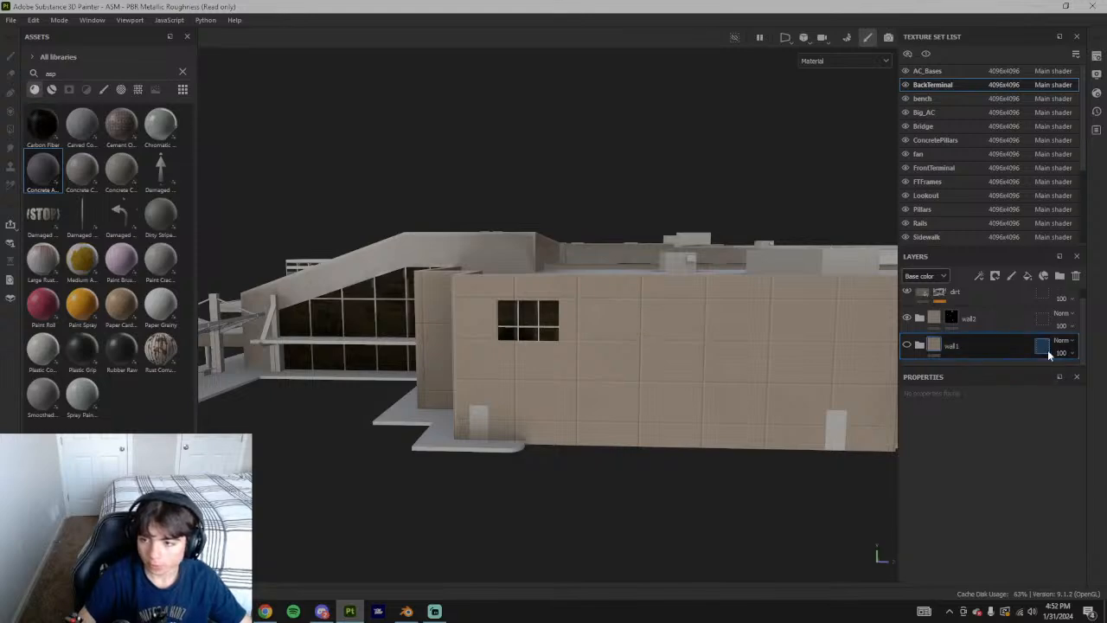
{"action": "left_click_drag", "start_coordinate": [811, 351], "coordinate": [562, 350], "text": "alt"}
Expand the wall2 folder and set its mat4 layer's tiling to 10.48
{"action": "left_click", "coordinate": [919, 344]}
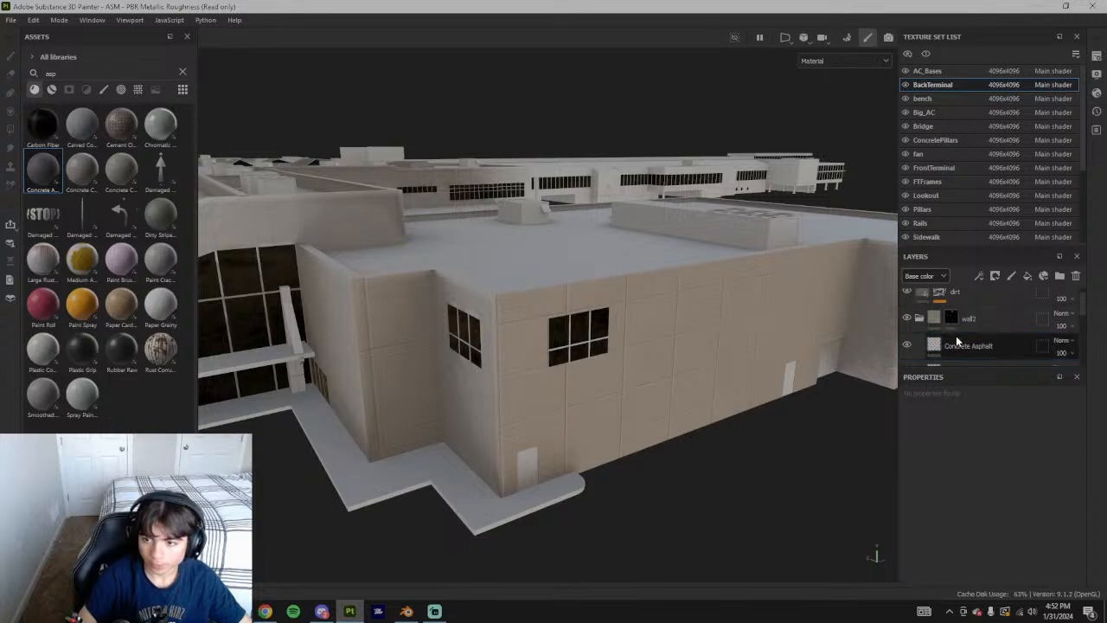
{"action": "left_click", "coordinate": [955, 338]}
{"action": "scroll", "coordinate": [962, 341], "scroll_direction": "down", "scroll_amount": 1}
{"action": "left_click", "coordinate": [962, 340]}
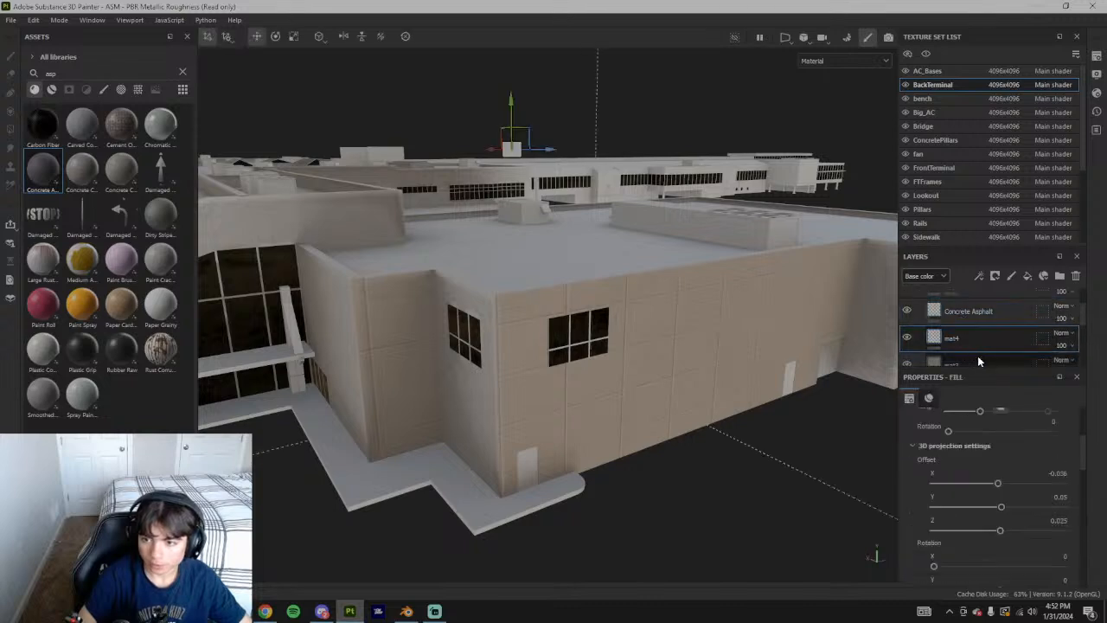
{"action": "scroll", "coordinate": [981, 497], "scroll_direction": "up", "scroll_amount": 1}
{"action": "left_click", "coordinate": [983, 481]}
{"action": "left_click_drag", "start_coordinate": [982, 482], "coordinate": [950, 485]}
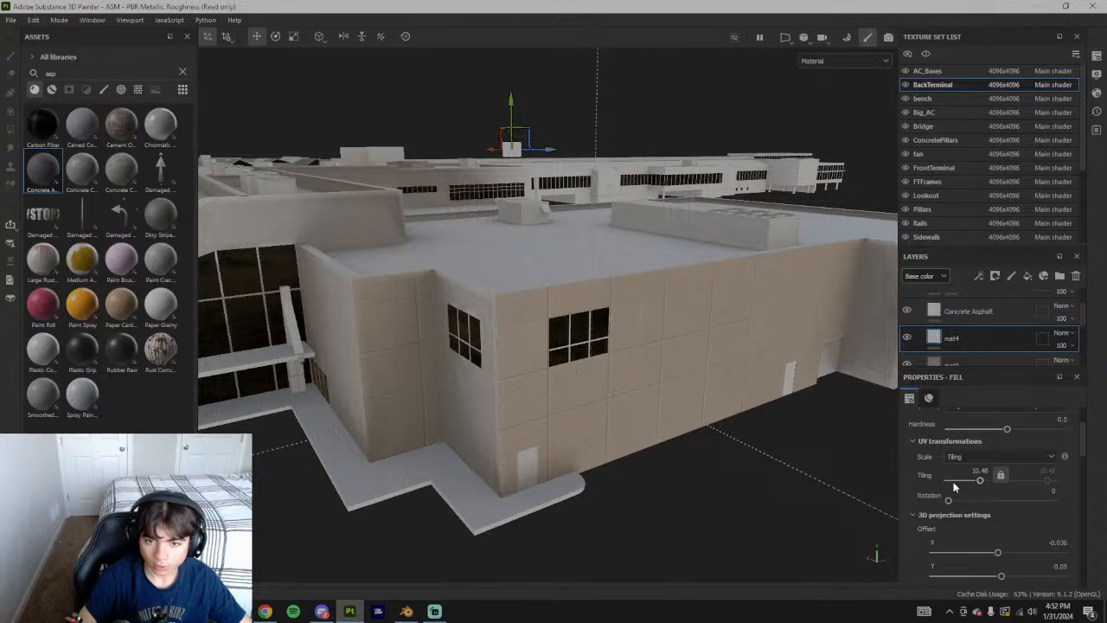
Inspect how wall2's panel lines meet the windows, doors and corners of the BackTerminal walls from several angles and distances
{"action": "left_click_drag", "start_coordinate": [645, 327], "coordinate": [499, 361], "text": "alt"}
{"action": "scroll", "coordinate": [650, 320], "scroll_direction": "up", "scroll_amount": 3}
{"action": "scroll", "coordinate": [642, 333], "scroll_direction": "down", "scroll_amount": 2}
{"action": "scroll", "coordinate": [500, 357], "scroll_direction": "up", "scroll_amount": 3}
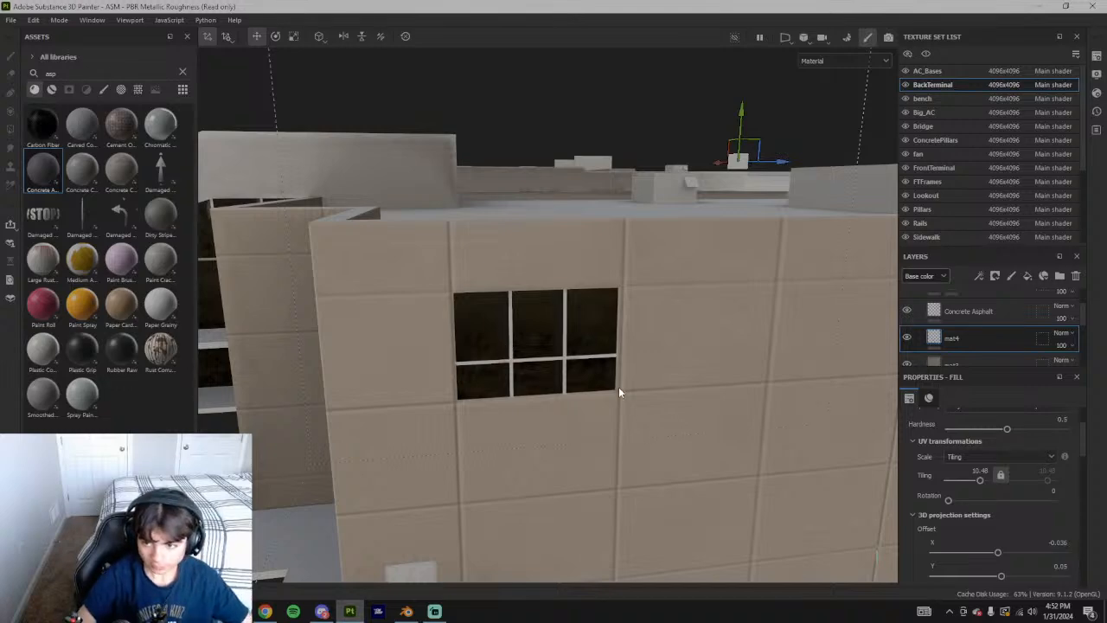
{"action": "scroll", "coordinate": [683, 388], "scroll_direction": "down", "scroll_amount": 3}
{"action": "scroll", "coordinate": [753, 395], "scroll_direction": "down", "scroll_amount": 3}
{"action": "left_click_drag", "start_coordinate": [761, 395], "coordinate": [637, 377], "text": "alt"}
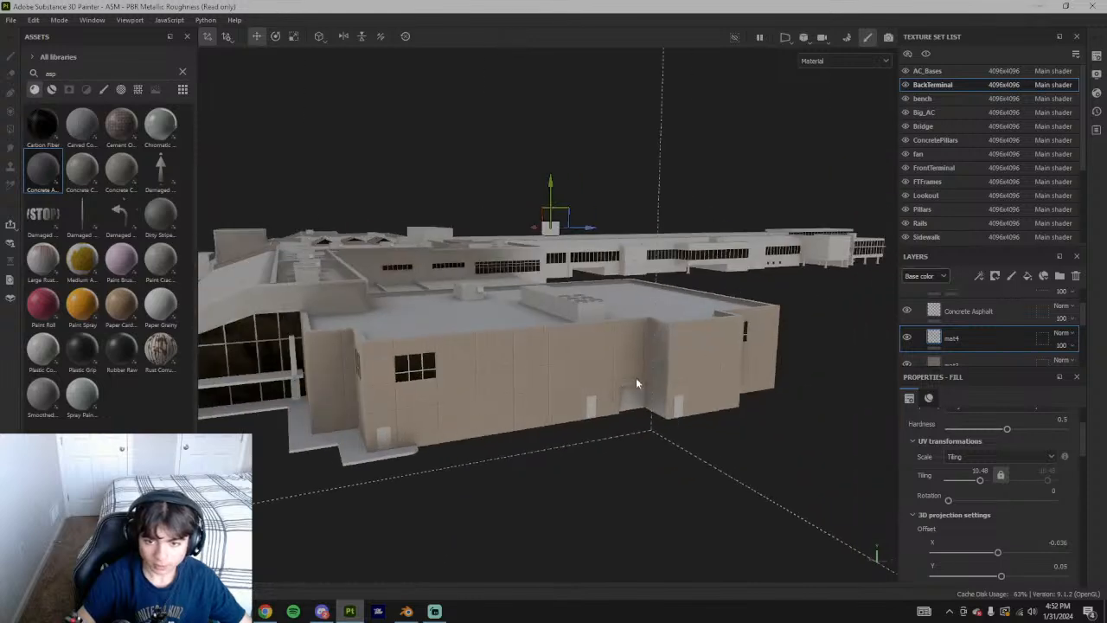
{"action": "scroll", "coordinate": [510, 389], "scroll_direction": "up", "scroll_amount": 3}
{"action": "left_click_drag", "start_coordinate": [511, 392], "coordinate": [590, 372], "text": "alt"}
{"action": "scroll", "coordinate": [587, 376], "scroll_direction": "down", "scroll_amount": 3}
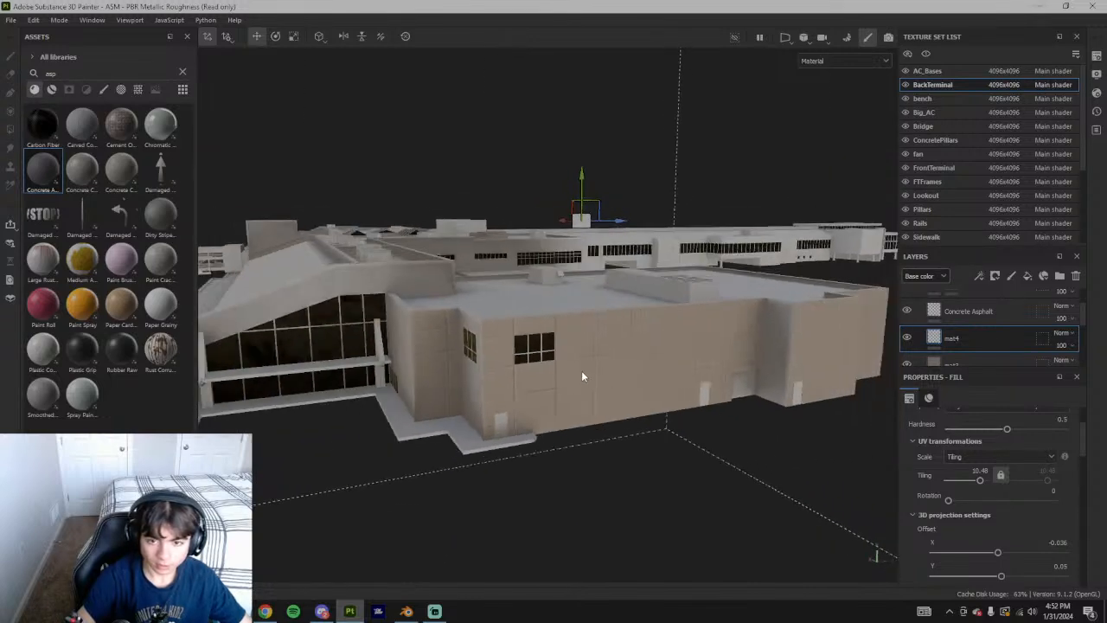
{"action": "scroll", "coordinate": [563, 378], "scroll_direction": "up", "scroll_amount": 5}
{"action": "scroll", "coordinate": [554, 381], "scroll_direction": "down", "scroll_amount": 3}
{"action": "scroll", "coordinate": [699, 362], "scroll_direction": "down", "scroll_amount": 3}
{"action": "left_click_drag", "start_coordinate": [699, 362], "coordinate": [545, 377], "text": "alt"}
{"action": "scroll", "coordinate": [545, 376], "scroll_direction": "up", "scroll_amount": 3}
{"action": "scroll", "coordinate": [961, 344], "scroll_direction": "up", "scroll_amount": 3}
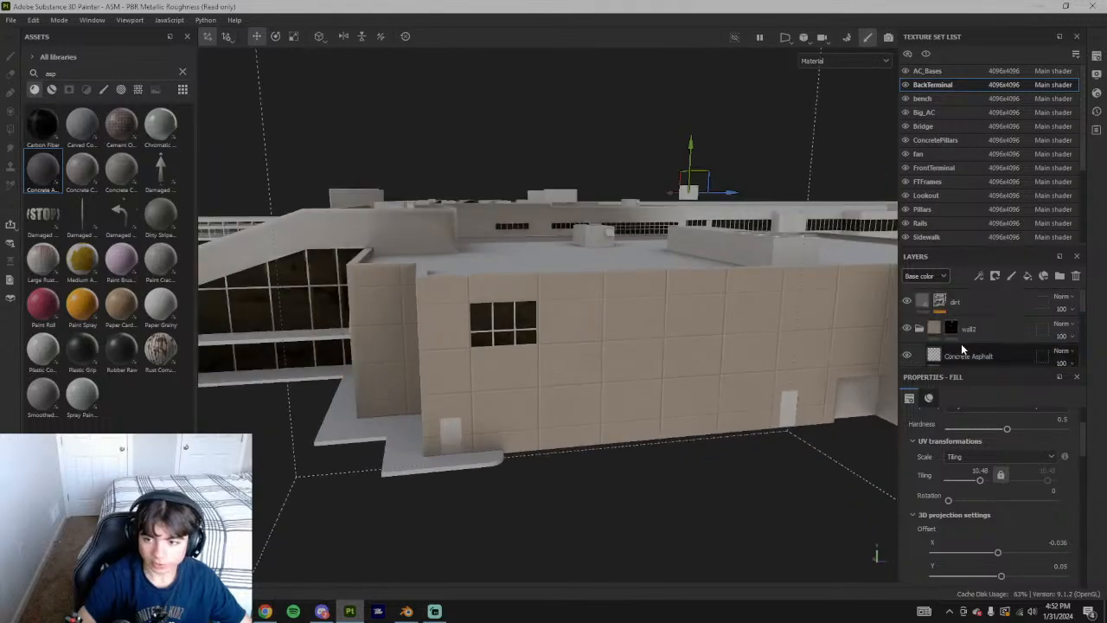
Collapse wall2, expand the wall1 folder, and check its mat4 layer's tiling with the Height channel shown
{"action": "left_click", "coordinate": [920, 334]}
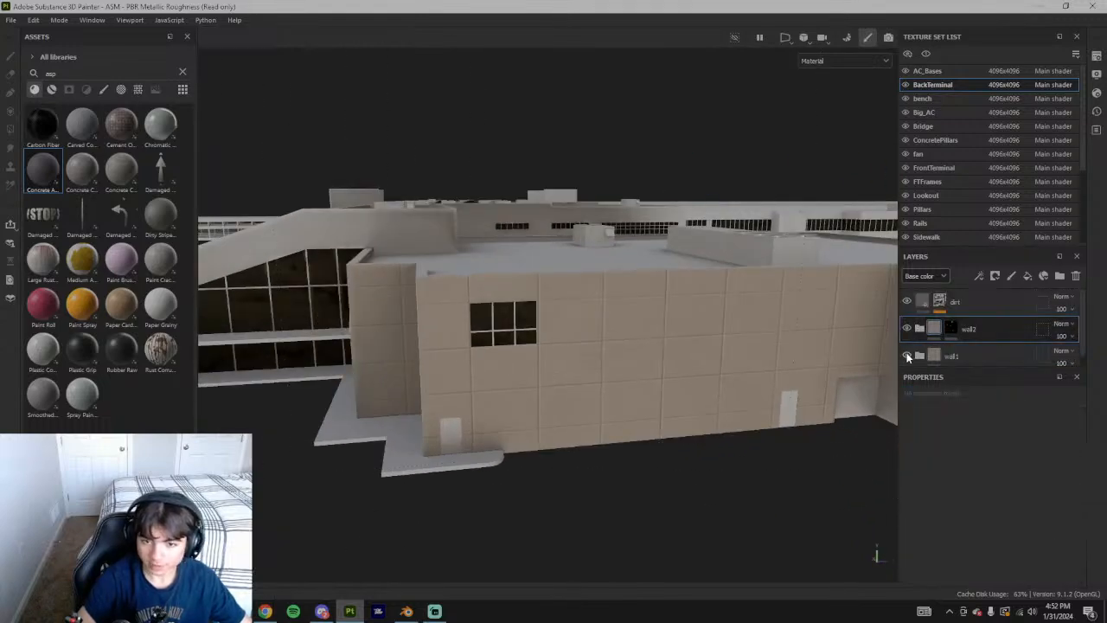
{"action": "scroll", "coordinate": [956, 357], "scroll_direction": "down", "scroll_amount": 1}
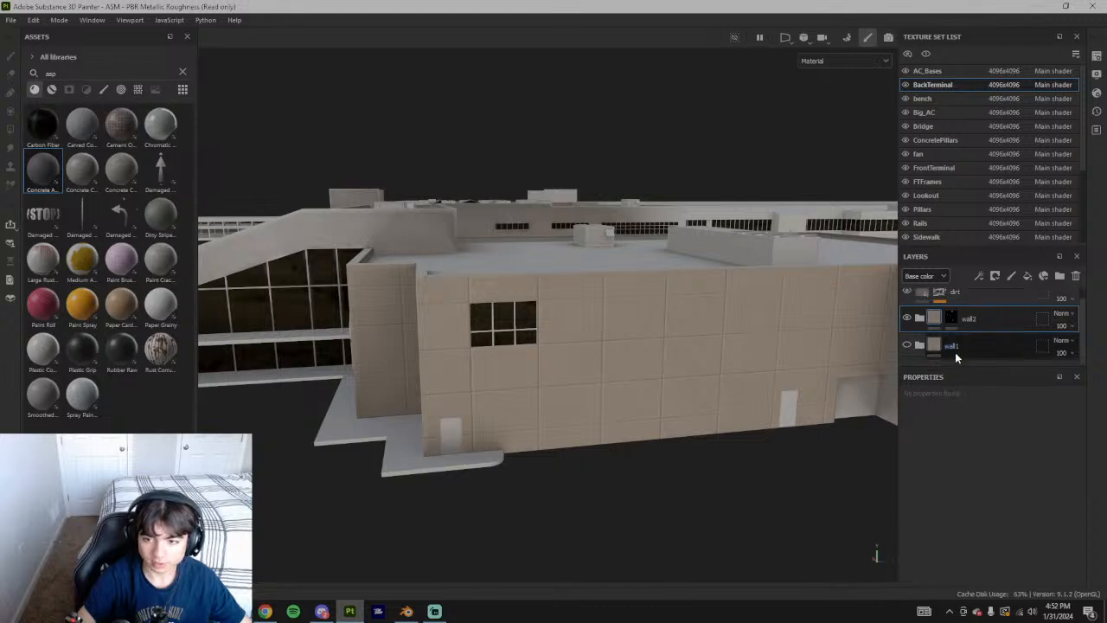
{"action": "left_click", "coordinate": [919, 347]}
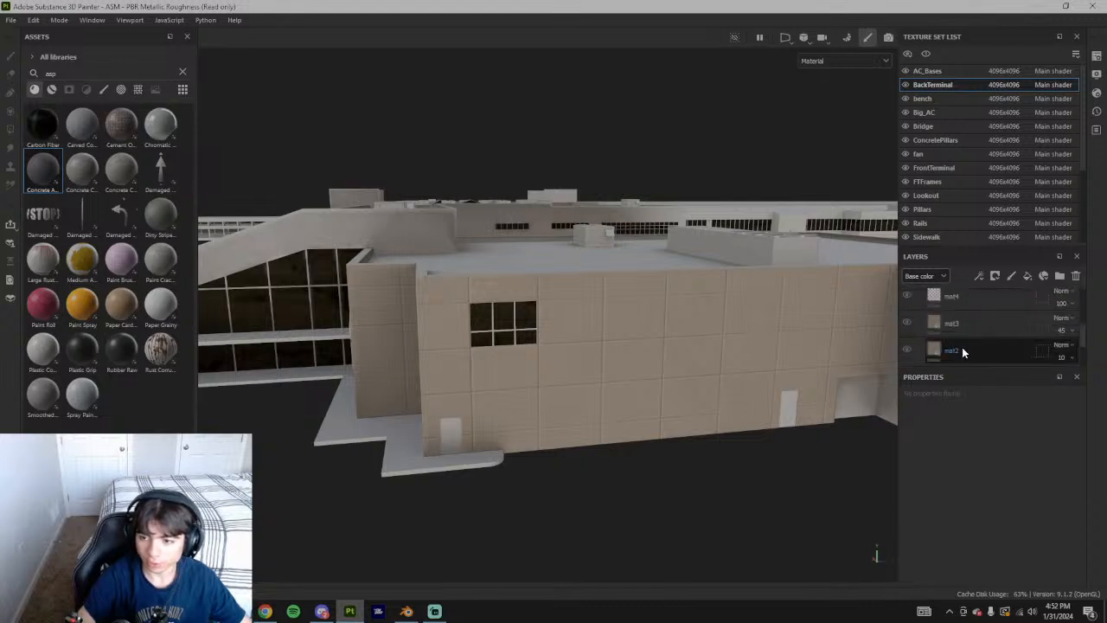
{"action": "scroll", "coordinate": [961, 346], "scroll_direction": "down", "scroll_amount": 3}
{"action": "left_click", "coordinate": [992, 340]}
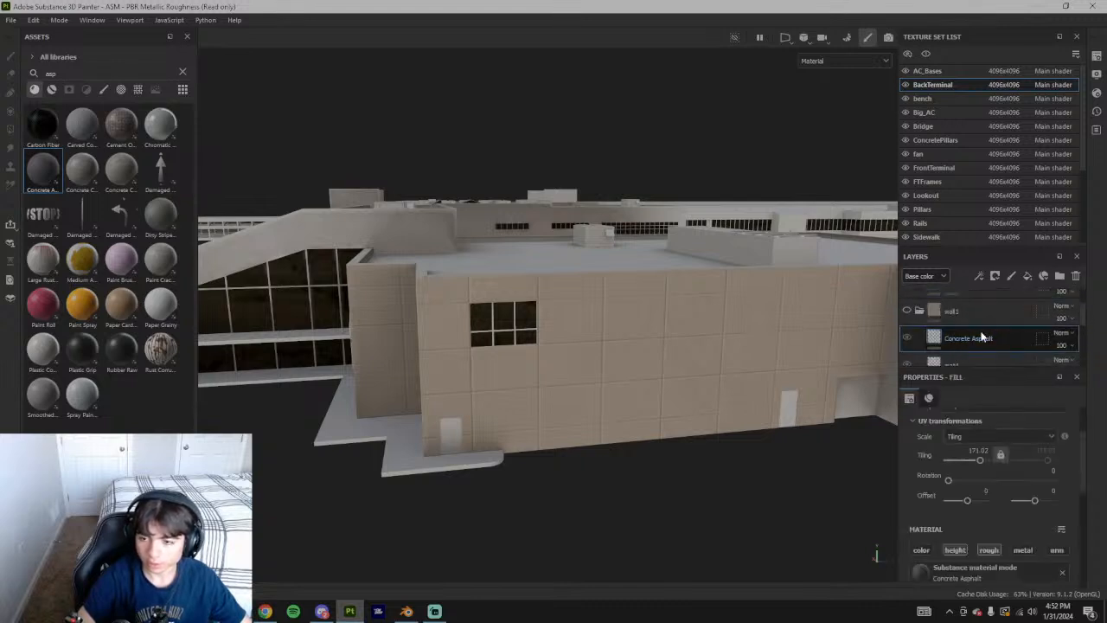
{"action": "left_click", "coordinate": [922, 304]}
{"action": "left_click", "coordinate": [997, 335]}
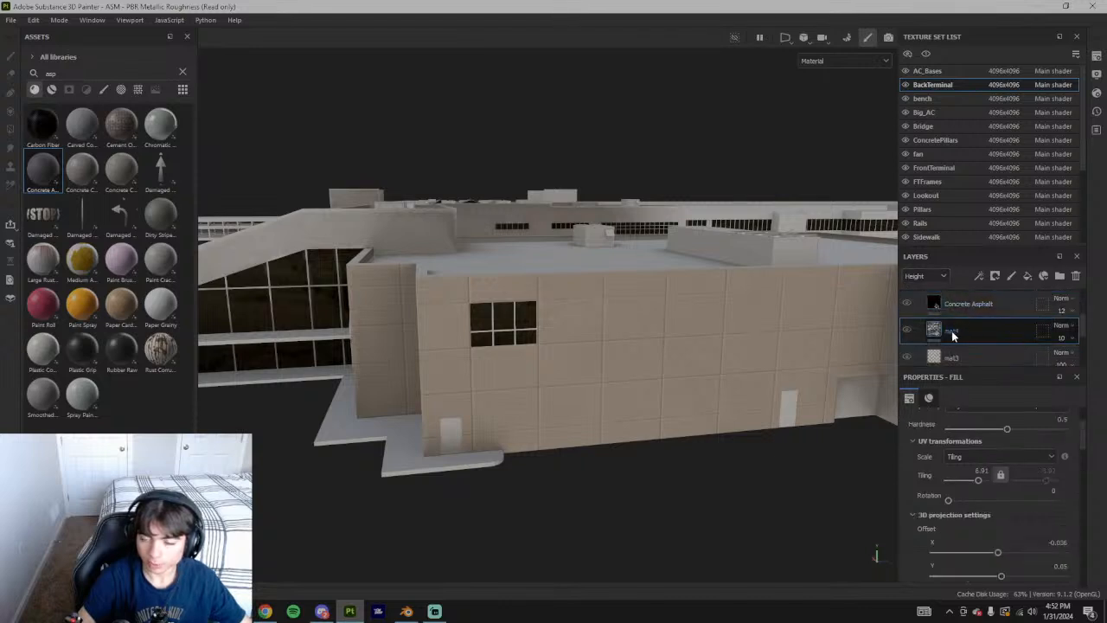
Compare the terminal walls with the wall1 folder shown and hidden, leaving wall1 visible and collapsed
{"action": "scroll", "coordinate": [917, 344], "scroll_direction": "down", "scroll_amount": 3}
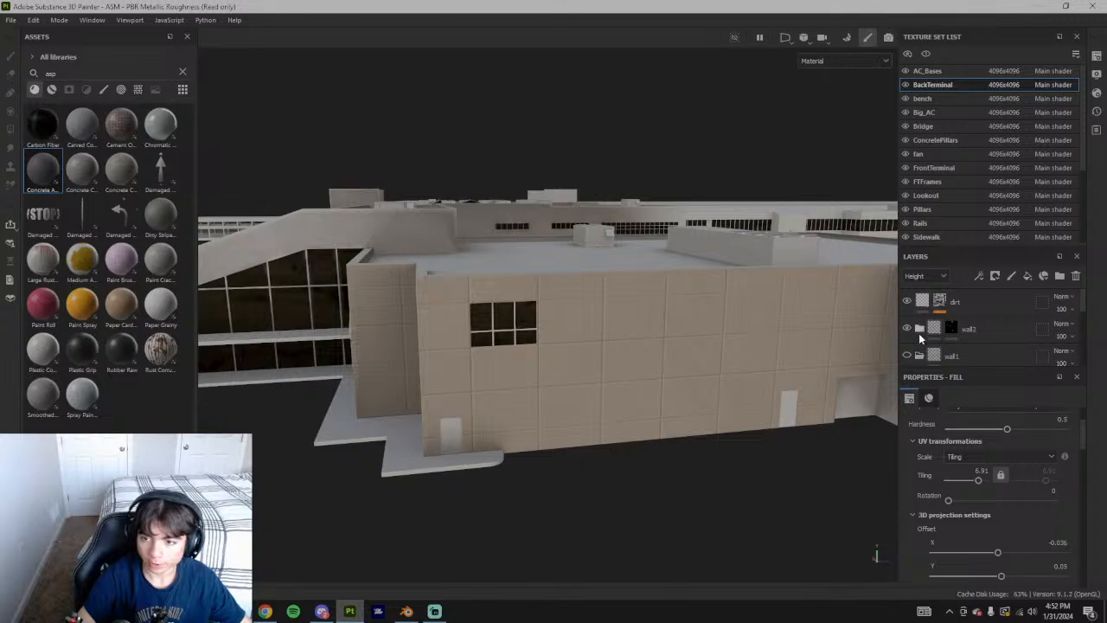
{"action": "left_click", "coordinate": [907, 355]}
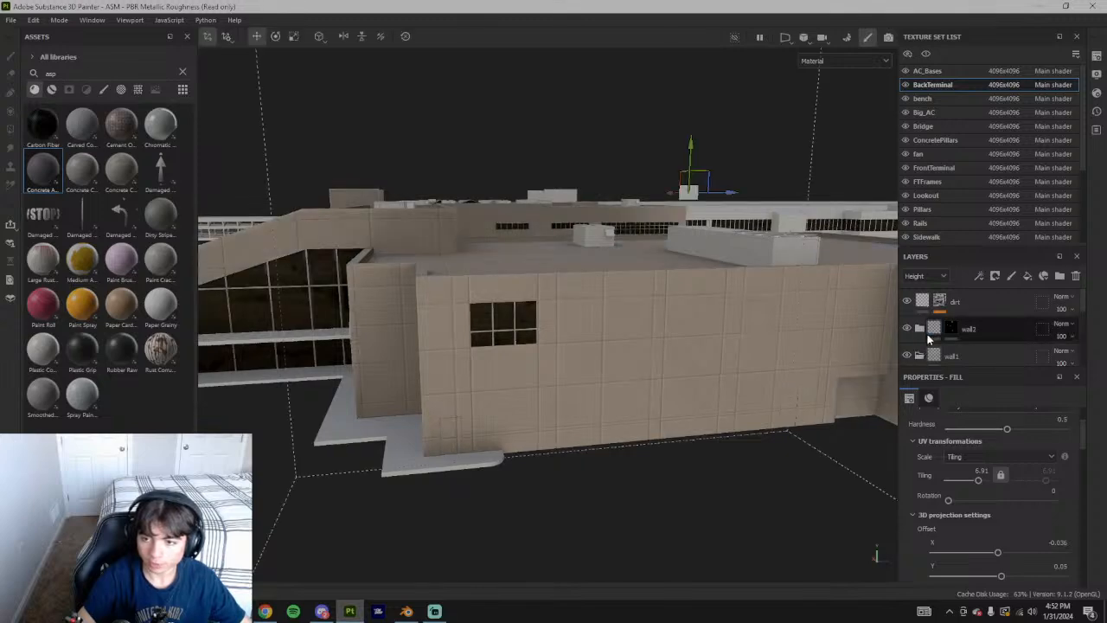
{"action": "left_click", "coordinate": [908, 355]}
{"action": "left_click_drag", "start_coordinate": [566, 302], "coordinate": [633, 336], "text": "alt"}
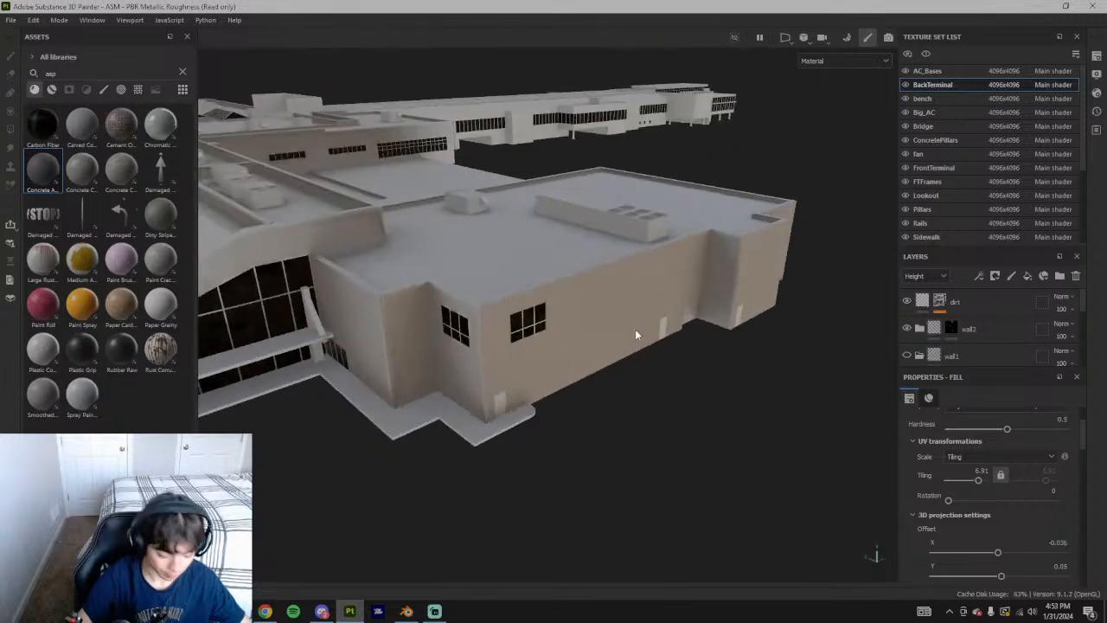
{"action": "left_click_drag", "start_coordinate": [738, 318], "coordinate": [873, 355], "text": "alt"}
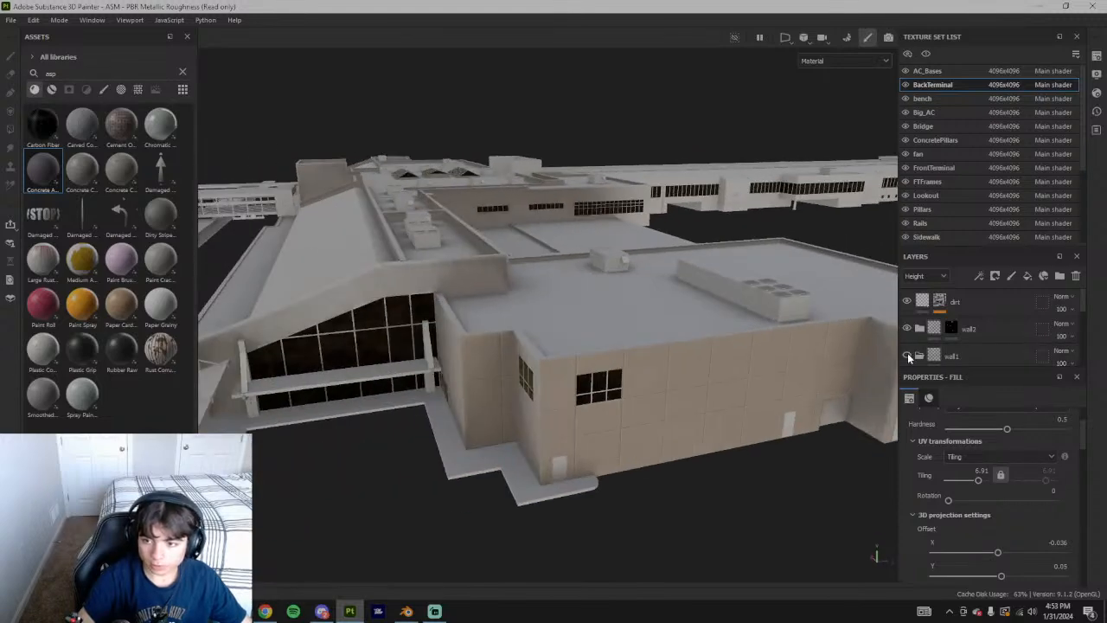
{"action": "left_click", "coordinate": [915, 354]}
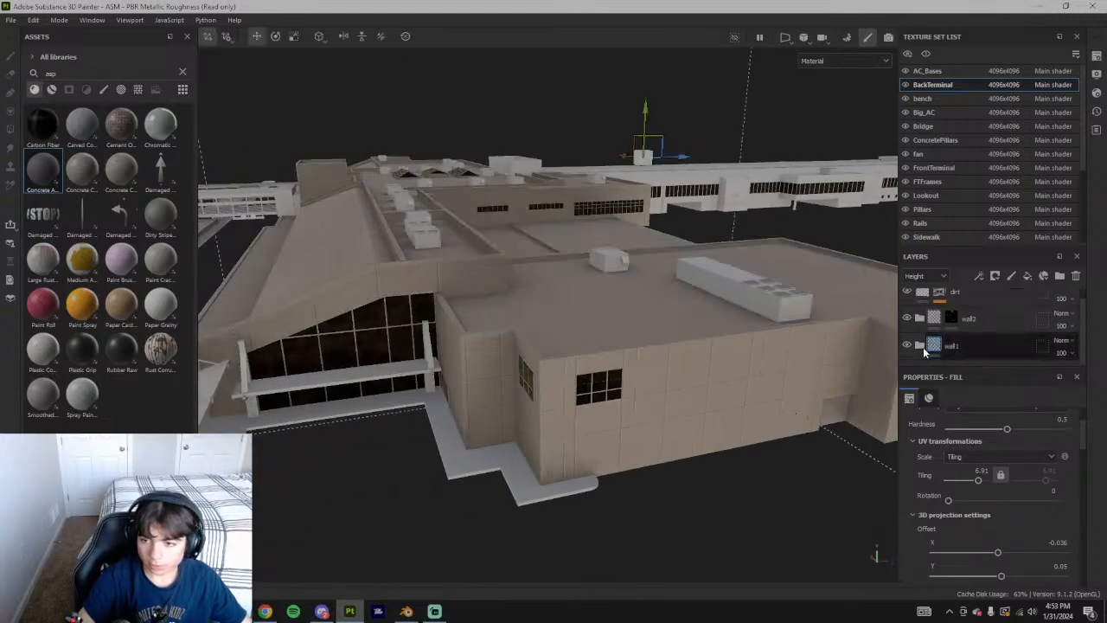
Try to reorder the wall1 and wall2 folders, undoing the move that nests wall1 inside wall2
{"action": "mouse_move", "coordinate": [974, 342]}
{"action": "left_mouse_down"}
{"action": "mouse_move", "coordinate": [977, 309]}
{"action": "mouse_move", "coordinate": [972, 346]}
{"action": "left_mouse_up"}
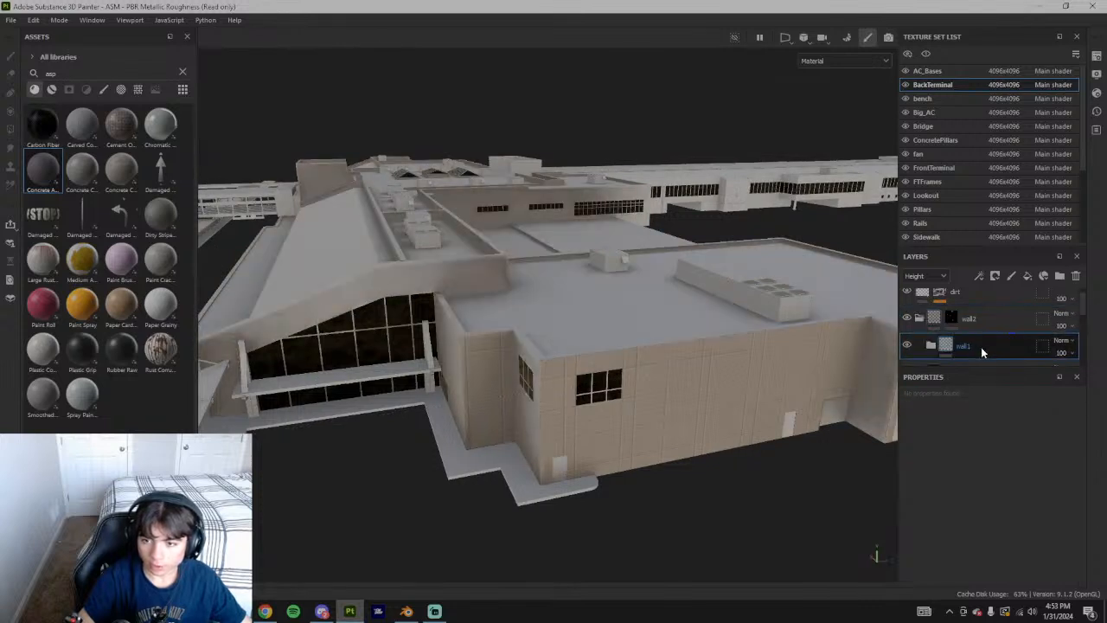
{"action": "key", "text": "ctrl+z"}
{"action": "left_click_drag", "start_coordinate": [982, 329], "coordinate": [968, 361]}
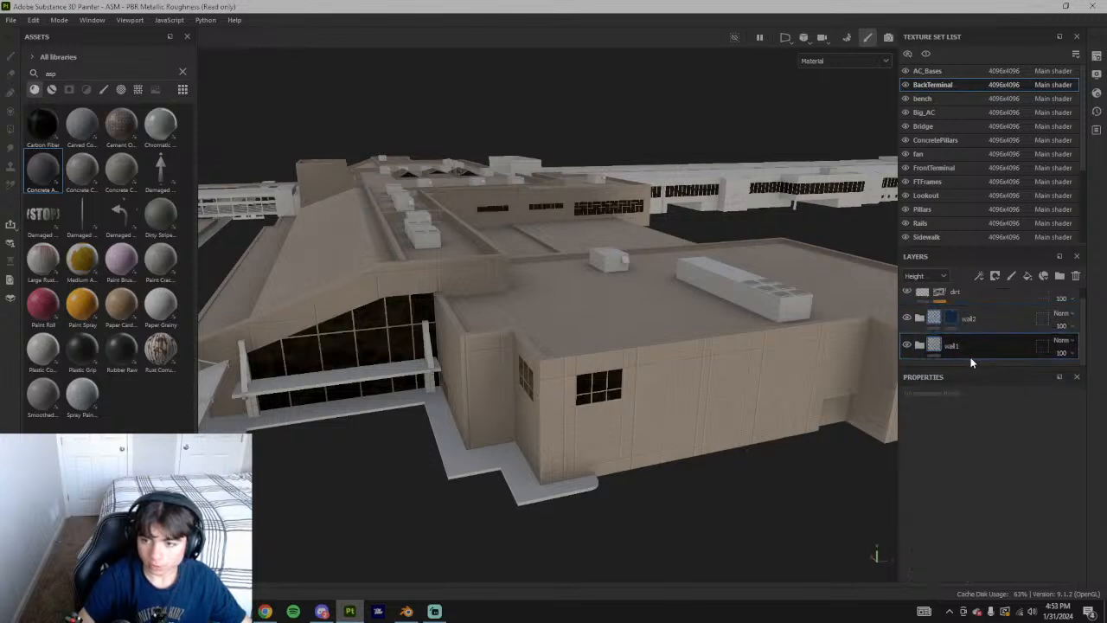
Expand the wall2 folder and set the Height blending mode of its mat and base layers to Normal
{"action": "left_click", "coordinate": [953, 321]}
{"action": "left_click", "coordinate": [935, 321]}
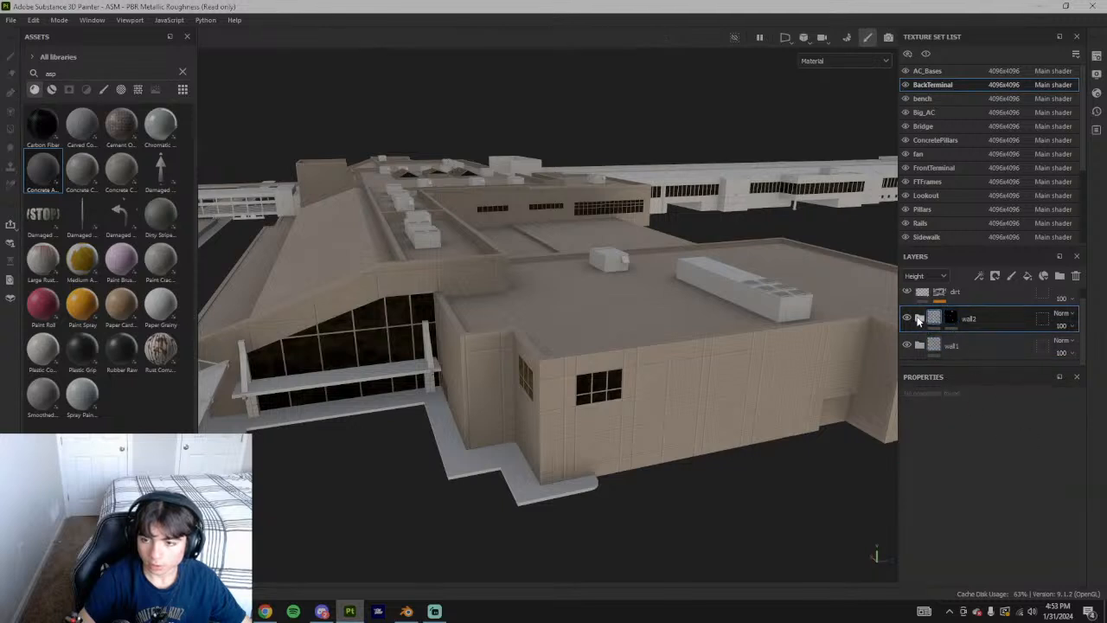
{"action": "left_click", "coordinate": [919, 320]}
{"action": "scroll", "coordinate": [960, 328], "scroll_direction": "down", "scroll_amount": 2}
{"action": "scroll", "coordinate": [978, 323], "scroll_direction": "down", "scroll_amount": 3}
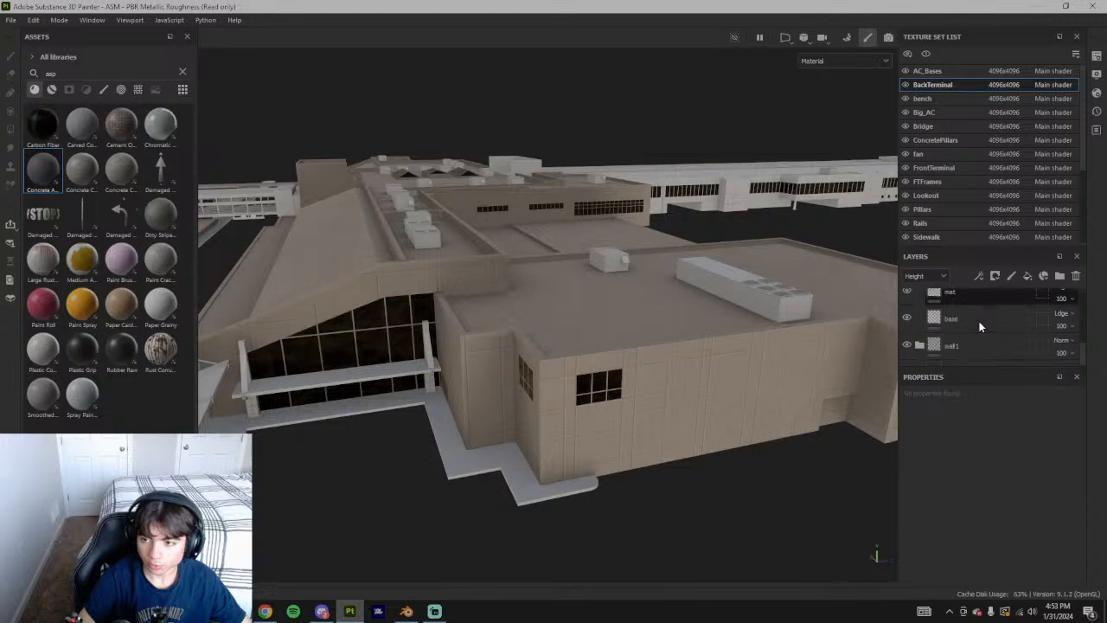
{"action": "scroll", "coordinate": [1012, 329], "scroll_direction": "up", "scroll_amount": 1}
{"action": "left_click", "coordinate": [1062, 322]}
{"action": "left_click", "coordinate": [1046, 7]}
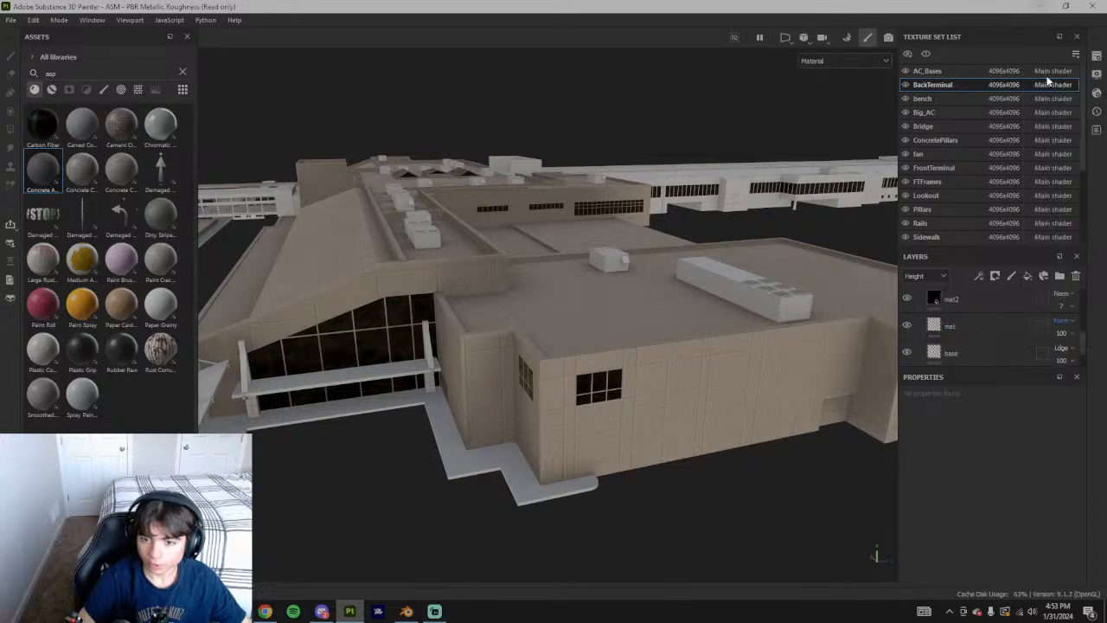
{"action": "left_click", "coordinate": [1063, 349]}
{"action": "left_click", "coordinate": [1057, 7]}
{"action": "scroll", "coordinate": [993, 303], "scroll_direction": "down", "scroll_amount": 1}
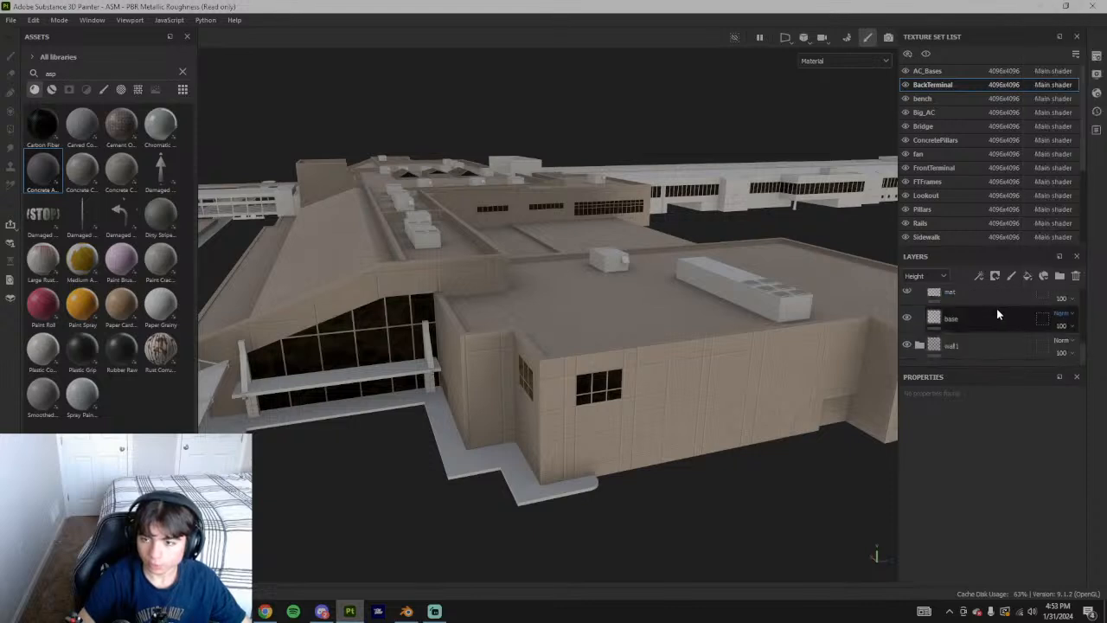
Expand the wall1 folder and set the Height blending mode of its base, mat and mat2 layers to Normal
{"action": "left_click", "coordinate": [920, 345]}
{"action": "scroll", "coordinate": [986, 339], "scroll_direction": "down", "scroll_amount": 1}
{"action": "scroll", "coordinate": [1052, 349], "scroll_direction": "up", "scroll_amount": 2}
{"action": "left_click", "coordinate": [1066, 342]}
{"action": "left_click", "coordinate": [1040, 7]}
{"action": "left_click", "coordinate": [1066, 316]}
{"action": "left_click", "coordinate": [1049, 7]}
{"action": "scroll", "coordinate": [1064, 324], "scroll_direction": "up", "scroll_amount": 1}
{"action": "left_click", "coordinate": [1042, 35]}
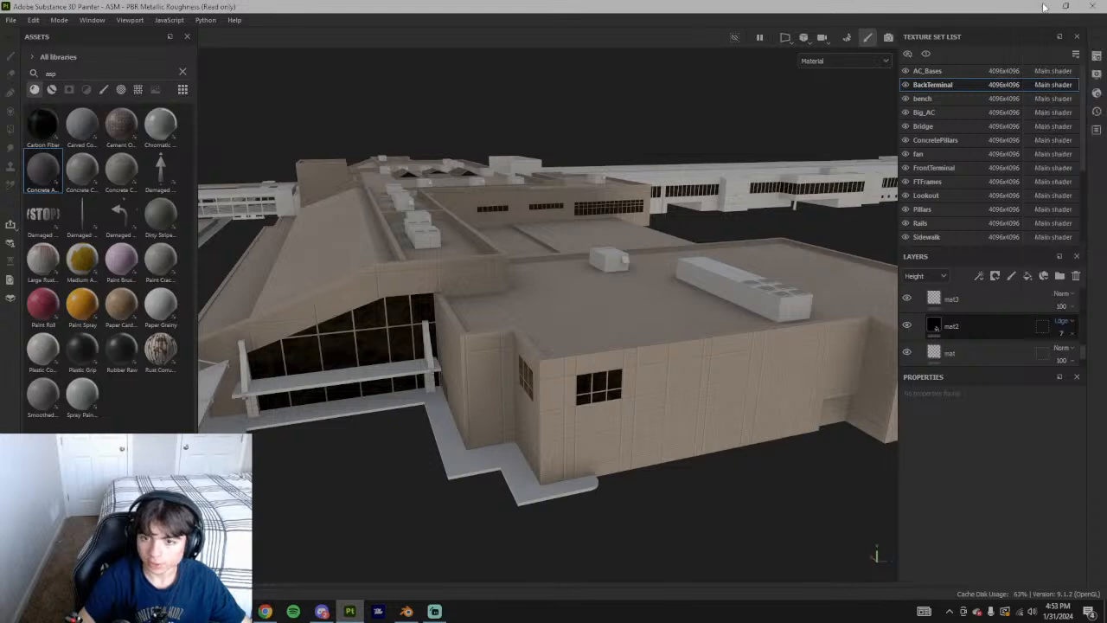
Check the Height blending modes throughout the wall folders, leaving wall1 and wall2 collapsed
{"action": "scroll", "coordinate": [1011, 326], "scroll_direction": "down", "scroll_amount": 2}
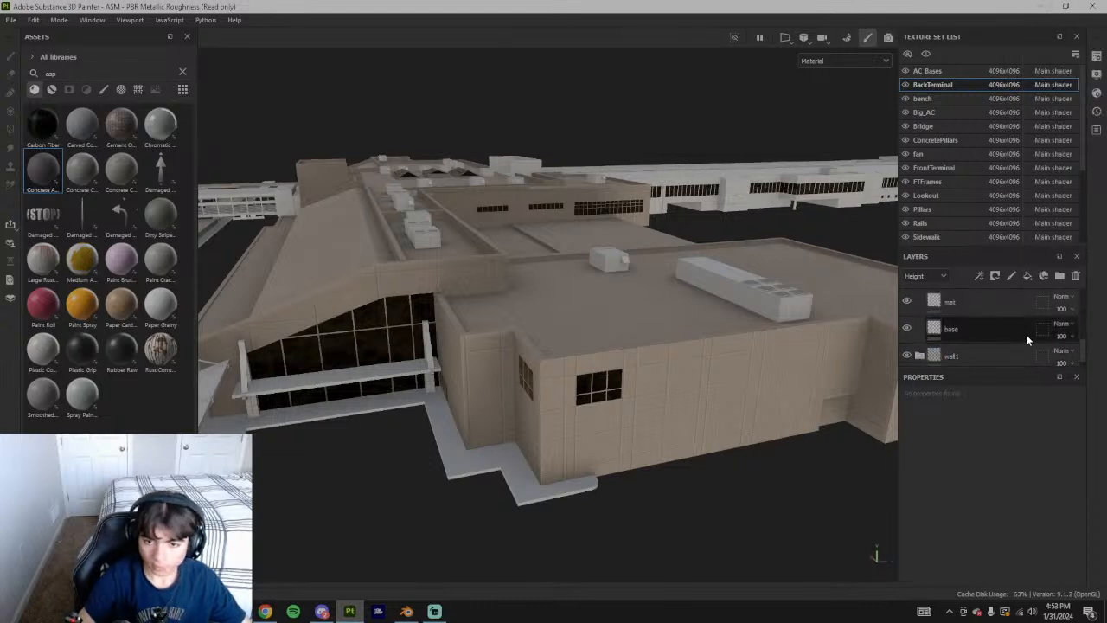
{"action": "scroll", "coordinate": [997, 337], "scroll_direction": "up", "scroll_amount": 1}
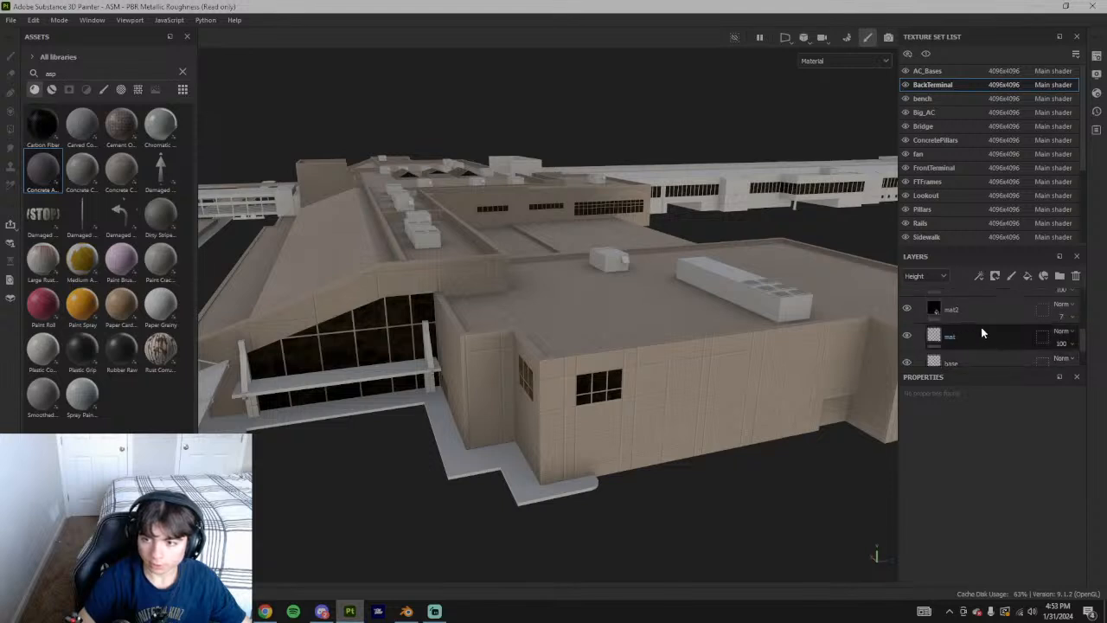
{"action": "scroll", "coordinate": [980, 327], "scroll_direction": "up", "scroll_amount": 2}
{"action": "scroll", "coordinate": [986, 335], "scroll_direction": "up", "scroll_amount": 3}
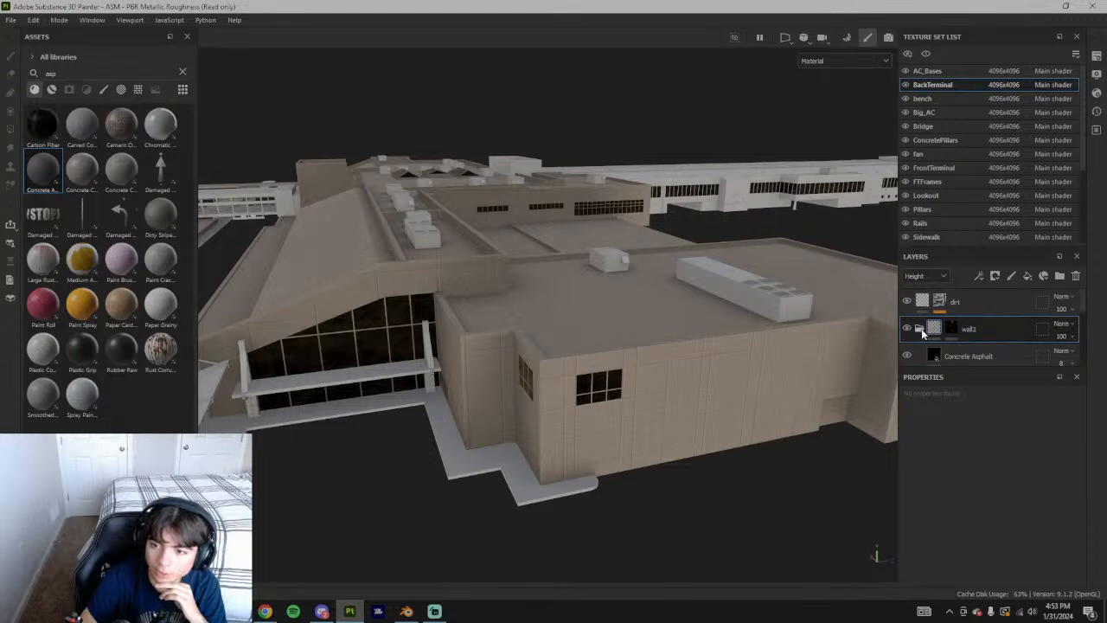
{"action": "scroll", "coordinate": [928, 355], "scroll_direction": "down", "scroll_amount": 5}
{"action": "scroll", "coordinate": [961, 342], "scroll_direction": "up", "scroll_amount": 5}
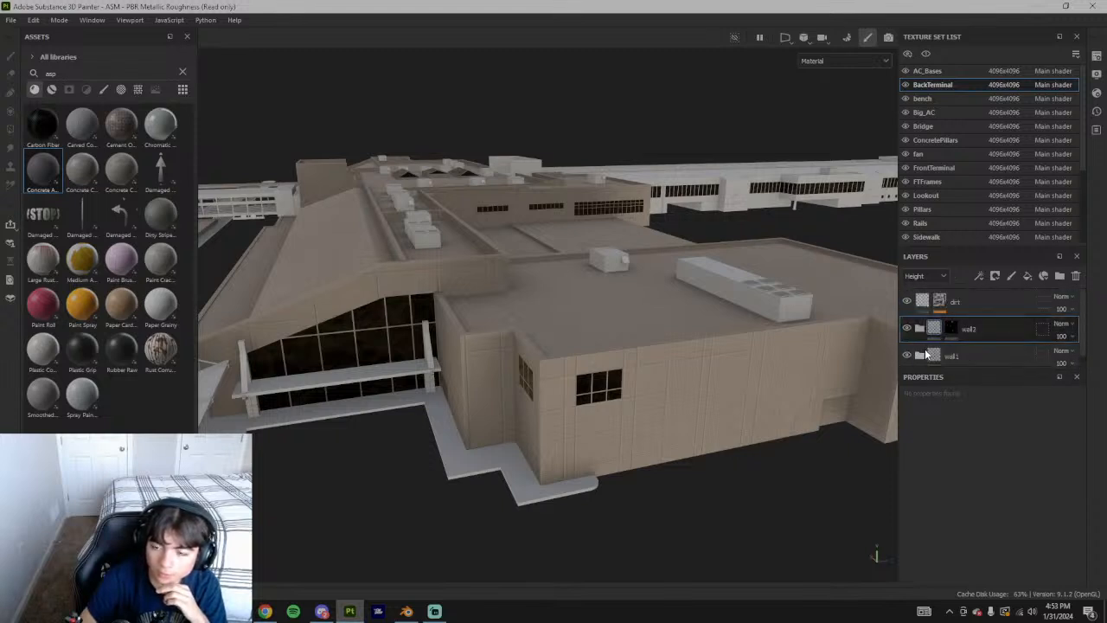
Compare the panel lines on BackTerminal with wall1 hidden and shown, from an overview and closer to the corner walls
{"action": "left_click", "coordinate": [907, 355]}
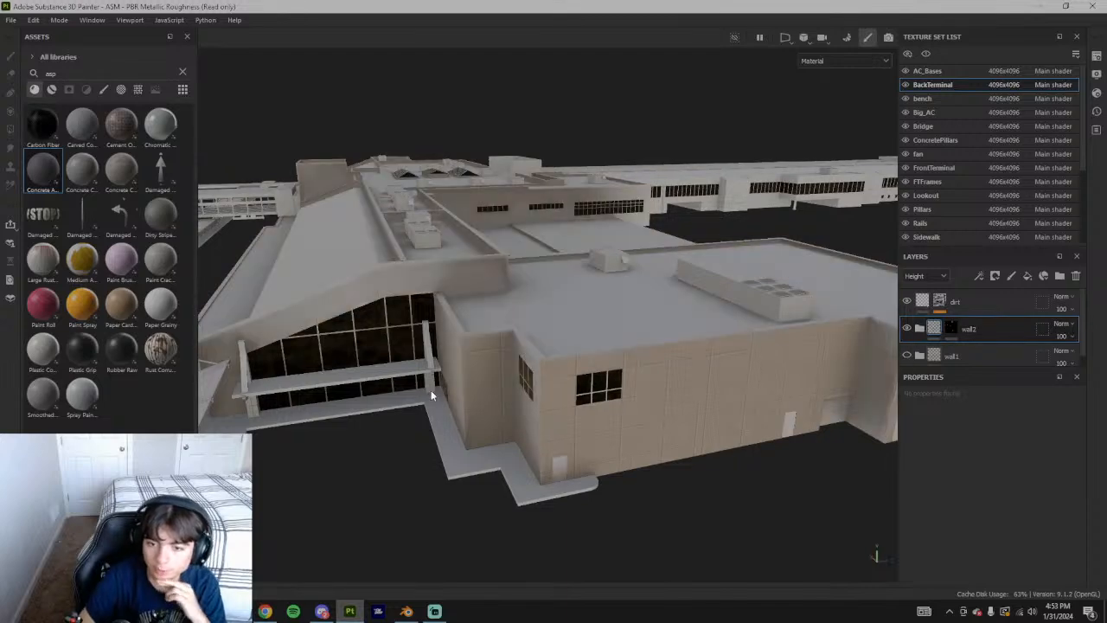
{"action": "left_click_drag", "start_coordinate": [502, 392], "coordinate": [649, 337], "text": "alt"}
{"action": "left_click_drag", "start_coordinate": [608, 296], "coordinate": [715, 377], "text": "alt"}
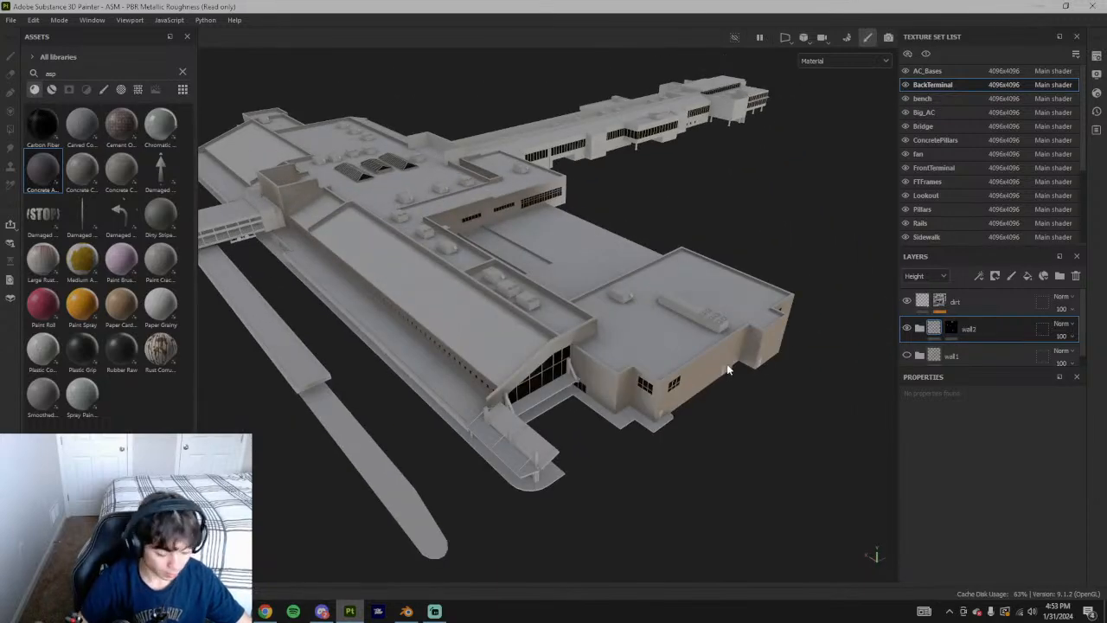
{"action": "left_click", "coordinate": [907, 355]}
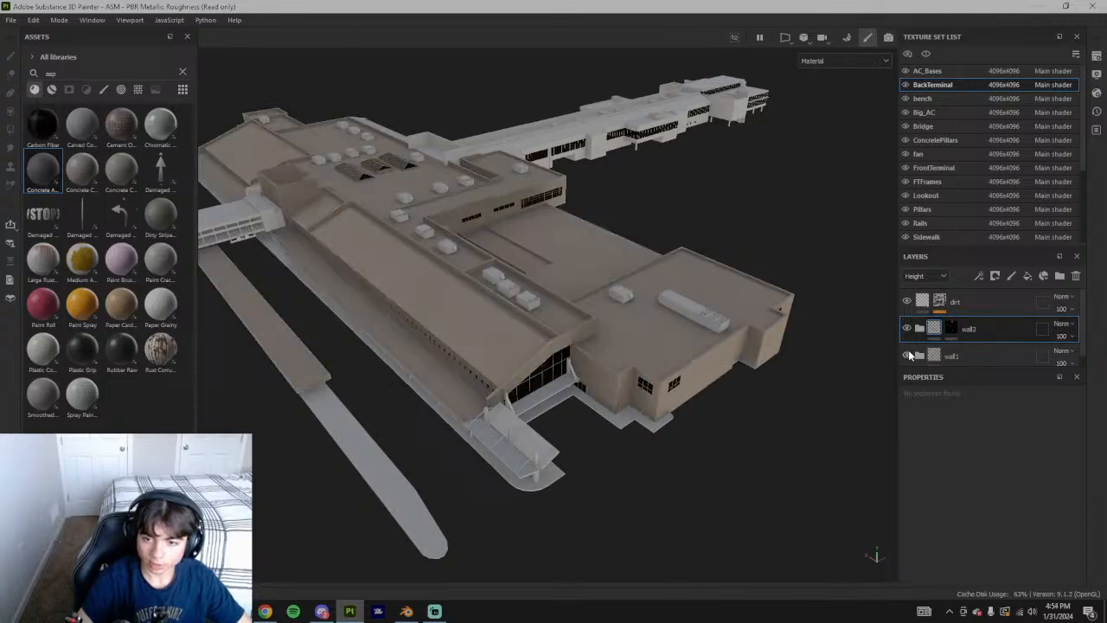
{"action": "left_click", "coordinate": [907, 356]}
{"action": "left_click", "coordinate": [908, 356]}
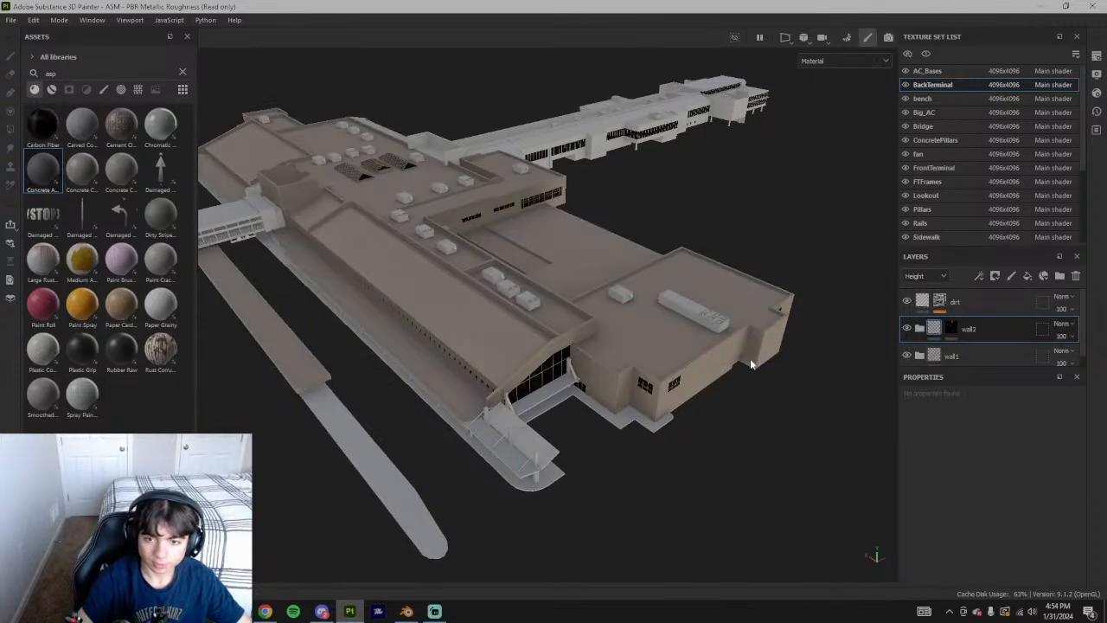
{"action": "scroll", "coordinate": [715, 312], "scroll_direction": "up", "scroll_amount": 5}
{"action": "scroll", "coordinate": [676, 321], "scroll_direction": "down", "scroll_amount": 2}
{"action": "left_click", "coordinate": [906, 356]}
{"action": "left_click", "coordinate": [907, 355]}
{"action": "left_click", "coordinate": [907, 355]}
{"action": "left_click", "coordinate": [907, 356]}
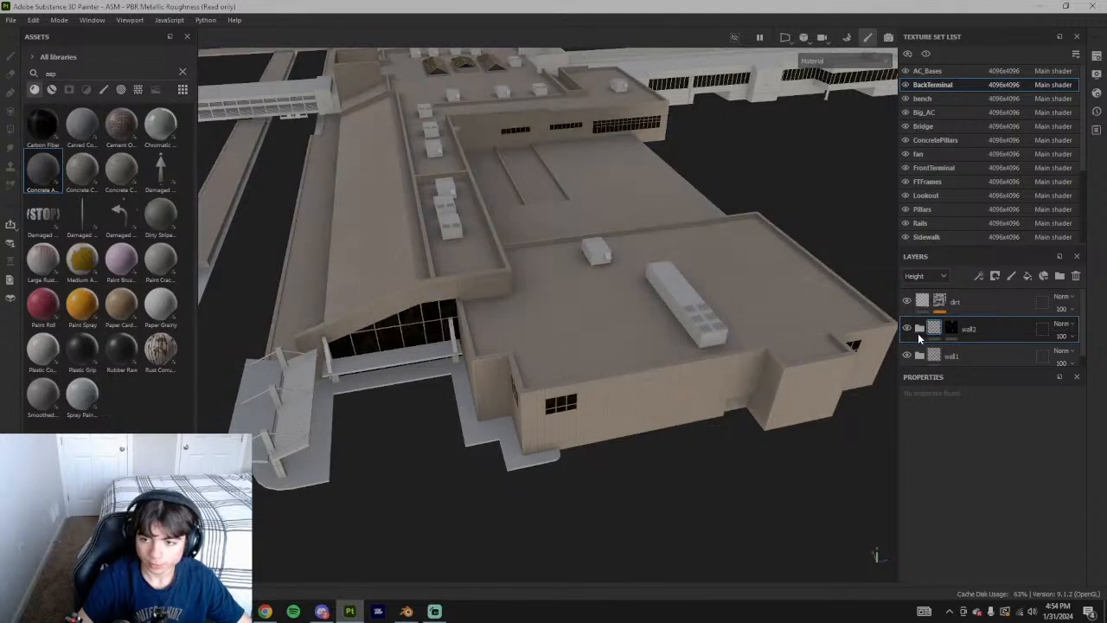
Look through wall2's layers, and examine the entrance and corner walls from other angles with wall1 hidden and shown again
{"action": "scroll", "coordinate": [949, 344], "scroll_direction": "down", "scroll_amount": 3}
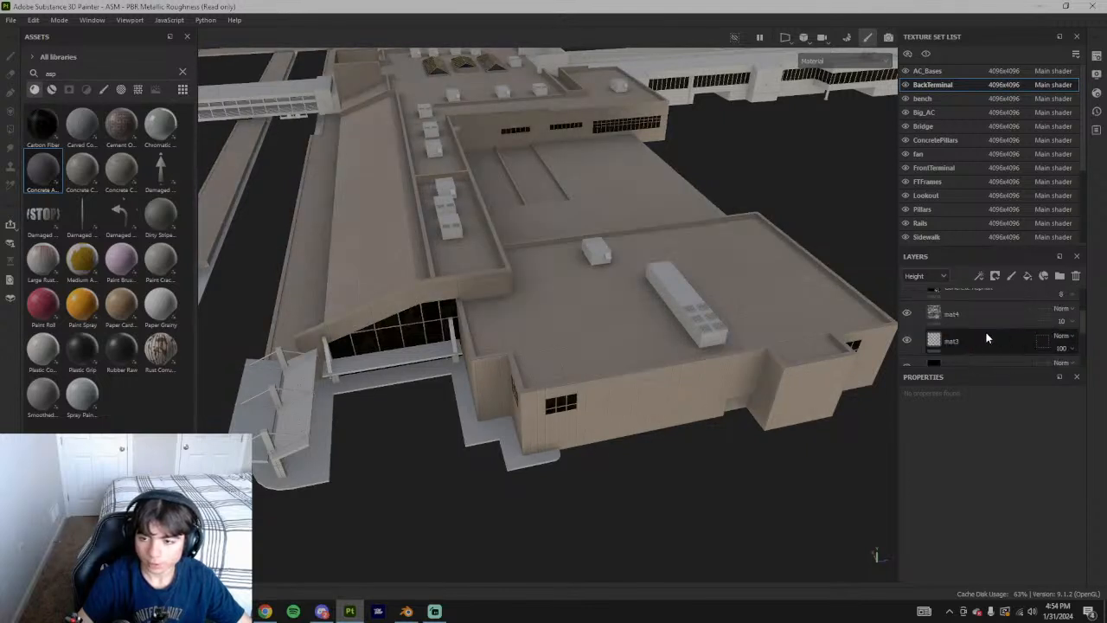
{"action": "scroll", "coordinate": [917, 335], "scroll_direction": "up", "scroll_amount": 3}
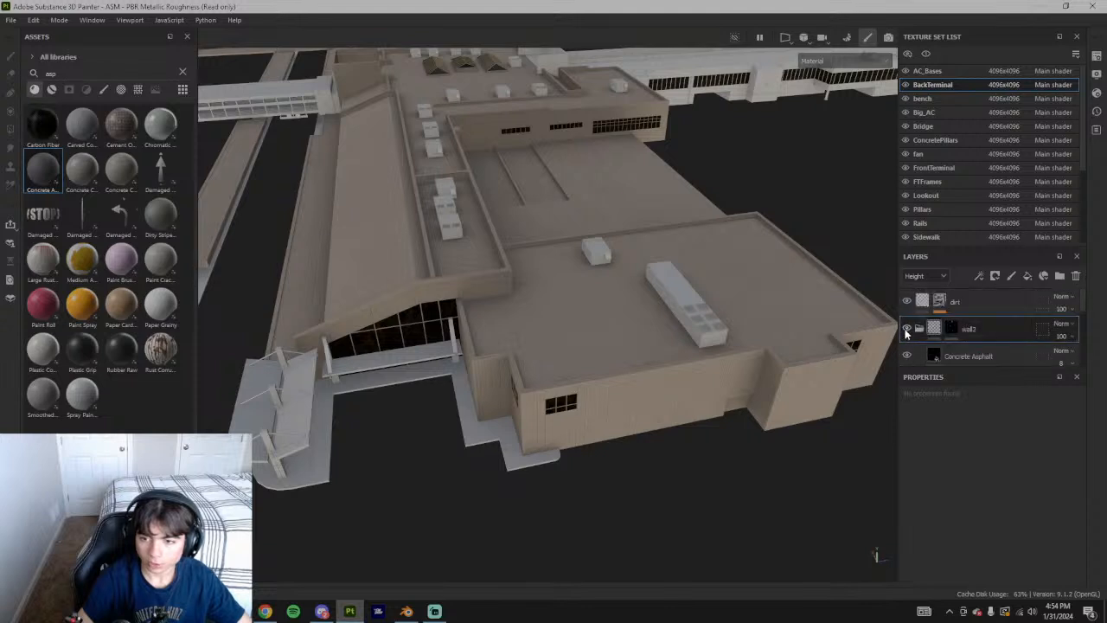
{"action": "left_click", "coordinate": [909, 355]}
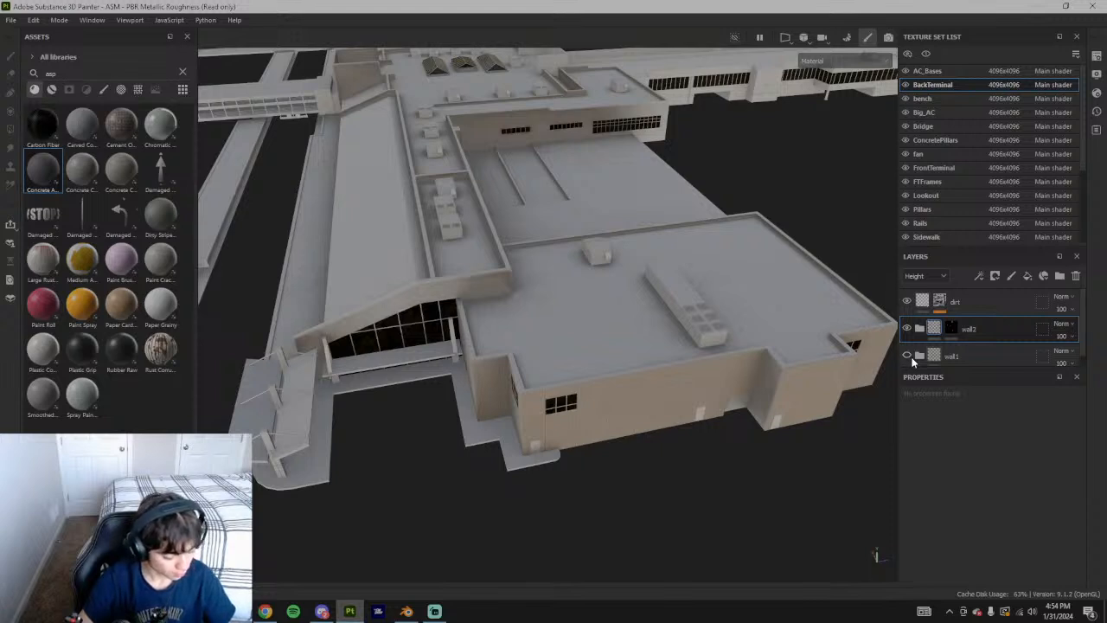
{"action": "scroll", "coordinate": [710, 362], "scroll_direction": "up", "scroll_amount": 4}
{"action": "left_click_drag", "start_coordinate": [620, 357], "coordinate": [737, 241], "text": "alt"}
{"action": "scroll", "coordinate": [724, 272], "scroll_direction": "up", "scroll_amount": 4}
{"action": "scroll", "coordinate": [732, 271], "scroll_direction": "down", "scroll_amount": 3}
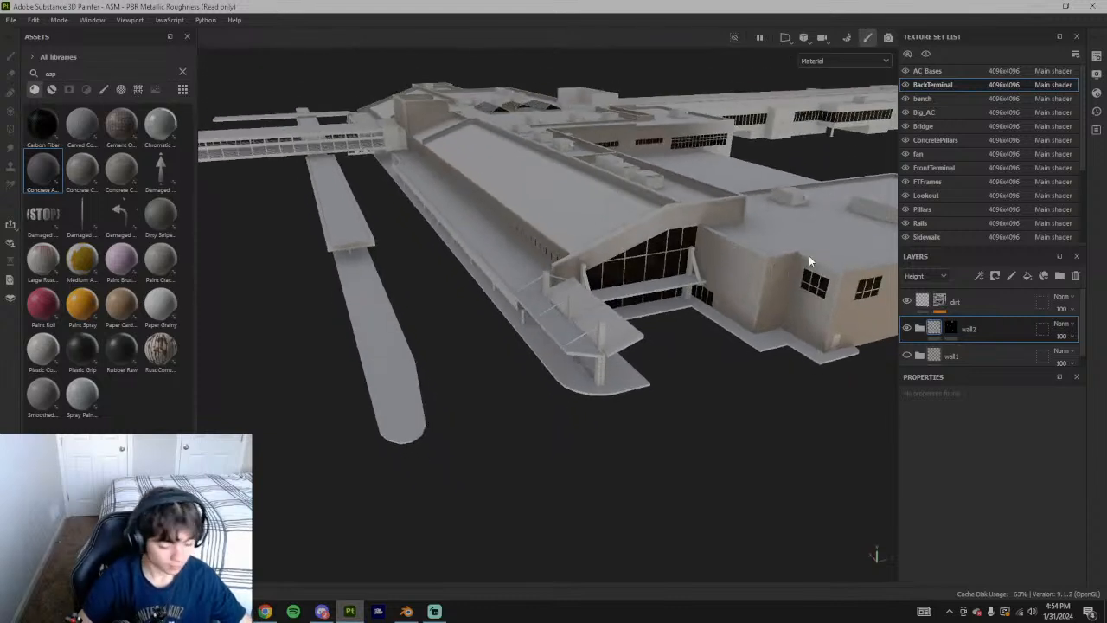
{"action": "left_click", "coordinate": [907, 355]}
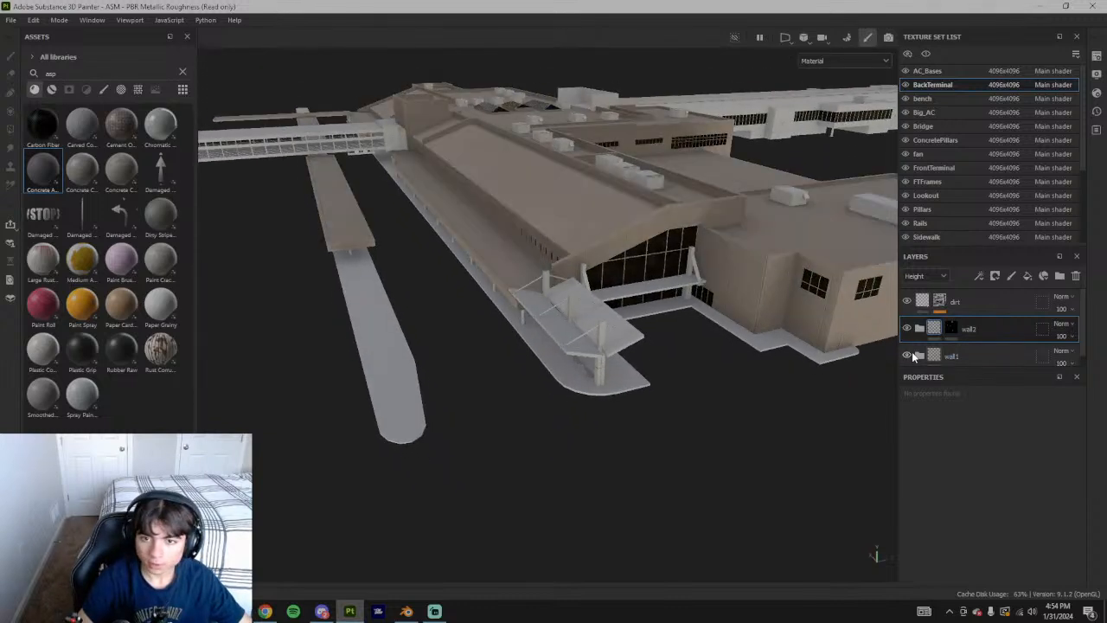
{"action": "left_click_drag", "start_coordinate": [800, 333], "coordinate": [519, 326], "text": "alt"}
{"action": "mouse_move", "coordinate": [714, 328]}
{"action": "left_mouse_down", "text": "alt"}
{"action": "mouse_move", "coordinate": [695, 328]}
{"action": "mouse_move", "coordinate": [756, 254]}
{"action": "mouse_move", "coordinate": [587, 245]}
{"action": "mouse_move", "coordinate": [567, 265]}
{"action": "mouse_move", "coordinate": [726, 271]}
{"action": "mouse_move", "coordinate": [635, 290]}
{"action": "mouse_move", "coordinate": [567, 367]}
{"action": "mouse_move", "coordinate": [485, 333]}
{"action": "mouse_move", "coordinate": [514, 321]}
{"action": "mouse_move", "coordinate": [709, 309]}
{"action": "left_mouse_up", "text": "alt"}
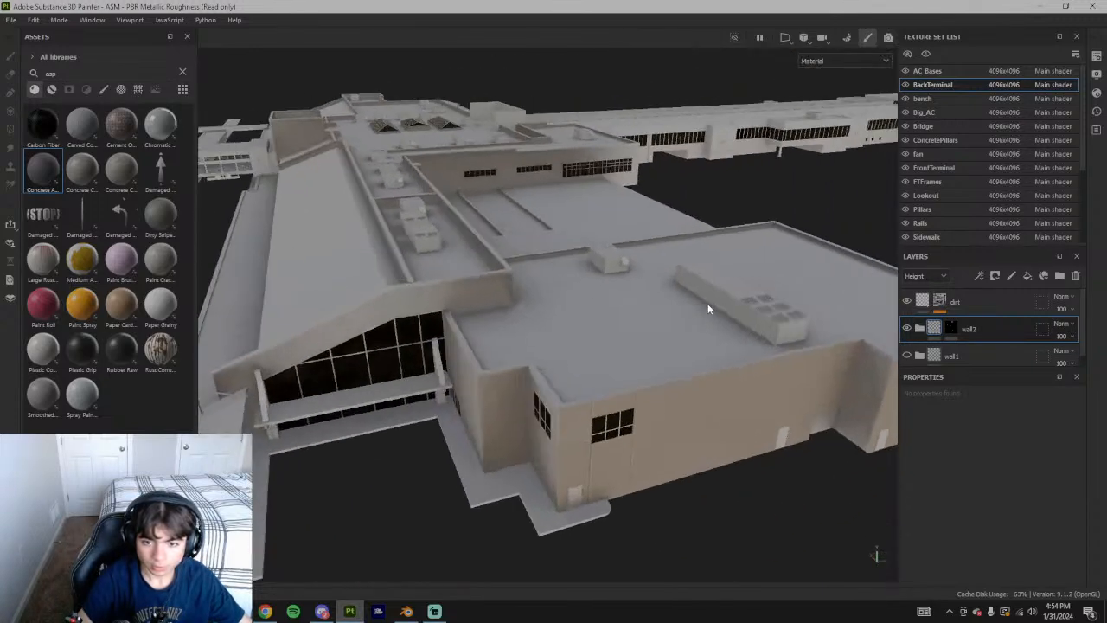
{"action": "left_click", "coordinate": [908, 356]}
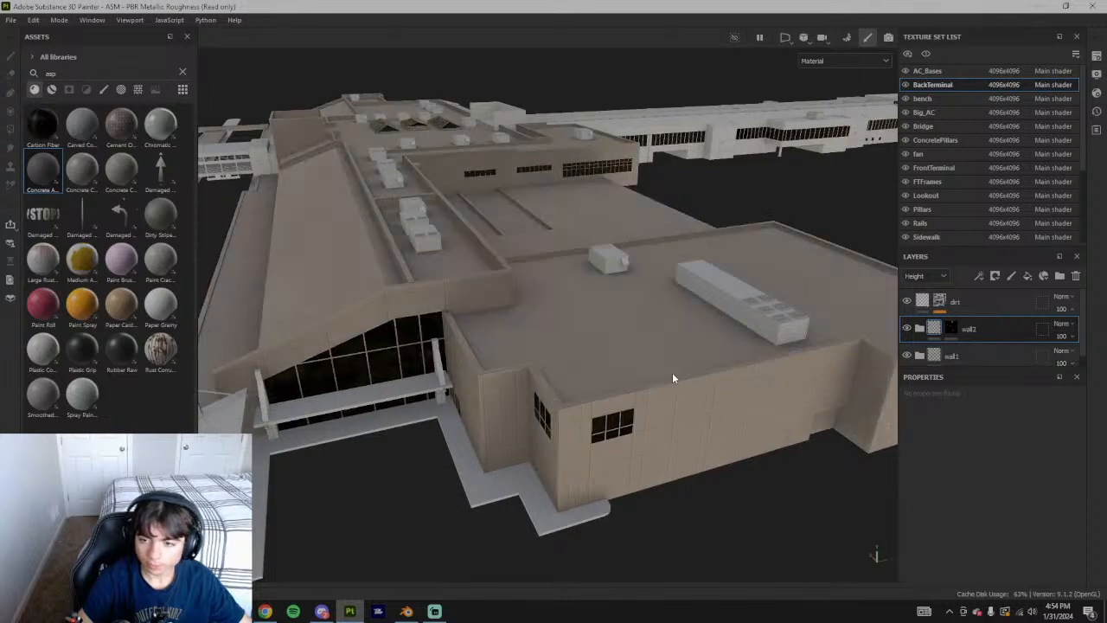
Switch the layer list through other channels to Normal, and check the blending modes of the layers in wall2 and wall1
{"action": "left_click", "coordinate": [991, 335]}
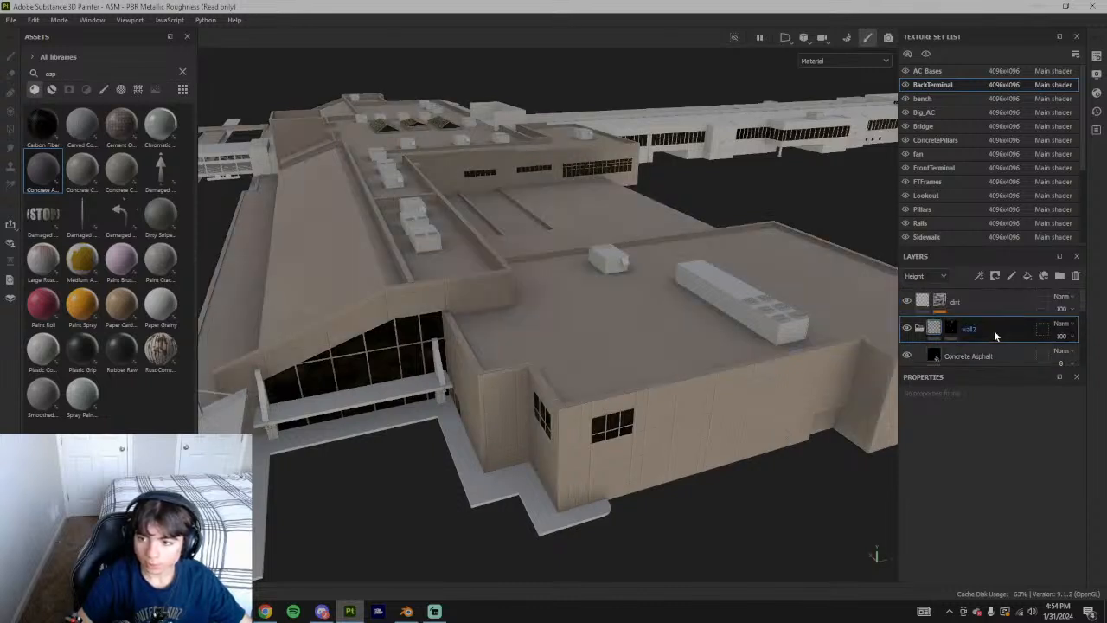
{"action": "left_click", "coordinate": [925, 276]}
{"action": "left_click", "coordinate": [914, 303]}
{"action": "left_click", "coordinate": [926, 276]}
{"action": "left_click", "coordinate": [927, 317]}
{"action": "left_click", "coordinate": [925, 276]}
{"action": "left_click", "coordinate": [927, 344]}
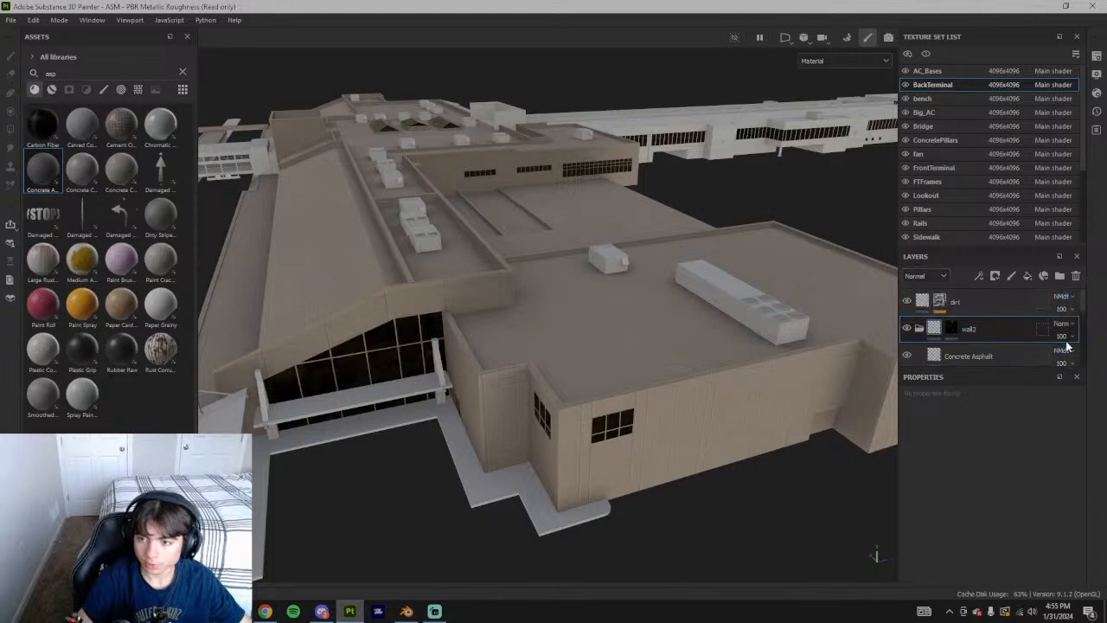
{"action": "scroll", "coordinate": [1071, 333], "scroll_direction": "down", "scroll_amount": 2}
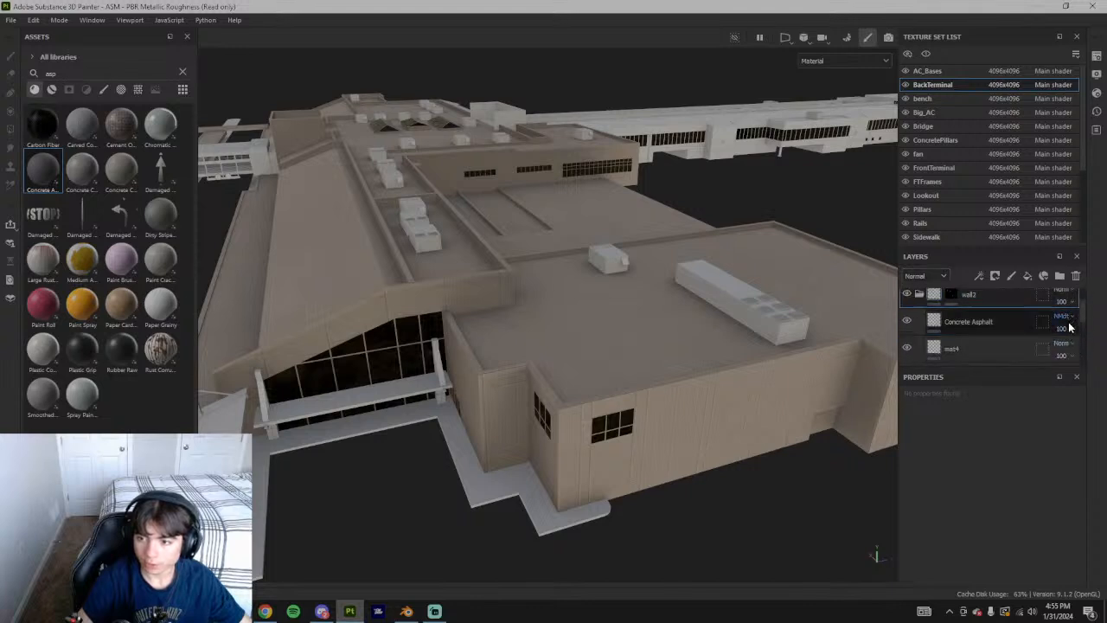
{"action": "scroll", "coordinate": [1070, 329], "scroll_direction": "down", "scroll_amount": 3}
{"action": "scroll", "coordinate": [1005, 339], "scroll_direction": "up", "scroll_amount": 3}
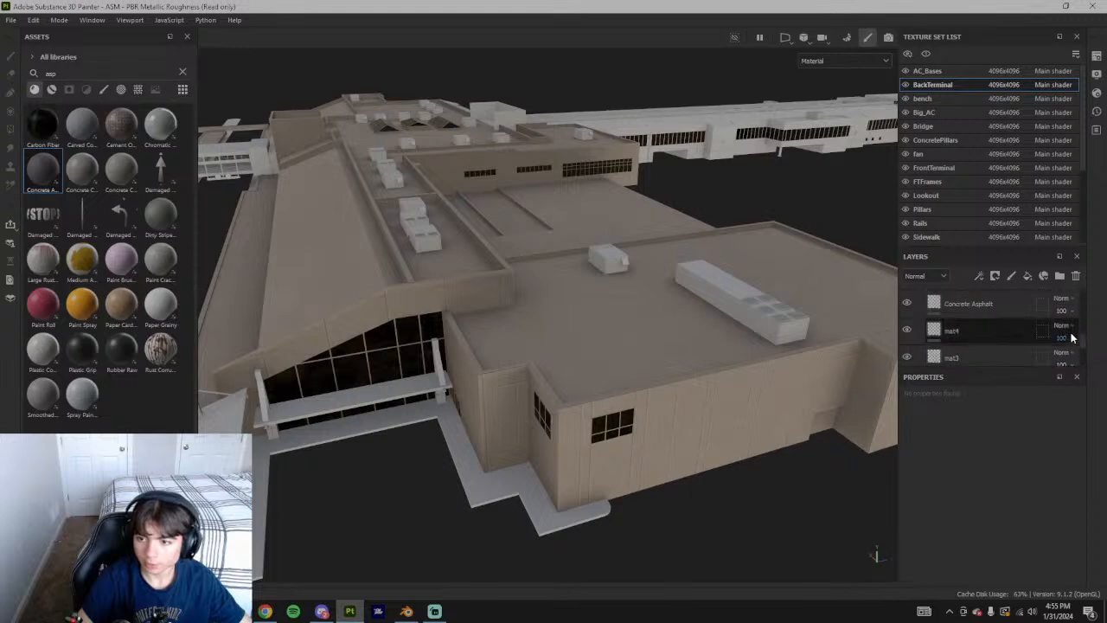
{"action": "scroll", "coordinate": [1023, 336], "scroll_direction": "up", "scroll_amount": 1}
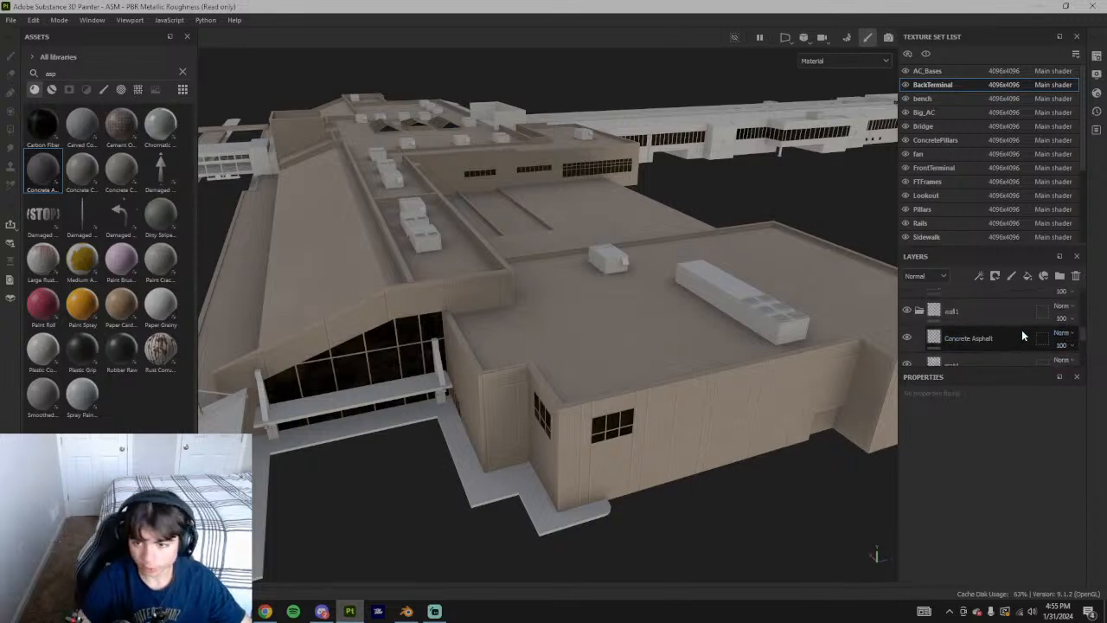
{"action": "scroll", "coordinate": [955, 338], "scroll_direction": "up", "scroll_amount": 1}
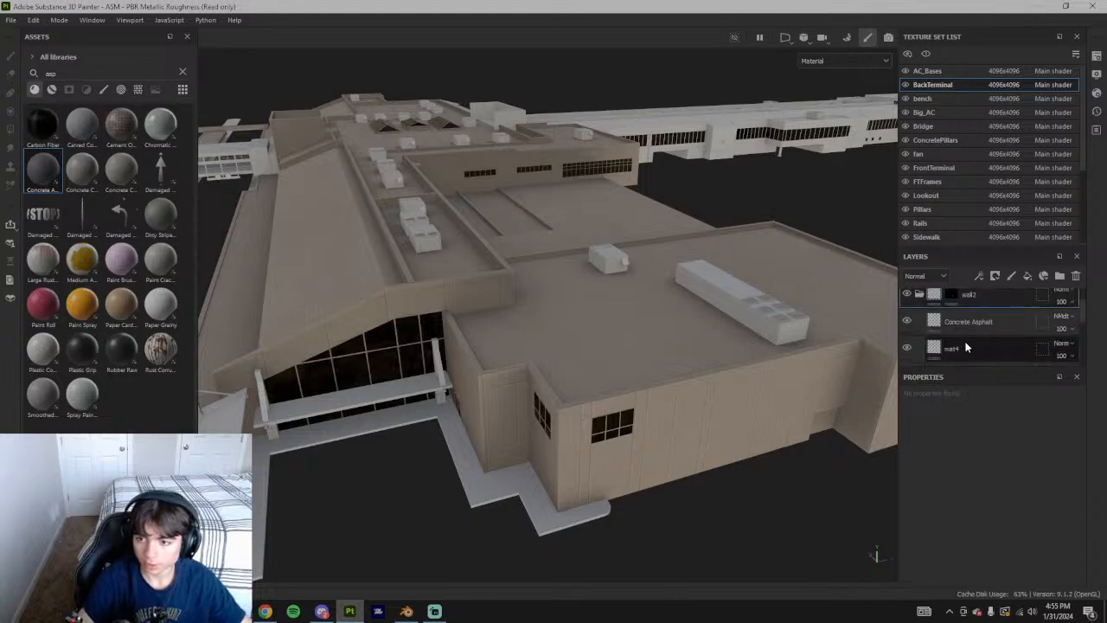
Inspect the Seashell Tiles material of wall2's mat4 layer and switch the layer list back to the Height channel
{"action": "left_click", "coordinate": [962, 348]}
{"action": "scroll", "coordinate": [1019, 525], "scroll_direction": "down", "scroll_amount": 3}
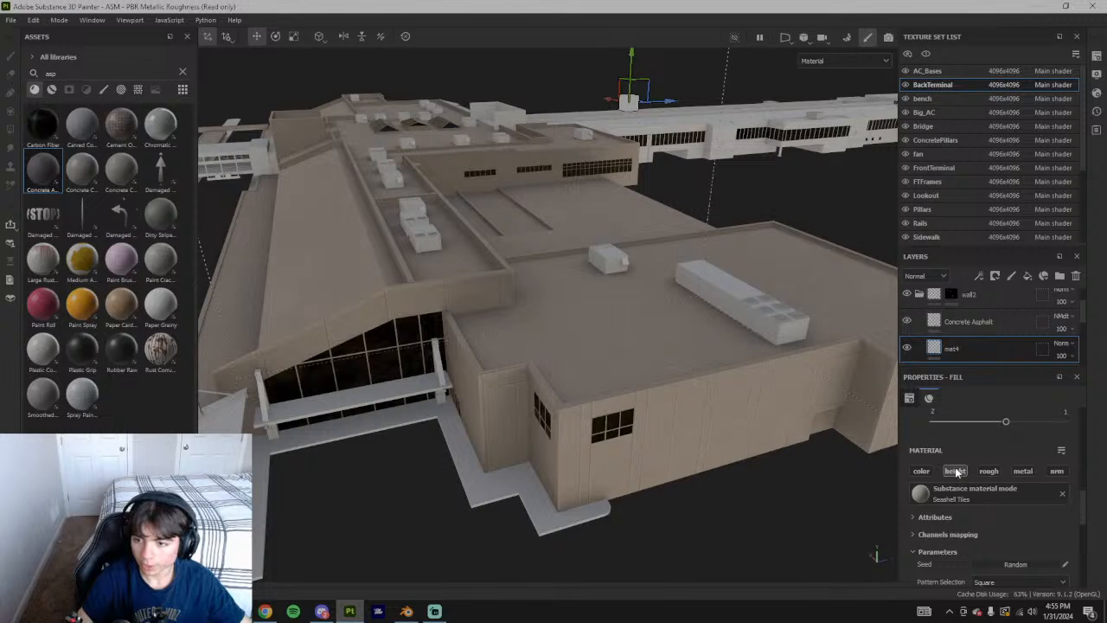
{"action": "left_click", "coordinate": [932, 304]}
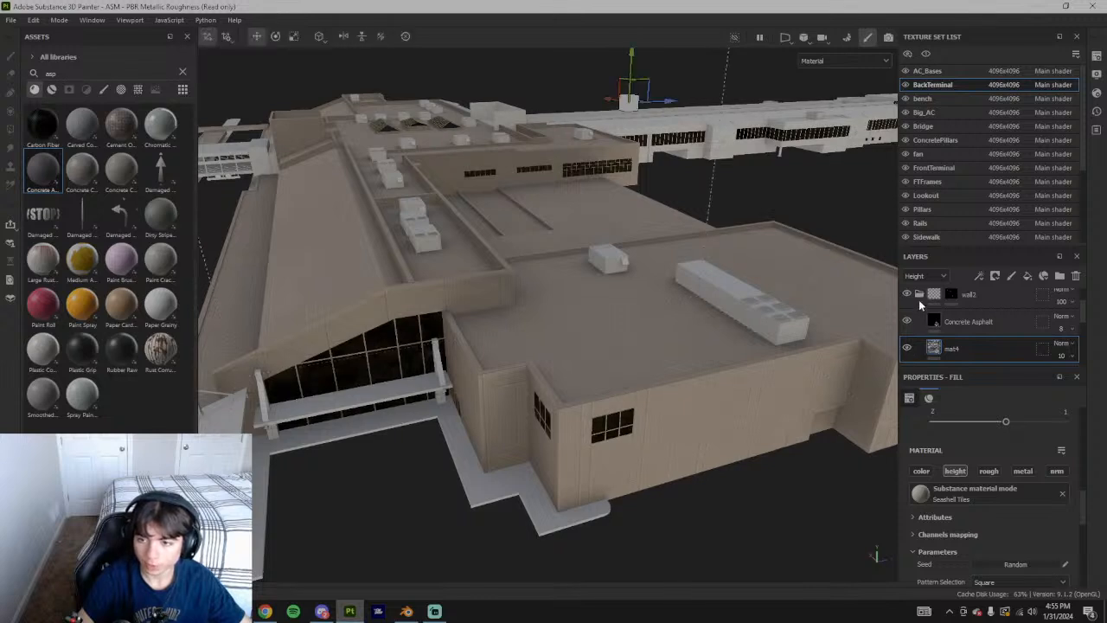
Check wall1's mat4 layer by toggling its visibility, and look through its projection settings and Seashell Tiles parameters
{"action": "left_click", "coordinate": [919, 295]}
{"action": "left_click", "coordinate": [918, 346]}
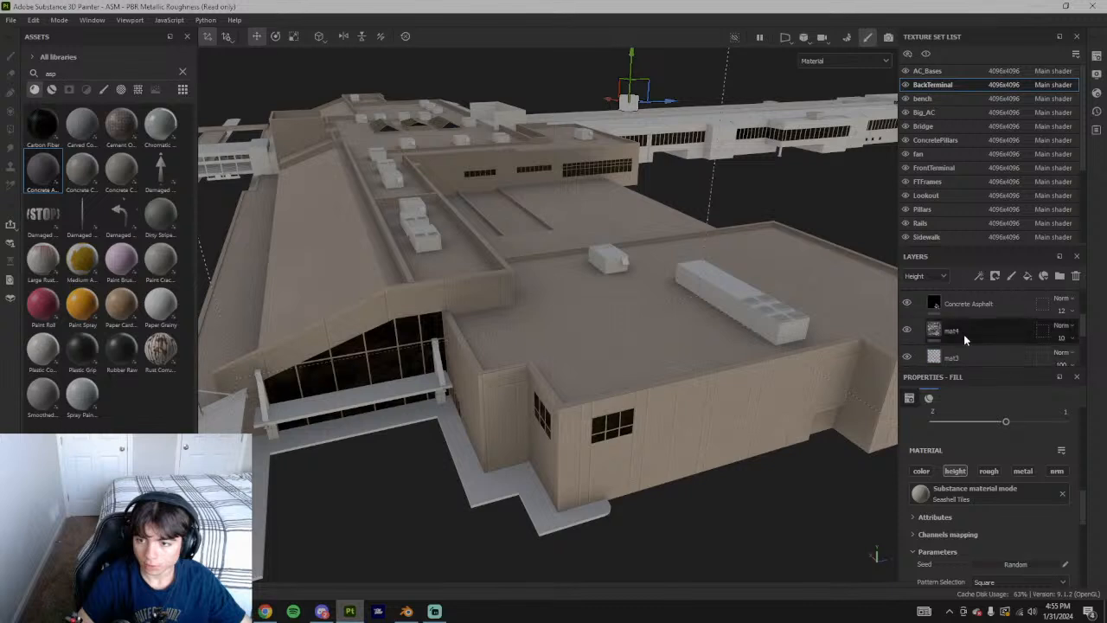
{"action": "left_click", "coordinate": [906, 331]}
{"action": "left_click", "coordinate": [906, 331]}
{"action": "left_click", "coordinate": [906, 331]}
{"action": "scroll", "coordinate": [1003, 493], "scroll_direction": "up", "scroll_amount": 2}
{"action": "scroll", "coordinate": [1004, 493], "scroll_direction": "up", "scroll_amount": 6}
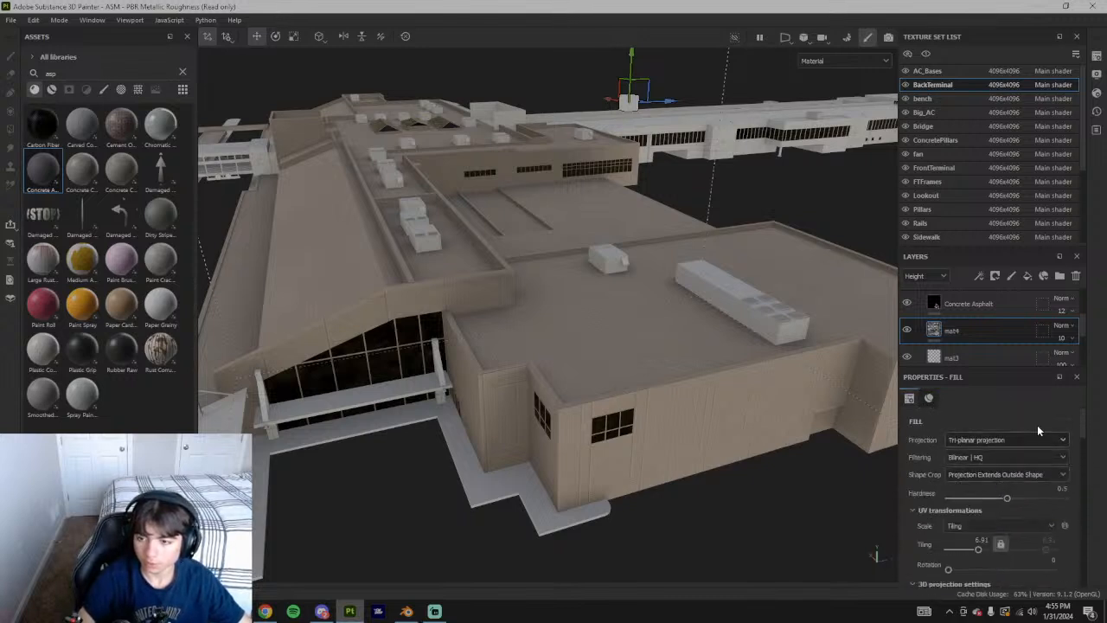
{"action": "scroll", "coordinate": [1004, 481], "scroll_direction": "down", "scroll_amount": 10}
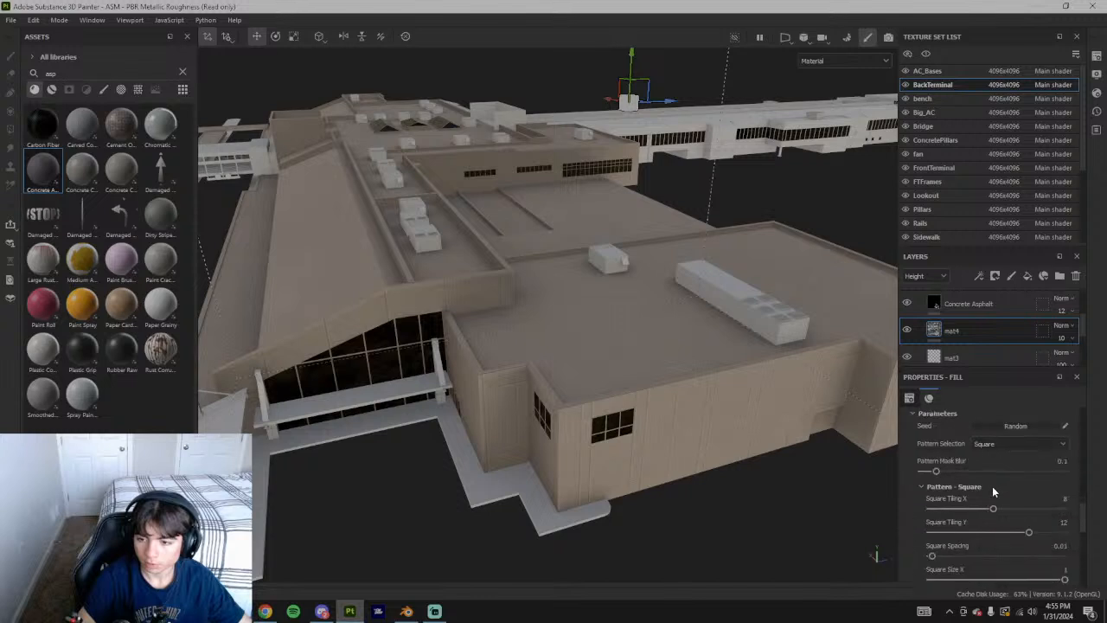
{"action": "scroll", "coordinate": [992, 489], "scroll_direction": "down", "scroll_amount": 5}
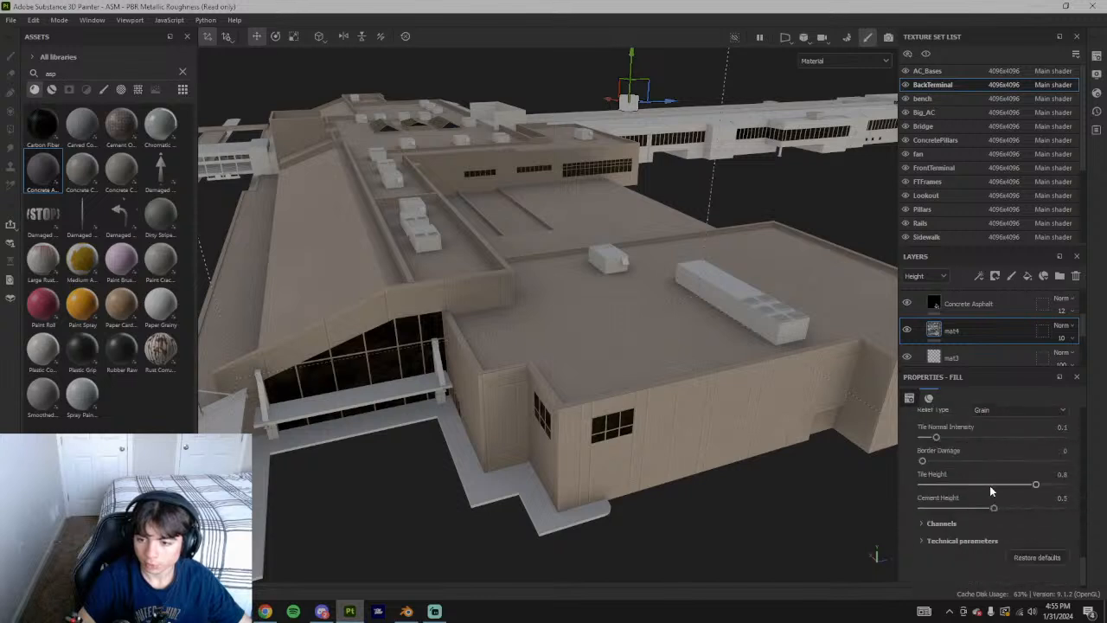
Switch BackTerminal's layer list from the Height channel back to Base color
{"action": "left_click", "coordinate": [925, 275]}
{"action": "left_click", "coordinate": [927, 291]}
{"action": "scroll", "coordinate": [967, 331], "scroll_direction": "up", "scroll_amount": 5}
{"action": "scroll", "coordinate": [924, 335], "scroll_direction": "down", "scroll_amount": 1}
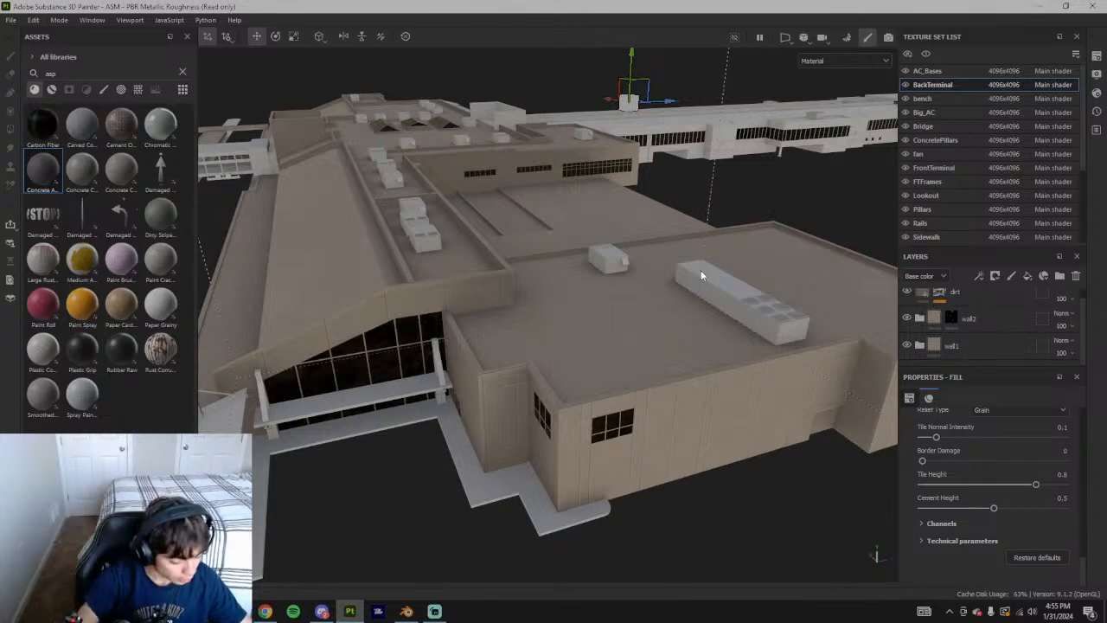
Save the project as updatedterminal in the Pensacola Update folder on Local Disk (C:)
{"action": "key", "text": "ctrl+s"}
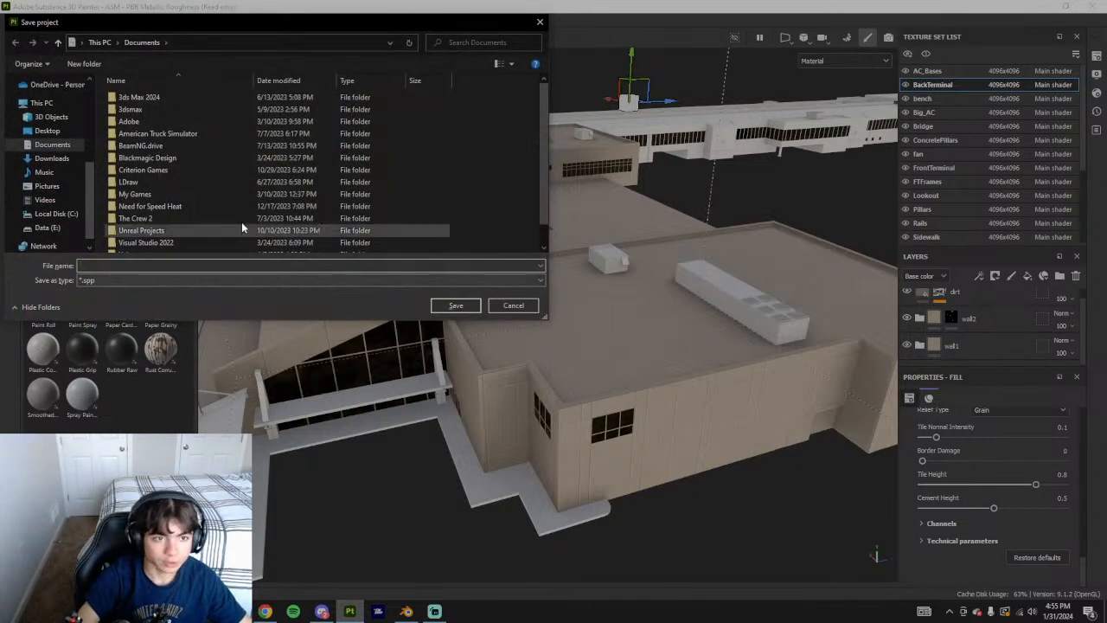
{"action": "left_click", "coordinate": [54, 231]}
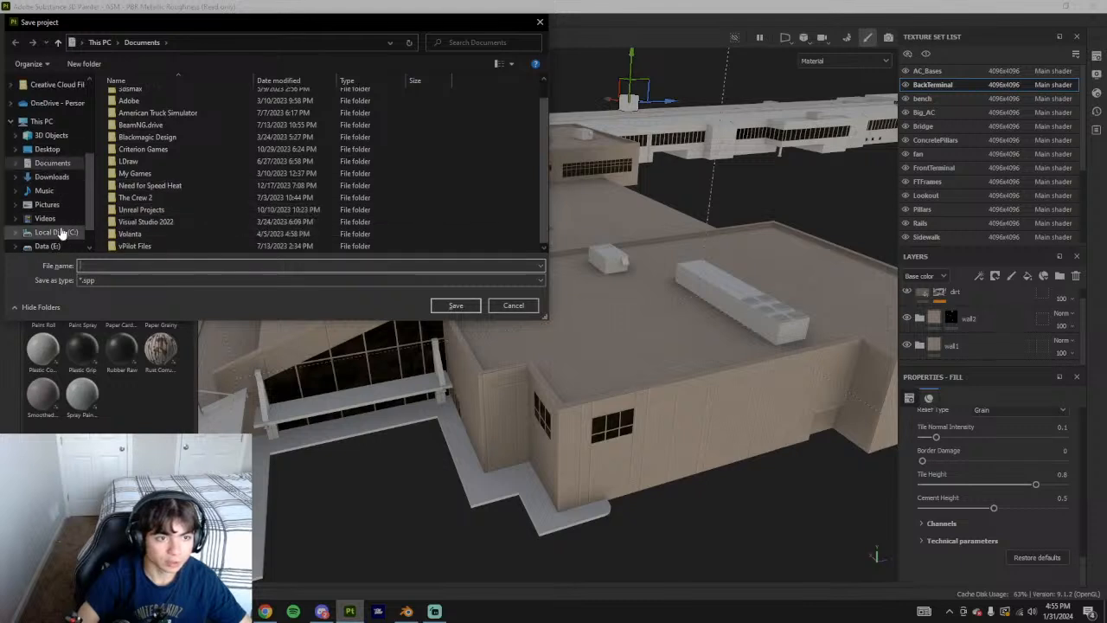
{"action": "scroll", "coordinate": [165, 212], "scroll_direction": "down", "scroll_amount": 10}
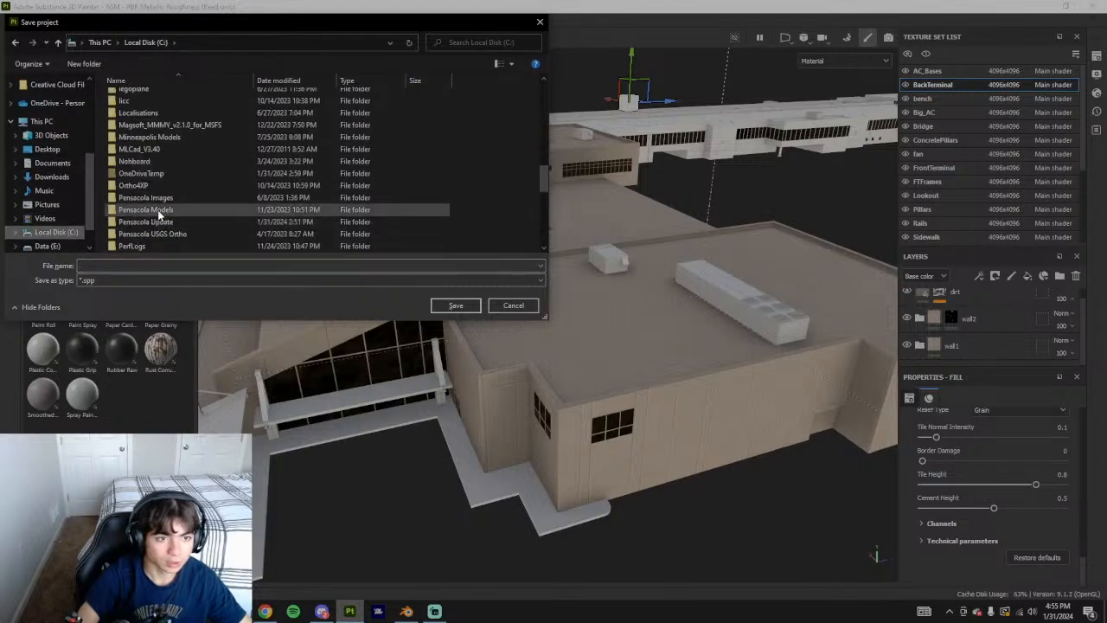
{"action": "double_click", "coordinate": [174, 223]}
{"action": "left_click", "coordinate": [125, 266]}
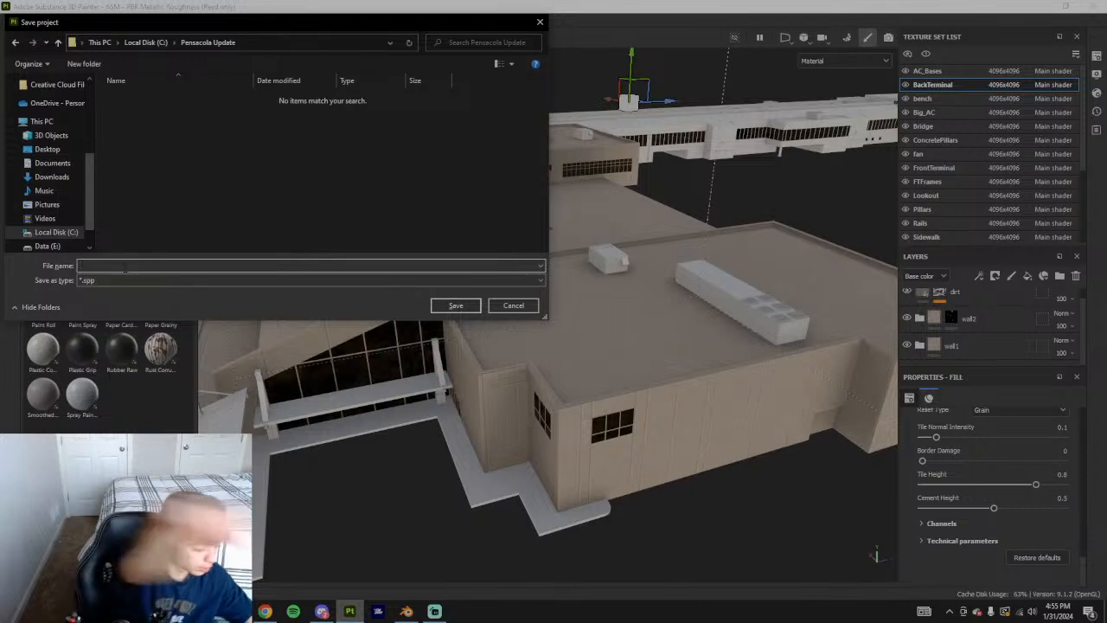
{"action": "type", "text": "updatedter"}
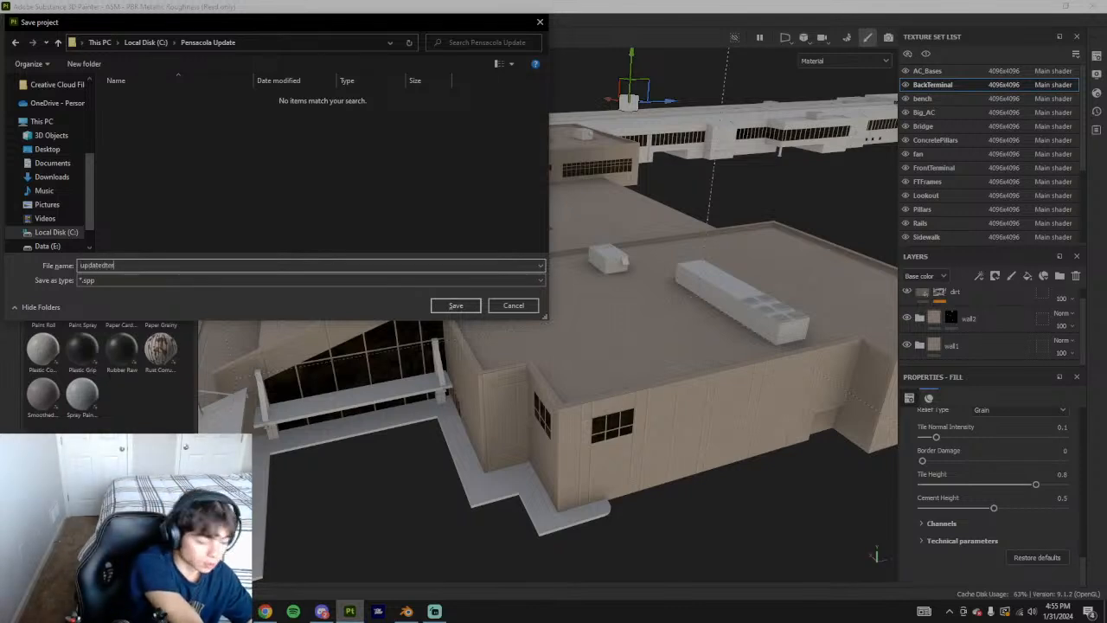
{"action": "type", "text": "minal"}
{"action": "key", "text": "Return"}
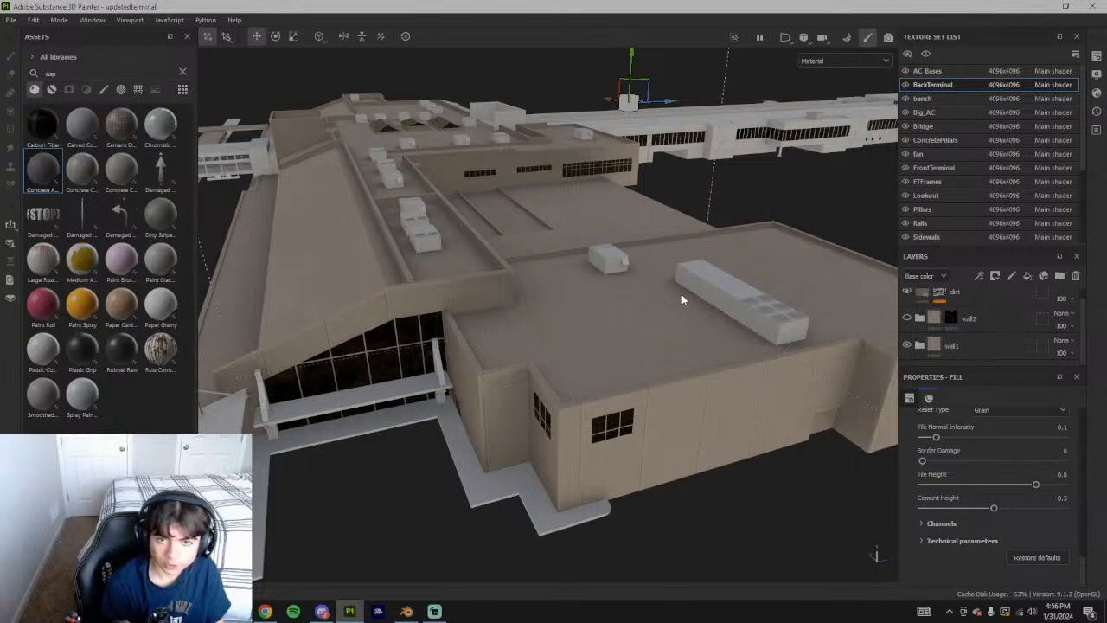
Hide the wall1 folder while keeping wall2 shown, and save the project again
{"action": "left_click", "coordinate": [906, 345]}
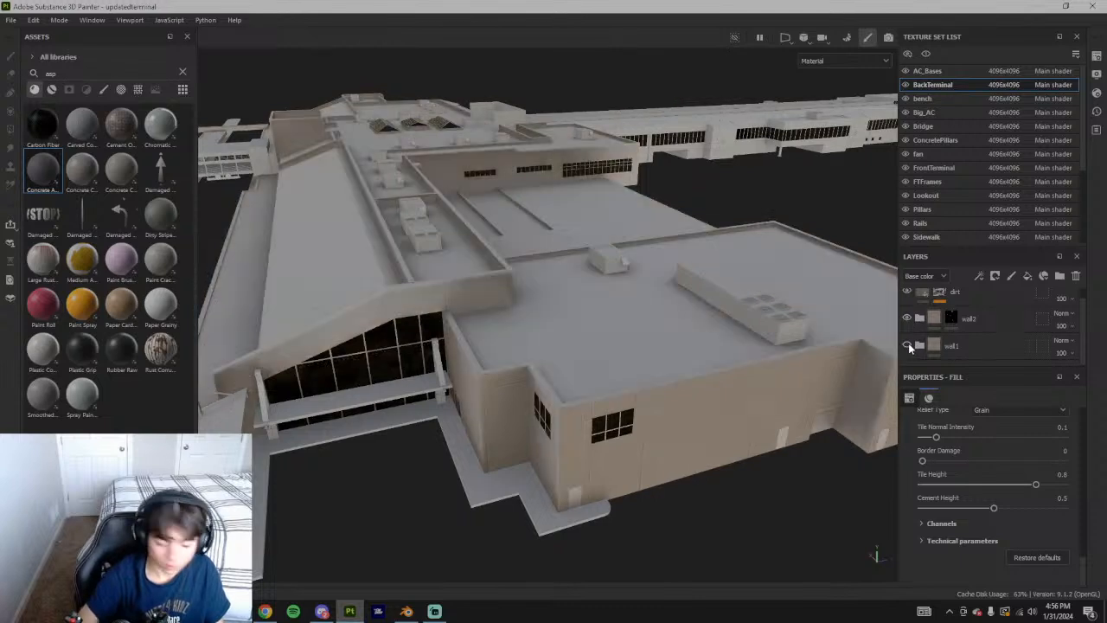
{"action": "key", "text": "ctrl+s"}
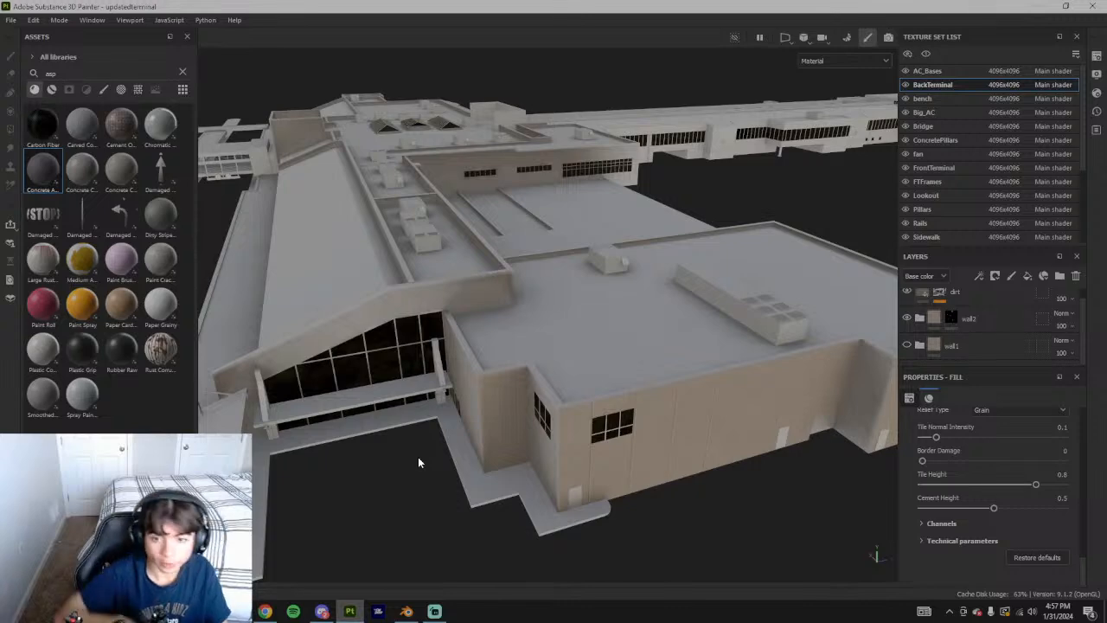
Examine the terminal's outer walls from several sides, comparing the panel lines with wall1 and wall2 alternately hidden and shown
{"action": "scroll", "coordinate": [531, 468], "scroll_direction": "down", "scroll_amount": 3}
{"action": "left_click_drag", "start_coordinate": [531, 468], "coordinate": [529, 412], "text": "alt"}
{"action": "scroll", "coordinate": [458, 408], "scroll_direction": "up", "scroll_amount": 3}
{"action": "scroll", "coordinate": [378, 396], "scroll_direction": "down", "scroll_amount": 4}
{"action": "left_click_drag", "start_coordinate": [563, 346], "coordinate": [432, 335], "text": "alt"}
{"action": "left_click_drag", "start_coordinate": [576, 141], "coordinate": [697, 250], "text": "alt"}
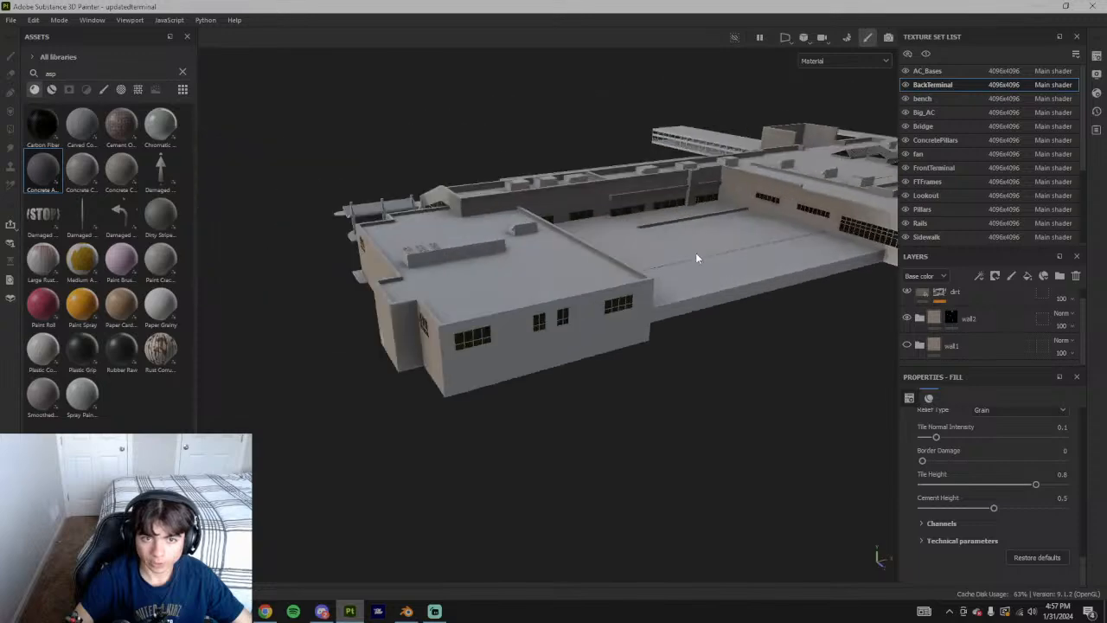
{"action": "left_click", "coordinate": [907, 345]}
{"action": "left_click_drag", "start_coordinate": [709, 329], "coordinate": [539, 371], "text": "alt"}
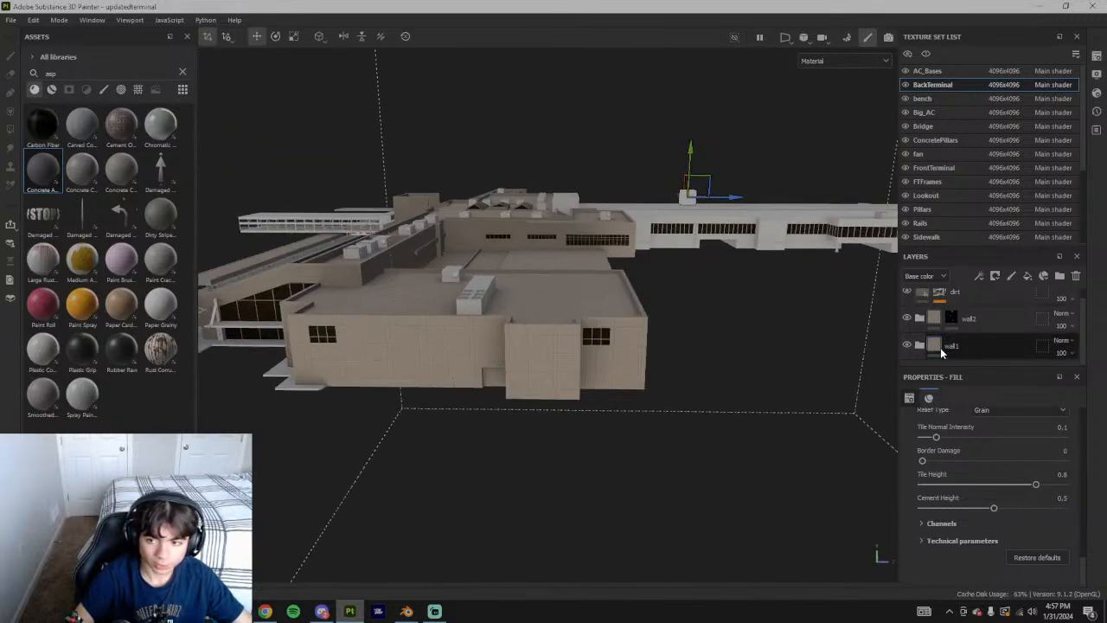
{"action": "left_click", "coordinate": [909, 316]}
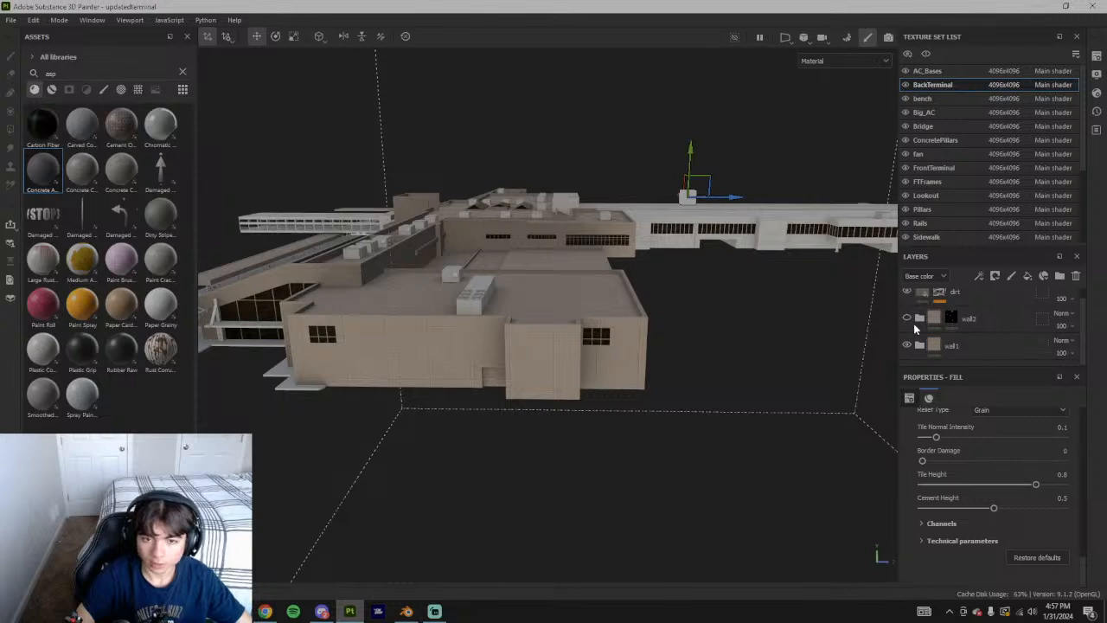
{"action": "left_click", "coordinate": [907, 344]}
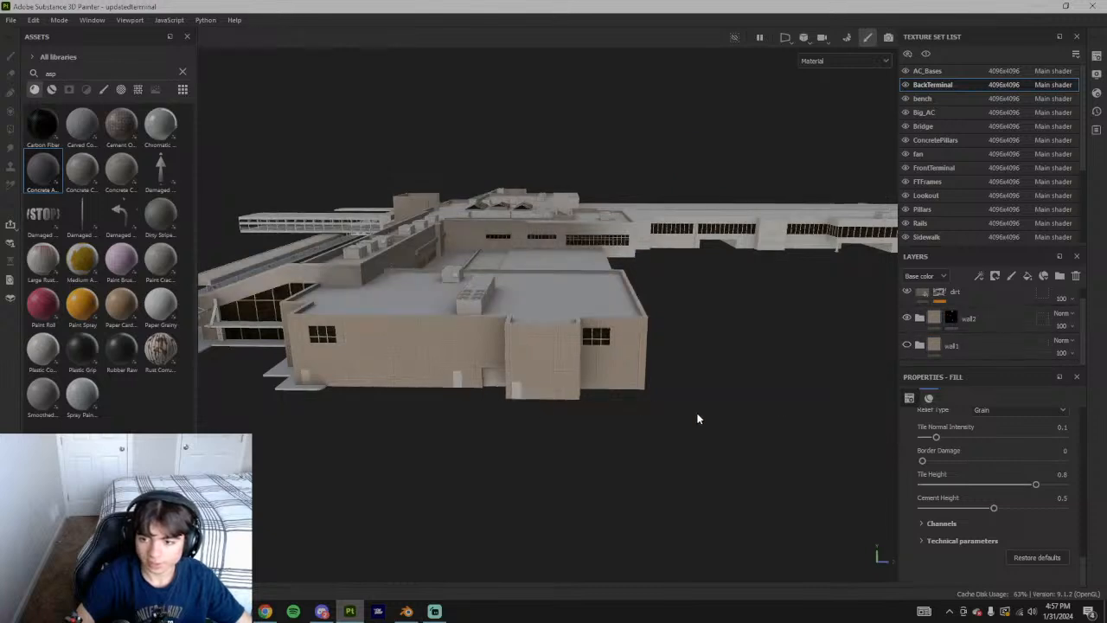
Review mat4's projection and tiling settings, and examine wall2's panel lines close up and from an overview with wall1 hidden
{"action": "scroll", "coordinate": [1021, 495], "scroll_direction": "up", "scroll_amount": 10}
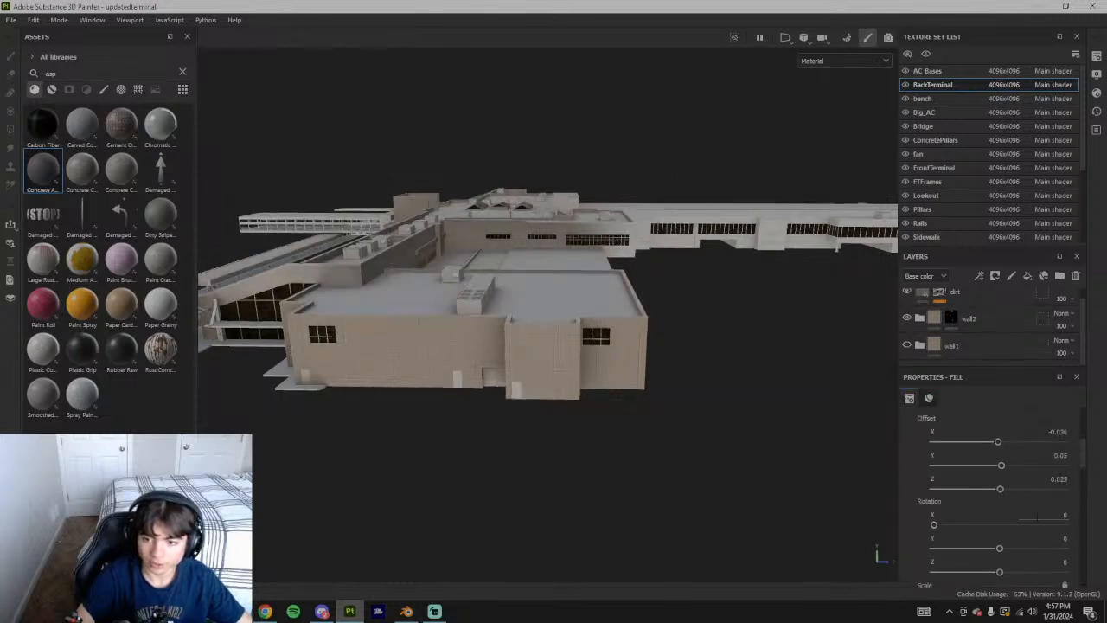
{"action": "left_click_drag", "start_coordinate": [767, 370], "coordinate": [666, 388], "text": "alt"}
{"action": "scroll", "coordinate": [625, 469], "scroll_direction": "down", "scroll_amount": 8}
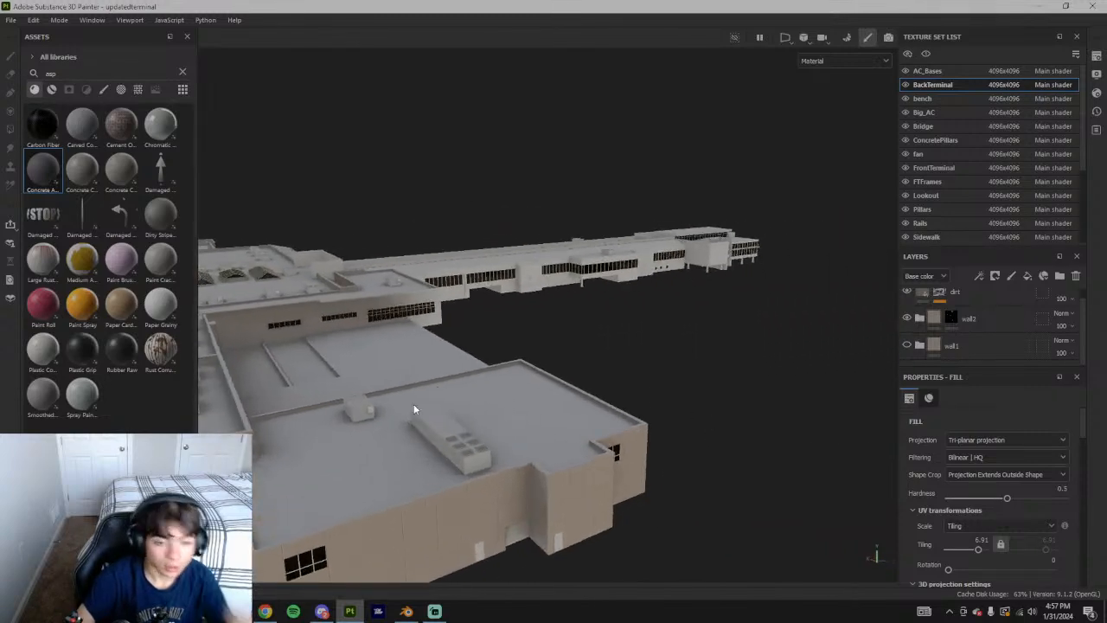
{"action": "scroll", "coordinate": [389, 416], "scroll_direction": "down", "scroll_amount": 4}
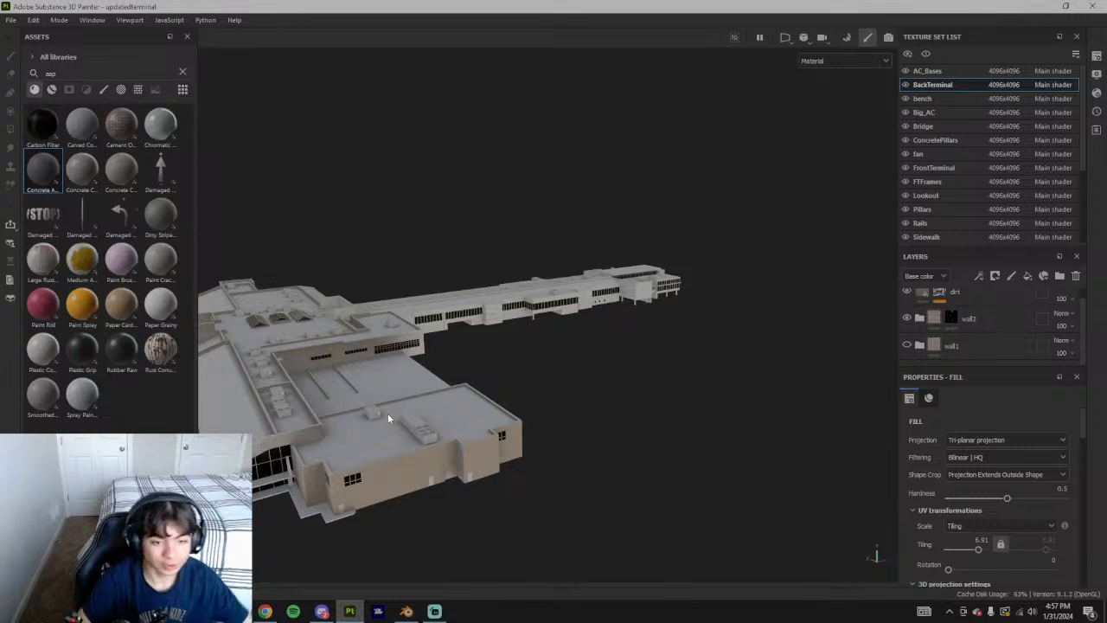
{"action": "middle_click_drag", "start_coordinate": [365, 325], "coordinate": [515, 320], "text": "alt"}
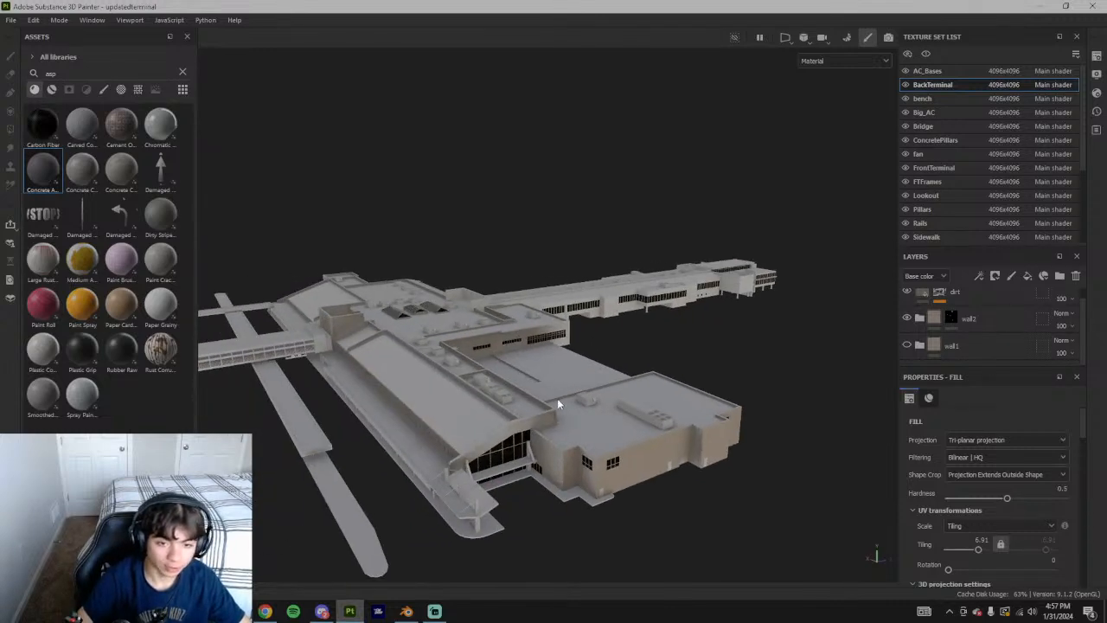
{"action": "left_click_drag", "start_coordinate": [625, 414], "coordinate": [595, 514], "text": "alt"}
{"action": "scroll", "coordinate": [661, 514], "scroll_direction": "up", "scroll_amount": 8}
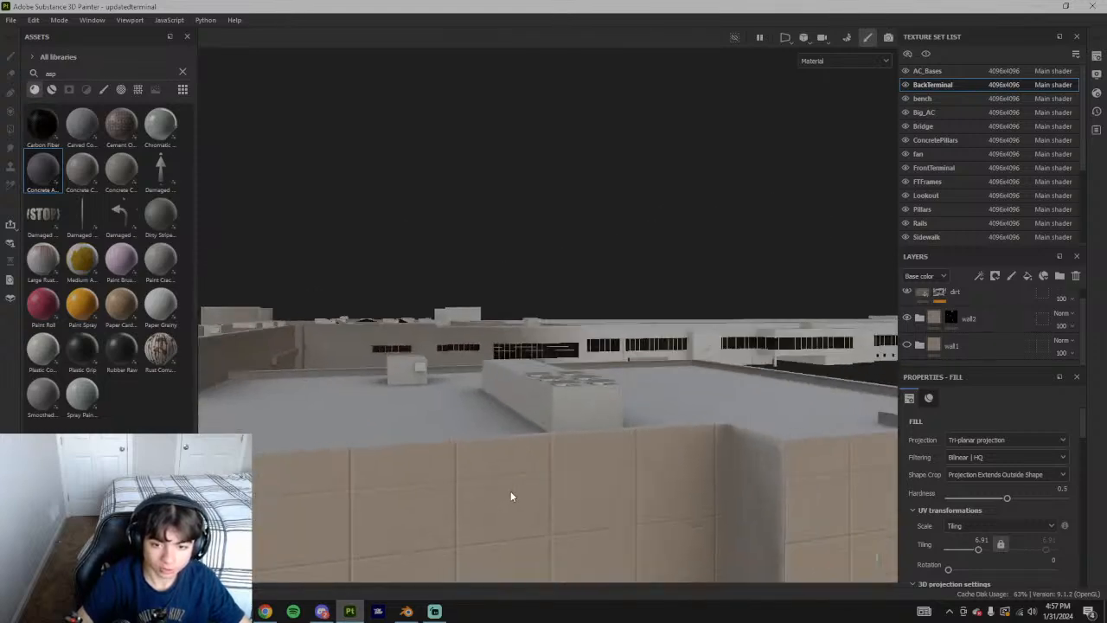
{"action": "scroll", "coordinate": [512, 493], "scroll_direction": "down", "scroll_amount": 6}
{"action": "middle_click_drag", "start_coordinate": [534, 472], "coordinate": [604, 371], "text": "alt"}
{"action": "scroll", "coordinate": [436, 396], "scroll_direction": "up", "scroll_amount": 4}
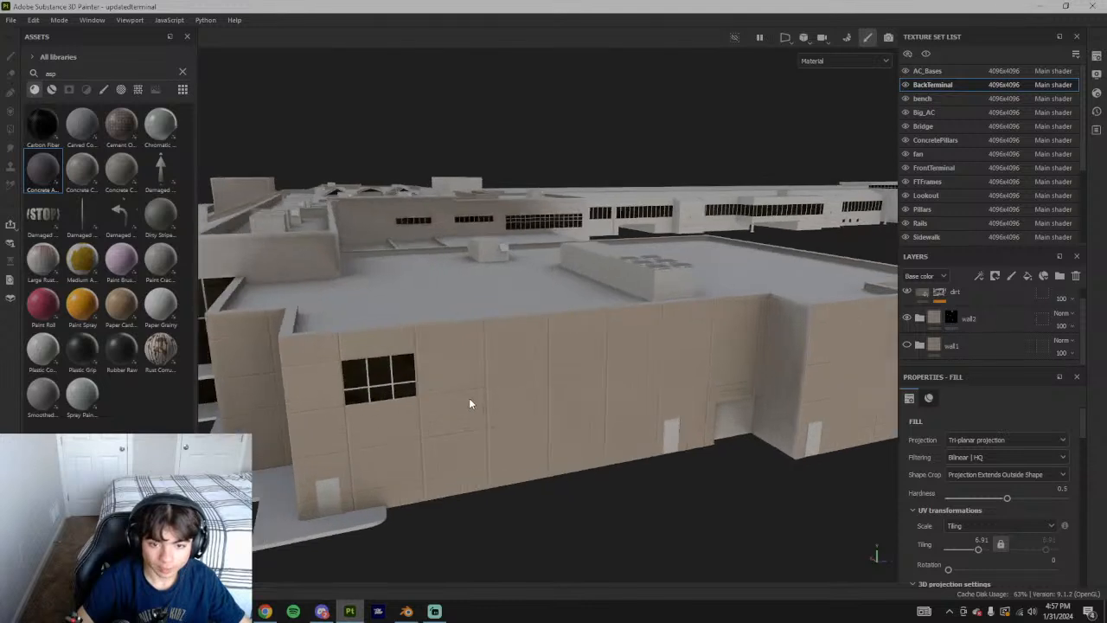
{"action": "scroll", "coordinate": [469, 398], "scroll_direction": "down", "scroll_amount": 2}
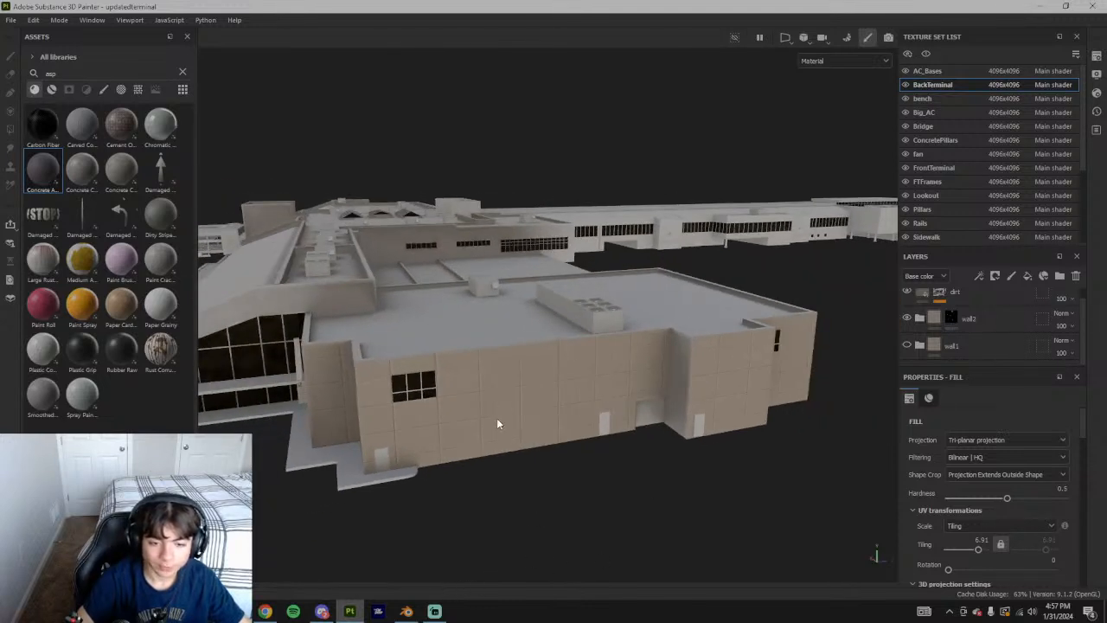